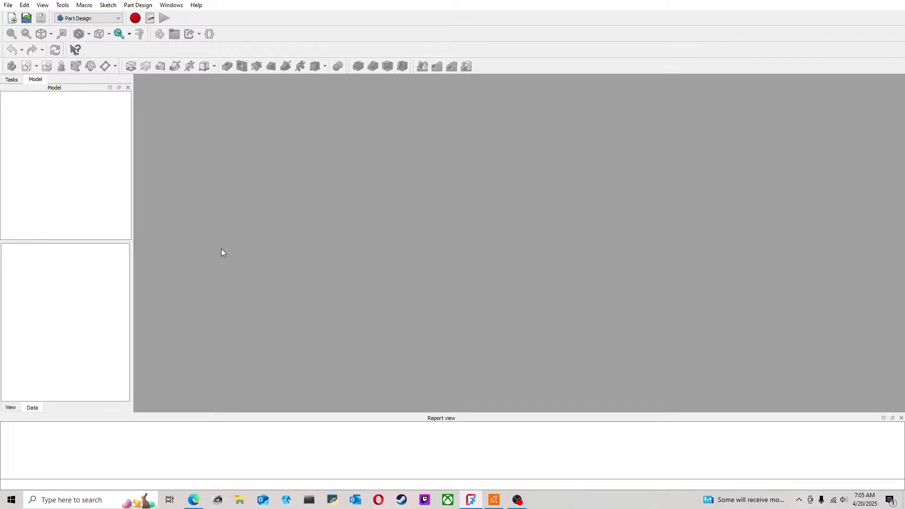
Step: Create a new document and start a sketch on the XZ-plane
left_click(21, 19)
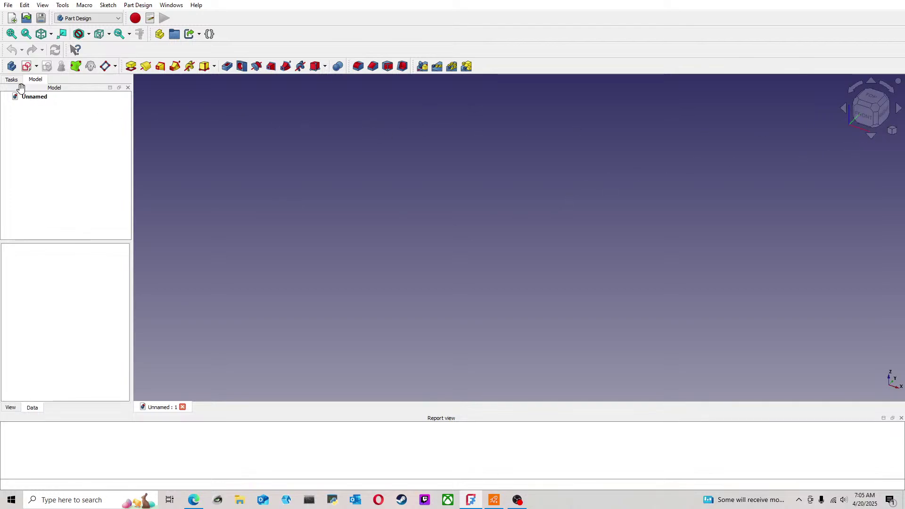
left_click(27, 66)
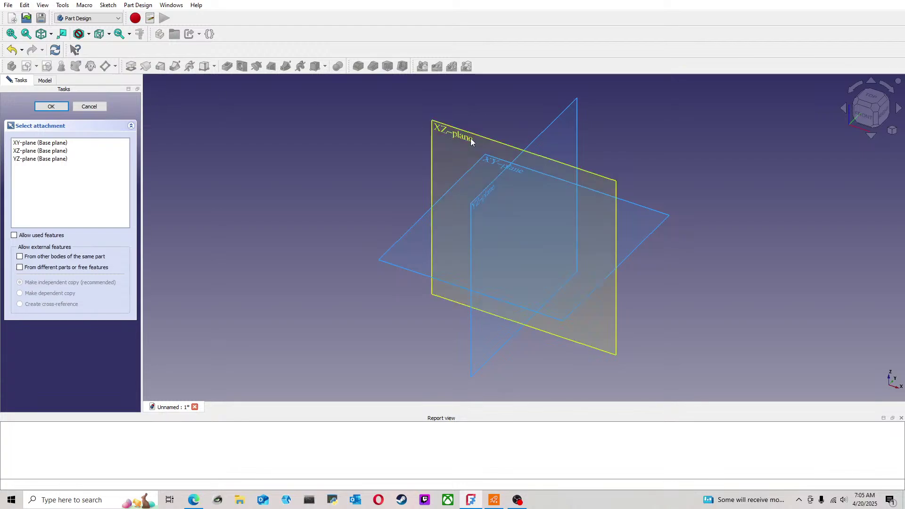
left_click(468, 139)
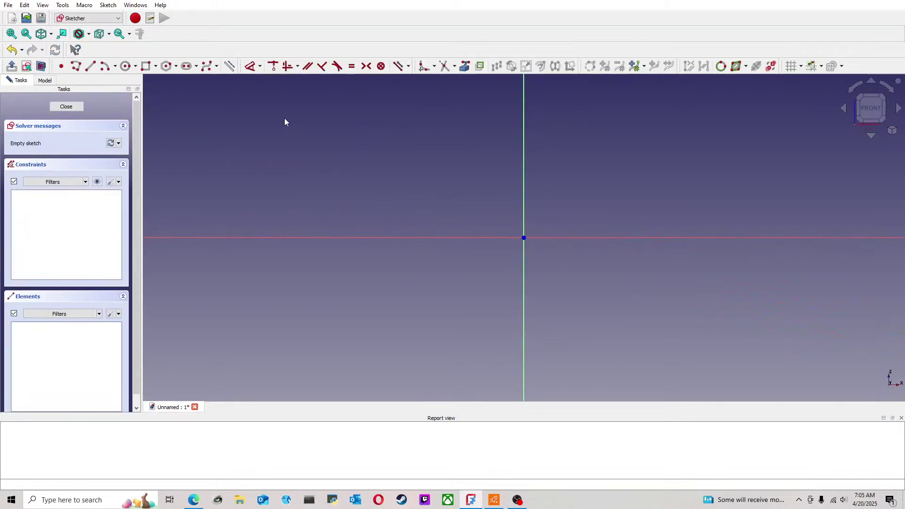
Step: Sketch a vertical line on the vertical axis, a short distance above the origin
left_click(90, 67)
left_click(524, 115)
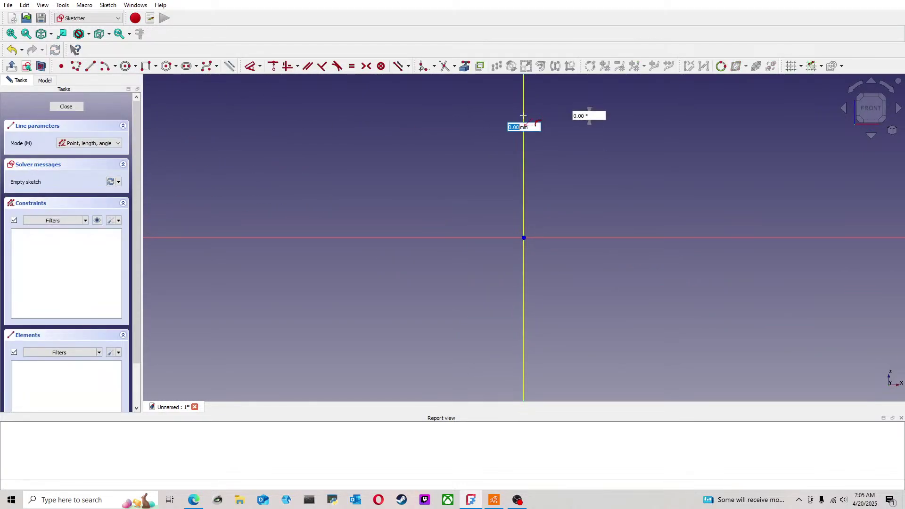
left_click(524, 192)
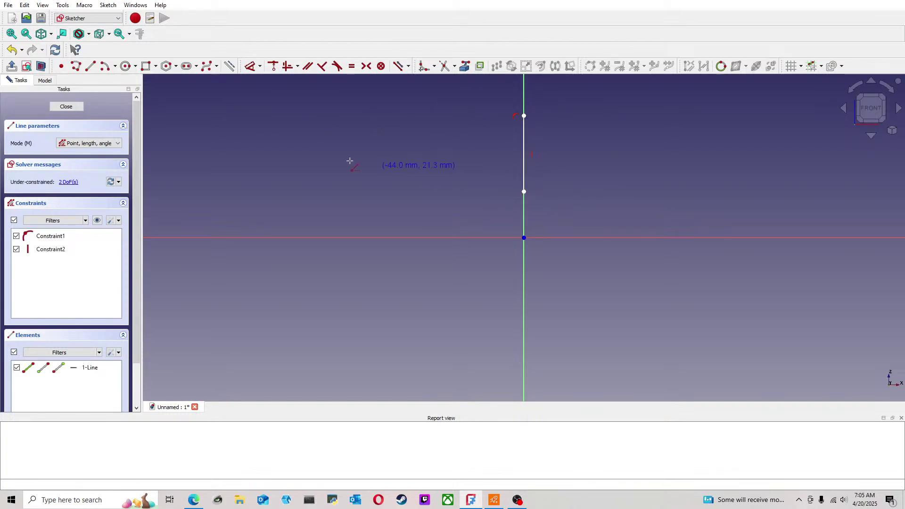
left_click(105, 66)
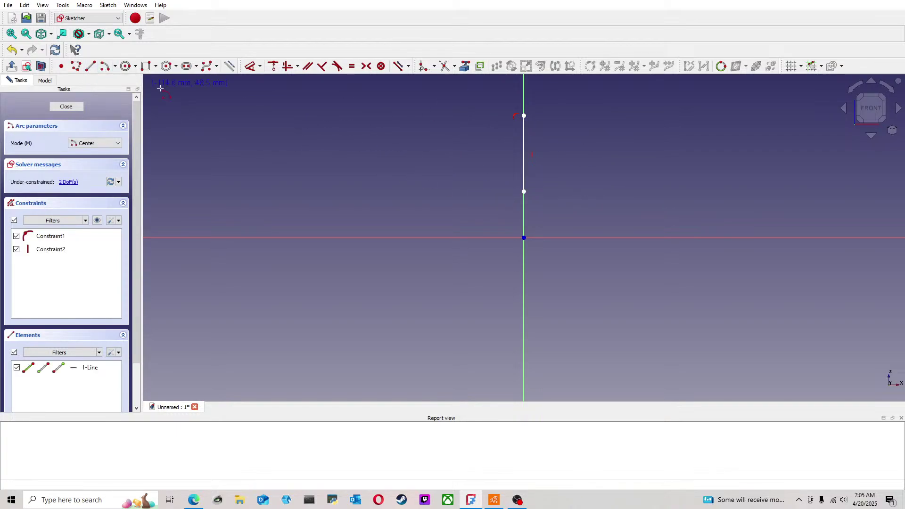
key("Escape")
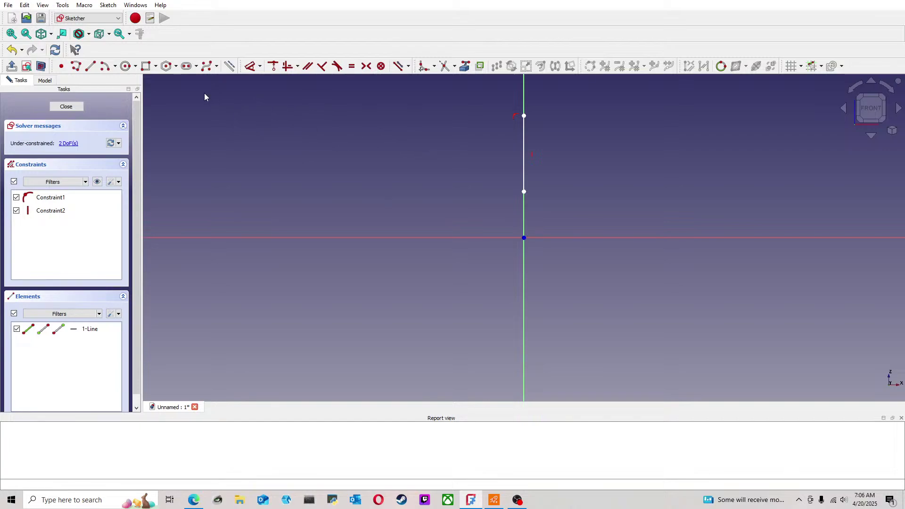
Step: Make the line's lower endpoint coincident with the origin and delete the redundant vertical constraint
left_click(524, 238)
left_click(524, 192)
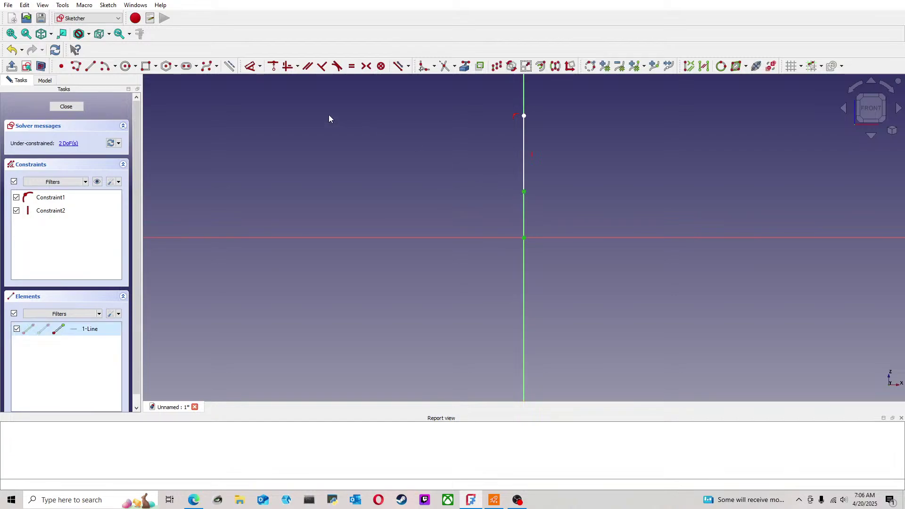
left_click(274, 67)
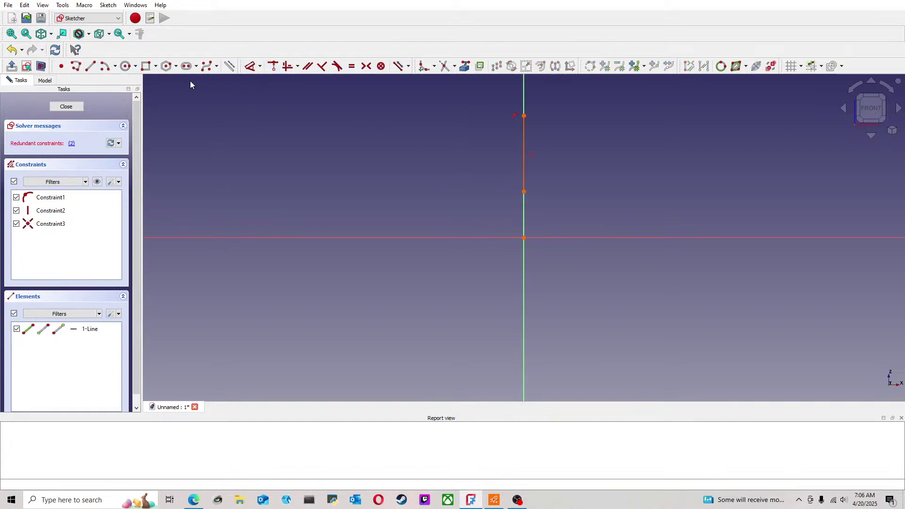
left_click(71, 144)
key("Delete")
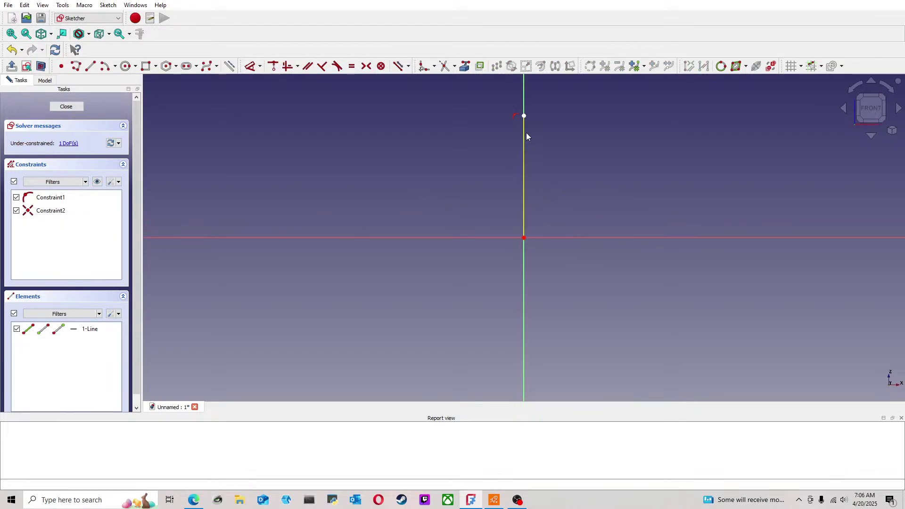
Step: Lower the line's upper endpoint to make the line about 30 mm long, and add a length dimension of 12.7 mm
left_click_drag(526, 115, 525, 140)
left_click(250, 66)
left_click(526, 172)
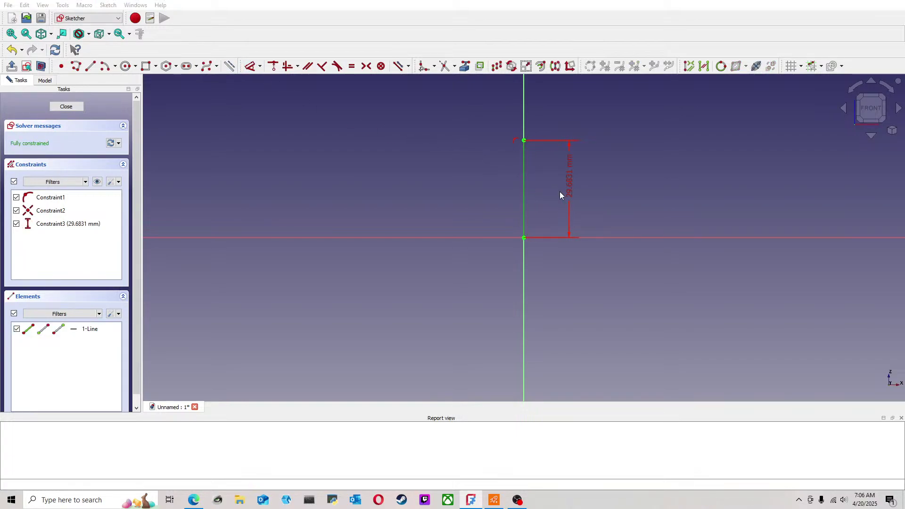
key("Return")
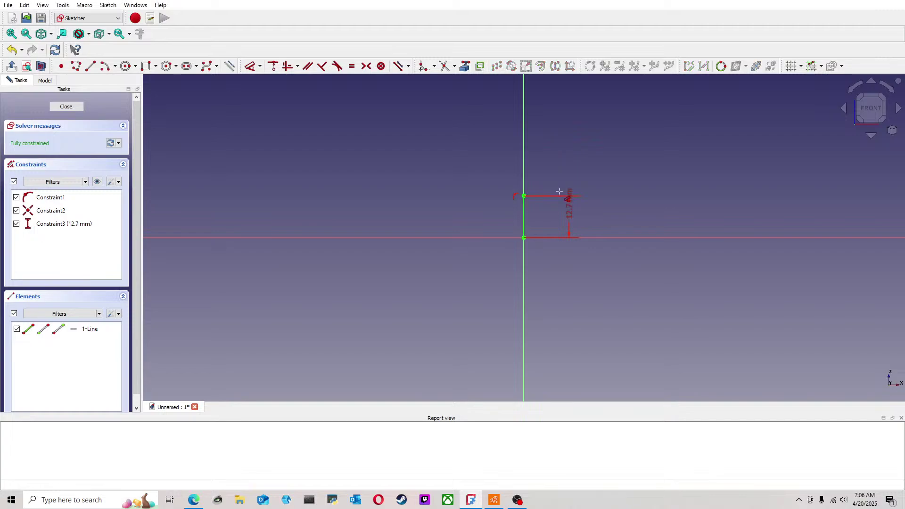
key("Escape")
Step: Set the vertical line's length to 25.4 mm and close the sketch
scroll(579, 201, "up", 4)
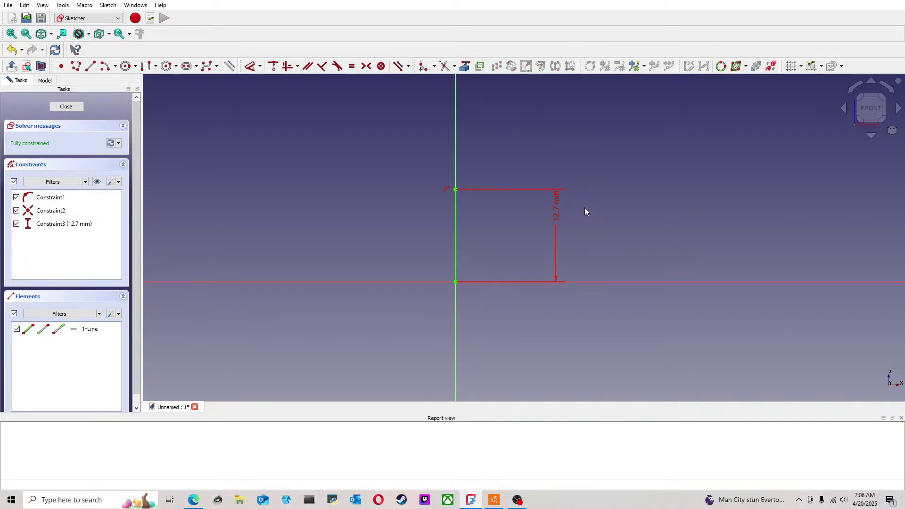
left_click(557, 216)
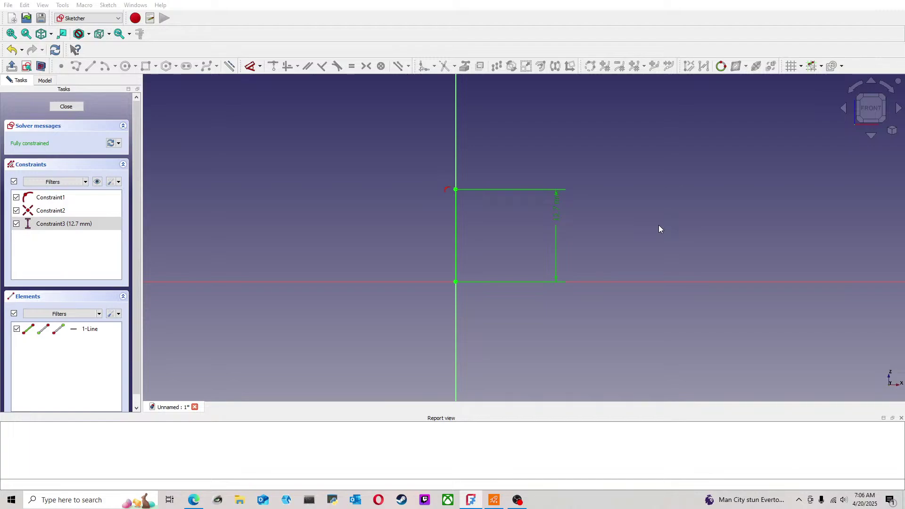
key("Return")
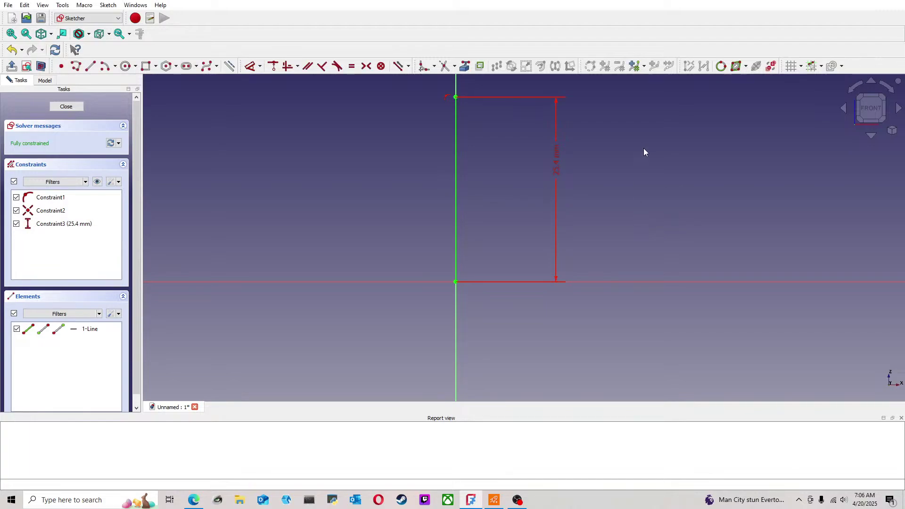
middle_click_drag(641, 167, 624, 204)
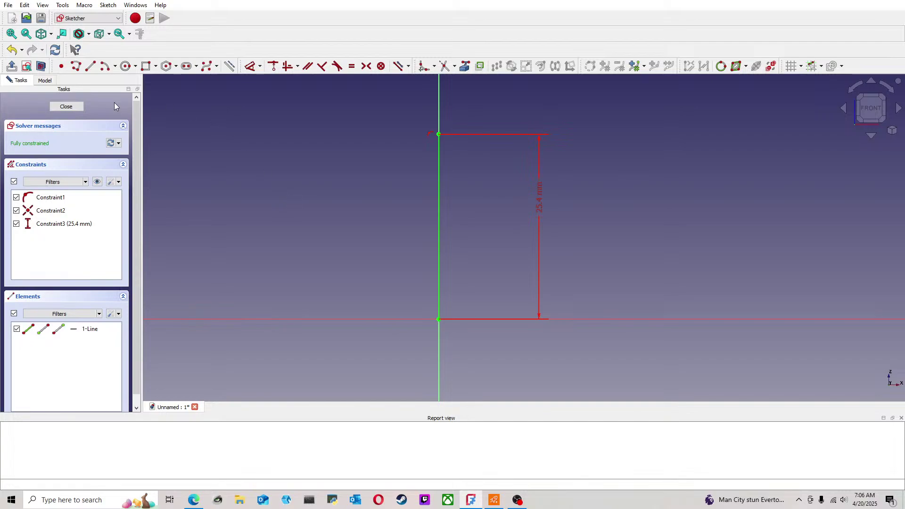
left_click(66, 107)
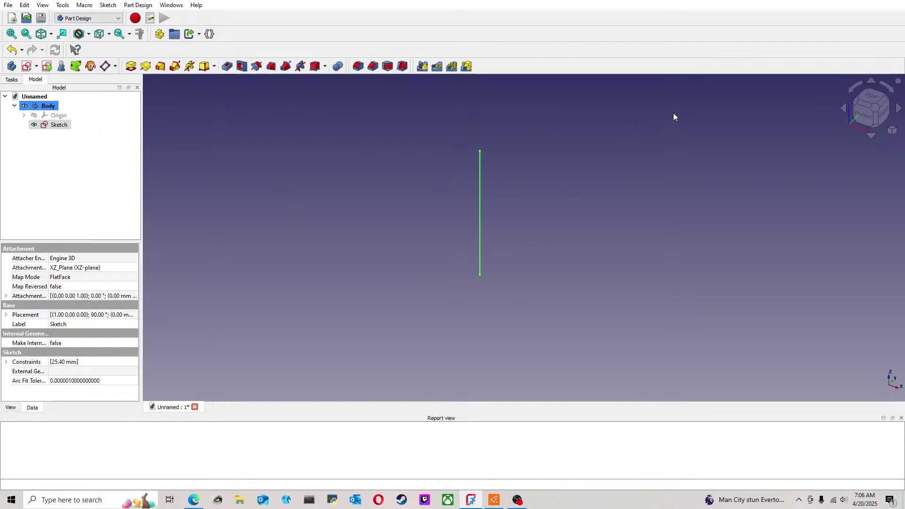
Step: Start a second sketch on the XY-plane, viewed from above
left_click(870, 100)
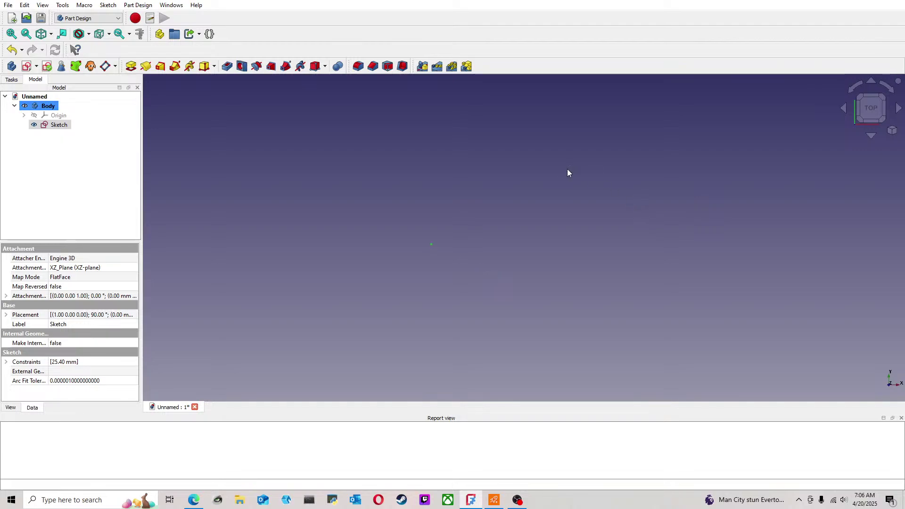
middle_click_drag(443, 278, 438, 213)
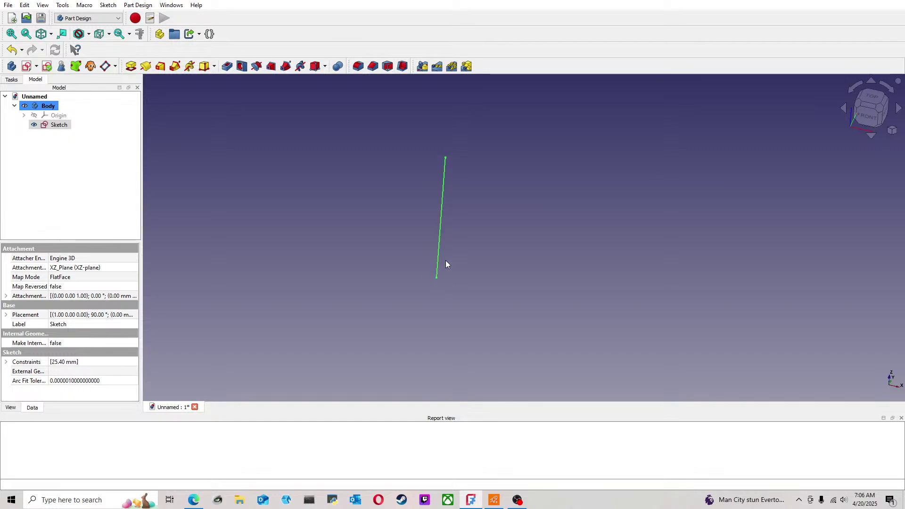
left_click(868, 100)
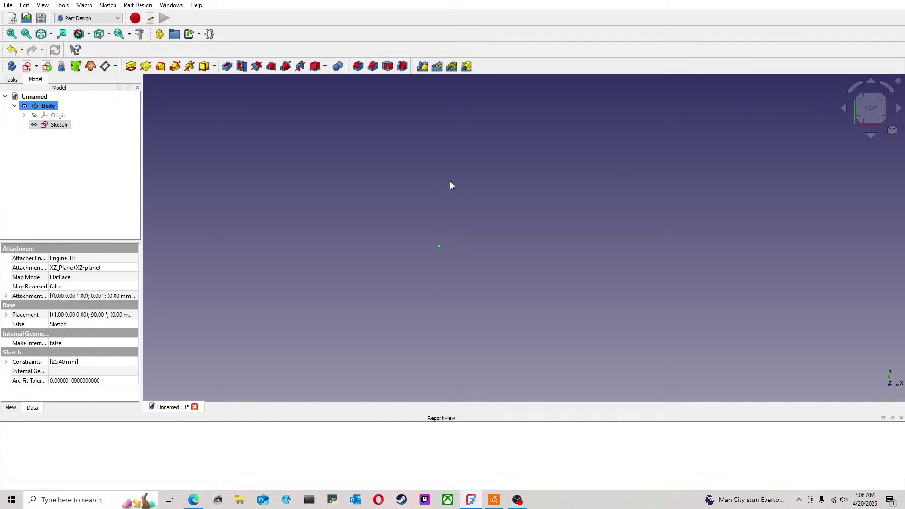
left_click(27, 66)
left_click(637, 222)
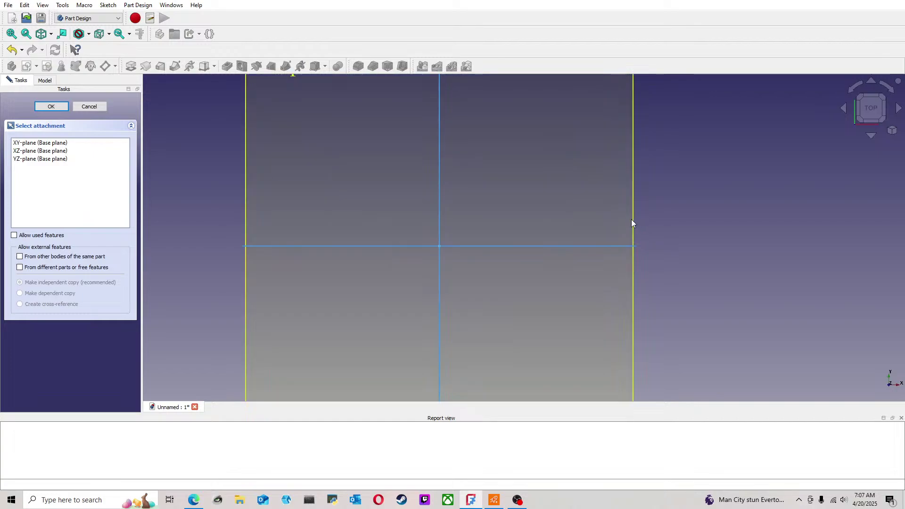
Step: Sketch a circle about 8.6 mm in diameter centred on the origin
key("g")
key("c")
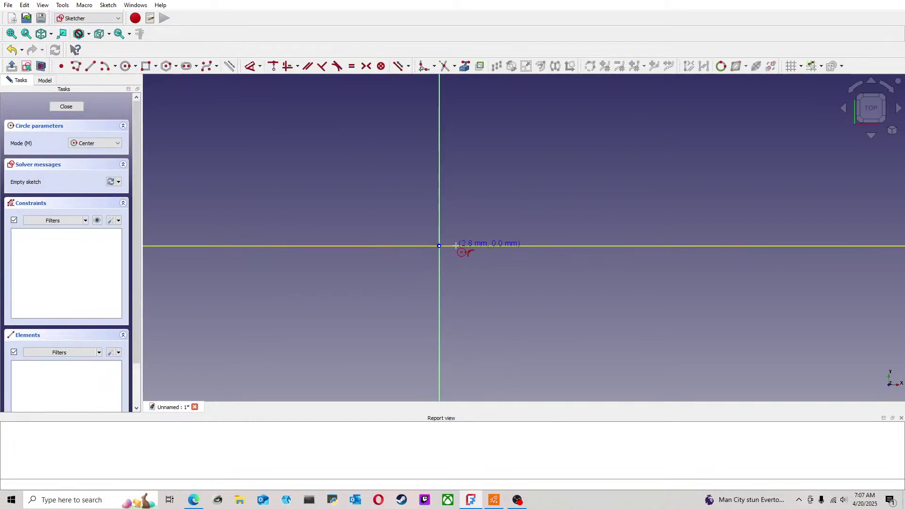
left_click(439, 245)
left_click(463, 236)
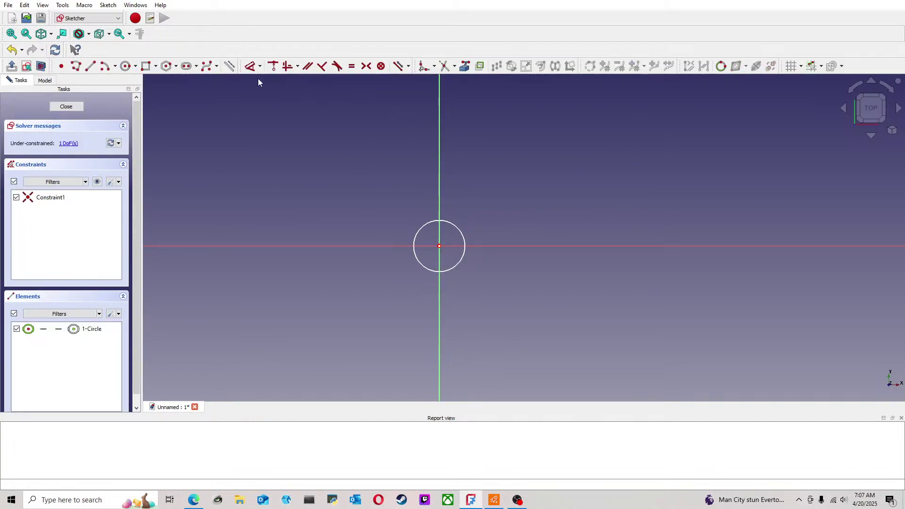
Step: Dimension the circle's diameter as 6.35 mm and close the sketch
left_click(250, 69)
left_click(465, 237)
left_click(508, 212)
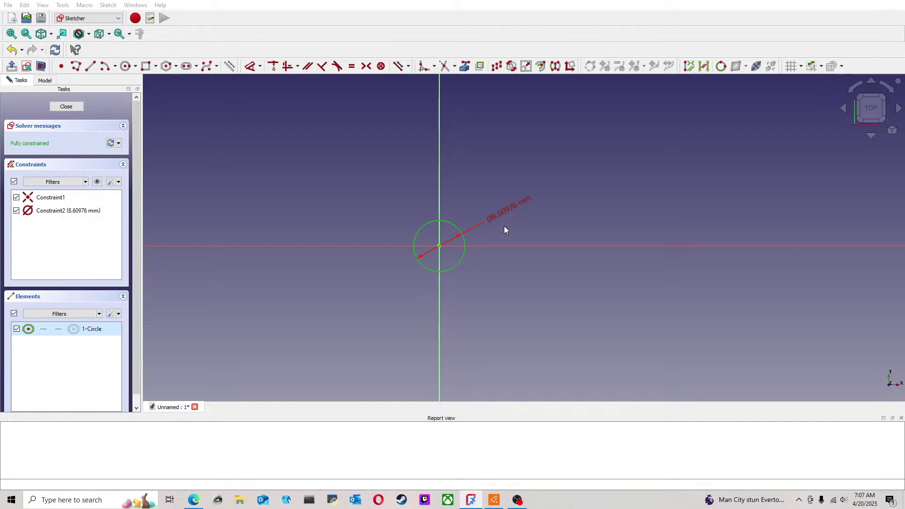
key("Return")
key("Escape")
scroll(480, 289, "up", 3)
mouse_move(488, 303)
middle_mouse_down()
mouse_move(476, 261)
mouse_move(490, 196)
middle_mouse_up()
left_click(64, 107)
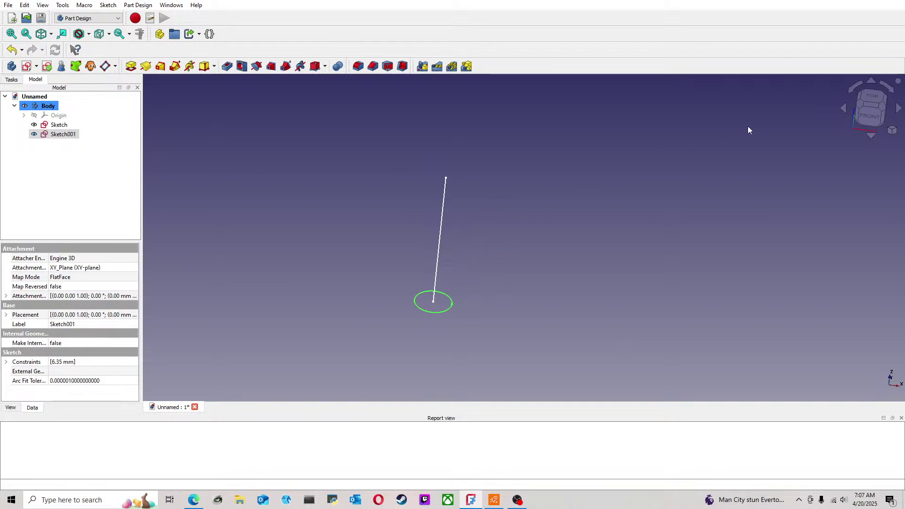
Step: Create an additive pipe with the circle sketch as profile and the vertical line sketch as its sweep path
left_click(882, 108)
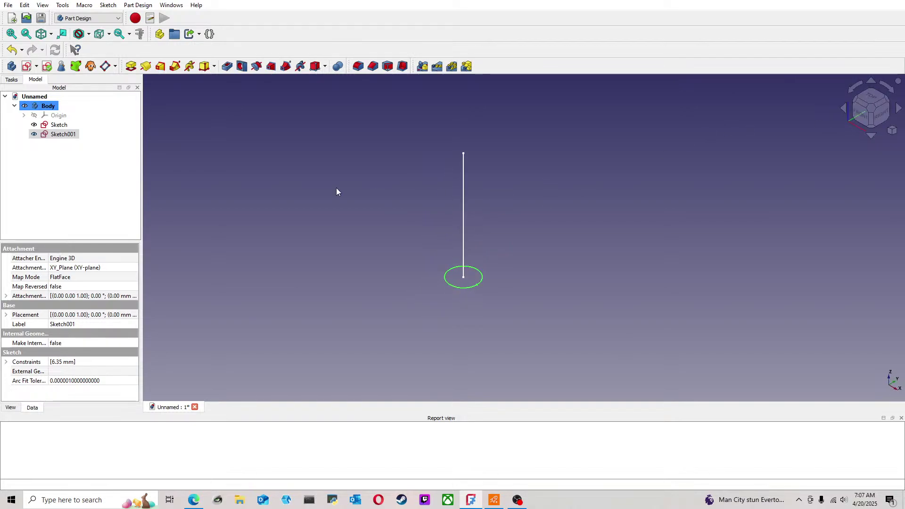
left_click(59, 126)
left_click(178, 152)
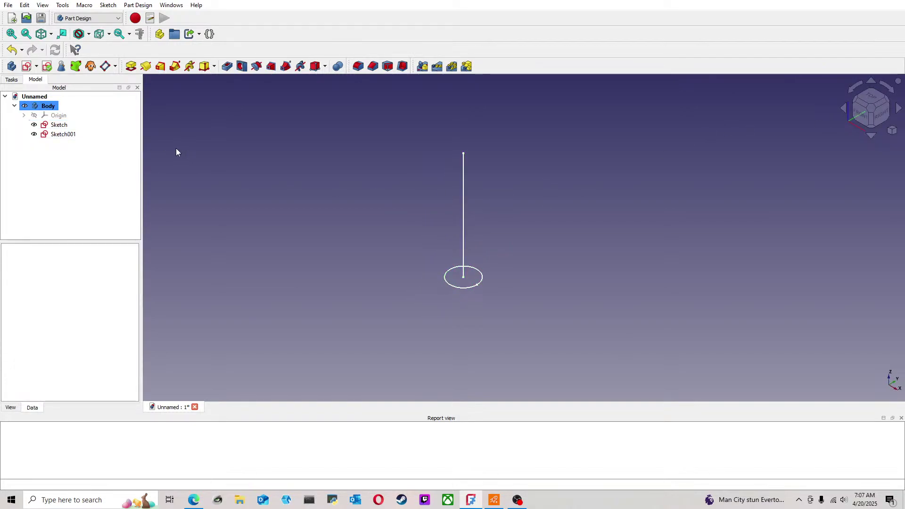
left_click(61, 136)
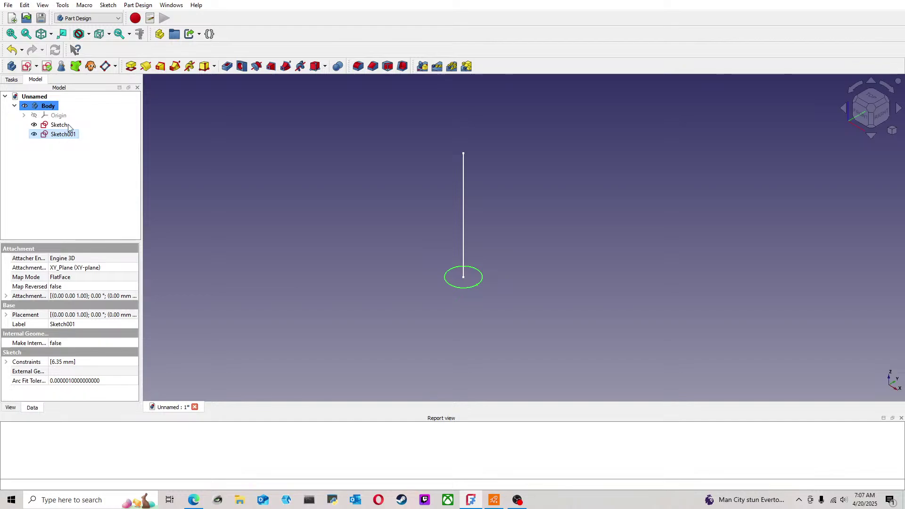
left_click(175, 67)
left_click(26, 193)
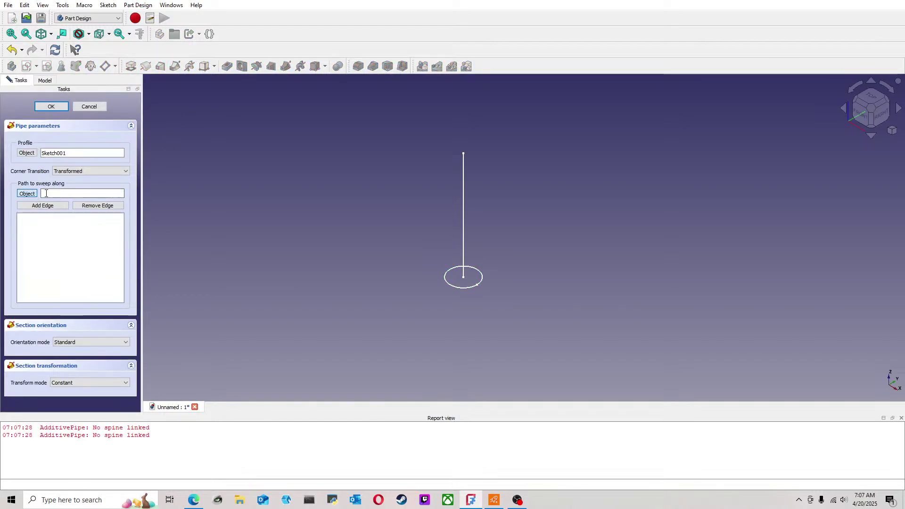
left_click(463, 197)
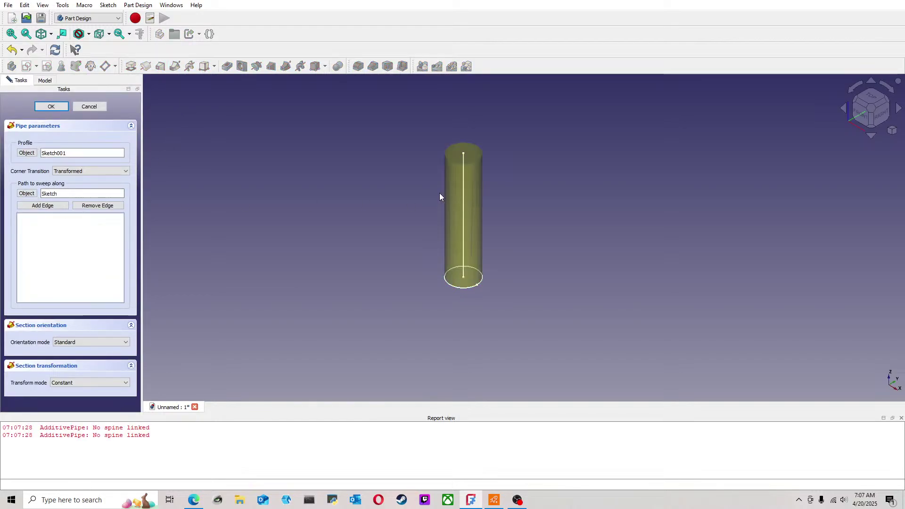
left_click(52, 107)
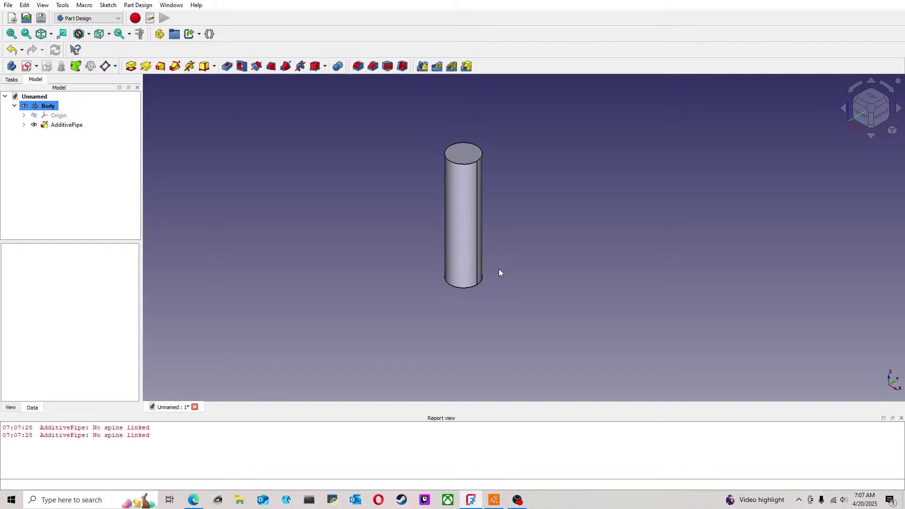
Step: Make the pipe's circular profile sketch visible on the cylinder and view the model from the front
middle_click_drag(491, 324, 478, 347)
left_click(873, 106)
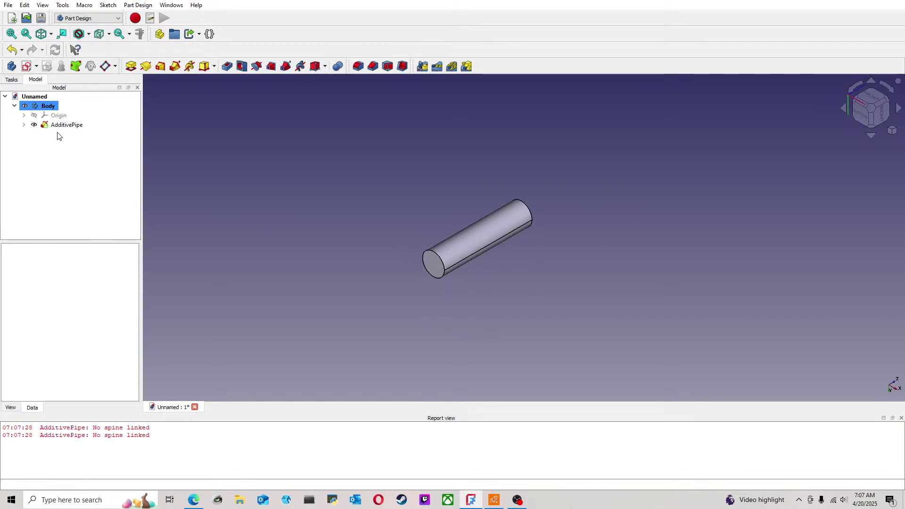
left_click(23, 125)
left_click(72, 134)
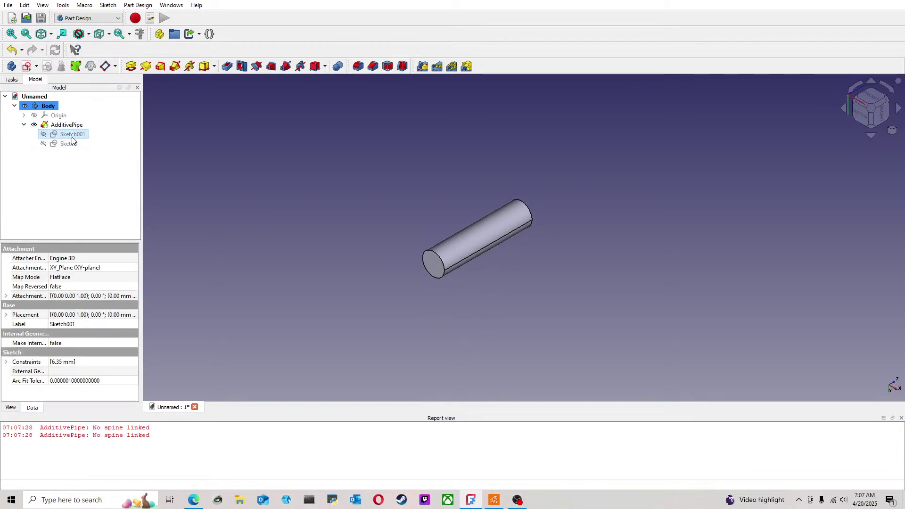
key("space")
left_click(249, 179)
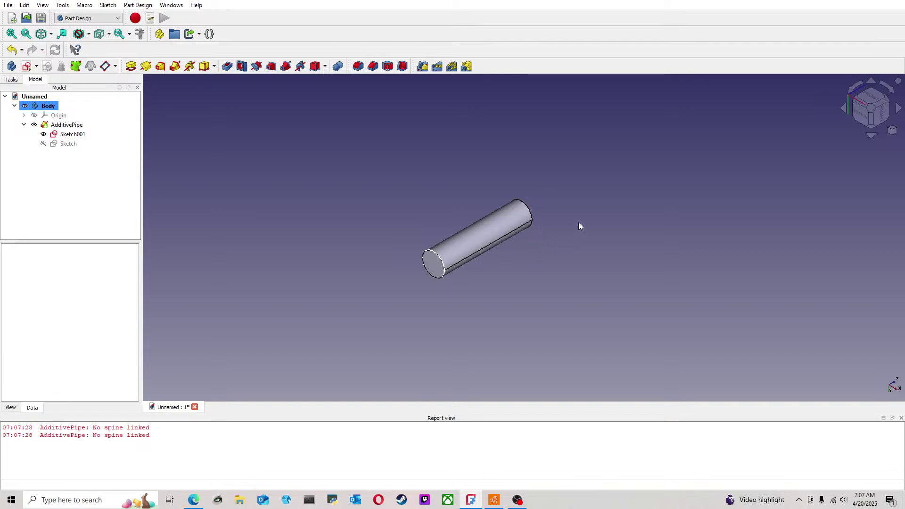
left_click(870, 95)
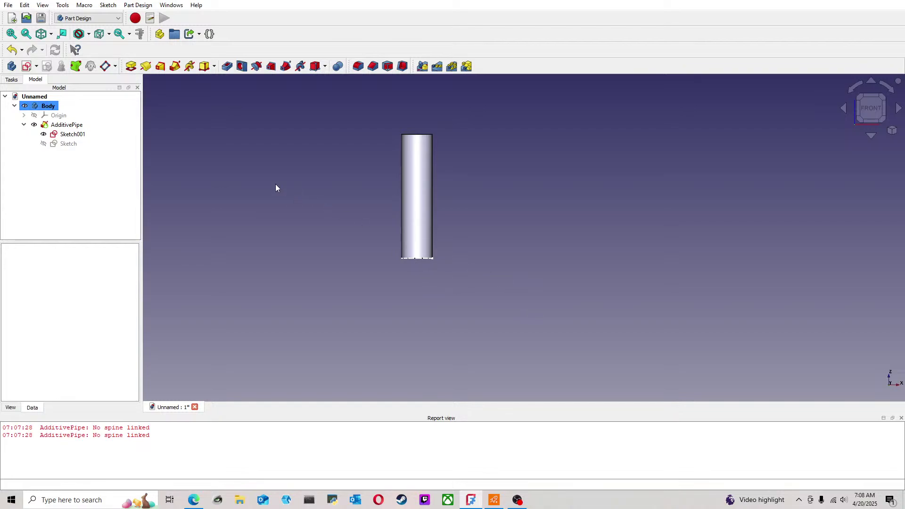
Step: Start a sketch on the XZ plane and draw a centre-point arc from the origin curving down below the cylinder
left_click(28, 67)
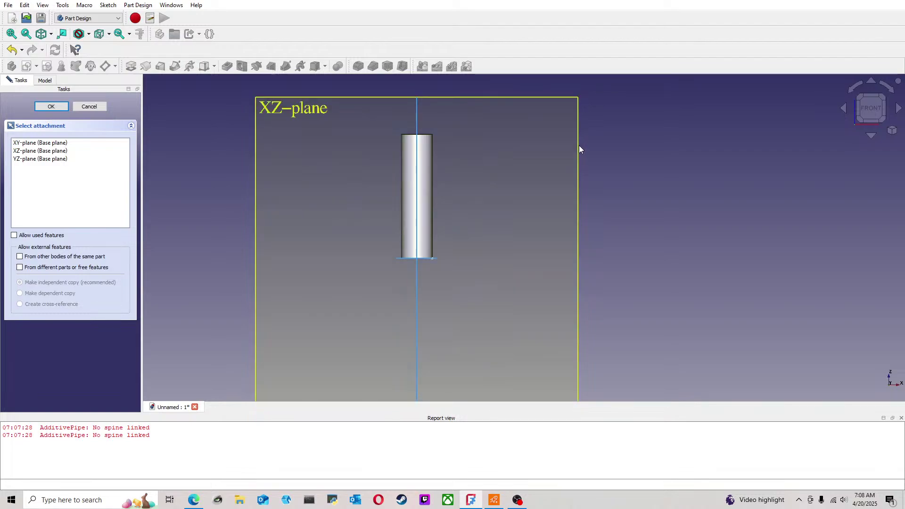
left_click(578, 148)
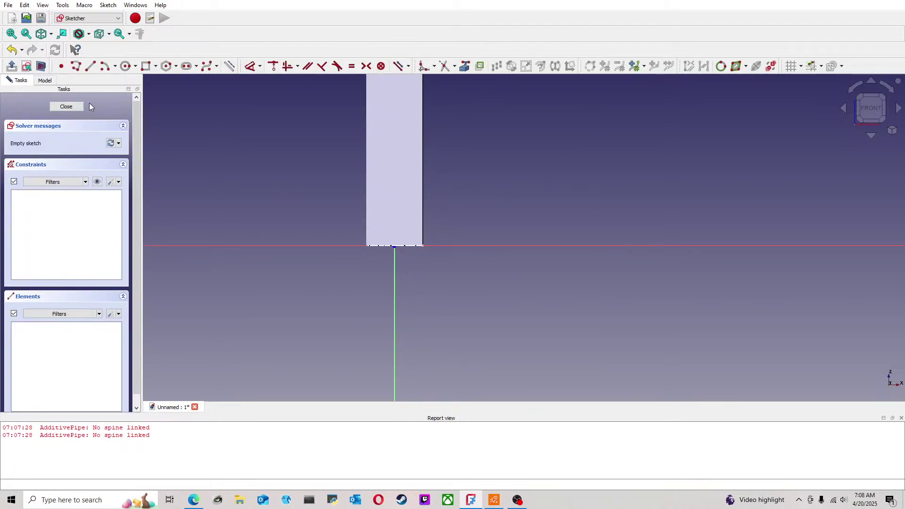
left_click(104, 66)
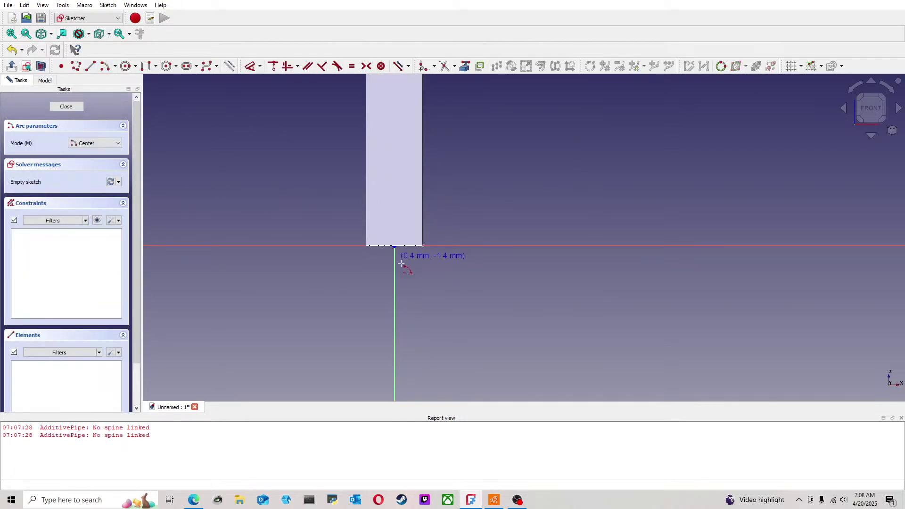
left_click(439, 273)
left_click(383, 240)
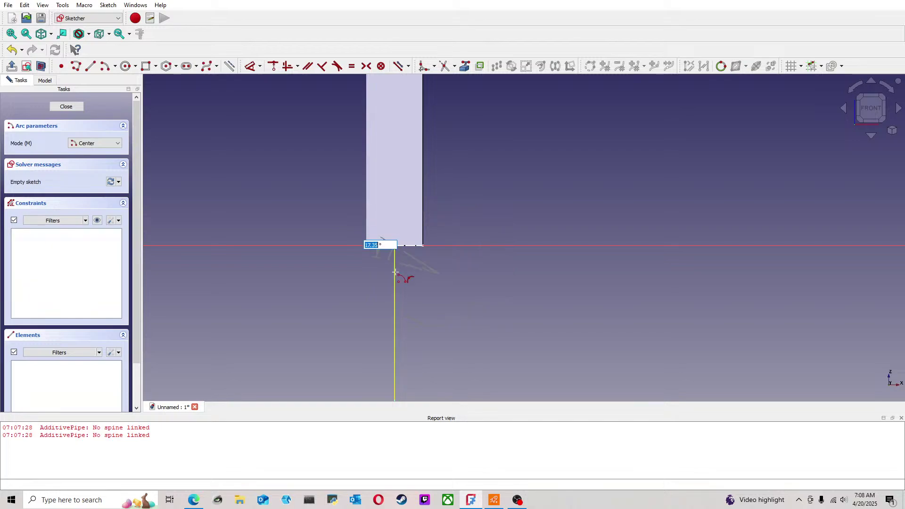
left_click(442, 299)
Step: Draw a horizontal line outward from the arc's lower end
left_click(90, 66)
left_click(440, 326)
left_click(512, 325)
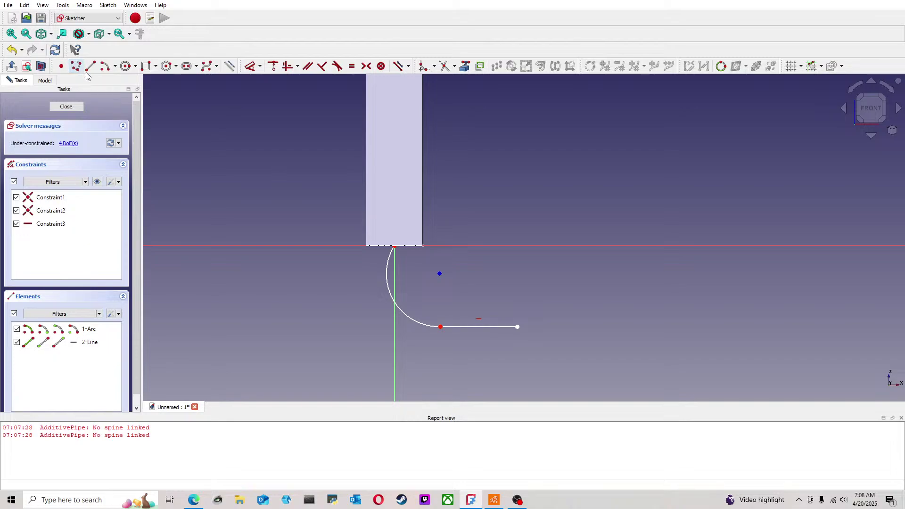
Step: Draw a second centre-point arc from the horizontal line's free end, curving downward away from the cylinder
scroll(626, 281, "down", 2)
middle_click_drag(622, 283, 490, 212)
scroll(471, 227, "up", 1)
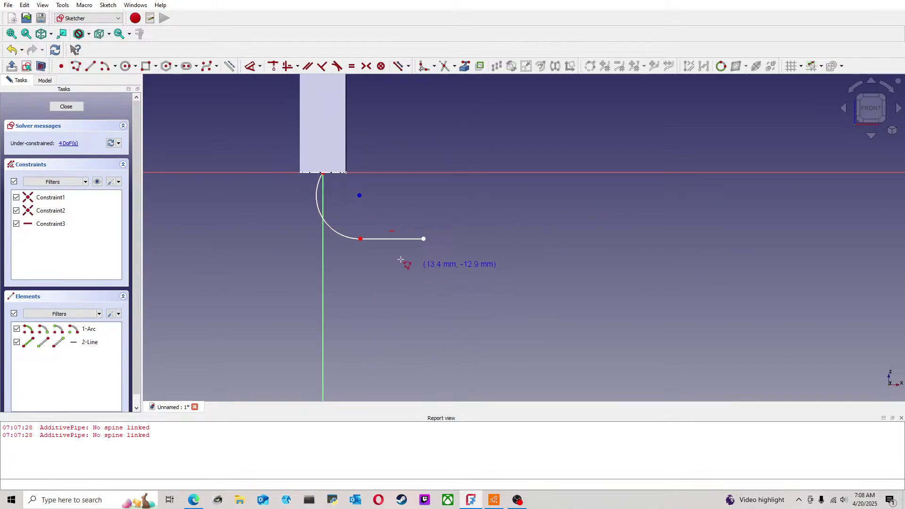
left_click(105, 67)
left_click(425, 283)
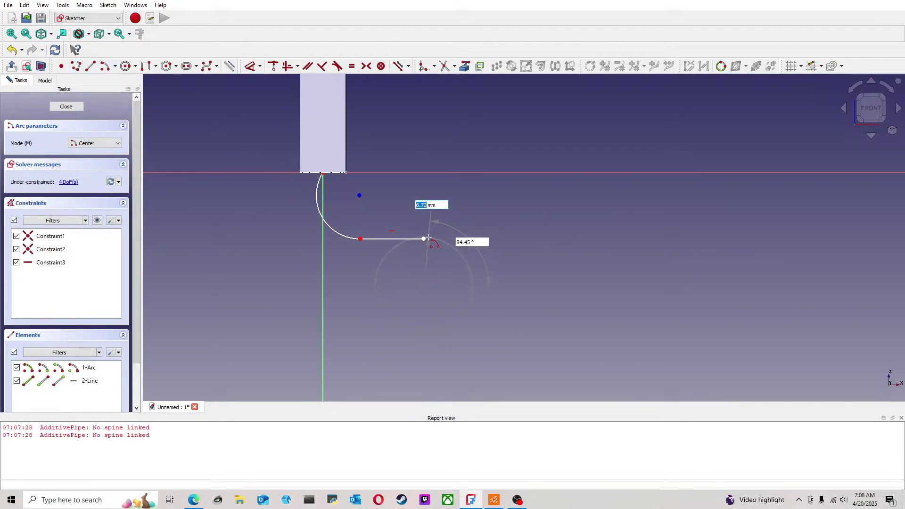
left_click(424, 239)
left_click(467, 266)
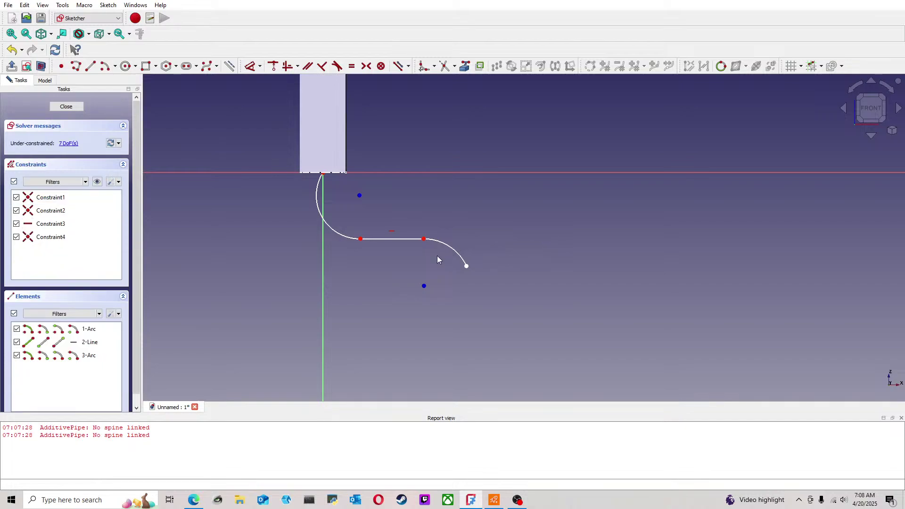
Step: Constrain the first arc tangent to the vertical axis and the horizontal line, and the second arc tangent to the same line
left_click(317, 191)
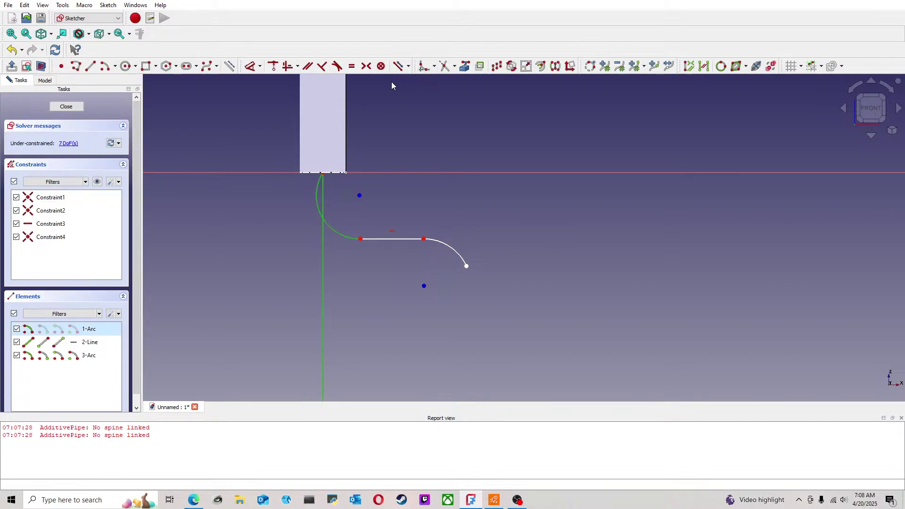
left_click(337, 66)
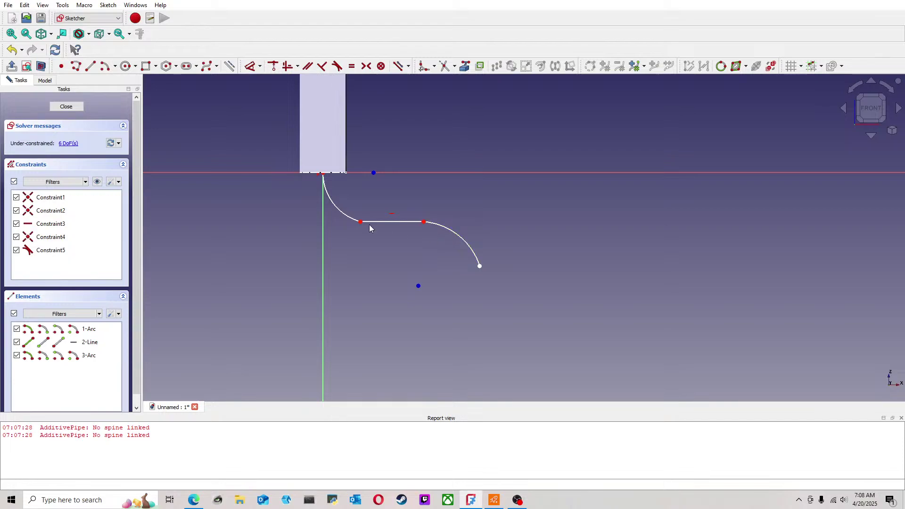
left_click(410, 222)
left_click(332, 203)
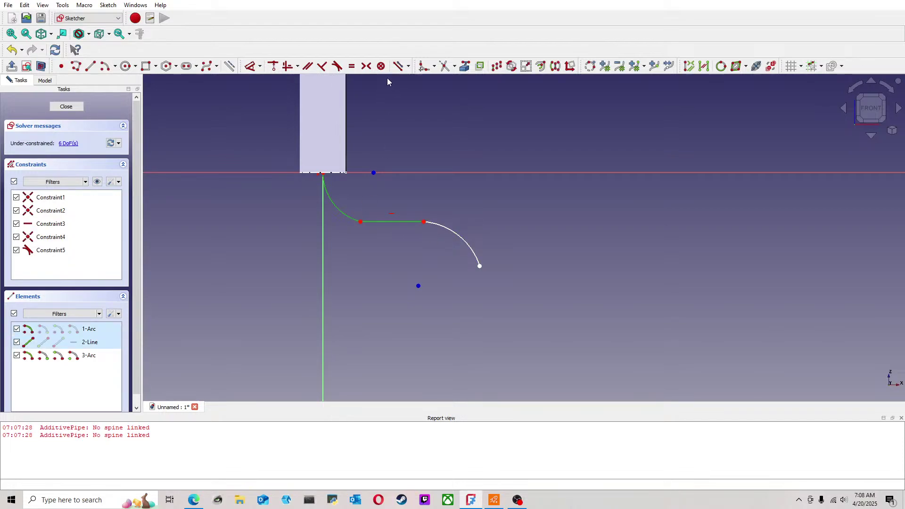
left_click(336, 67)
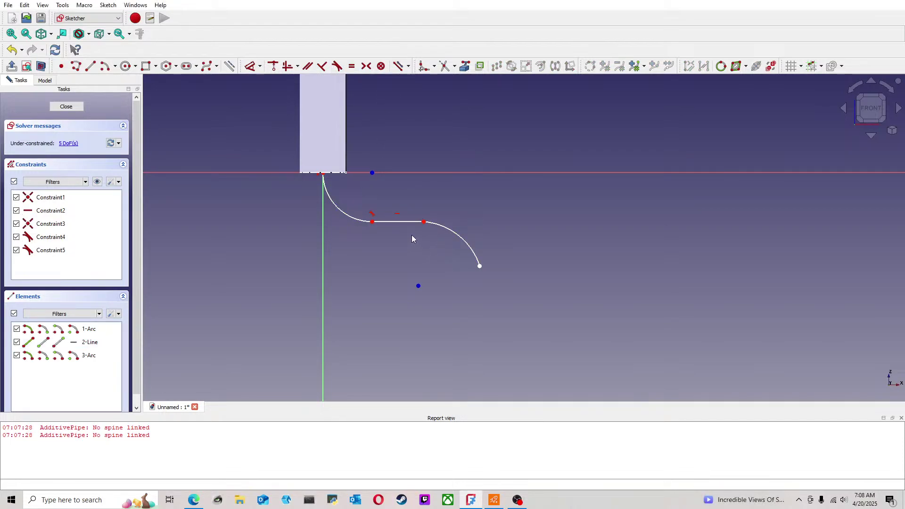
left_click(409, 222)
left_click(448, 229)
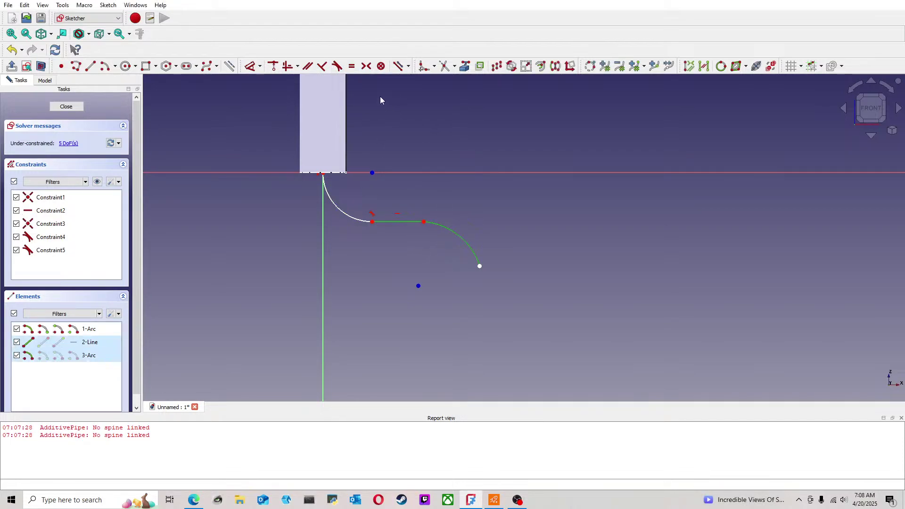
left_click(337, 66)
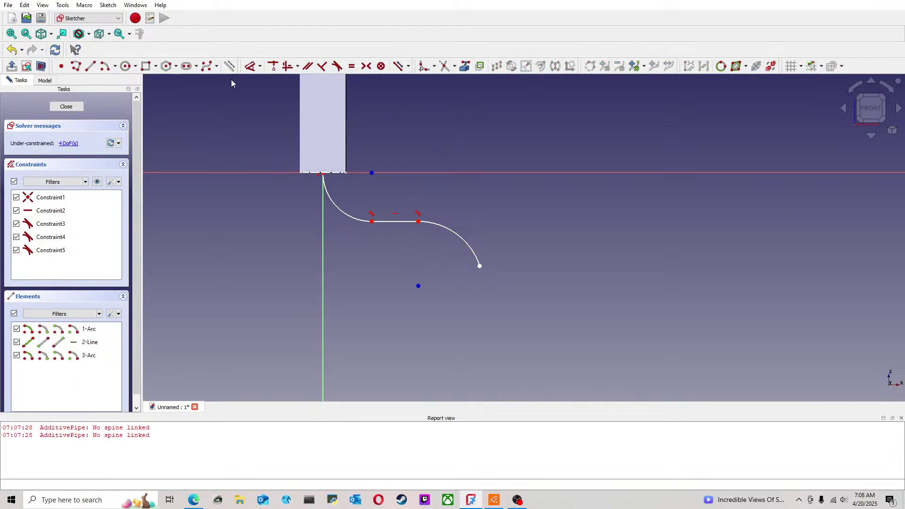
Step: Connect the second arc's centre to its lower end with a construction line constrained horizontal
left_click(89, 68)
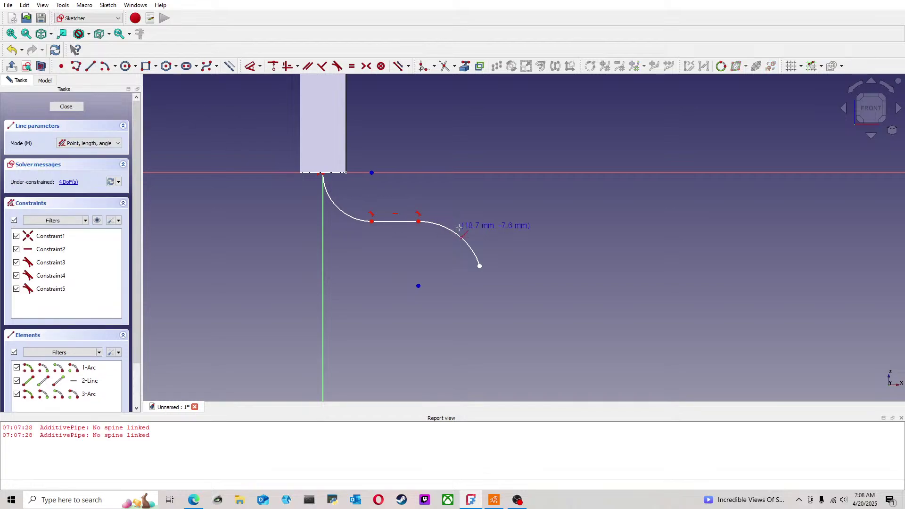
left_click(418, 285)
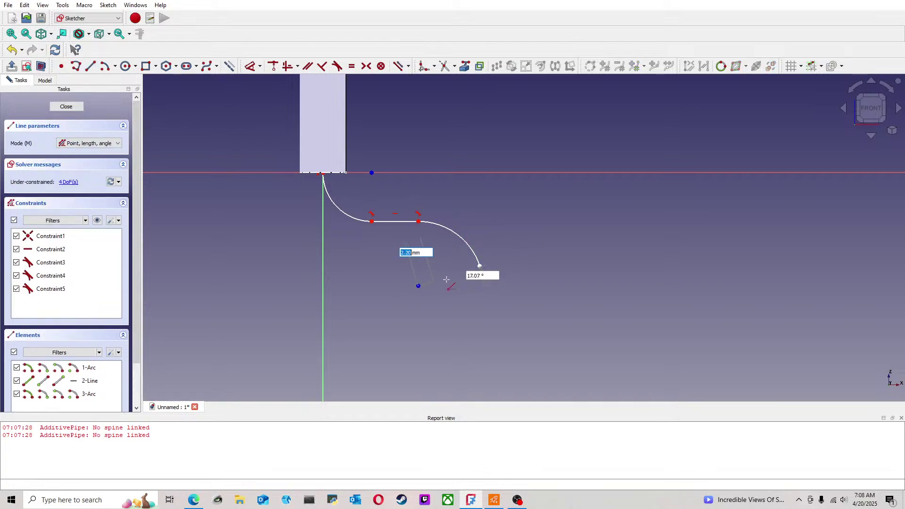
left_click(480, 267)
left_click(461, 272)
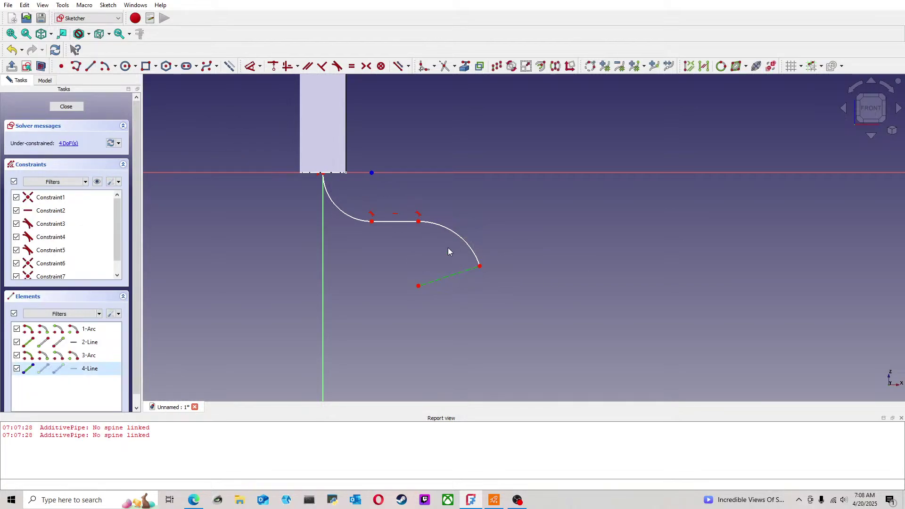
left_click(290, 69)
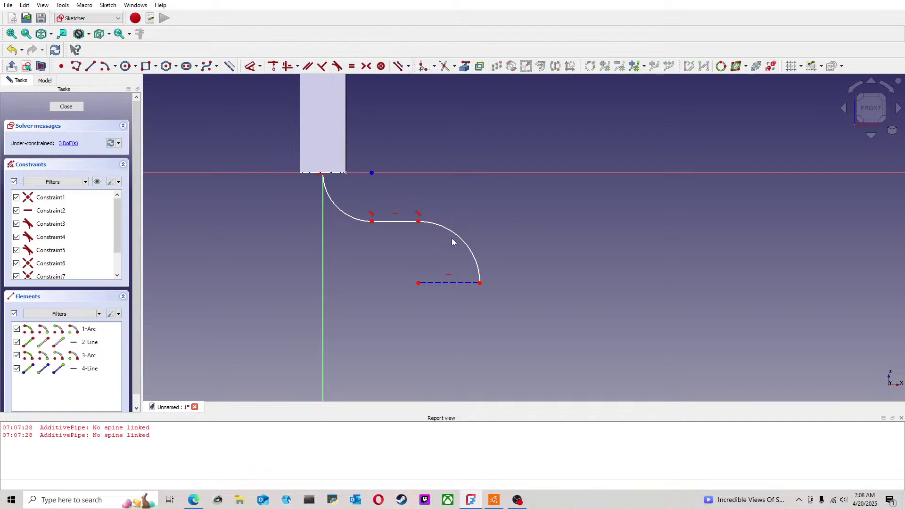
Step: Reshape the S-shaped path by moving its points so that both arcs become smaller
left_click_drag(372, 221, 352, 216)
mouse_move(487, 268)
left_mouse_down()
mouse_move(473, 254)
mouse_move(435, 254)
mouse_move(464, 266)
mouse_move(451, 278)
mouse_move(468, 289)
mouse_move(462, 278)
left_mouse_up()
scroll(490, 267, "down", 2)
middle_click_drag(530, 249, 479, 275)
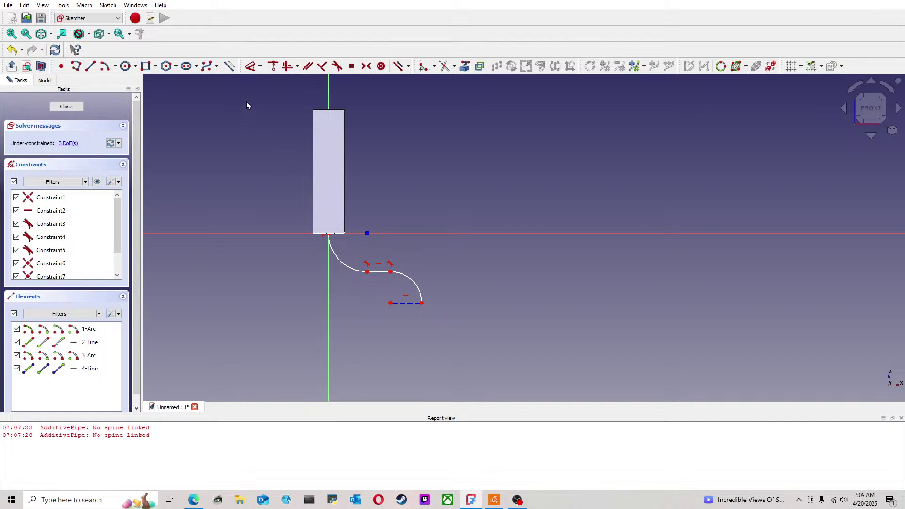
Step: Dimension the vertical distance between the first arc's centre and the path's lower end as 15 mm
left_click(252, 67)
left_click(422, 302)
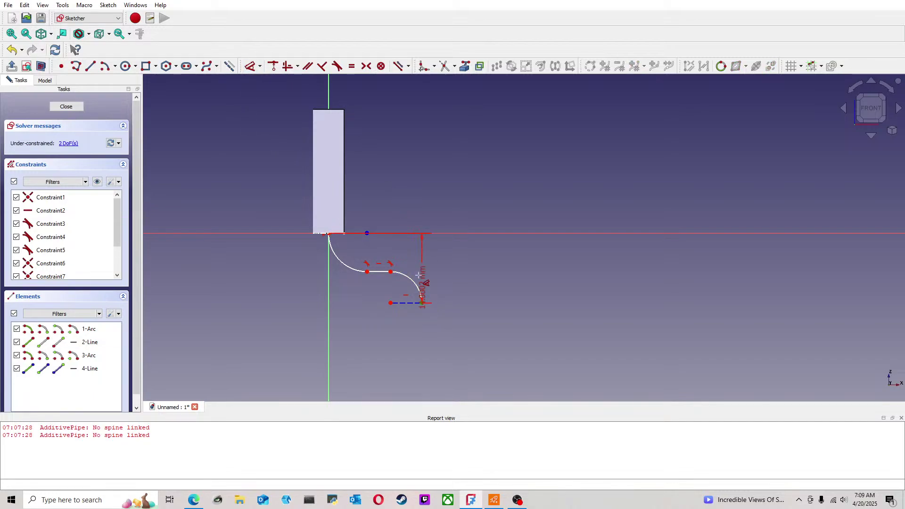
left_click(368, 233)
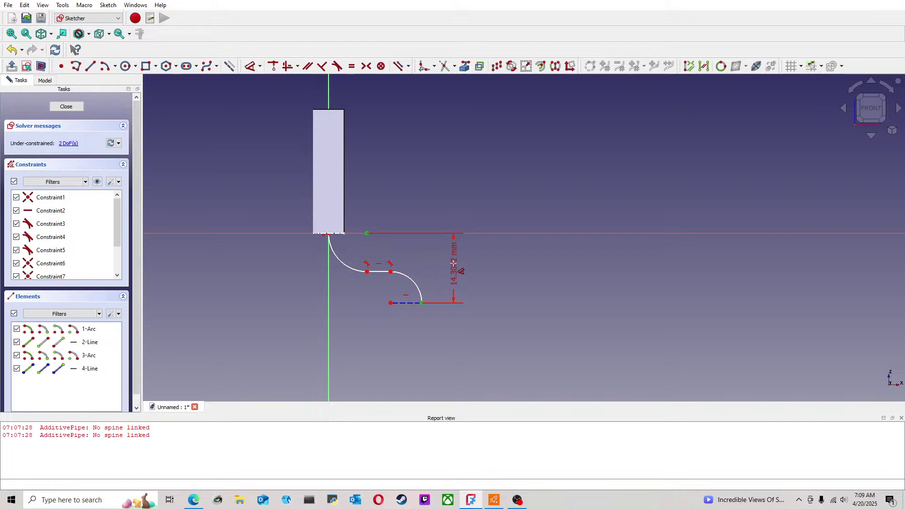
left_click(455, 268)
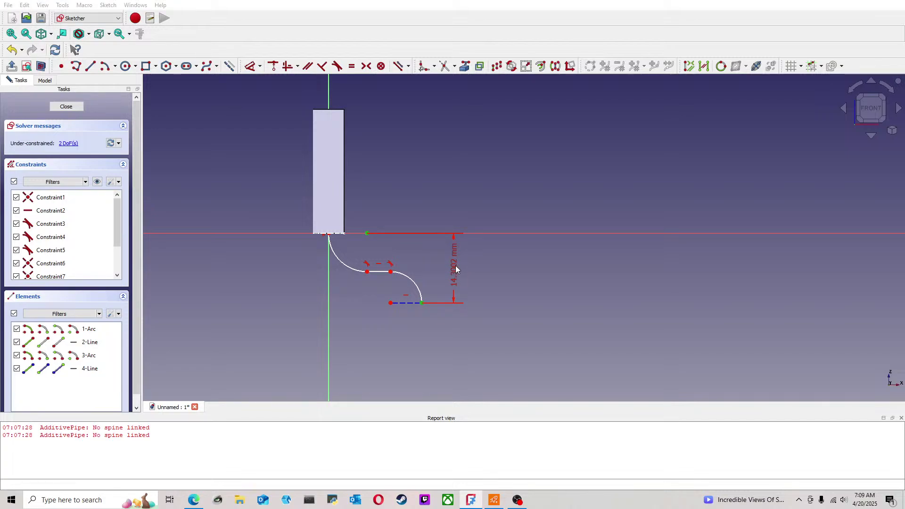
key("Return")
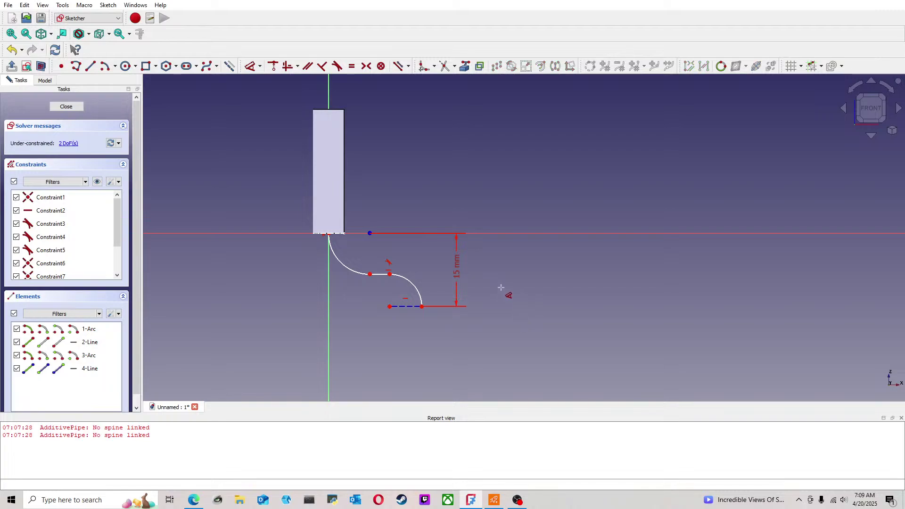
Step: Try to dimension the horizontal distance from the vertical axis to the path's lower end as 8 mm
left_click_drag(370, 274, 358, 280)
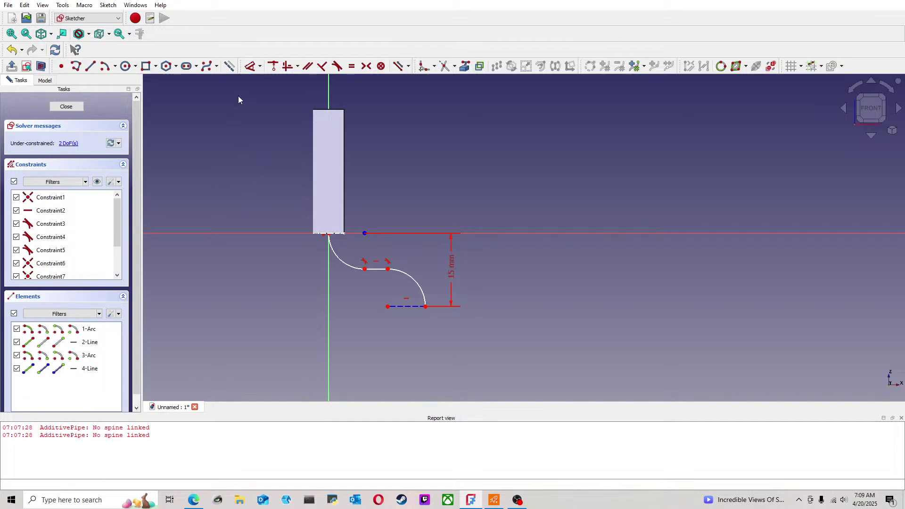
left_click(254, 67)
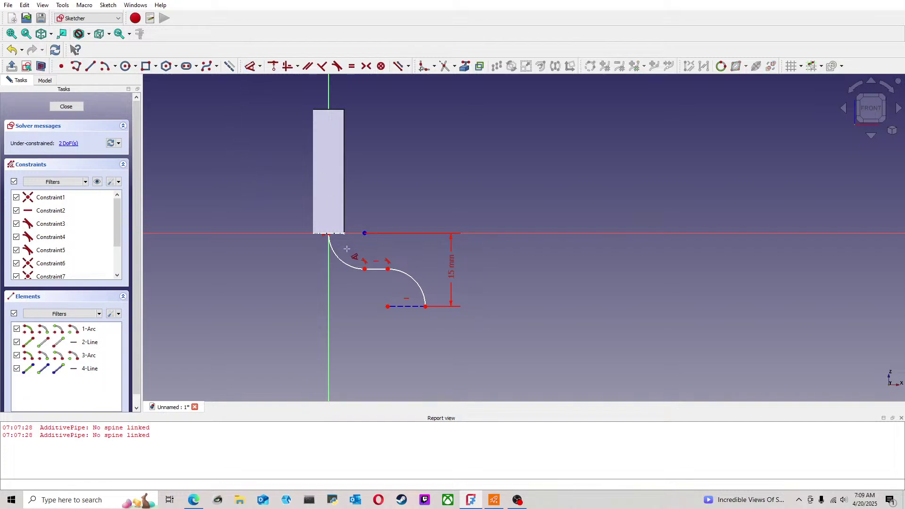
left_click(329, 296)
left_click(426, 306)
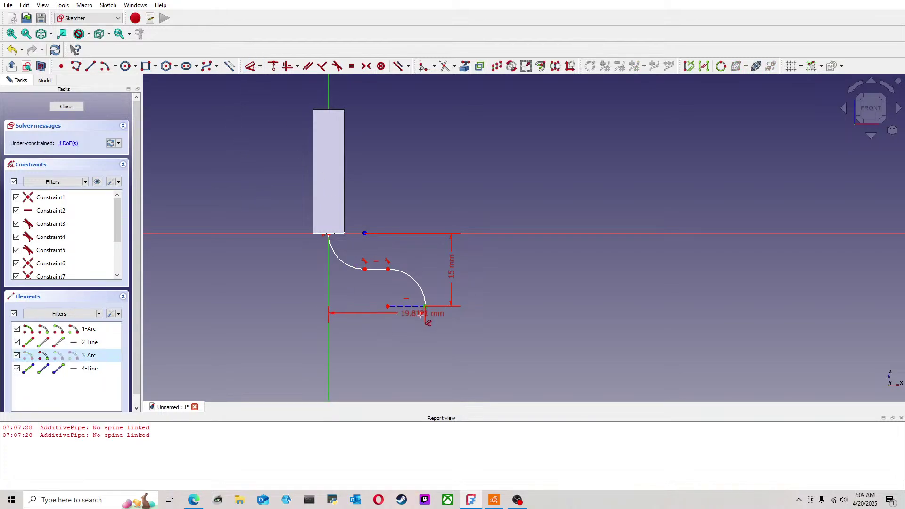
left_click(394, 350)
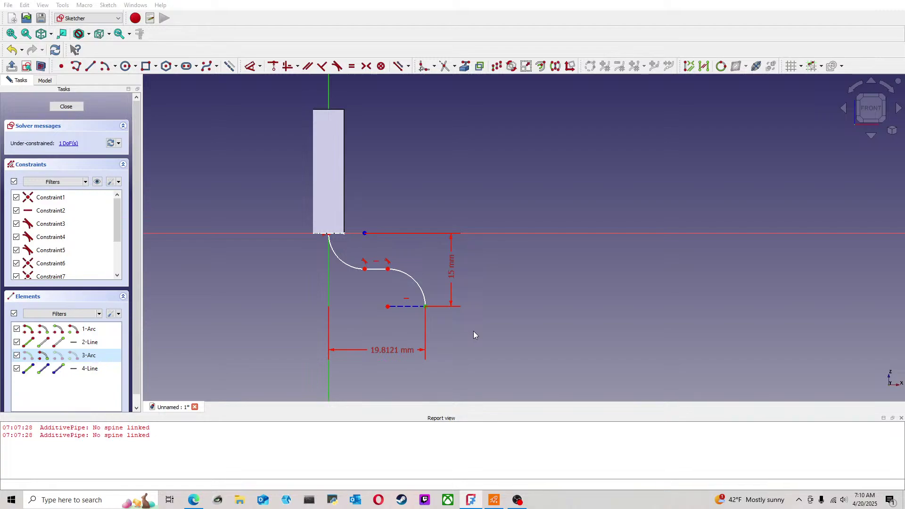
key("Return")
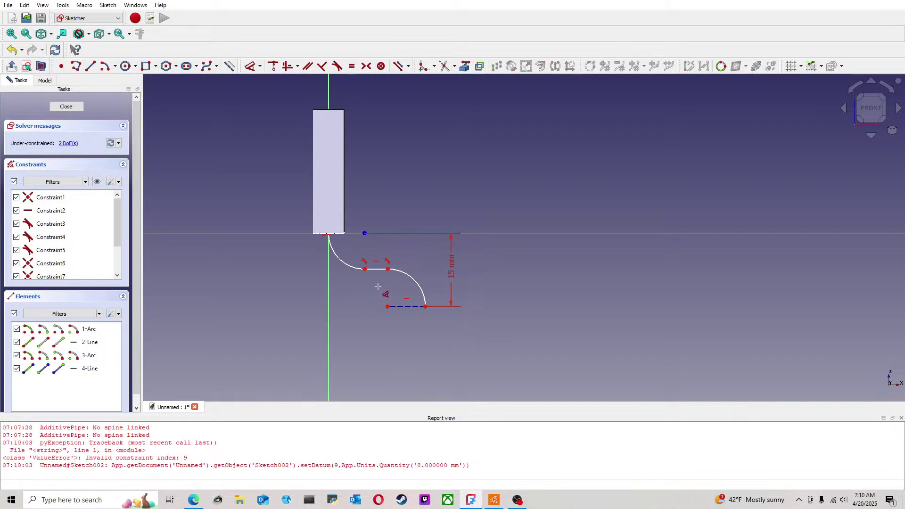
left_click(425, 306)
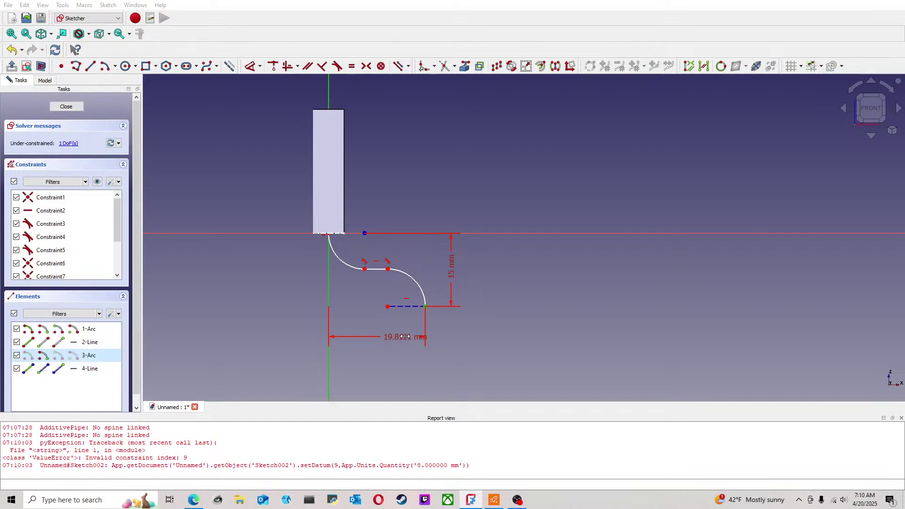
left_click(405, 337)
key("Return")
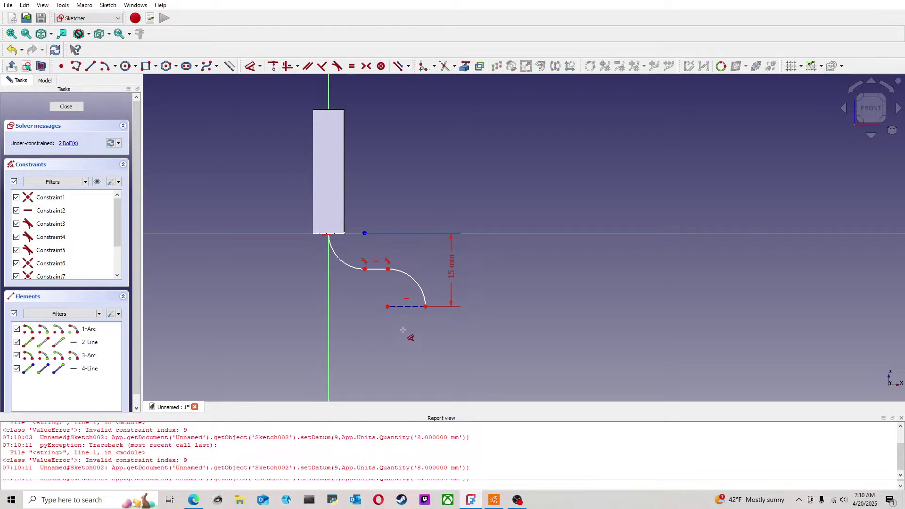
Step: Adjust the path by moving its points, lengthening the horizontal segment and tightening the first arc
left_click_drag(425, 307, 418, 297)
mouse_move(363, 282)
left_mouse_down()
mouse_move(340, 267)
mouse_move(454, 303)
mouse_move(427, 302)
mouse_move(421, 293)
mouse_move(434, 299)
mouse_move(414, 308)
mouse_move(374, 275)
mouse_move(403, 283)
mouse_move(343, 278)
mouse_move(355, 278)
left_mouse_up()
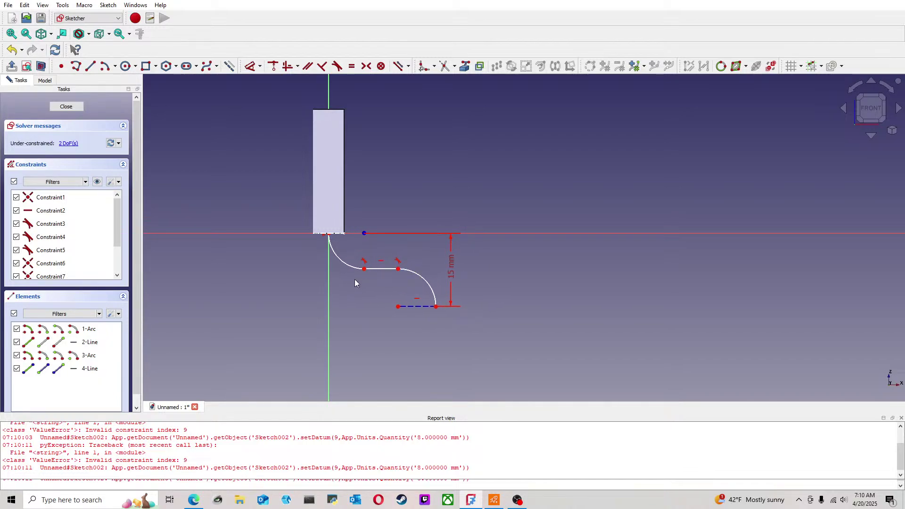
scroll(388, 293, "up", 2)
scroll(389, 297, "up", 2)
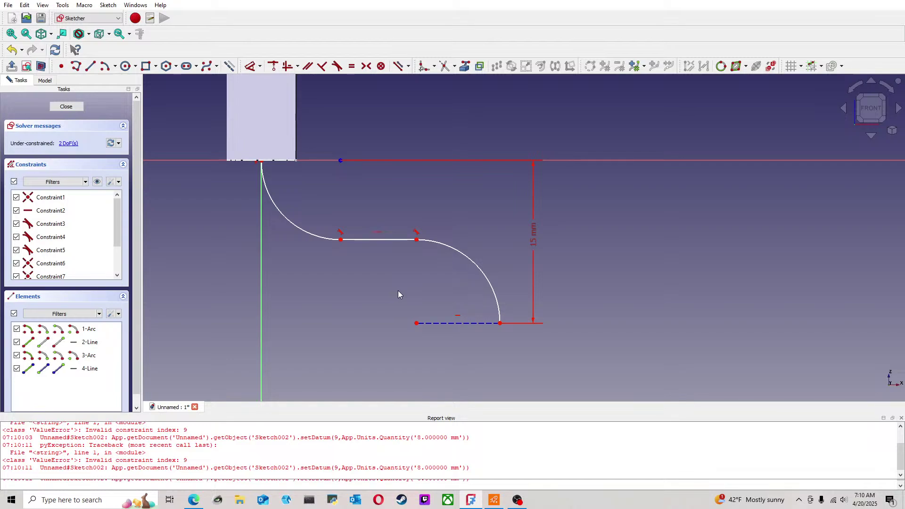
left_click_drag(351, 240, 329, 242)
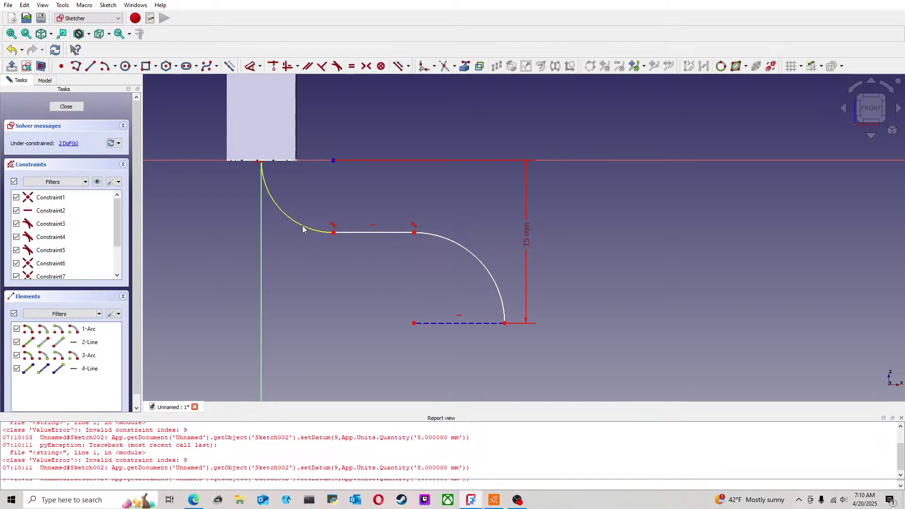
Step: Delete the horizontal line between the arcs and make the arcs' facing endpoints coincident
left_click(351, 233)
key("Delete")
left_click(334, 233)
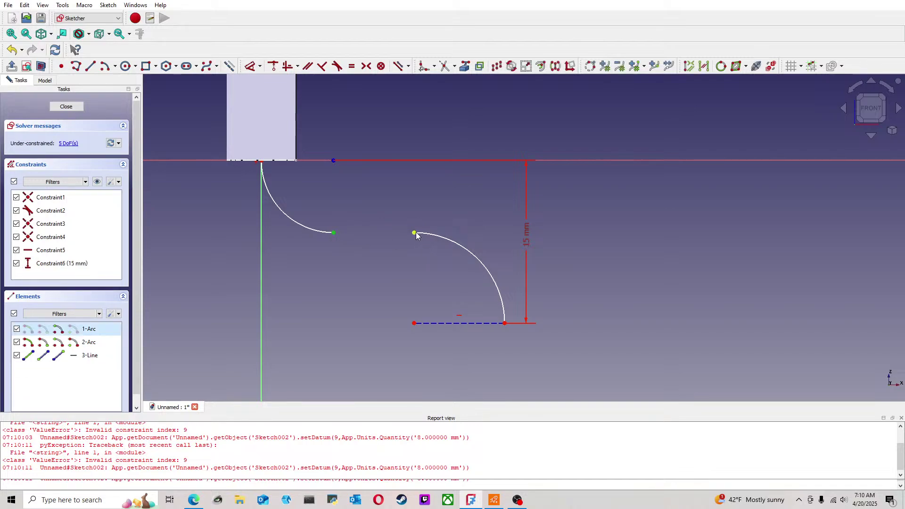
left_click(414, 233)
left_click(250, 67)
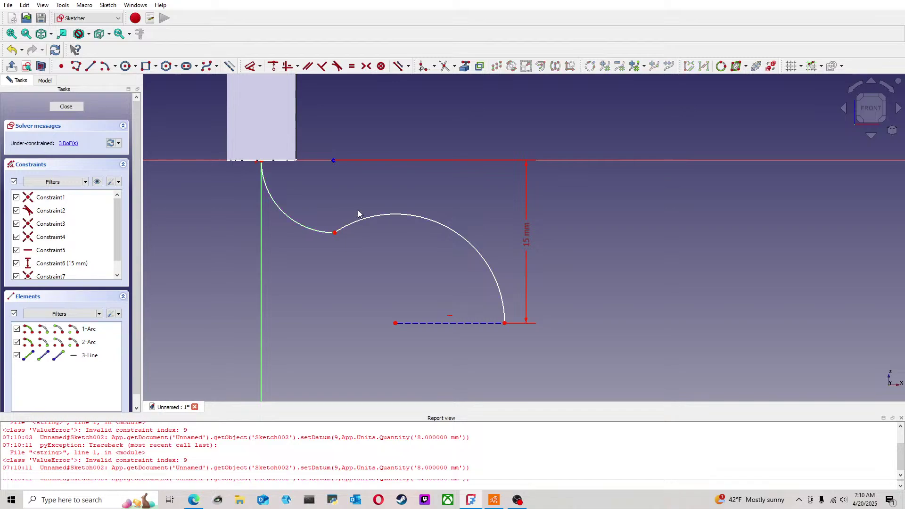
Step: Make the two arcs tangent to each other and pull their joint and the path's lower end closer to the vertical axis
left_click(320, 231)
left_click(354, 220)
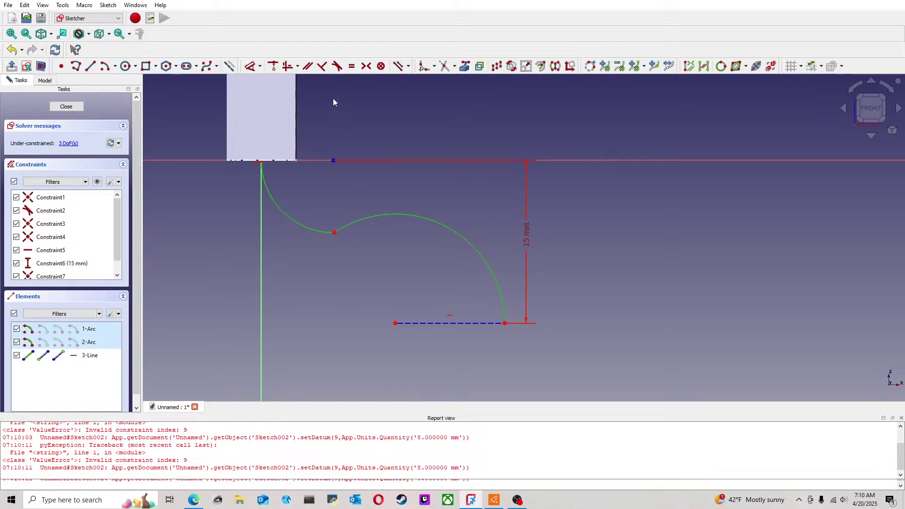
left_click(338, 70)
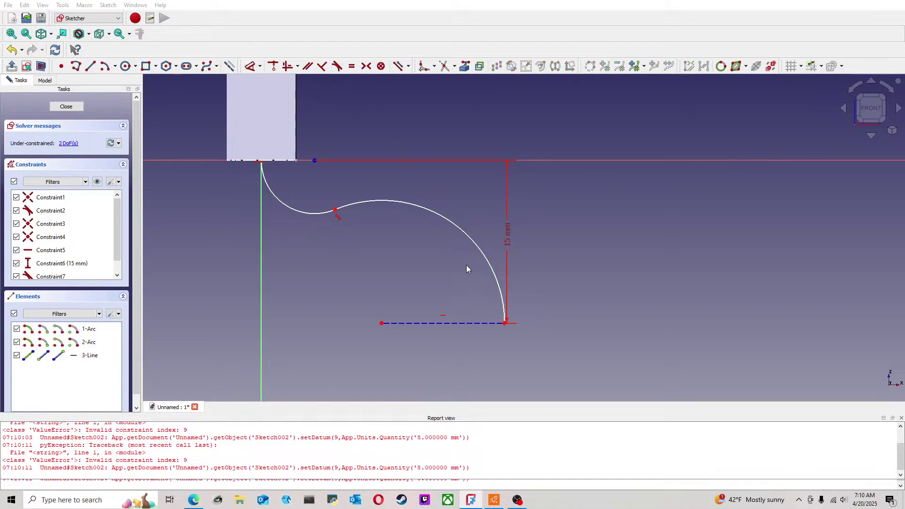
left_click_drag(505, 324, 433, 325)
left_click_drag(378, 274, 309, 230)
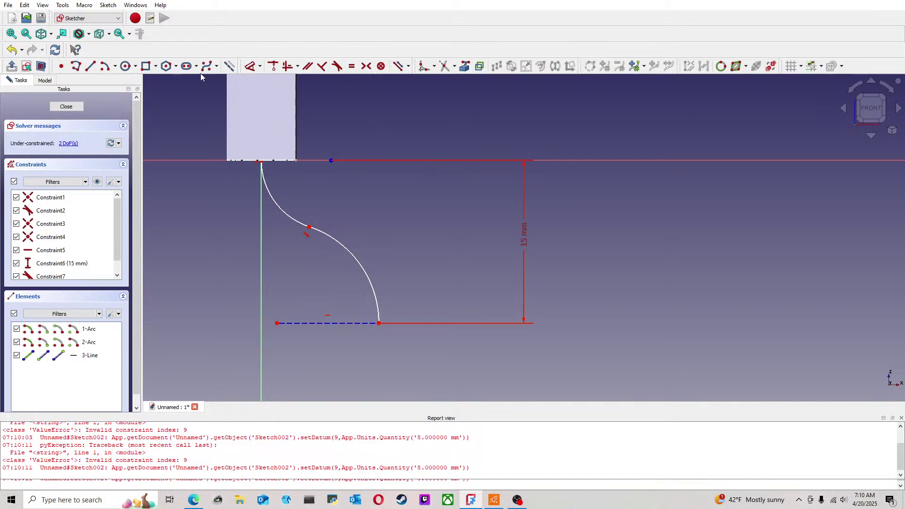
Step: Dimension the horizontal distance from the vertical axis to the path's lower end as 8 mm and adjust the joint between the arcs
left_click(250, 66)
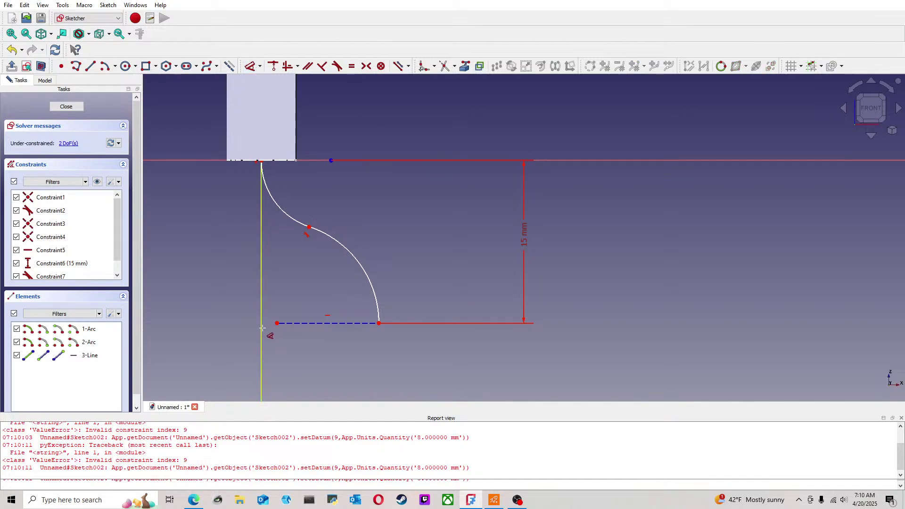
left_click(379, 323)
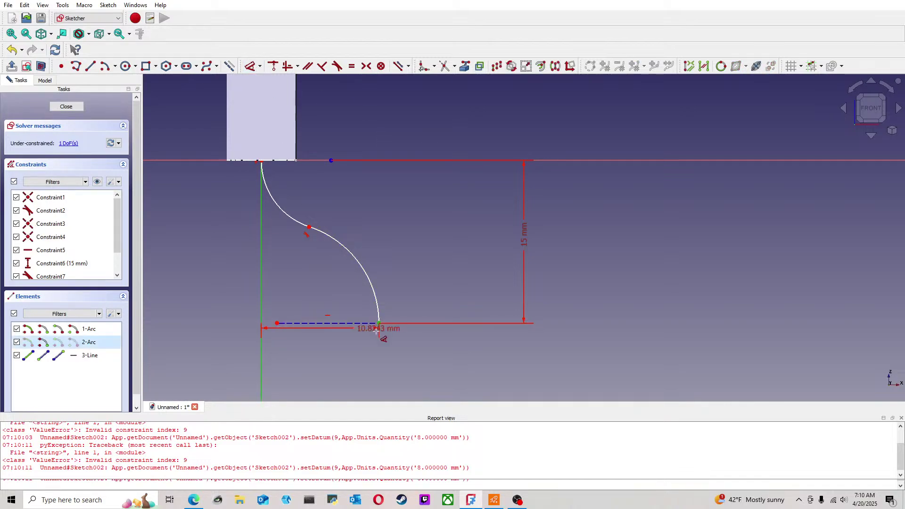
left_click(355, 355)
type("8")
key("Return")
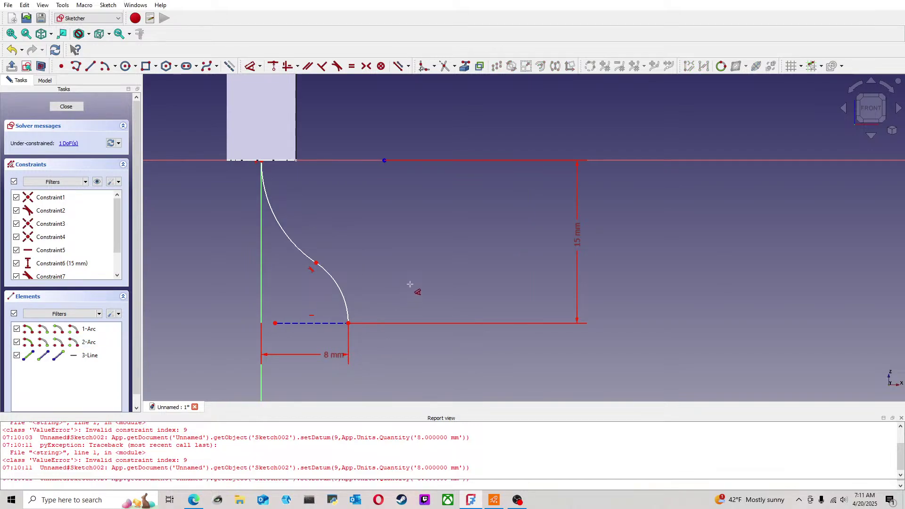
scroll(408, 286, "down", 2)
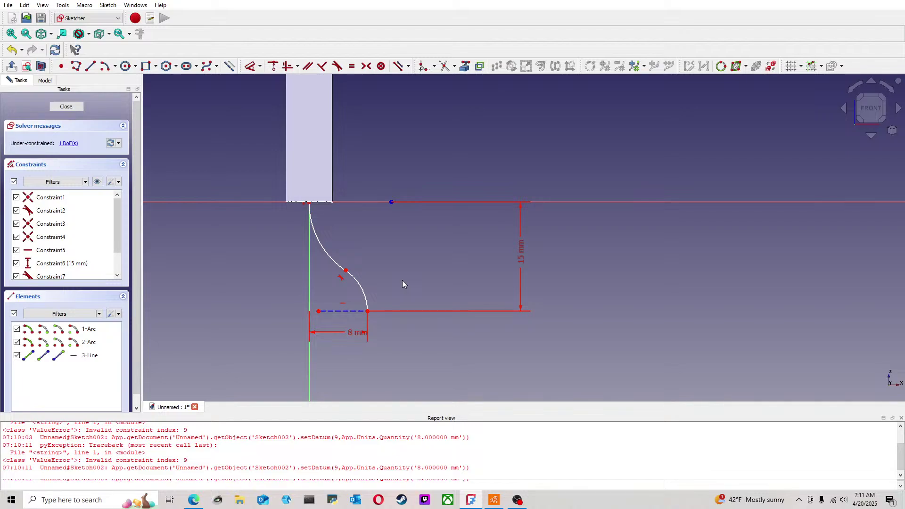
left_click_drag(345, 271, 331, 269)
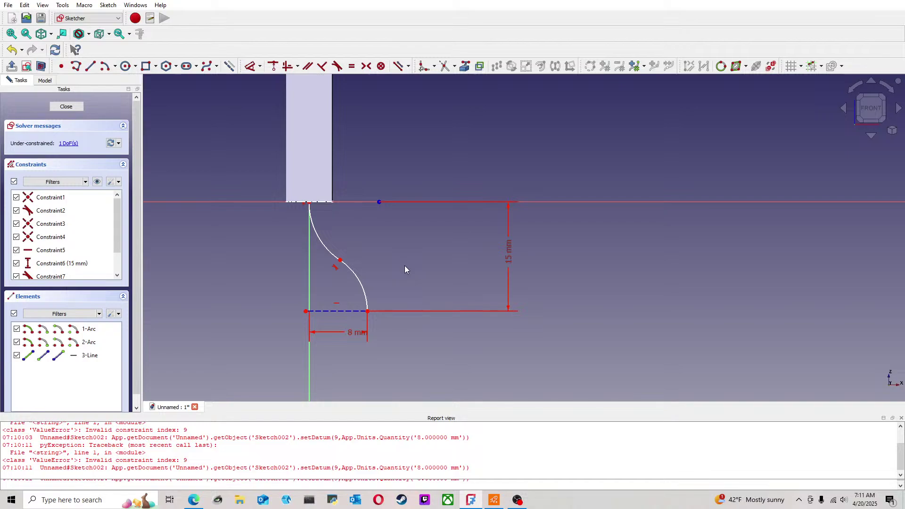
Step: Delete the lower arc and make the remaining arc's lower end coincident with the dimensioned end of the horizontal construction line
left_click(363, 288)
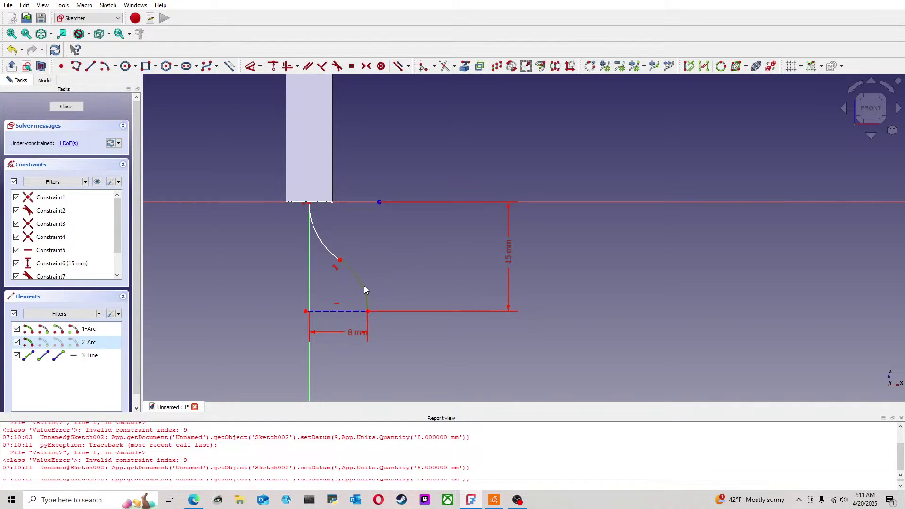
key("Delete")
left_click(340, 260)
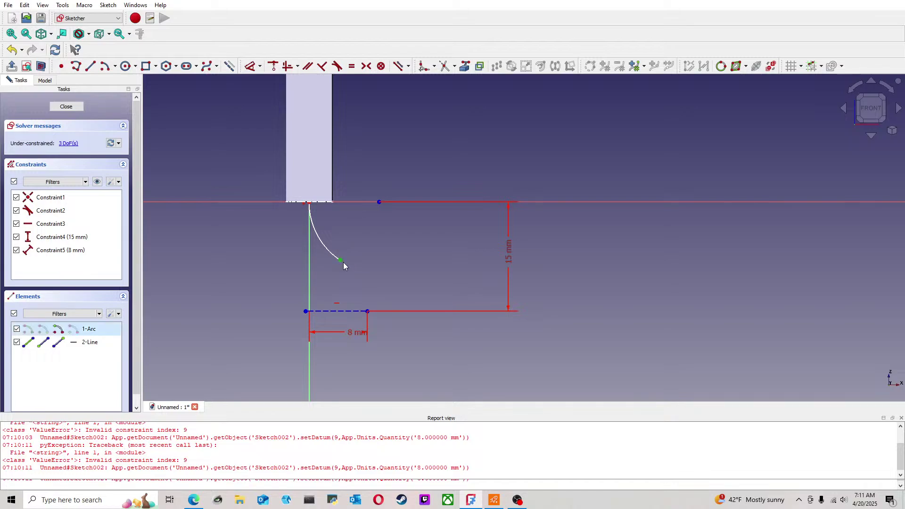
left_click(367, 311)
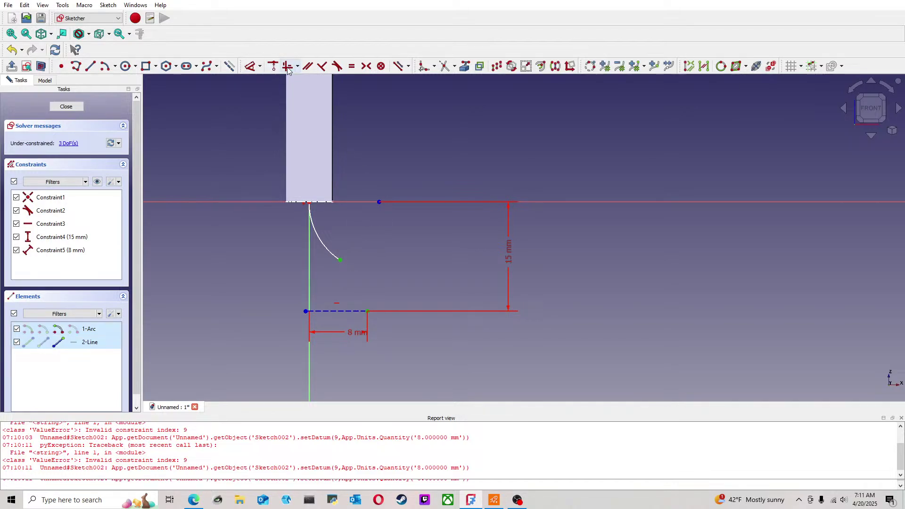
left_click(251, 66)
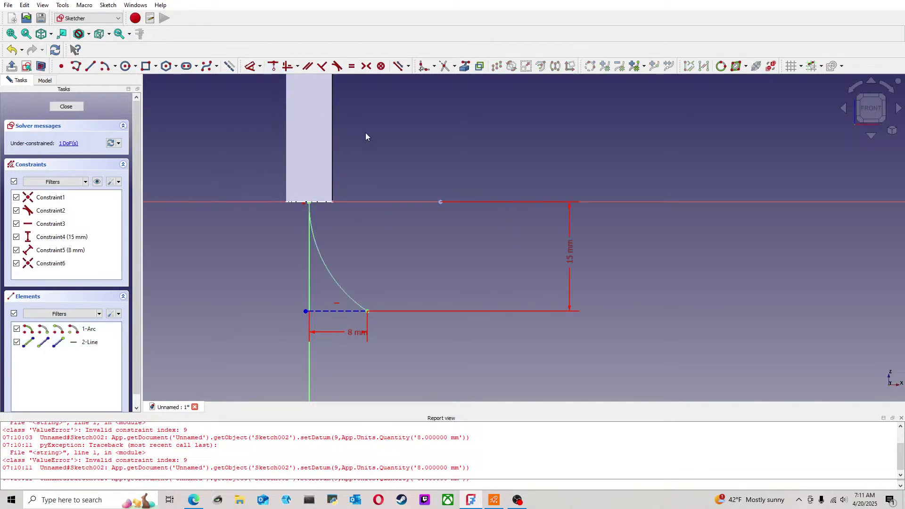
Step: Set the arc's vertical dimension to 8 mm and its horizontal dimension to 5 mm, and close the sketch
left_click(570, 253)
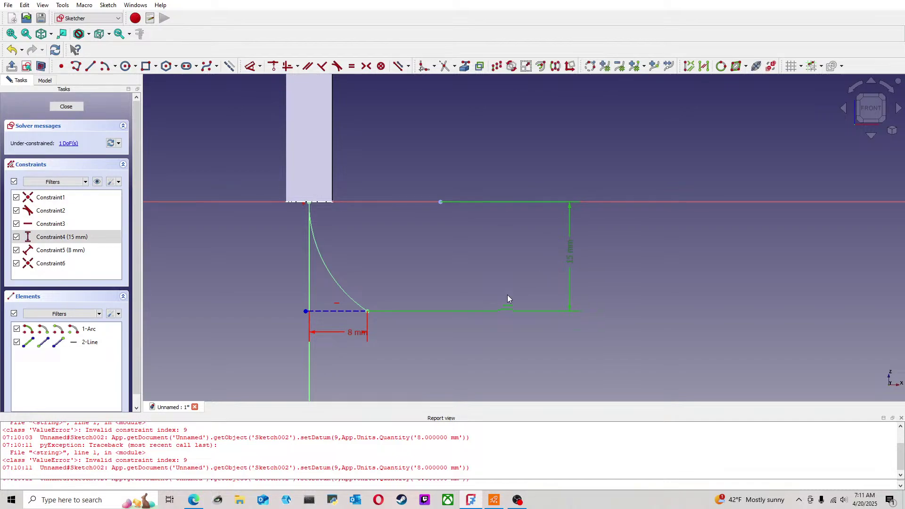
left_click(571, 255)
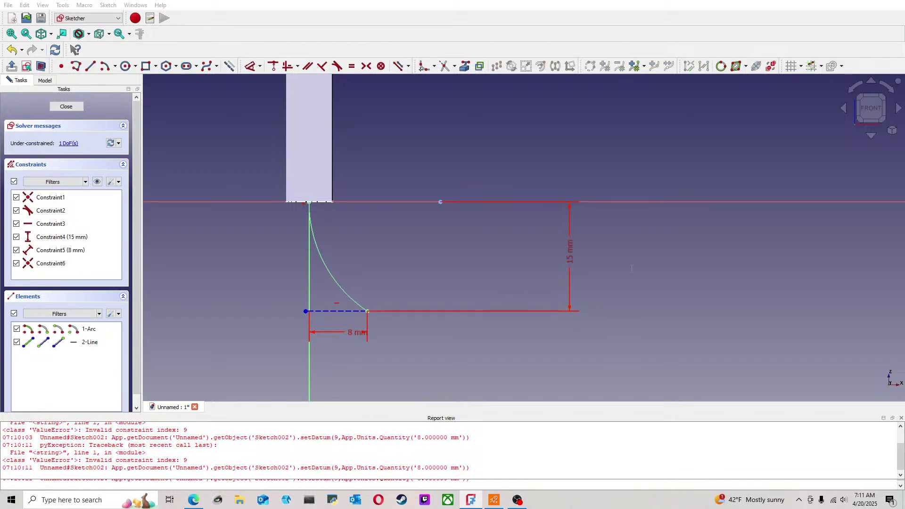
type("8")
key("Return")
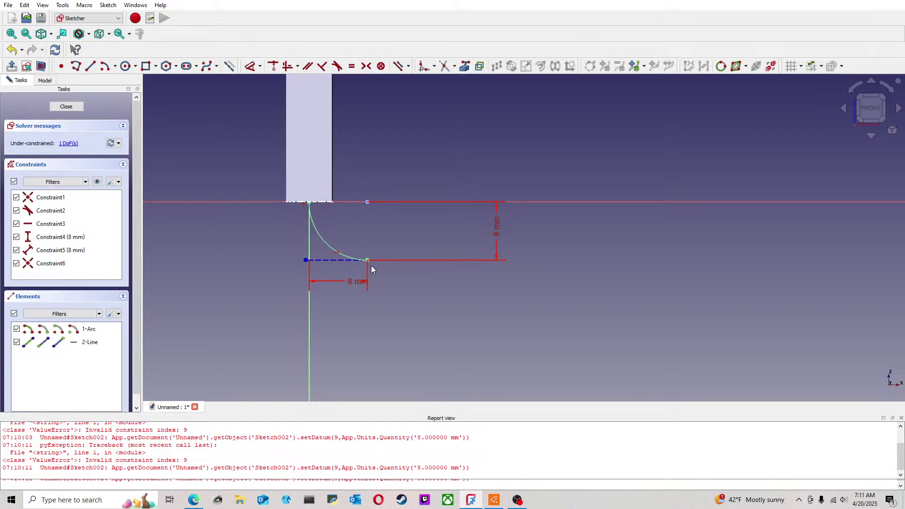
left_click(353, 286)
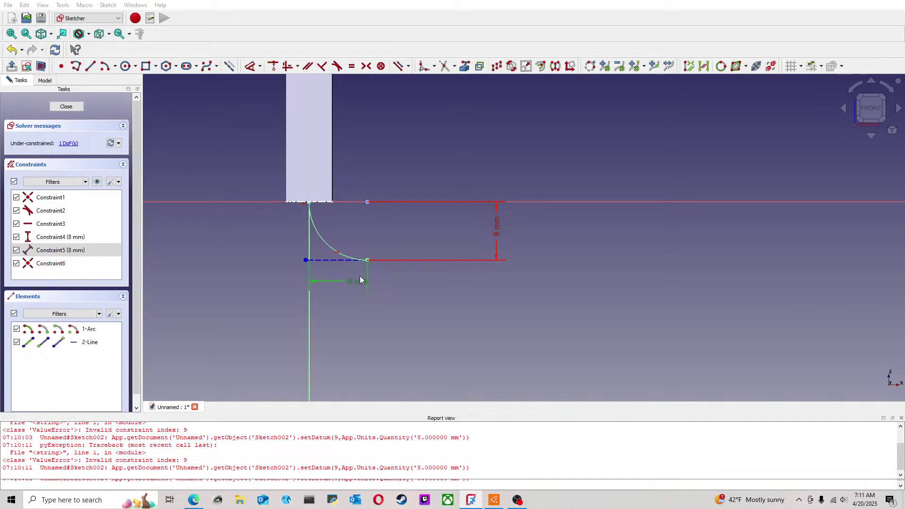
key("ctrl+z")
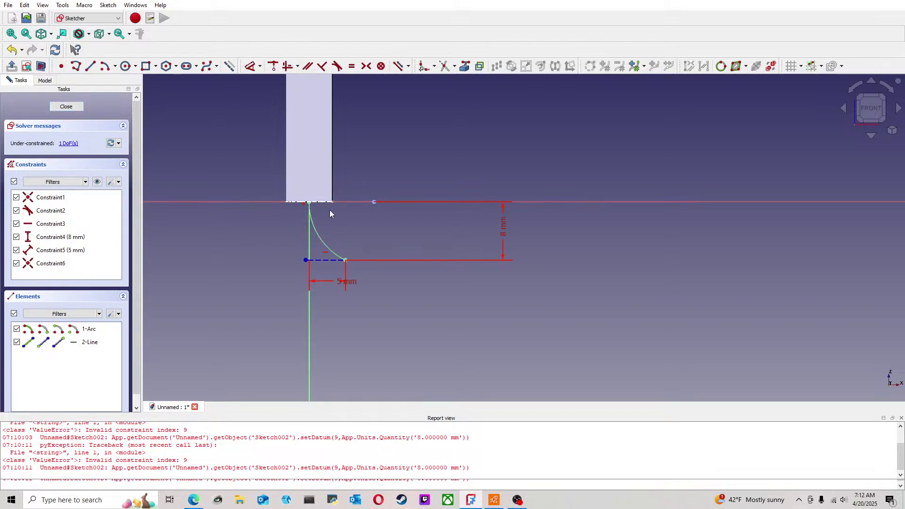
left_click(66, 106)
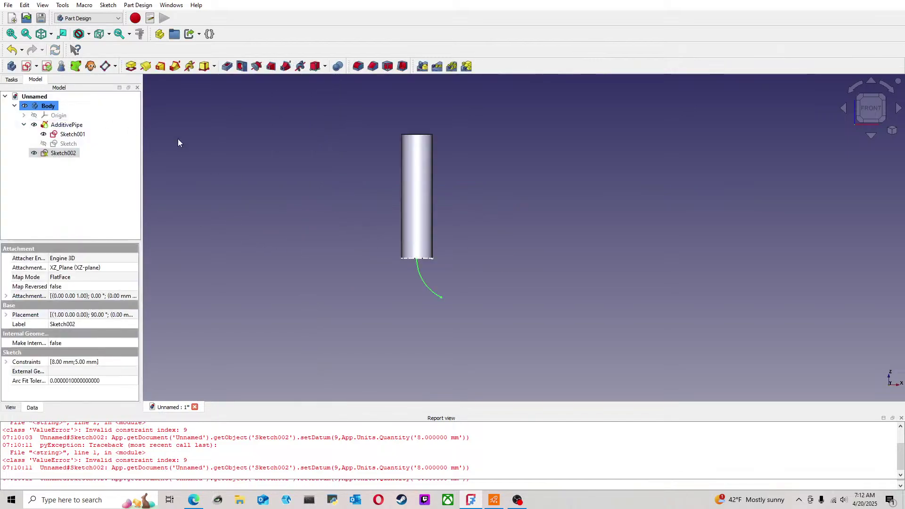
left_click_drag(420, 210, 528, 207)
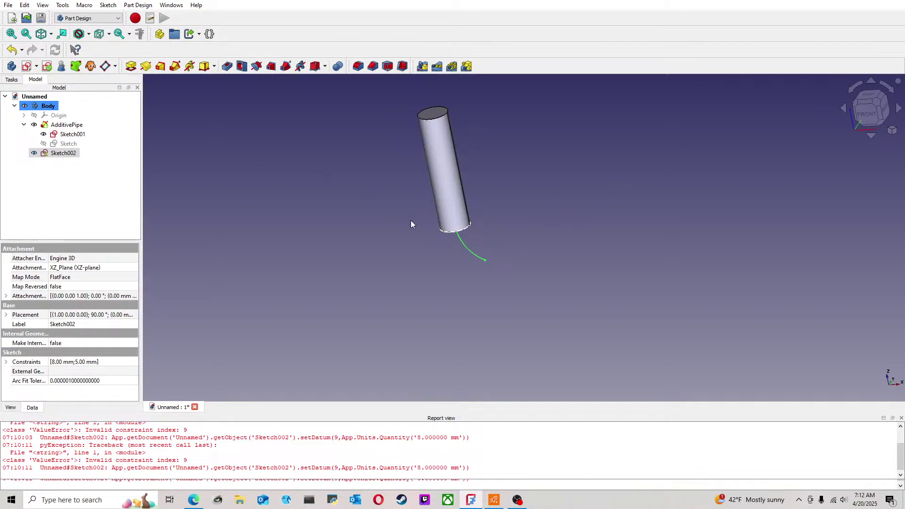
left_click(855, 114)
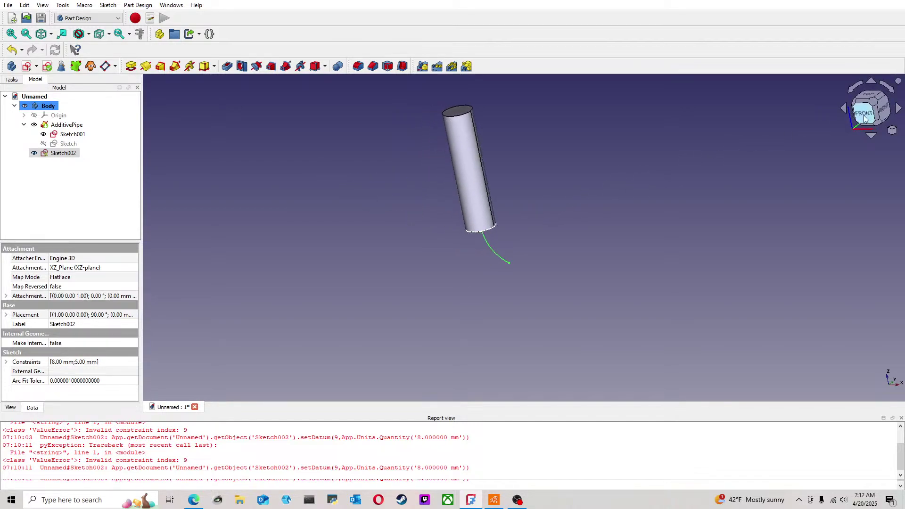
middle_click_drag(533, 181, 438, 248)
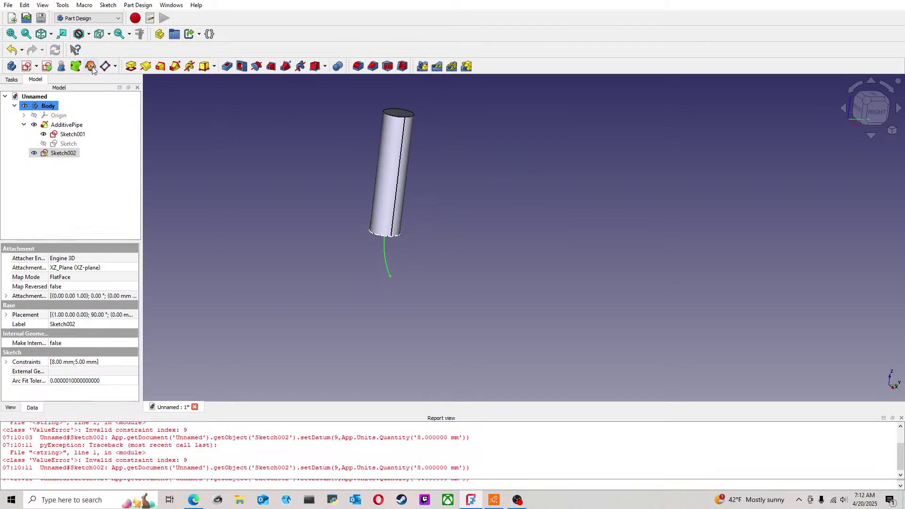
left_click(109, 67)
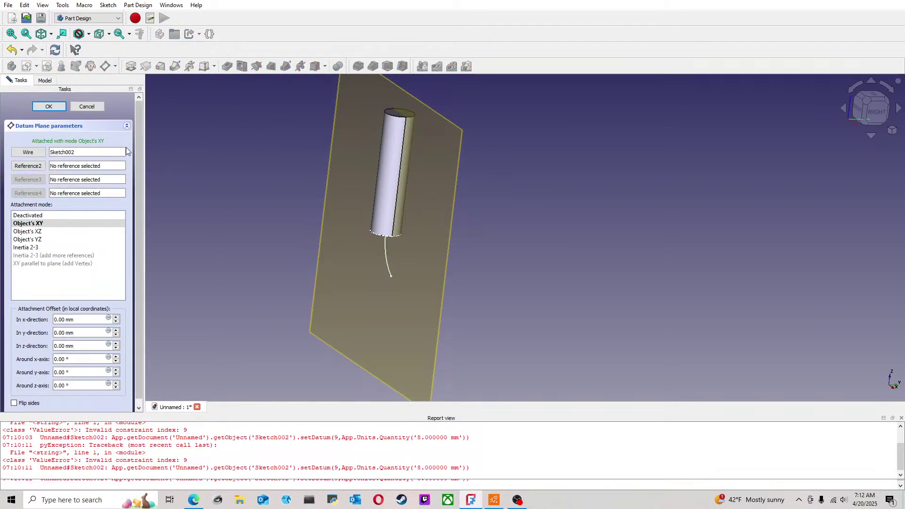
left_click(94, 106)
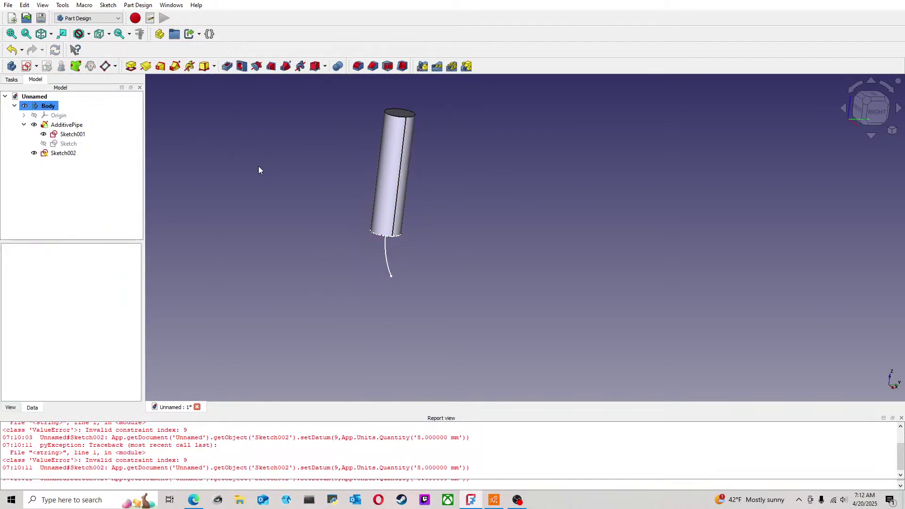
Step: Show the body's origin and create a datum plane parallel to the YZ plane through the lower endpoint of the curved path
left_click(59, 115)
key("space")
left_click(608, 189)
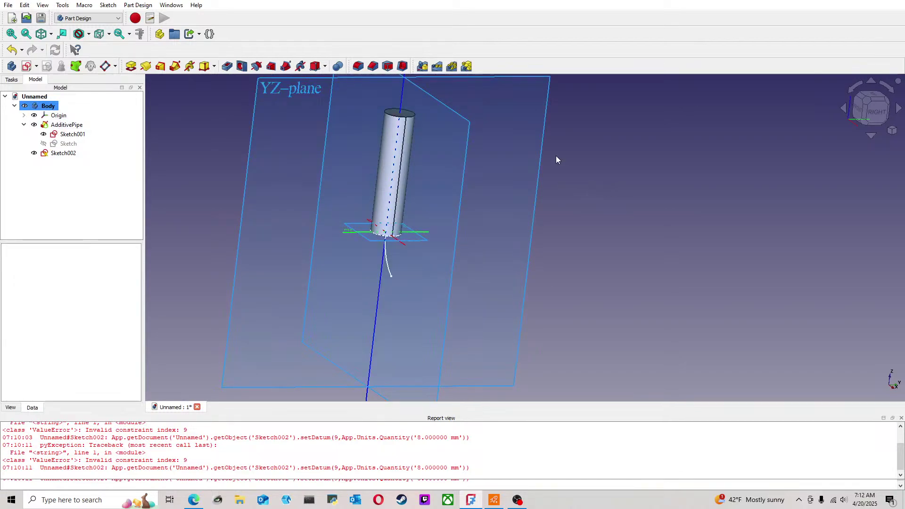
left_click(545, 144)
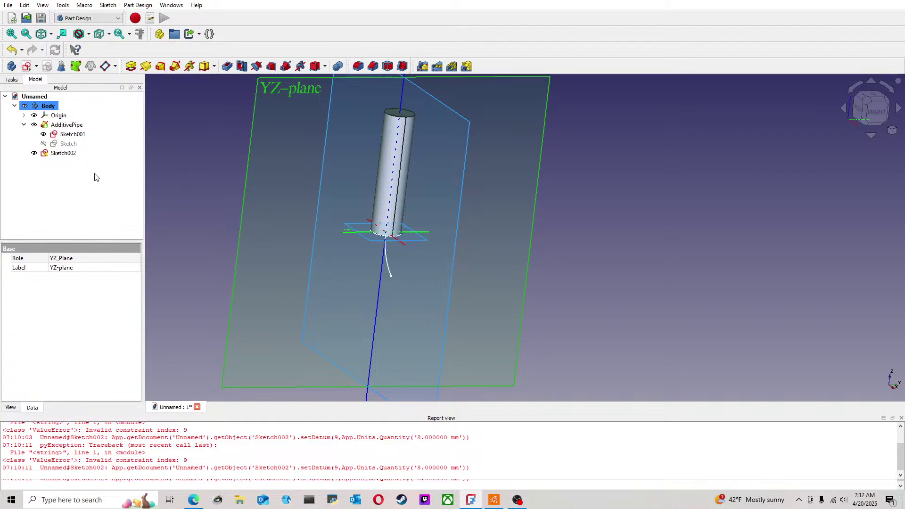
left_click(104, 66)
key("0")
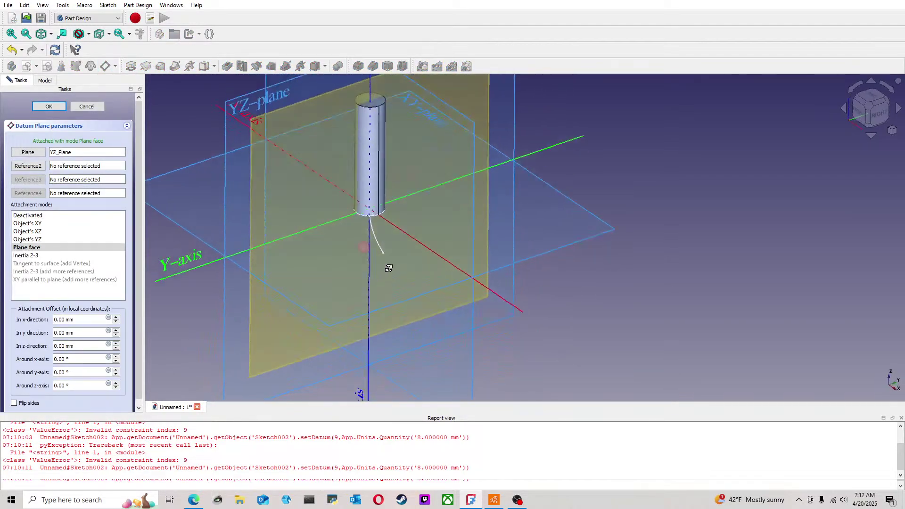
left_click(38, 166)
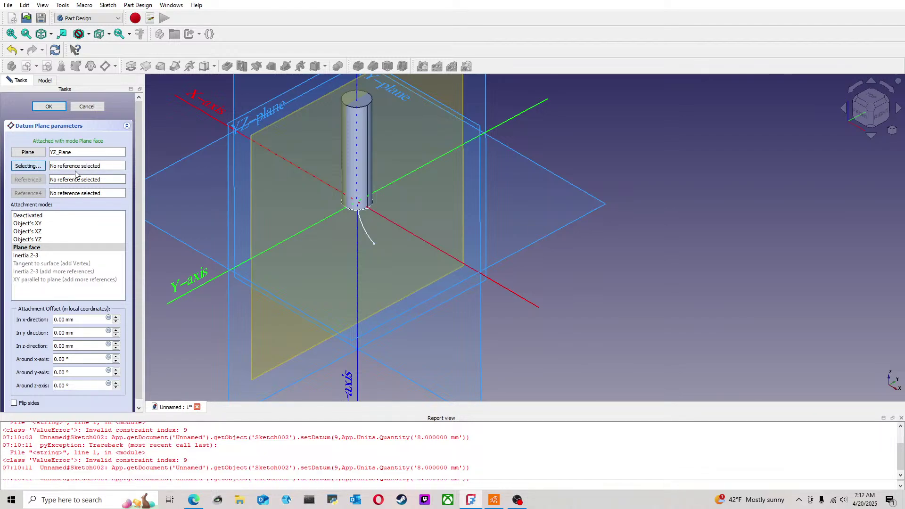
scroll(374, 240, "up", 3)
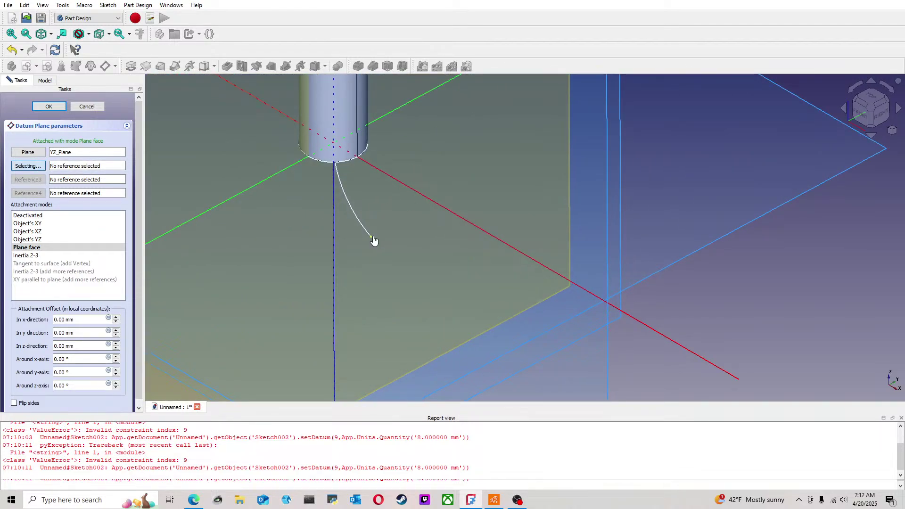
left_click(372, 237)
scroll(680, 339, "down", 5)
middle_click_drag(664, 346, 833, 385)
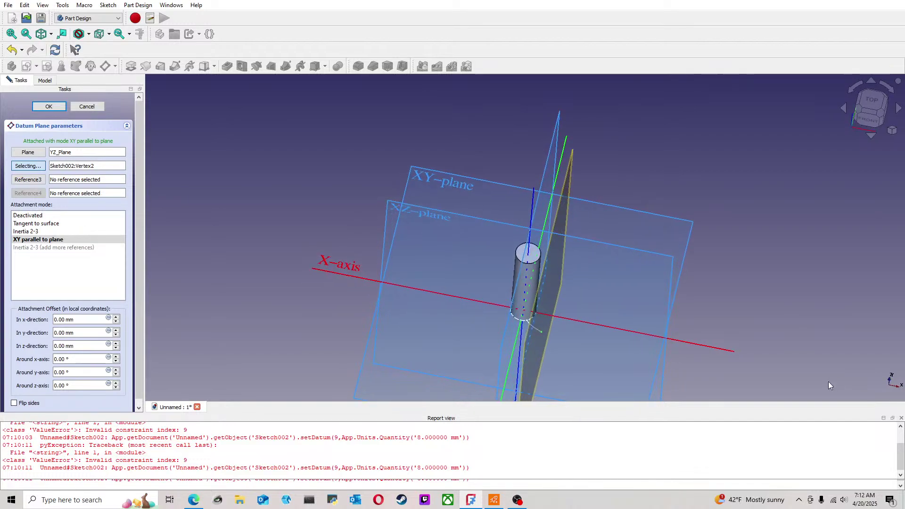
left_click(48, 106)
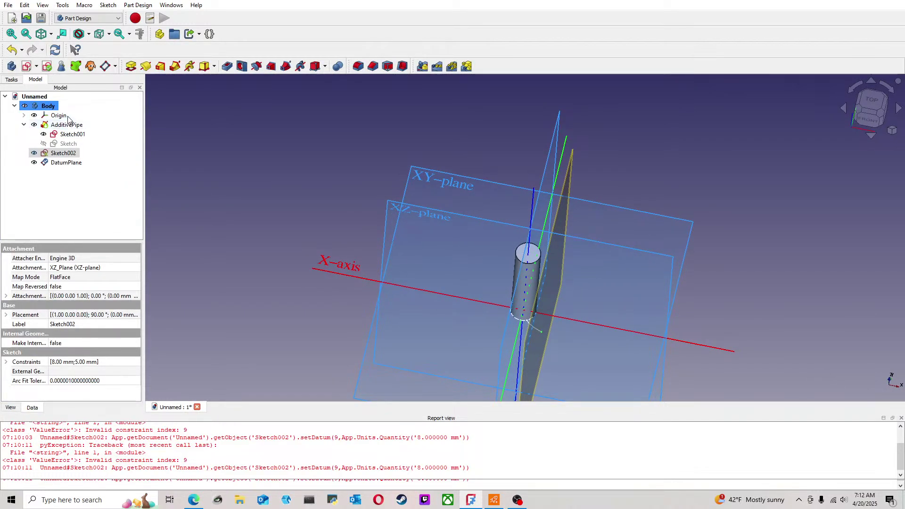
Step: Hide the origin and create a new sketch on the datum plane
middle_click_drag(695, 263, 634, 239)
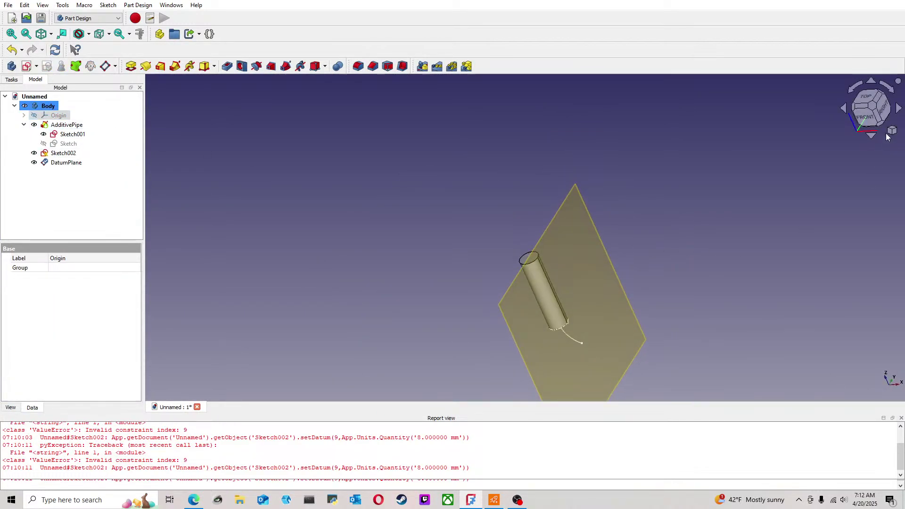
left_click(881, 113)
scroll(586, 233, "up", 2)
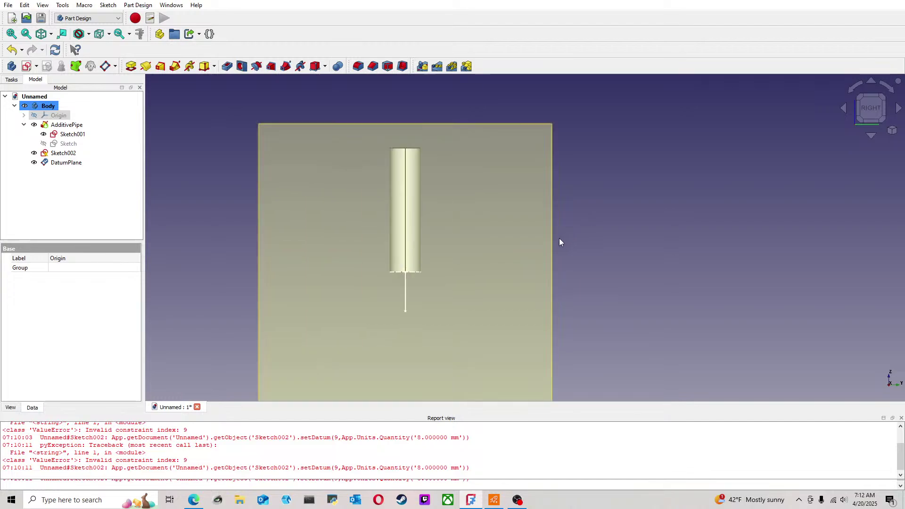
left_click(296, 139)
left_click(27, 66)
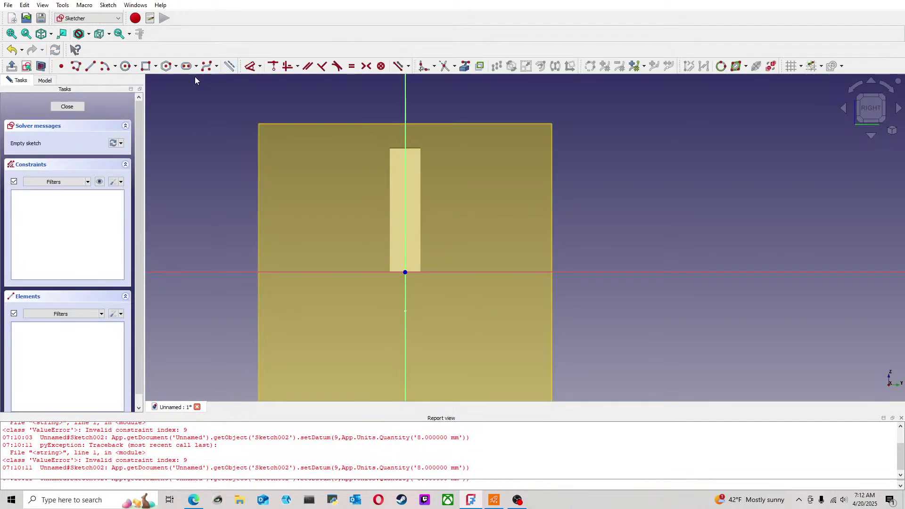
Step: Hide the datum plane so the circle sketch and the curved path can be worked on unobstructed
left_click(125, 65)
scroll(358, 264, "up", 5)
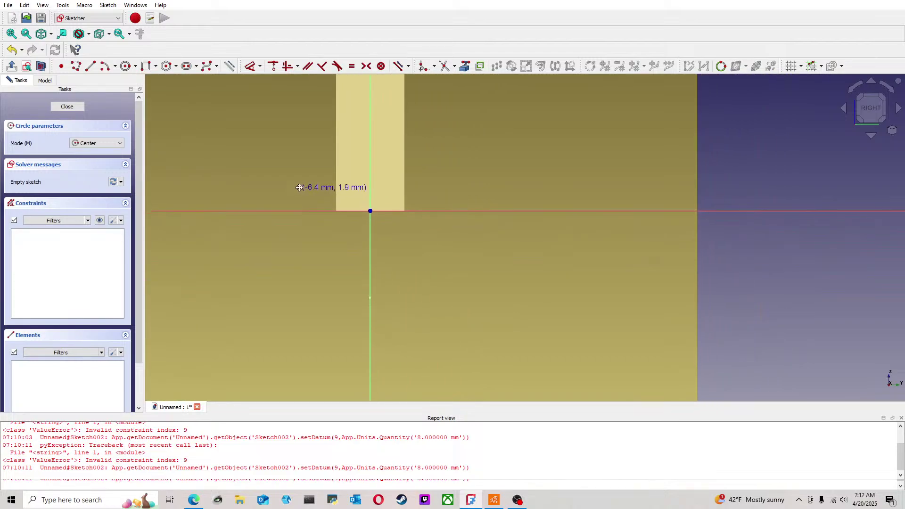
mouse_move(350, 282)
middle_mouse_down()
mouse_move(539, 289)
mouse_move(434, 278)
mouse_move(394, 292)
middle_mouse_up()
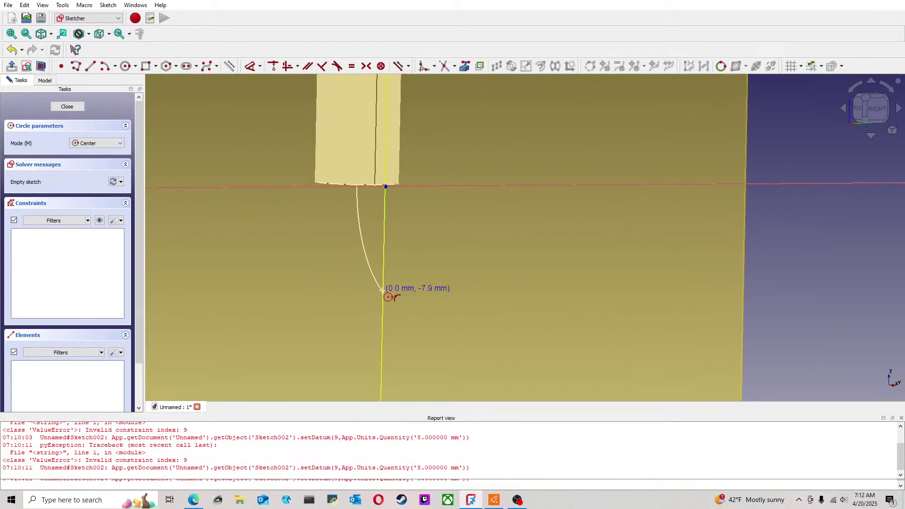
left_click(45, 80)
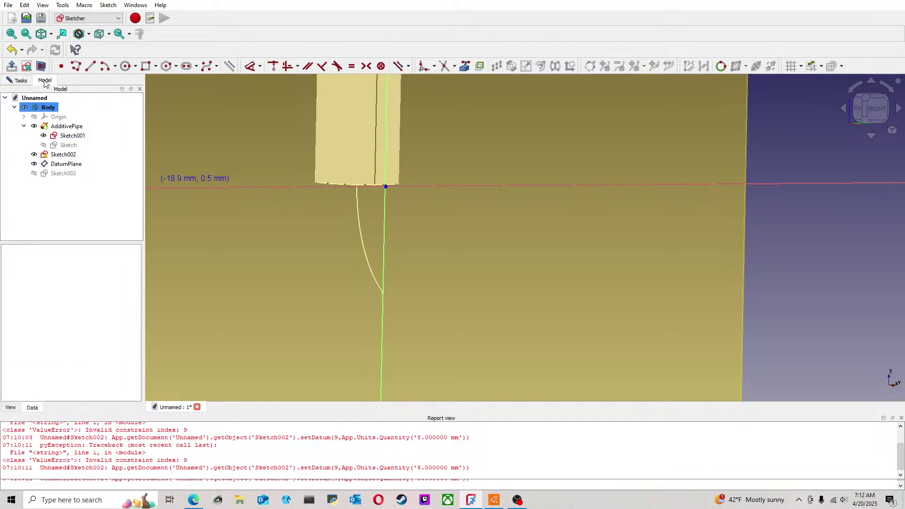
left_click(66, 164)
key("space")
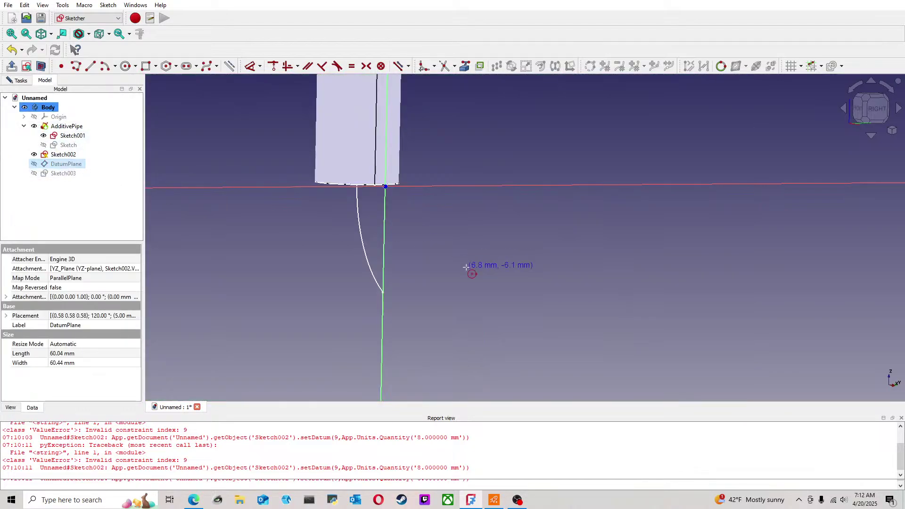
Step: Project the curved path's arc into the sketch as external geometry
mouse_move(398, 295)
middle_mouse_down()
mouse_move(421, 287)
mouse_move(401, 238)
mouse_move(399, 296)
mouse_move(397, 283)
mouse_move(523, 287)
mouse_move(557, 307)
mouse_move(415, 309)
middle_mouse_up()
scroll(507, 289, "down", 3)
scroll(512, 288, "up", 6)
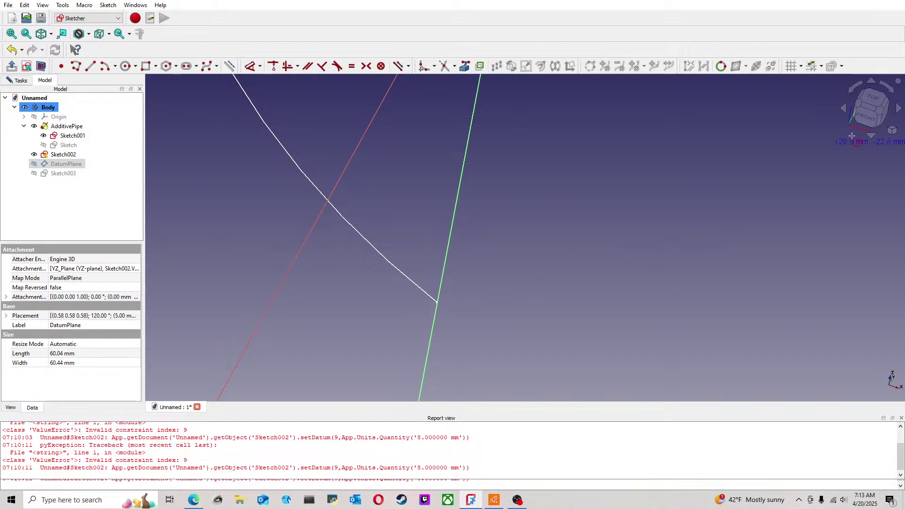
left_click(886, 113)
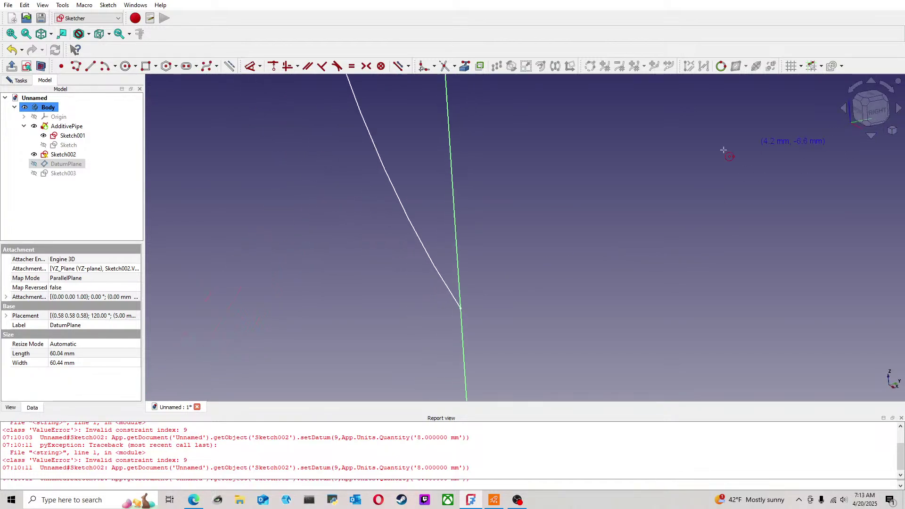
key("Escape")
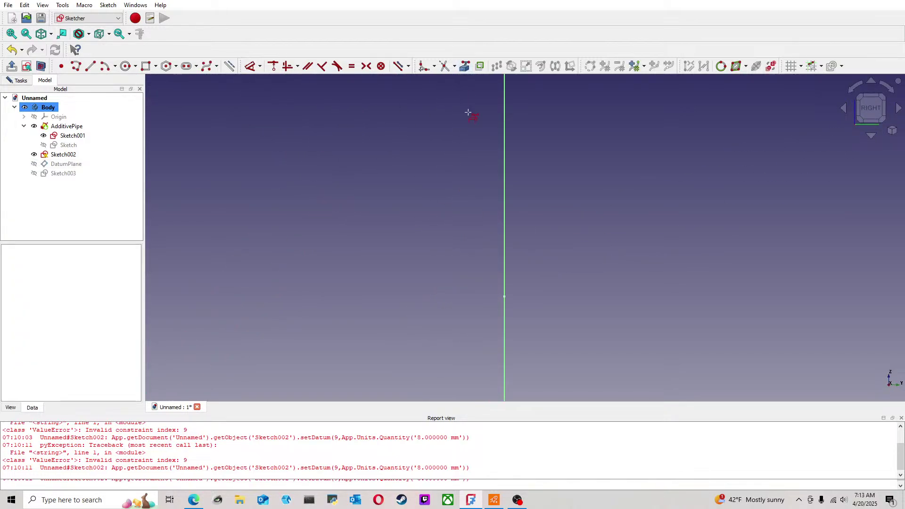
middle_click_drag(410, 196, 491, 220)
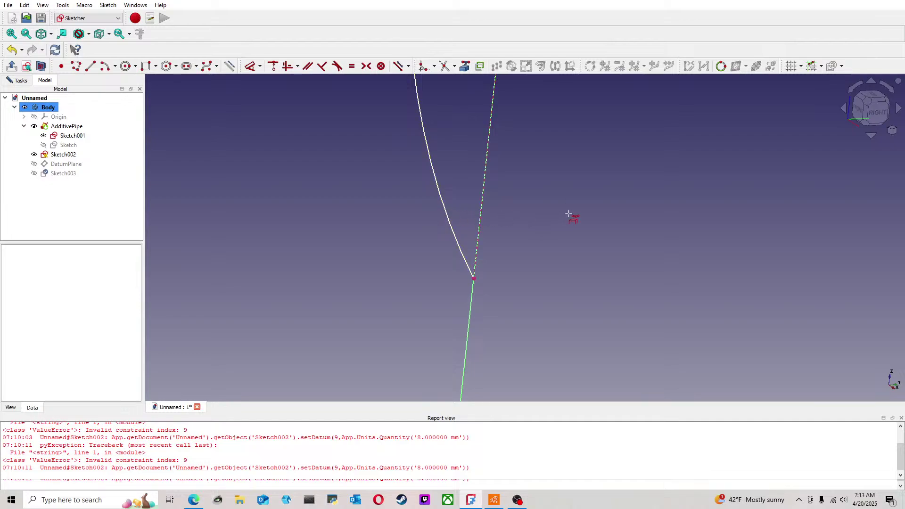
key("3")
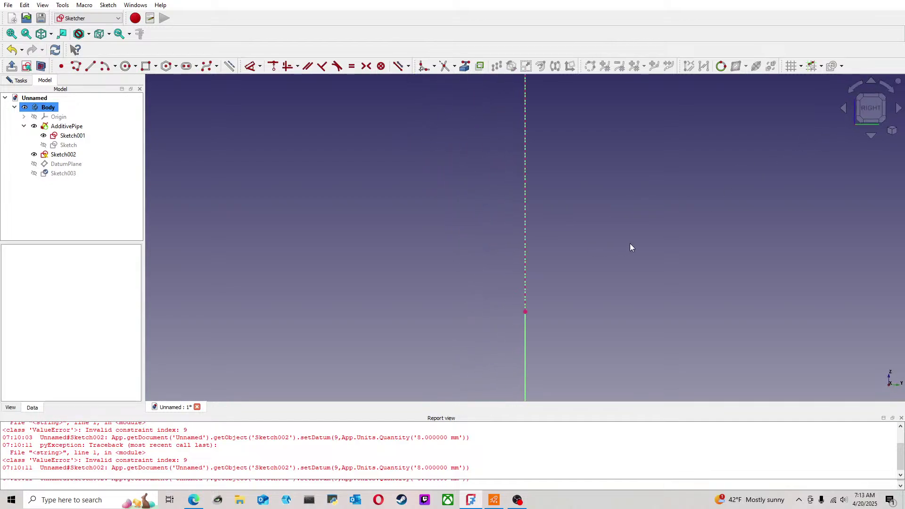
Step: Draw a circle centred on the projected path's lower endpoint and set its diameter to 4 mm
left_click(125, 67)
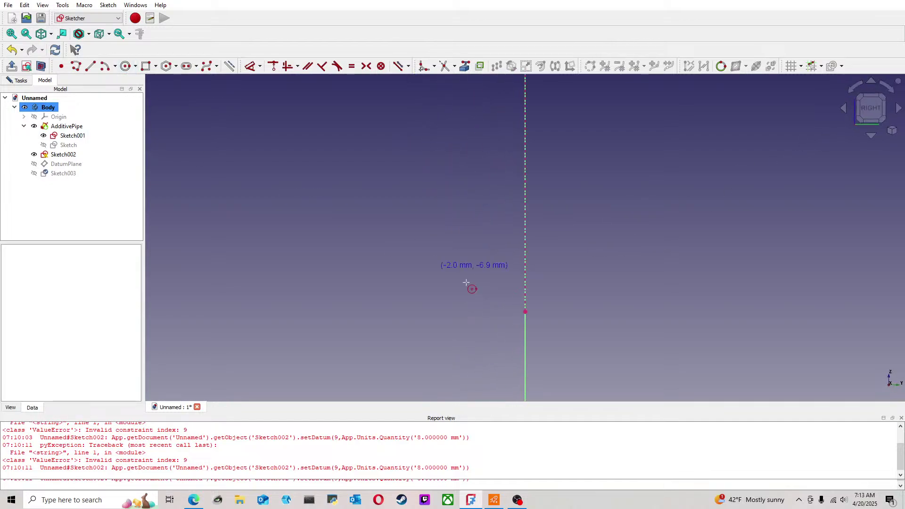
left_click(525, 311)
left_click(554, 292)
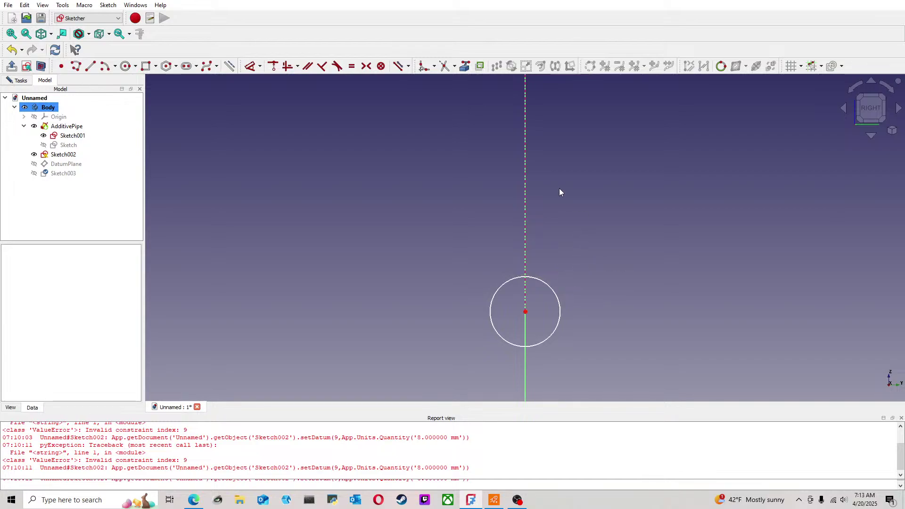
left_click(250, 66)
left_click(549, 290)
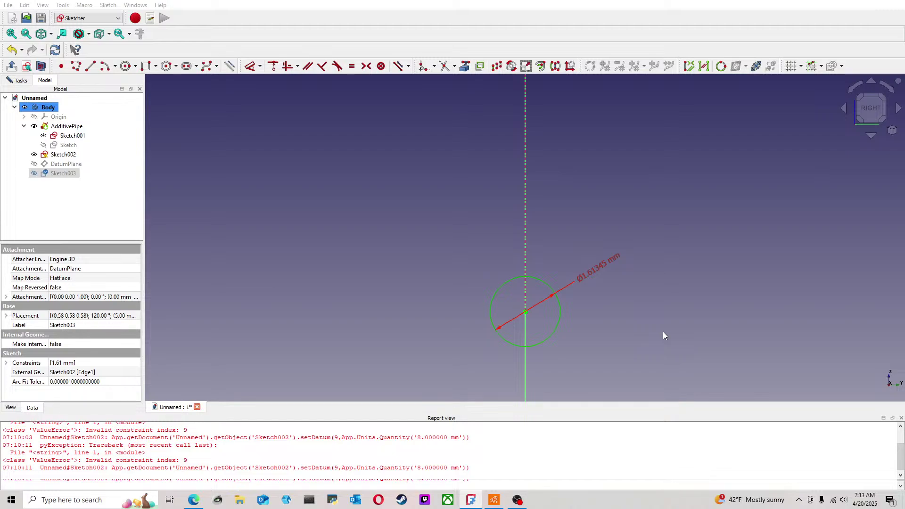
type("4")
key("Return")
right_click(661, 307)
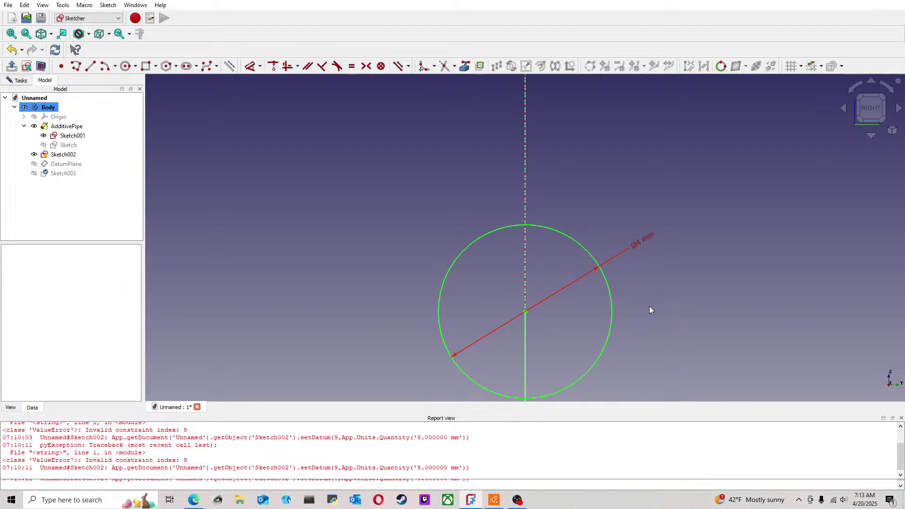
Step: Examine how the 4 mm circle sits on the end of the curved path below the cylinder
scroll(513, 322, "down", 3)
middle_click_drag(469, 245, 603, 248)
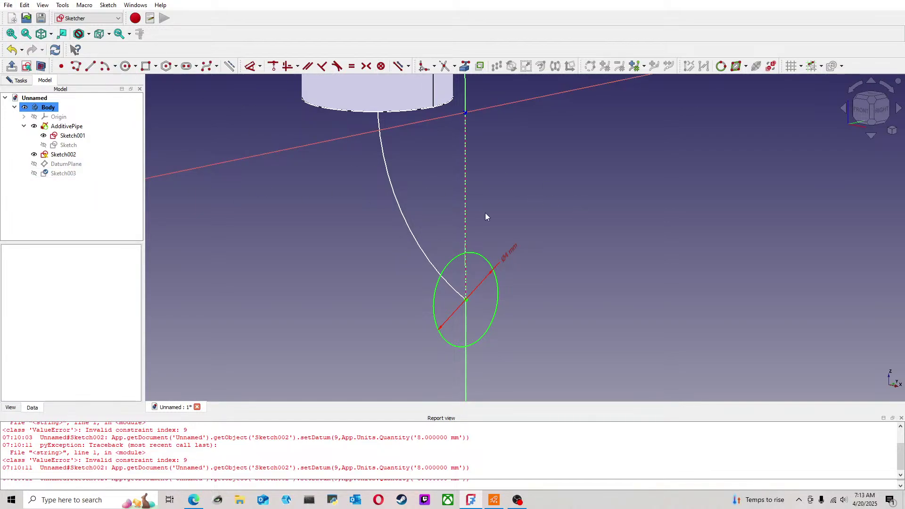
scroll(488, 213, "down", 5)
middle_click_drag(540, 183, 471, 246)
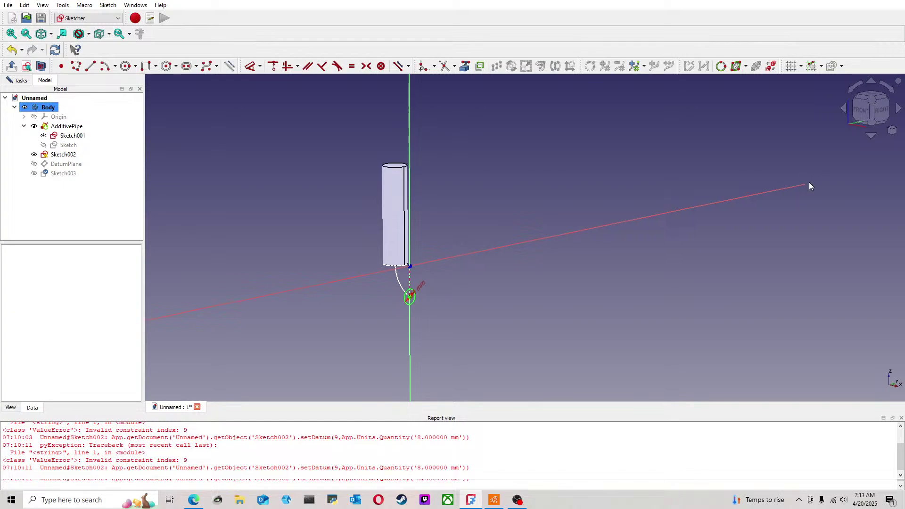
left_click(787, 188)
left_click(798, 116)
left_click(872, 100)
scroll(450, 266, "up", 3)
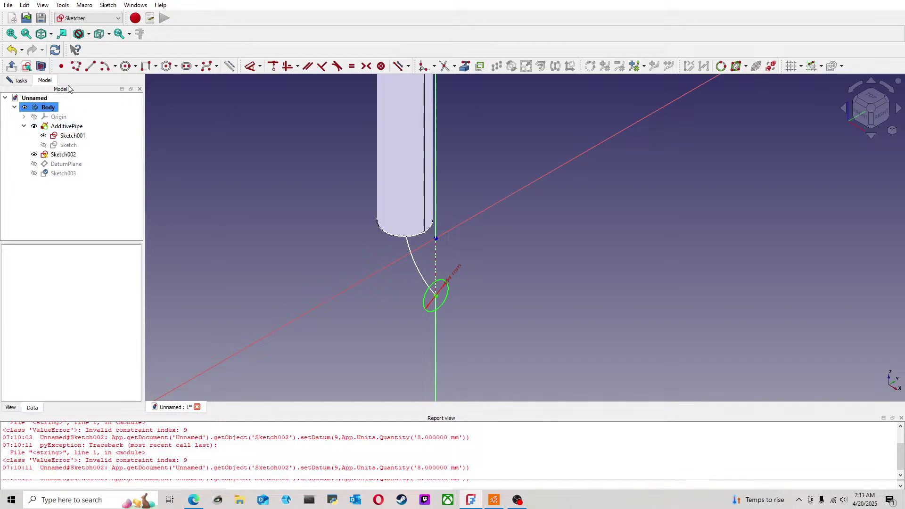
Step: Close the circle sketch and start an additive pipe with that sketch, Sketch003, as its profile
left_click(17, 82)
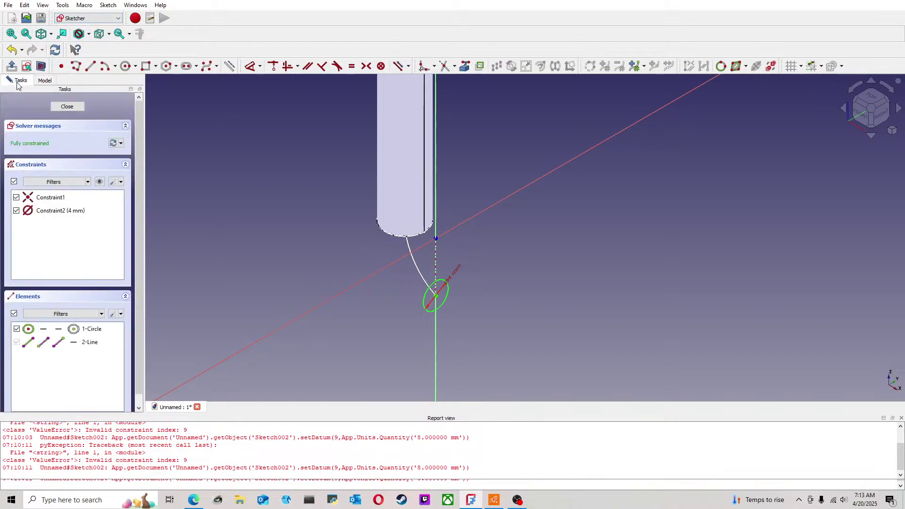
left_click(67, 107)
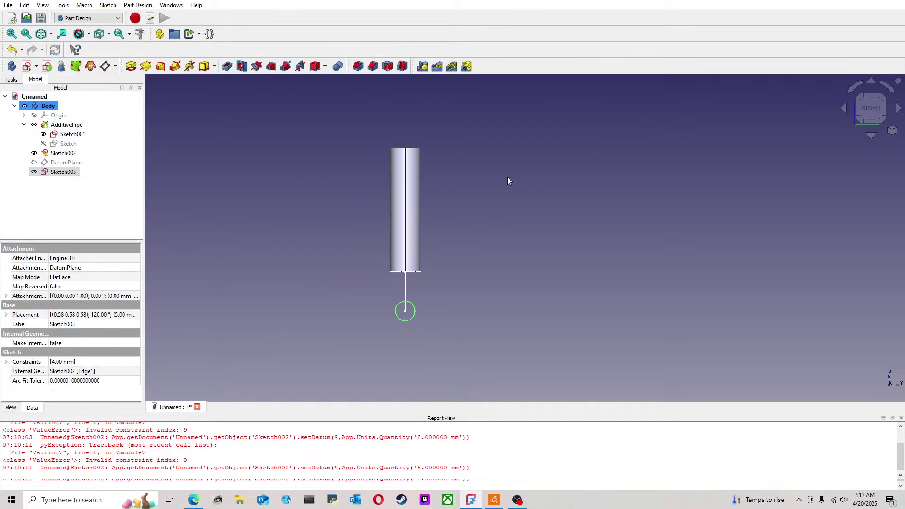
left_click(861, 96)
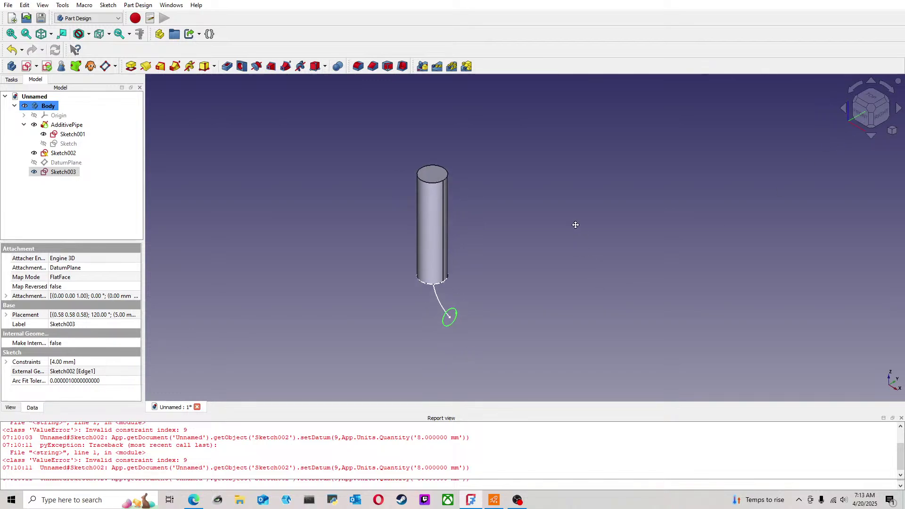
scroll(556, 236, "up", 3)
left_click(382, 251)
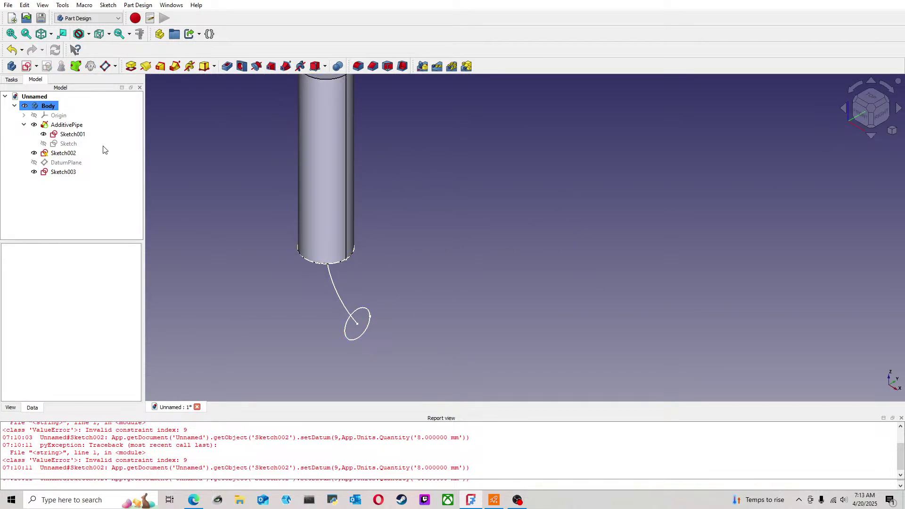
left_click(175, 65)
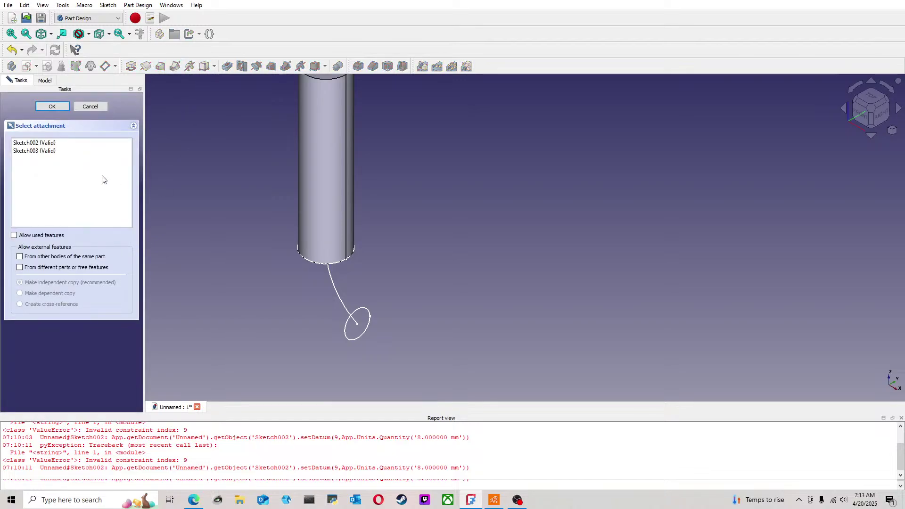
left_click(50, 144)
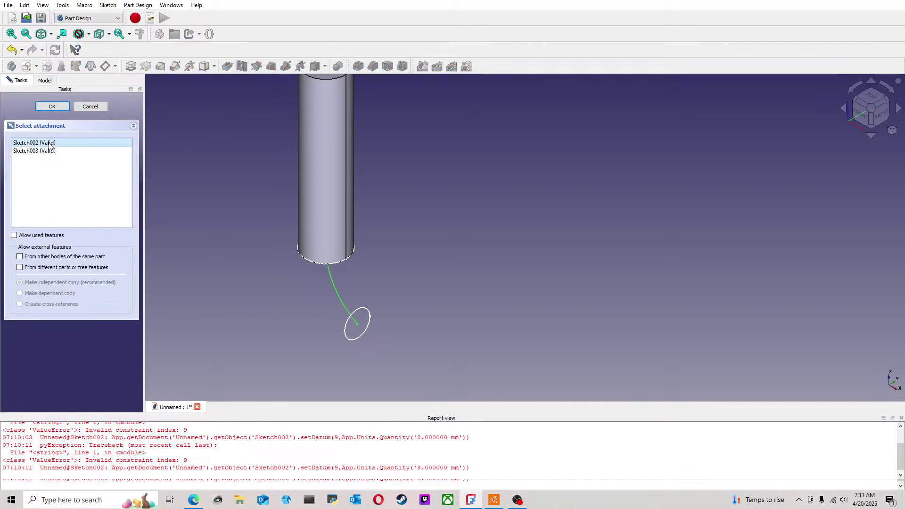
left_click(47, 152)
left_click(52, 106)
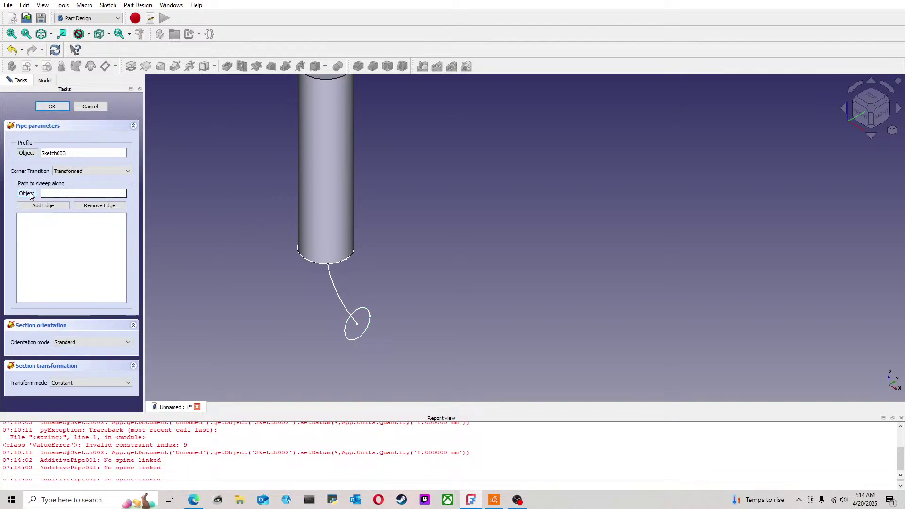
Step: Sweep the pipe along the arc path Sketch002, adding the circle at the cylinder's lower end, Sketch001, as a further section, and finish it
left_click(338, 292)
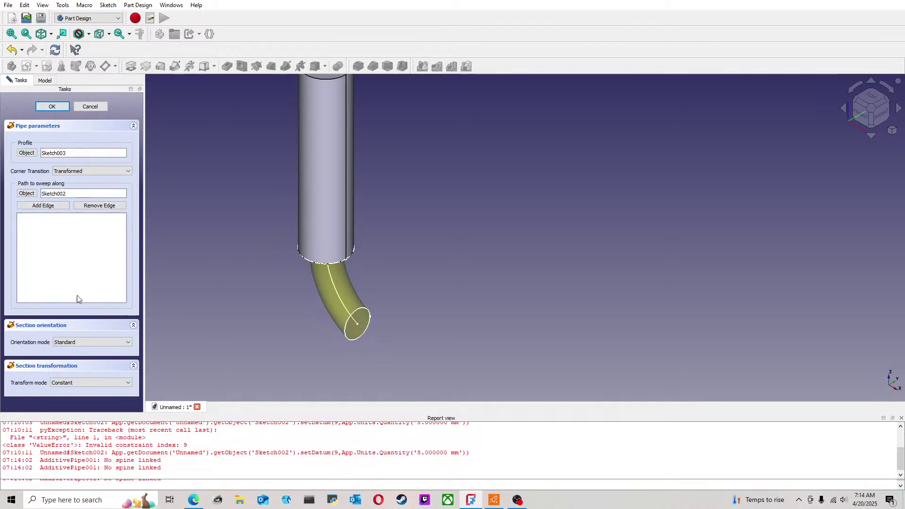
left_click(83, 381)
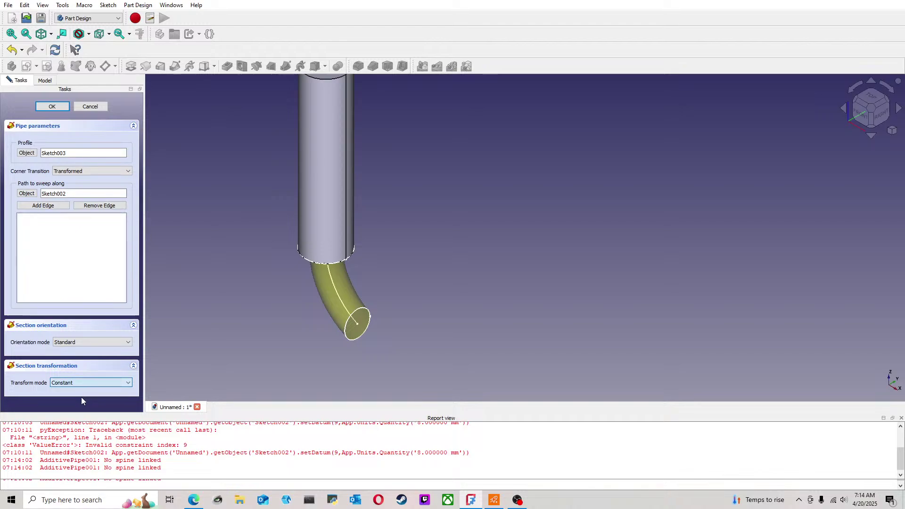
left_click(81, 396)
left_click(335, 262)
left_click(52, 107)
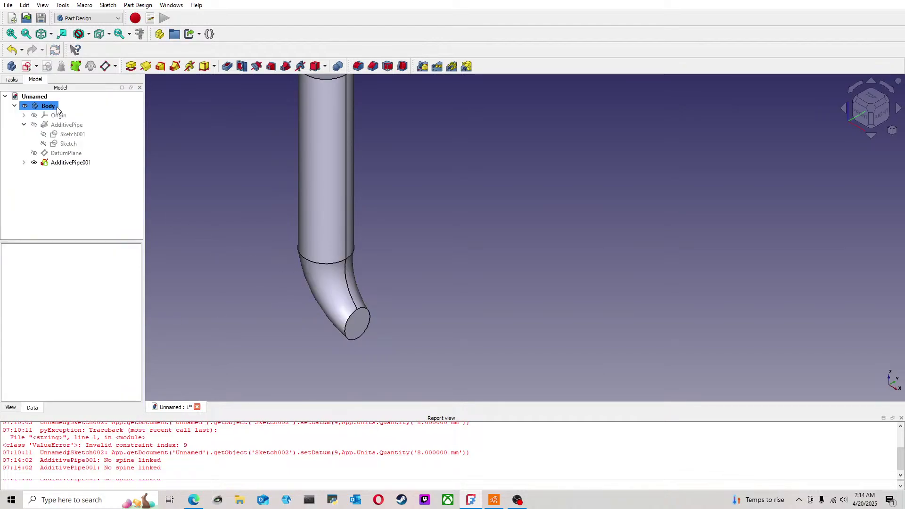
Step: Examine the tapered bend and its joint with the straight cylinder from the front and in 3D
scroll(293, 248, "down", 3)
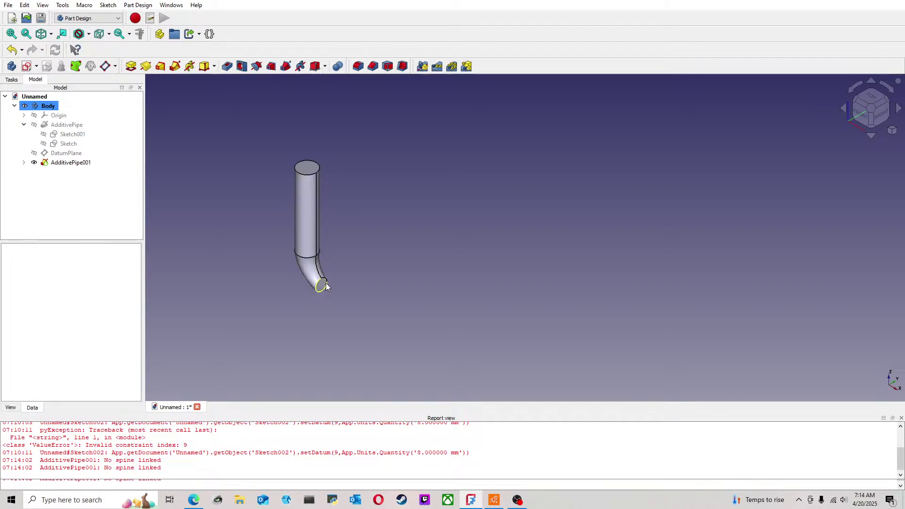
middle_click_drag(321, 286, 394, 272)
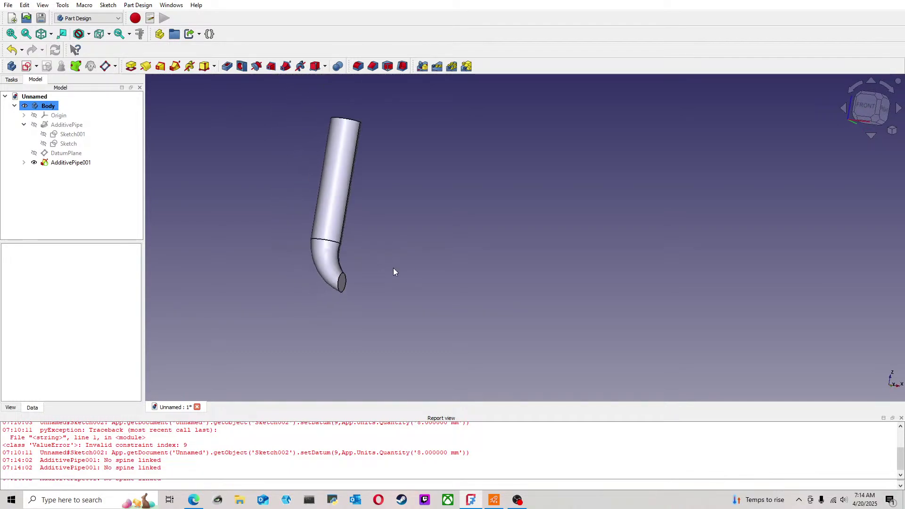
left_click(868, 108)
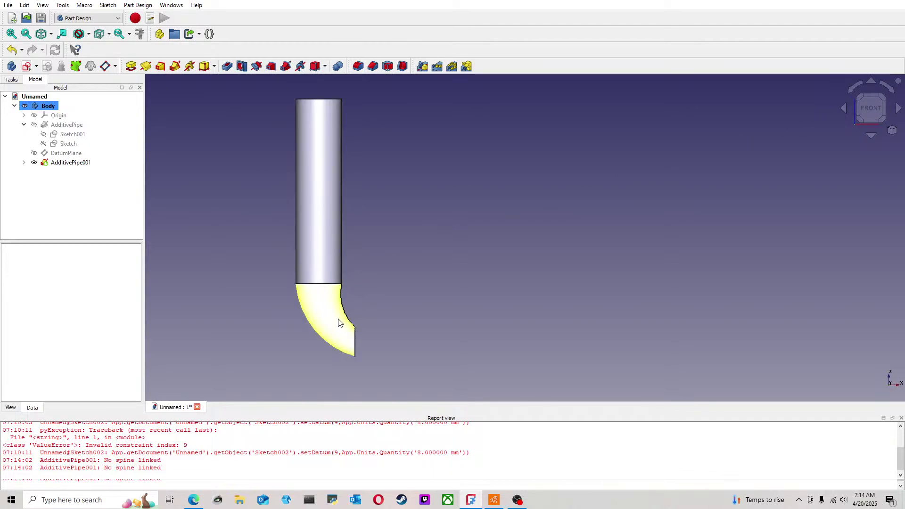
scroll(332, 332, "up", 2)
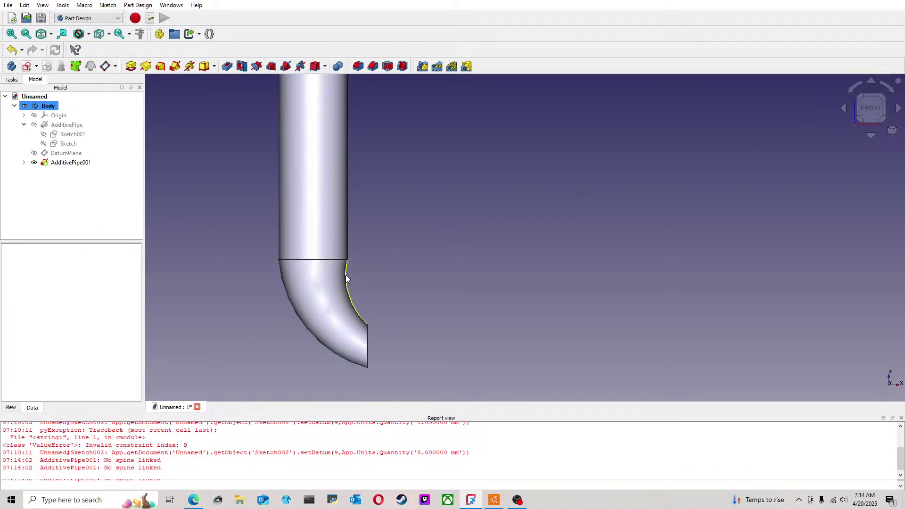
scroll(410, 337, "down", 3)
middle_click_drag(404, 325, 326, 344)
scroll(370, 337, "down", 2)
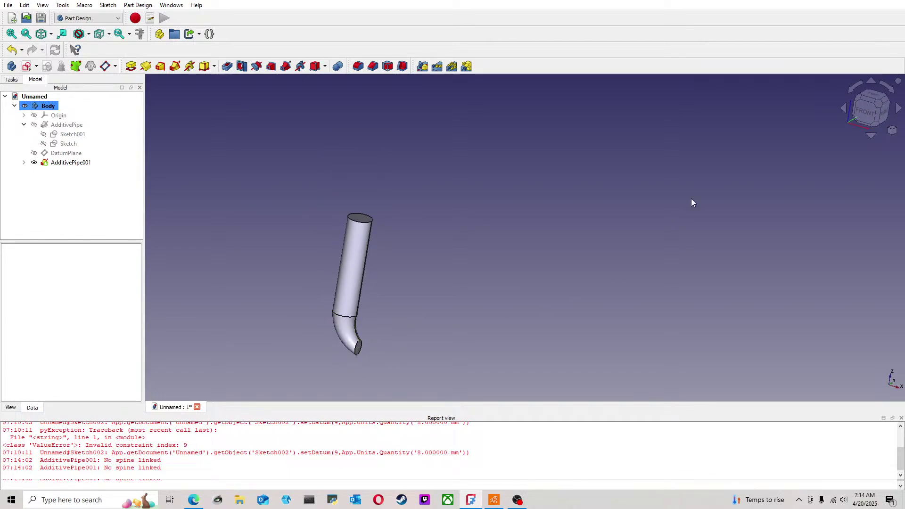
left_click(880, 104)
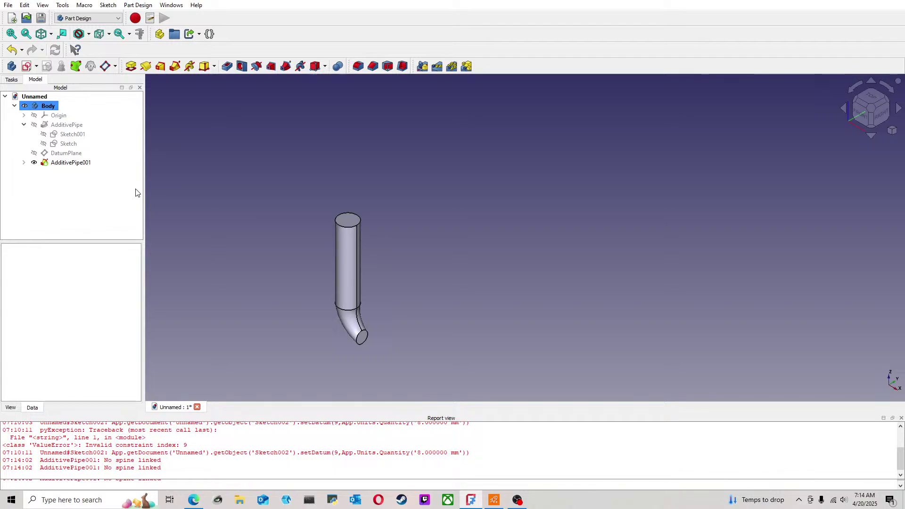
Step: Expand the second additive pipe and show its path sketch, Sketch002
left_click(69, 144)
left_click(23, 162)
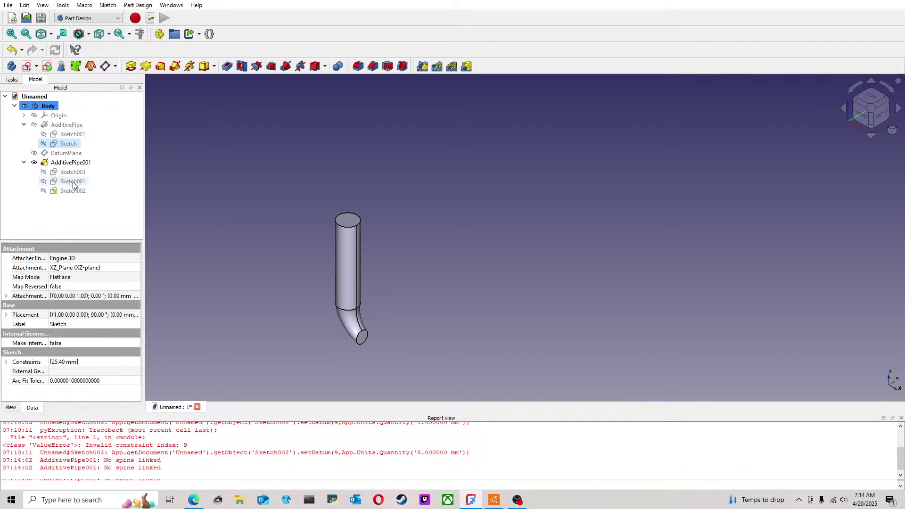
left_click(73, 191)
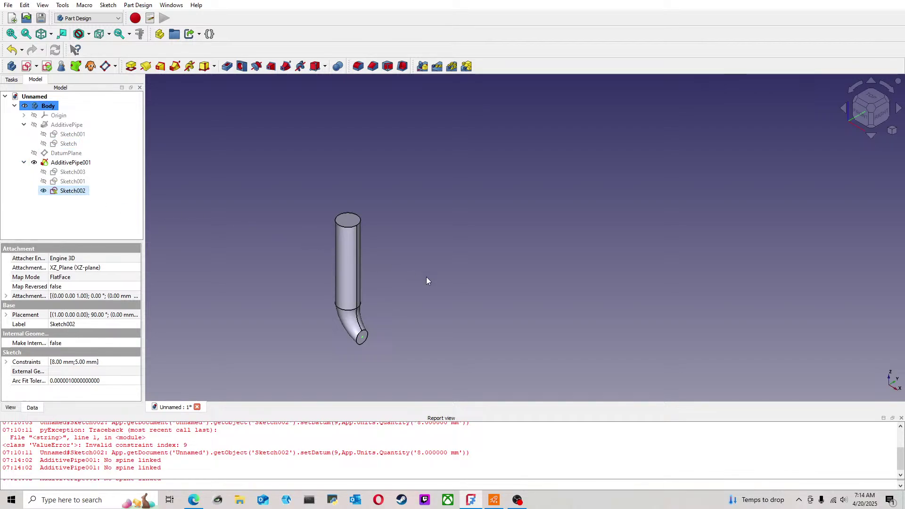
scroll(404, 300, "up", 4)
scroll(380, 302, "up", 3)
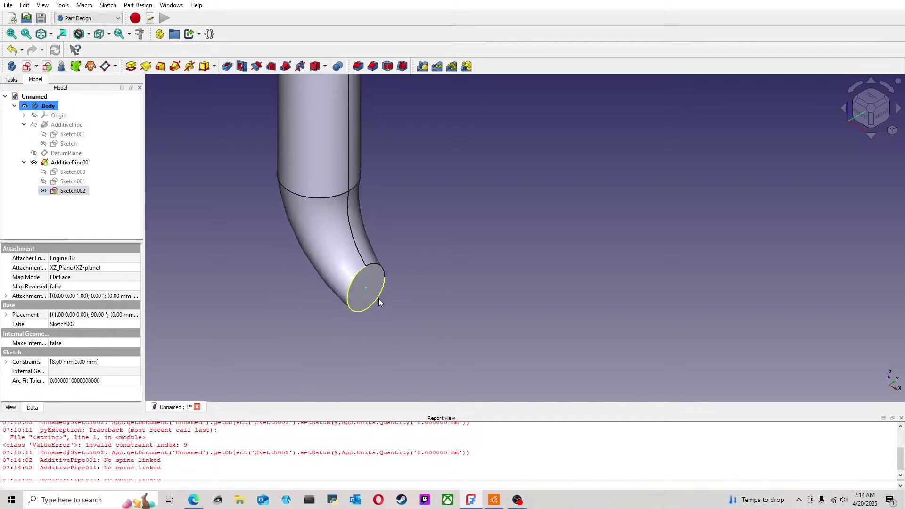
Step: Inspect the arc path sketch, Sketch002, close it unchanged, and toggle its visibility, leaving it shown
double_click(69, 191)
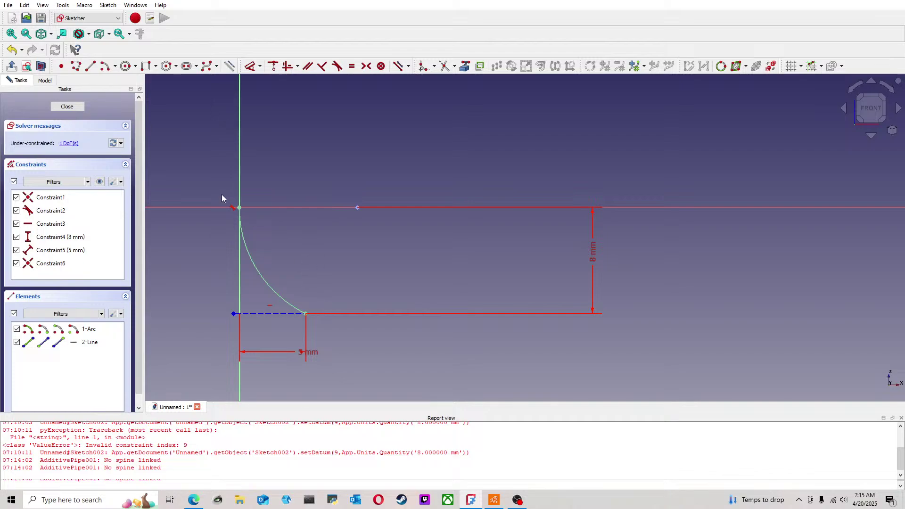
left_click(67, 106)
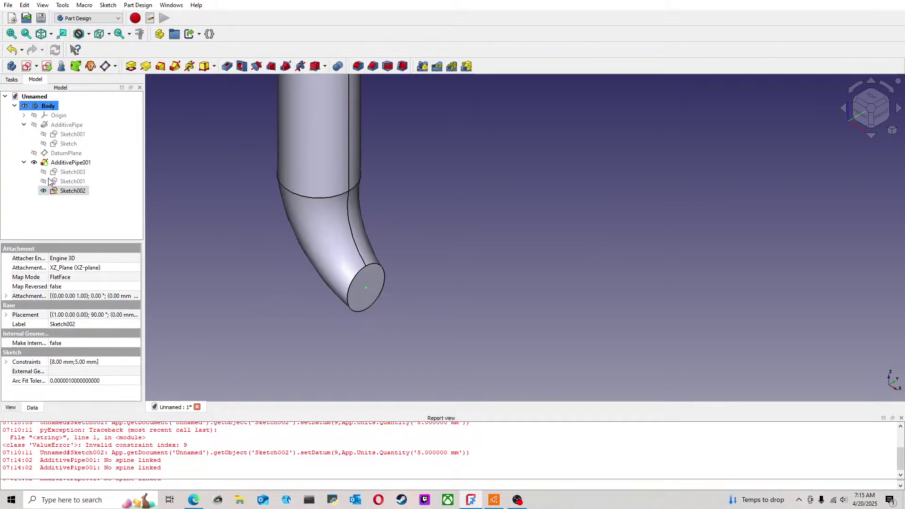
key("space")
left_click(235, 206)
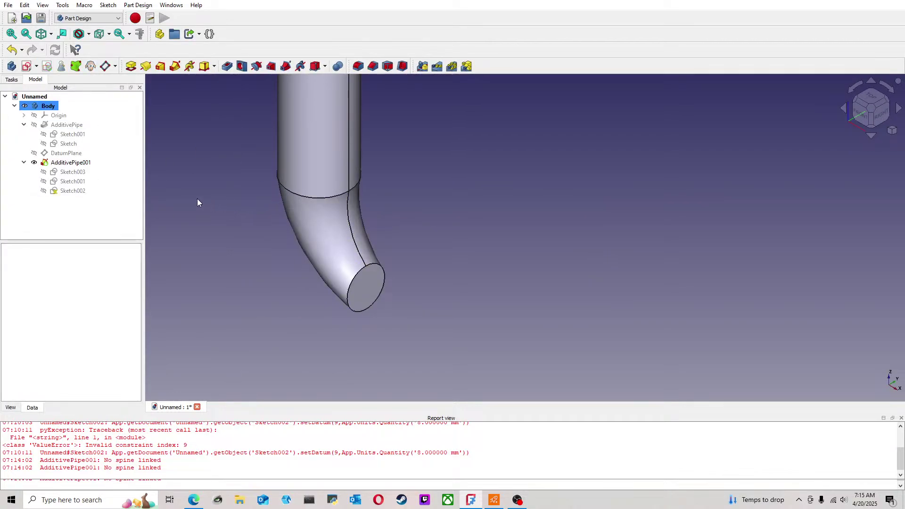
left_click(80, 191)
key("space")
left_click(279, 210)
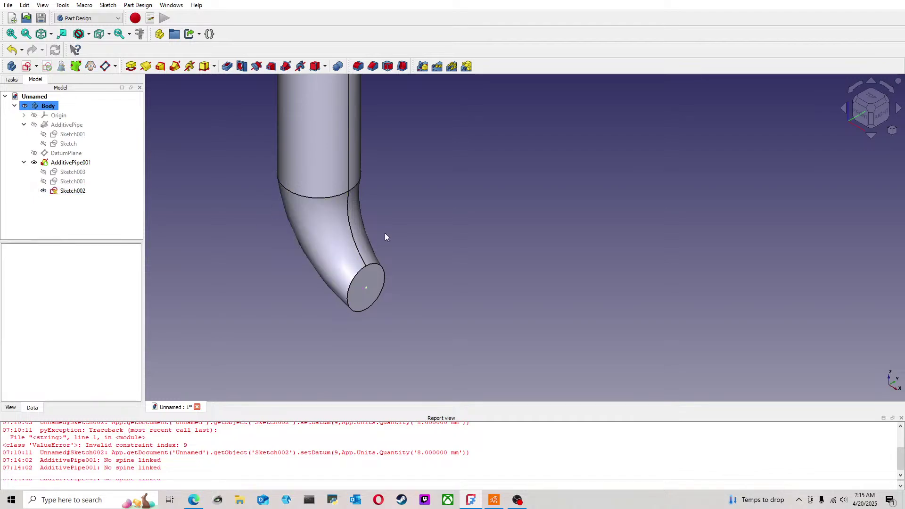
Step: Show the body's origin planes and axes around the bent pipe
scroll(424, 229, "down", 3)
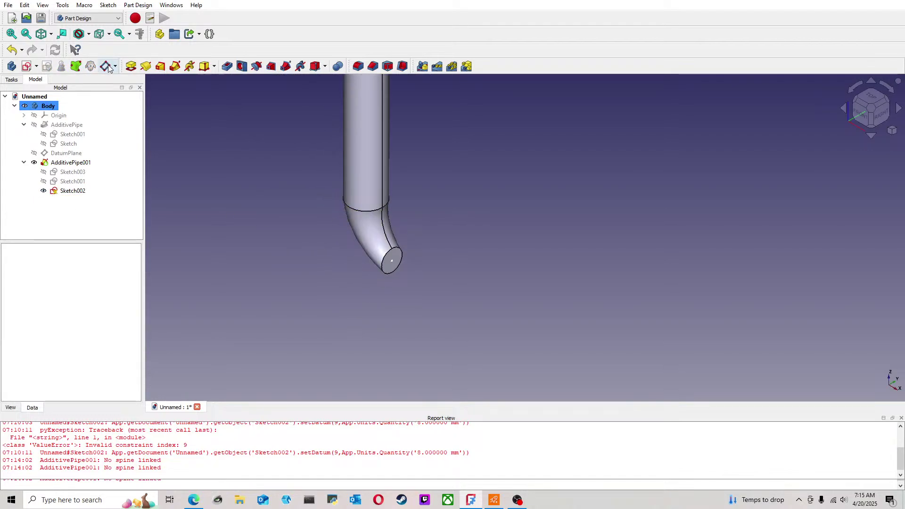
left_click(63, 116)
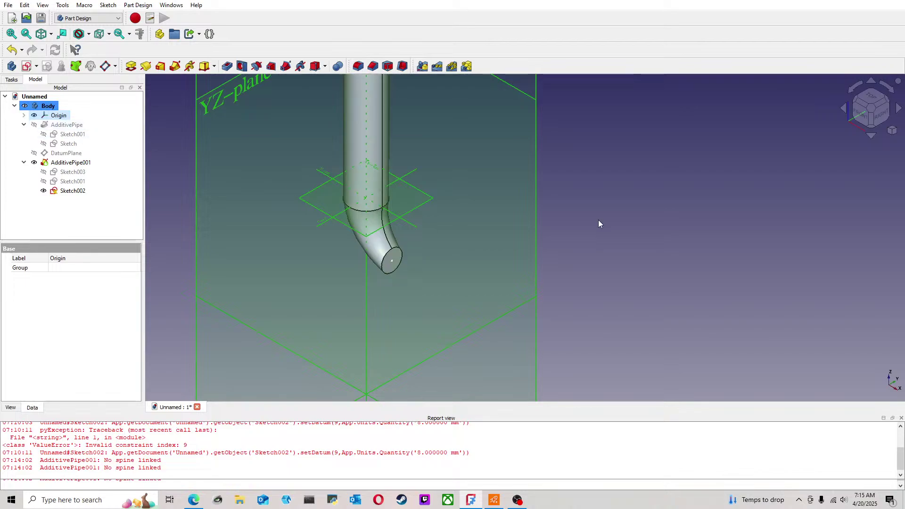
left_click(569, 241)
middle_click_drag(570, 243, 565, 279)
scroll(387, 225, "up", 3)
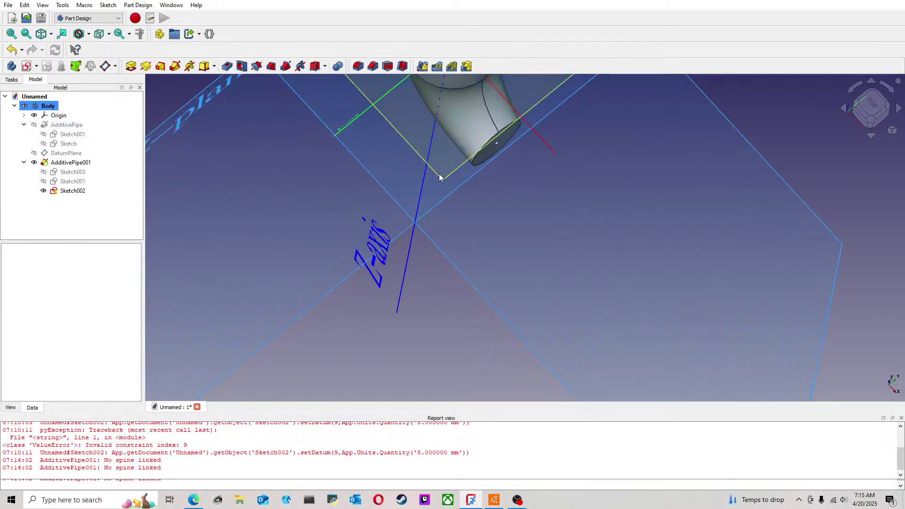
Step: Create a datum plane on the XY plane with the arc path's end point at the pipe's lower face as second reference
left_click(340, 261)
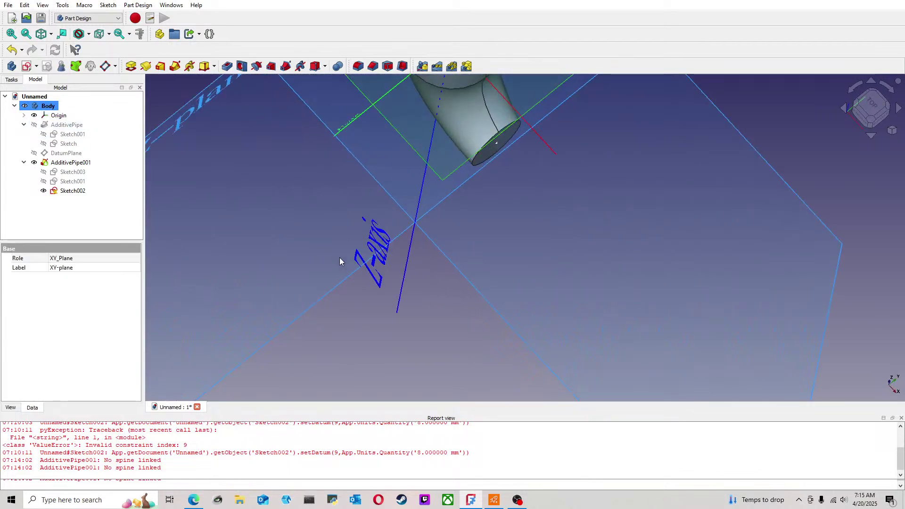
left_click(105, 66)
middle_click_drag(508, 231, 425, 292)
scroll(425, 295, "up", 3)
left_click(24, 166)
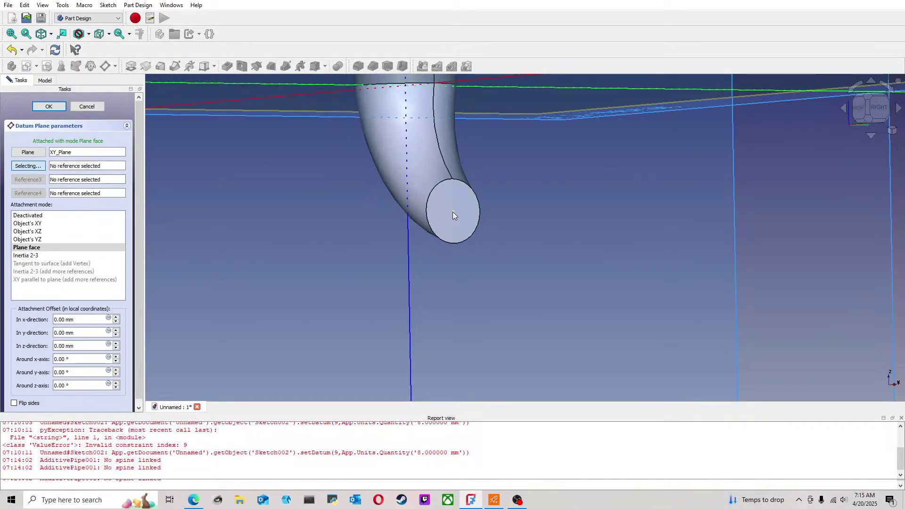
left_click(453, 211)
scroll(542, 278, "down", 4)
middle_click_drag(790, 304, 751, 327)
left_click(42, 109)
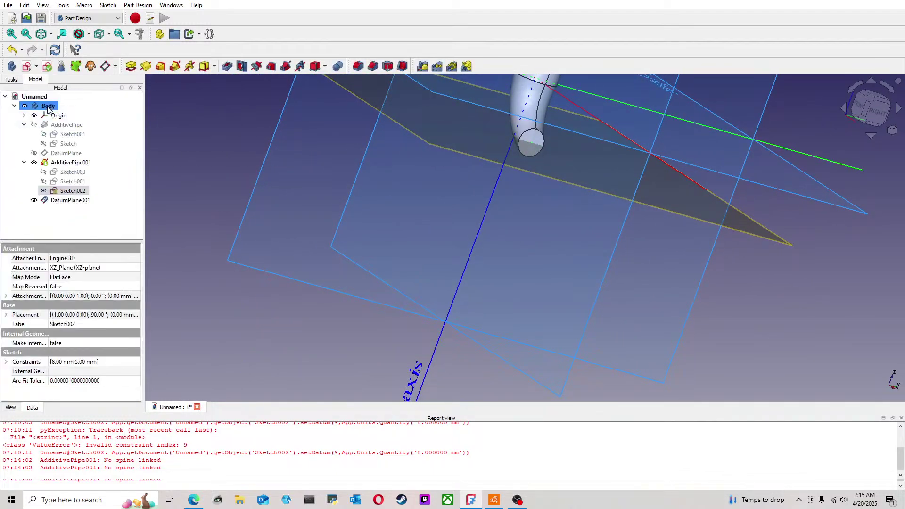
Step: Hide the origin and view the pipe and the new datum plane from the top
left_click(74, 126)
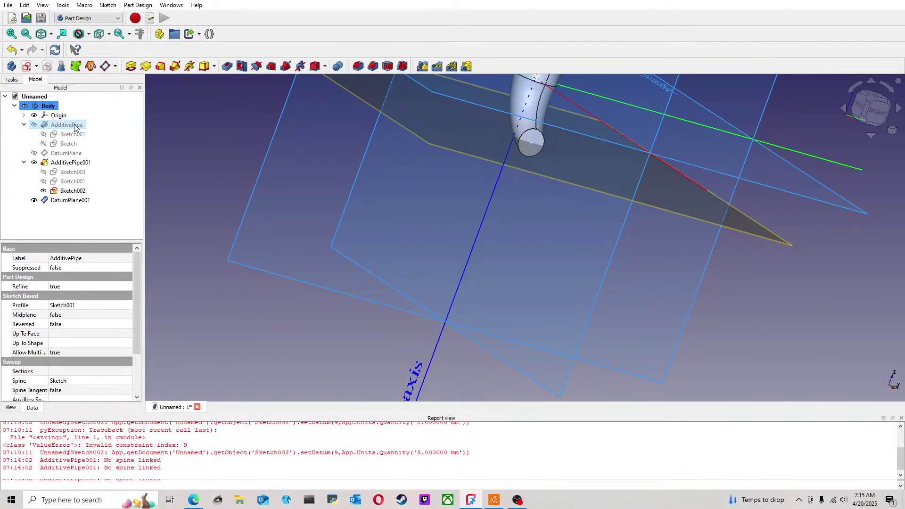
left_click(62, 117)
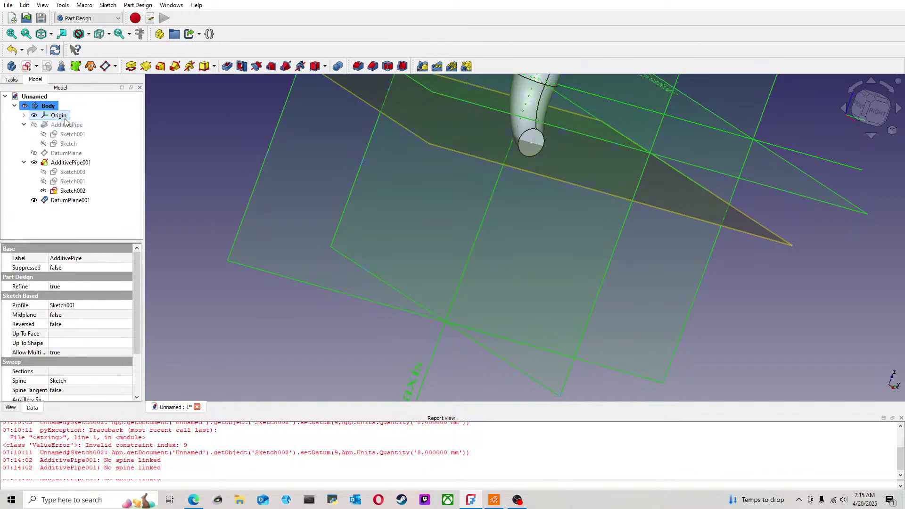
key("space")
middle_click_drag(476, 250, 514, 235)
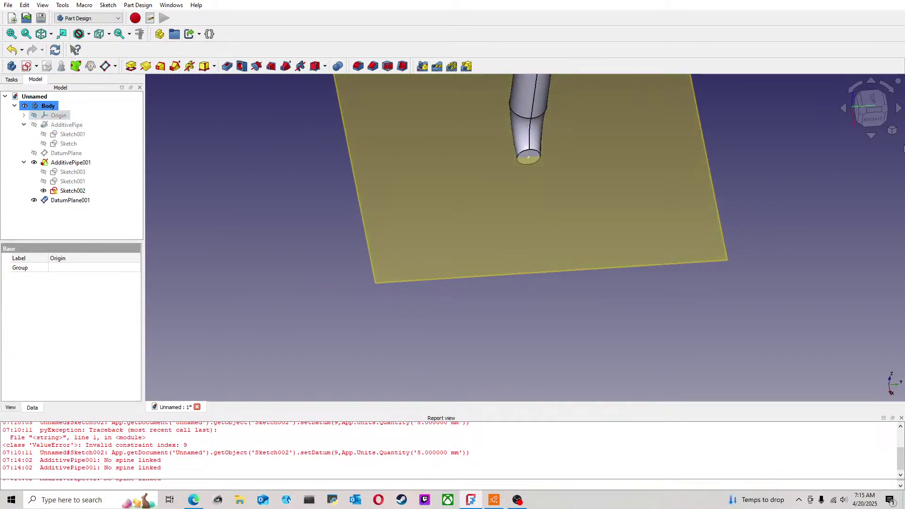
key("2")
scroll(544, 231, "up", 1)
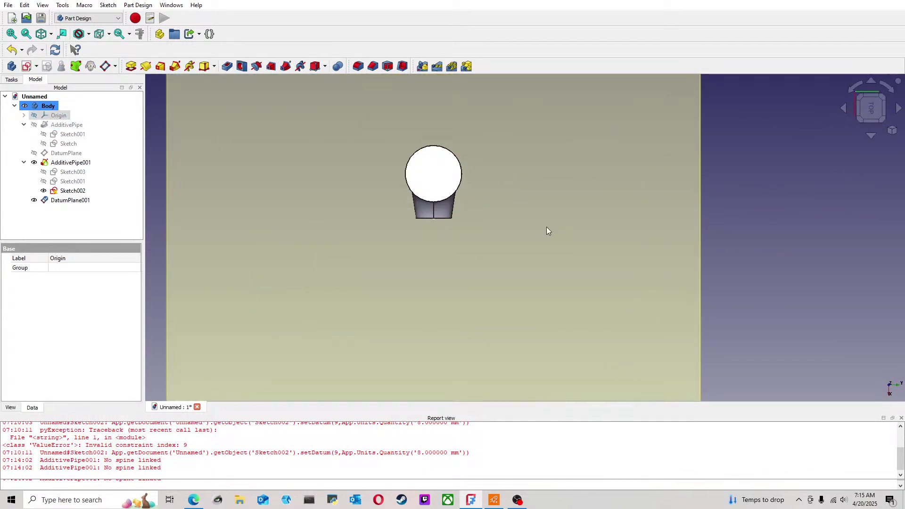
scroll(428, 182, "down", 2)
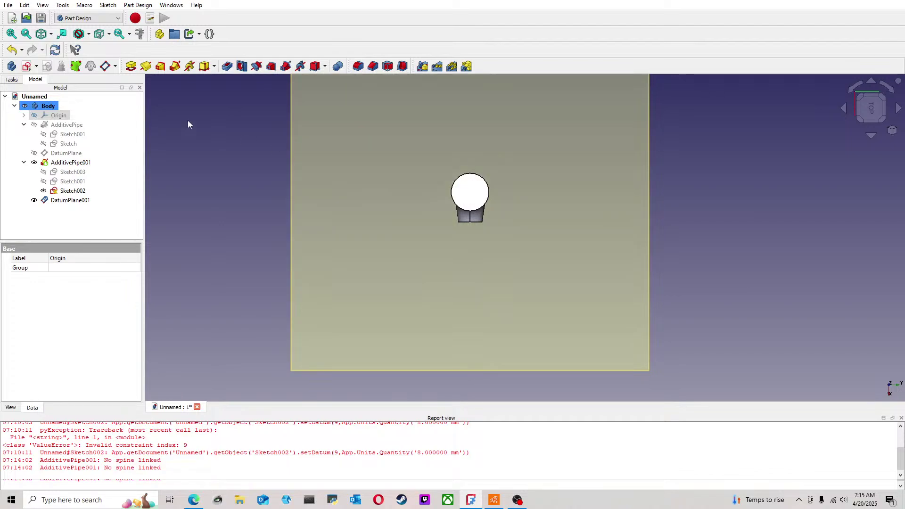
Step: Start a sketch on the new datum plane and import the edge of the bend's end face as external geometry
left_click(295, 122)
left_click(27, 66)
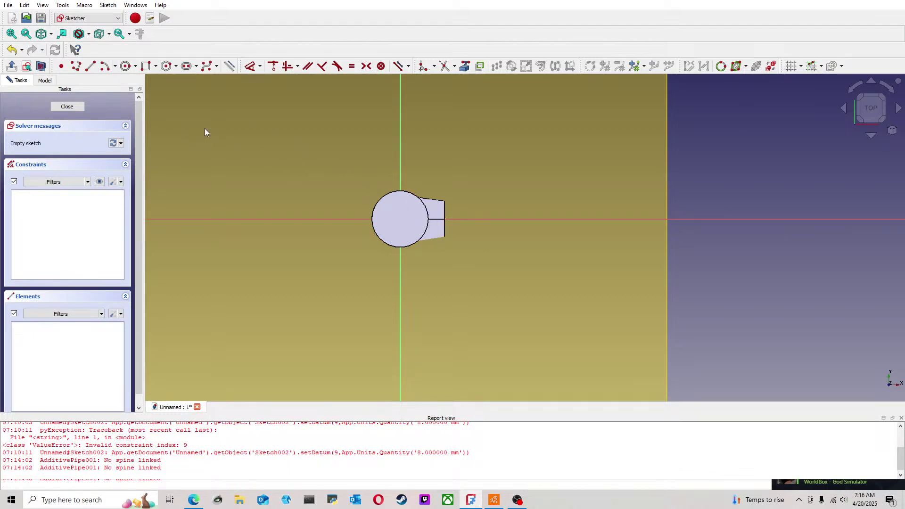
left_click(464, 67)
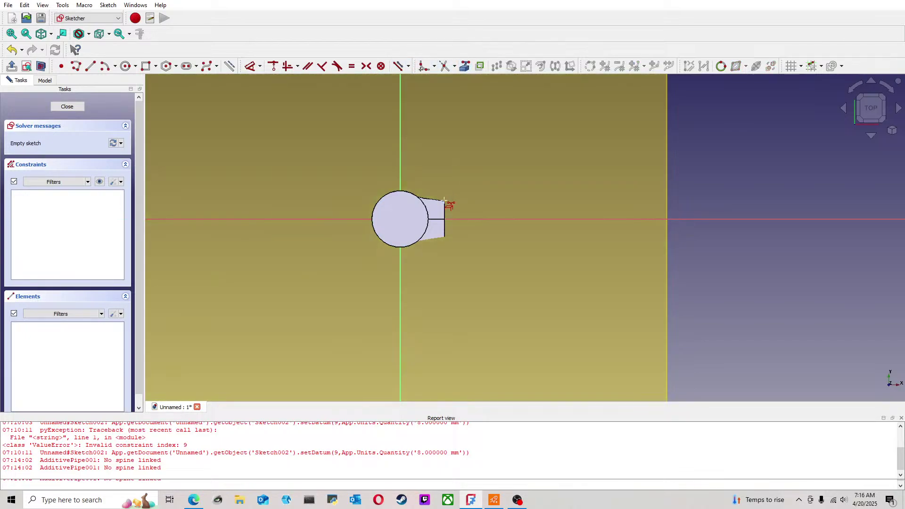
left_click(445, 209)
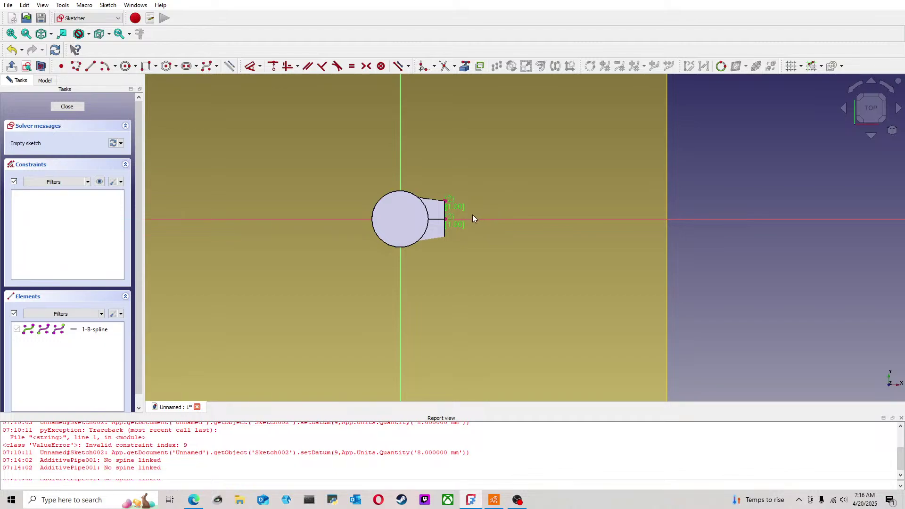
middle_click_drag(485, 201, 454, 224)
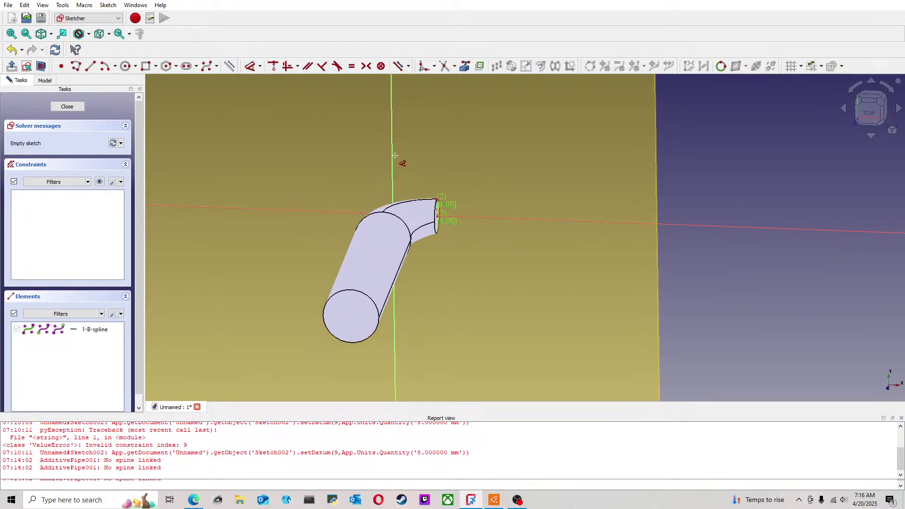
left_click(437, 197)
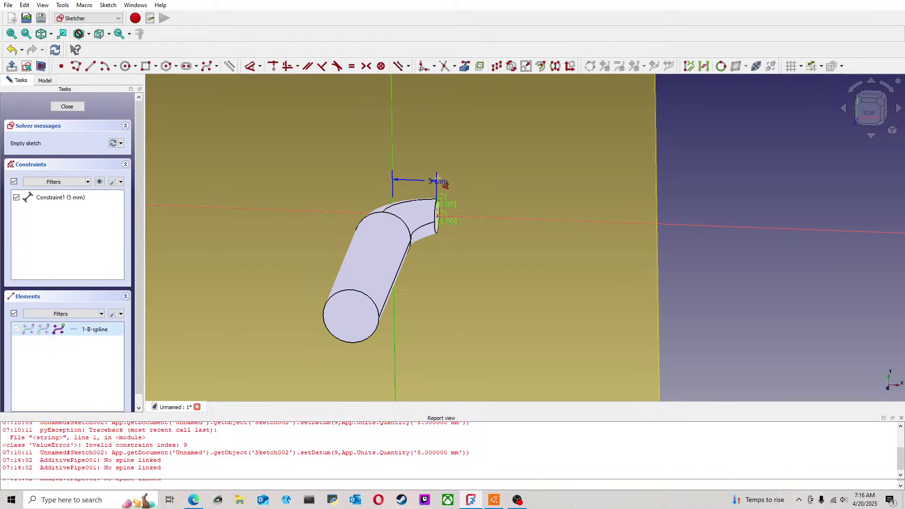
left_click(469, 174)
key("Escape")
left_click(872, 113)
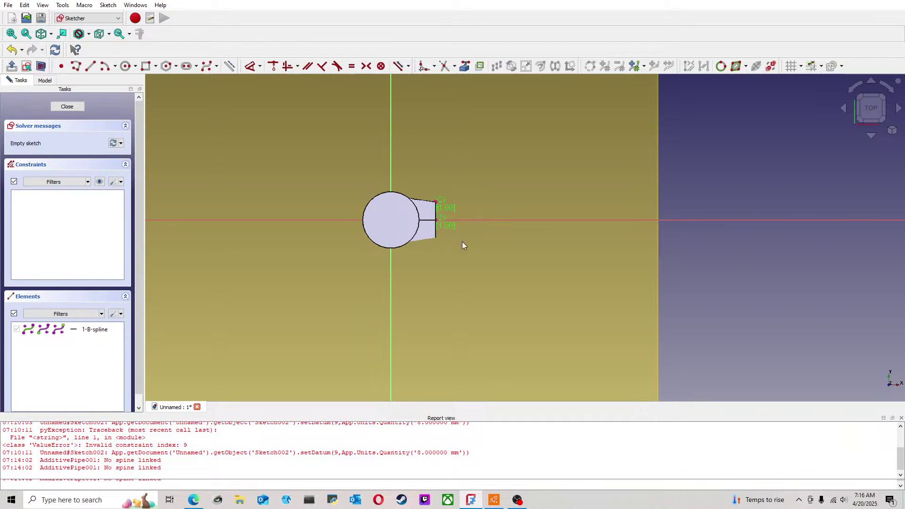
Step: Draw an arc of about 90° by its centre, starting at the imported edge's point on the horizontal axis and curving outward
left_click(104, 66)
left_click(441, 288)
left_click(437, 220)
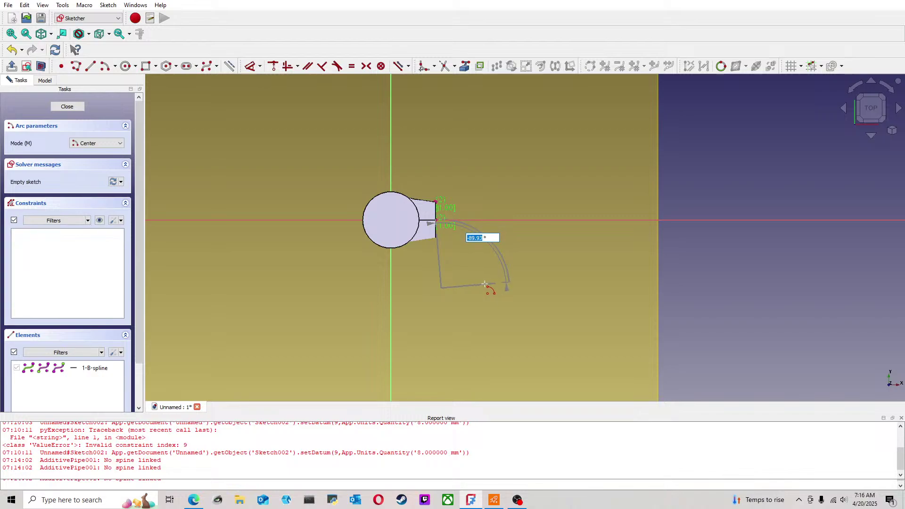
left_click(485, 286)
scroll(470, 279, "up", 1)
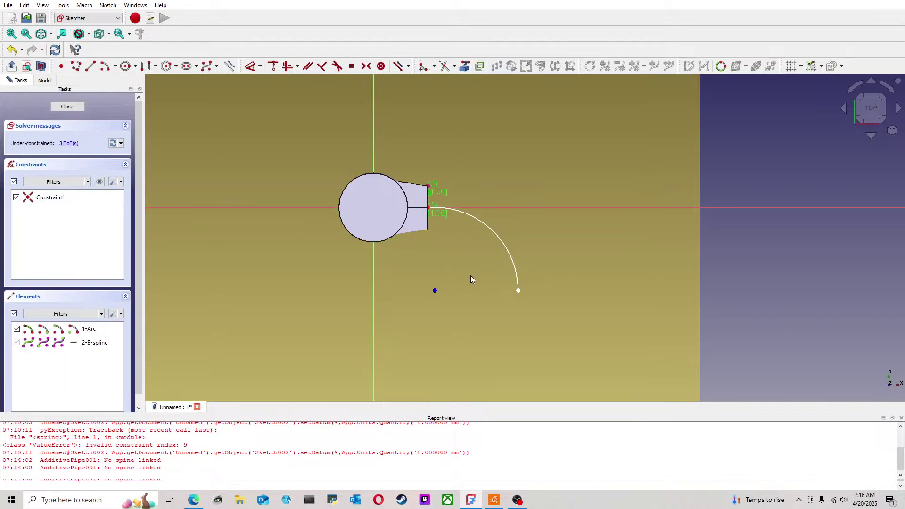
Step: Draw two construction lines from the arc's centre, one to its start point and a horizontal one to its outer end point
left_click(89, 68)
left_click(434, 291)
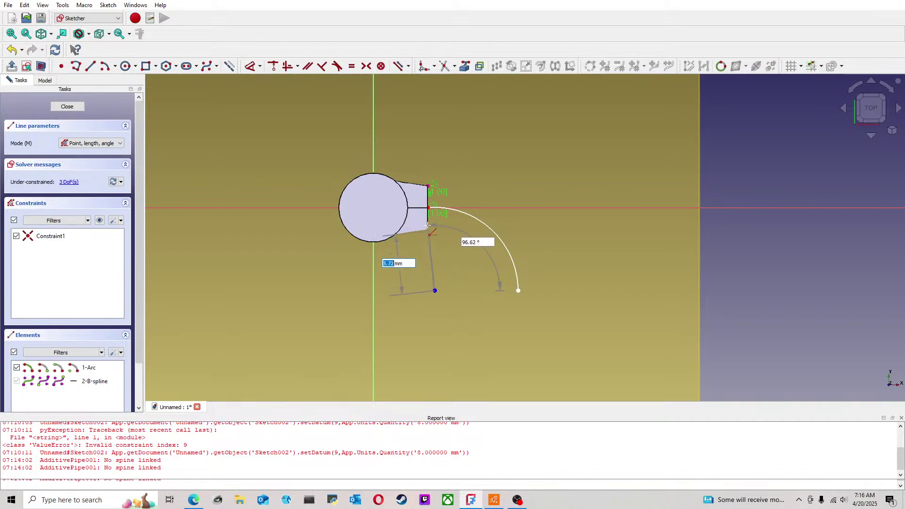
left_click(429, 207)
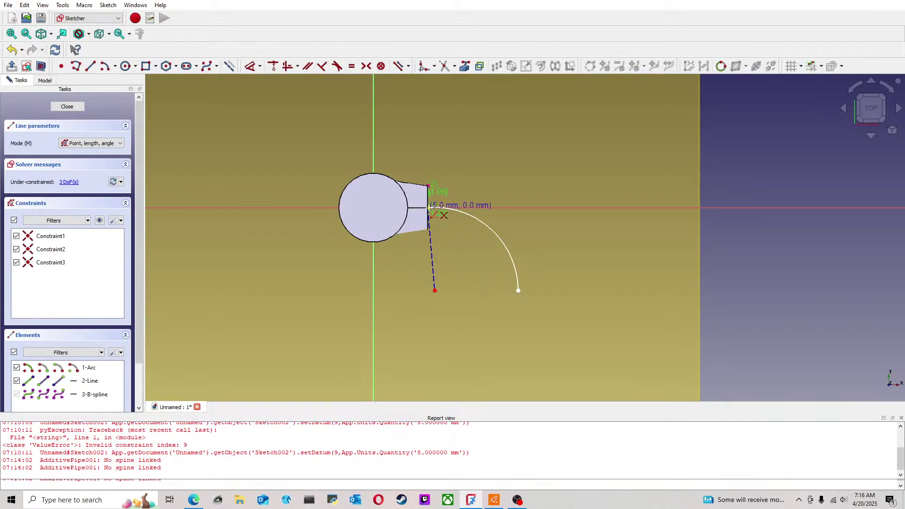
left_click(435, 291)
left_click(518, 291)
Step: Constrain the line between the arc's centre and start point vertical, and shrink the arc to a radius of about 2.6 mm
right_click(437, 261)
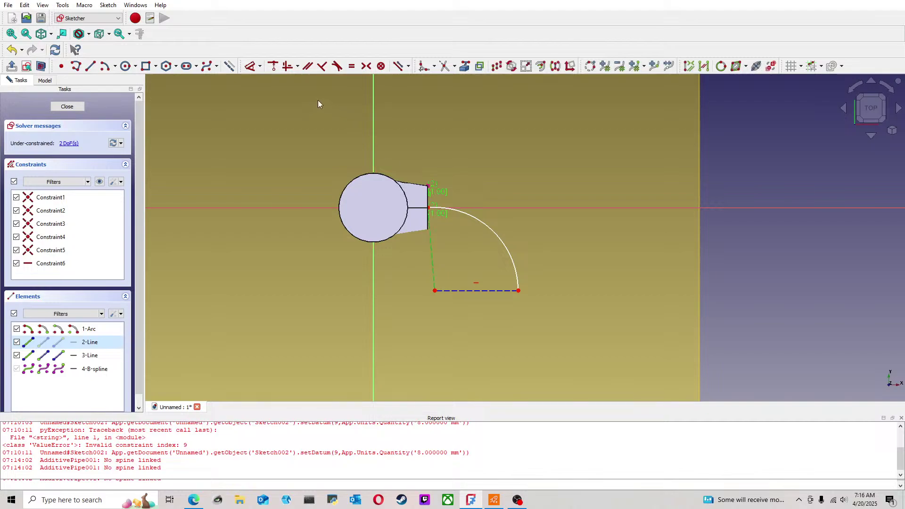
left_click(287, 70)
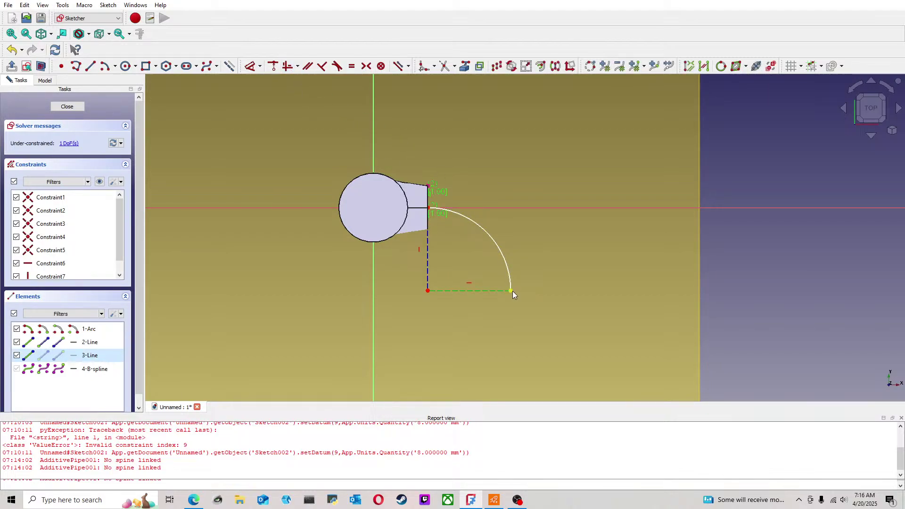
left_click_drag(512, 292, 429, 268)
Step: Dimension the horizontal construction line from the arc's centre to its outer end at 3 mm
left_click(250, 66)
left_click(441, 236)
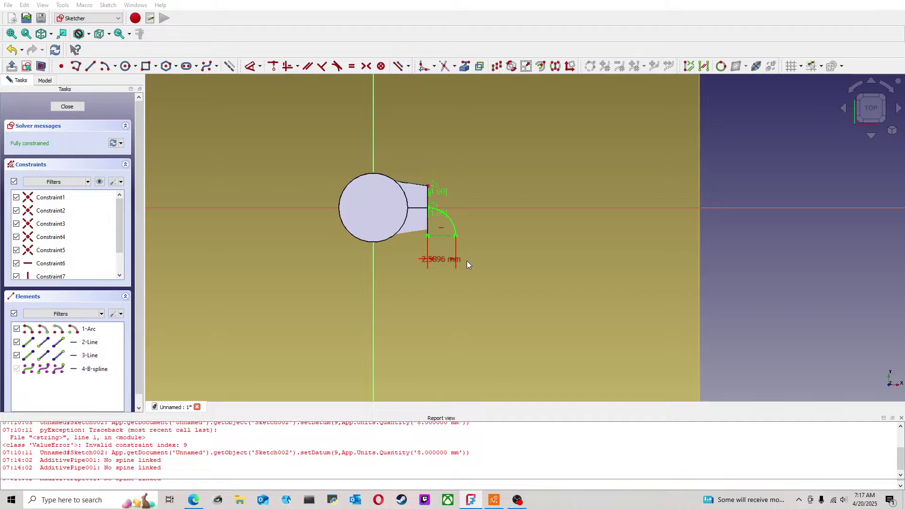
left_click(467, 263)
type("3")
key("Return")
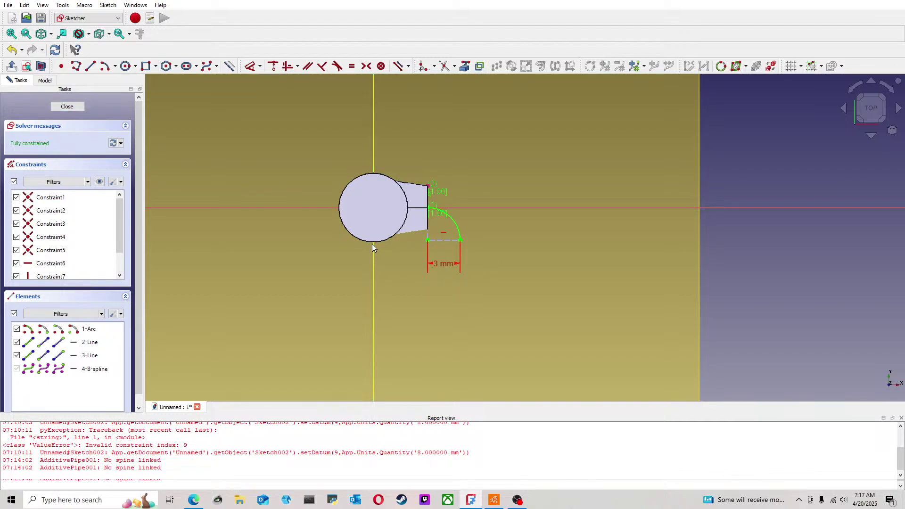
Step: Hide the body while editing the sketch so the solid and datum plane no longer cover the sketch geometry
left_click(46, 80)
left_click(48, 108)
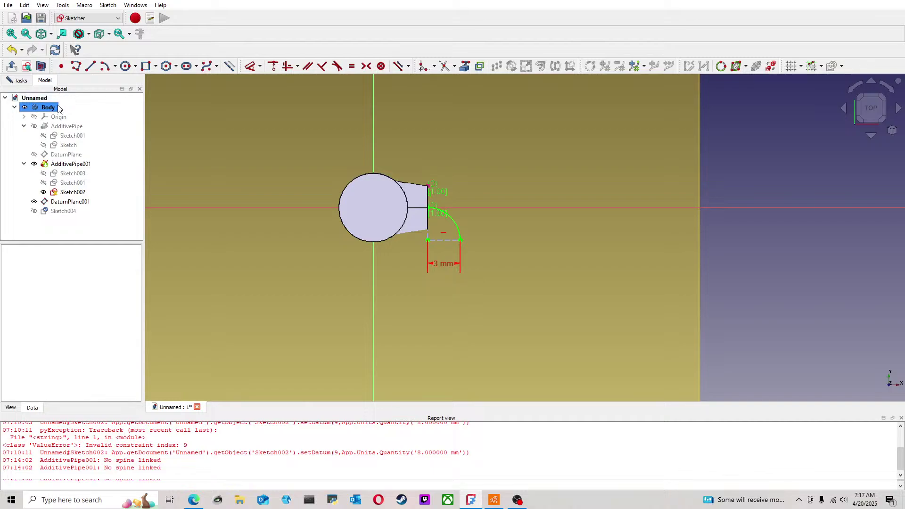
key("space")
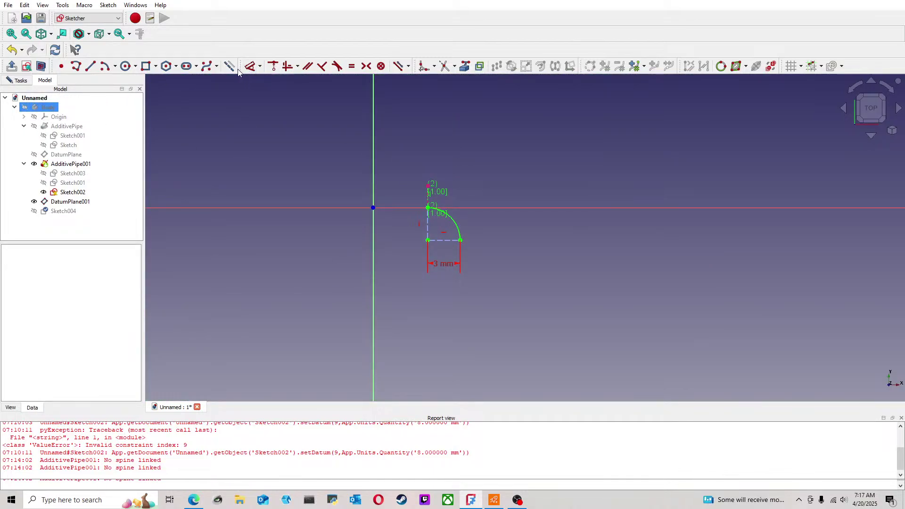
Step: Draw a large arc centred on the origin, running clockwise from the small arc's outer end to the vertical axis above the origin
left_click(105, 66)
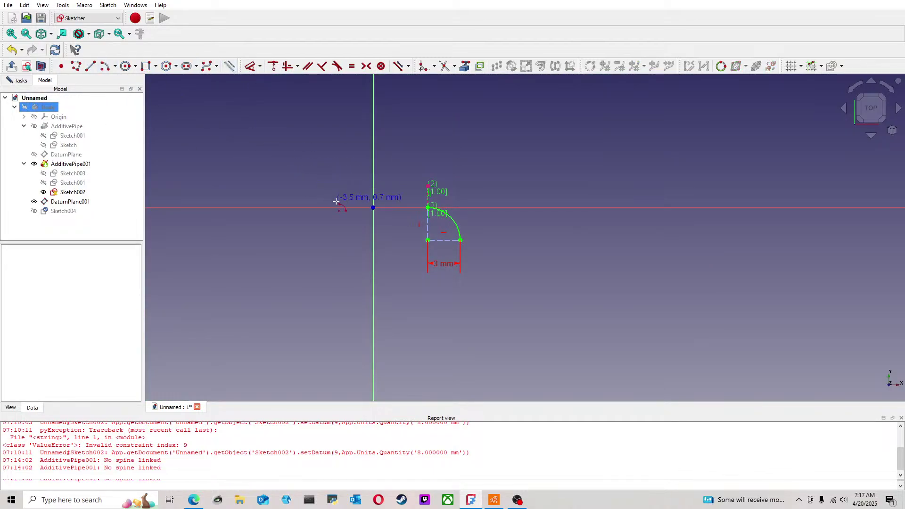
left_click(373, 207)
left_click(459, 239)
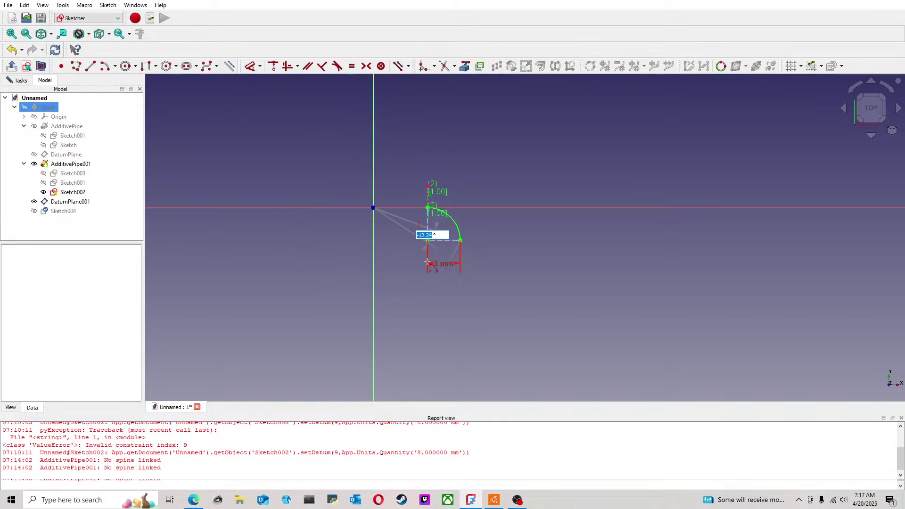
left_click(373, 135)
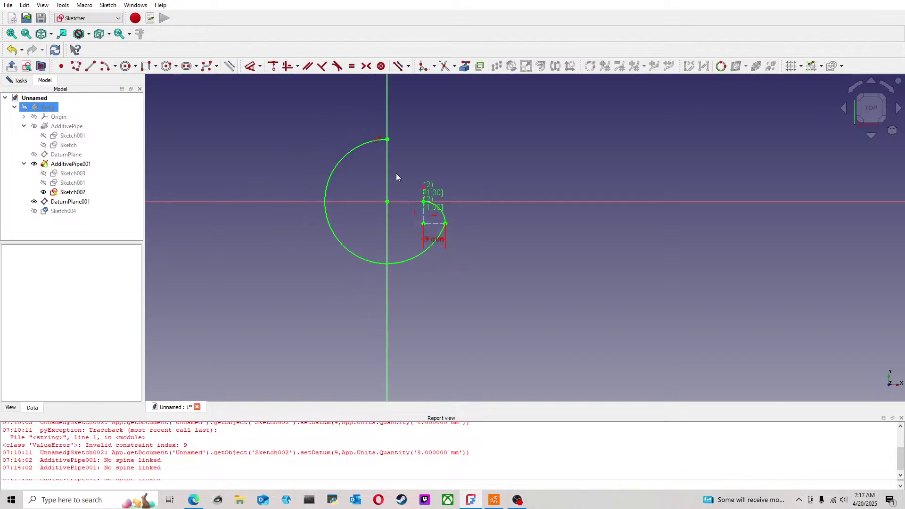
scroll(448, 219, "up", 4)
scroll(448, 219, "up", 1)
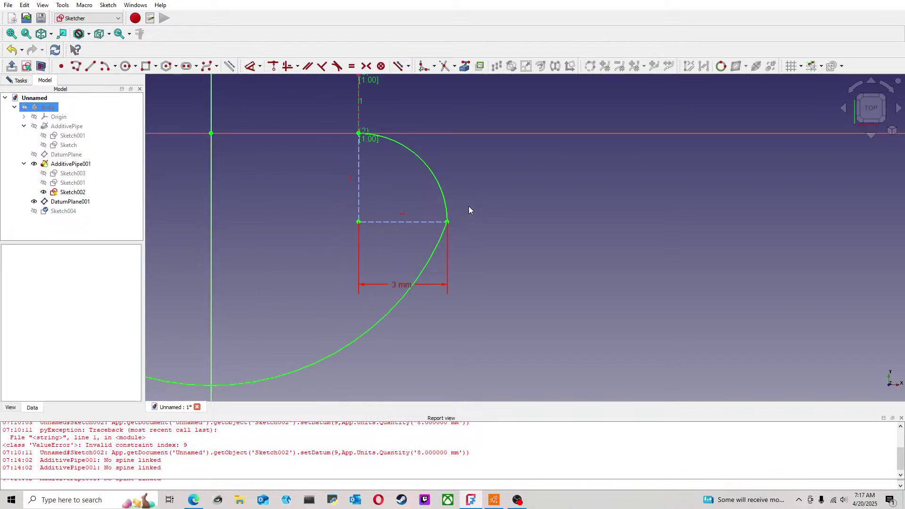
Step: Show the body again so the arc path can be seen together with the bent pipe and datum plane
scroll(367, 229, "down", 4)
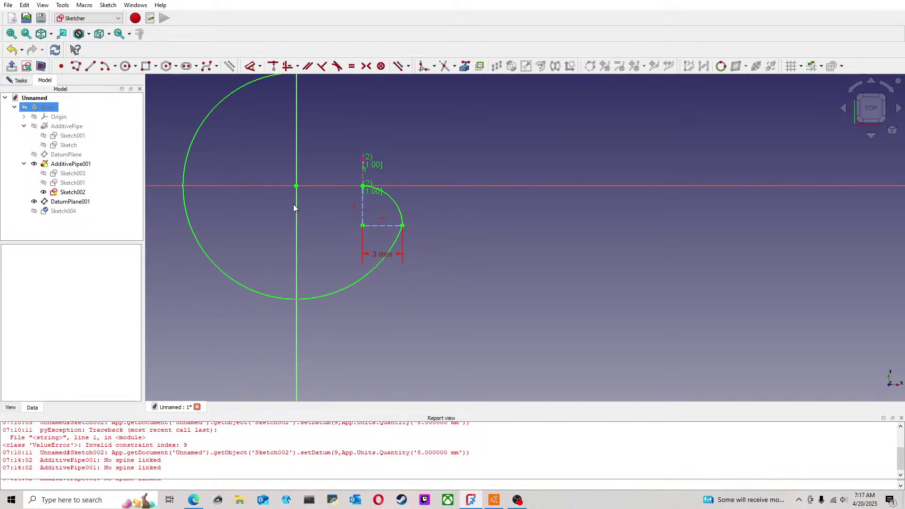
middle_click_drag(309, 128, 380, 194)
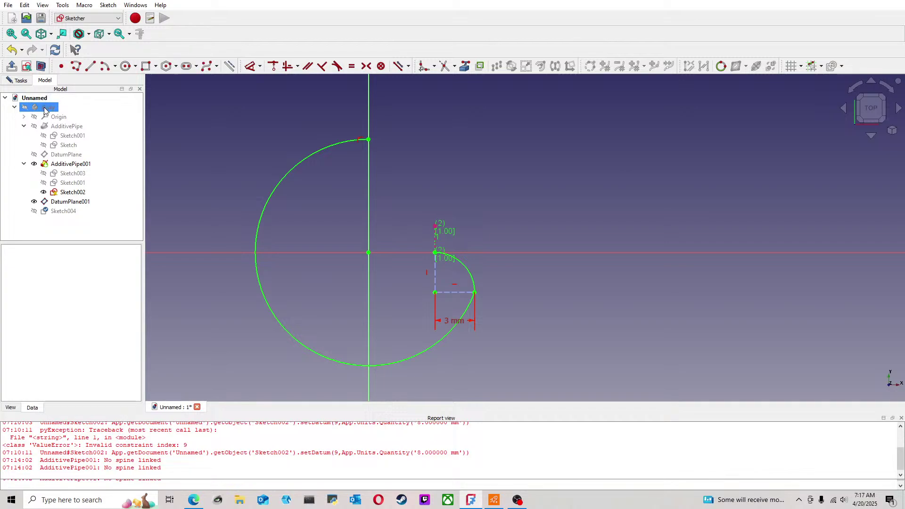
left_click(20, 81)
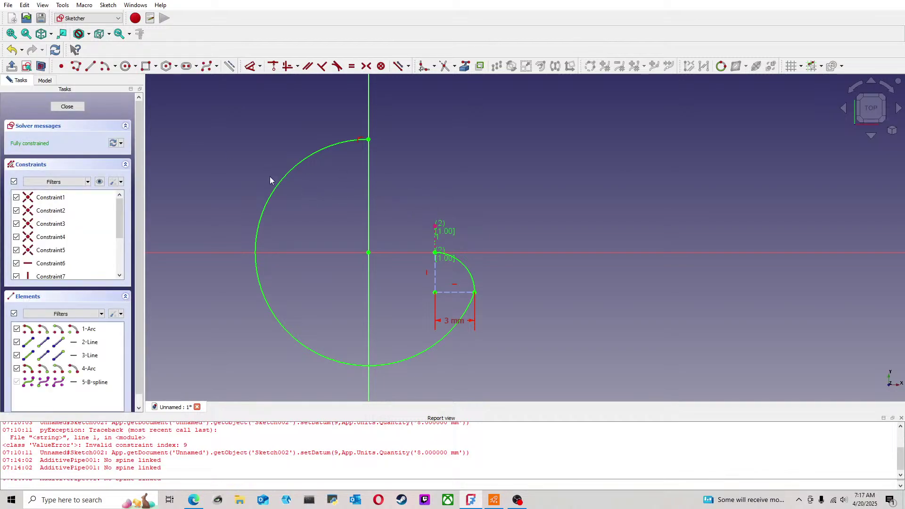
left_click(36, 81)
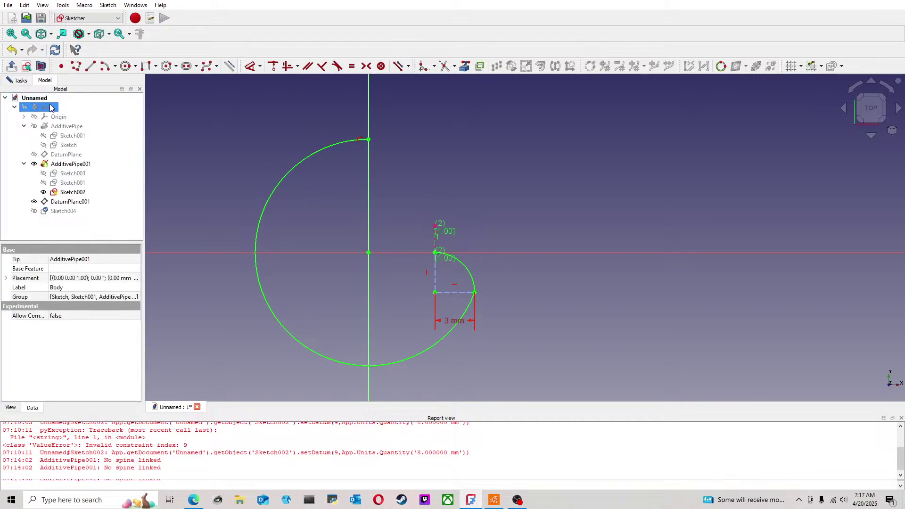
left_click(48, 107)
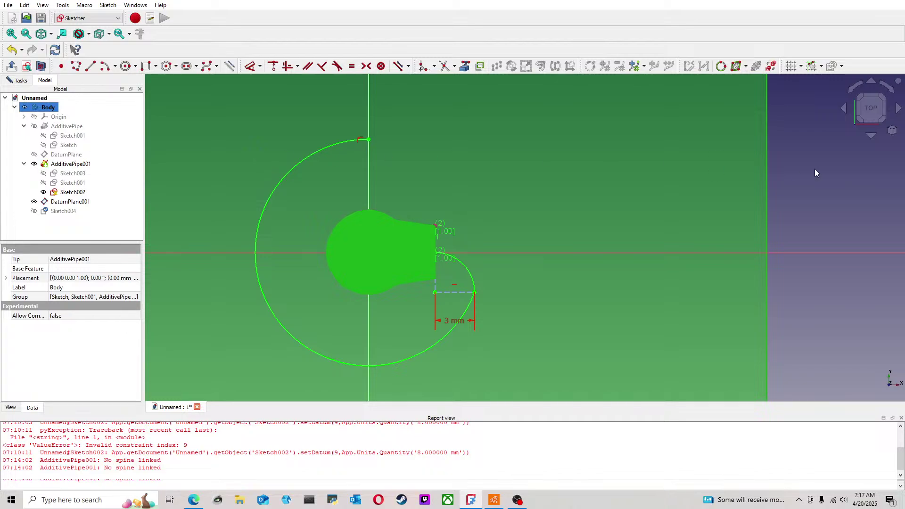
left_click(795, 173)
mouse_move(487, 221)
middle_mouse_down()
mouse_move(535, 137)
mouse_move(559, 140)
mouse_move(476, 144)
middle_mouse_up()
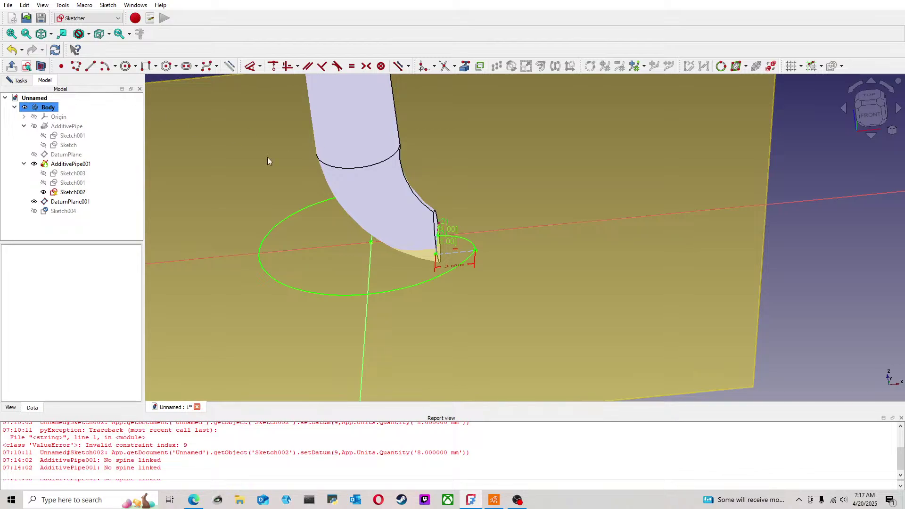
scroll(323, 180, "down", 5)
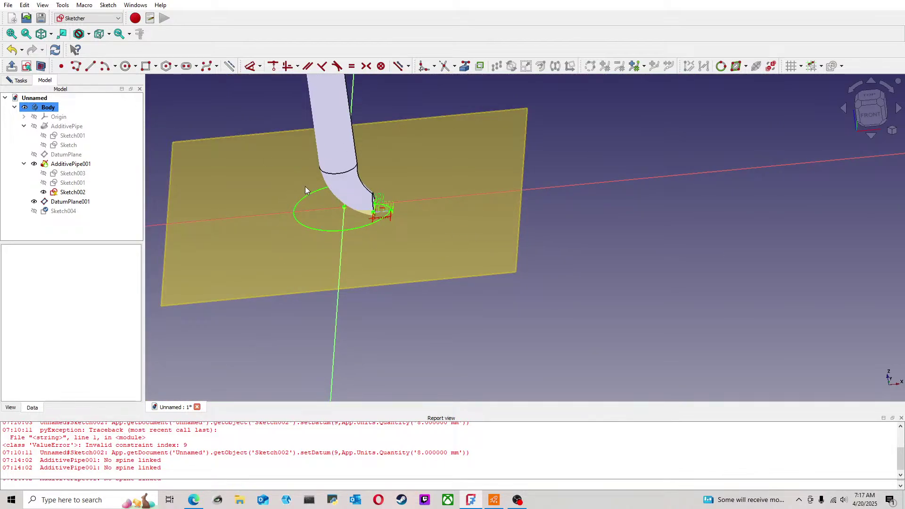
Step: Show the body's origin planes and axes around the pipe
left_click(875, 115)
middle_click_drag(538, 186, 427, 216)
left_click(58, 116)
key("space")
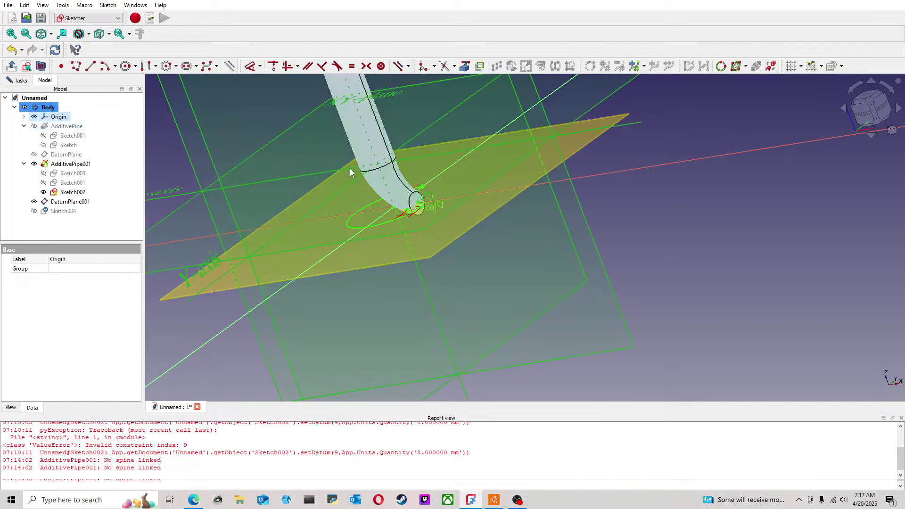
left_click(655, 148)
middle_click_drag(594, 145, 542, 166)
Step: Hide the datum plane carrying the arc path and view the pipe and path square to the YZ plane
left_click(69, 201)
key("space")
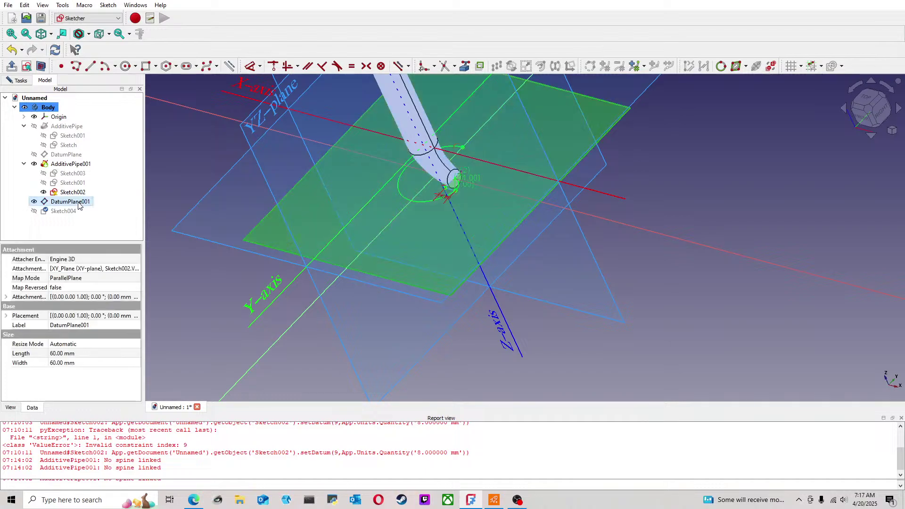
middle_click_drag(572, 206, 541, 211)
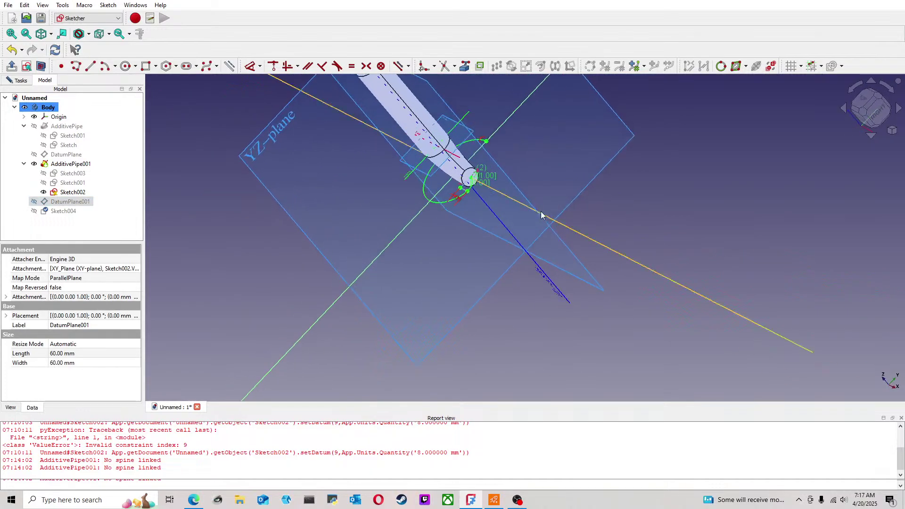
left_click(878, 111)
middle_click_drag(621, 208, 593, 202)
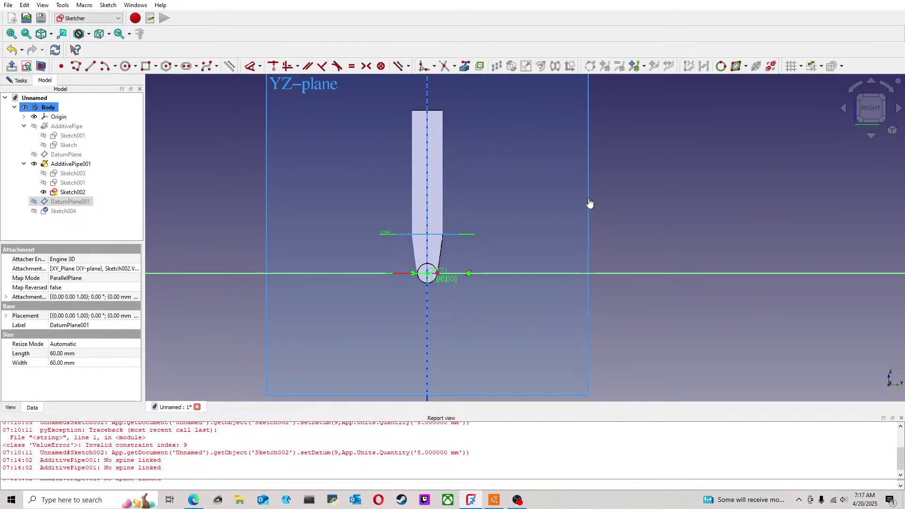
left_click(585, 202)
scroll(377, 148, "down", 3)
middle_click_drag(512, 146, 493, 120)
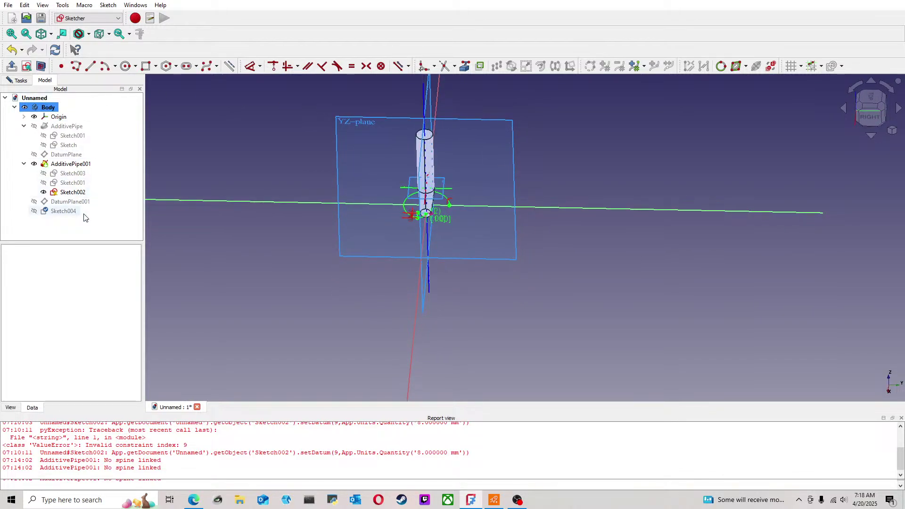
Step: Collapse both additive pipe features in the model tree and identify the second one in the model
left_click(23, 164)
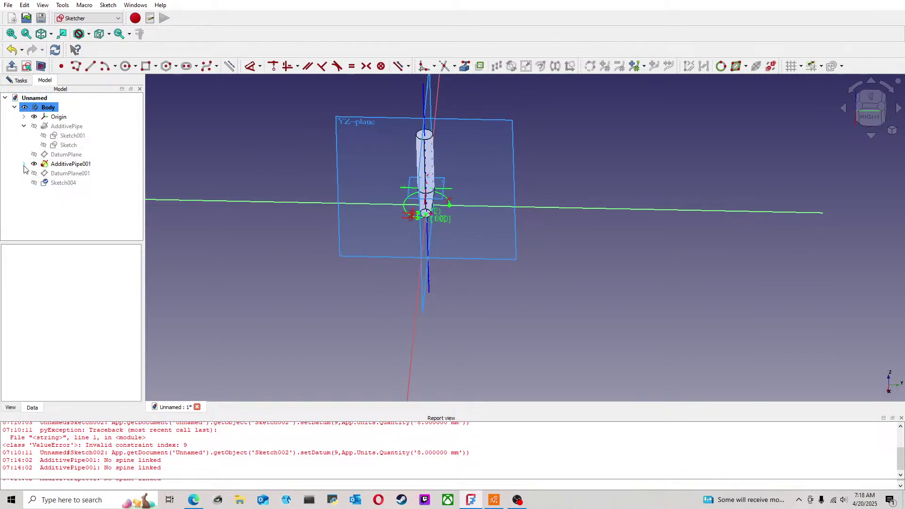
left_click(24, 126)
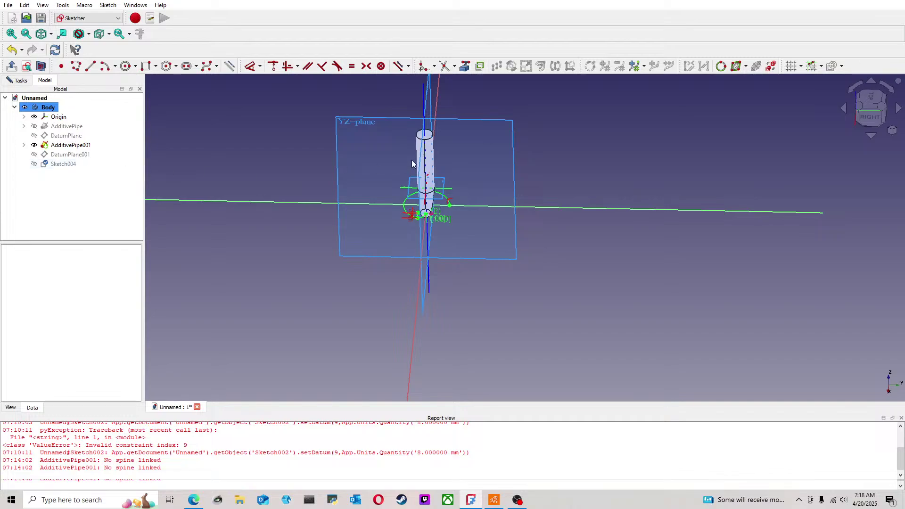
scroll(497, 131, "up", 3)
middle_click_drag(422, 177, 659, 173)
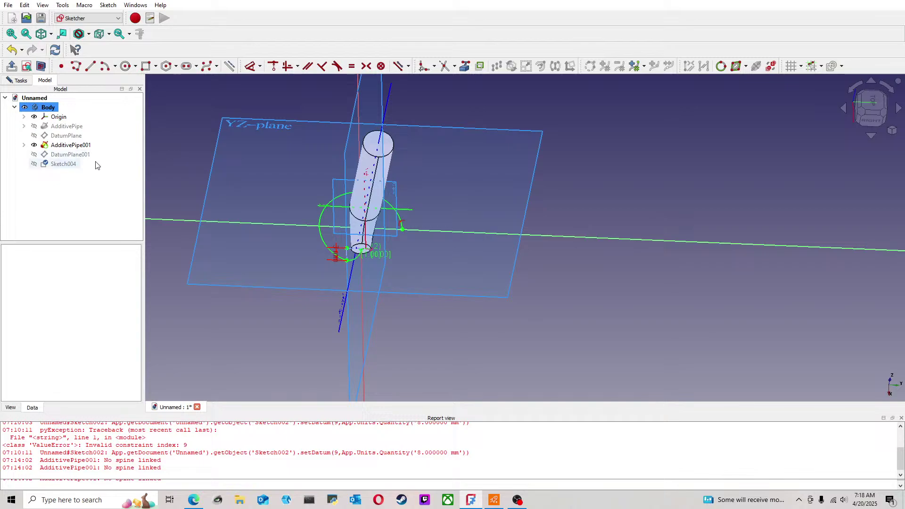
left_click(70, 146)
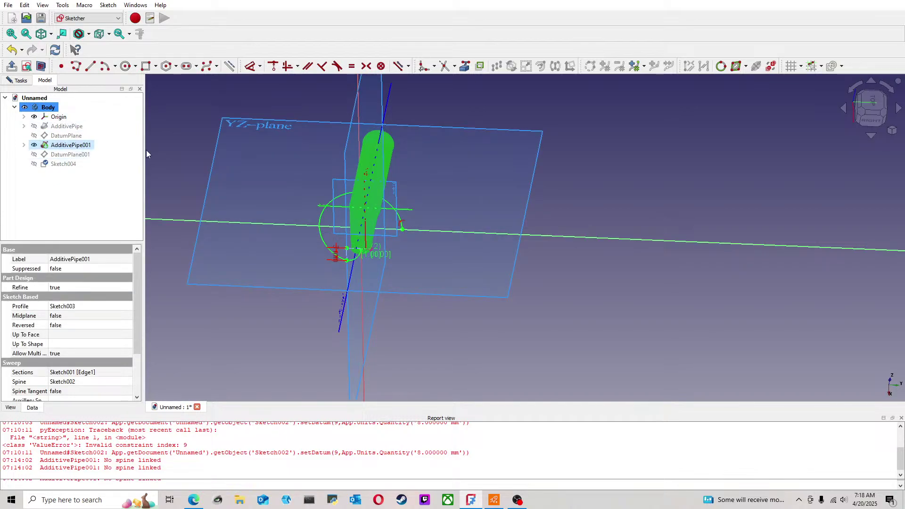
left_click(157, 138)
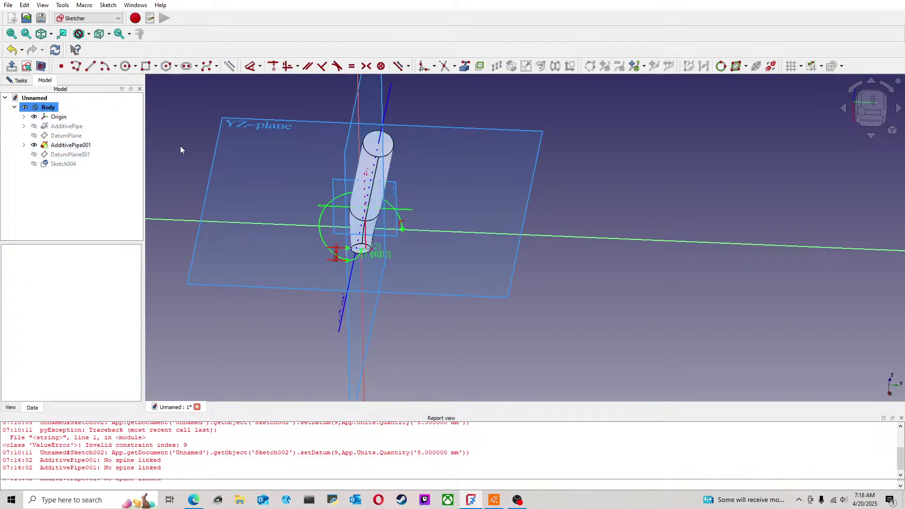
Step: Hide the origin planes and axes, keeping the body shown
left_click(68, 109)
key("space")
key("space")
left_click(155, 115)
left_click(487, 167)
key("space")
left_click(203, 163)
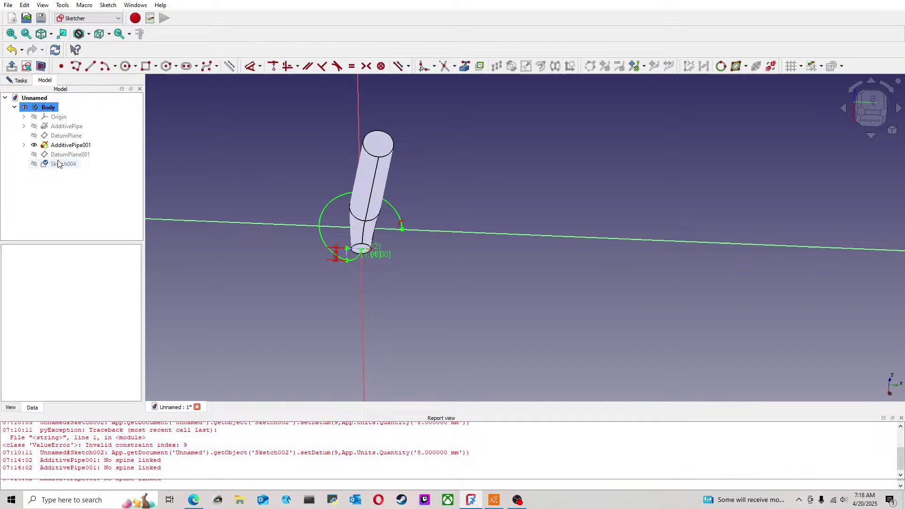
Step: Switch the second additive pipe's visibility off and back on
left_click(66, 146)
key("space")
key("space")
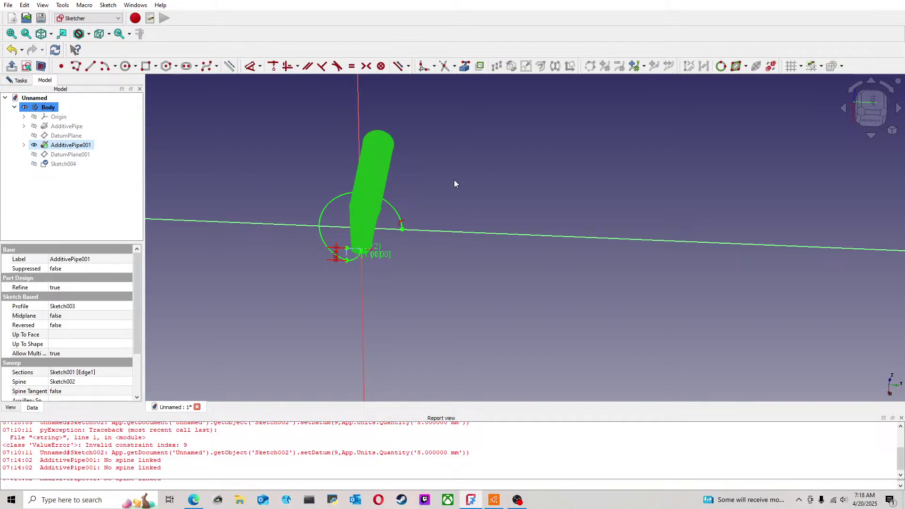
left_click(438, 187)
middle_click_drag(437, 188, 446, 185)
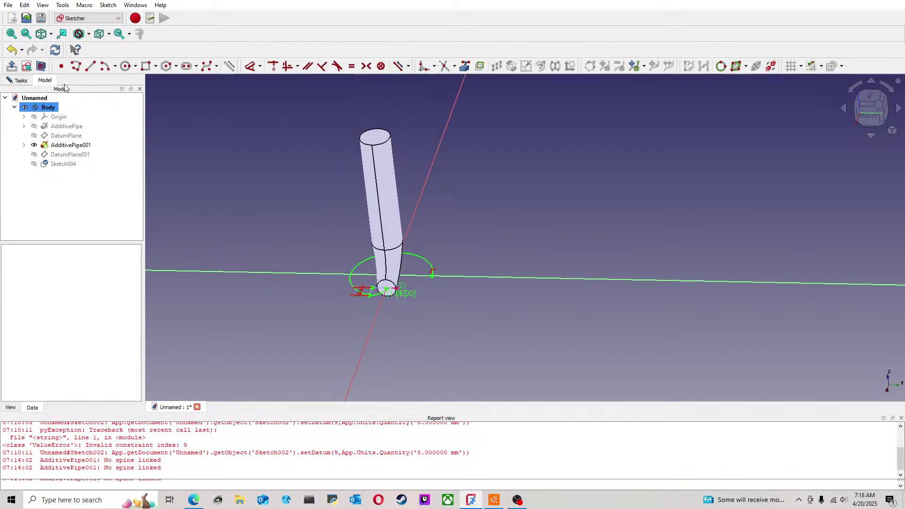
Step: Close the arc path sketch and start a new sketch on the YZ plane
left_click(21, 82)
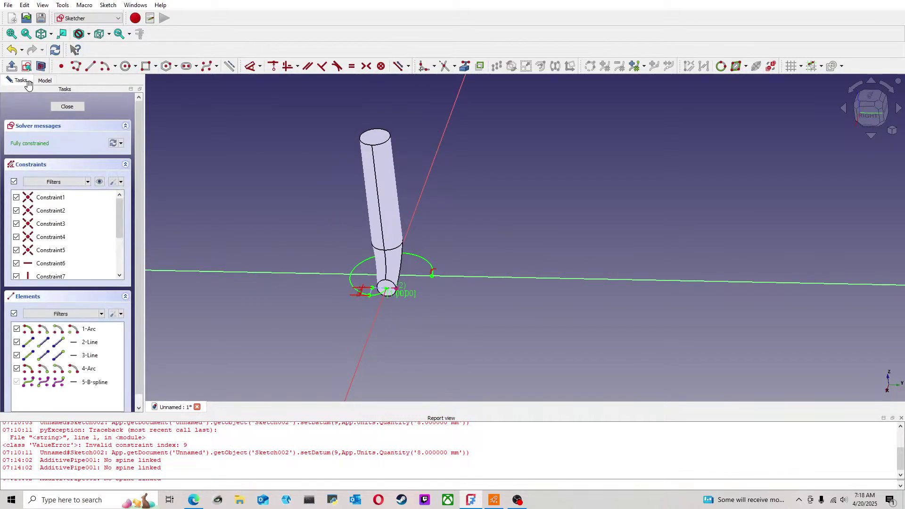
left_click(66, 107)
mouse_move(495, 183)
middle_mouse_down()
mouse_move(515, 127)
mouse_move(454, 198)
middle_mouse_up()
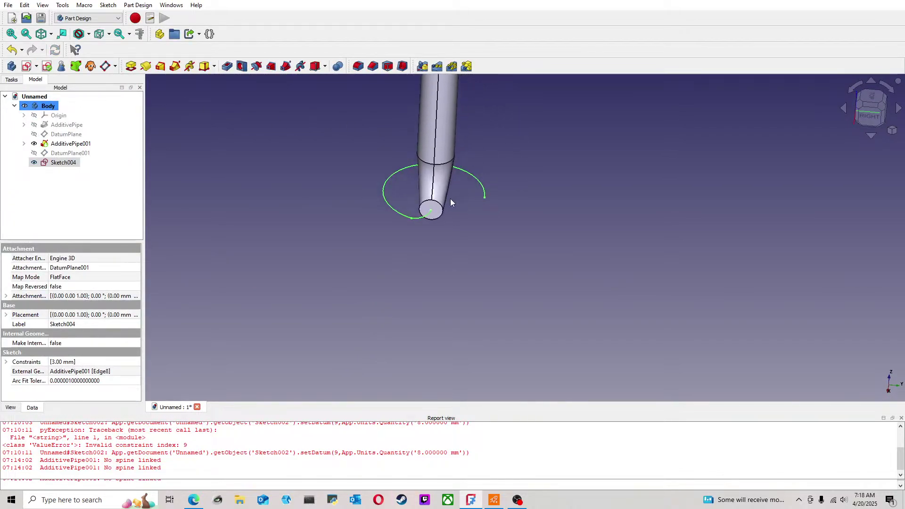
left_click(26, 66)
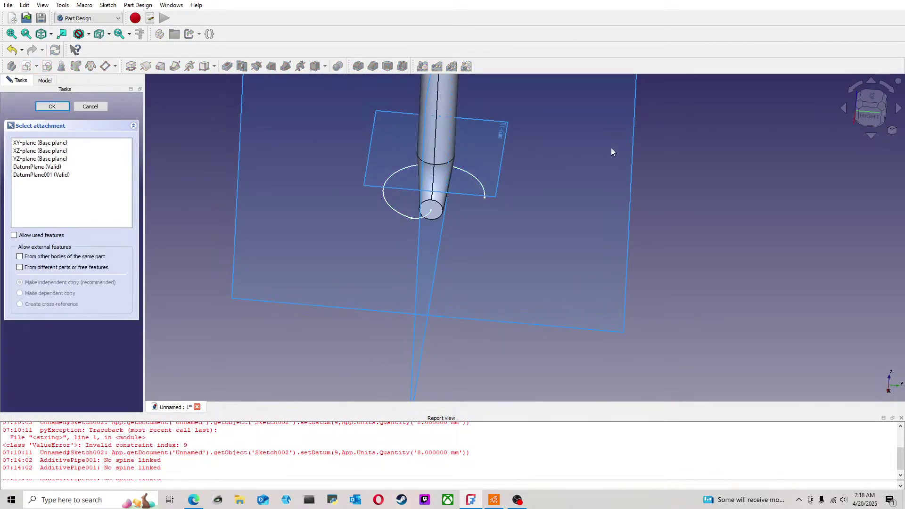
left_click(632, 134)
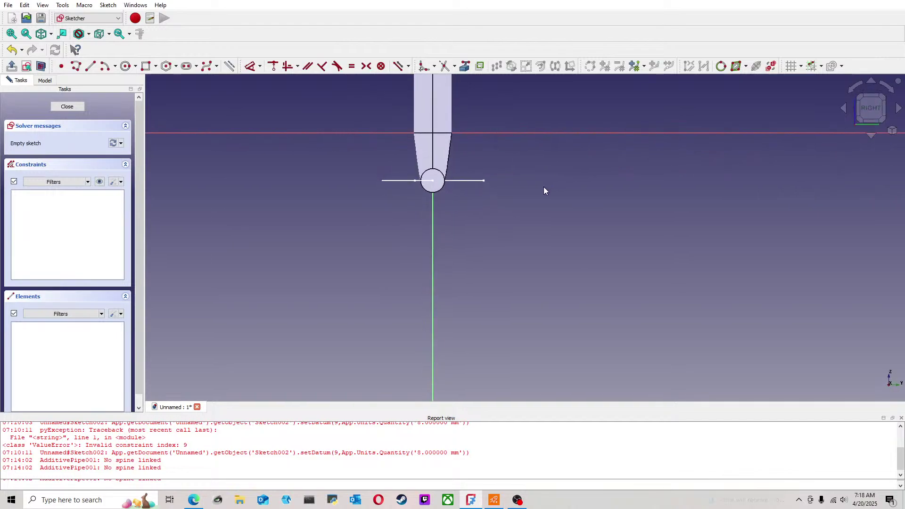
middle_click_drag(502, 218, 494, 234)
scroll(494, 233, "up", 1)
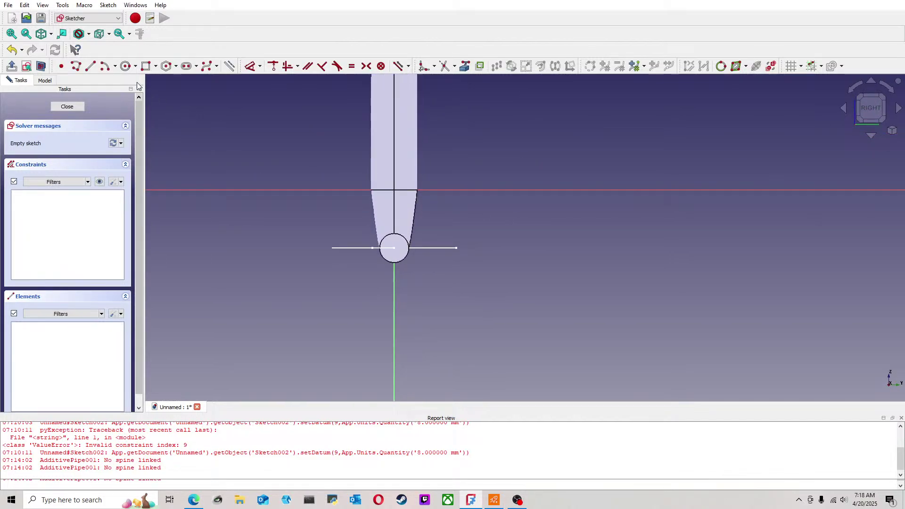
Step: Project the large arc of the path into the new sketch as external geometry
left_click(125, 66)
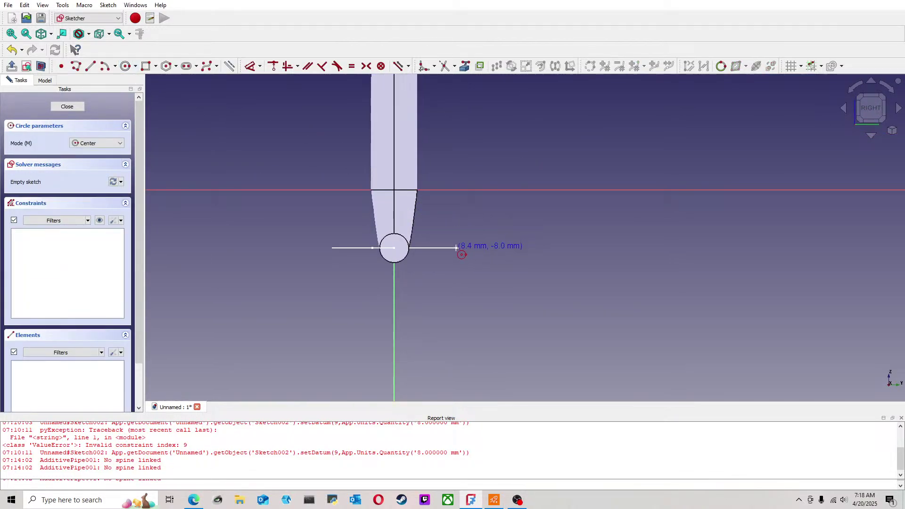
key("Escape")
middle_click_drag(450, 235, 459, 153)
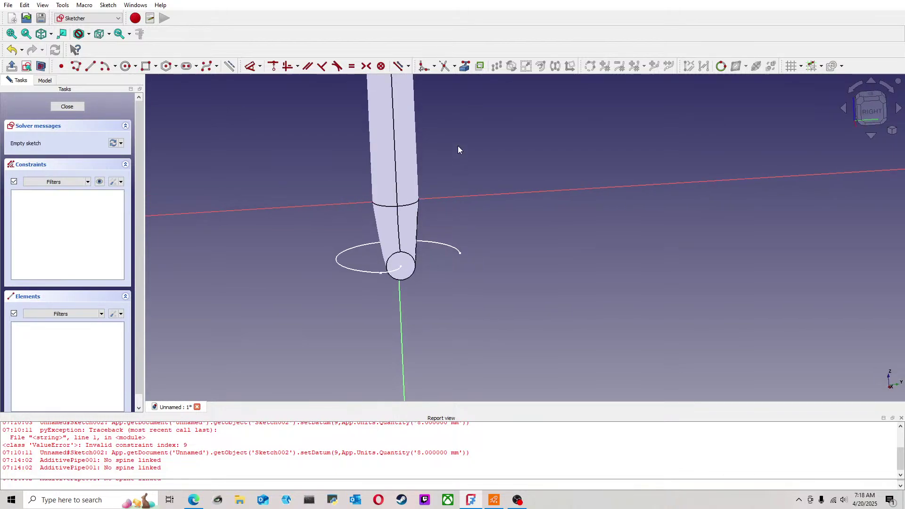
left_click(464, 67)
left_click(460, 252)
left_click(872, 110)
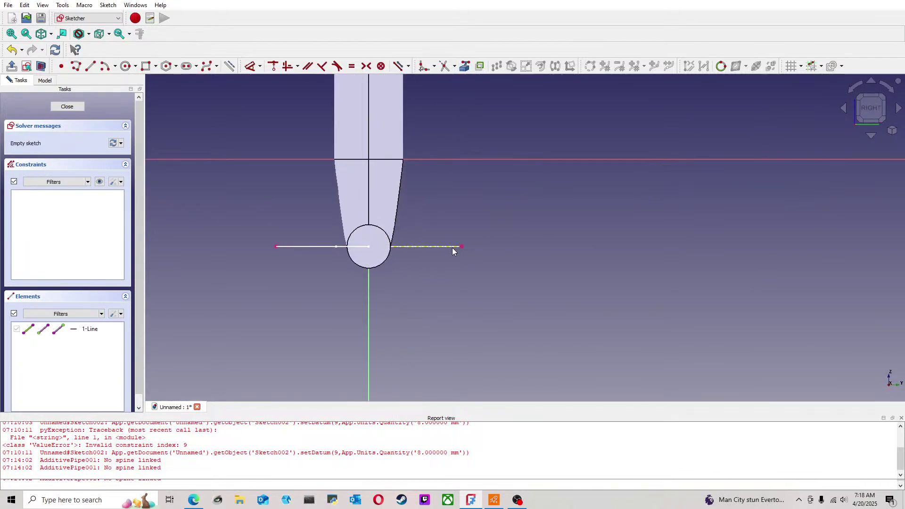
Step: Draw a circle about 7.8 mm in diameter centred on the projected arc's free end
left_click(125, 66)
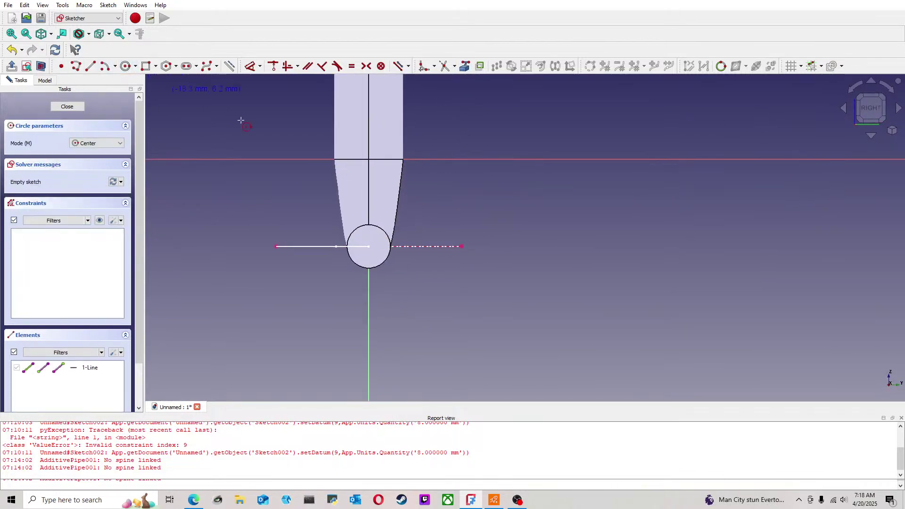
left_click(462, 246)
left_click(494, 218)
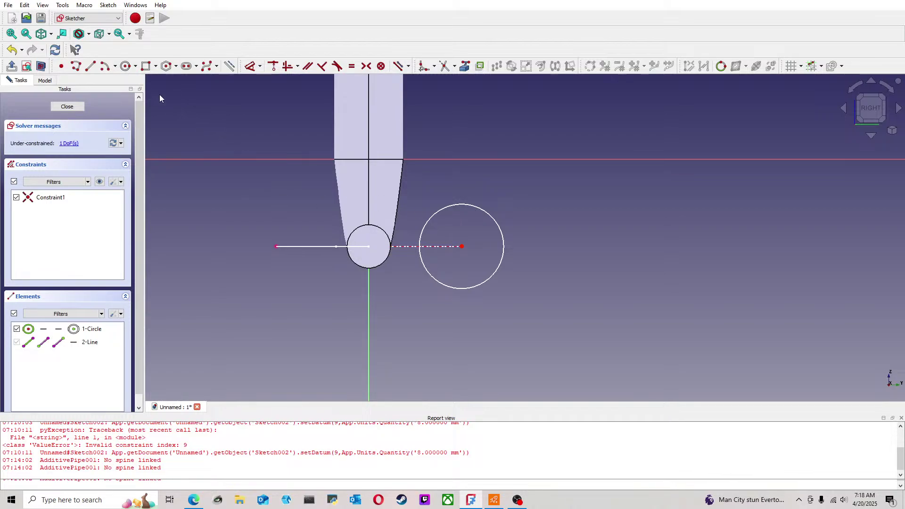
Step: Constrain the circle's diameter to 3 mm
left_click(250, 68)
left_click(463, 204)
left_click(533, 210)
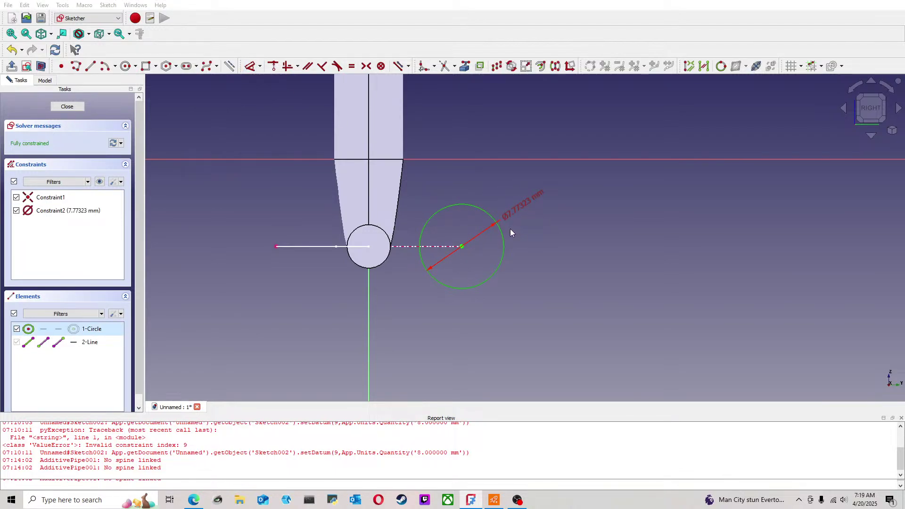
type("3")
left_click(588, 261)
key("Escape")
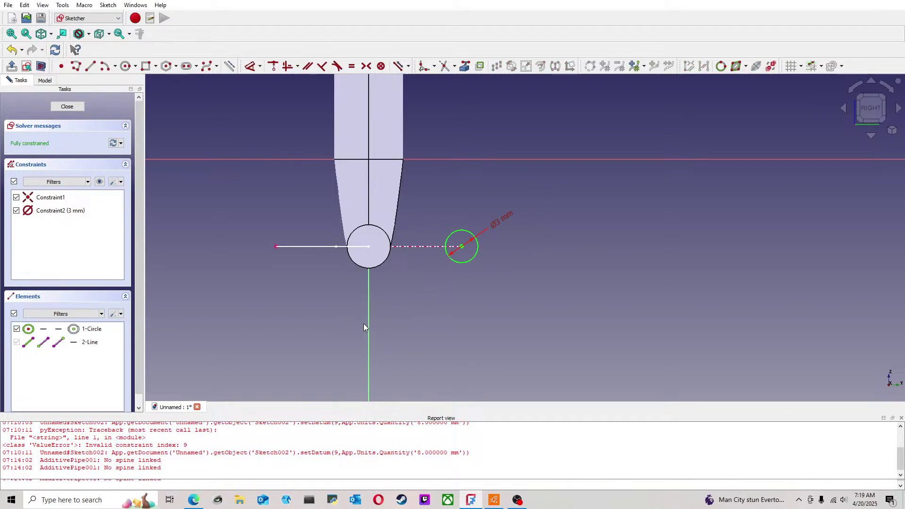
scroll(459, 344, "down", 5)
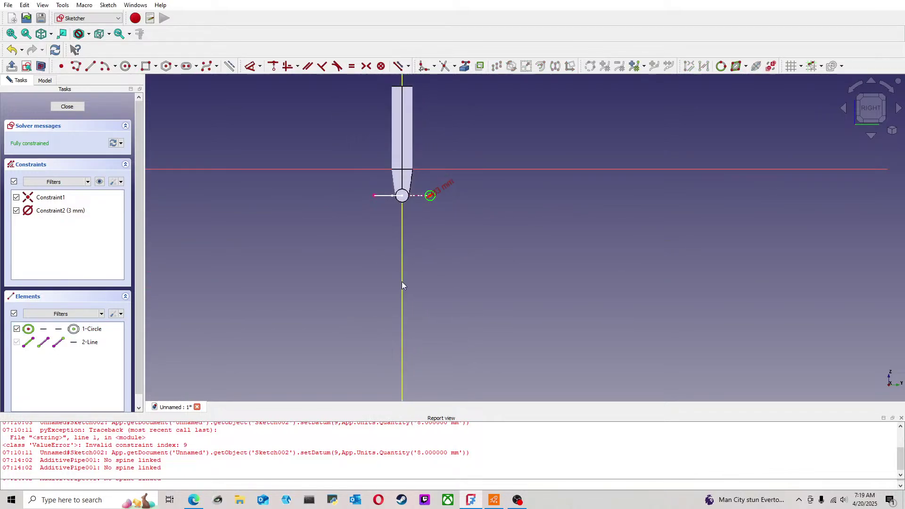
scroll(431, 255, "up", 4)
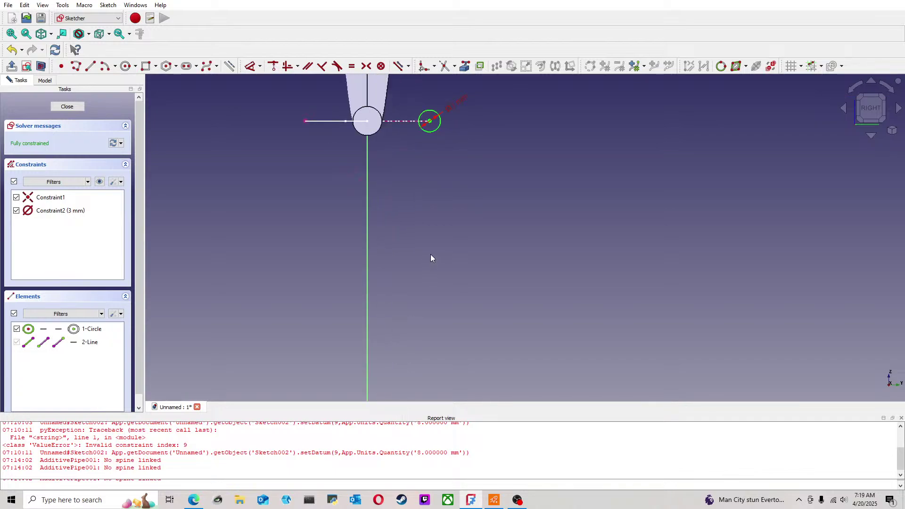
scroll(439, 309, "up", 1)
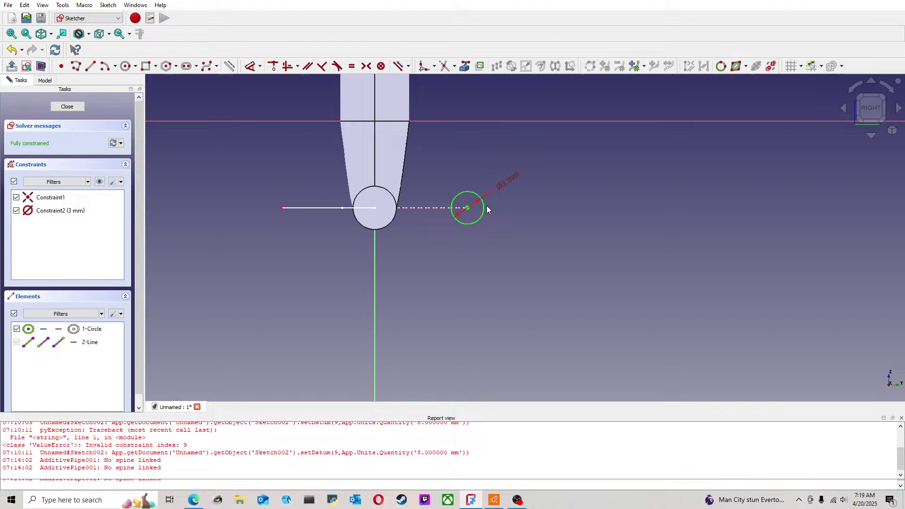
Step: Close the circle sketch and show the 4 mm end profile, Sketch003, of the tapered bent pipe
mouse_move(396, 179)
middle_mouse_down()
mouse_move(434, 211)
mouse_move(434, 229)
middle_mouse_up()
left_click(73, 109)
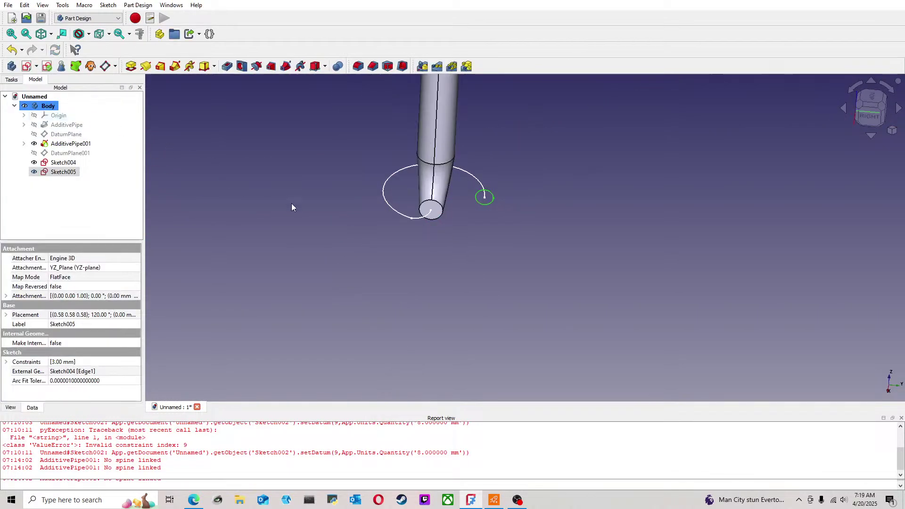
left_click(24, 144)
left_click(73, 172)
key("space")
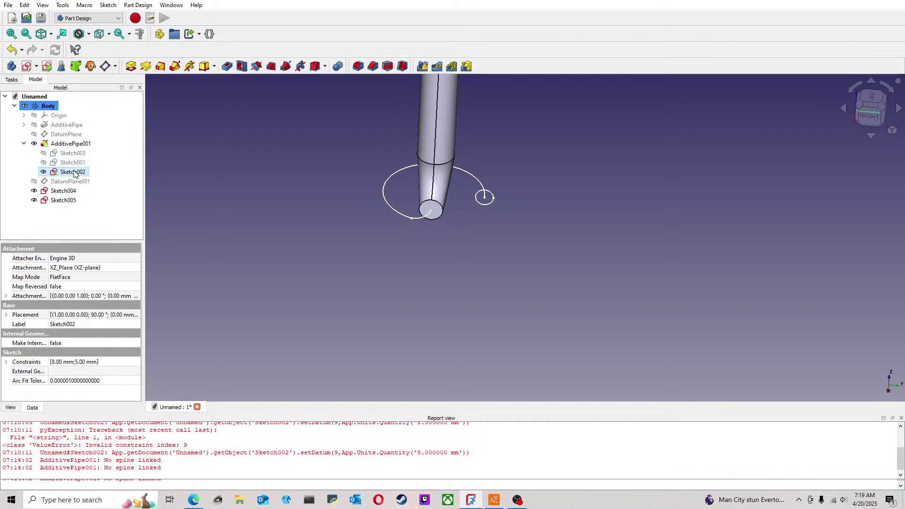
left_click(75, 153)
key("space")
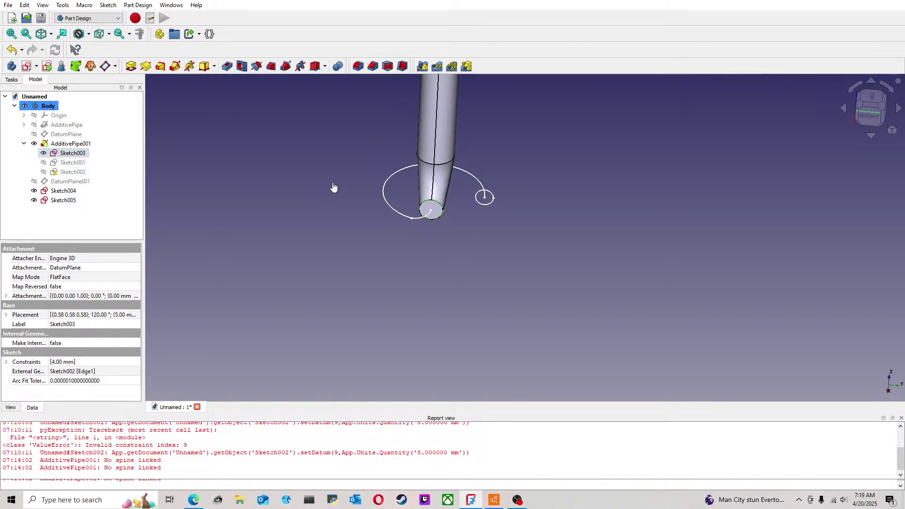
left_click(334, 187)
scroll(467, 200, "up", 3)
middle_click_drag(460, 187, 461, 202)
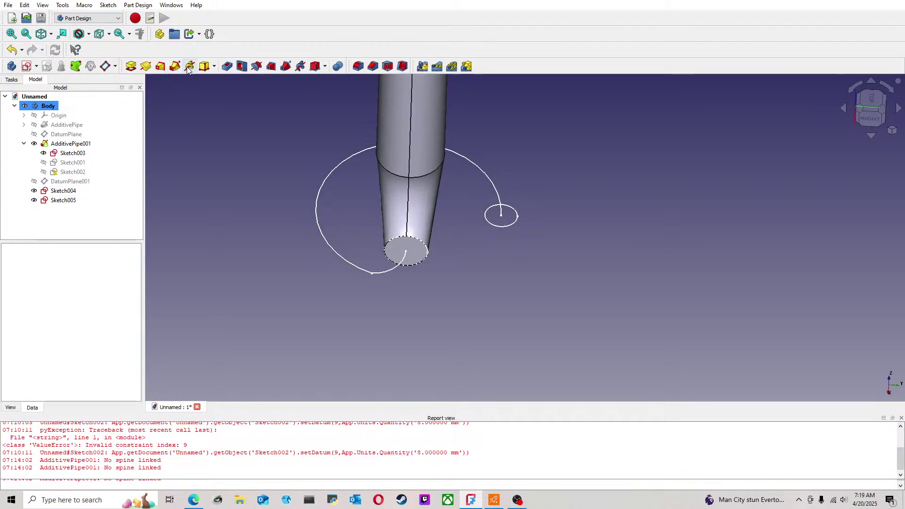
Step: Start an additive pipe with Sketch005 as its profile and the arc path Sketch004 as the path to sweep along
left_click(170, 67)
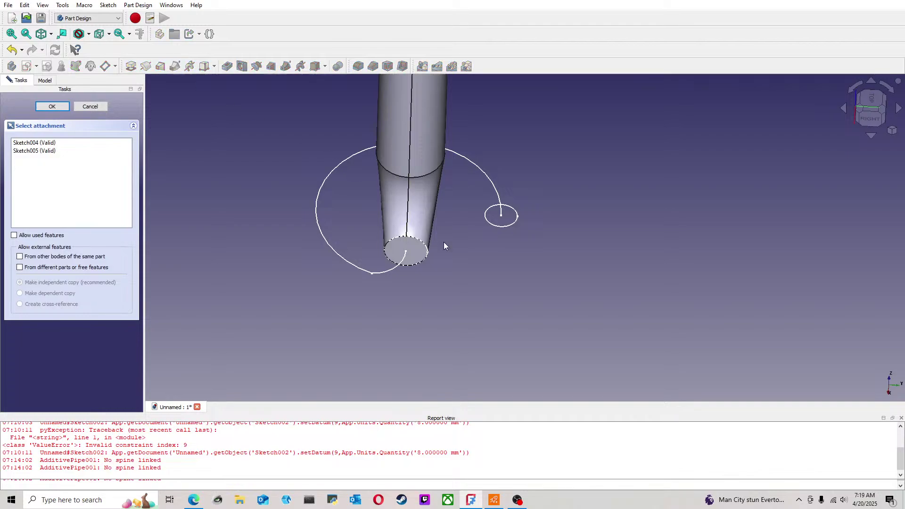
scroll(422, 242, "up", 1)
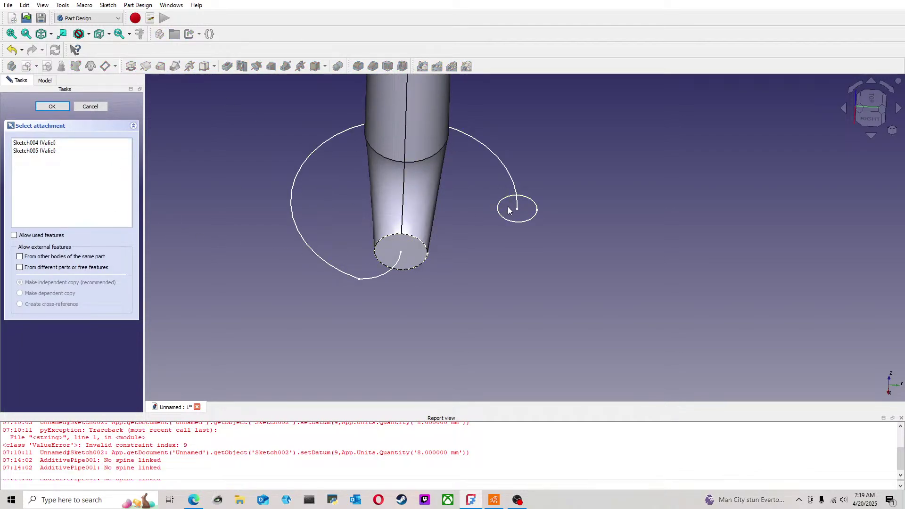
left_click(255, 199)
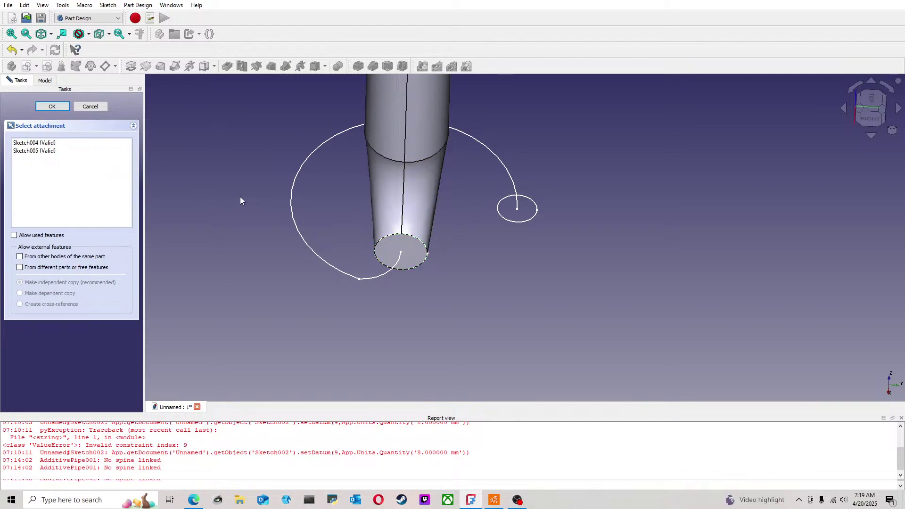
left_click(39, 151)
left_click(51, 107)
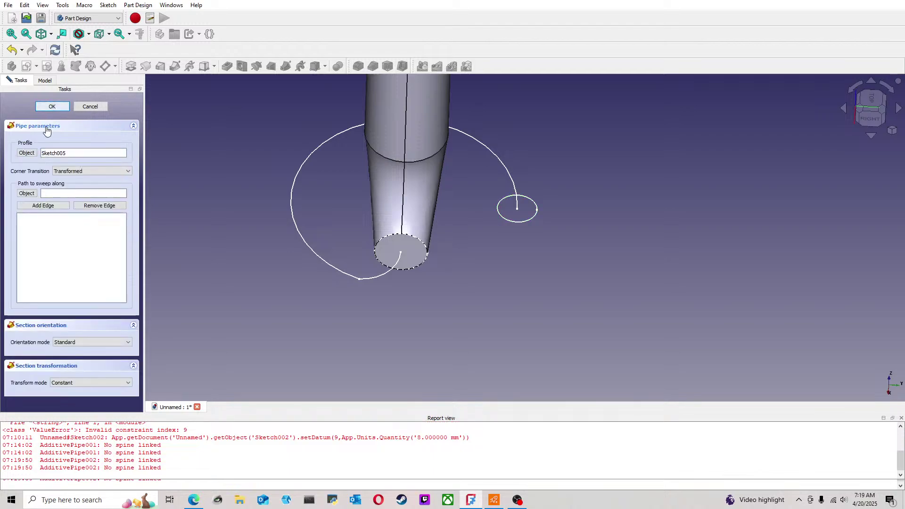
left_click(34, 194)
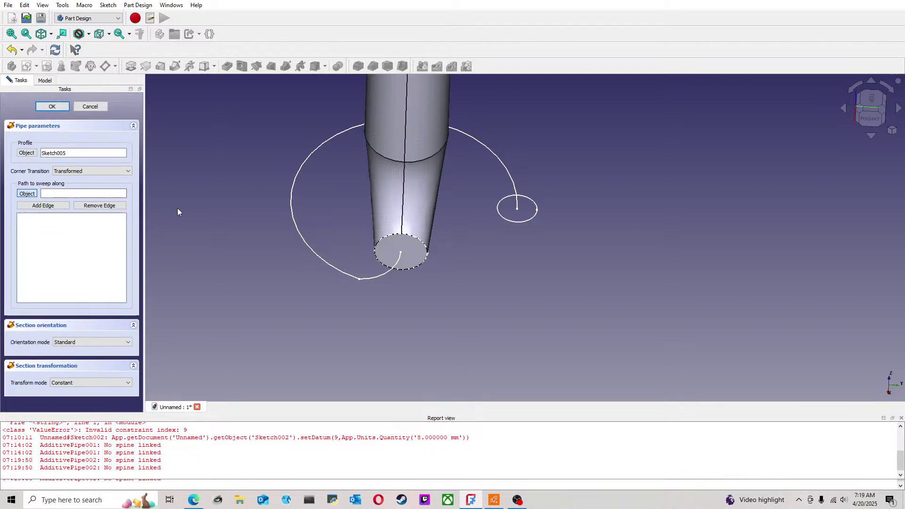
left_click(297, 221)
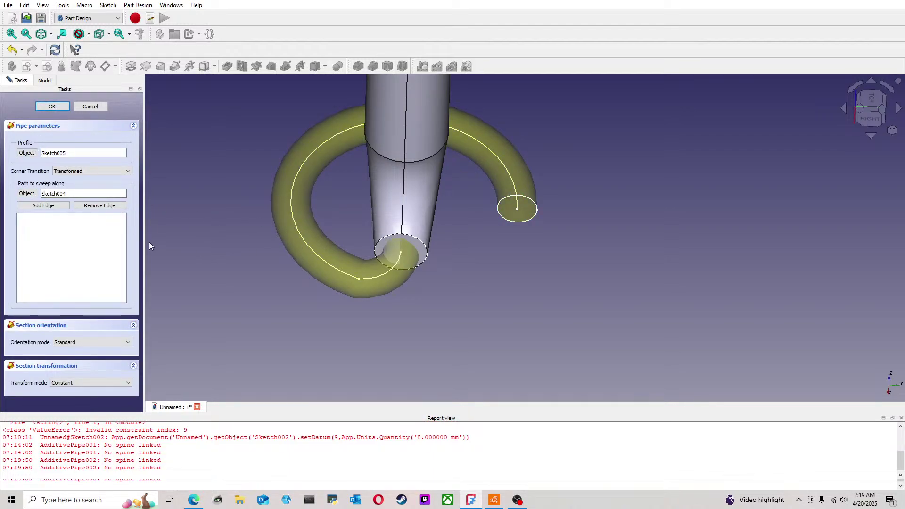
Step: Set the pipe's transform mode to Multisection, add Sketch003 as a section and accept the pipe
left_click(97, 395)
left_click(34, 349)
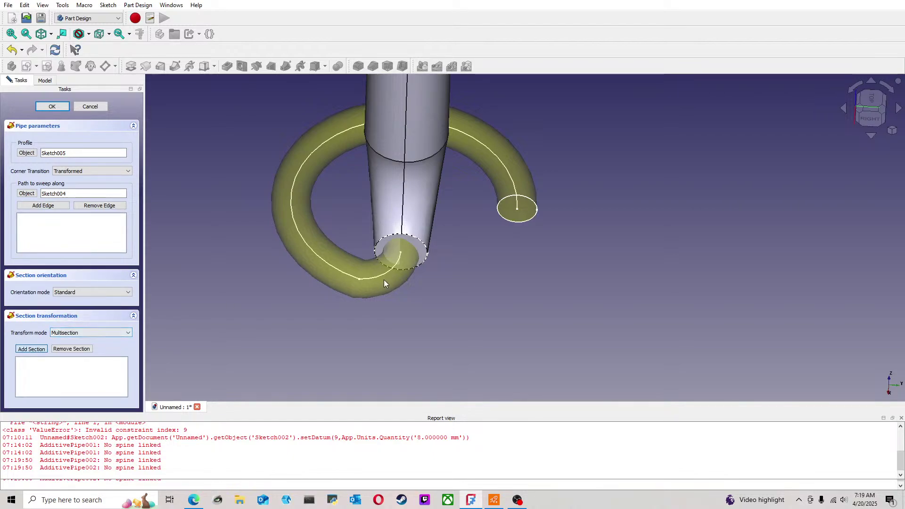
left_click(420, 240)
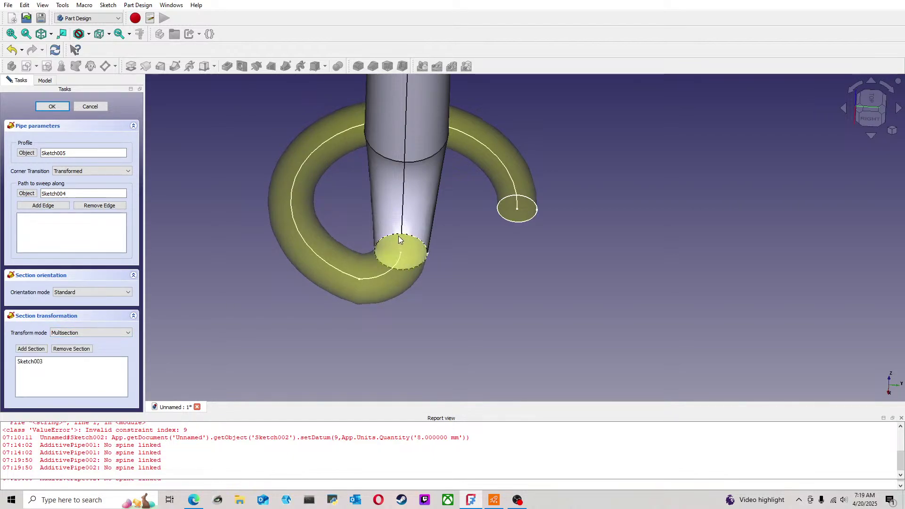
left_click(66, 109)
Step: Show the 3 mm circle profile, Sketch005, of the new curved pipe
middle_click_drag(491, 295, 446, 235)
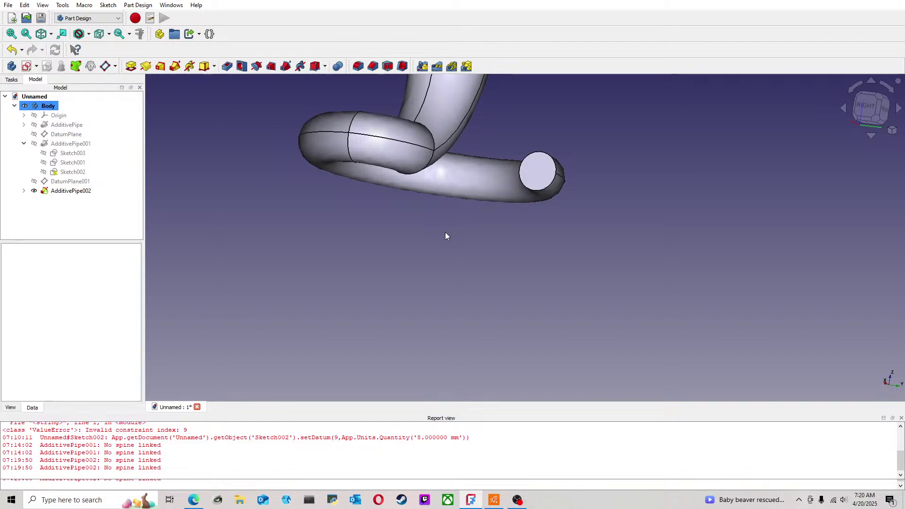
middle_click_drag(502, 142, 519, 154)
middle_click_drag(608, 189, 602, 332)
middle_click_drag(515, 288, 745, 200)
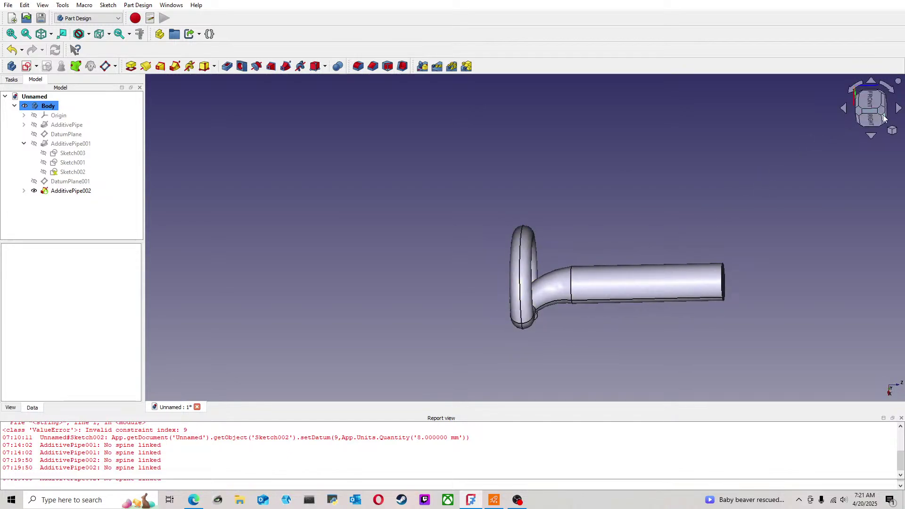
left_click(873, 105)
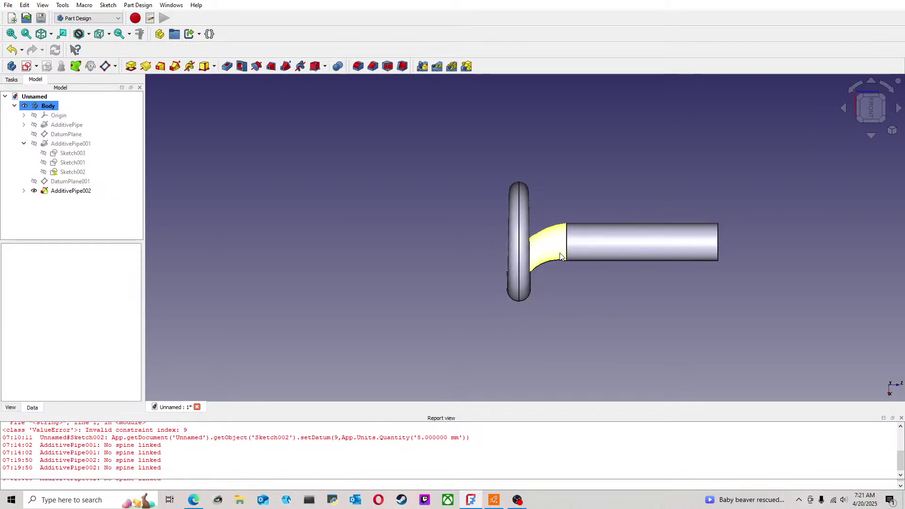
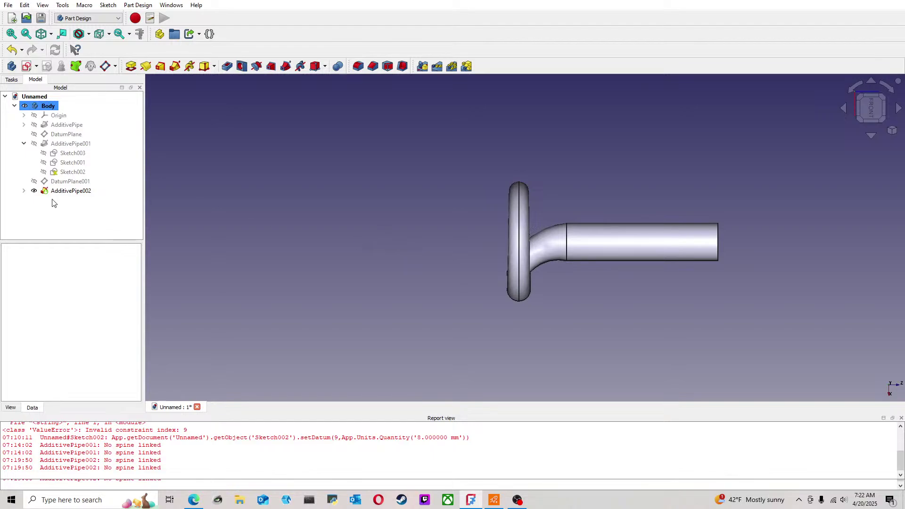
left_click(24, 191)
left_click(84, 202)
middle_click_drag(463, 272, 468, 202)
key("space")
middle_click_drag(570, 293, 545, 220)
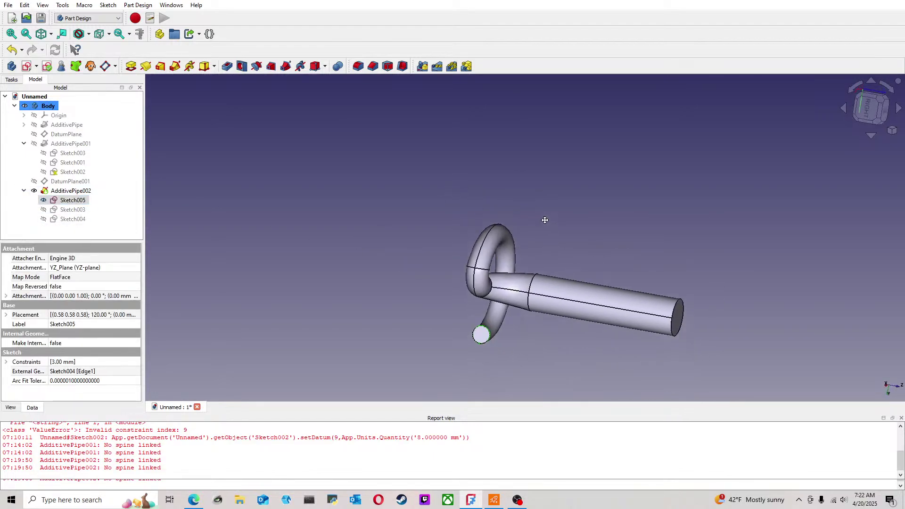
left_click(871, 108)
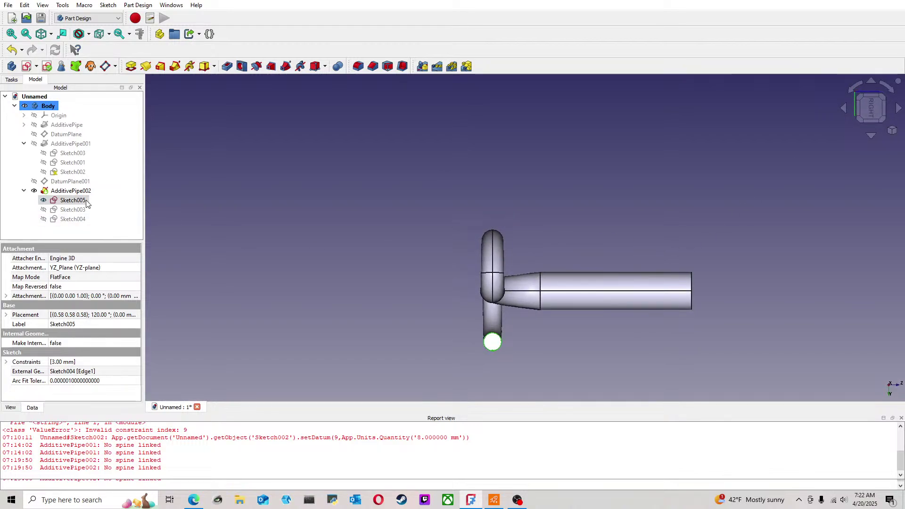
left_click(189, 67)
middle_click_drag(462, 274, 449, 224)
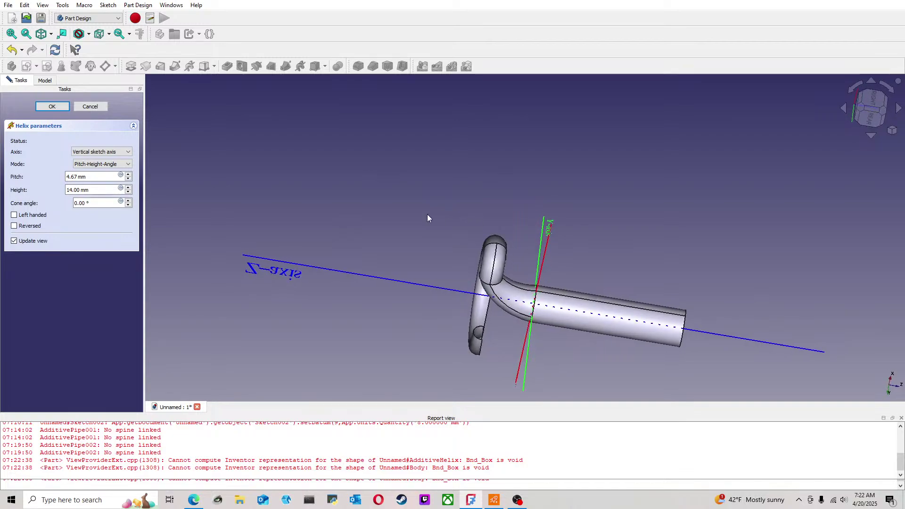
left_click(102, 108)
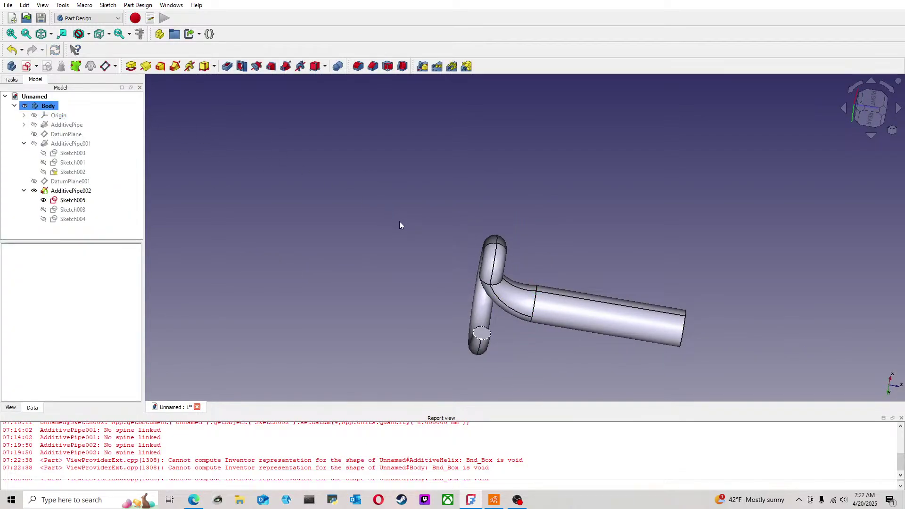
left_click(871, 101)
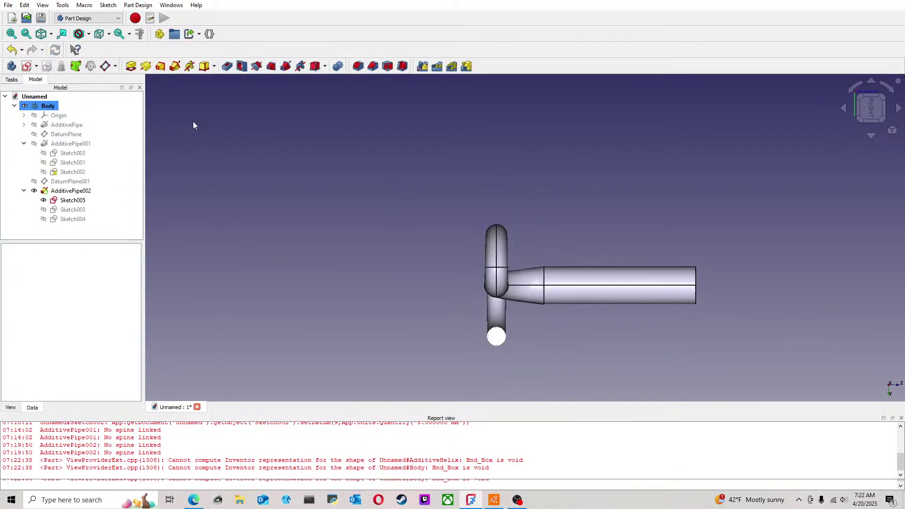
left_click(188, 66)
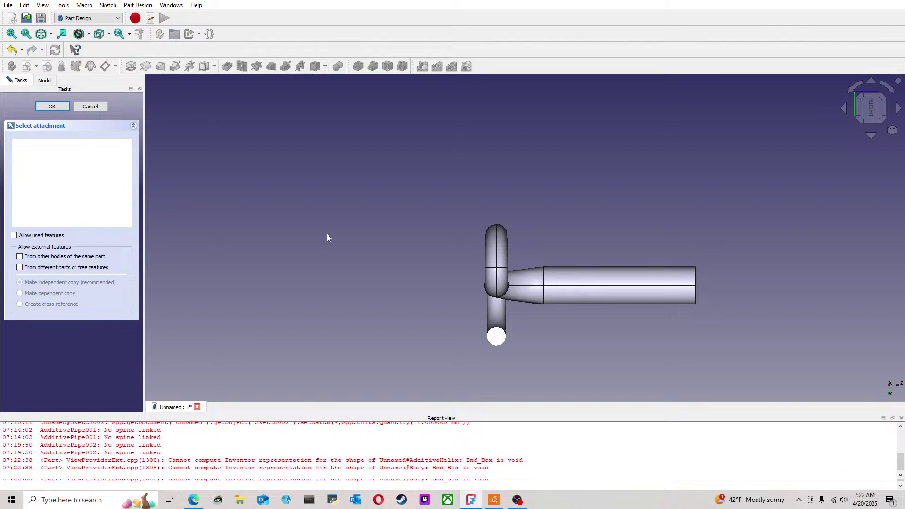
middle_click_drag(379, 240, 304, 242)
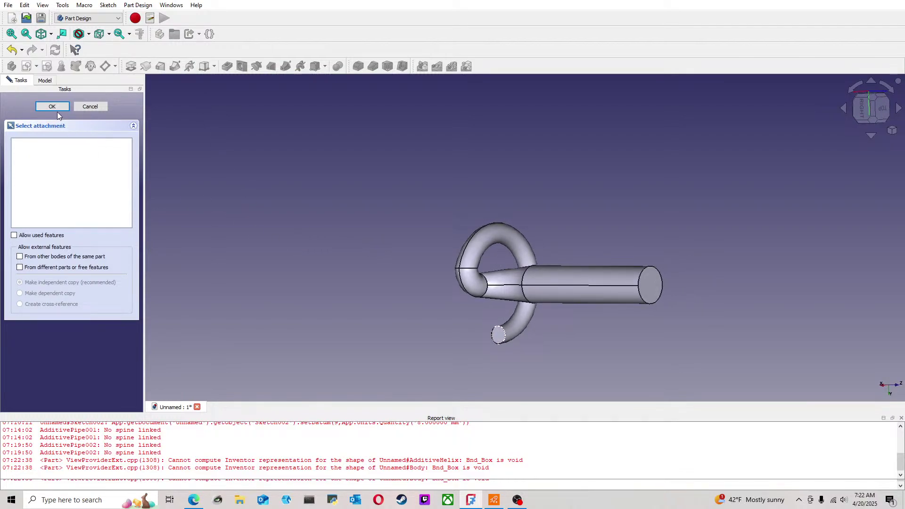
left_click(505, 335)
left_click(90, 107)
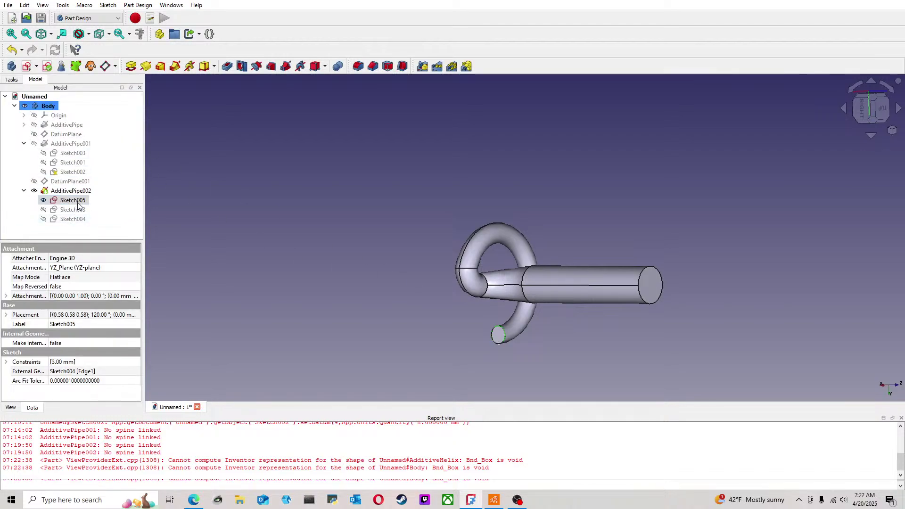
Step: Start an additive helix from the profile Sketch005 about the vertical sketch axis and reverse its direction
left_click(267, 206)
left_click(75, 201)
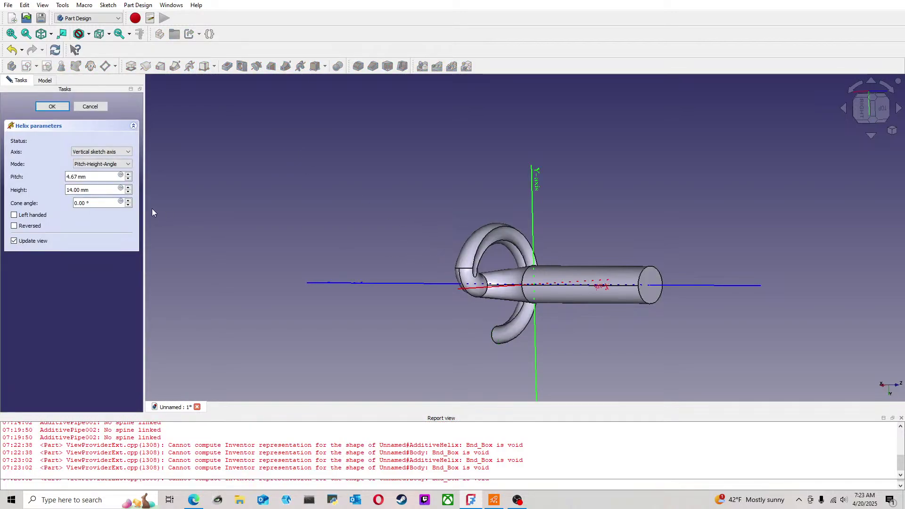
left_click(14, 225)
middle_click_drag(396, 259, 556, 257)
left_click(872, 108)
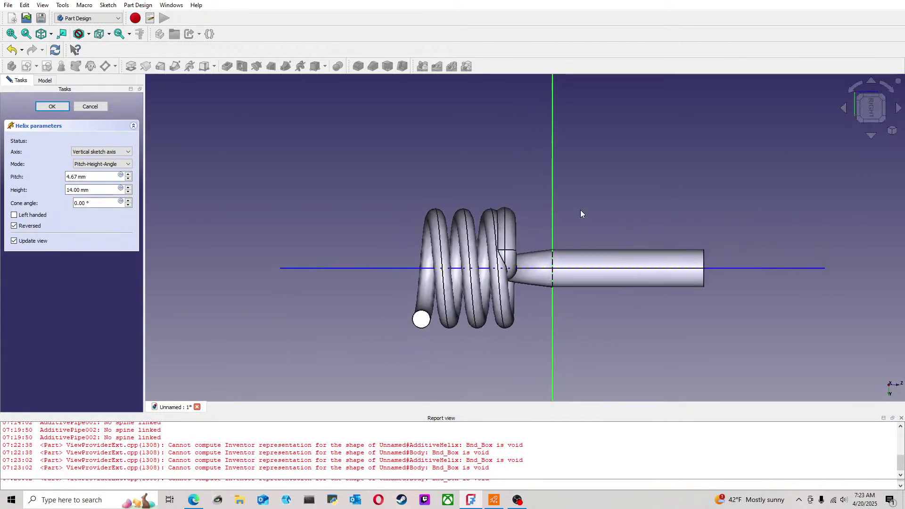
Step: Increase the helix pitch to 23.67 mm
left_click(129, 174)
left_click(129, 175)
left_click(128, 175)
left_click(129, 174)
left_click(129, 175)
left_click(128, 175)
left_click(129, 174)
left_click(129, 175)
left_click(129, 174)
left_click(128, 175)
left_click(128, 175)
left_click(129, 175)
left_click(129, 175)
left_click(128, 174)
left_click(129, 174)
left_click(128, 174)
left_click(129, 175)
left_click(129, 175)
left_click(128, 175)
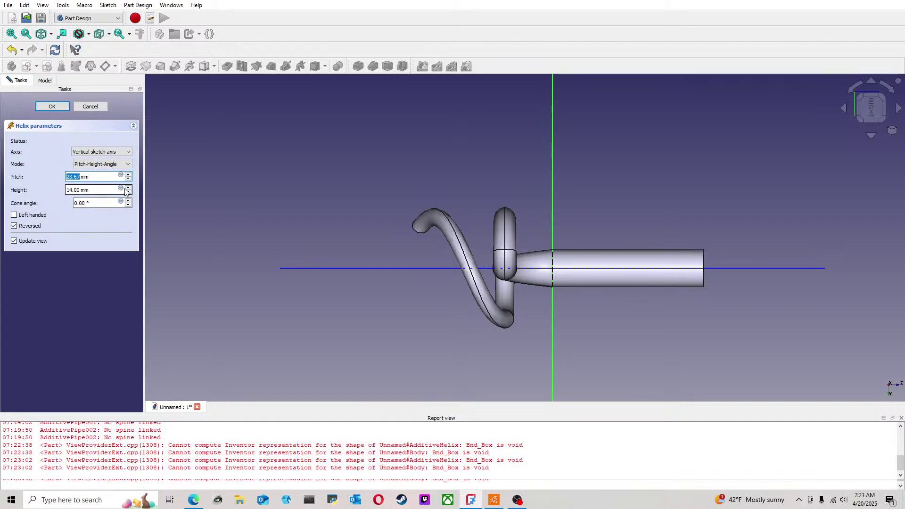
middle_click_drag(386, 303, 528, 361)
middle_click_drag(577, 328, 461, 269)
left_click(870, 107)
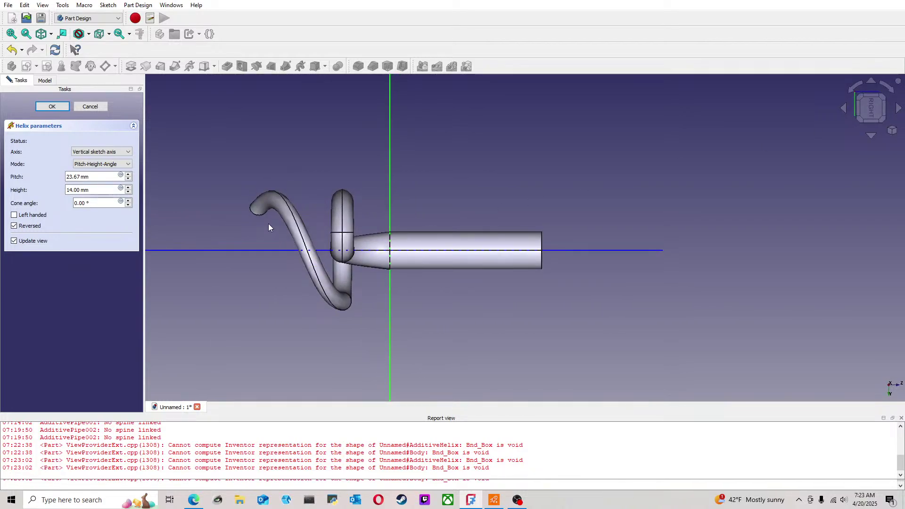
Step: Set the helix height to 33 mm and accept the helix
scroll(288, 164, "down", 2)
middle_click_drag(289, 165, 365, 188)
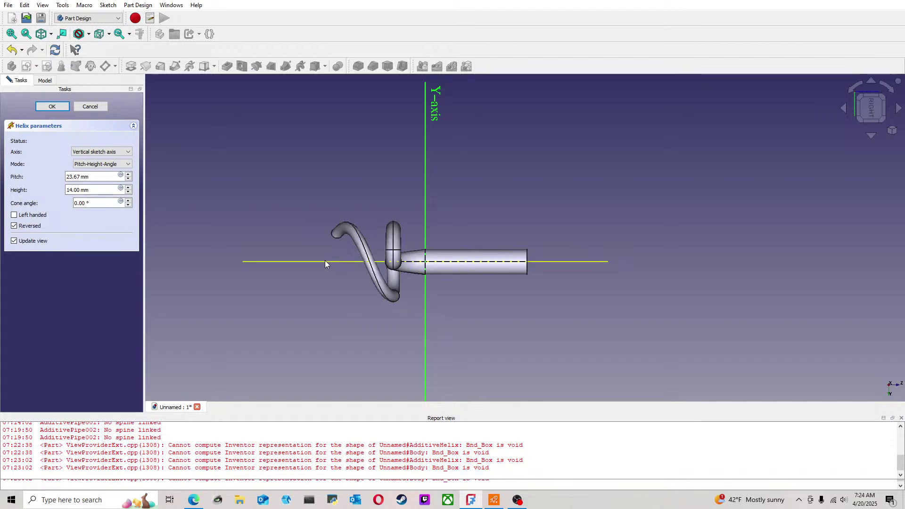
scroll(324, 260, "down", 2)
middle_click_drag(310, 261, 346, 267)
scroll(347, 266, "up", 2)
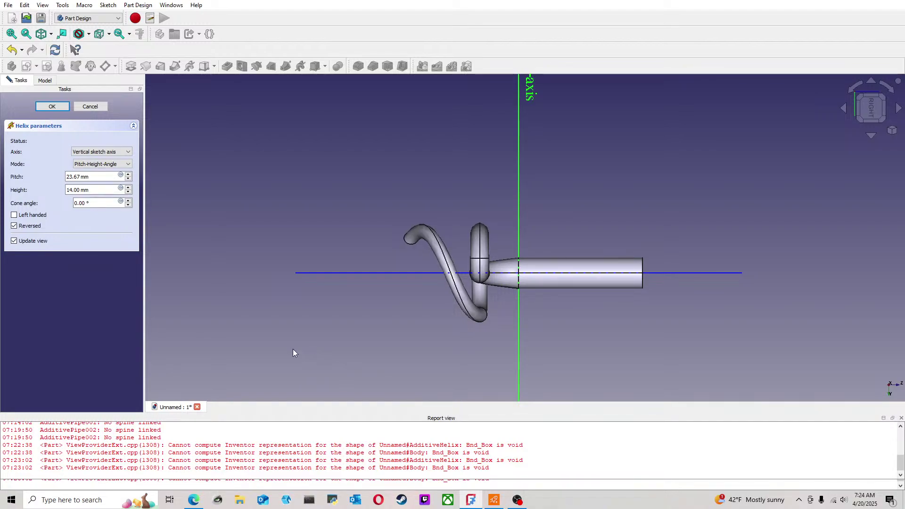
left_click_drag(92, 190, 51, 186)
type("33")
key("Return")
Step: Examine the finished helix and its junction with the curved pipe from several angles
scroll(390, 298, "up", 1)
middle_click_drag(432, 327, 390, 274)
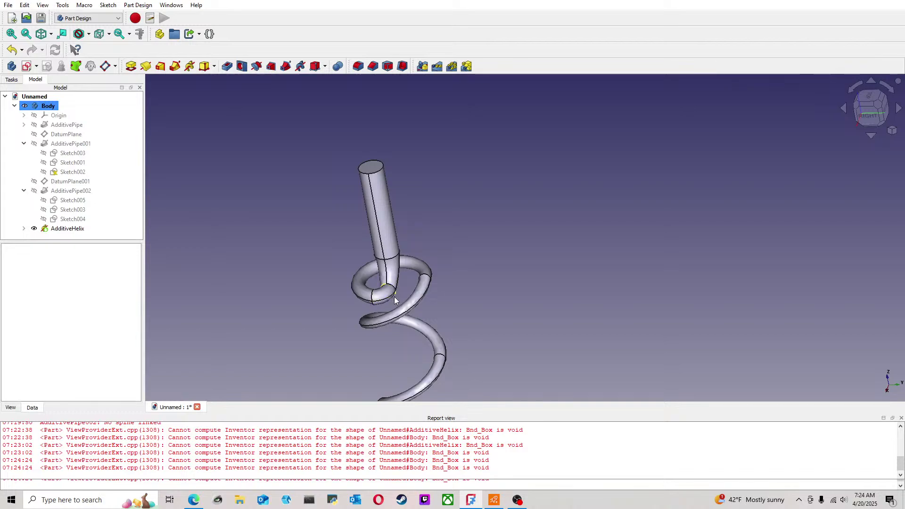
middle_click_drag(409, 311, 405, 312)
scroll(404, 313, "down", 2)
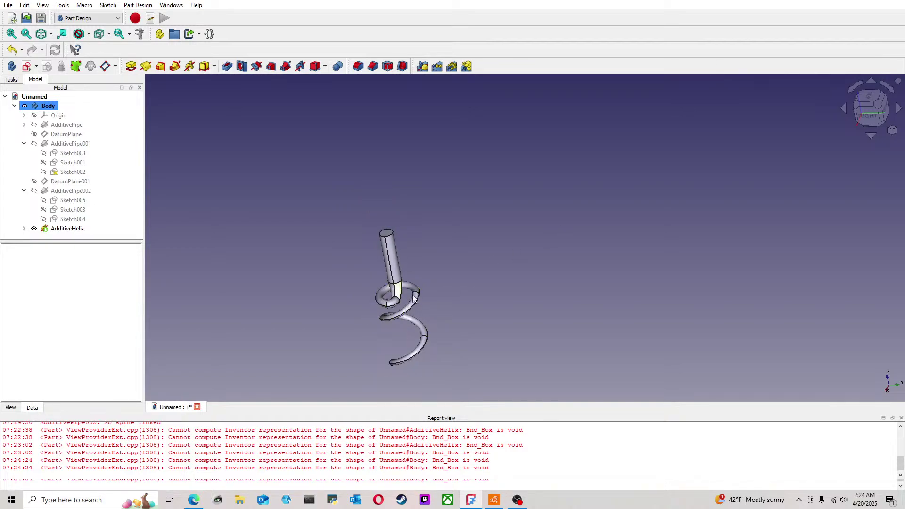
left_click(866, 117)
scroll(448, 250, "up", 3)
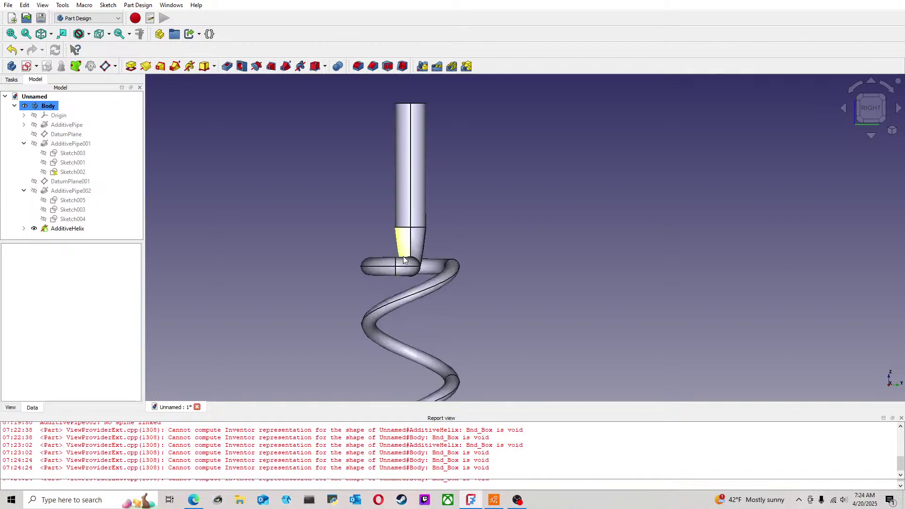
middle_click_drag(448, 250, 547, 276)
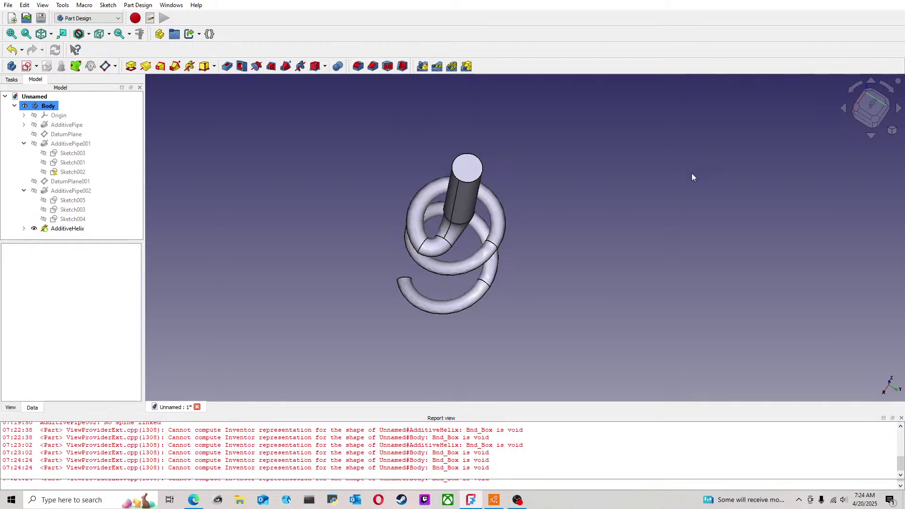
left_click(857, 121)
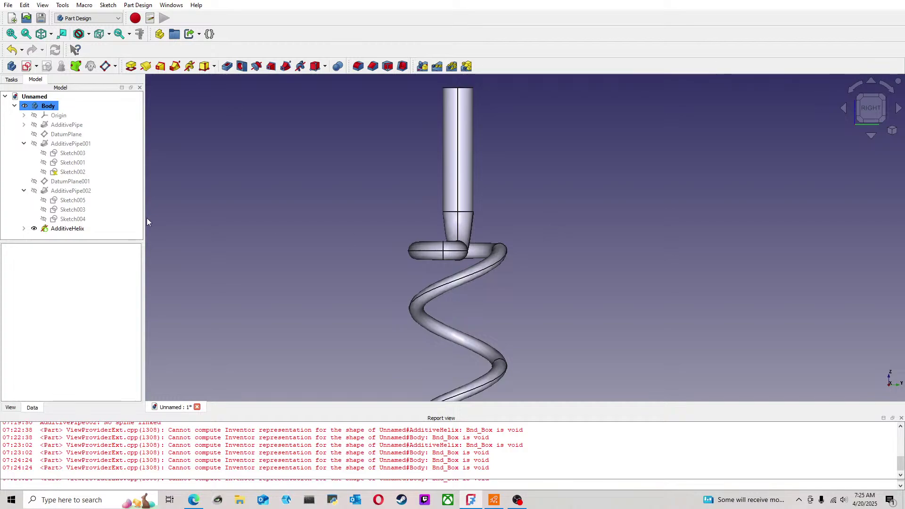
Step: Delete the AdditiveHelix feature from the body
left_click(78, 231)
key("Delete")
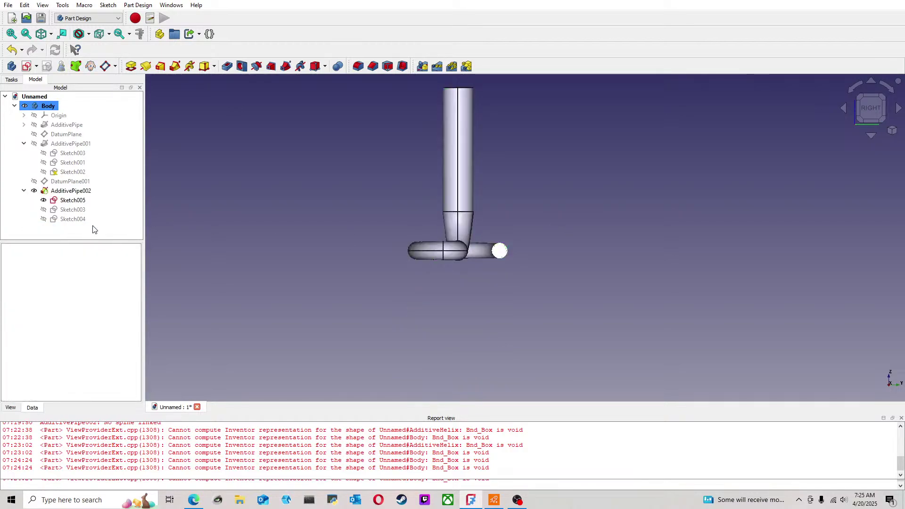
Step: Open Sketch004, the path sketch of the curved pipe, and delete its large arc
double_click(71, 201)
left_click_drag(415, 245, 527, 268)
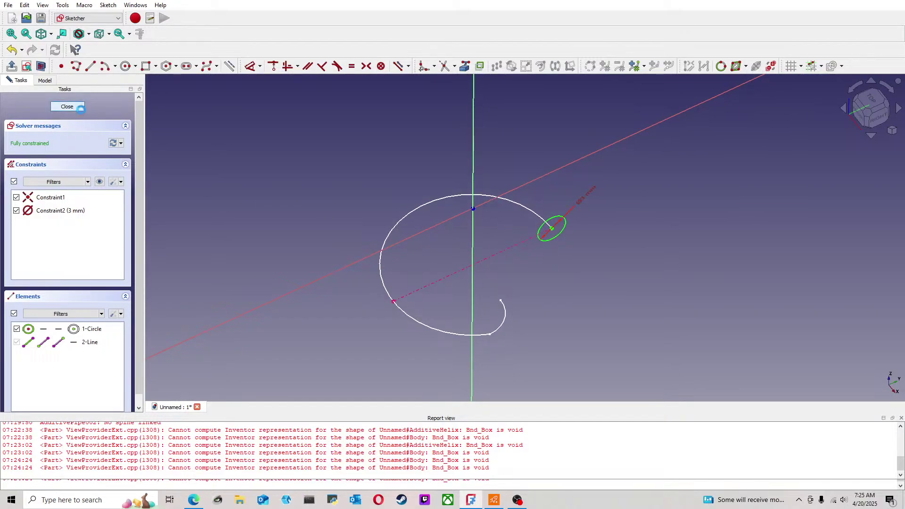
left_click(67, 106)
double_click(71, 210)
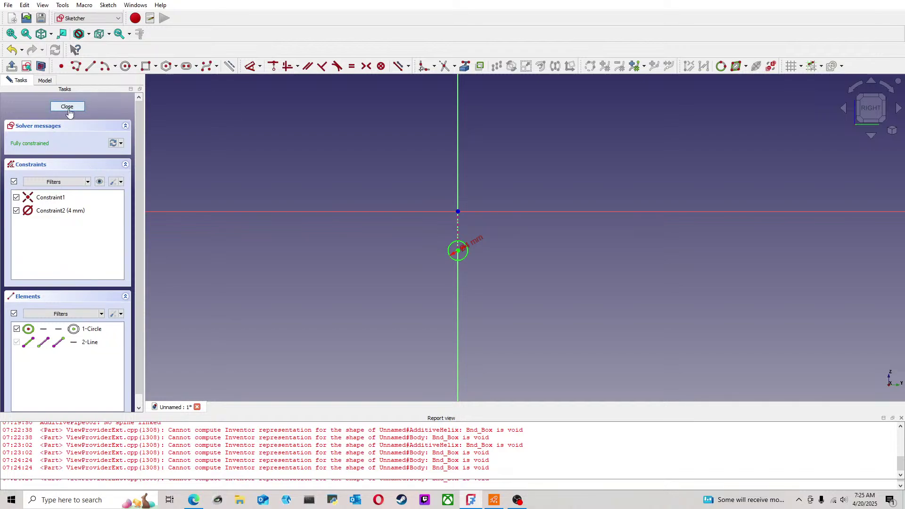
left_click(67, 106)
double_click(71, 217)
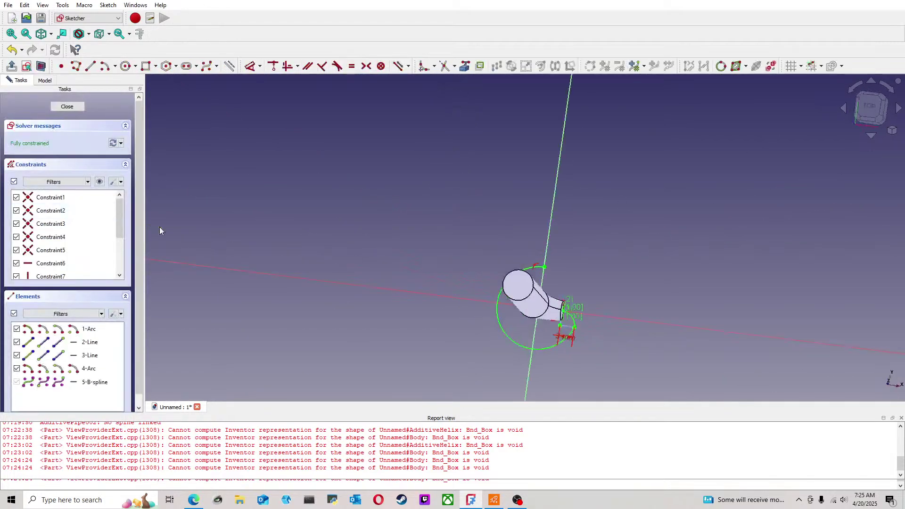
scroll(441, 191, "up", 3)
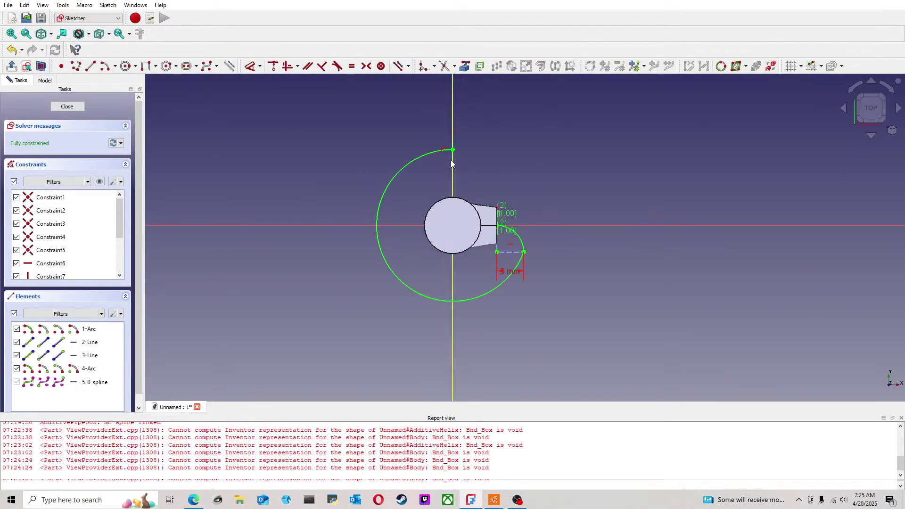
left_click(415, 161)
key("Delete")
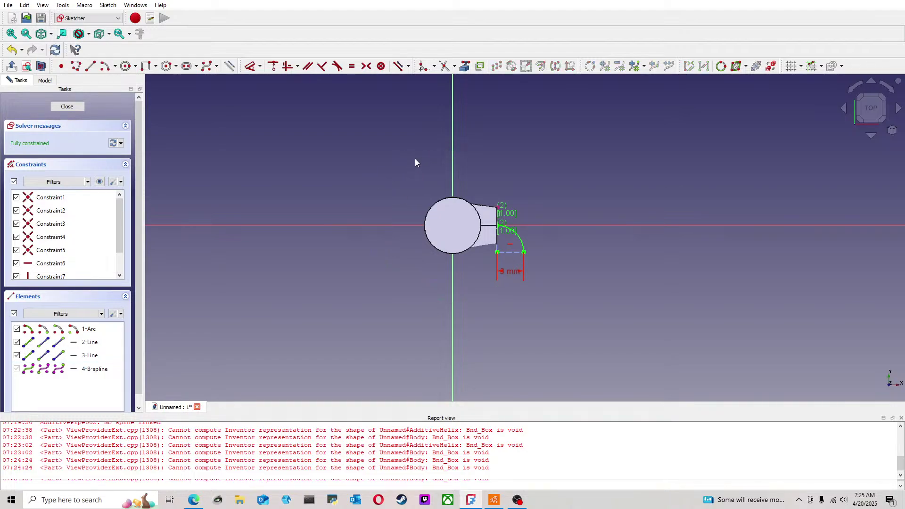
Step: Draw a shorter centre-point arc in Sketch004 from the end of the small arc to the vertical axis
left_click(105, 66)
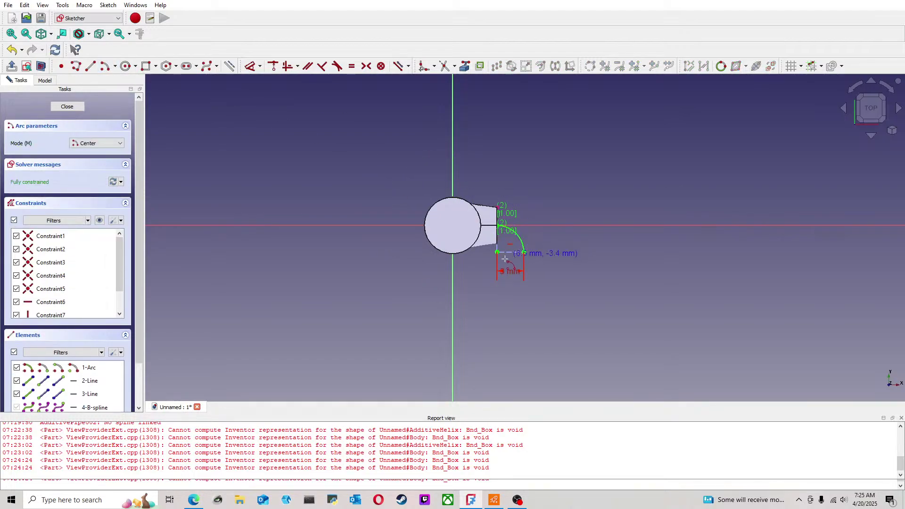
left_click(395, 198)
left_click(503, 267)
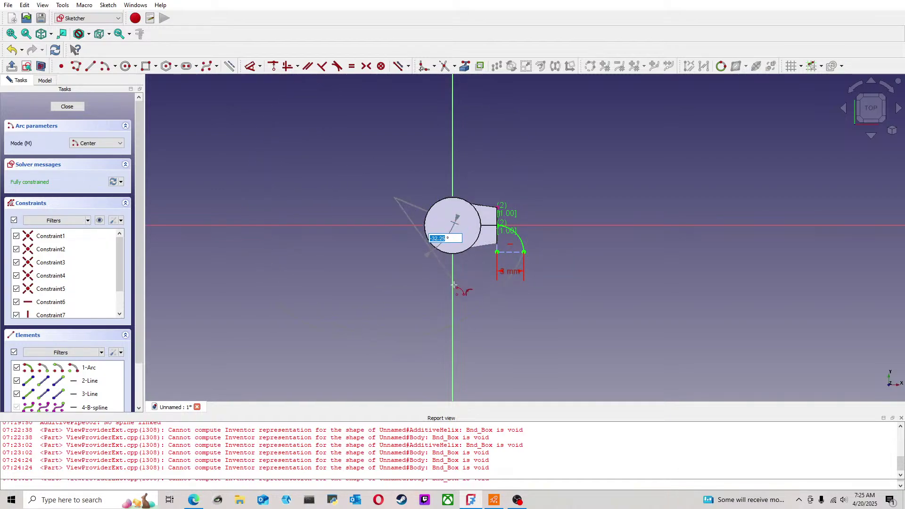
left_click(451, 315)
right_click(552, 314)
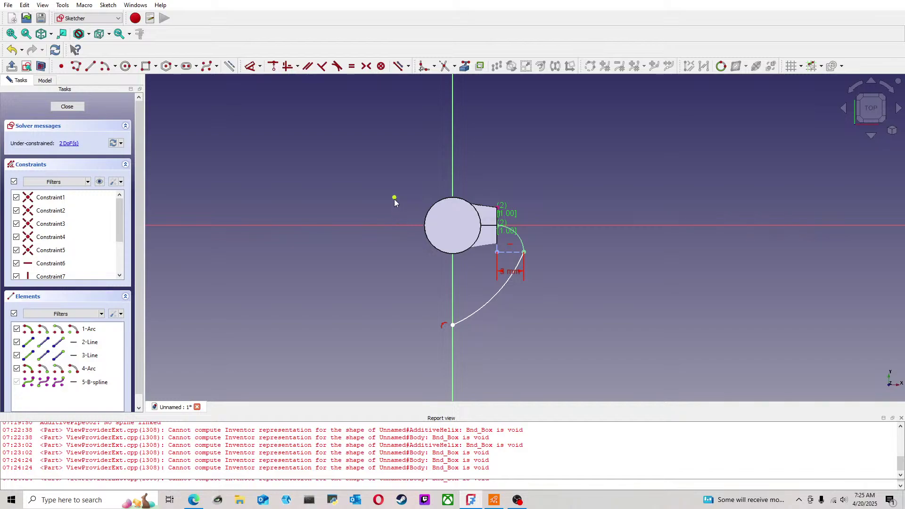
Step: Constrain the new arc's centre to the sketch origin and finish editing Sketch004
left_click(394, 197)
left_click(404, 225)
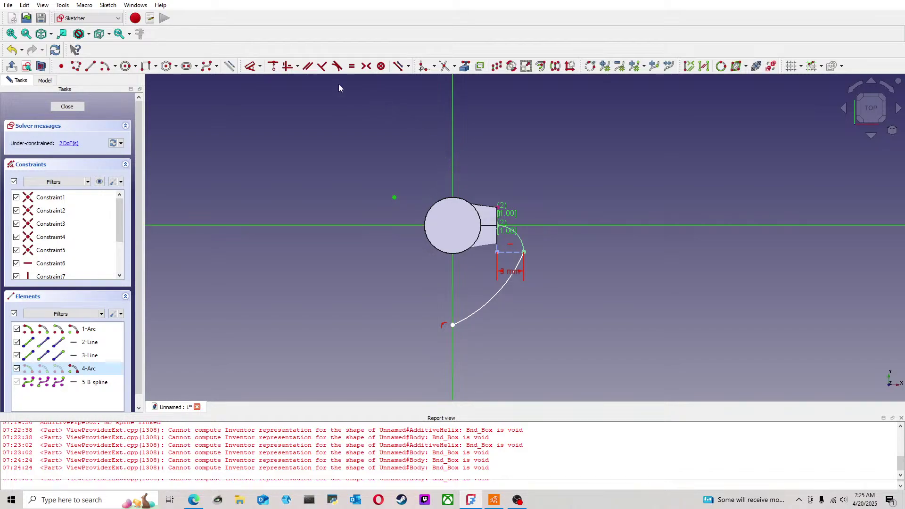
left_click(274, 67)
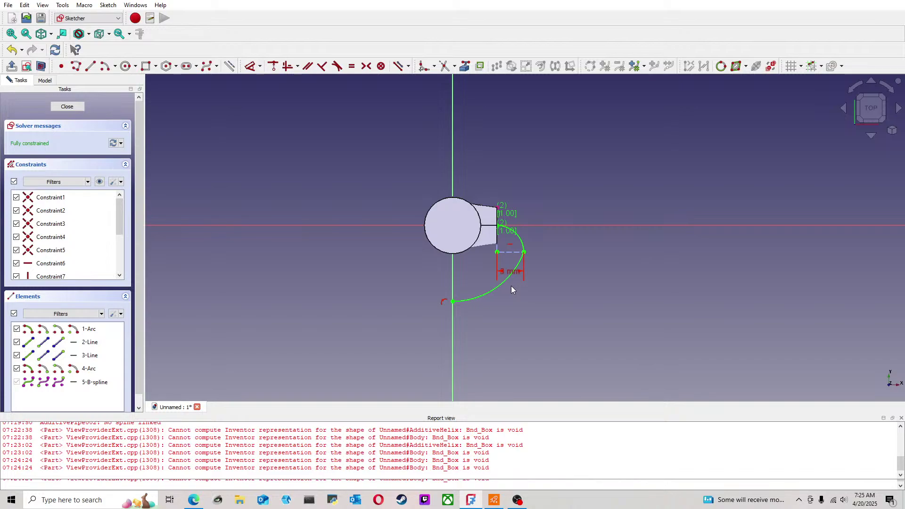
left_click(75, 110)
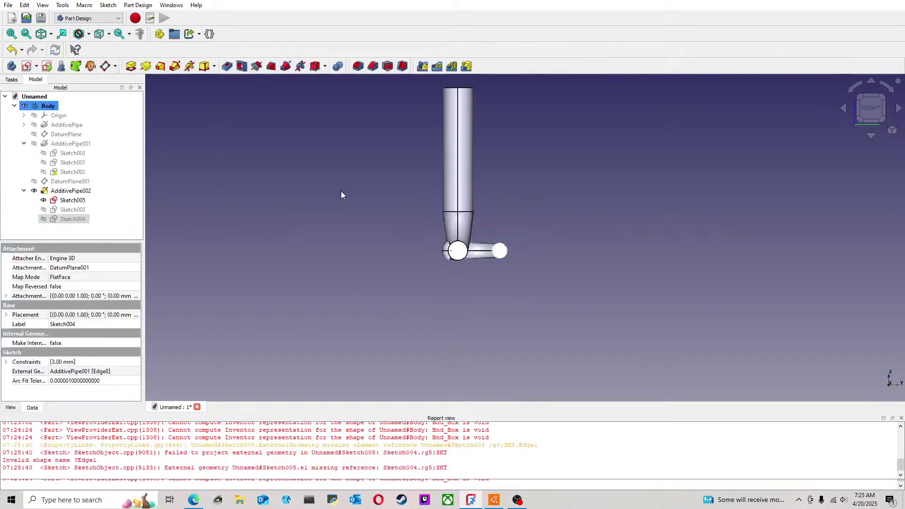
Step: Empty Sketch005 by deleting its external reference line and its 3 mm circle, and close the sketch
mouse_move(520, 225)
middle_mouse_down()
mouse_move(512, 283)
mouse_move(501, 279)
middle_mouse_up()
double_click(91, 202)
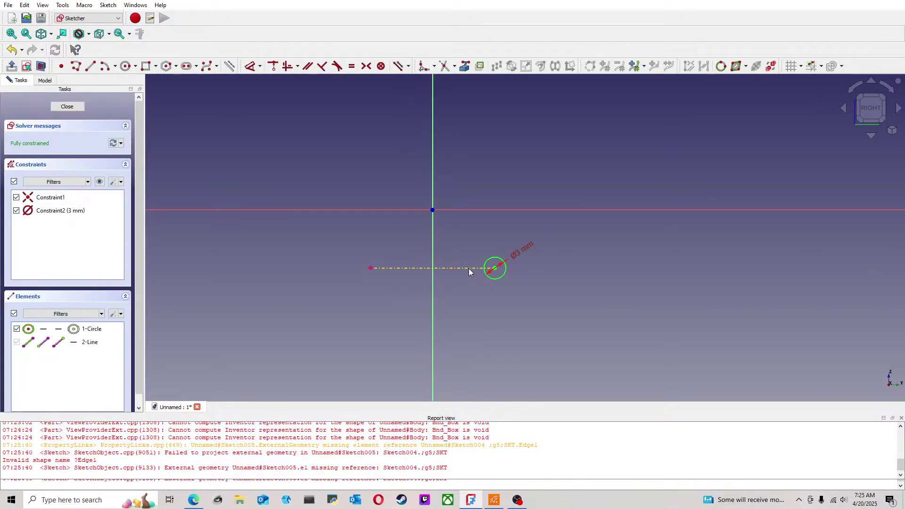
left_click(469, 268)
key("Delete")
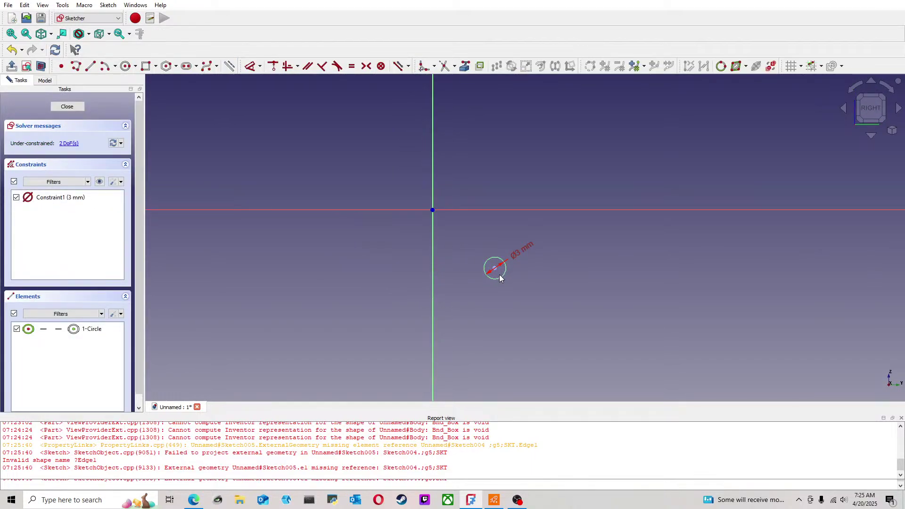
middle_click_drag(303, 191, 320, 216)
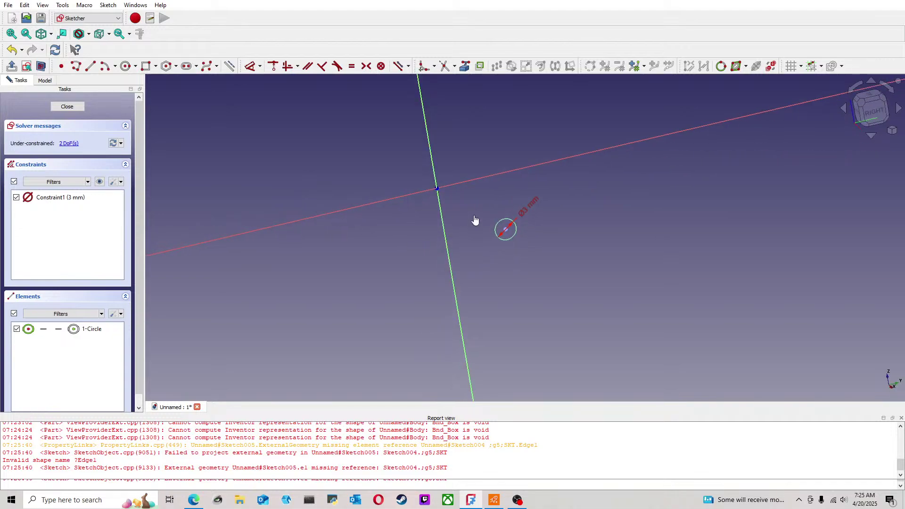
left_click_drag(474, 215, 547, 255)
key("Delete")
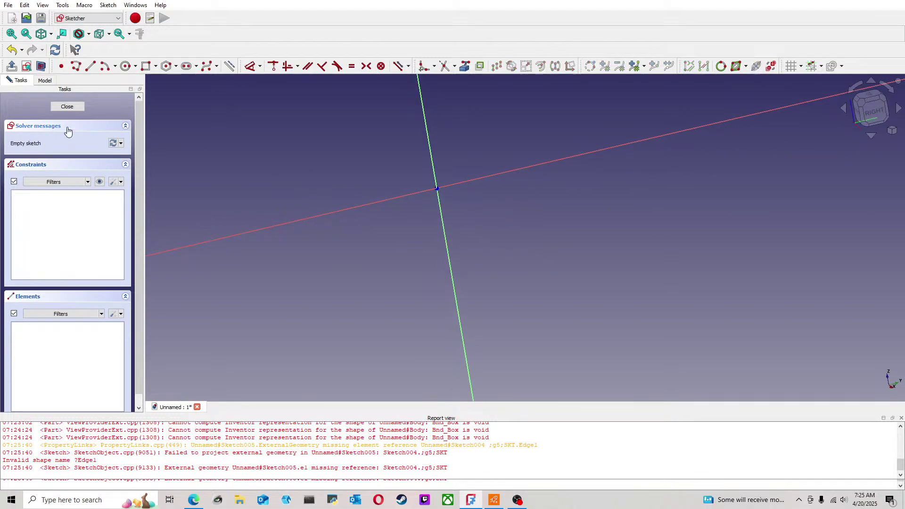
left_click(66, 107)
Step: Show Sketch004 and project its shortened path arc into Sketch005 as external geometry
scroll(326, 232, "up", 2)
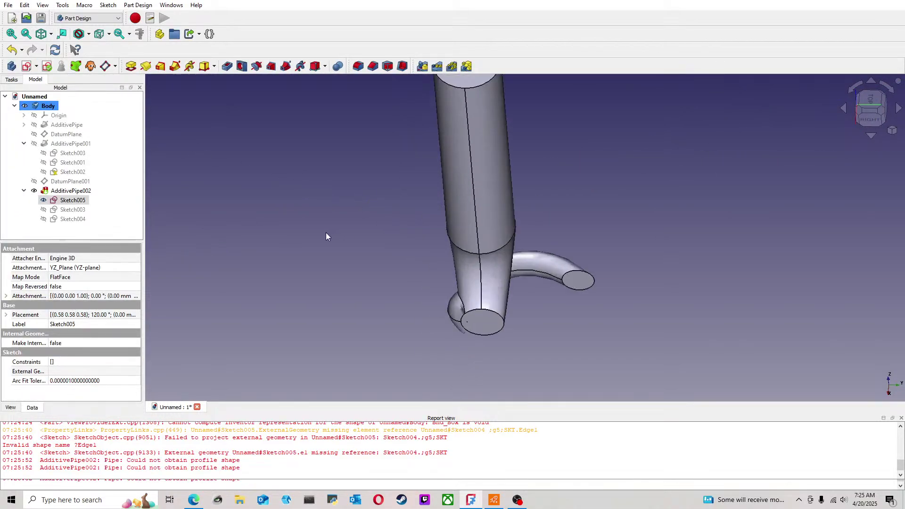
middle_click_drag(441, 256, 481, 280)
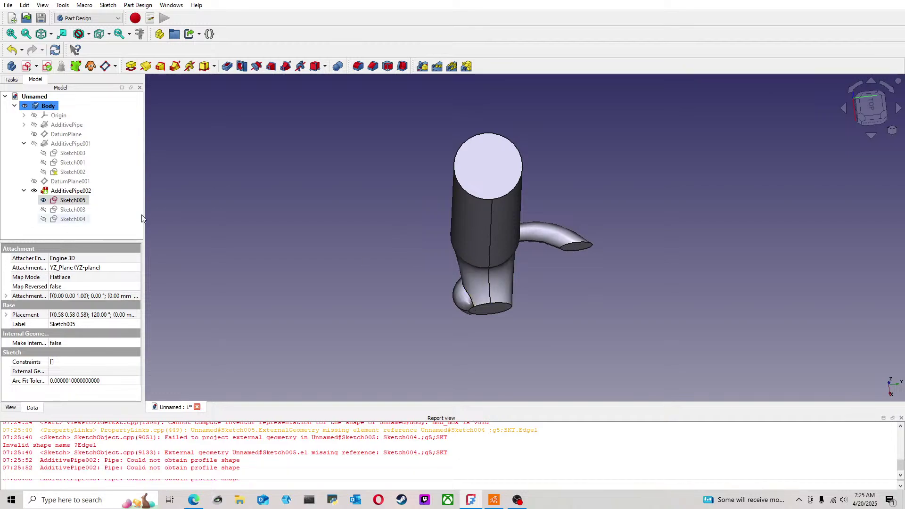
left_click(73, 219)
key("space")
left_click(70, 202)
double_click(69, 203)
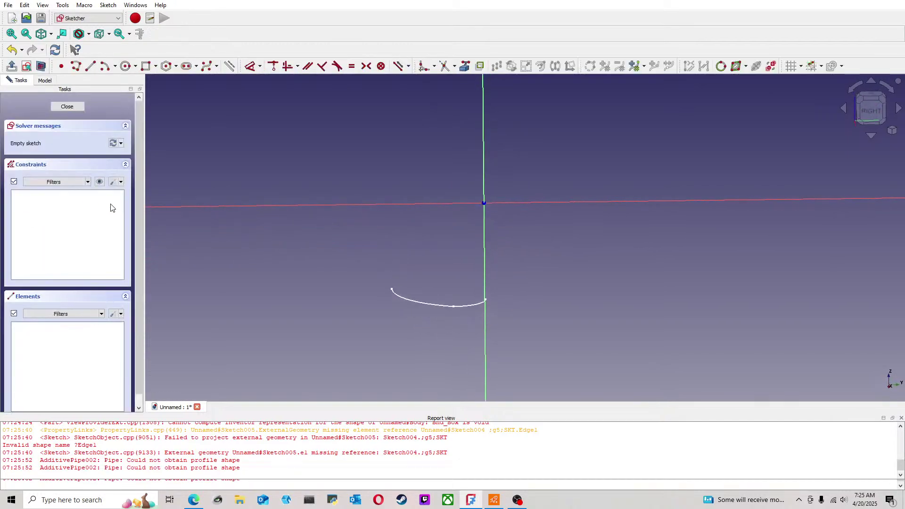
middle_click_drag(450, 224, 453, 264)
left_click(465, 65)
left_click(427, 316)
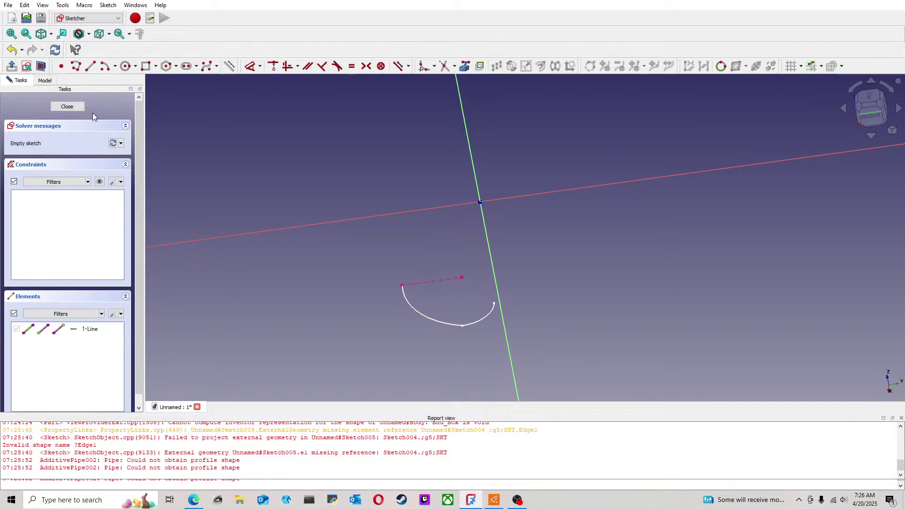
Step: Draw a circle in Sketch005 centred on the projected line's endpoint at the free end of the path
left_click(125, 66)
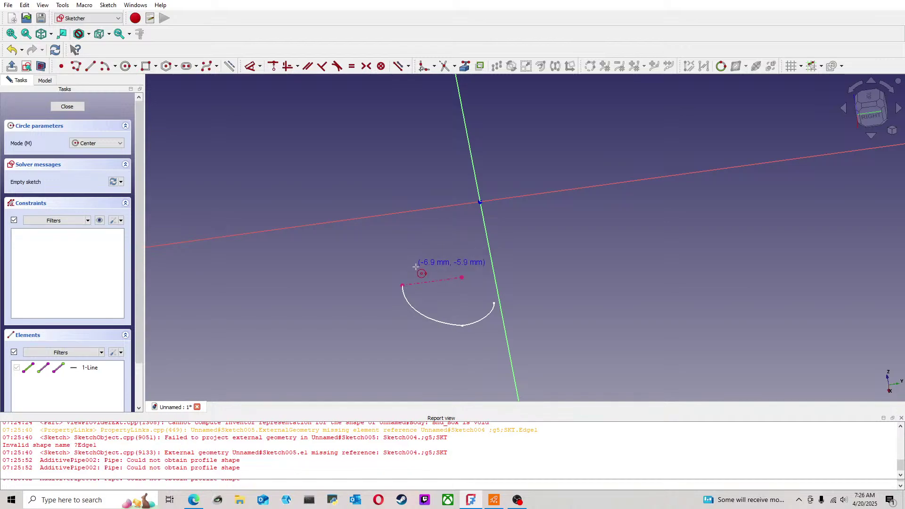
left_click(402, 284)
left_click(407, 270)
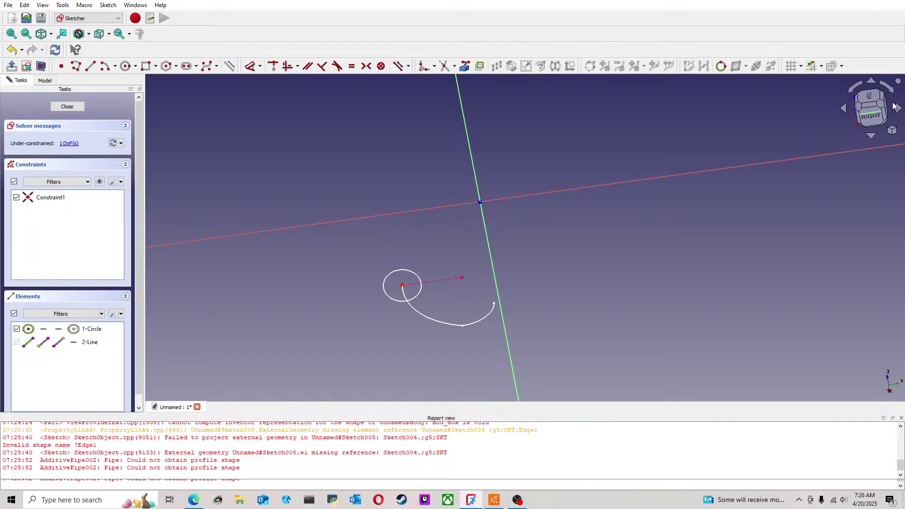
Step: Set the circle's diameter to 3 mm and finish editing Sketch005
left_click(877, 122)
left_click(248, 67)
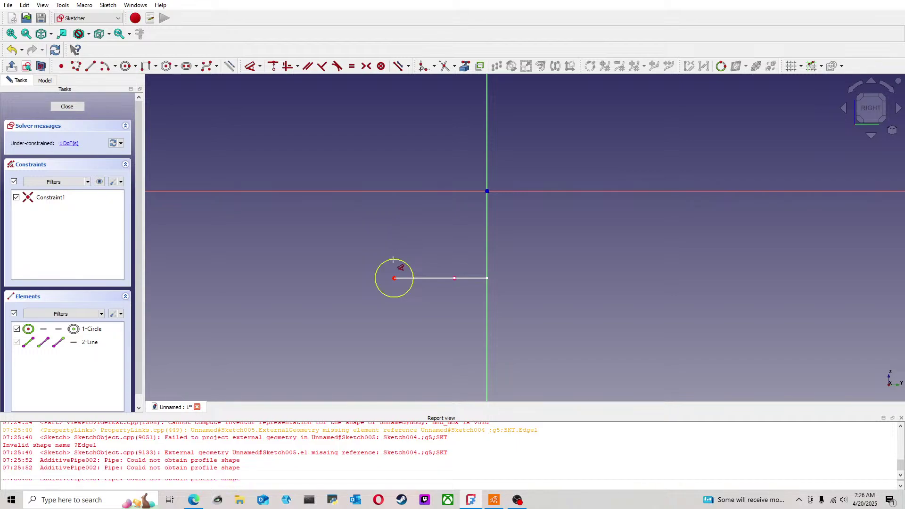
left_click(394, 260)
type("3")
left_click(418, 298)
right_click(480, 241)
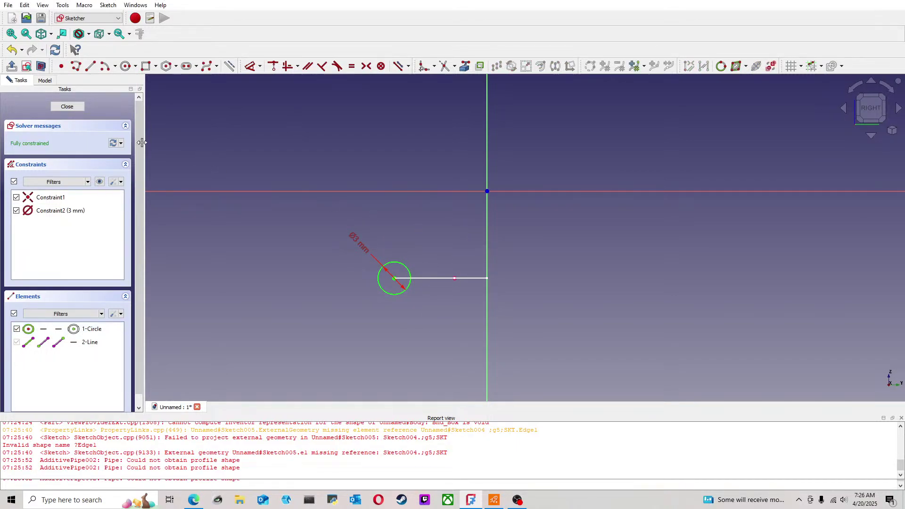
left_click(67, 107)
Step: Start an additive helix from Sketch005 about the vertical sketch axis and reverse it so it coils away from the straight pipe
middle_click_drag(515, 241, 585, 262)
left_click(595, 247)
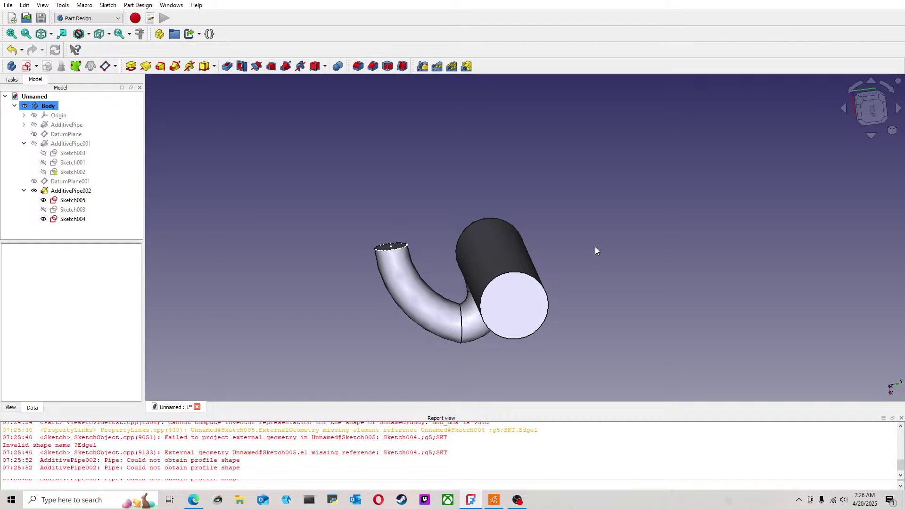
key("3")
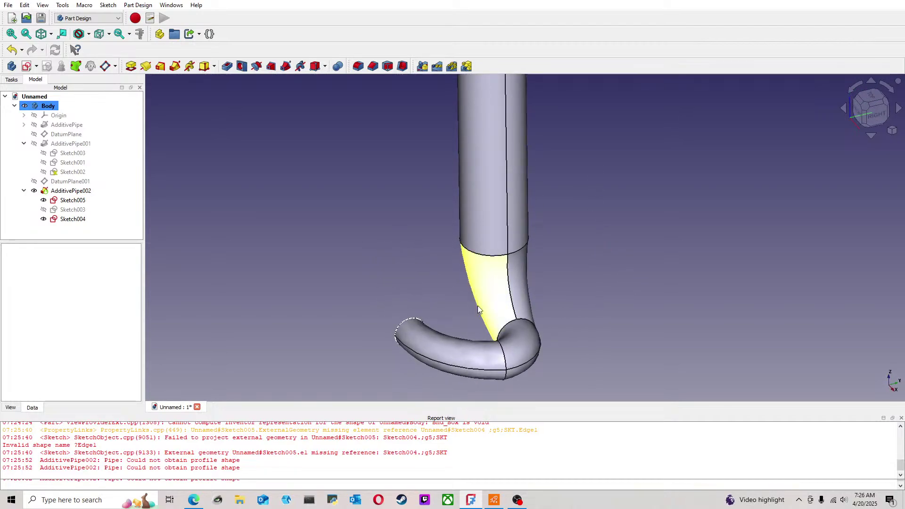
left_click(75, 200)
left_click(190, 66)
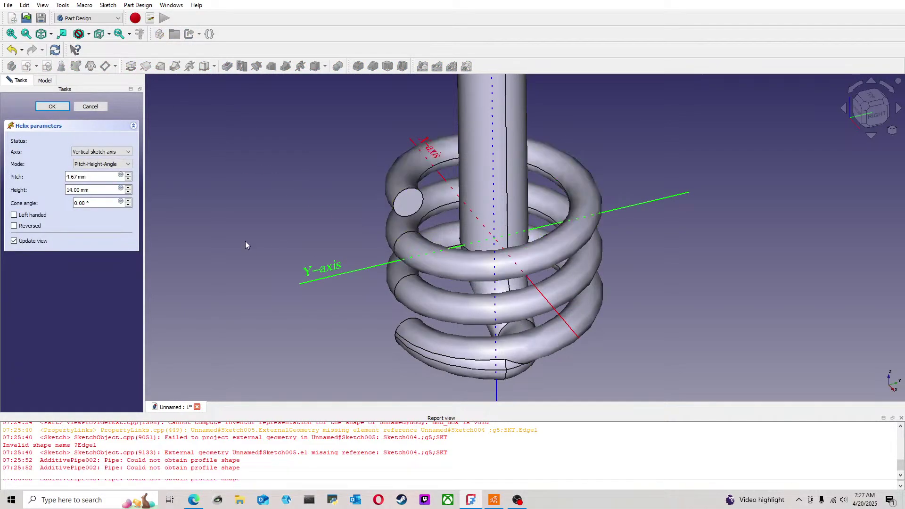
left_click(19, 227)
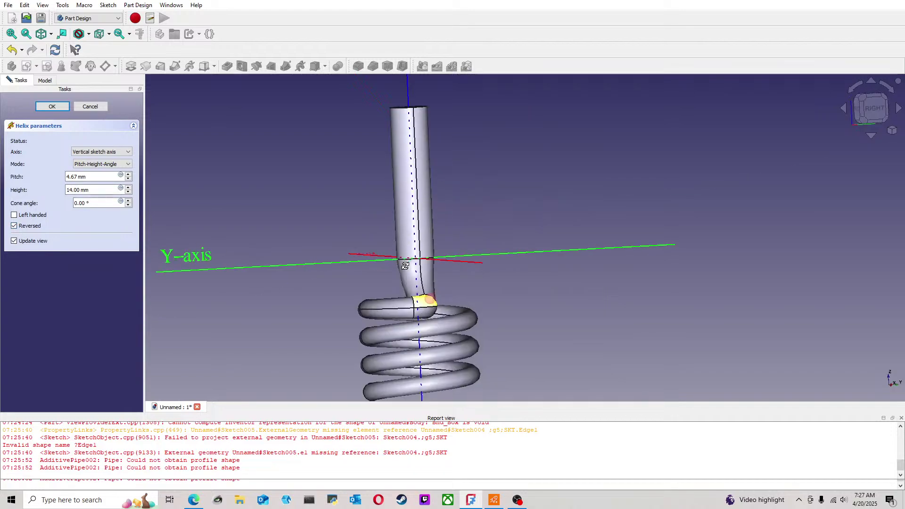
Step: Set the reversed helix's pitch to 7.5 mm and accept the feature
left_click(128, 174)
left_click(128, 174)
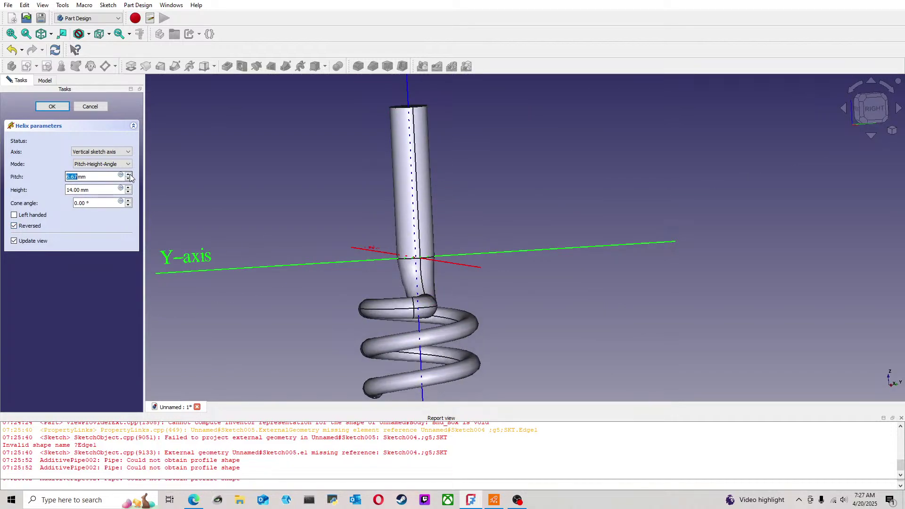
left_click(128, 174)
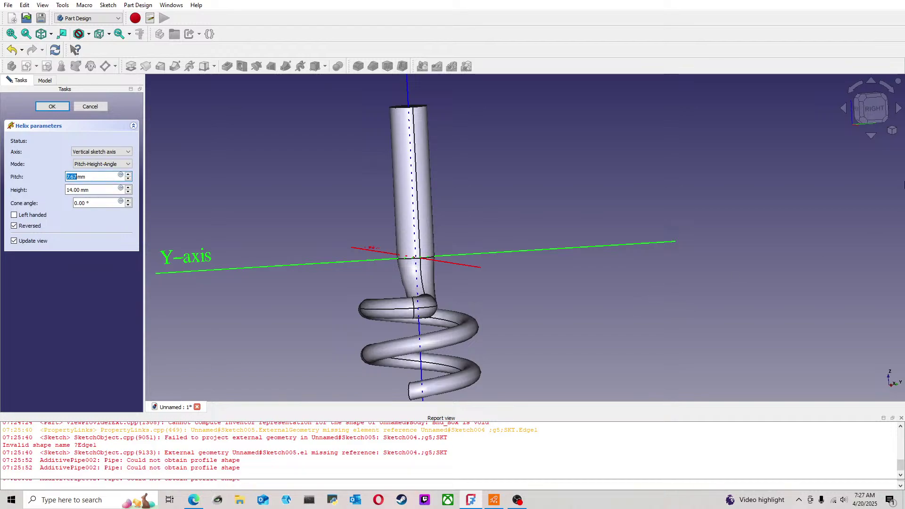
left_click(873, 104)
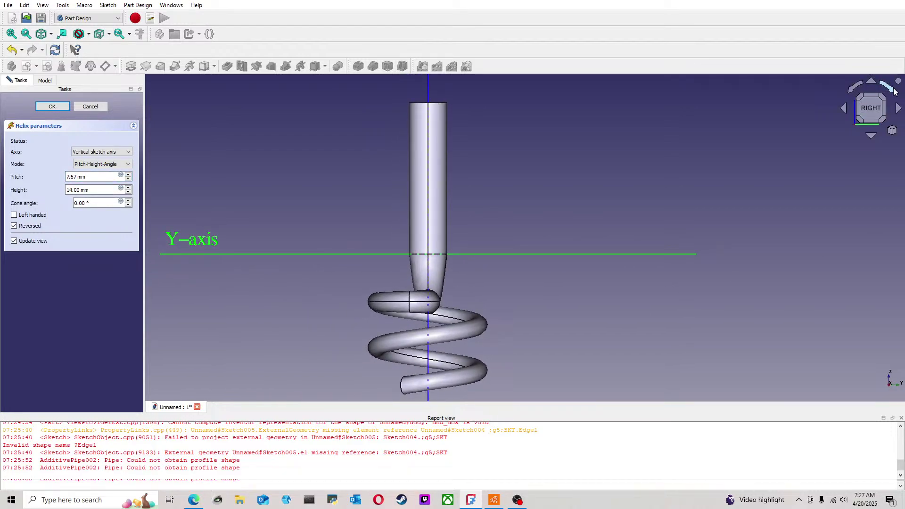
left_click(887, 87)
key("v")
key("f")
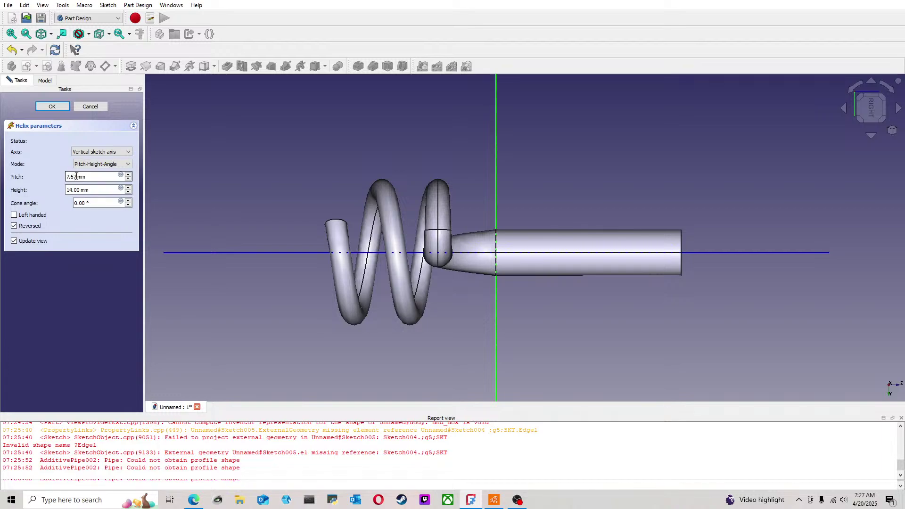
left_click_drag(79, 179, 81, 180)
key("BackSpace")
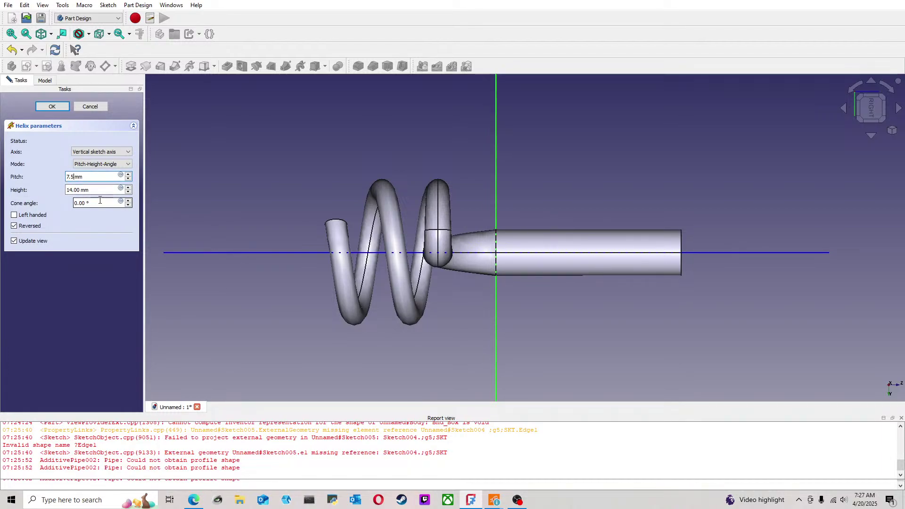
key("Return")
Step: Reopen the additive helix and set its height to 33 mm
double_click(71, 229)
left_click_drag(99, 189, 27, 189)
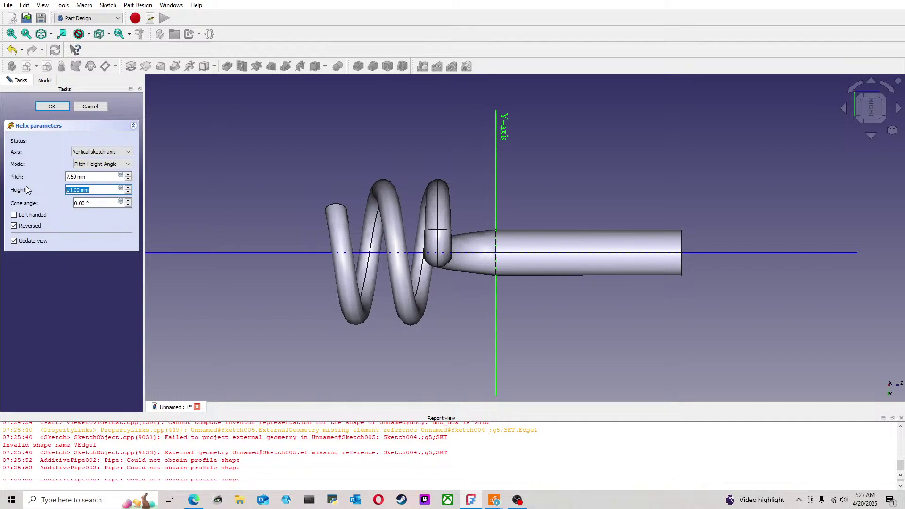
type("33")
key("Return")
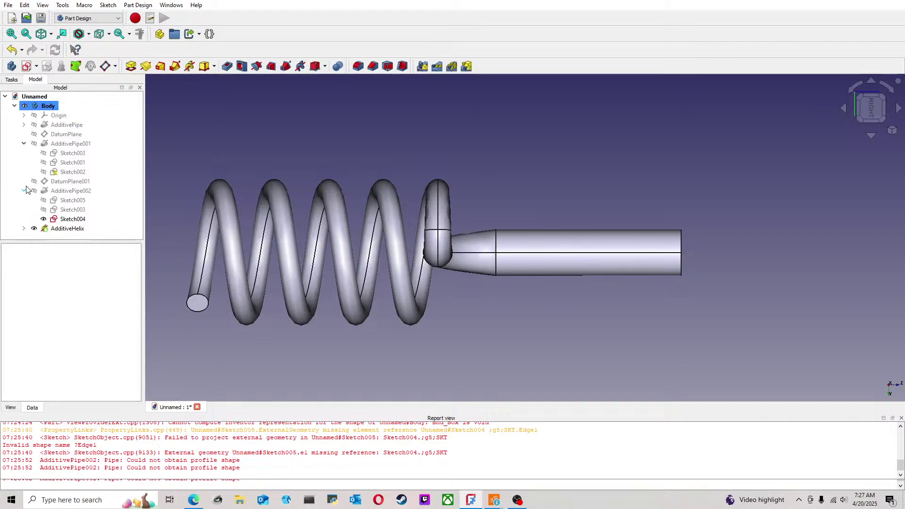
Step: Fillet the circular edge at the straight pipe's free end with a 2 mm radius
scroll(320, 278, "down", 3)
middle_click_drag(467, 278, 551, 270)
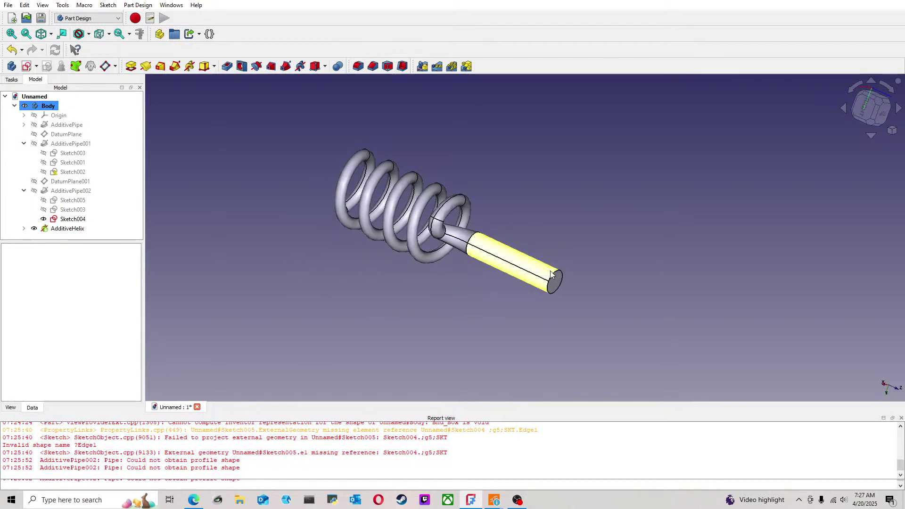
left_click(555, 281)
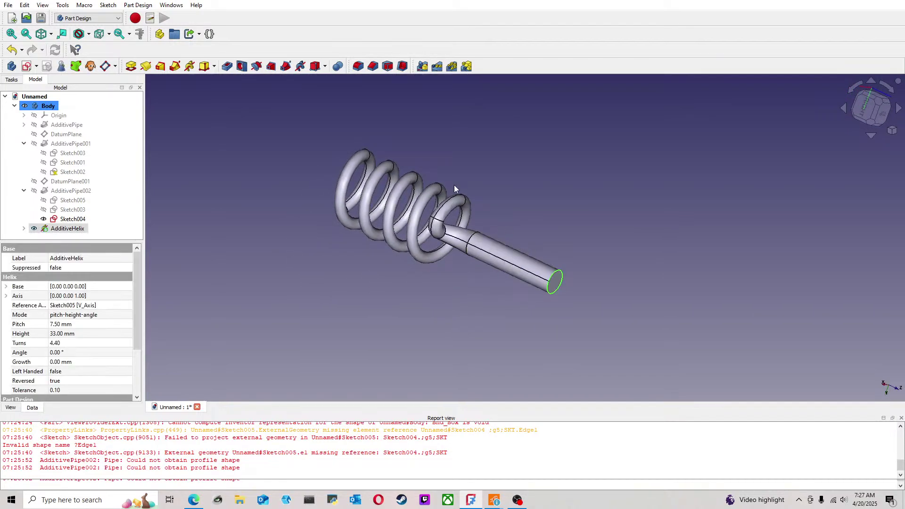
left_click(358, 66)
left_click(128, 246)
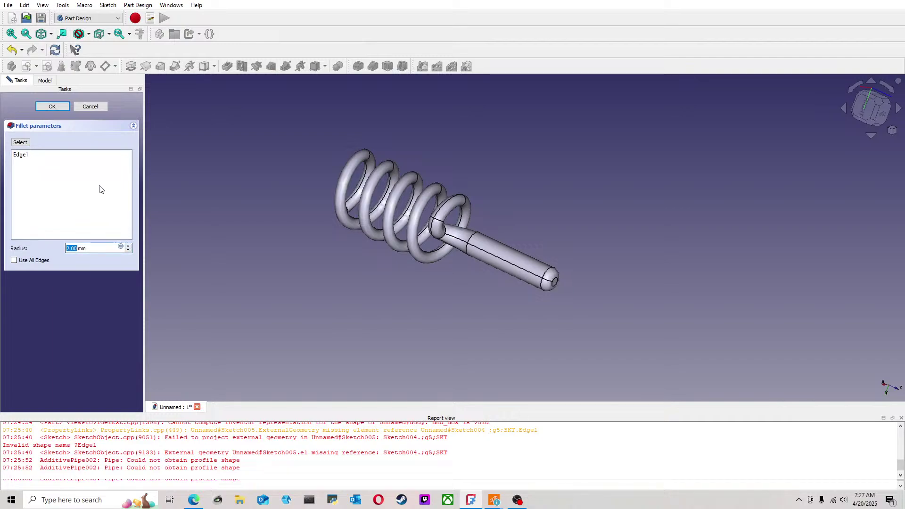
left_click(52, 106)
Step: Fillet the circular edge at the helix's free end to round off its tip
scroll(325, 202, "up", 5)
middle_click_drag(332, 204, 305, 203)
left_click(265, 182)
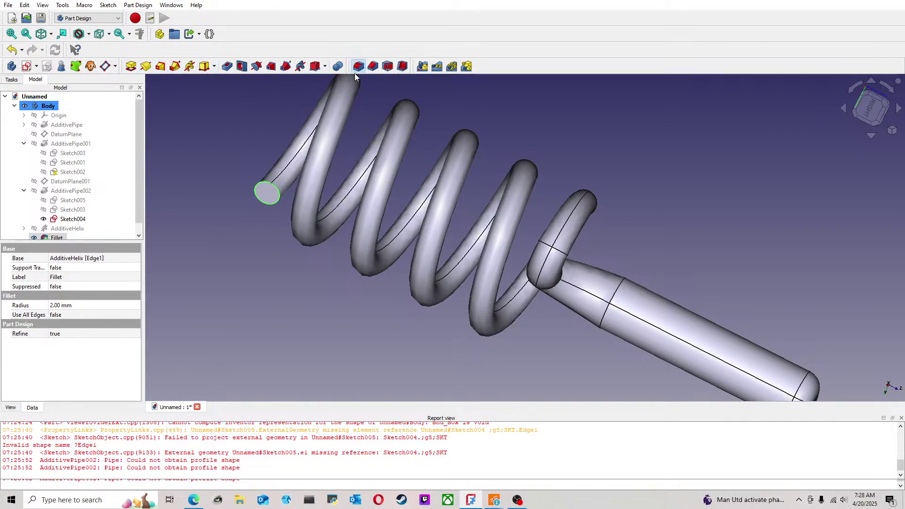
key("Return")
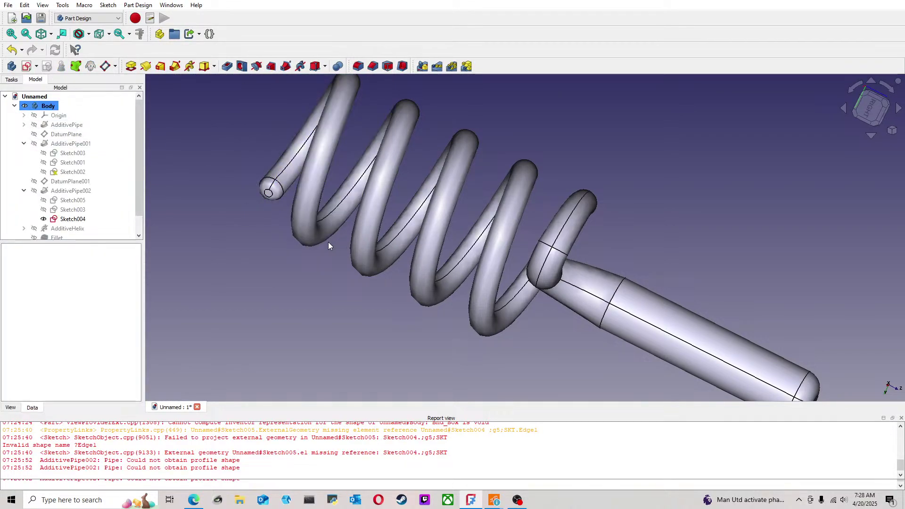
Step: Examine the finished coil and pipe with their rounded ends from several angles
scroll(451, 335, "down", 3)
middle_click_drag(451, 334, 526, 279)
scroll(507, 262, "up", 2)
middle_click_drag(314, 195, 376, 232)
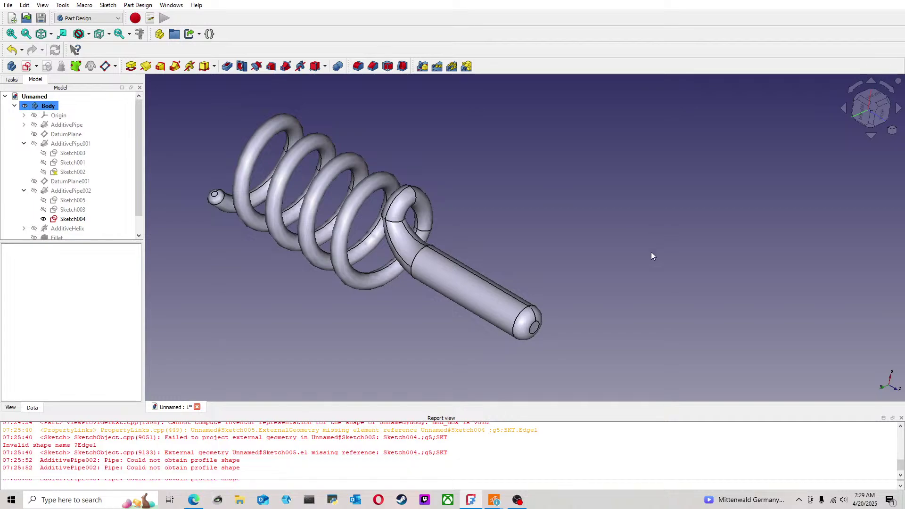
left_click(881, 111)
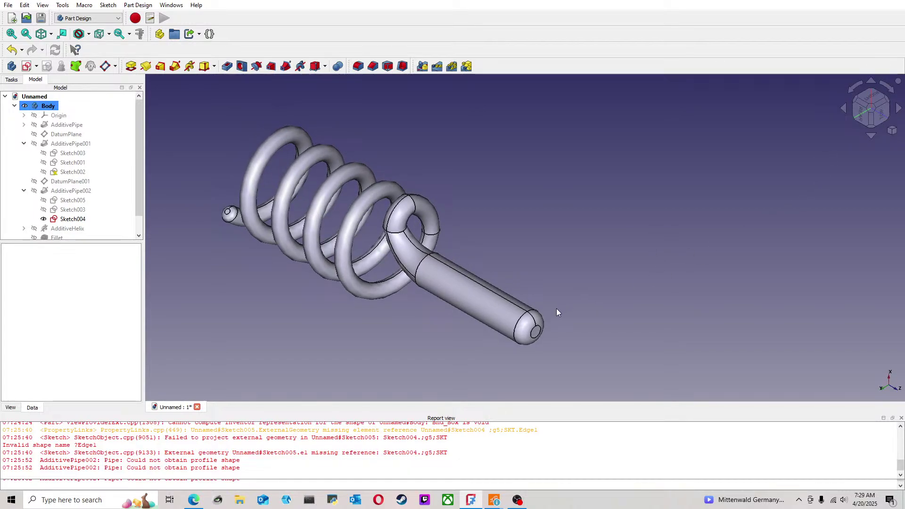
left_click_drag(551, 309, 523, 274)
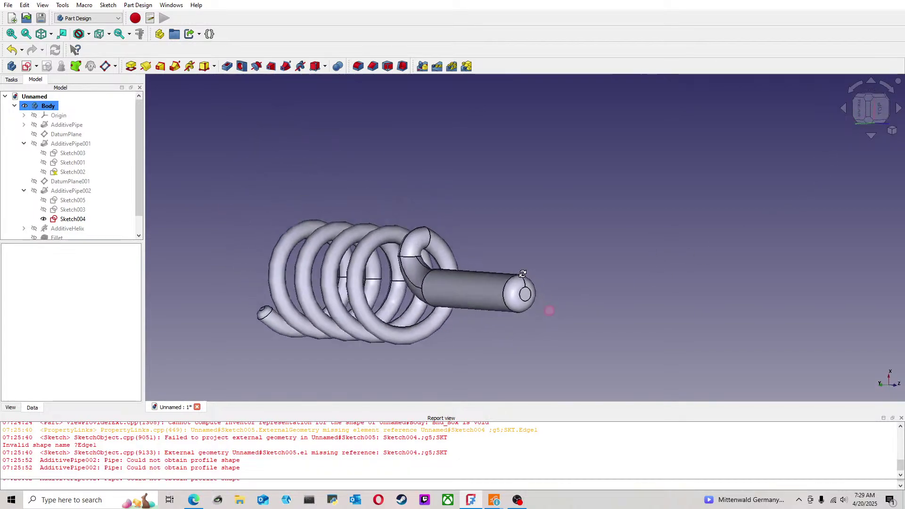
left_click(864, 94)
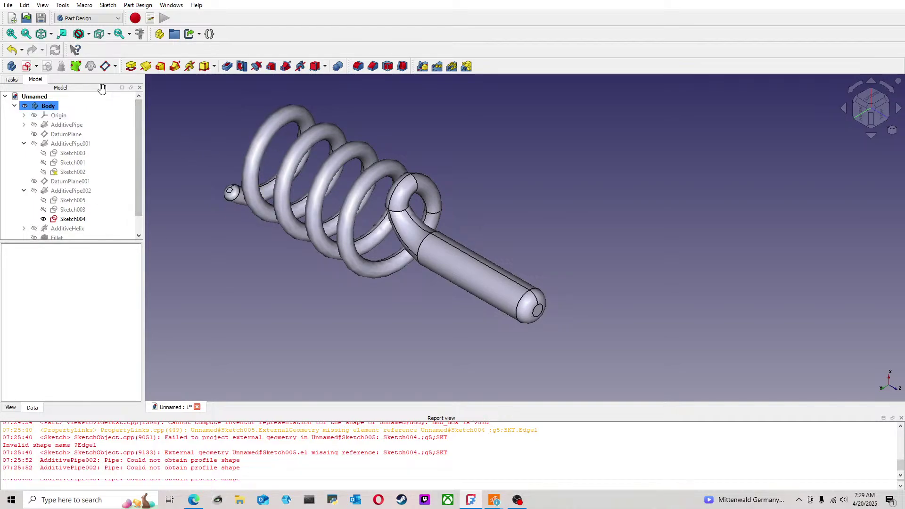
Step: Save the document as Curly Worm and collapse the Body's feature list in the model tree
left_click(8, 6)
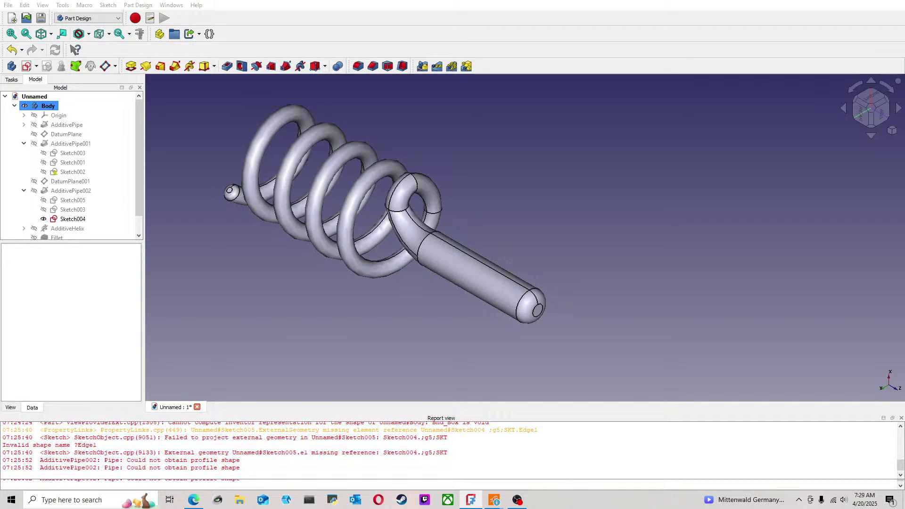
left_click(412, 379)
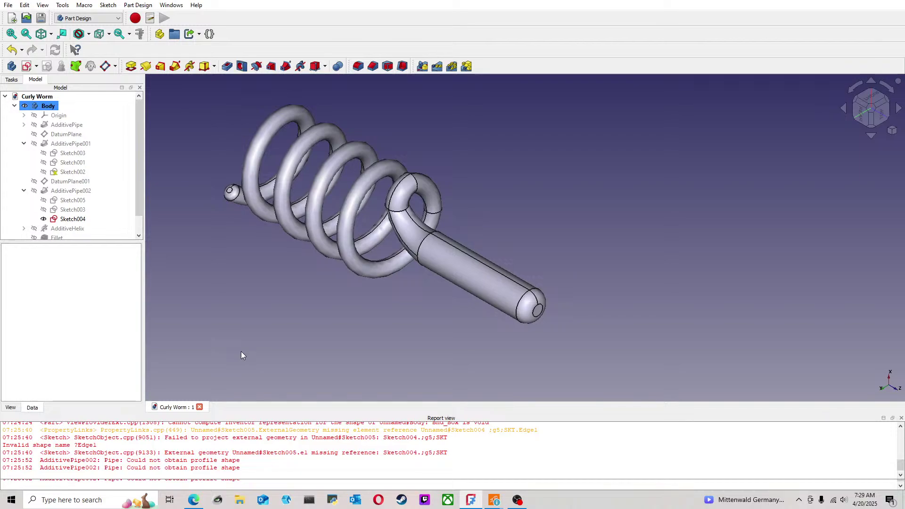
left_click(14, 105)
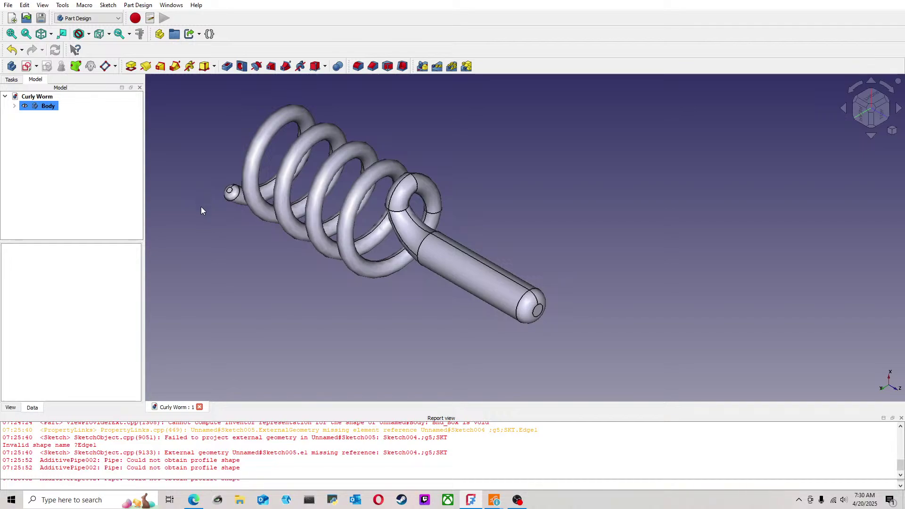
Step: Create a new document and start a sketch on the XZ plane
left_click(11, 17)
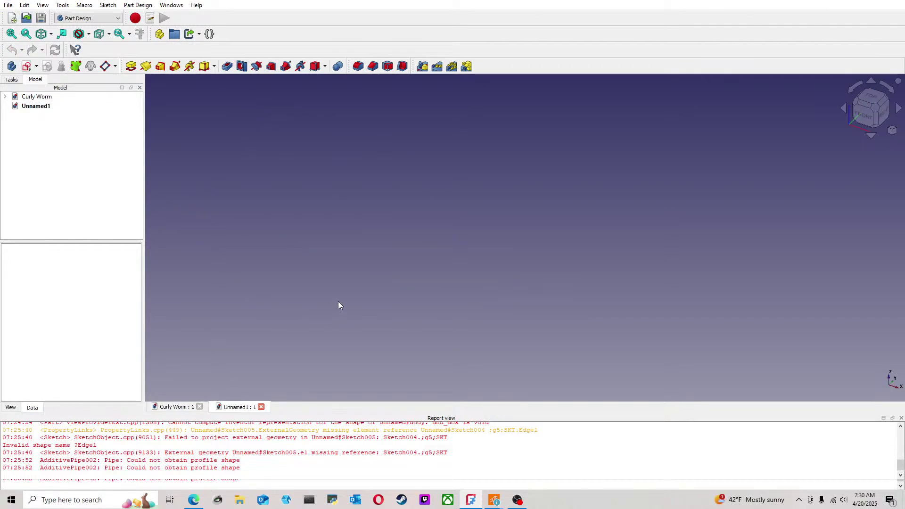
left_click(865, 115)
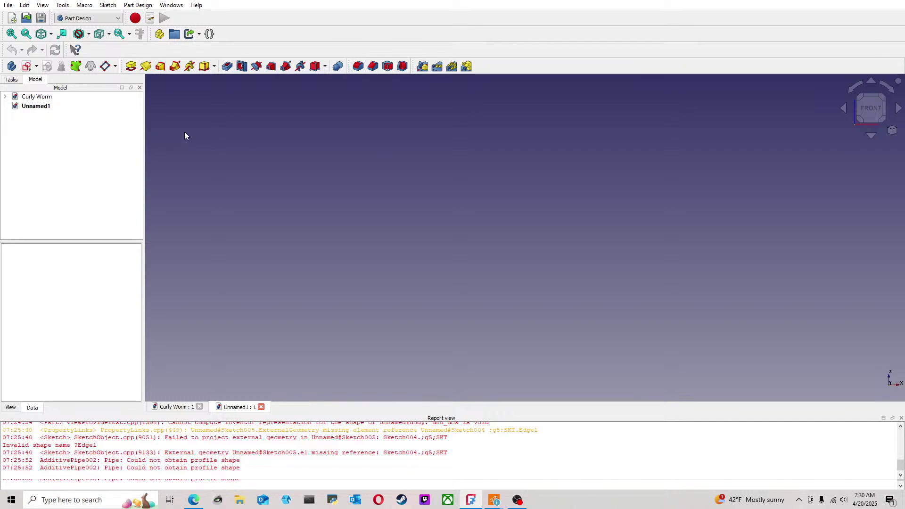
left_click(27, 69)
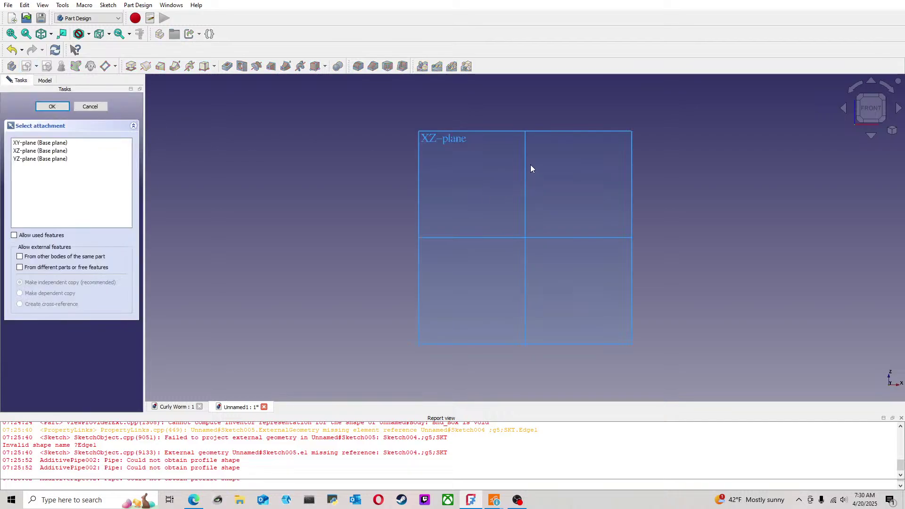
left_click(498, 132)
scroll(433, 238, "up", 1)
scroll(455, 247, "down", 2)
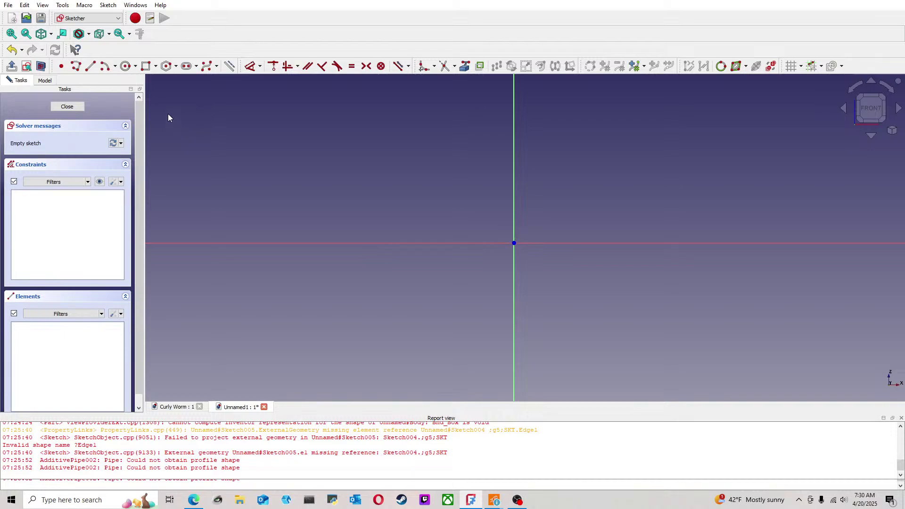
Step: Sketch a half-circle arc centred on the origin with both ends at the vertical axis, bulging toward positive X
left_click(104, 67)
left_click(514, 243)
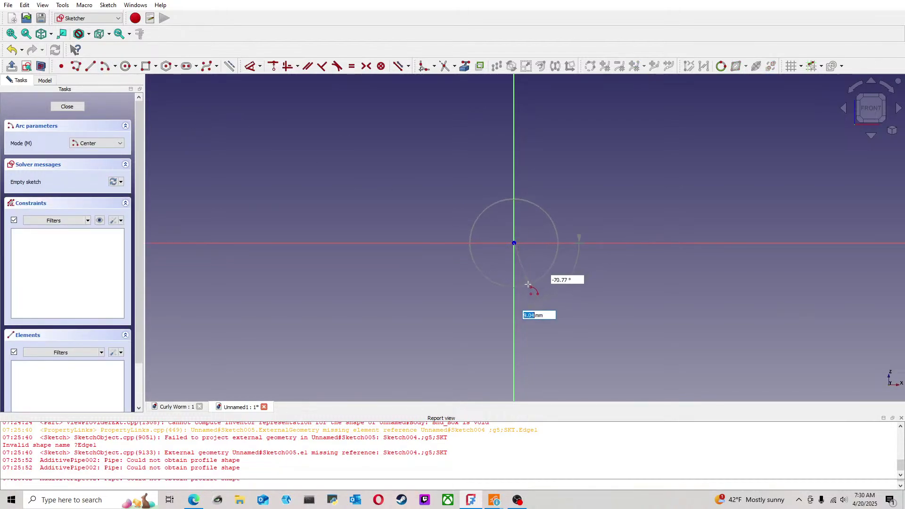
left_click(513, 286)
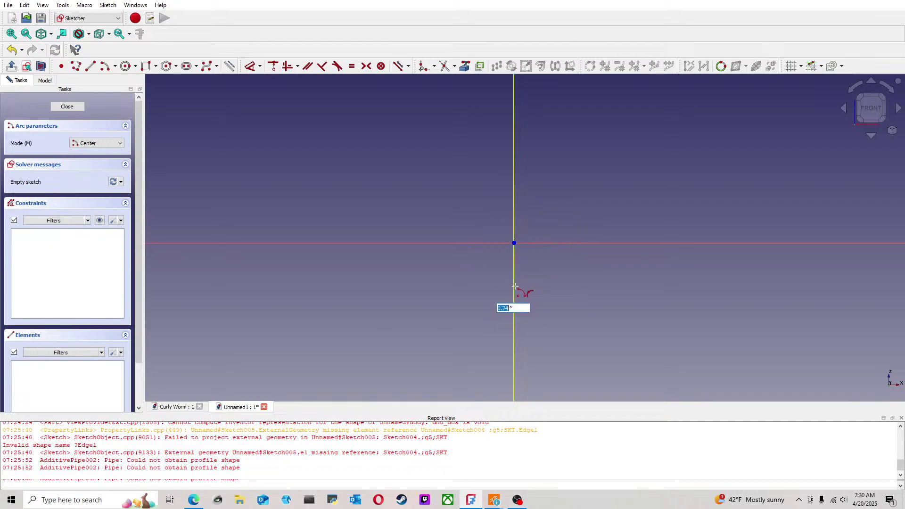
left_click(514, 200)
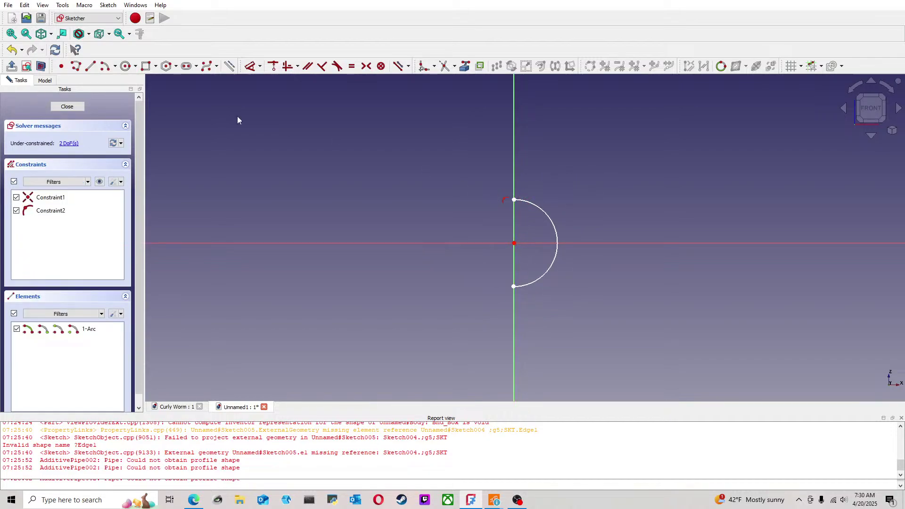
Step: Draw a vertical line along the axis from the arc's lower endpoint up to its upper end
left_click(90, 66)
left_click(513, 286)
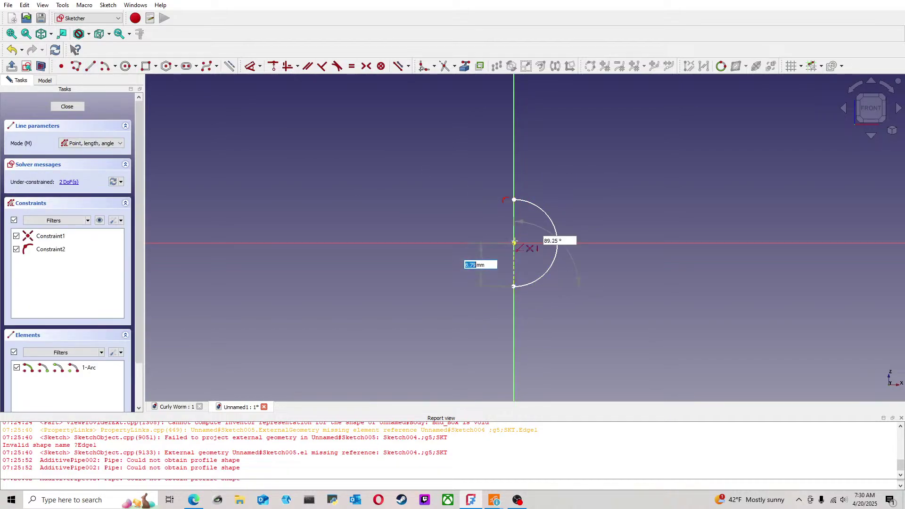
left_click(513, 199)
right_click(514, 198)
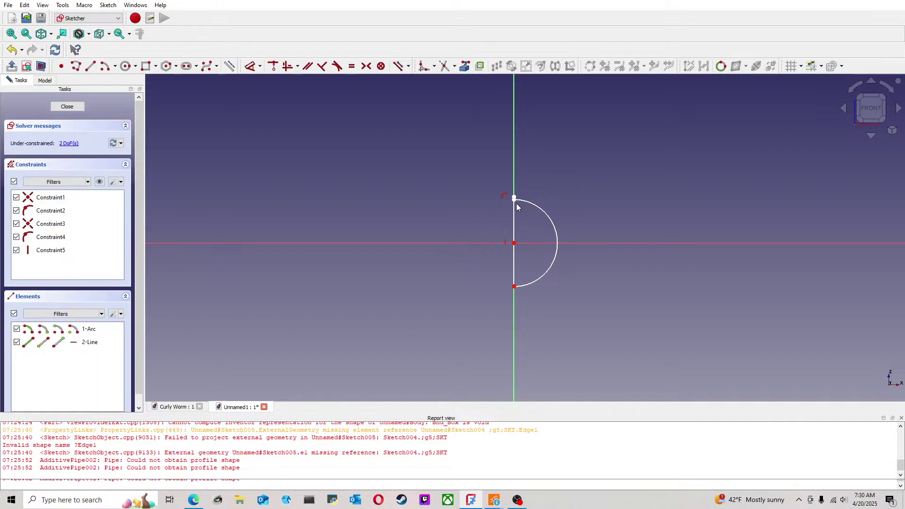
Step: Try a coincident constraint between the upper endpoints of the line and the arc, and undo it
scroll(514, 200, "up", 3)
left_click(513, 197)
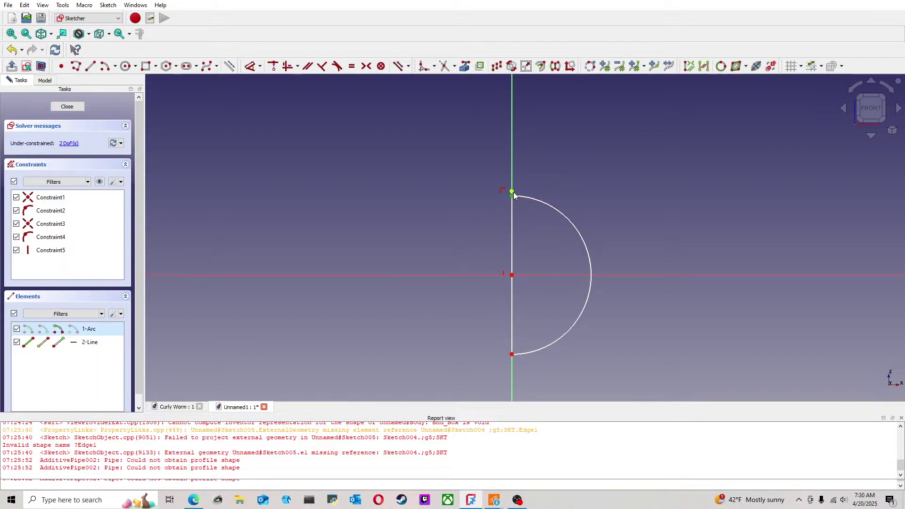
left_click(513, 191)
left_click(276, 67)
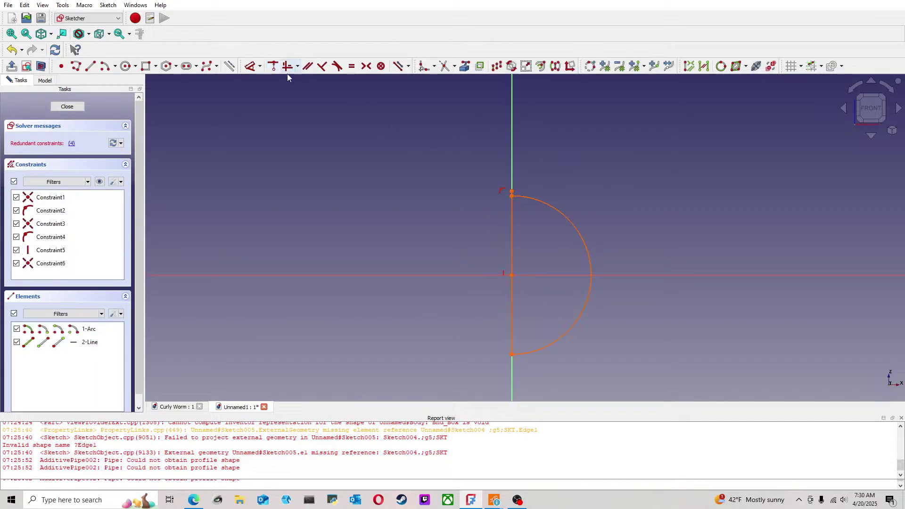
left_click(11, 49)
Step: Move the line's upper endpoint away from the arc's end and constrain that endpoint to lie on the arc
scroll(553, 222, "up", 3)
left_click_drag(478, 165, 479, 201)
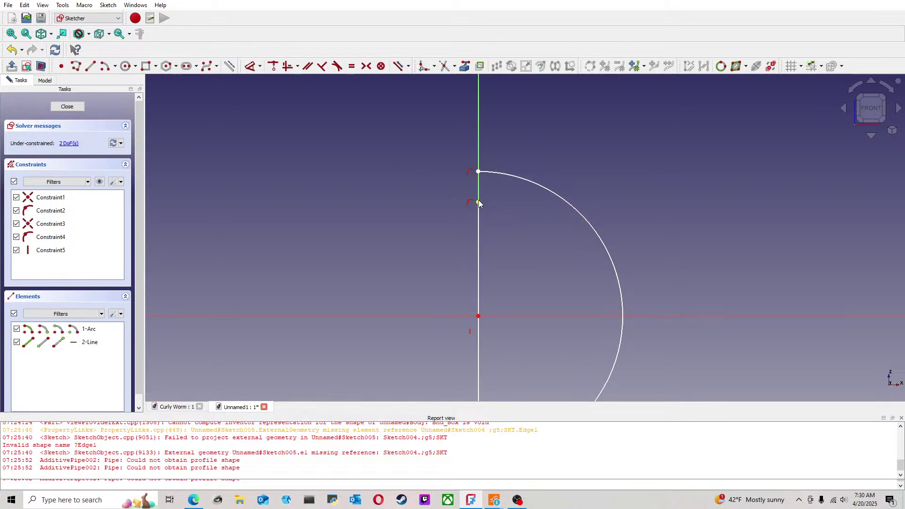
left_click(479, 202)
left_click(491, 174)
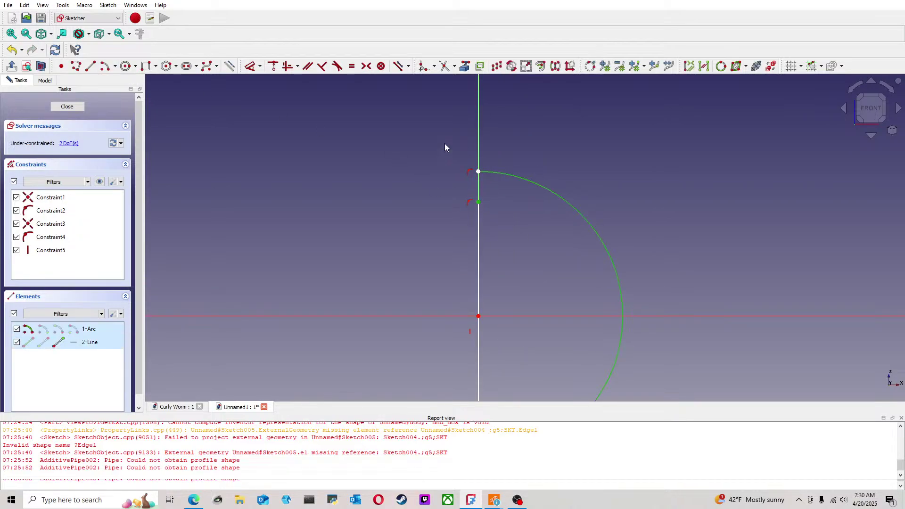
left_click(272, 66)
scroll(541, 217, "down", 3)
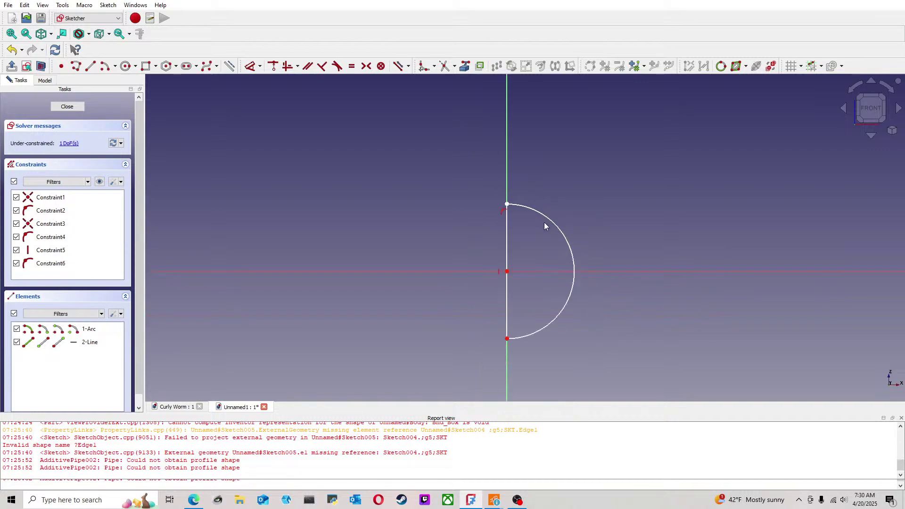
Step: Dimension the arc with a 12.7 mm radius and finish editing the half-circle sketch
left_click(258, 68)
left_click(473, 184)
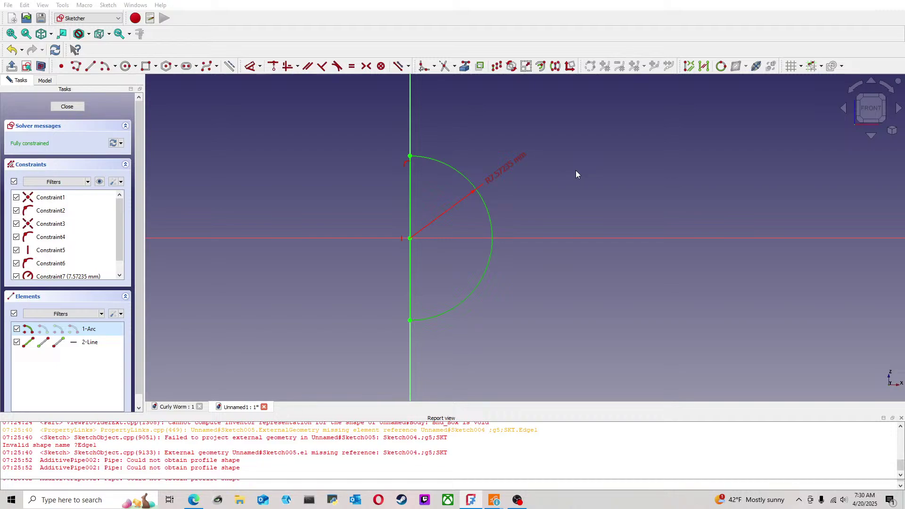
type("12.7")
key("Return")
scroll(576, 170, "down", 1)
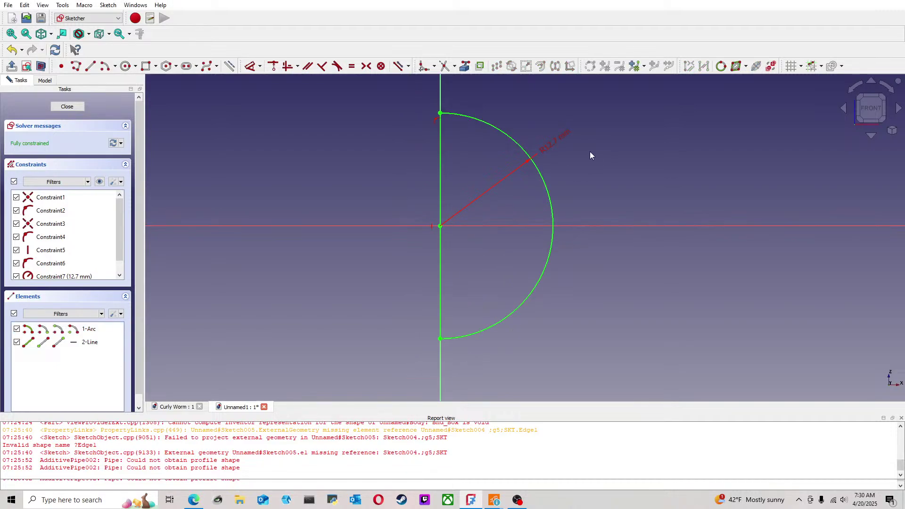
left_click(67, 106)
Step: Start a pad from the half-circle sketch and open the Windows Calculator for working out its length
left_click(48, 67)
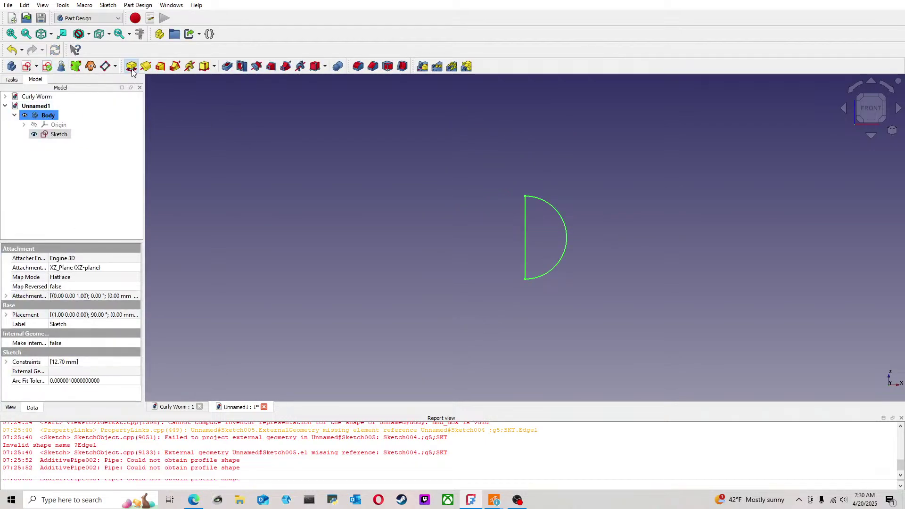
left_click_drag(112, 155, 35, 155)
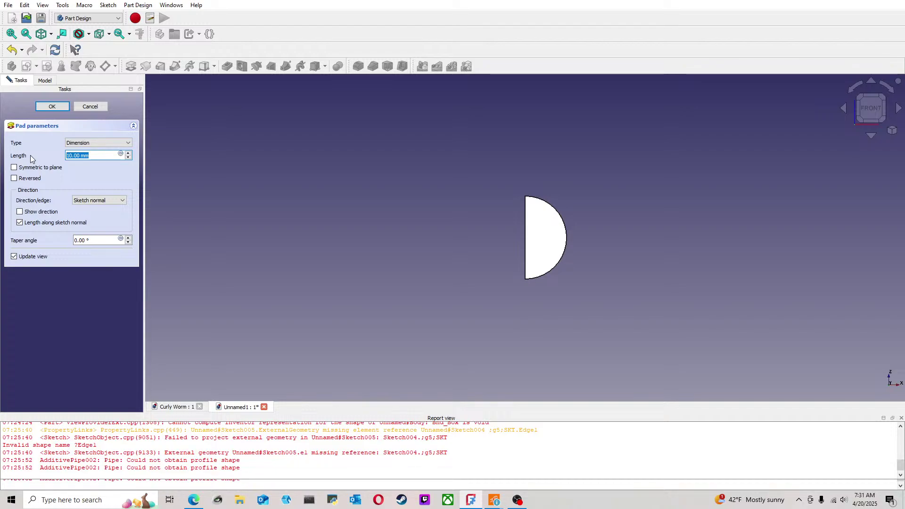
left_click(65, 496)
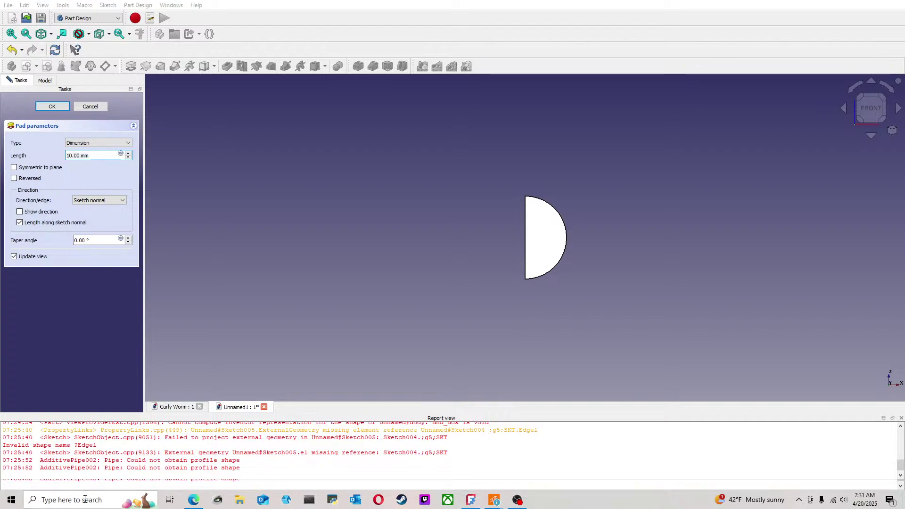
type("ca")
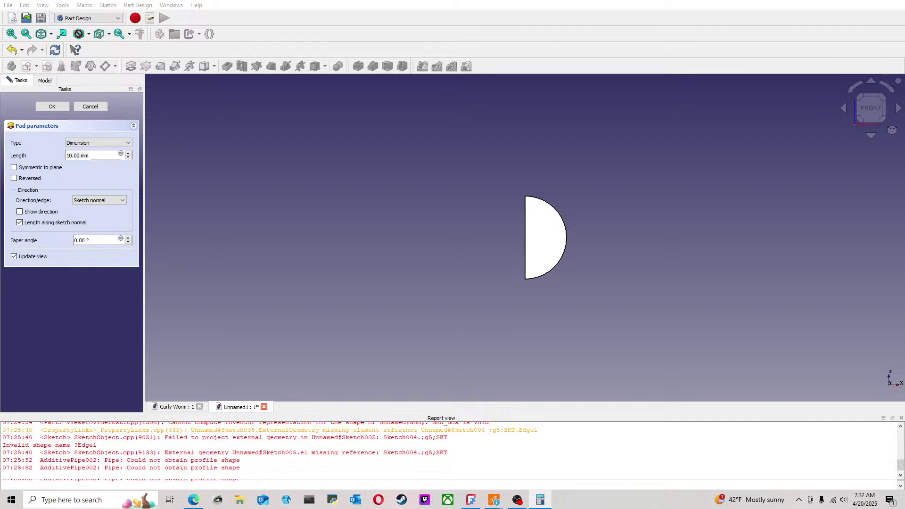
key("alt+Tab")
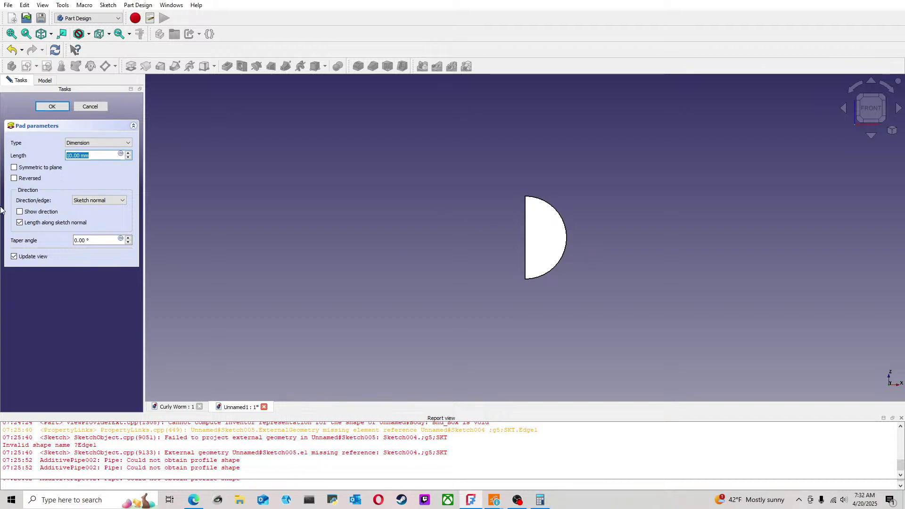
key("alt+Tab")
Step: Complete the pad of the half-circle sketch with a length of 34.4 mm
middle_click_drag(517, 295, 558, 232)
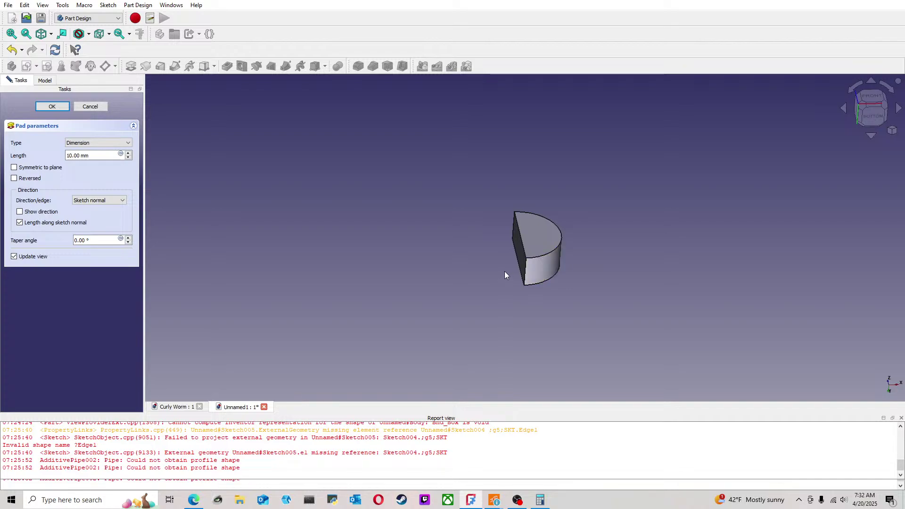
left_click_drag(92, 155, 47, 148)
type("34.4")
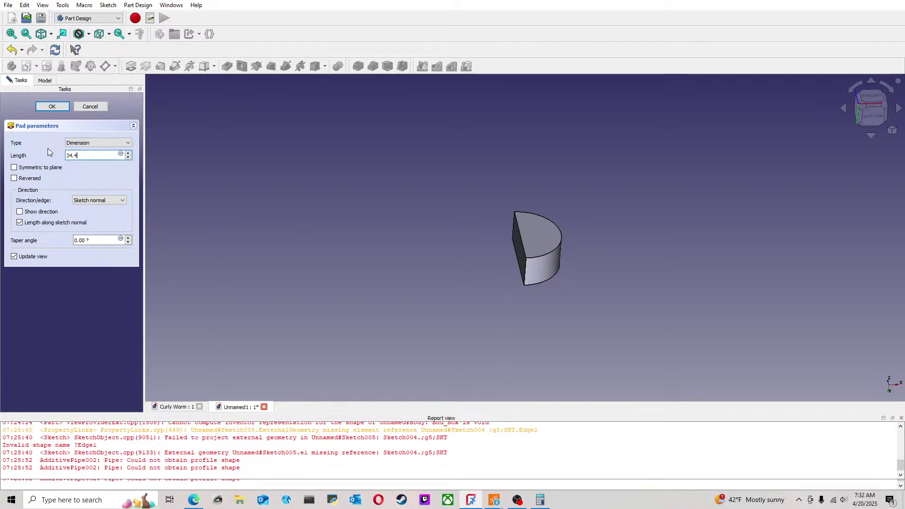
key("Return")
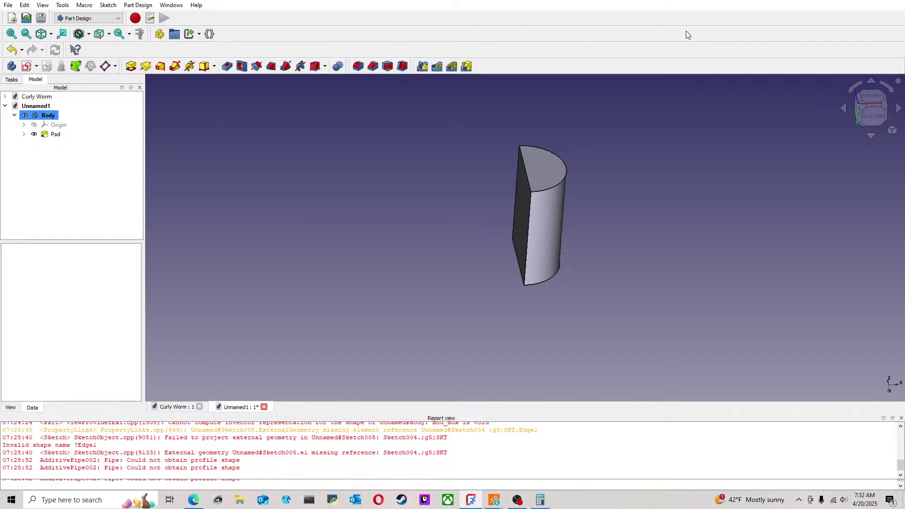
scroll(615, 175, "up", 1)
middle_click_drag(615, 174, 597, 159)
scroll(513, 181, "up", 3)
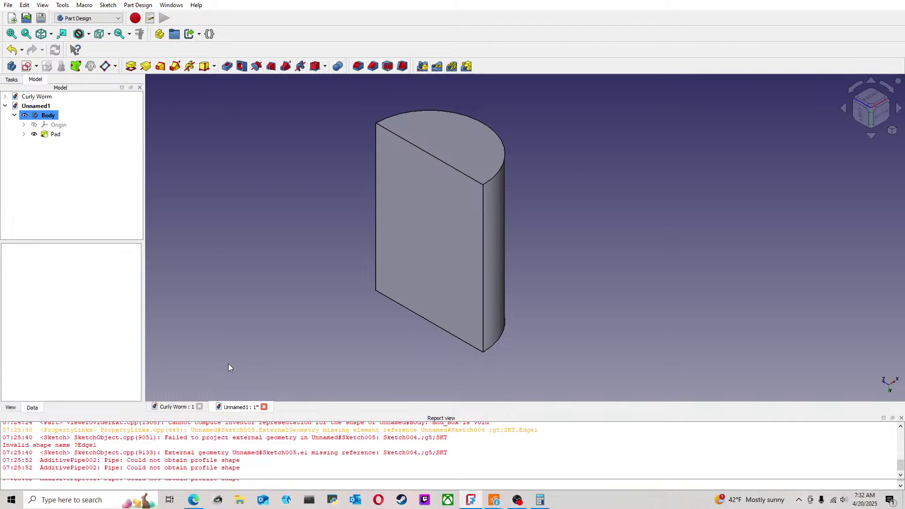
Step: Switch to the Curly Worm document and examine the coil and its straight shank from the rear
left_click(182, 407)
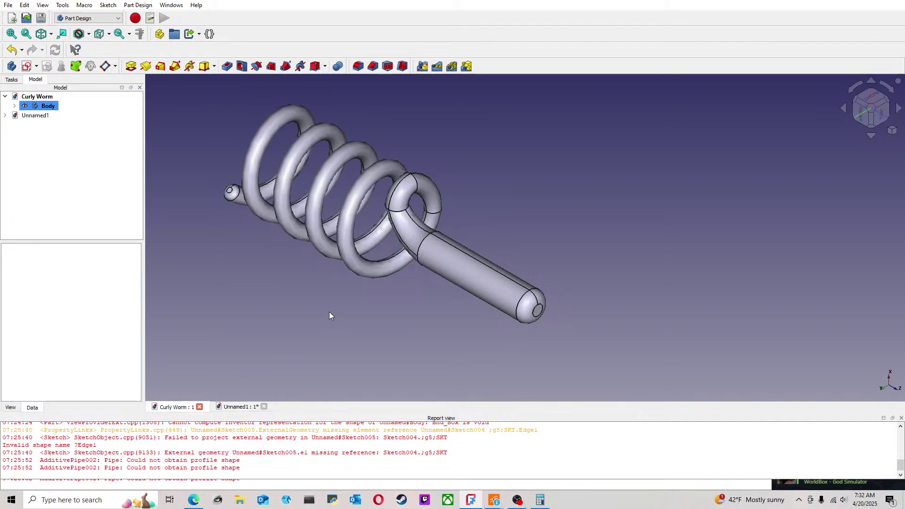
left_click(862, 114)
middle_click_drag(526, 271, 647, 241)
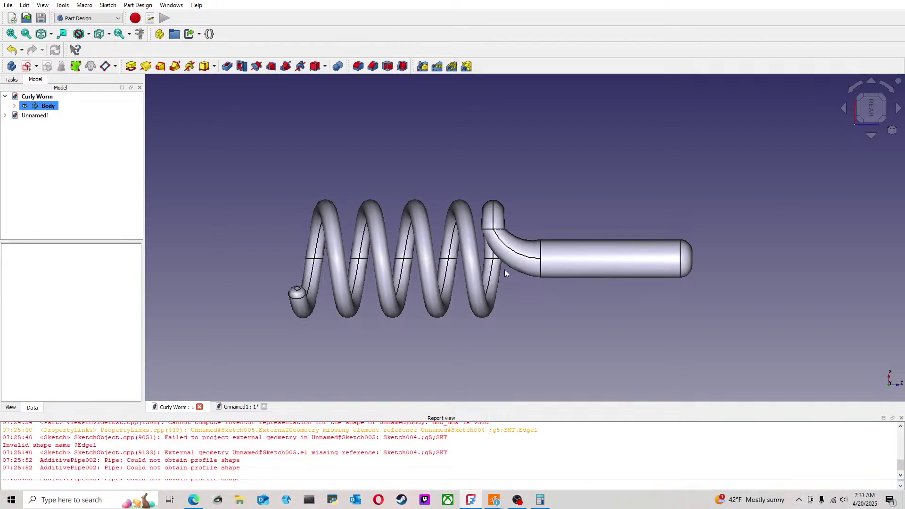
middle_click_drag(570, 278, 462, 281)
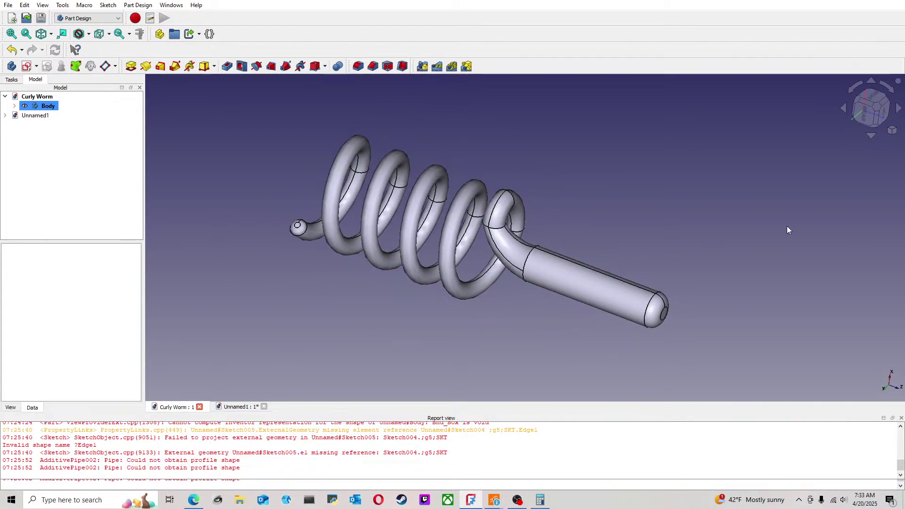
left_click(871, 107)
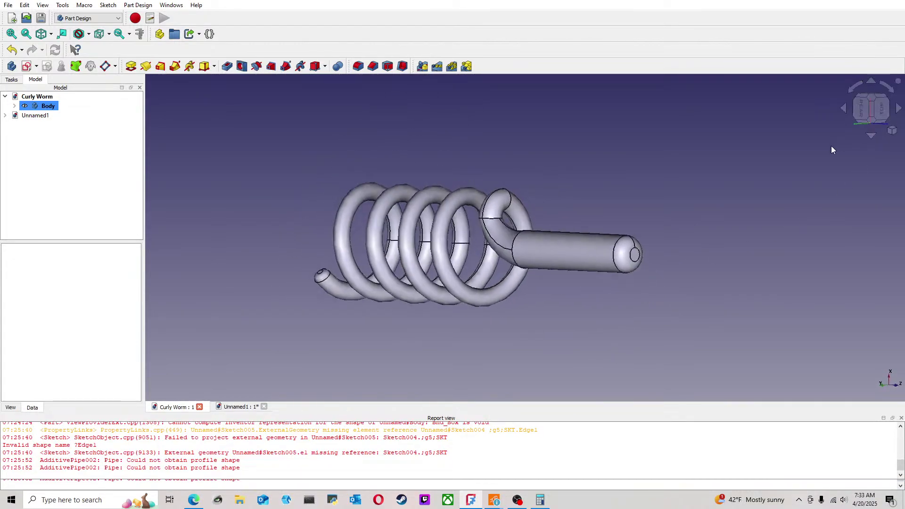
left_click(864, 110)
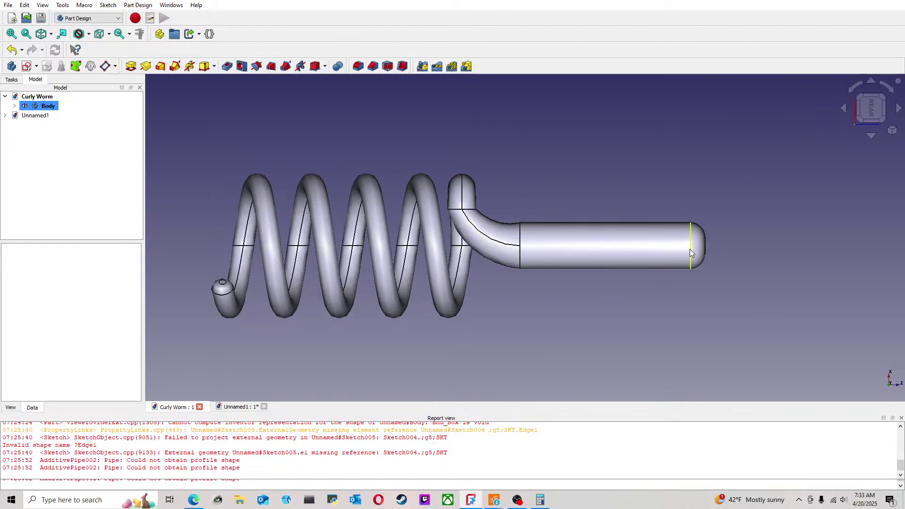
Step: Set the path line in the first additive pipe's sketch to 20 mm, and save the Curly Worm document
left_click(15, 107)
left_click(24, 124)
double_click(69, 136)
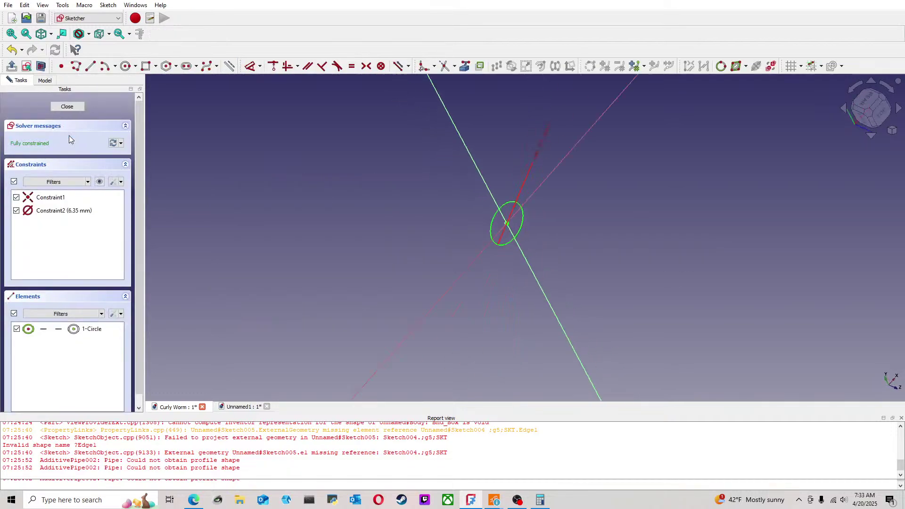
left_click(67, 106)
double_click(61, 144)
middle_click_drag(596, 178, 467, 259)
scroll(473, 252, "up", 1)
left_click(499, 199)
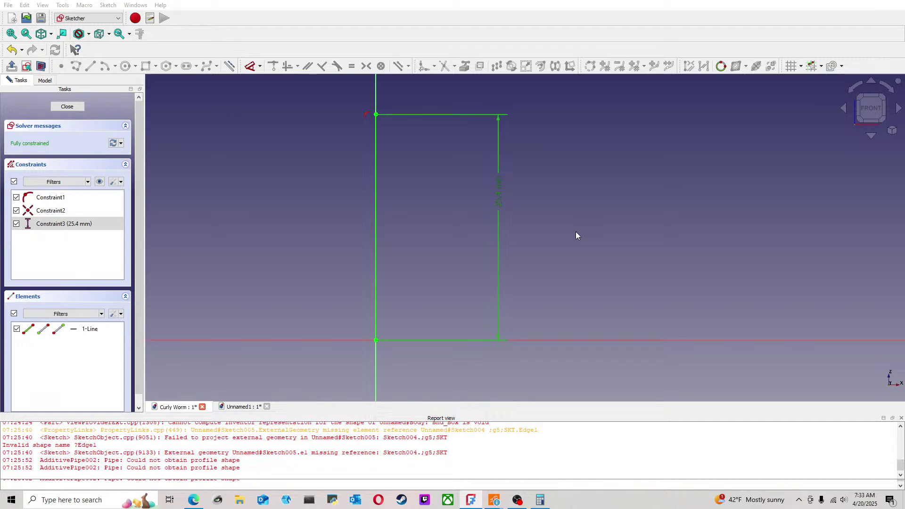
type("20")
key("Return")
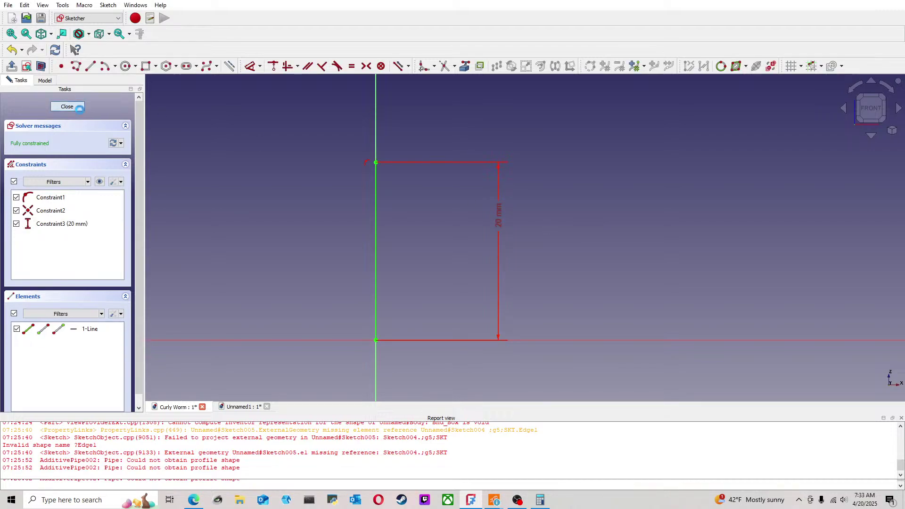
left_click(79, 109)
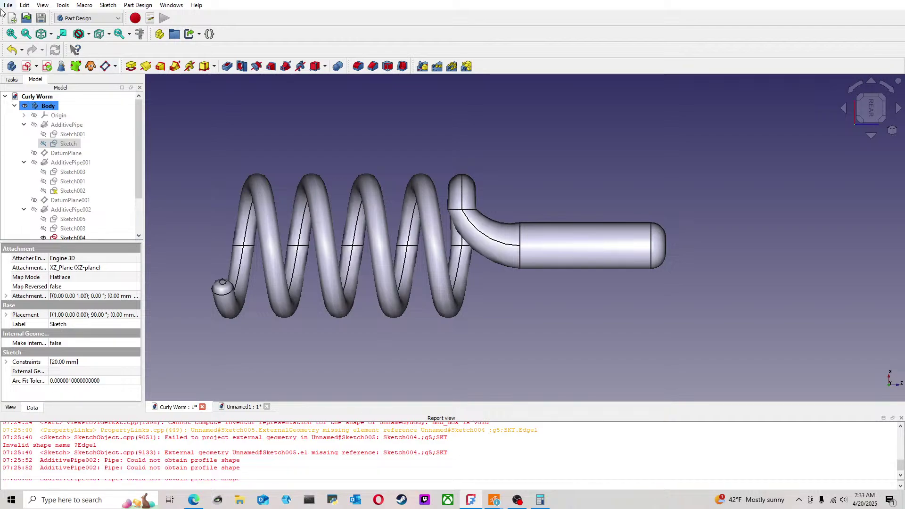
key("ctrl+s")
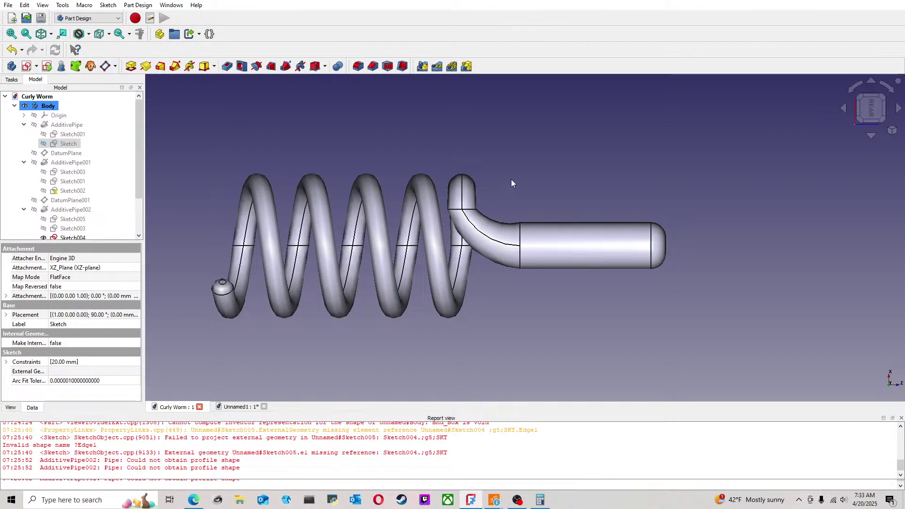
Step: Set the additive helix's height to 37 mm in the Curly Worm body
middle_click_drag(510, 182, 554, 183)
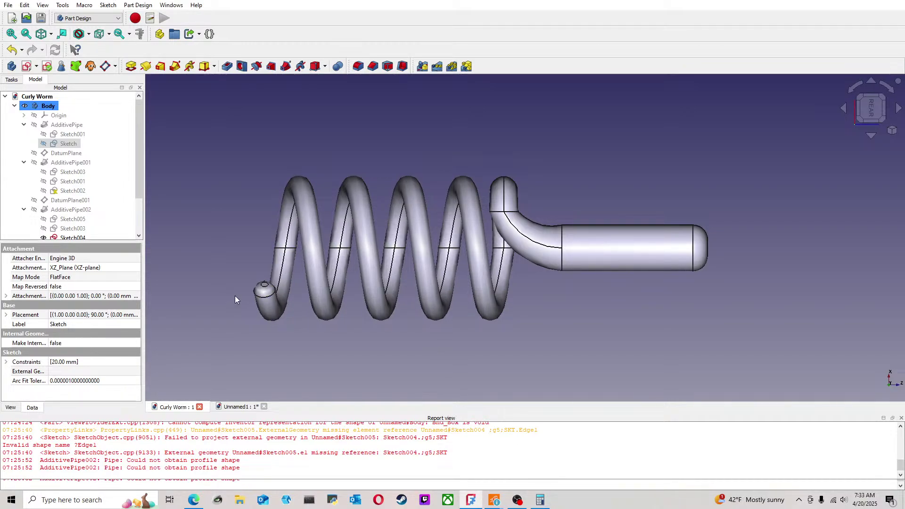
scroll(139, 197, "down", 1)
scroll(139, 197, "down", 1)
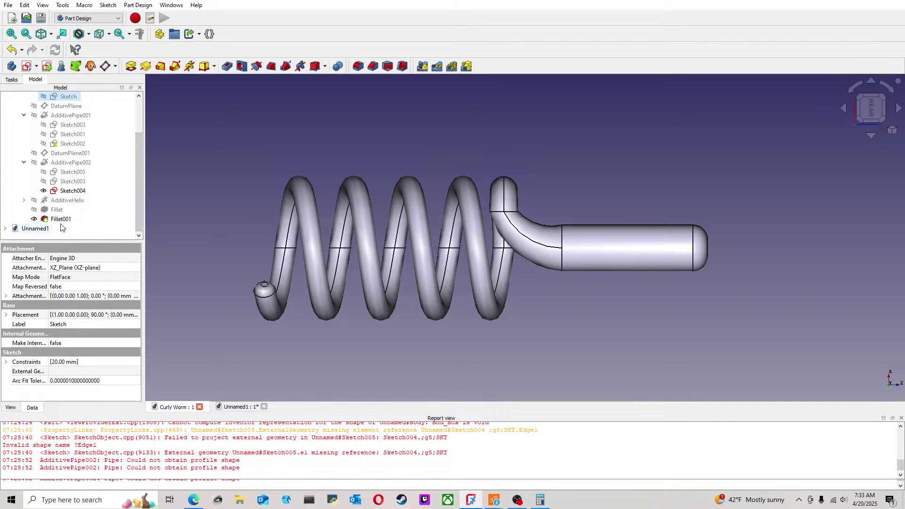
left_click(24, 162)
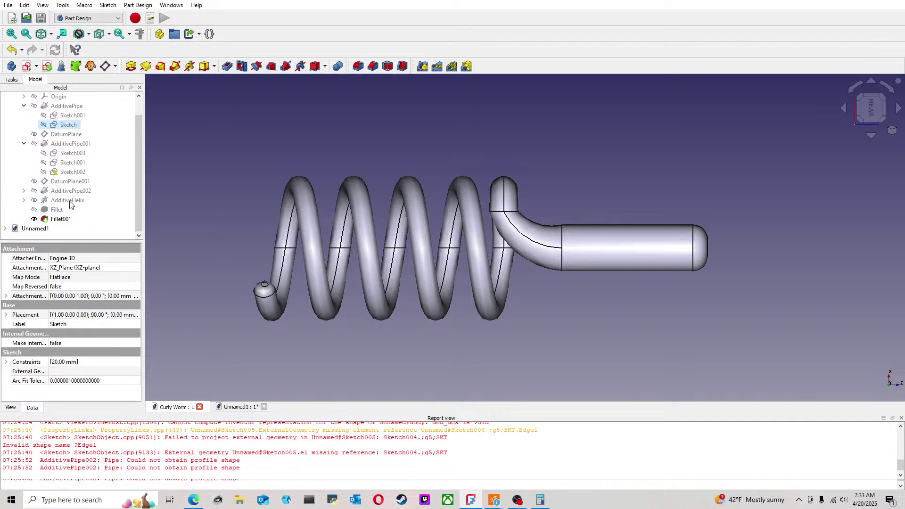
double_click(71, 202)
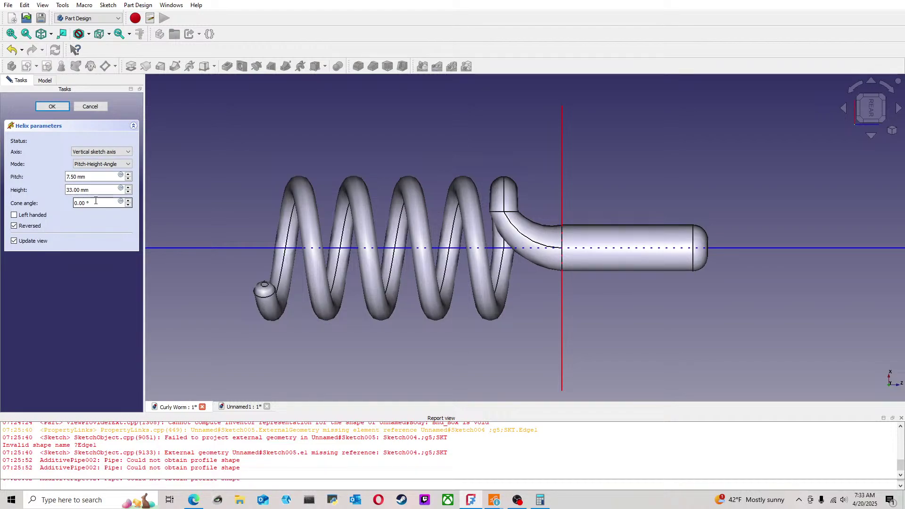
left_click(128, 189)
left_click(128, 189)
left_click(128, 188)
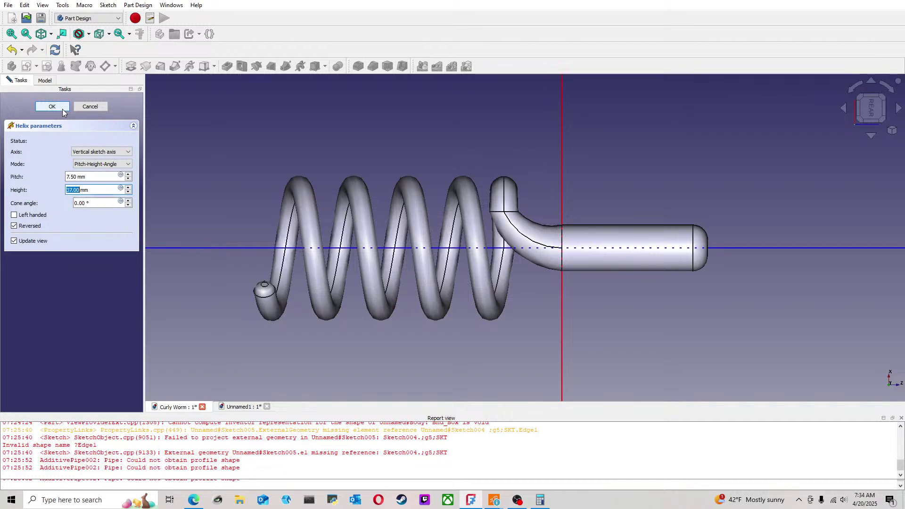
left_click(61, 108)
scroll(317, 276, "down", 3)
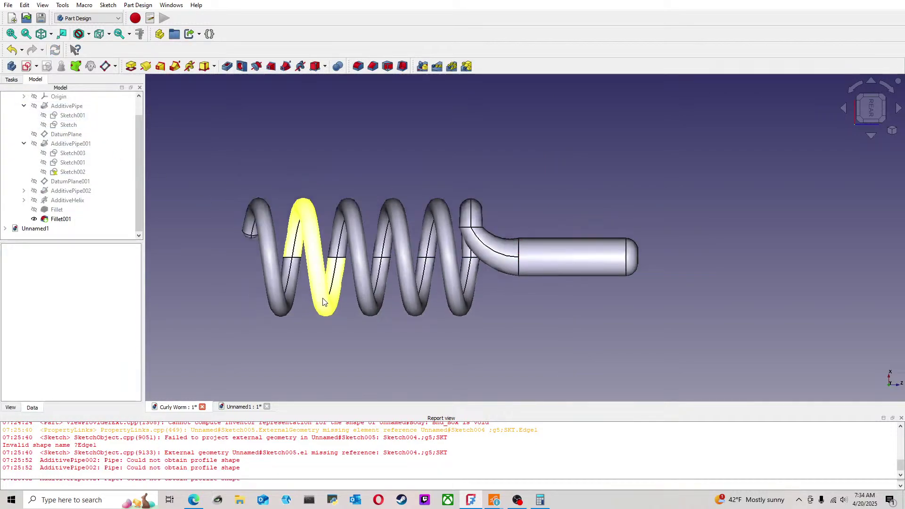
Step: Consult the Windows Calculator, set the half-round pad's length to 30.5 mm, and save its document as top mold
left_click(542, 499)
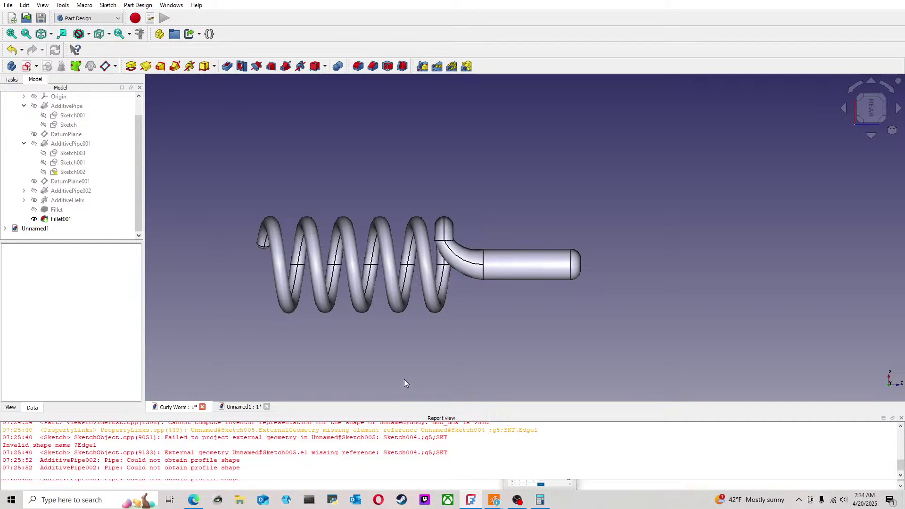
left_click(247, 408)
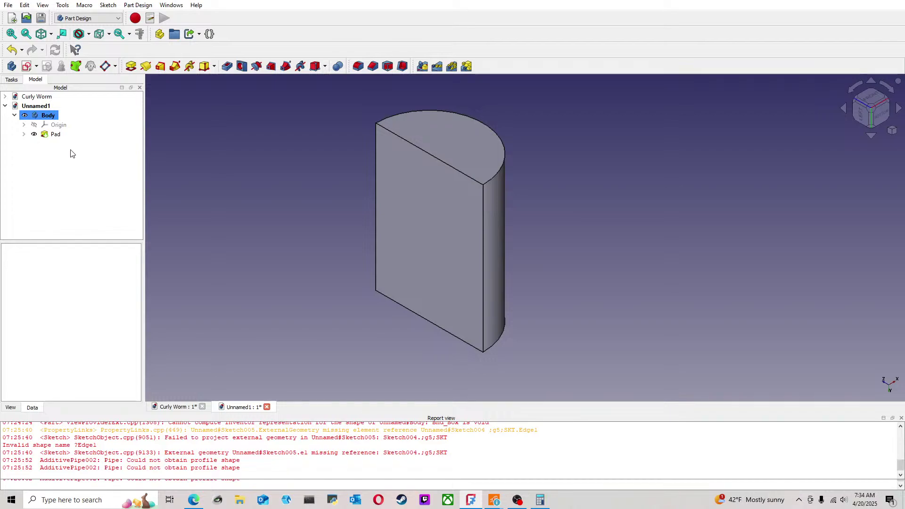
double_click(49, 136)
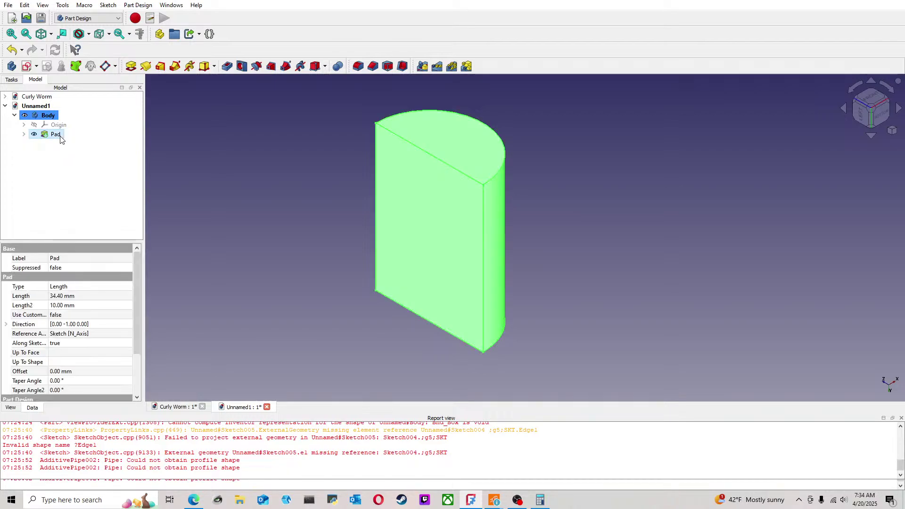
key("ctrl+a")
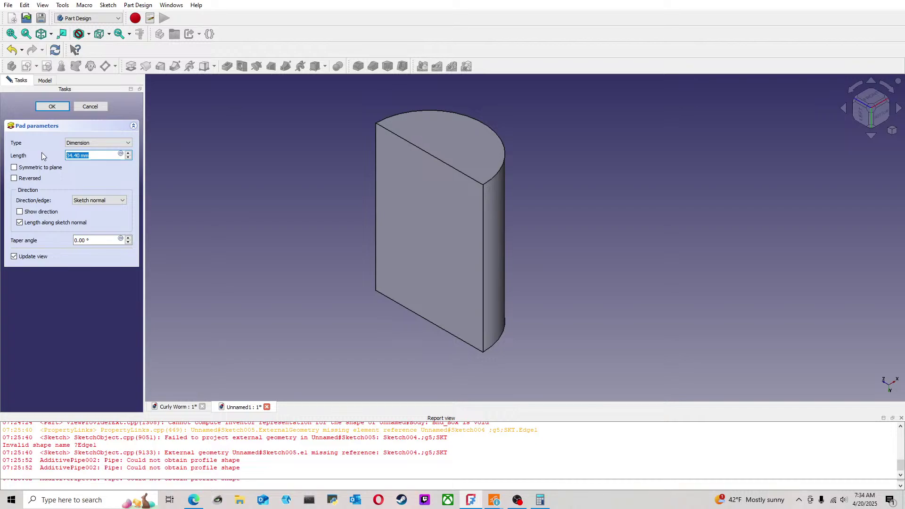
type("30.5")
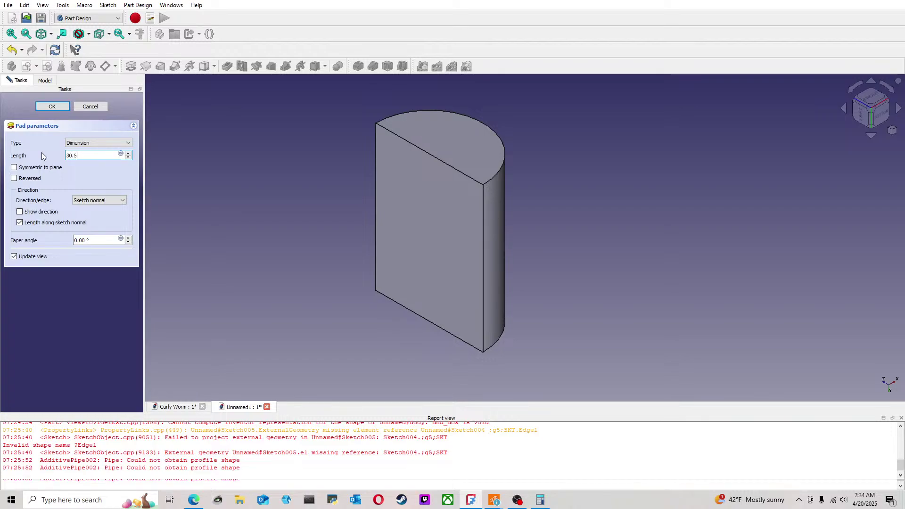
key("Return")
Step: Inspect the half-round pad of the top mold from the bottom view
key("5")
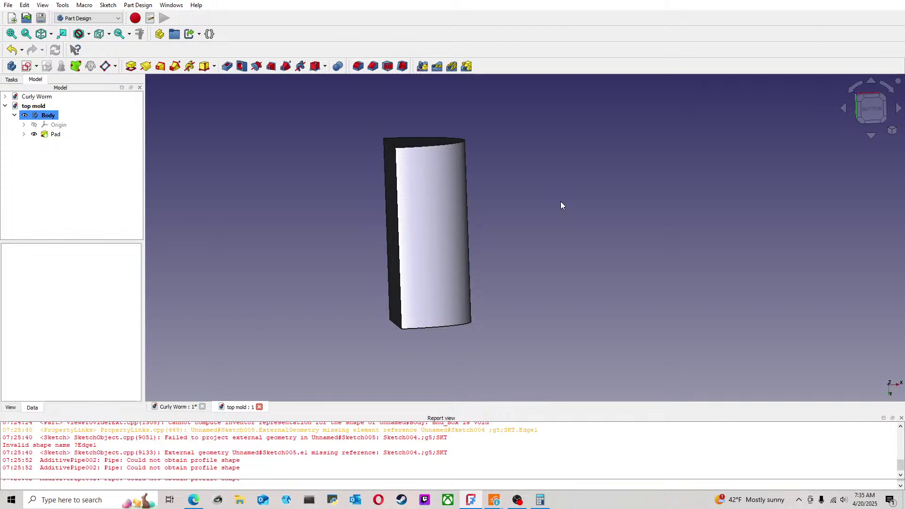
left_click(871, 108)
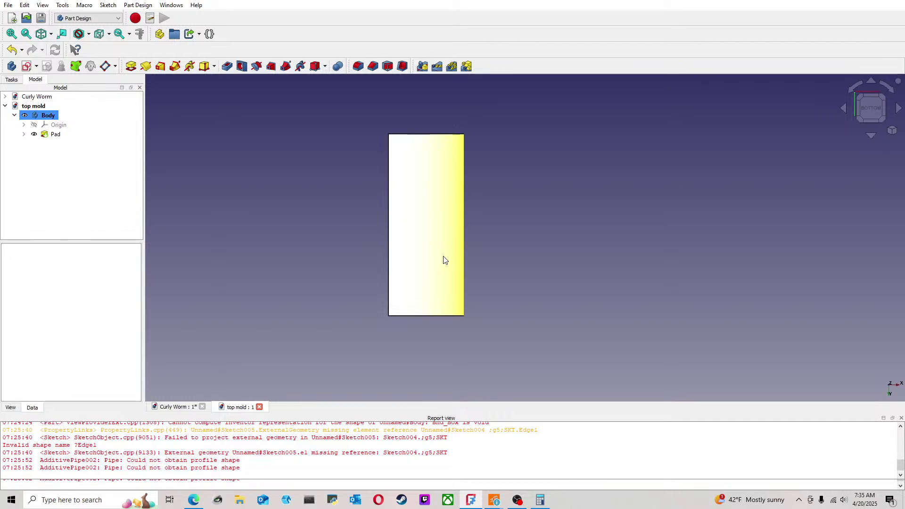
scroll(464, 271, "down", 3)
middle_click_drag(483, 267, 438, 247)
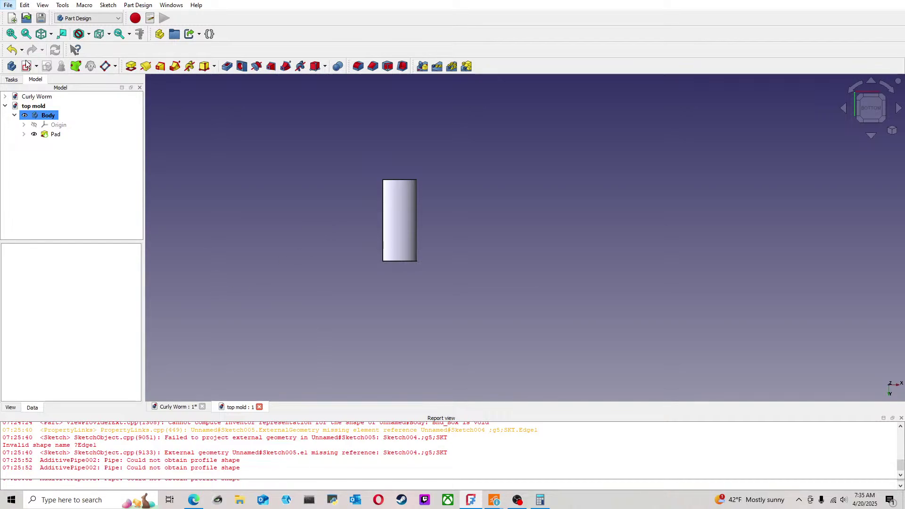
Step: Create a new document and start a sketch on its XY plane
left_click(12, 18)
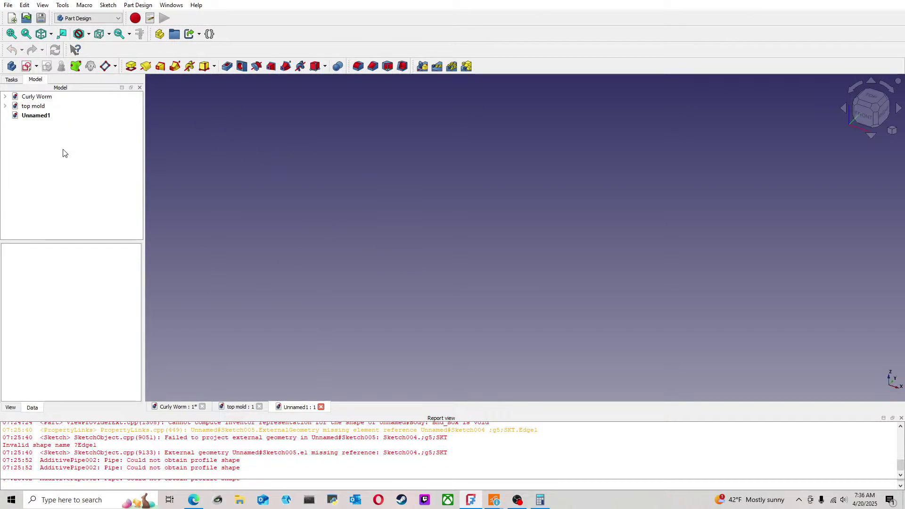
left_click(26, 66)
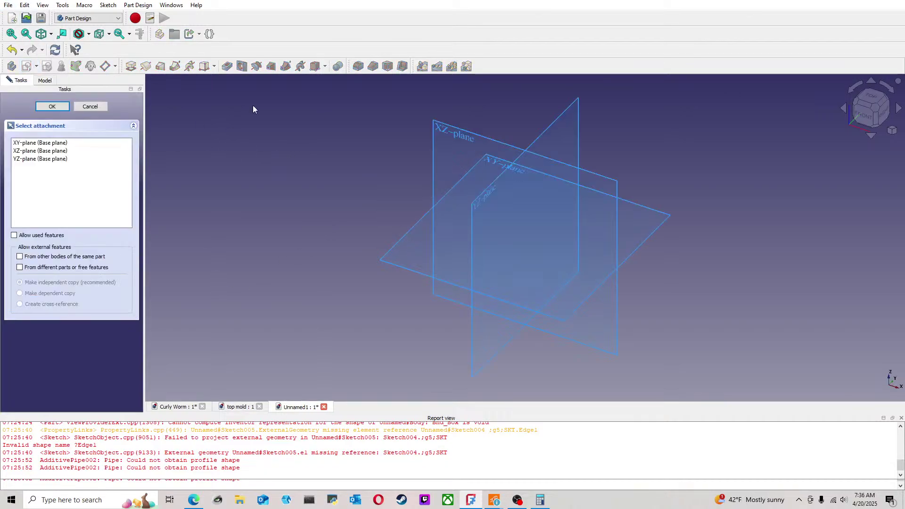
left_click(657, 210)
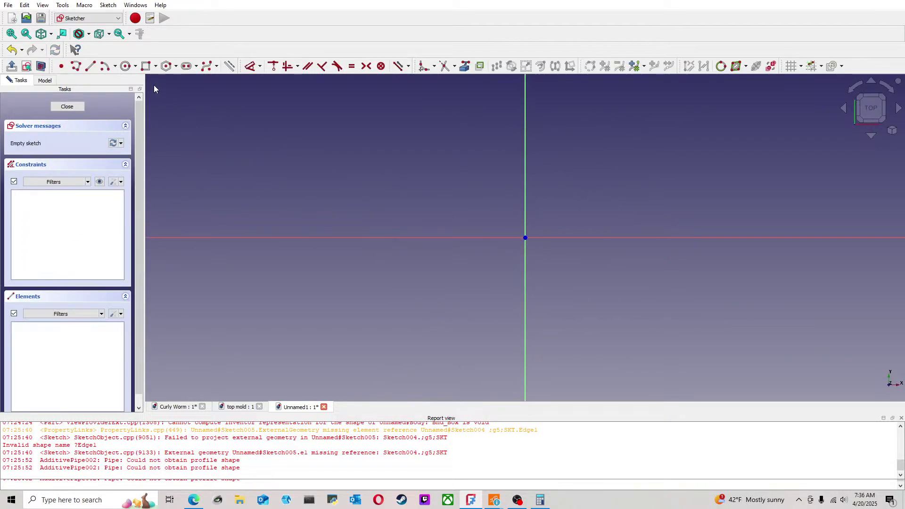
Step: Draw a half-circle arc of about 18 mm radius centred on the origin, with both ends on the vertical axis
left_click(91, 66)
key("Escape")
left_click(104, 66)
left_click(525, 237)
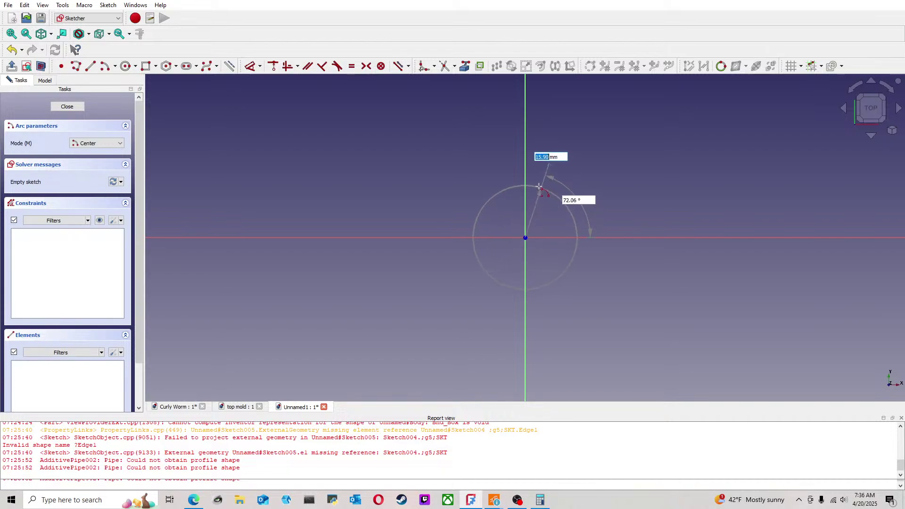
left_click(525, 171)
left_click(526, 299)
Step: Close the half circle with a vertical line joining the arc's lower and upper endpoints
left_click(90, 67)
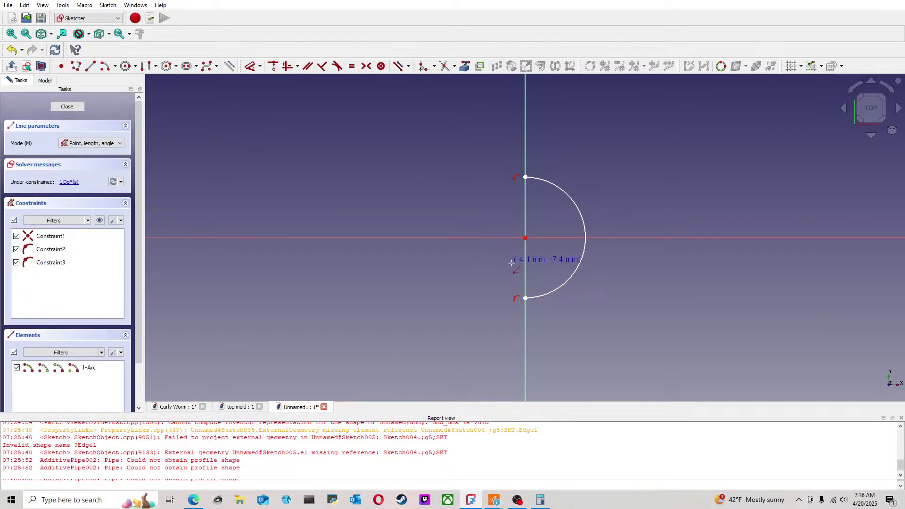
left_click(526, 298)
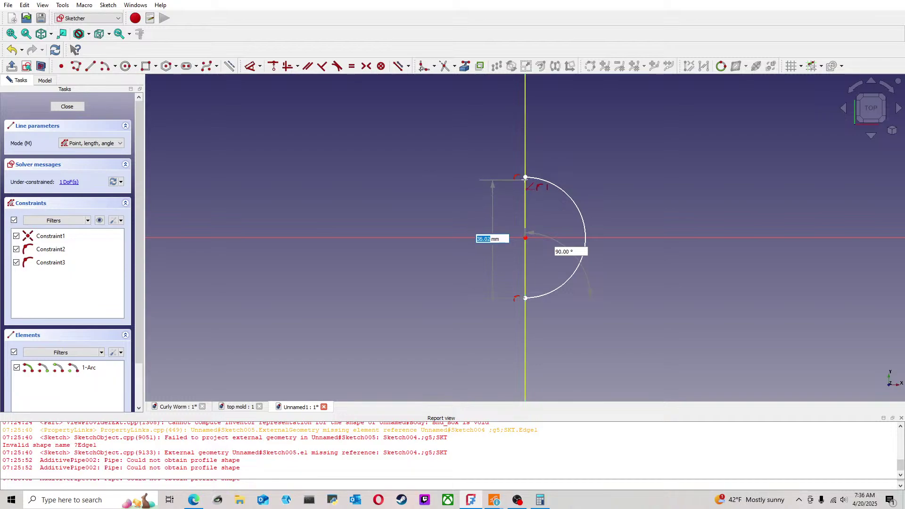
left_click(526, 178)
middle_click_drag(611, 182, 515, 181)
scroll(515, 181, "up", 2)
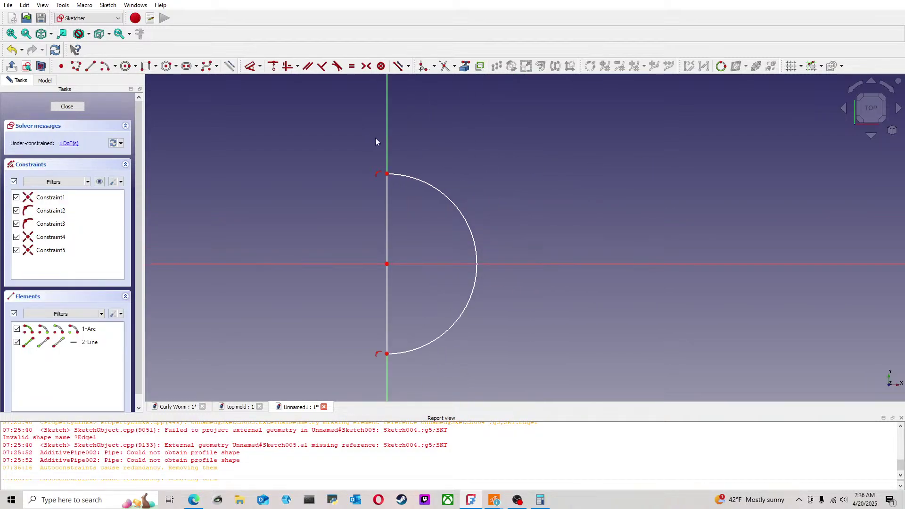
Step: Dimension the half-circle arc with a radius of 12.7 mm and finish the sketch
left_click(252, 68)
left_click(432, 187)
left_click(485, 177)
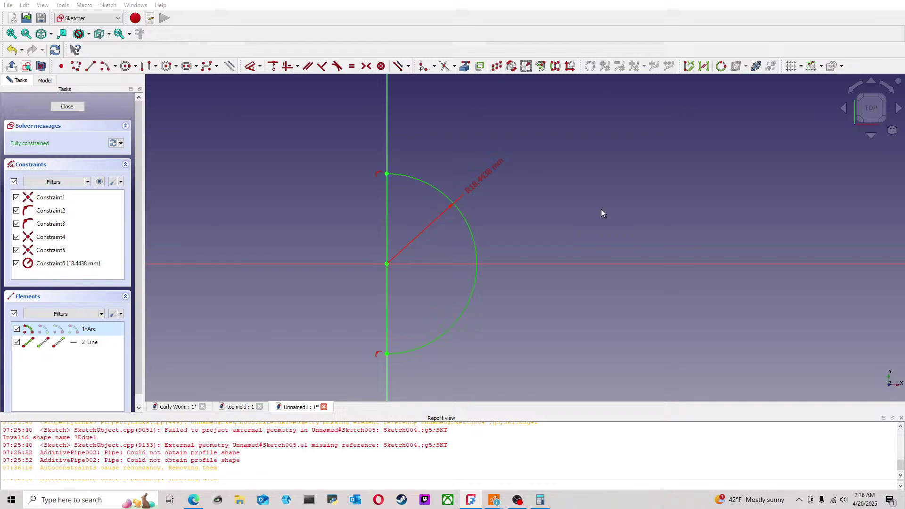
key("Return")
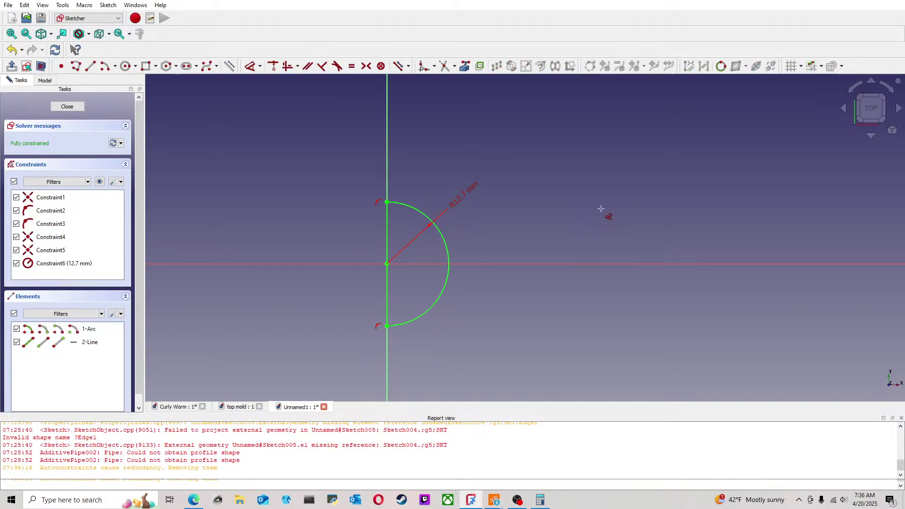
left_click(70, 108)
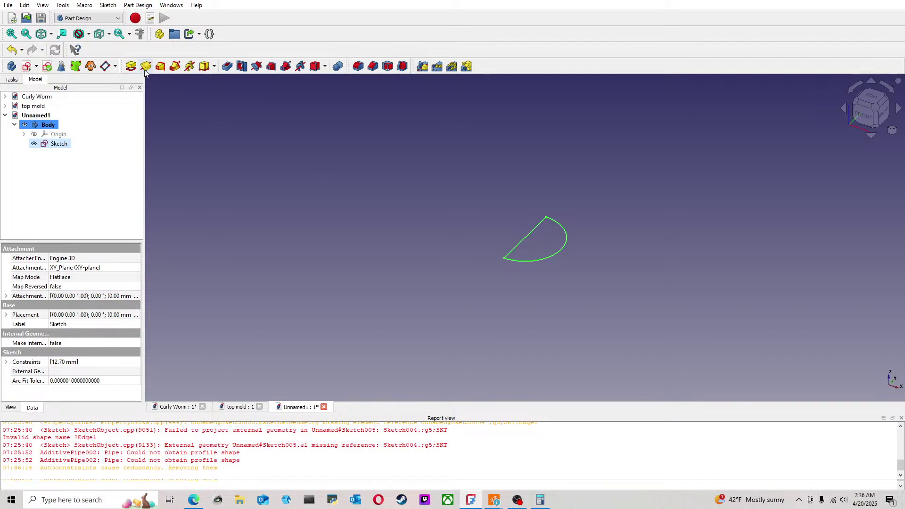
Step: Pad the half-circle sketch to a length of 39.5 mm
left_click(131, 66)
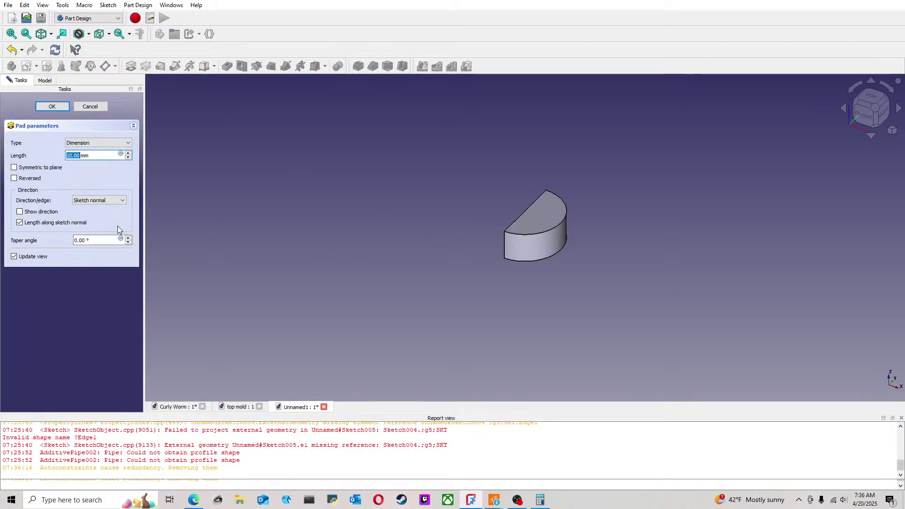
type("39.5")
key("Return")
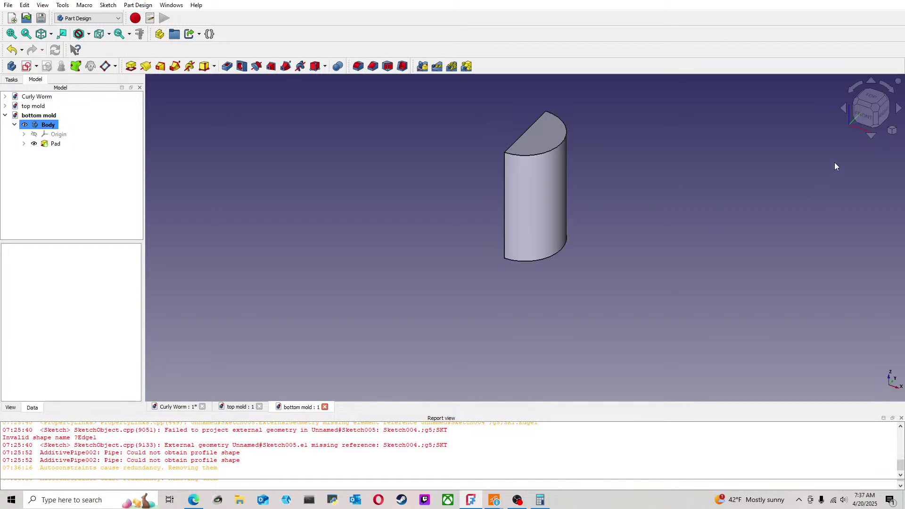
Step: Reopen the pad's sketch in the bottom mold and delete the vertical line closing the half circle
left_click(865, 115)
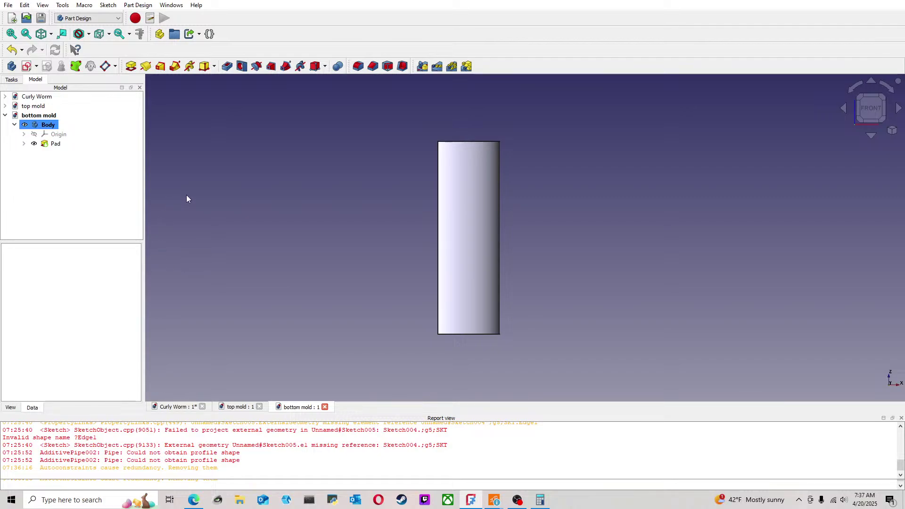
left_click(879, 98)
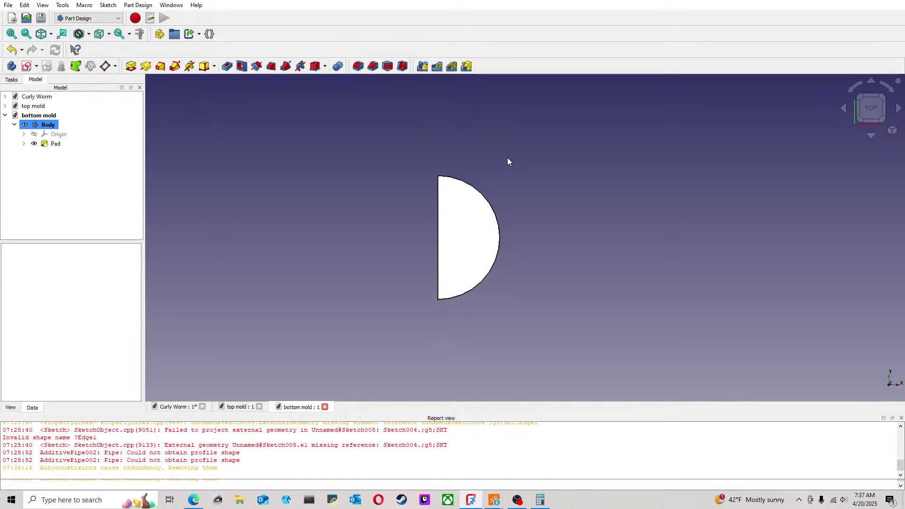
left_click(24, 144)
double_click(59, 153)
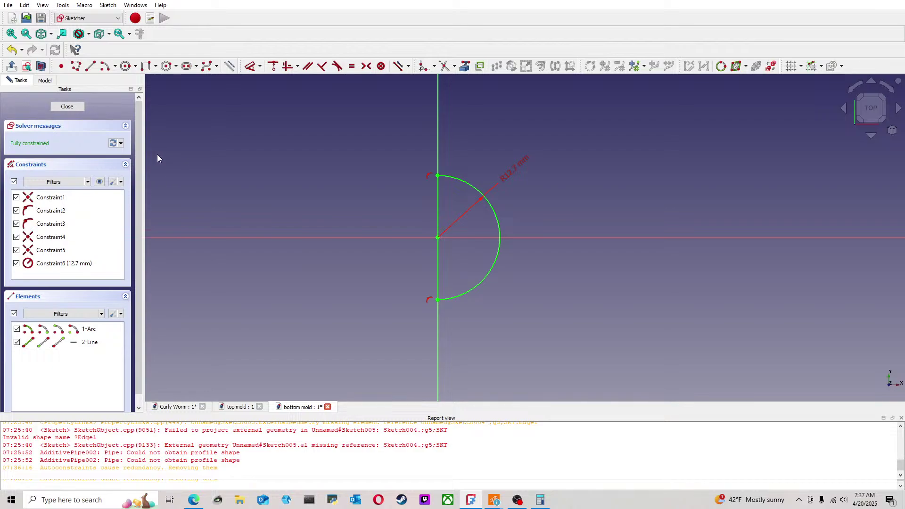
left_click(436, 194)
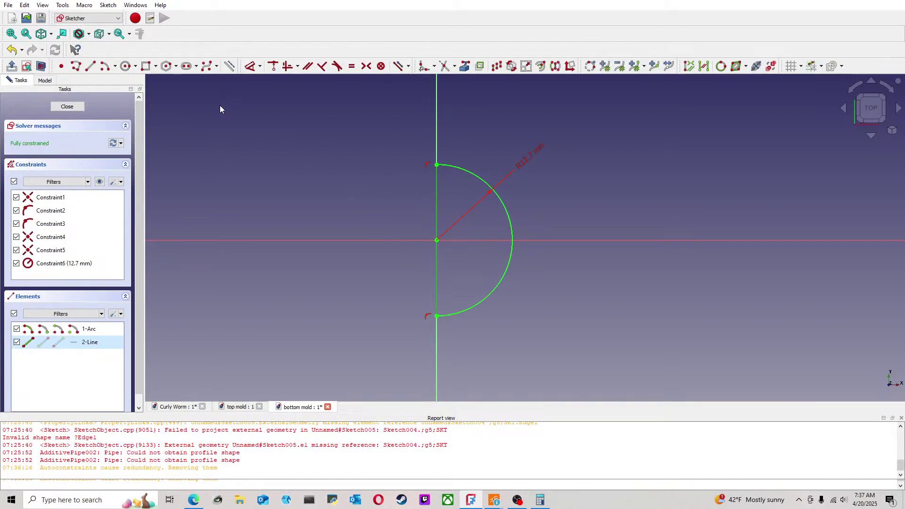
key("Delete")
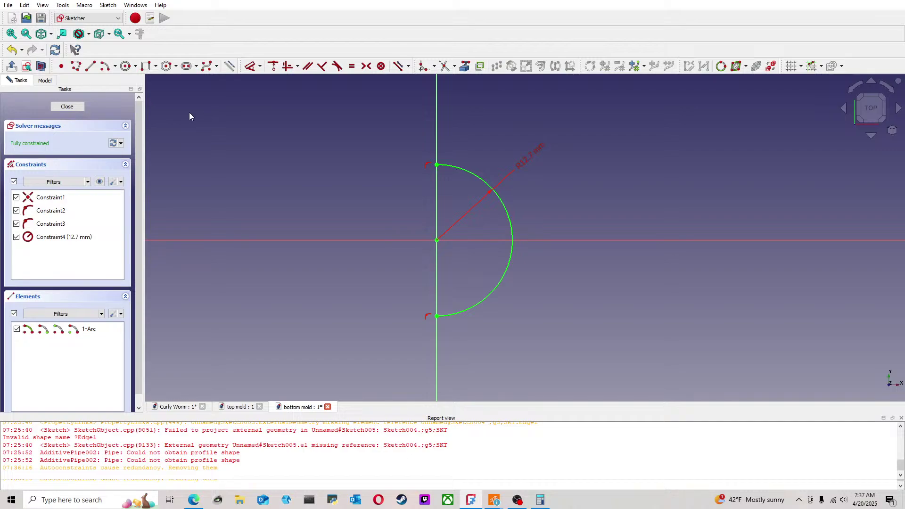
Step: Draw a quarter arc inside the half circle, centred on the origin, running between the upper vertical axis and the horizontal axis
left_click(105, 66)
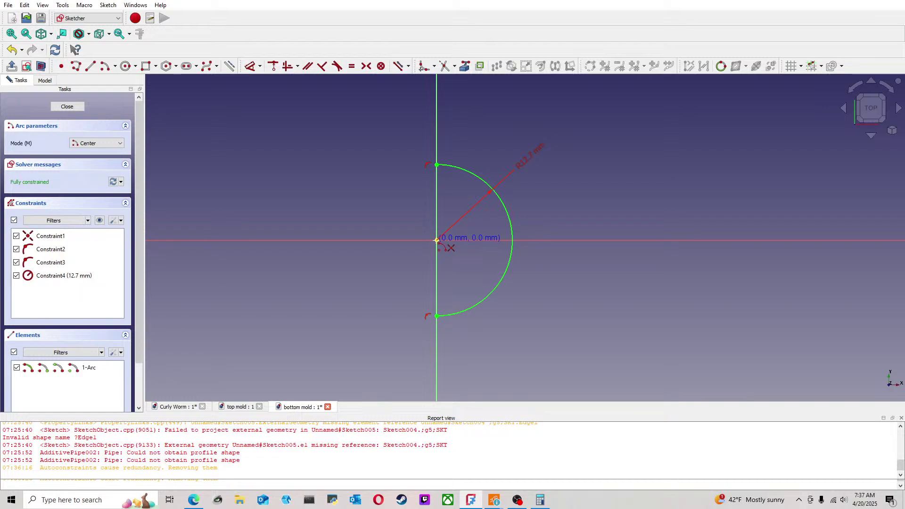
left_click(437, 239)
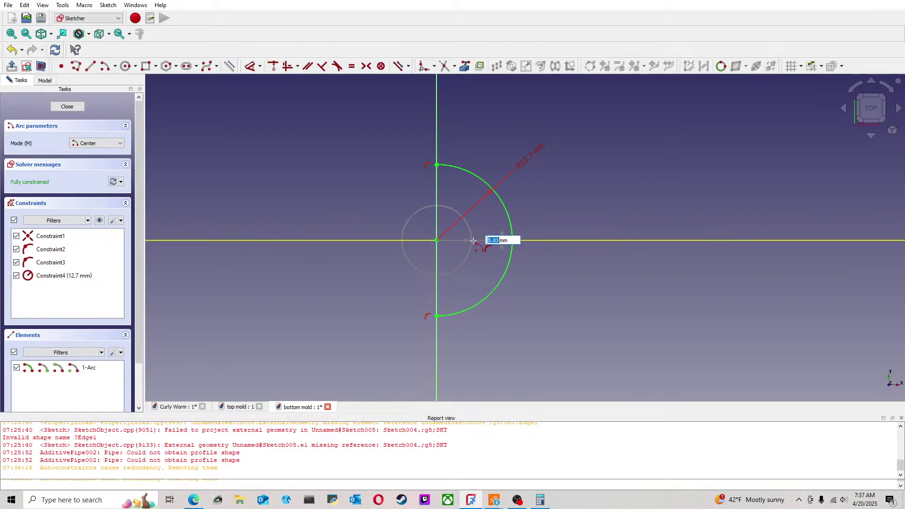
left_click(436, 197)
left_click(480, 239)
mouse_move(481, 240)
left_mouse_down()
mouse_move(471, 275)
mouse_move(474, 240)
left_mouse_up()
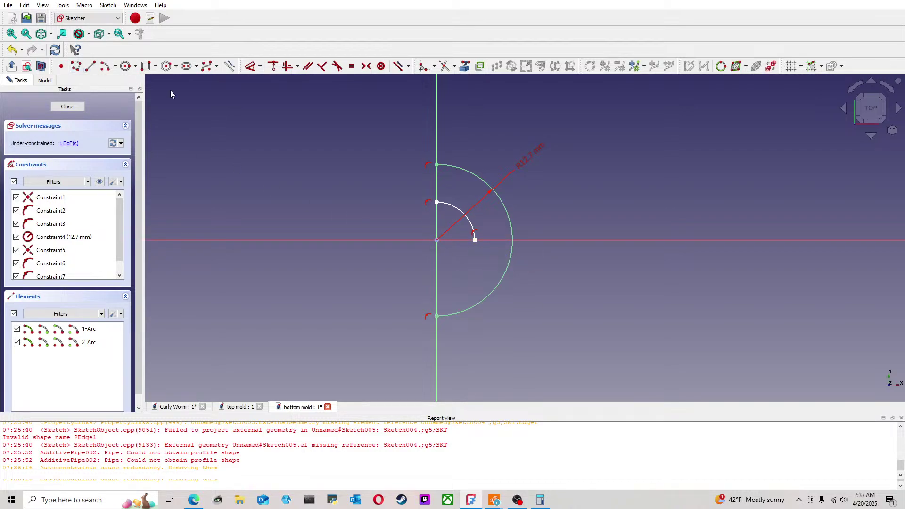
Step: Draw a matching lower quarter arc from the first one's end to the vertical axis, giving an inner half circle of about 5.6 mm radius
left_click(104, 66)
left_click(437, 241)
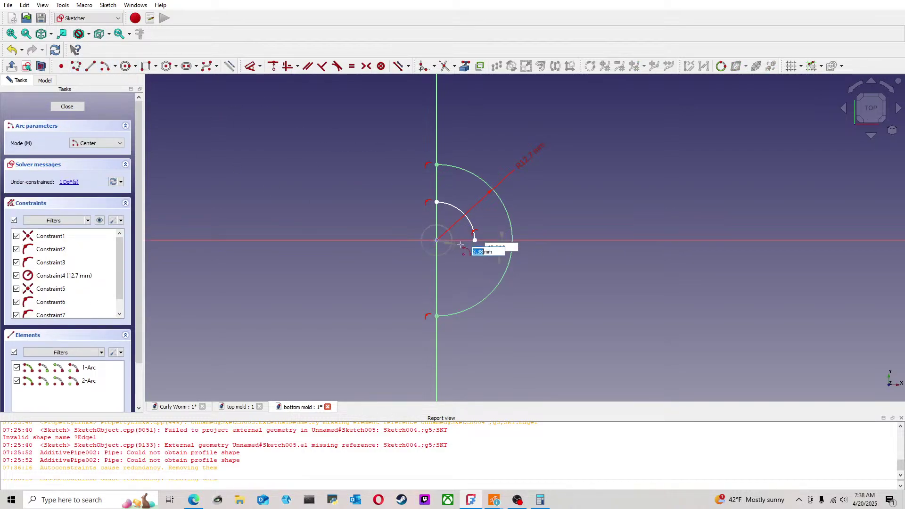
left_click(475, 240)
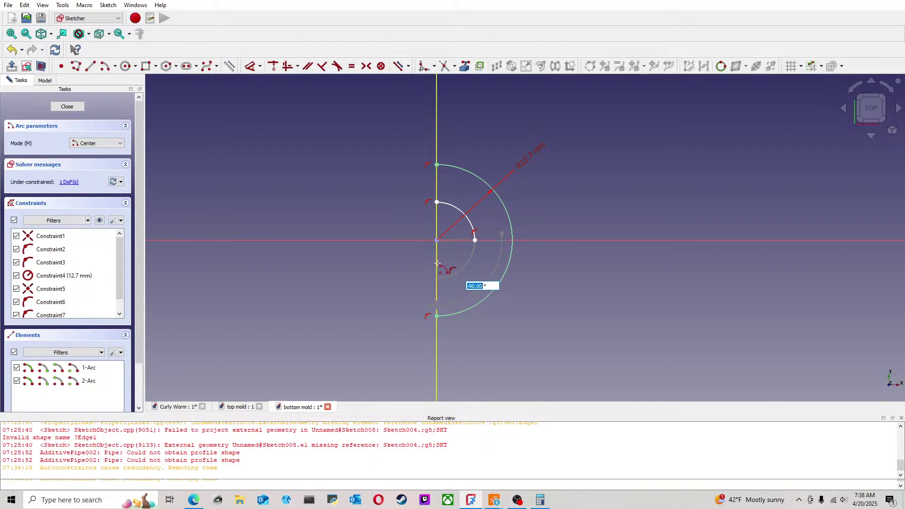
left_click(438, 270)
left_click_drag(456, 271, 452, 263)
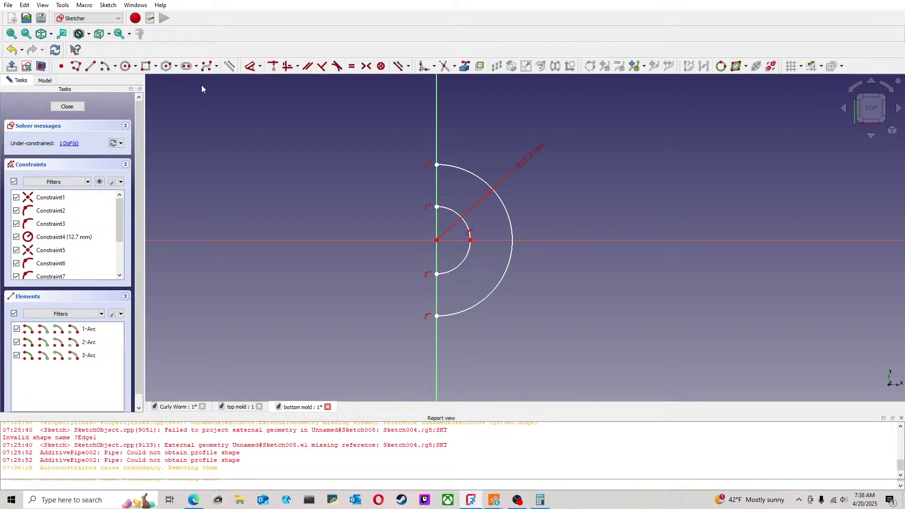
Step: Dimension the inner quarter arc with a radius of 8 mm
left_click(251, 69)
left_click(459, 217)
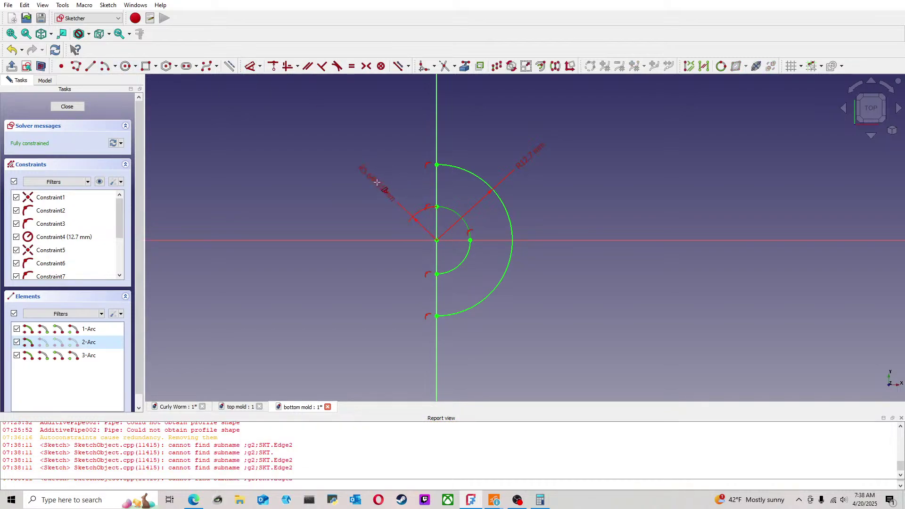
left_click(374, 188)
type("8")
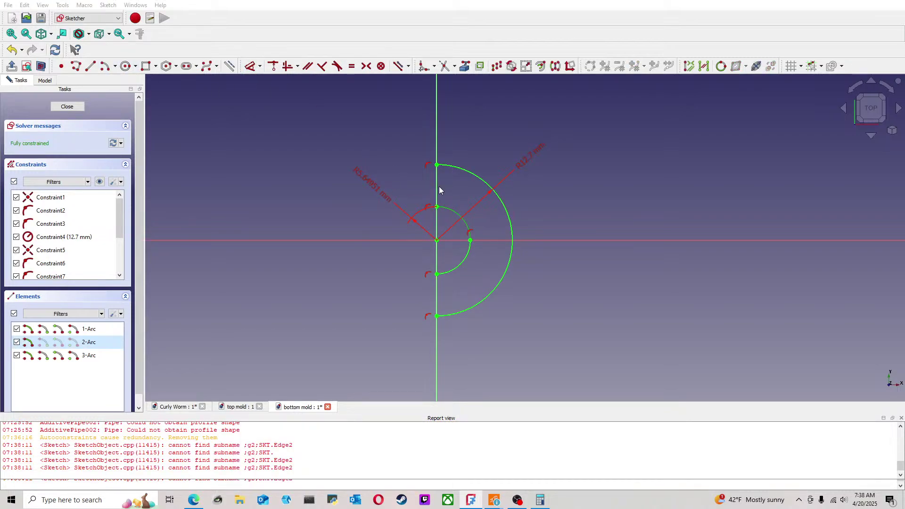
key("Return")
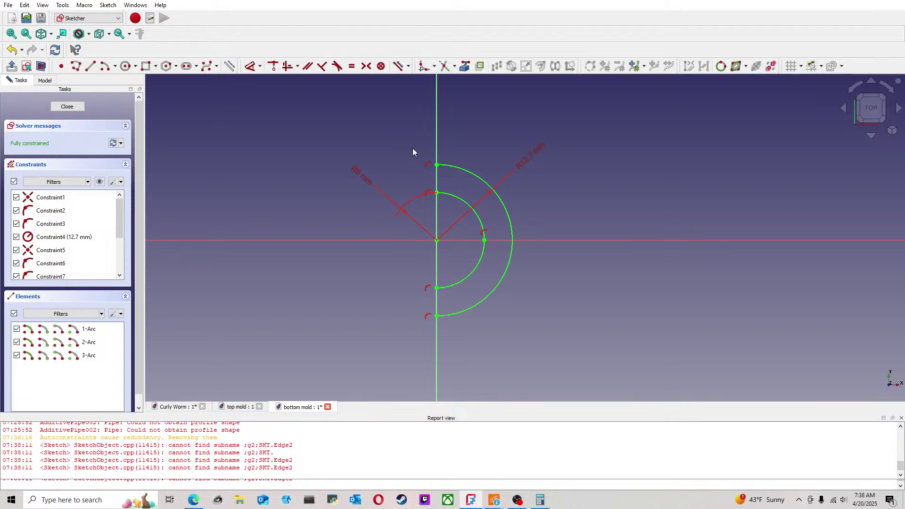
Step: Join the inner and outer arc endpoints with a short vertical line at each end and finish the sketch
left_click(90, 66)
left_click(435, 192)
left_click(437, 165)
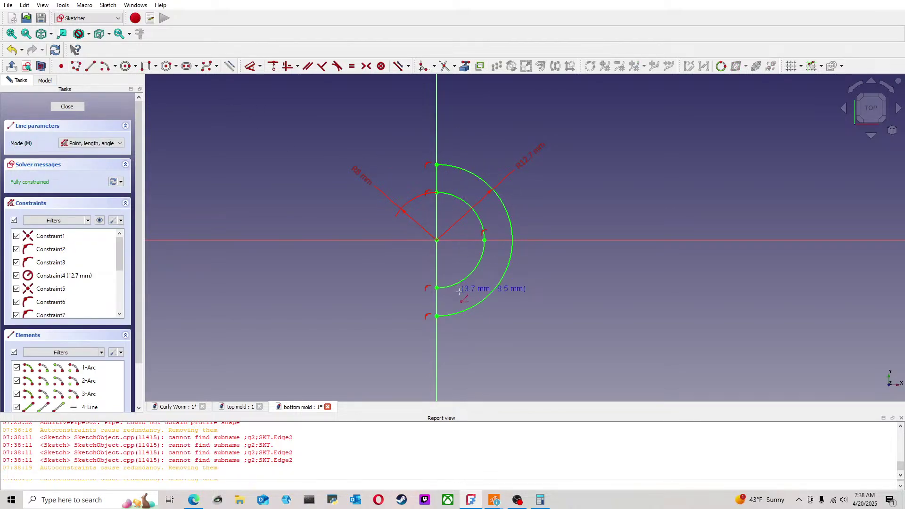
left_click(437, 316)
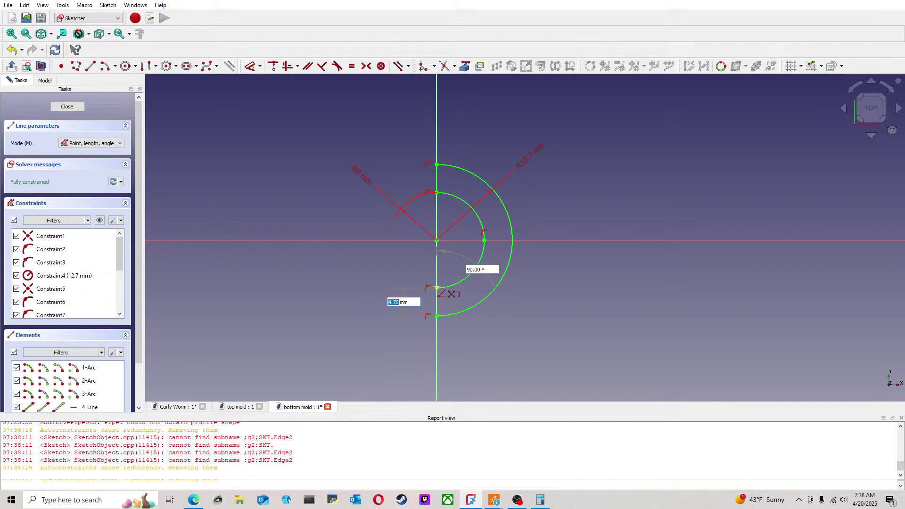
left_click(437, 287)
right_click(555, 290)
left_click(53, 109)
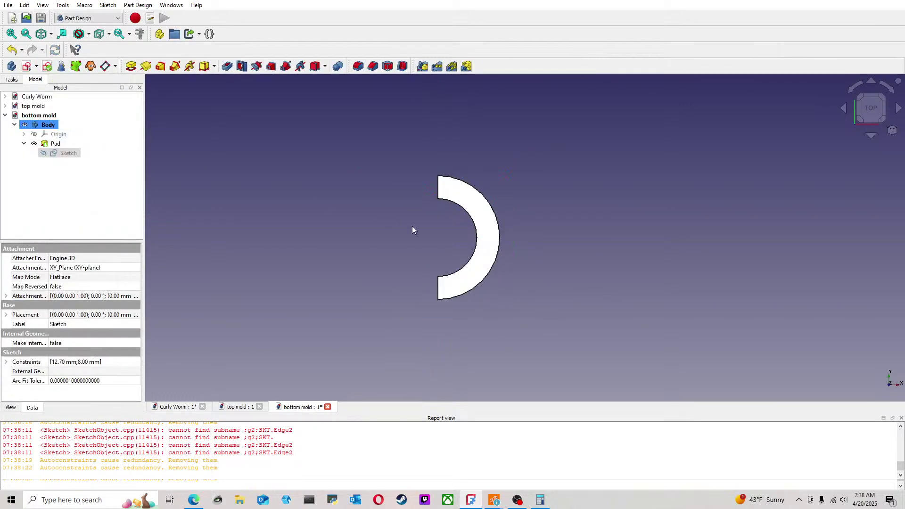
Step: Save the hollowed half-round bottom mold and check its open channel side
mouse_move(400, 221)
middle_mouse_down()
mouse_move(505, 200)
mouse_move(646, 245)
mouse_move(585, 246)
mouse_move(507, 204)
middle_mouse_up()
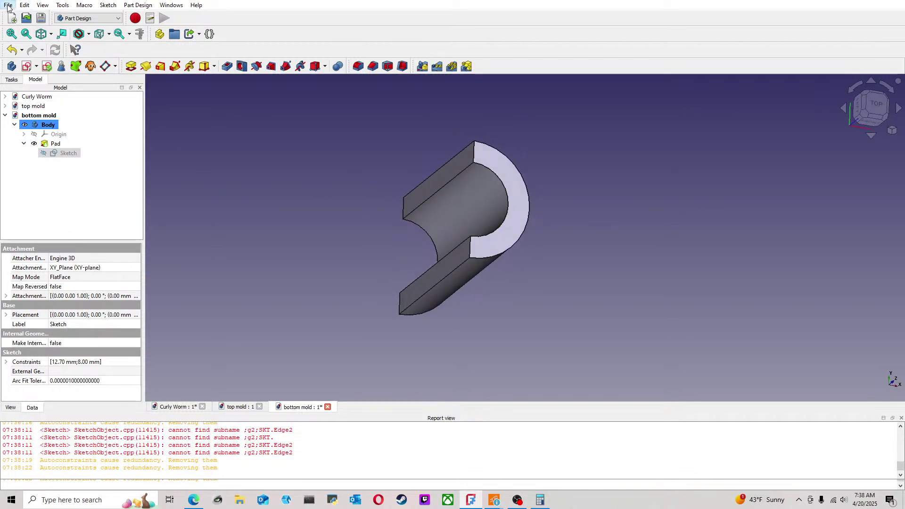
key("ctrl+s")
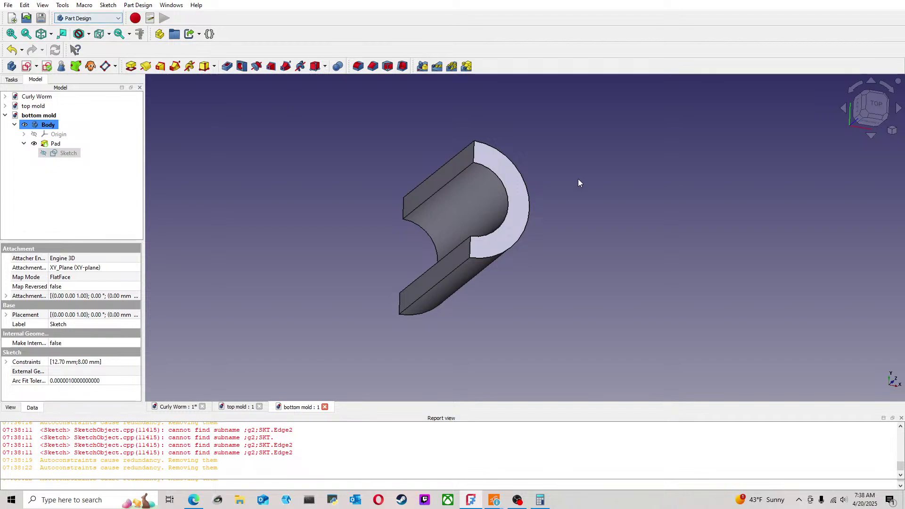
left_click(864, 113)
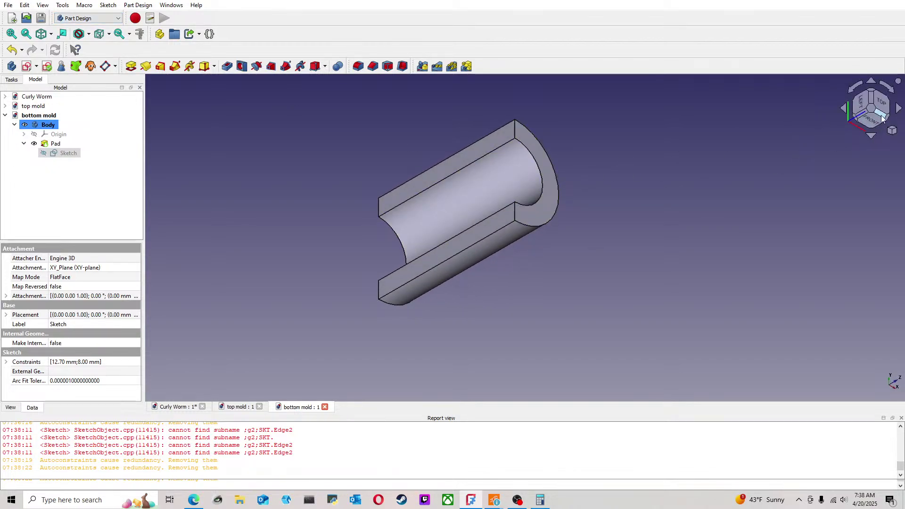
left_click(870, 98)
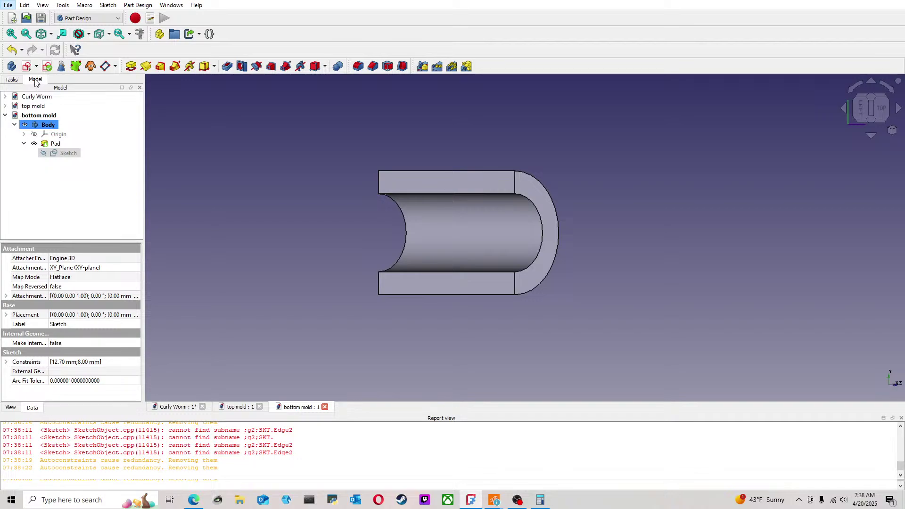
Step: Create another new document and start a sketch on its XY plane
left_click(12, 17)
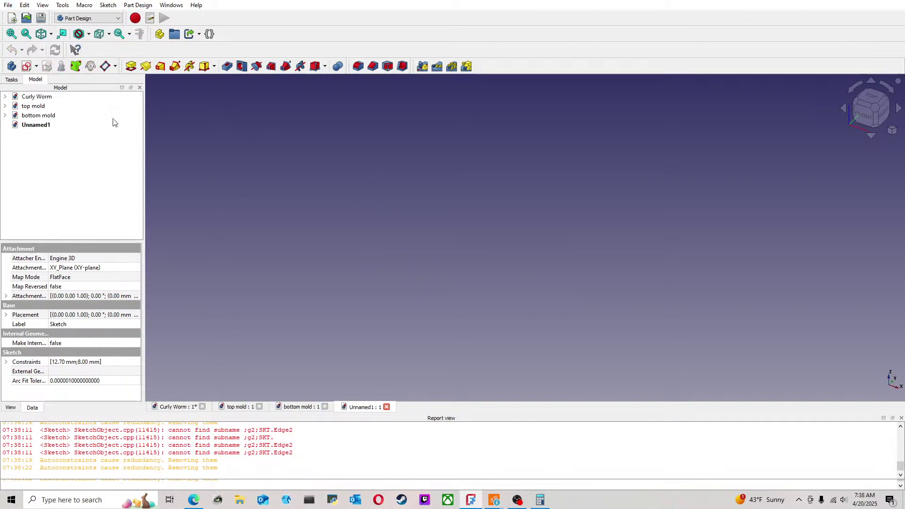
left_click(27, 67)
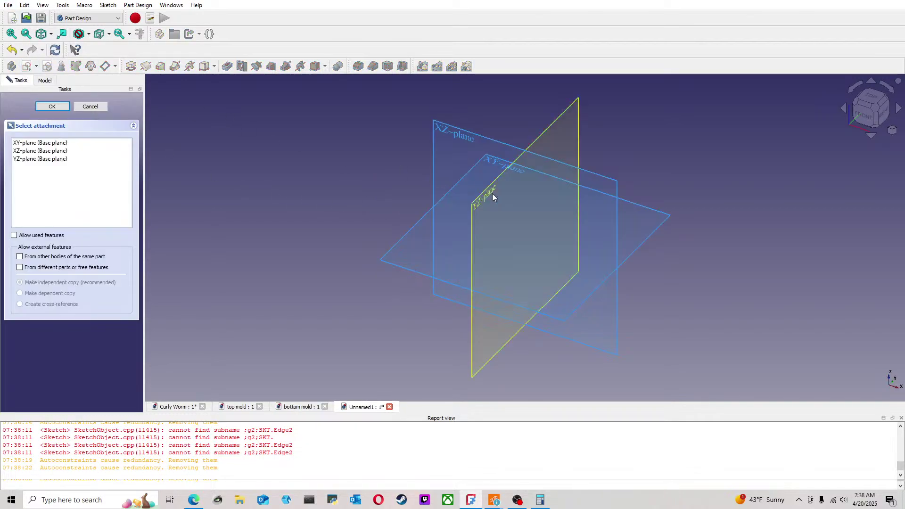
left_click(655, 210)
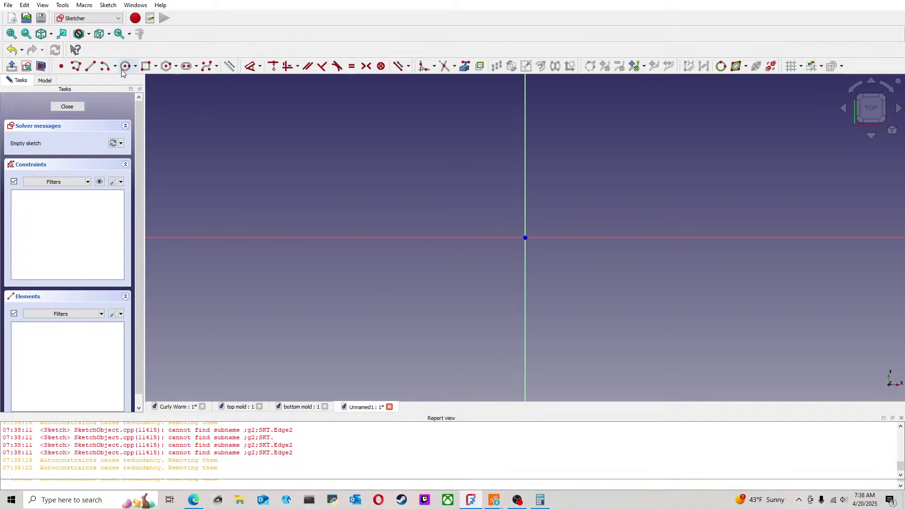
Step: Draw a circle about 24 mm in diameter centred on the origin
left_click(125, 66)
left_click(525, 237)
left_click(557, 214)
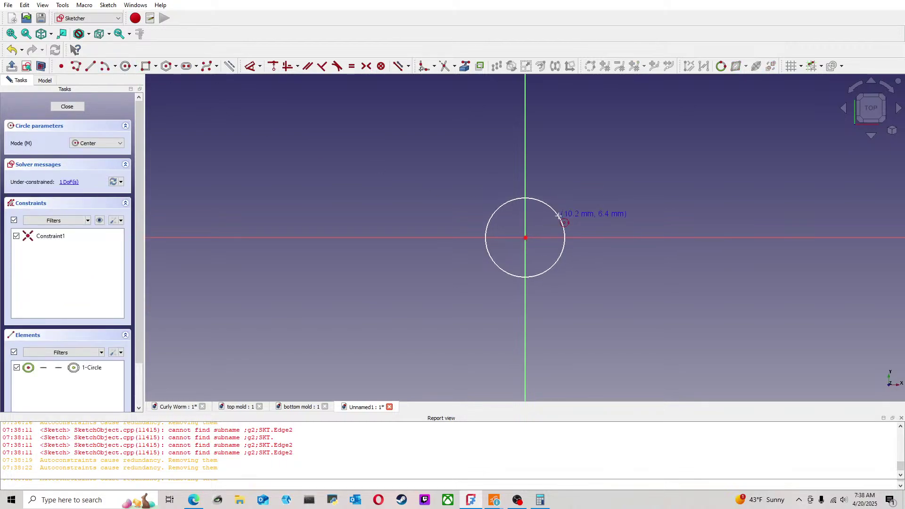
Step: Set the circle's diameter to 16 mm and finish the sketch
left_click(258, 70)
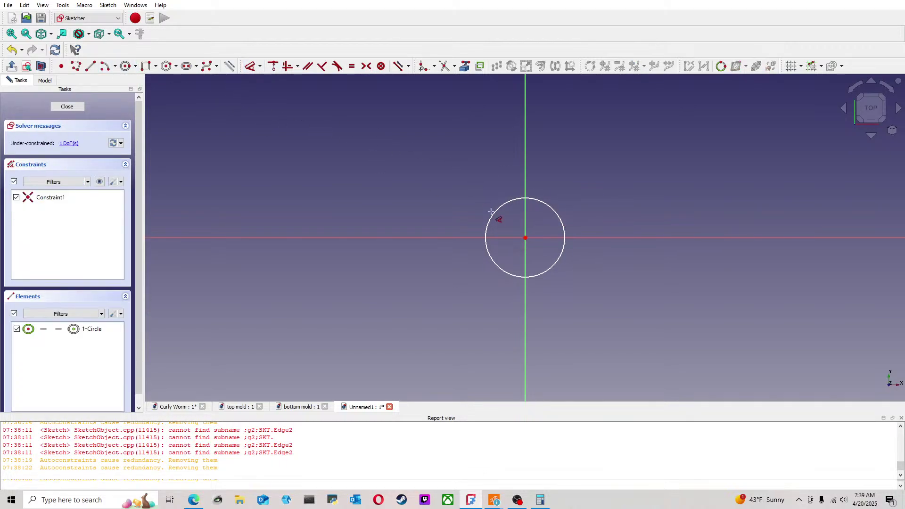
left_click(493, 216)
left_click(431, 198)
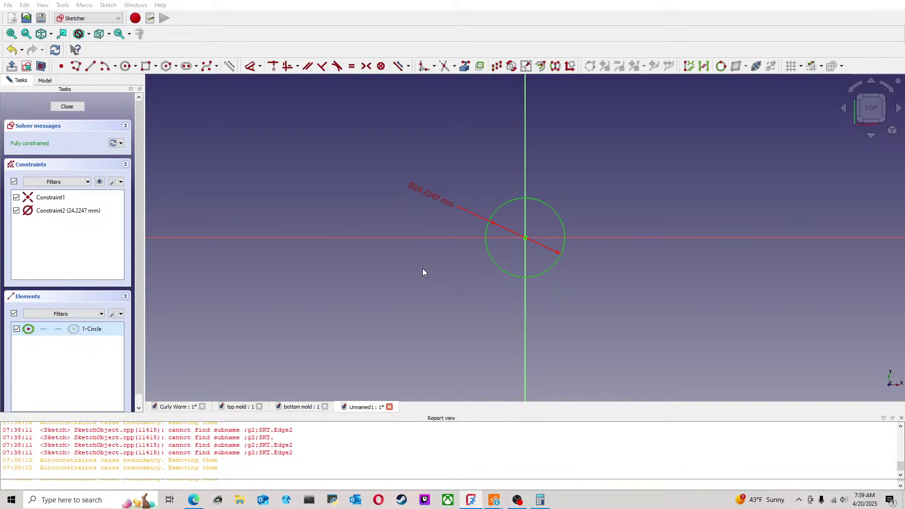
key("Return")
key("Escape")
scroll(555, 227, "up", 3)
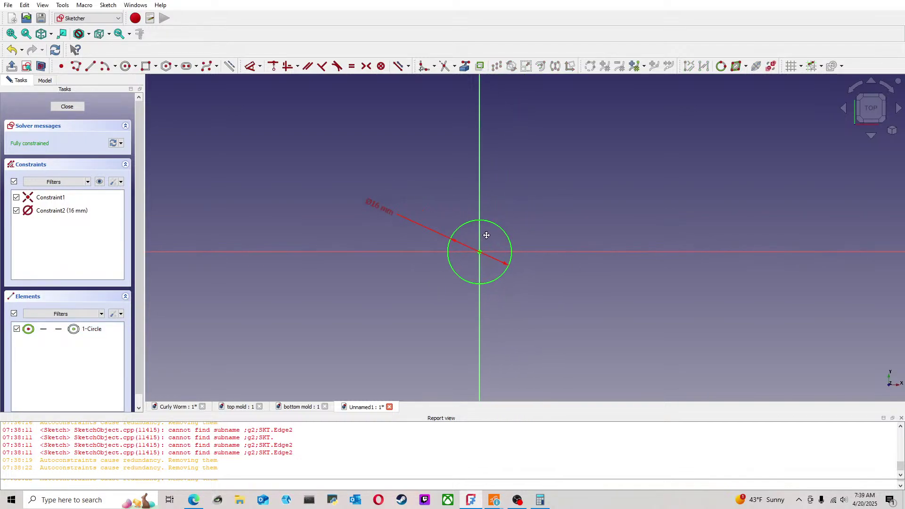
left_click(74, 108)
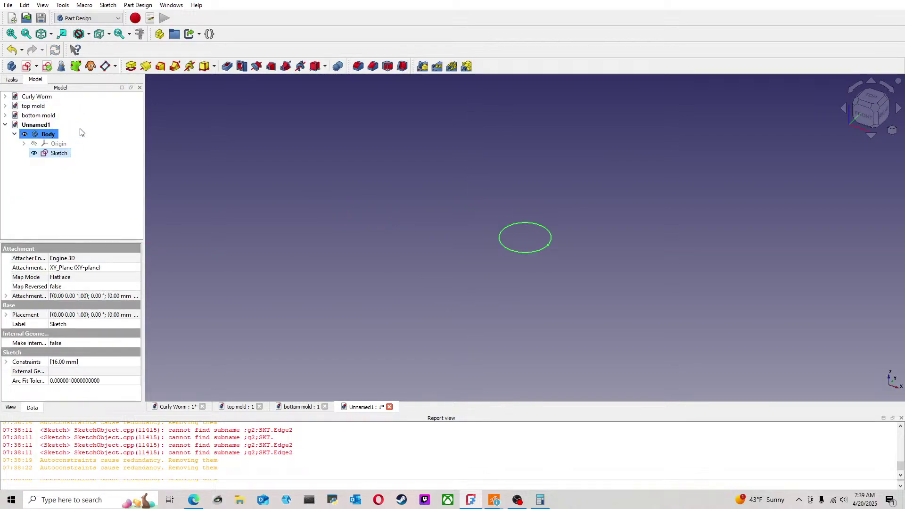
Step: Pad the circle sketch to a length of 39.5 mm
left_click(132, 67)
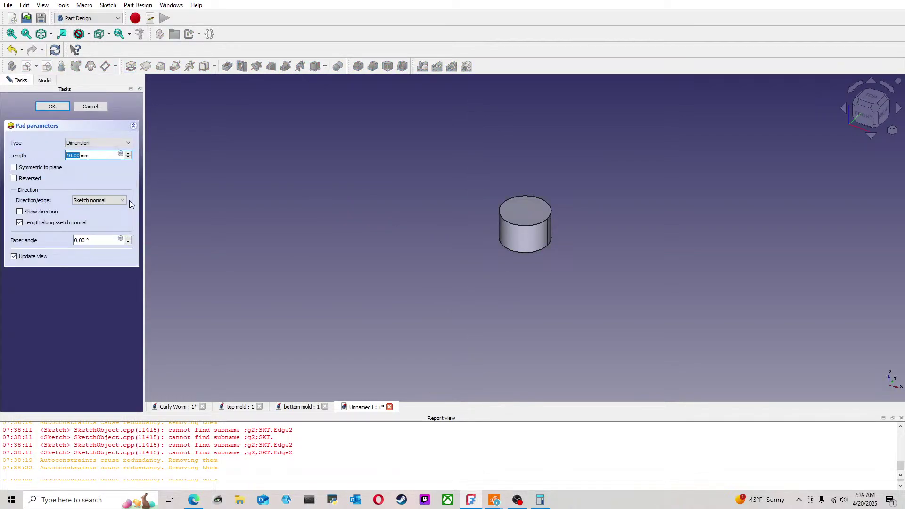
type("39.")
type("5")
key("Return")
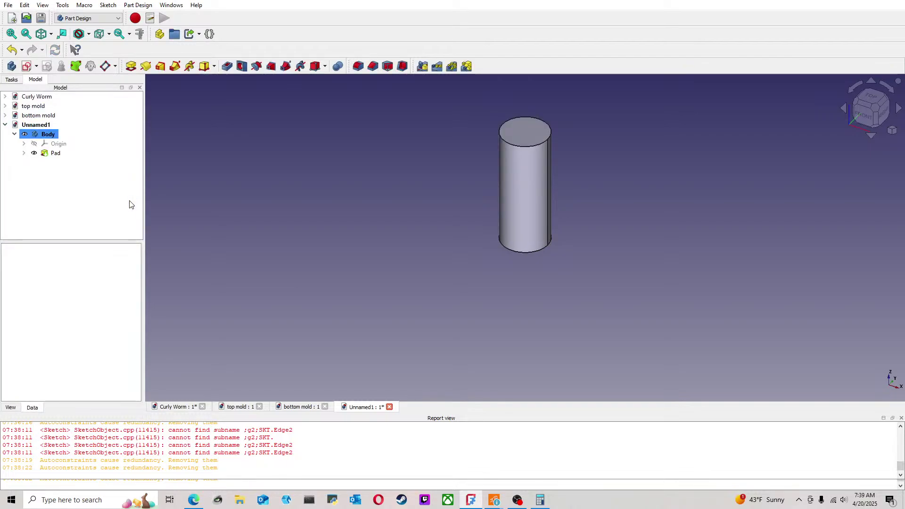
middle_click_drag(525, 157, 573, 166)
middle_click_drag(535, 238, 541, 202)
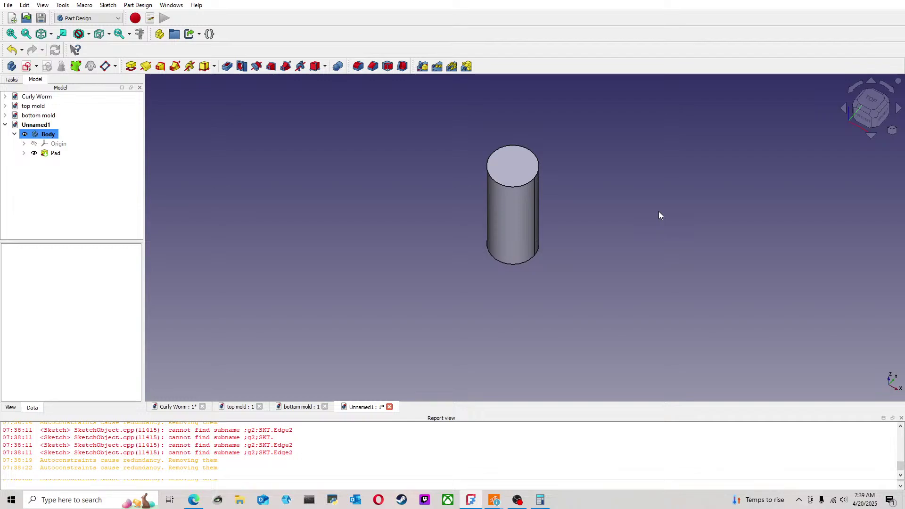
left_click(871, 99)
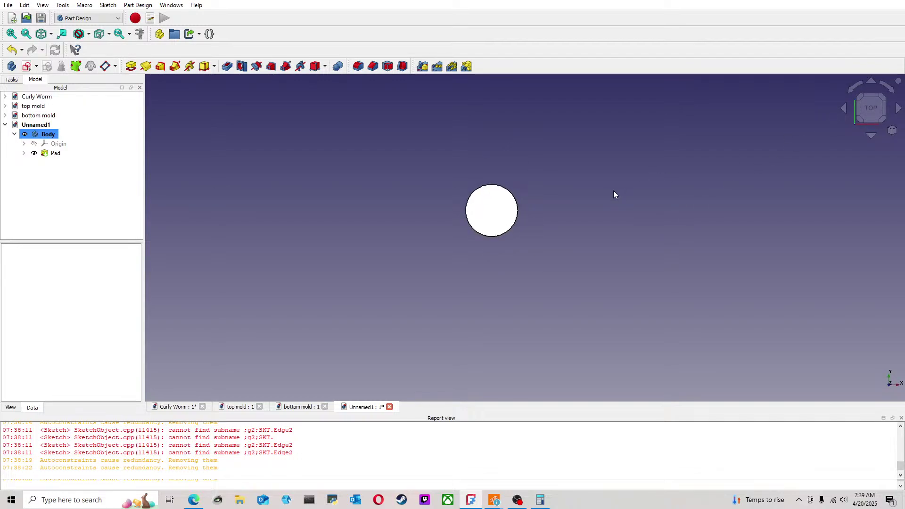
middle_click_drag(563, 247, 588, 183)
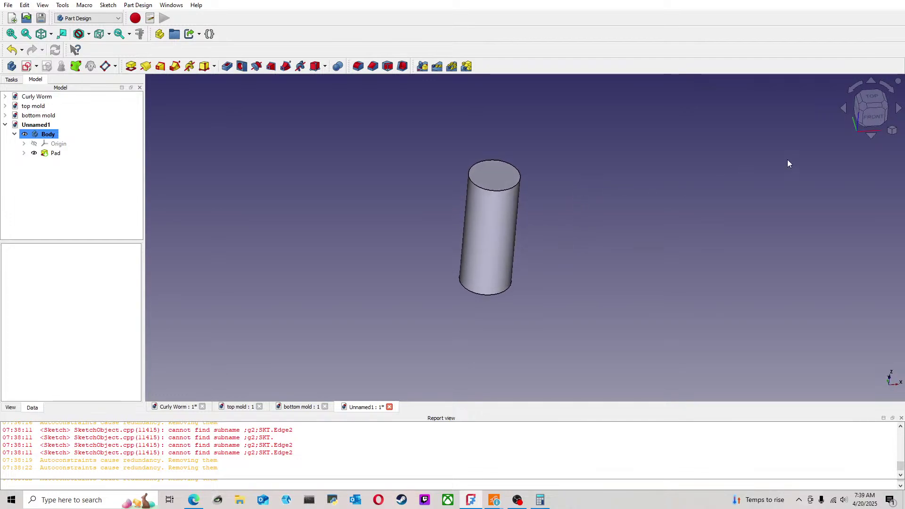
Step: Start a new sketch on the bottom face of the cylinder
left_click(873, 115)
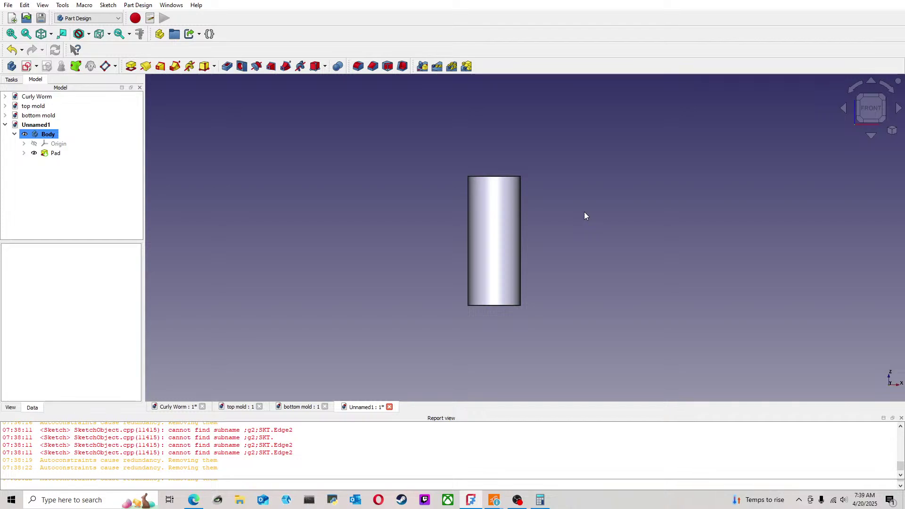
middle_click_drag(577, 216, 564, 267)
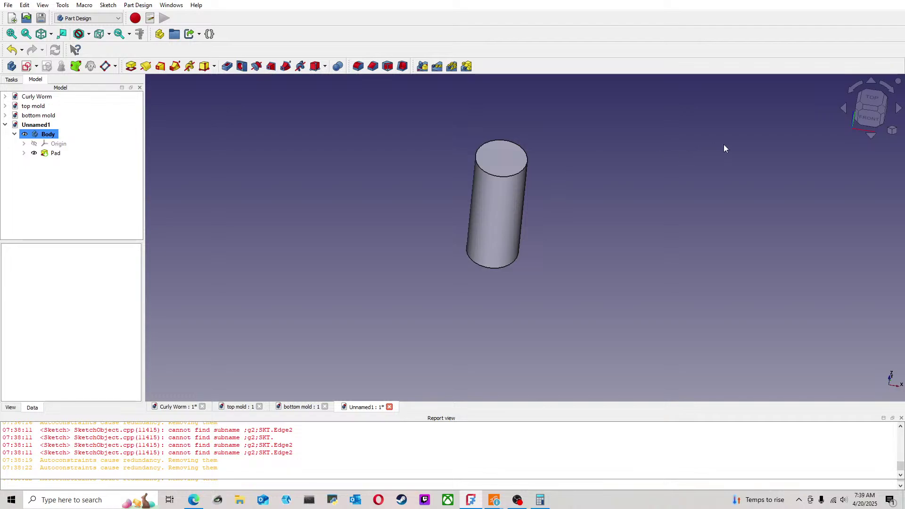
left_click(872, 135)
left_click(873, 135)
left_click(873, 134)
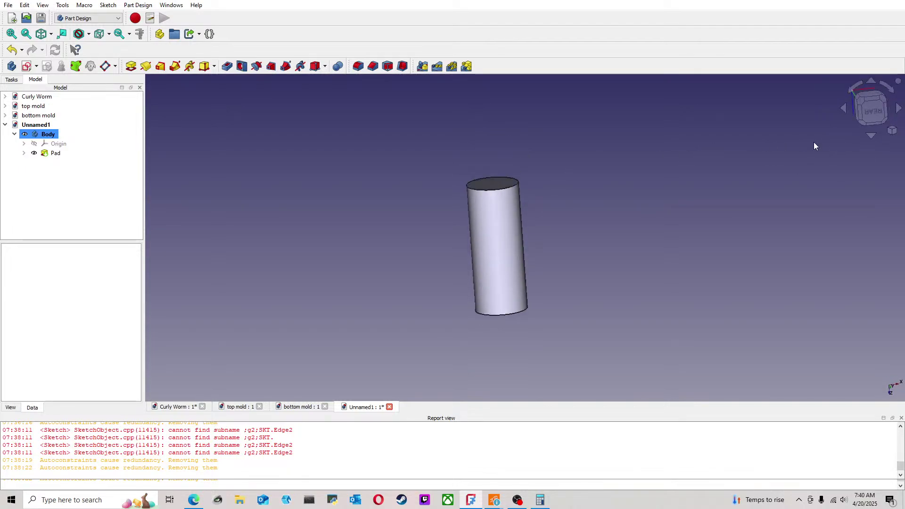
left_click(482, 226)
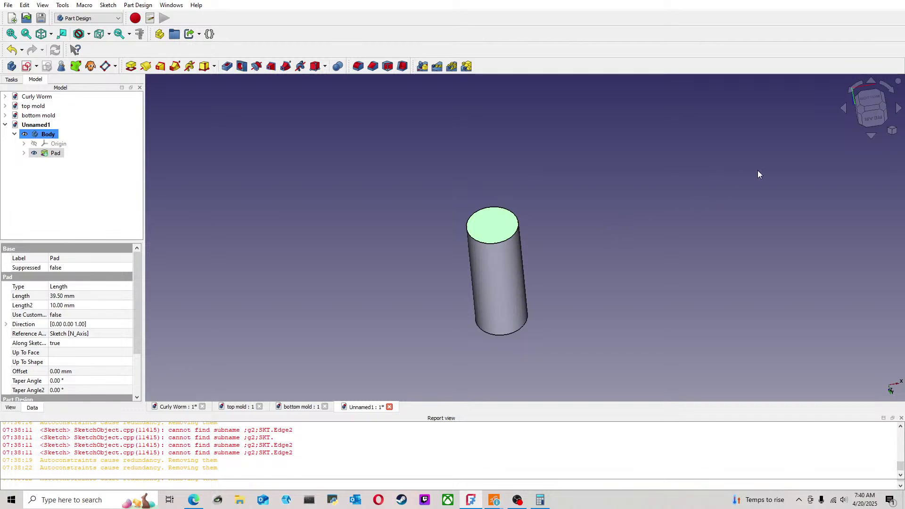
left_click(871, 98)
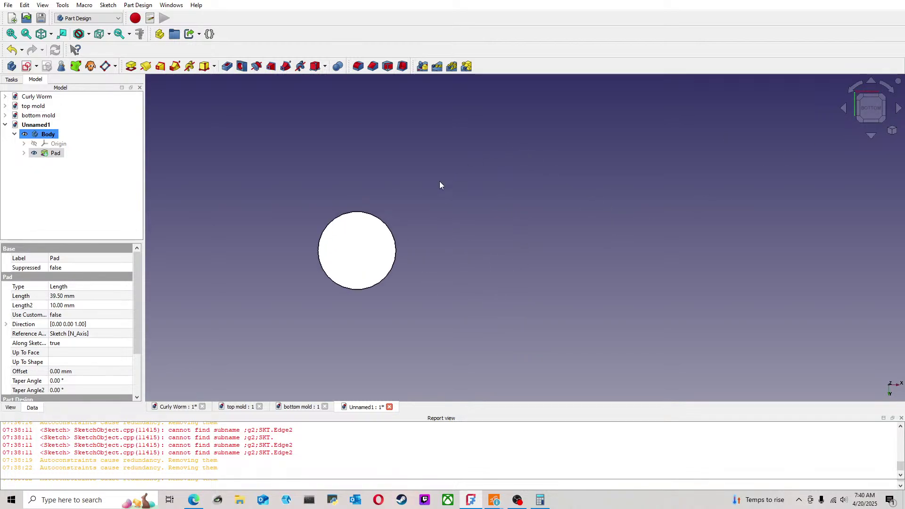
left_click(26, 66)
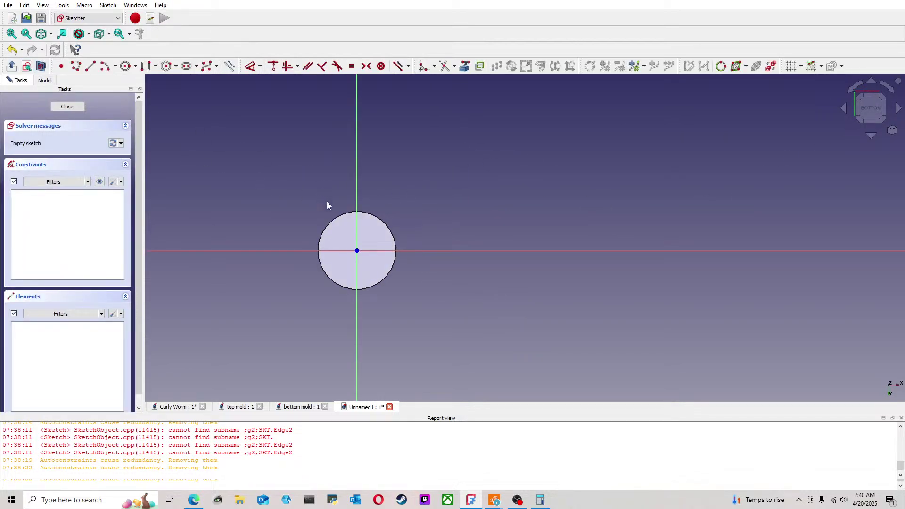
Step: Sketch two horizontal lines across the circular face, one above and one below the horizontal axis, extending past both sides of the circle
scroll(326, 204, "up", 2)
left_click(146, 66)
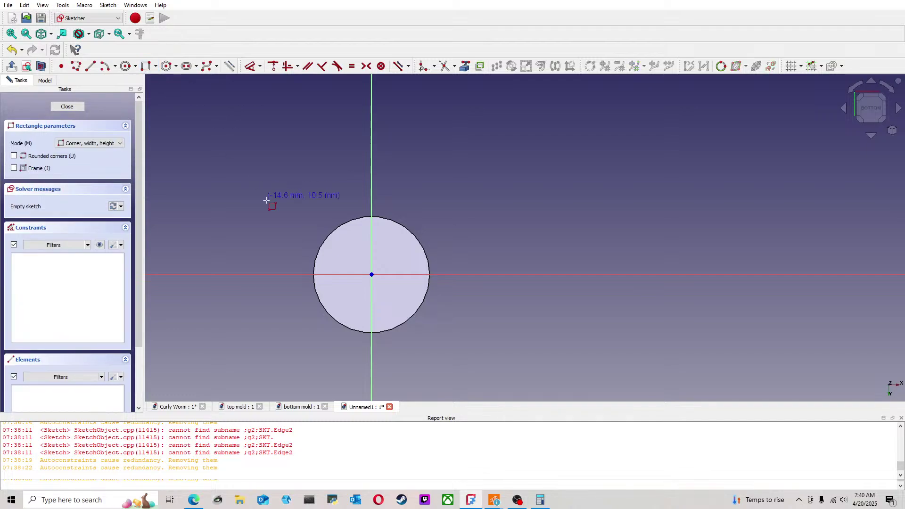
key("Escape")
key("g")
key("l")
left_click(297, 257)
left_click(450, 257)
left_click(286, 305)
left_click(458, 306)
key("Escape")
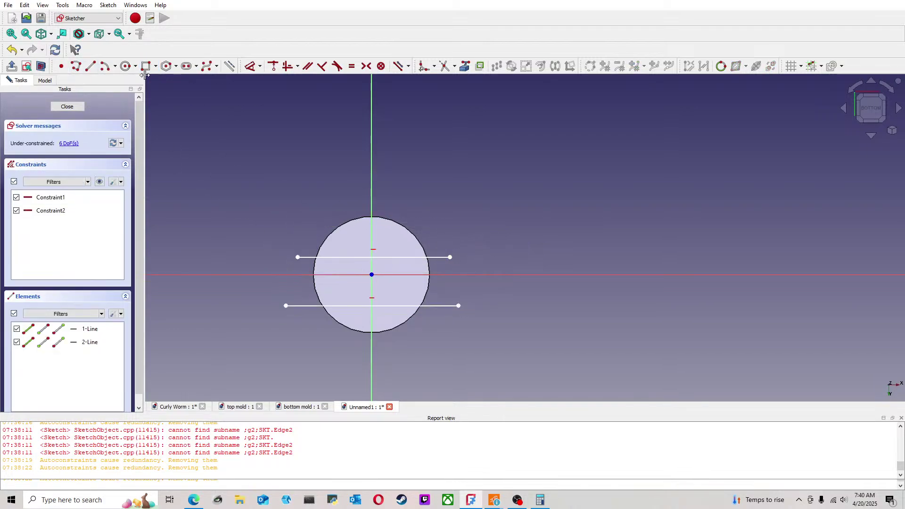
Step: Sketch outward-bulging centre arcs joining the two horizontal lines at their right and left ends
left_click(106, 67)
left_click(436, 282)
left_click(467, 227)
left_click(458, 305)
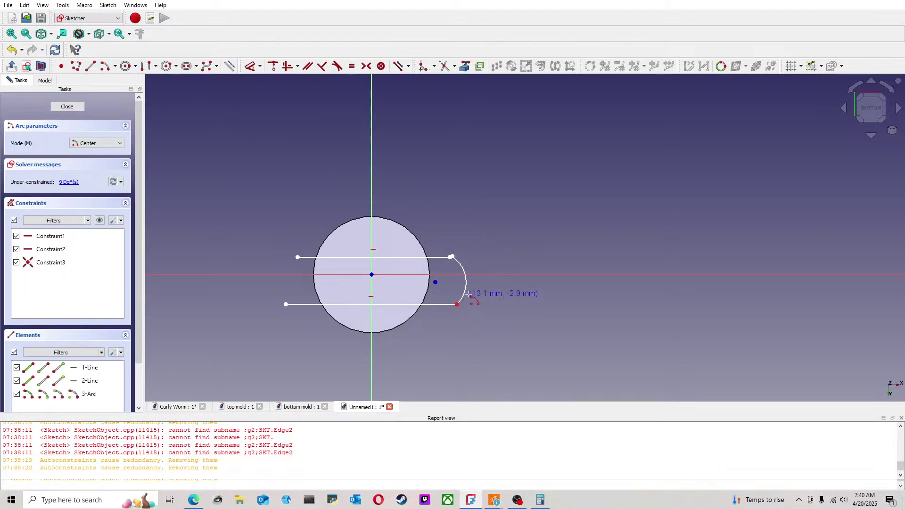
left_click(302, 282)
left_click(298, 257)
left_click(285, 305)
right_click(519, 279)
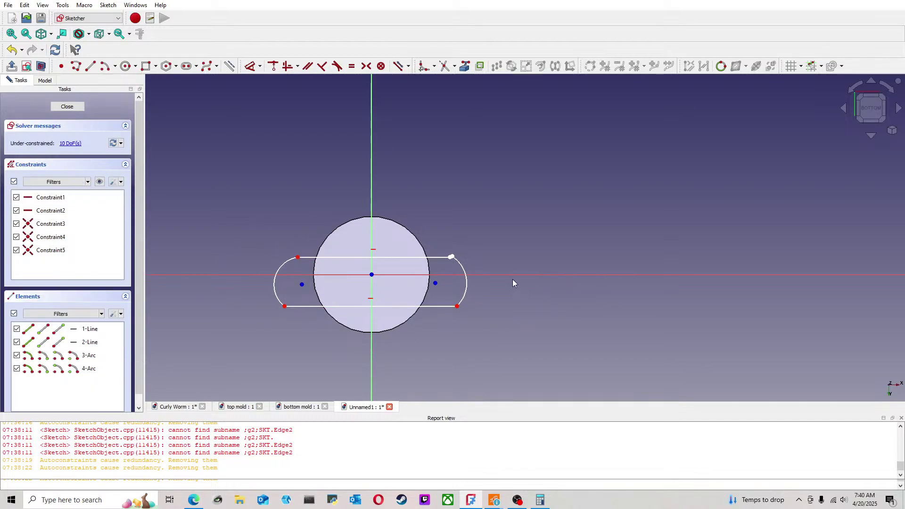
Step: Join the upper line to the right arc by constraining their open ends onto each other's curves
scroll(481, 277, "up", 4)
left_click(392, 232)
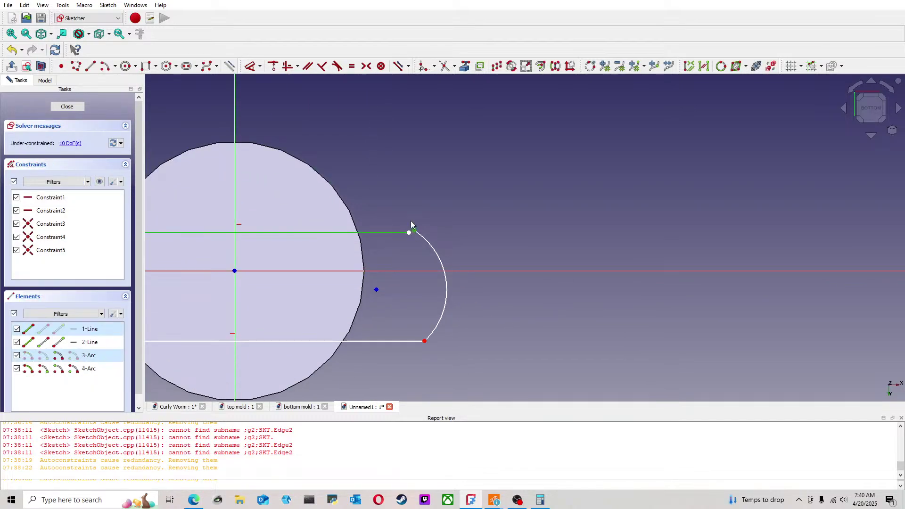
key("t")
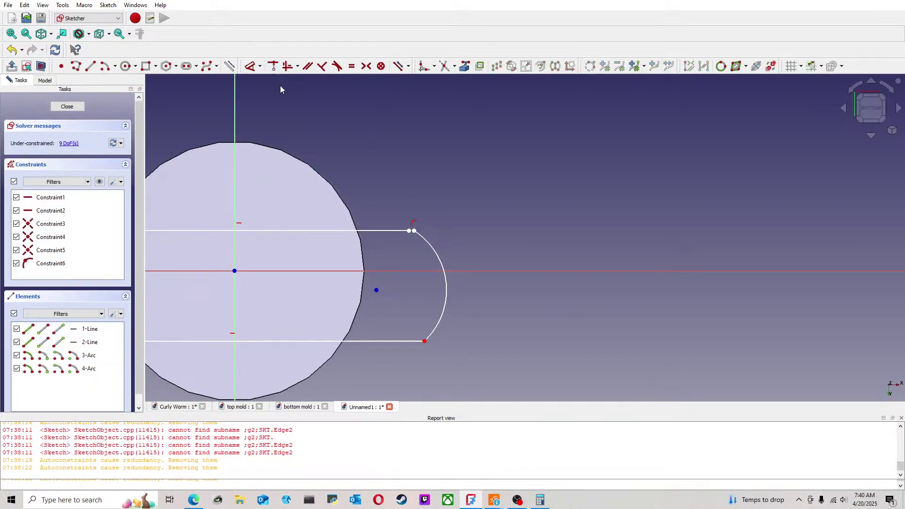
left_click(410, 234)
left_click(421, 236)
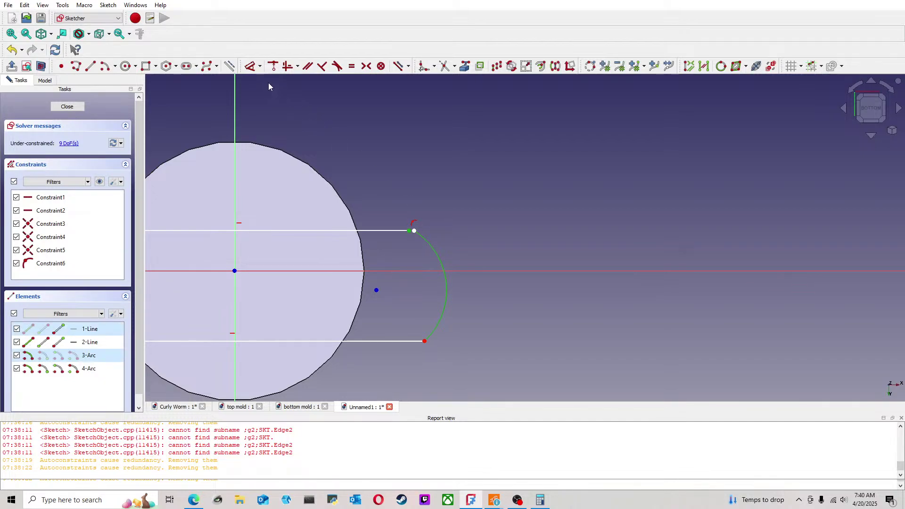
key("t")
Step: Make the upper line tangent to both the left and right arcs
scroll(426, 233, "down", 3)
scroll(231, 232, "up", 2)
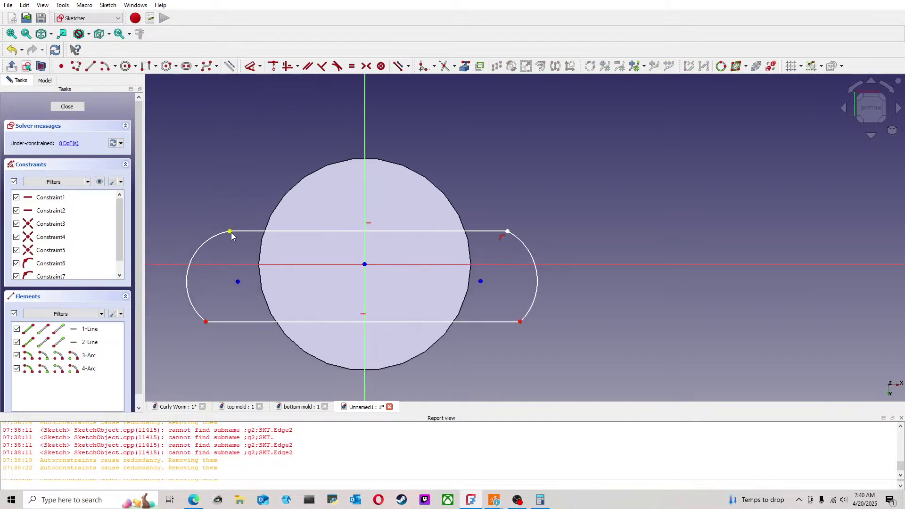
left_click(215, 242)
left_click(241, 231)
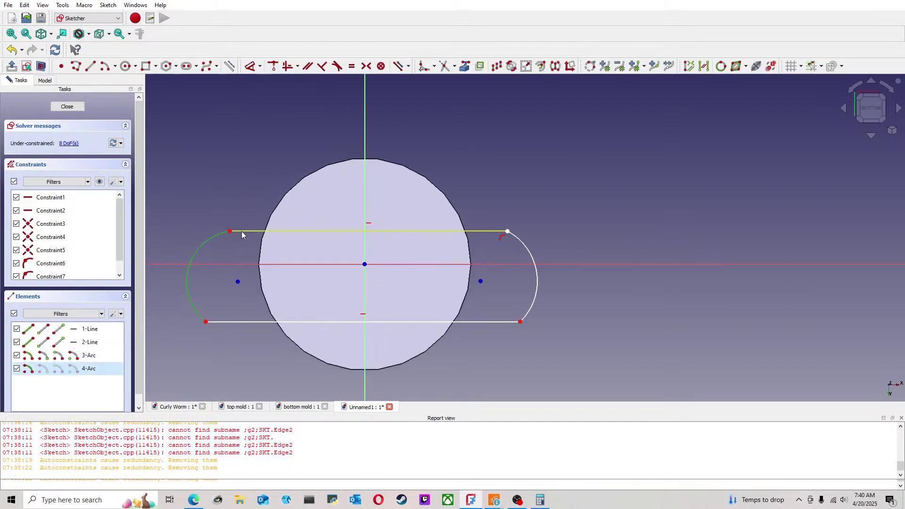
left_click(336, 66)
left_click(493, 232)
left_click(517, 241)
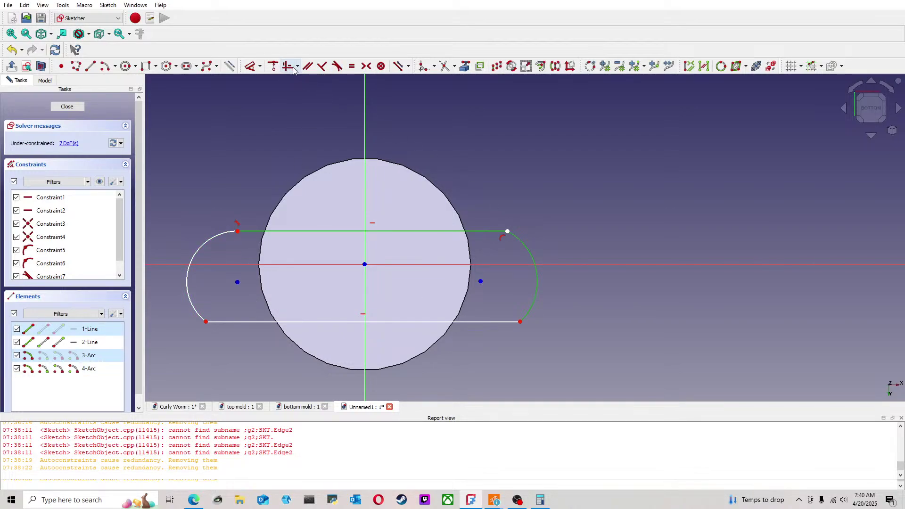
left_click(337, 66)
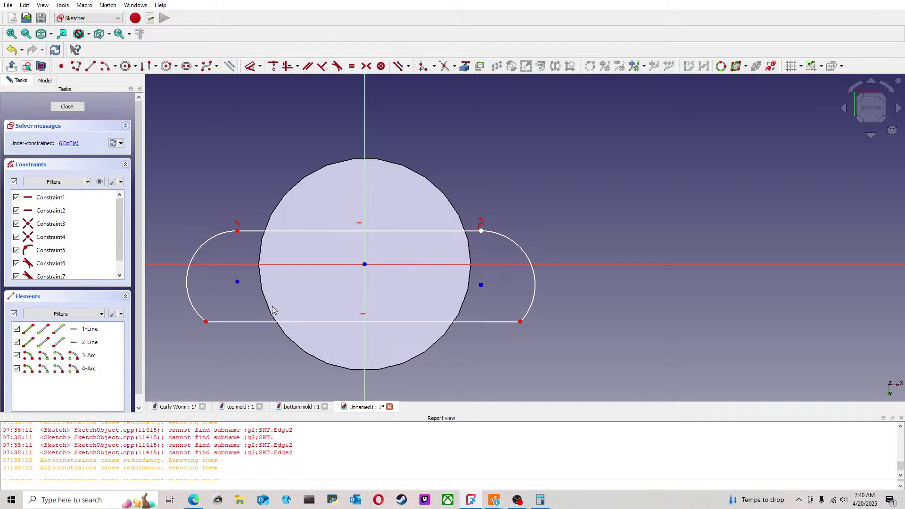
Step: Make the lower line tangent to both the left and right arcs
left_click(264, 322)
left_click(198, 315)
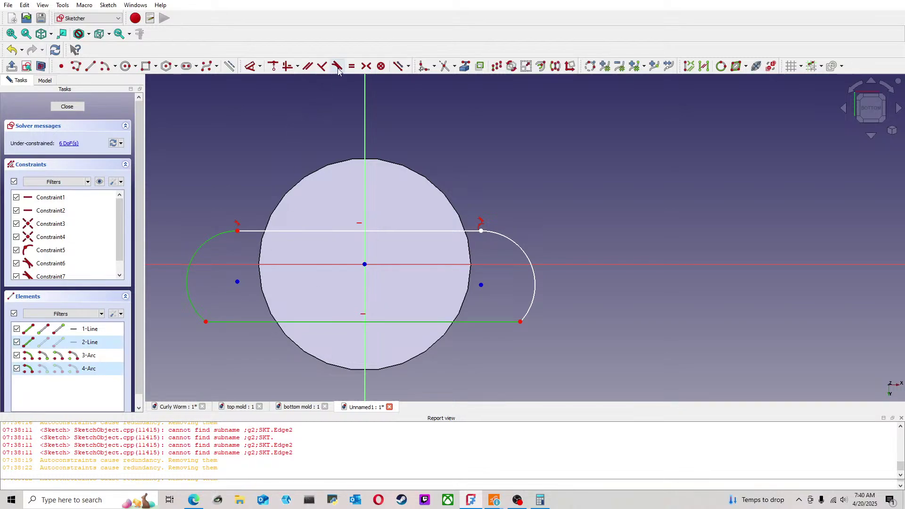
left_click(336, 66)
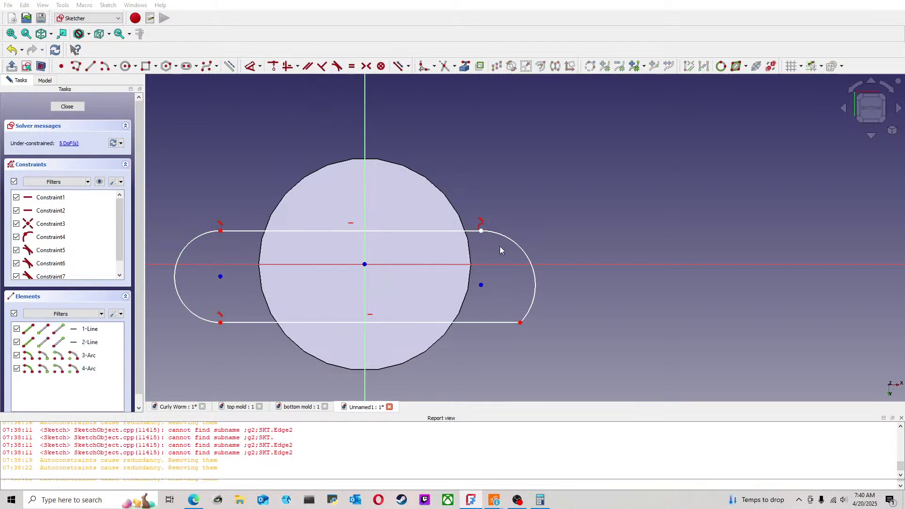
left_click(503, 323)
left_click(534, 300)
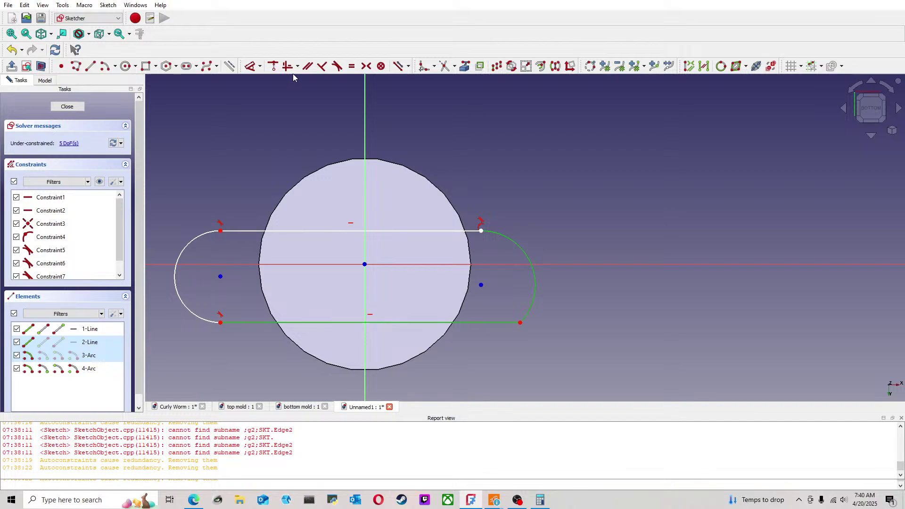
left_click(336, 66)
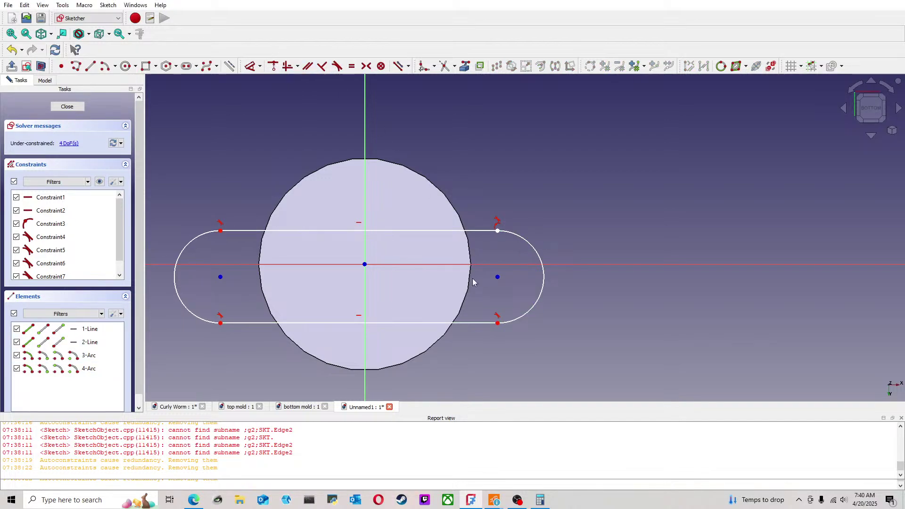
Step: Constrain the right arc's centre point onto the horizontal axis
left_click(497, 278)
left_click(514, 263)
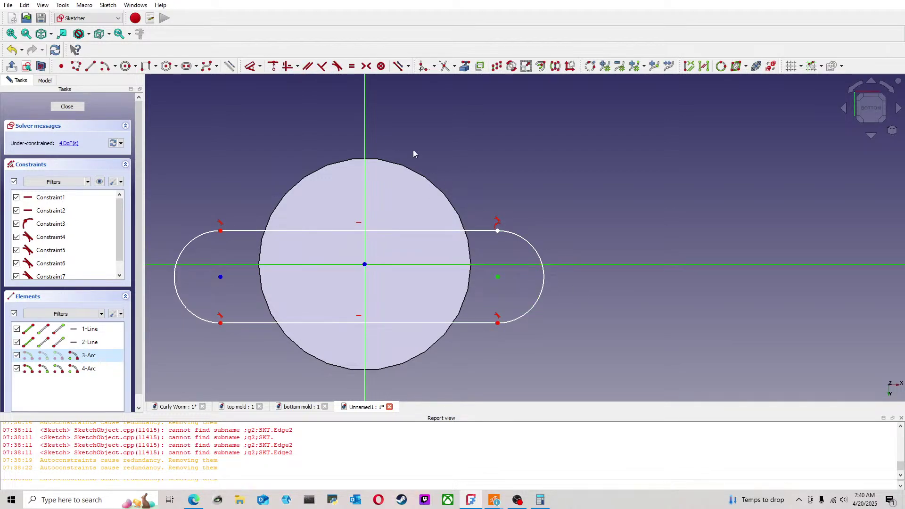
left_click(277, 69)
scroll(241, 197, "down", 2)
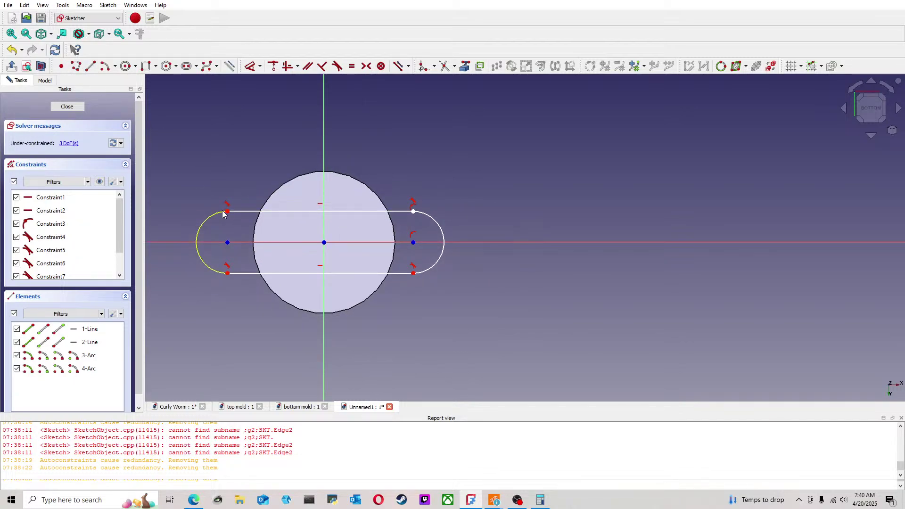
Step: Draw a horizontal construction line between the outermost points of both arcs and constrain the origin onto it
left_click(90, 68)
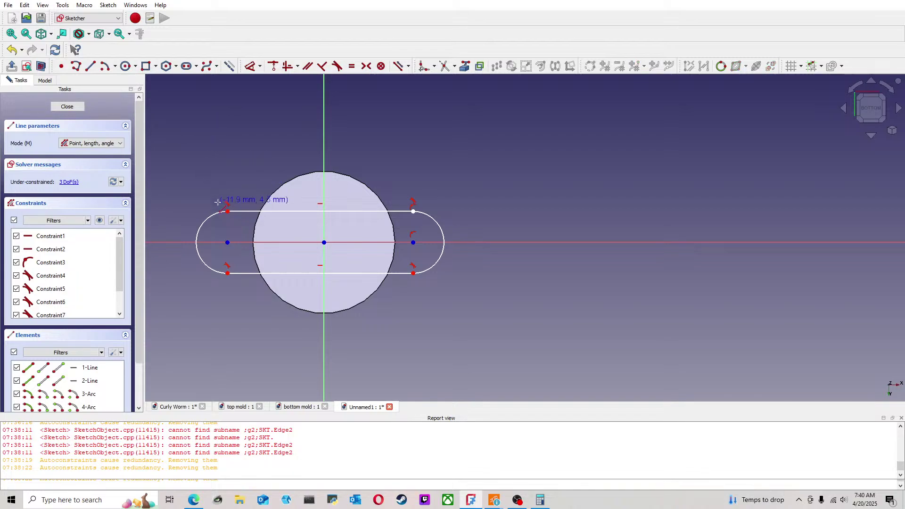
left_click(444, 242)
key("Escape")
scroll(317, 234, "up", 4)
left_click_drag(313, 253, 314, 234)
left_click(310, 234)
left_click(331, 253)
left_click(273, 67)
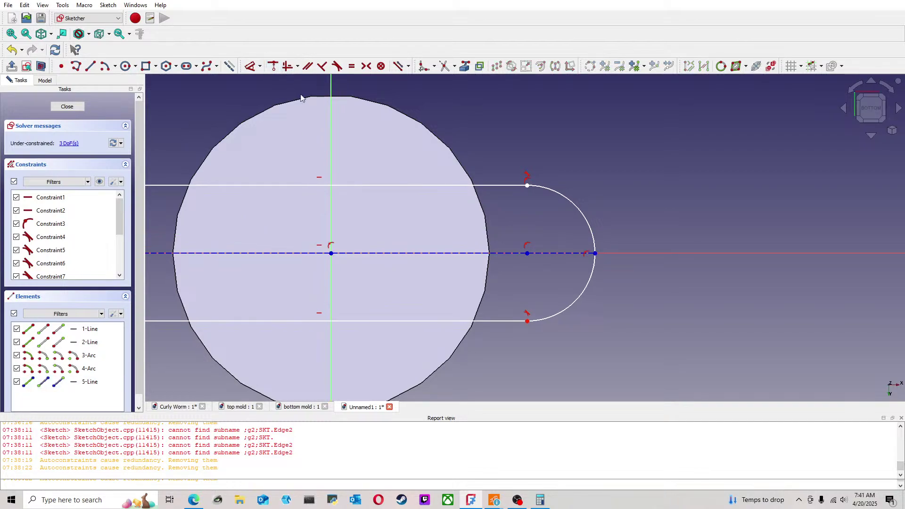
Step: Reshape the slot to a smaller height by moving its lower line and lower right corner
scroll(367, 235, "down", 3)
left_click_drag(379, 320, 362, 291)
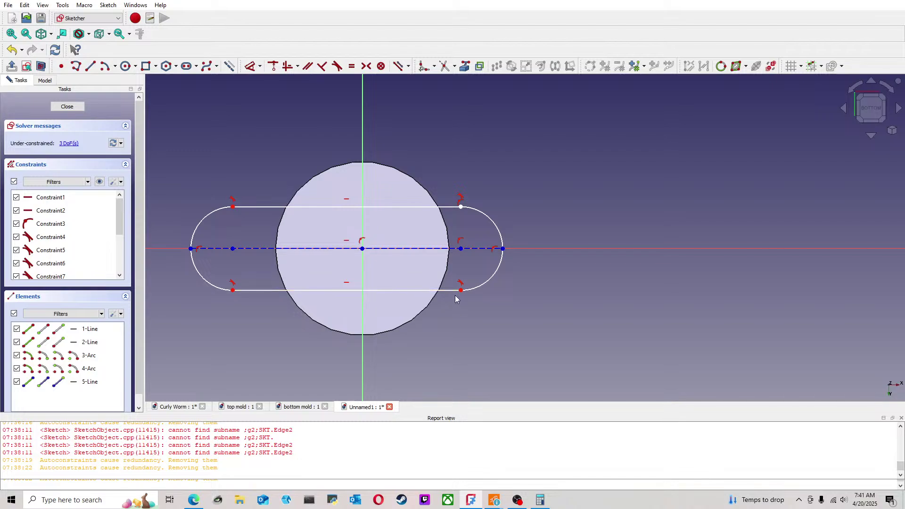
left_click_drag(461, 290, 466, 280)
Step: Draw two diagonal construction lines between the opposite line-arc junctions of the slot
scroll(268, 215, "up", 3)
left_click(90, 66)
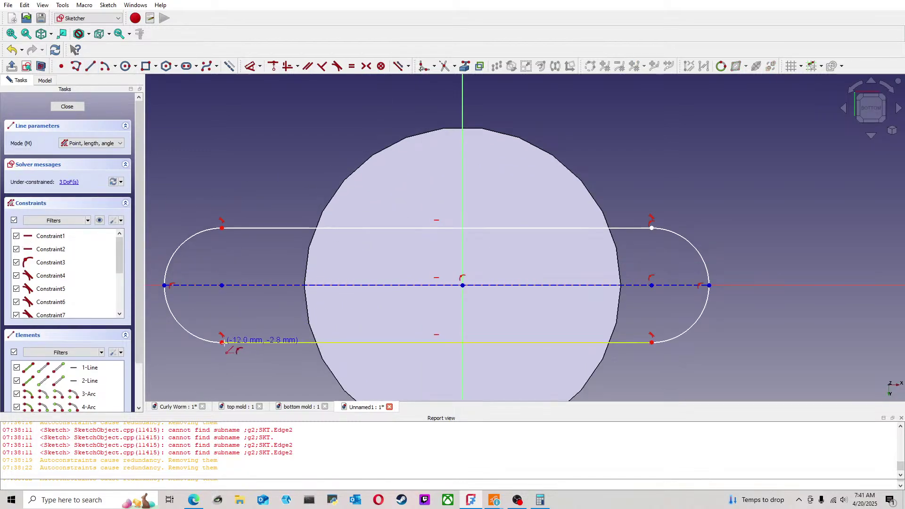
left_click(463, 285)
left_click(651, 228)
left_click(652, 342)
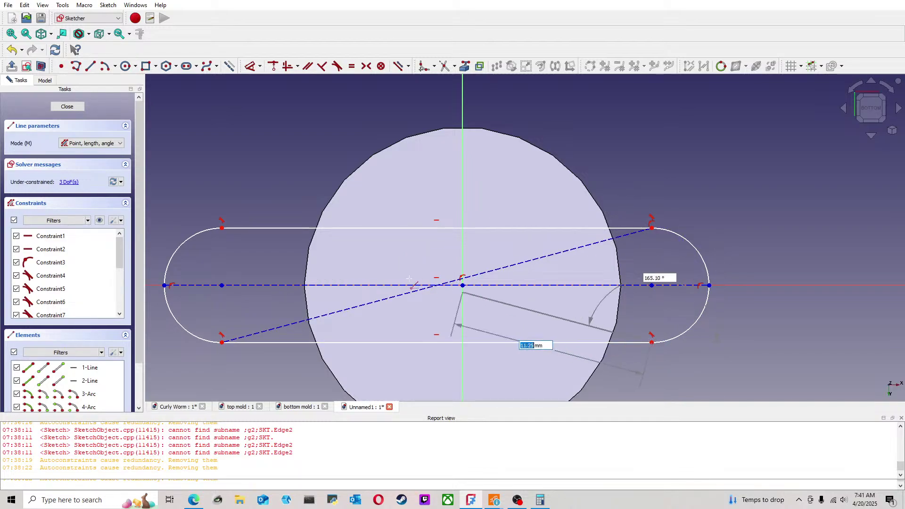
left_click(222, 229)
right_click(237, 218)
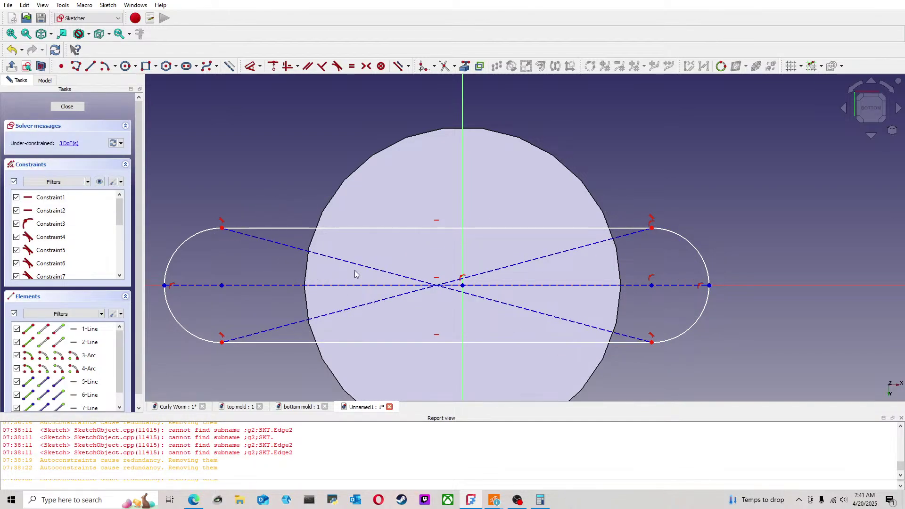
Step: Constrain the two diagonal construction lines to pass through the sketch origin
left_click(384, 273)
left_click(371, 306)
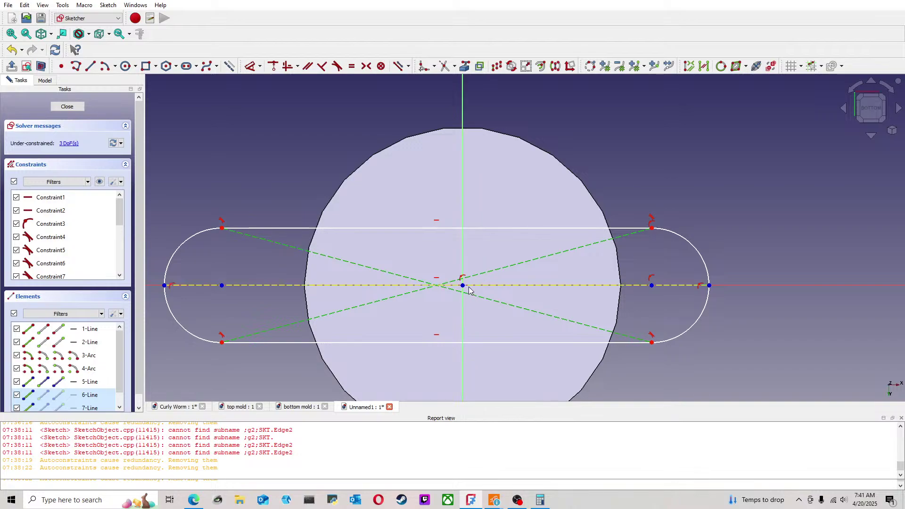
left_click(273, 66)
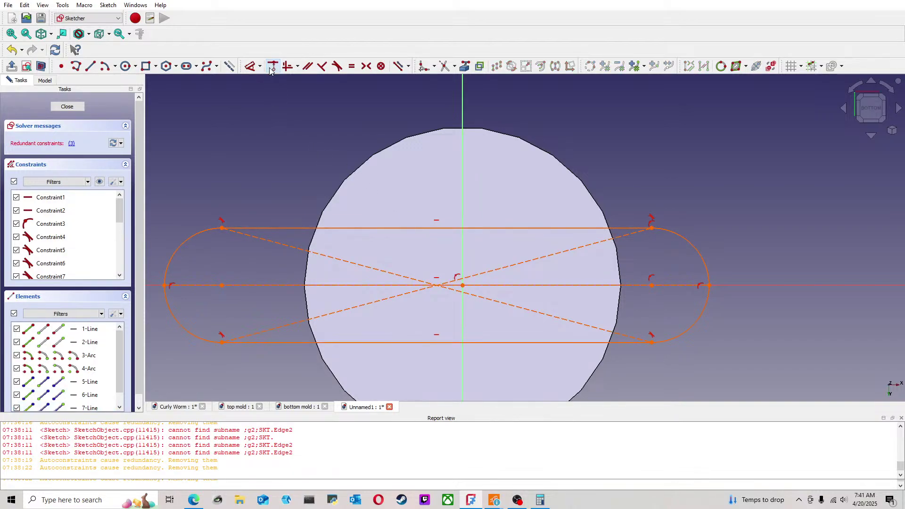
Step: Close and reopen the slot sketch, and delete its redundant constraint
left_click(66, 107)
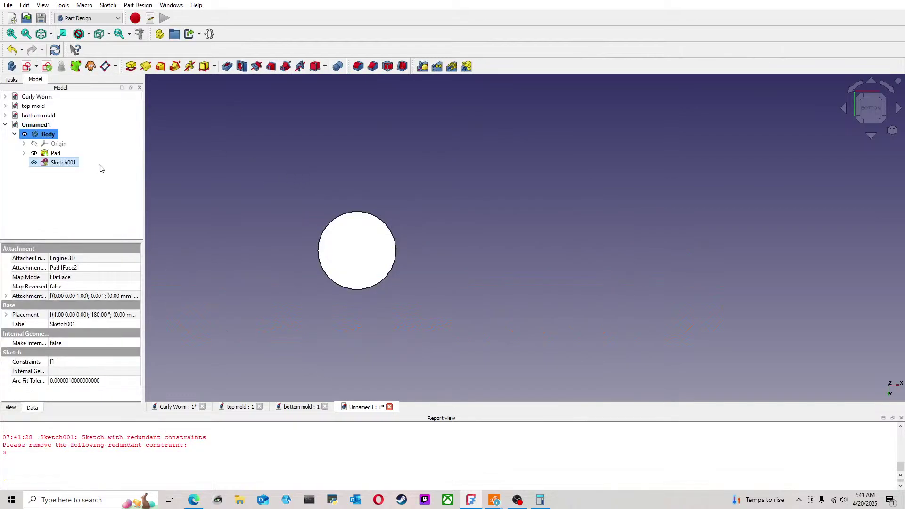
double_click(63, 162)
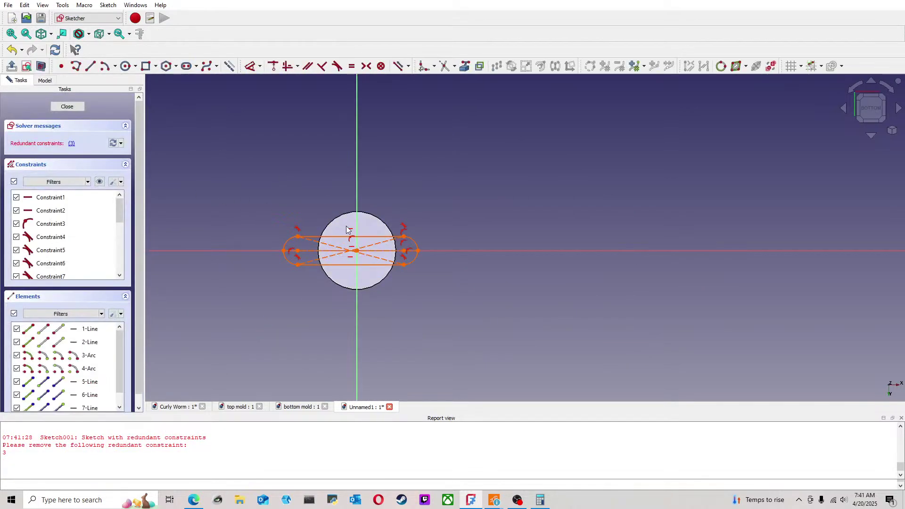
left_click(72, 144)
key("Delete")
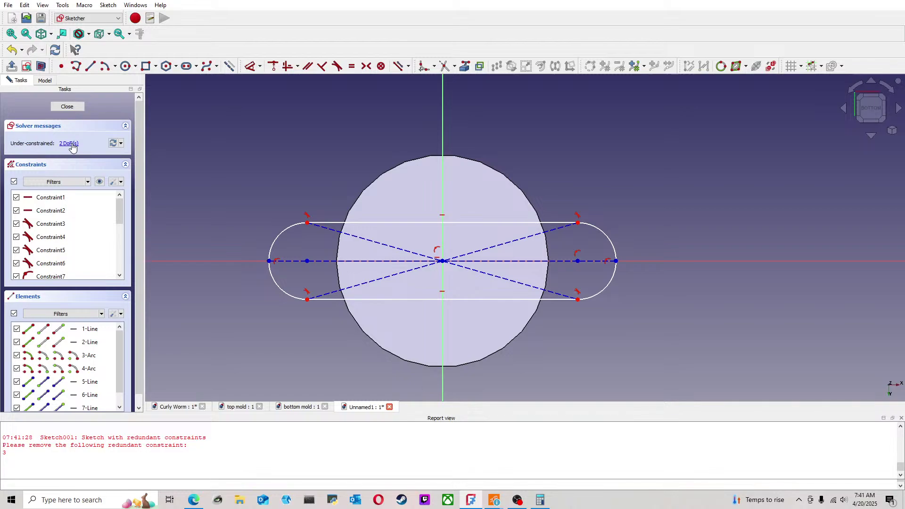
Step: Set the length of the slot's horizontal construction line to 25.4 mm and move the dimension clear above the circle
left_click_drag(309, 306, 328, 292)
left_click(250, 67)
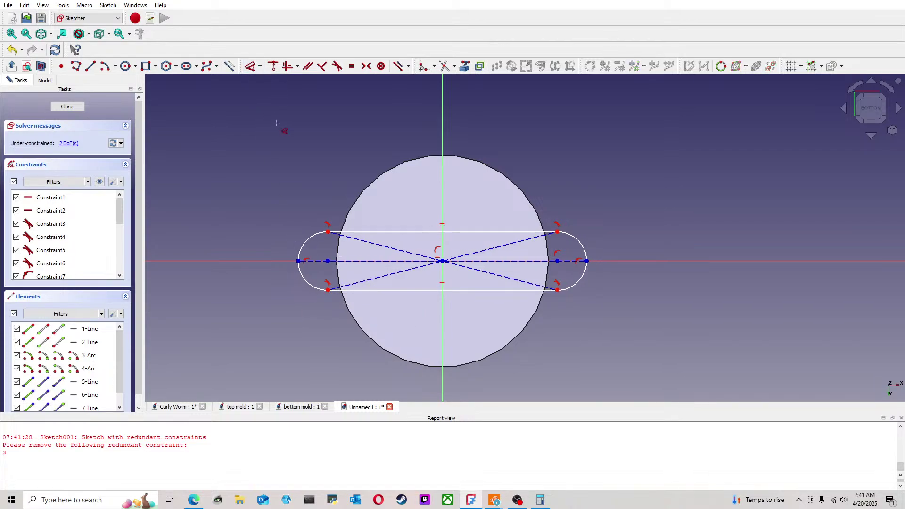
left_click(317, 262)
left_click(315, 183)
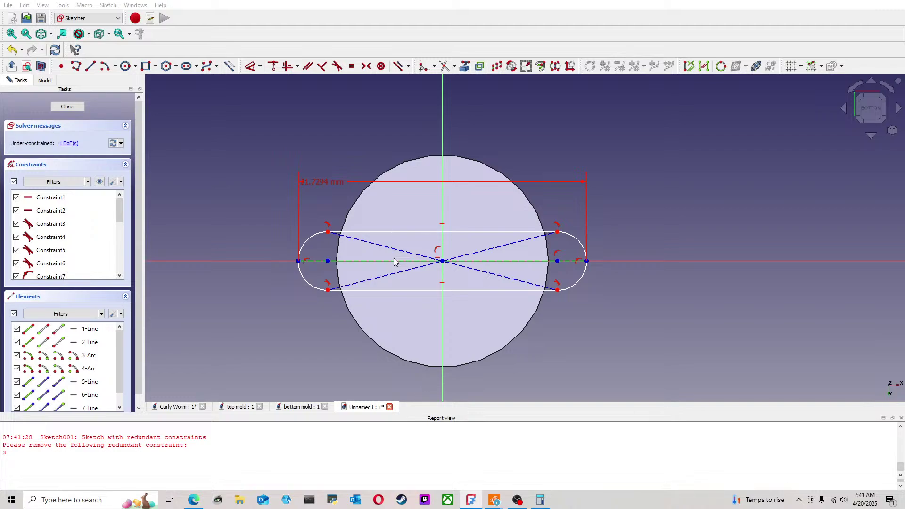
type("25.4")
key("Return")
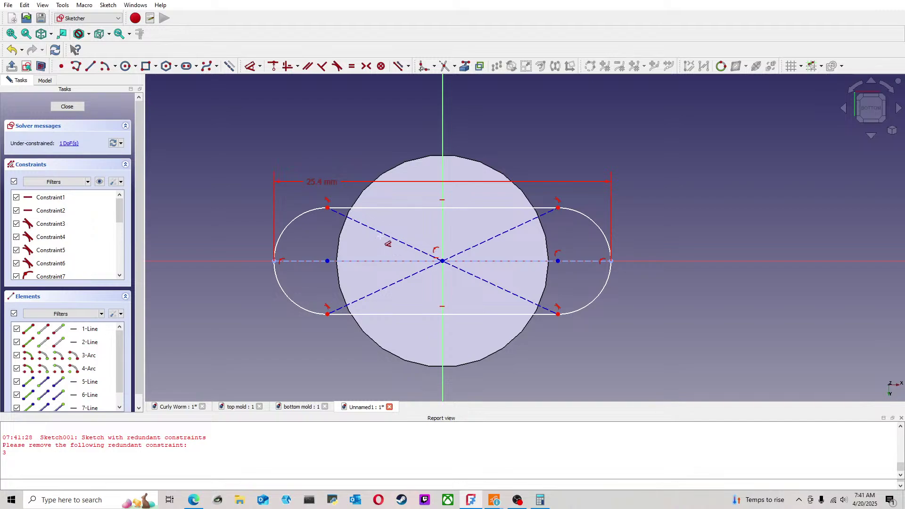
scroll(418, 233, "down", 3)
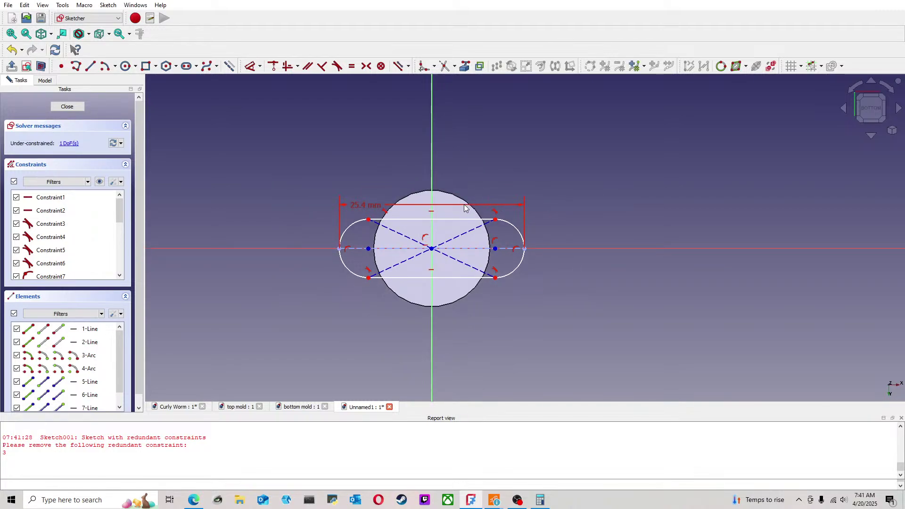
left_click_drag(365, 208, 366, 176)
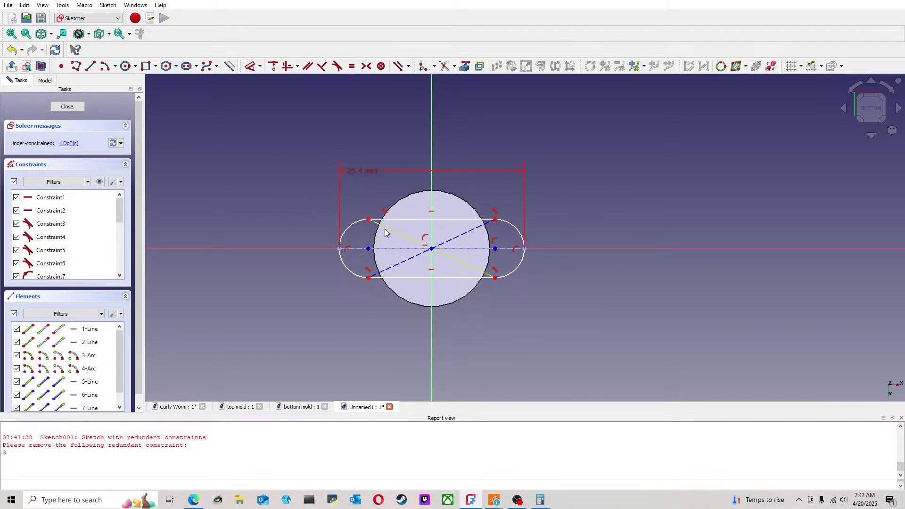
Step: Flatten the slot and set the distance between its upper and lower lines to 3 mm
left_click_drag(395, 223, 395, 259)
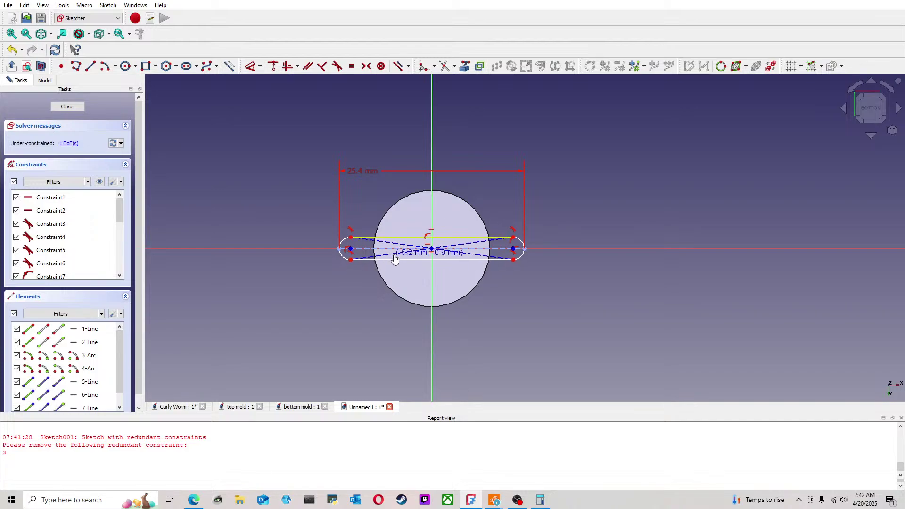
scroll(394, 259, "up", 3)
left_click(249, 66)
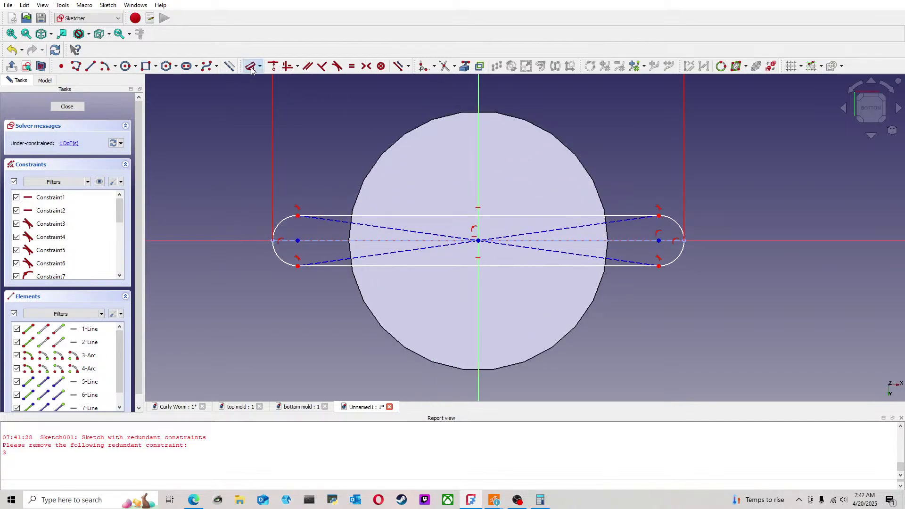
left_click(645, 215)
left_click(649, 266)
left_click(743, 218)
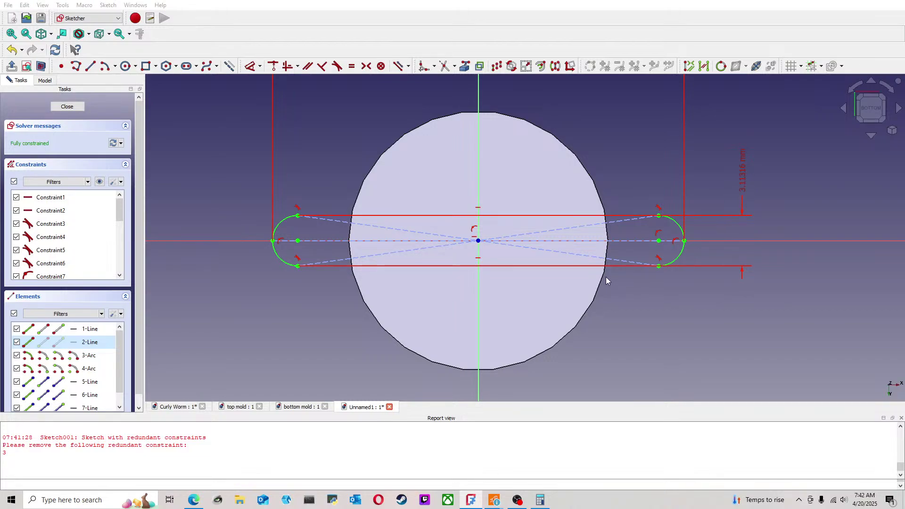
type("3")
key("Return")
key("Escape")
scroll(721, 253, "up", 1)
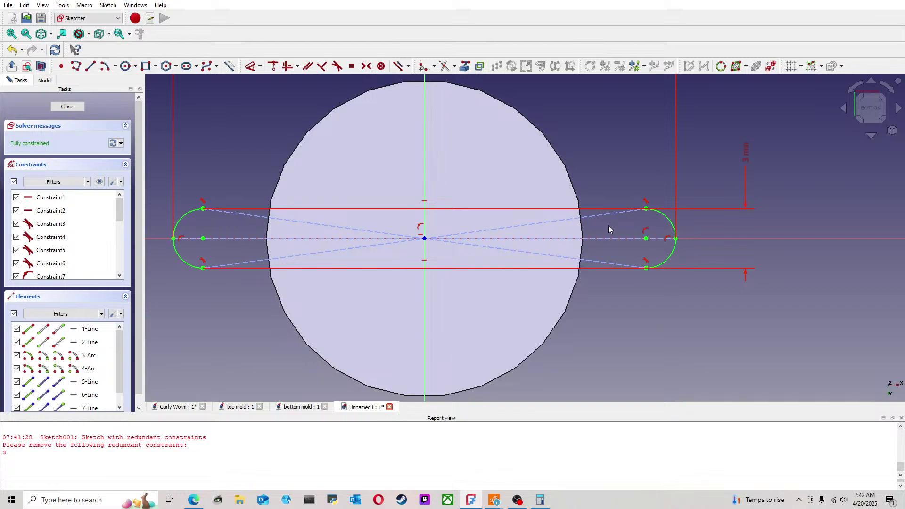
Step: Delete the tangent constraints joining the left arc to the upper and lower lines, and pull the arc's ends away from the lines
scroll(197, 221, "up", 2)
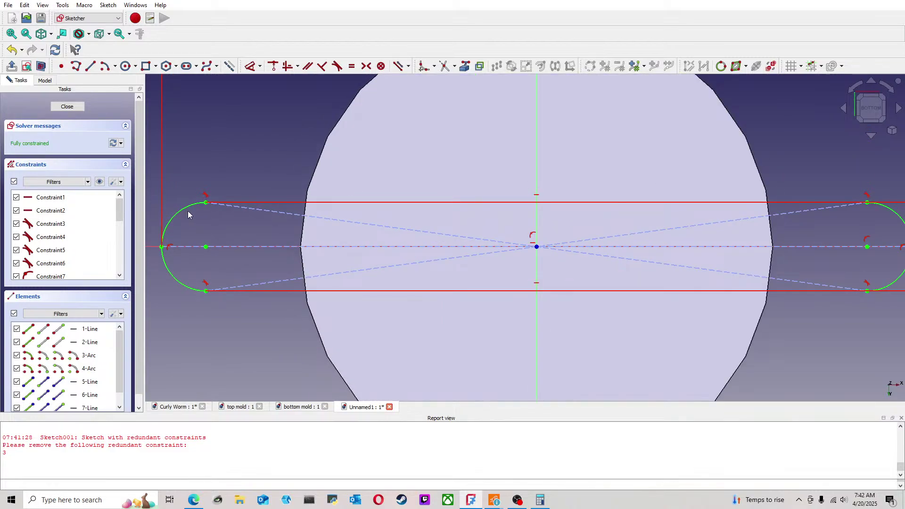
left_click(206, 197)
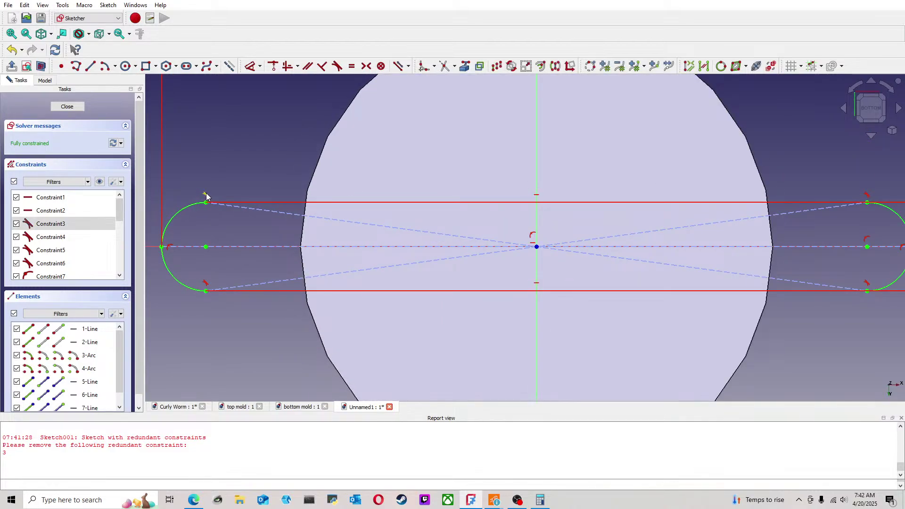
key("Delete")
left_click(206, 286)
key("Delete")
mouse_move(206, 296)
left_mouse_down()
mouse_move(178, 295)
mouse_move(198, 296)
mouse_move(199, 283)
left_mouse_up()
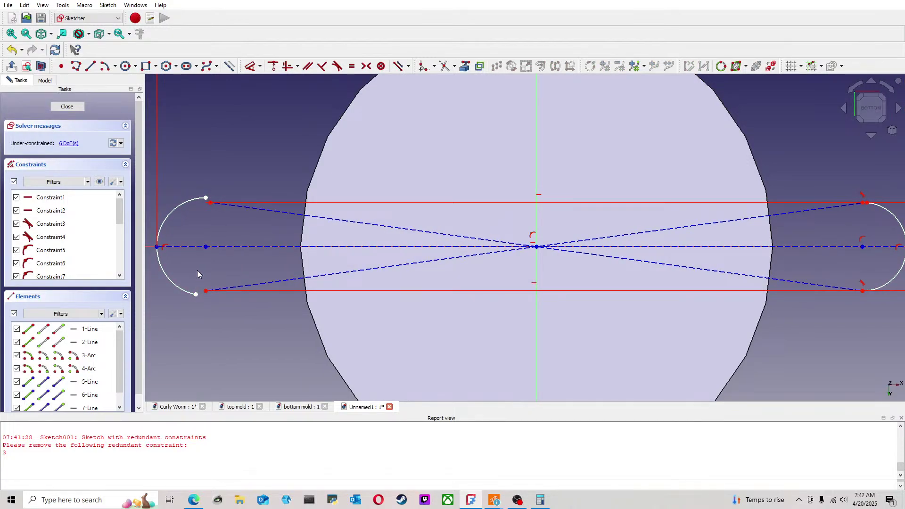
left_click_drag(206, 198, 175, 188)
left_click_drag(229, 203, 204, 203)
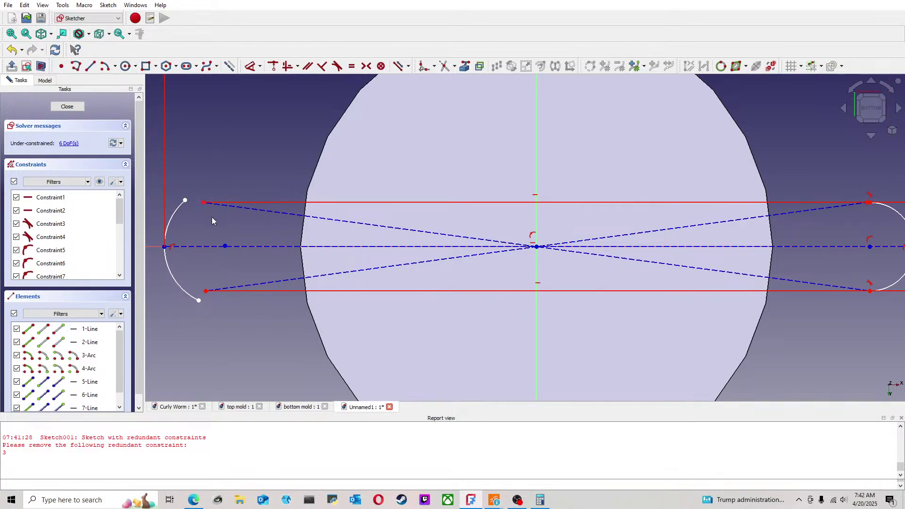
Step: Move the 3 mm dimension to the slot's left side and rejoin the left arc's lower end to the lower line with point-on-object constraints
left_click(199, 300)
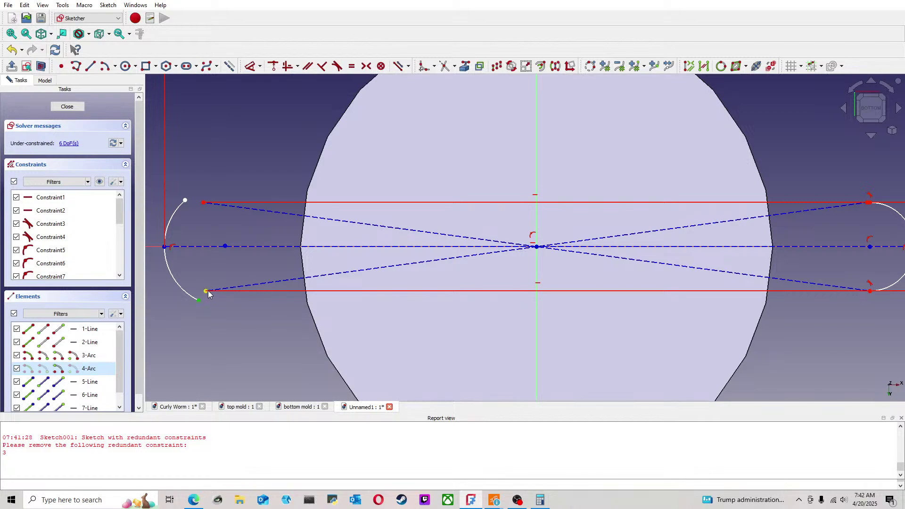
scroll(704, 307, "down", 3)
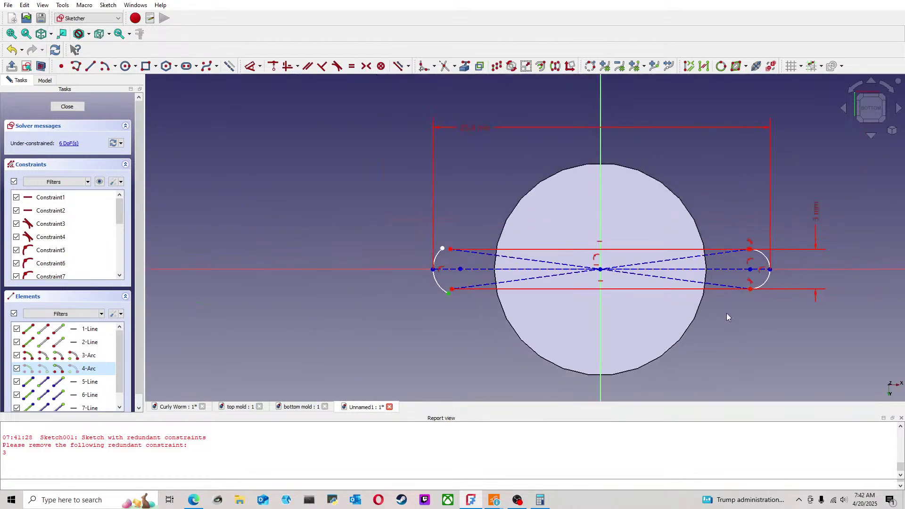
mouse_move(805, 248)
left_mouse_down()
mouse_move(818, 219)
mouse_move(252, 207)
left_mouse_up()
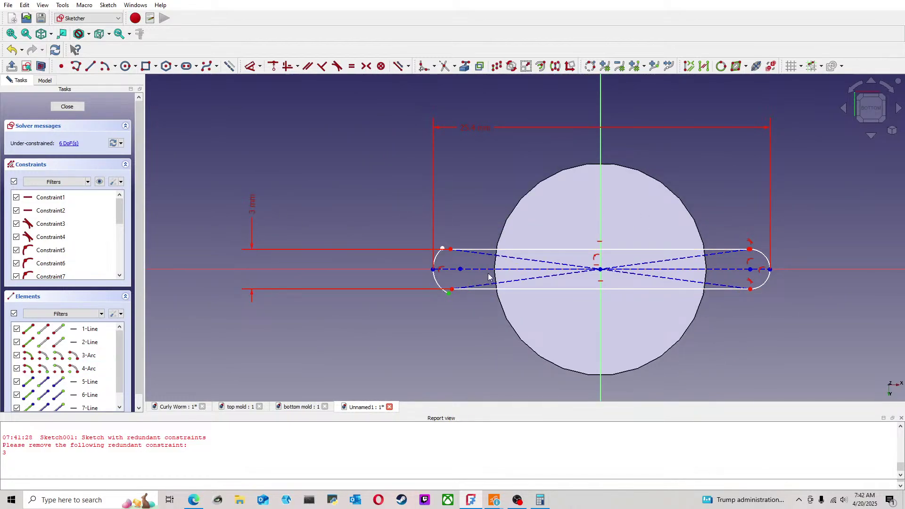
scroll(472, 283, "up", 3)
left_click(459, 307)
left_click(273, 66)
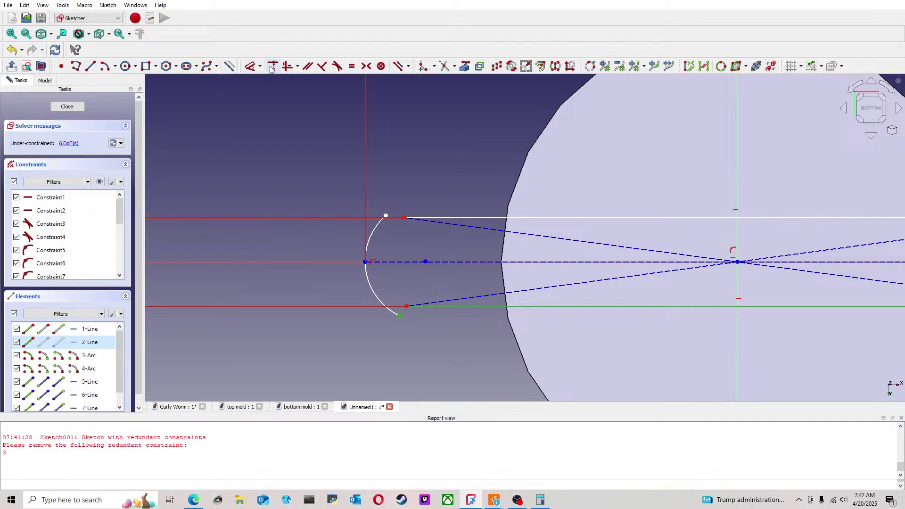
left_click(407, 308)
left_click(373, 241)
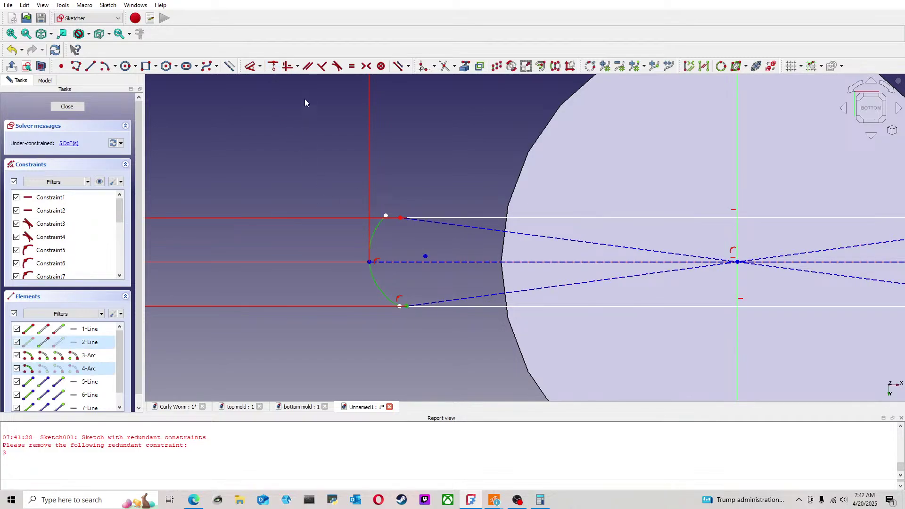
left_click(273, 66)
Step: Rejoin the left arc's upper end to the upper line's end with point-on-object constraints
left_click(386, 217)
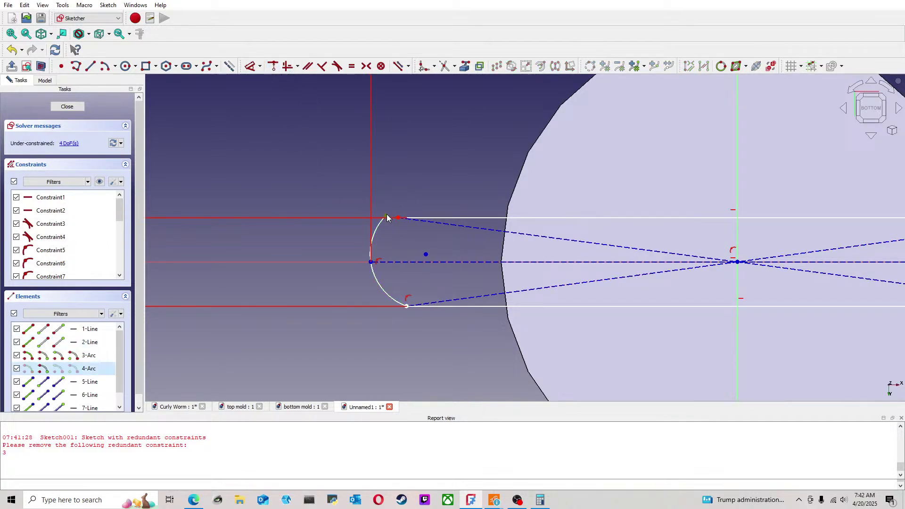
left_click(416, 218)
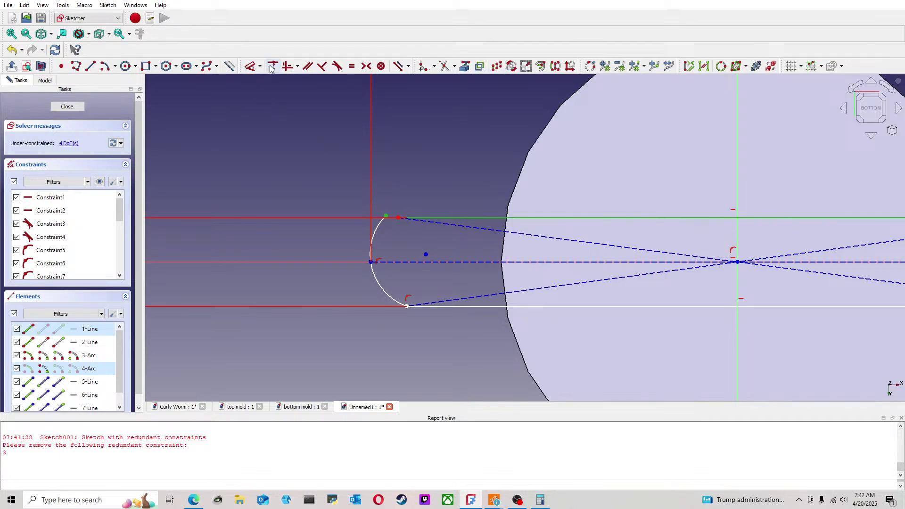
left_click(252, 67)
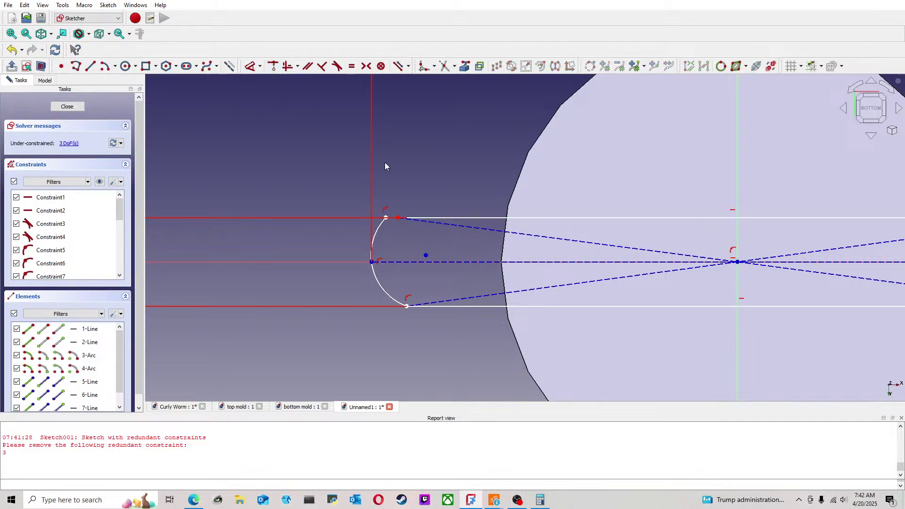
left_click(417, 218)
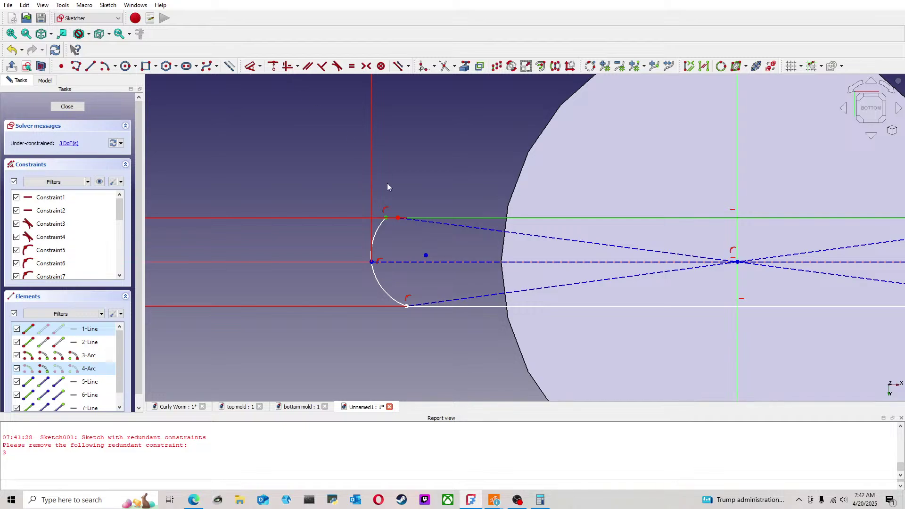
left_click(402, 196)
left_click(397, 218)
left_click(377, 231)
left_click(273, 68)
Step: Try an equal-length constraint on the slot's upper and lower lines, and delete the redundant constraint
scroll(442, 259, "down", 2)
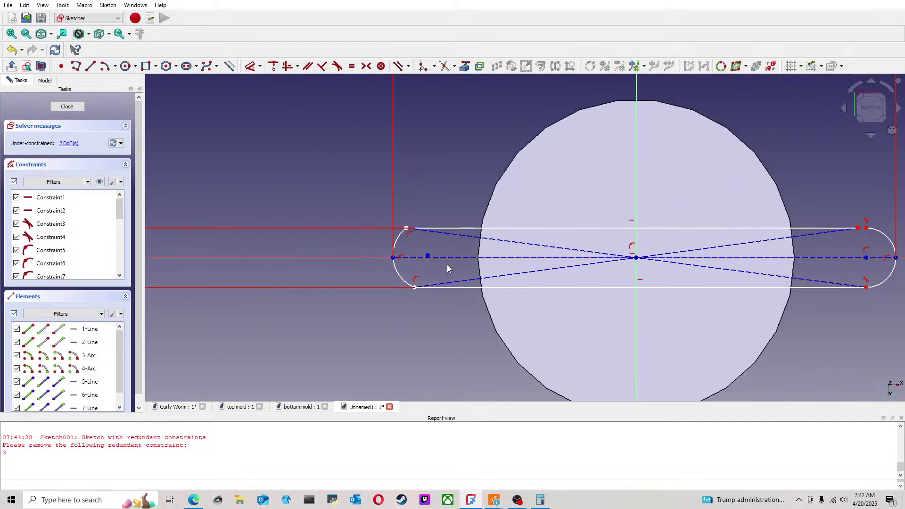
left_click(451, 287)
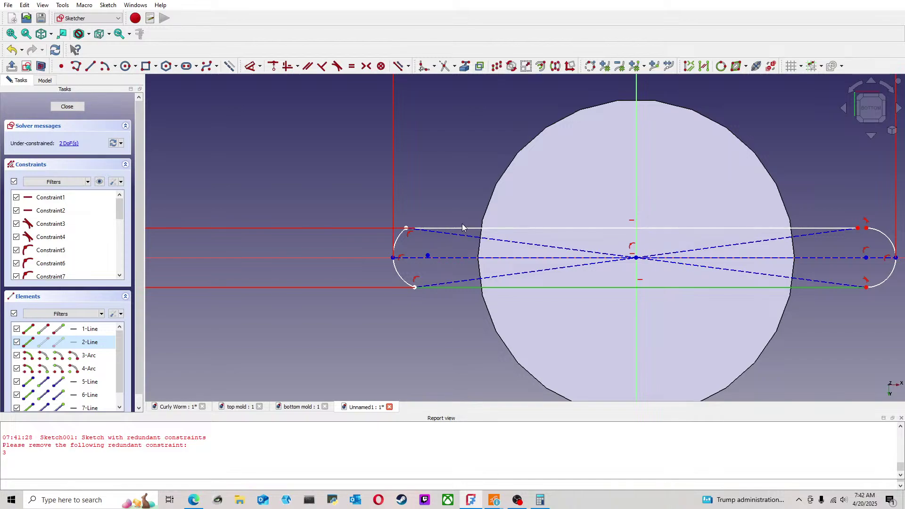
left_click(462, 228)
key("e")
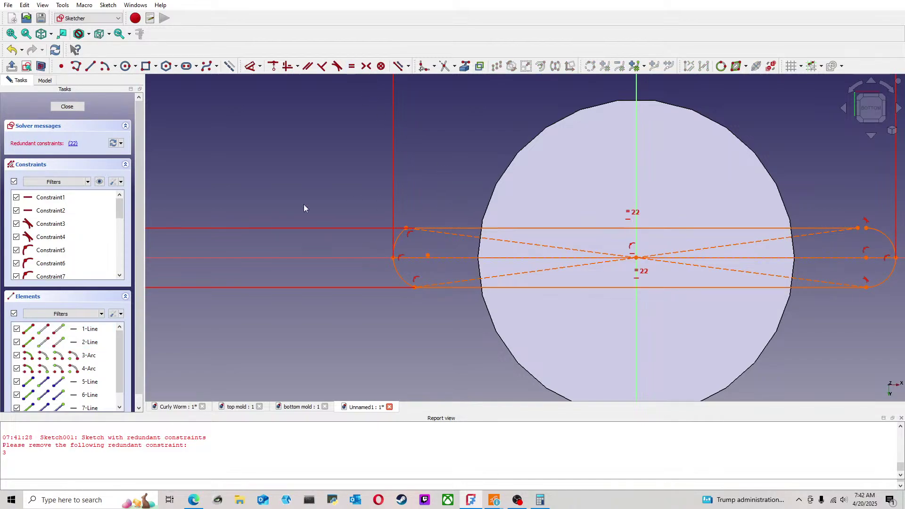
left_click(73, 143)
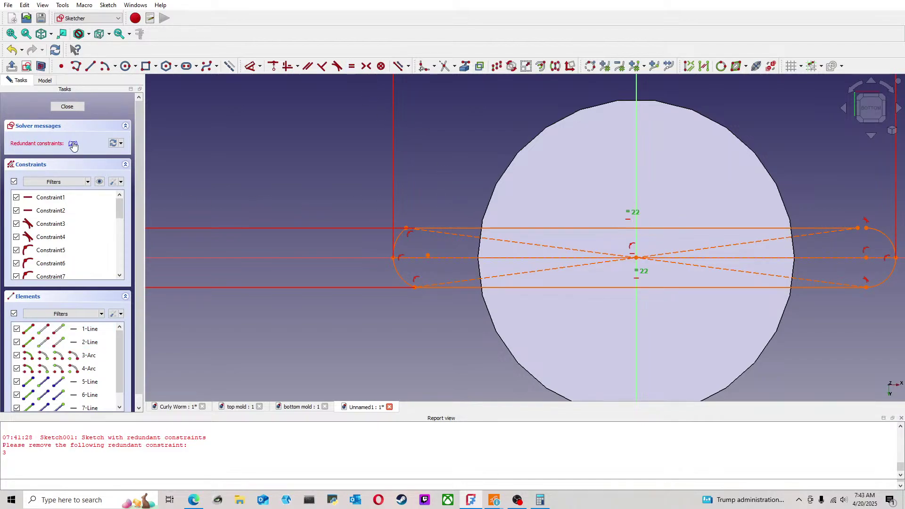
key("Delete")
Step: Constrain the left arc's centre point to lie on the horizontal construction line
scroll(420, 270, "up", 2)
left_click_drag(457, 268, 461, 279)
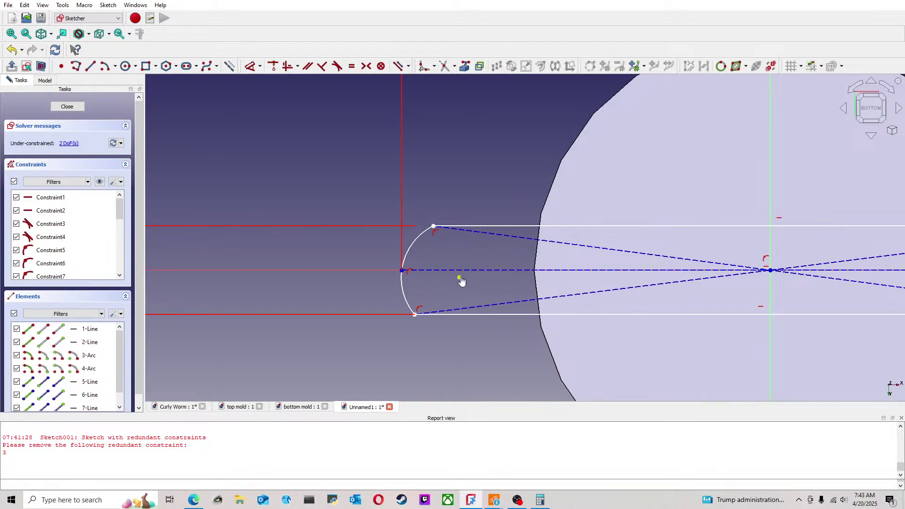
left_click(462, 280)
left_click(462, 272)
left_click(273, 66)
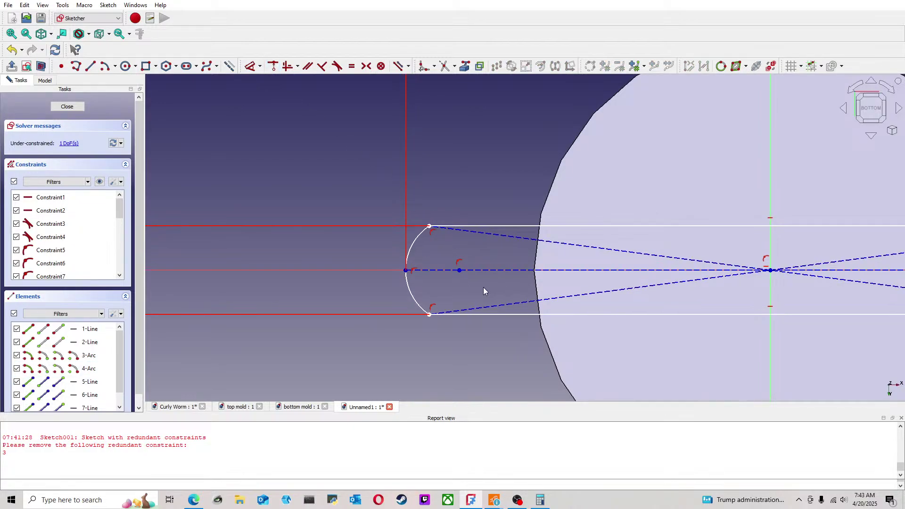
Step: Apply a large radius dimension to the left arc so that the slot's left end is nearly flat
scroll(494, 287, "down", 4)
middle_click_drag(542, 306, 477, 296)
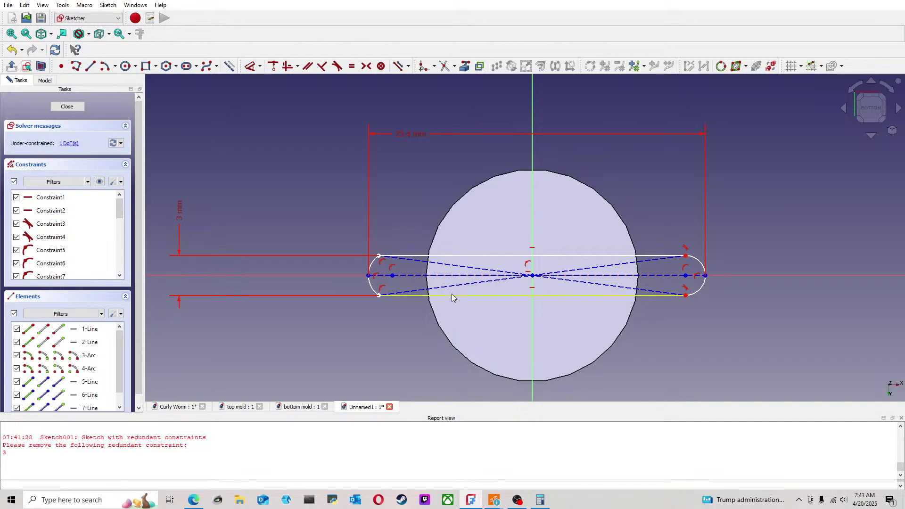
scroll(440, 279, "up", 3)
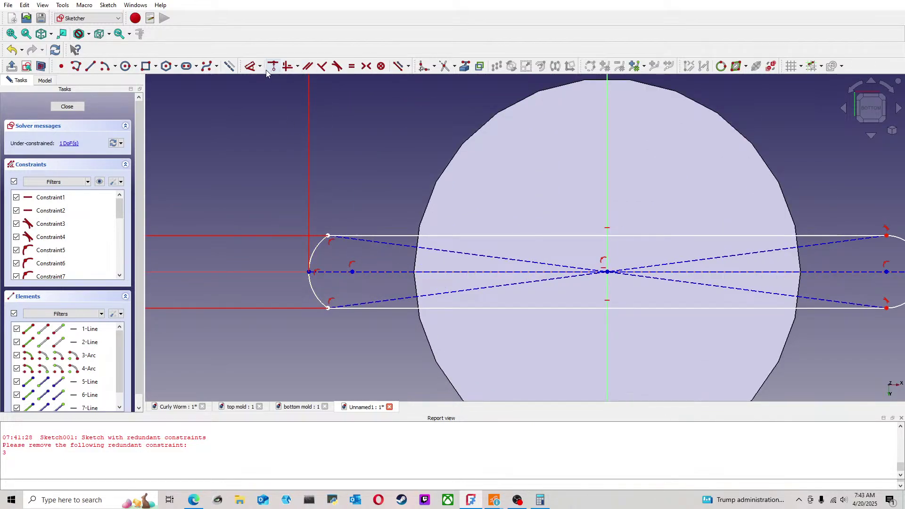
left_click(253, 68)
left_click(323, 246)
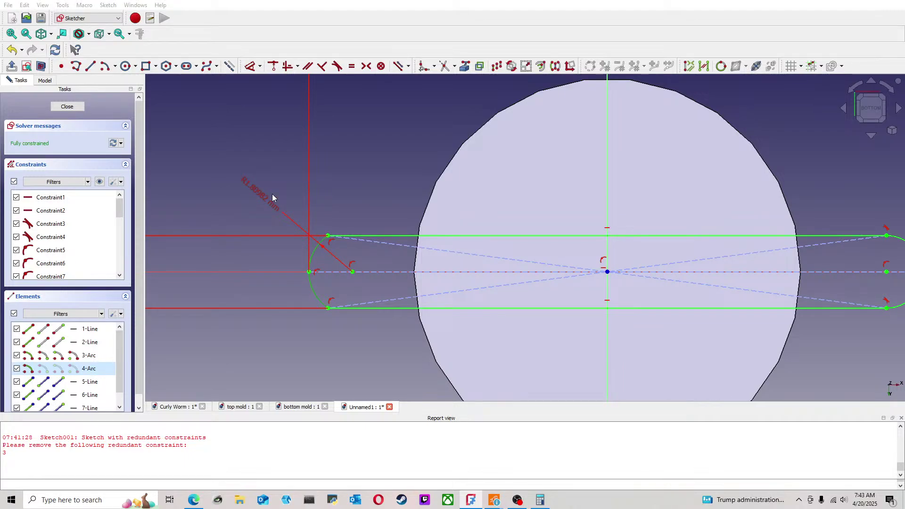
key("Return")
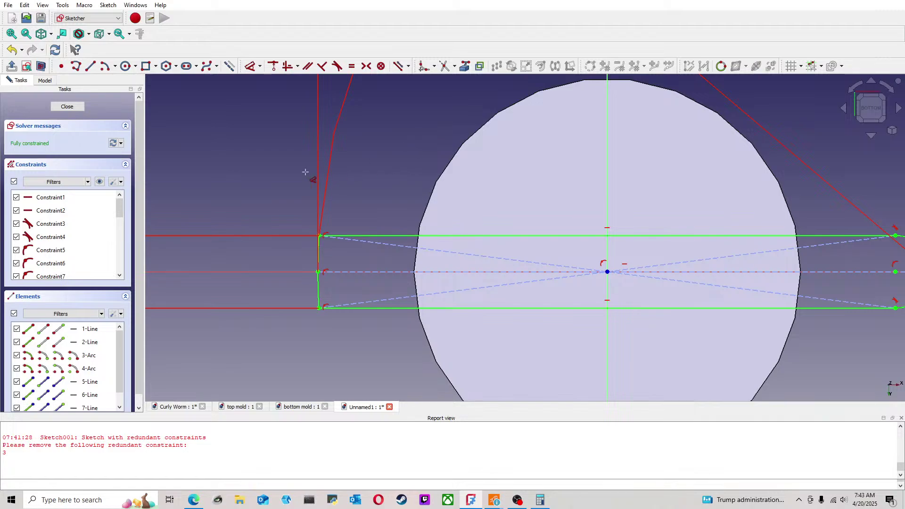
right_click(287, 175)
Step: Delete the tangent constraint between the right arc and the slot's lower line
scroll(286, 174, "down", 4)
middle_click_drag(559, 249, 485, 295)
scroll(484, 295, "up", 3)
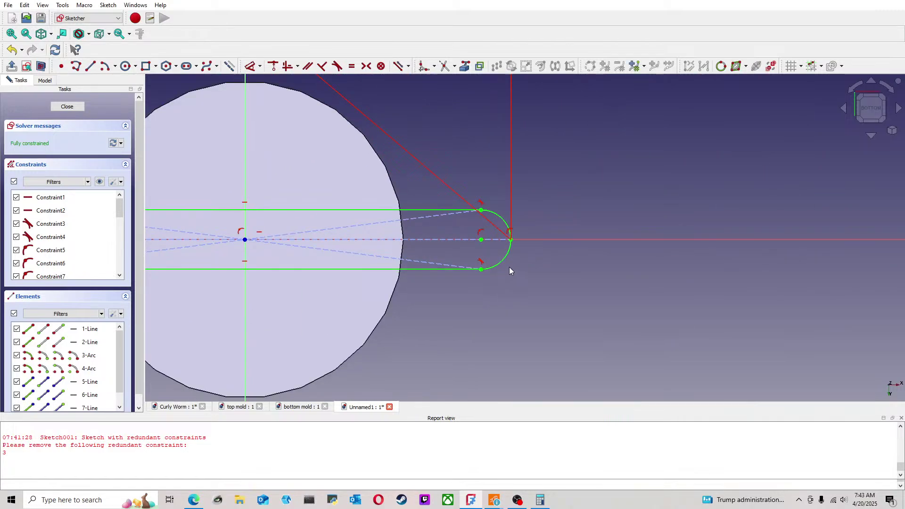
scroll(508, 267, "down", 2)
scroll(500, 264, "up", 3)
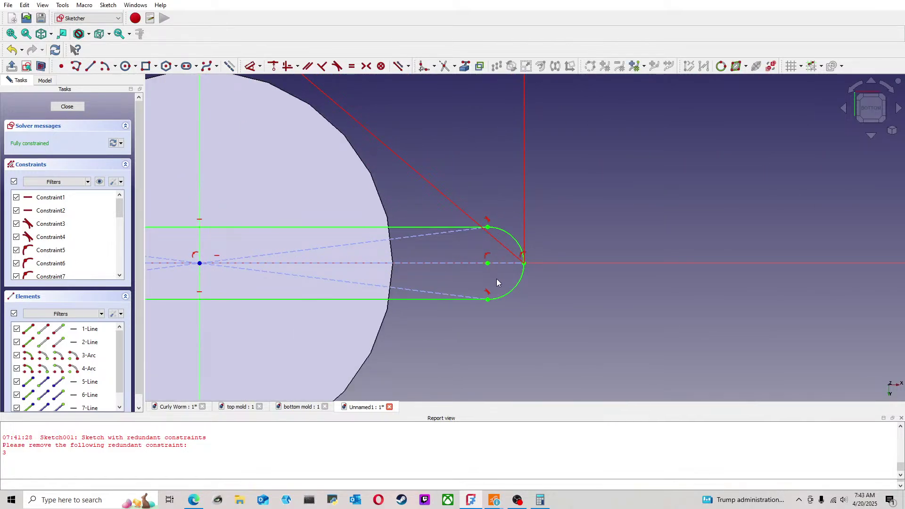
left_click(487, 292)
key("Delete")
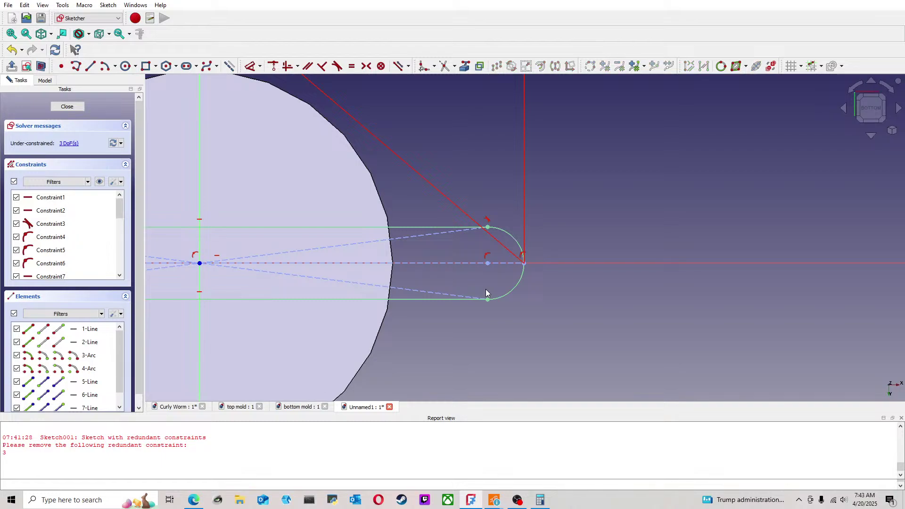
Step: Delete the tangent constraint between the right arc and the slot's upper line, and pull the arc's ends away from the lines
left_click(487, 218)
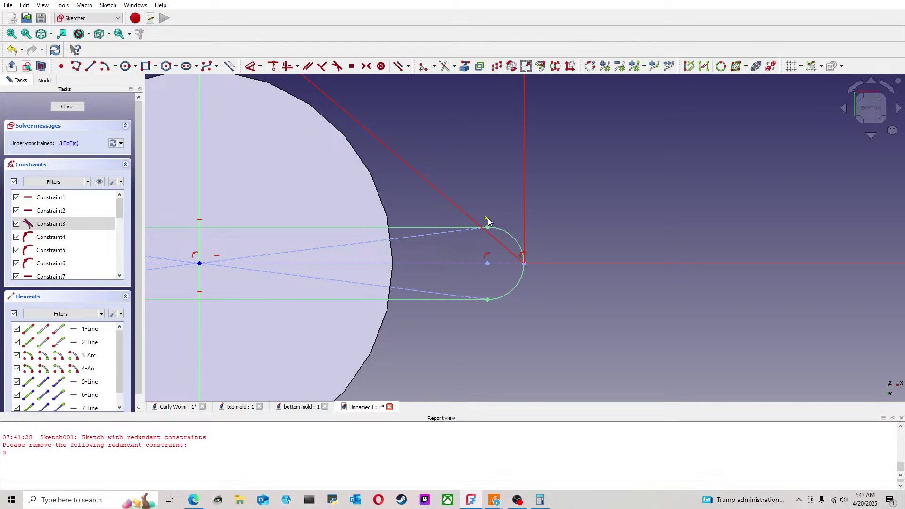
key("Delete")
scroll(488, 218, "up", 5)
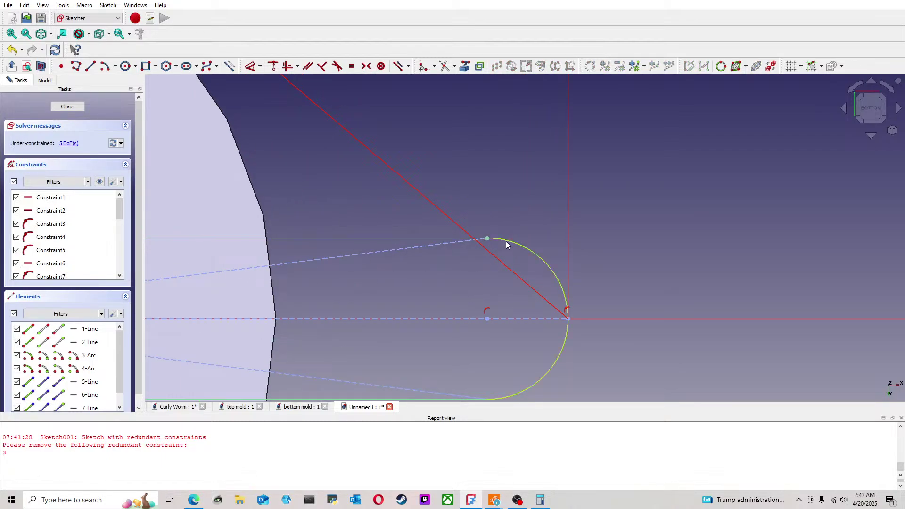
left_click_drag(531, 243, 540, 239)
scroll(477, 281, "down", 2)
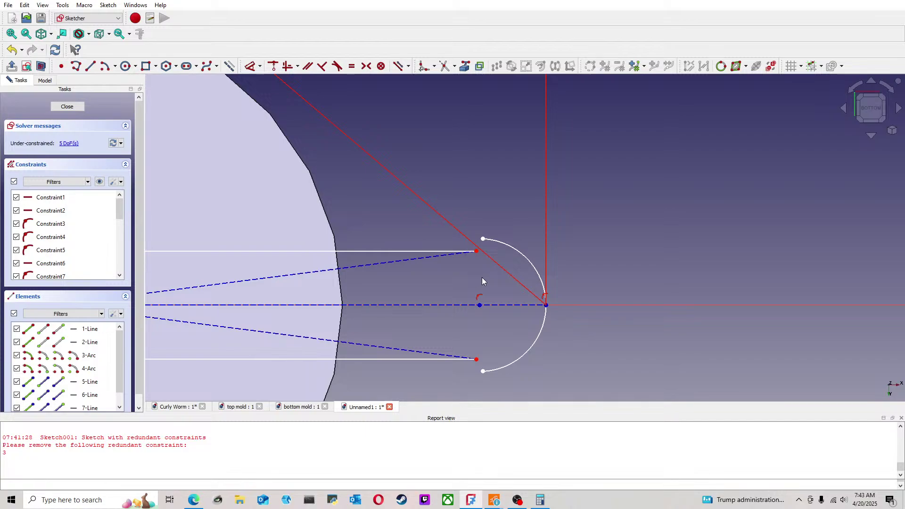
middle_click_drag(480, 278, 463, 247)
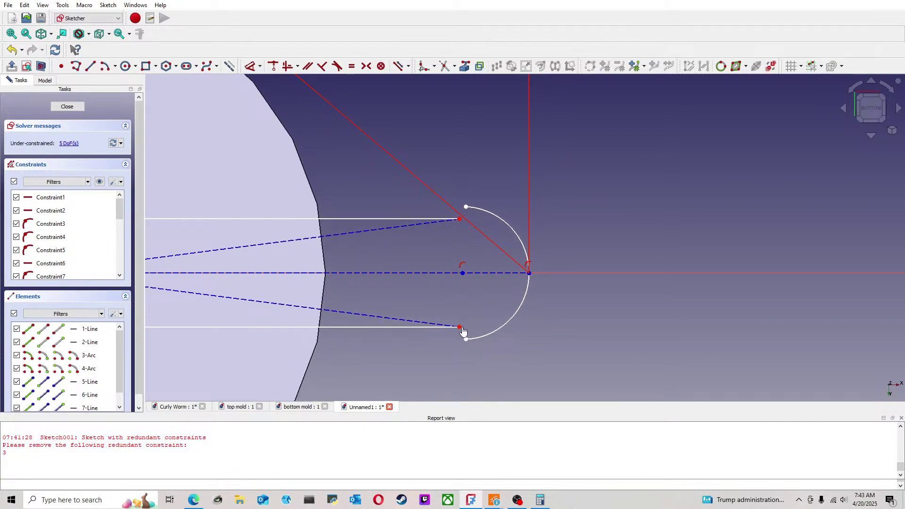
Step: Constrain the right arc's lower endpoint onto the lower line and that line's right endpoint onto the arc
left_click(466, 340)
left_click(443, 328)
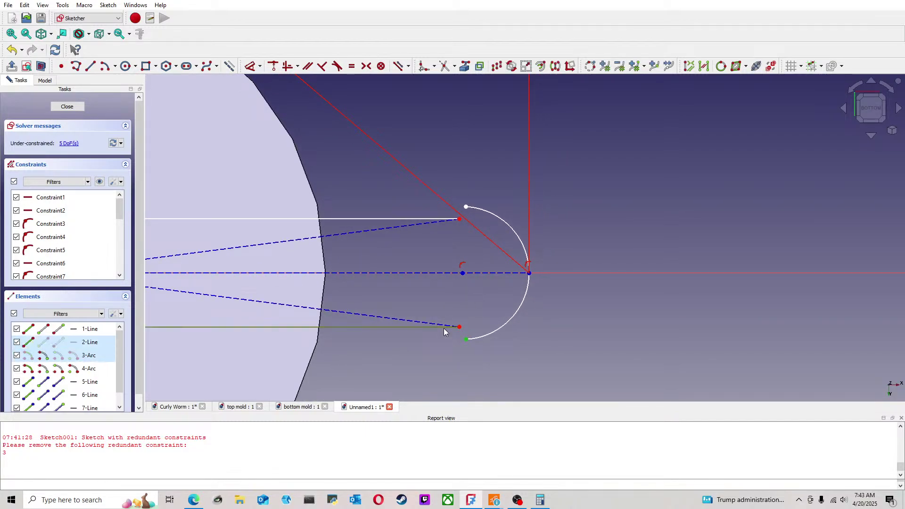
left_click(273, 66)
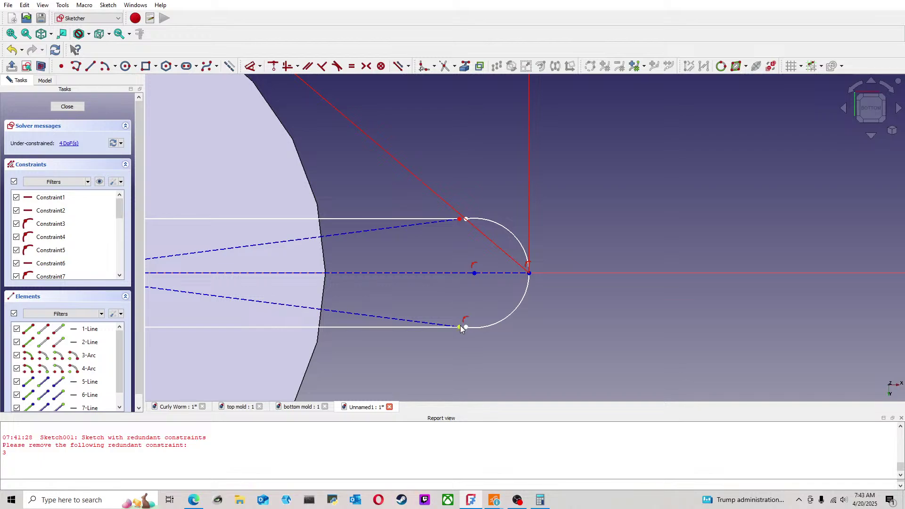
left_click(483, 328)
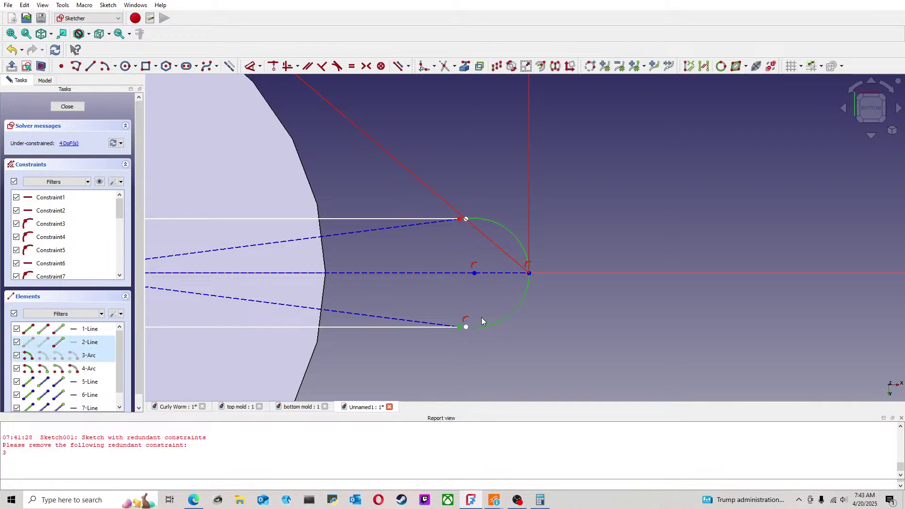
left_click(275, 66)
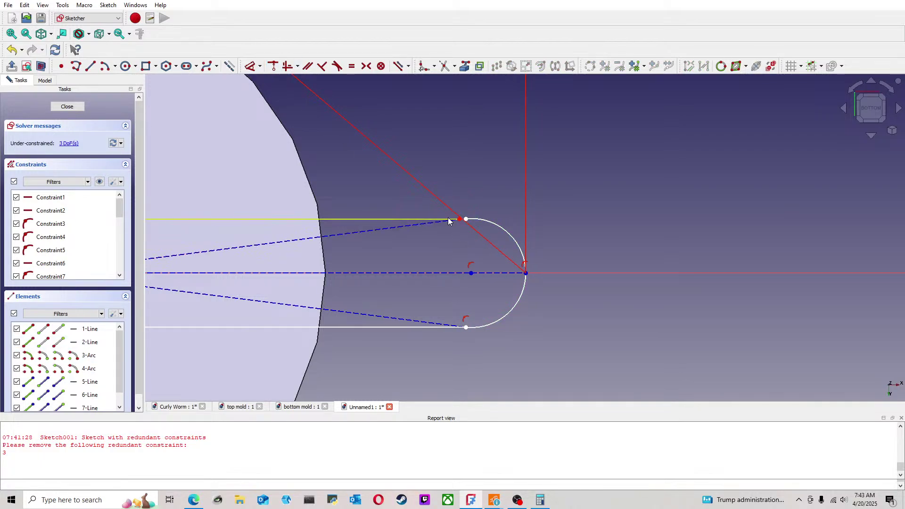
Step: Constrain the upper line's right endpoint onto the right arc and the arc's upper endpoint onto the upper line
left_click(445, 219)
left_click(483, 225)
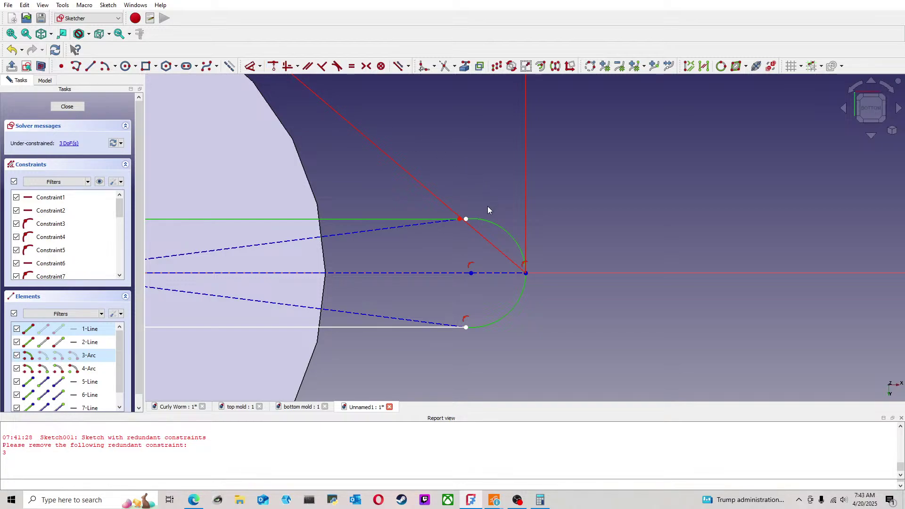
scroll(487, 240, "up", 4)
left_click(485, 236)
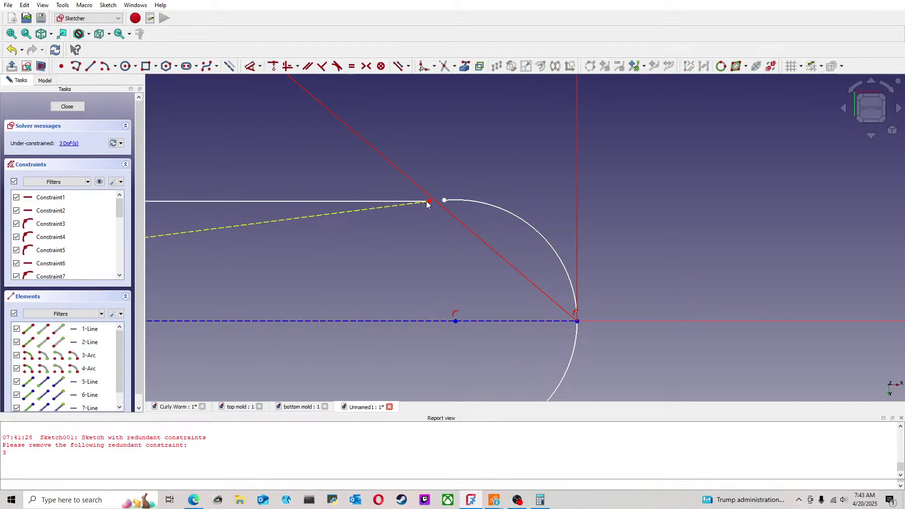
left_click(428, 202)
left_click(458, 200)
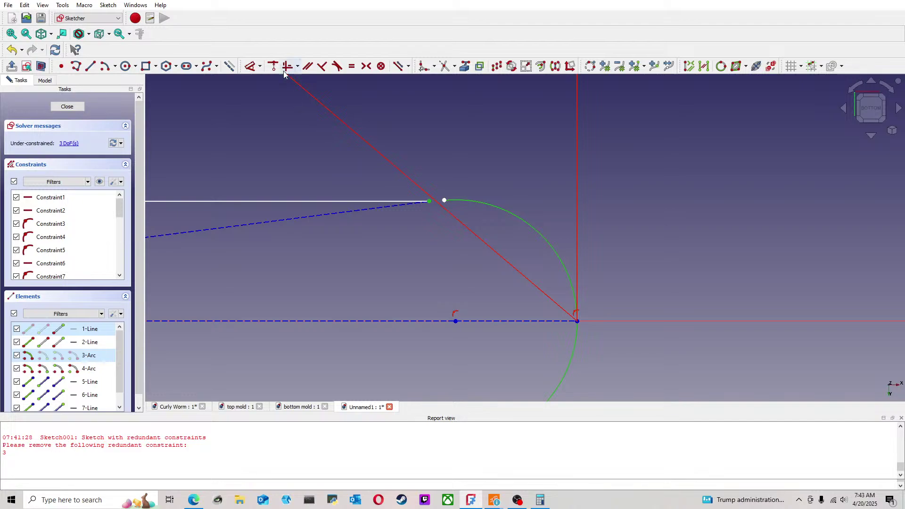
left_click(273, 66)
left_click(444, 201)
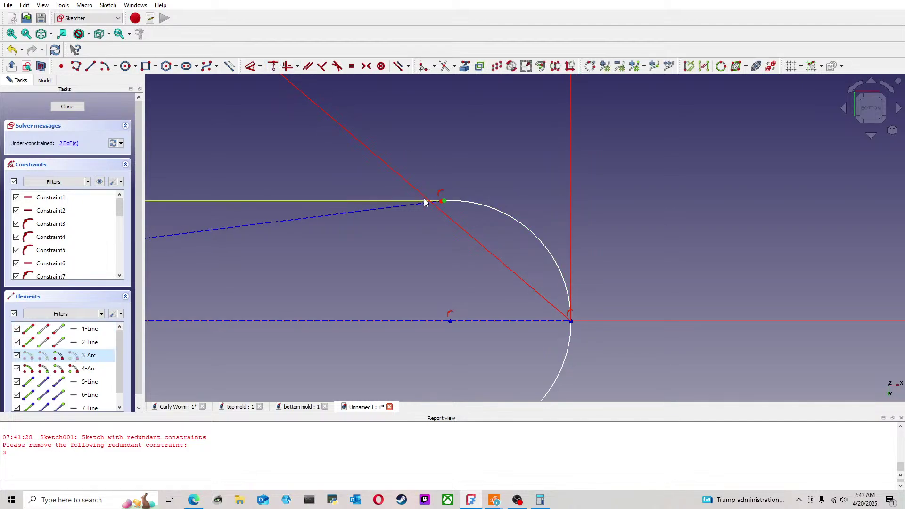
left_click(418, 201)
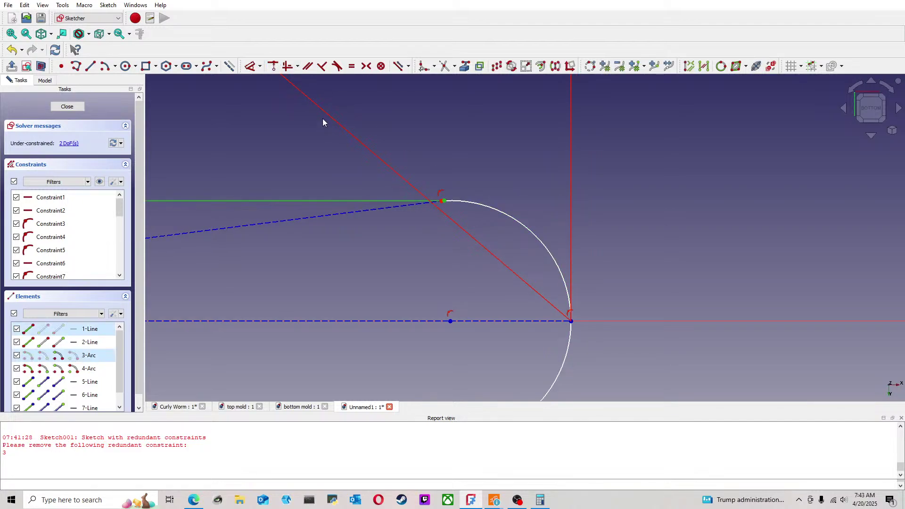
left_click(273, 66)
scroll(517, 296, "down", 5)
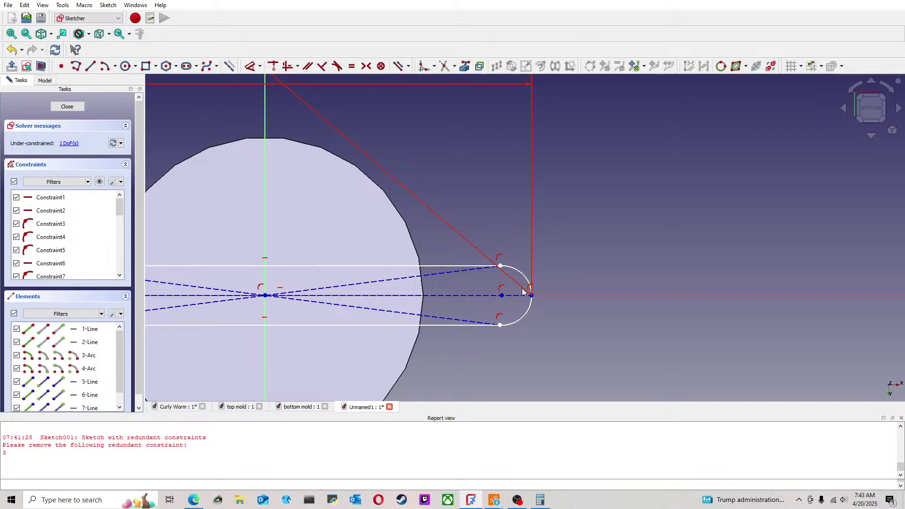
Step: Apply an equal constraint to the left and right end arcs
scroll(303, 228, "down", 3)
scroll(254, 285, "up", 3)
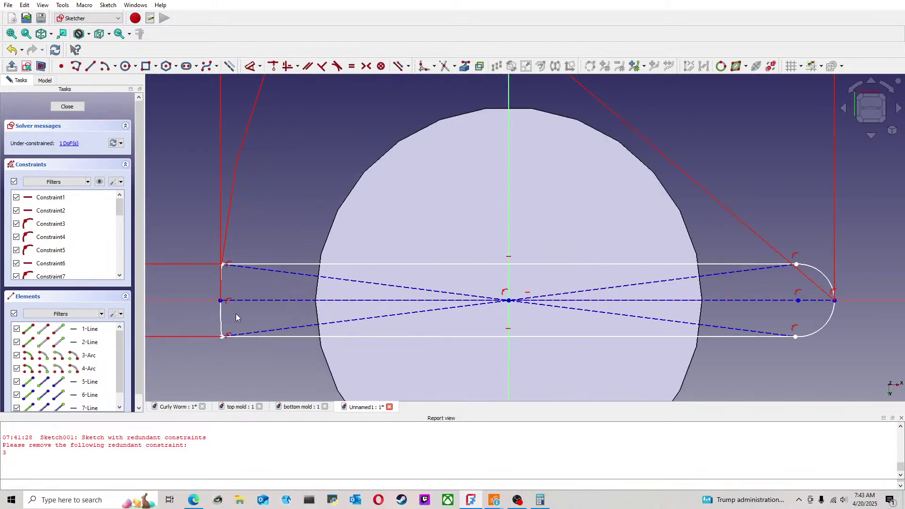
left_click(809, 268)
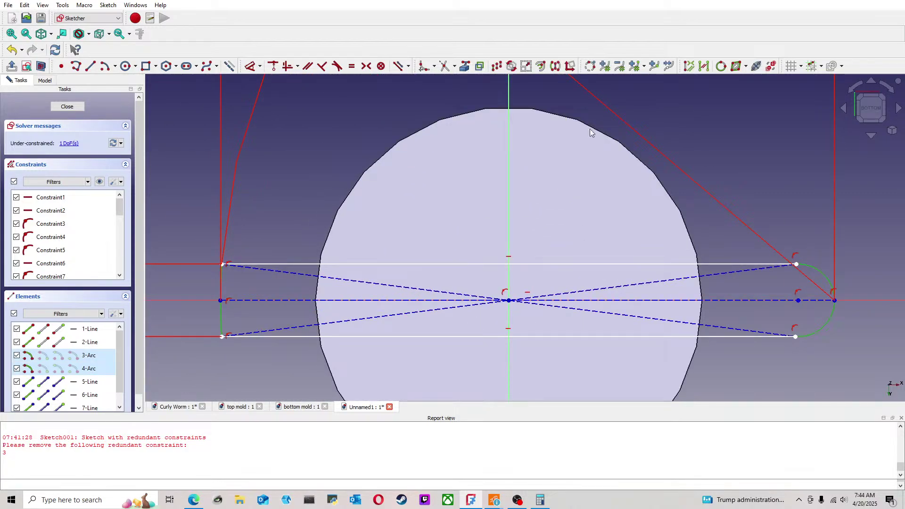
left_click(352, 66)
scroll(620, 316, "down", 3)
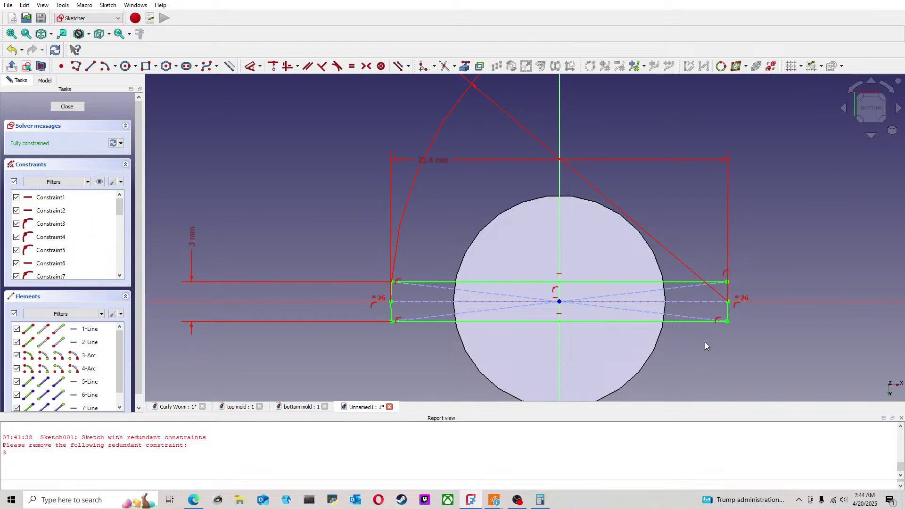
Step: Set the end arc's radius to 12.7 mm and move the radius and length dimensions clear of the profile
scroll(599, 302, "down", 5)
left_click_drag(443, 140, 394, 336)
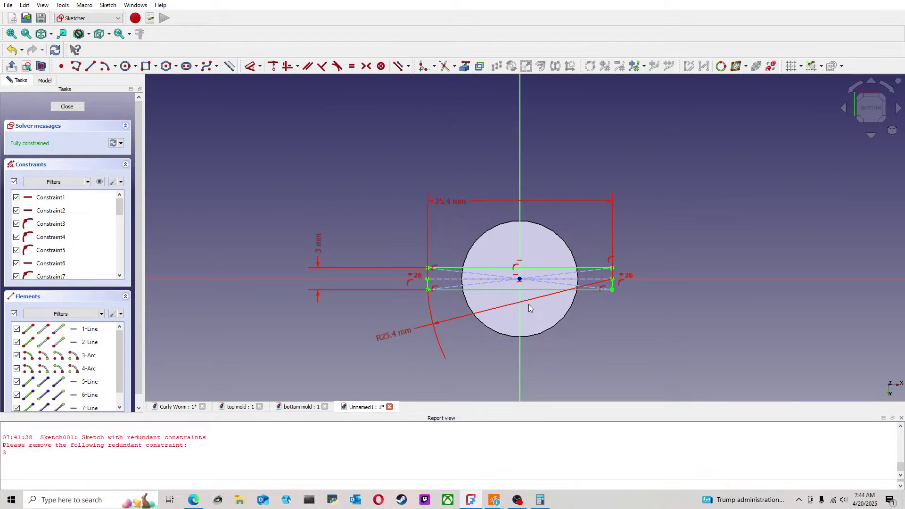
scroll(550, 327, "down", 2)
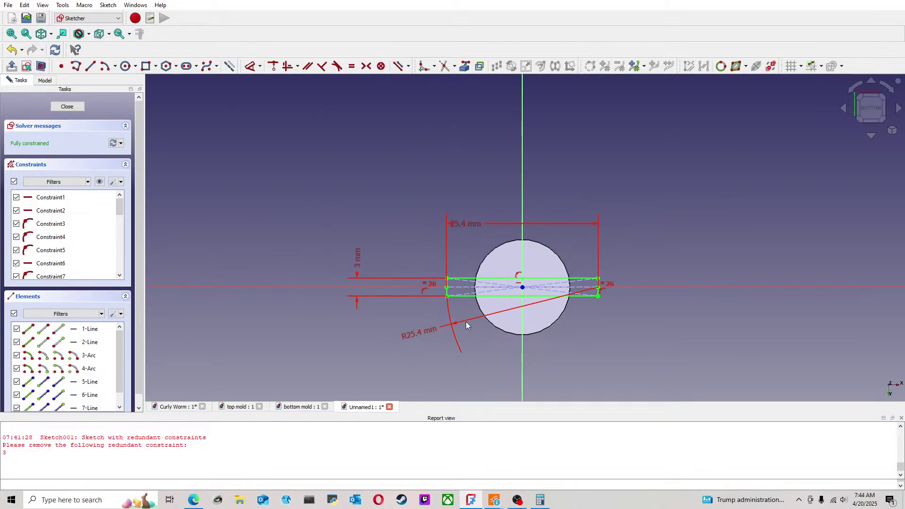
left_click(427, 331)
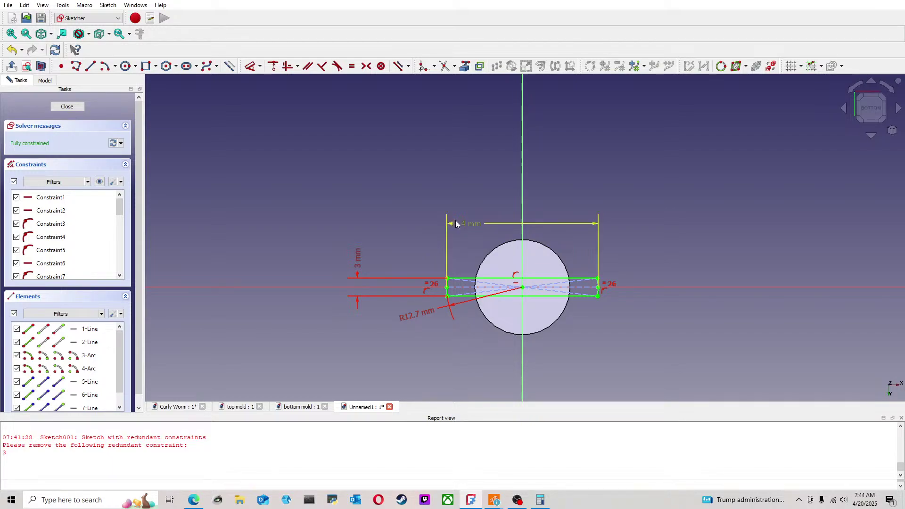
left_click_drag(453, 235, 489, 182)
scroll(533, 282, "up", 3)
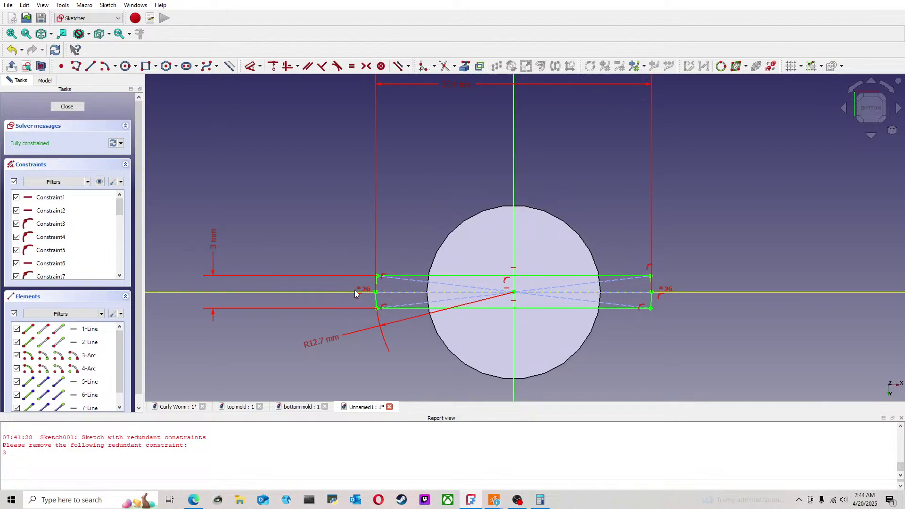
scroll(399, 298, "down", 2)
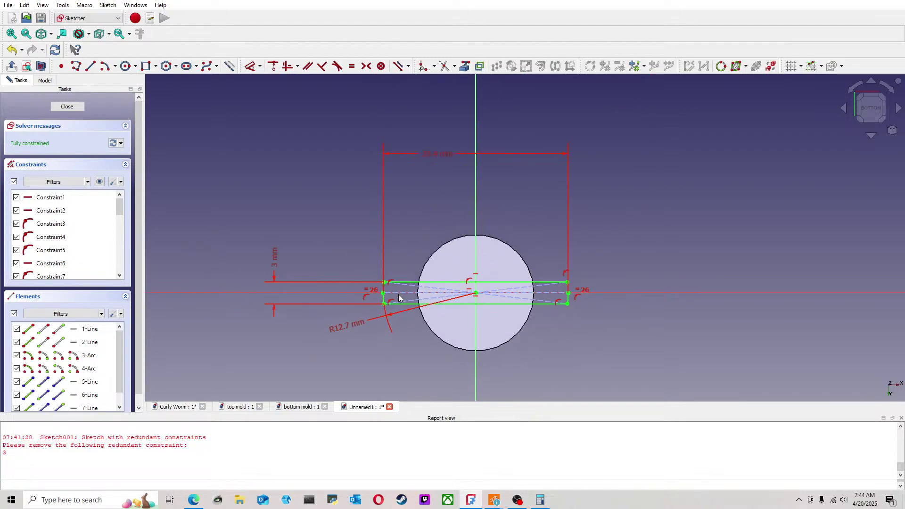
Step: Close the sketch and pad the bar profile 2 mm in the reversed direction, into the cylinder
left_click(67, 106)
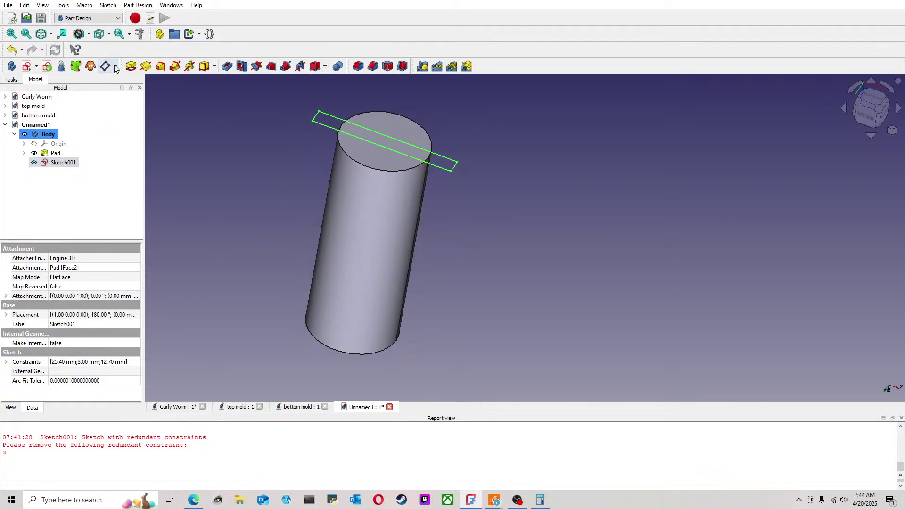
left_click(131, 66)
left_click(109, 142)
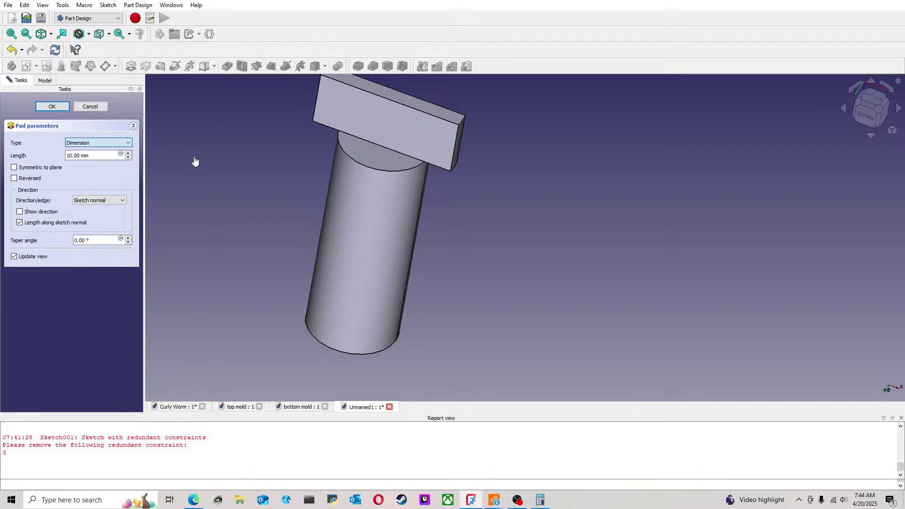
left_click(14, 179)
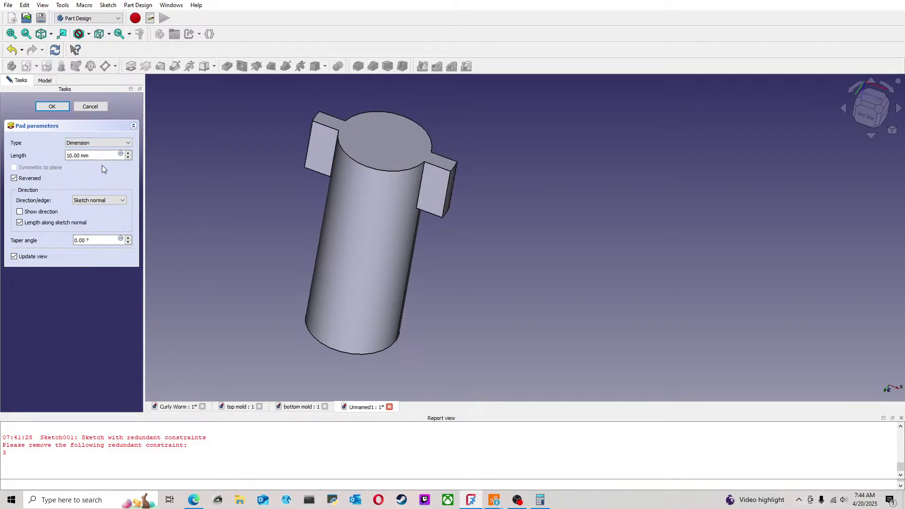
left_click_drag(109, 155, 1, 156)
type("2")
key("Return")
Step: Save the cylinder-and-bar document as "bottom mold center"
middle_click_drag(400, 202, 426, 281)
middle_click_drag(482, 295, 380, 250)
left_click(875, 115)
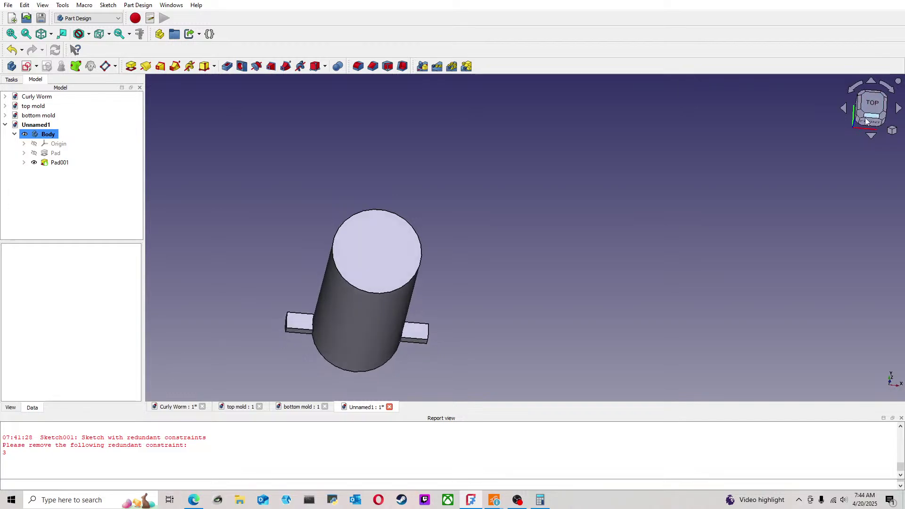
left_click(11, 5)
left_click(28, 75)
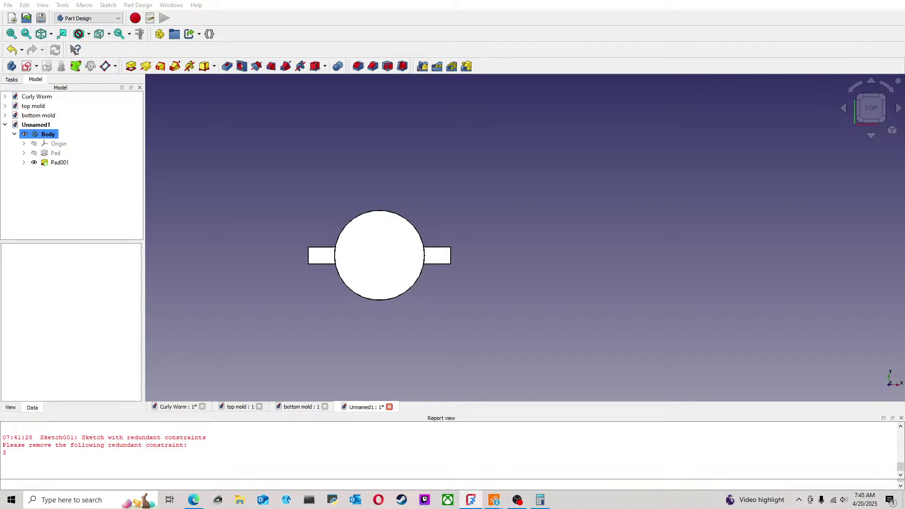
key("Return")
left_click_drag(442, 346, 406, 278)
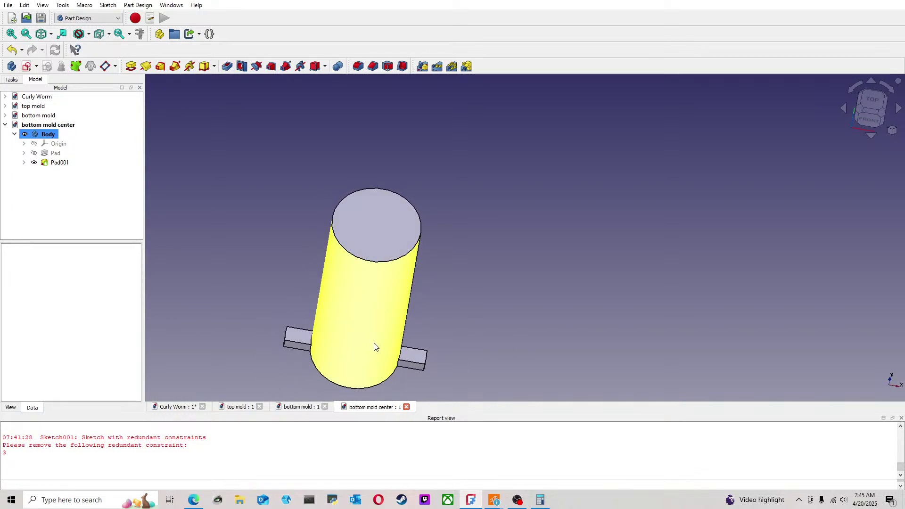
Step: In the bottom mold document, start a new sketch on the half-ring's bottom face
left_click(288, 408)
left_click_drag(437, 305, 380, 312)
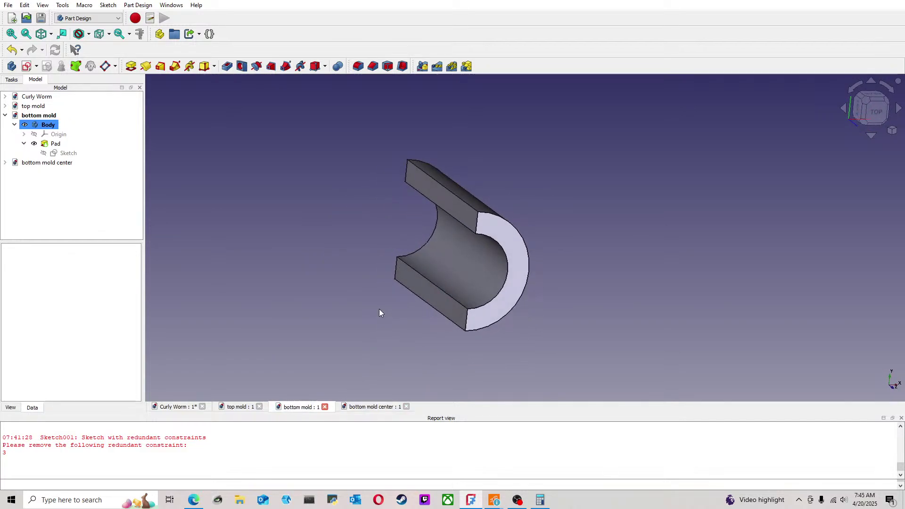
left_click_drag(669, 287, 670, 311)
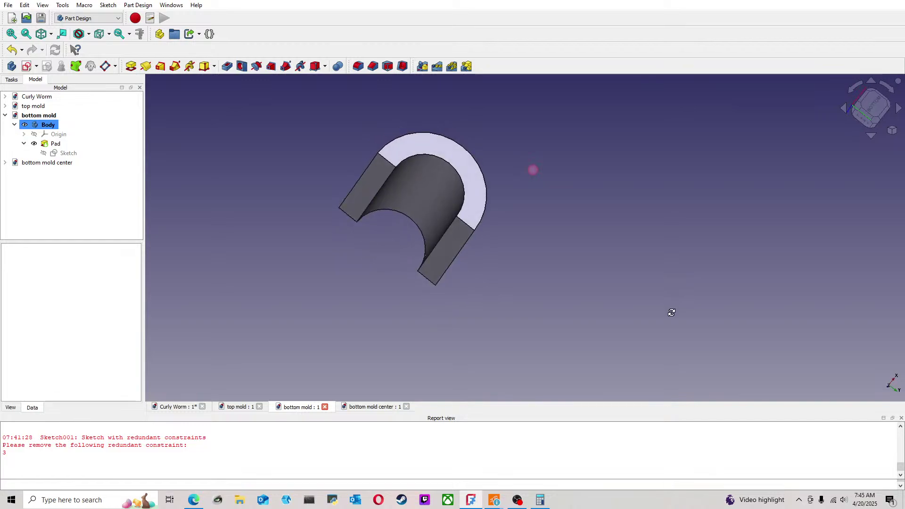
left_click_drag(541, 315, 493, 309)
left_click(868, 110)
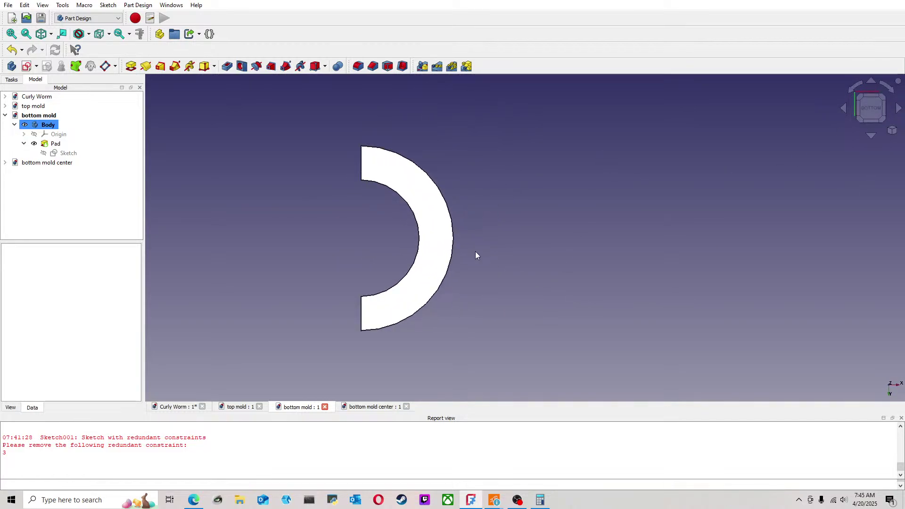
left_click(439, 233)
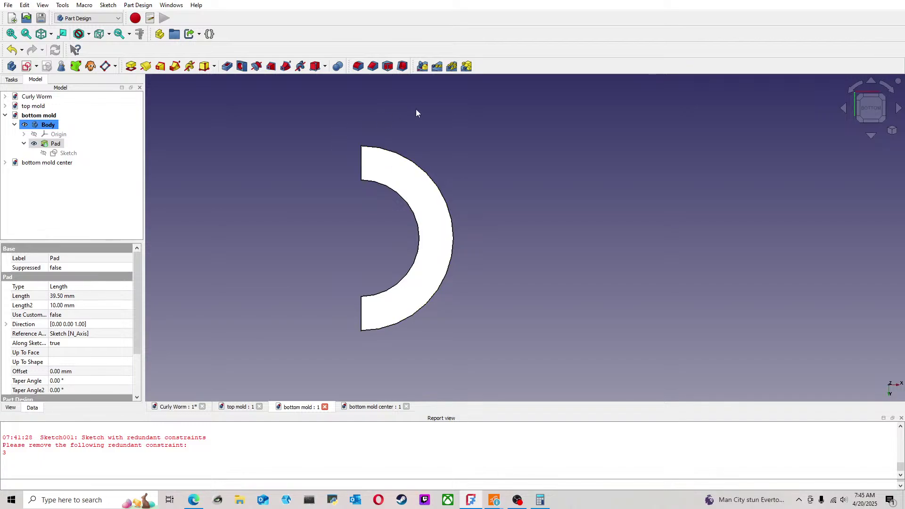
left_click(478, 202)
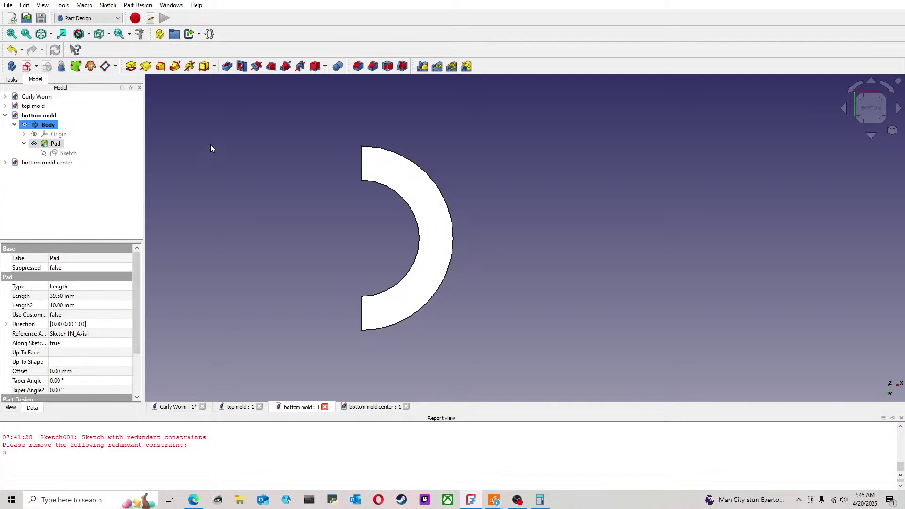
left_click(27, 66)
middle_click_drag(352, 164, 373, 150)
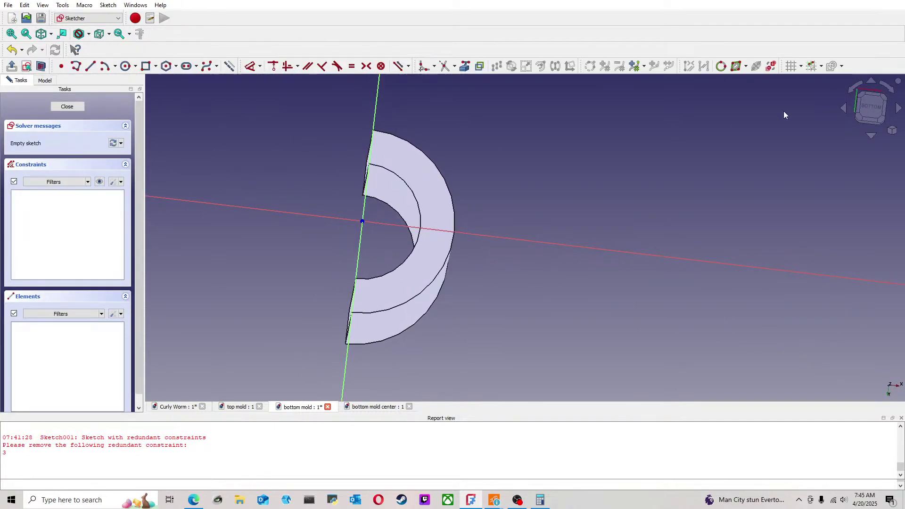
left_click(873, 107)
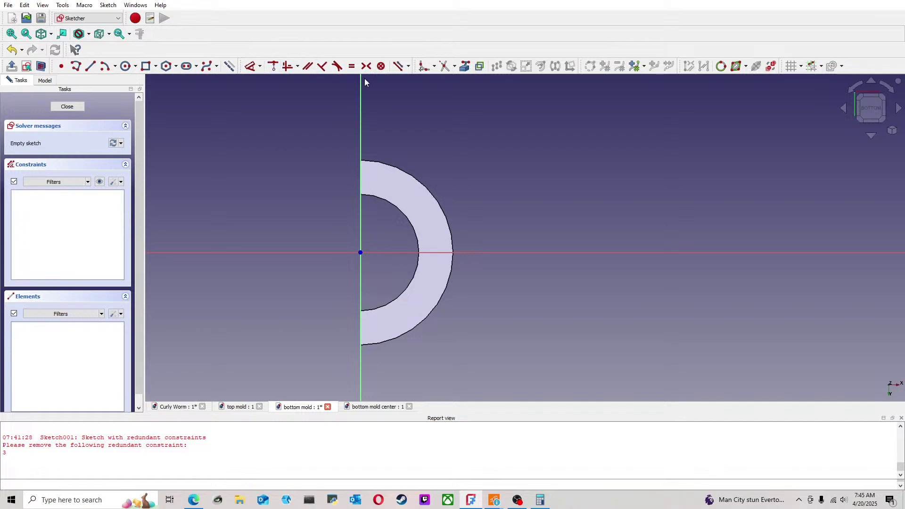
Step: Import the half-ring's inner and outer arc edges into the sketch as external geometry
left_click(466, 67)
left_click(407, 214)
left_click(435, 203)
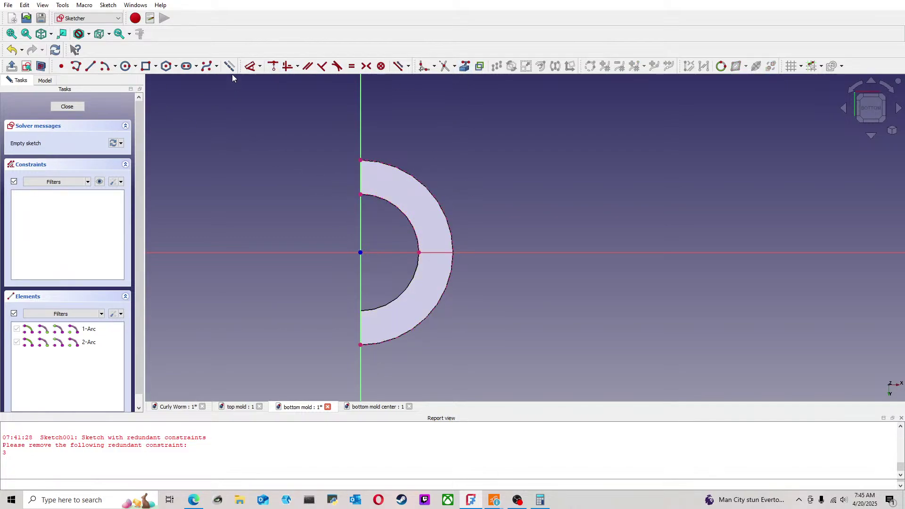
Step: Draw two horizontal lines across the ring's width, one above and one below the horizontal axis
scroll(493, 214, "up", 3)
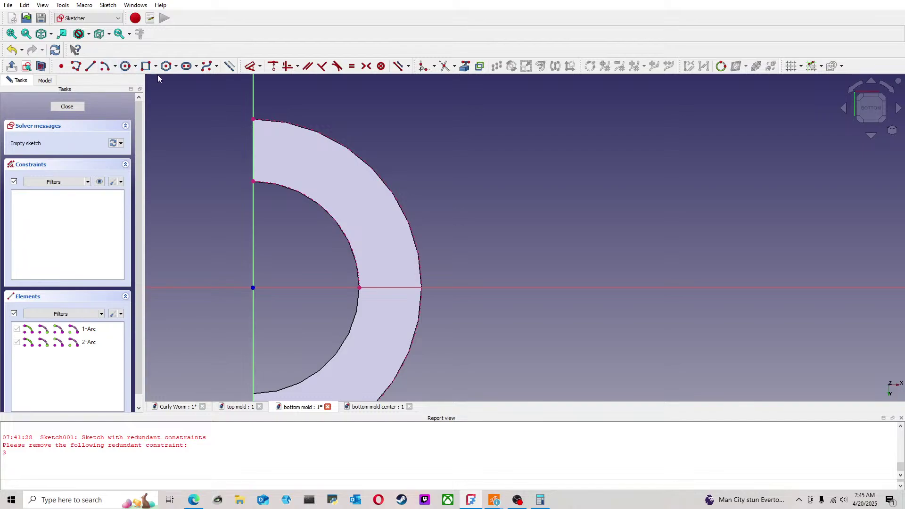
left_click(90, 66)
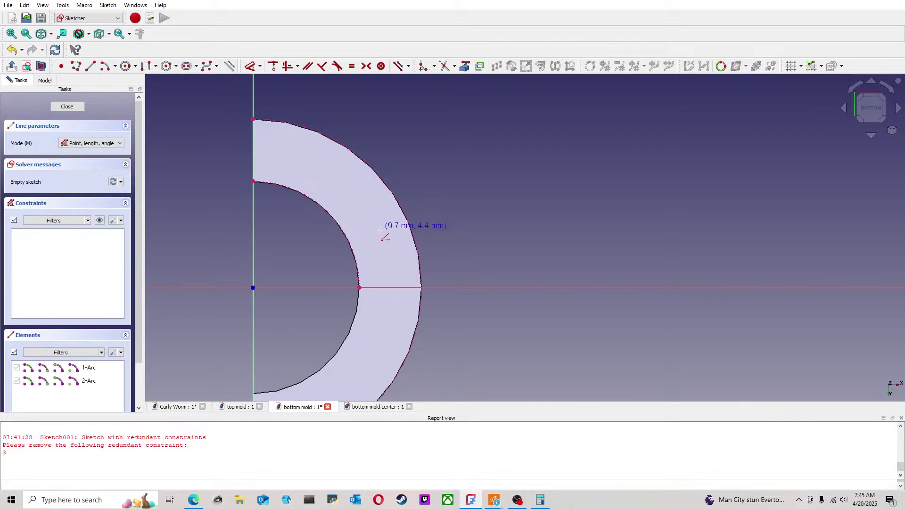
left_click(349, 244)
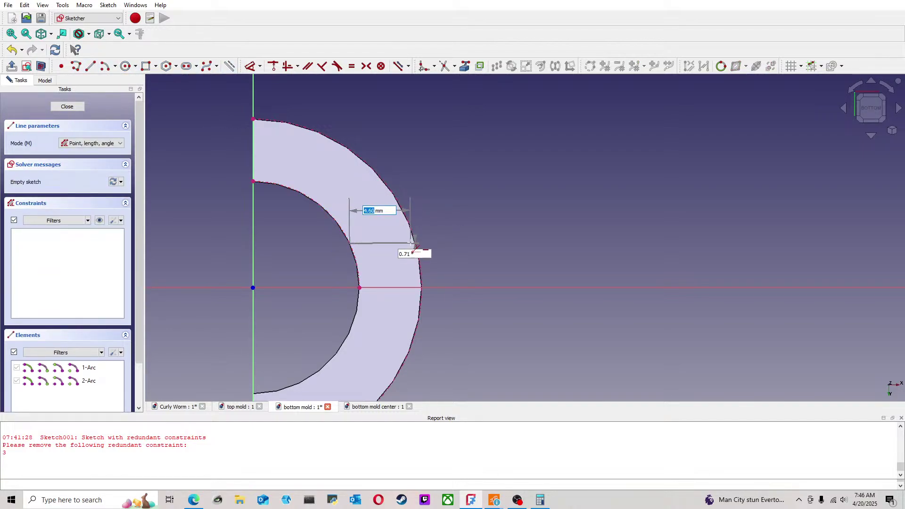
left_click(415, 244)
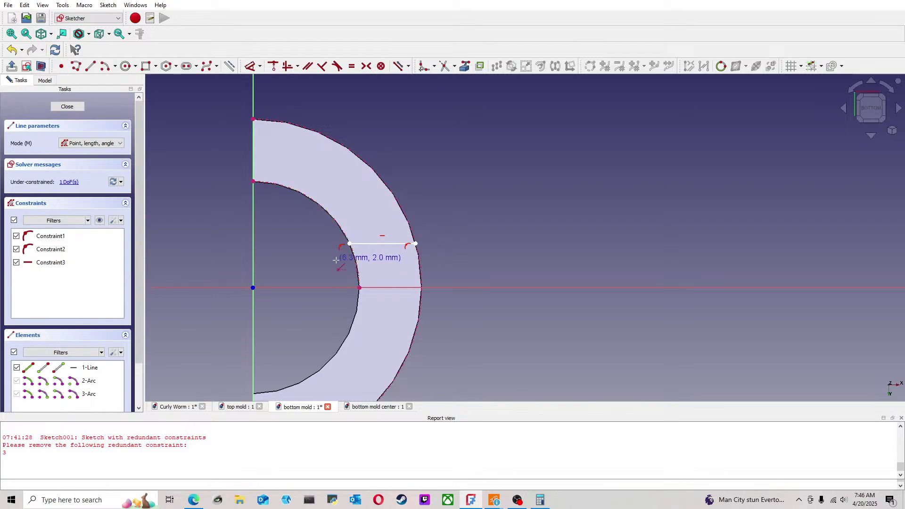
left_click(413, 316)
left_click(338, 313)
right_click(337, 312)
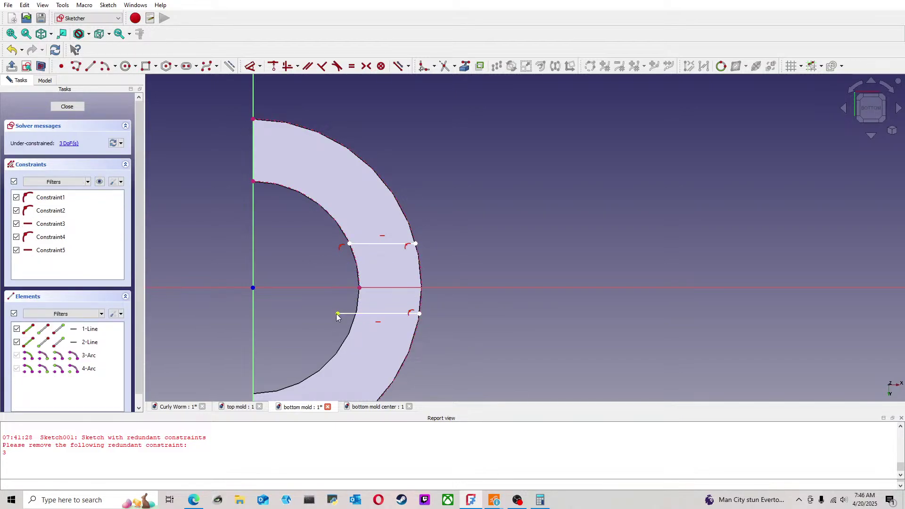
Step: Constrain the inner end of the lower line onto the ring's inner arc
left_click(338, 314)
left_click(359, 279)
left_click(273, 66)
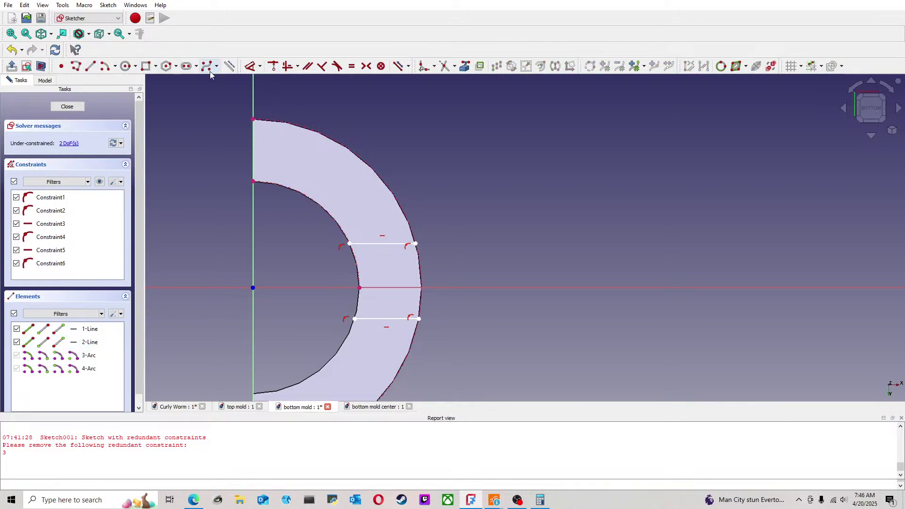
Step: Draw two crossing construction diagonals joining the opposite ends of the two horizontal lines
left_click(90, 66)
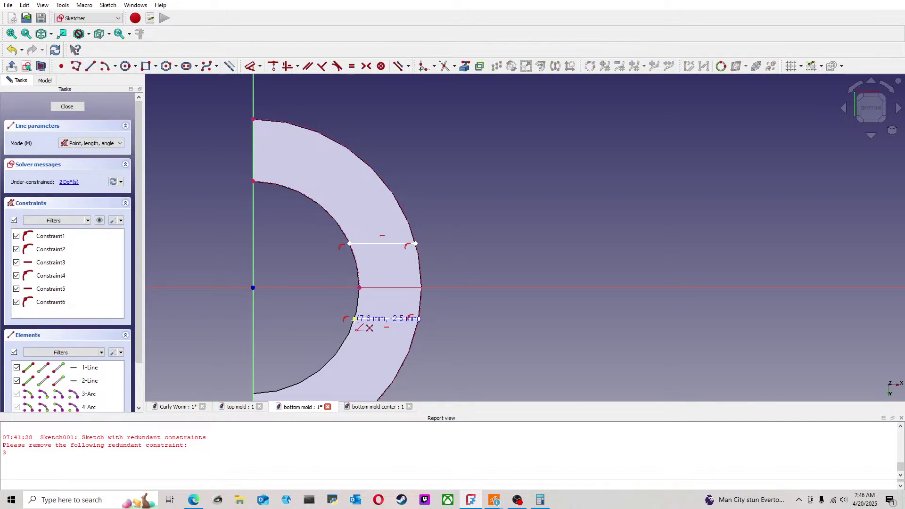
left_click(355, 319)
left_click(415, 244)
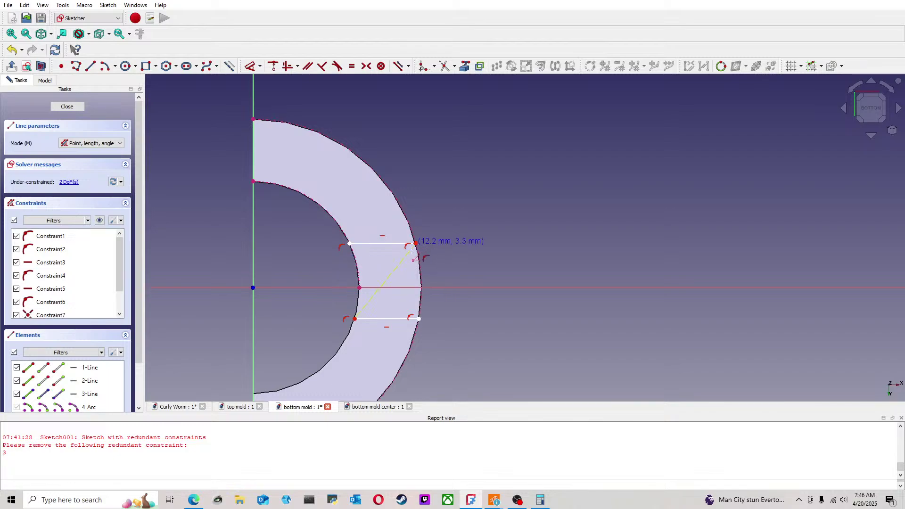
left_click(419, 319)
left_click(349, 243)
key("Escape")
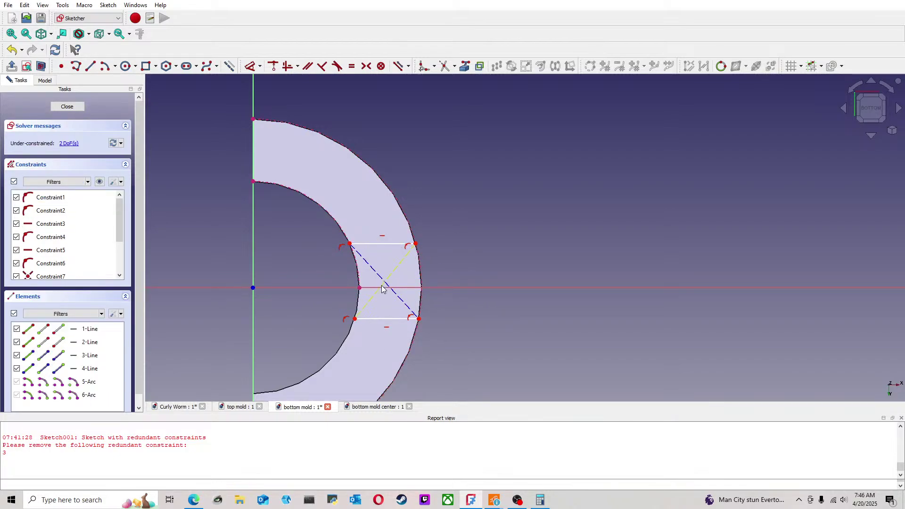
Step: Place a point between the lines and constrain it onto both diagonals and the horizontal axis
scroll(390, 295, "up", 4)
left_click(60, 66)
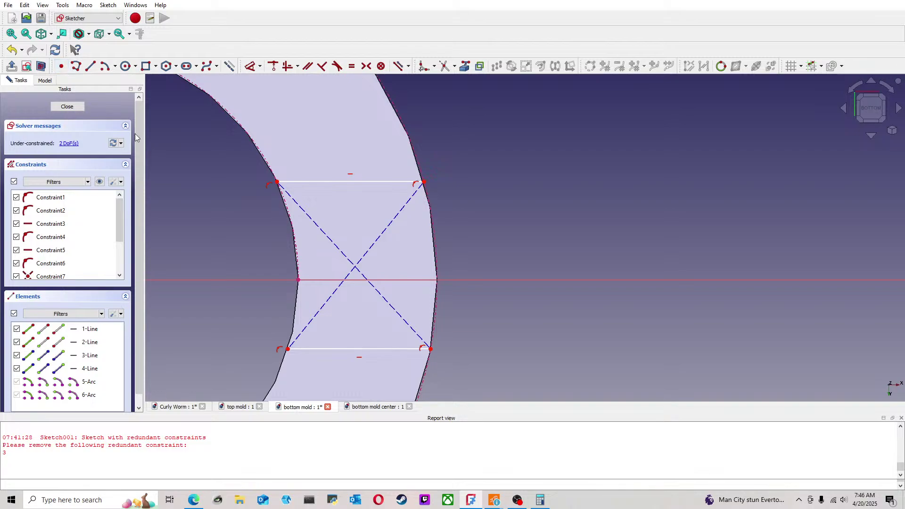
left_click(345, 302)
left_click(345, 303)
left_click(352, 280)
left_click(348, 276)
left_click(360, 273)
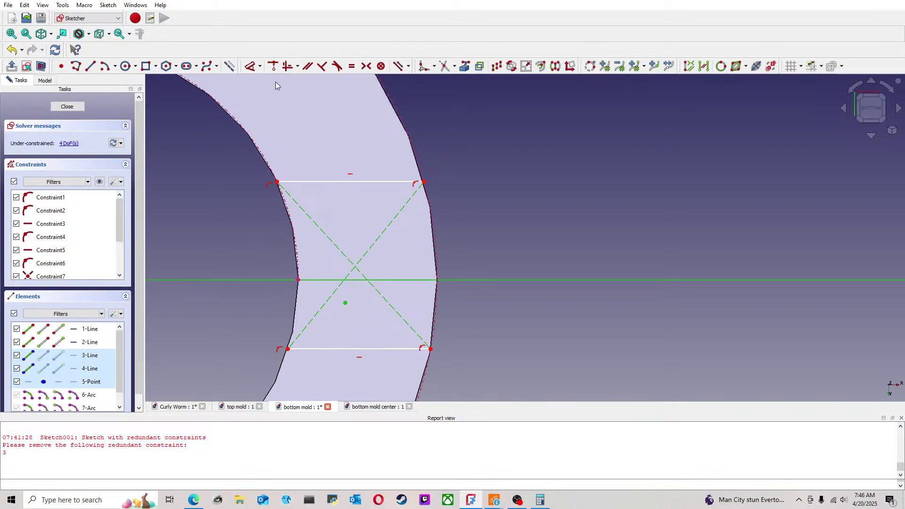
left_click(272, 67)
Step: Draw an origin-centred arc joining the inner ends of the two horizontal lines
scroll(390, 283, "down", 2)
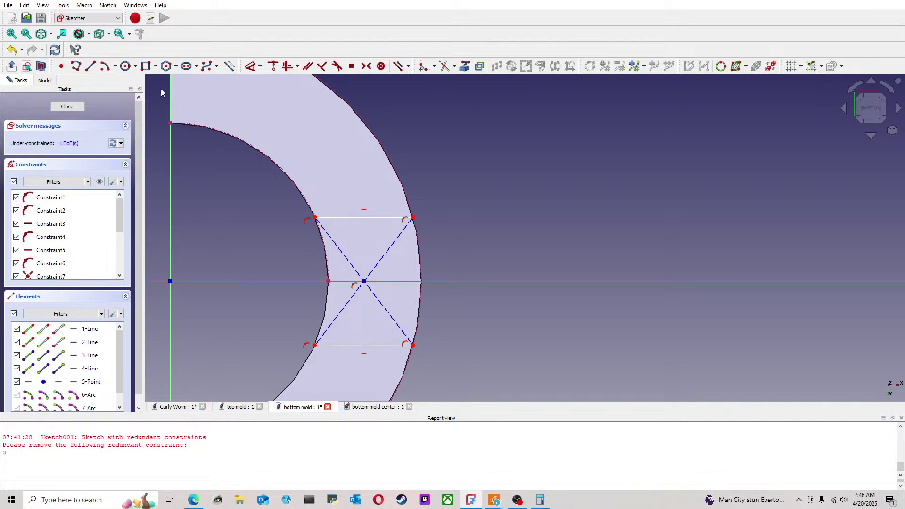
left_click(105, 66)
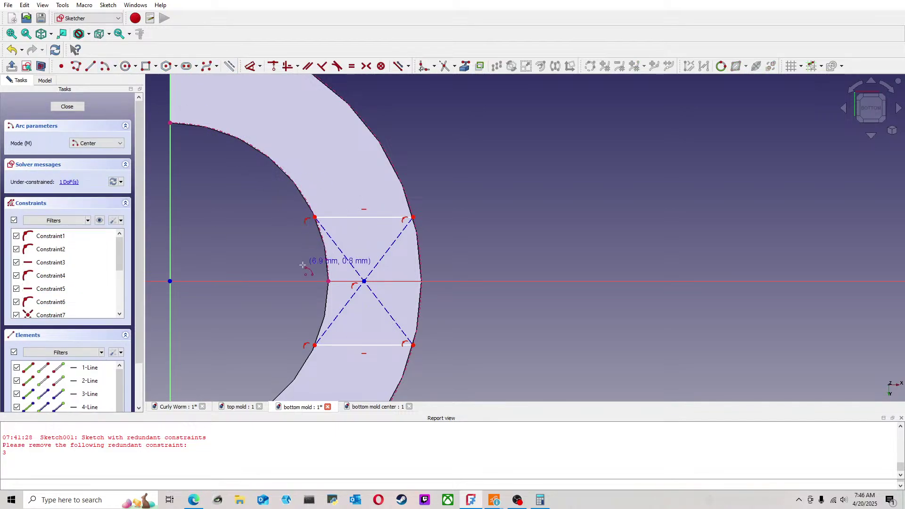
left_click(171, 281)
left_click(315, 218)
left_click(316, 346)
Step: Try to draw an origin-centred arc joining the outer ends of the two horizontal lines
left_click(170, 282)
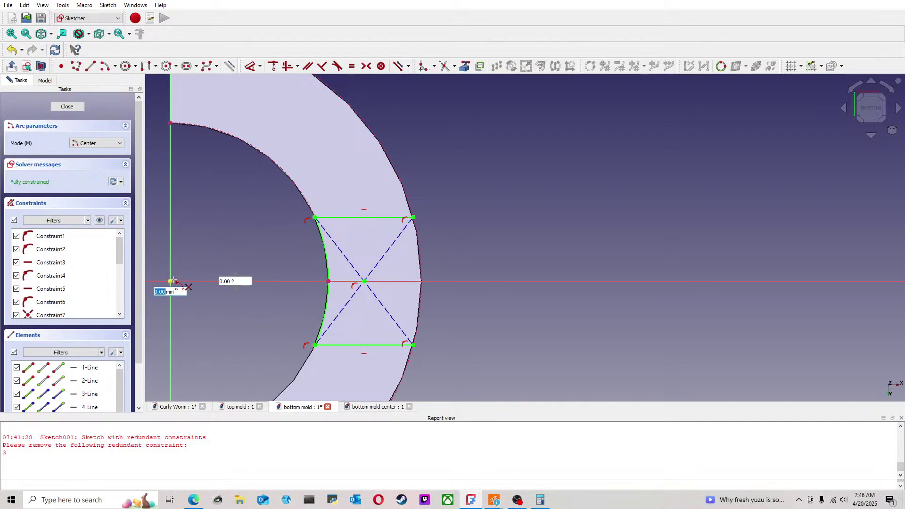
left_click(414, 217)
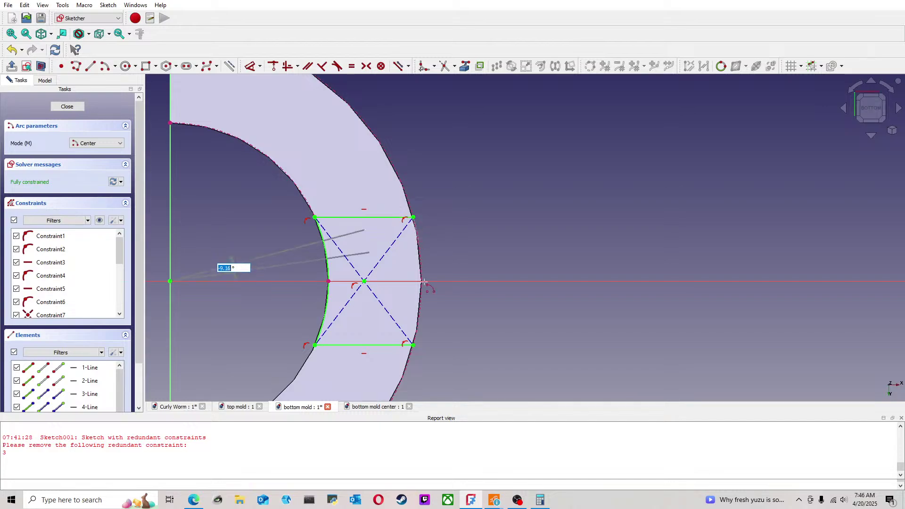
left_click(417, 345)
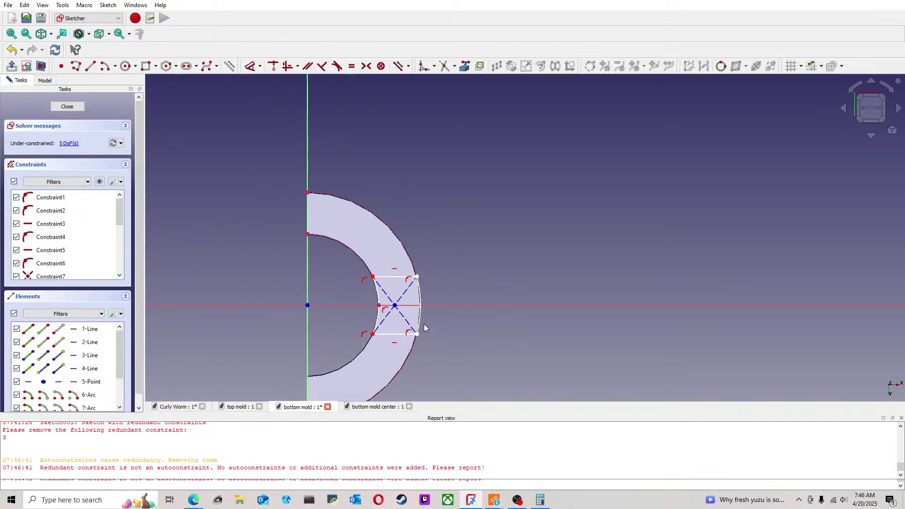
Step: Move the outer arc clear of the ring's edge and delete the redundant constraint 6
left_click_drag(408, 335, 432, 321)
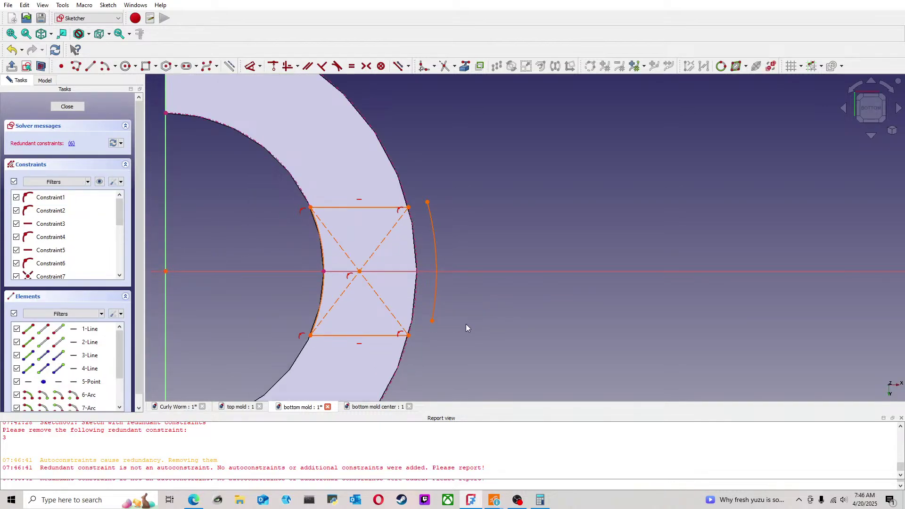
left_click(70, 144)
key("Delete")
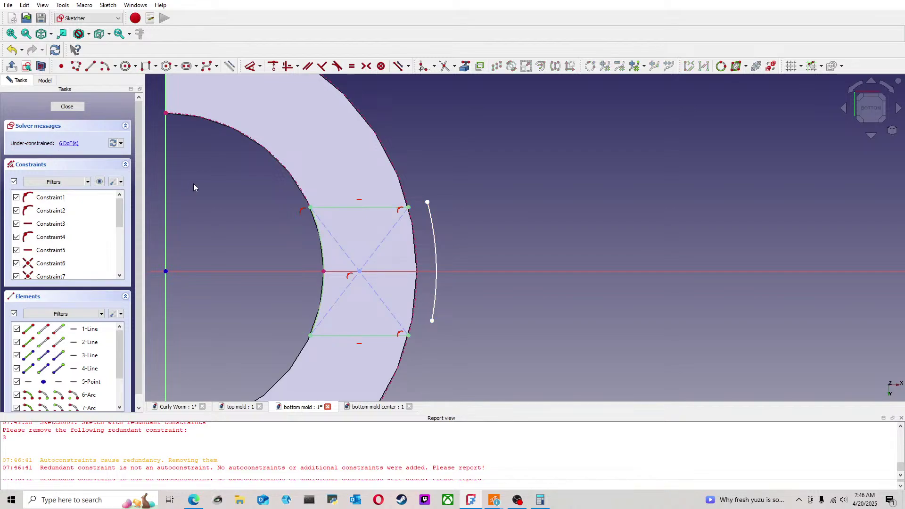
Step: Constrain the lower line's outer end onto the loose outer arc and the arc's lower end onto that line
left_click(396, 338)
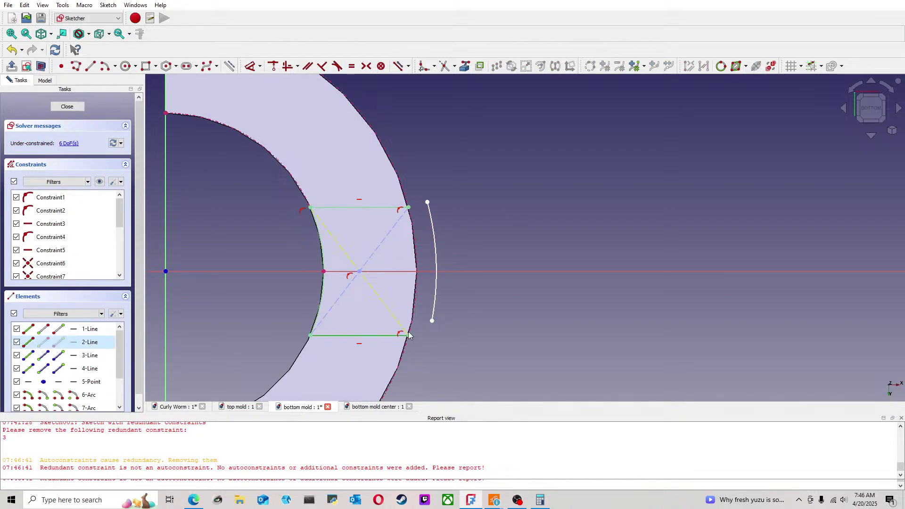
left_click(433, 331)
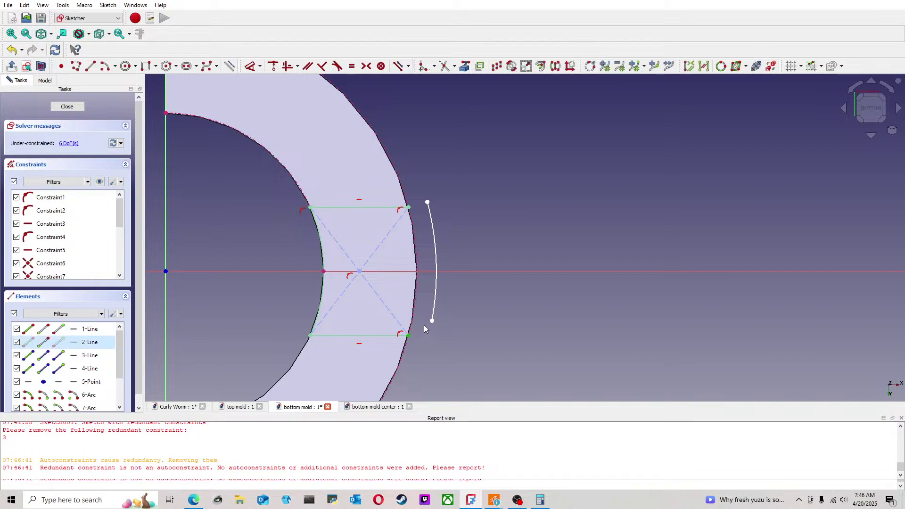
left_click(434, 312)
left_click(273, 66)
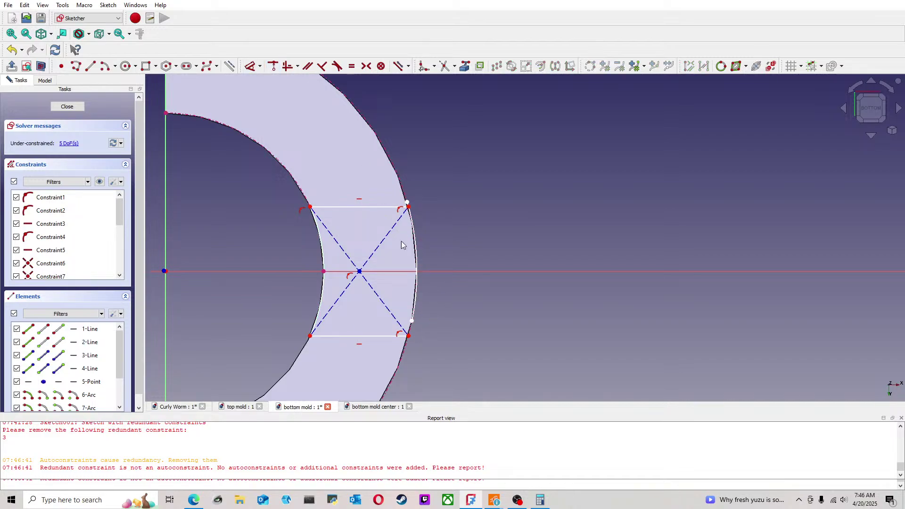
left_click(412, 320)
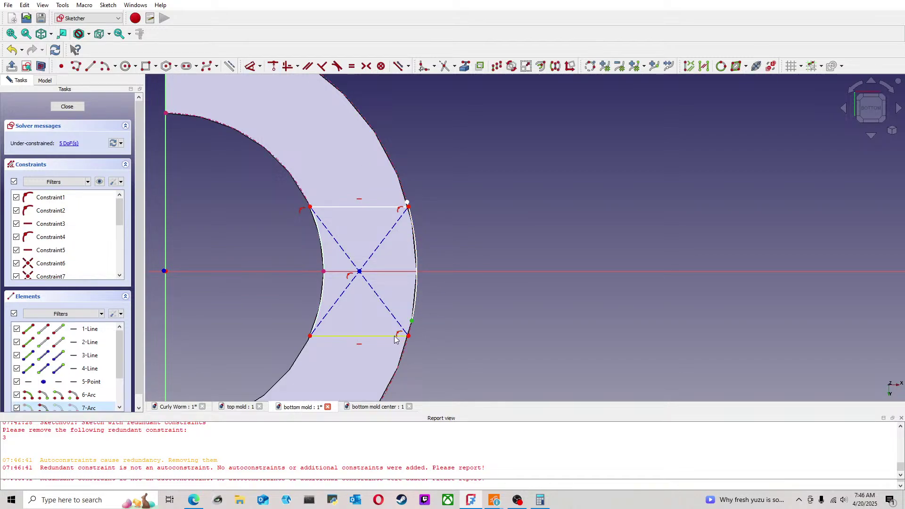
left_click(377, 336)
left_click(273, 67)
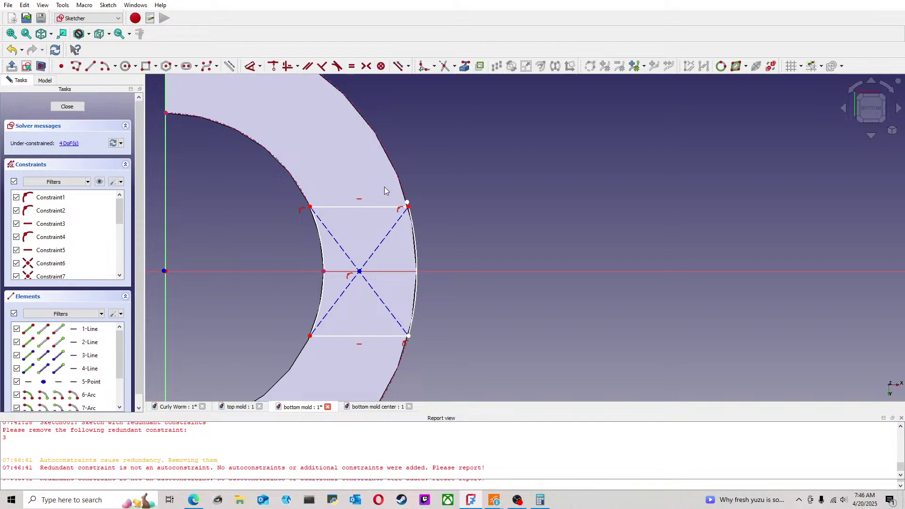
Step: Try to reposition the outer arc's upper end and the profile's centre point freehand
left_click_drag(407, 202, 415, 219)
scroll(444, 219, "down", 4)
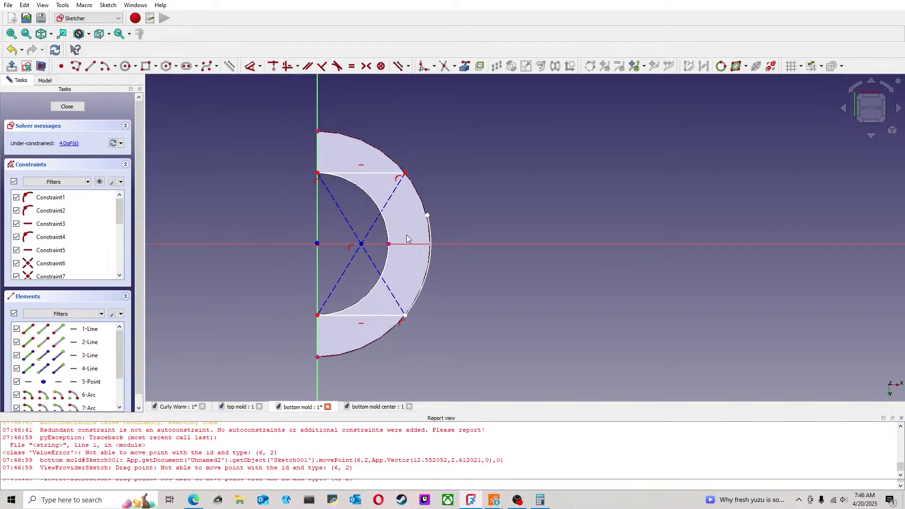
scroll(403, 235, "up", 3)
mouse_move(331, 251)
left_mouse_down()
mouse_move(353, 263)
mouse_move(425, 264)
mouse_move(443, 225)
mouse_move(435, 206)
mouse_move(433, 223)
left_mouse_up()
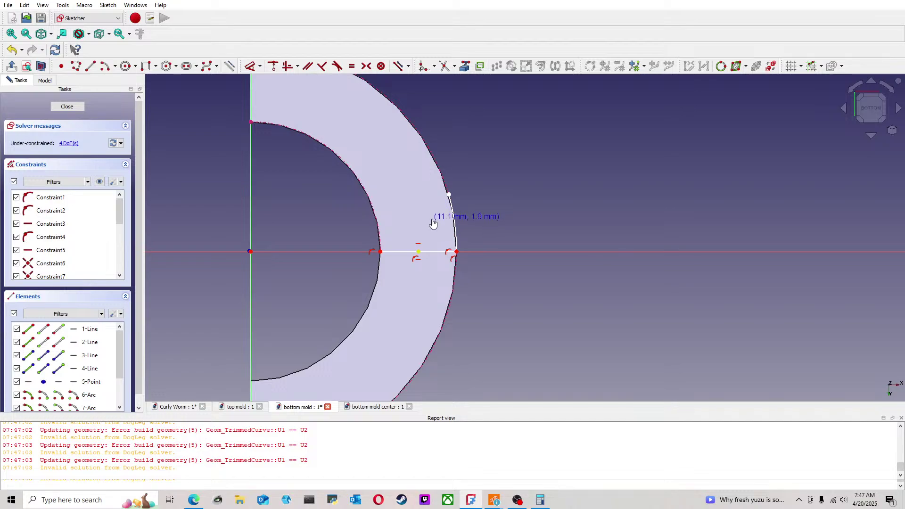
Step: Undo the outer arc's coincidence constraints and delete the arc
left_click(12, 49)
left_click(12, 49)
scroll(498, 198, "up", 3)
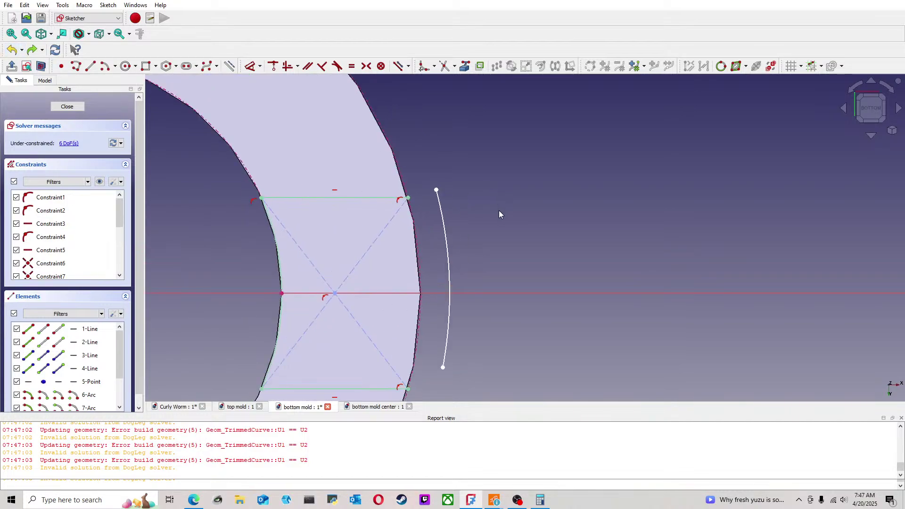
left_click(439, 209)
key("Delete")
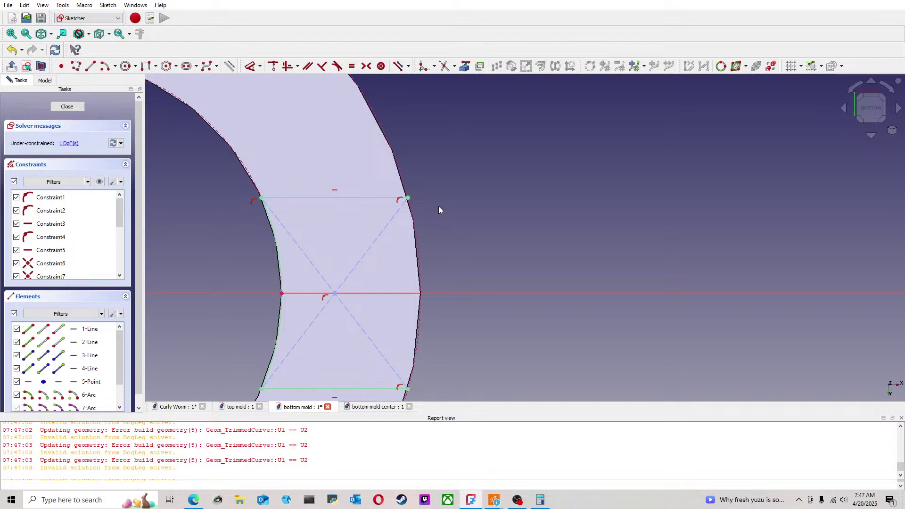
Step: Draw a new outer arc beyond the ring, centred on the horizontal axis about 5.5 mm from the origin
scroll(541, 207, "down", 4)
scroll(361, 214, "up", 3)
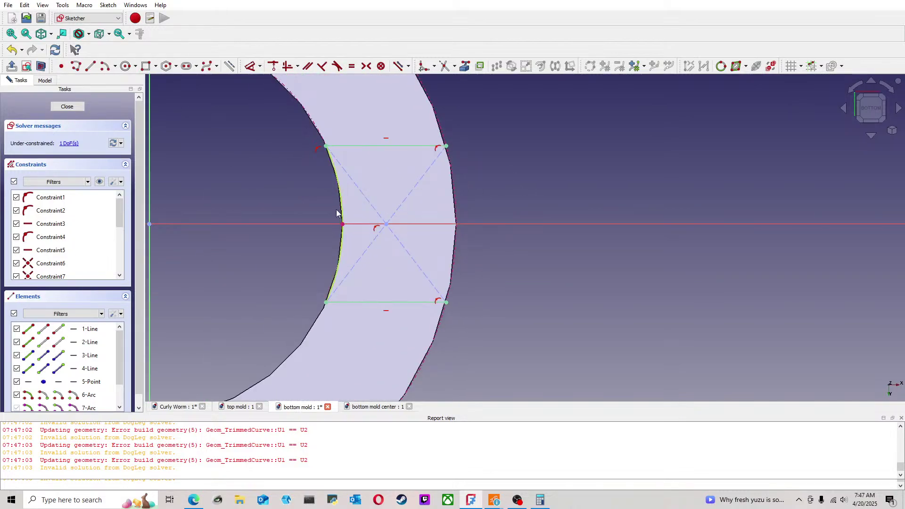
scroll(266, 195, "down", 1)
left_click(105, 66)
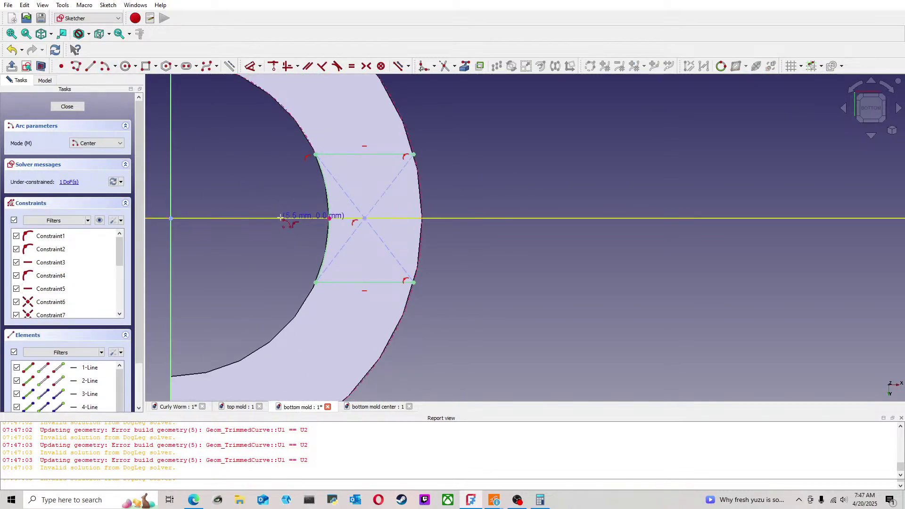
left_click(282, 218)
left_click(451, 161)
left_click(460, 219)
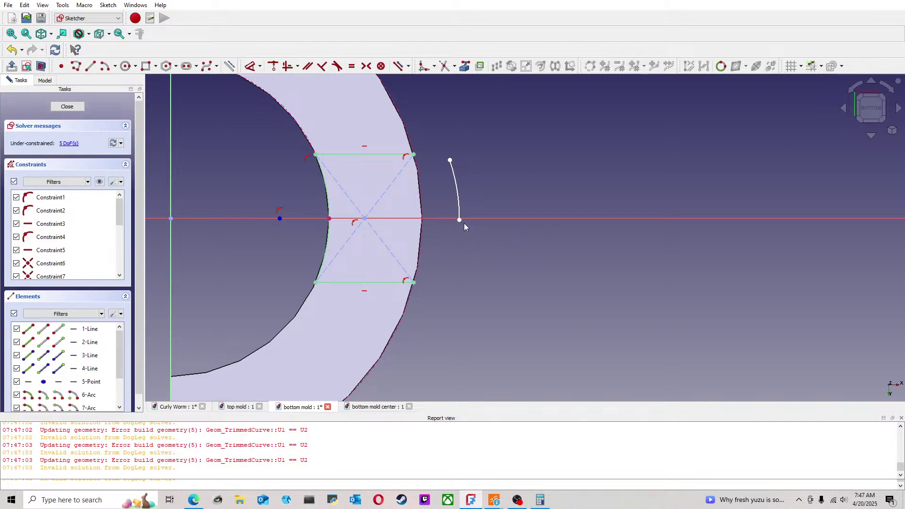
Step: Constrain the new arc's lower end onto the lower line, and that line's outer end onto the arc
scroll(415, 262, "up", 4)
left_click(377, 297)
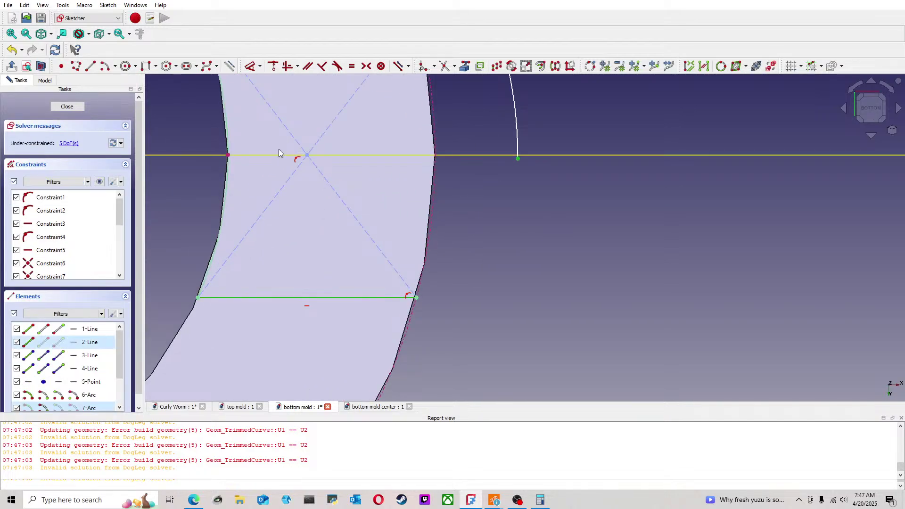
left_click(273, 66)
left_click(417, 298)
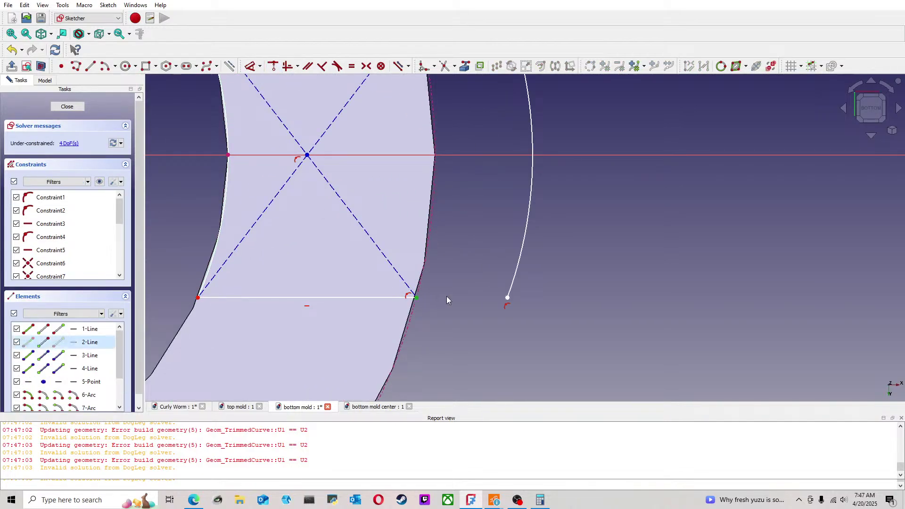
left_click(511, 289)
left_click(282, 67)
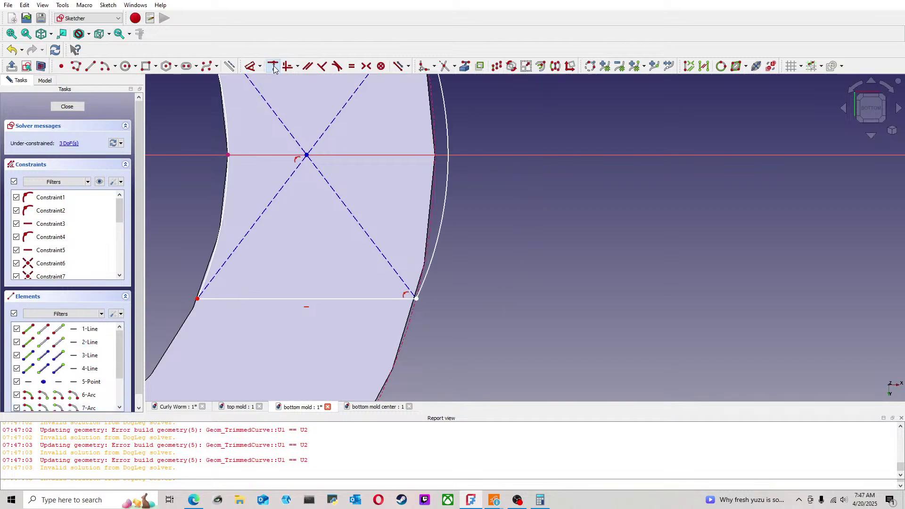
scroll(439, 216, "down", 3)
scroll(400, 235, "up", 3)
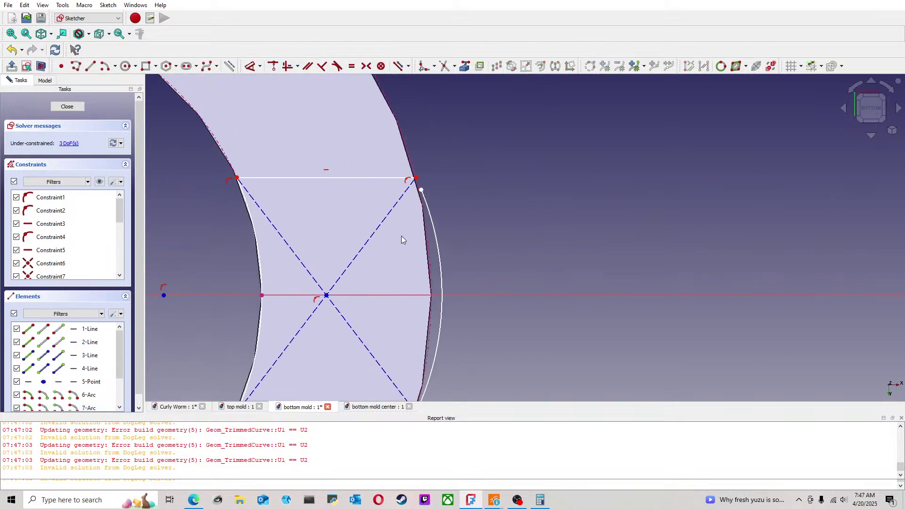
Step: Constrain the outer arc's upper end onto the upper line and make the arc equal to the ring's outer edge
left_click(421, 191)
left_click(368, 178)
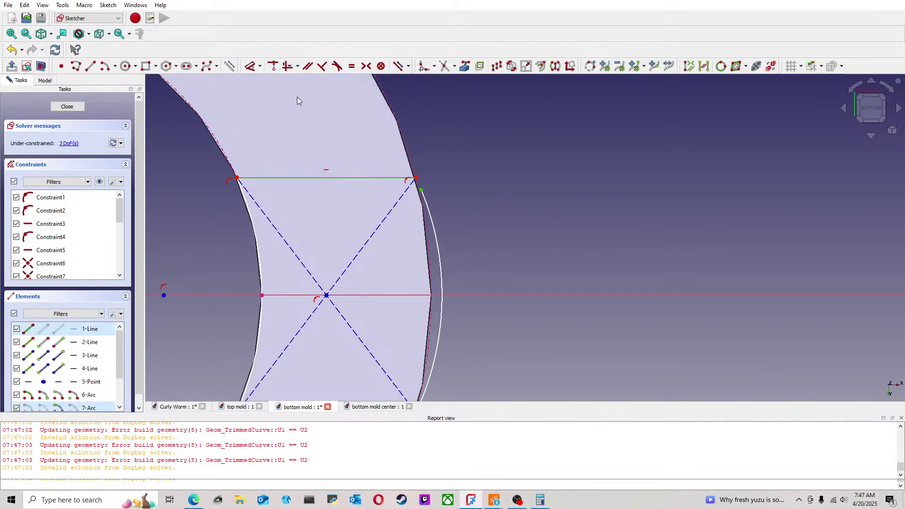
left_click(269, 69)
left_click_drag(416, 180, 419, 190)
left_click(430, 227)
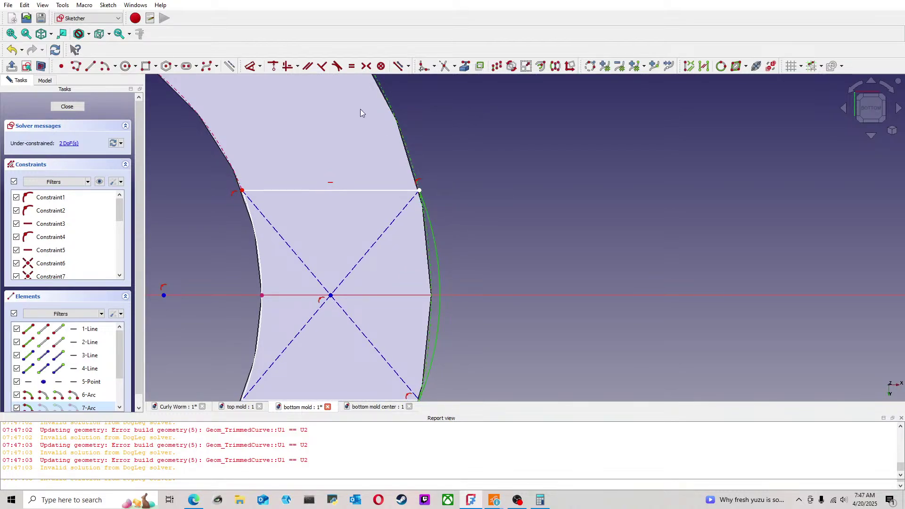
left_click(354, 70)
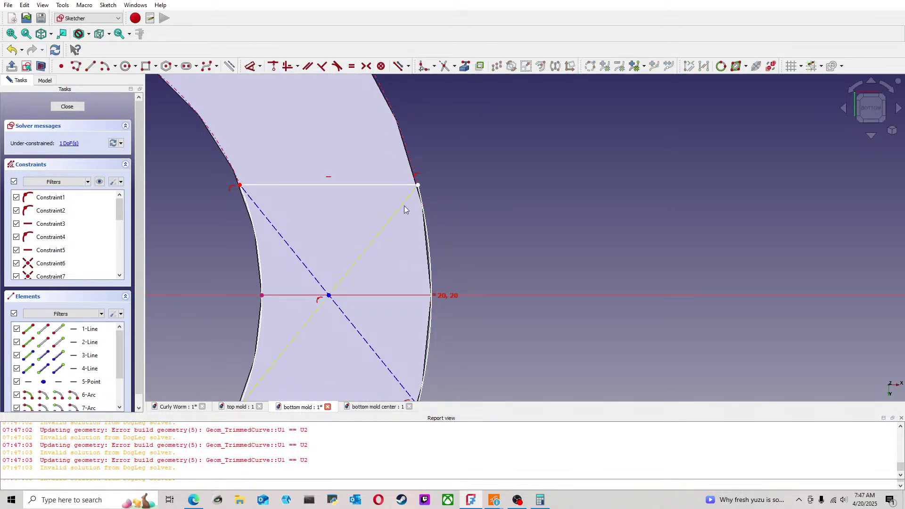
Step: Dimension the distance between the profile's upper and lower lines at 3 mm and close the sketch
scroll(399, 230, "down", 2)
scroll(317, 264, "up", 1)
mouse_move(352, 294)
left_mouse_down()
mouse_move(354, 273)
mouse_move(356, 314)
mouse_move(443, 346)
mouse_move(429, 395)
mouse_move(446, 322)
mouse_move(450, 373)
mouse_move(444, 343)
left_mouse_up()
scroll(465, 350, "down", 2)
scroll(444, 343, "up", 3)
scroll(412, 291, "down", 2)
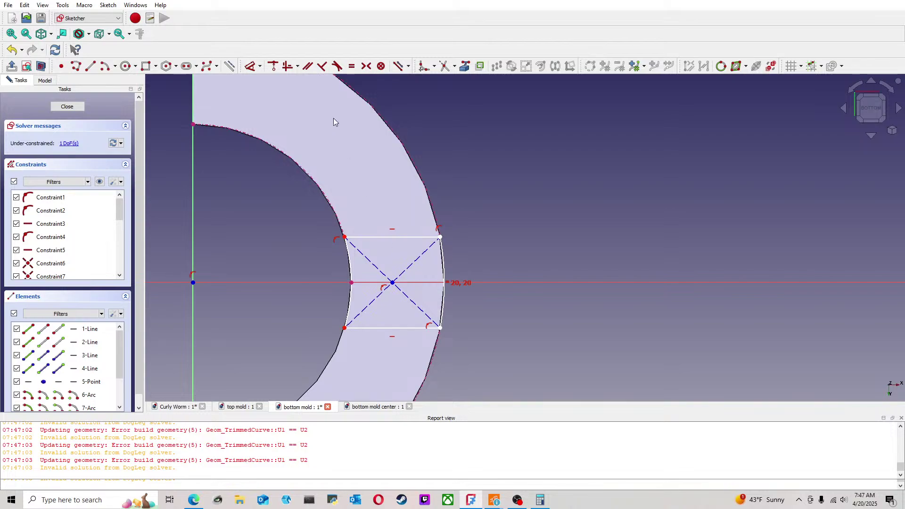
left_click(249, 66)
left_click(406, 236)
left_click(415, 328)
left_click(502, 319)
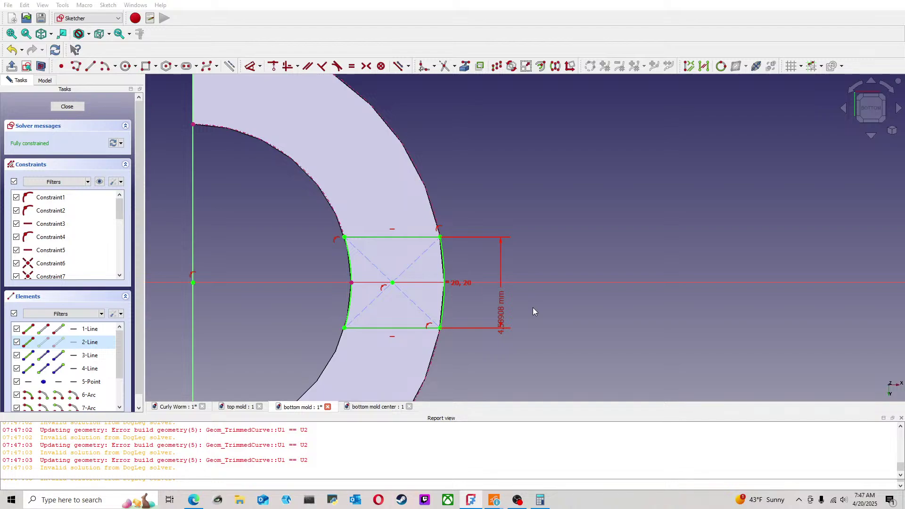
type("3")
key("Return")
key("Escape")
scroll(533, 307, "down", 3)
middle_click_drag(544, 328, 528, 297)
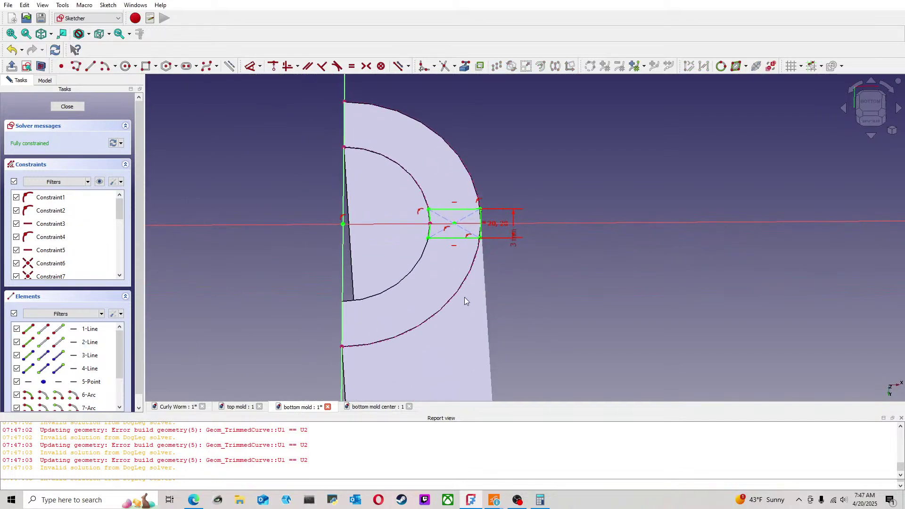
left_click(68, 107)
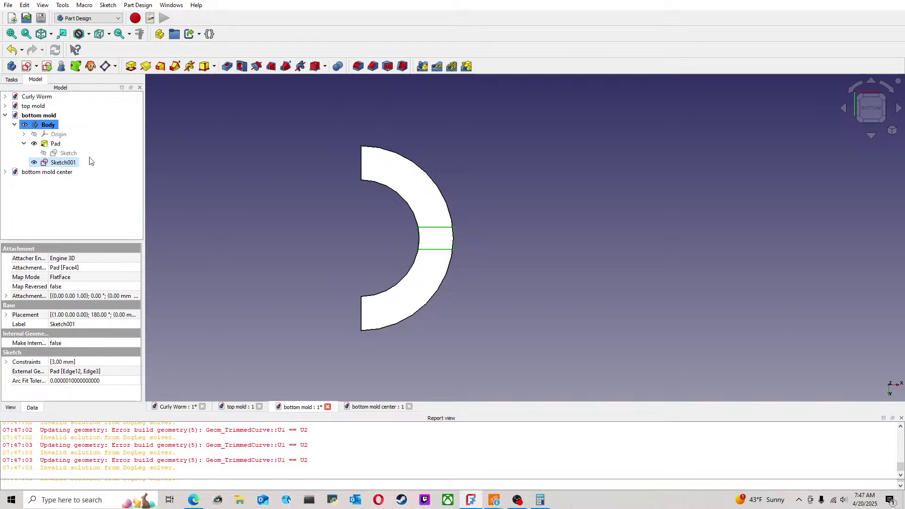
Step: Pad the bar profile 2 mm from the half-ring face
left_click(131, 66)
middle_click_drag(264, 231, 123, 175)
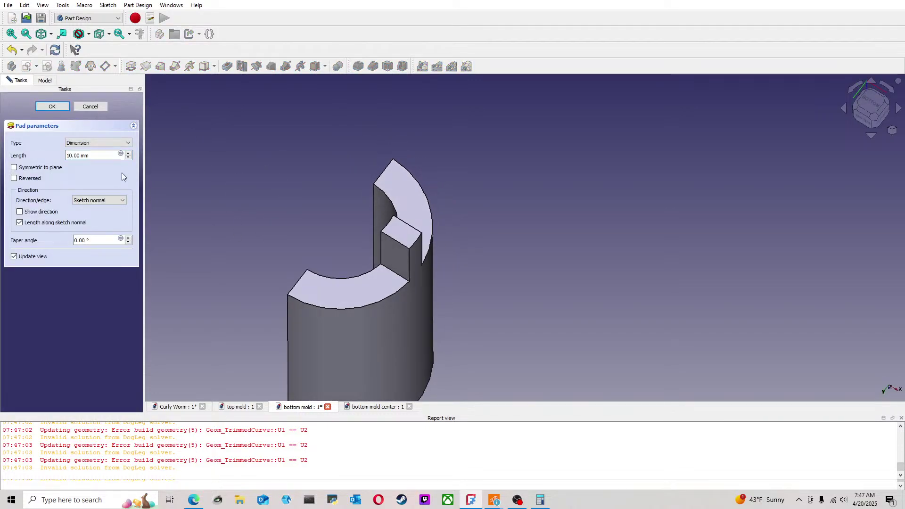
left_click_drag(111, 155, 42, 155)
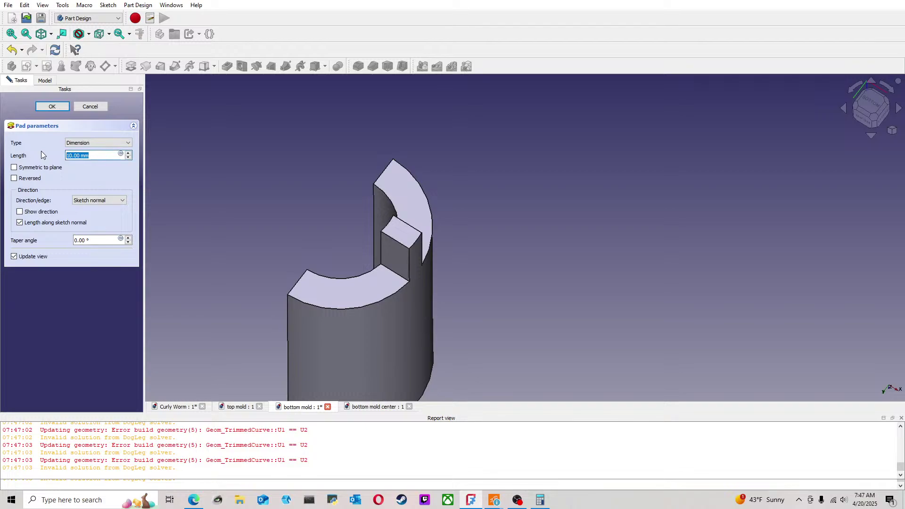
type("2")
key("Return")
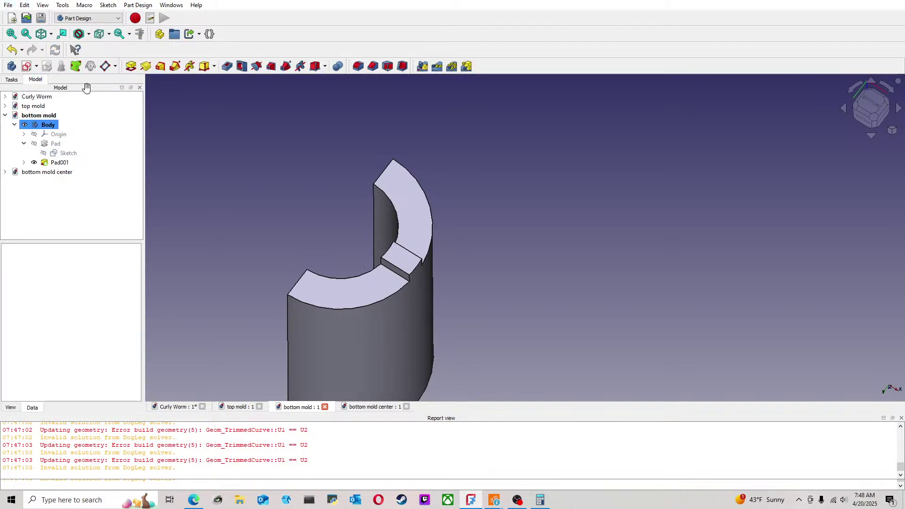
Step: Start a new sketch on the half-ring's end face opposite the padded bar, viewed from the top
scroll(309, 180, "down", 3)
middle_click_drag(338, 216, 337, 248)
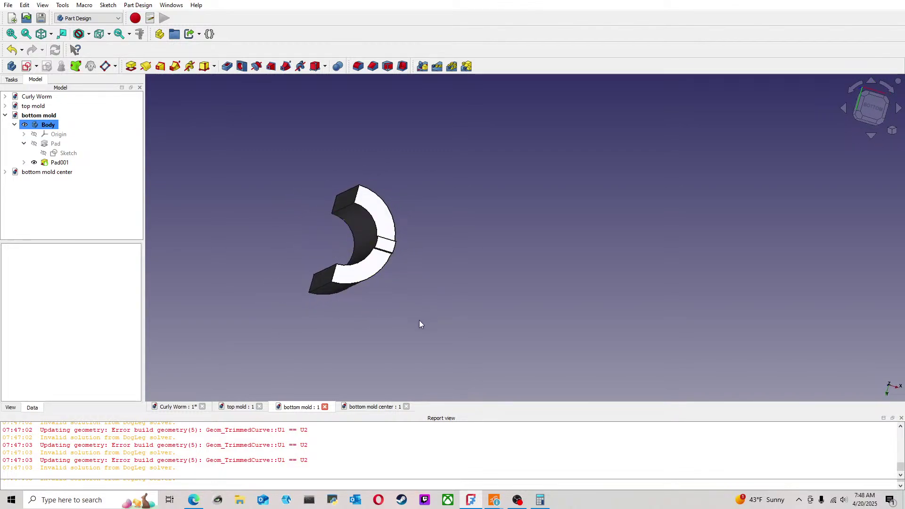
middle_click_drag(387, 380, 344, 309)
left_click(870, 110)
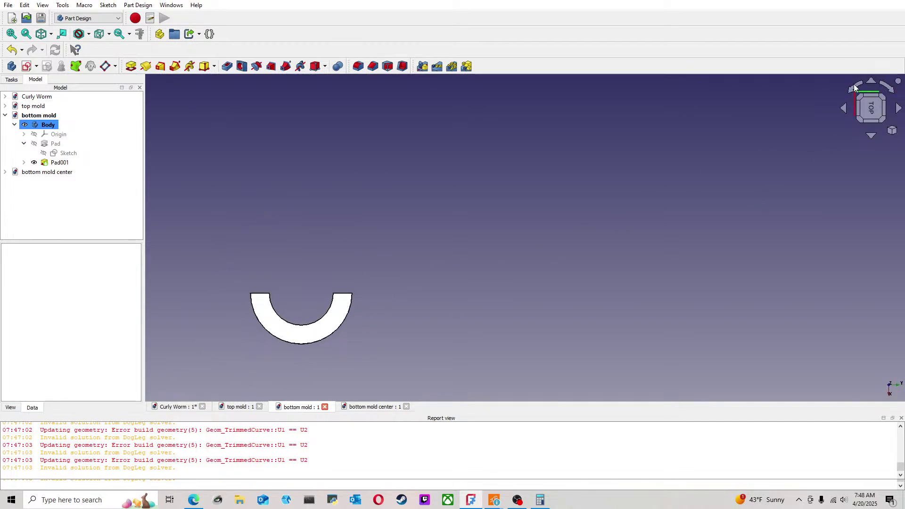
left_click(888, 88)
left_click(889, 89)
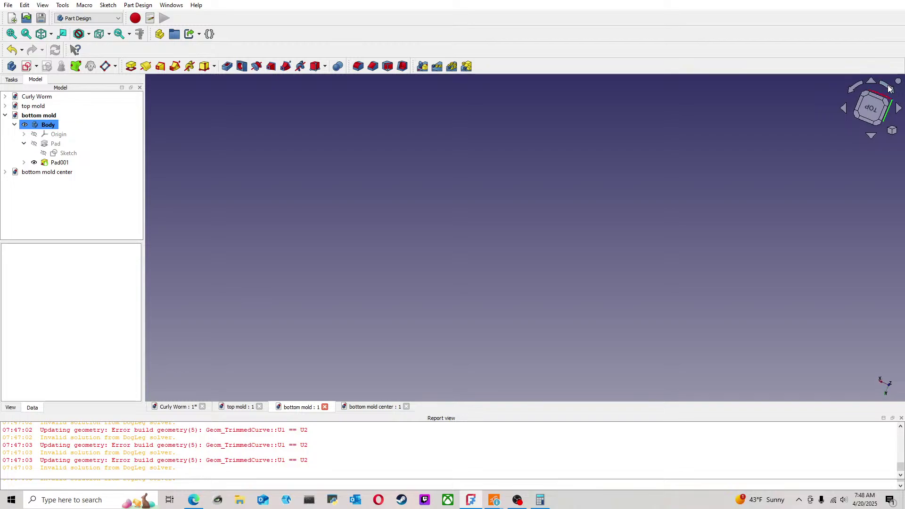
middle_click_drag(718, 271, 683, 180)
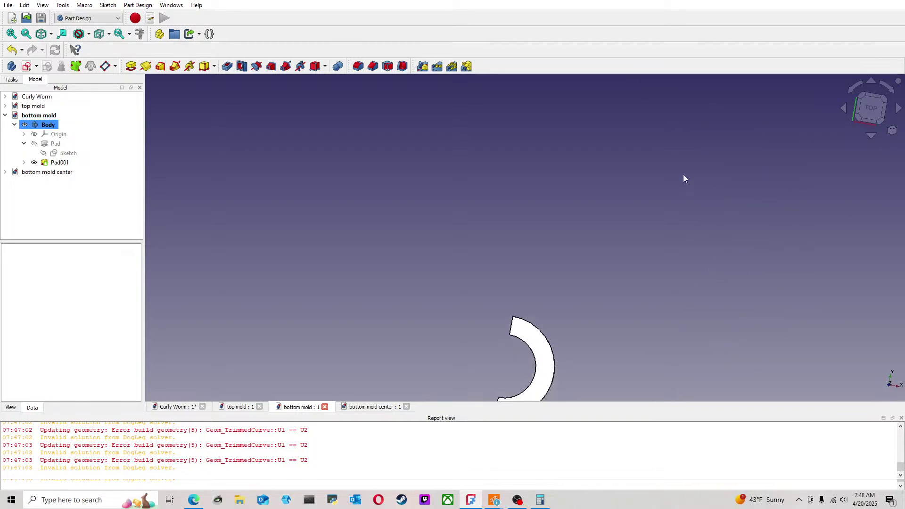
left_click(872, 112)
middle_click_drag(761, 272, 713, 178)
scroll(498, 293, "up", 3)
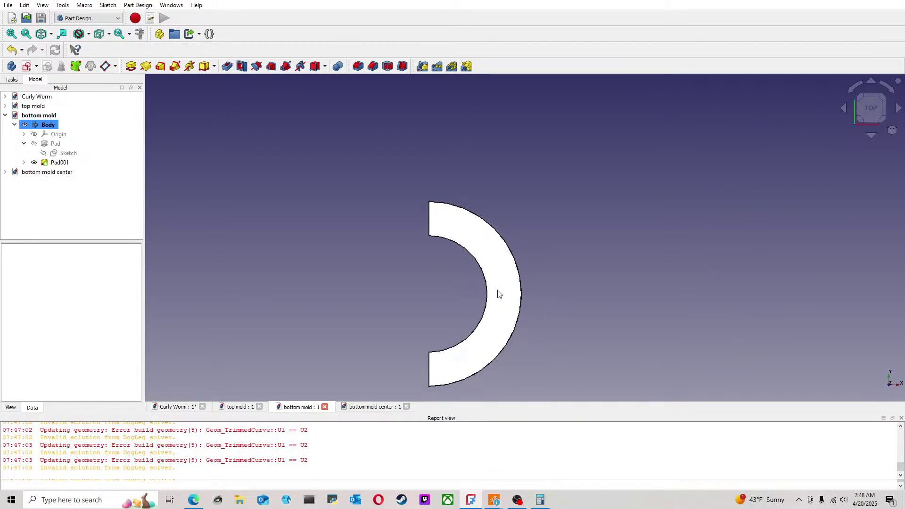
middle_click_drag(498, 293, 476, 246)
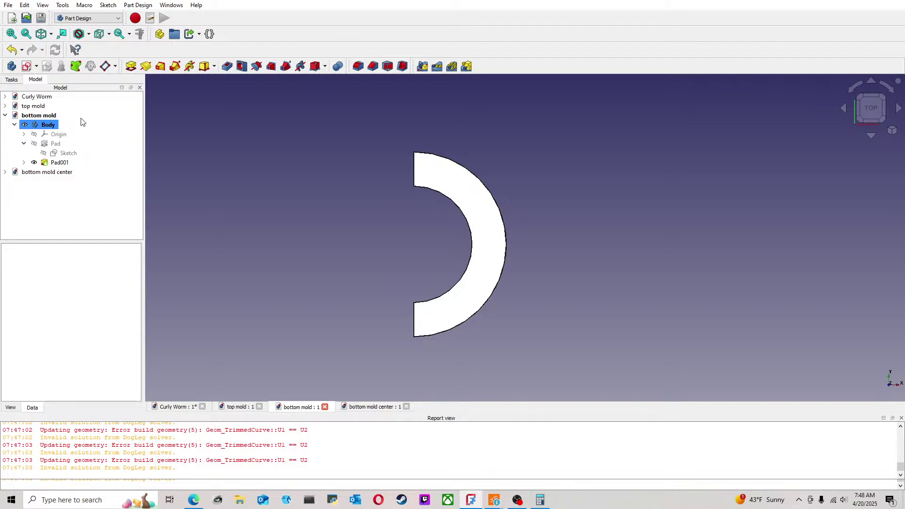
left_click(25, 66)
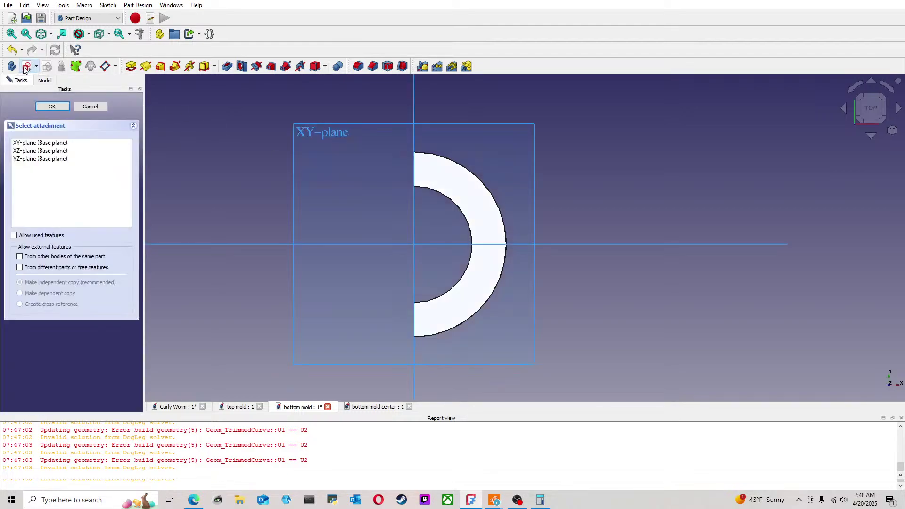
left_click(89, 107)
left_click(59, 163)
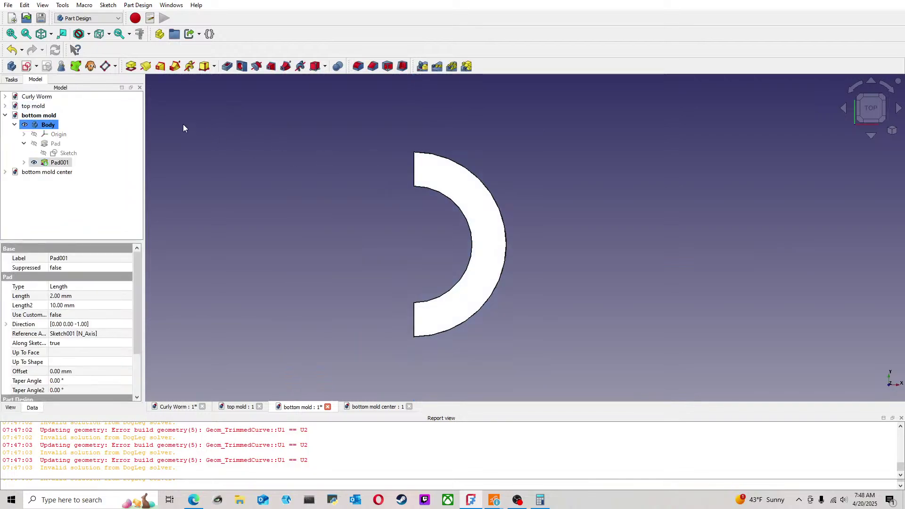
left_click(26, 66)
Step: Draw a rectangle from the vertical axis across and beyond the half ring, straddling the horizontal axis
middle_click_drag(459, 226, 360, 215)
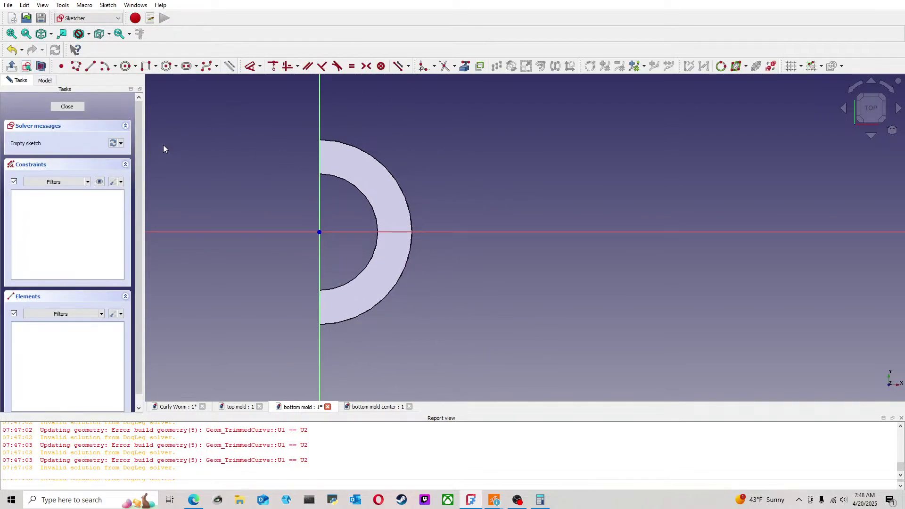
scroll(262, 145, "up", 2)
scroll(231, 135, "down", 1)
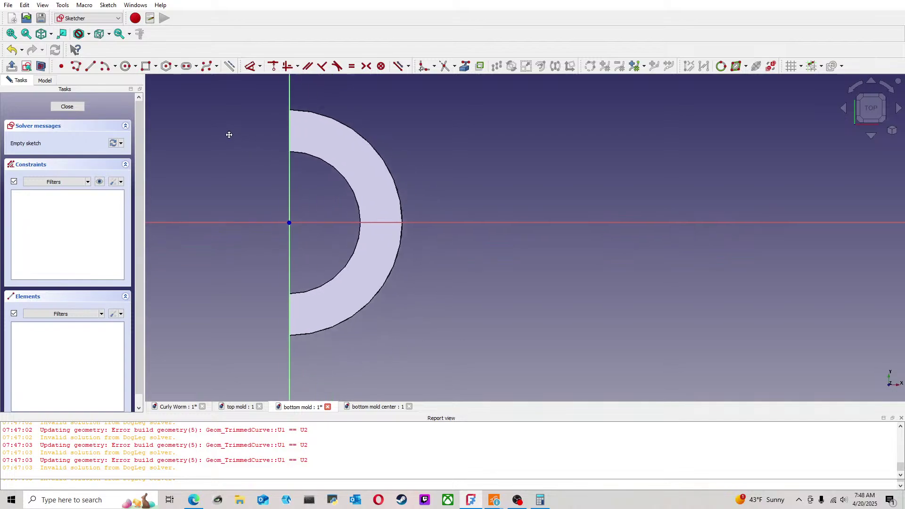
left_click(145, 68)
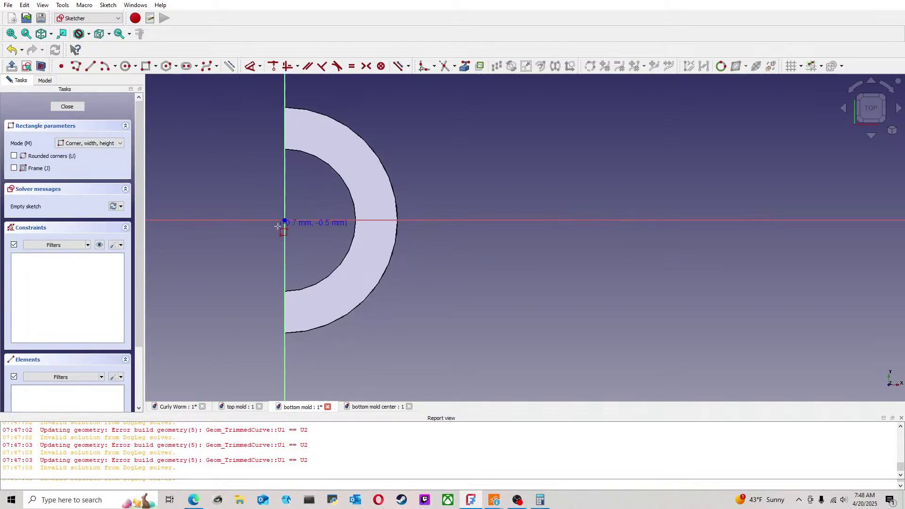
left_click(284, 241)
left_click(442, 191)
scroll(356, 229, "up", 2)
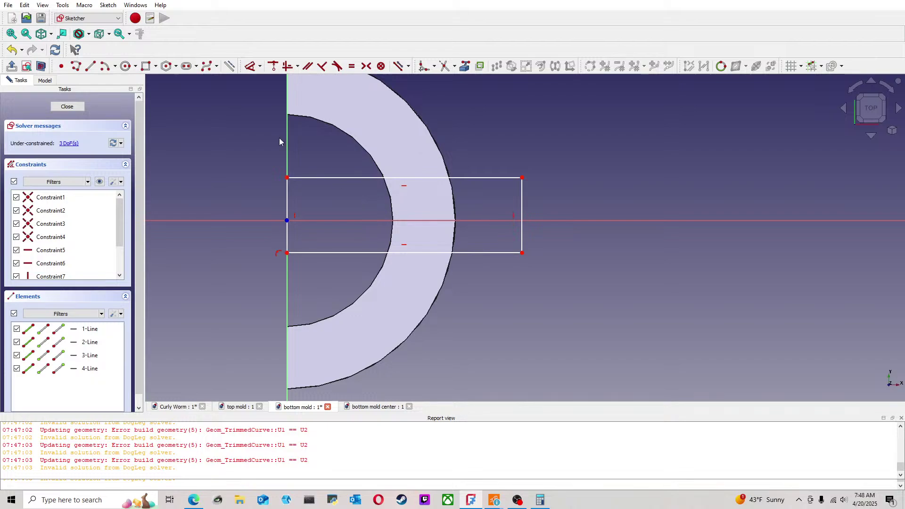
Step: Draw both diagonals of the rectangle as construction lines and place a free point inside the rectangle
left_click(91, 66)
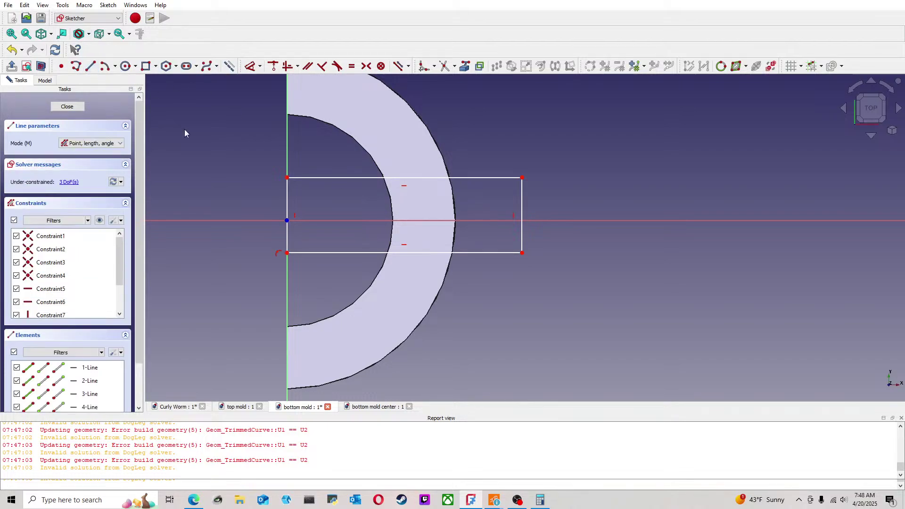
left_click(287, 253)
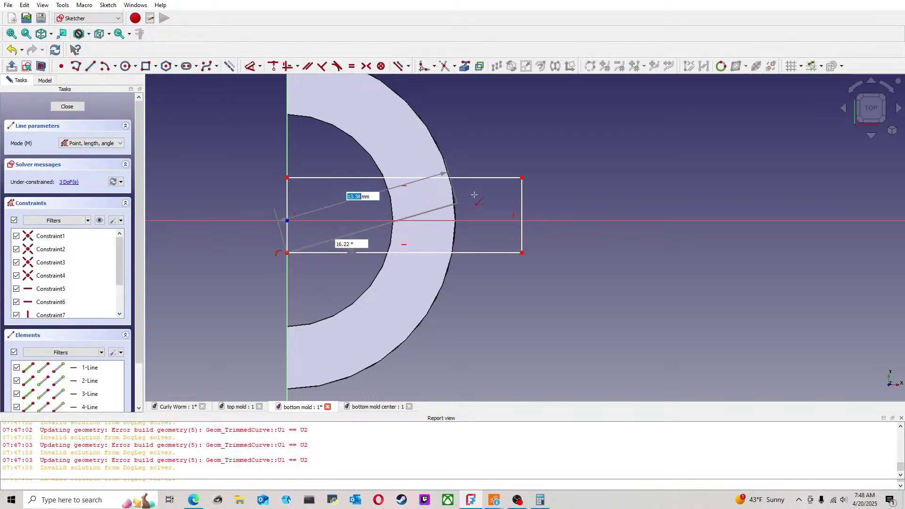
left_click(523, 178)
left_click(522, 177)
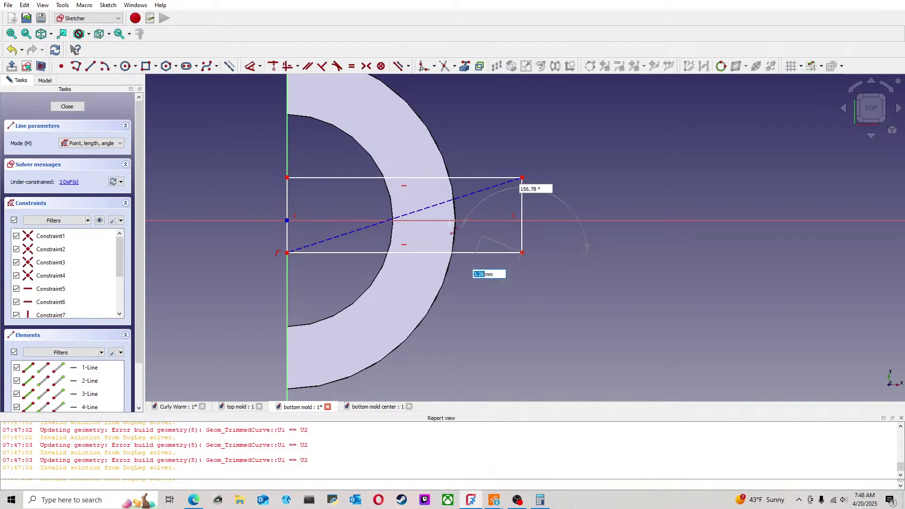
left_click(287, 178)
right_click(315, 166)
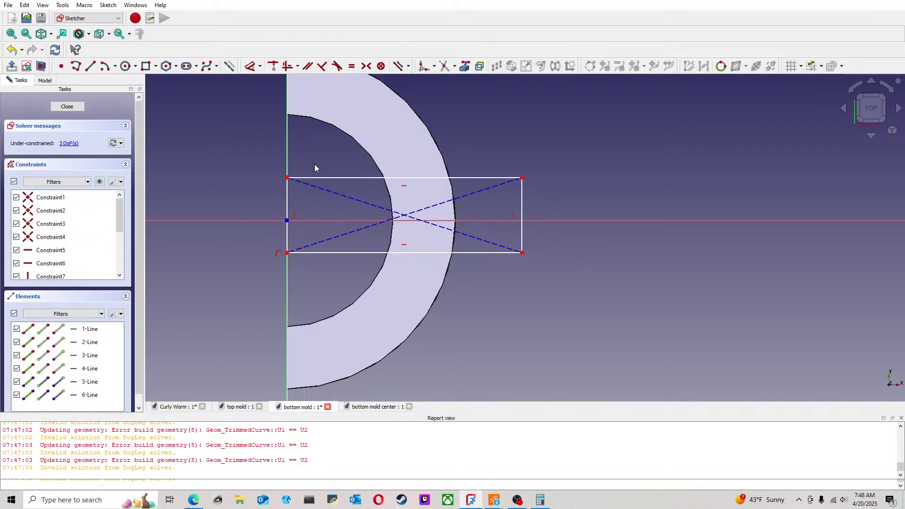
left_click(327, 208)
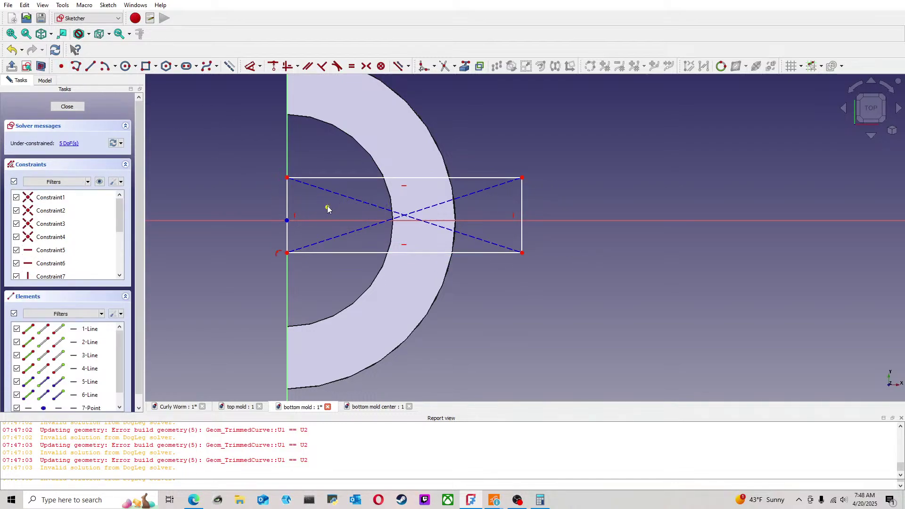
Step: Try to constrain the free point onto both diagonals and the horizontal axis, and undo the constraint
left_click(329, 207)
left_click(337, 236)
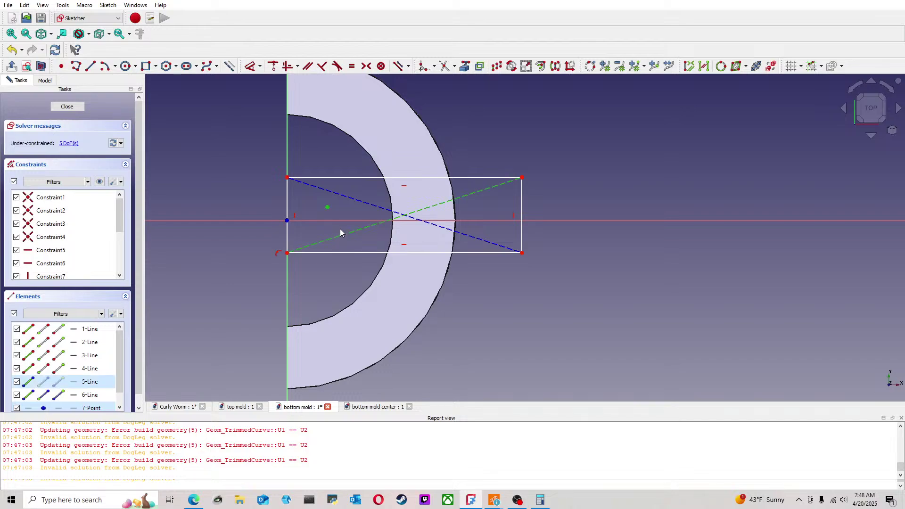
left_click(342, 221)
left_click(355, 200)
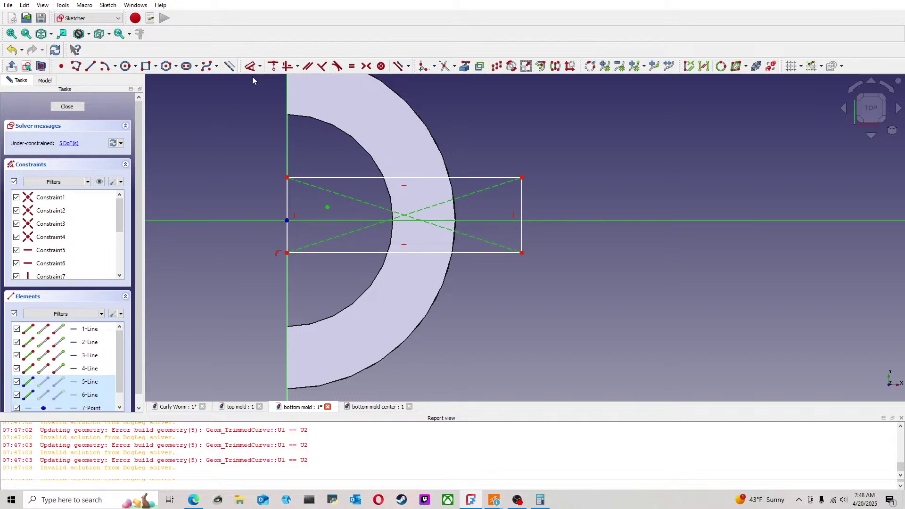
left_click(272, 67)
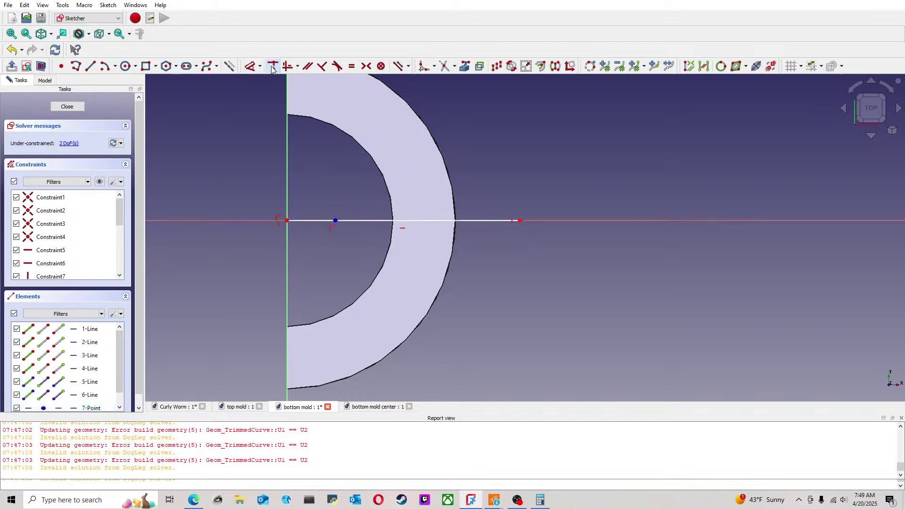
left_click(19, 53)
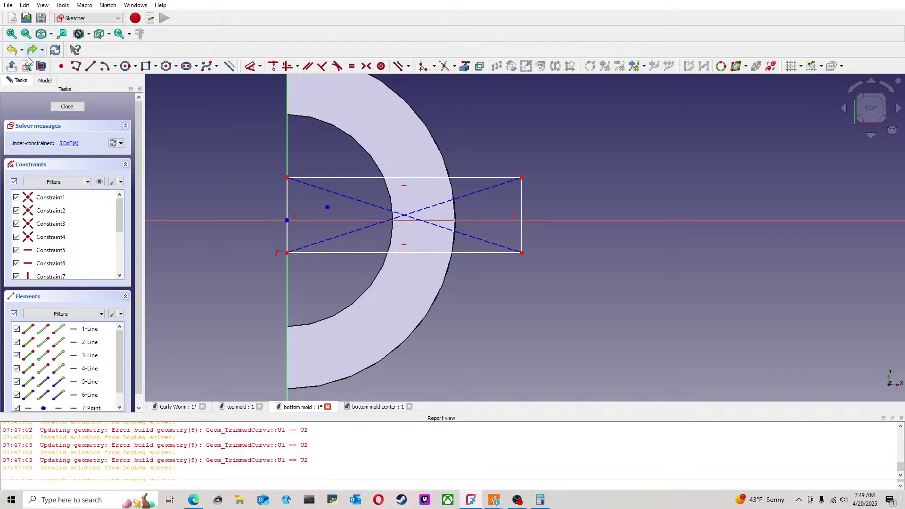
Step: Retry constraining the free point onto both diagonals at once, and undo the constraint
scroll(344, 205, "up", 2)
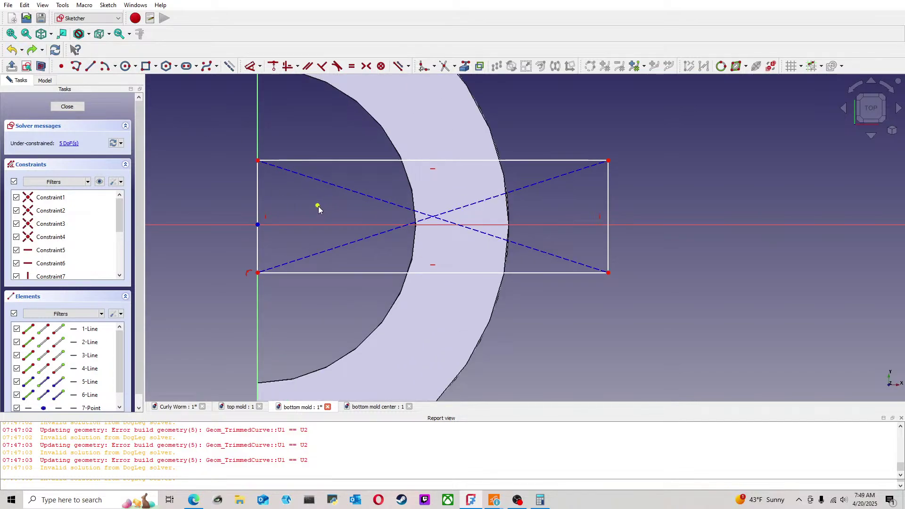
left_click(317, 205)
left_click(374, 236)
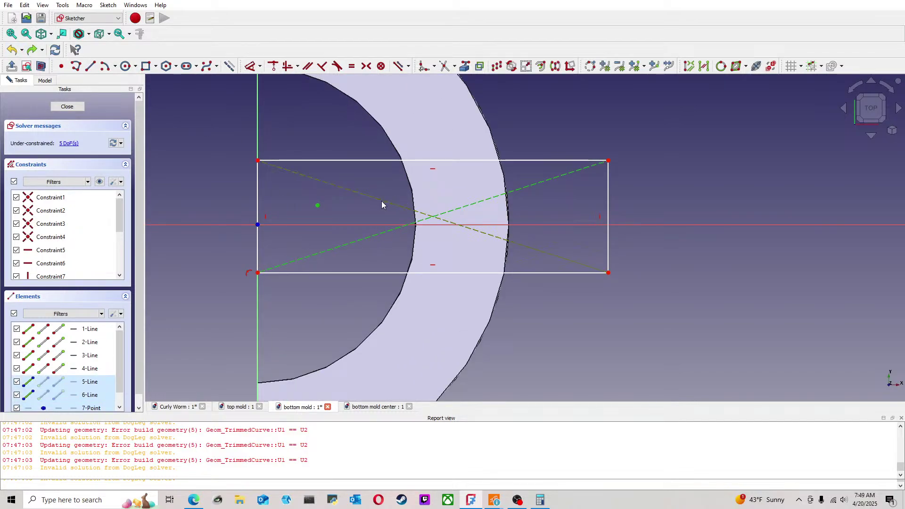
left_click(271, 67)
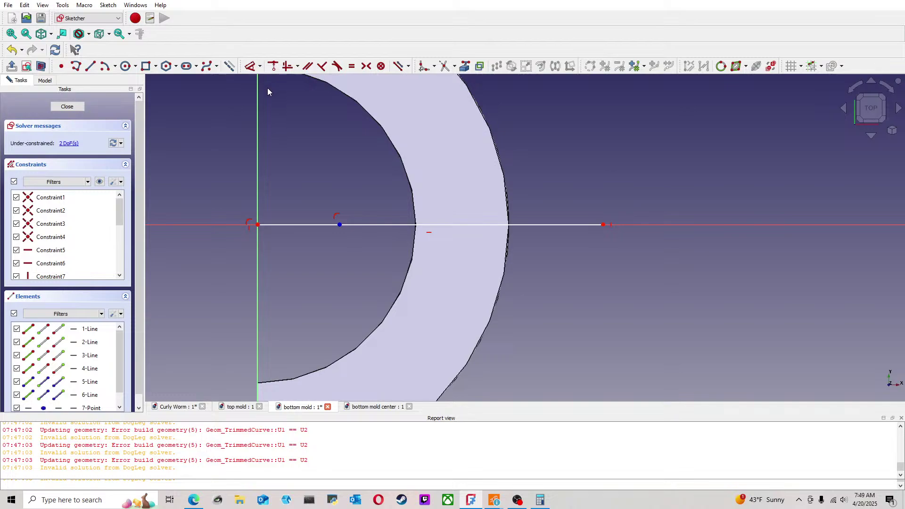
left_click_drag(604, 226, 558, 217)
left_click(13, 52)
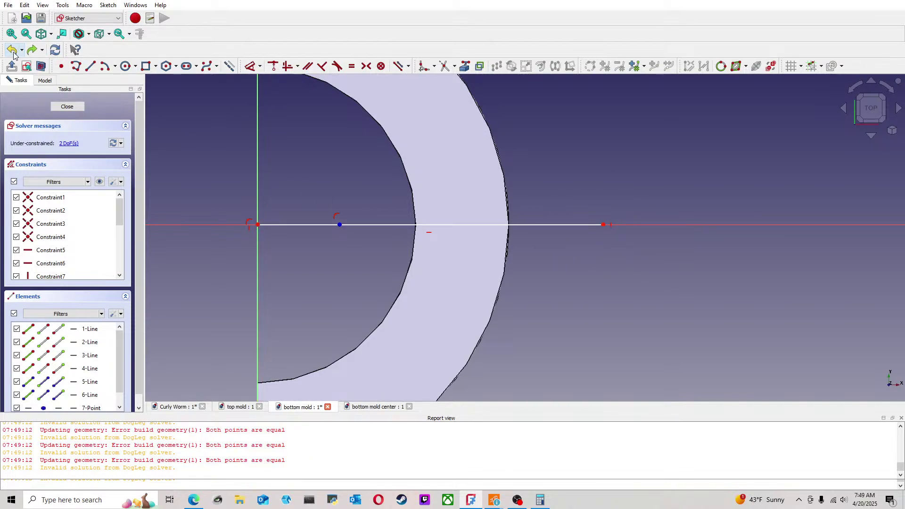
left_click(9, 56)
Step: Constrain the free point onto the horizontal axis and onto one of the rectangle's diagonals
mouse_move(258, 160)
left_mouse_down()
mouse_move(306, 194)
mouse_move(318, 181)
mouse_move(357, 217)
left_mouse_up()
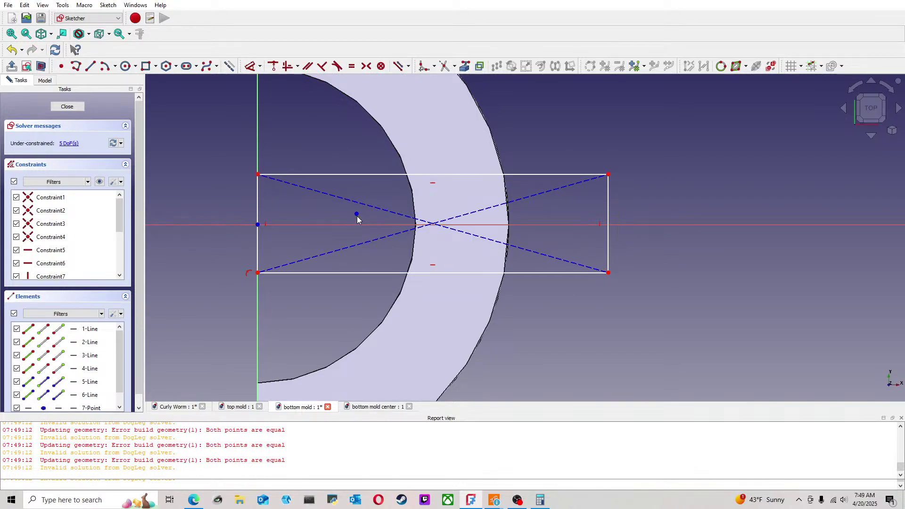
left_click(274, 67)
left_click(364, 246)
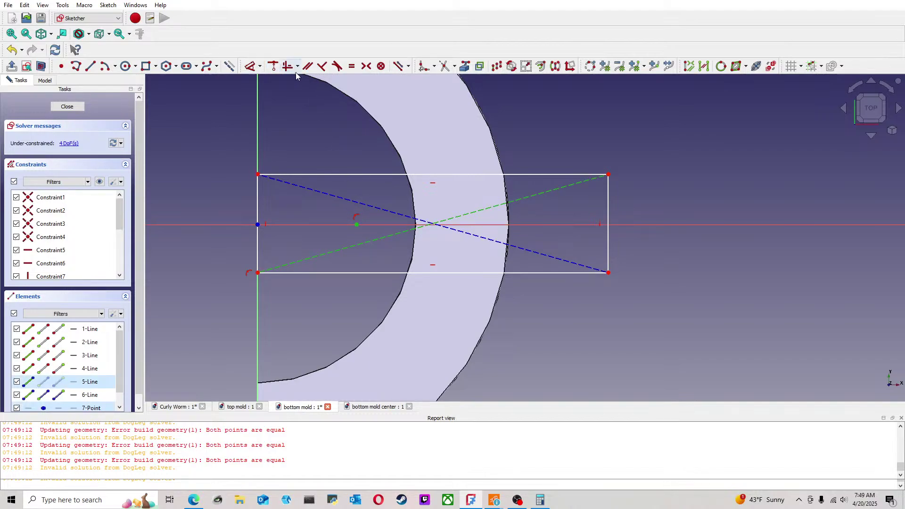
left_click(278, 67)
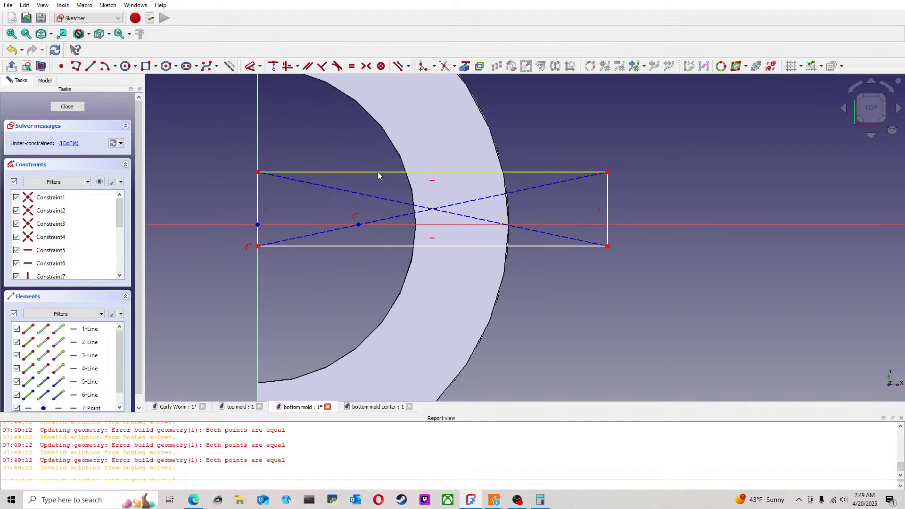
Step: Try to constrain the point onto the rectangle's other diagonal as well, and undo that constraint
left_click(376, 198)
left_click(274, 67)
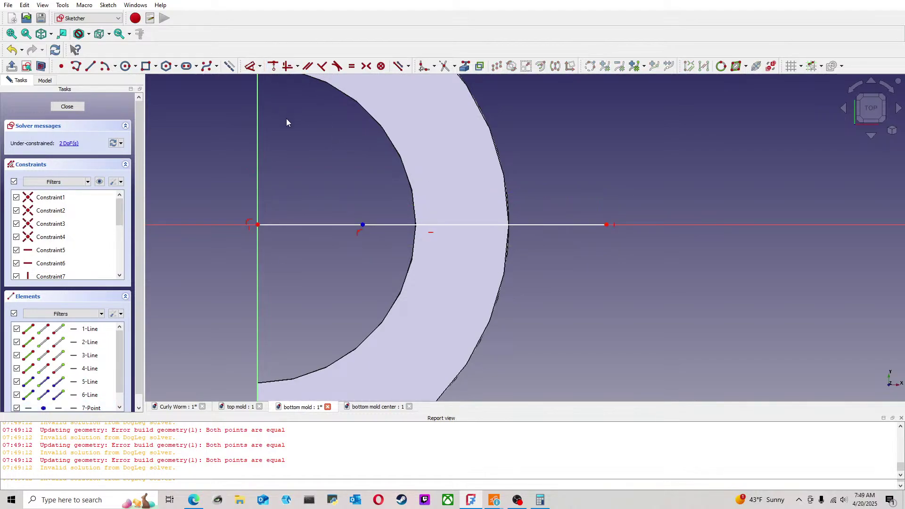
left_click(11, 49)
Step: Reshape the rectangle so its diagonals cross close to the point, and constrain the point onto the second diagonal
mouse_move(375, 268)
left_mouse_down()
mouse_move(344, 288)
mouse_move(279, 299)
left_mouse_up()
scroll(352, 239, "up", 4)
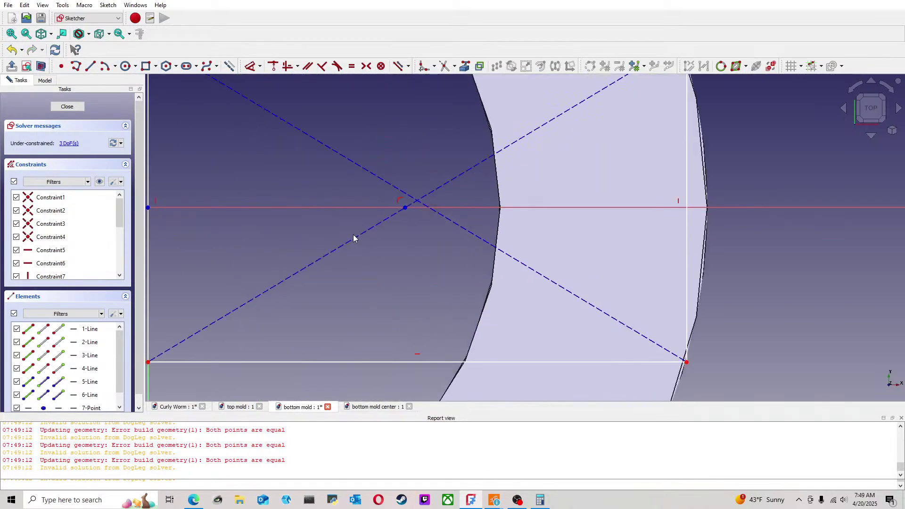
left_click(403, 209)
left_click(403, 228)
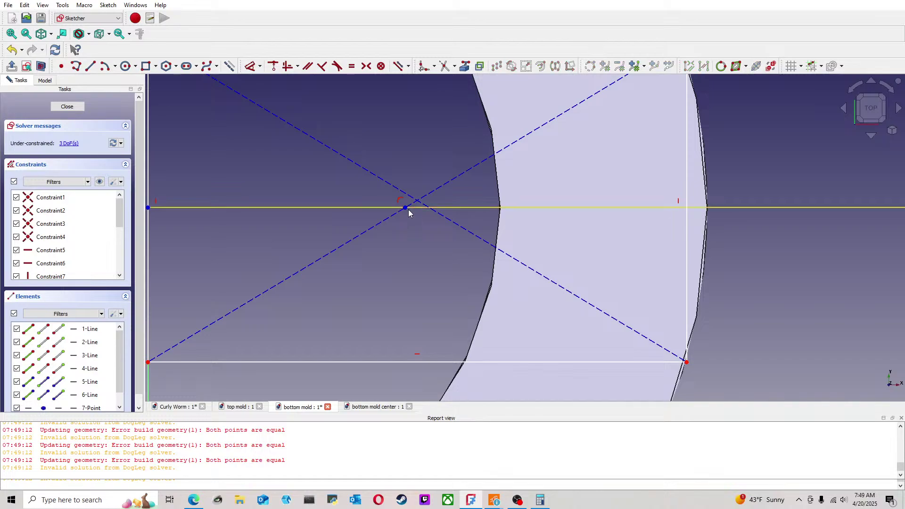
left_click(406, 207)
left_click(420, 206)
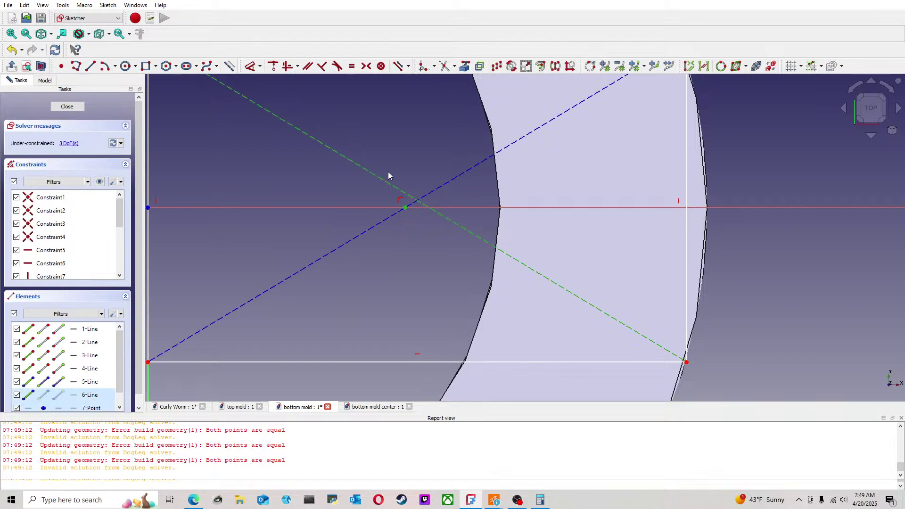
left_click(271, 67)
Step: Resize the rectangle to reach beyond the half ring, dimension it 3.5 mm high and 20.19 mm long, and close the sketch
scroll(392, 233, "down", 3)
left_click_drag(526, 295, 682, 259)
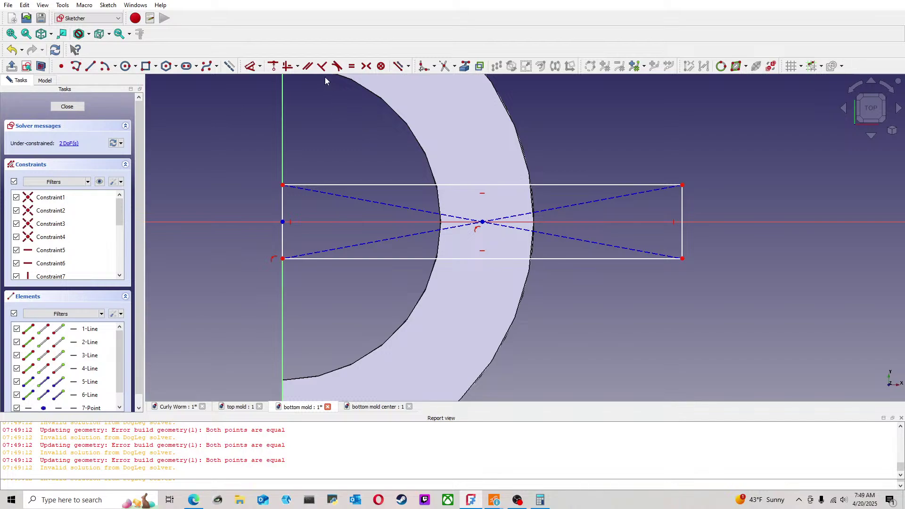
left_click(251, 70)
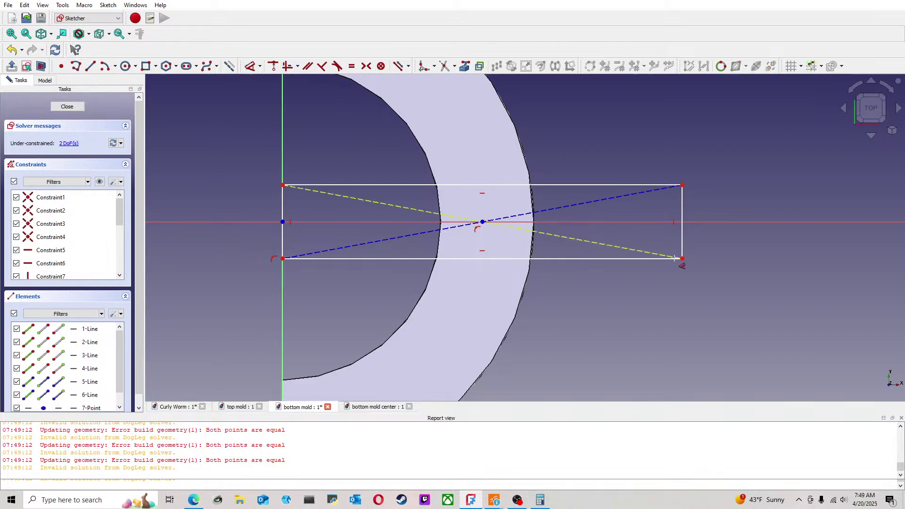
left_click(672, 258)
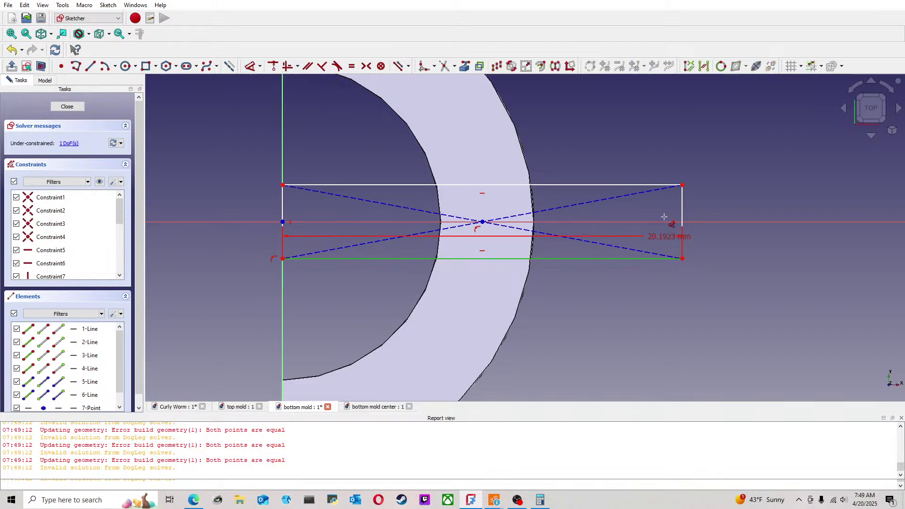
left_click(653, 185)
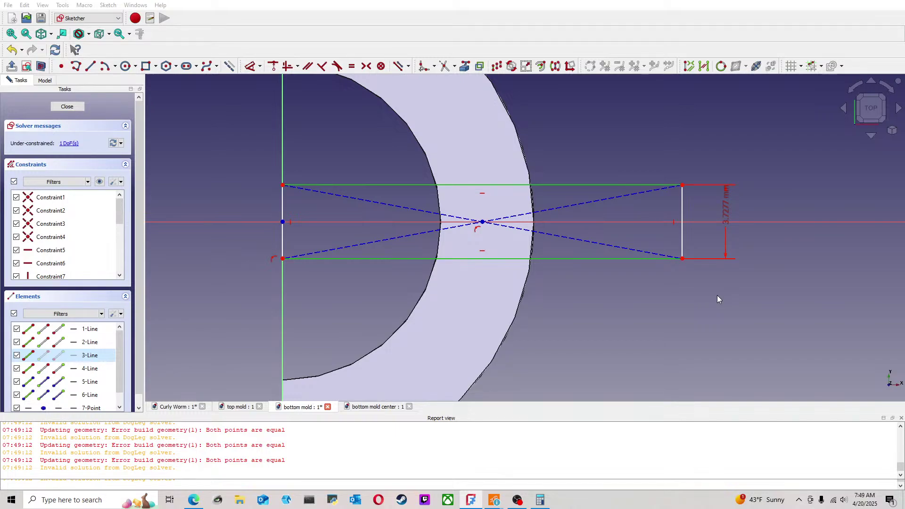
key("Return")
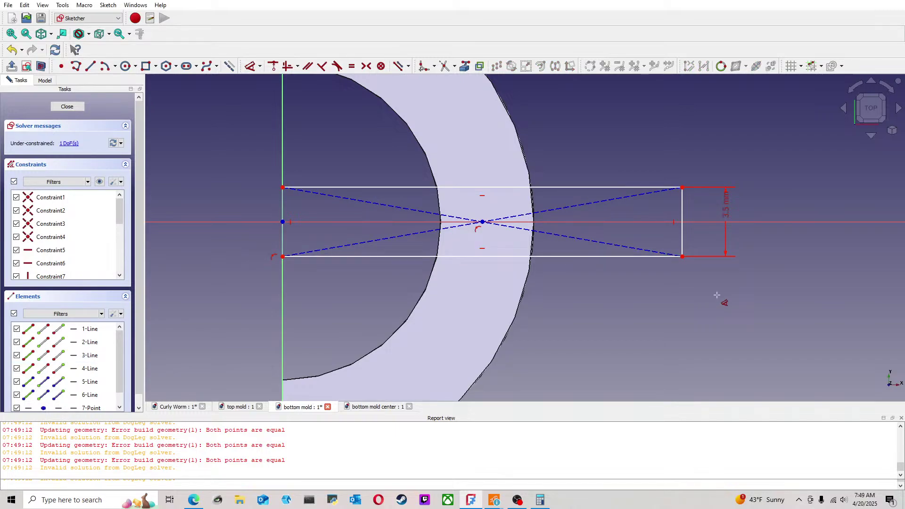
left_click(586, 188)
left_click(662, 207)
scroll(617, 290, "down", 3)
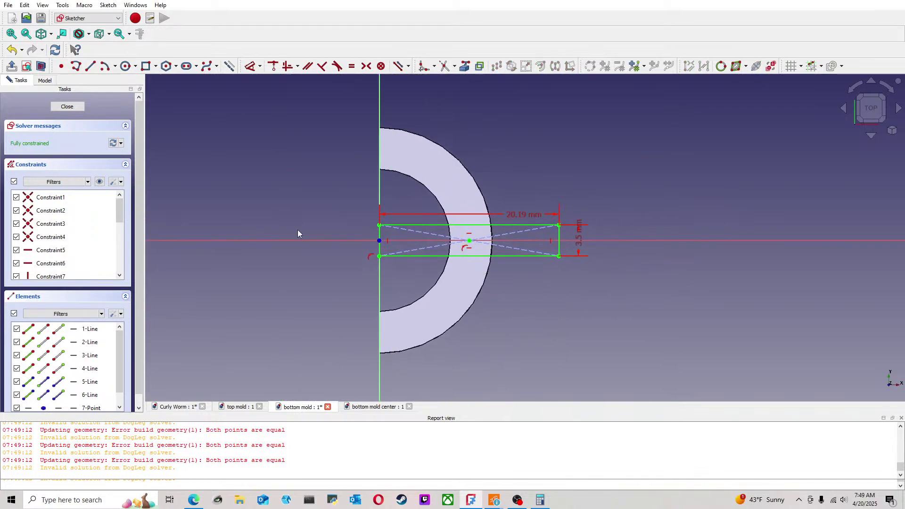
left_click(65, 107)
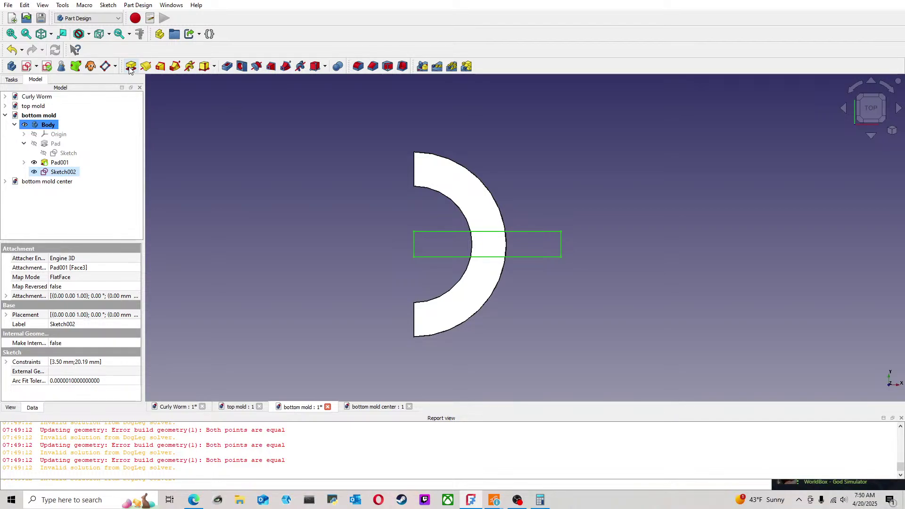
Step: Cut the rectangular profile into the half ring's end face with a Pocket of Dimension type
left_click(226, 66)
left_click_drag(99, 154, 46, 153)
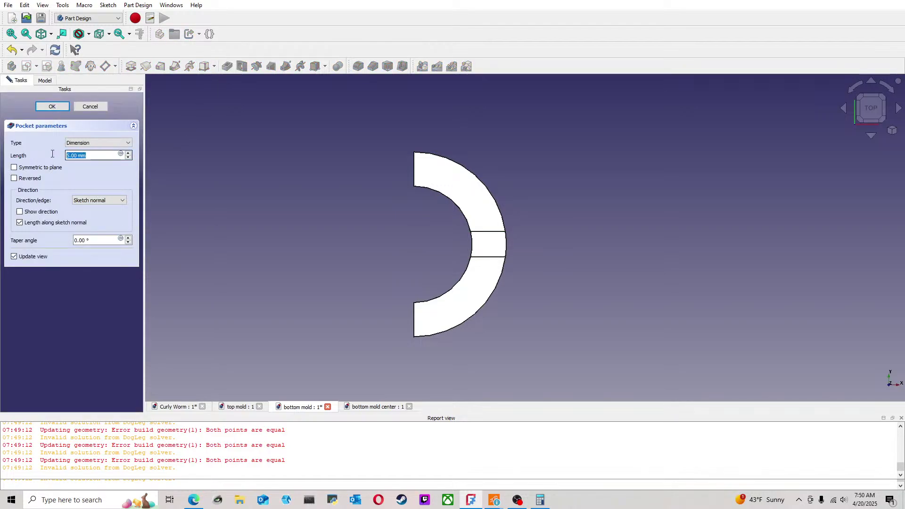
type("2.")
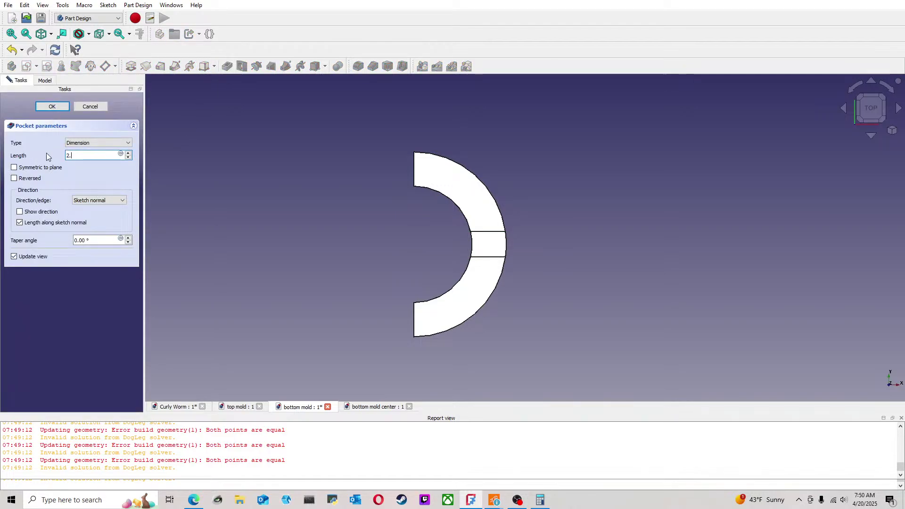
key("Return")
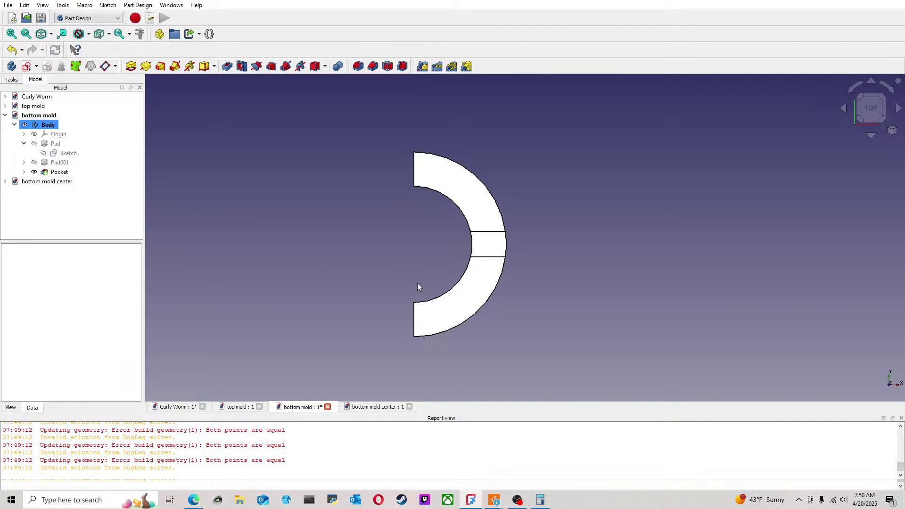
Step: Inspect the half ring's slot and locating bar from several sides and save the bottom mold document
scroll(552, 245, "down", 3)
middle_click_drag(540, 252, 487, 267)
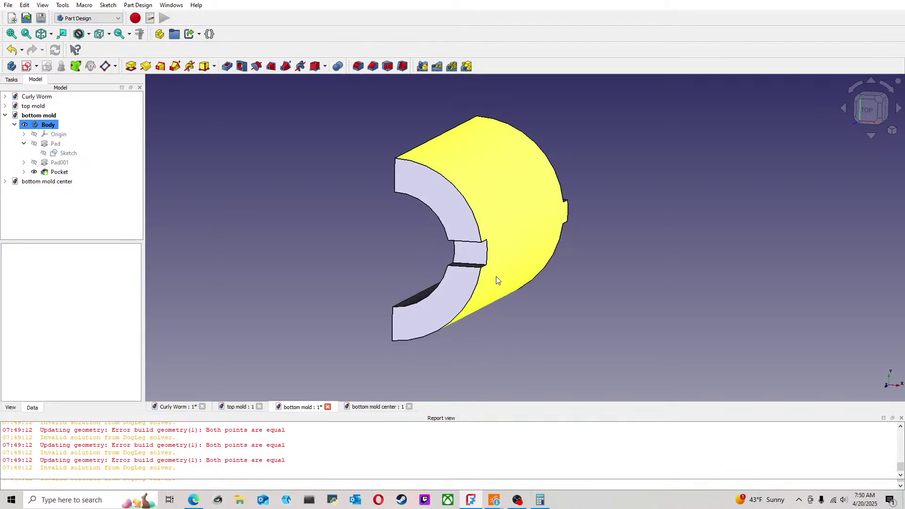
mouse_move(507, 192)
middle_mouse_down()
mouse_move(664, 250)
mouse_move(600, 333)
mouse_move(533, 277)
mouse_move(500, 200)
middle_mouse_up()
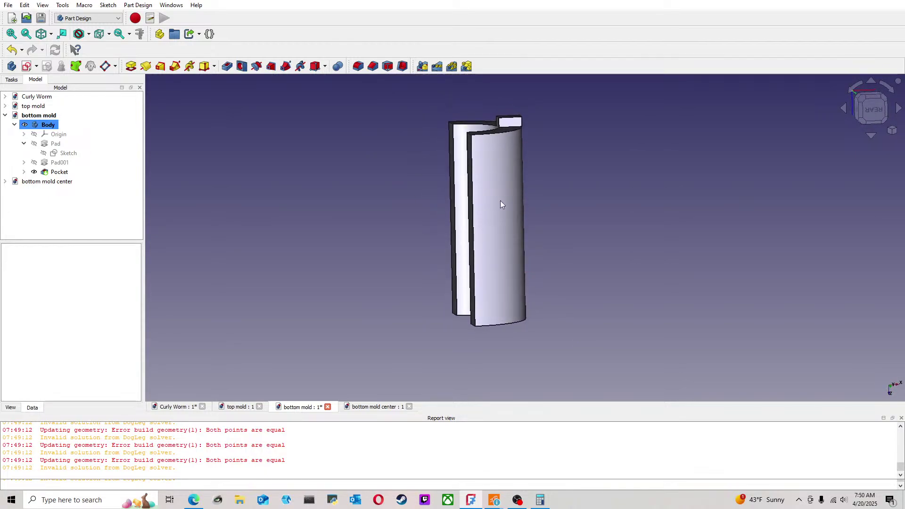
key("ctrl+s")
middle_click_drag(519, 188, 480, 280)
Step: Switch to the top mold document and start a new sketch on the half cylinder's semicircular end face
left_click(243, 407)
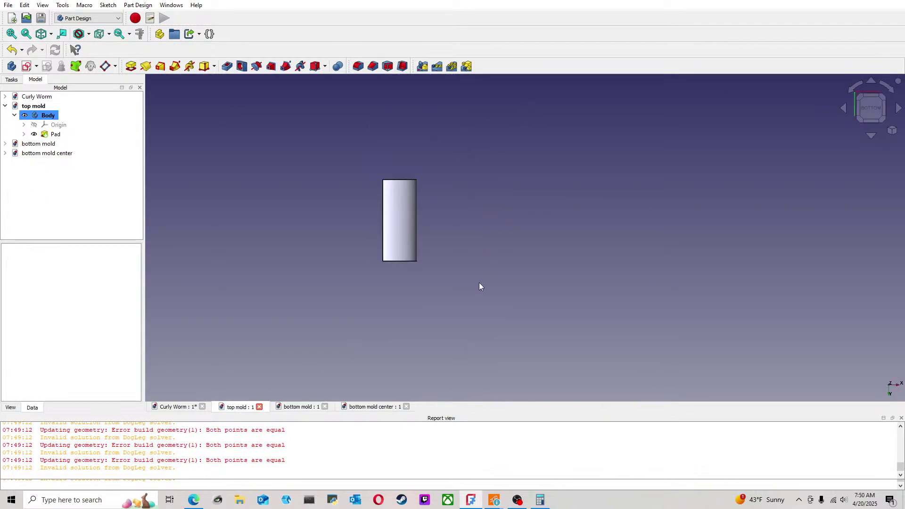
middle_click_drag(418, 257, 795, 214)
left_click(871, 108)
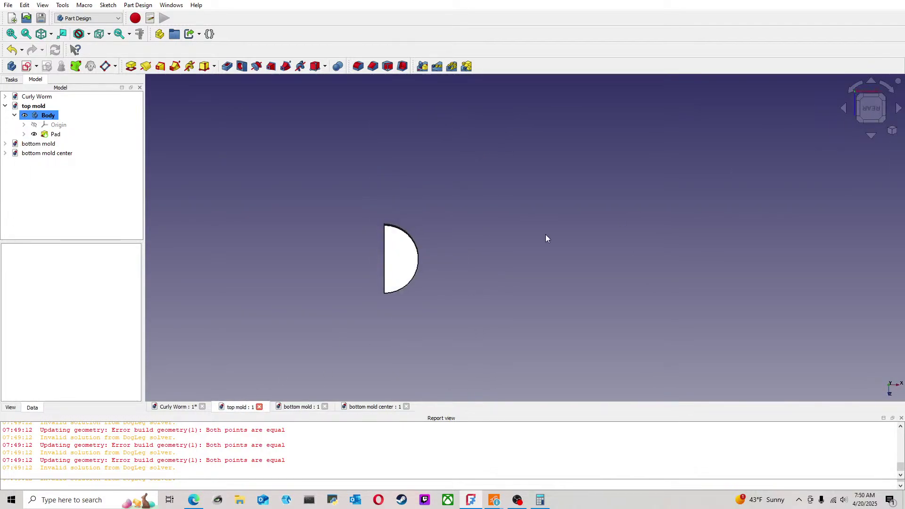
left_click(405, 251)
left_click(26, 66)
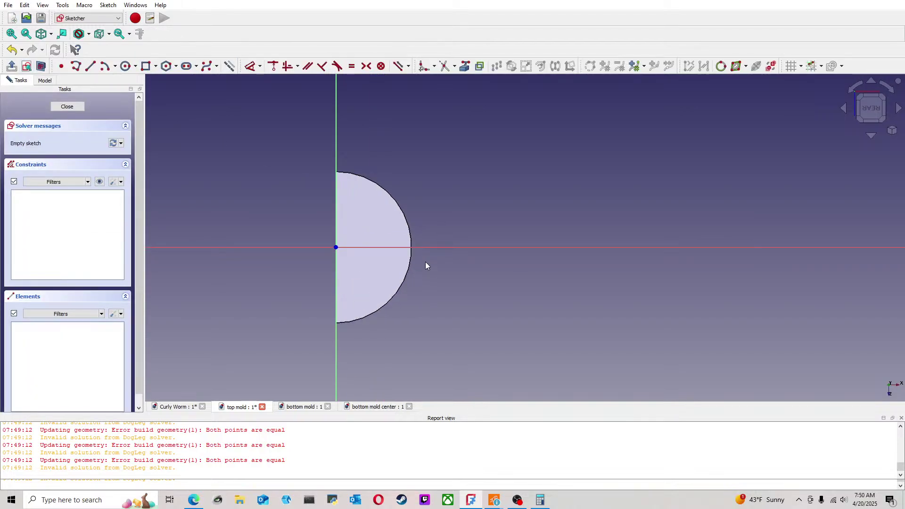
scroll(425, 265, "up", 1)
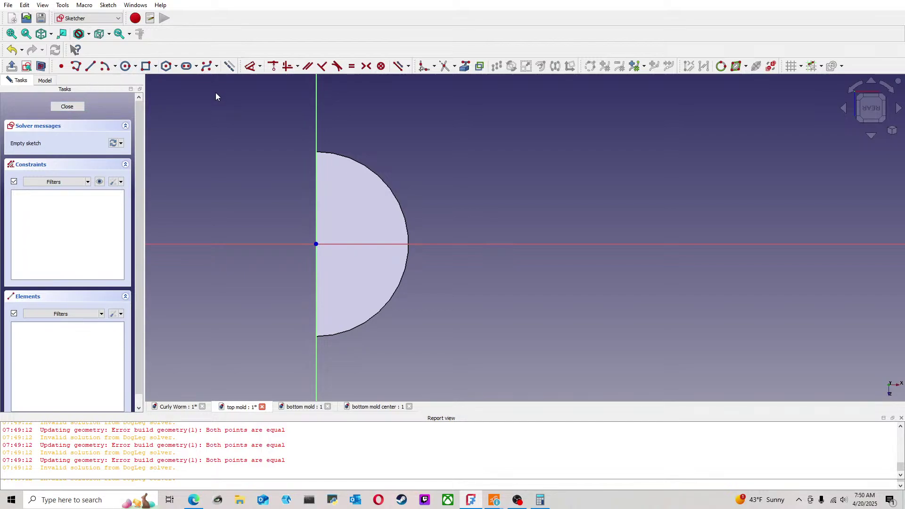
scroll(242, 165, "up", 1)
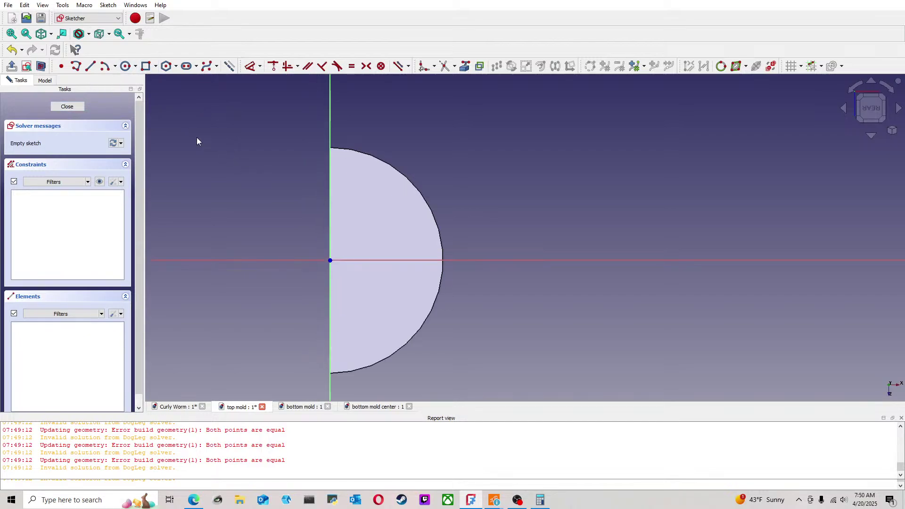
Step: Draw a semicircular construction arc centred on the origin with both ends on the vertical axis, and set its radius to 7.75 mm
left_click(105, 66)
left_click(330, 260)
left_click(395, 259)
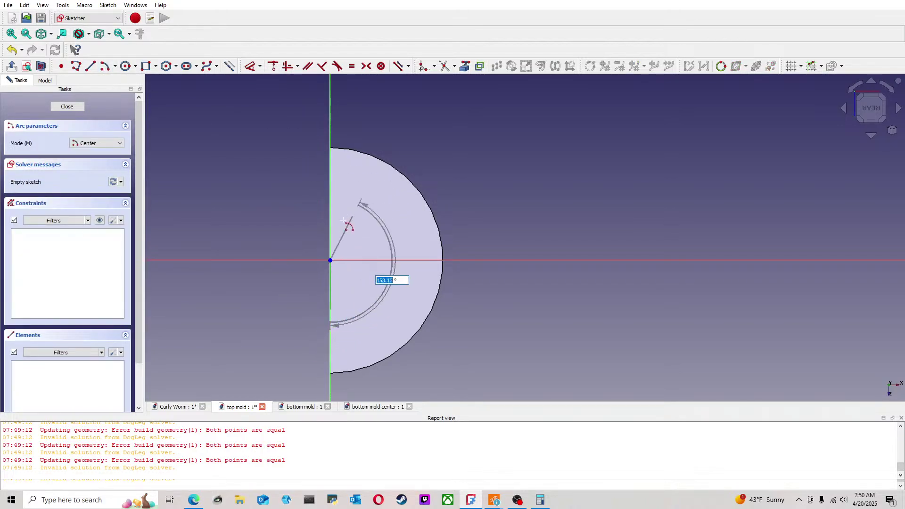
left_click(330, 198)
left_click(250, 66)
left_click(361, 203)
left_click(418, 139)
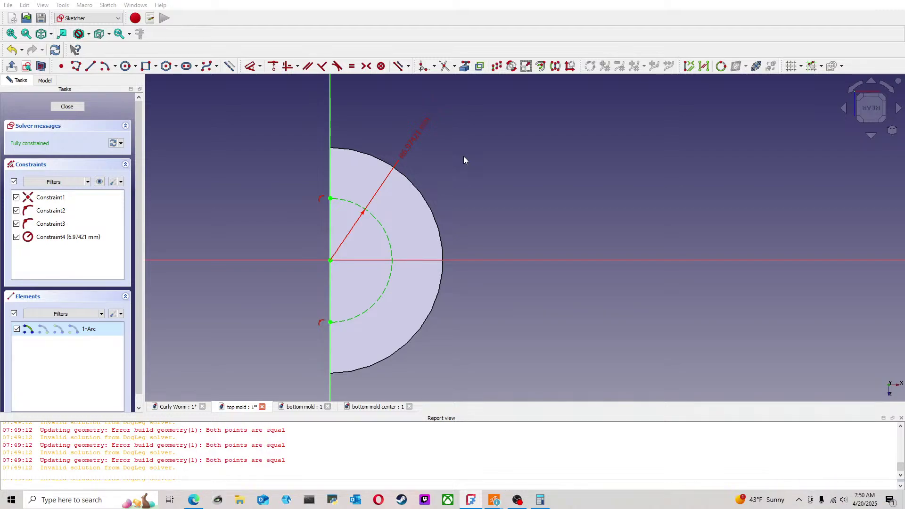
key("Return")
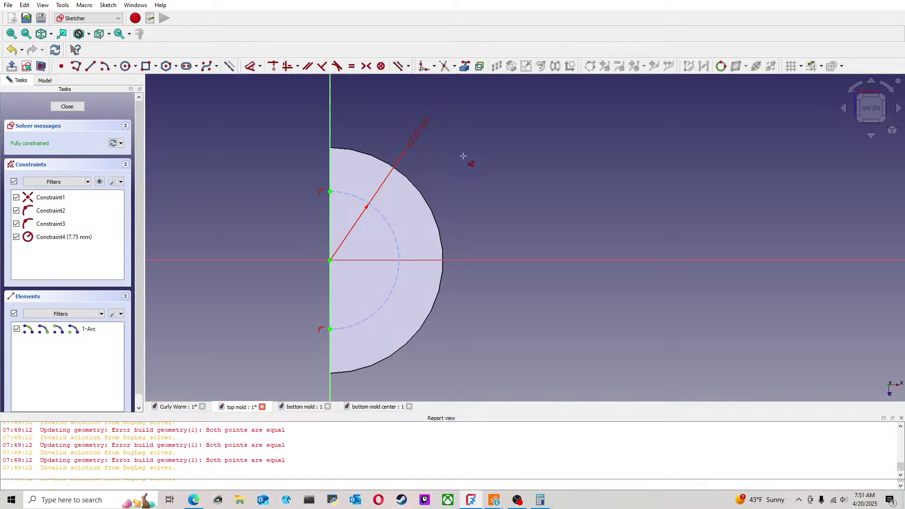
Step: Try to draw a second arc centred on the origin, starting on the 7.75 mm construction arc near the horizontal axis
scroll(479, 177, "up", 2)
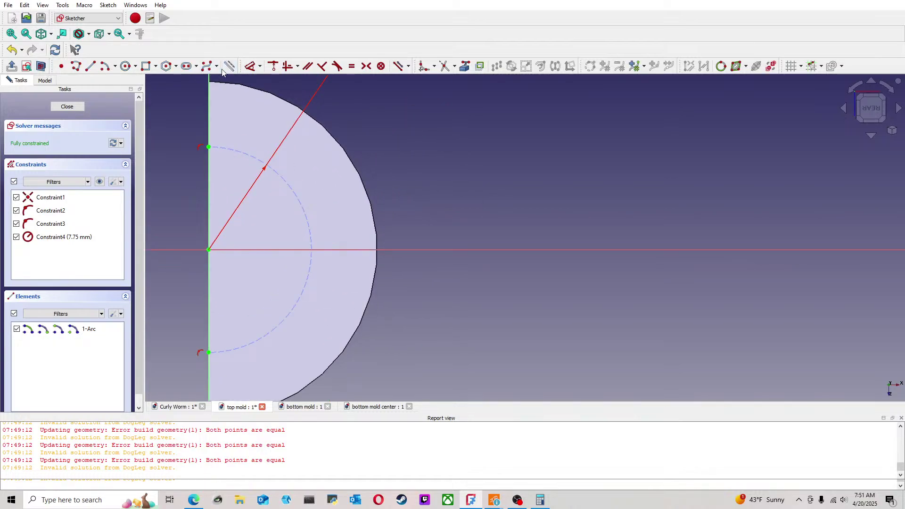
left_click(108, 70)
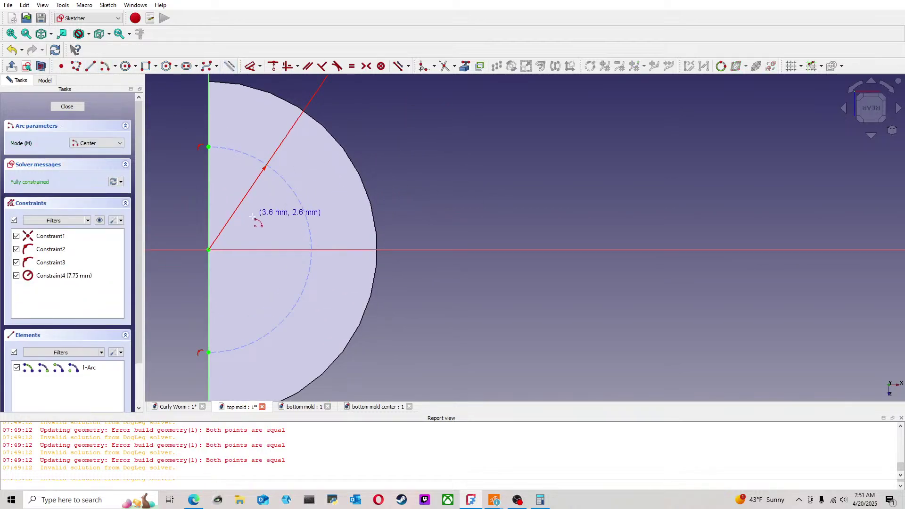
left_click(210, 250)
left_click(312, 255)
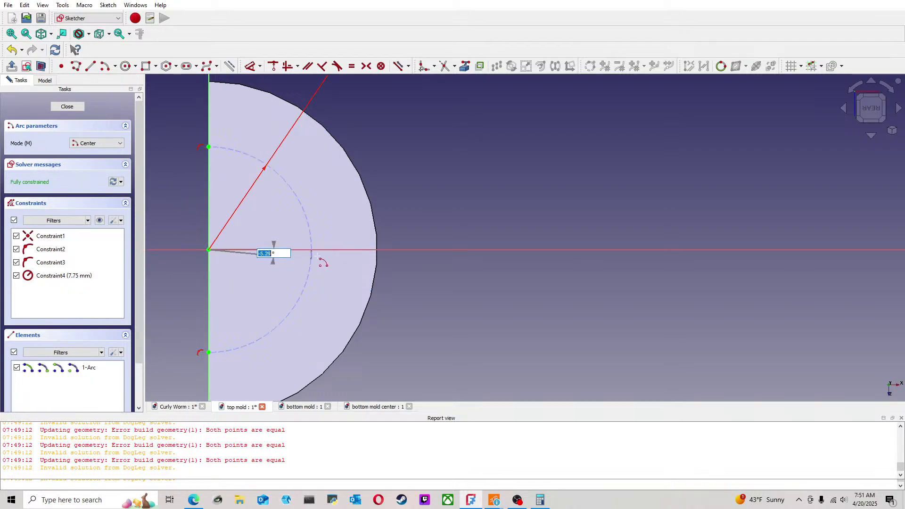
left_click(424, 202)
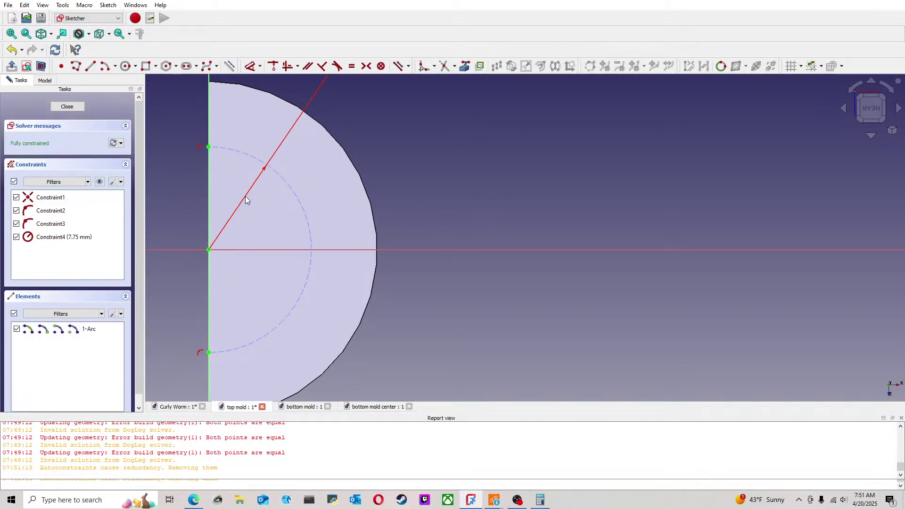
Step: Draw a short arc centred on the origin across the horizontal axis, make it equal to the 7.75 mm construction arc, and extend its upper end slightly
left_click(106, 67)
left_click(209, 249)
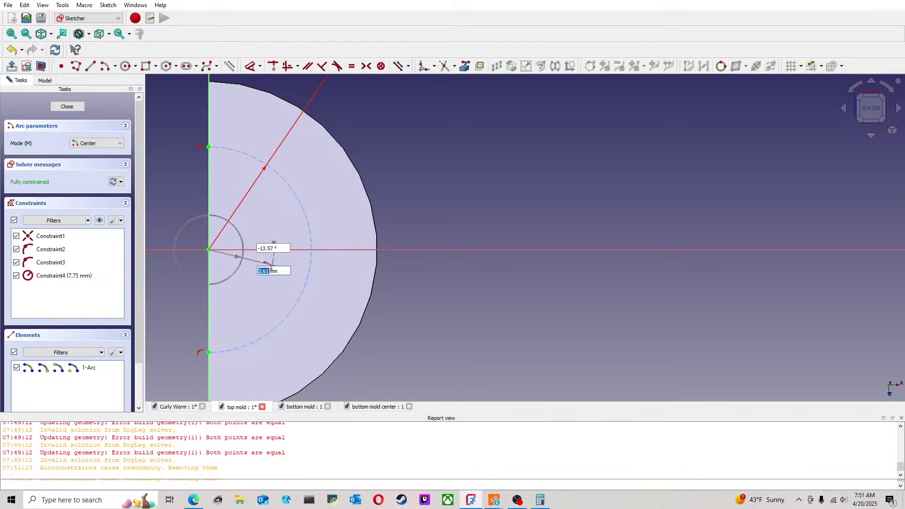
left_click(303, 282)
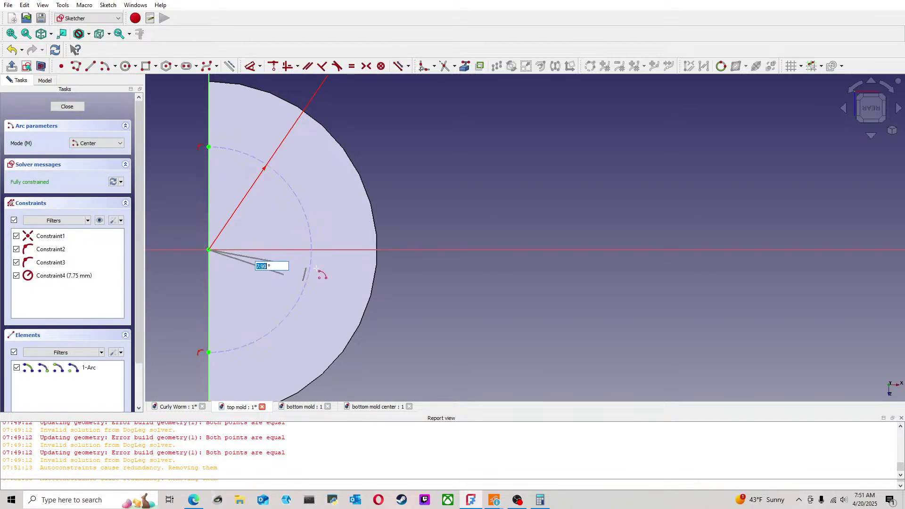
left_click(306, 235)
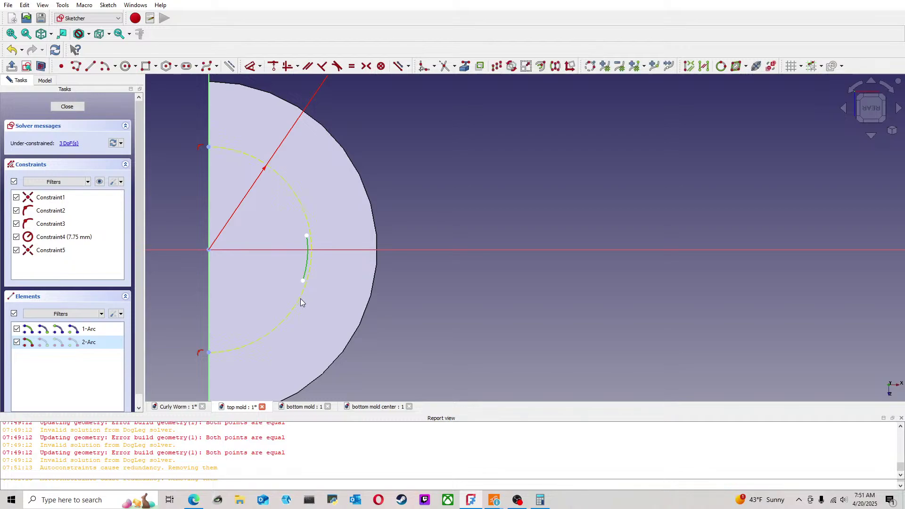
left_click(309, 278)
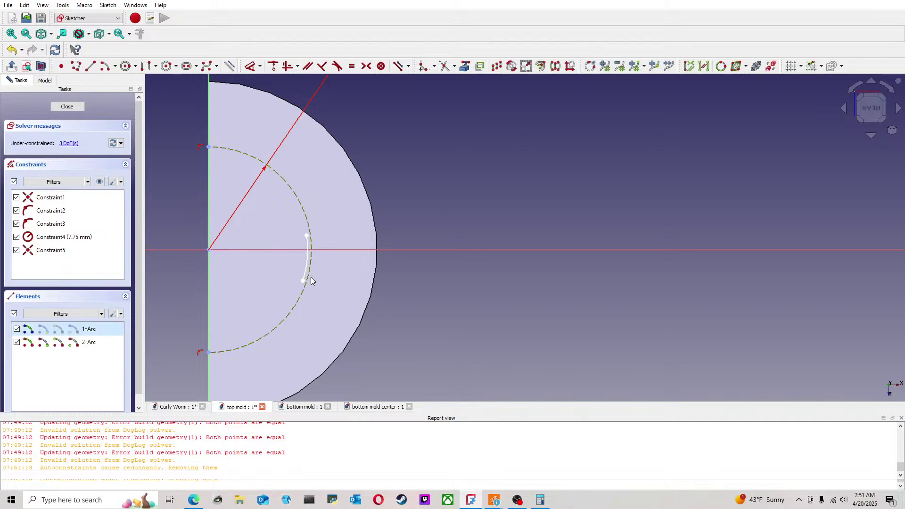
left_click(307, 249)
left_click(352, 66)
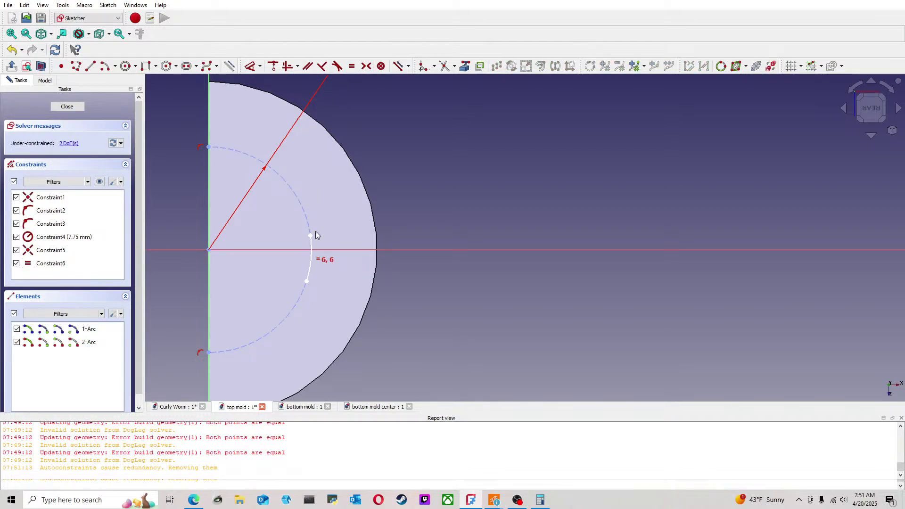
left_click_drag(310, 236, 309, 223)
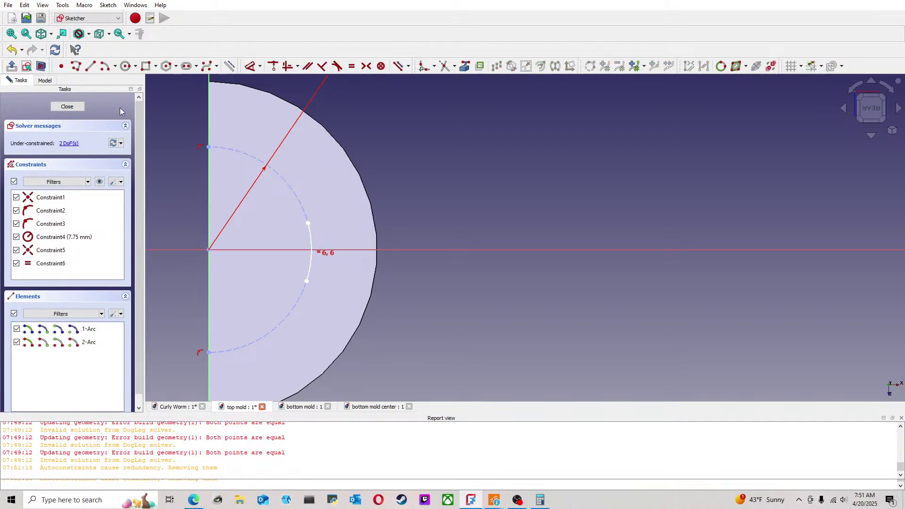
Step: Draw two horizontal lines about 9 mm long from the short arc's ends outward past the half cylinder's curved edge
left_click(90, 66)
left_click(308, 223)
left_click(440, 223)
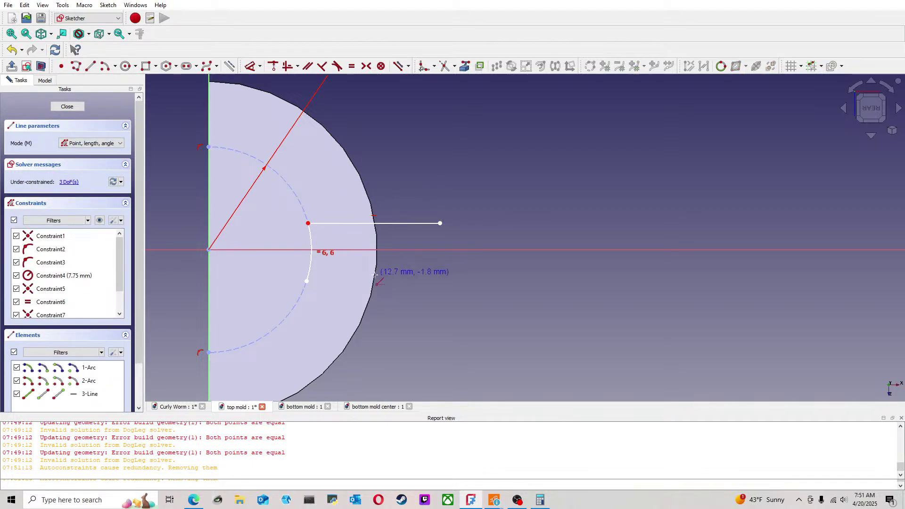
left_click(306, 281)
left_click(429, 281)
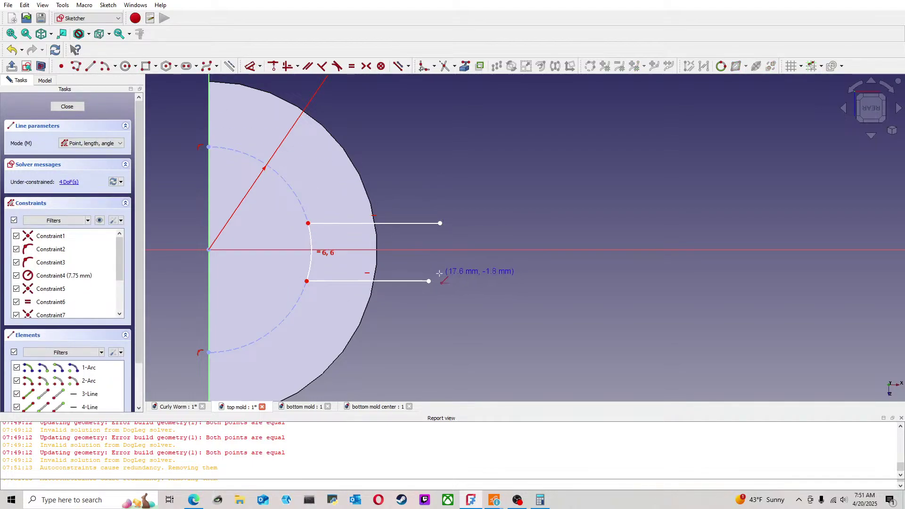
Step: Close the profile with a line between the horizontal lines' outer ends, make its loose upper end coincident, and constrain it vertical
left_click(429, 281)
left_click(441, 223)
right_click(456, 222)
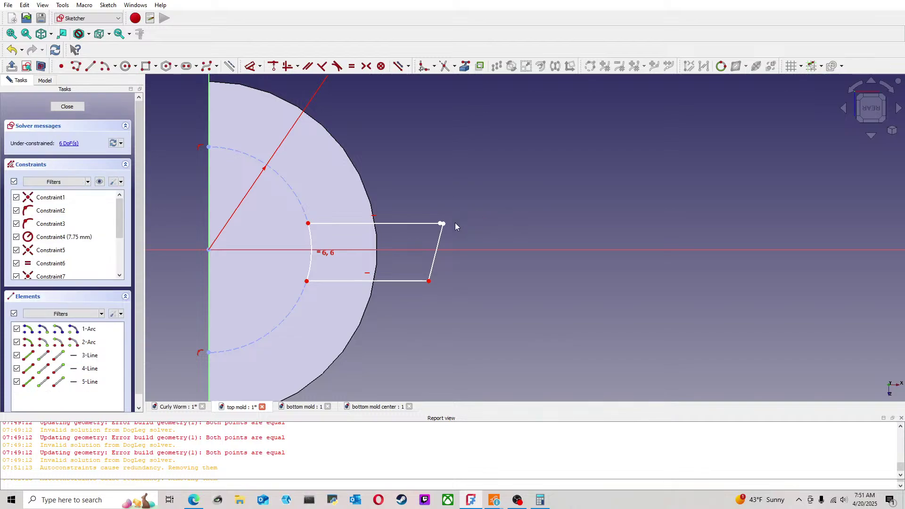
left_click(441, 224)
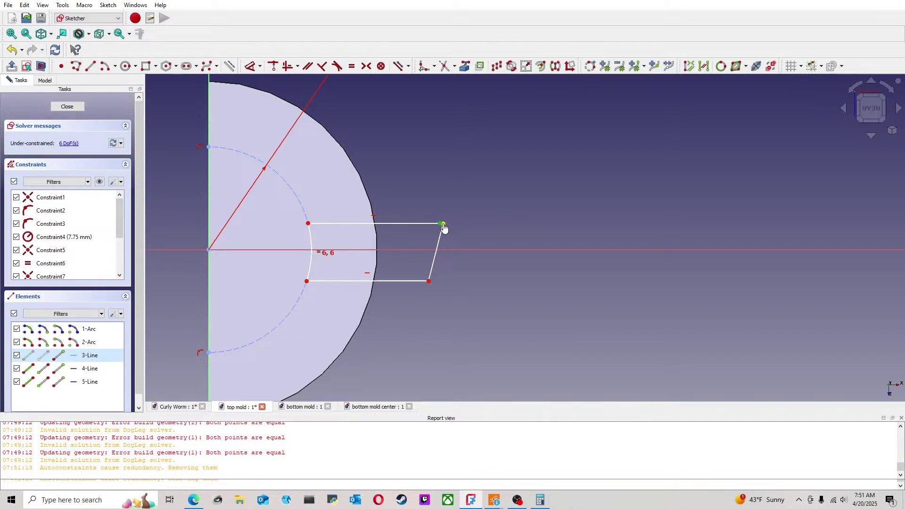
left_click(283, 67)
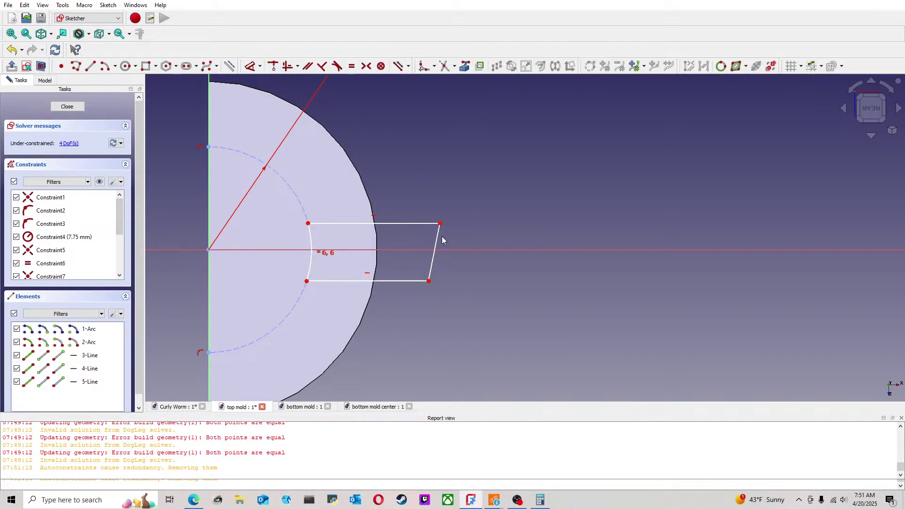
left_click(438, 236)
left_click(287, 66)
Step: Draw two construction lines diagonally between the opposite corners of the closed profile
scroll(405, 258, "up", 2)
scroll(405, 258, "down", 3)
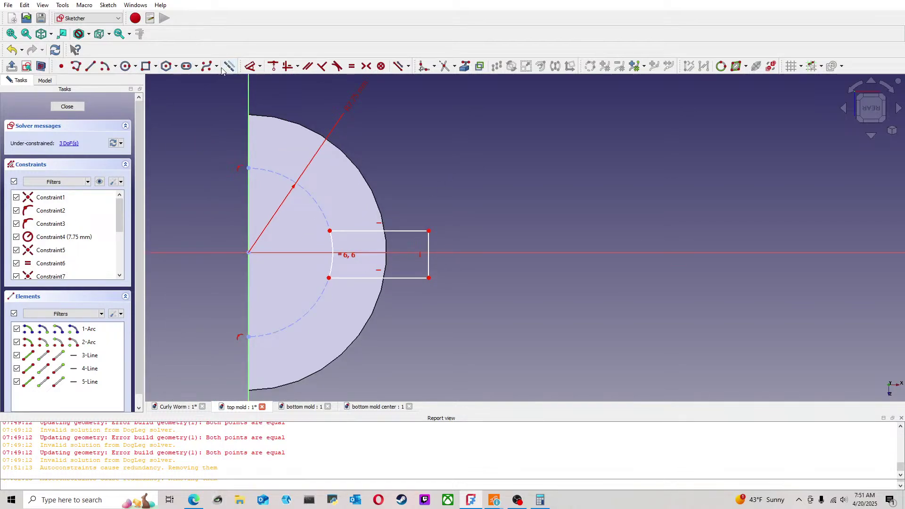
left_click(91, 66)
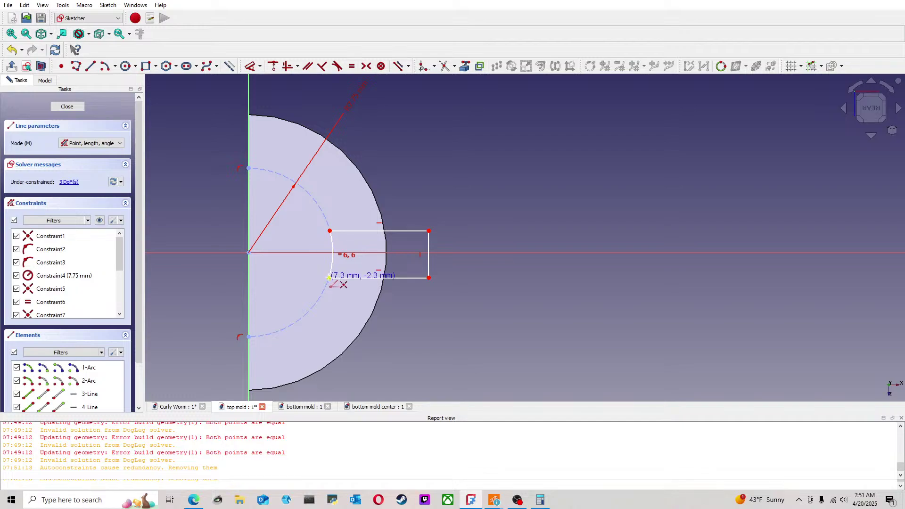
left_click(329, 278)
left_click(429, 231)
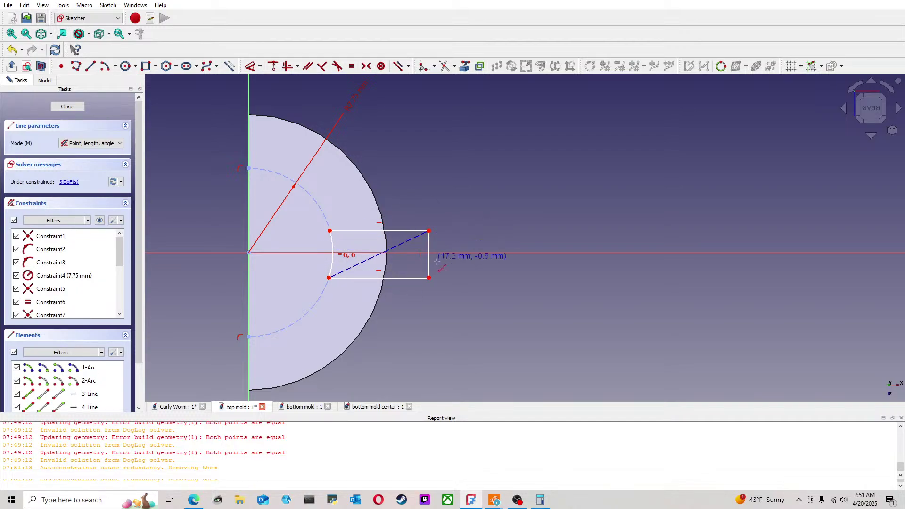
left_click(428, 278)
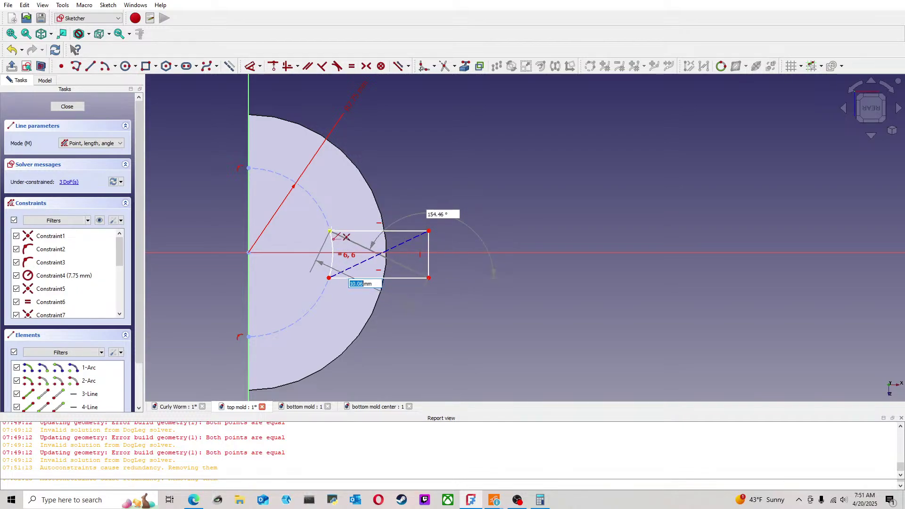
left_click(329, 231)
right_click(389, 225)
Step: Place a construction point near the diagonals' crossing and constrain it onto both diagonals and the horizontal axis to centre the profile
scroll(390, 225, "up", 3)
left_click(61, 66)
left_click(409, 253)
right_click(401, 207)
scroll(399, 264, "up", 3)
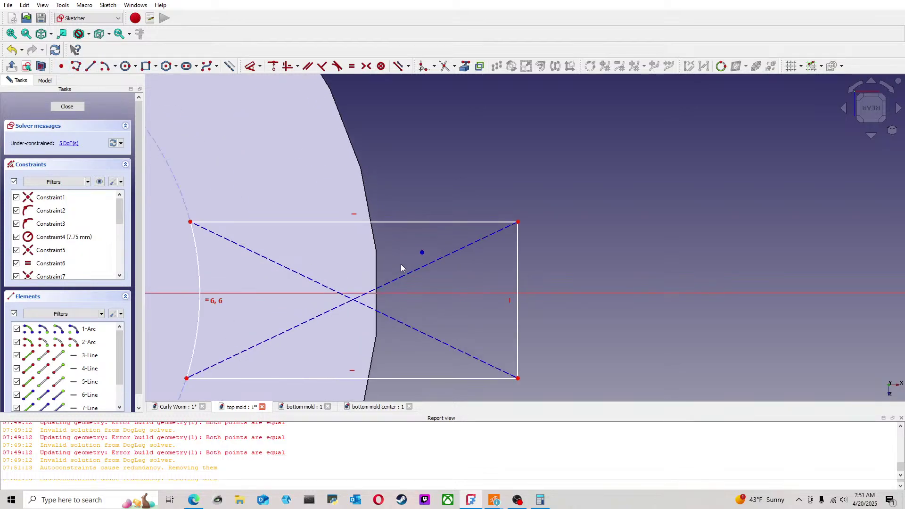
left_click(409, 273)
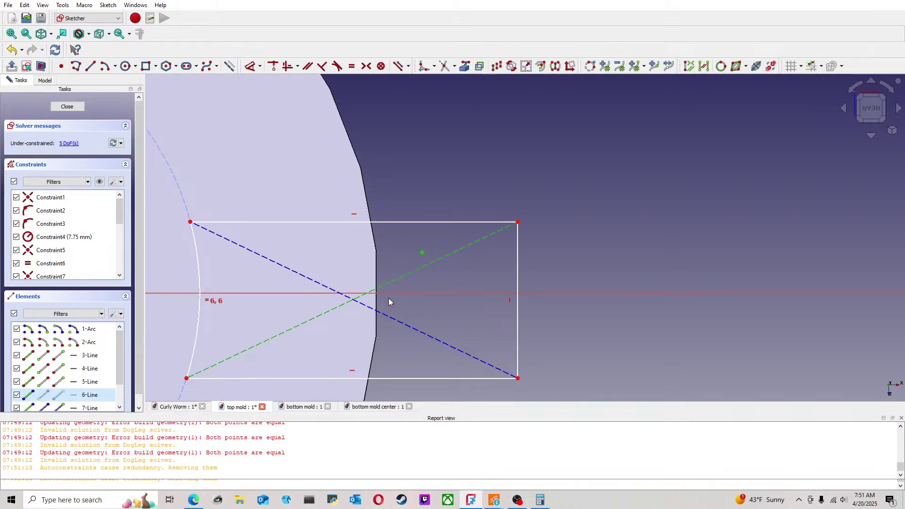
left_click(273, 66)
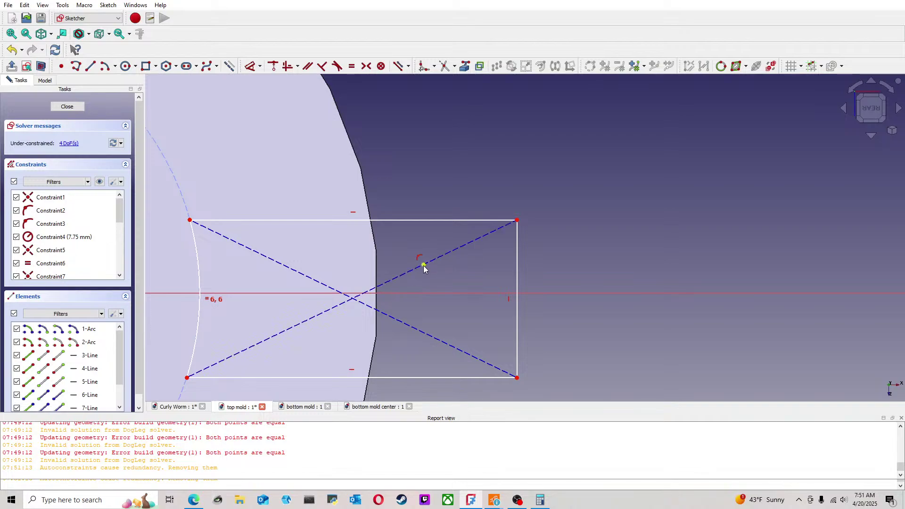
left_click(417, 294)
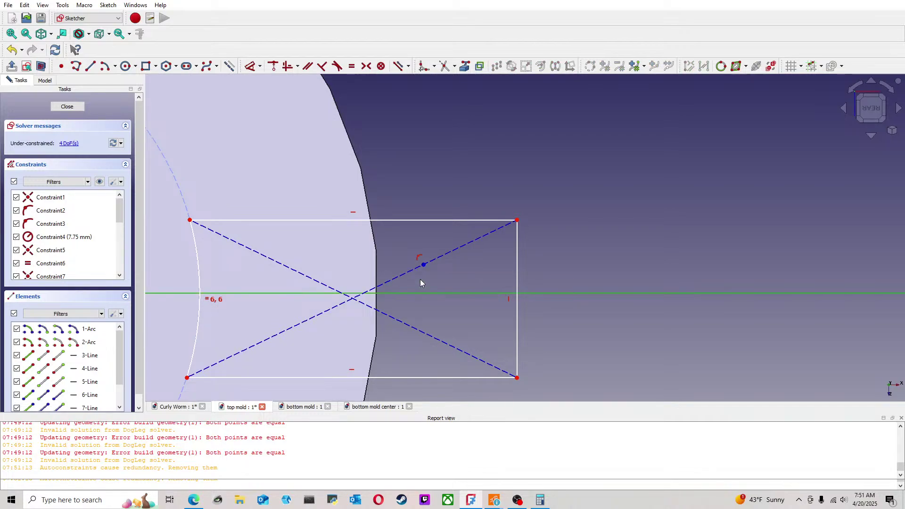
left_click(276, 67)
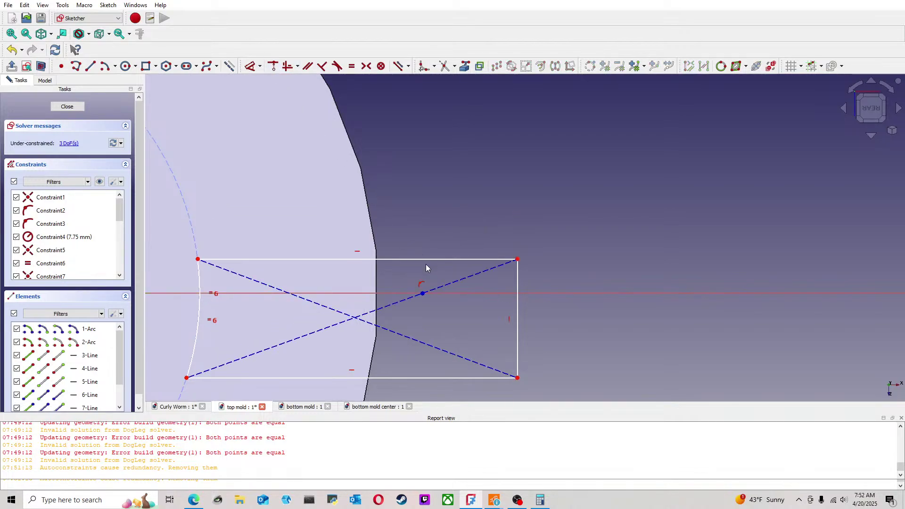
left_click(386, 327)
left_click(273, 68)
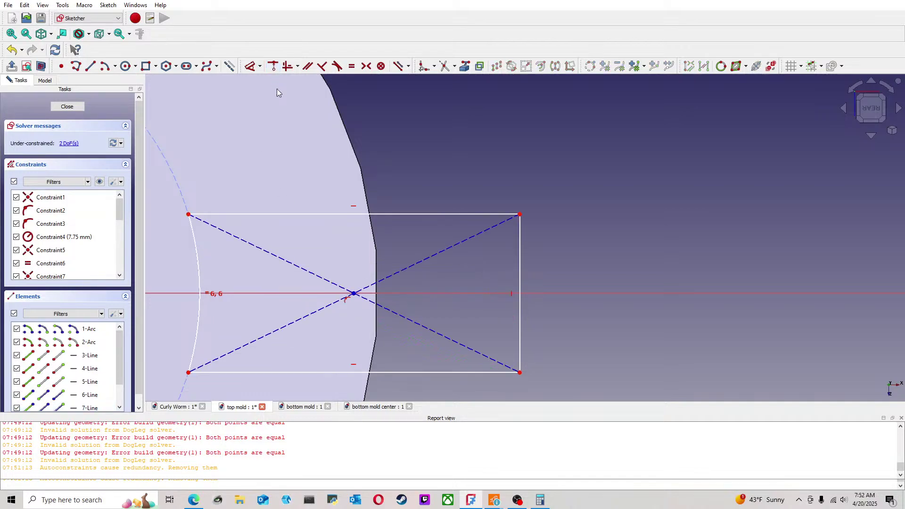
Step: Dimension the profile's outer vertical edge and set its length to 3.5 mm
scroll(425, 265, "down", 3)
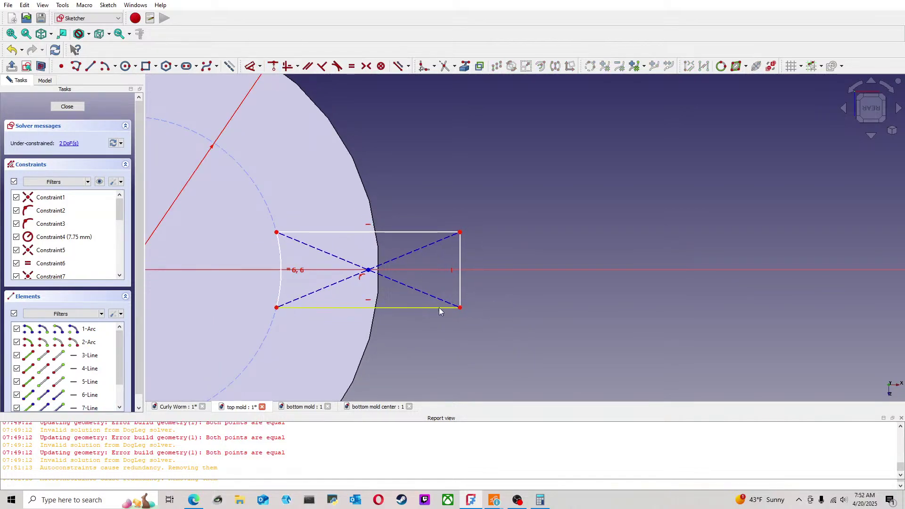
scroll(369, 285, "down", 3)
middle_click_drag(304, 273, 342, 223)
scroll(342, 222, "up", 2)
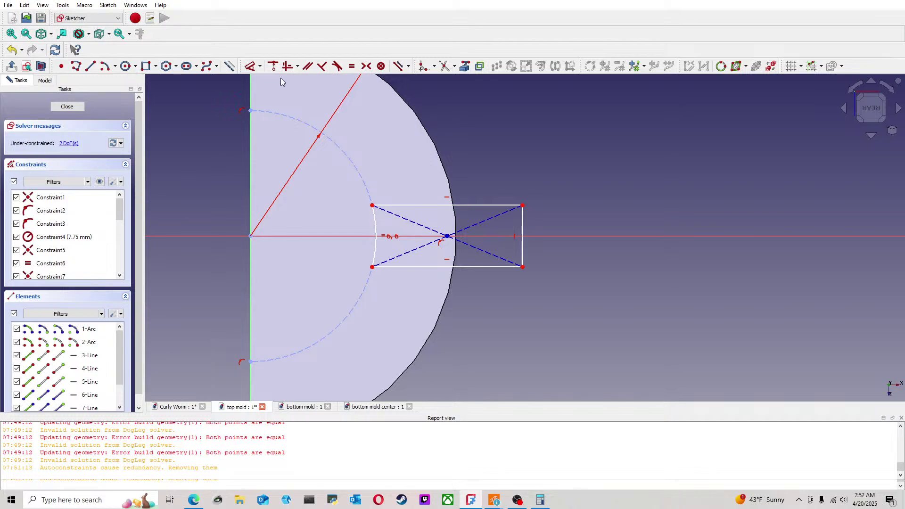
left_click(251, 66)
left_click(522, 222)
left_click(555, 218)
left_click(566, 218)
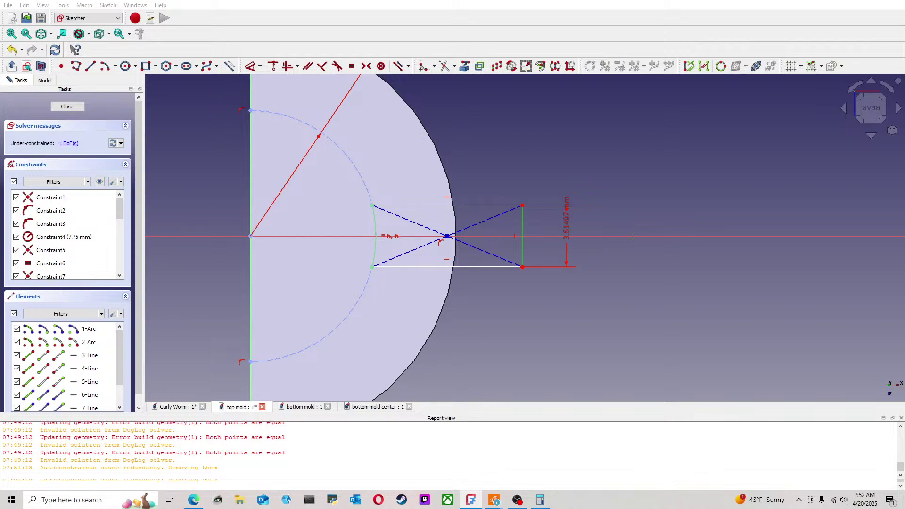
key("Return")
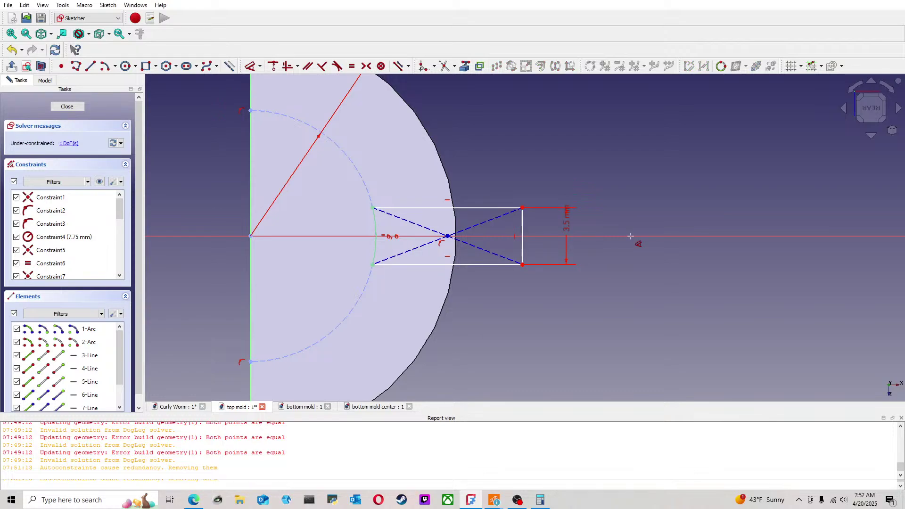
Step: Dimension the length of the profile's upper horizontal edge, keeping its drawn value, and close the sketch
left_click(494, 208)
right_click(594, 222)
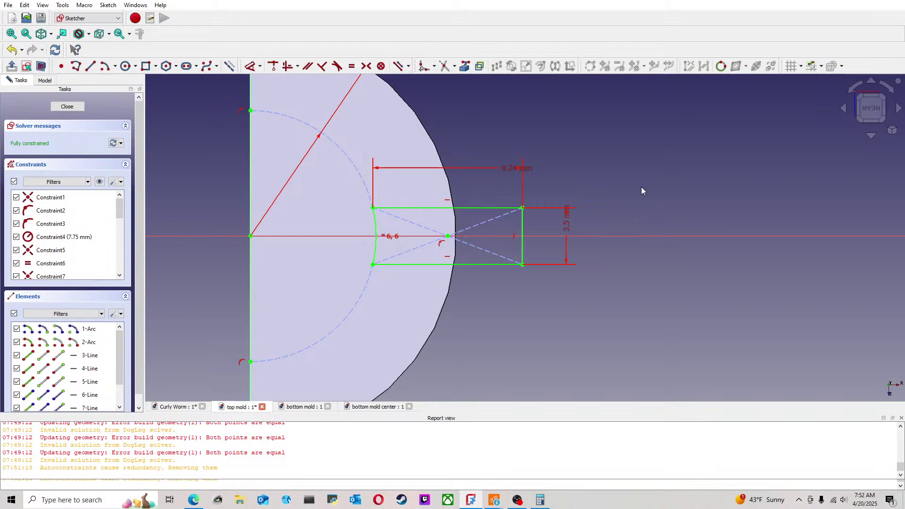
left_click(67, 107)
Step: Pocket the sketched profile 2.5 mm deep into the half cylinder's end face and save the top mold document
mouse_move(491, 278)
middle_mouse_down()
mouse_move(455, 240)
mouse_move(441, 245)
middle_mouse_up()
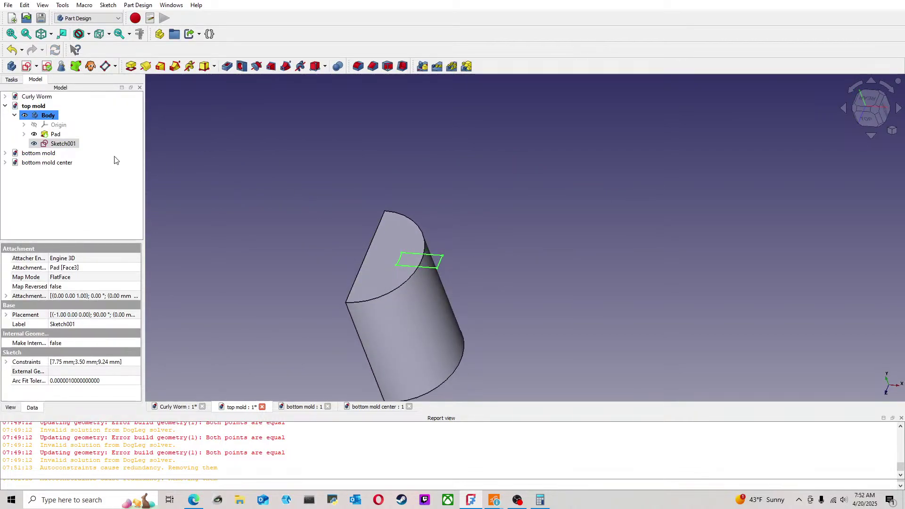
left_click(227, 66)
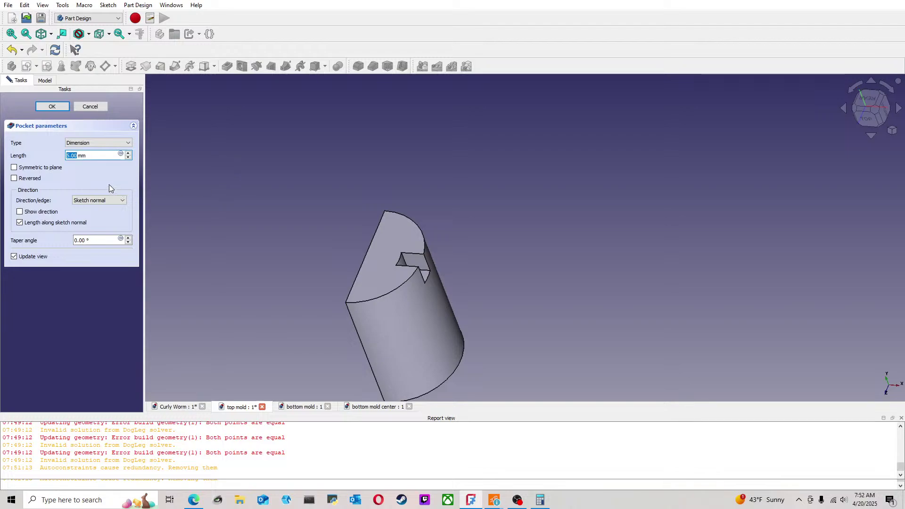
left_click_drag(101, 155, 17, 160)
type("2.5")
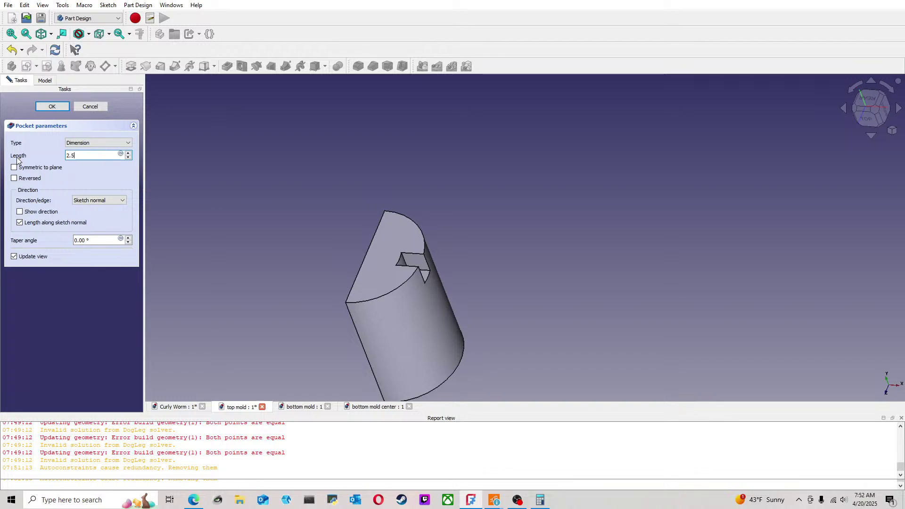
key("Return")
middle_click_drag(384, 177, 309, 291)
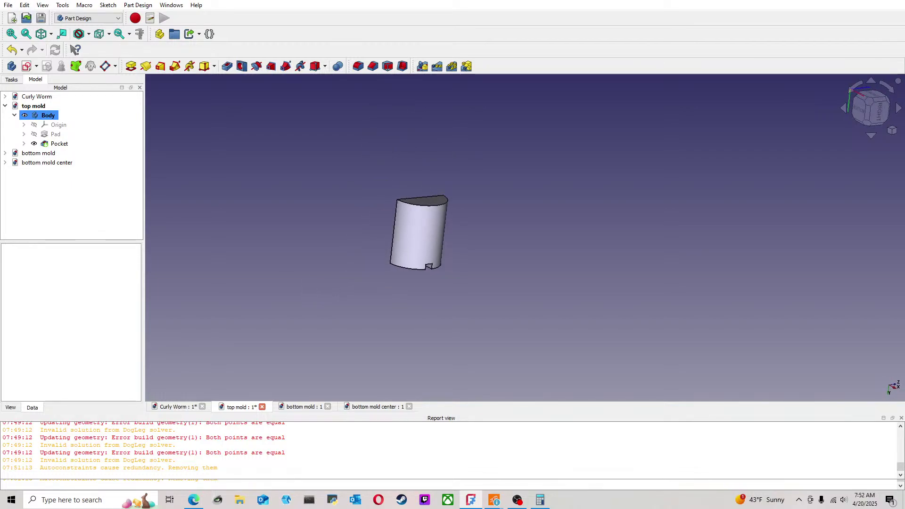
key("ctrl+s")
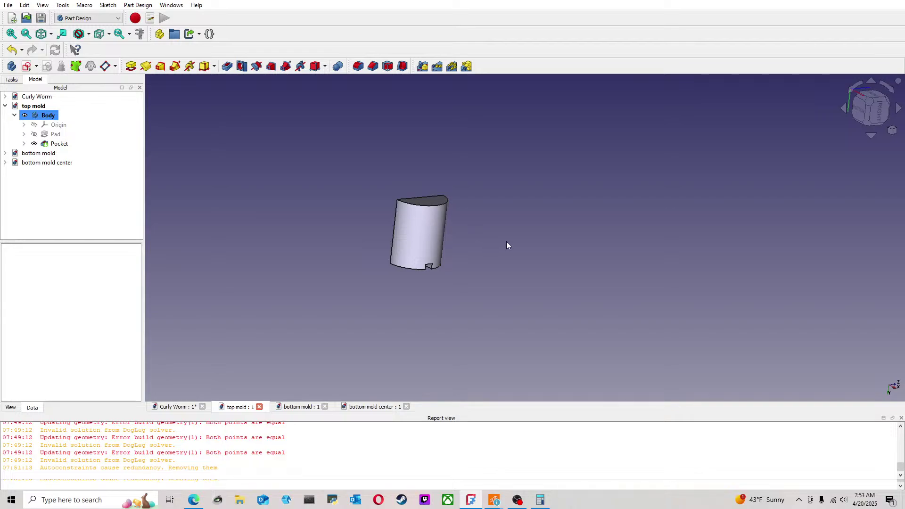
Step: View the top mold's notch from another angle, and compare it with the bottom mold and bottom mold center parts
left_click(844, 109)
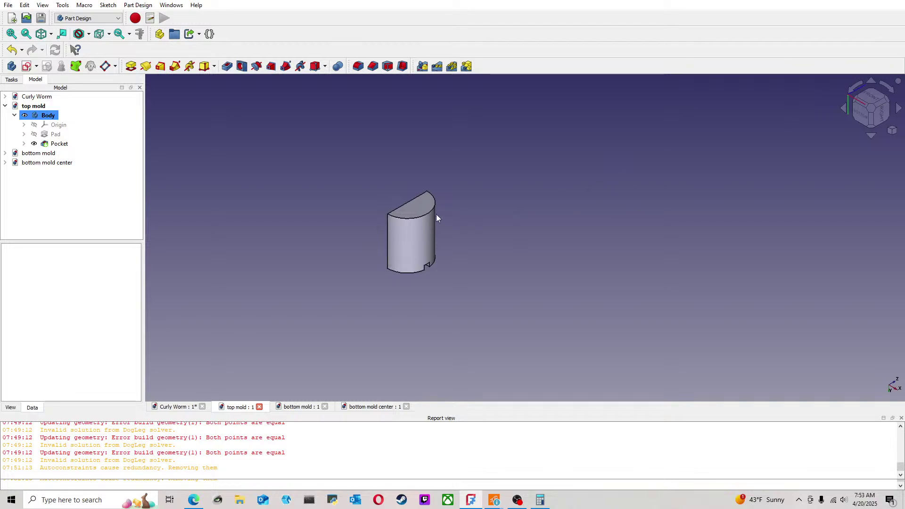
scroll(434, 214, "up", 3)
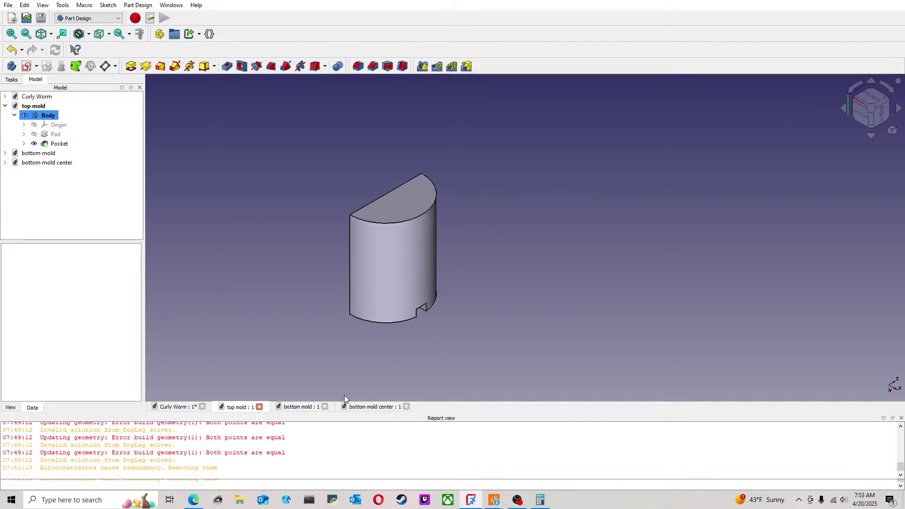
left_click(304, 407)
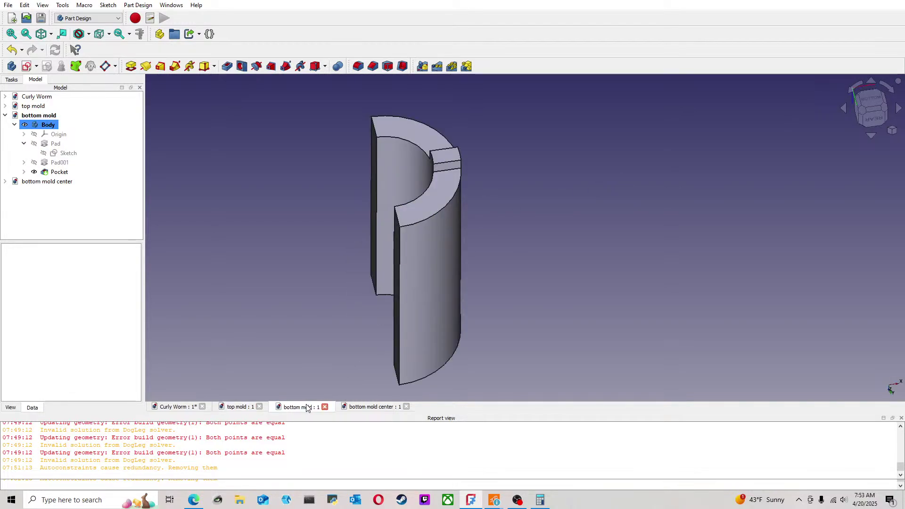
left_click(359, 407)
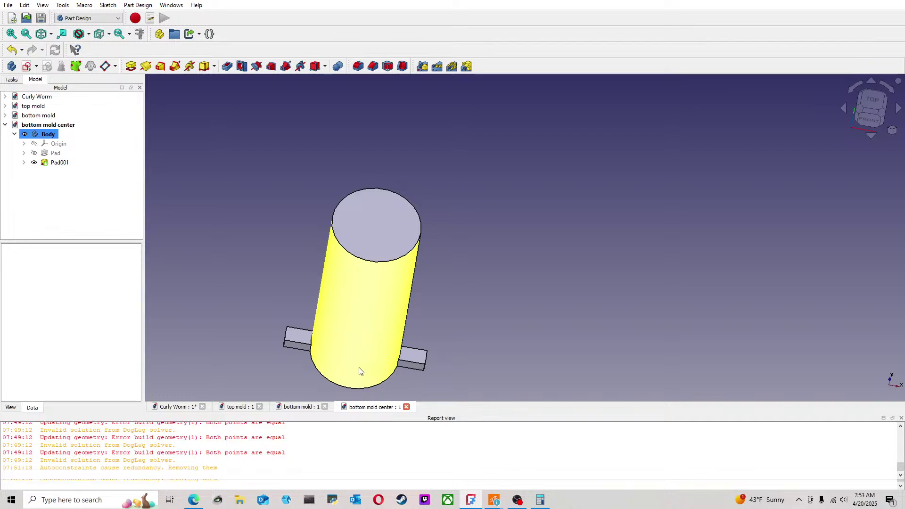
Step: Save the Curly Worm document
left_click(184, 406)
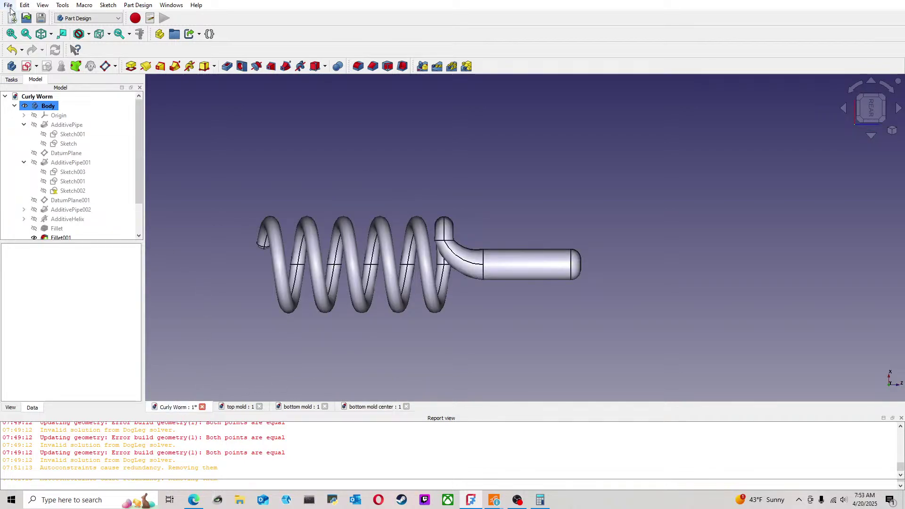
key("ctrl+s")
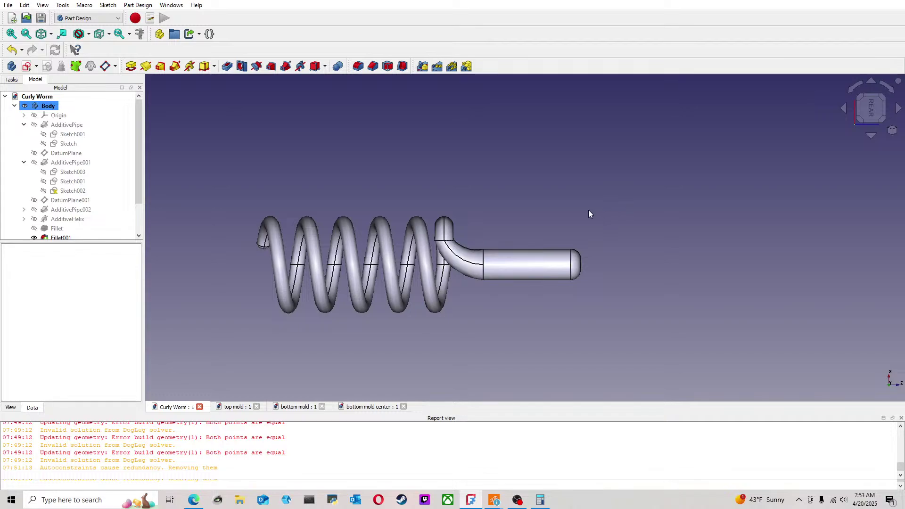
Step: Create a new document, save it as "curly worm assy" and switch to the A2plus workbench
left_click(384, 405)
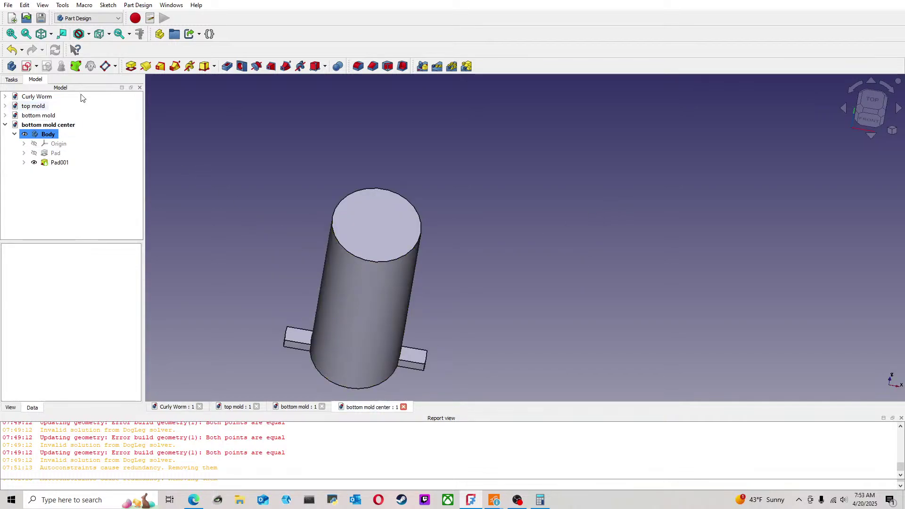
left_click(22, 19)
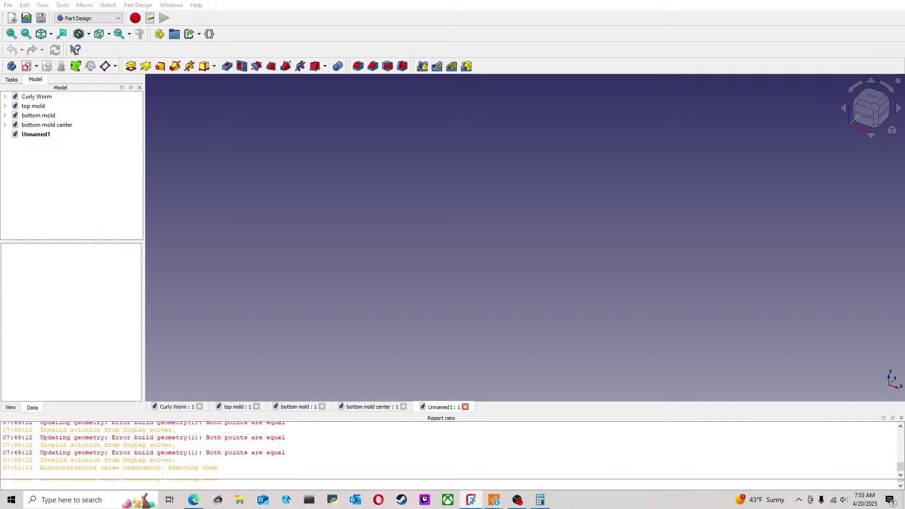
key("Return")
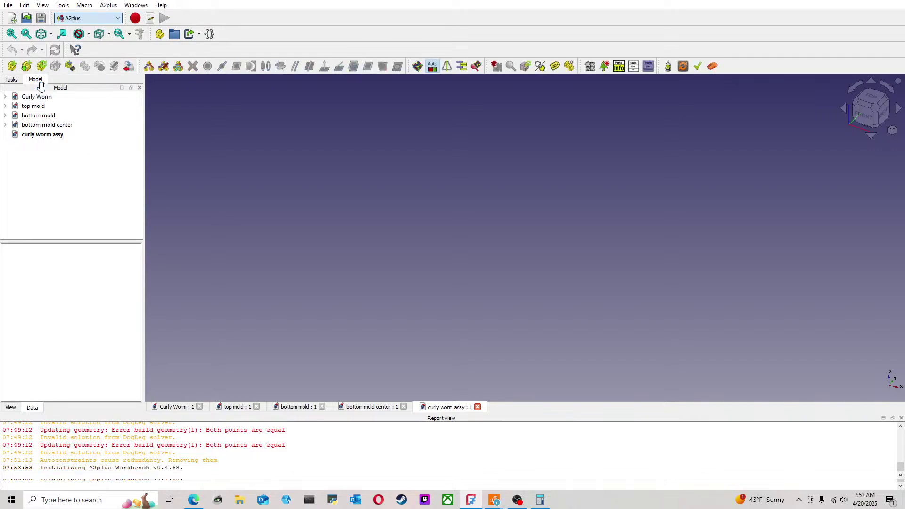
Step: Import the bottom mold center and bottom mold parts into the assembly and place them side by side
left_click(13, 69)
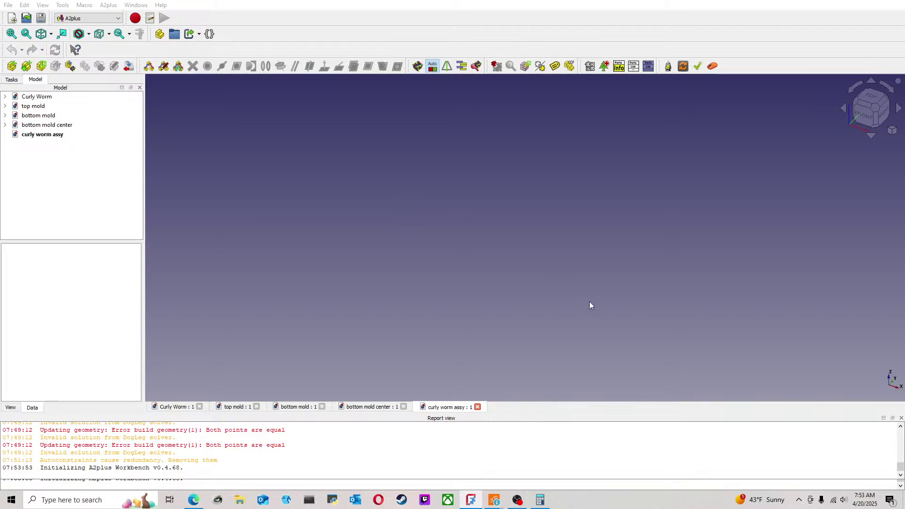
scroll(573, 285, "down", 4)
middle_click_drag(632, 285, 487, 277)
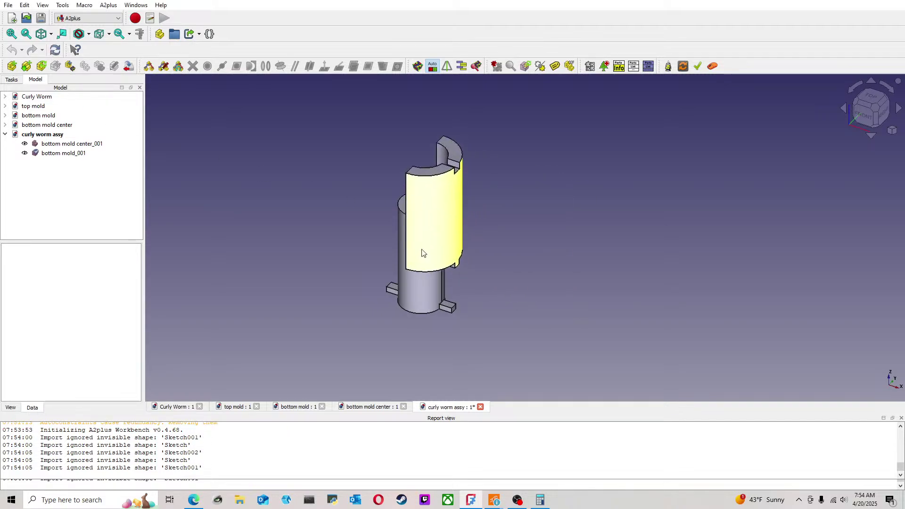
left_click(324, 228)
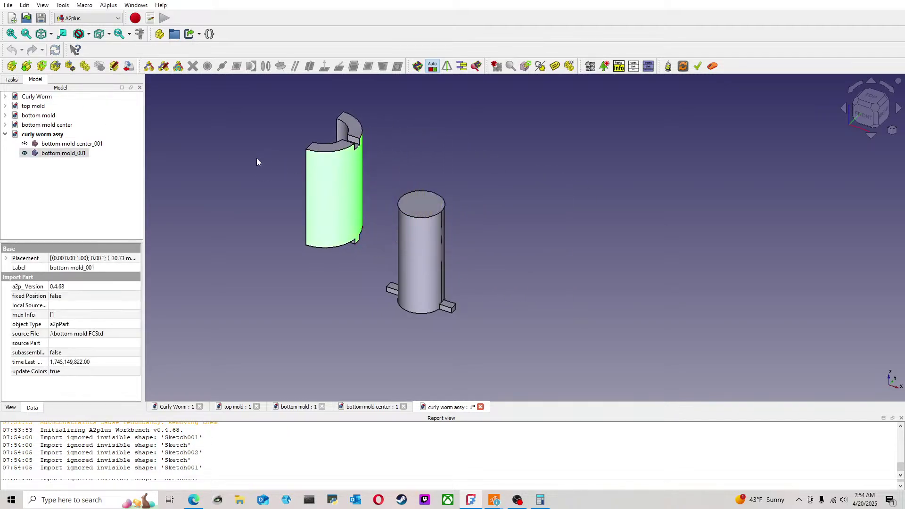
Step: Import the top mold part into the assembly and place it clear of the other two parts
left_click(250, 247)
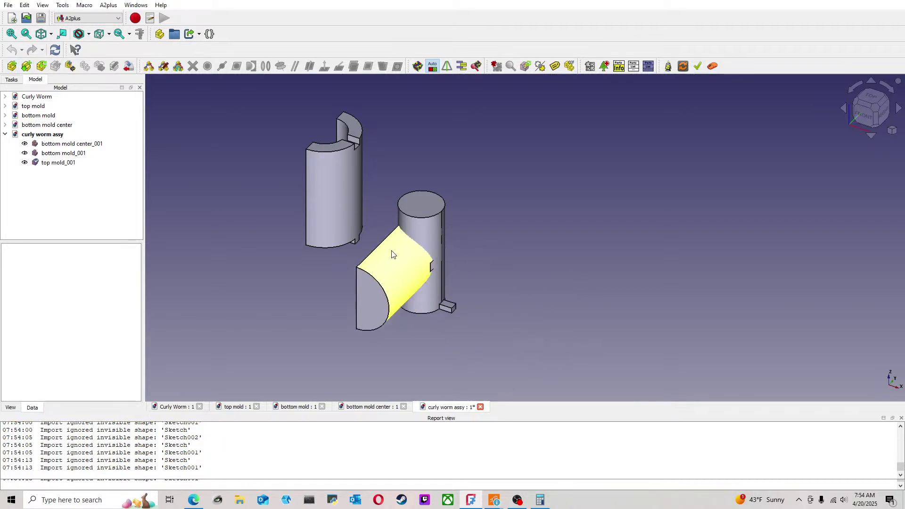
left_click(241, 225)
left_click(303, 279)
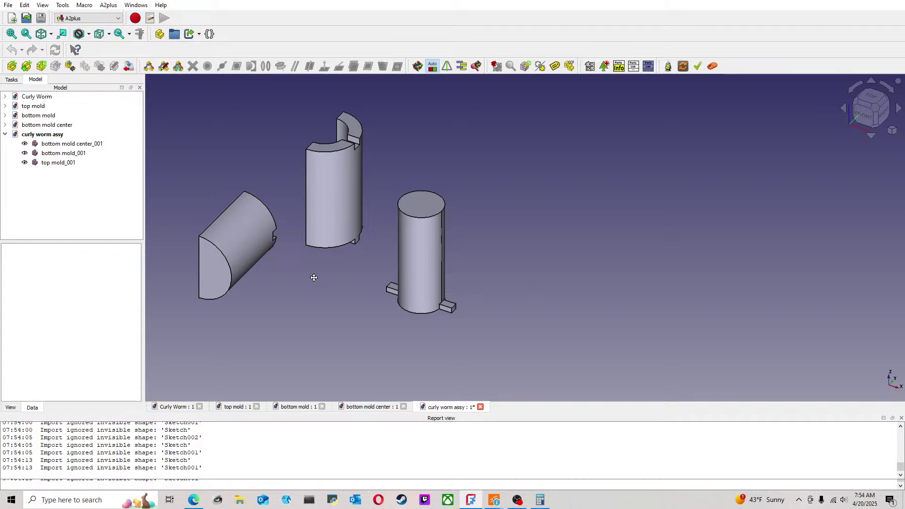
Step: Try to make the bottom mold's notch face parallel to a side face of the center part's locating tab
middle_click_drag(313, 276, 309, 279)
left_click(312, 194)
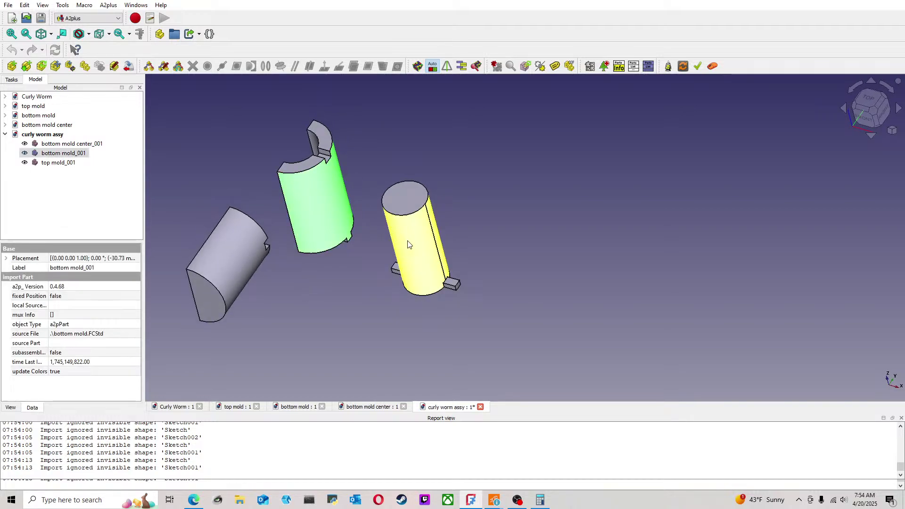
scroll(344, 250, "up", 5)
left_click(348, 273)
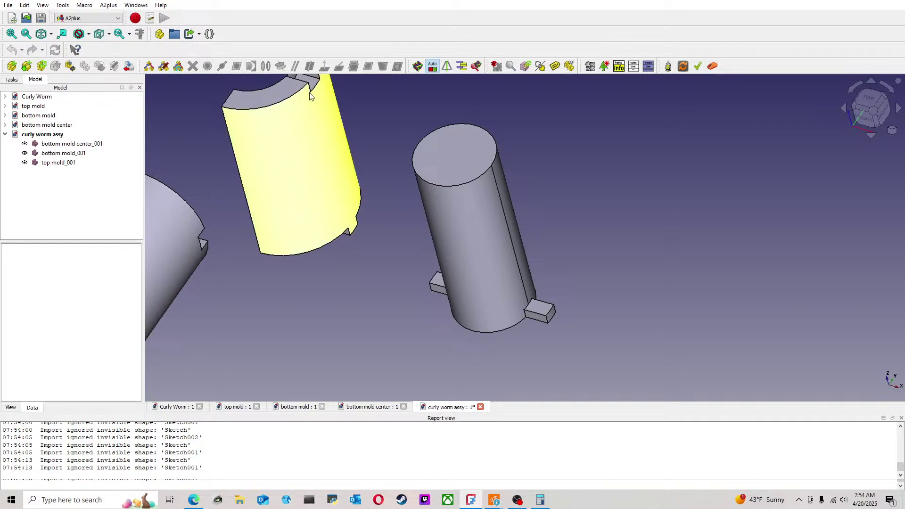
middle_click_drag(332, 103, 338, 163)
left_click(314, 138)
scroll(377, 276, "down", 3)
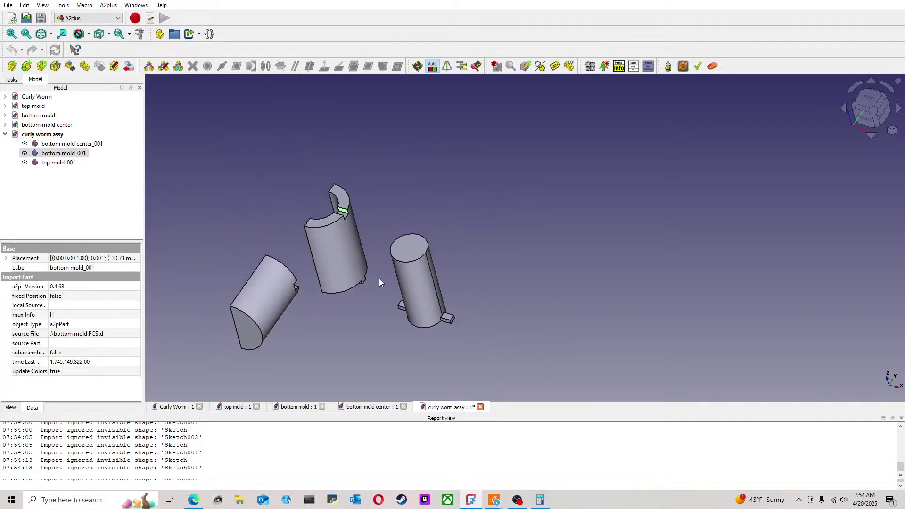
scroll(386, 264, "up", 5)
left_click(396, 262, "ctrl")
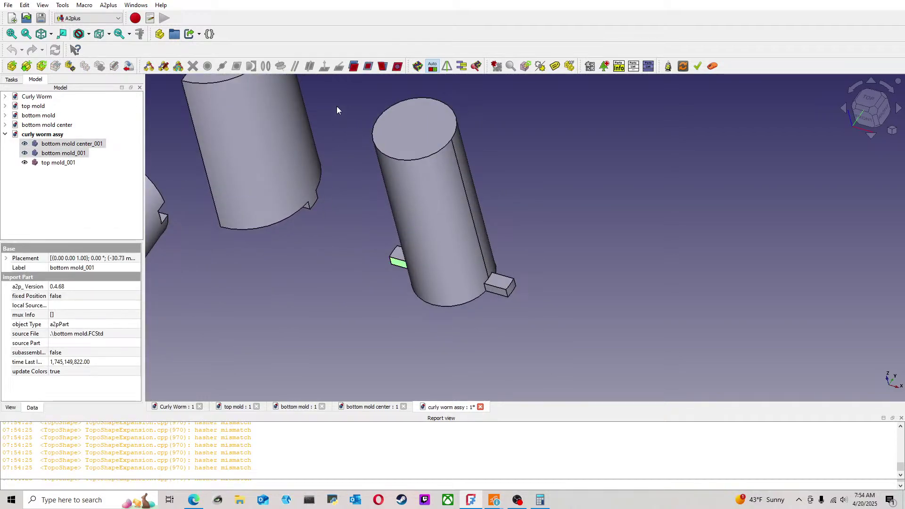
left_click(353, 69)
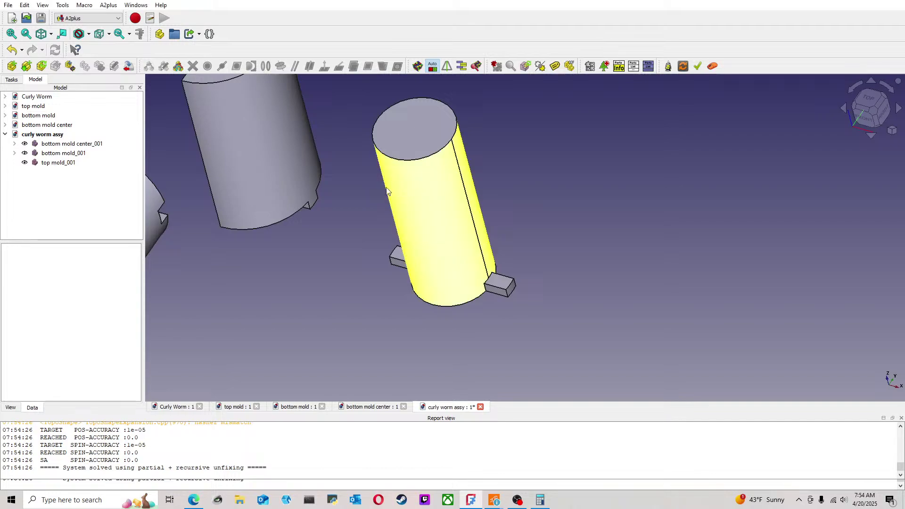
Step: Constrain the axes of the bottom mold's outer cylindrical face and the center part's cylindrical face to coincide
left_click(270, 170)
left_click(409, 219, "ctrl")
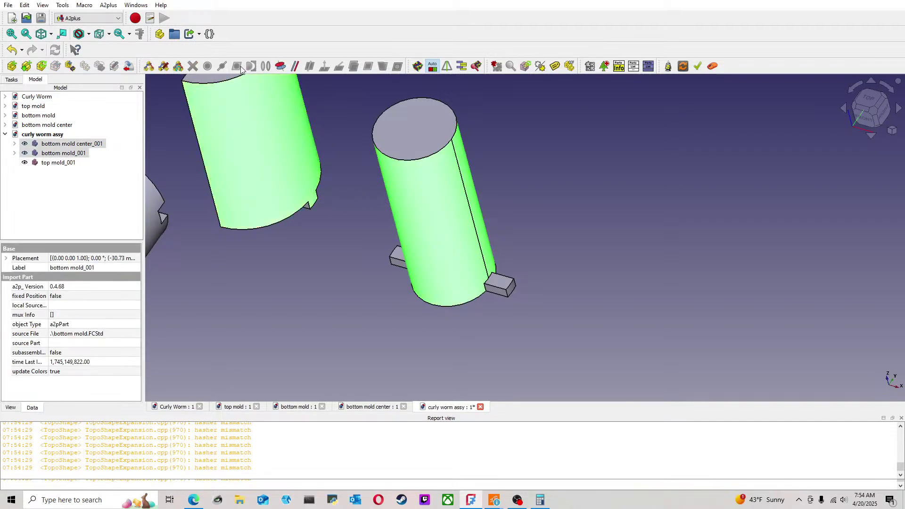
left_click(280, 66)
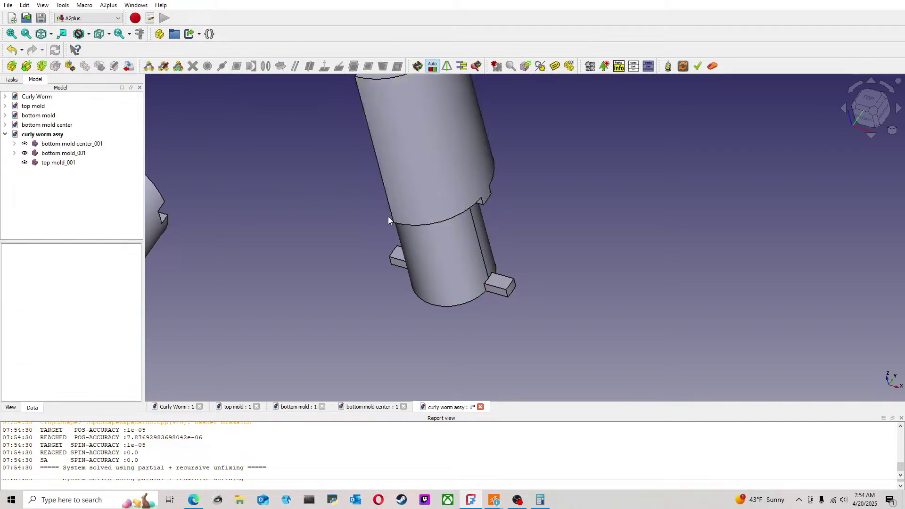
Step: Try to make the bottom mold's notched end face coincident with the center part's tabbed end face
scroll(372, 208, "down", 3)
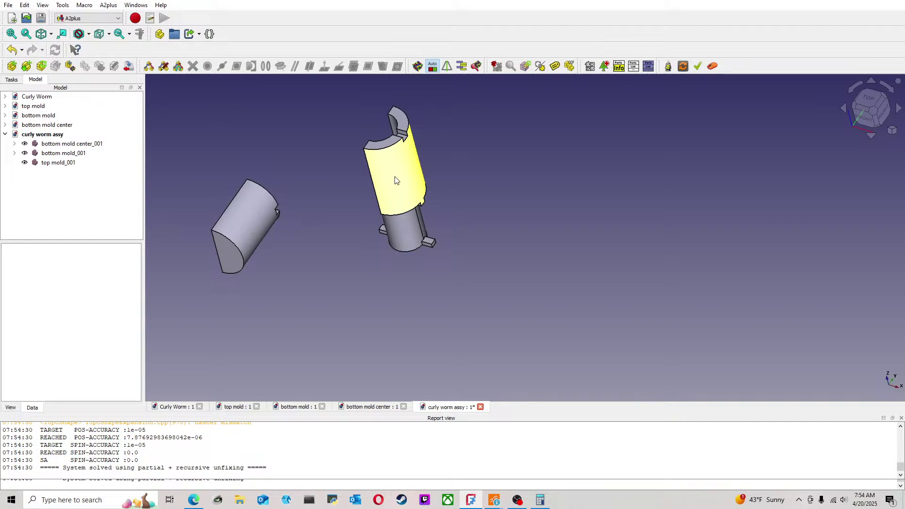
left_click(387, 146)
middle_click_drag(462, 254, 424, 266)
left_click(423, 266)
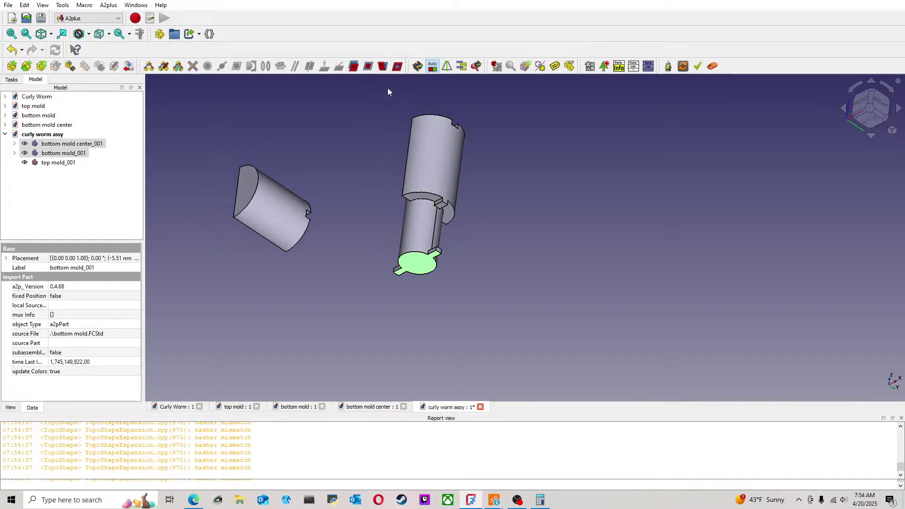
left_click(370, 68)
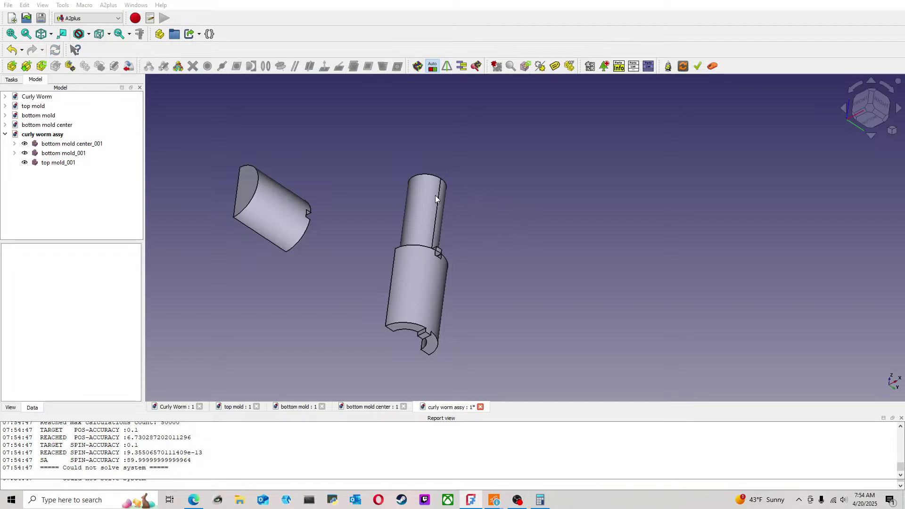
Step: Delete the parallel planes constraint between the bottom mold and its center part
middle_click_drag(489, 207, 473, 274)
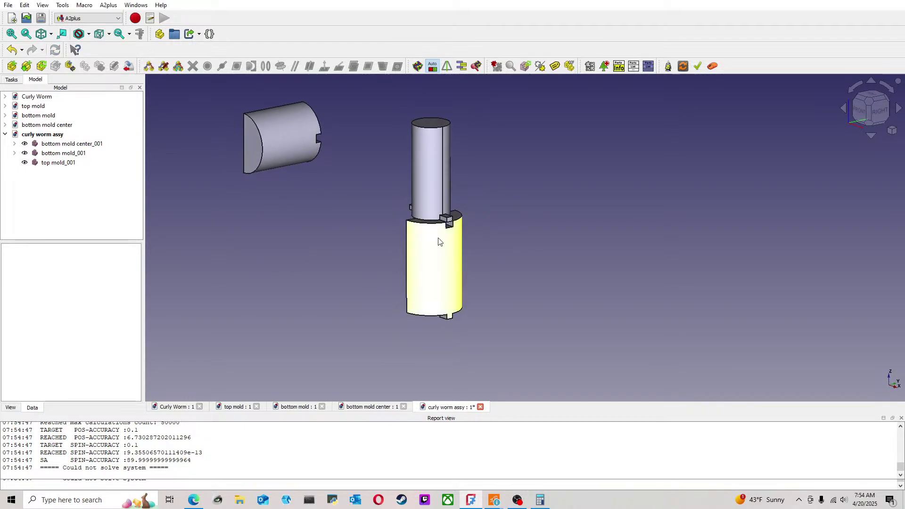
left_click(14, 143)
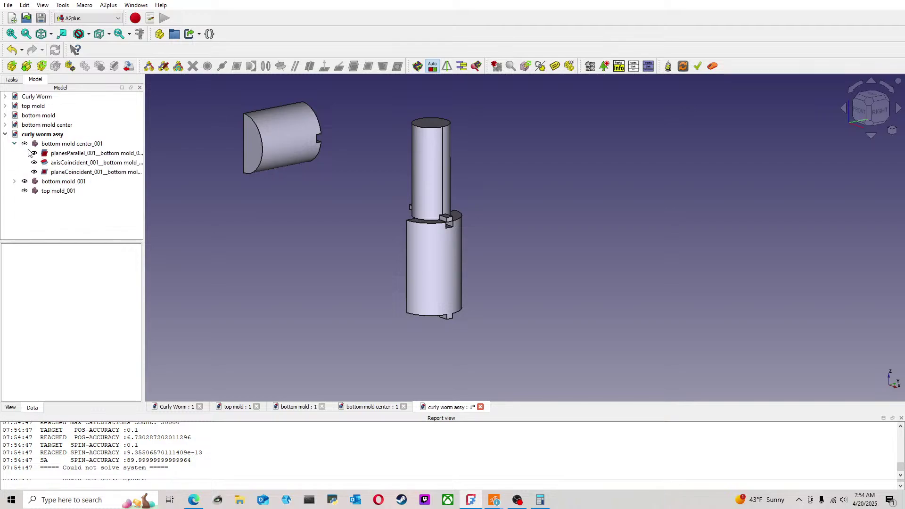
left_click(92, 154)
key("Delete")
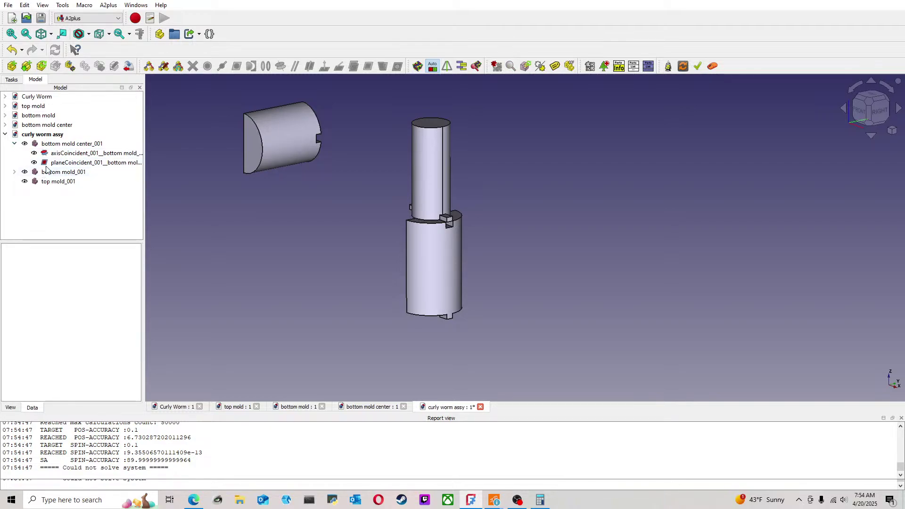
Step: Delete the plane coincidence constraint between the bottom mold and its center part
left_click(63, 162)
key("F2")
key("Return")
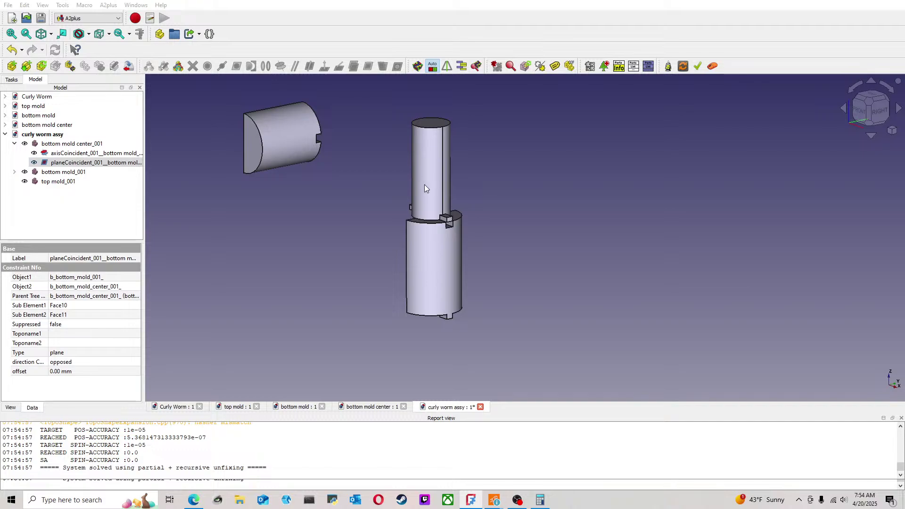
left_click(438, 199)
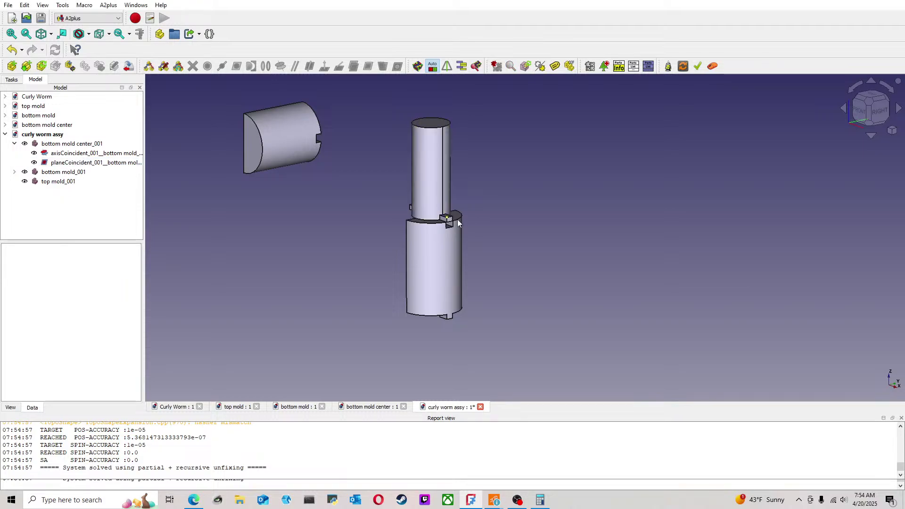
left_click(91, 163)
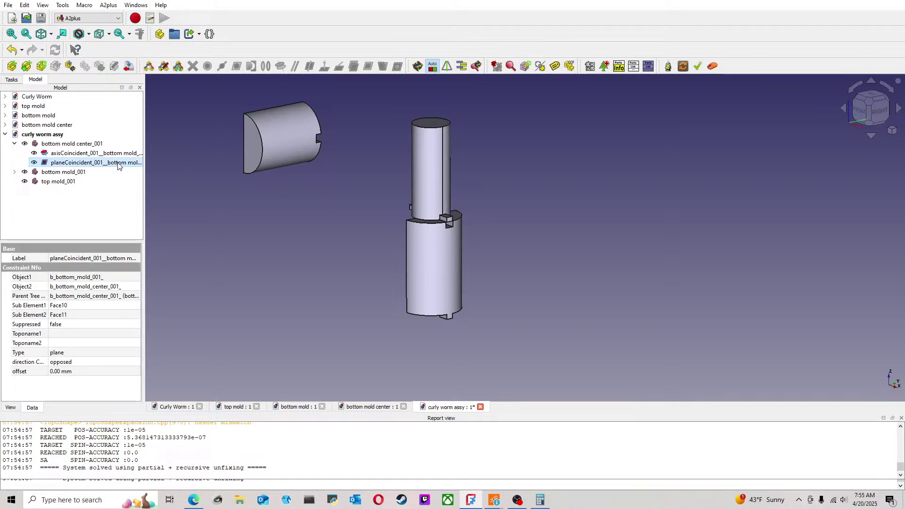
key("Delete")
Step: Add a plane coincidence constraint between the bottom mold's notched end face and the center part's tabbed end face
scroll(446, 199, "up", 5)
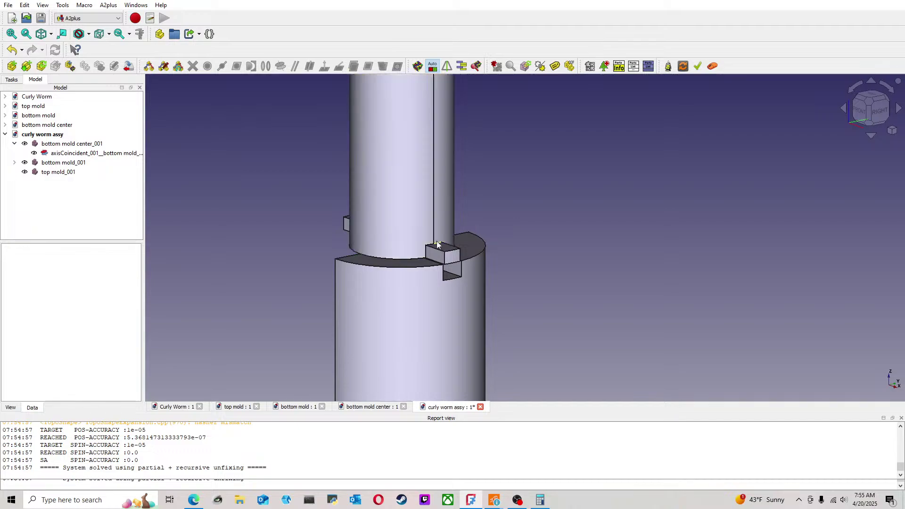
left_click(392, 260)
middle_click_drag(242, 237, 542, 190)
left_click(235, 324)
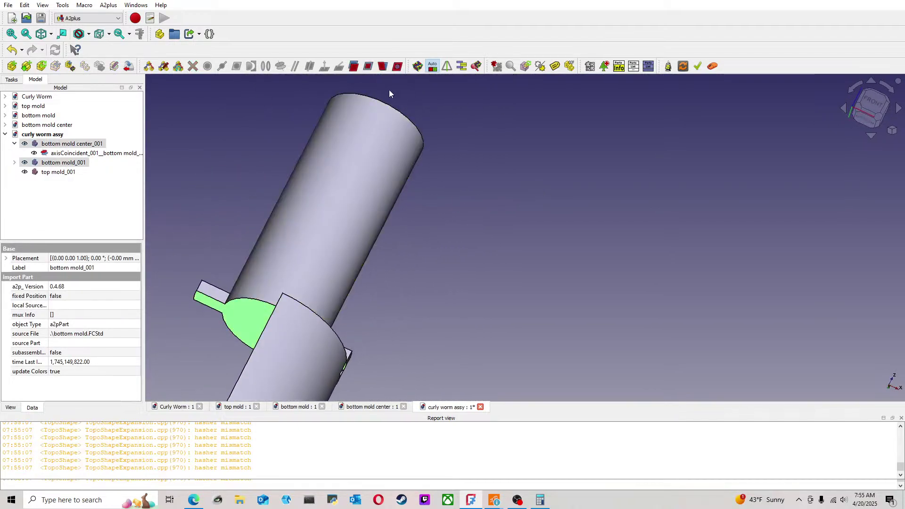
left_click(369, 66)
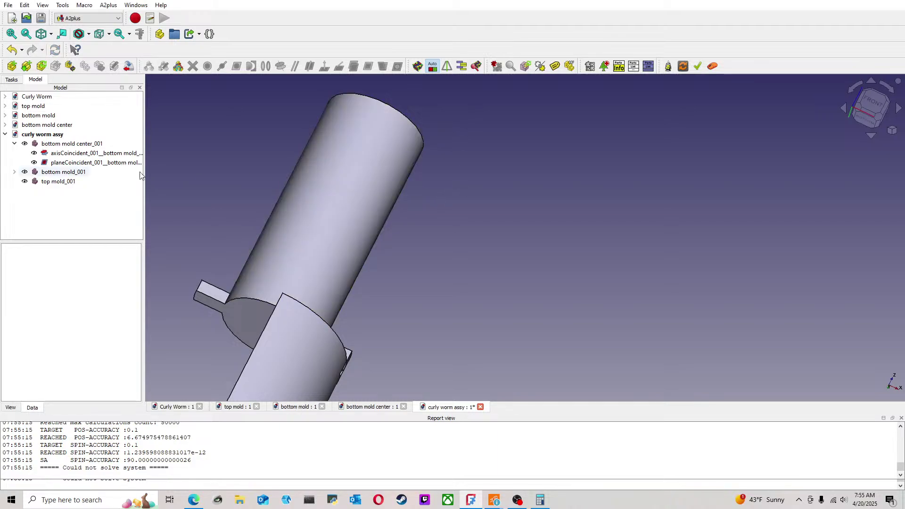
Step: Set the direction of the axis coincidence constraint between the bottom mold and its center part to opposed
left_click(89, 153)
left_click(405, 152)
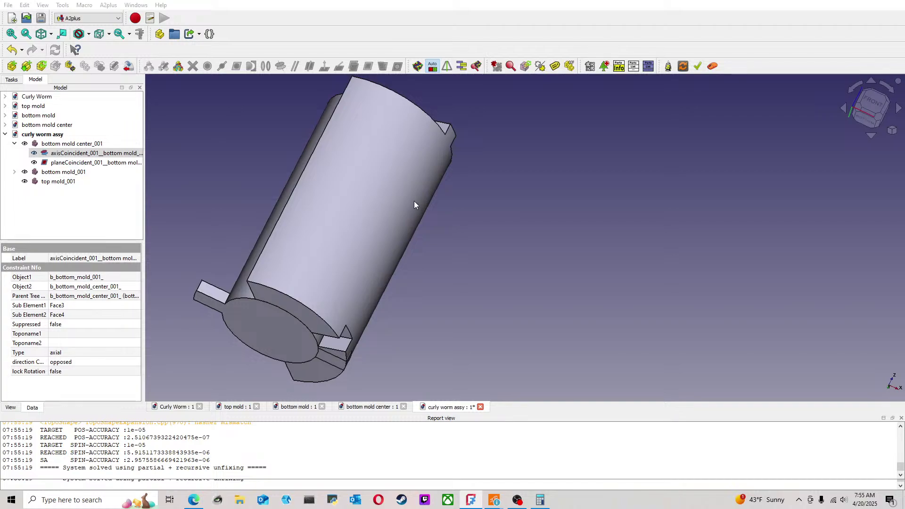
Step: Make the bottom mold's notch face parallel to the matching face of the center part's locating tab
left_click(404, 323)
mouse_move(403, 323)
middle_mouse_down()
mouse_move(387, 306)
mouse_move(321, 314)
middle_mouse_up()
left_click(361, 334)
left_click(208, 253, "ctrl")
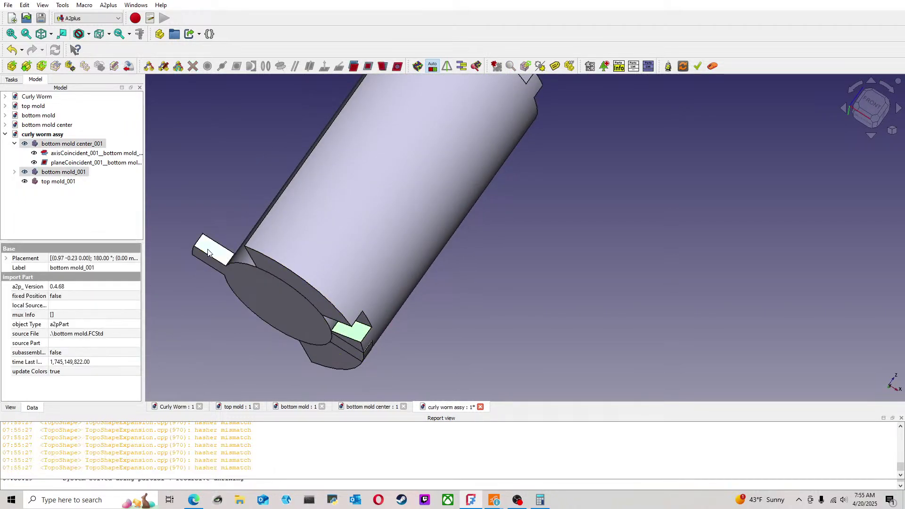
left_click(354, 66)
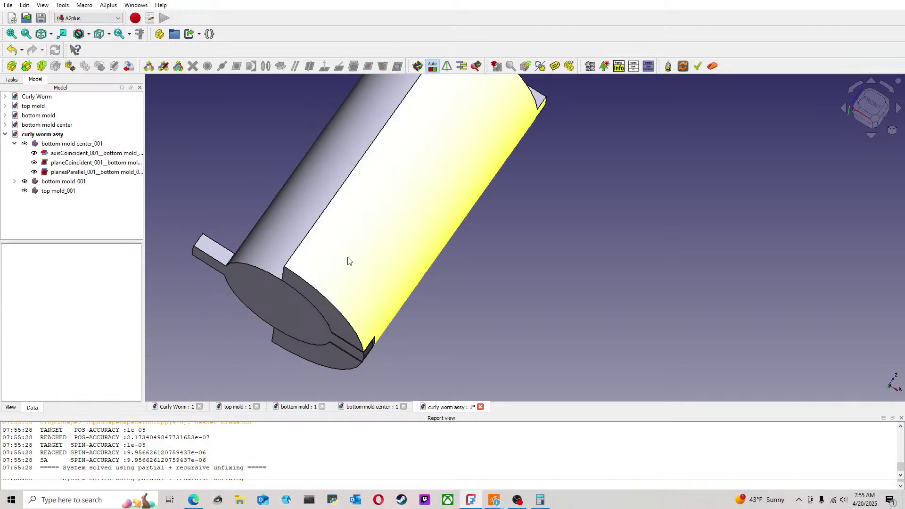
Step: Measure the clearance between the upper edge of the center part's locating tab and the bottom mold's notch
scroll(353, 290, "down", 4)
middle_click_drag(354, 290, 511, 182)
scroll(414, 255, "up", 4)
middle_click_drag(413, 256, 238, 195)
middle_click_drag(225, 194, 409, 287)
key("3")
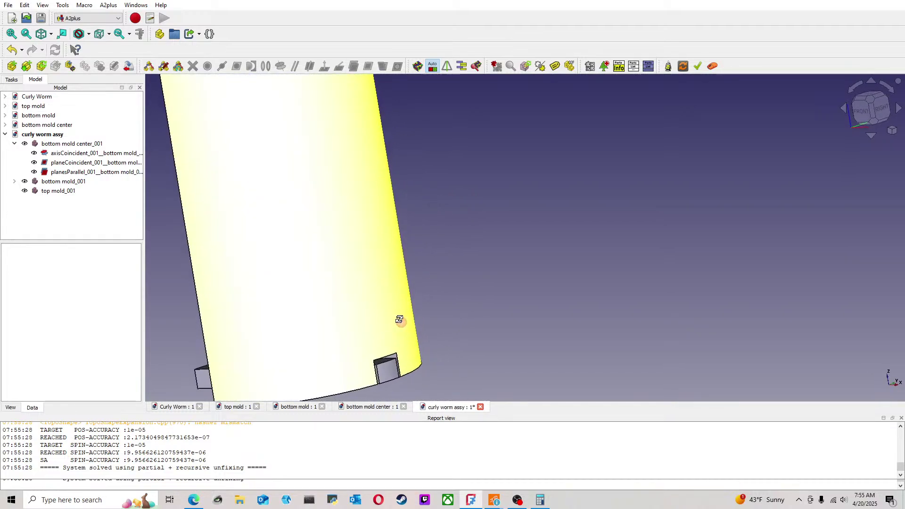
scroll(395, 314, "up", 5)
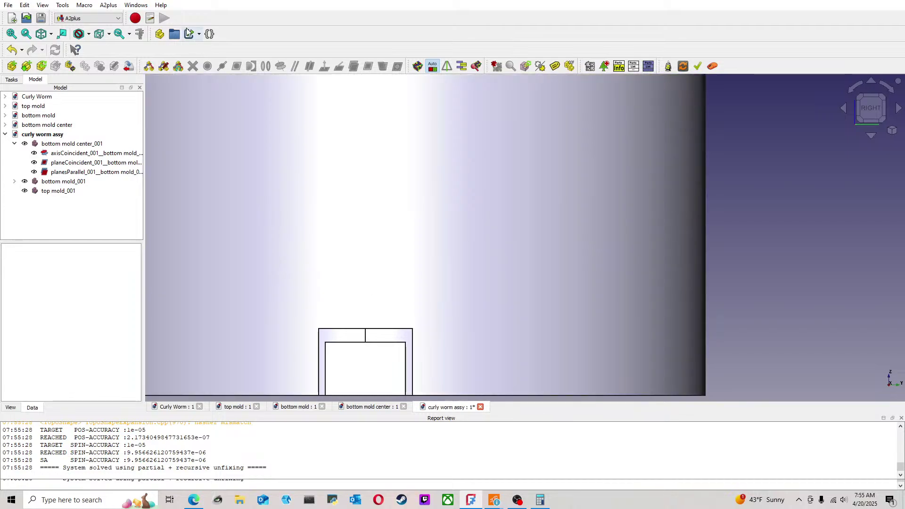
left_click(174, 34)
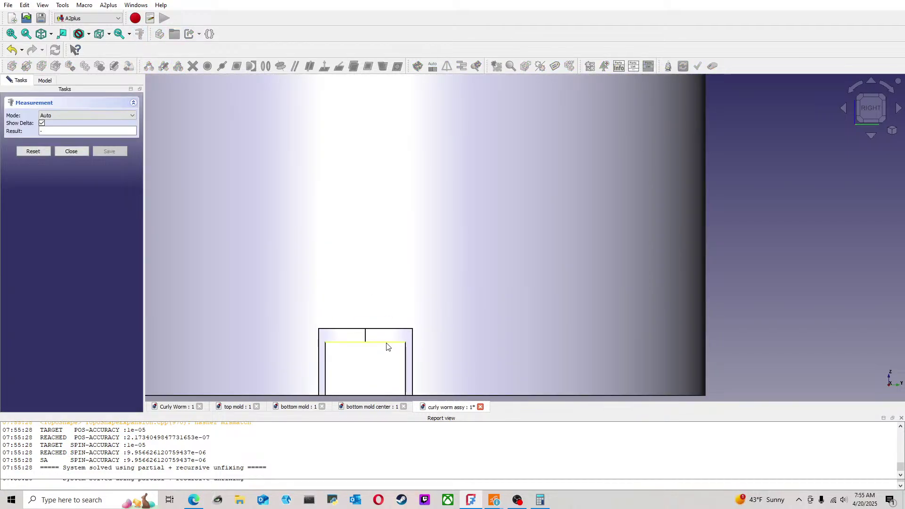
left_click(387, 343)
left_click(392, 330)
scroll(633, 307, "down", 4)
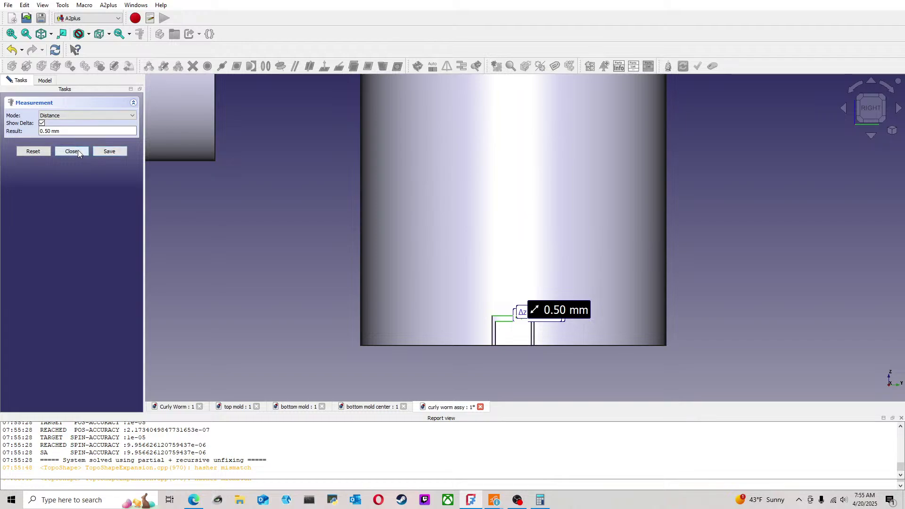
left_click(72, 151)
Step: Add an axis coincidence constraint between the outer cylindrical faces of the top mold and the bottom mold
scroll(598, 204, "down", 3)
middle_click_drag(443, 172, 510, 184)
middle_click_drag(477, 181, 454, 241)
middle_click_drag(454, 240, 500, 248)
scroll(417, 218, "down", 3)
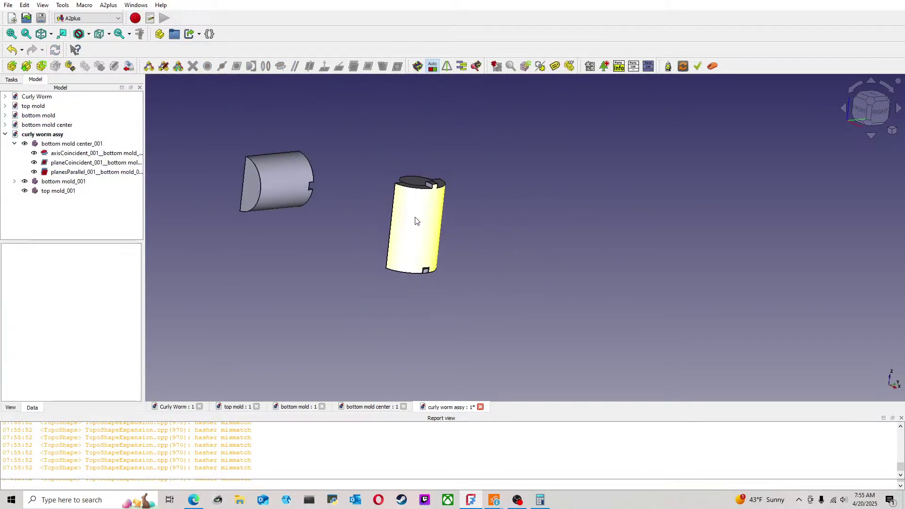
left_click(280, 195)
scroll(414, 180, "up", 4)
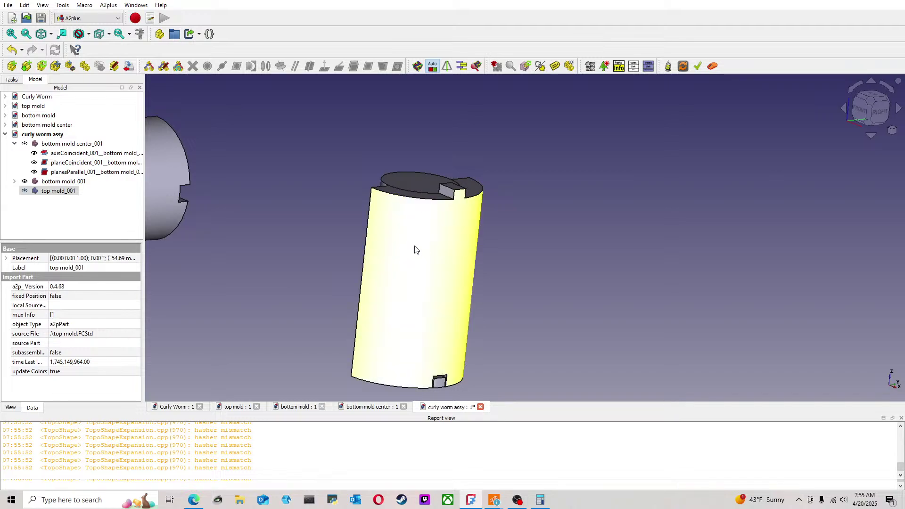
left_click(218, 194)
scroll(274, 202, "down", 3)
middle_click_drag(273, 202, 239, 194)
scroll(301, 194, "up", 5)
middle_click_drag(301, 194, 245, 228)
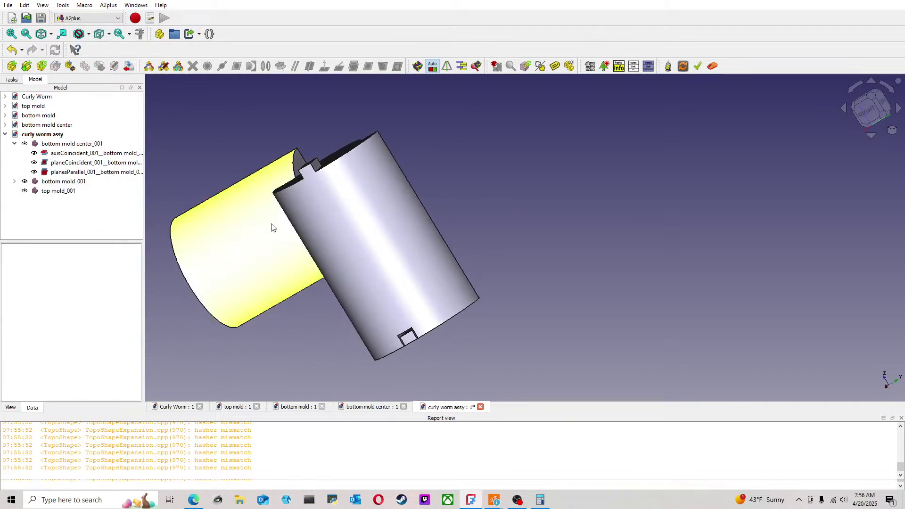
middle_click_drag(521, 190, 490, 204)
left_click(296, 142)
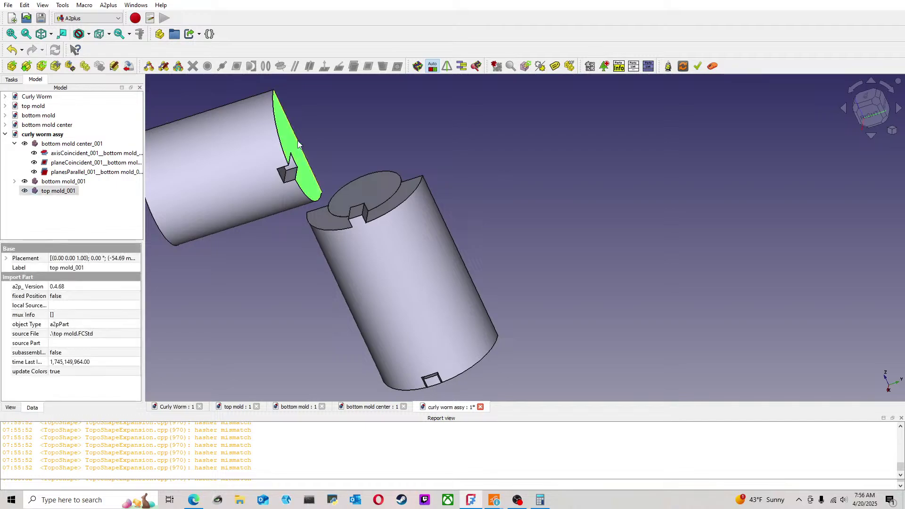
left_click(462, 163)
left_click(250, 145)
left_click(405, 242, "ctrl")
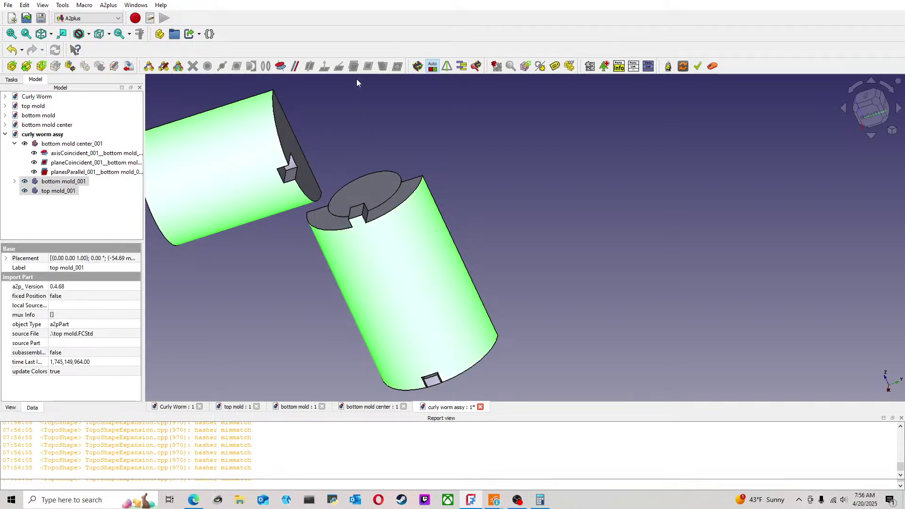
left_click(281, 66)
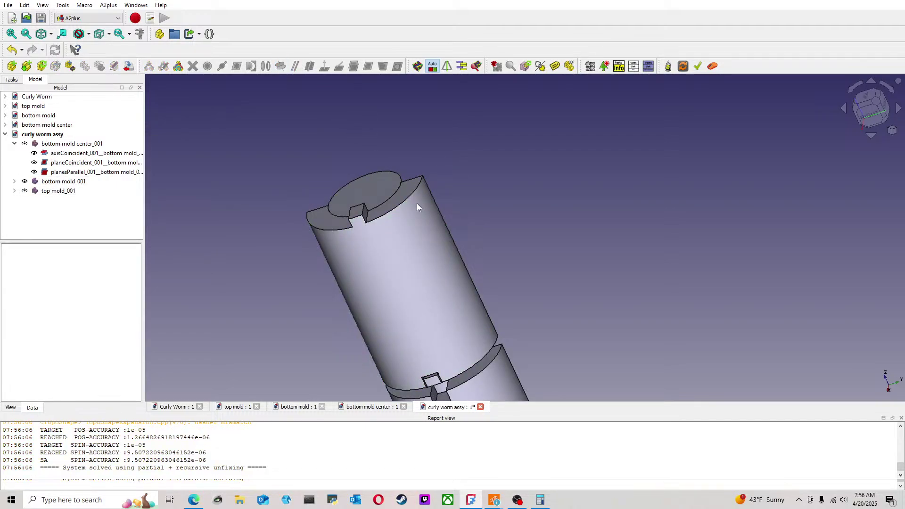
Step: Flip the direction of the axis coincidence constraint between the top mold and the bottom mold
scroll(487, 253, "down", 3)
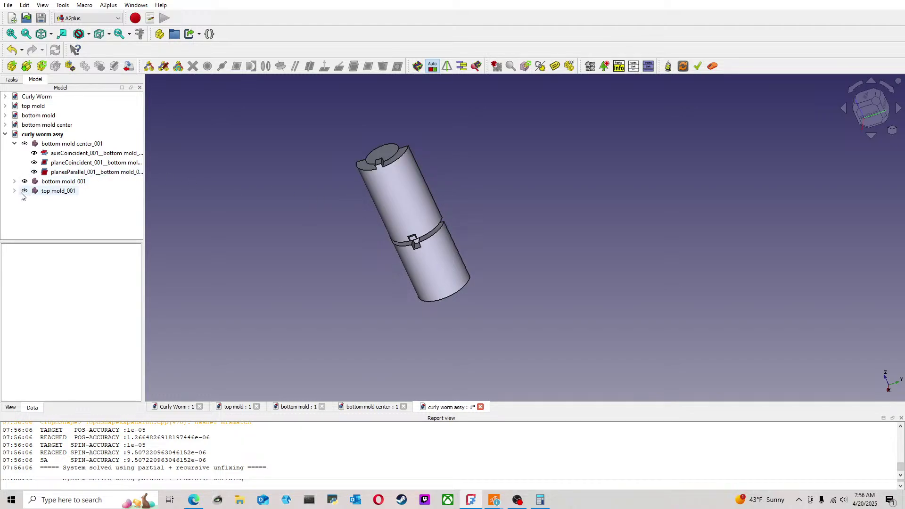
left_click(71, 200)
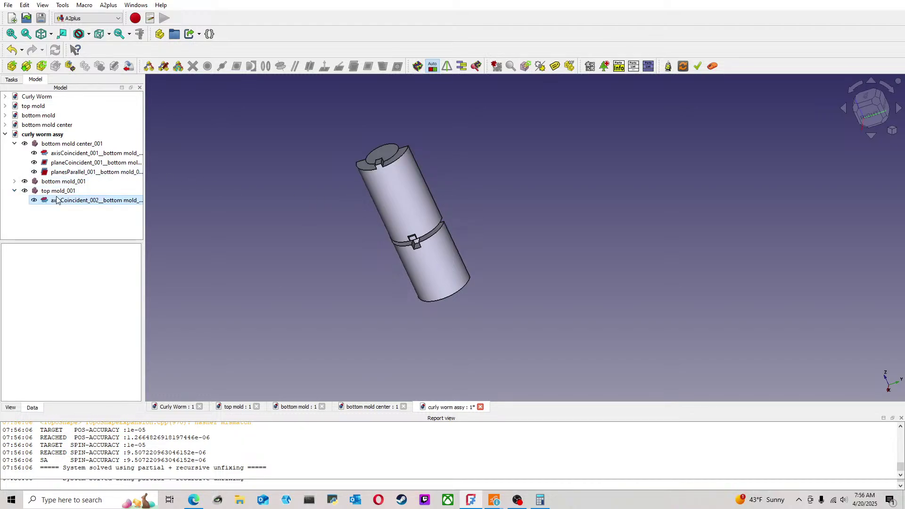
left_click(403, 155)
left_click(408, 197)
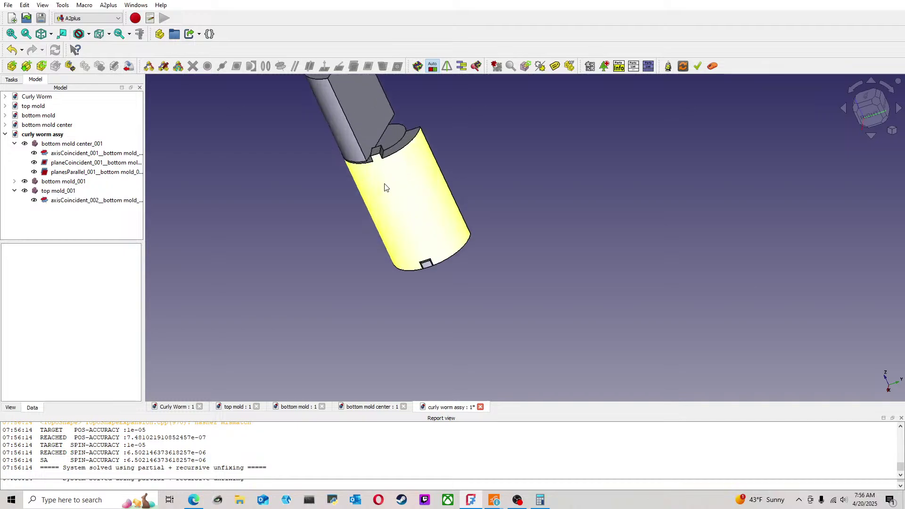
Step: Add a planes-parallel constraint between a side face of the top mold's notch and a side face of the bottom mold's tab
middle_click_drag(385, 165, 446, 186)
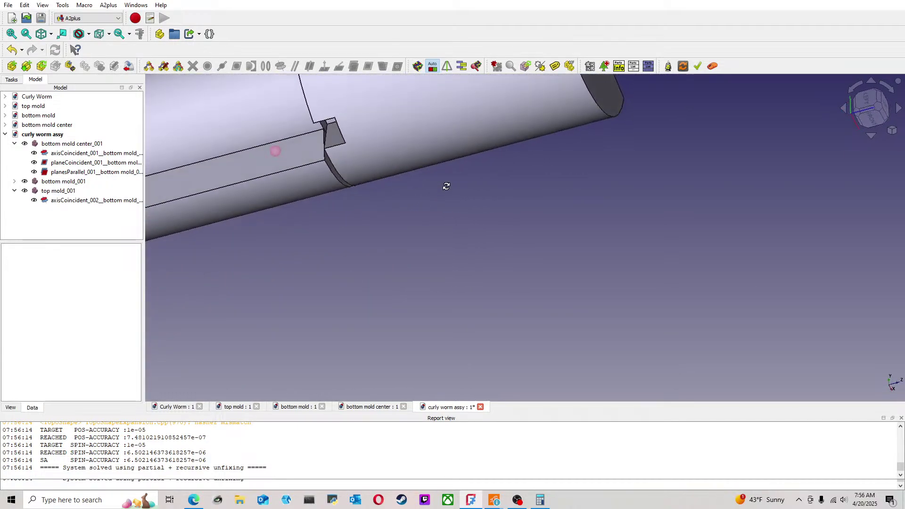
left_click(335, 135)
middle_click_drag(534, 215, 344, 150)
middle_click_drag(611, 257, 513, 189)
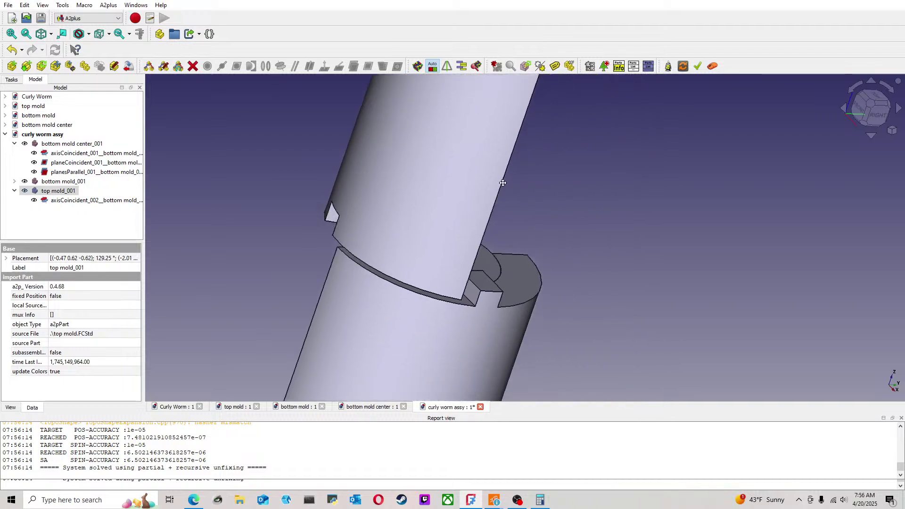
scroll(569, 332, "up", 3)
left_click(417, 268, "ctrl")
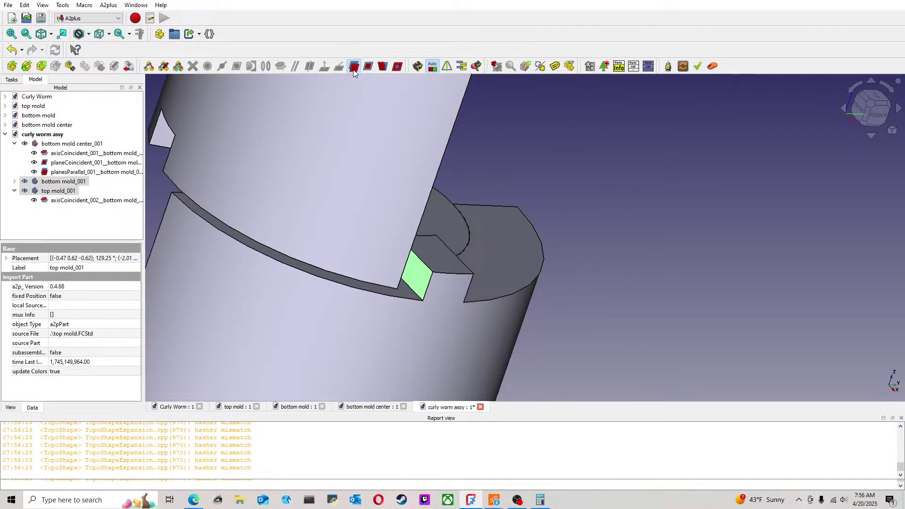
left_click(354, 66)
Step: Reverse the direction of the planes-parallel constraint between the top mold and the bottom mold
scroll(365, 215, "down", 3)
middle_click_drag(371, 214, 472, 223)
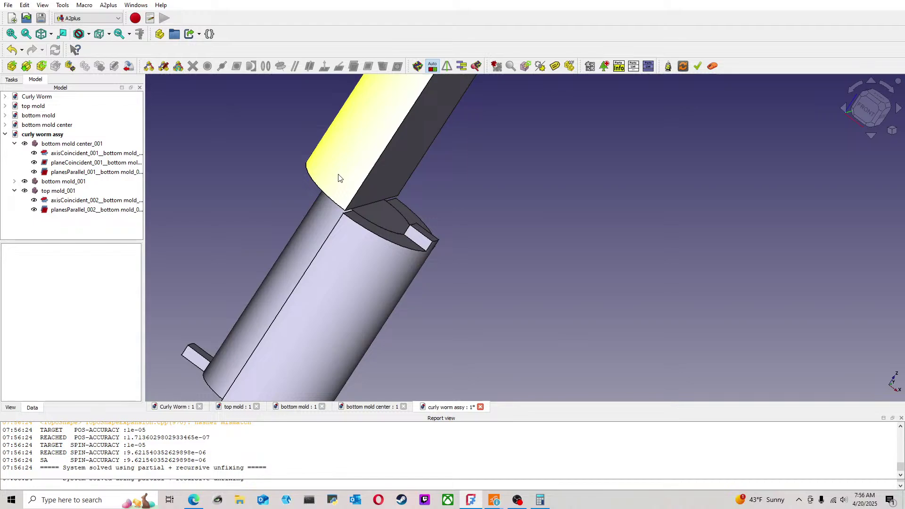
double_click(108, 210)
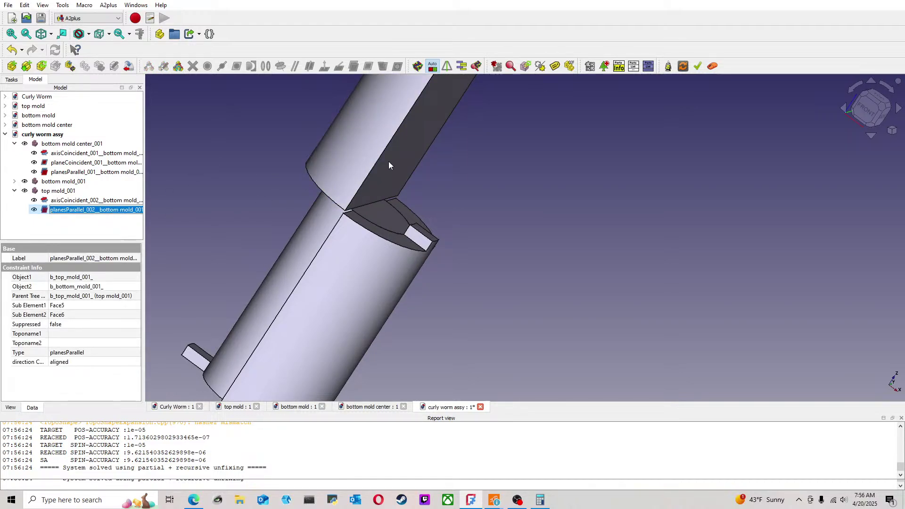
key("Return")
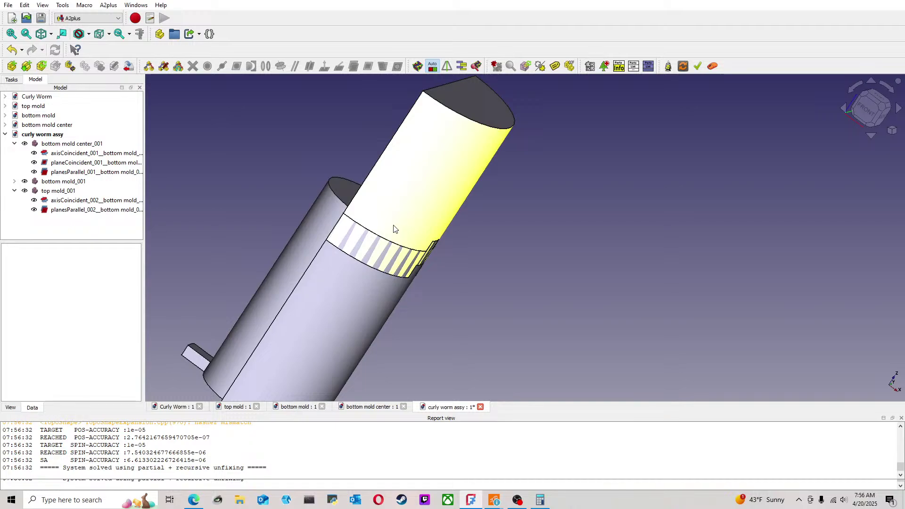
Step: Hide the bottom mold in the assembly to expose the end faces of the top mold and the center part
middle_click_drag(384, 202, 501, 148)
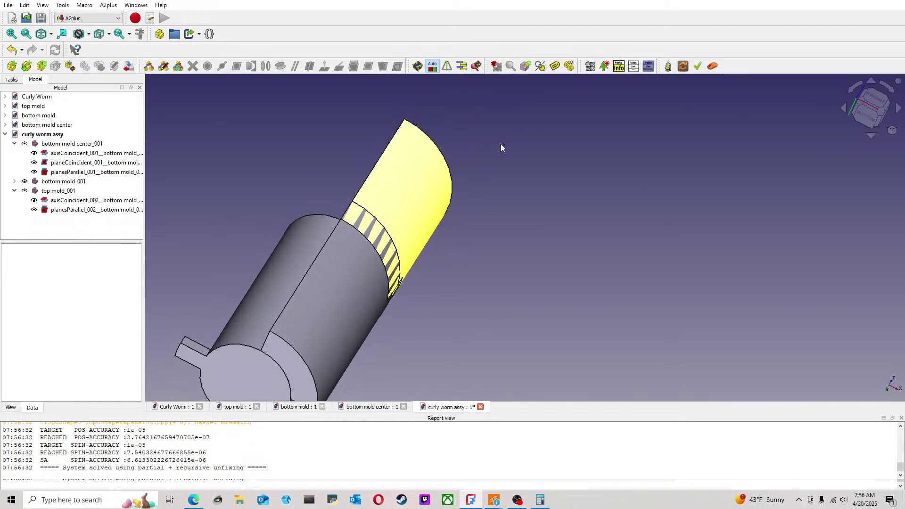
key("3")
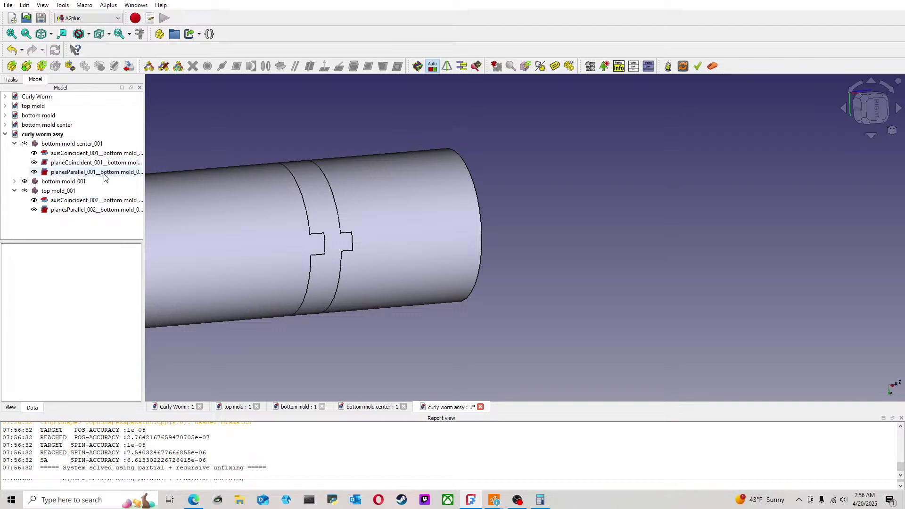
middle_click_drag(262, 141, 359, 194)
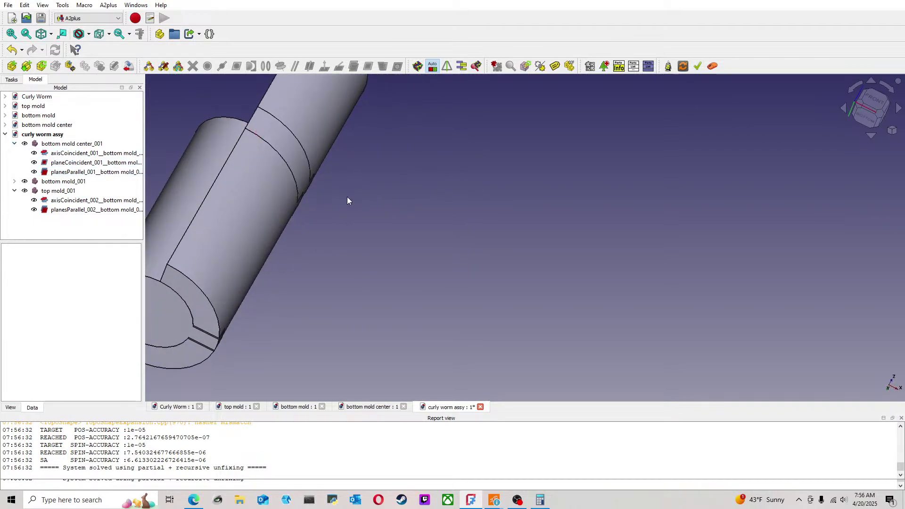
left_click(56, 191)
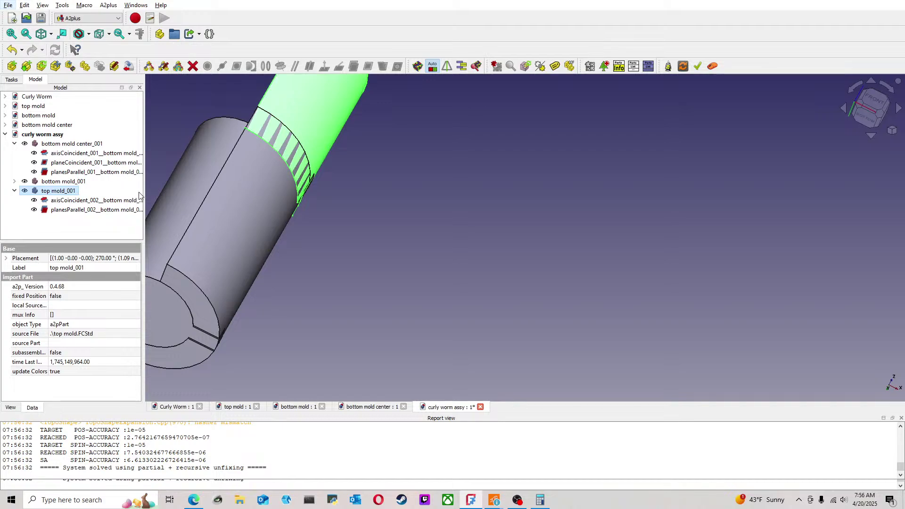
left_click(191, 97)
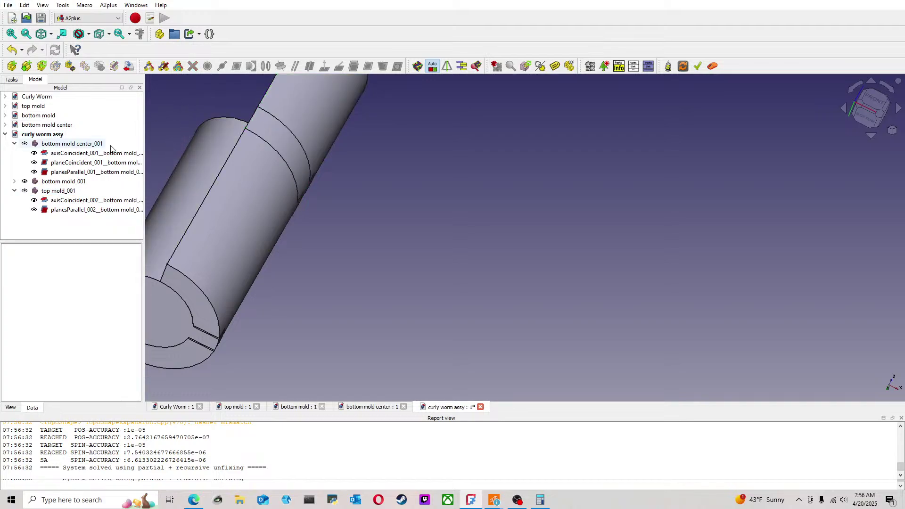
left_click(64, 190)
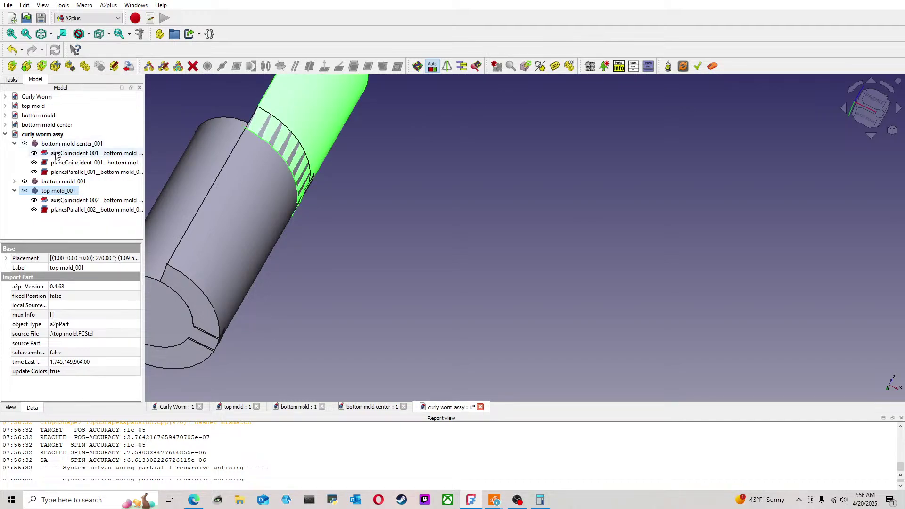
left_click(60, 183)
key("space")
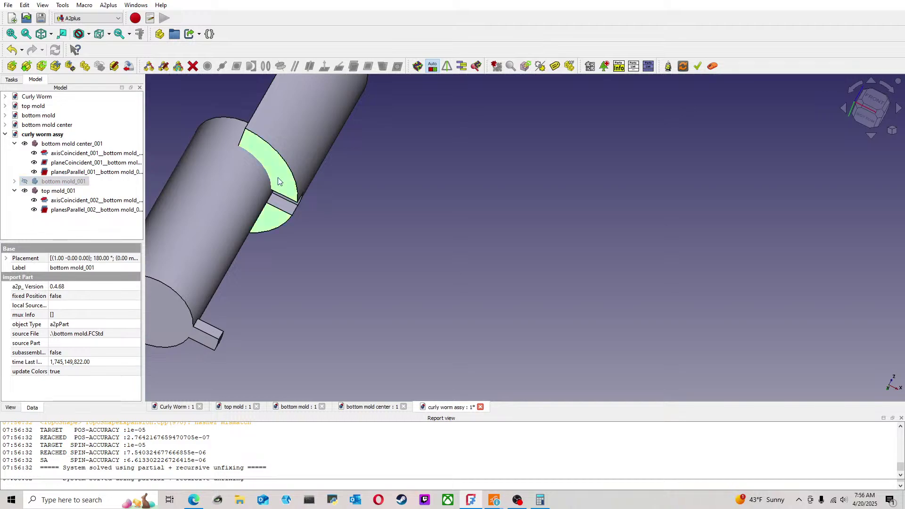
Step: Add a plane coincidence constraint between the top mold's notched end face and the center part's end face opposite its tabs
left_click(288, 188)
middle_click_drag(419, 158, 460, 247)
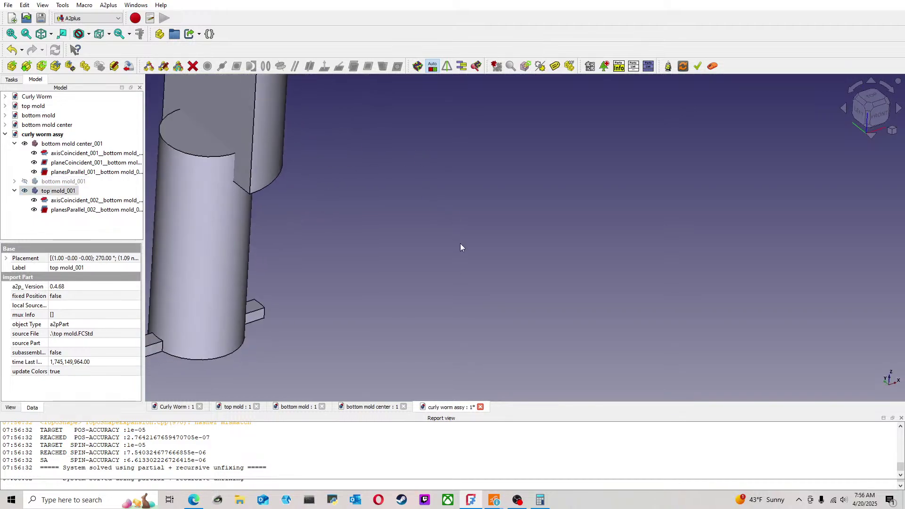
left_click(196, 134, "ctrl")
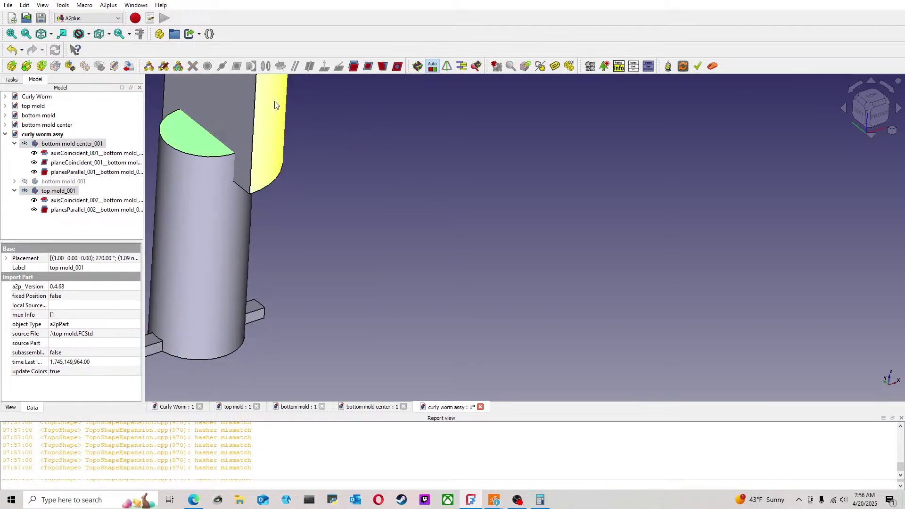
left_click(367, 66)
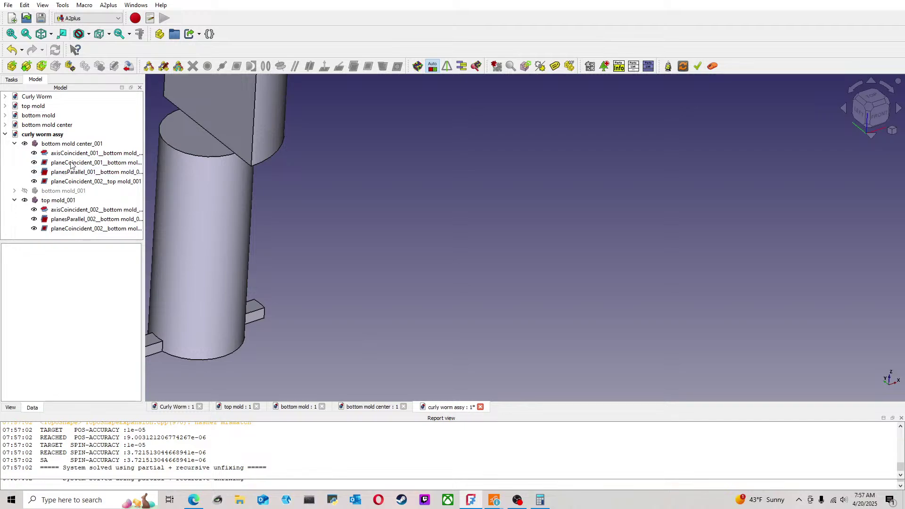
Step: Show the bottom mold again and save the assembly
left_click(119, 192)
key("space")
left_click(428, 223)
scroll(363, 219, "down", 4)
mouse_move(386, 220)
middle_mouse_down()
mouse_move(224, 160)
mouse_move(380, 192)
middle_mouse_up()
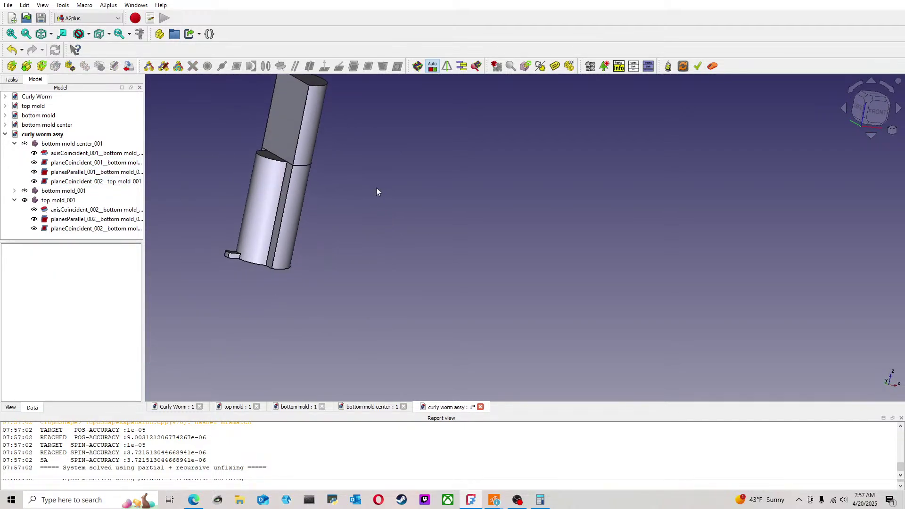
mouse_move(317, 149)
middle_mouse_down()
mouse_move(377, 238)
mouse_move(371, 252)
mouse_move(374, 224)
middle_mouse_up()
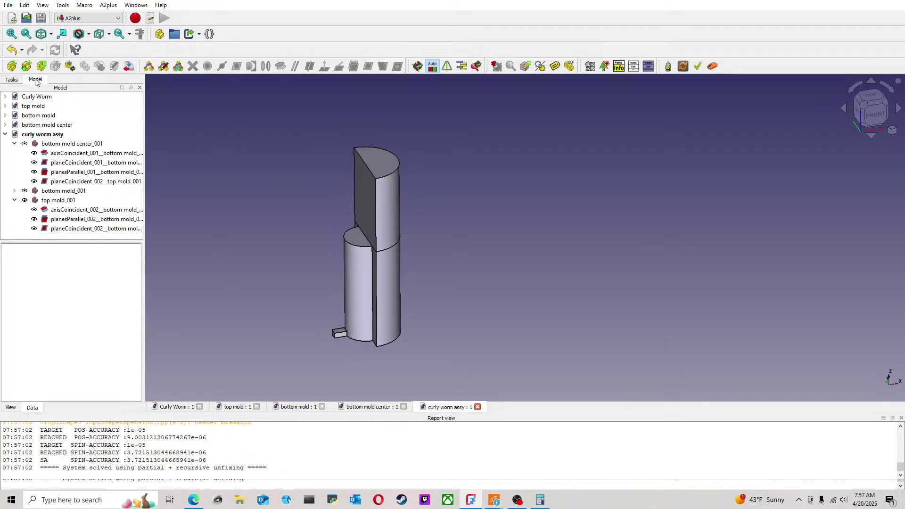
scroll(363, 185, "up", 4)
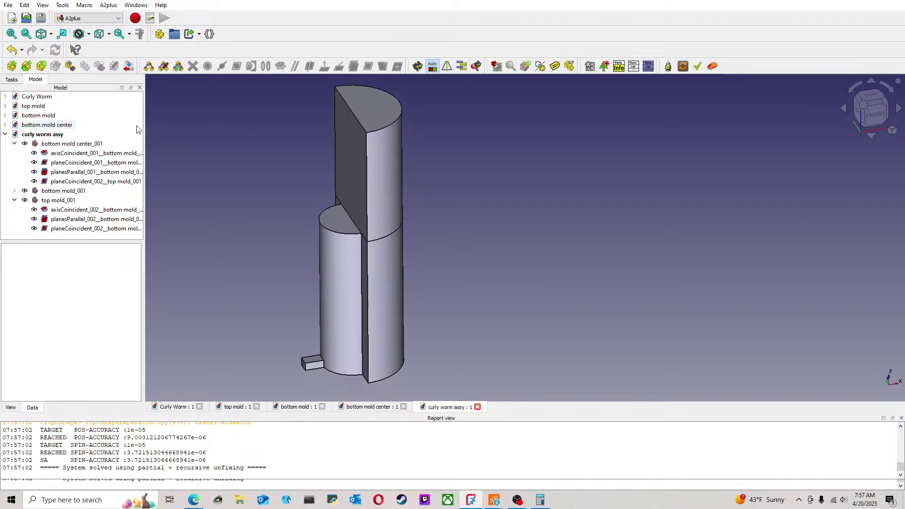
Step: Import the Curly Worm part into the assembly and place it beside the stacked molds
left_click(13, 66)
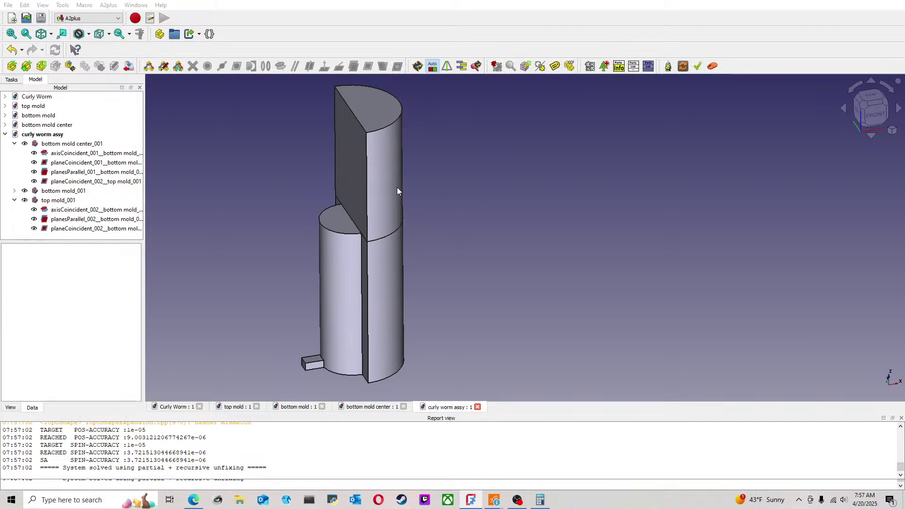
left_click(325, 152)
mouse_move(306, 153)
left_mouse_down()
mouse_move(434, 148)
mouse_move(516, 161)
mouse_move(426, 139)
mouse_move(338, 137)
mouse_move(345, 156)
mouse_move(305, 137)
left_mouse_up()
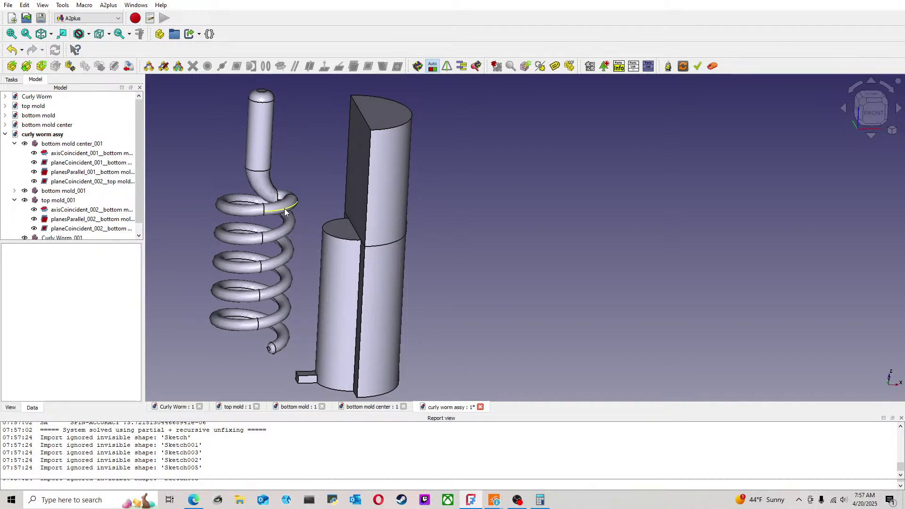
left_click_drag(307, 192, 308, 169)
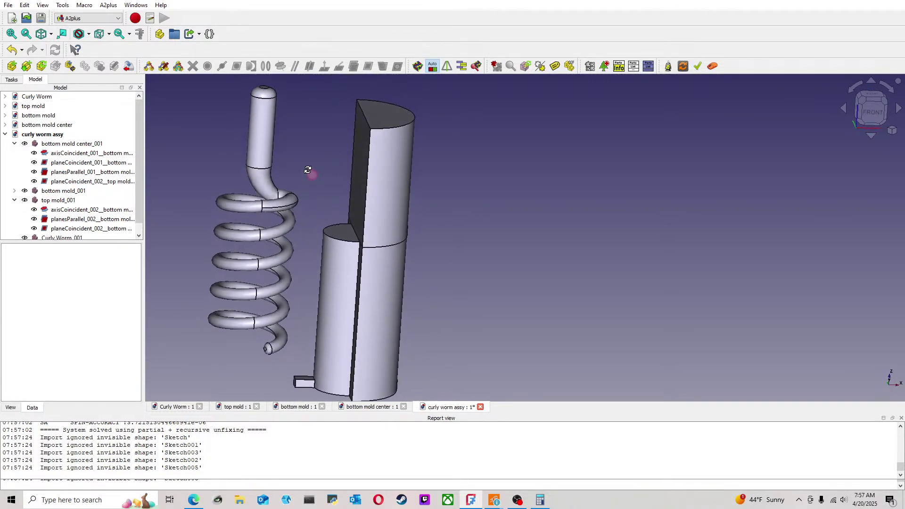
left_click(293, 209)
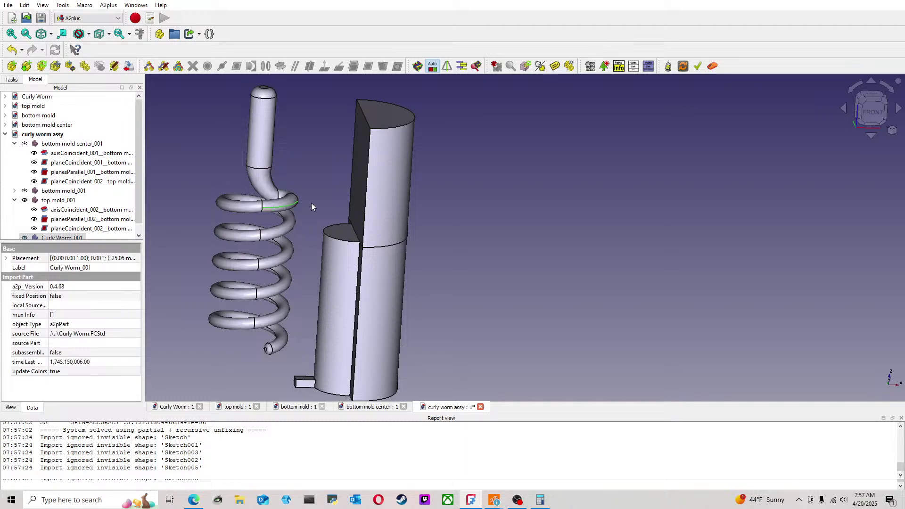
scroll(326, 214, "up", 3)
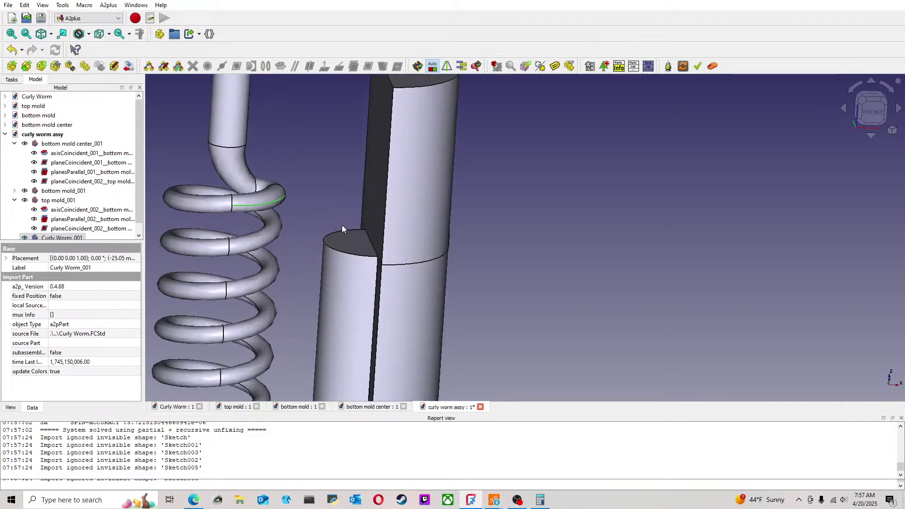
left_click(358, 247)
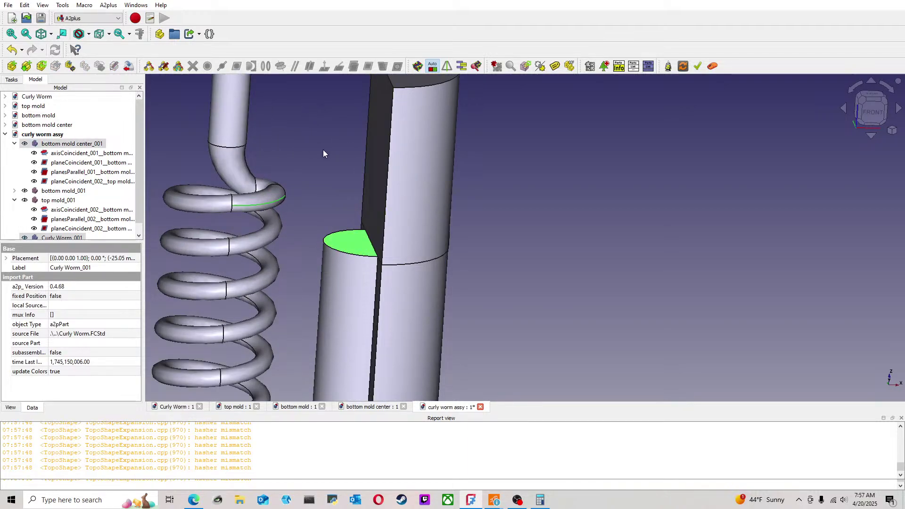
left_click(339, 157)
Step: Add an axis coincidence constraint between the top mold's outer cylindrical face and the Curly Worm's straight shaft
scroll(319, 184, "down", 3)
middle_click_drag(321, 153, 327, 156)
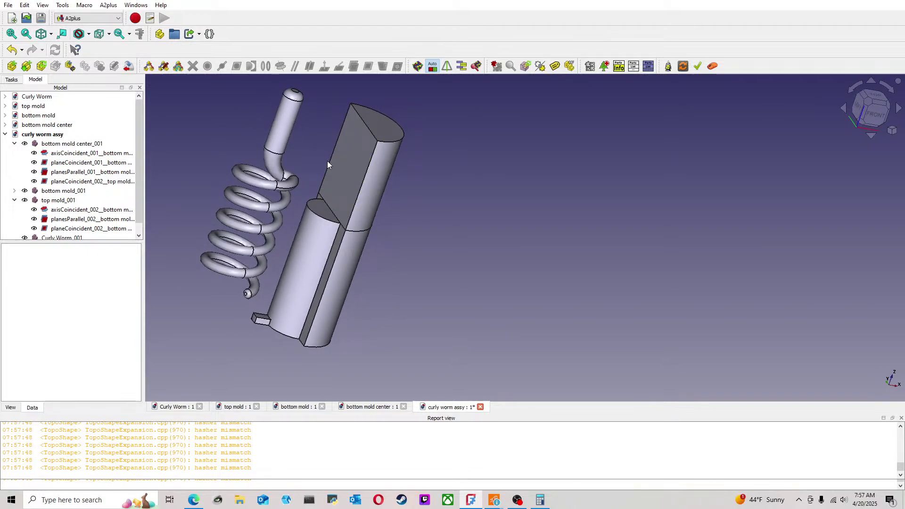
left_click(384, 177)
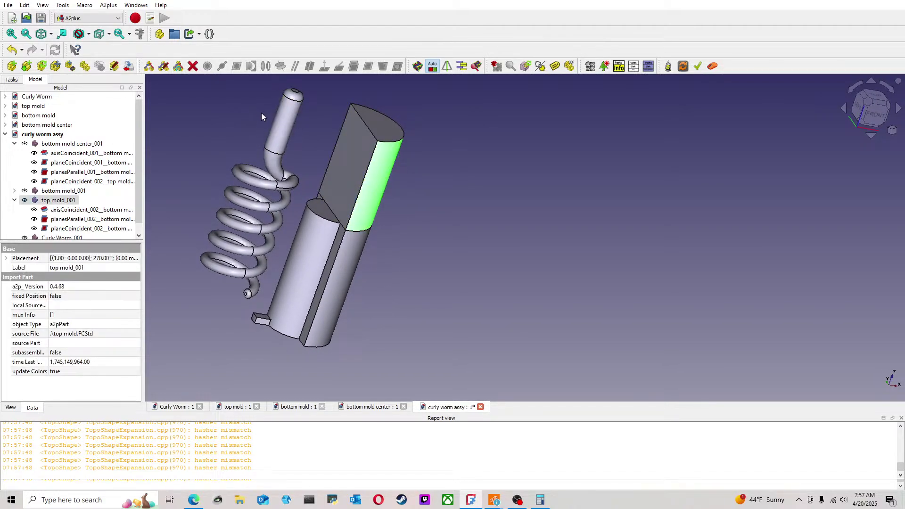
left_click(285, 115, "ctrl")
left_click(280, 67)
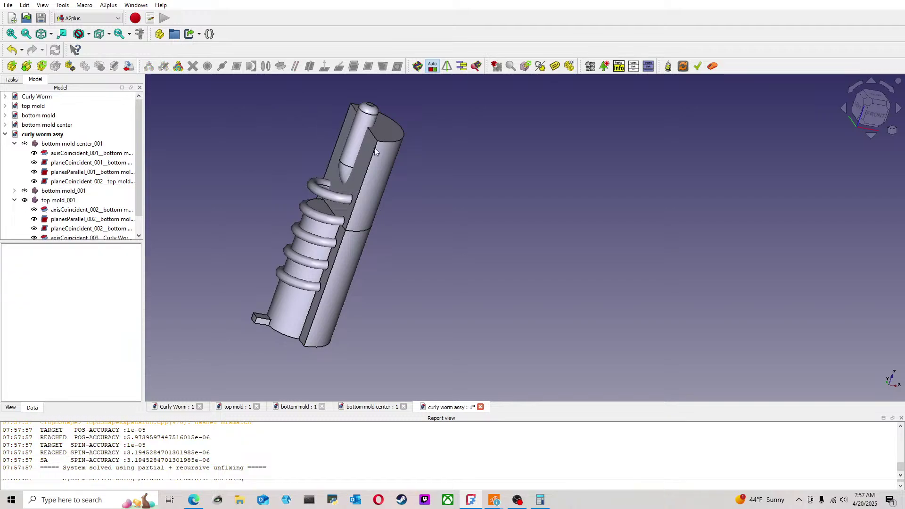
left_click(860, 105)
left_click(892, 93)
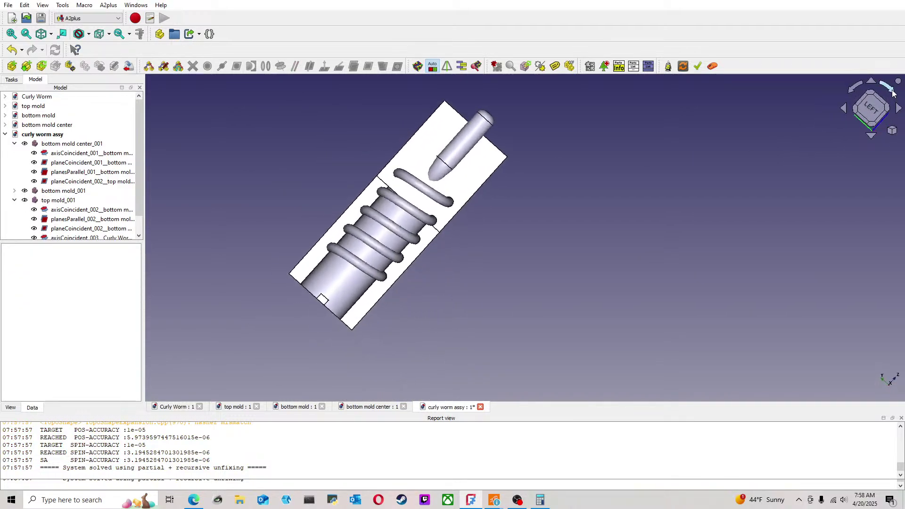
scroll(570, 277, "up", 3)
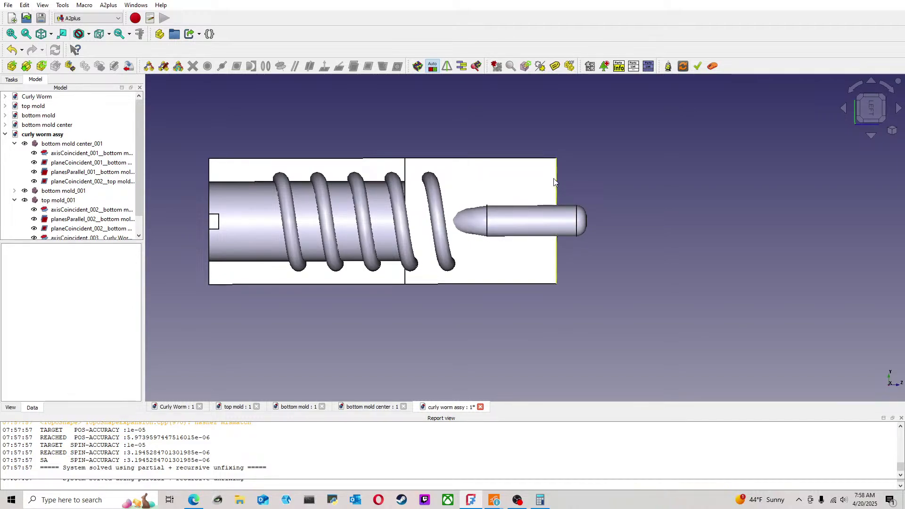
middle_click_drag(626, 223, 546, 171)
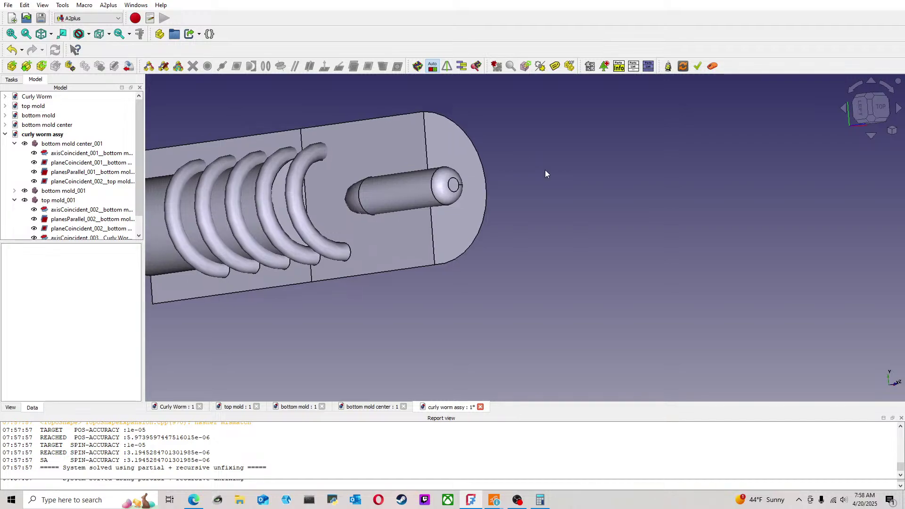
left_click(455, 188)
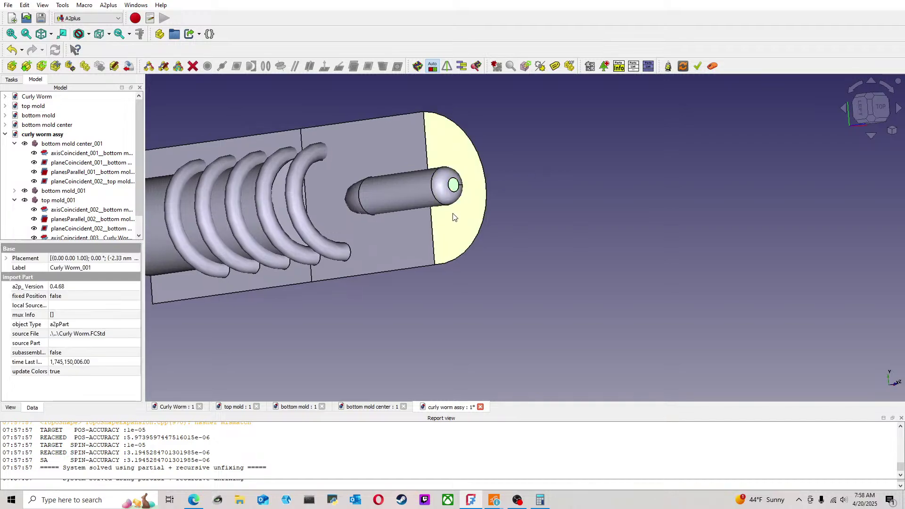
left_click(510, 185)
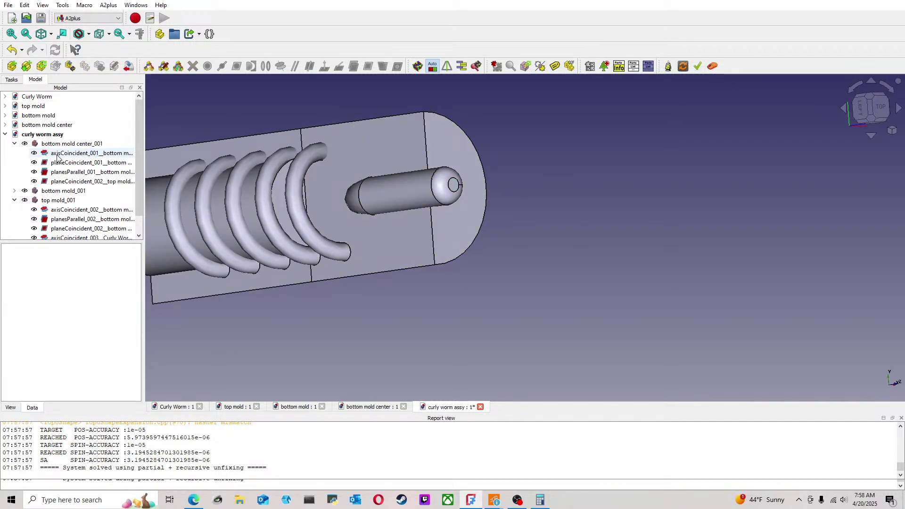
left_click(455, 188)
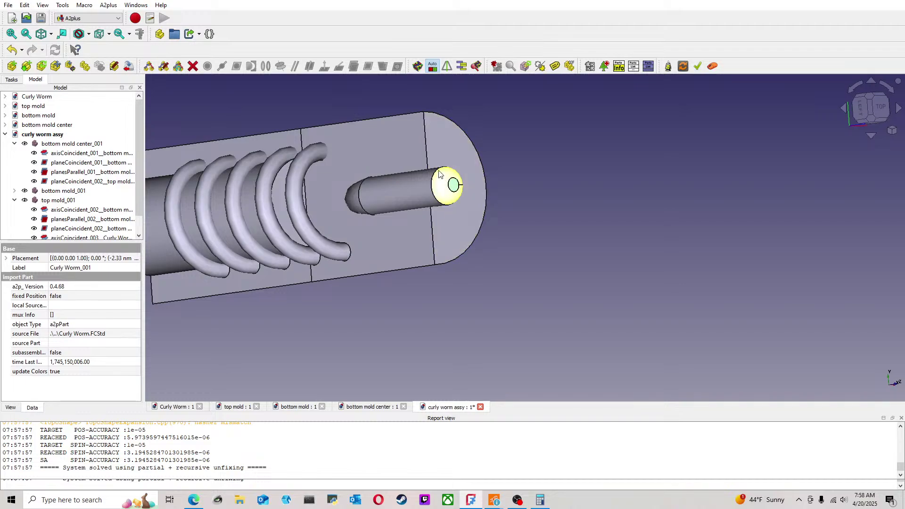
left_click(323, 97)
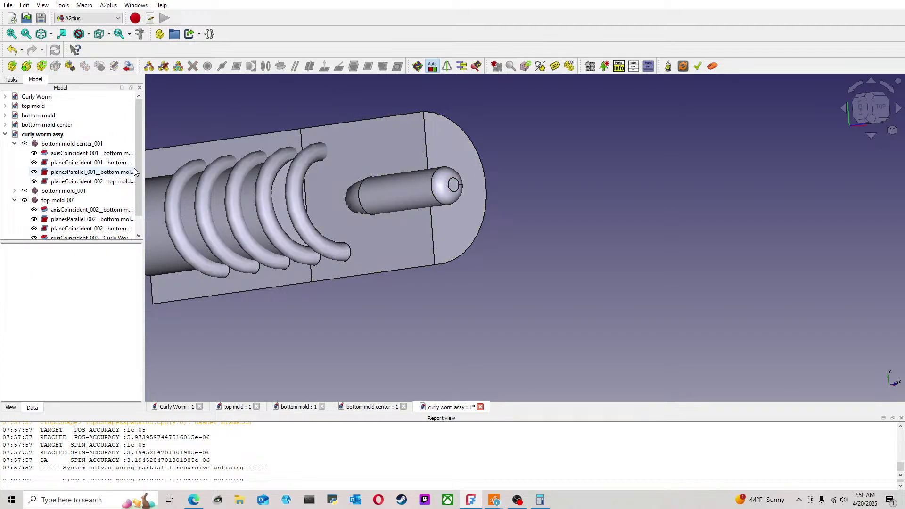
Step: Move the Curly Worm along its axis toward the bottom mold until its straight end sits inside the top mold
scroll(135, 188, "down", 1)
left_click(65, 229)
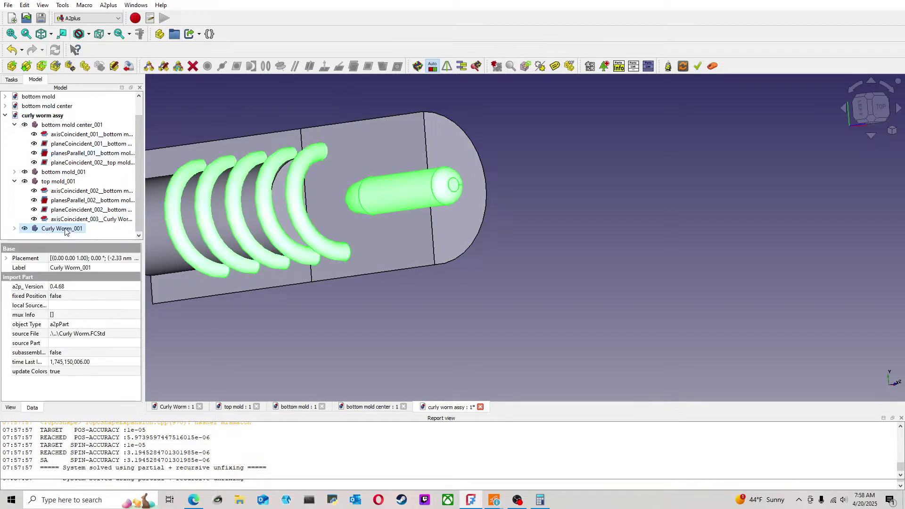
left_click(98, 8)
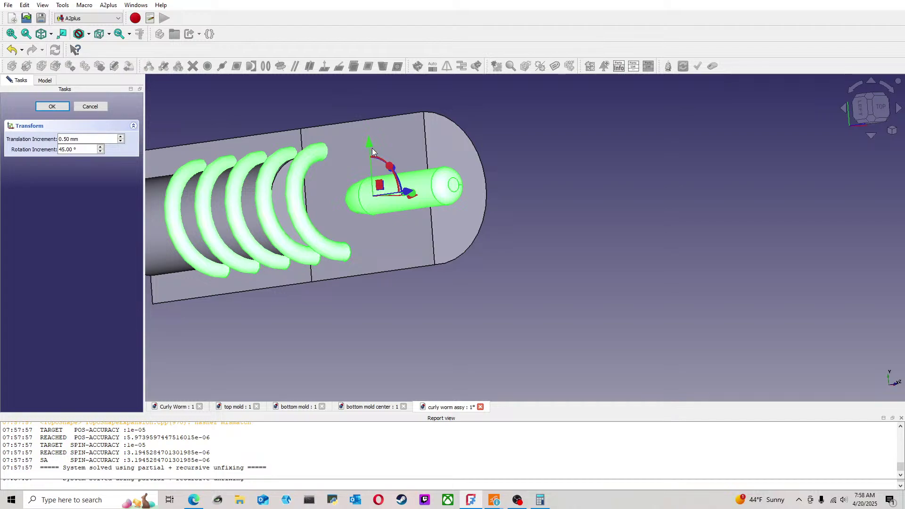
left_click_drag(407, 191, 353, 199)
left_click(589, 188)
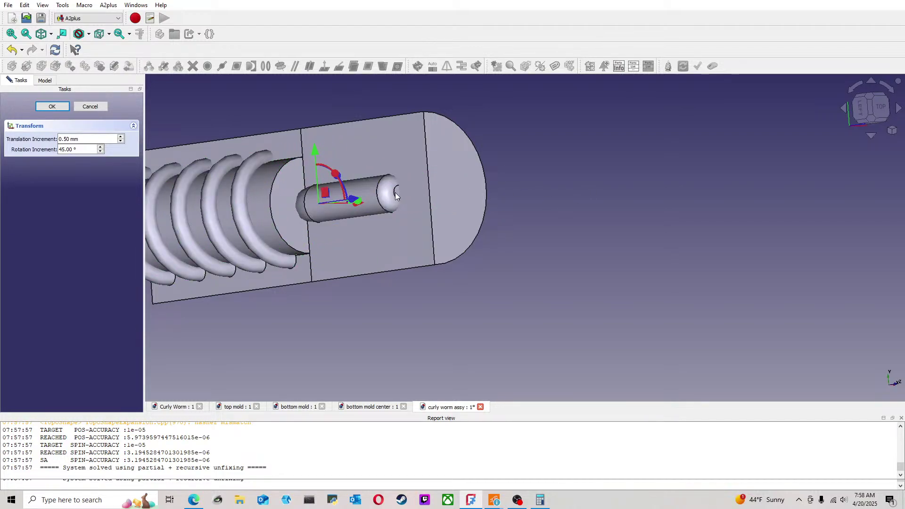
left_click(35, 106)
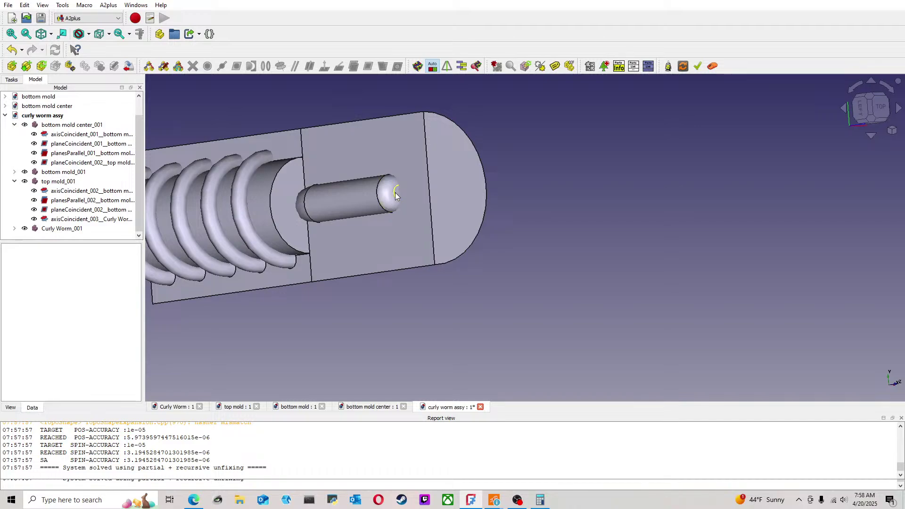
Step: Add an offset plane coincidence constraint between the Curly Worm's flat tip and the top mold's outer end face, keeping the tip recessed
scroll(453, 196, "up", 4)
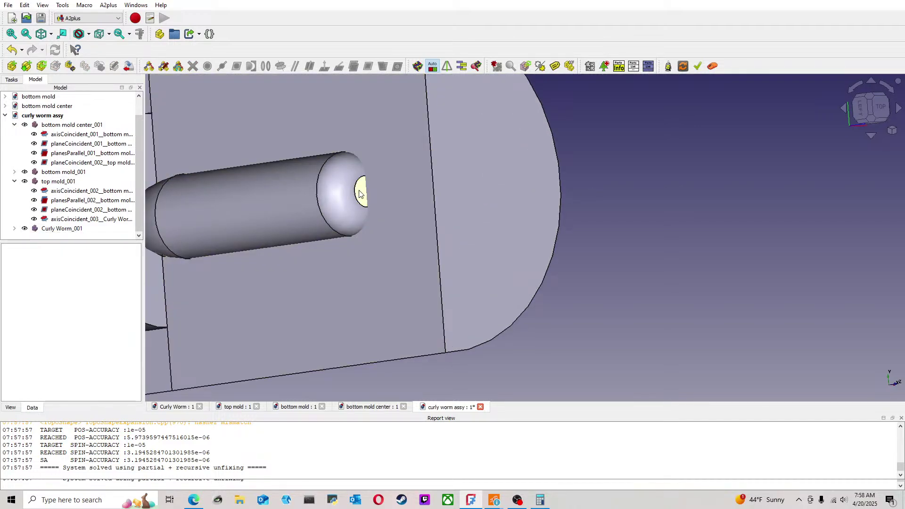
left_click(454, 197)
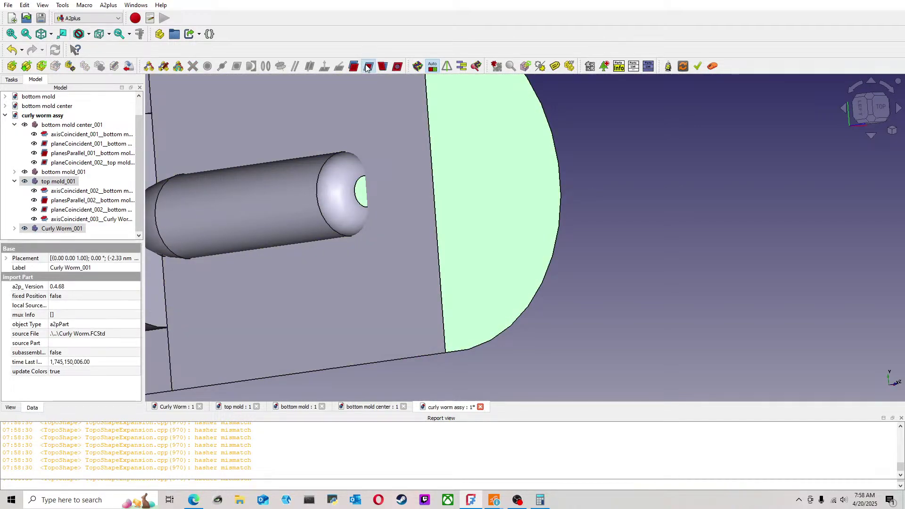
left_click(369, 66)
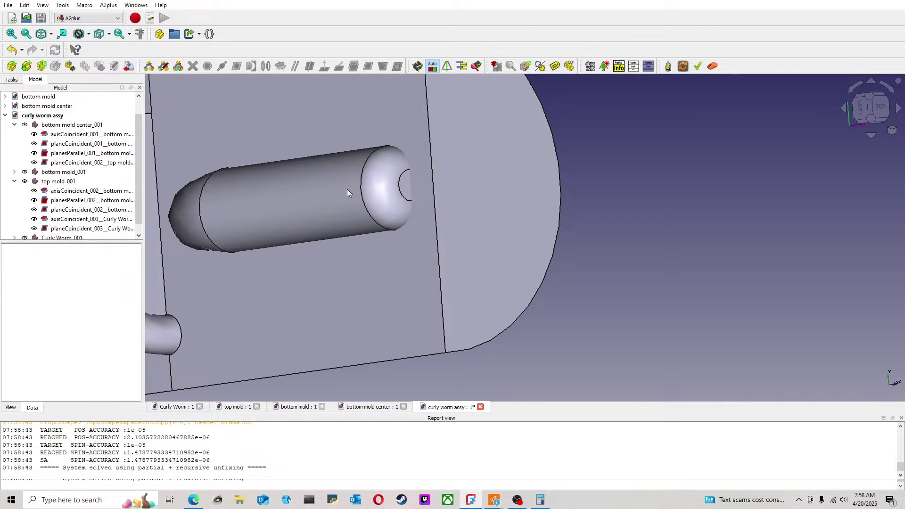
Step: Collapse the assembly parts' constraint lists and hide the top mold to view the worm's neck from the top
scroll(347, 188, "down", 3)
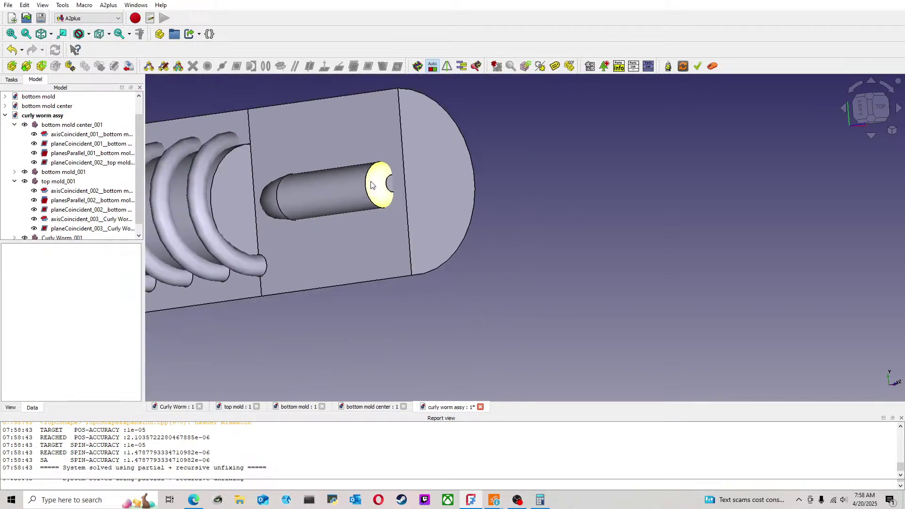
left_click(859, 108)
middle_click_drag(416, 220, 358, 212)
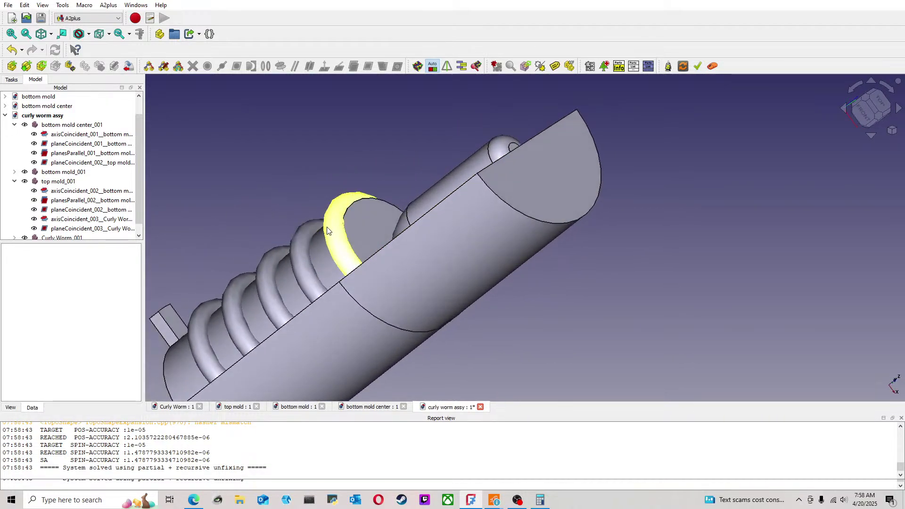
left_click(15, 125)
left_click(14, 162)
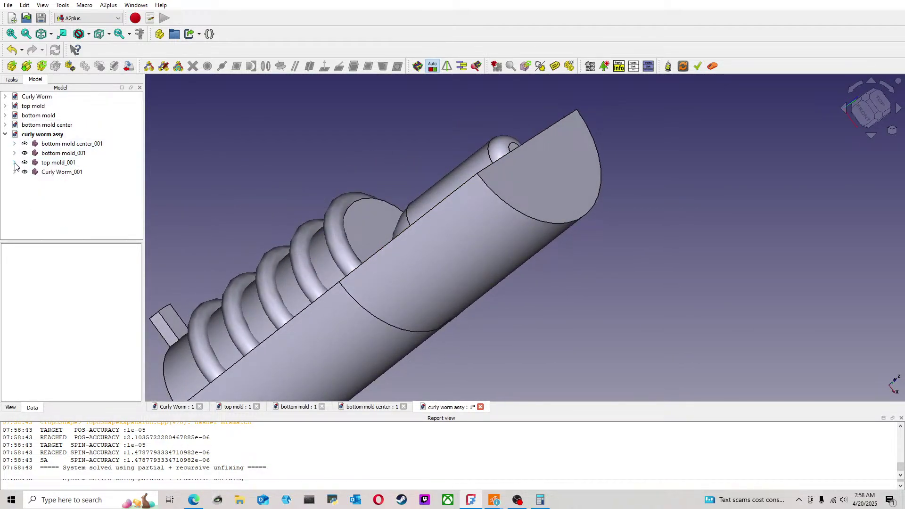
left_click(58, 162)
key("space")
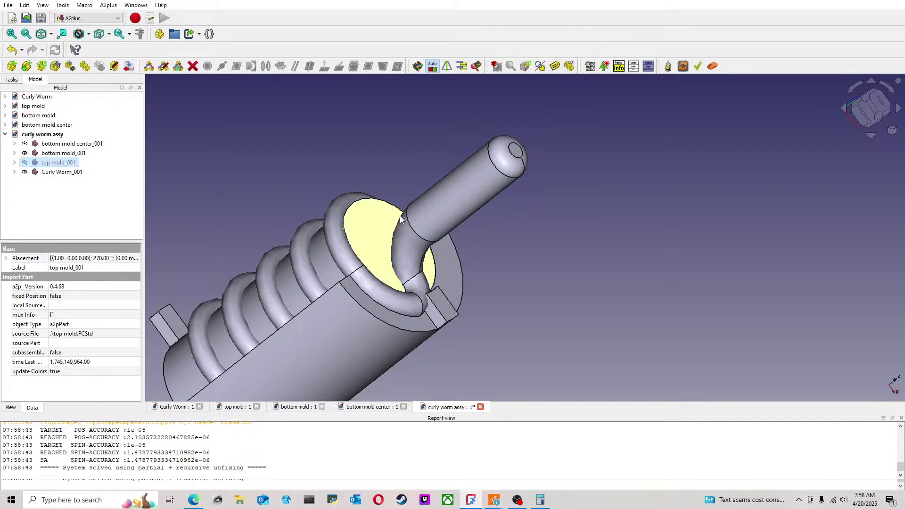
middle_click_drag(392, 226, 533, 244)
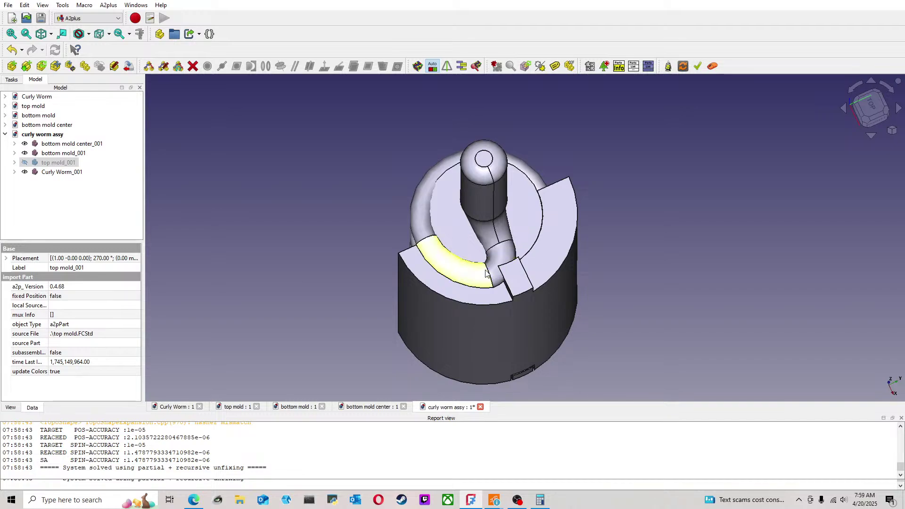
left_click(873, 104)
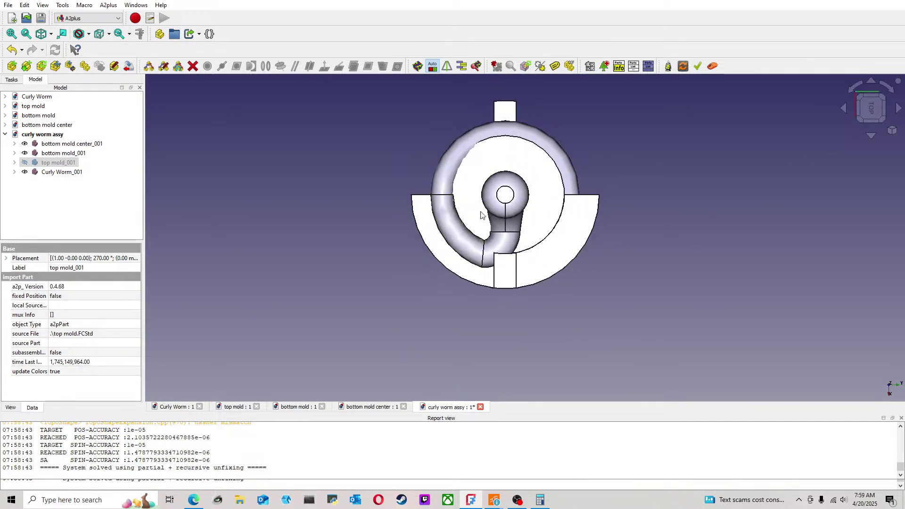
Step: Rotate the Curly Worm 45° clockwise about its long axis, as seen from the top, so its neck clears the bottom mold's end tab
left_click(57, 175)
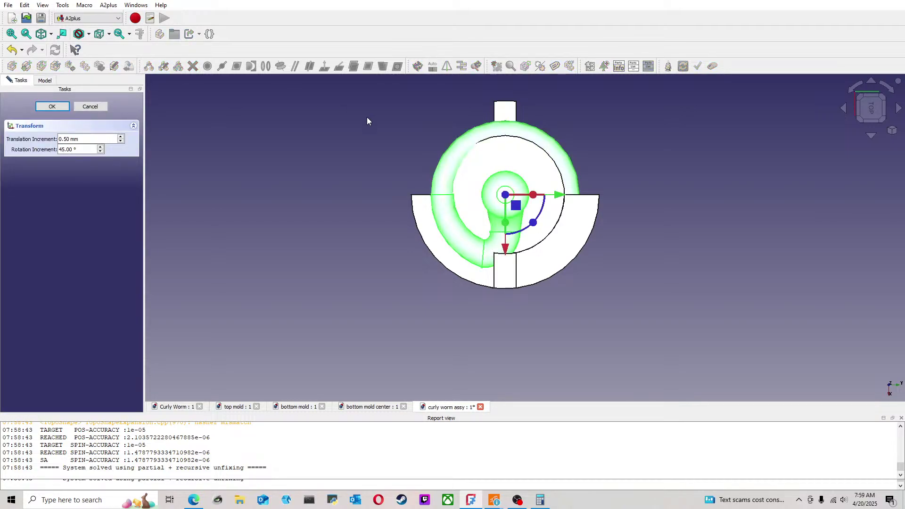
left_click_drag(532, 230, 480, 211)
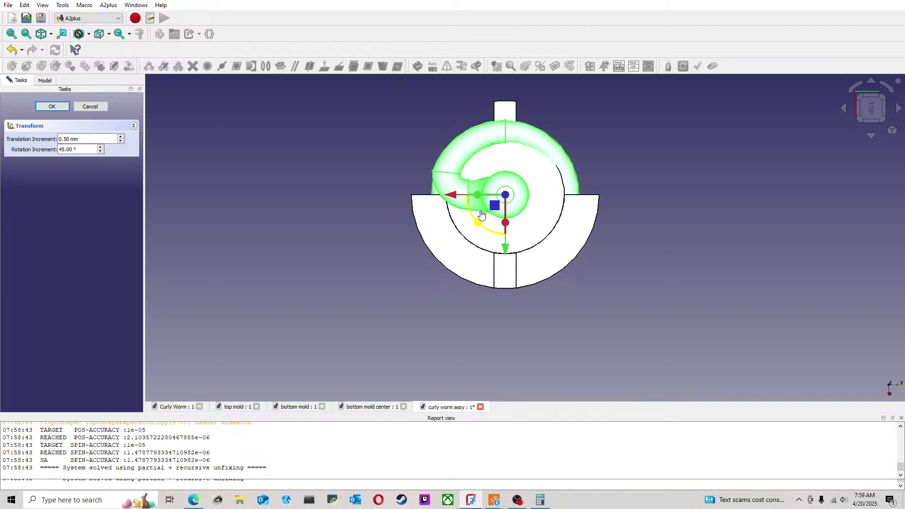
middle_click_drag(657, 250, 572, 319)
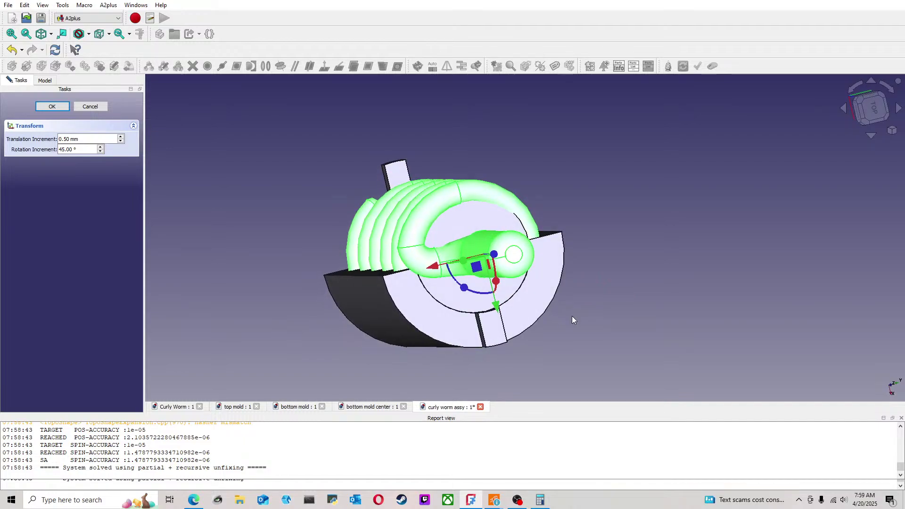
mouse_move(478, 299)
middle_mouse_down()
mouse_move(445, 288)
mouse_move(476, 292)
middle_mouse_up()
left_click_drag(471, 291, 491, 313)
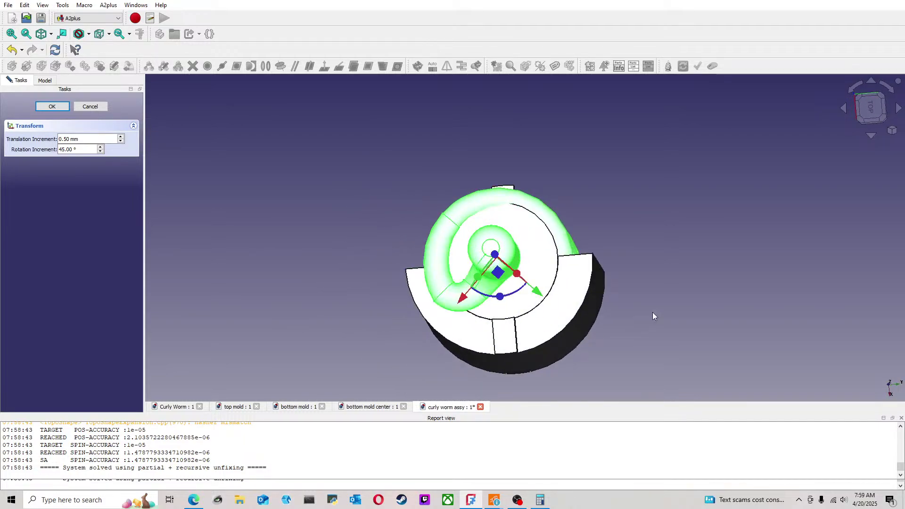
left_click(871, 108)
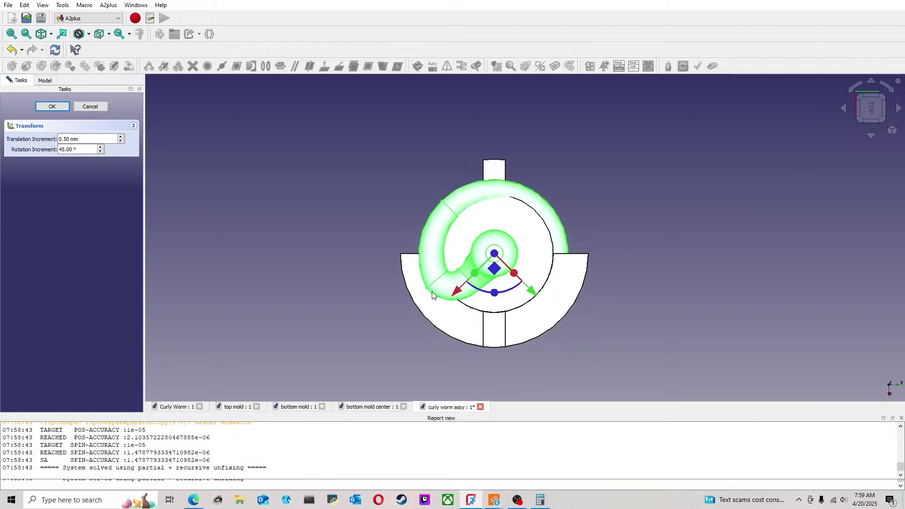
middle_click_drag(438, 155, 444, 313)
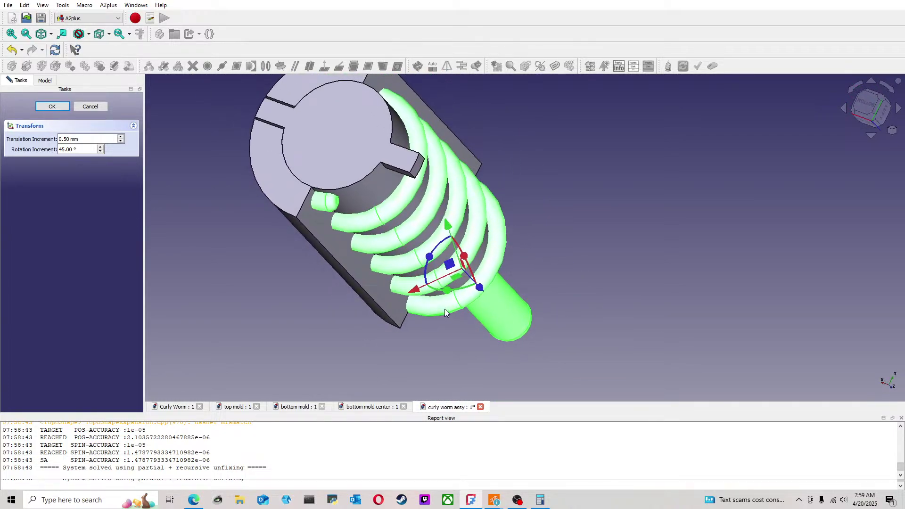
middle_click_drag(410, 203, 513, 176)
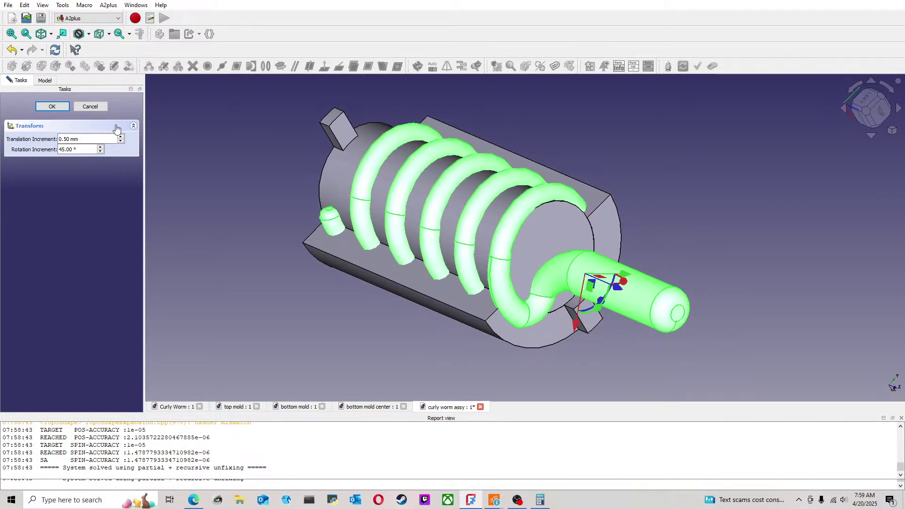
left_click(52, 106)
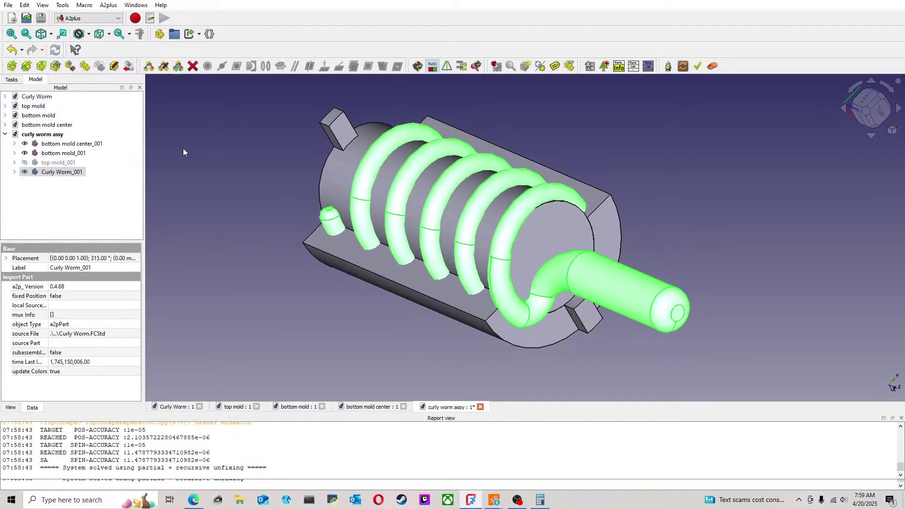
Step: Show the top mold again in the assembly
left_click(735, 251)
middle_click_drag(734, 252, 446, 196)
left_click(59, 162)
key("space")
left_click(407, 205)
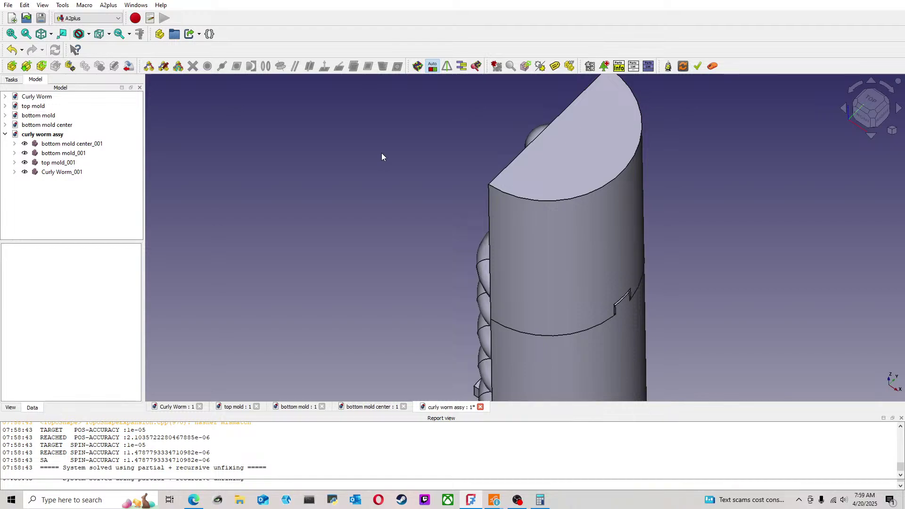
Step: Examine how the worm sits in the assembled top and bottom molds from the curved side and the open face
key("0")
scroll(483, 233, "down", 1)
middle_click_drag(483, 233, 394, 142)
scroll(411, 140, "up", 1)
scroll(368, 174, "down", 3)
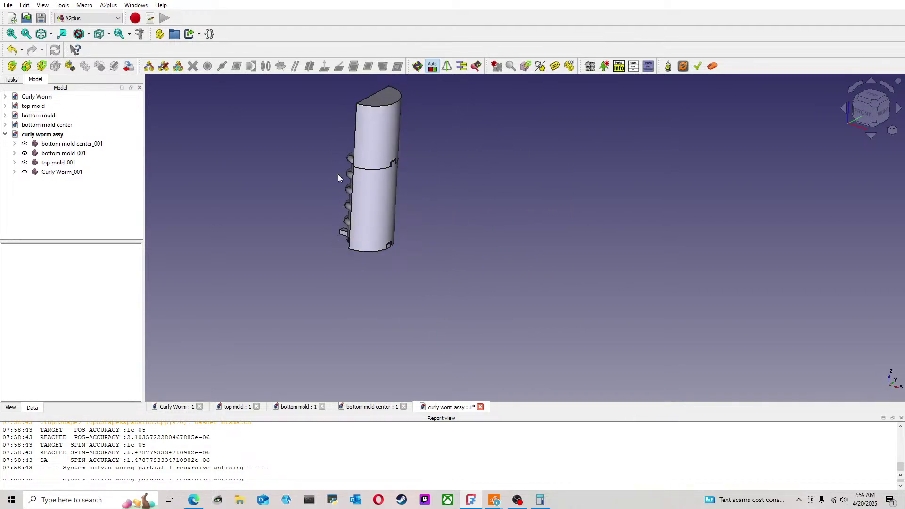
middle_click_drag(305, 165, 402, 278)
middle_click_drag(267, 193, 267, 250)
middle_click_drag(323, 230, 330, 185)
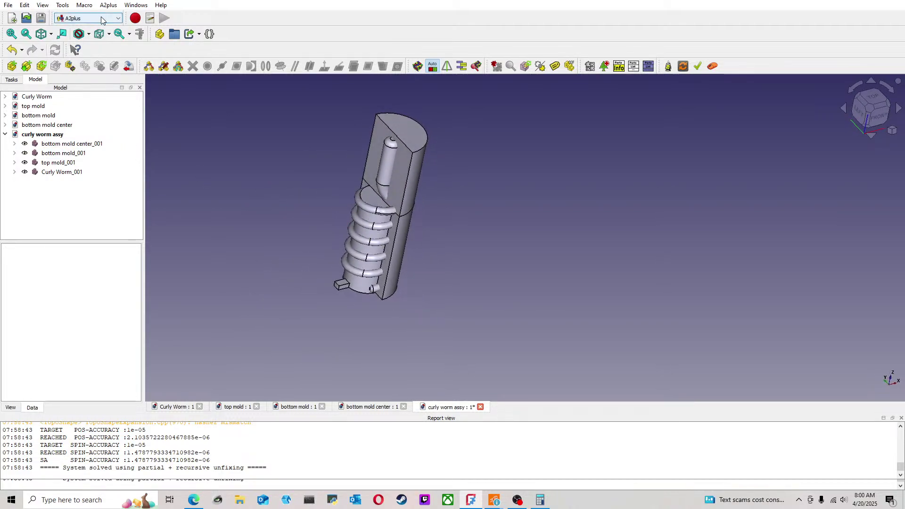
Step: Import a second copy of the top mold and of the bottom mold, and place both beside the existing assembly
left_click(12, 68)
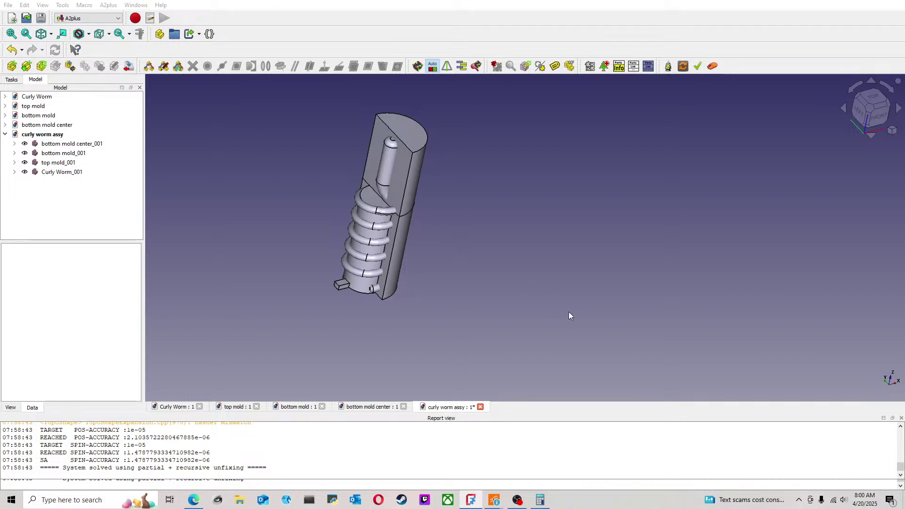
left_click(240, 219)
left_click(159, 156)
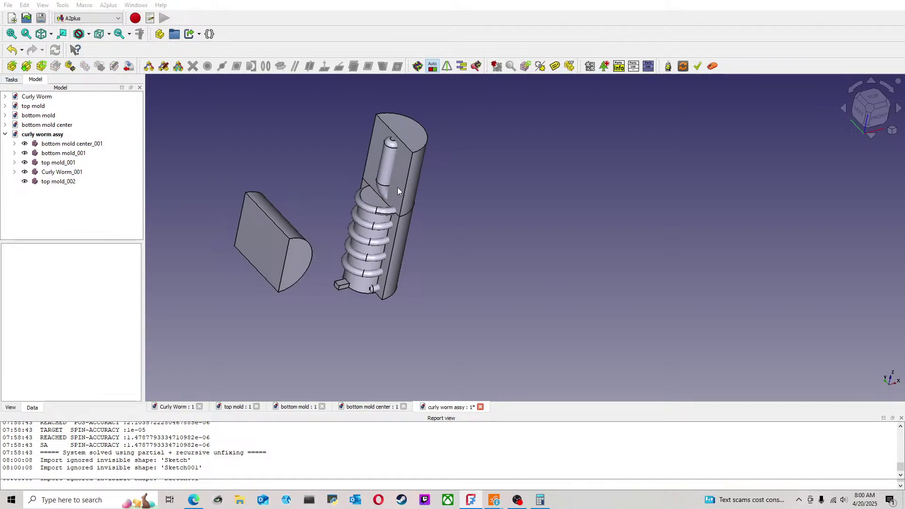
left_click(566, 312)
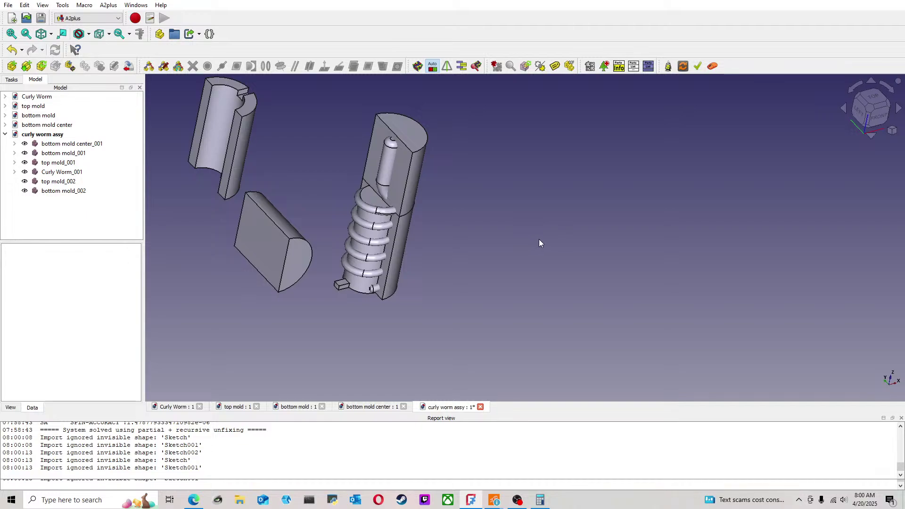
Step: Add an axis coincidence constraint between the curved faces of top mold_002 and top mold_001, with the notched end facing the bottom mold
mouse_move(298, 209)
middle_mouse_down()
mouse_move(322, 201)
mouse_move(471, 225)
mouse_move(402, 240)
mouse_move(283, 232)
middle_mouse_up()
left_click(283, 232)
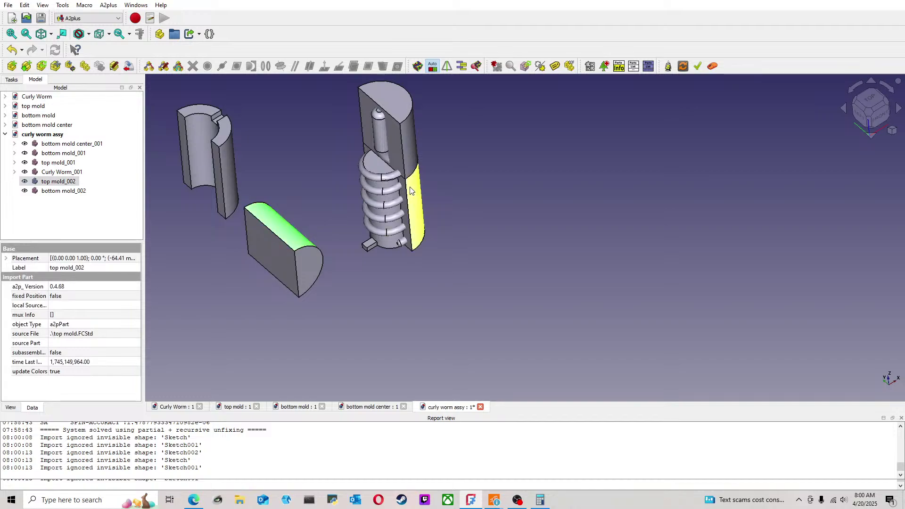
left_click(407, 158, "ctrl")
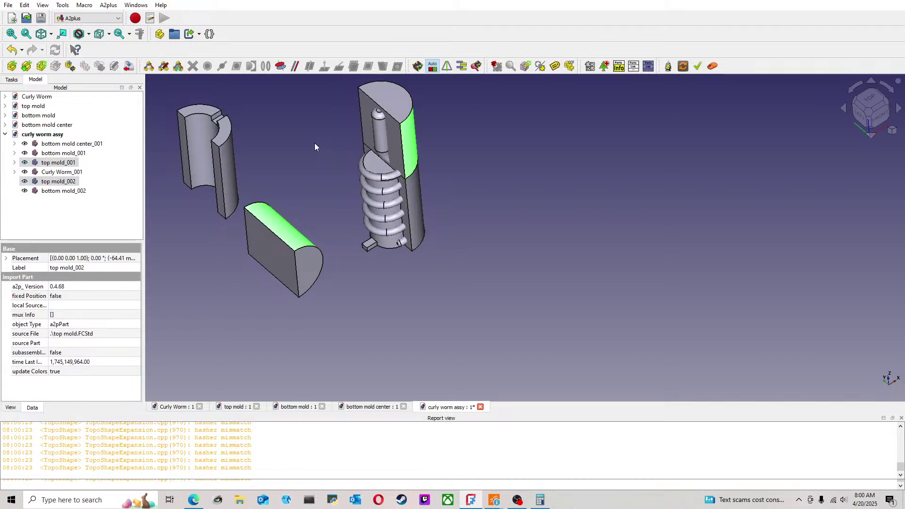
left_click(281, 67)
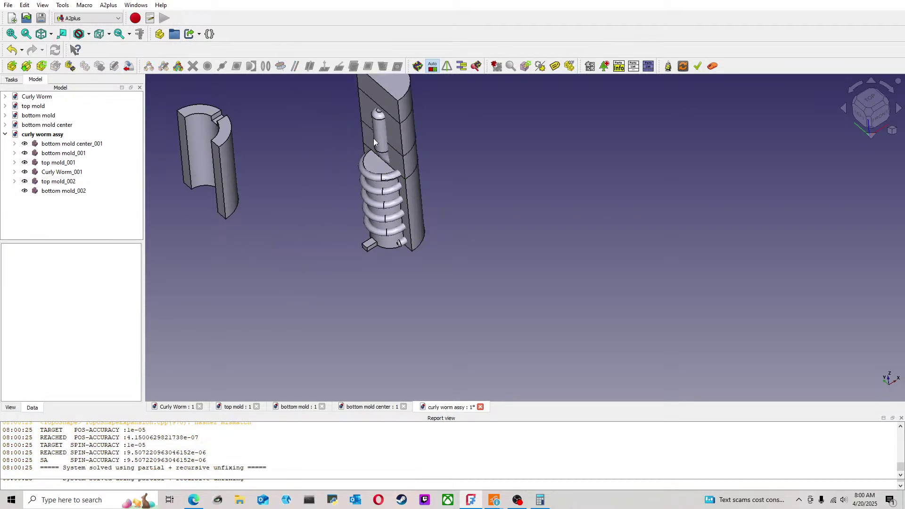
left_click(403, 156)
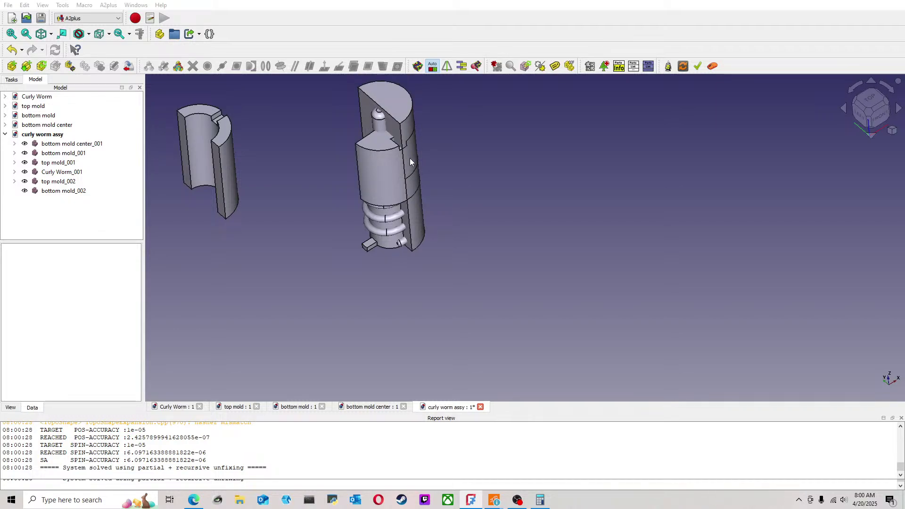
left_click(409, 159)
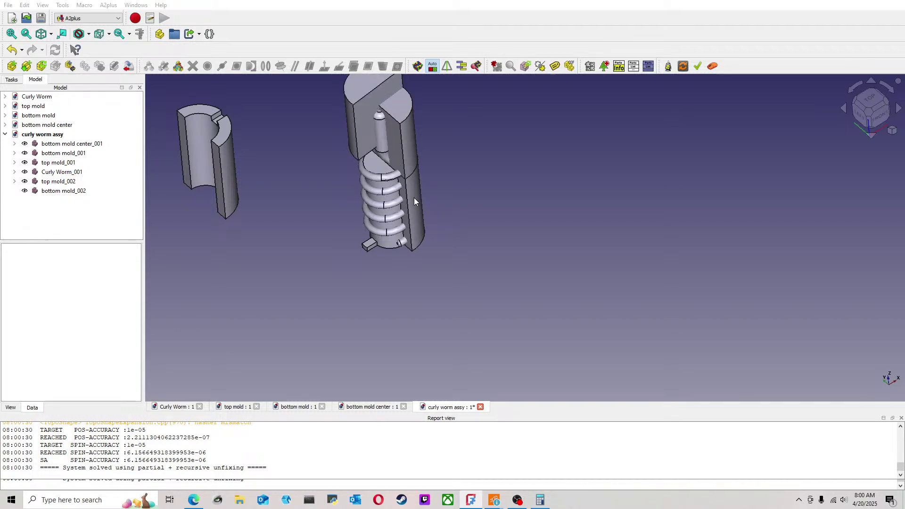
Step: Add a plane coincidence constraint between the outer end faces of top mold_002 and top mold_001 so they sit flush
middle_click_drag(414, 201, 628, 71)
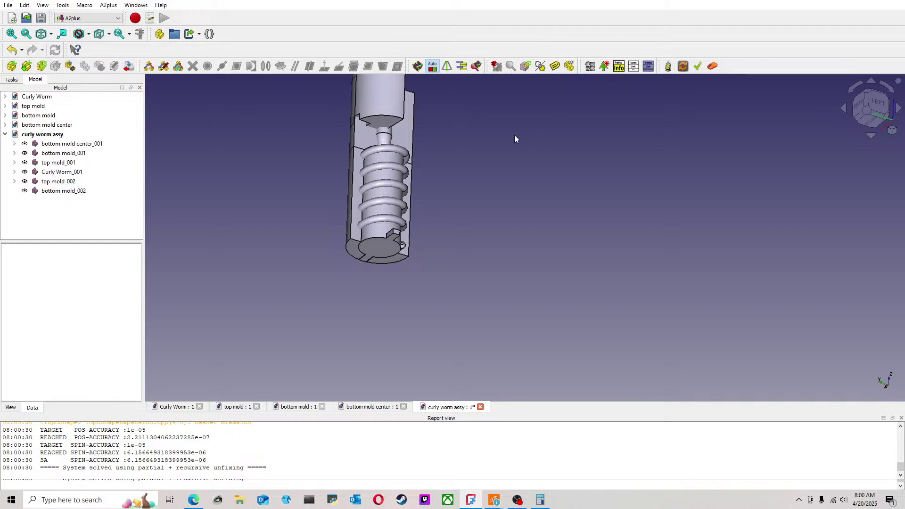
scroll(518, 134, "up", 5)
scroll(611, 141, "down", 5)
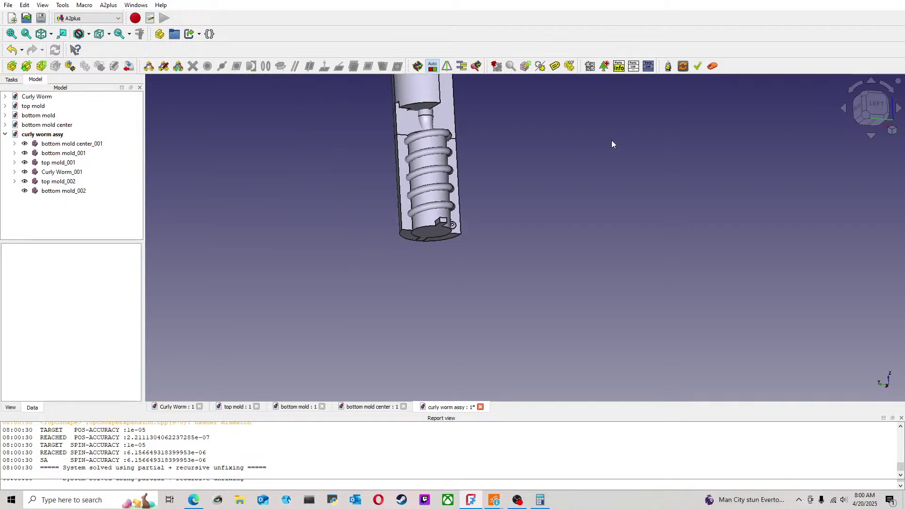
middle_click_drag(569, 230, 445, 260)
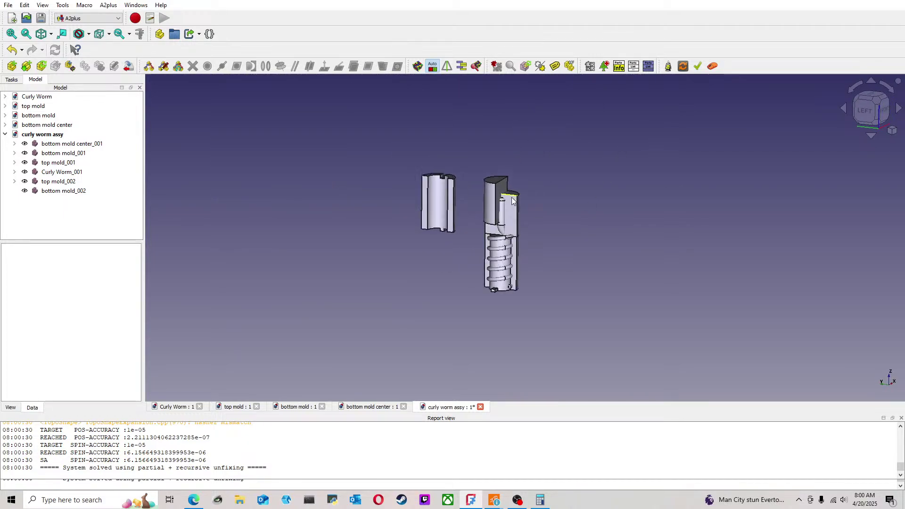
scroll(518, 198, "up", 5)
middle_click_drag(518, 203, 546, 213)
scroll(546, 213, "up", 3)
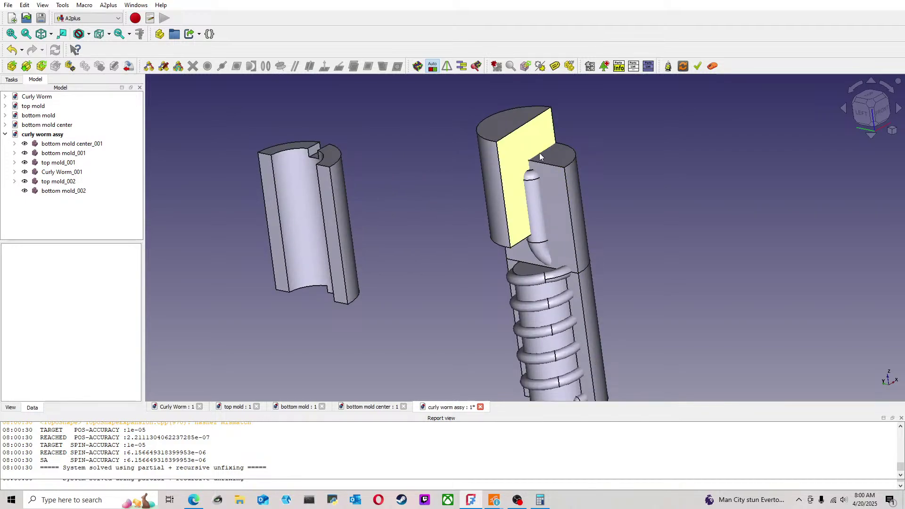
left_click(511, 124)
left_click(555, 154, "ctrl")
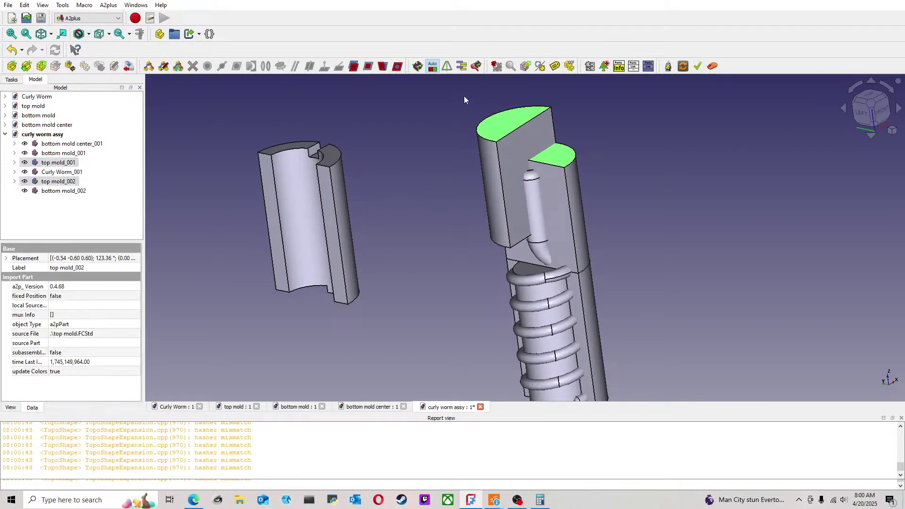
left_click(368, 66)
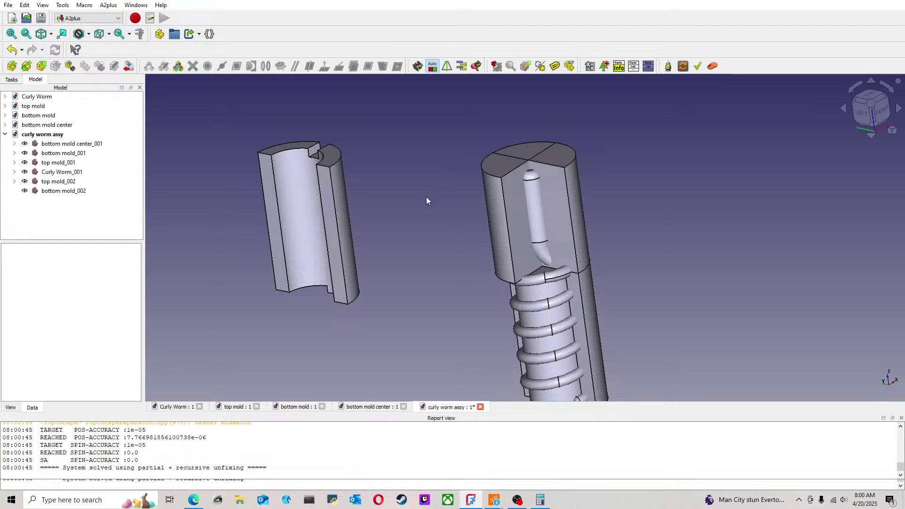
Step: Make the flat split faces of top mold_002 and top mold_001 parallel so the two halves close into a full cylinder
left_click(513, 212)
left_click(563, 198, "ctrl")
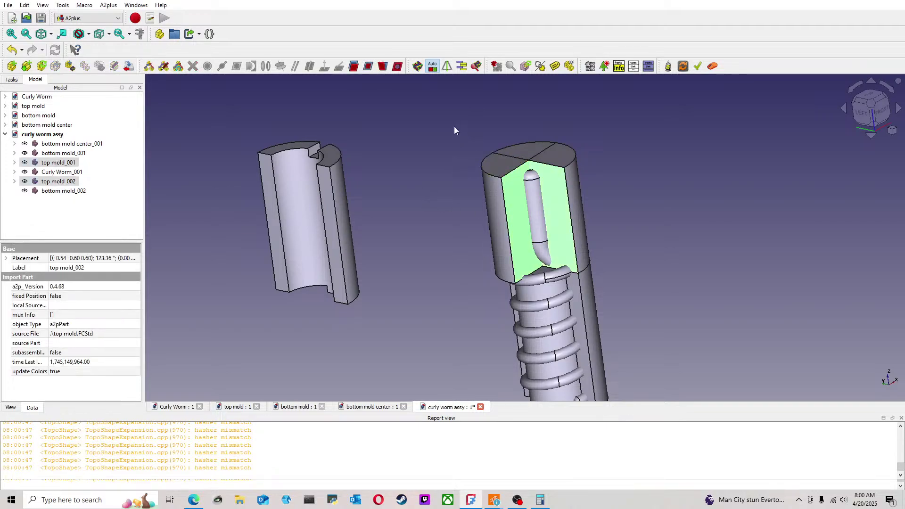
left_click(354, 66)
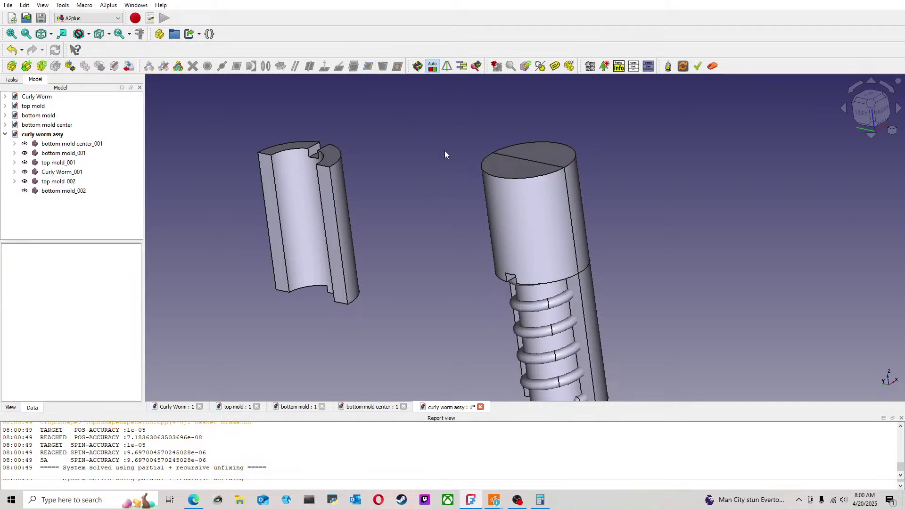
Step: Add a plane coincidence constraint between bottom mold_002's end face and the lower end face of top mold_002
middle_click_drag(555, 221, 456, 217)
left_click(285, 193)
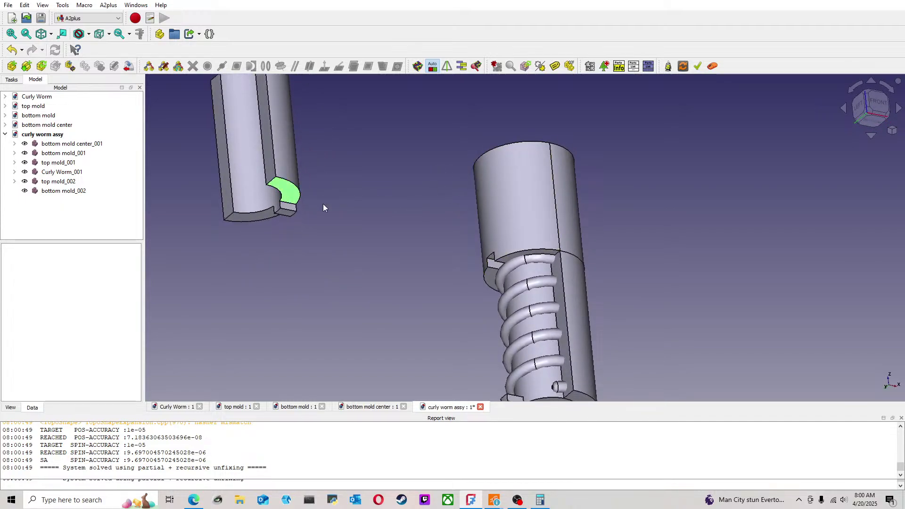
left_click(492, 278, "ctrl")
left_click(369, 67)
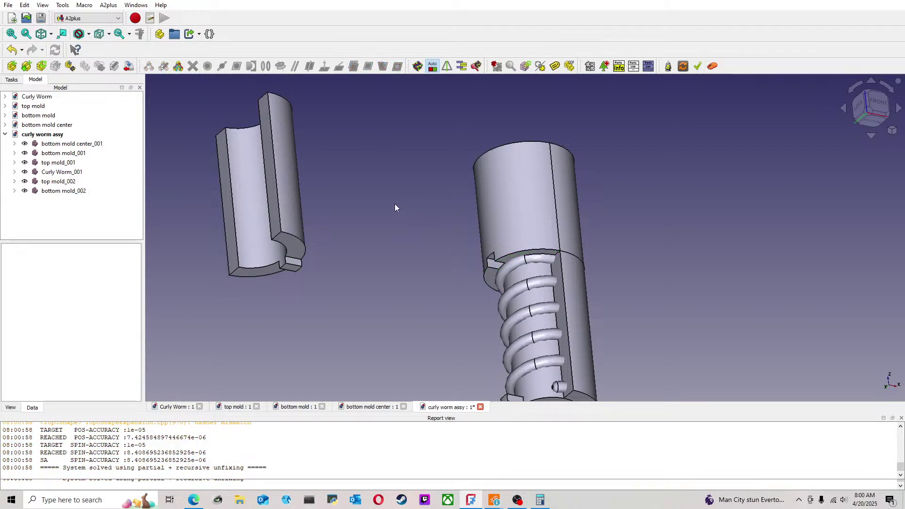
left_click(422, 190)
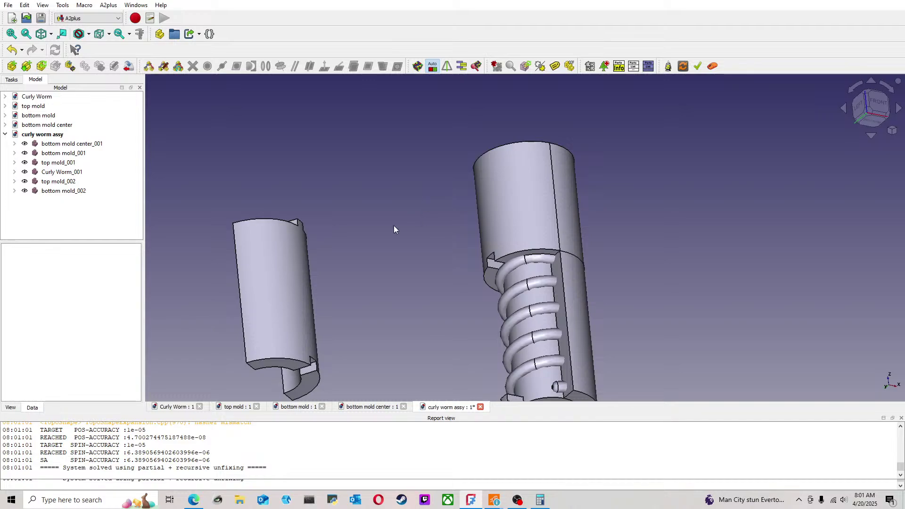
Step: Add an axis coincidence constraint between the outer curved faces of bottom mold_002 and top mold_002
left_click(303, 264)
left_click(503, 216, "ctrl")
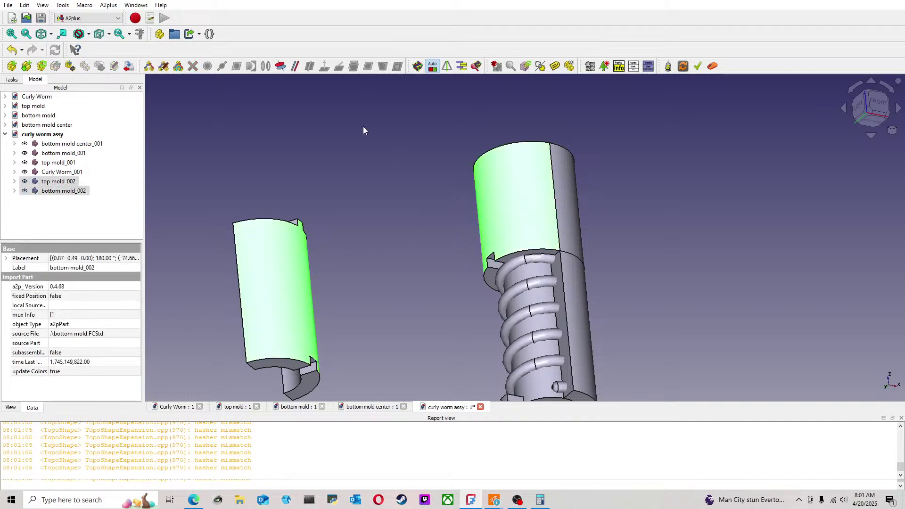
left_click(280, 69)
Step: Constrain the flat split faces of bottom mold_001 and bottom mold_002 to face each other, closing the cylinder, and save the assembly
middle_click_drag(396, 234, 508, 289)
left_click(508, 289)
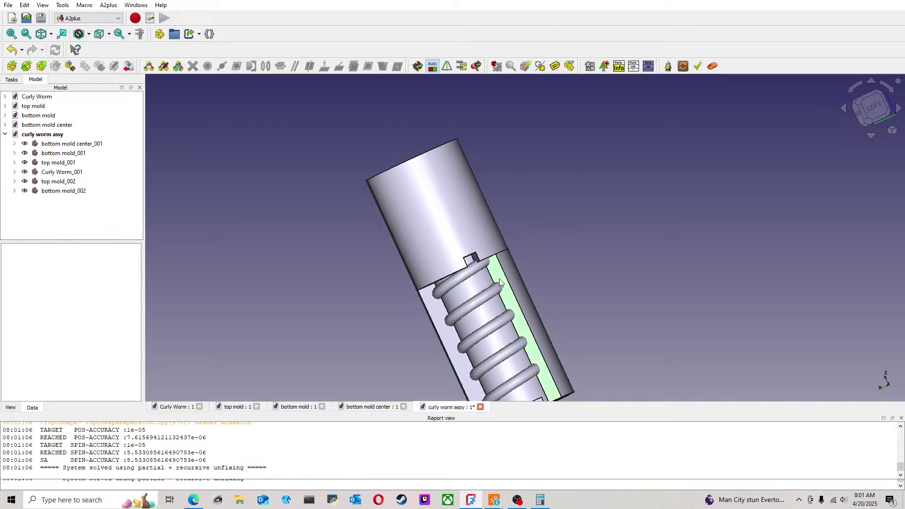
scroll(405, 298, "up", 3)
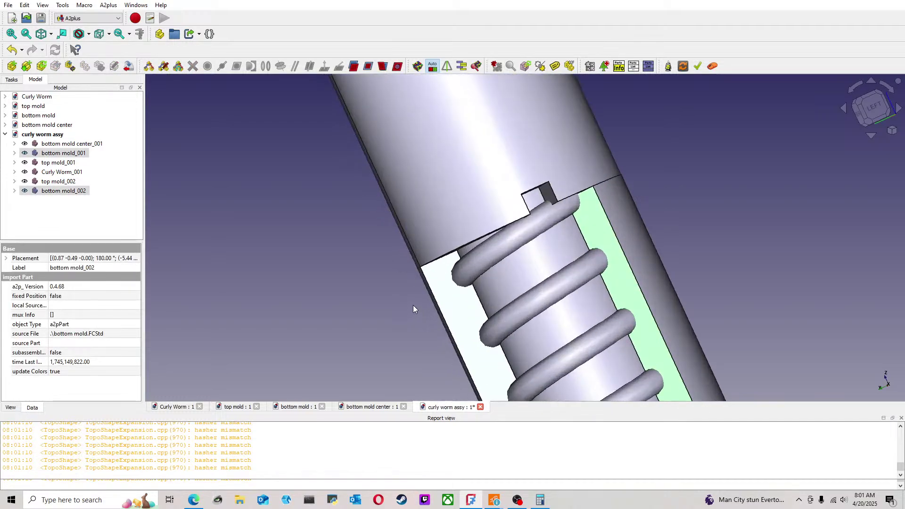
left_click(394, 152)
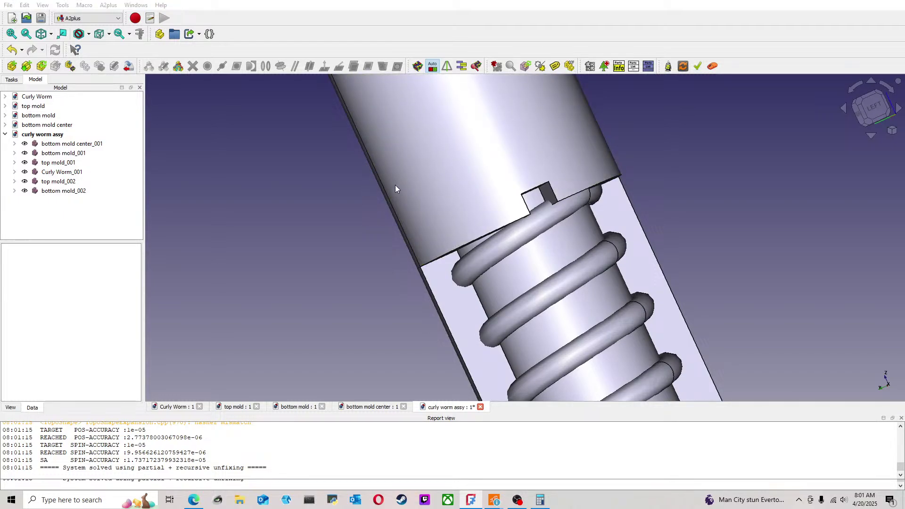
left_click(400, 214)
scroll(448, 228, "down", 5)
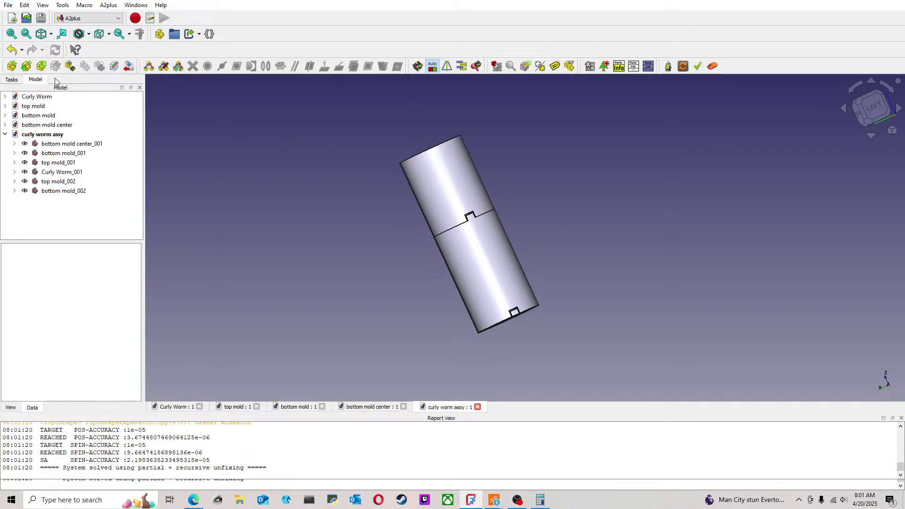
Step: Switch to the Part workbench and hide bottom mold_002 and top mold_002 to expose the worm
middle_click_drag(563, 206, 629, 164)
scroll(630, 163, "up", 2)
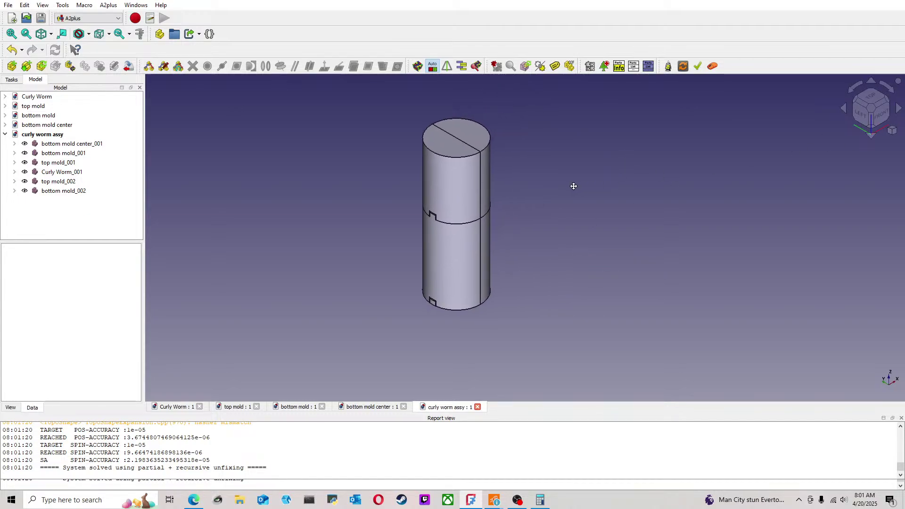
scroll(508, 178, "up", 1)
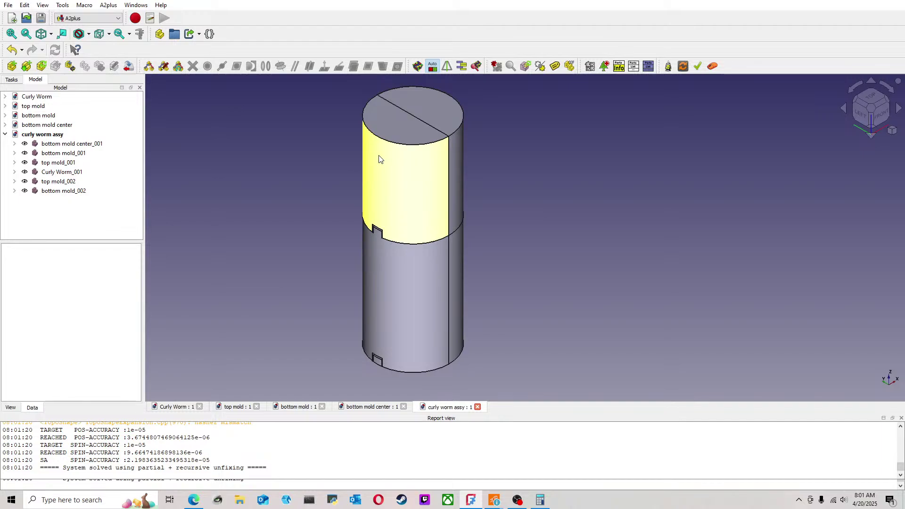
middle_click_drag(553, 286, 556, 282)
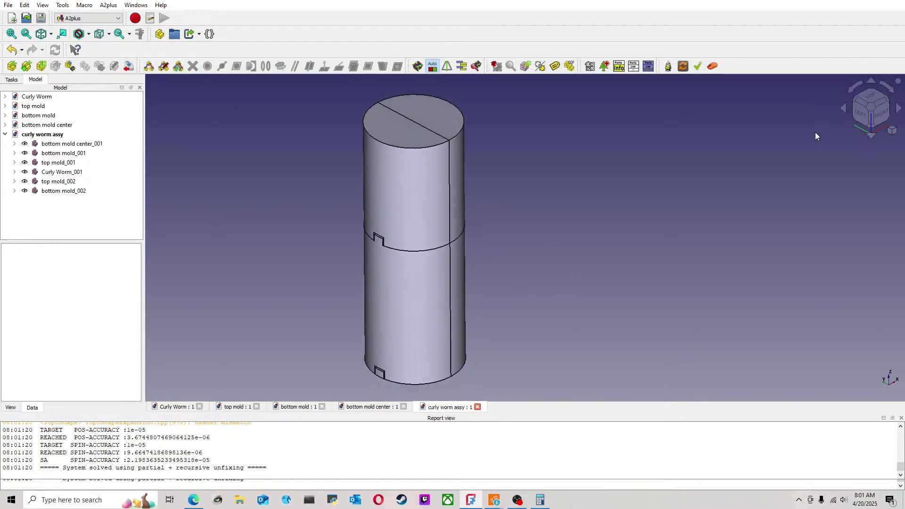
left_click(871, 107)
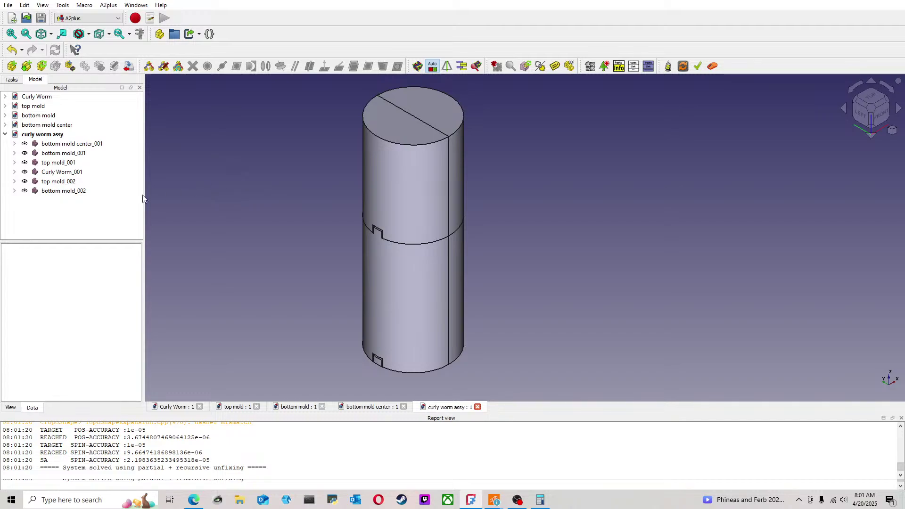
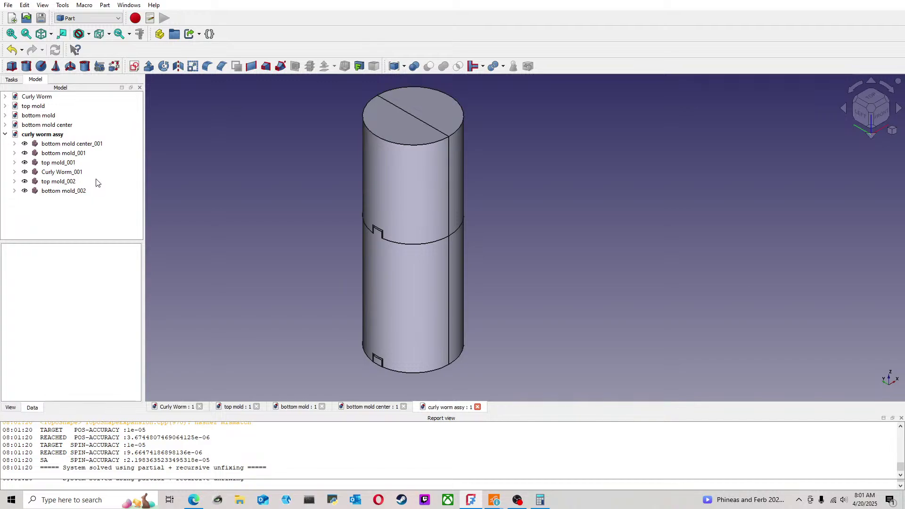
left_click(75, 192)
key("space")
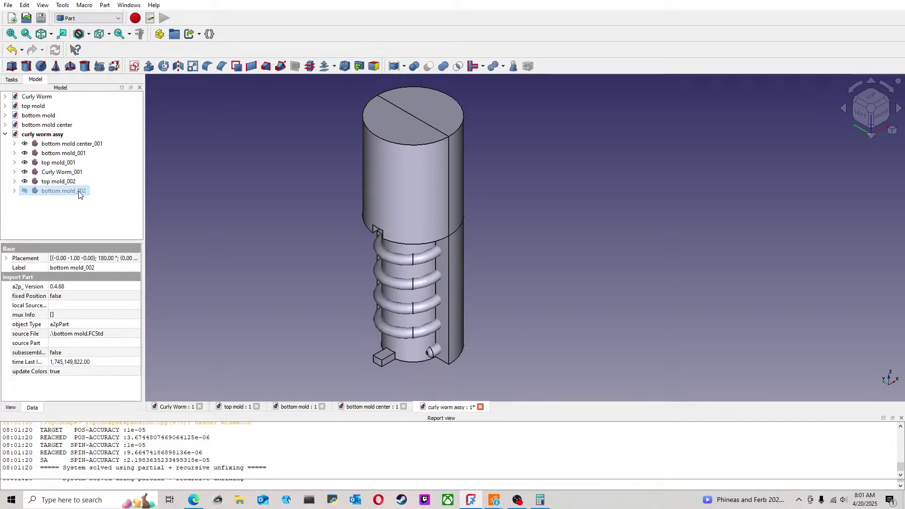
left_click(68, 181)
key("space")
left_click(525, 203)
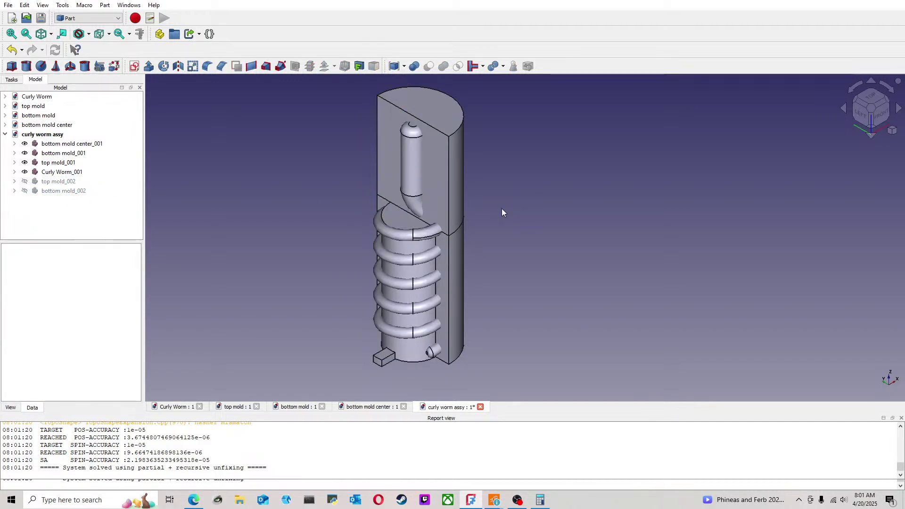
Step: Cut Curly Worm_001 out of top mold_001 with a Boolean cut
scroll(501, 208, "up", 2)
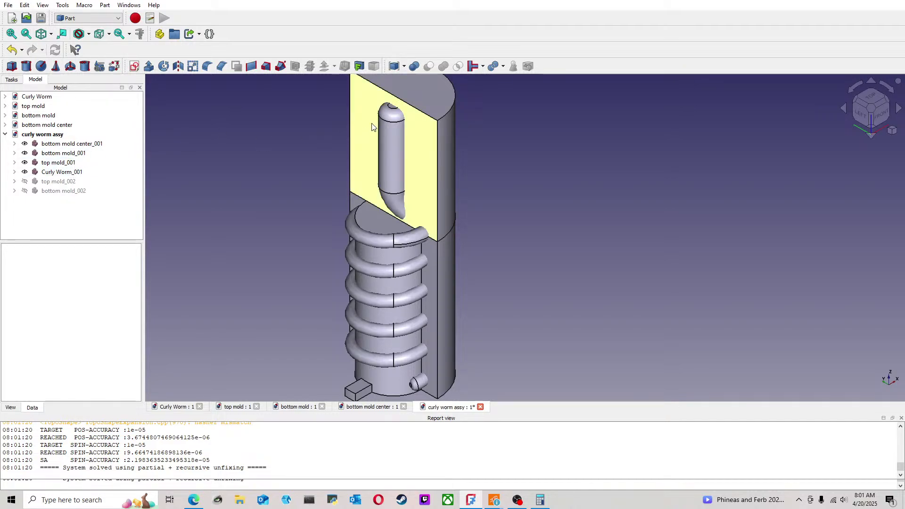
left_click(427, 137)
left_click(399, 142, "ctrl")
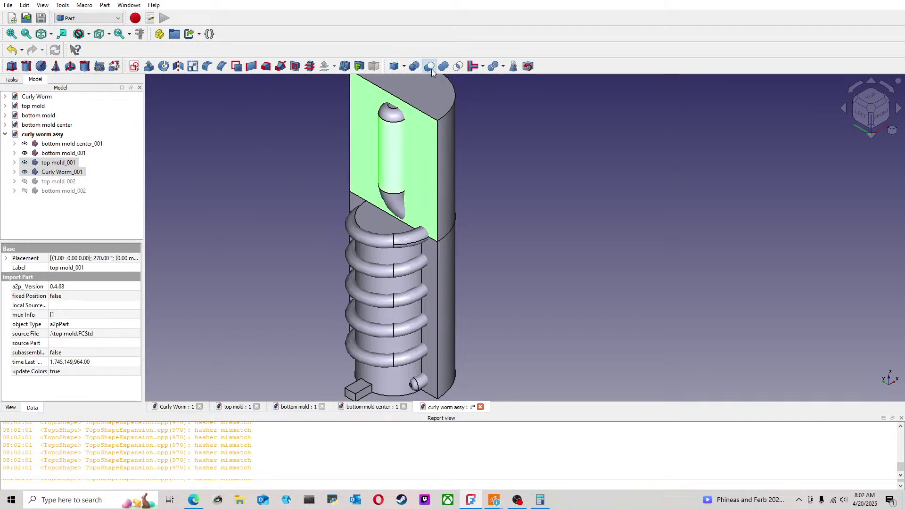
left_click(428, 66)
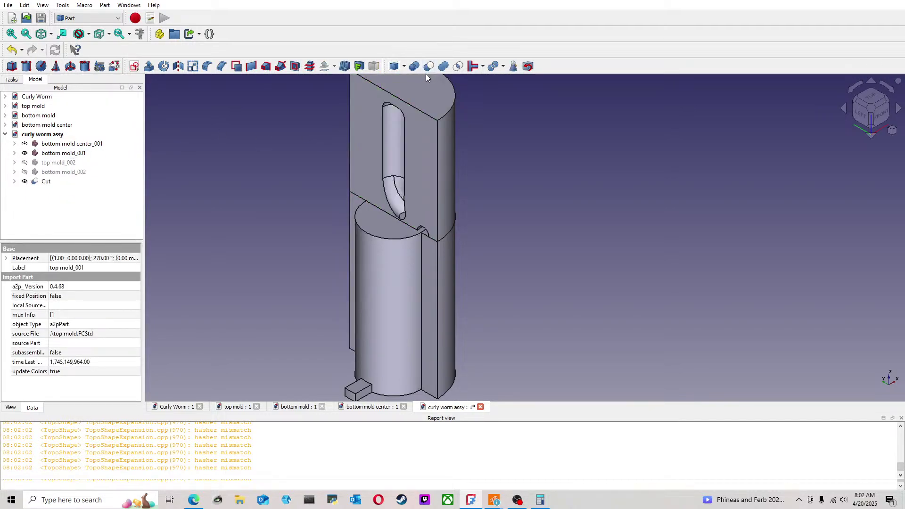
Step: Make Curly Worm_001 inside the first cut visible again and subtract it from bottom mold_001
left_click(14, 181)
left_click(60, 200)
key("space")
left_click(244, 191)
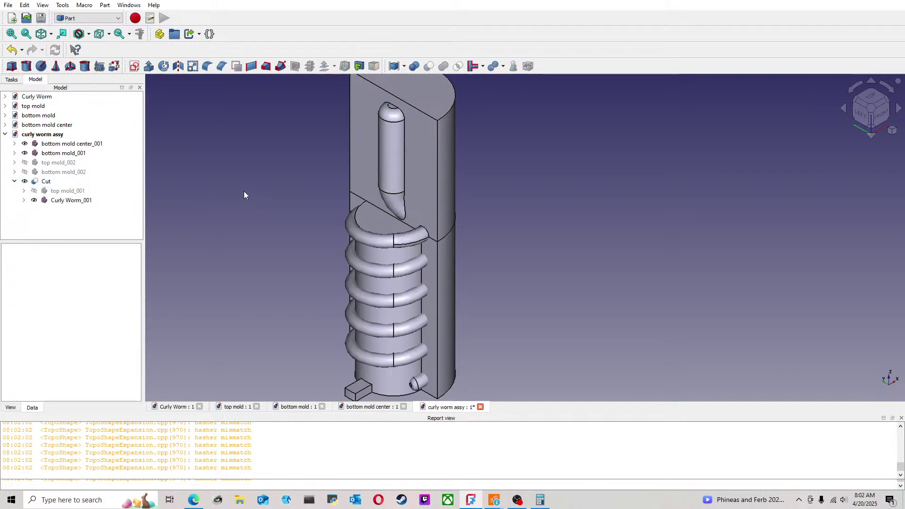
scroll(316, 210, "up", 1)
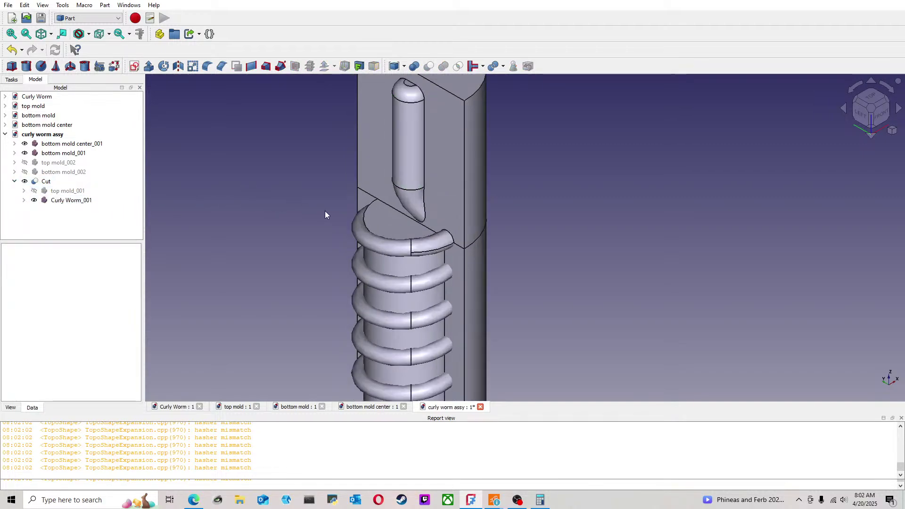
left_click(464, 269)
left_click(411, 175, "ctrl")
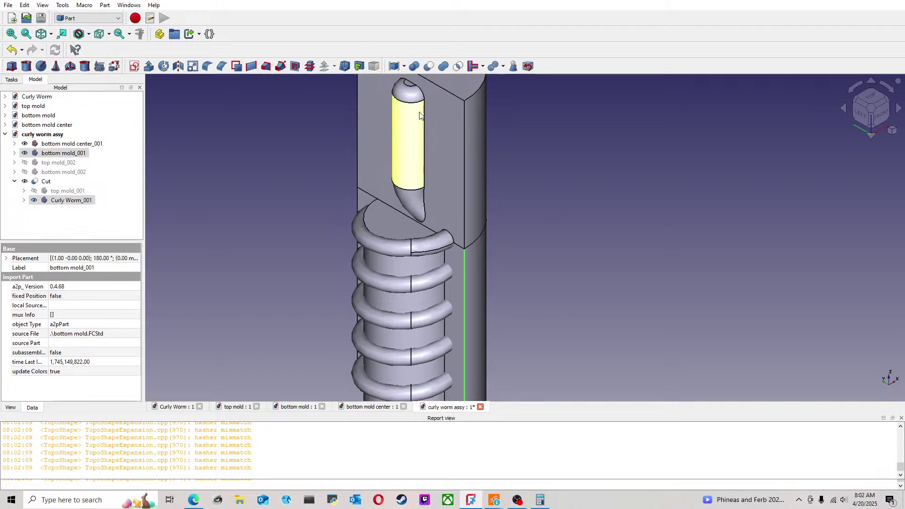
left_click(429, 65)
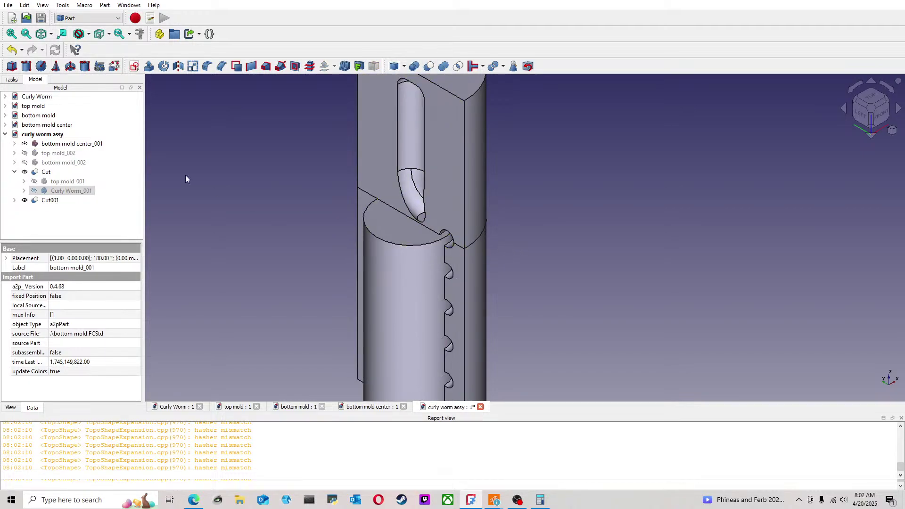
Step: Show Curly Worm_001 again and try to subtract it from bottom mold center_001
left_click(15, 200)
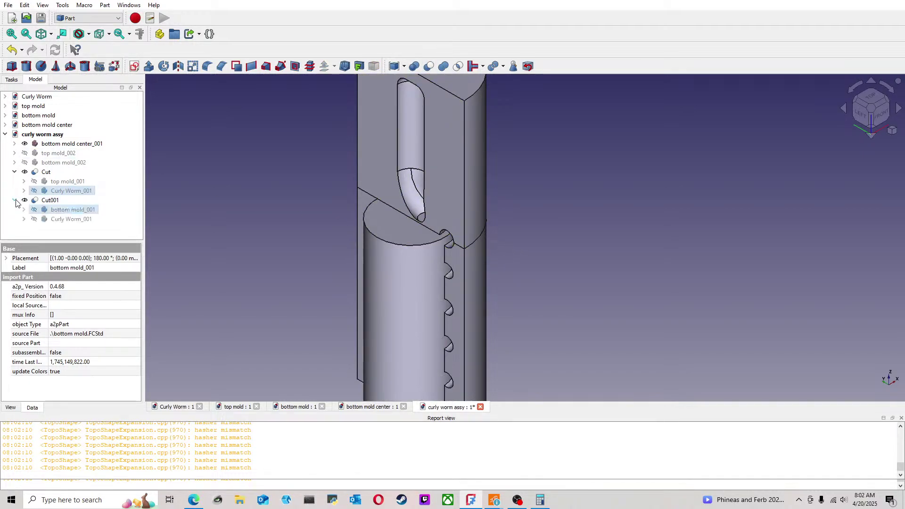
key("space")
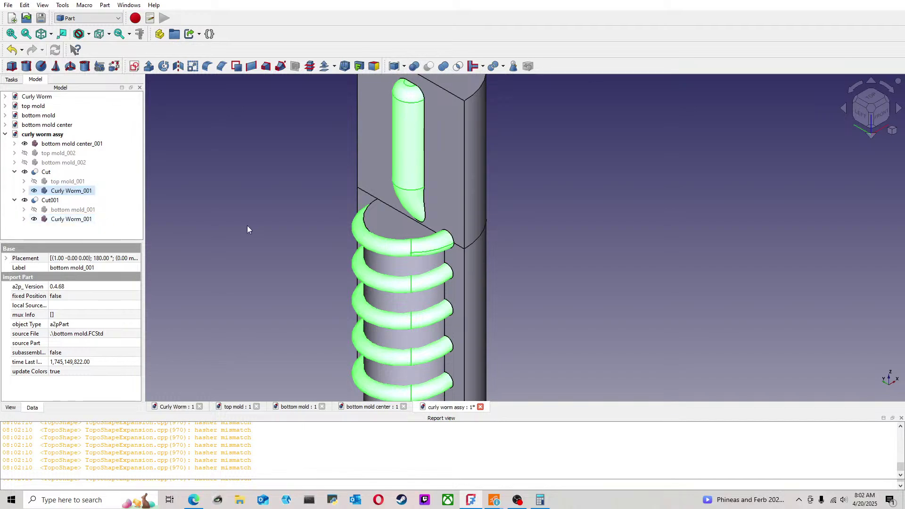
left_click(223, 212)
left_click(382, 233)
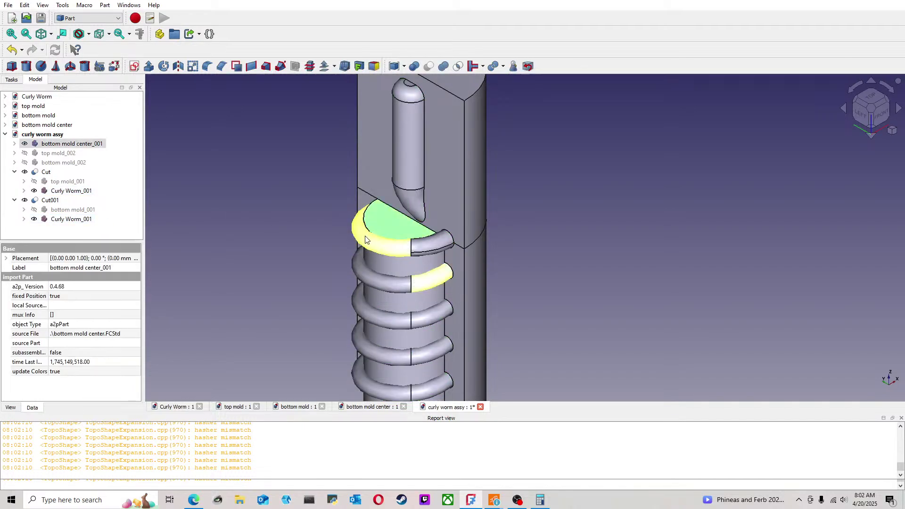
left_click(391, 117, "ctrl")
left_click(429, 66)
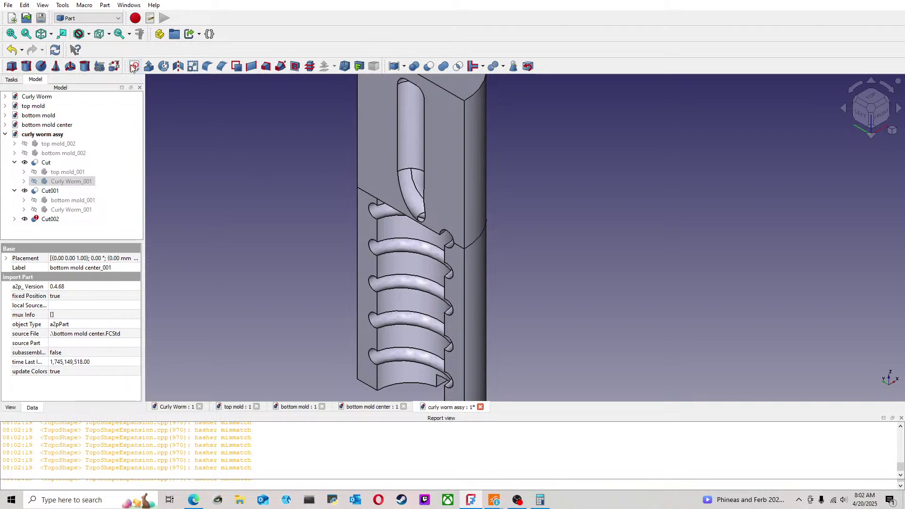
Step: Undo the last cut of the bottom mold center and clear the selection
key("ctrl+z")
left_click(262, 192)
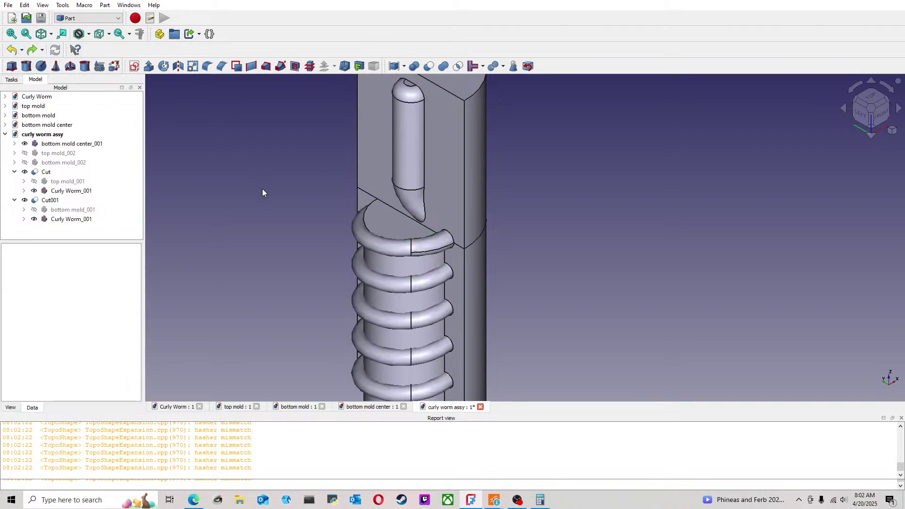
Step: Try a Cutout between the bottom mold center and the Curly Worm, inspect the shape and undo it
left_click(392, 222)
left_click(431, 277, "ctrl")
left_click(473, 66)
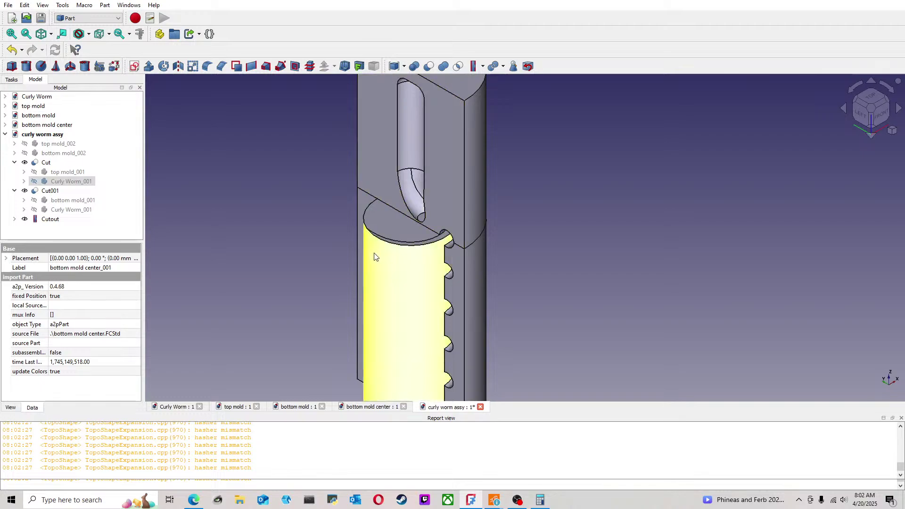
middle_click_drag(412, 265, 327, 200)
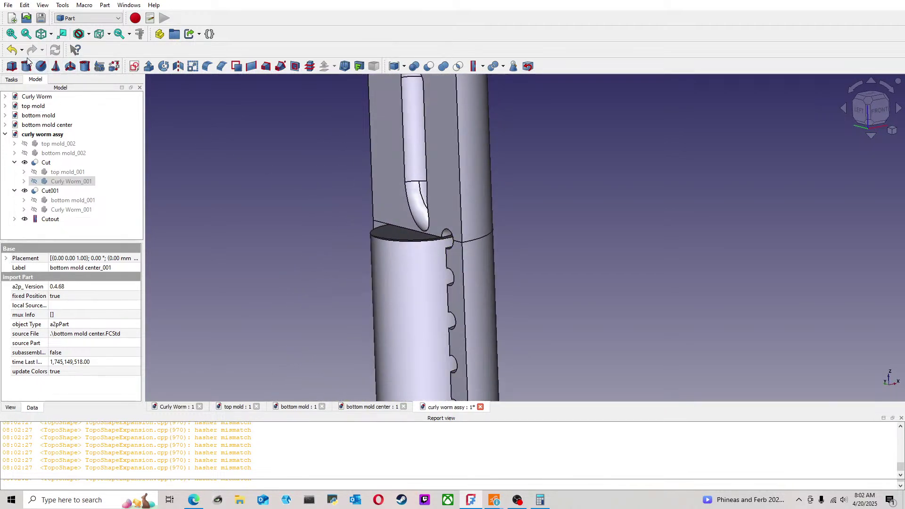
left_click(12, 49)
left_click(253, 160)
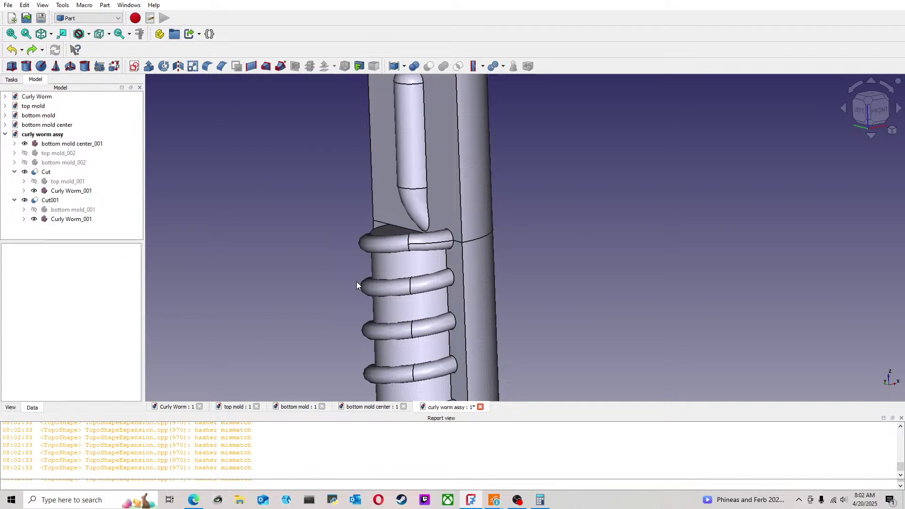
Step: Try another Boolean operation on the bottom mold center with the Curly Worm, inspect it and undo it
left_click(389, 274)
left_click(380, 243, "ctrl")
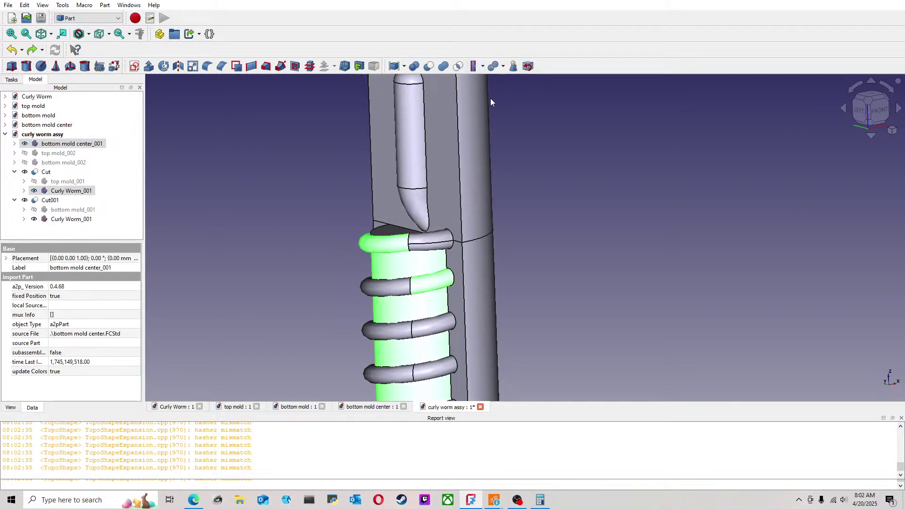
middle_click_drag(390, 214, 460, 231)
left_click(11, 50)
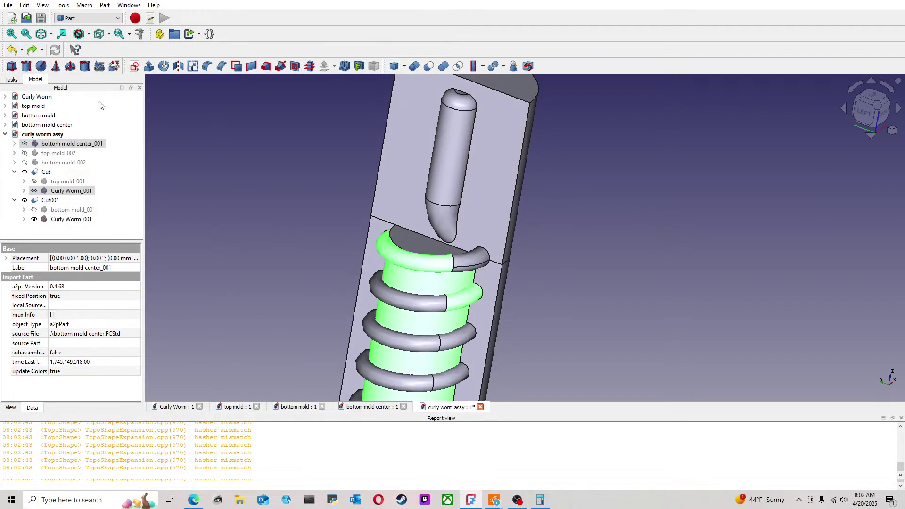
left_click(313, 206)
Step: Toggle the Curly Worm's visibility off and on again to inspect the cavities around the mold center
left_click(66, 218)
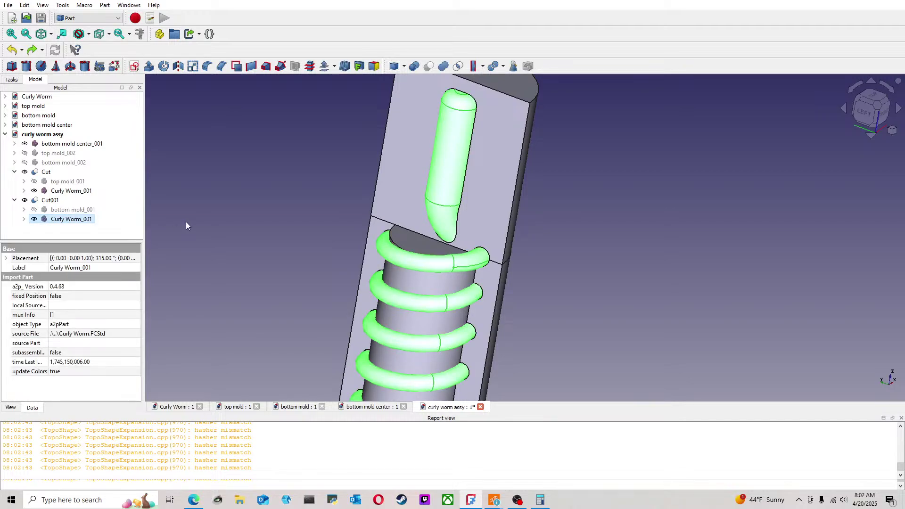
key("space")
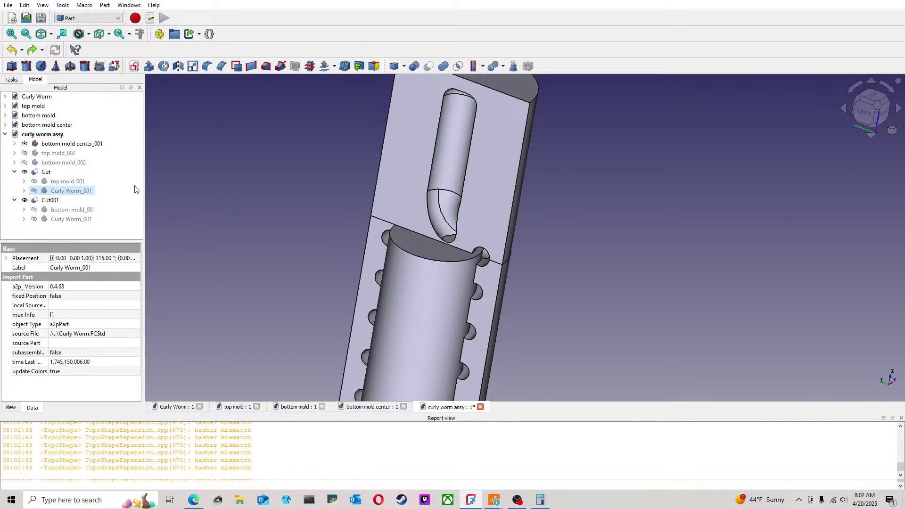
left_click(189, 182)
left_click(70, 190)
key("space")
left_click(259, 205)
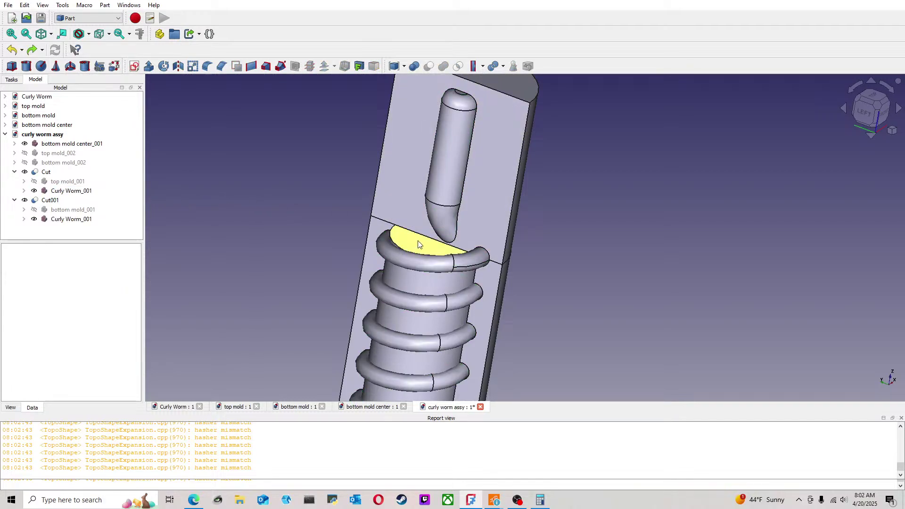
Step: Try to cut the Curly Worm from the bottom mold center using its top face and the worm's straight section, and undo the cut
left_click(450, 151, "ctrl")
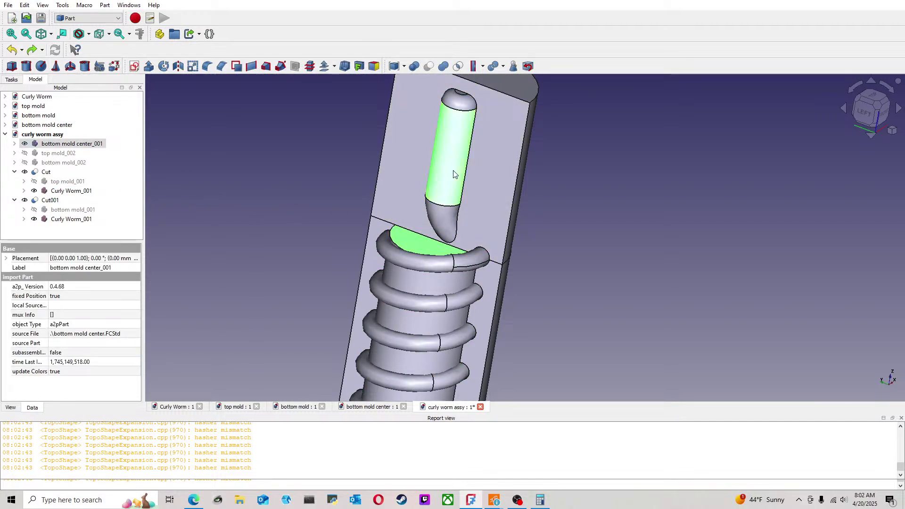
left_click(432, 68)
middle_click_drag(495, 245, 425, 273)
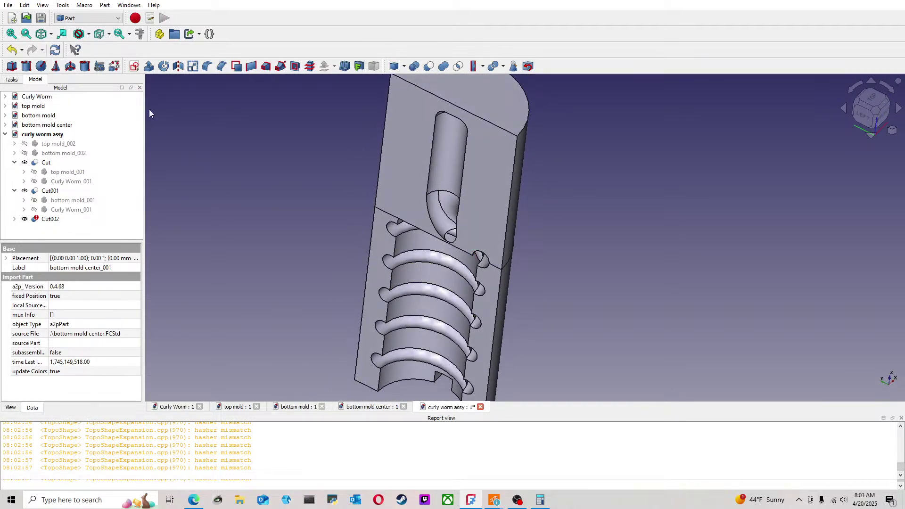
left_click(8, 52)
left_click(524, 247)
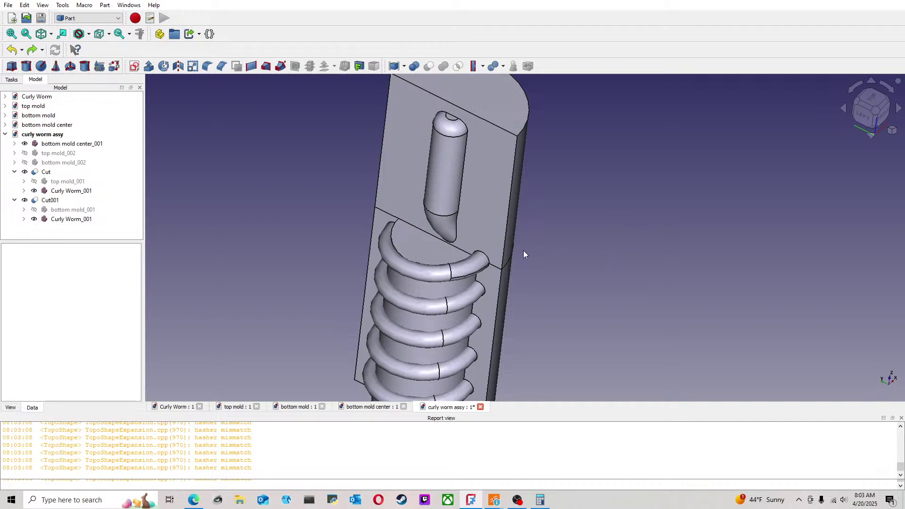
Step: Inspect the restored mold assembly and save the curly worm assy document
scroll(524, 251, "up", 3)
middle_click_drag(524, 255, 525, 218)
scroll(548, 253, "down", 5)
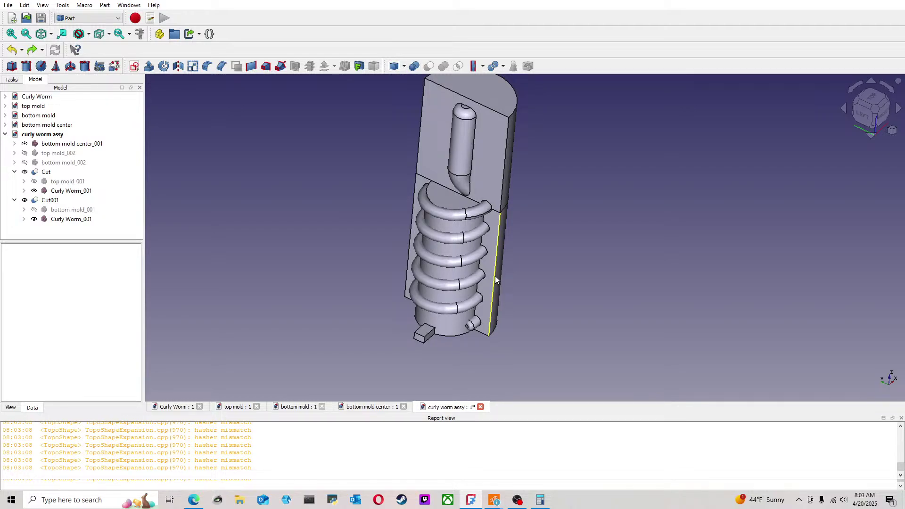
left_click(876, 114)
middle_click_drag(584, 177, 553, 176)
scroll(548, 214, "up", 1)
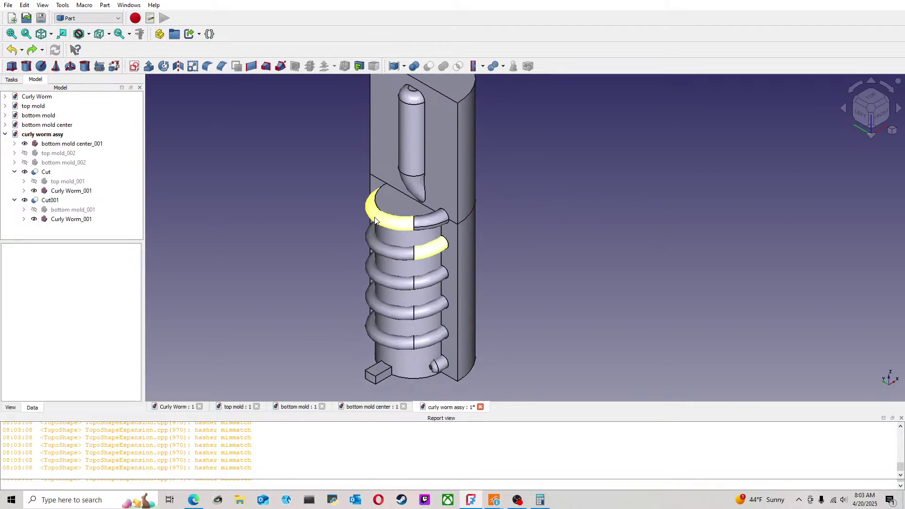
key("ctrl+s")
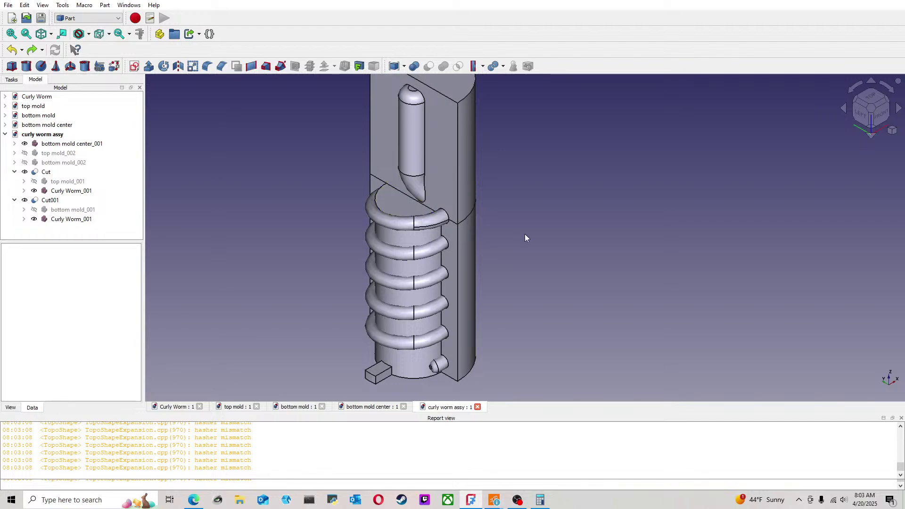
Step: Try a Cut and a Cutout of the bottom mold center with the Curly Worm's uppermost coil selected, undoing each one
middle_click_drag(506, 309, 410, 354)
middle_click_drag(459, 258, 429, 282)
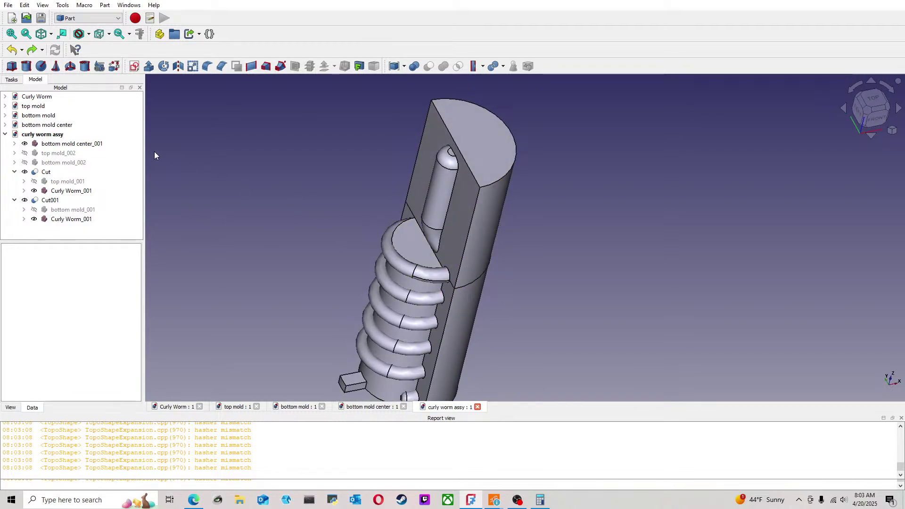
left_click(399, 254)
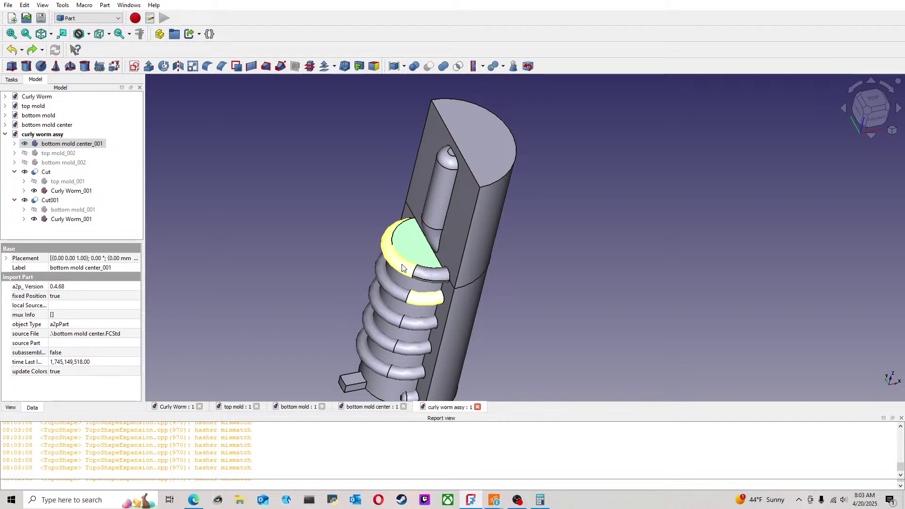
left_click(402, 268, "ctrl")
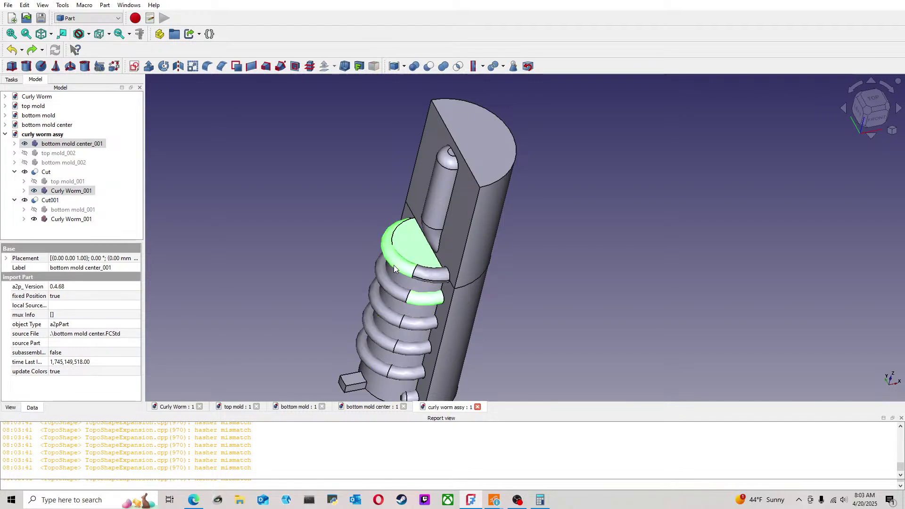
left_click(429, 67)
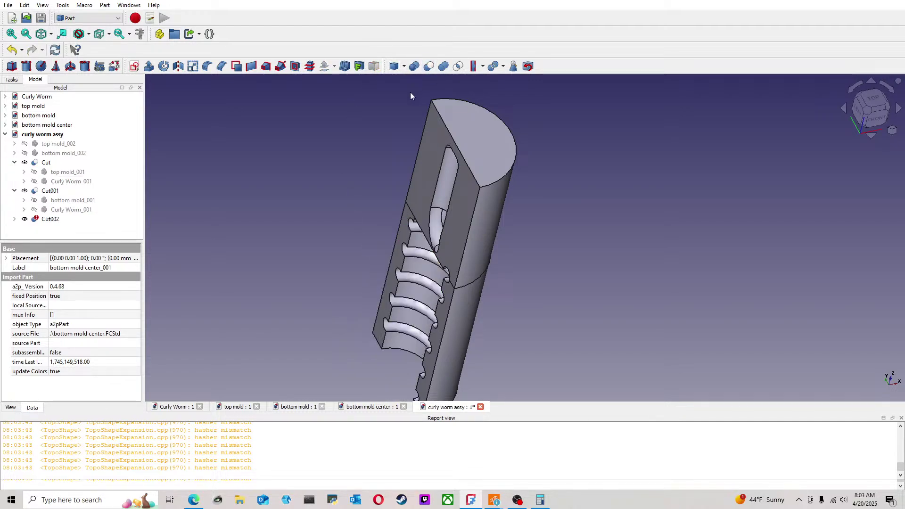
key("ctrl+z")
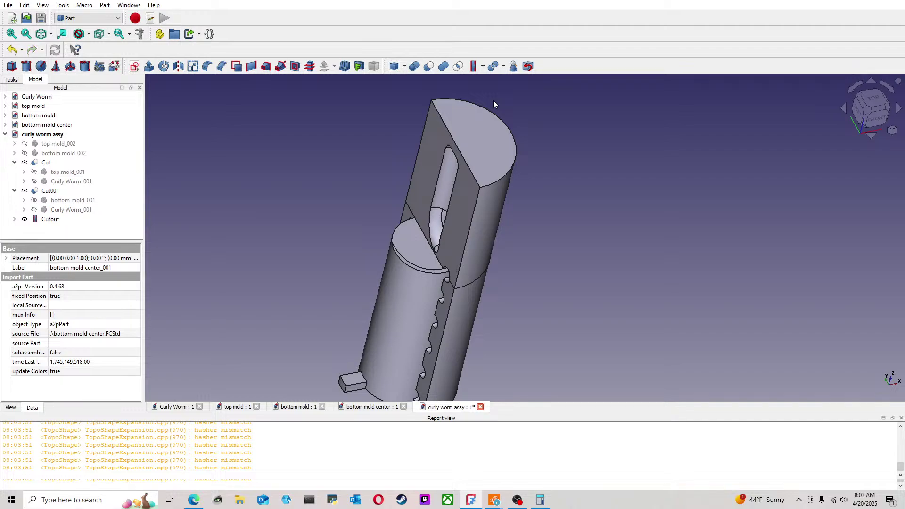
left_click(11, 50)
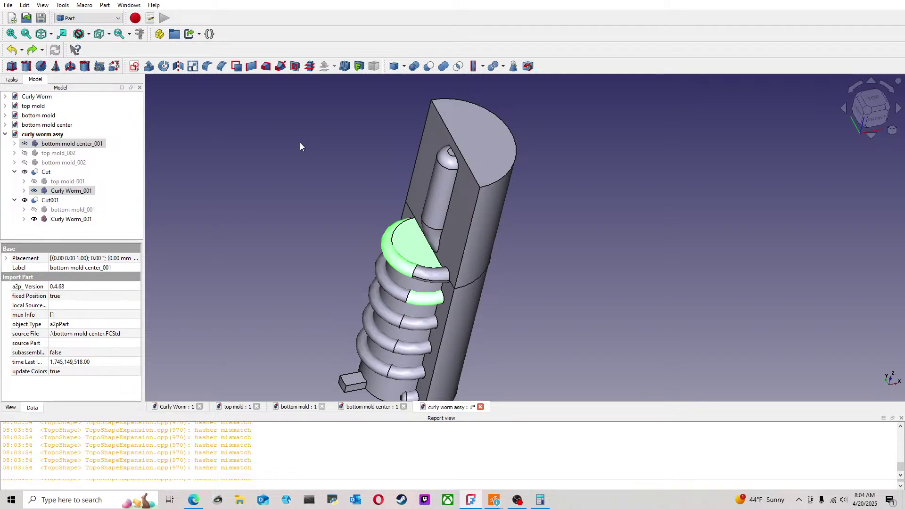
left_click(300, 146)
Step: Create a separate copy of the Curly Worm in the assembly and hide the original worm
left_click(439, 193)
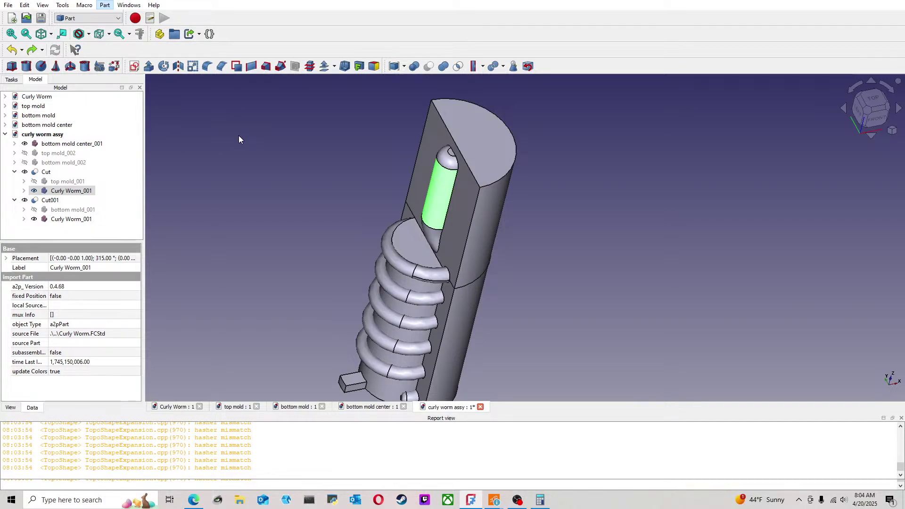
left_click(68, 219)
key("space")
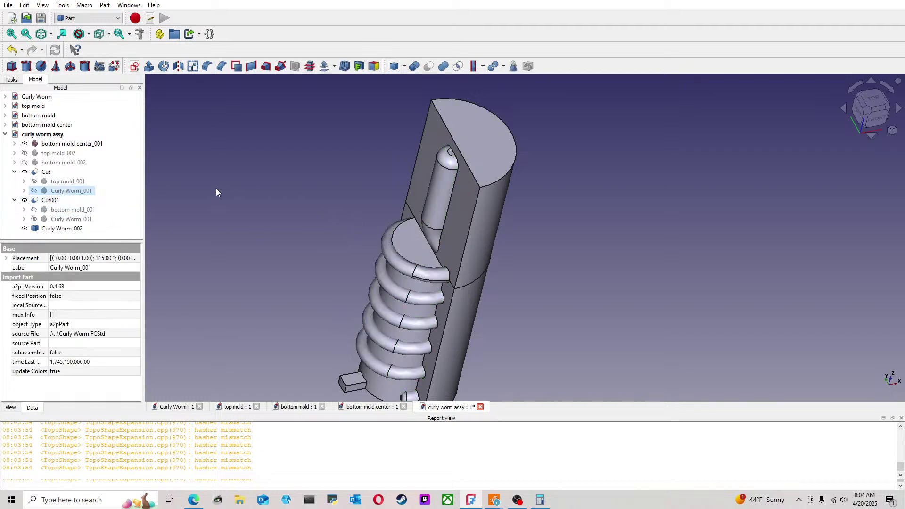
left_click(265, 198)
Step: Try Boolean operations that subtract the copied worm from the bottom mold center, and undo them
left_click(75, 229)
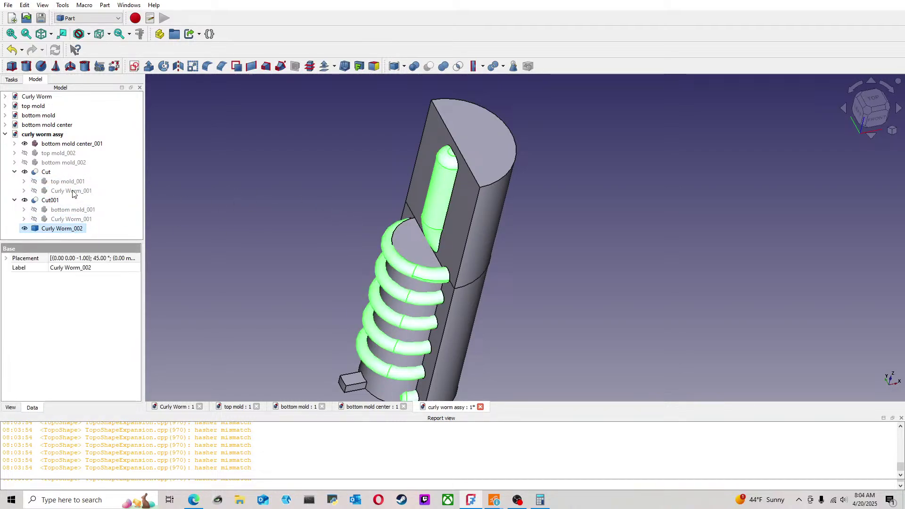
left_click(67, 147, "ctrl")
left_click(102, 158)
left_click(89, 148)
left_click(61, 228, "ctrl")
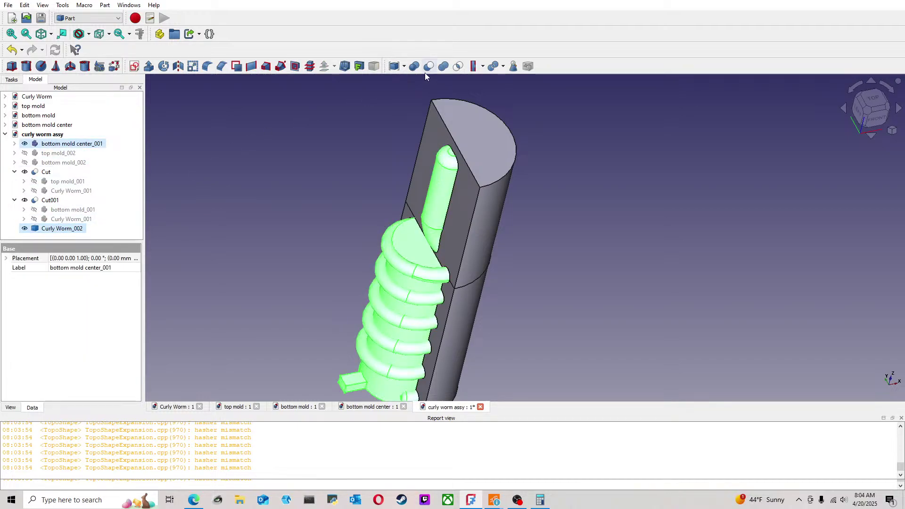
left_click(12, 50)
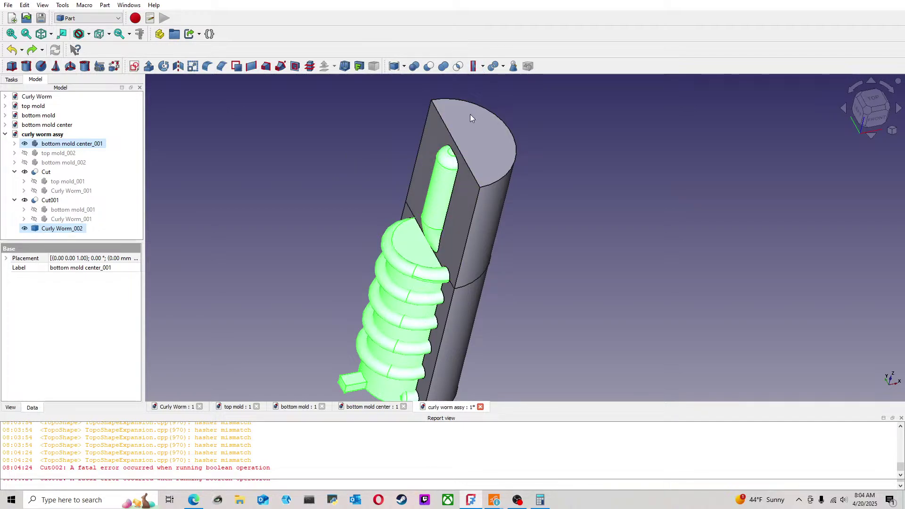
left_click(6, 49)
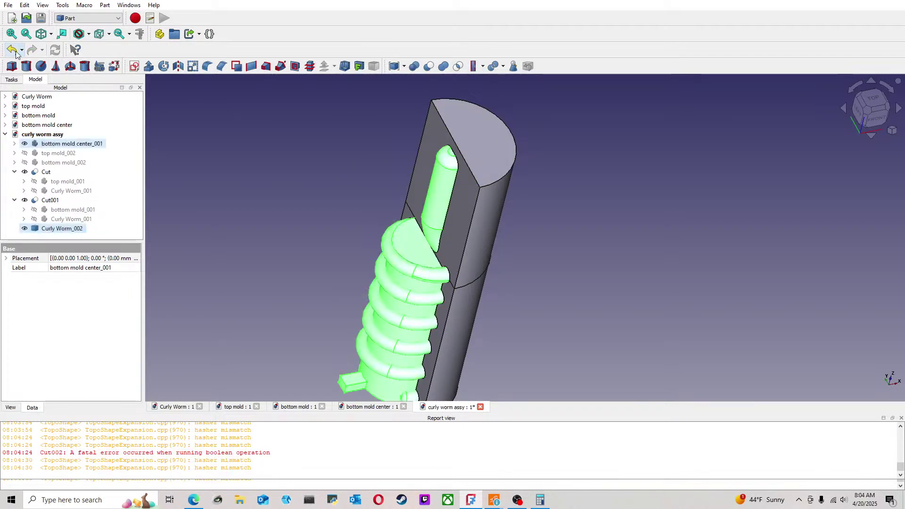
Step: Try to convert the copied worm to a solid
left_click(283, 150)
left_click(66, 230)
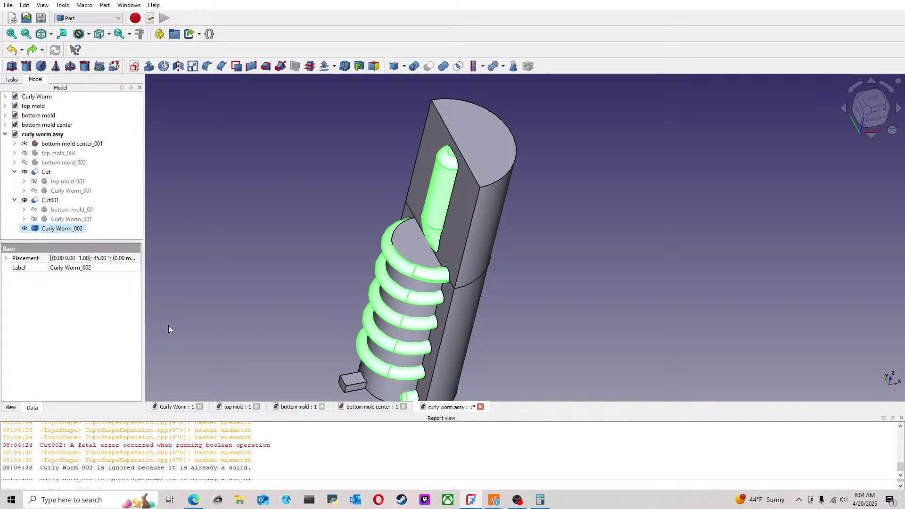
left_click(193, 319)
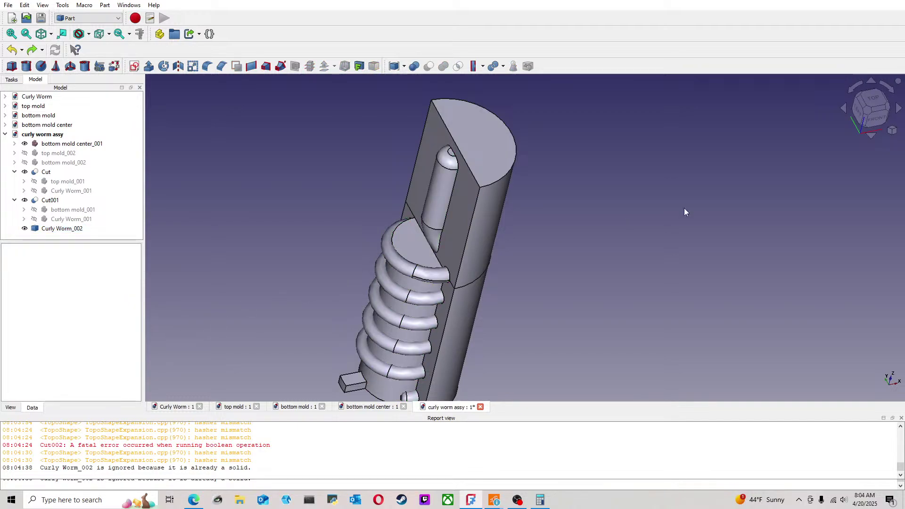
Step: Run a geometry check on the copied worm with the default settings and close the results
left_click(867, 112)
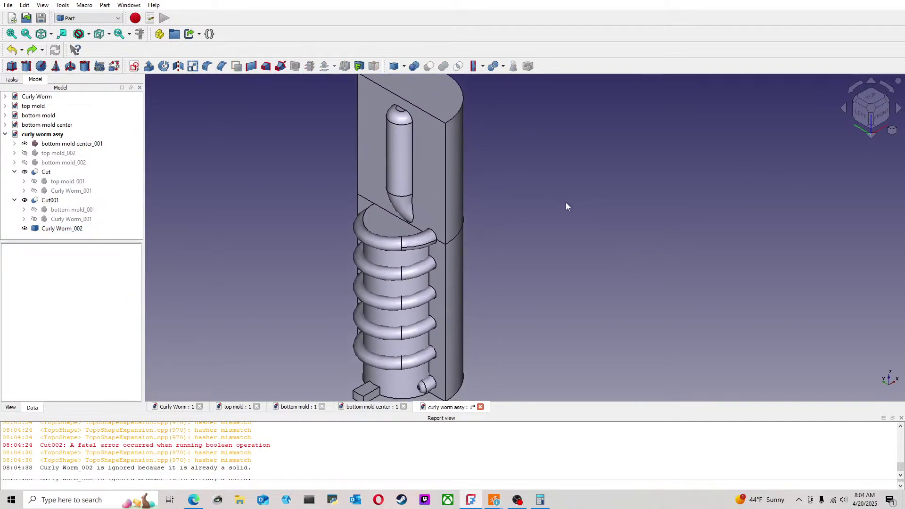
scroll(570, 199, "down", 3)
scroll(519, 240, "up", 2)
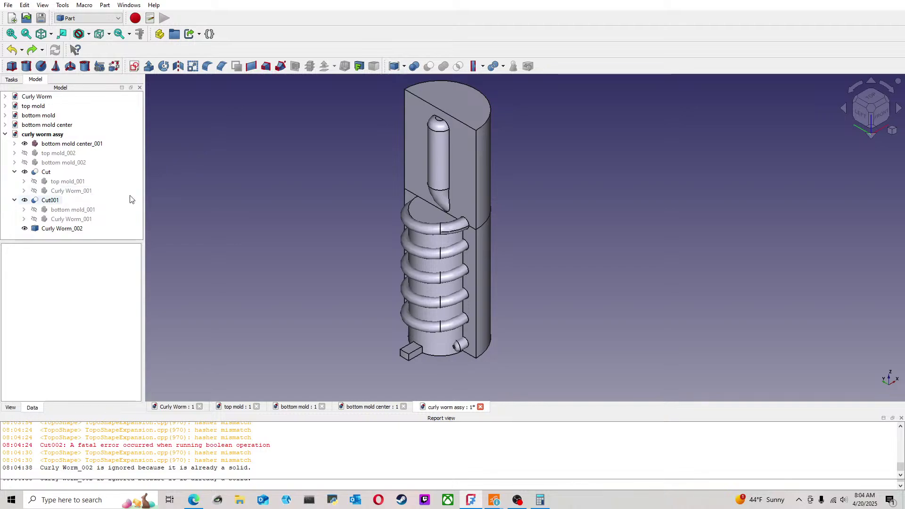
left_click(66, 229)
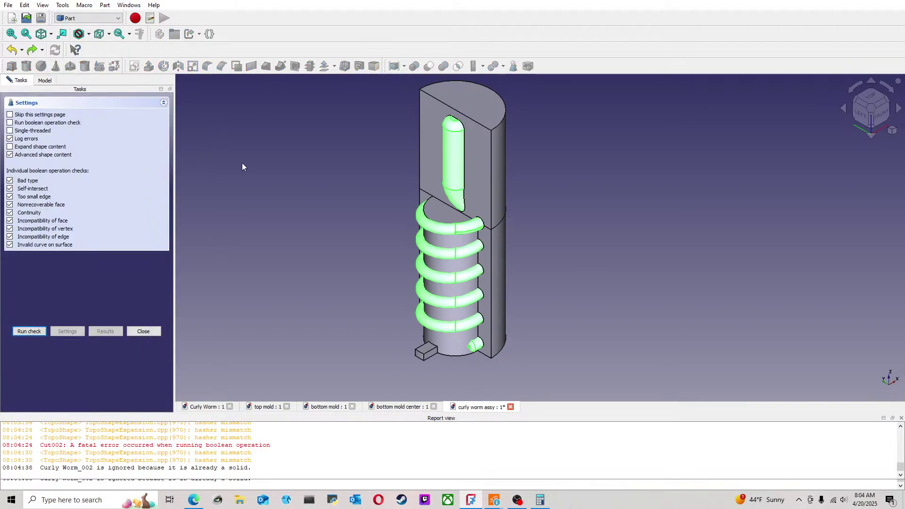
left_click(31, 332)
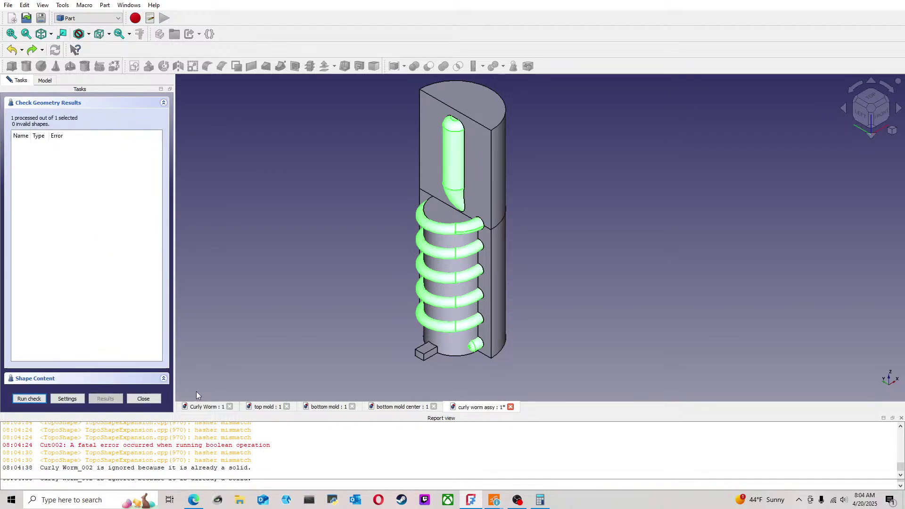
left_click(144, 398)
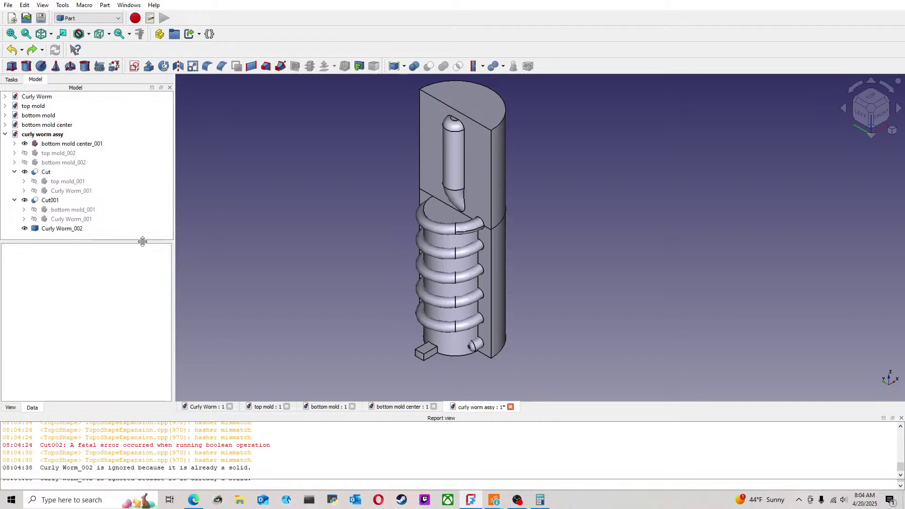
left_click(71, 229)
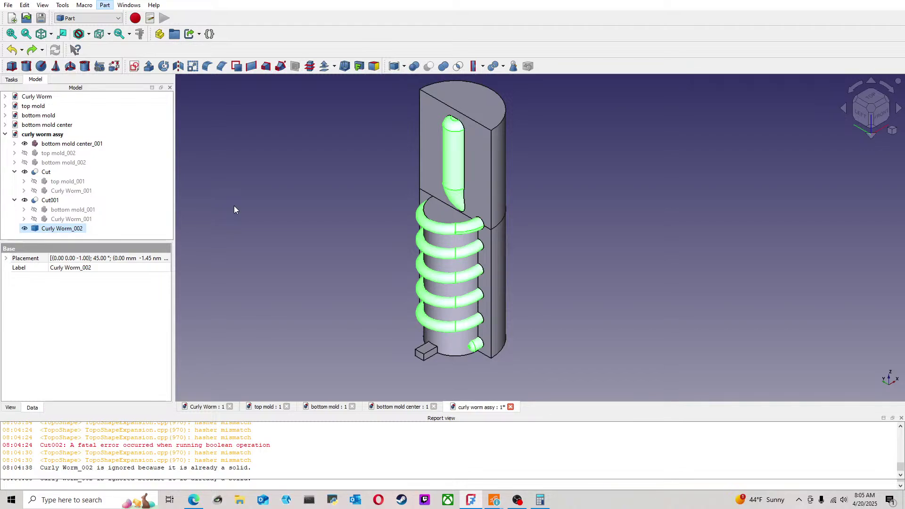
left_click(517, 500)
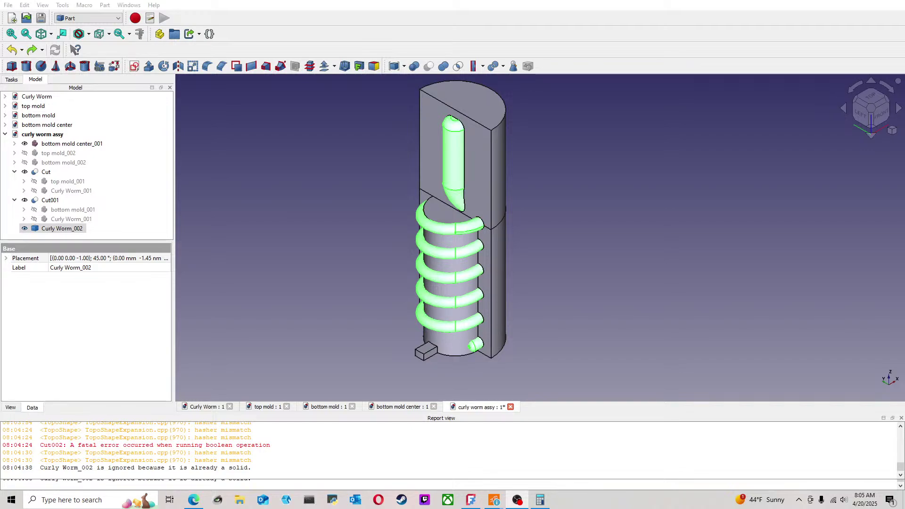
left_click(722, 208)
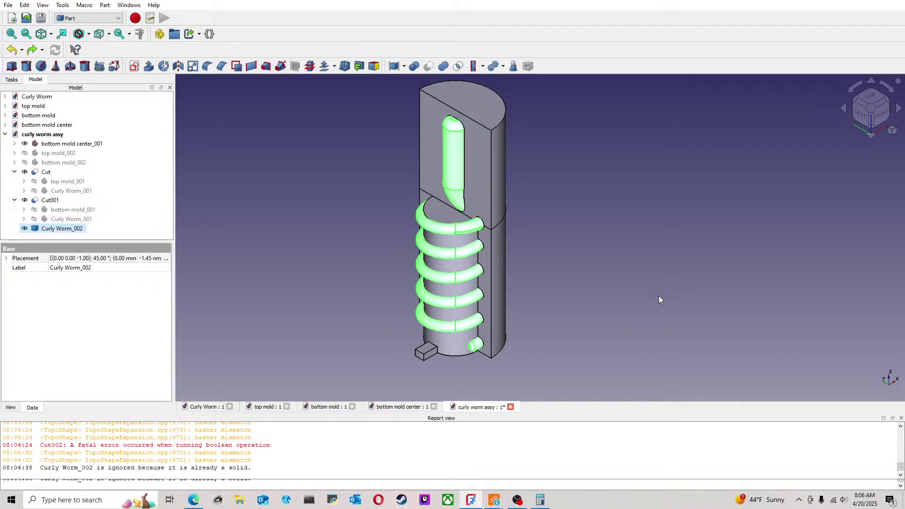
left_click(677, 253)
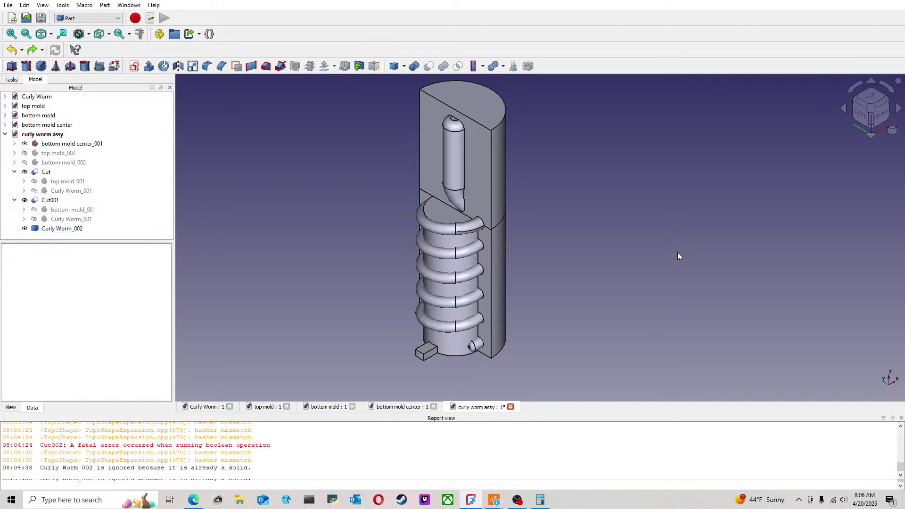
Step: Slice the bottom mold center apart using the copied Curly Worm as the cutting object, inspect the grooves, and undo the slice
left_click(436, 214)
left_click(436, 215, "ctrl")
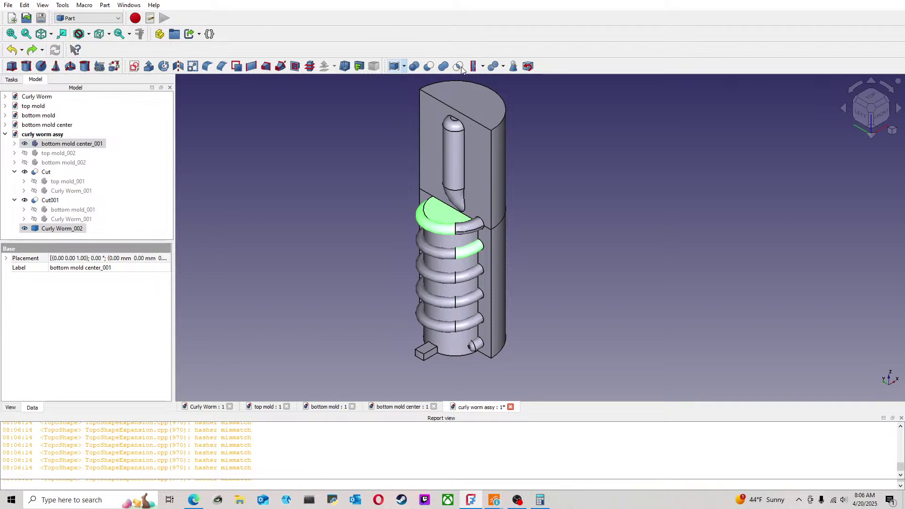
left_click(512, 89)
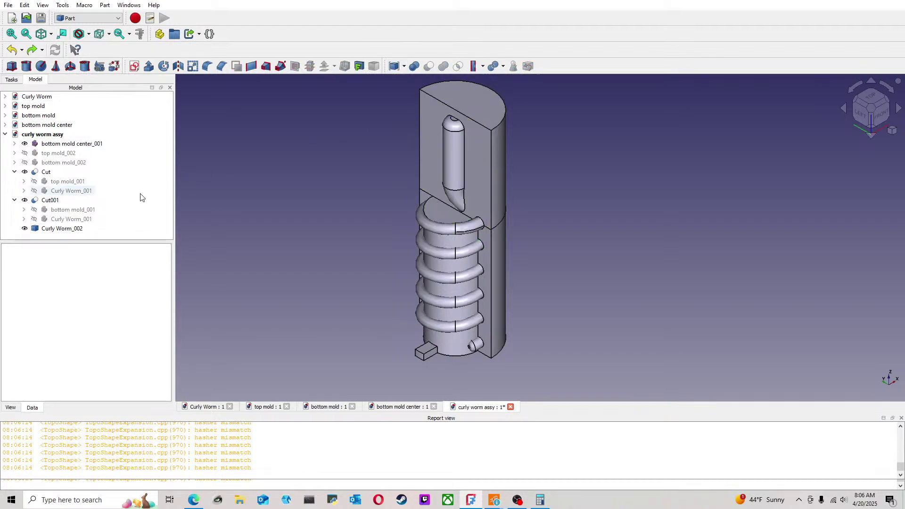
left_click(51, 145)
left_click(61, 229, "ctrl")
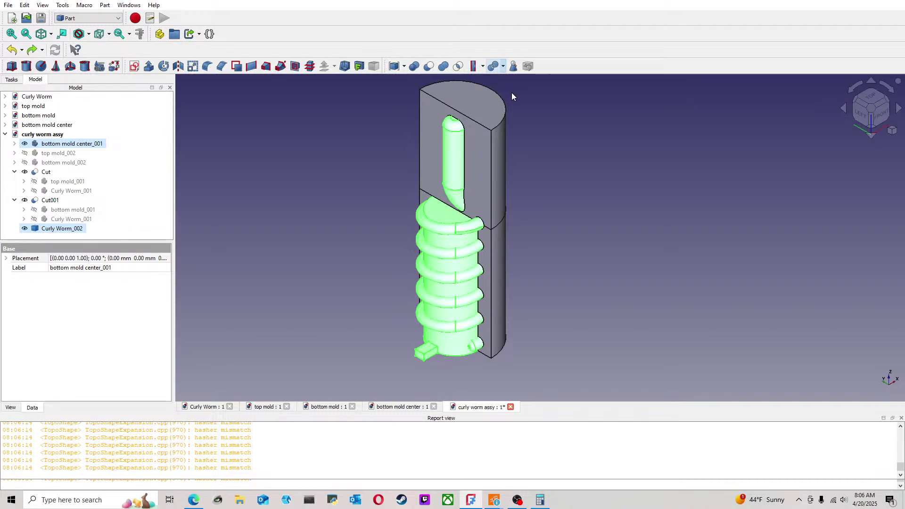
middle_click_drag(488, 294, 525, 268)
scroll(473, 232, "up", 3)
middle_click_drag(472, 232, 443, 235)
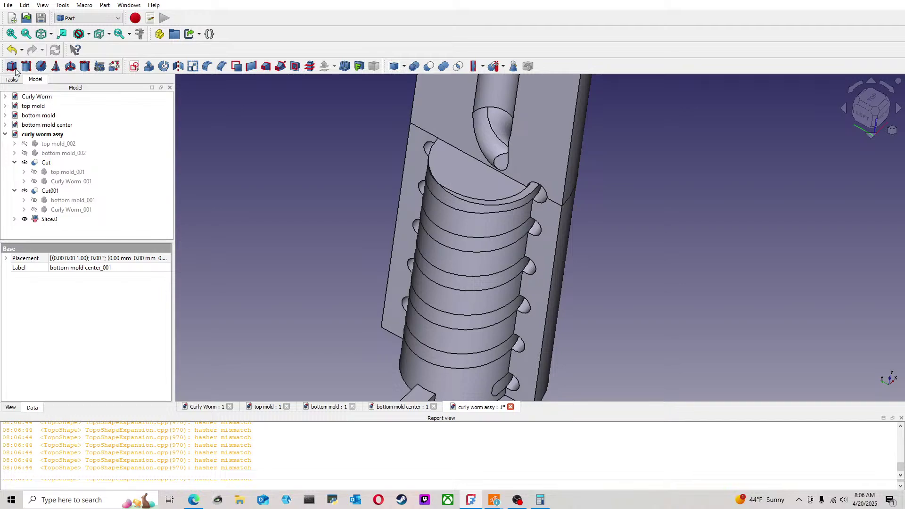
left_click(12, 49)
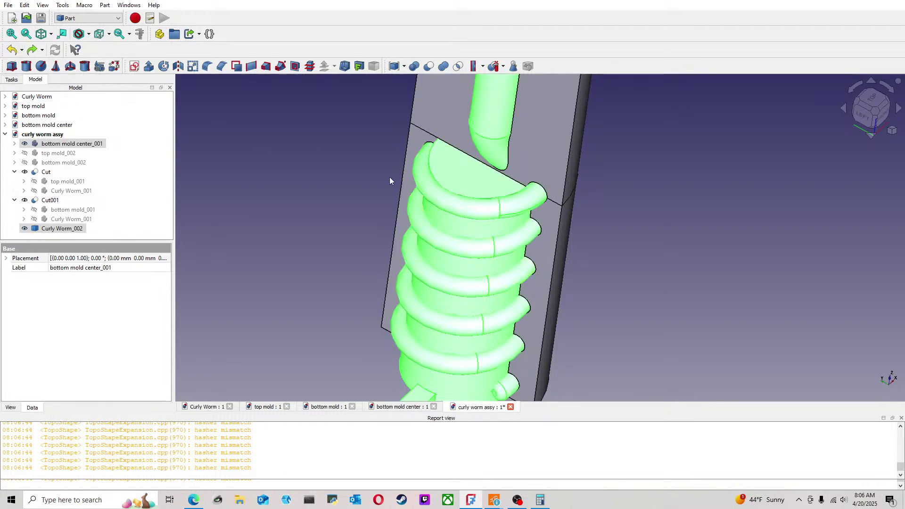
Step: Slice the copied Curly Worm apart using the bottom mold center as the cutting object, inspect the coils, and undo the slice
left_click(325, 159)
left_click(446, 201)
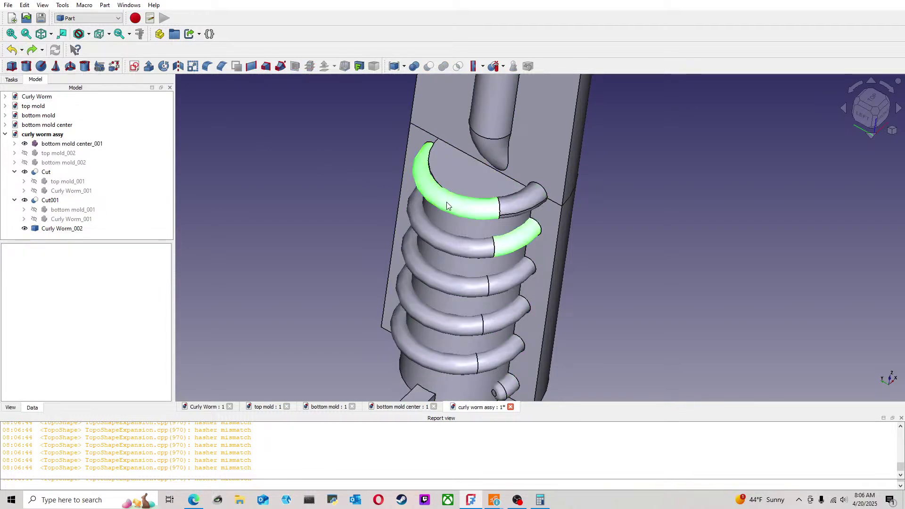
left_click(465, 184, "ctrl")
left_click(503, 69)
left_click(511, 89)
middle_click_drag(508, 244, 606, 232)
scroll(606, 231, "up", 3)
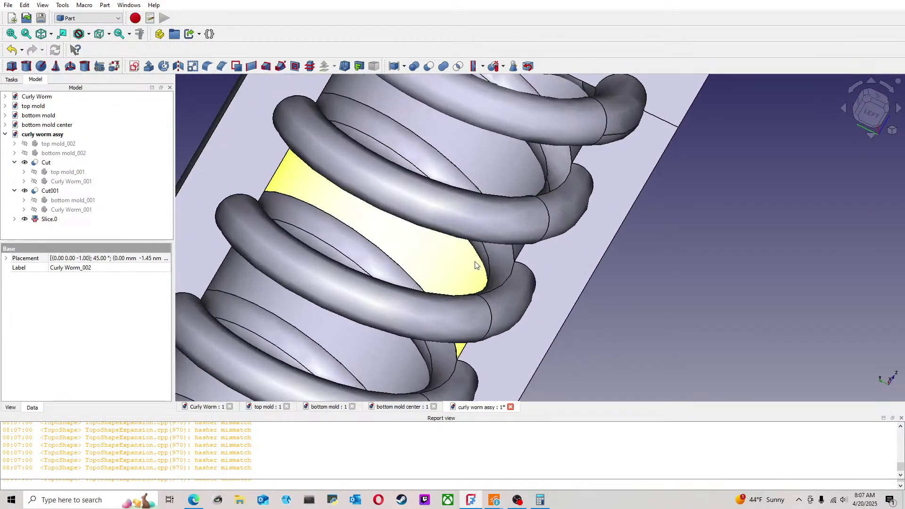
scroll(473, 261, "down", 2)
scroll(337, 267, "up", 3)
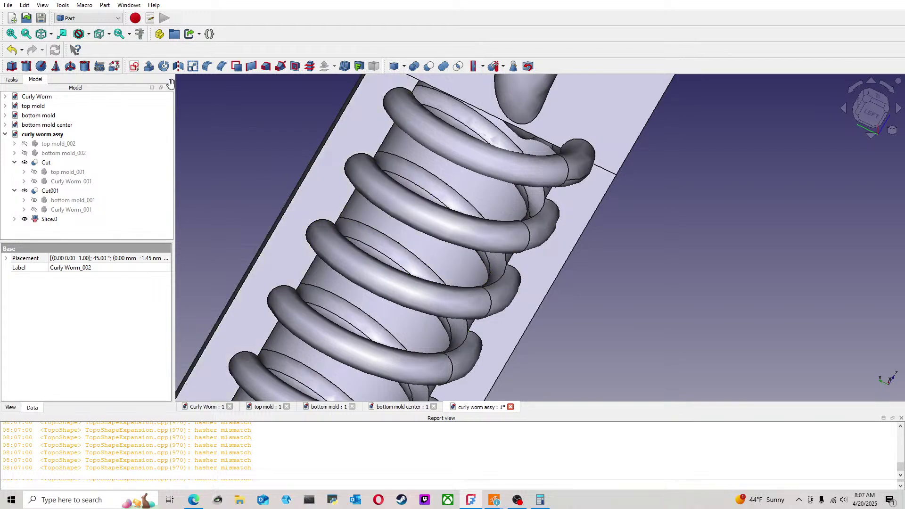
left_click(12, 50)
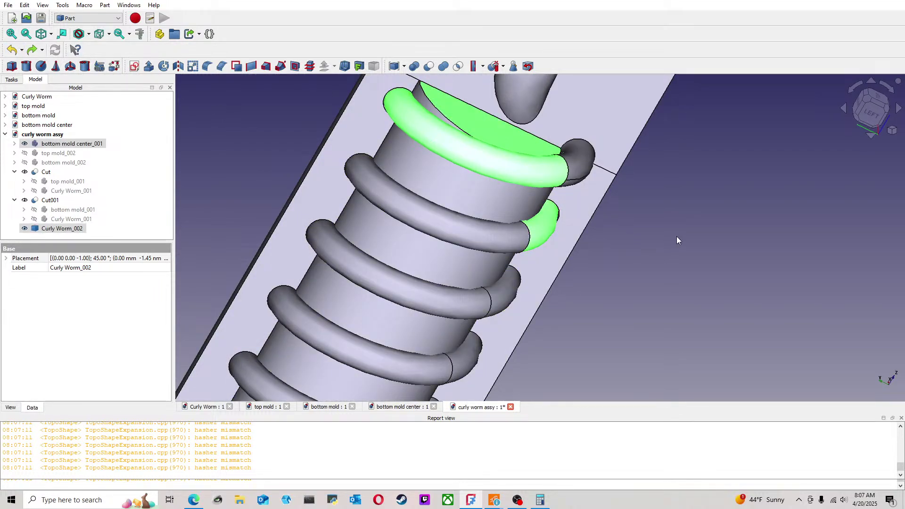
Step: Apply a plain Slice to the copied worm with the bottom mold center, inspect the inner faces of the coils, and undo it
scroll(613, 245, "down", 5)
middle_click_drag(627, 259, 511, 78)
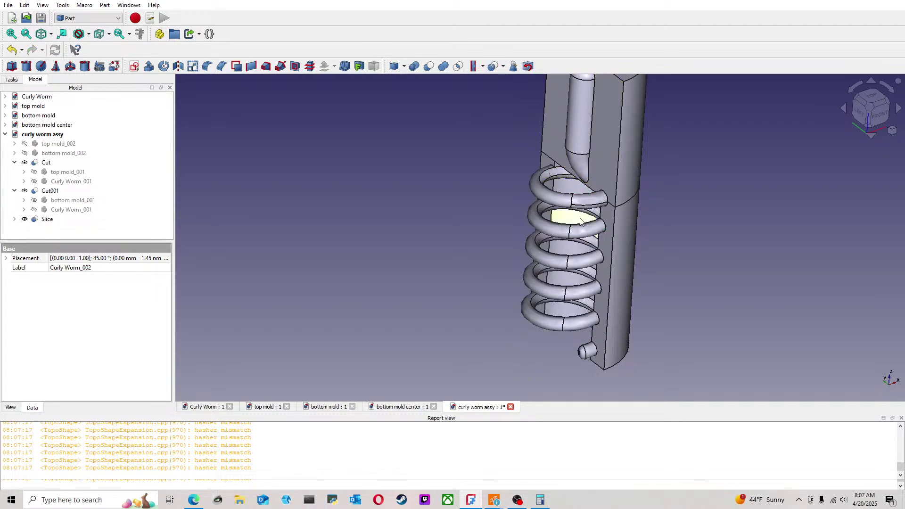
middle_click_drag(552, 156, 563, 233)
scroll(565, 235, "up", 3)
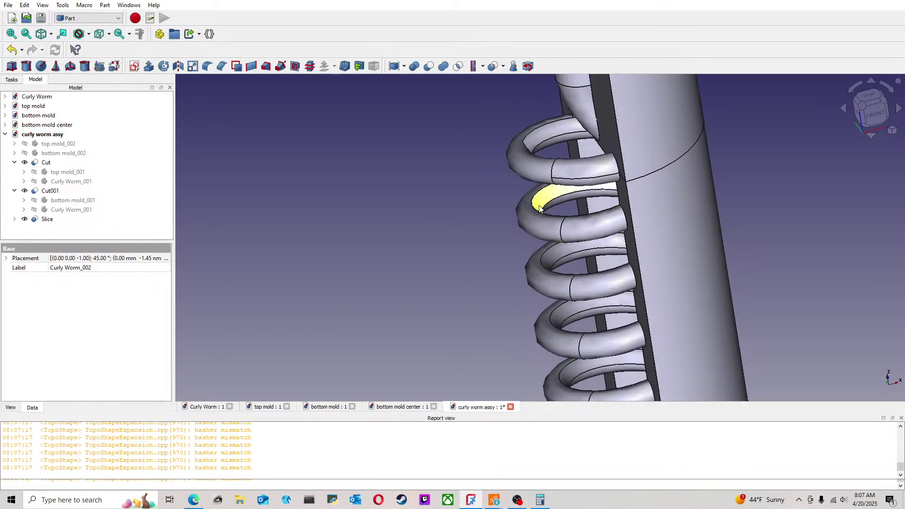
left_click(11, 50)
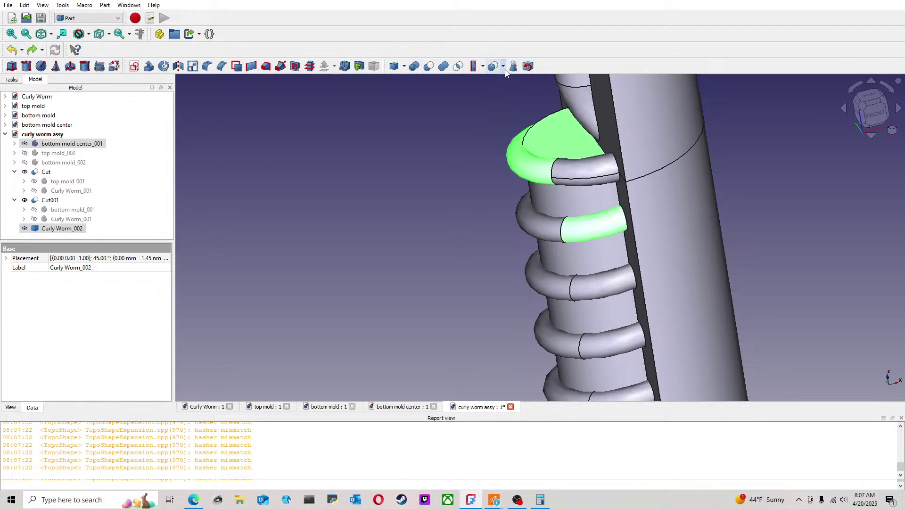
Step: Create a Boolean XOR from the copied Curly Worm and the bottom mold center
left_click(491, 135)
key("ctrl+y")
middle_click_drag(482, 168, 591, 119)
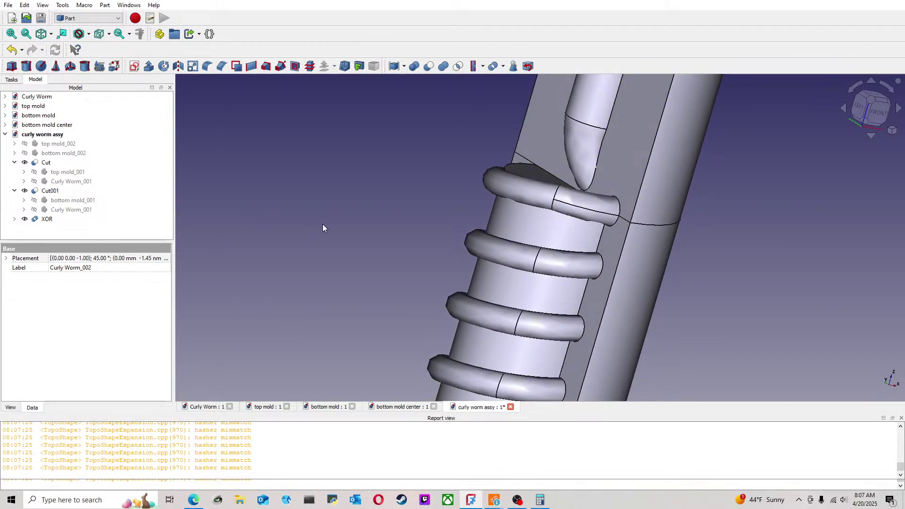
left_click(49, 218)
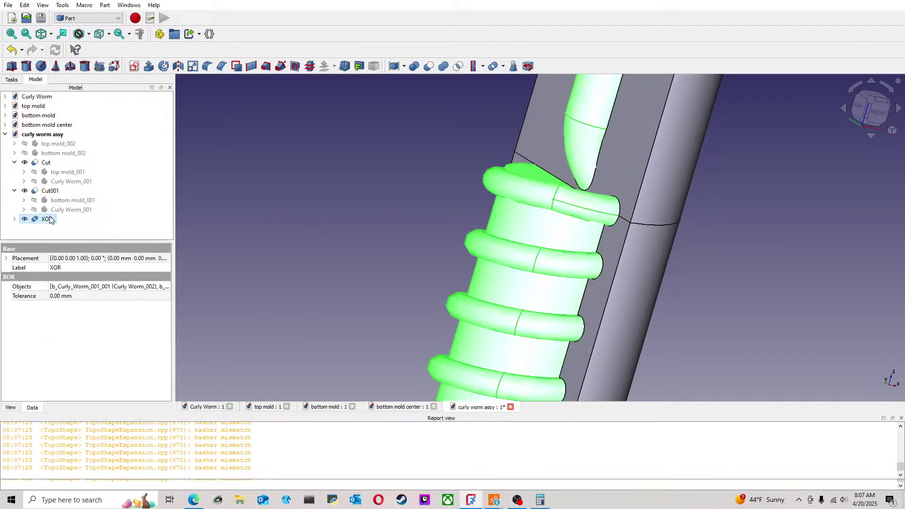
left_click(259, 188)
Step: Hide the Cut and Cut001 mold halves to inspect the XOR shape from the other side, and undo the XOR
left_click(43, 191)
key("space")
left_click(46, 162)
key("space")
middle_click_drag(602, 235, 252, 200)
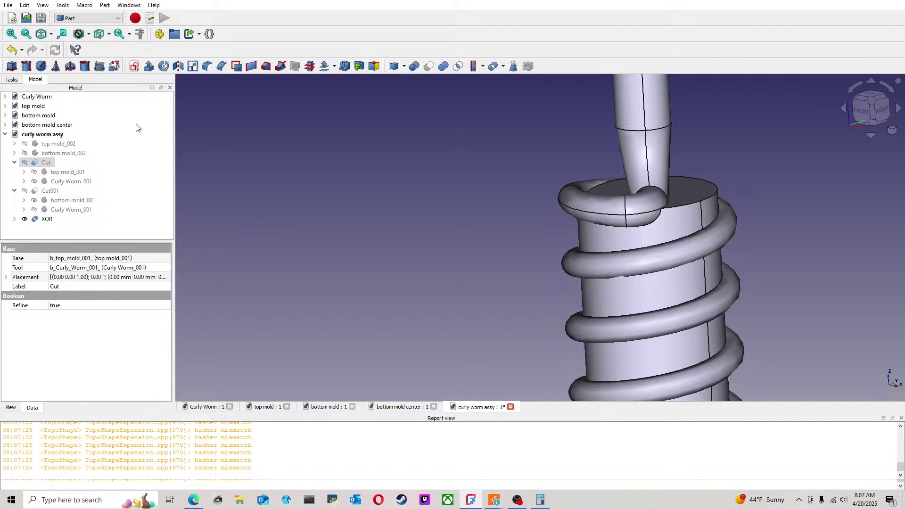
left_click(12, 50)
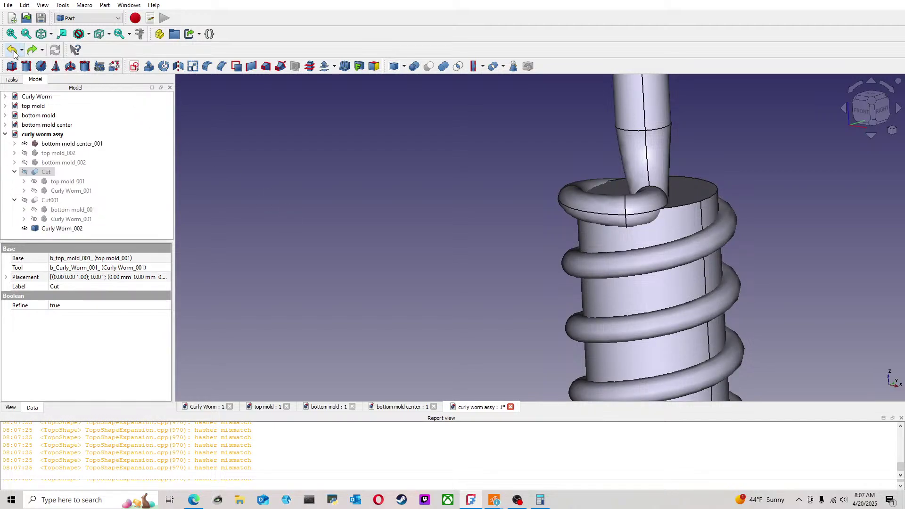
Step: Show the Cut and Cut001 mold halves again, leaving top mold_002 and bottom mold_002 hidden
left_click(51, 152)
key("space")
left_click(61, 163)
left_click(59, 153)
key("space")
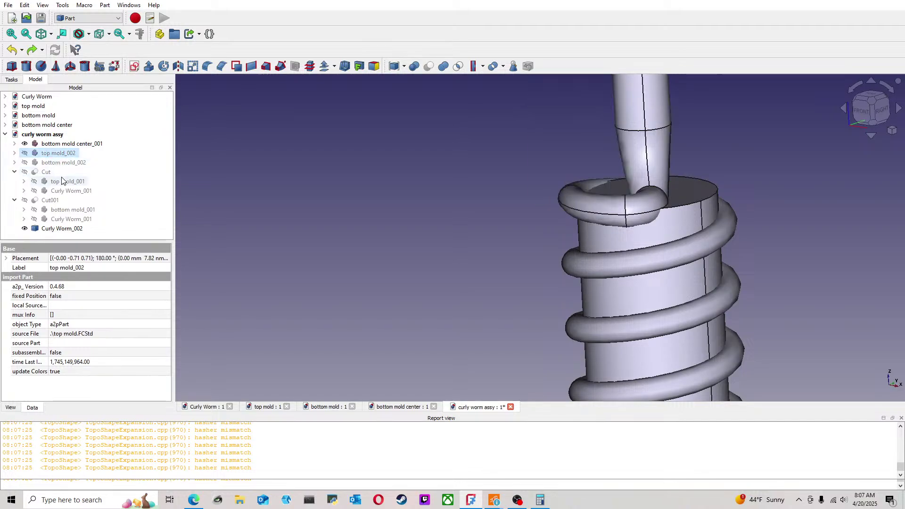
left_click(47, 172)
key("space")
left_click(56, 201)
key("space")
left_click(304, 230)
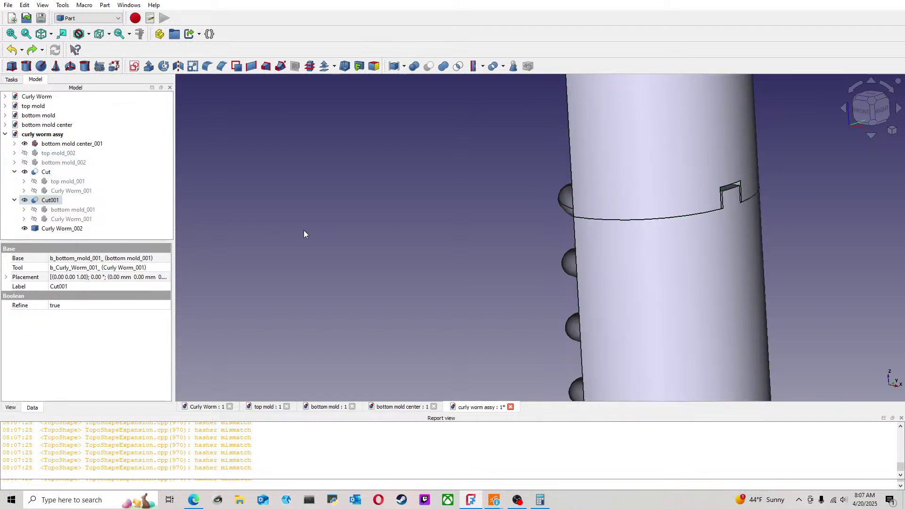
Step: Create Boolean Fragments from the bottom mold center and the copied Curly Worm
middle_click_drag(319, 220, 382, 250)
scroll(377, 250, "up", 2)
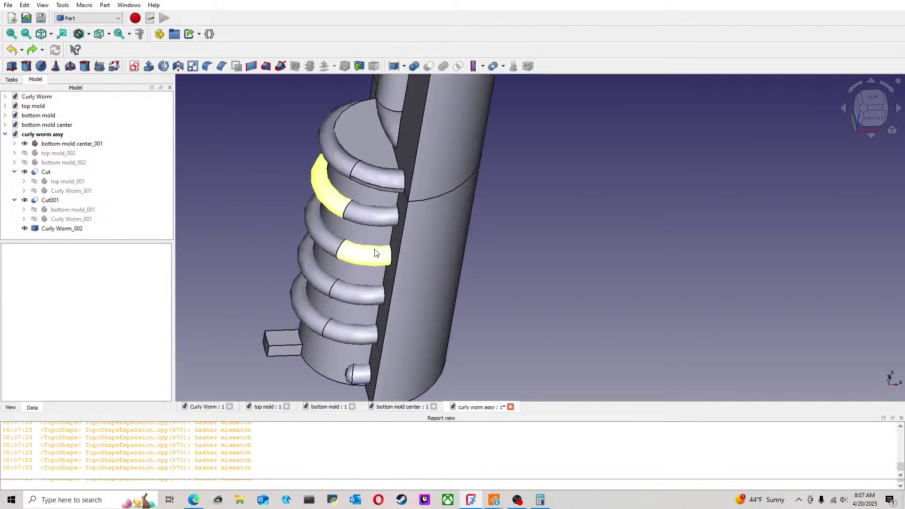
left_click(370, 159)
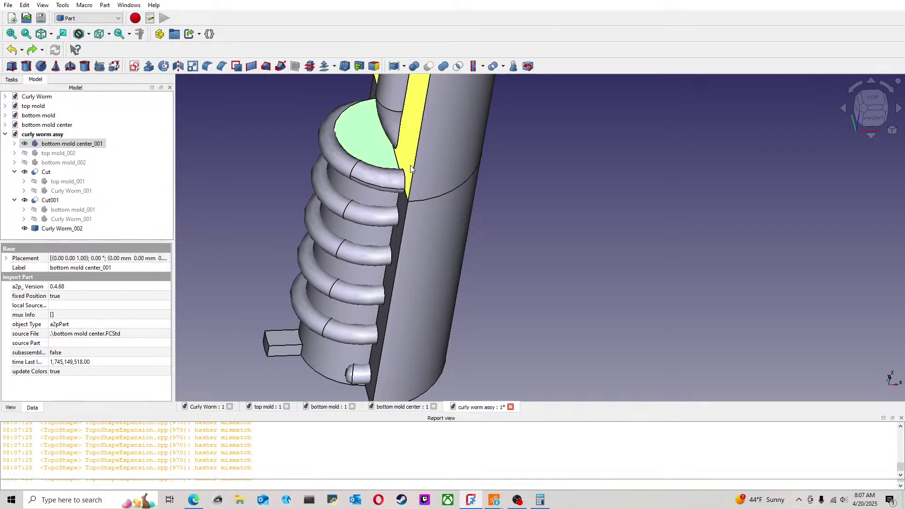
left_click(377, 176, "ctrl")
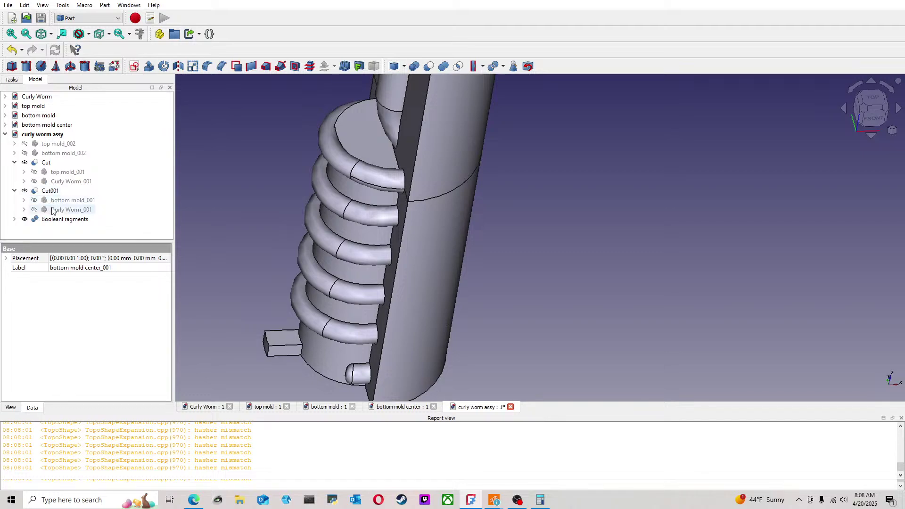
Step: Inspect the objects inside the Boolean Fragments result, cancel its transform, and delete the result
left_click(15, 220)
left_click(163, 202)
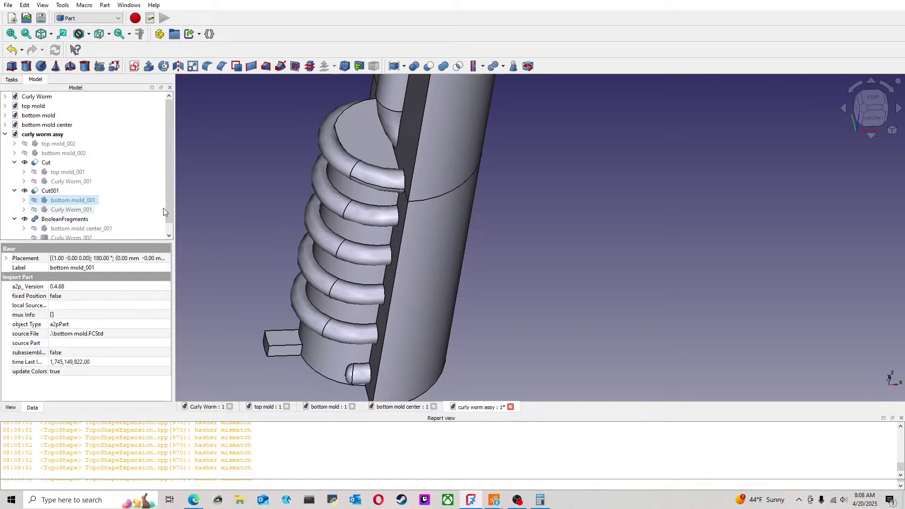
scroll(164, 196, "down", 1)
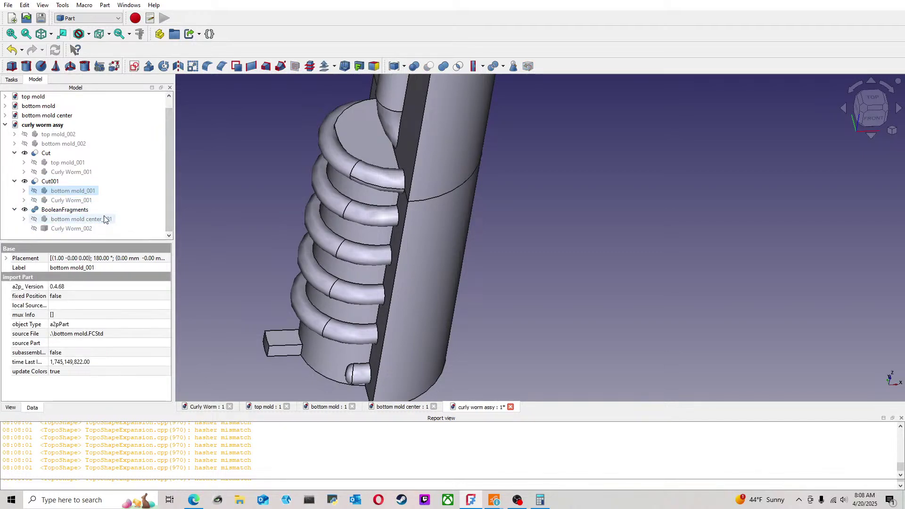
double_click(70, 209)
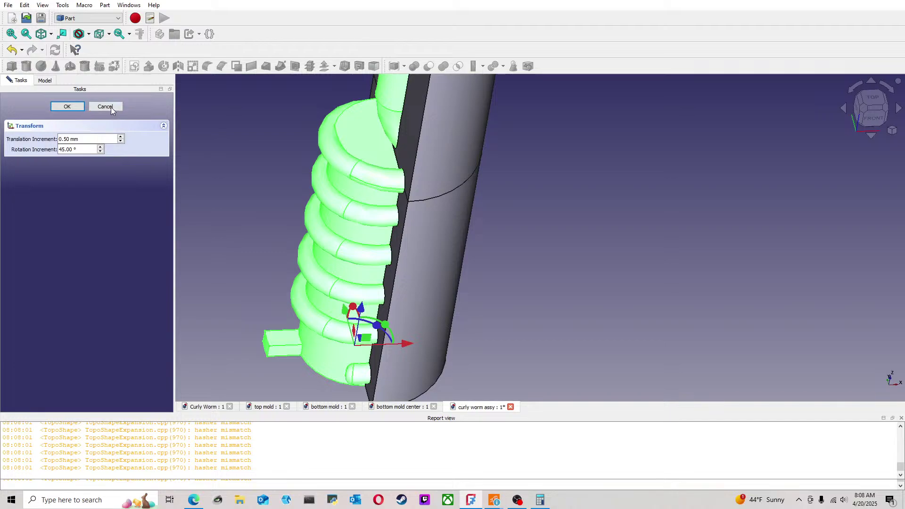
left_click(111, 107)
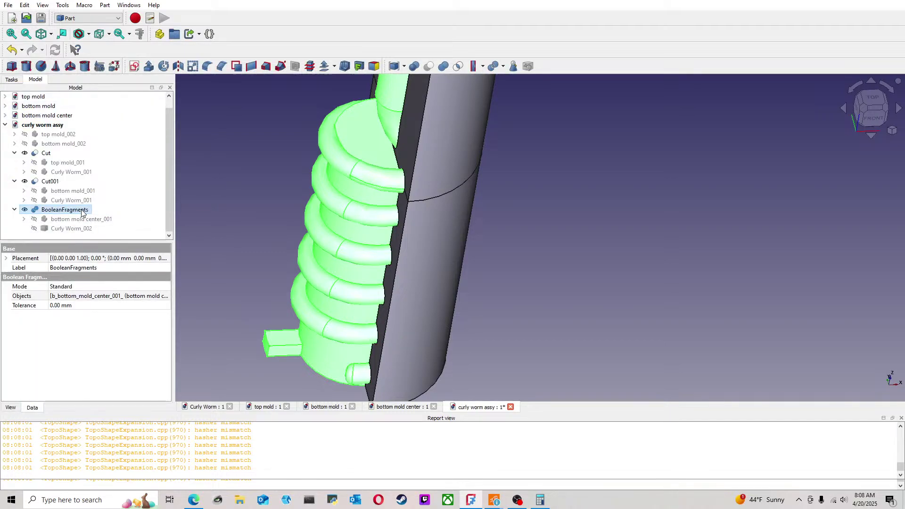
key("Delete")
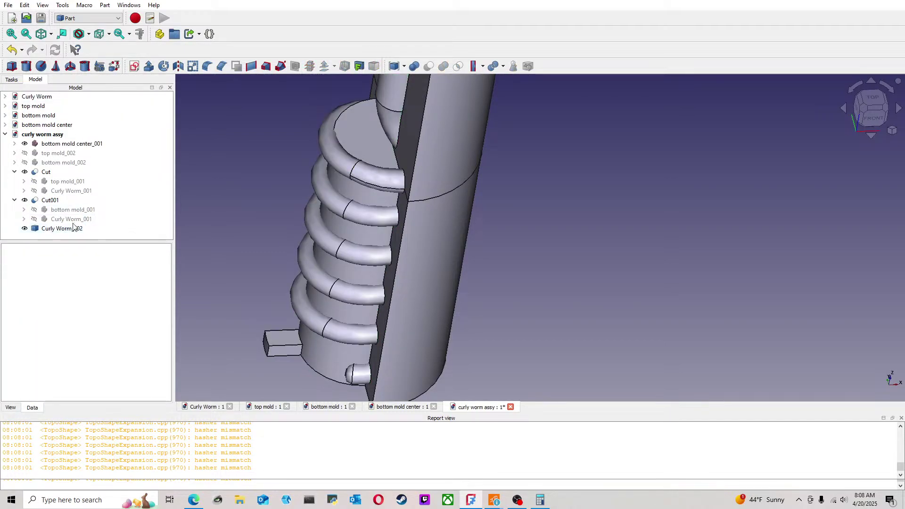
left_click(377, 169)
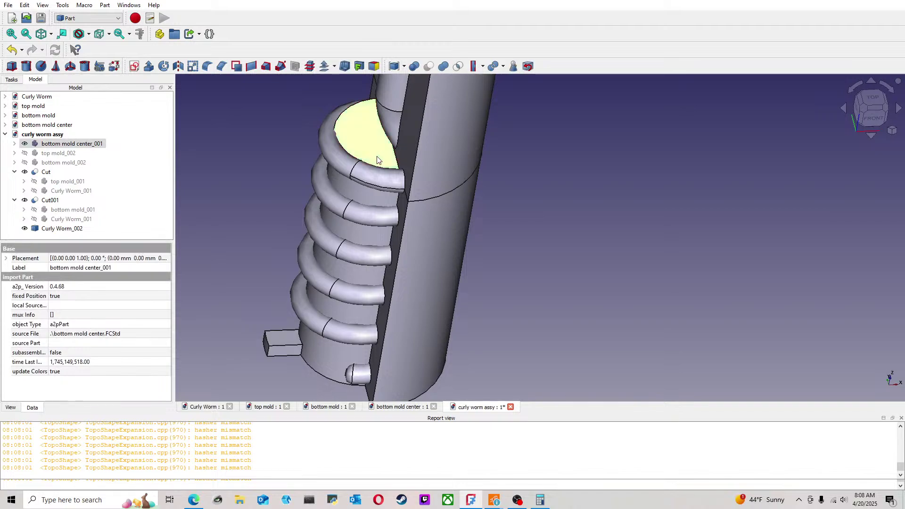
left_click(378, 185, "ctrl")
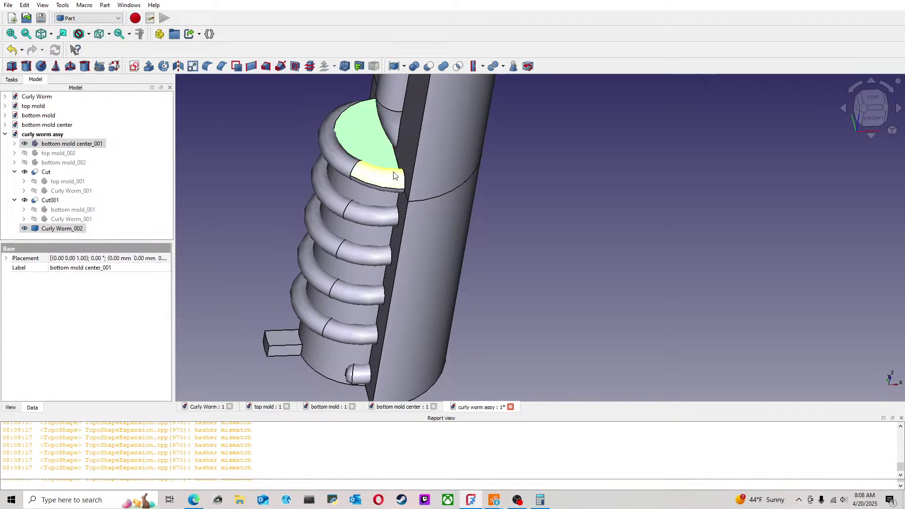
left_click(524, 180)
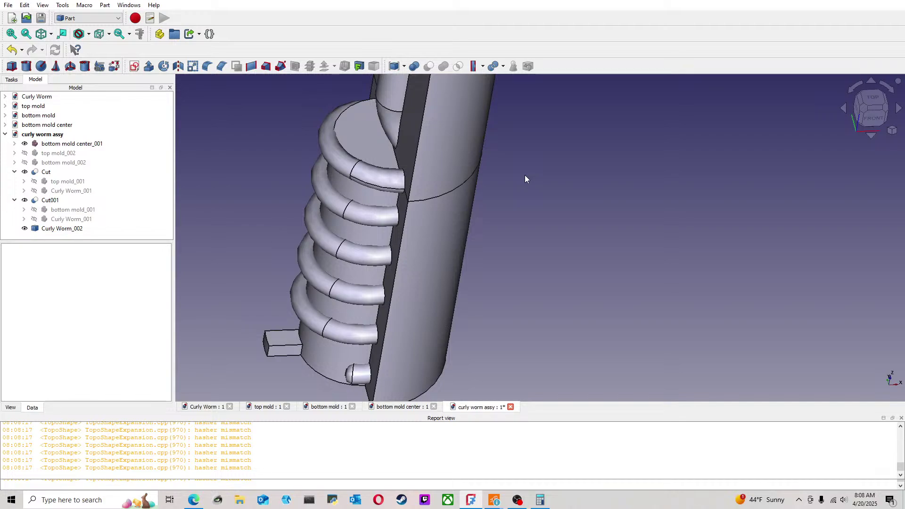
scroll(534, 187, "down", 3)
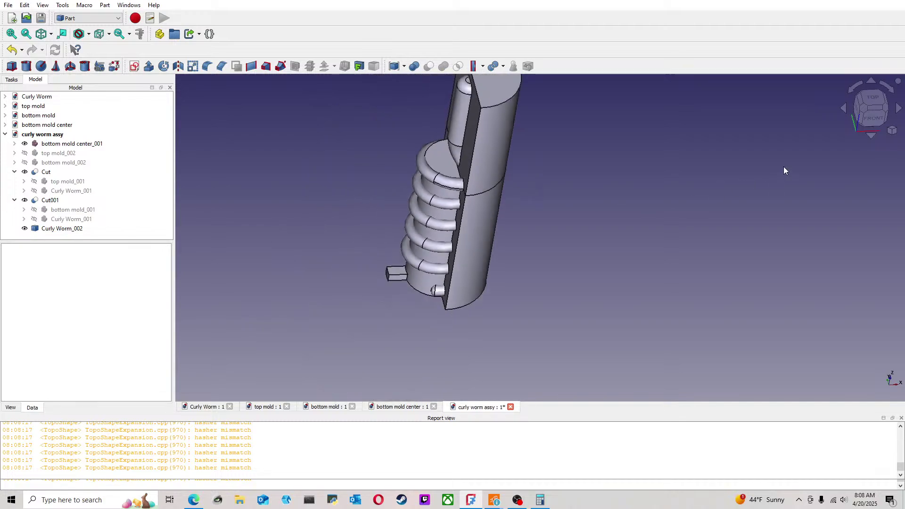
left_click(861, 108)
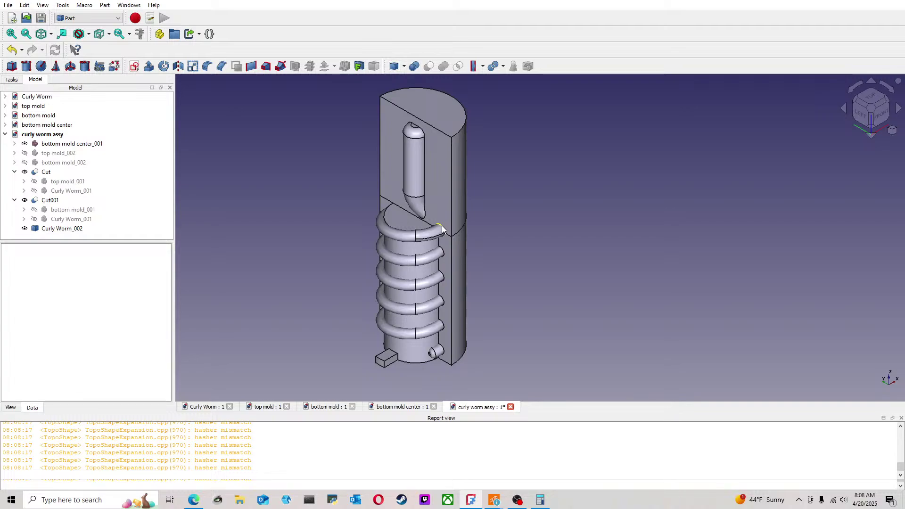
Step: Create a simple copy of bottom mold center_001 in the curly worm assembly and hide the original
left_click(91, 143)
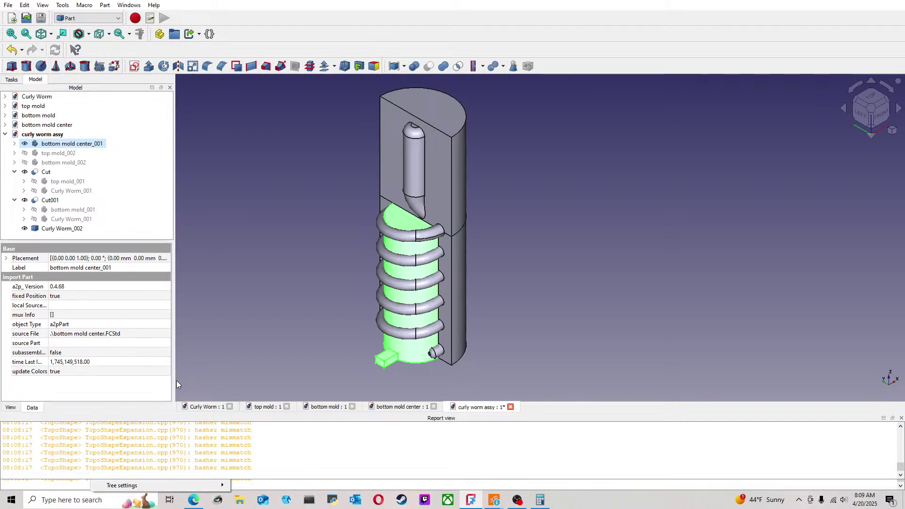
left_click(270, 309)
left_click(68, 144)
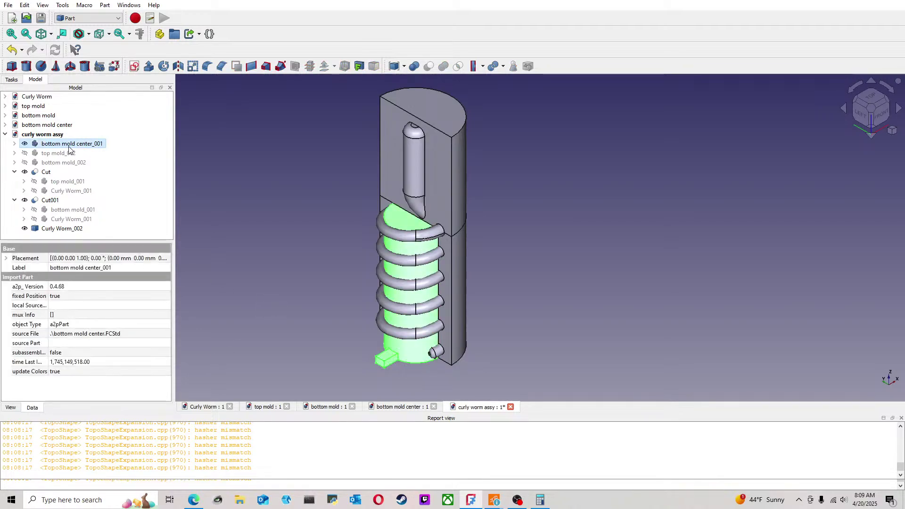
left_click(105, 6)
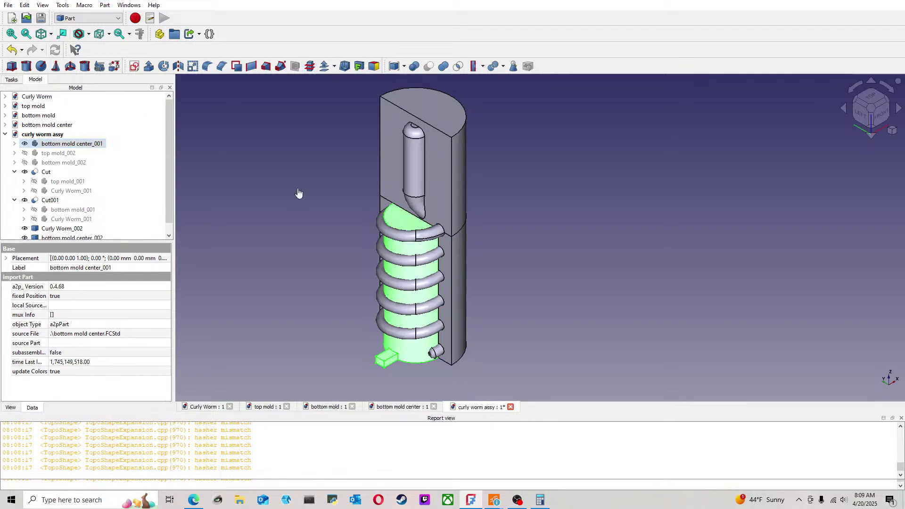
left_click(55, 135)
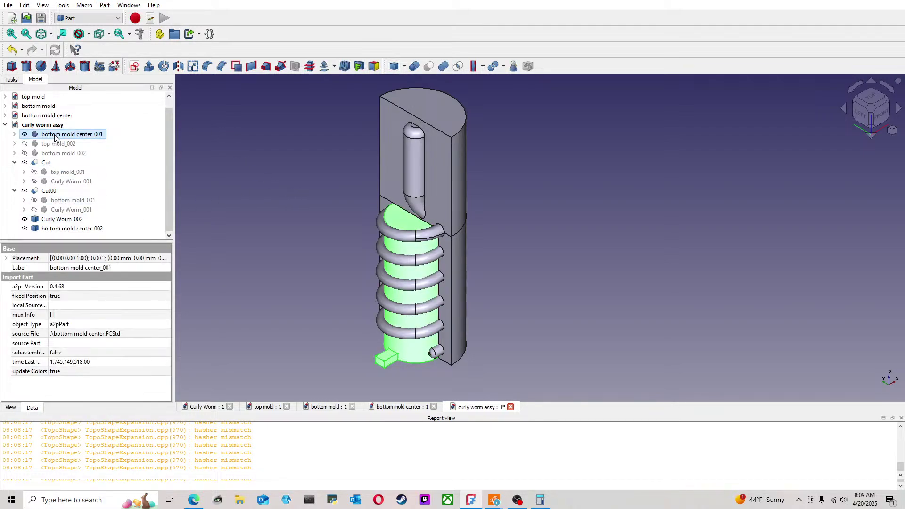
key("space")
left_click(256, 147)
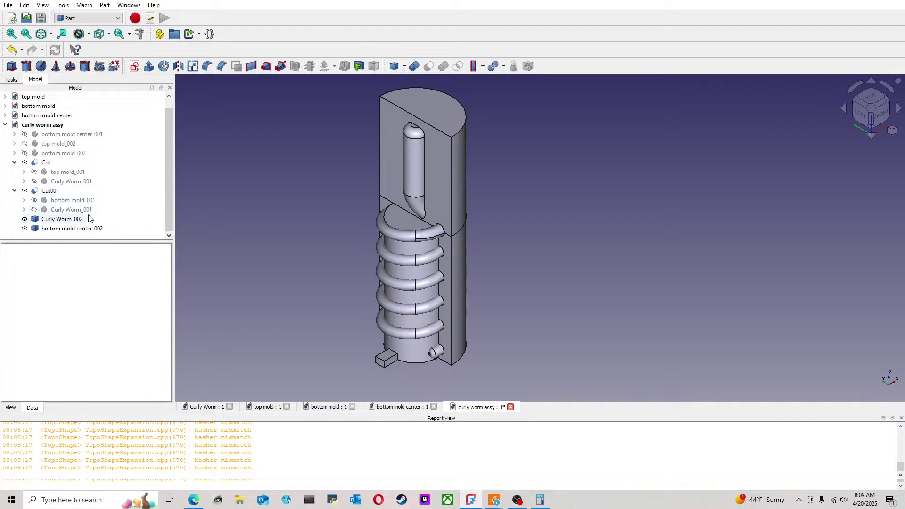
Step: Try a Boolean Cut between Curly Worm_002 and the copied bottom mold center, and undo it
left_click(80, 220)
left_click(71, 228, "ctrl")
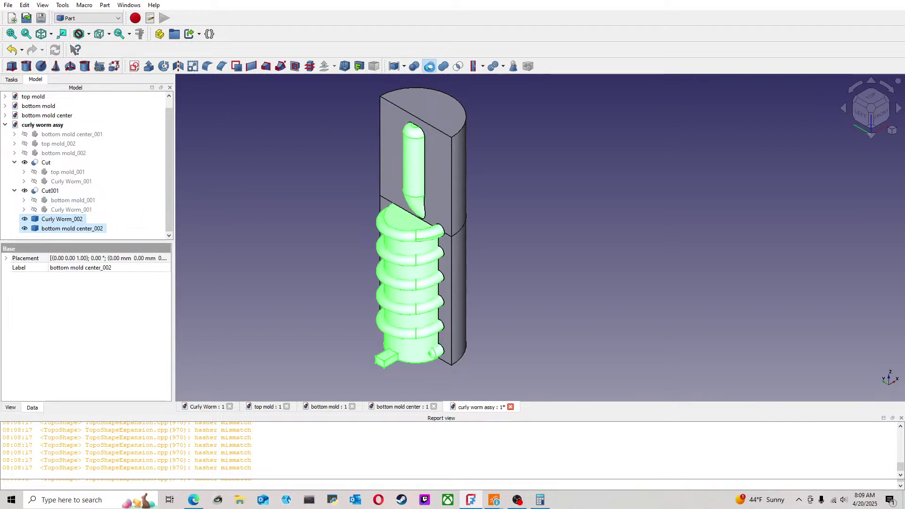
left_click(429, 66)
left_click(11, 49)
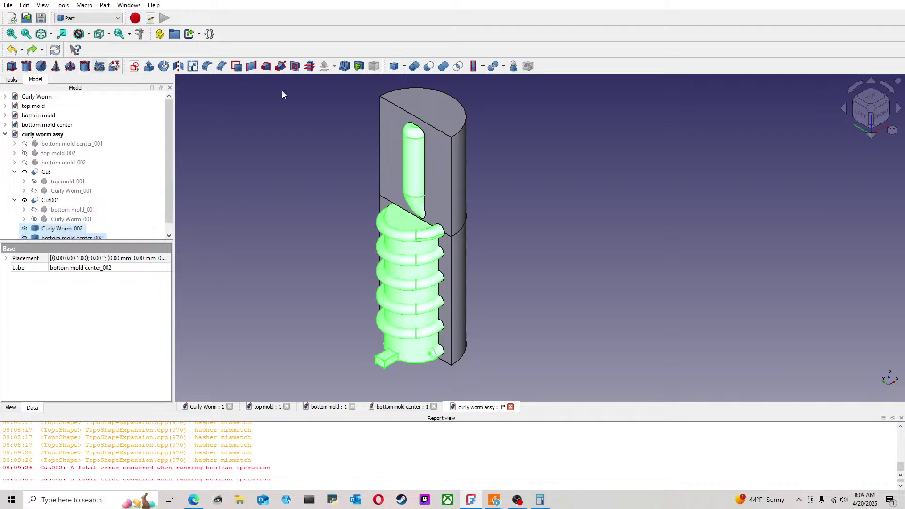
Step: Try the Cutout operation on Curly Worm_002 and bottom mold center_002, inspect the shape, and undo it
left_click(474, 66)
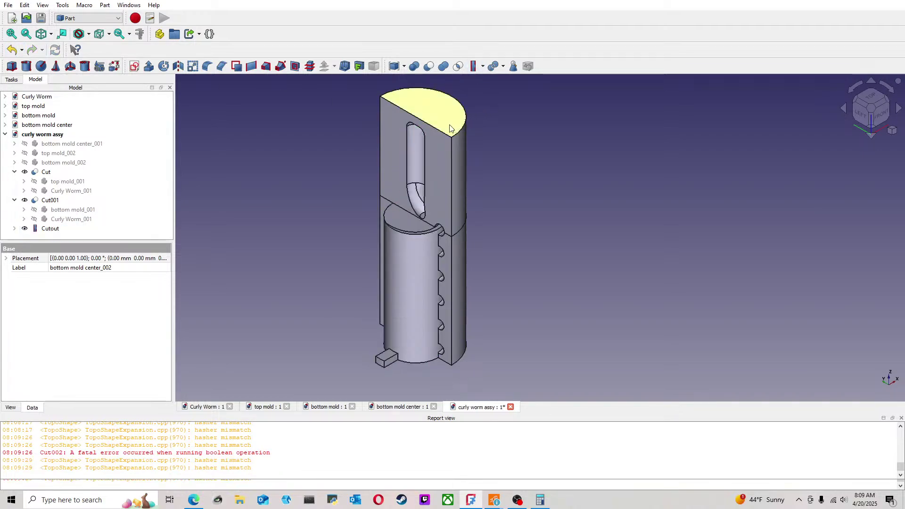
scroll(415, 255, "up", 3)
middle_click_drag(423, 250, 450, 231)
left_click(14, 53)
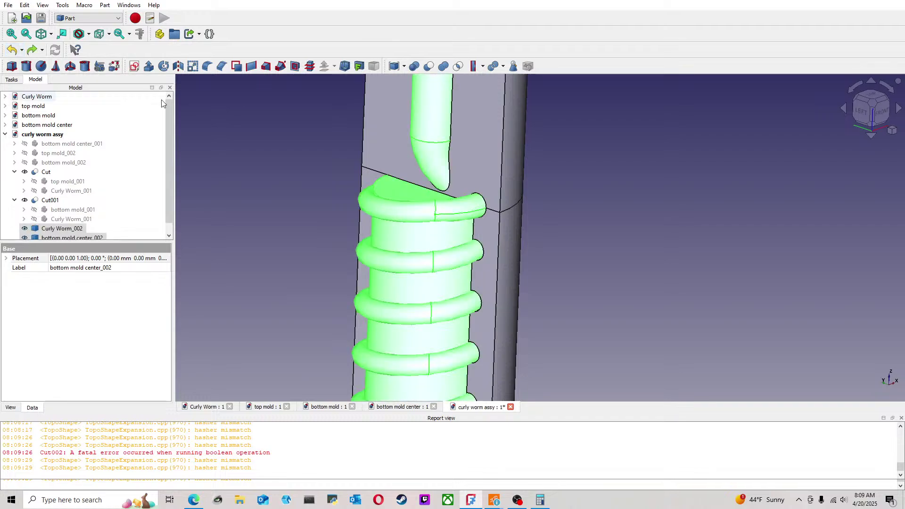
left_click(559, 222)
scroll(556, 220, "down", 2)
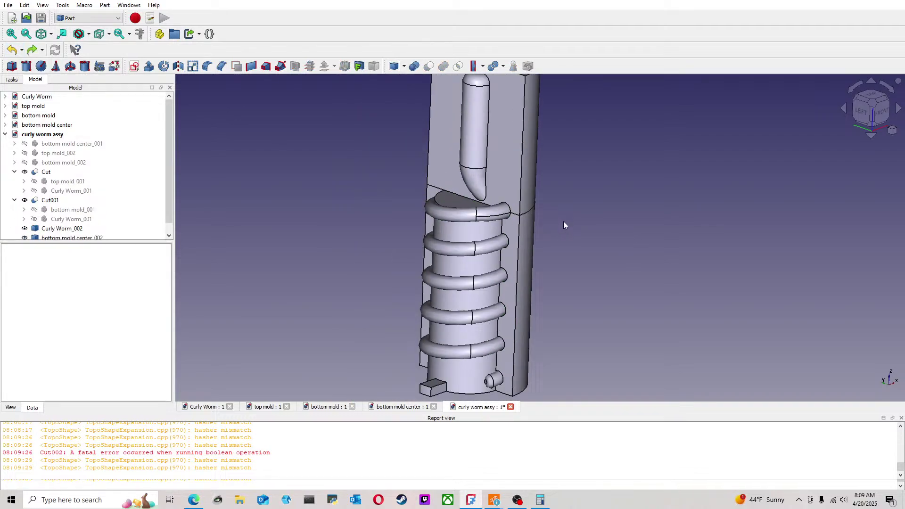
scroll(171, 186, "down", 1)
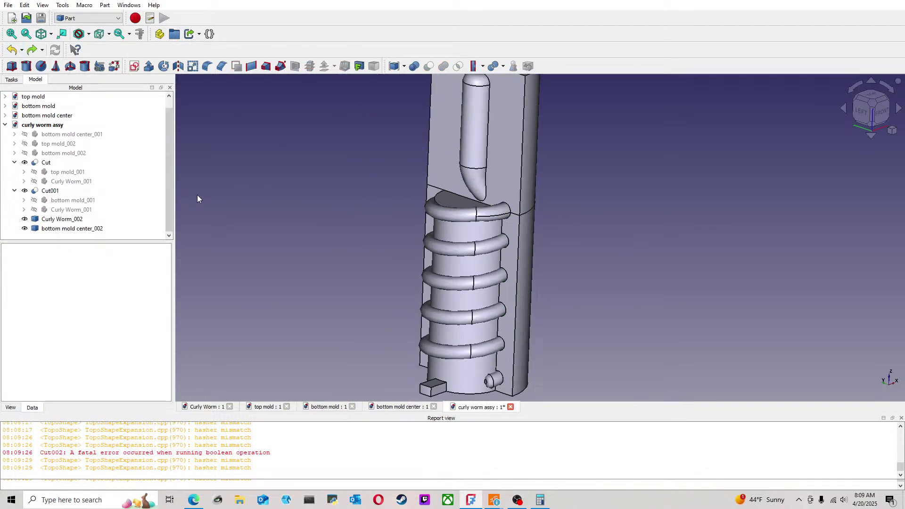
Step: Save the curly worm assembly file with both copied shapes in it
left_click(4, 7)
left_click(28, 69)
scroll(713, 189, "down", 3)
middle_click_drag(713, 188, 638, 208)
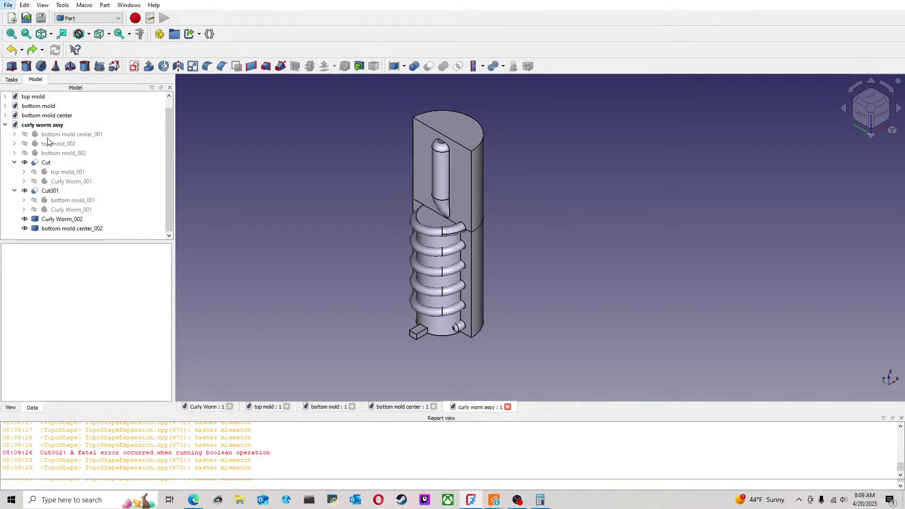
Step: Create a new document and copy bottom mold center_002 and Curly Worm_002 from the assembly into it
left_click(28, 21)
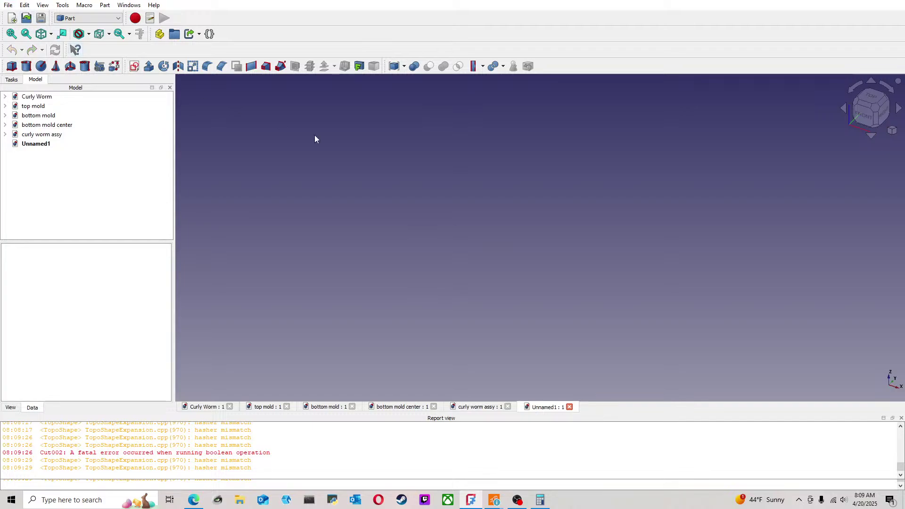
left_click(480, 406)
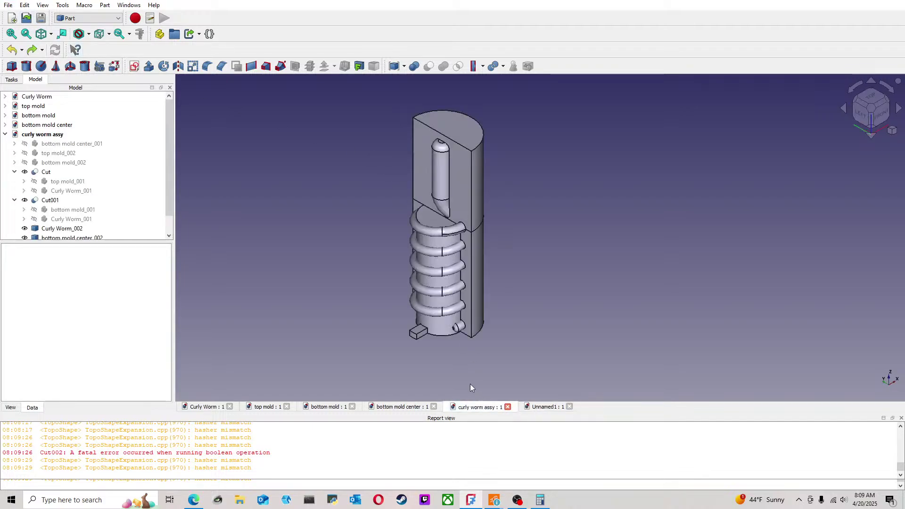
scroll(164, 186, "down", 1)
scroll(164, 190, "down", 1)
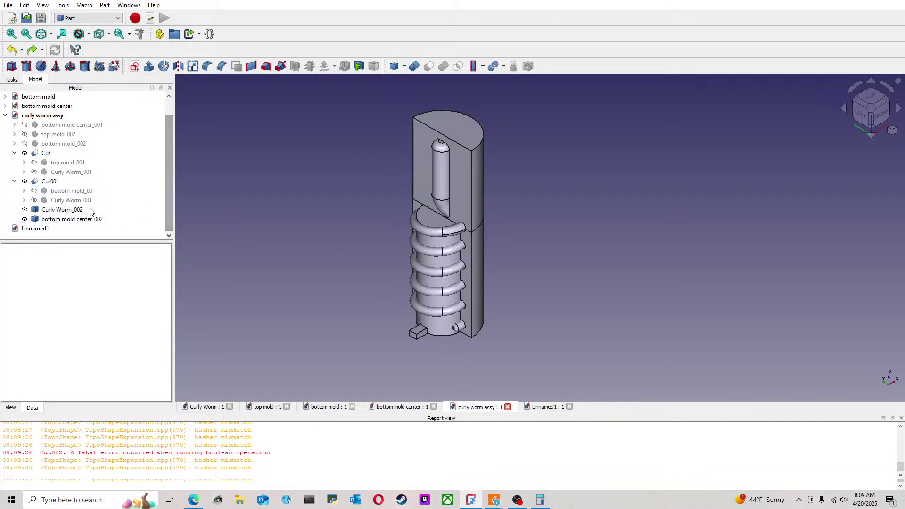
left_click(90, 210)
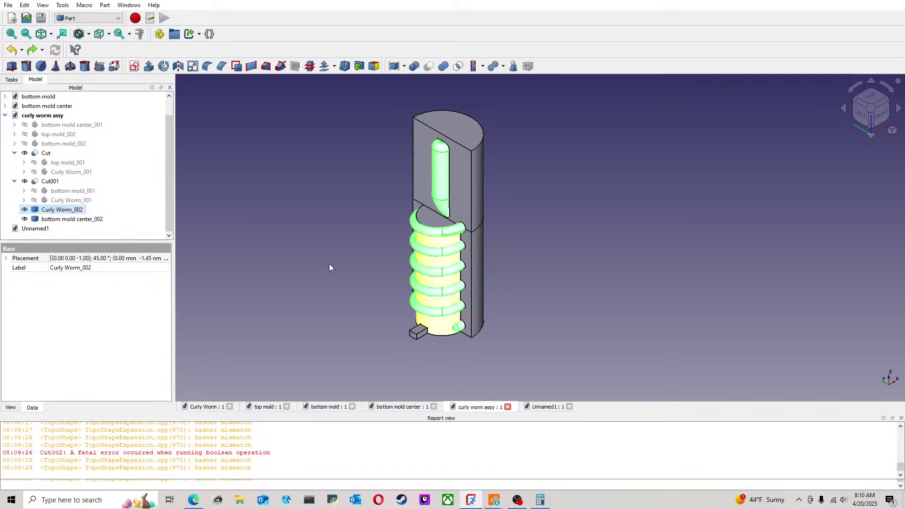
left_click(95, 219)
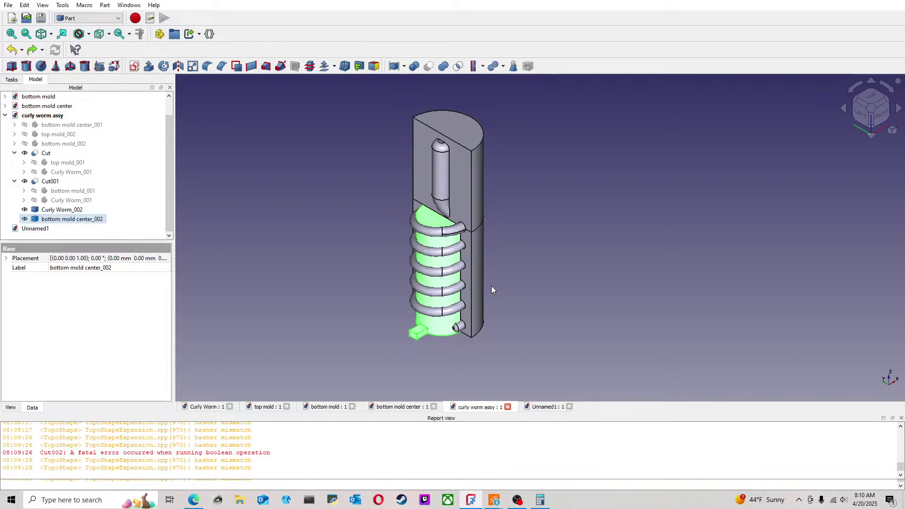
left_click(546, 406)
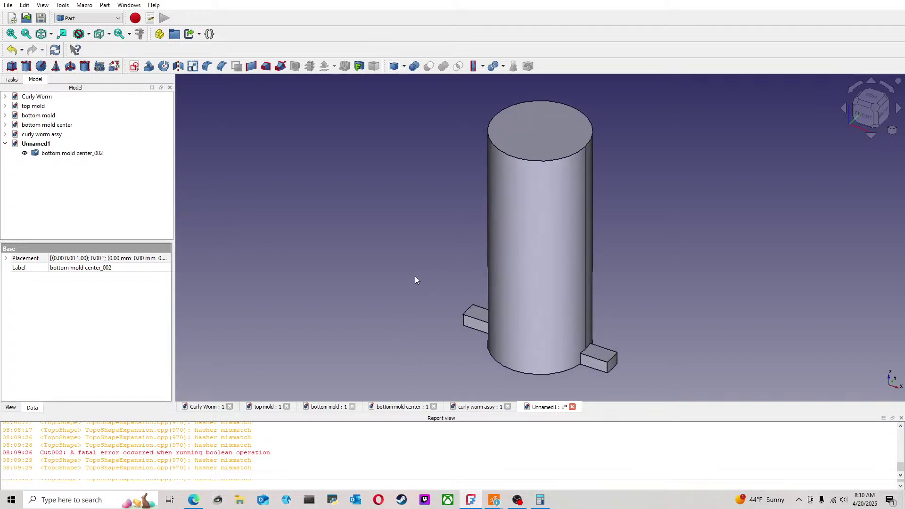
scroll(321, 244, "down", 3)
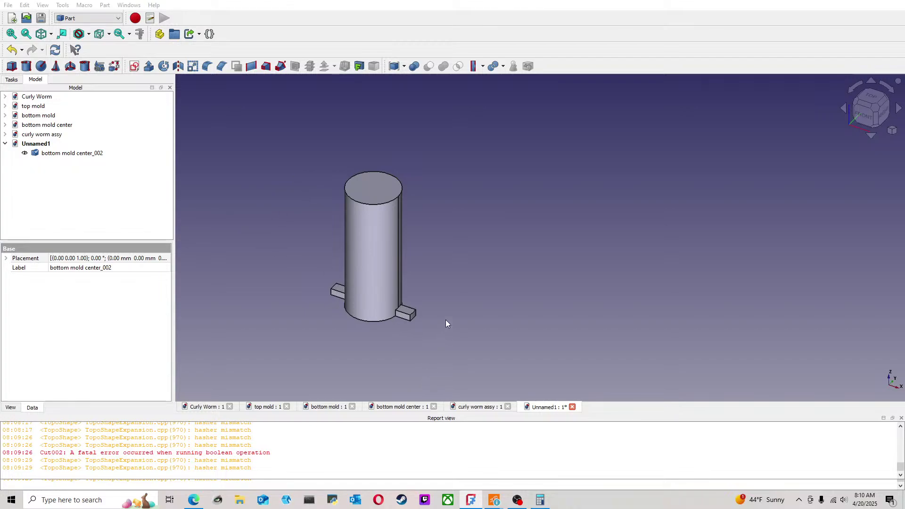
middle_click_drag(411, 284, 451, 259)
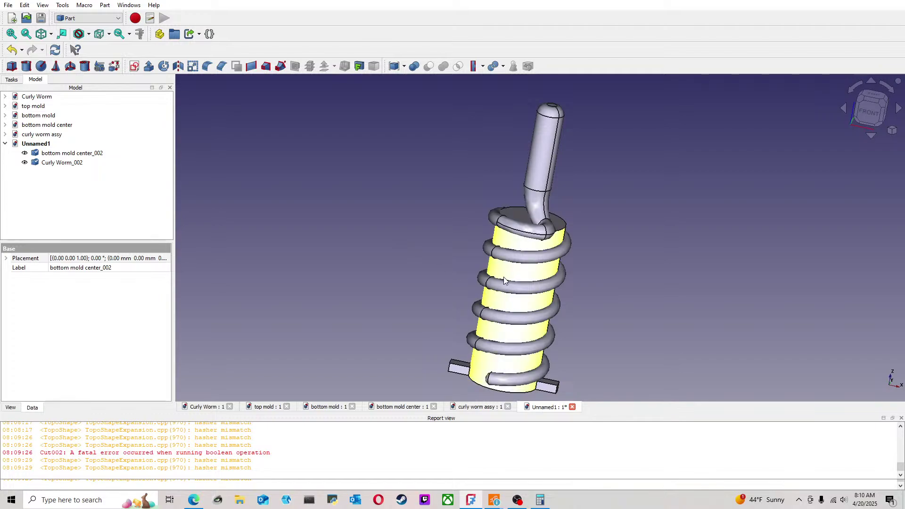
Step: Try a Boolean Cut of the bottom mold center with the Curly Worm in the new document, and undo it
left_click(541, 275)
left_click(429, 67)
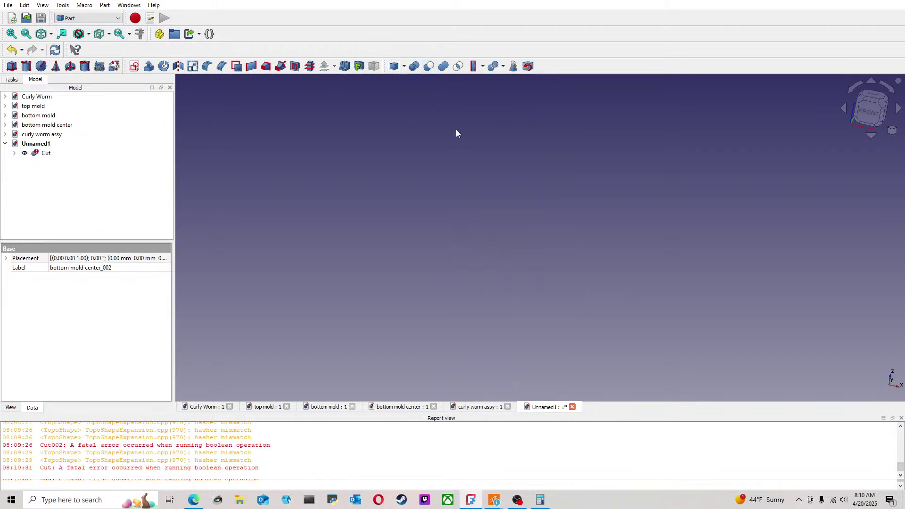
left_click(12, 49)
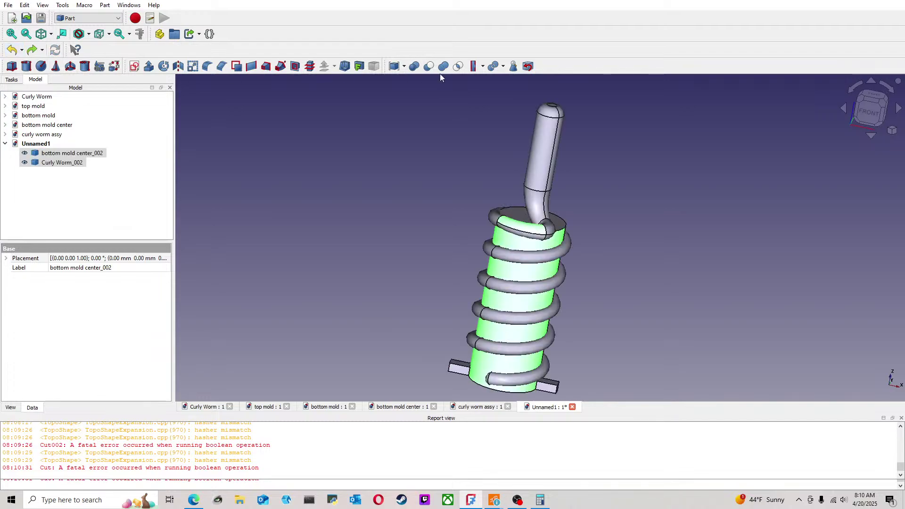
Step: Try Cutout twice on the mold center and worm in the new document, undoing each attempt
left_click(473, 66)
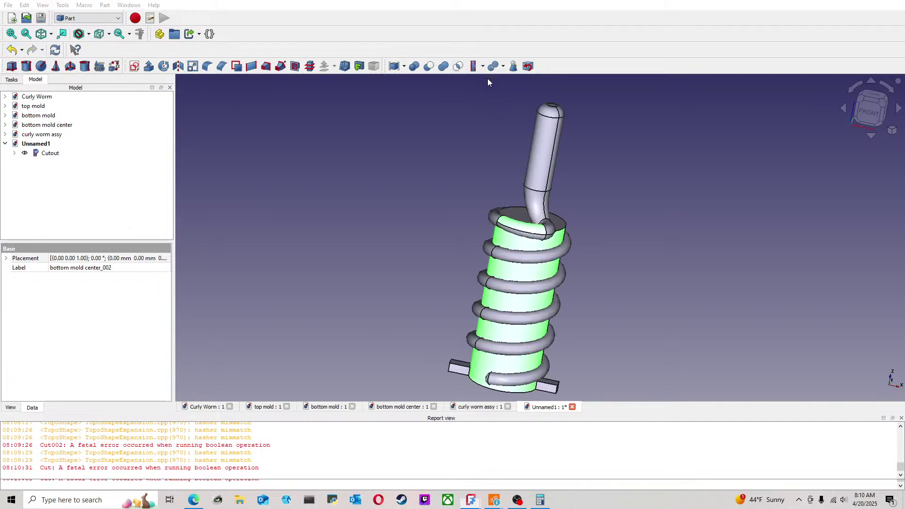
left_click(523, 259)
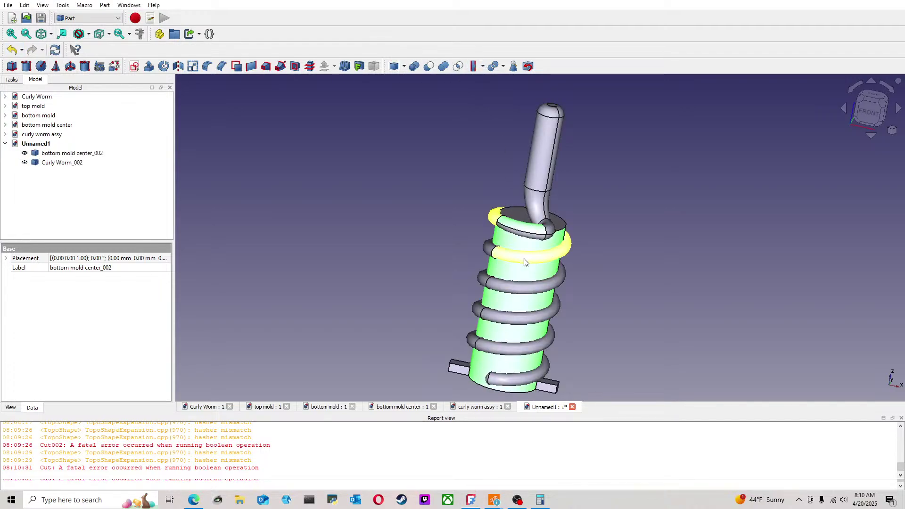
left_click(474, 66)
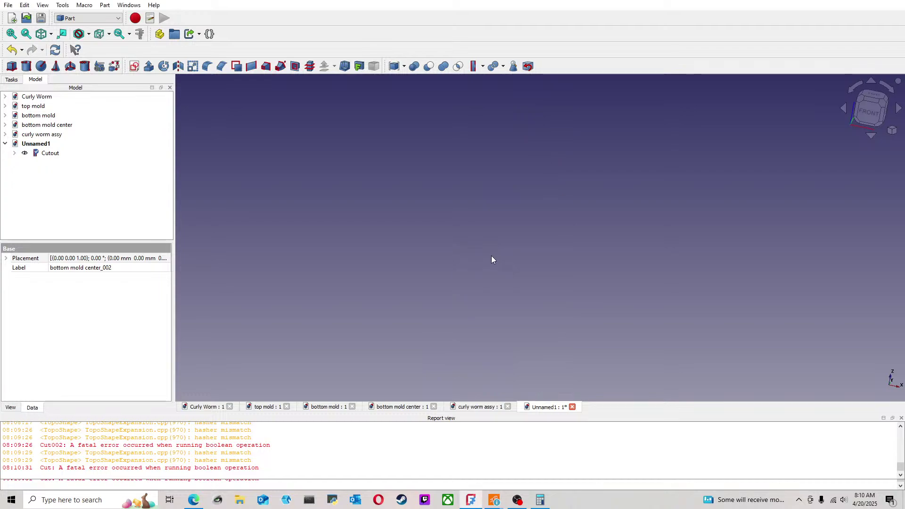
left_click(12, 50)
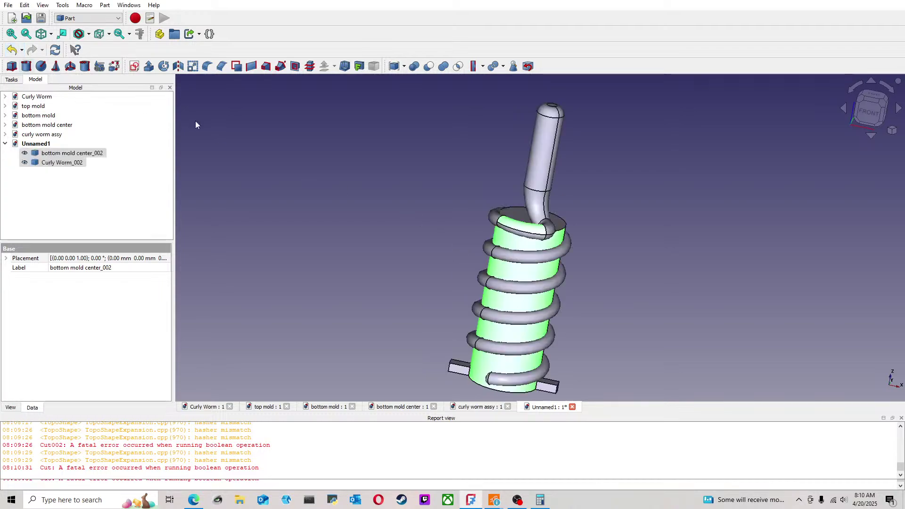
Step: Create a refined copy of Curly Worm_002 in the new document
middle_click_drag(622, 220, 535, 255)
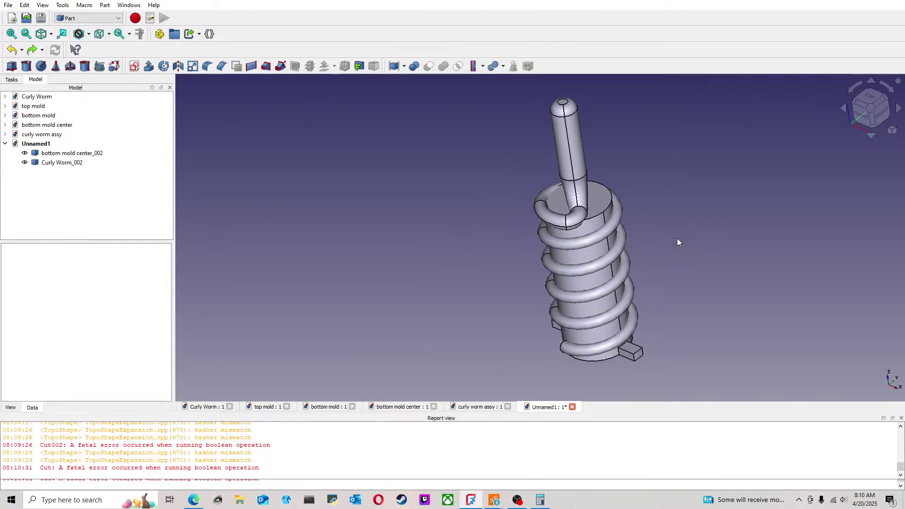
middle_click_drag(677, 242, 608, 236)
left_click(69, 162)
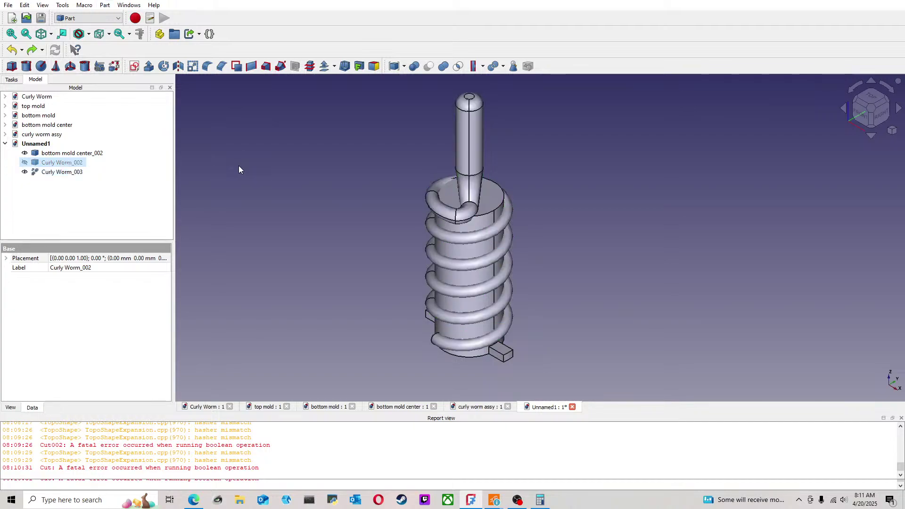
left_click(207, 177)
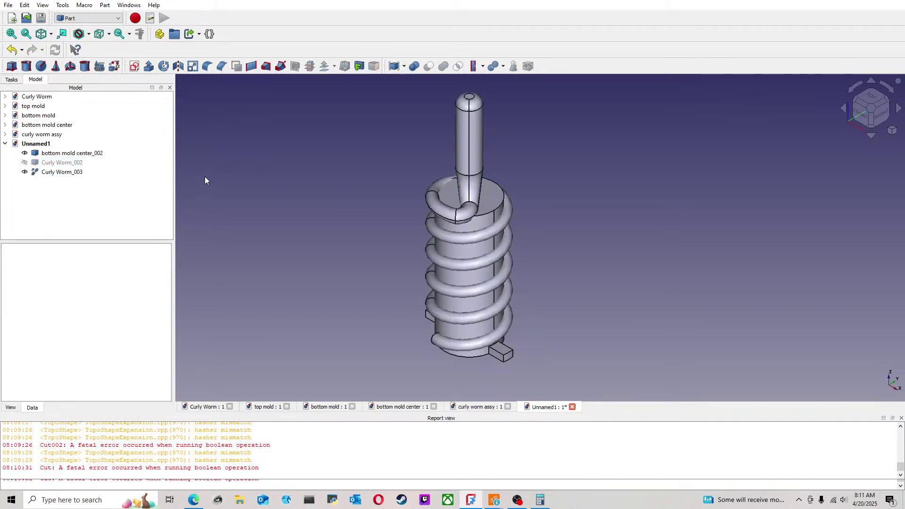
Step: Try Cut and Cutout on bottom mold center_002 and Curly Worm_003, and undo both attempts along with the refined worm copy
left_click(85, 154)
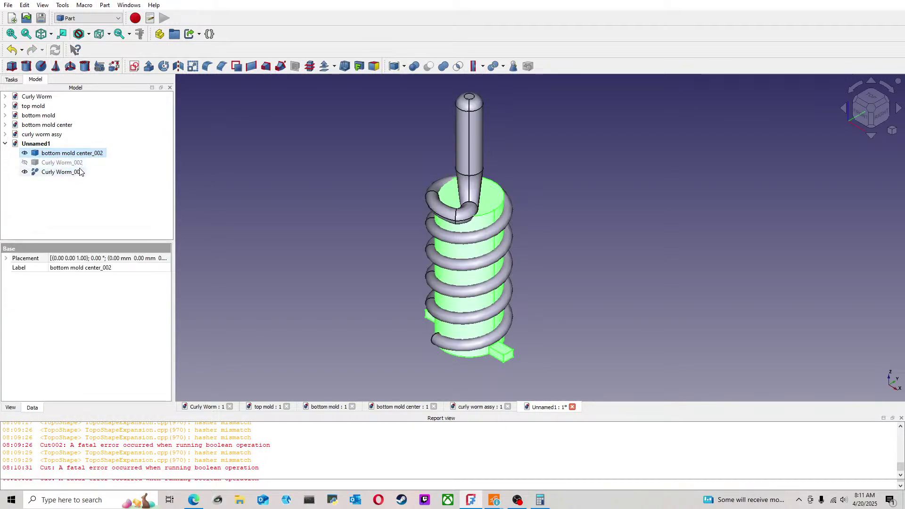
left_click(79, 172, "ctrl")
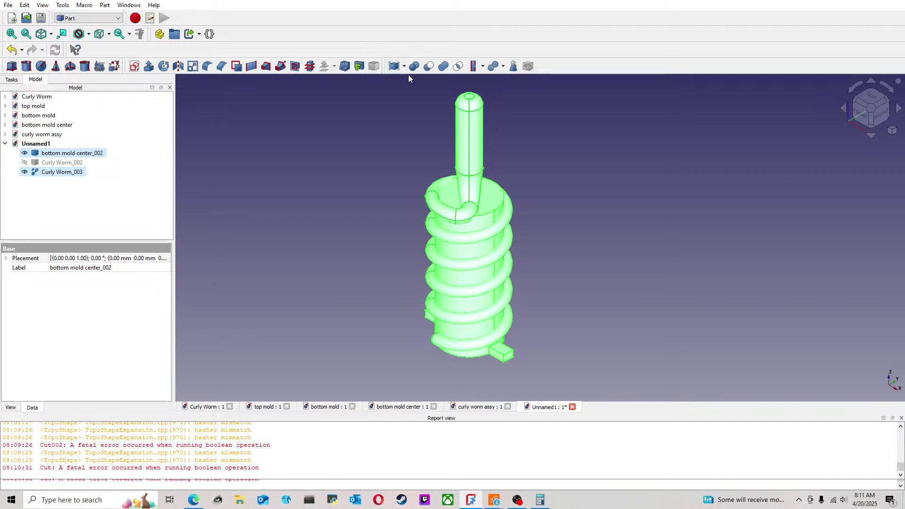
left_click(429, 65)
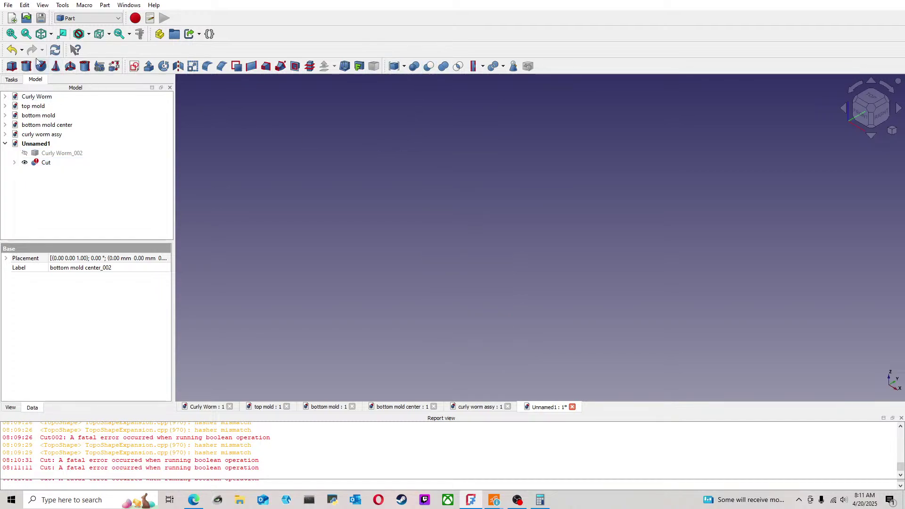
left_click(12, 50)
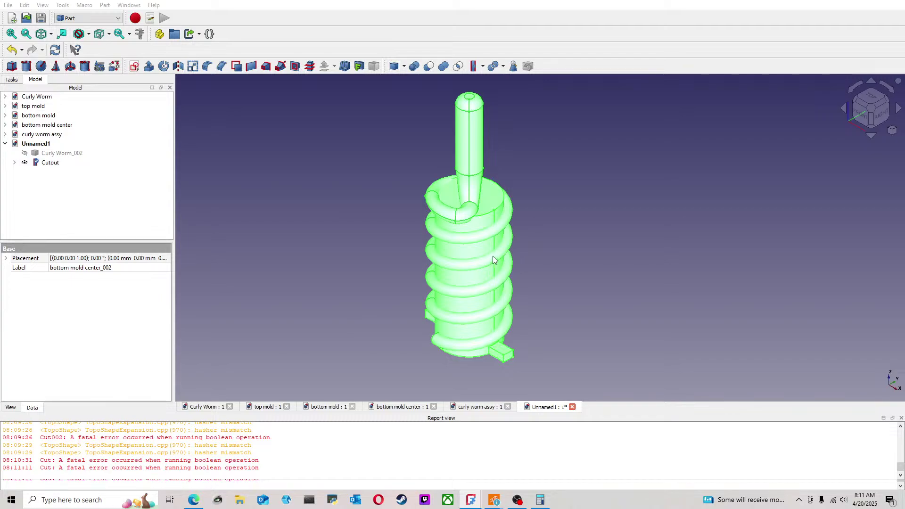
left_click(12, 49)
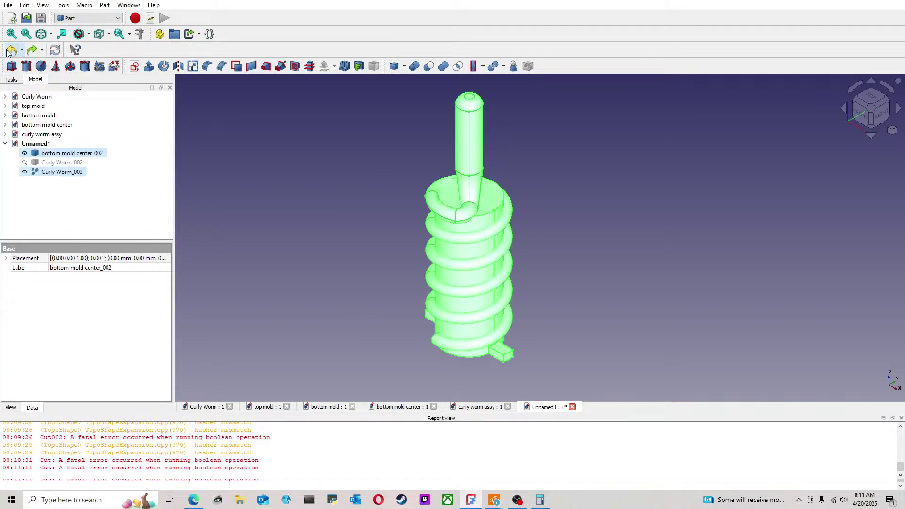
left_click(234, 120)
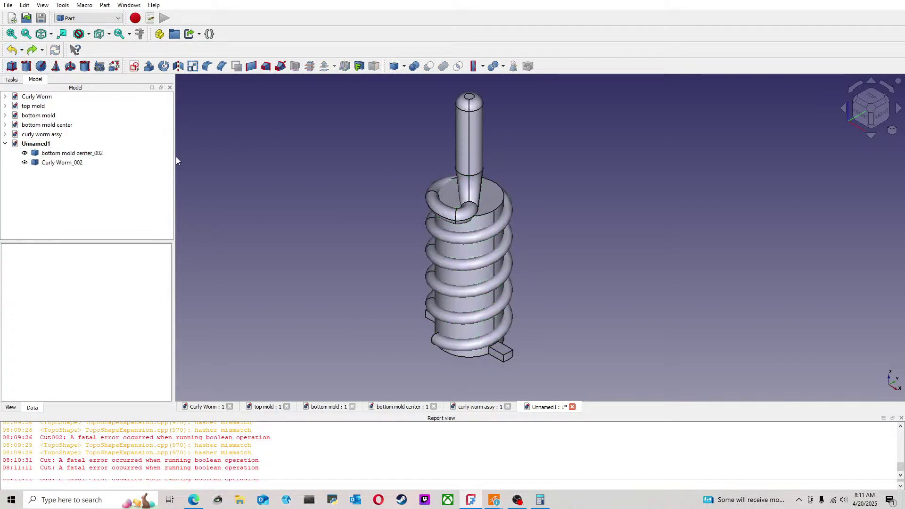
Step: Create another copy of Curly Worm_002 in the new document and hide the original worm
left_click(60, 163)
left_click(105, 6)
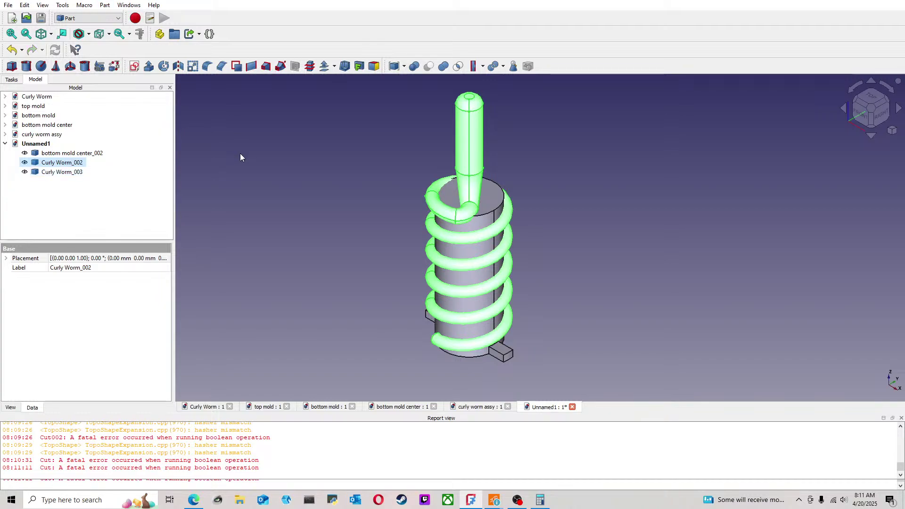
left_click(229, 171)
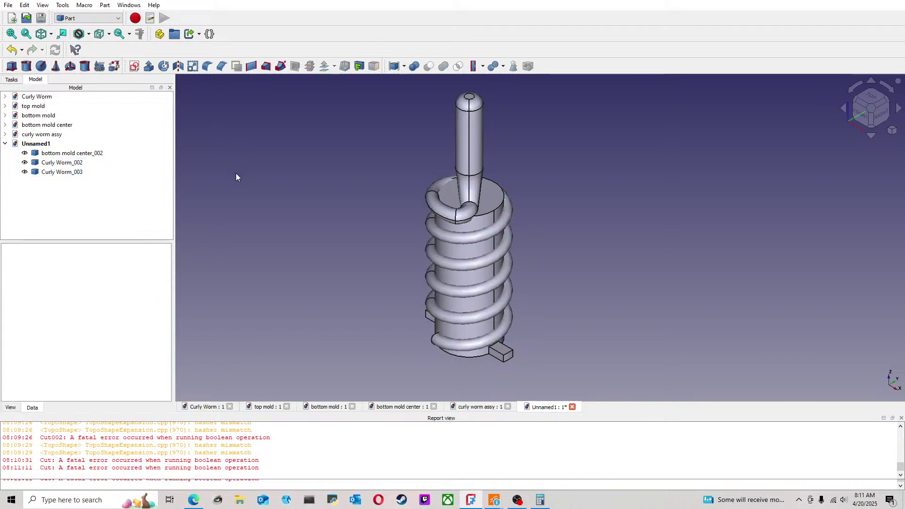
left_click(79, 165)
key("space")
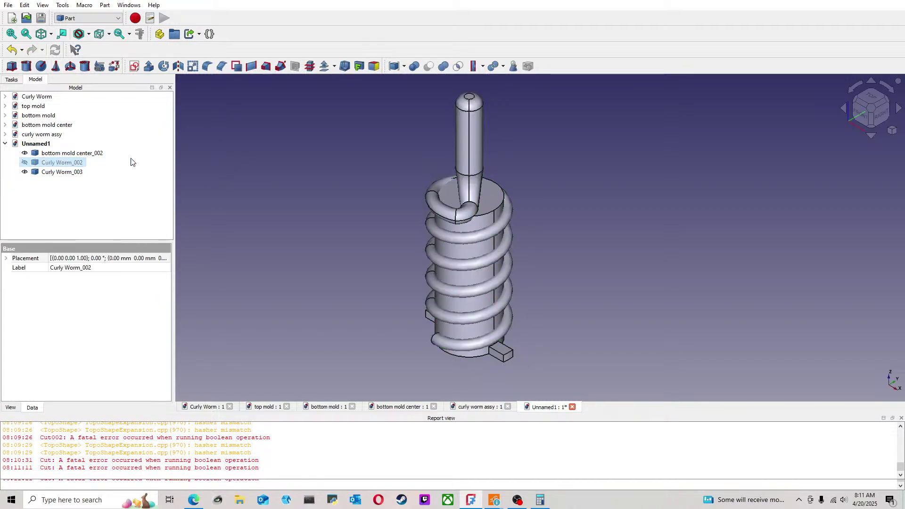
left_click(200, 157)
left_click(72, 172)
left_click(222, 167)
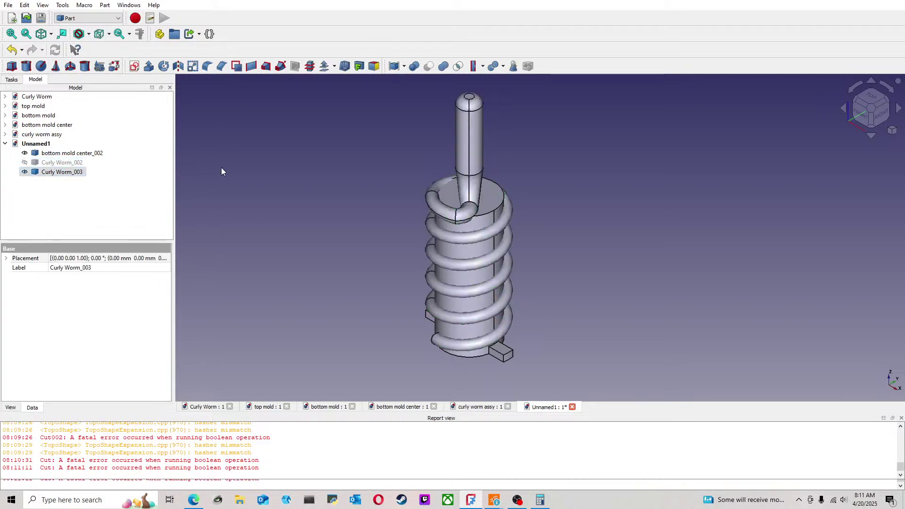
Step: Try a Boolean Cut and a Cutout on bottom mold center_002 with the copied worm, undoing each attempt
left_click(97, 154)
left_click(75, 173, "ctrl")
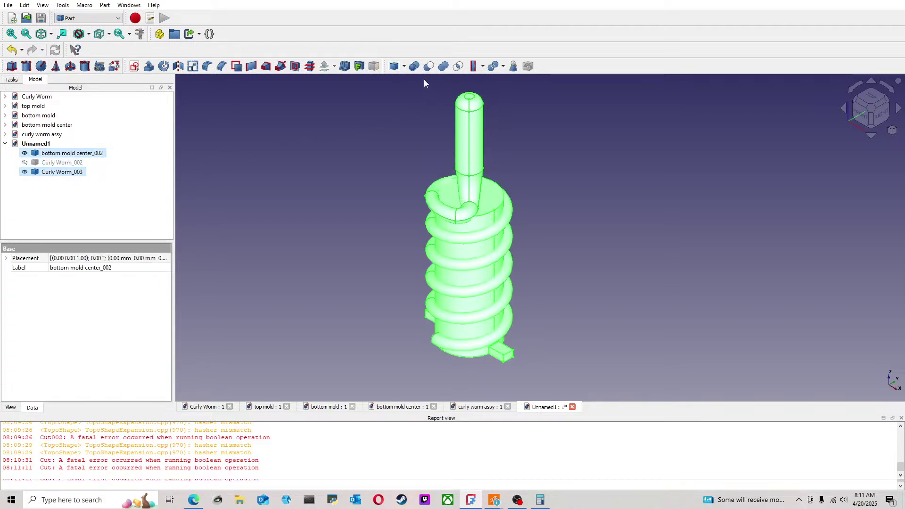
left_click(429, 66)
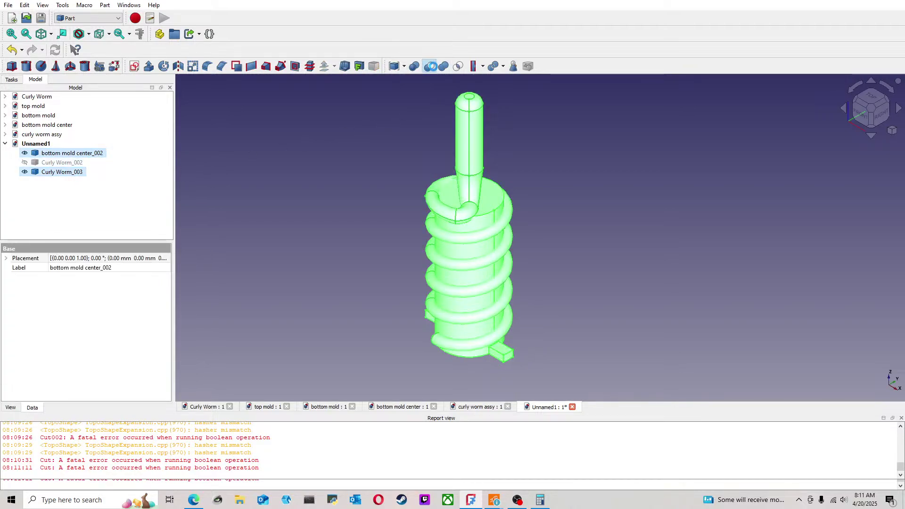
left_click(12, 49)
left_click(484, 67)
left_click(489, 99)
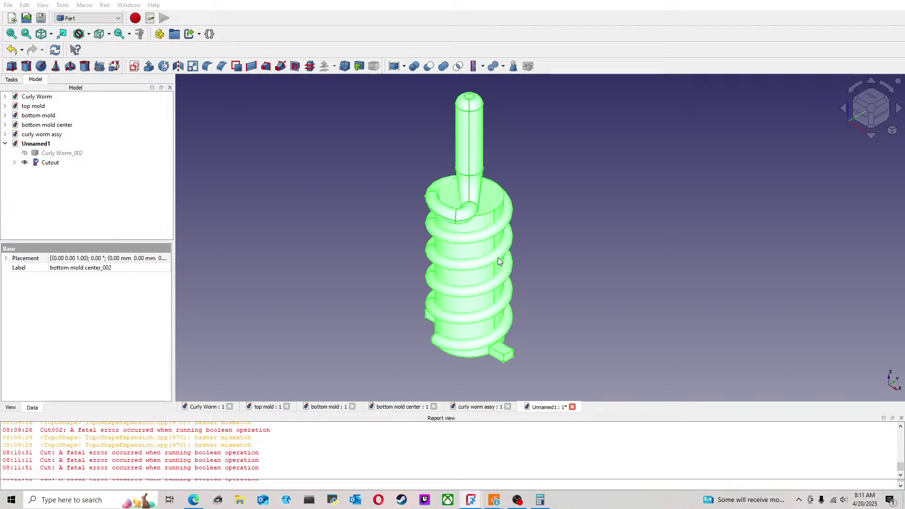
left_click(14, 54)
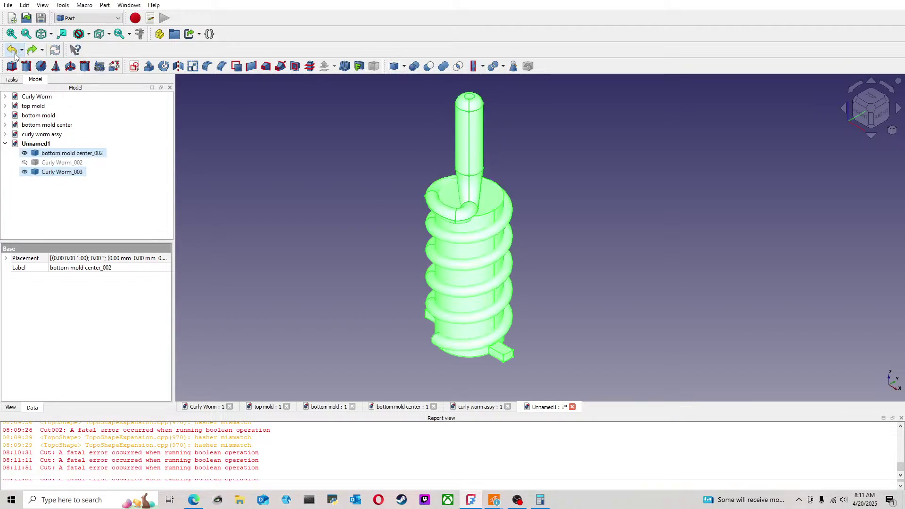
Step: Delete the copied worm Curly Worm_003 and show Curly Worm_002 again
left_click(287, 133)
left_click(73, 173)
key("Delete")
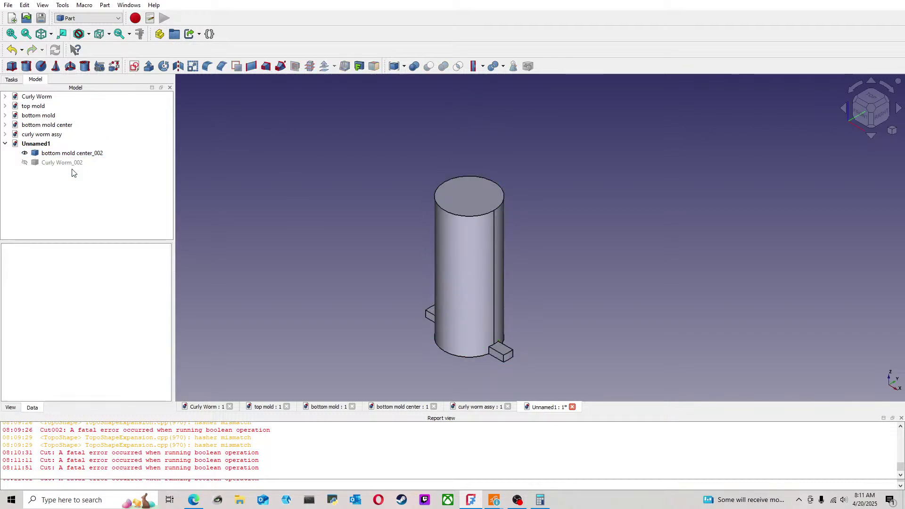
left_click(80, 164)
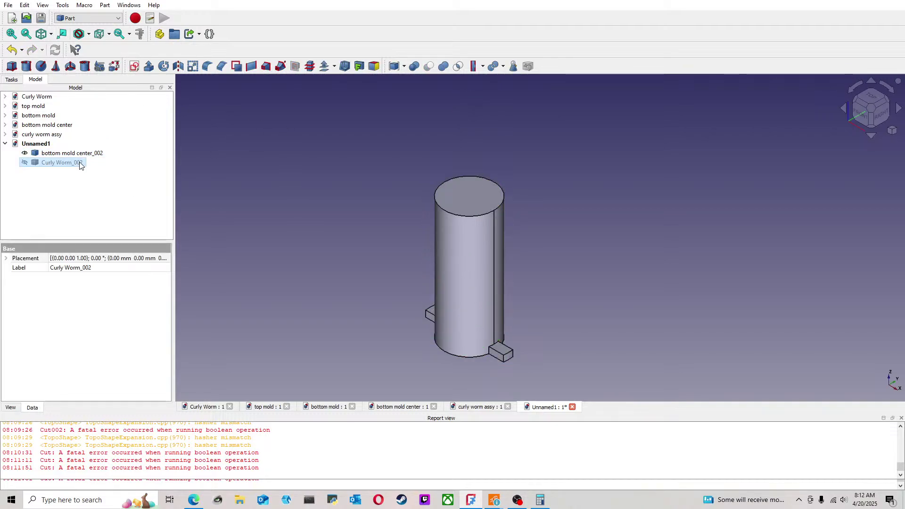
key("space")
left_click(270, 154)
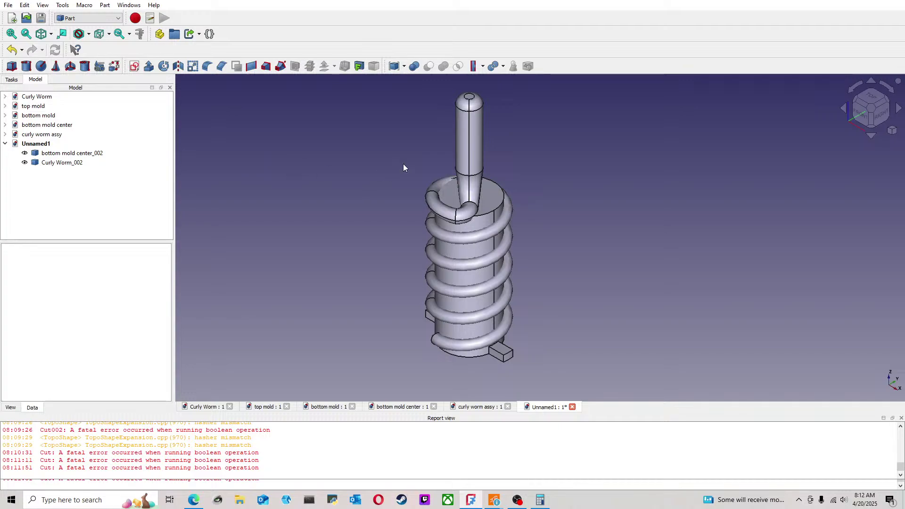
Step: Try Slice apart on bottom mold center_002 and Curly Worm_002, undo it, and try Slice to compound on the same pair
left_click(61, 163)
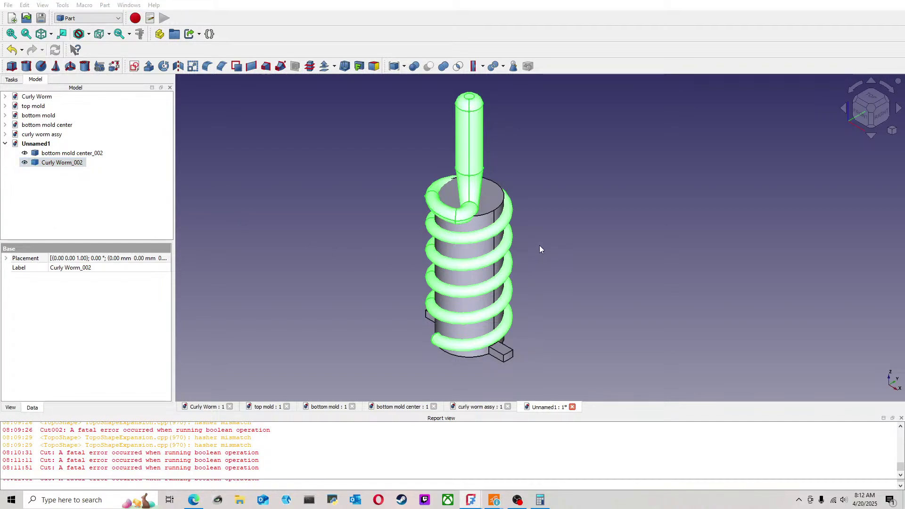
left_click(636, 253)
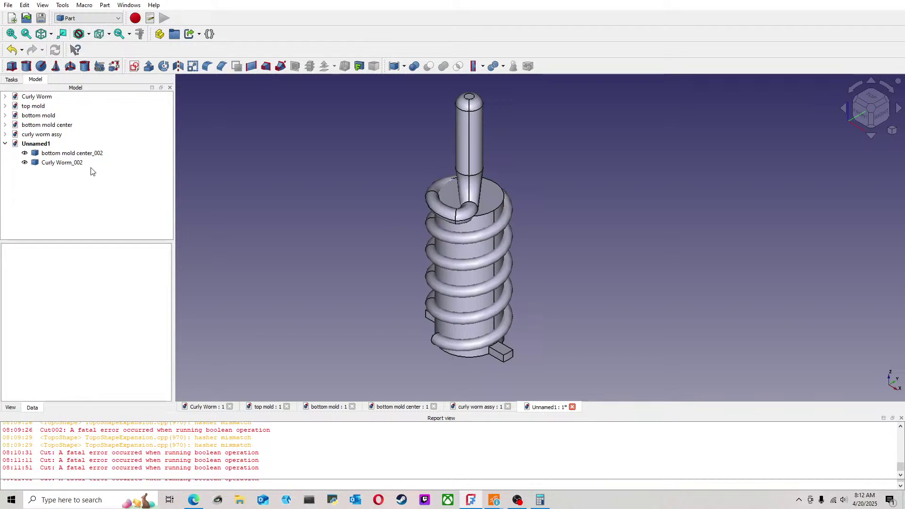
left_click(81, 155)
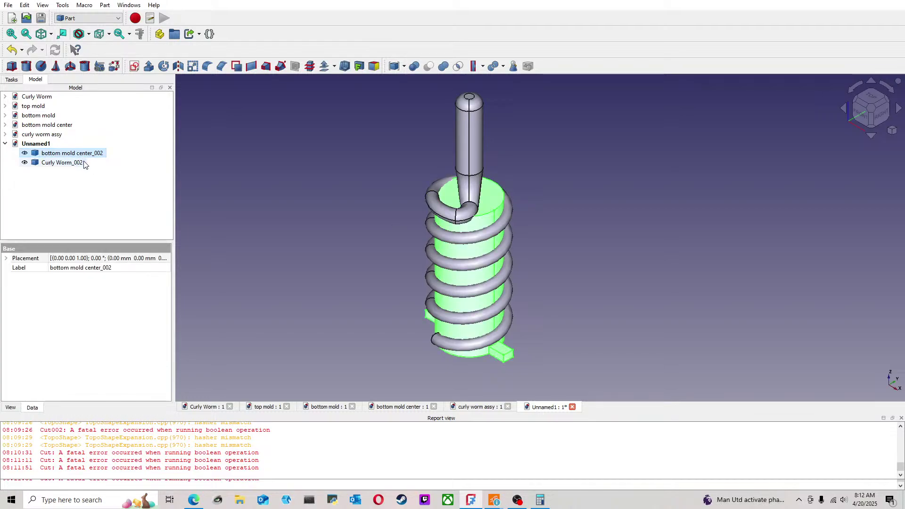
left_click(76, 162, "ctrl")
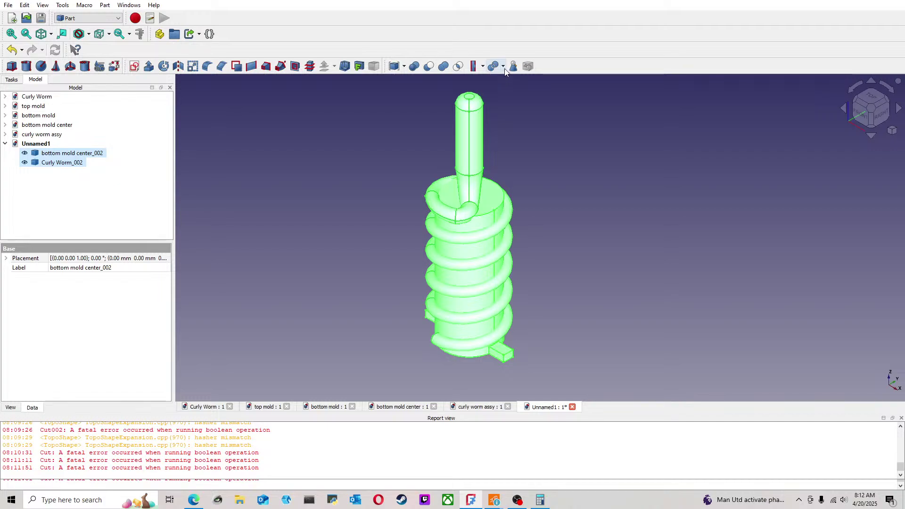
left_click(520, 90)
scroll(477, 215, "up", 4)
middle_click_drag(482, 211, 490, 228)
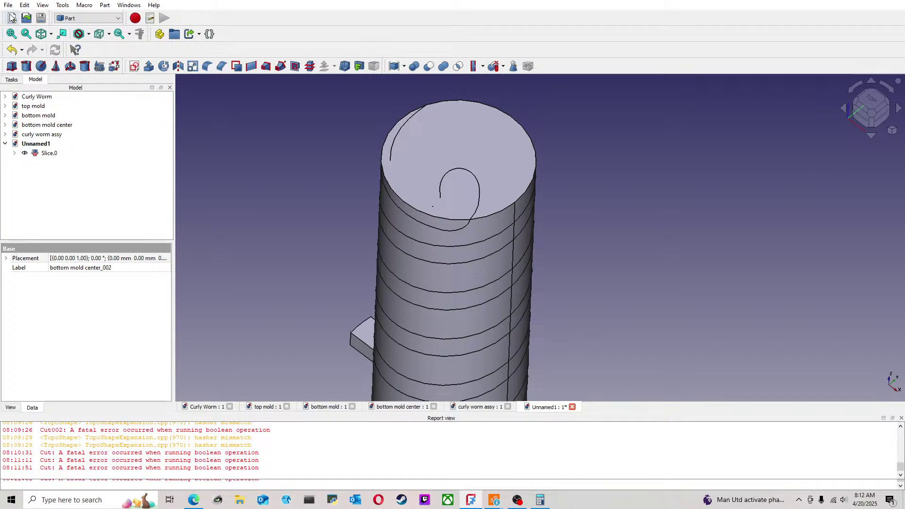
left_click(12, 49)
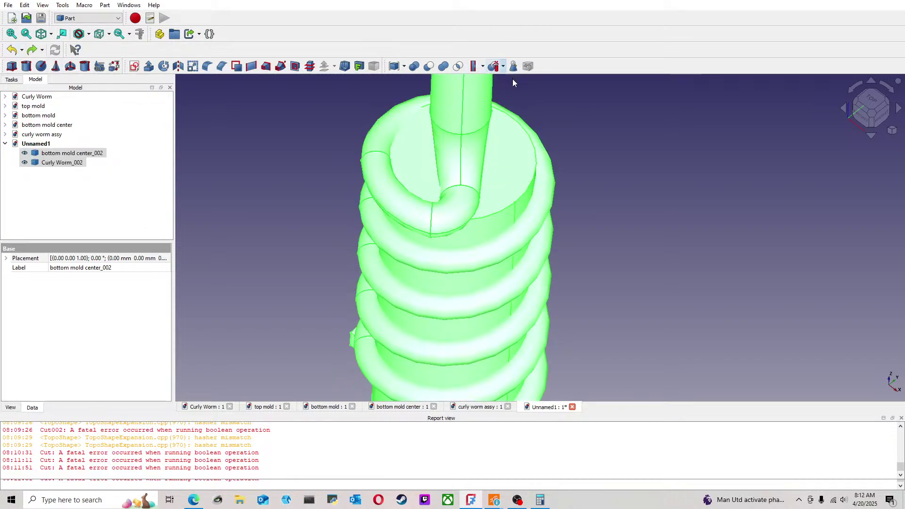
key("ctrl+y")
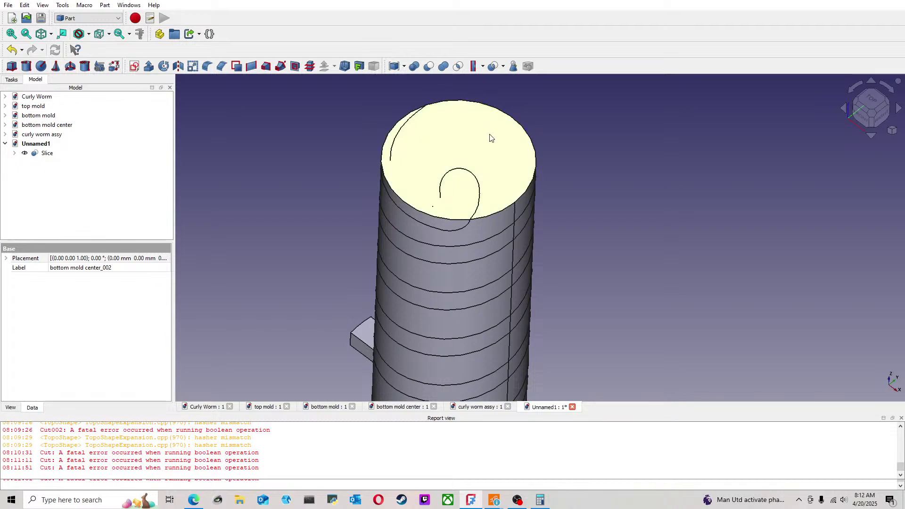
Step: Undo the Slice and combine bottom mold center_002 and Curly Worm_002 with Boolean XOR instead
left_click(11, 49)
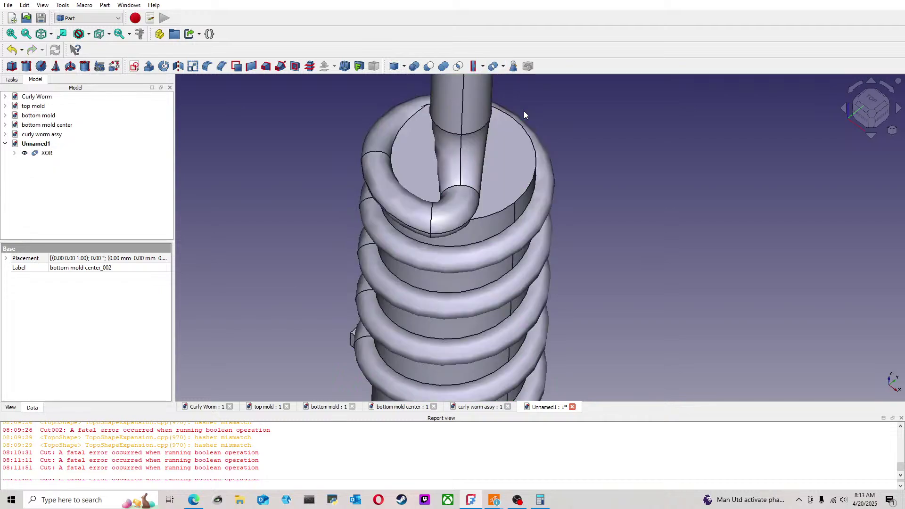
middle_click_drag(461, 186, 460, 152)
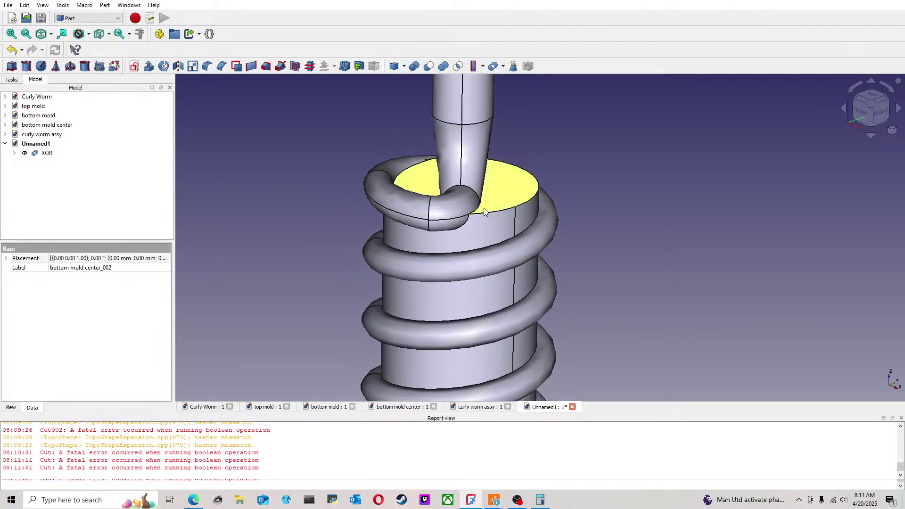
left_click(14, 153)
left_click(311, 157)
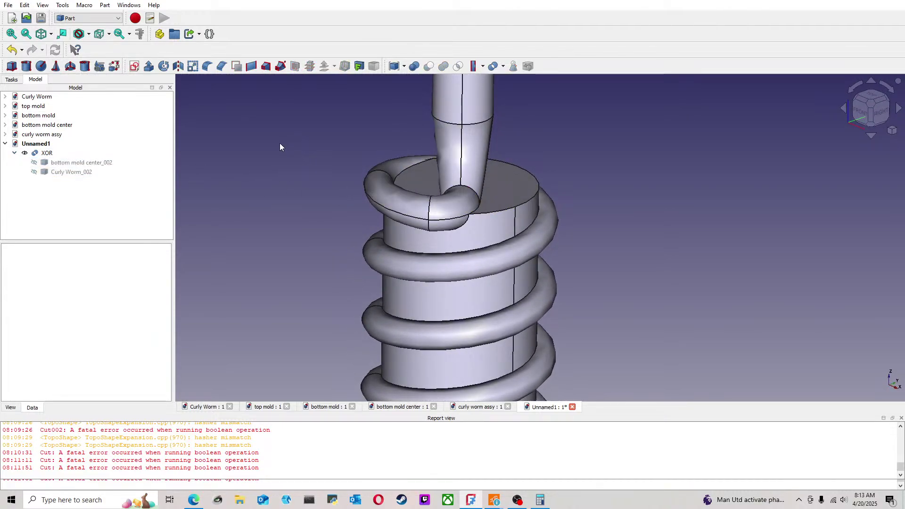
scroll(285, 144, "down", 3)
middle_click_drag(287, 155, 312, 209)
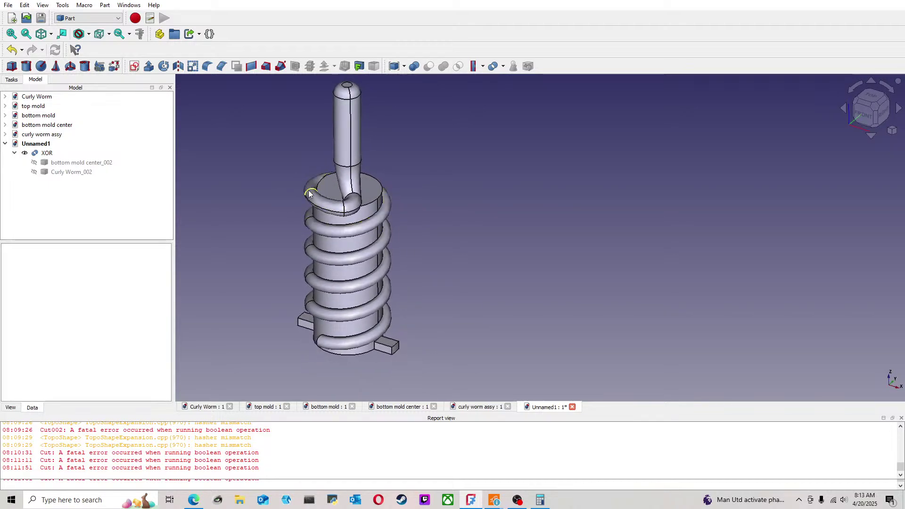
middle_click_drag(342, 321, 428, 206)
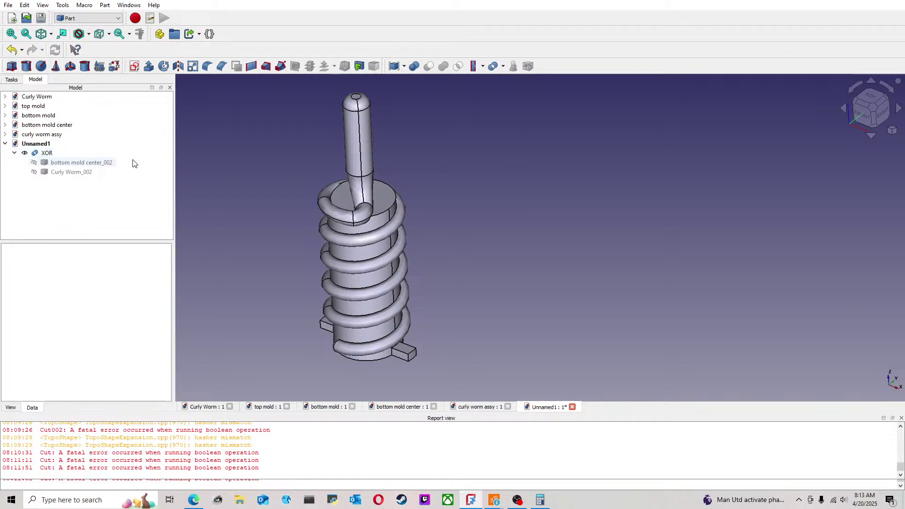
Step: Show the hidden Curly Worm_002 nested inside the XOR object
left_click(85, 172)
key("space")
left_click(271, 140)
Step: Try a Boolean Cut with the XOR object as the base and Curly Worm_002 as the tool, and undo it
left_click(47, 153)
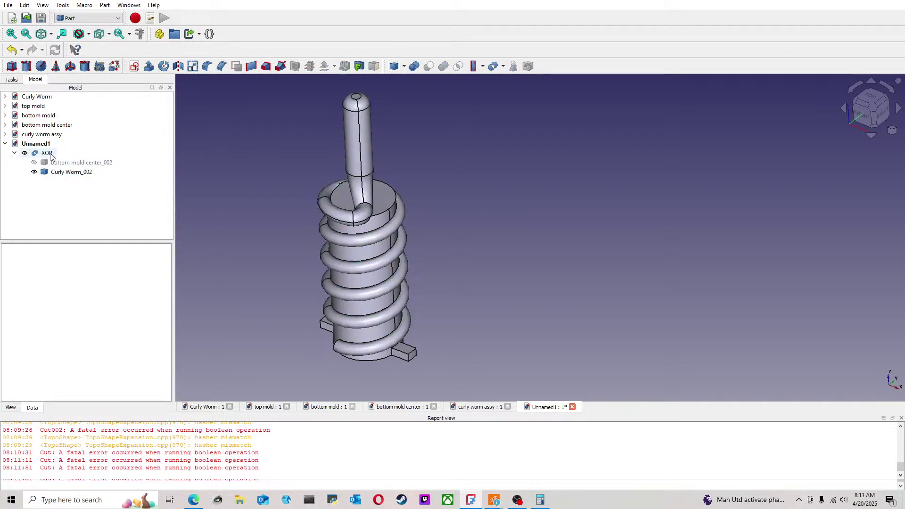
left_click(71, 172, "ctrl")
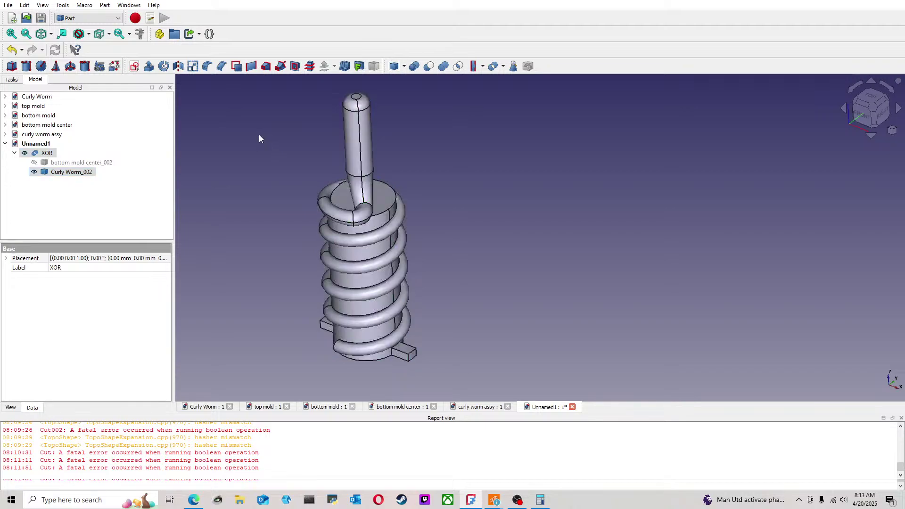
left_click(260, 135)
left_click(81, 173)
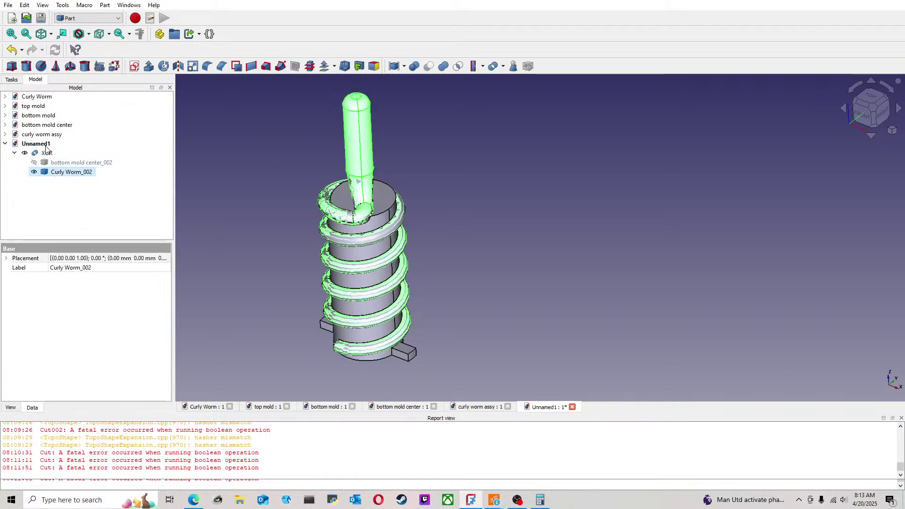
left_click(203, 150)
left_click(47, 153)
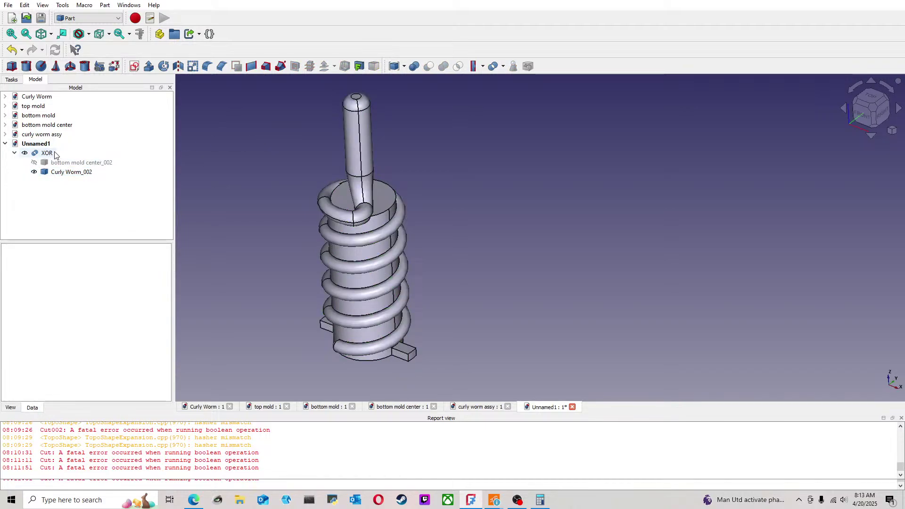
left_click(70, 172, "ctrl")
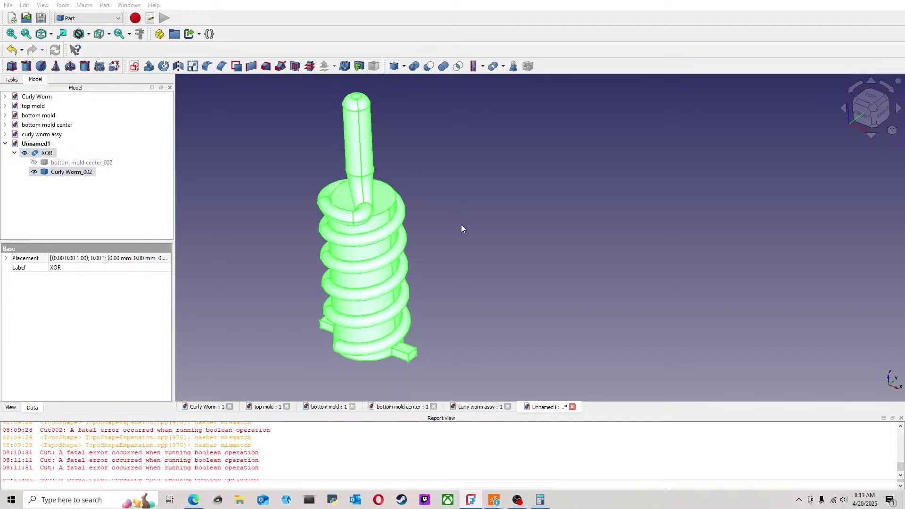
left_click(12, 50)
left_click(274, 158)
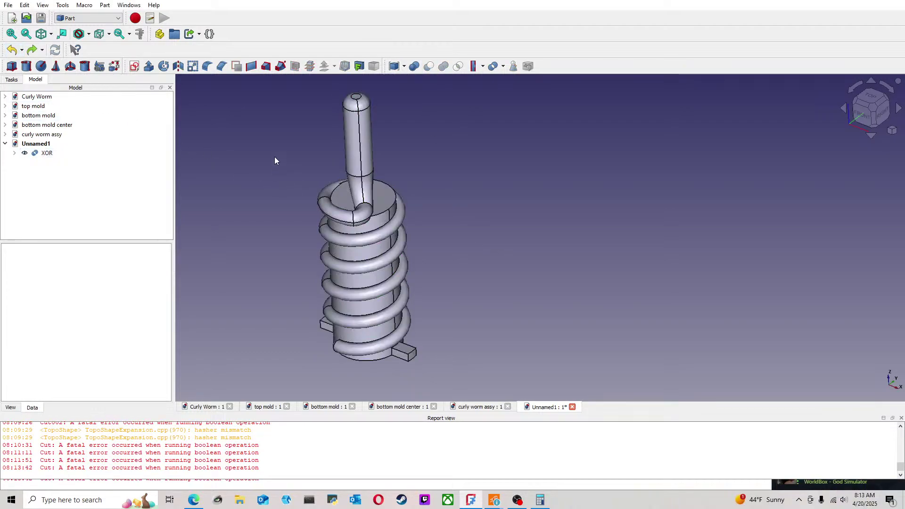
Step: Try a Boolean Cut in the reverse order, selecting Curly Worm_002 before the XOR object, and undo it
left_click(14, 152)
left_click(71, 173)
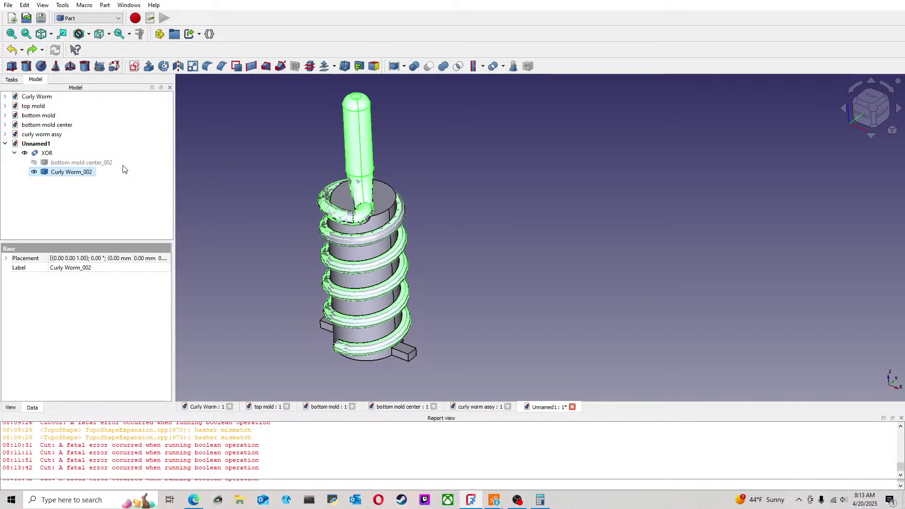
left_click(50, 152, "ctrl")
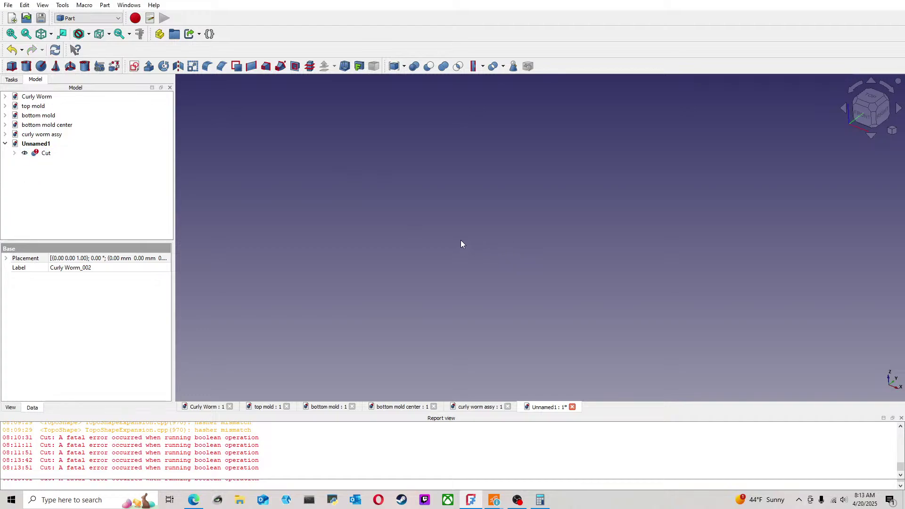
left_click(12, 49)
left_click(12, 50)
left_click(237, 149)
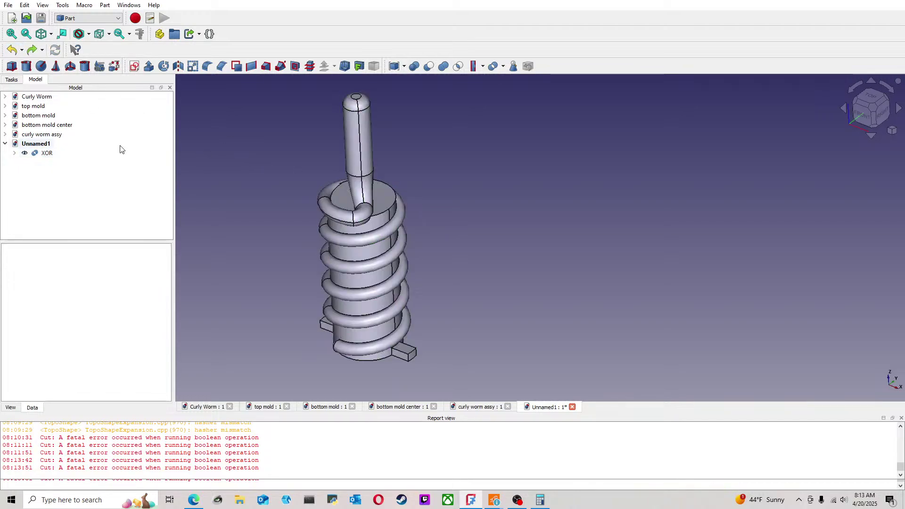
Step: Try converting Curly Worm_002 to a solid, and create a copy of it with the original hidden
left_click(71, 172)
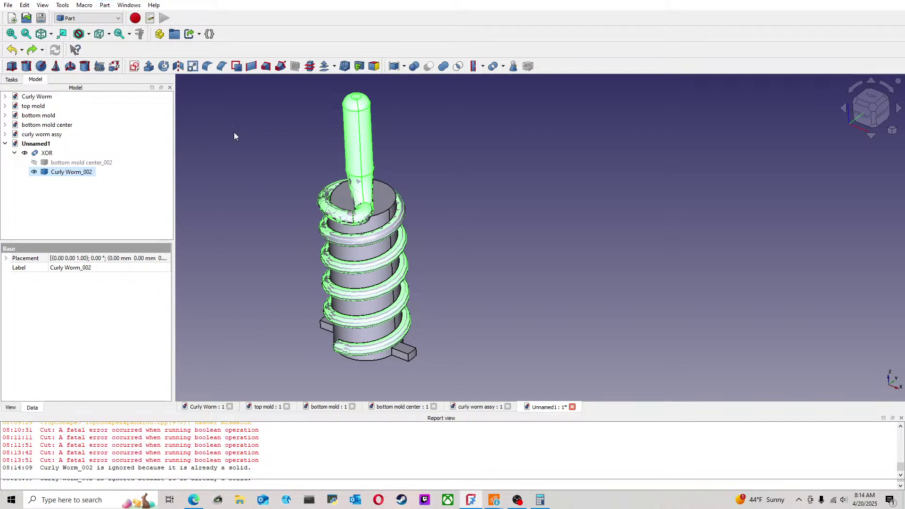
left_click(64, 173)
key("space")
left_click(200, 143)
left_click(15, 152)
Step: Try a Boolean Cut of the XOR object with Curly Worm_003, and undo it
left_click(49, 153)
left_click(57, 162, "ctrl")
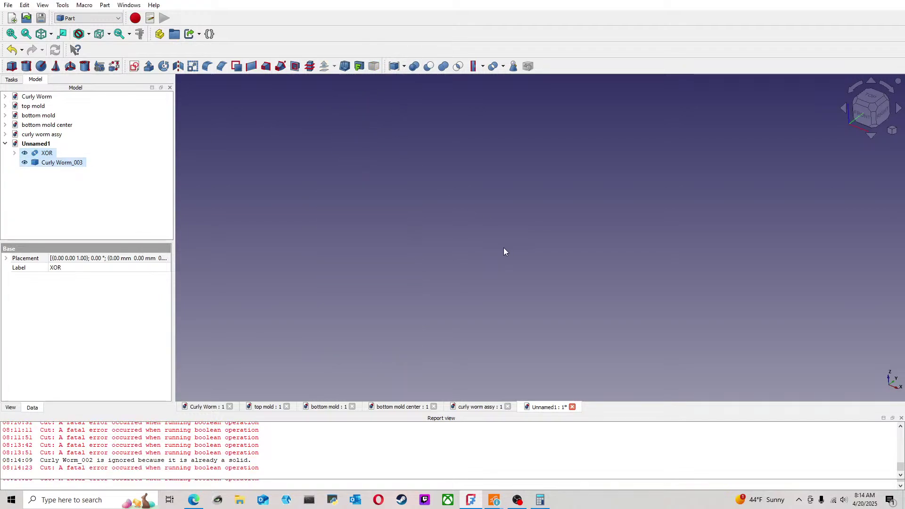
key("ctrl+z")
left_click(450, 154)
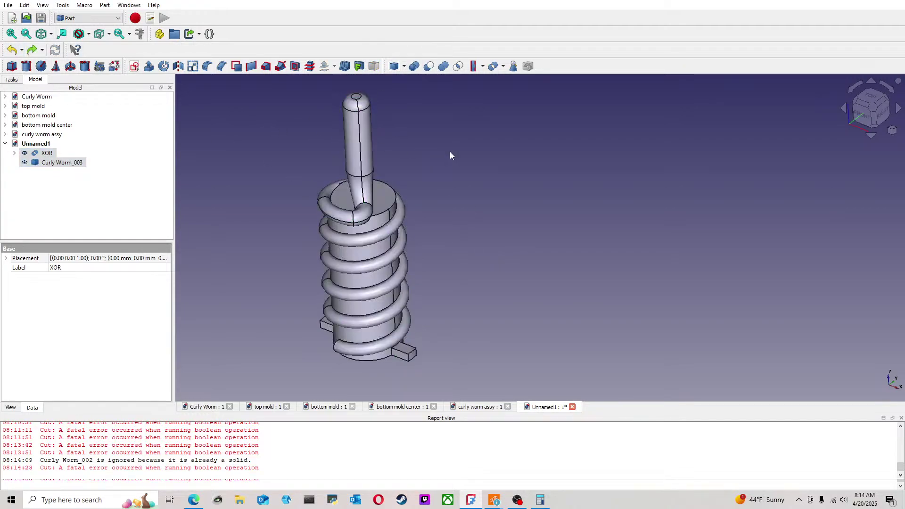
Step: Delete the XOR object and the Curly Worm_003 copy from the unnamed test document
left_click(47, 154)
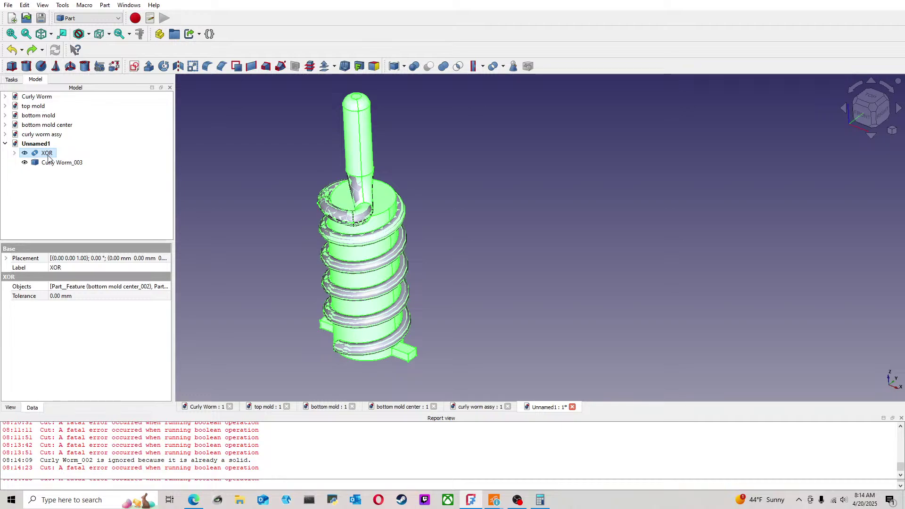
key("Delete")
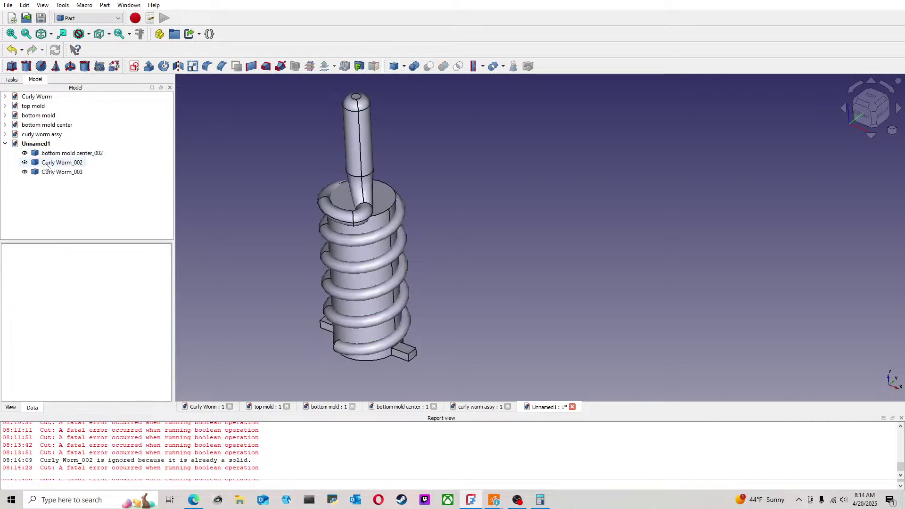
left_click(80, 172)
key("Delete")
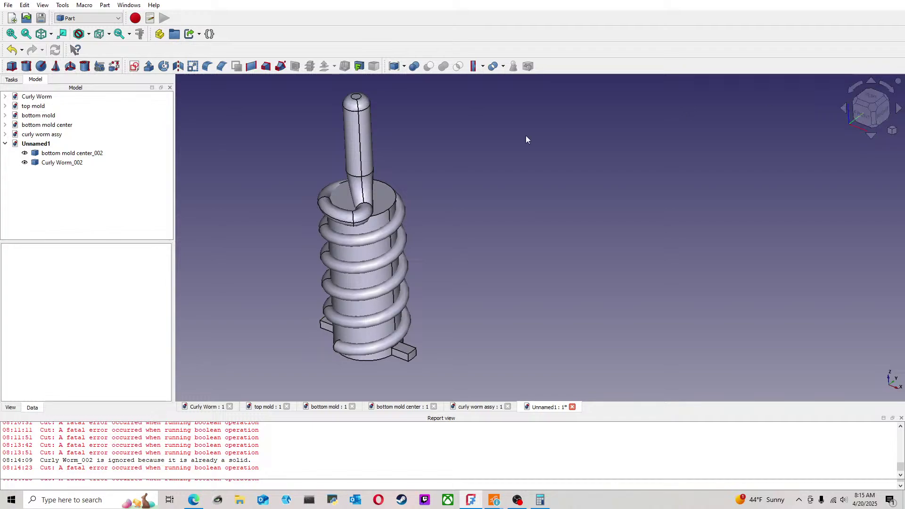
Step: Switch to the curly worm assy document and delete its Cut001 and Cut objects
left_click(477, 407)
scroll(446, 208, "up", 5)
middle_click_drag(446, 208, 426, 160)
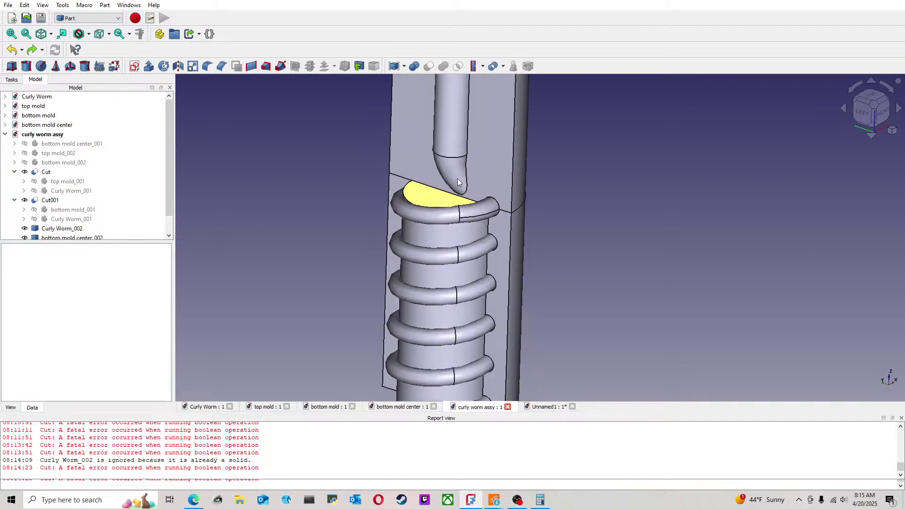
scroll(586, 211, "down", 3)
scroll(586, 211, "down", 3)
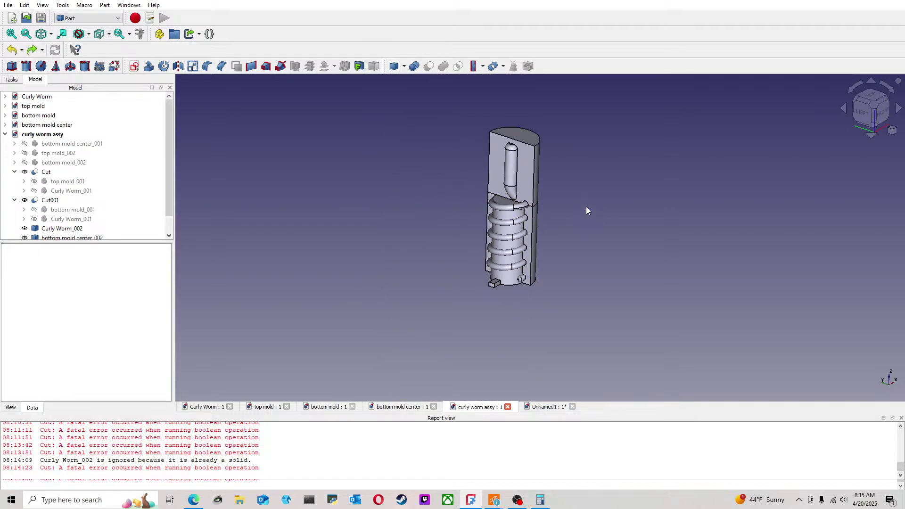
left_click(51, 201)
key("Delete")
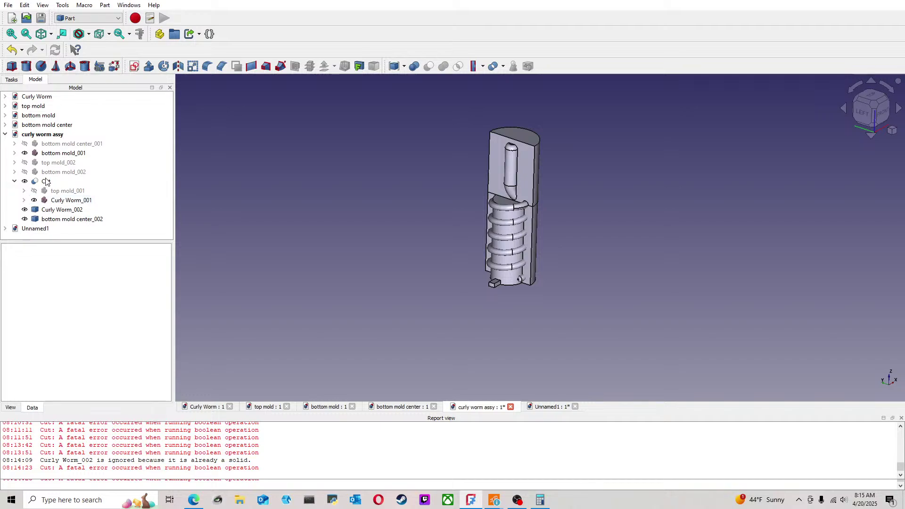
key("Delete")
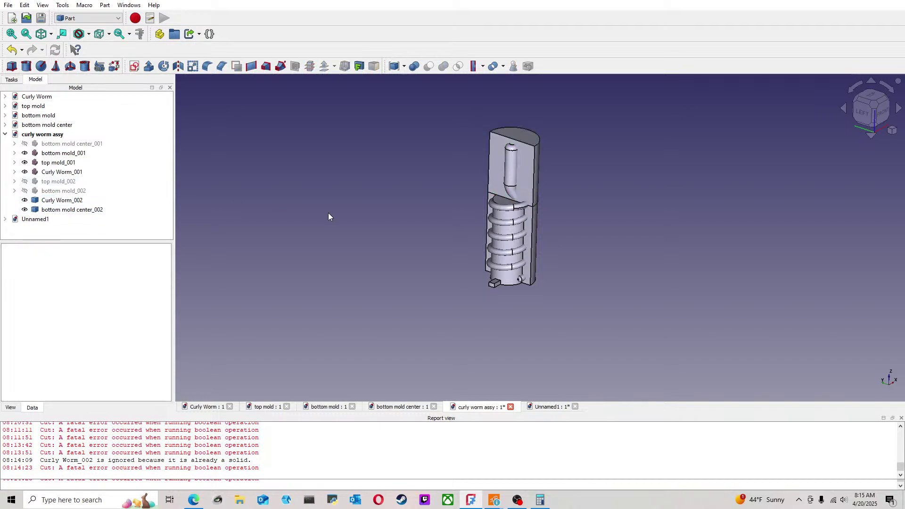
Step: Delete the bottom mold center_002 copy from the assembly and show the hidden bottom mold center_001 part
scroll(408, 199, "up", 2)
scroll(670, 205, "up", 1)
middle_click_drag(669, 206, 537, 233)
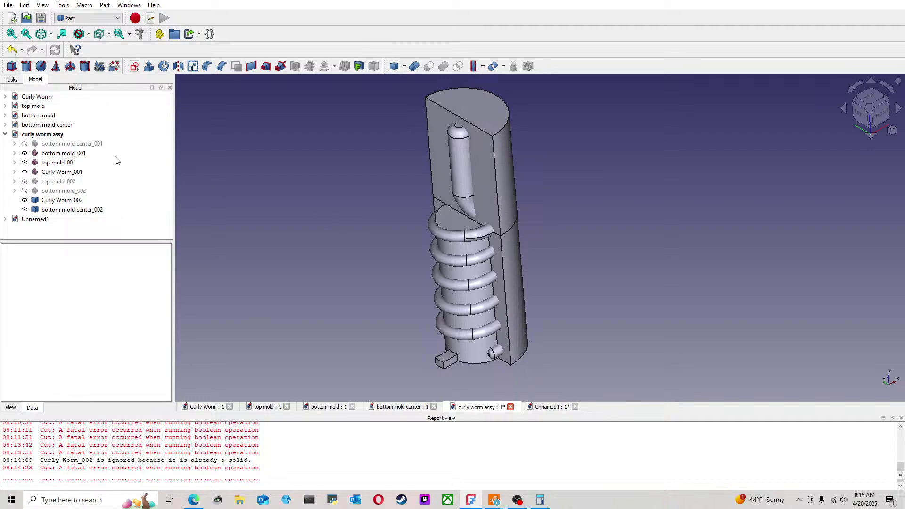
left_click(91, 145)
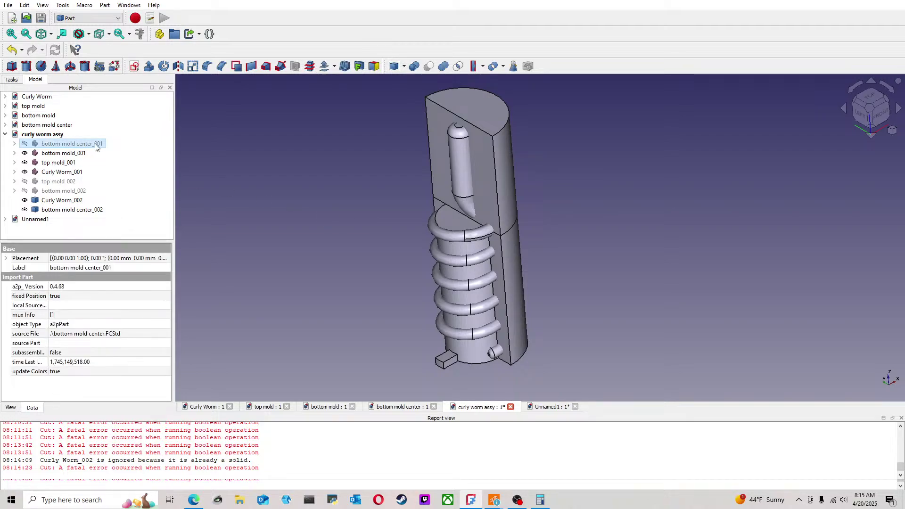
left_click(99, 210)
key("Delete")
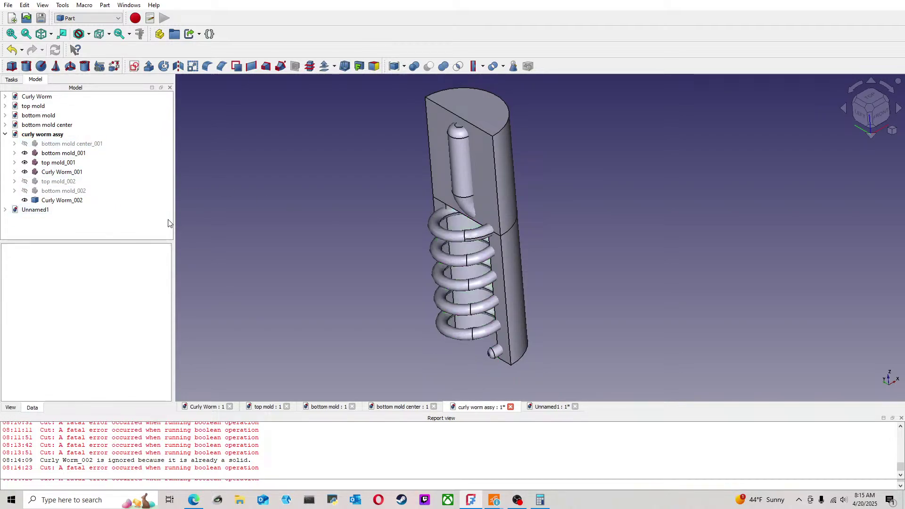
left_click(72, 144)
key("space")
left_click(285, 186)
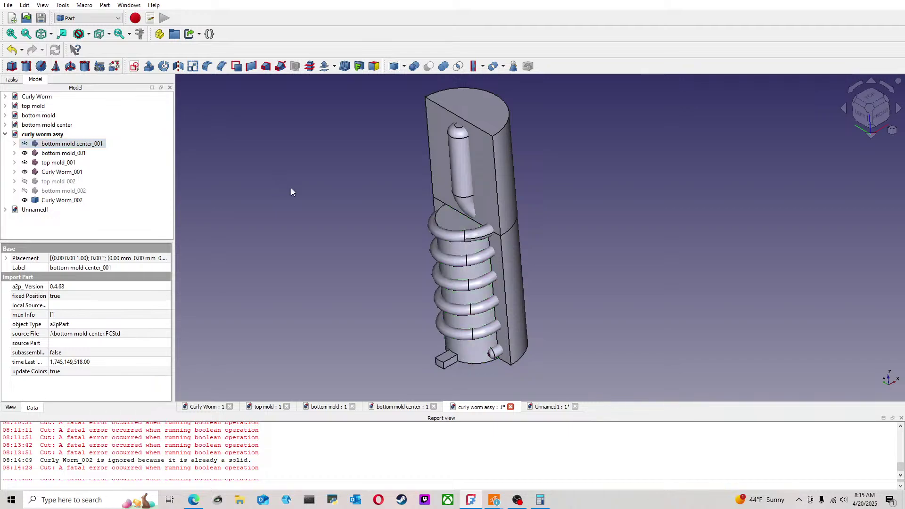
Step: View the assembly from the top and delete the Curly Worm_002 copy
key("2")
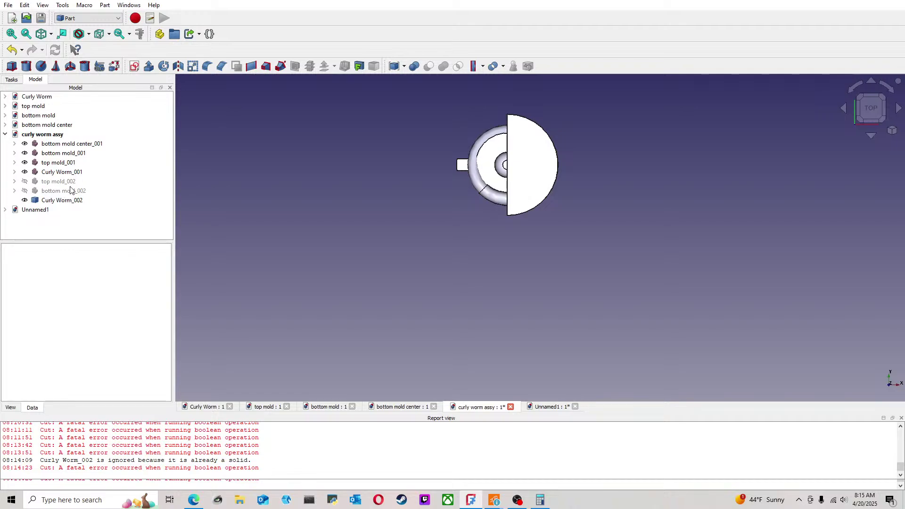
left_click(79, 173)
left_click(77, 201)
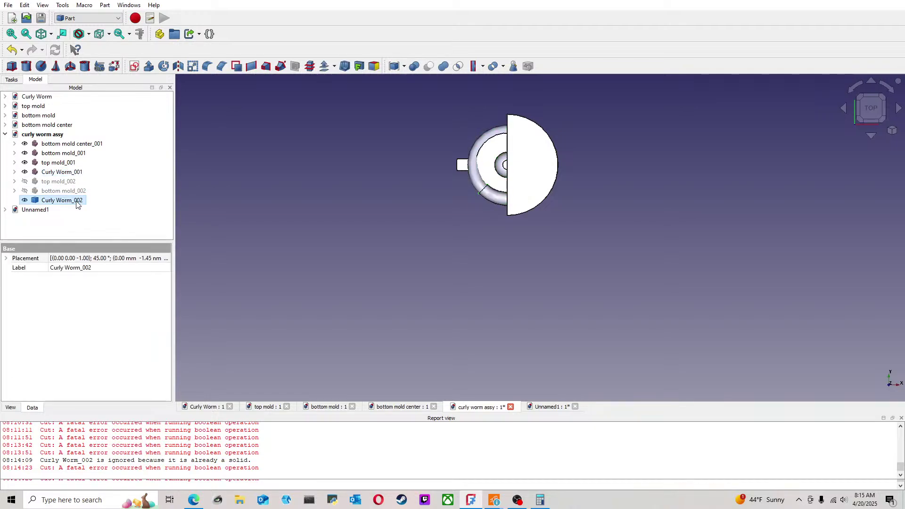
key("Delete")
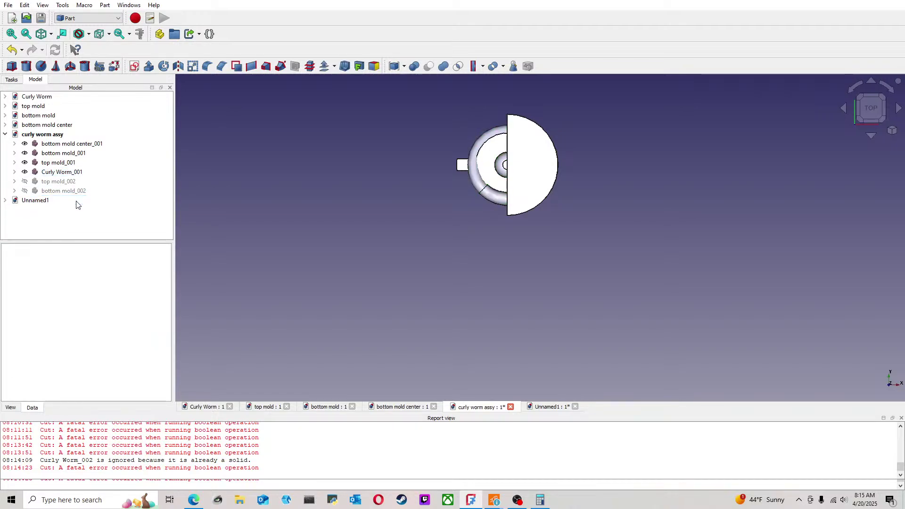
Step: Rotate Curly Worm_001 a further 45° clockwise about the vertical axis, as seen from the top
middle_click_drag(626, 206, 503, 283)
scroll(502, 283, "up", 2)
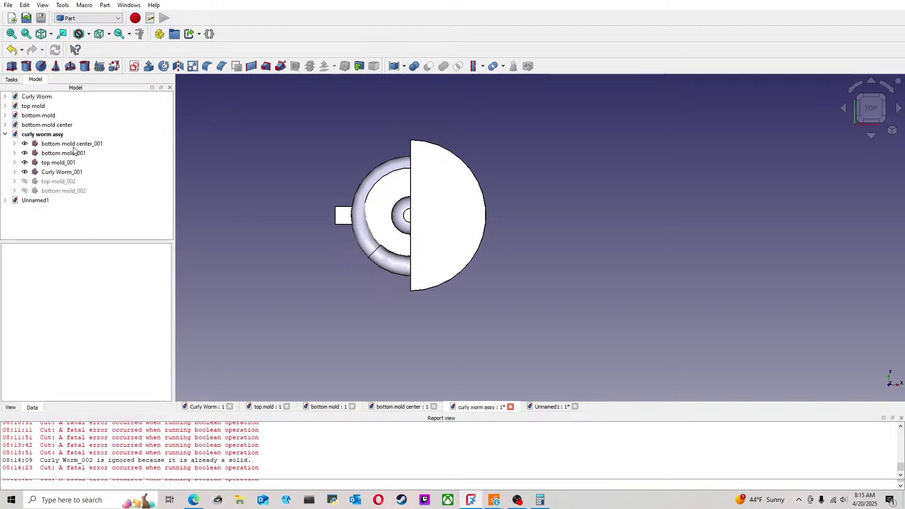
left_click(72, 173)
double_click(72, 171)
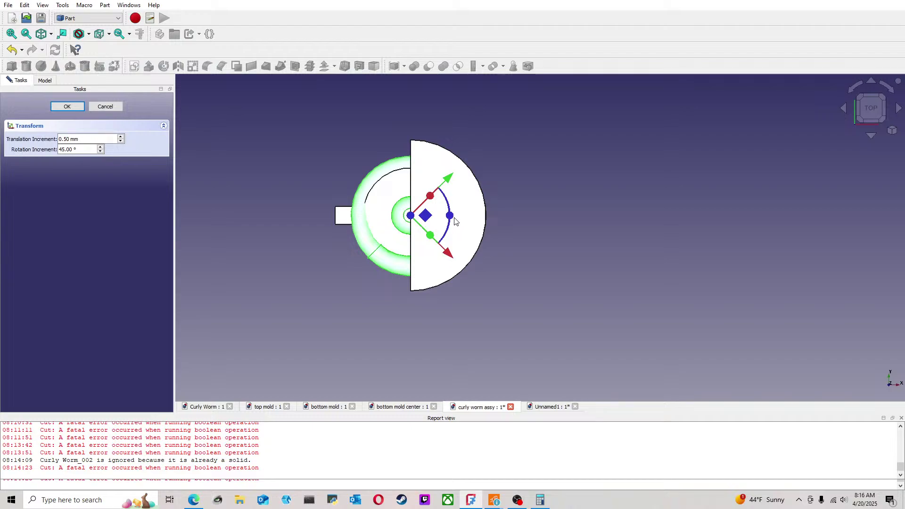
left_click_drag(451, 218, 427, 242)
middle_click_drag(414, 333, 462, 289)
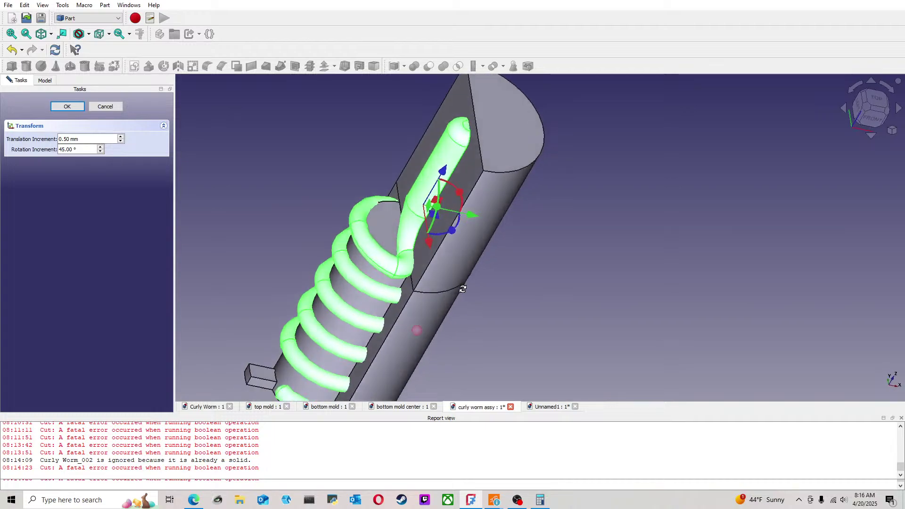
left_click(69, 106)
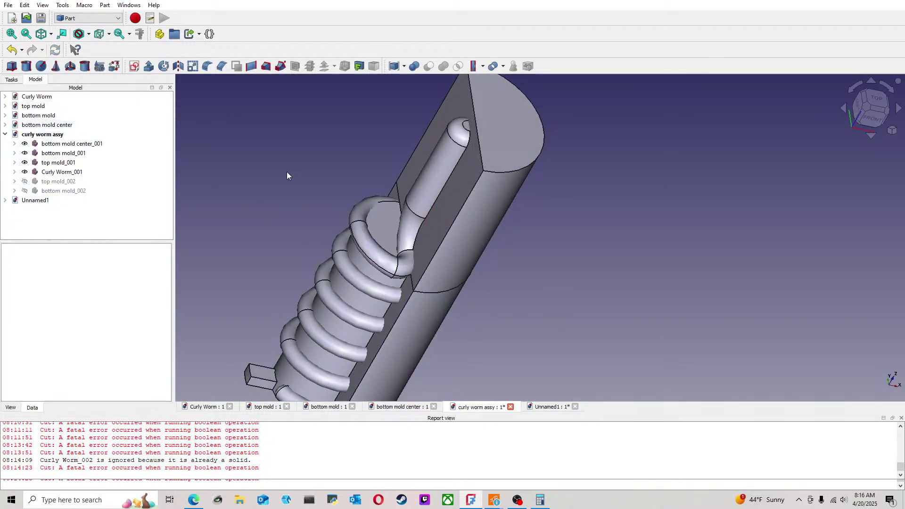
Step: Try a Boolean Cut of bottom mold center_001 with the rotated Curly Worm_001 as the tool, and undo it
scroll(311, 220, "down", 3)
left_click(856, 112)
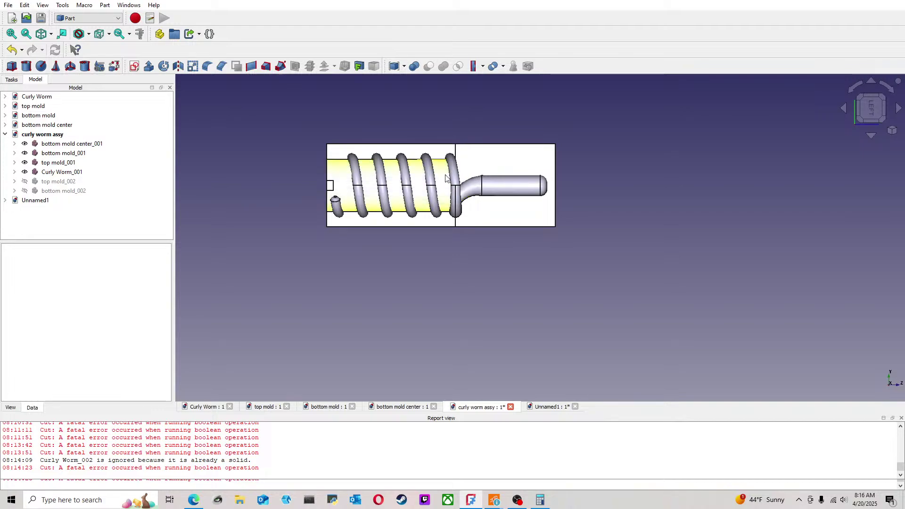
left_click(513, 186)
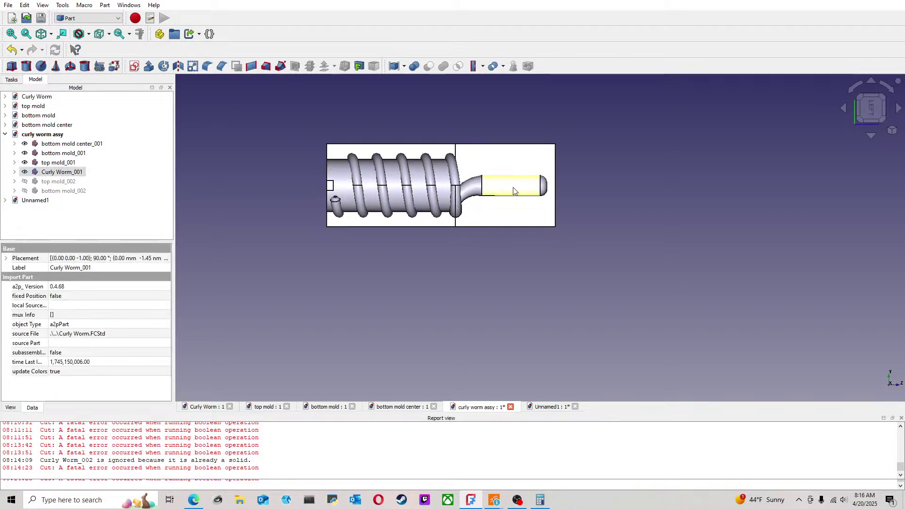
left_click(310, 153)
left_click(386, 172)
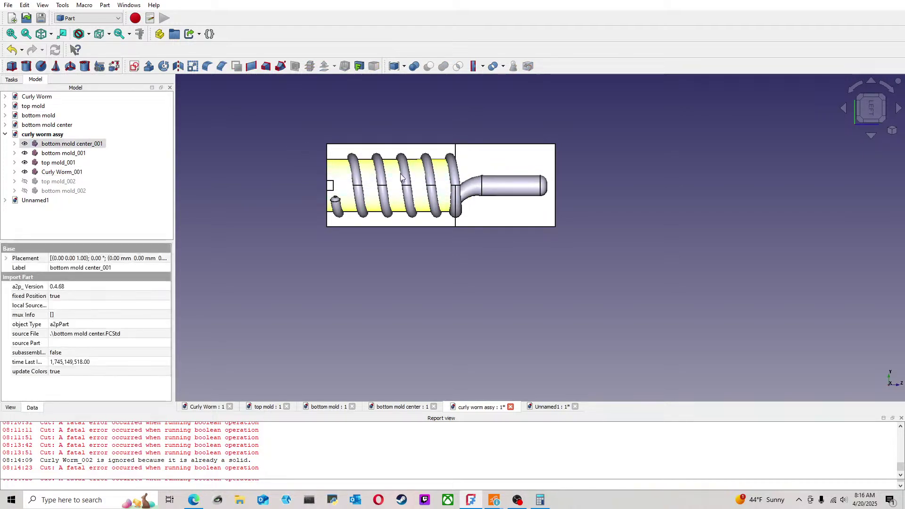
left_click(487, 186, "ctrl")
left_click(449, 72)
left_click(433, 69)
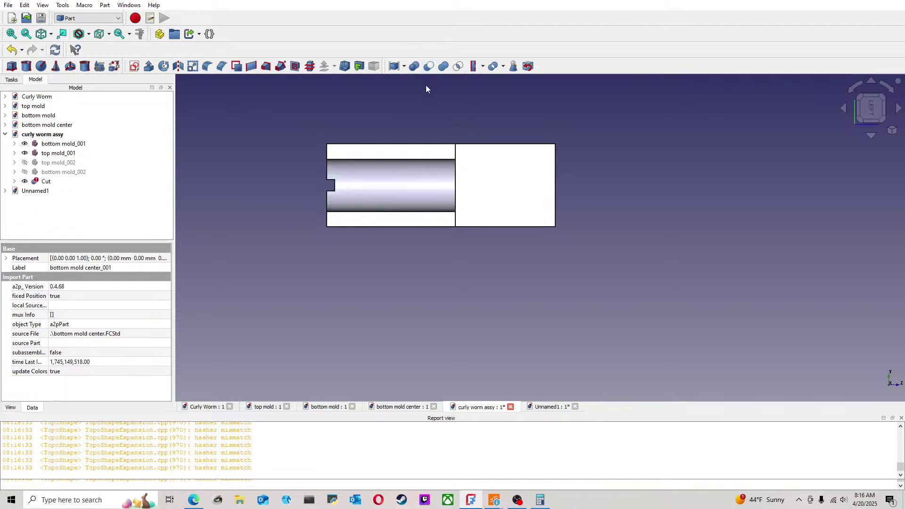
left_click(12, 50)
Step: Close the unnamed test document that holds the simple copies
middle_click_drag(472, 188, 601, 143)
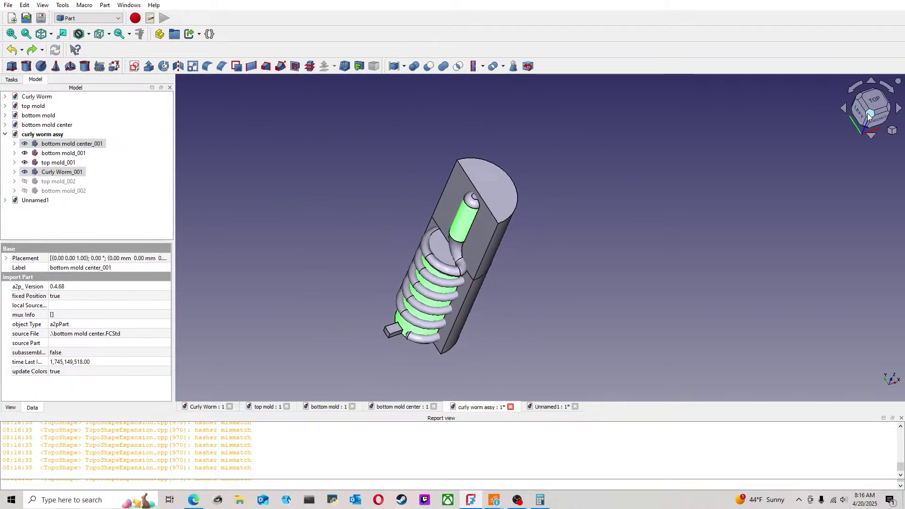
middle_click_drag(712, 187, 534, 247)
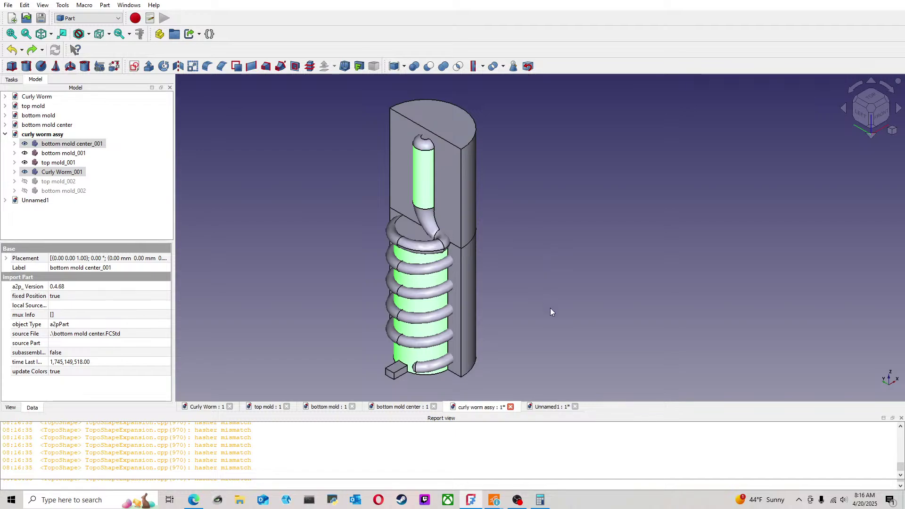
left_click(574, 408)
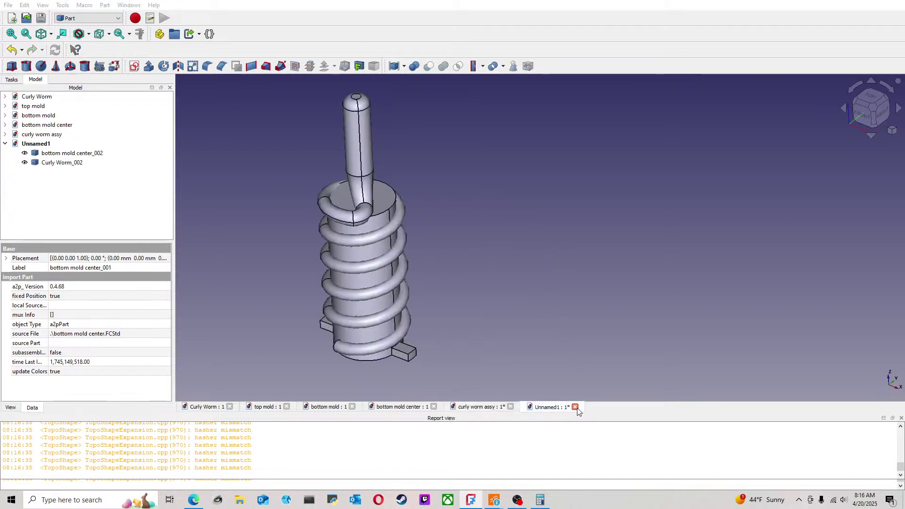
left_click(505, 273)
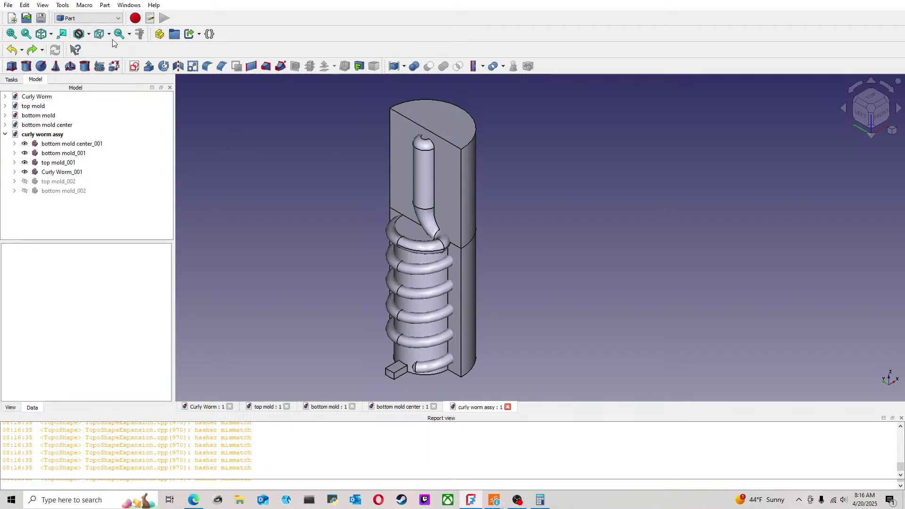
Step: Add a Part cylinder to the assembly and move it up along Z to 62 mm, above the worm's tip
left_click(27, 66)
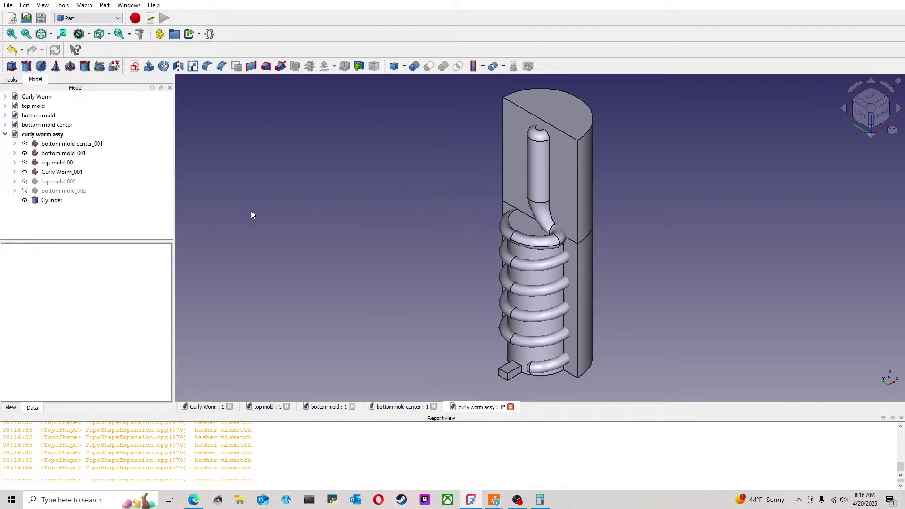
left_click(48, 201)
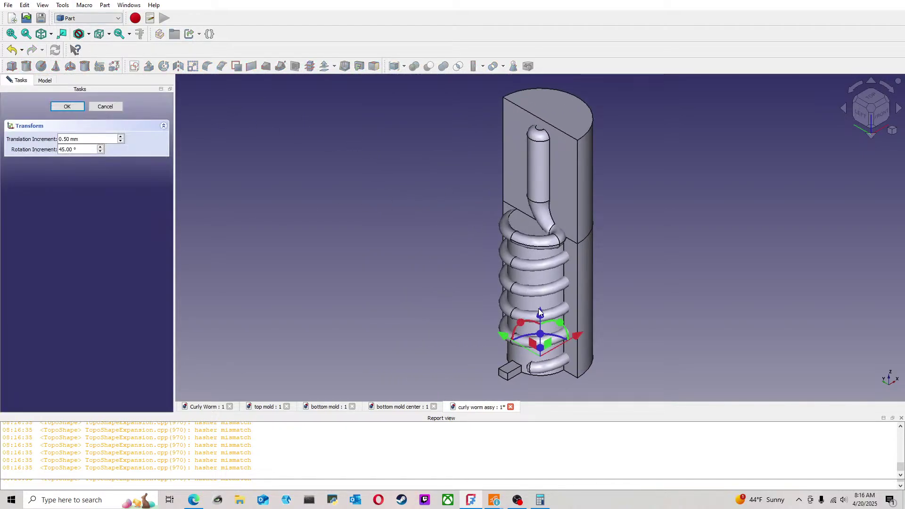
left_click_drag(540, 312, 556, 112)
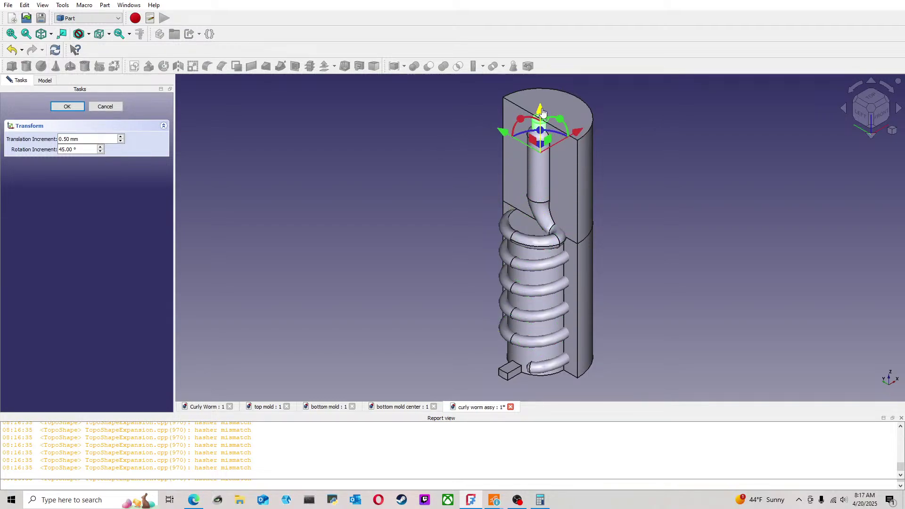
left_click(859, 109)
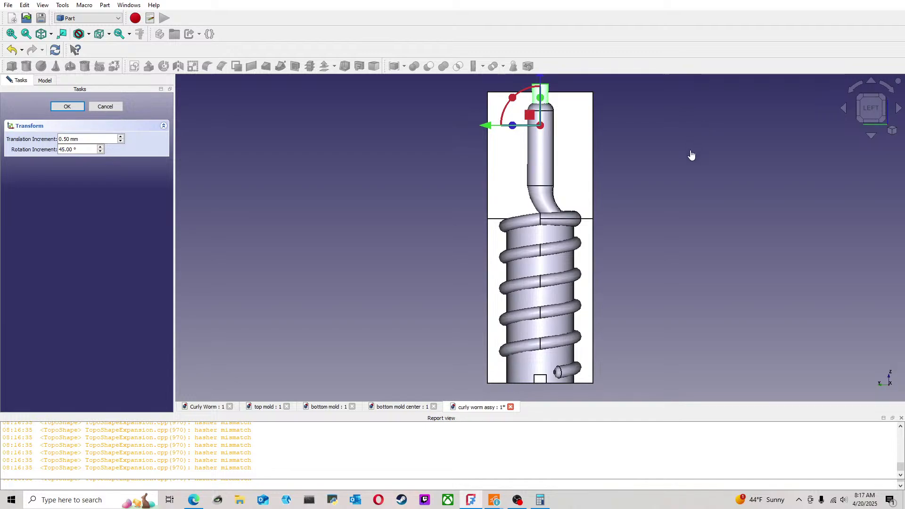
middle_click_drag(691, 143, 619, 212)
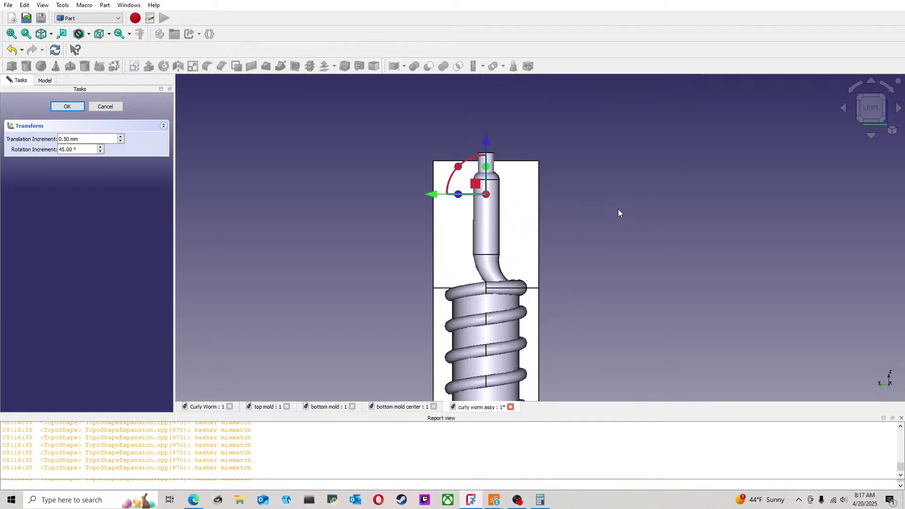
left_click(67, 107)
Step: Set the cylinder's radius to 1 mm
left_click(52, 200)
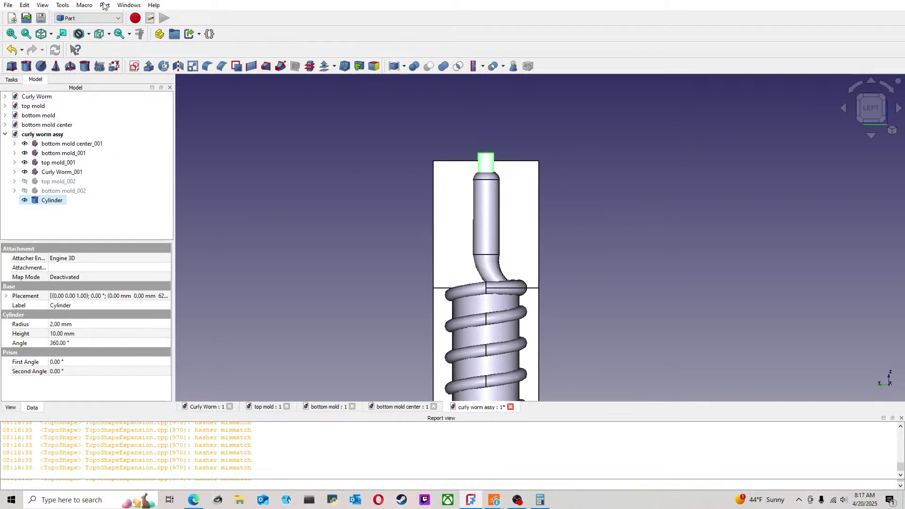
left_click(143, 170)
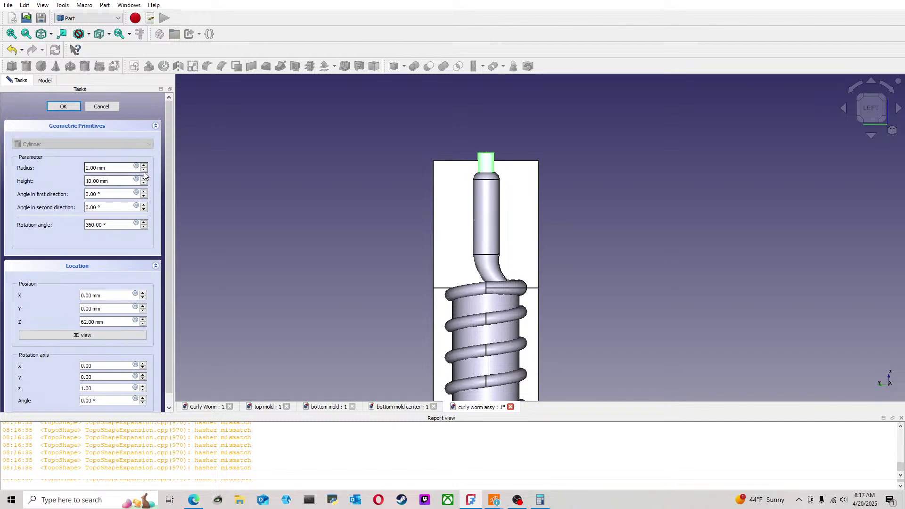
left_click(69, 106)
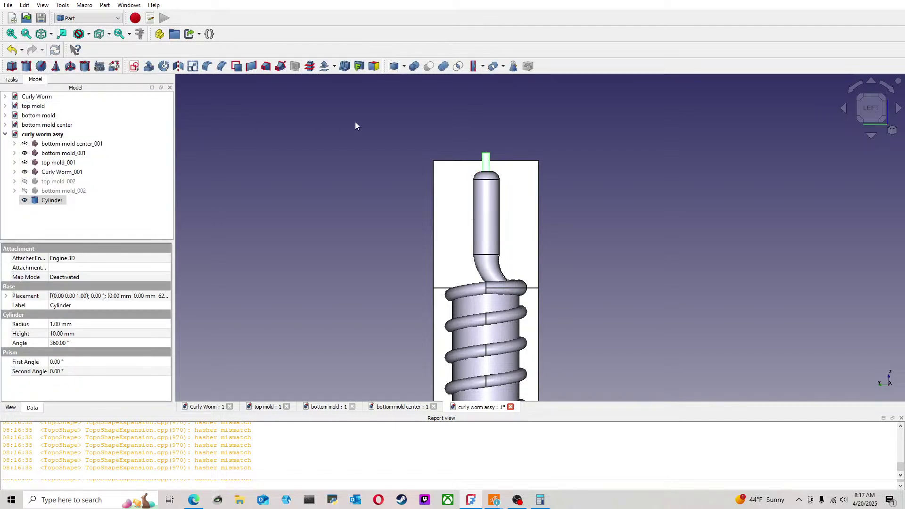
scroll(608, 170, "up", 3)
scroll(608, 188, "down", 4)
middle_click_drag(600, 239, 475, 216)
scroll(428, 147, "up", 3)
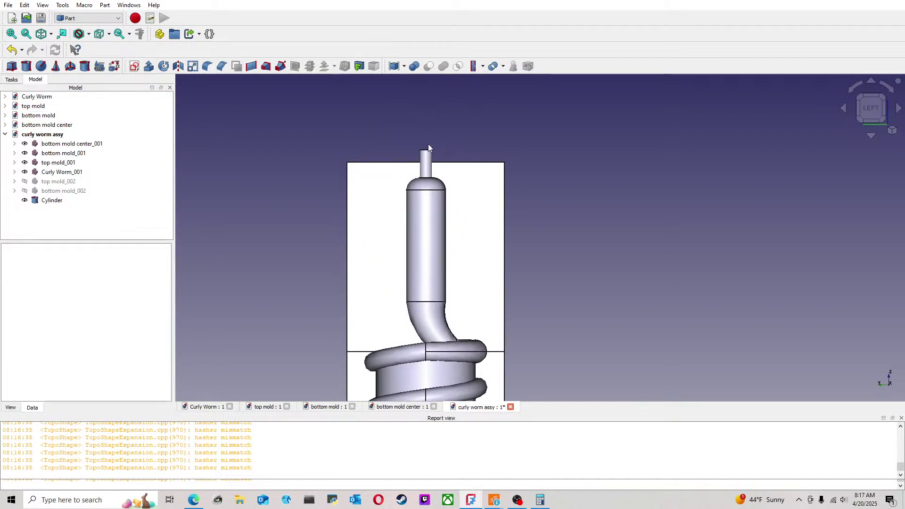
Step: Fuse the thin cylinder with Curly Worm_001 using Boolean Union and check the combined shape
left_click(56, 201)
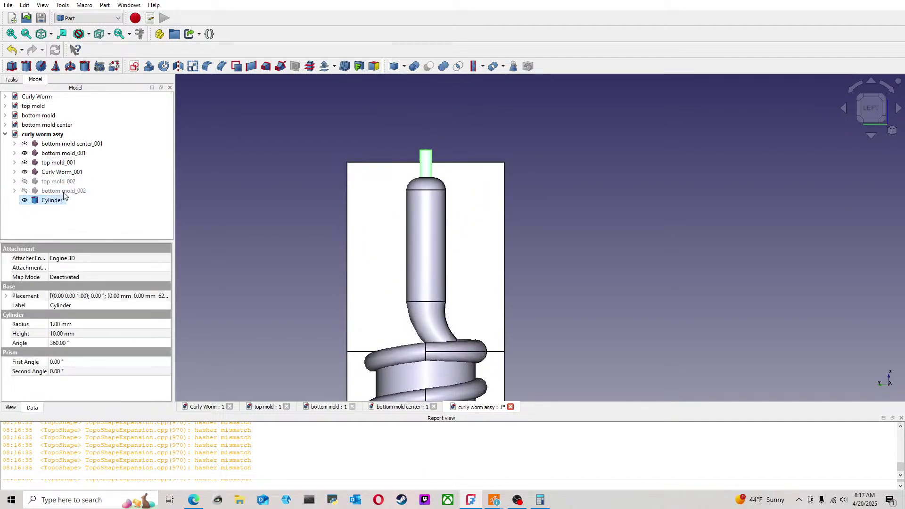
left_click(73, 174, "ctrl")
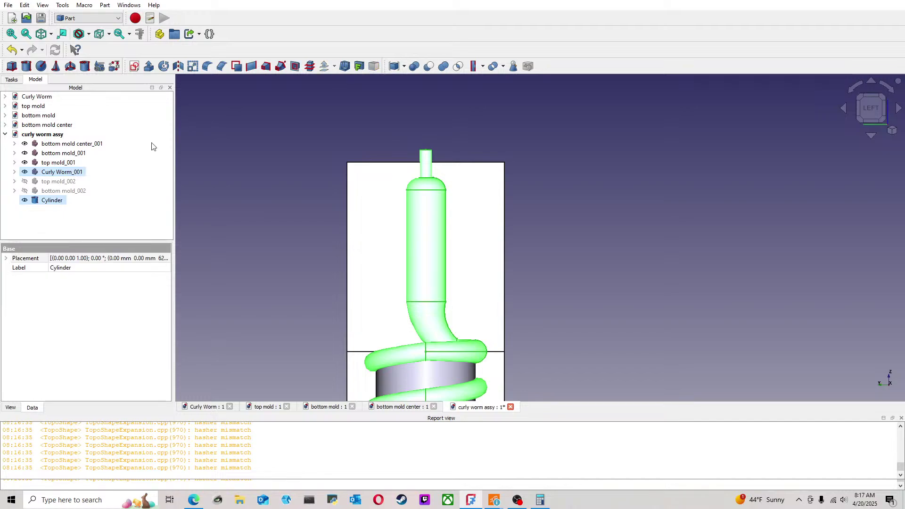
left_click(444, 67)
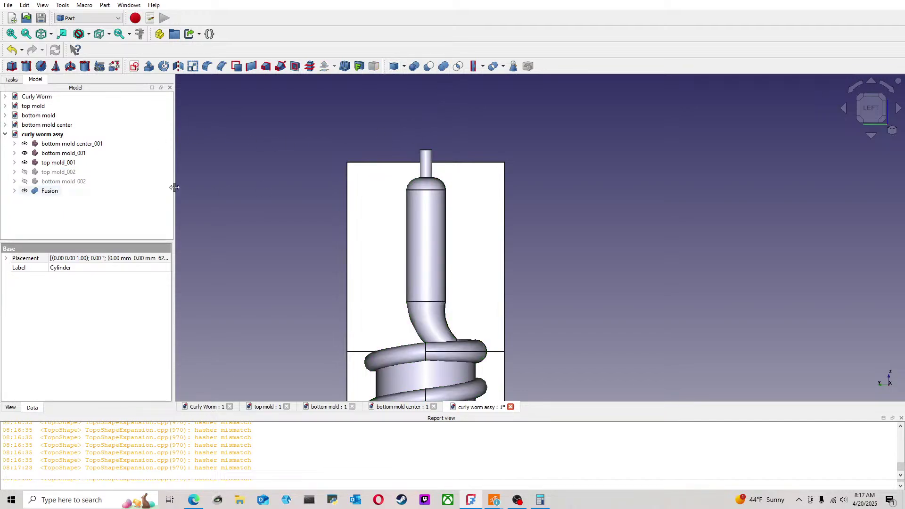
left_click(51, 192)
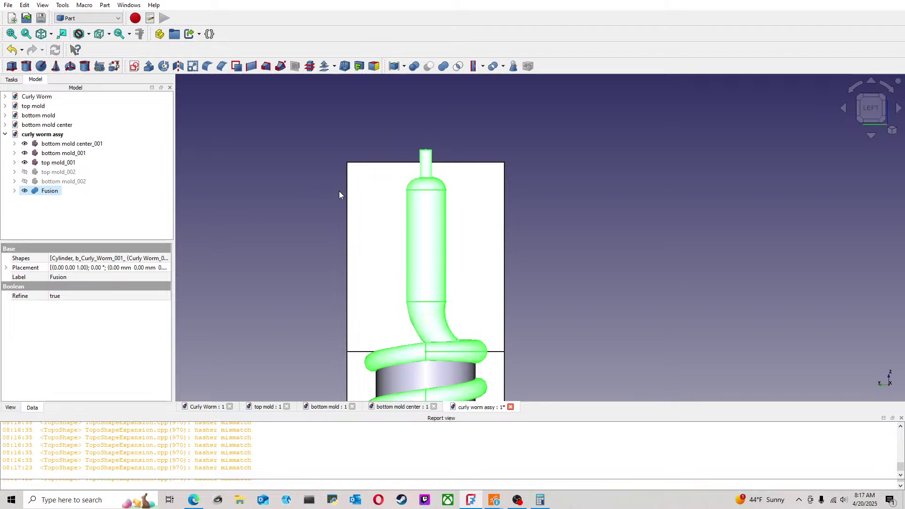
scroll(610, 267, "down", 5)
middle_click_drag(610, 267, 560, 188)
left_click(593, 267)
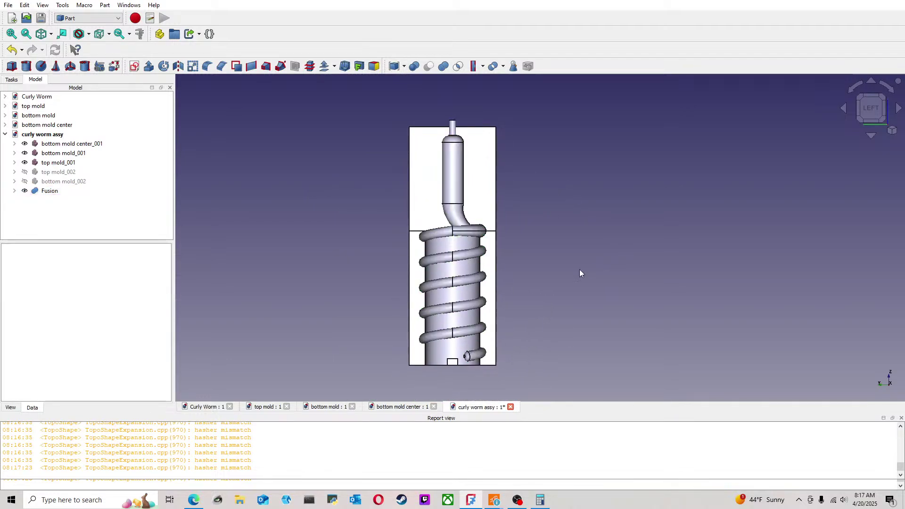
Step: Try a Join Cutout on bottom mold center_001 with the fused worm, and undo it
left_click(468, 344)
left_click(468, 331, "ctrl")
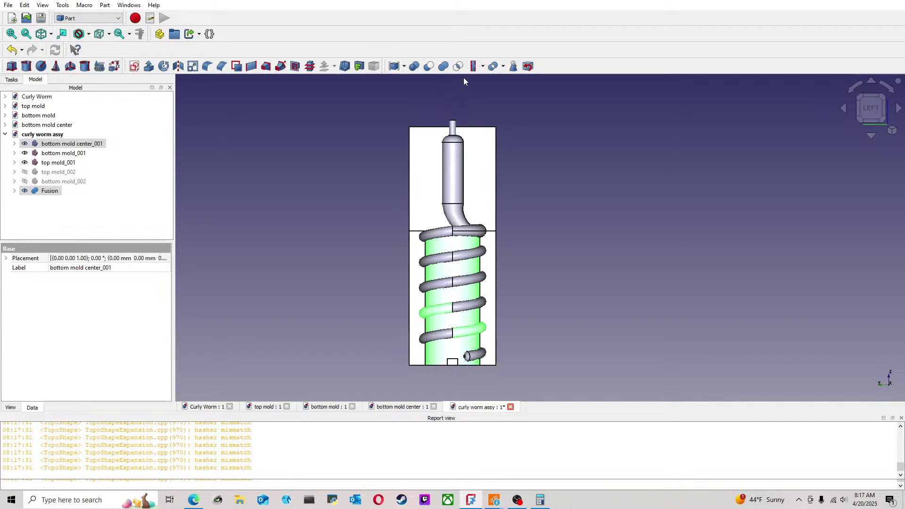
left_click(482, 98)
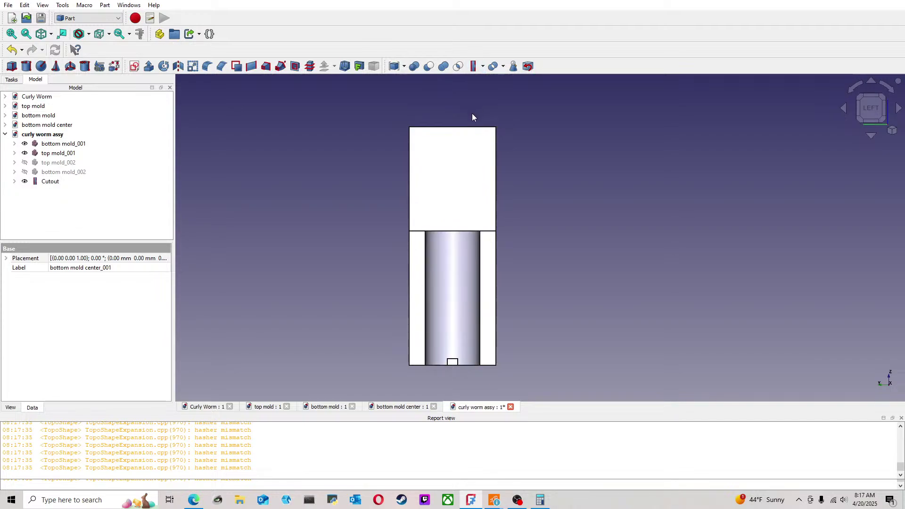
middle_click_drag(597, 245, 516, 269)
scroll(464, 241, "up", 3)
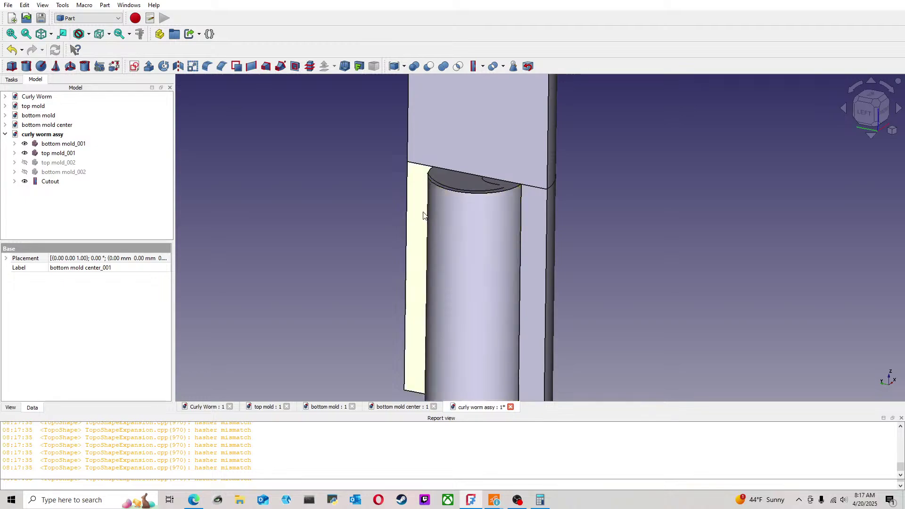
left_click(12, 50)
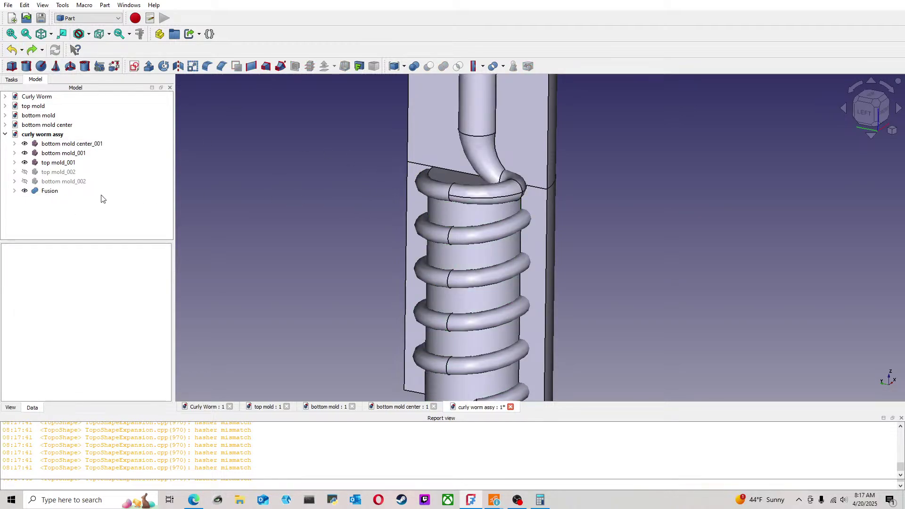
Step: Try a Boolean Cut of bottom mold center_001 with the fused worm as the tool, and undo it
left_click(50, 191)
left_click(129, 153)
left_click(55, 144)
left_click(51, 191, "ctrl")
left_click(428, 66)
scroll(364, 202, "down", 2)
middle_click_drag(364, 206, 303, 251)
key("ctrl+z")
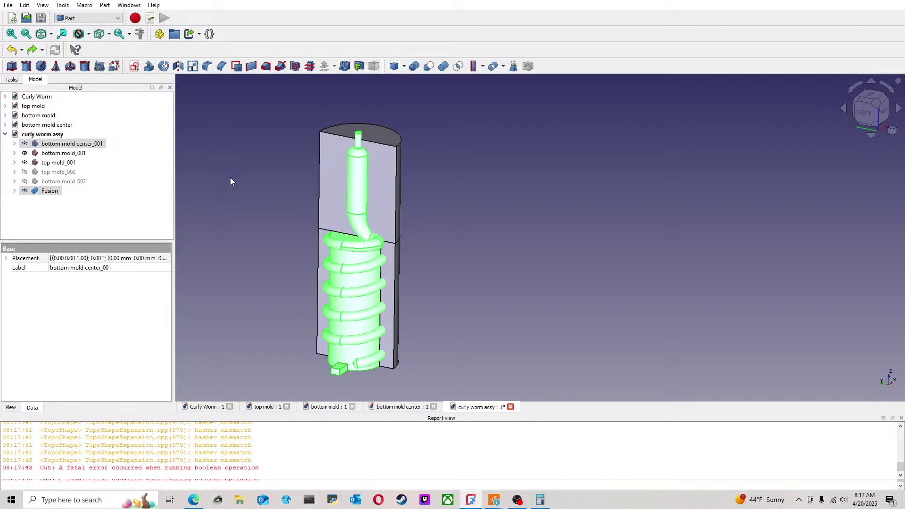
Step: Try a Boolean XOR and a Slice Apart on bottom mold center_001 and the fused worm, undoing each attempt
left_click(493, 66)
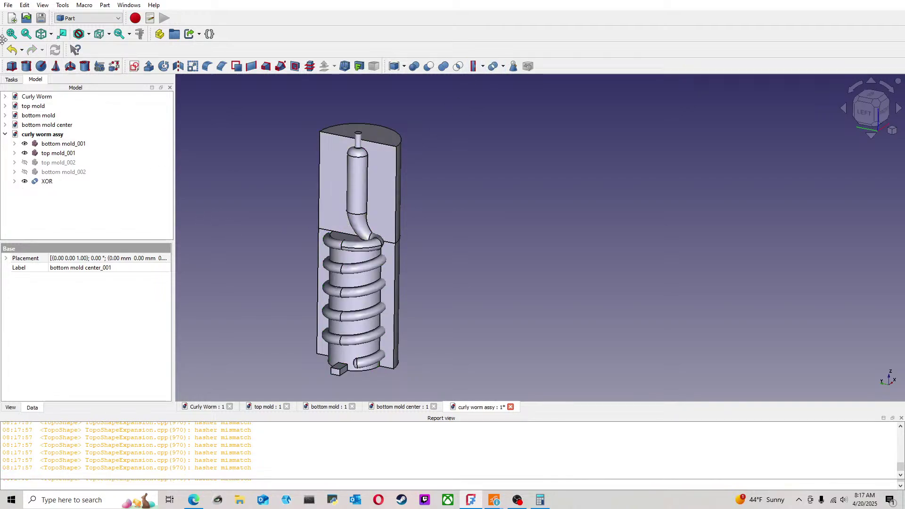
key("ctrl+z")
left_click(503, 66)
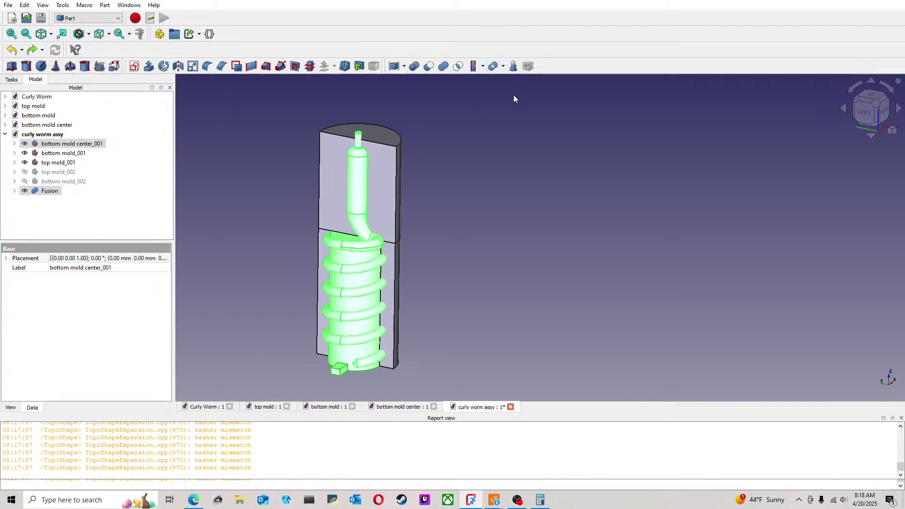
left_click(514, 95)
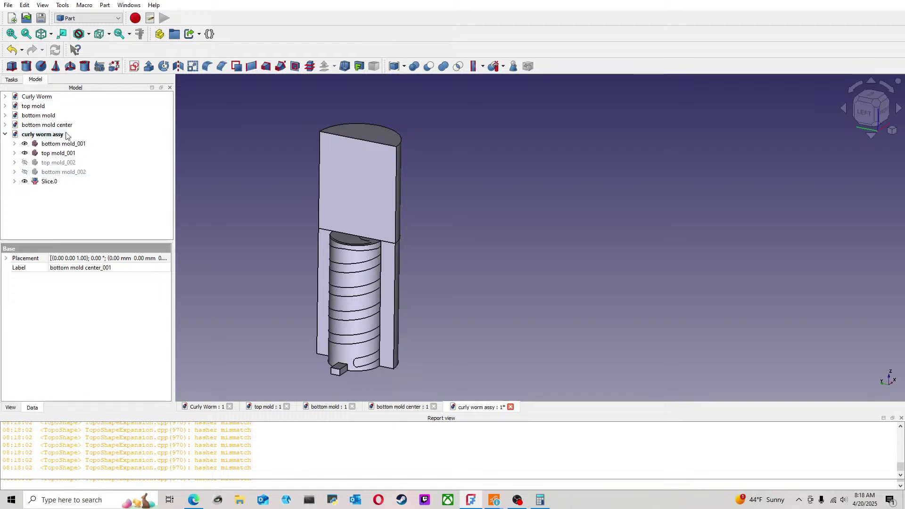
left_click(12, 50)
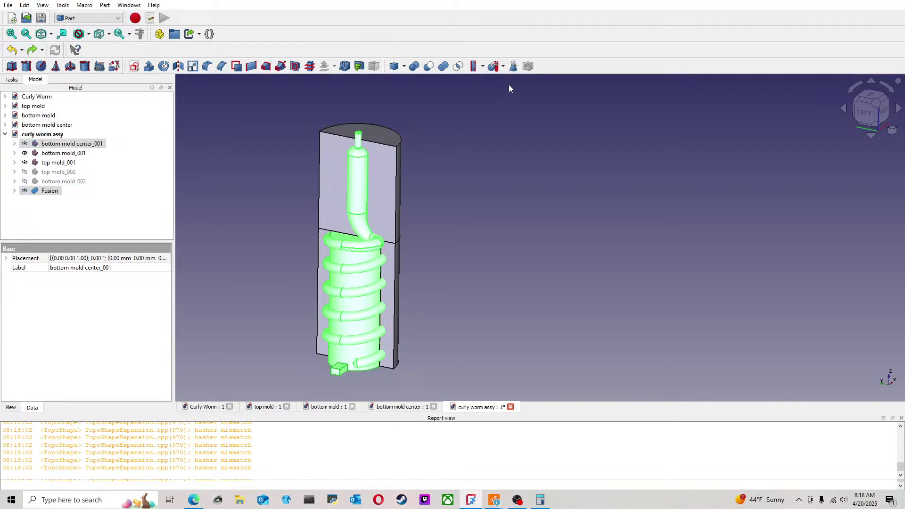
Step: Try slicing bottom mold center_001 into a compound with the fused worm, and undo it
left_click(528, 101)
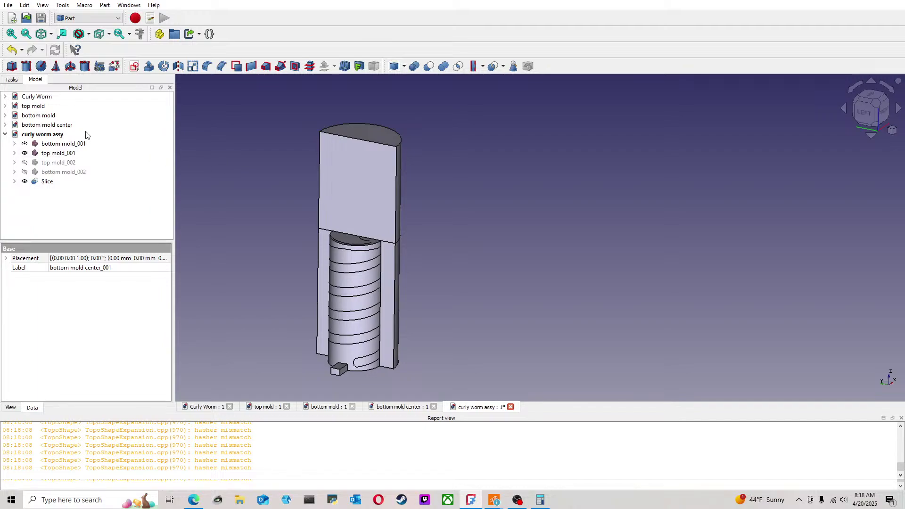
left_click(12, 50)
left_click(555, 224)
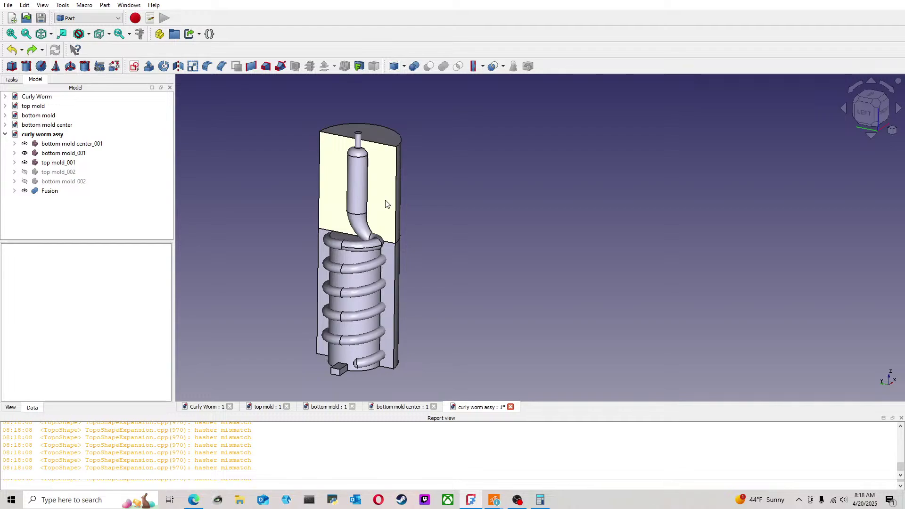
Step: Save the curly worm assembly document
left_click(877, 102)
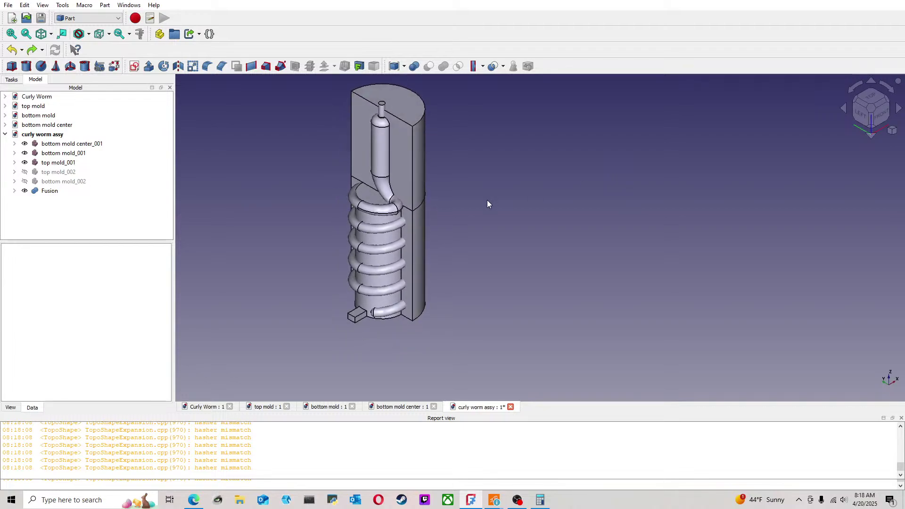
middle_click_drag(487, 199, 527, 222)
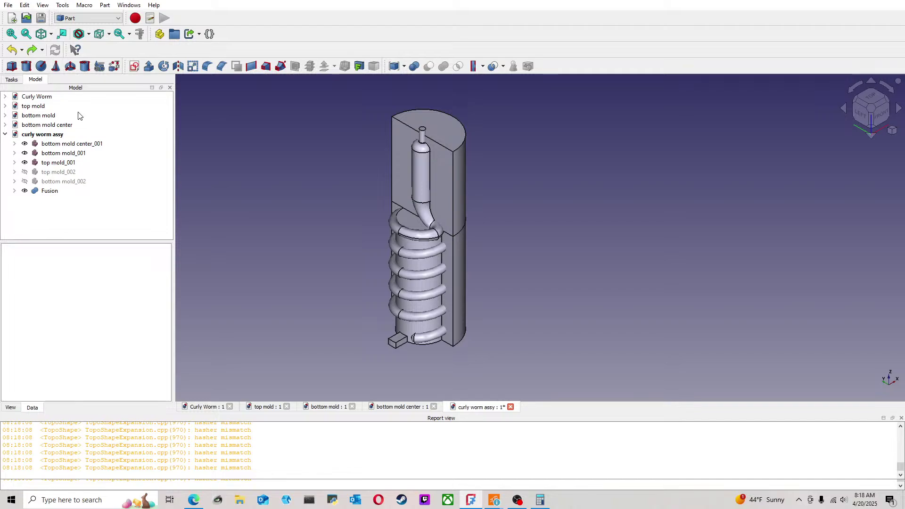
key("ctrl+s")
Step: Examine the features that make up the worm body in the Curly Worm document
left_click(208, 407)
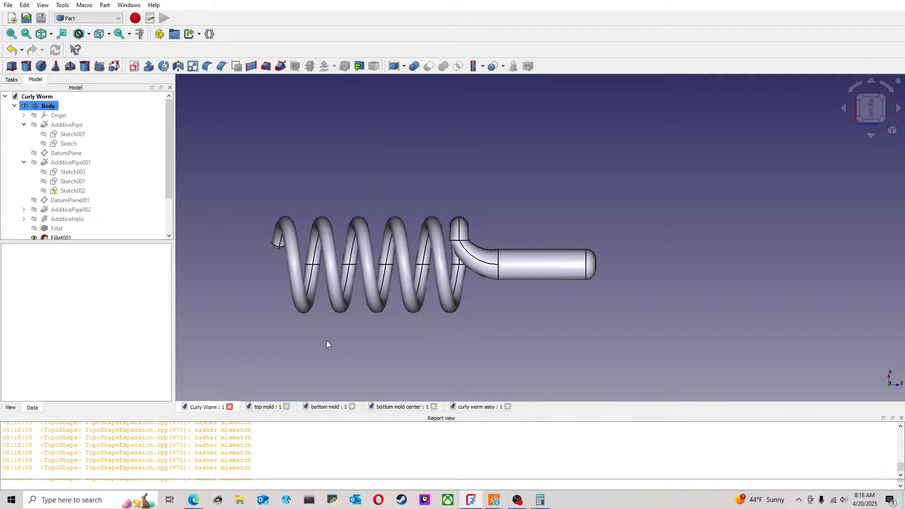
scroll(160, 198, "down", 2)
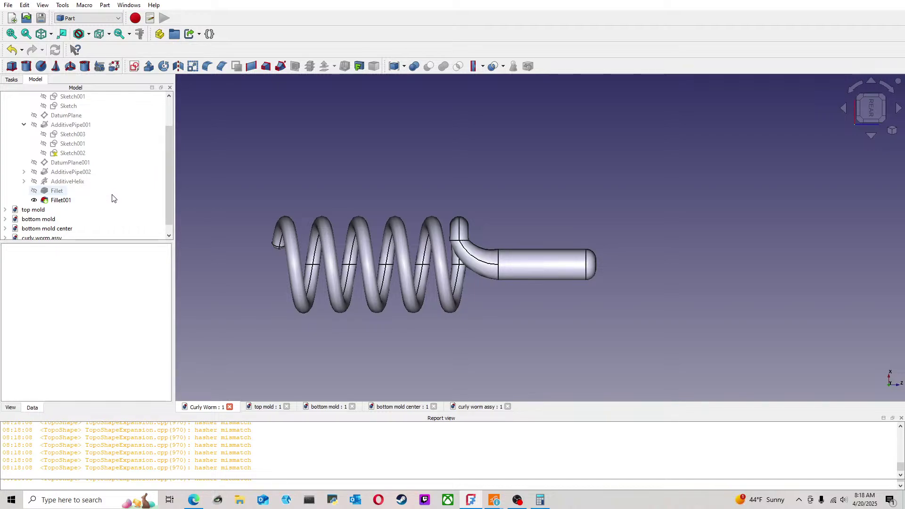
left_click_drag(168, 185, 169, 156)
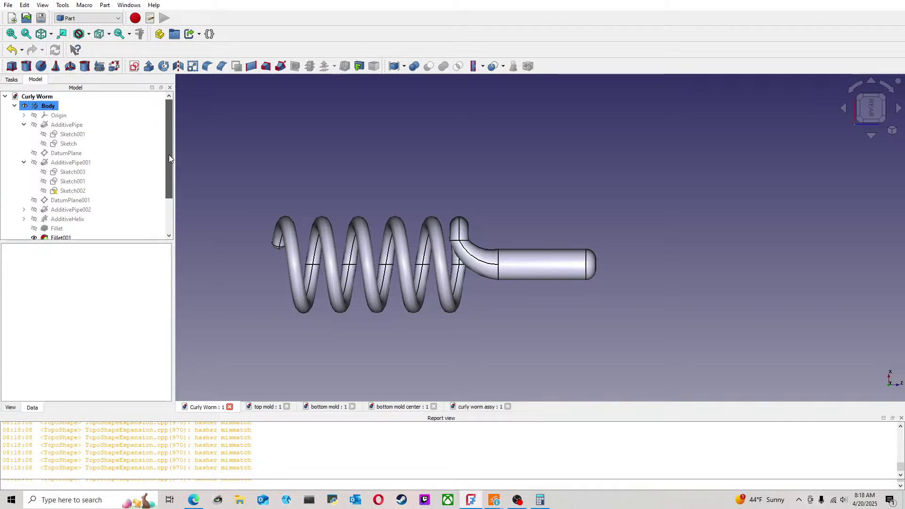
left_click(15, 107)
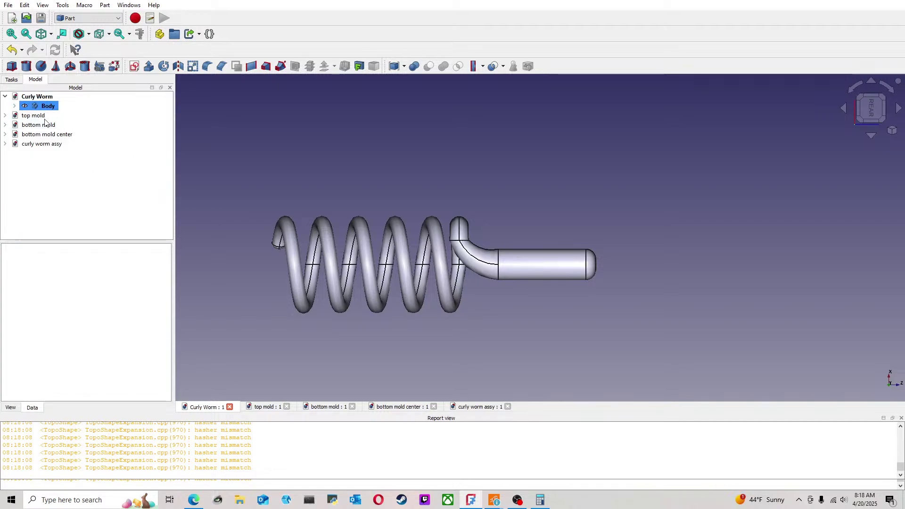
left_click(15, 106)
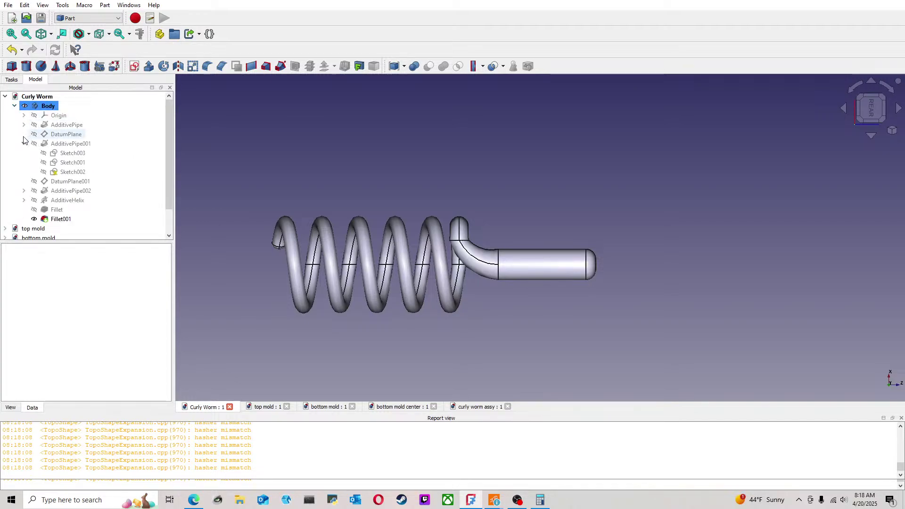
left_click(24, 143)
left_click(24, 181)
double_click(78, 190)
left_click(105, 106)
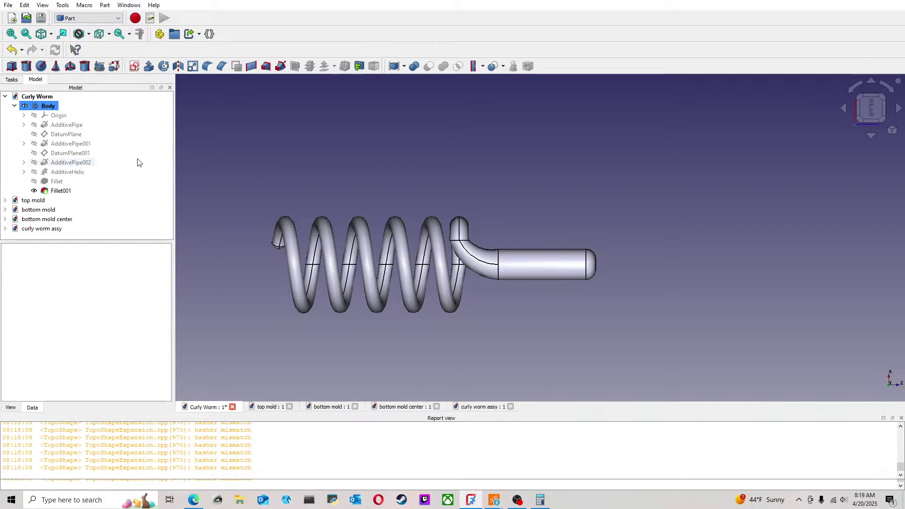
Step: Select the worm's final shape, Fillet001, in the Curly Worm document and save the document
left_click(60, 190)
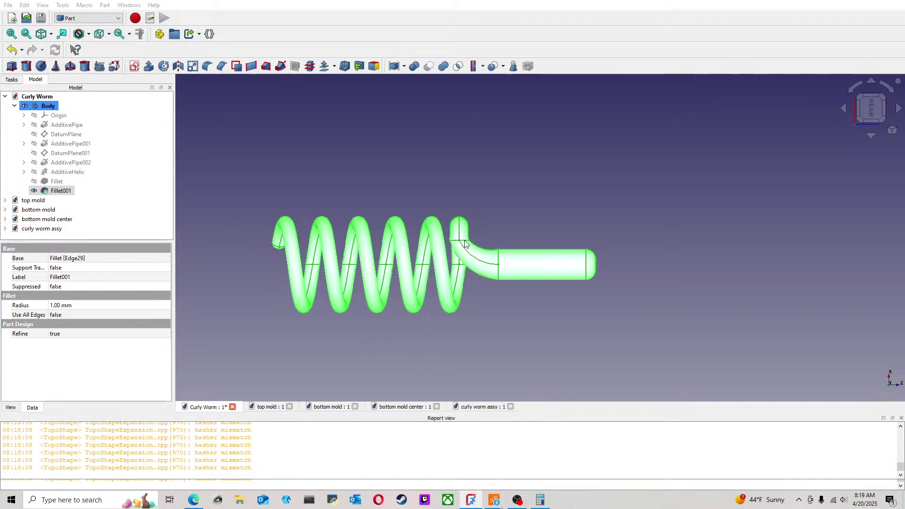
left_click(460, 329)
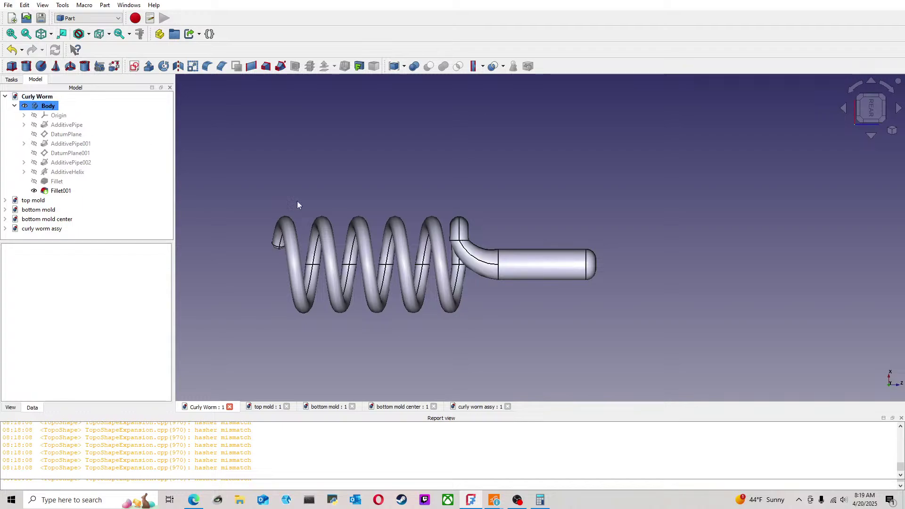
Step: Delete the Fusion and Curly Worm_001 from the curly worm assembly
left_click(486, 408)
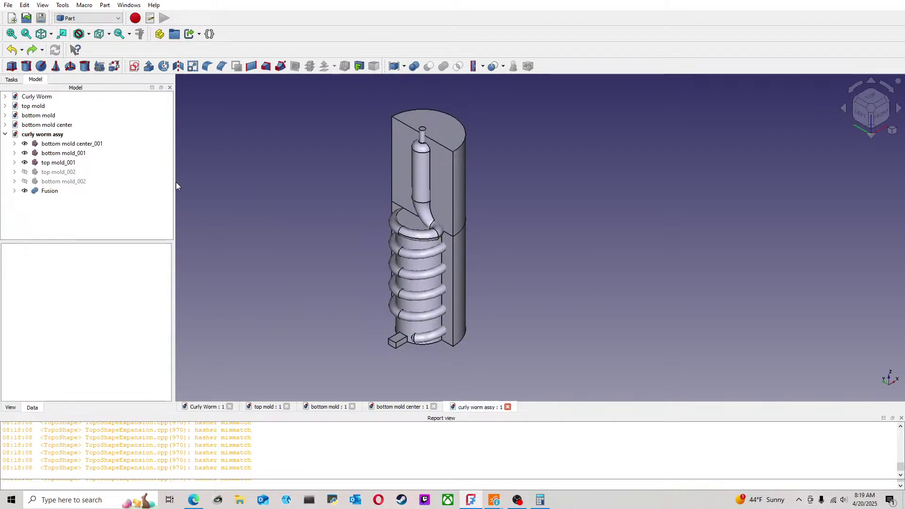
left_click(51, 194)
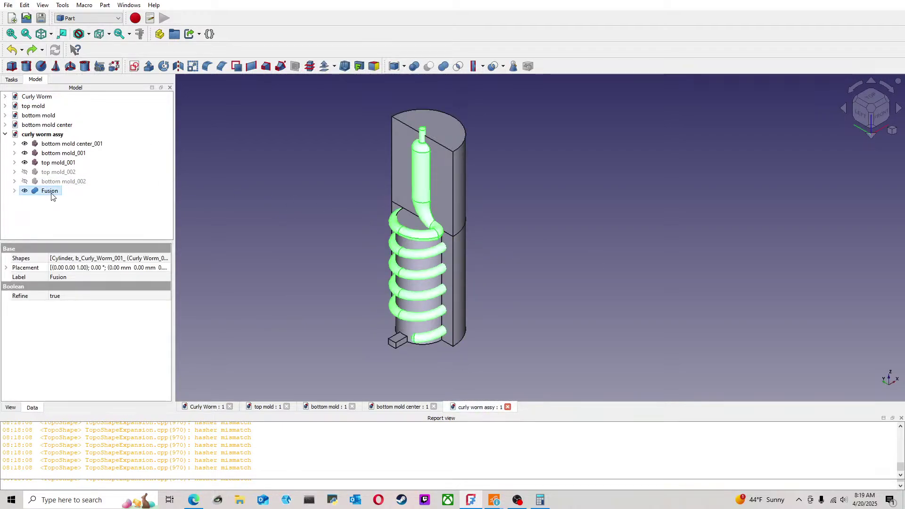
key("Delete")
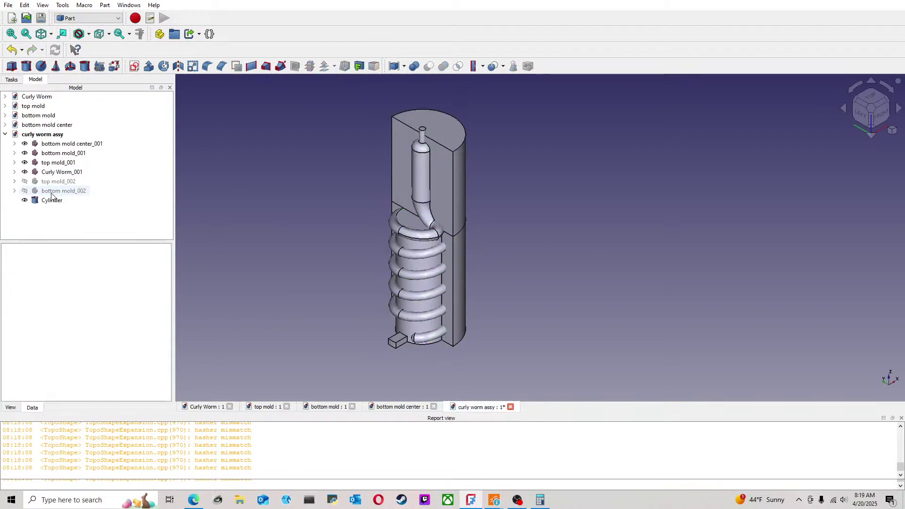
left_click(66, 173)
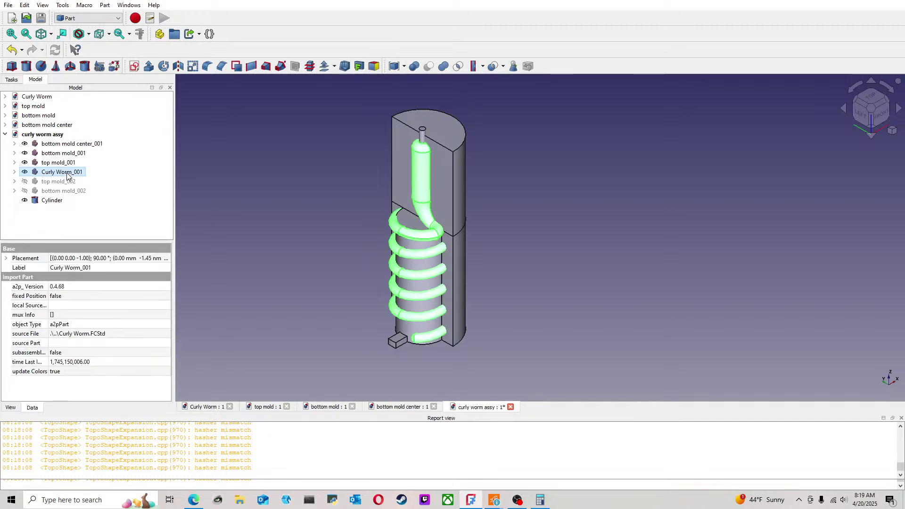
key("Delete")
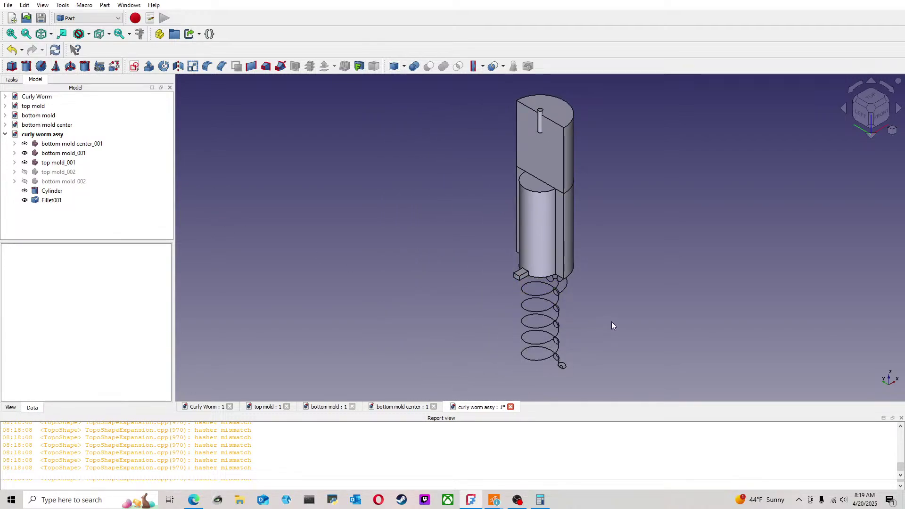
Step: Transform Fillet001 in the curly worm assembly, raising it along Z so the worm sits inside the mold parts
middle_click_drag(714, 258, 614, 222)
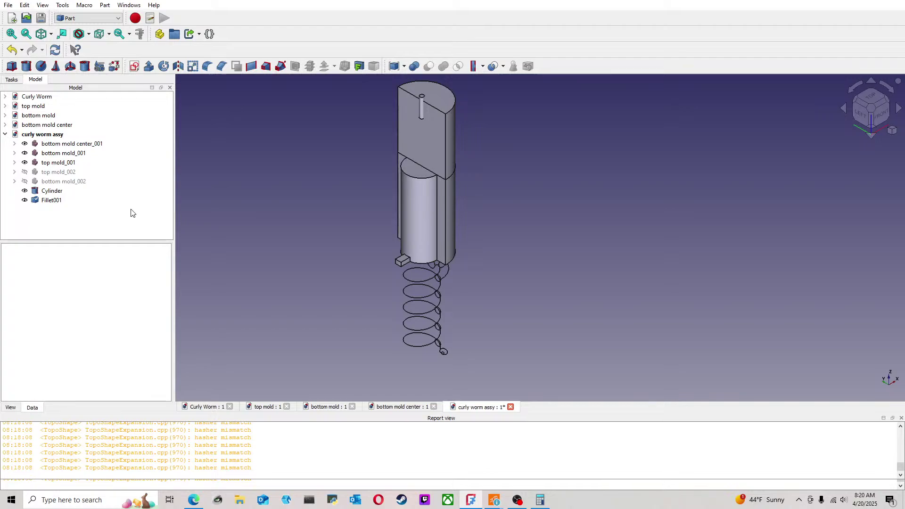
left_click(56, 200)
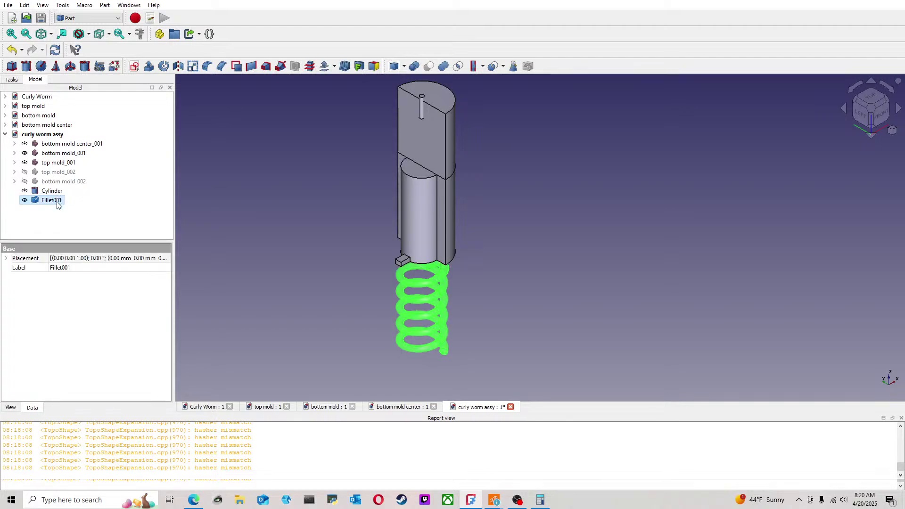
left_click(227, 217)
double_click(45, 202)
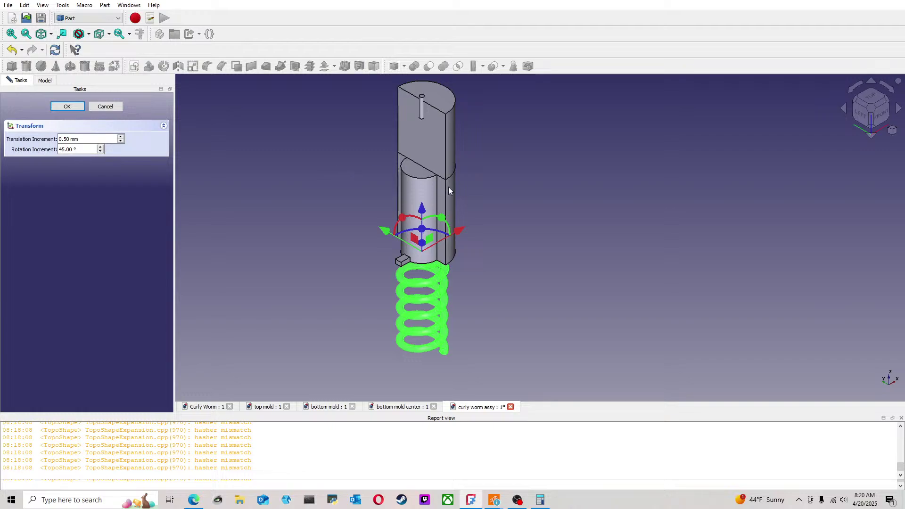
left_click_drag(424, 213, 433, 110)
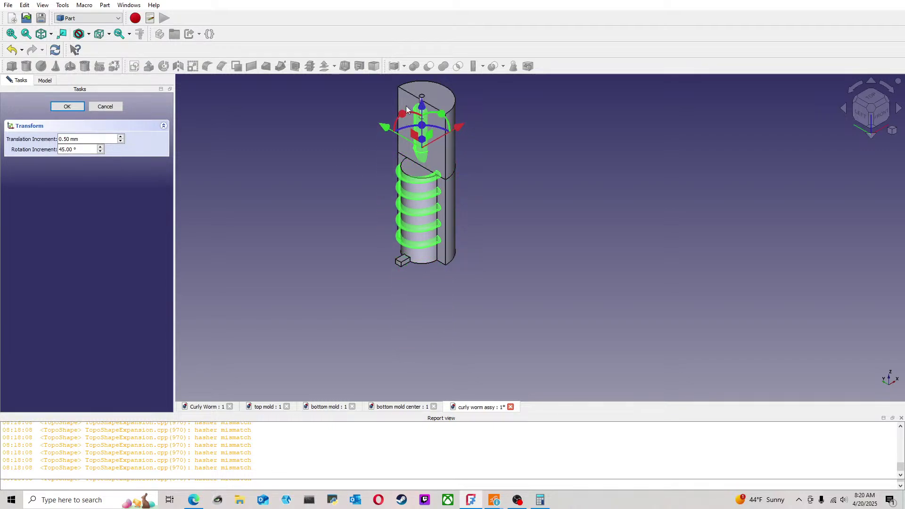
Step: Rotate Fillet001 about the vertical Z axis to 270°
left_click(859, 115)
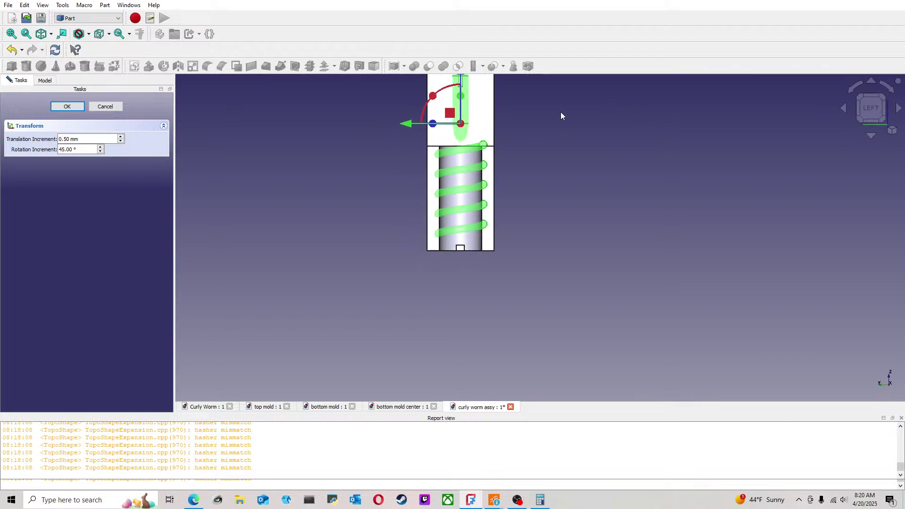
scroll(375, 206, "up", 2)
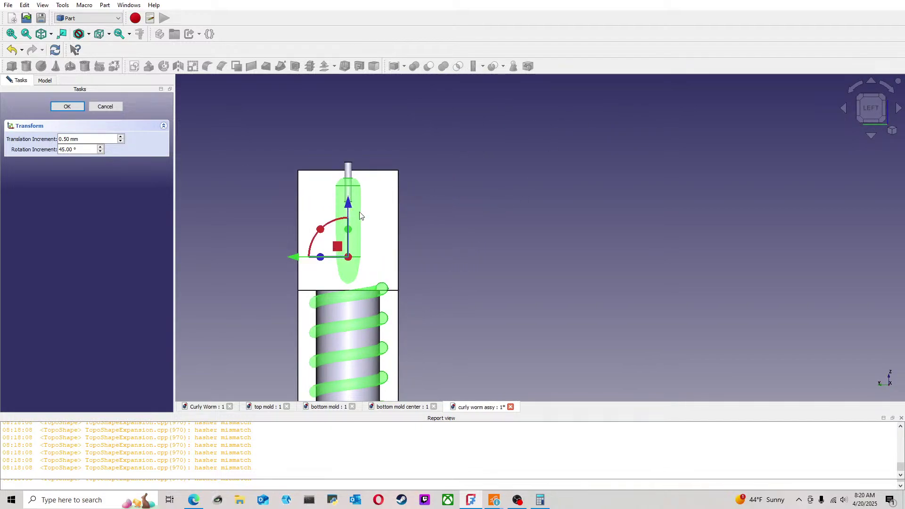
middle_click_drag(473, 267, 523, 208)
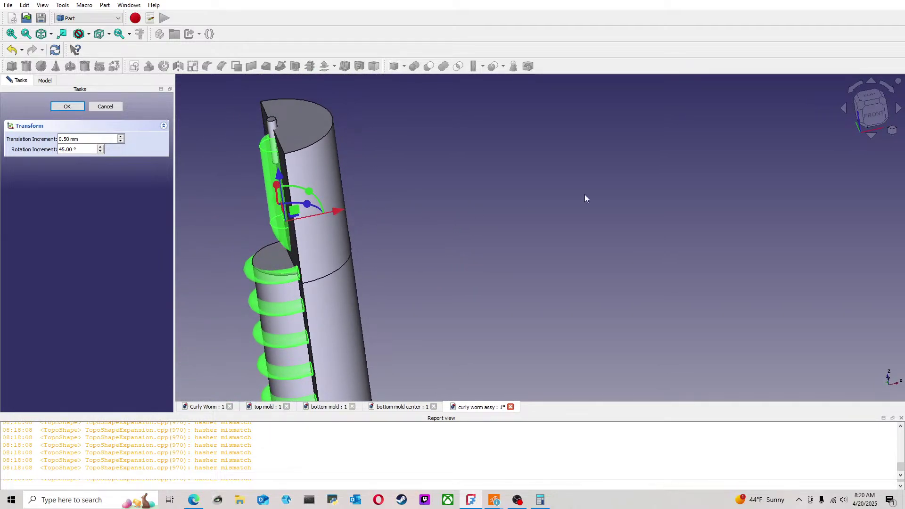
left_click(859, 107)
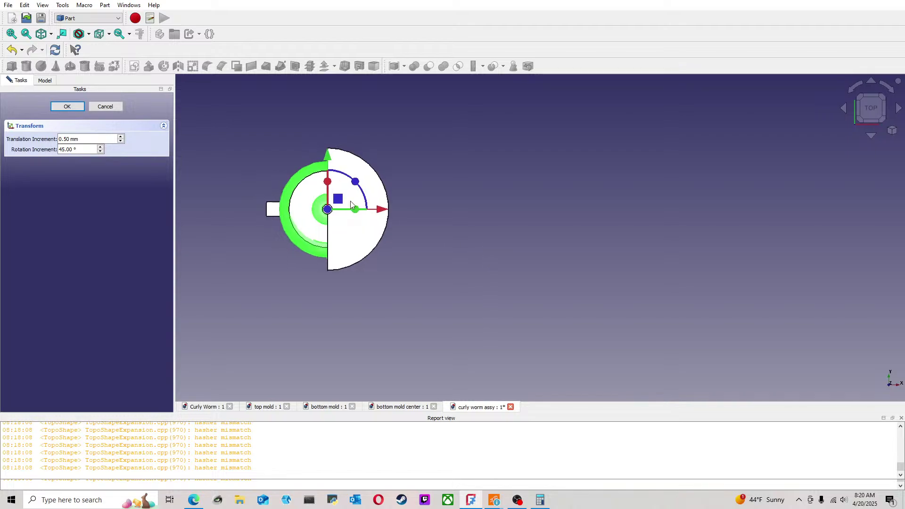
left_click_drag(356, 181, 349, 236)
middle_click_drag(655, 202, 503, 252)
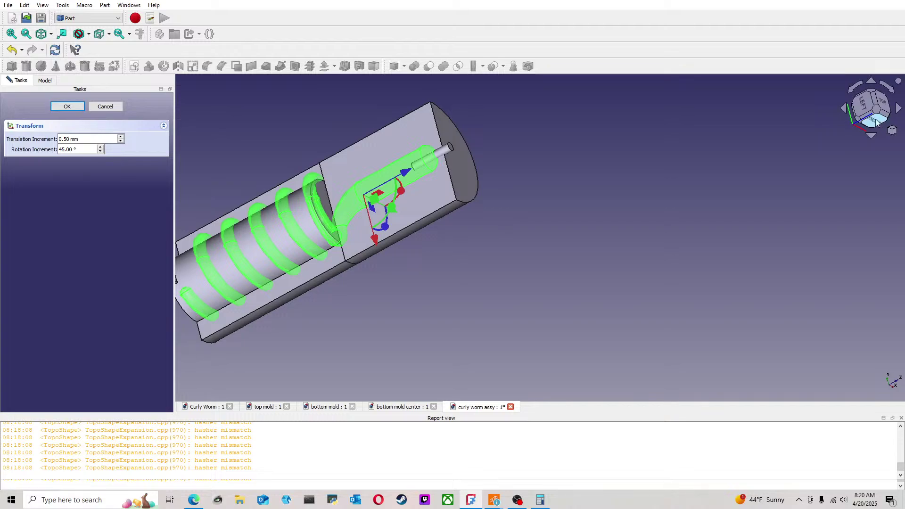
Step: Nudge Fillet001 slightly down along the mold's length toward the bottom mold and accept the transform
left_click(855, 111)
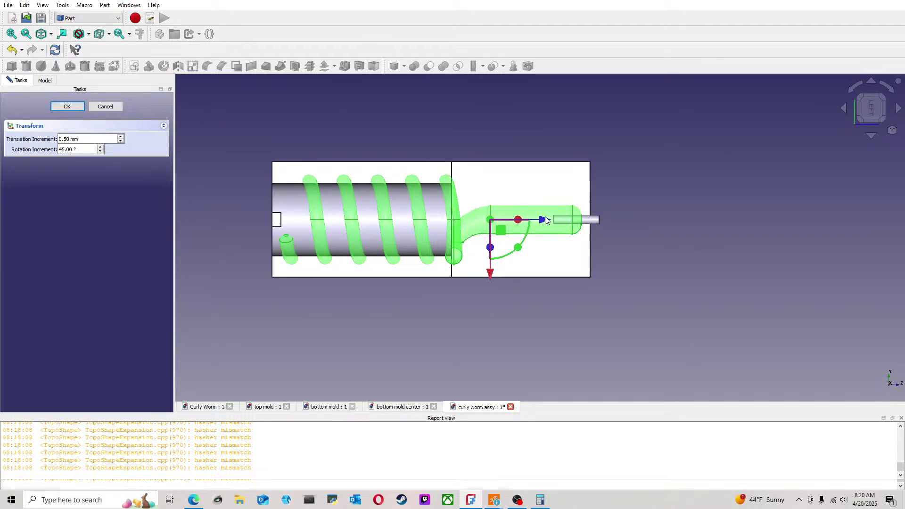
scroll(556, 219, "up", 3)
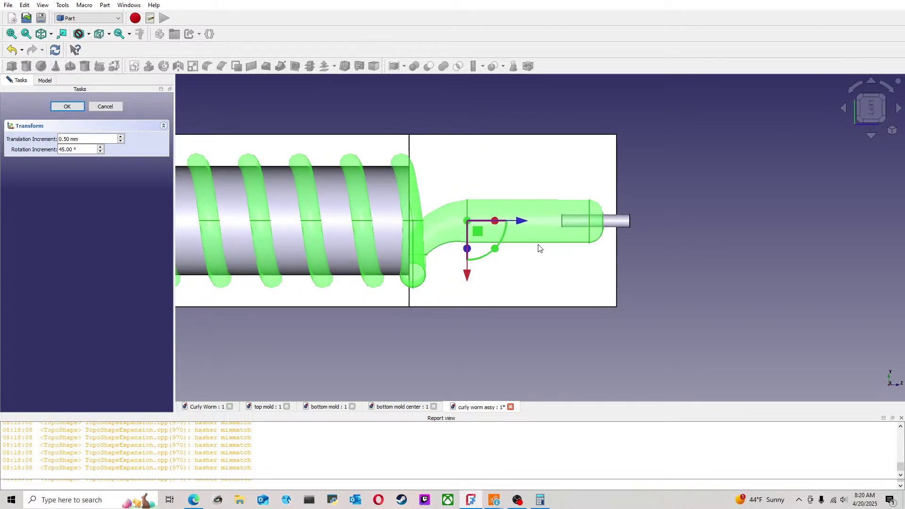
left_click_drag(518, 226, 515, 226)
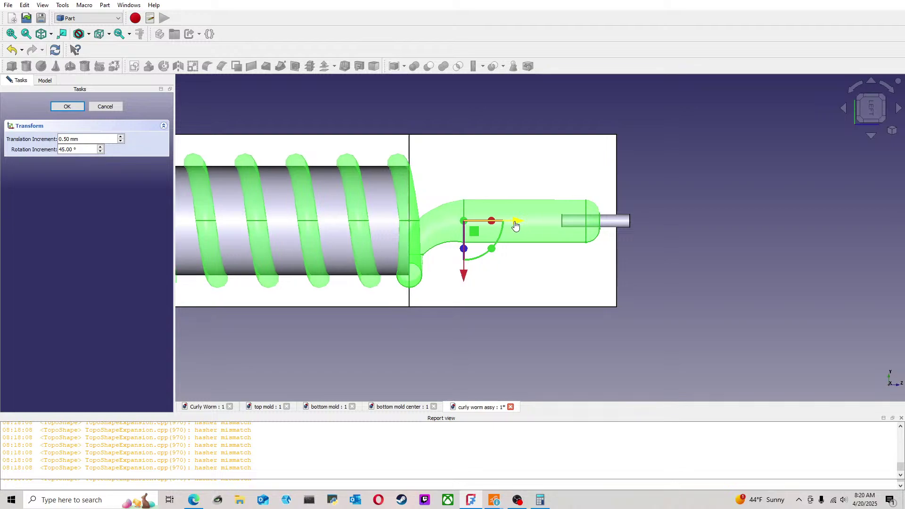
scroll(395, 197, "down", 4)
left_click(67, 106)
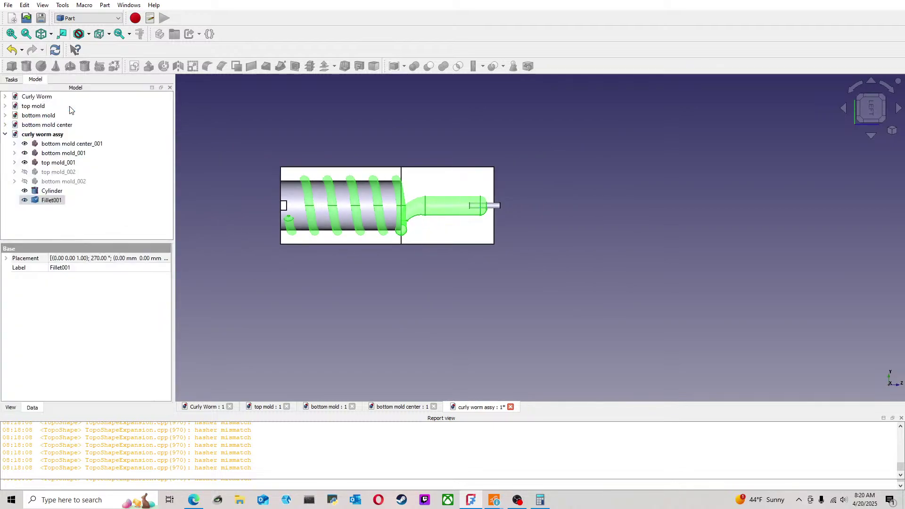
left_click(553, 281)
Step: Fuse Fillet001 and the Cylinder into one shape with a Boolean union
middle_click_drag(443, 266, 375, 258)
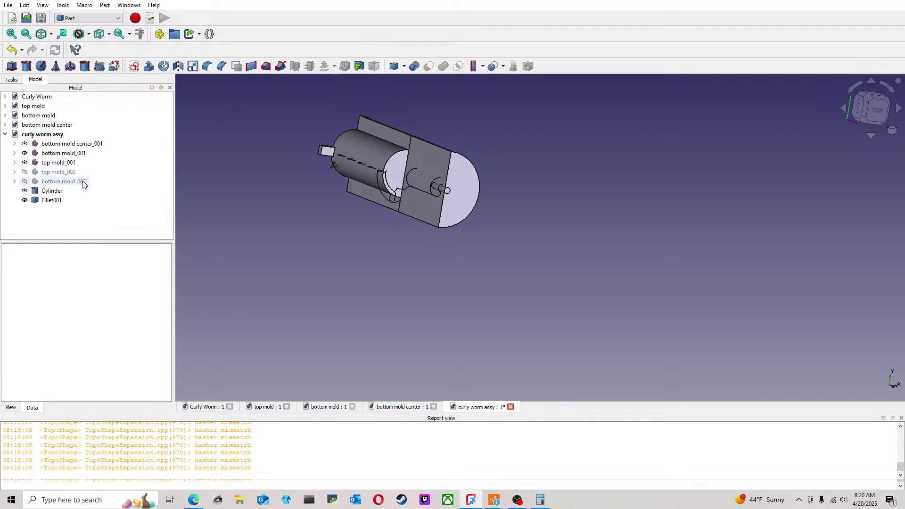
left_click(52, 200)
left_click(56, 191, "ctrl")
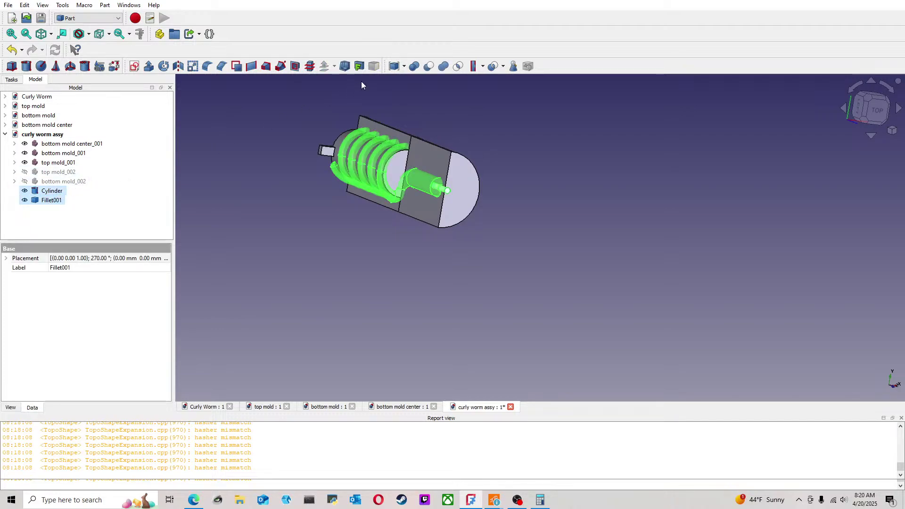
left_click(439, 66)
scroll(429, 195, "up", 2)
middle_click_drag(335, 160, 359, 196)
Step: Try to subtract the Fusion from bottom mold center_001 with a Boolean cut
left_click(861, 105)
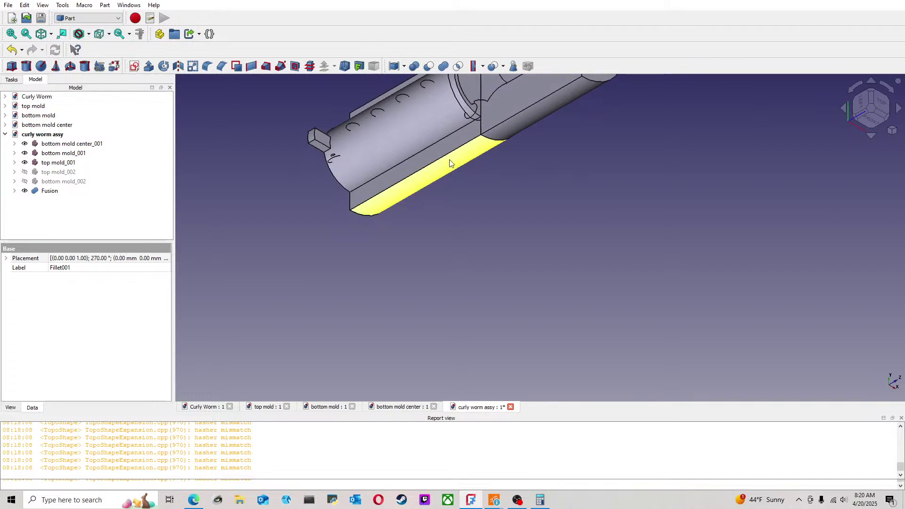
left_click(871, 103)
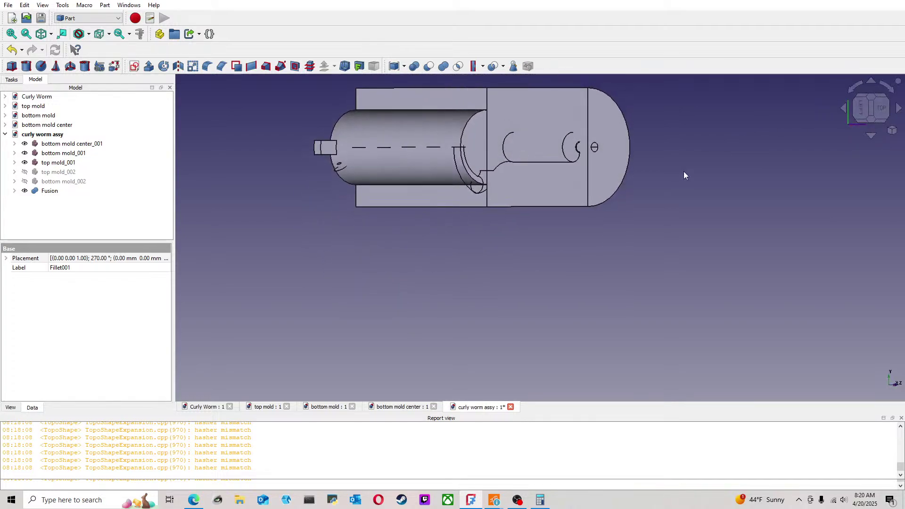
left_click(870, 115)
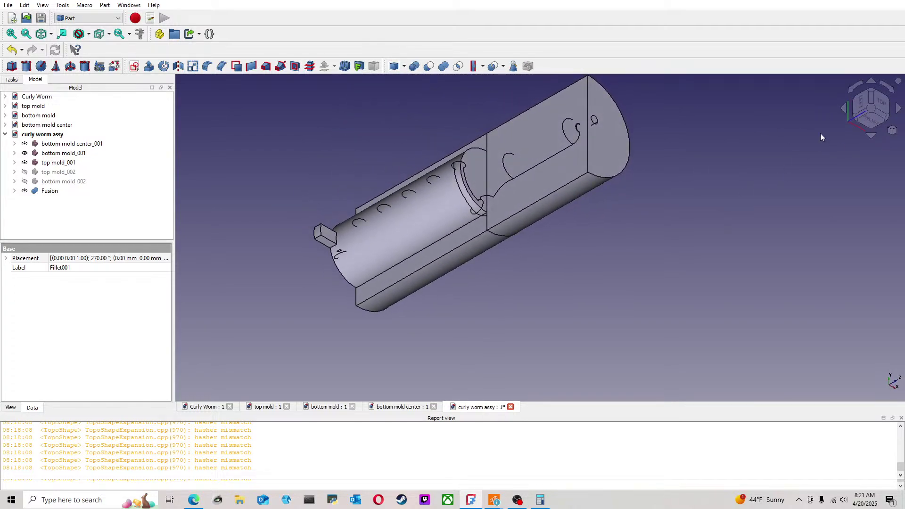
left_click(861, 102)
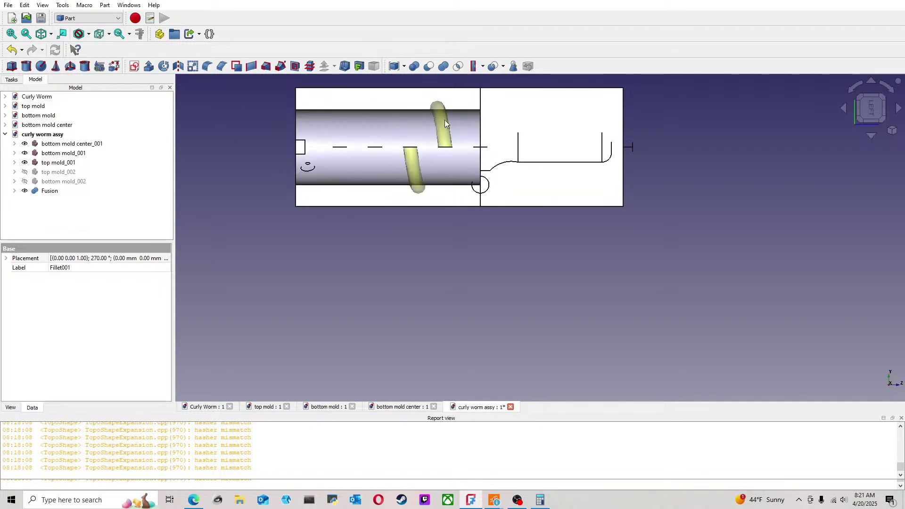
left_click(463, 129)
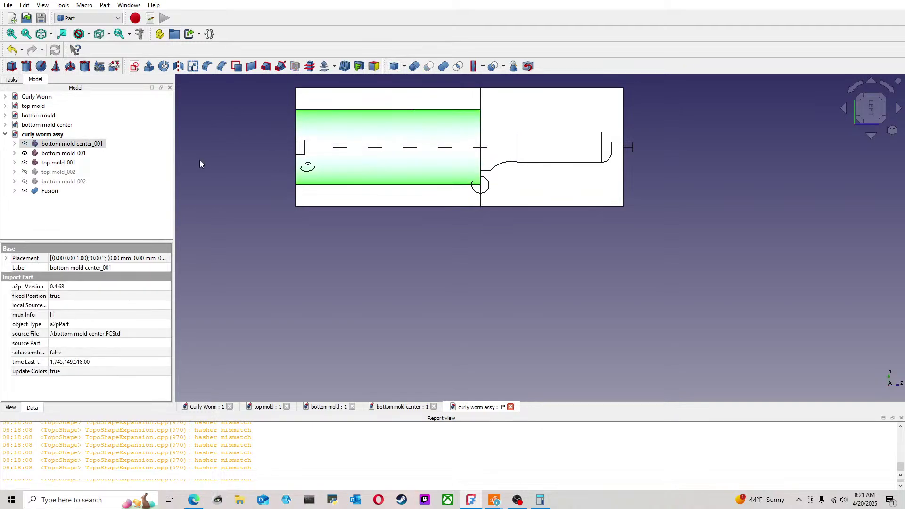
left_click(52, 191, "ctrl")
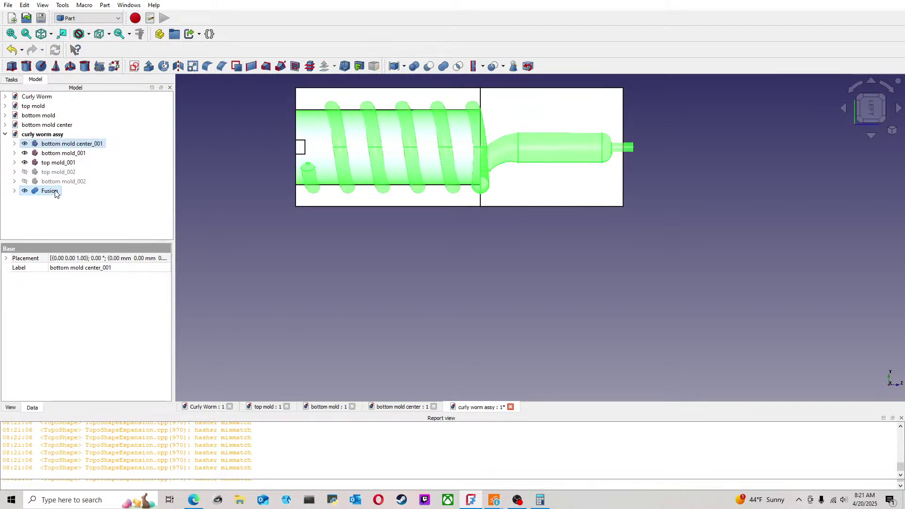
left_click(429, 66)
Step: Inspect the cut mold assembly from several angles and undo the Boolean cut
left_click(860, 97)
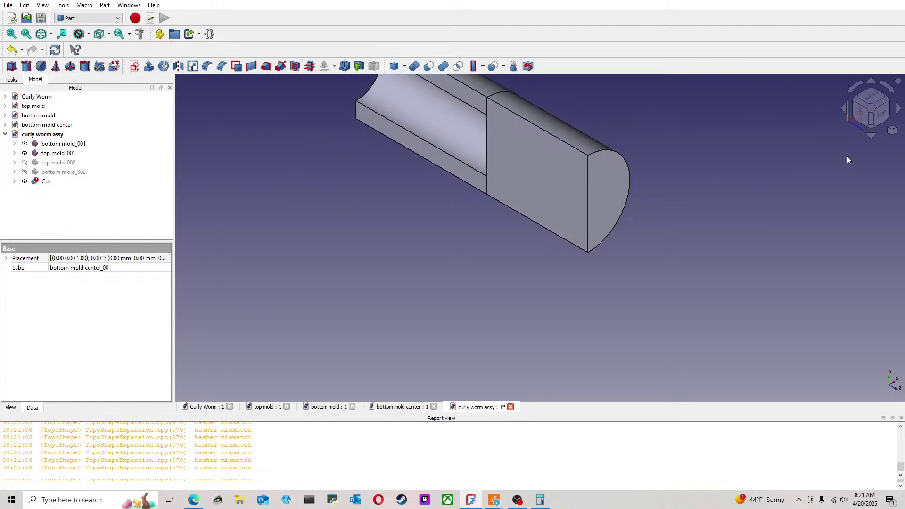
left_click(873, 131)
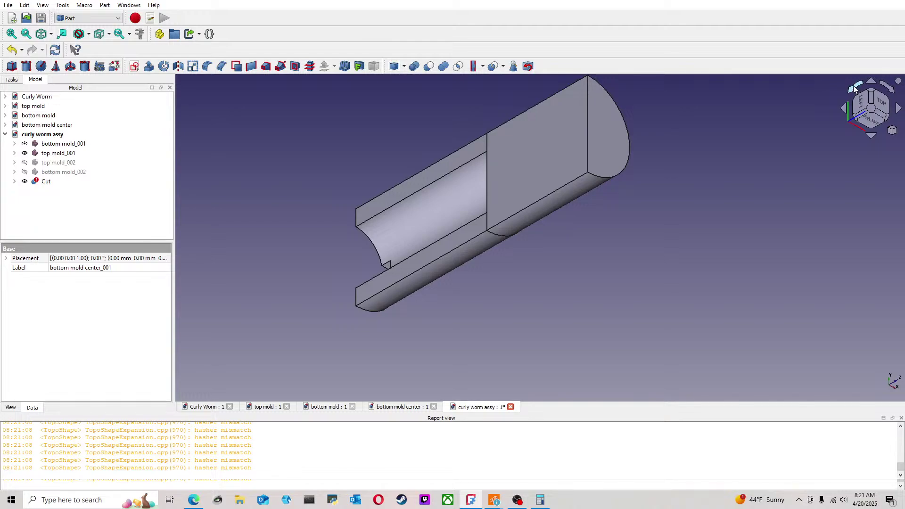
left_click(865, 97)
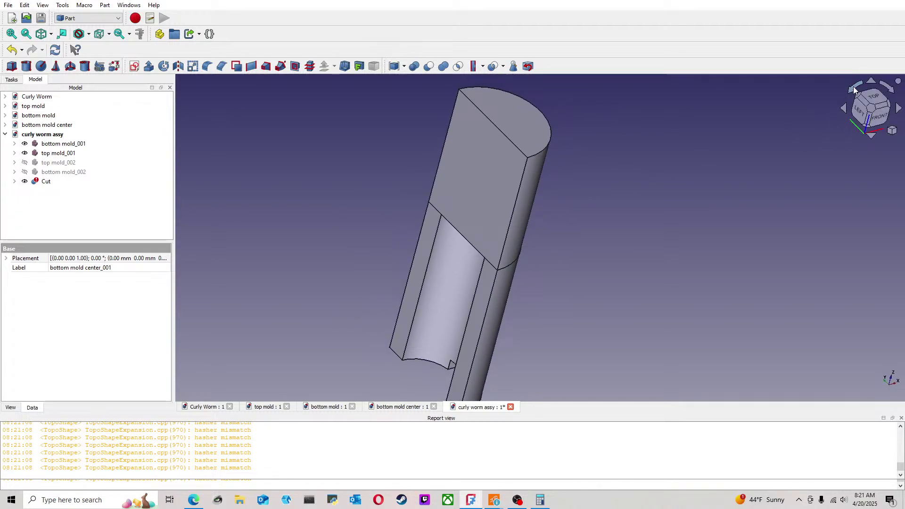
left_click(853, 86)
left_click(872, 109)
middle_click_drag(613, 225, 538, 188)
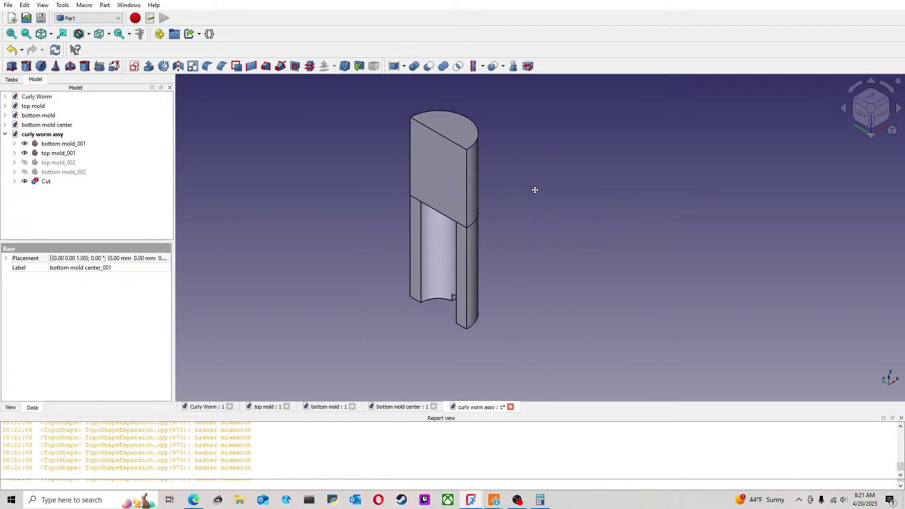
left_click(18, 51)
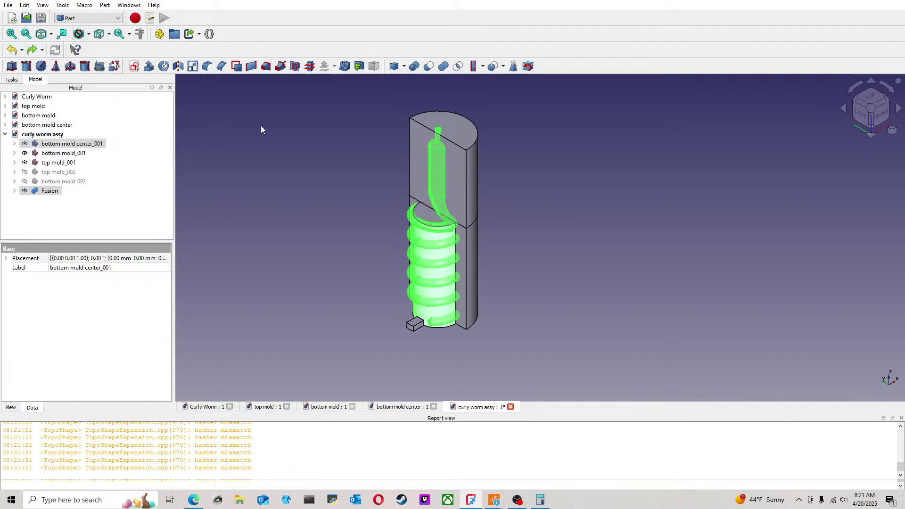
Step: Try the Cutout operation on bottom mold center_001 with the Fusion, and undo it
left_click(479, 70)
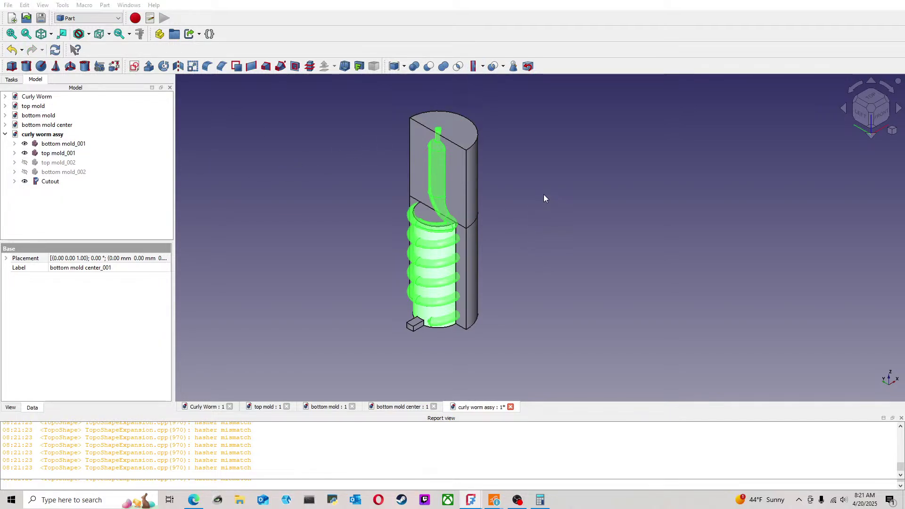
key("ctrl+z")
key("ctrl+y")
left_click(12, 49)
left_click(554, 248)
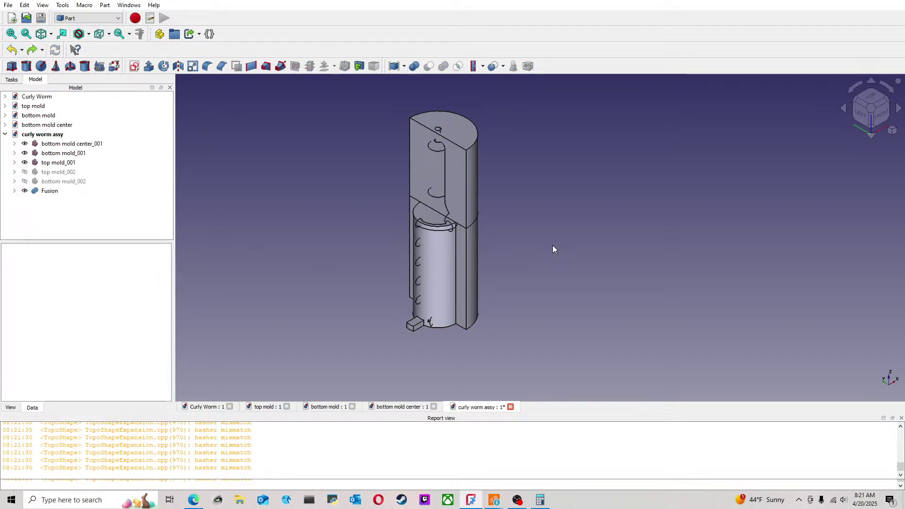
Step: Delete the Fusion and Fillet001 from the curly worm assembly
left_click(49, 191)
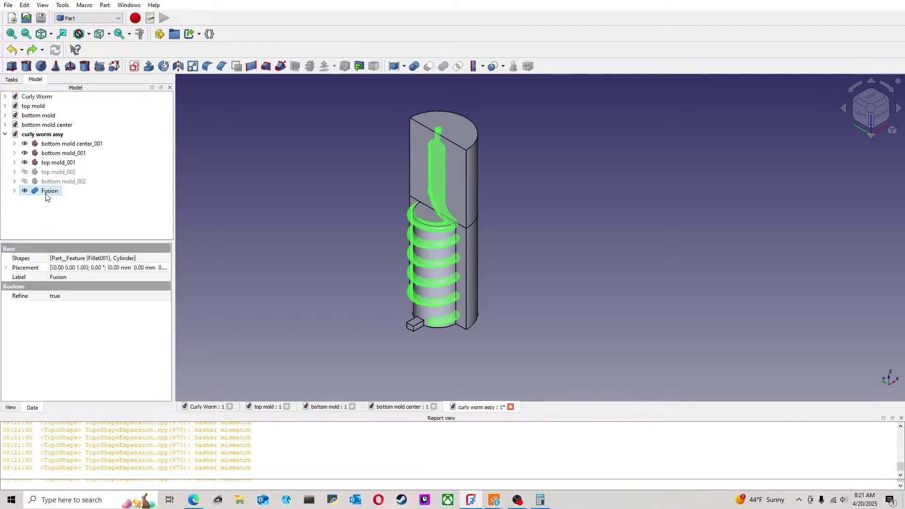
key("Delete")
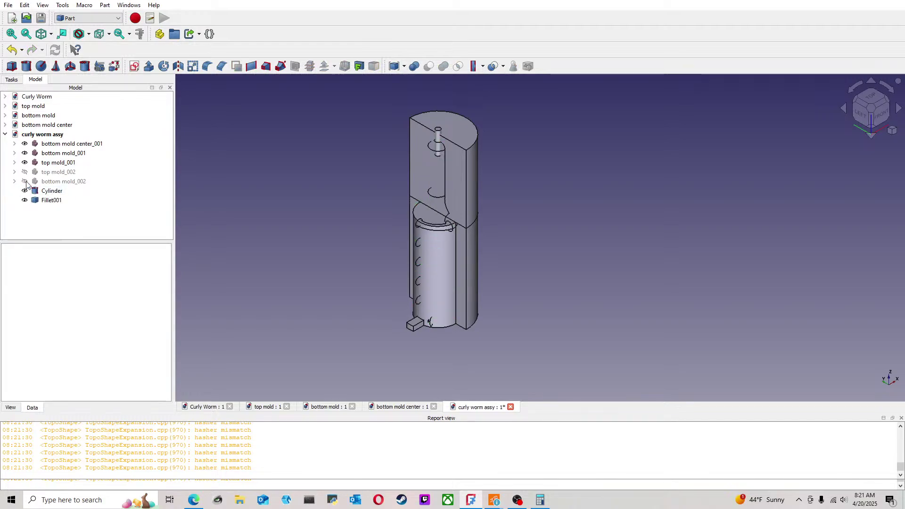
left_click(38, 203)
key("Delete")
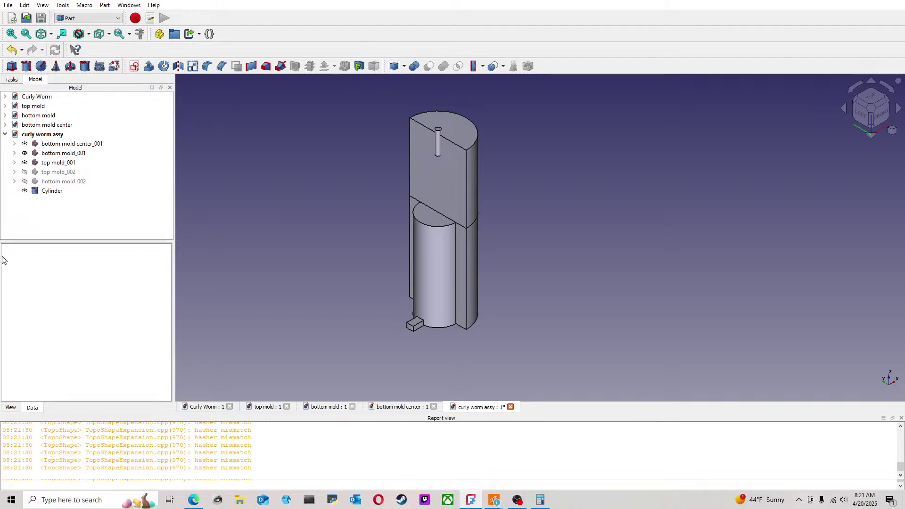
Step: Switch to the Curly Worm document and create a standalone shape copy of the worm's Body
left_click(221, 406)
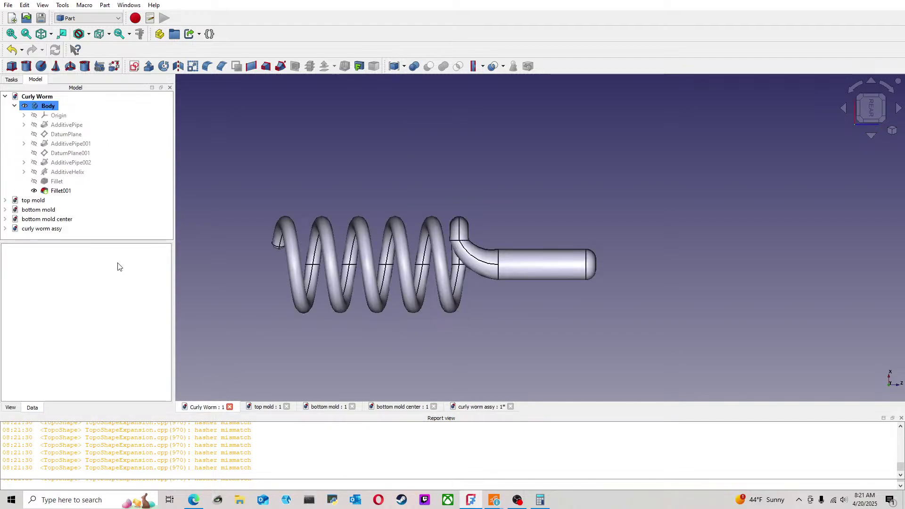
left_click(15, 106)
left_click(42, 108)
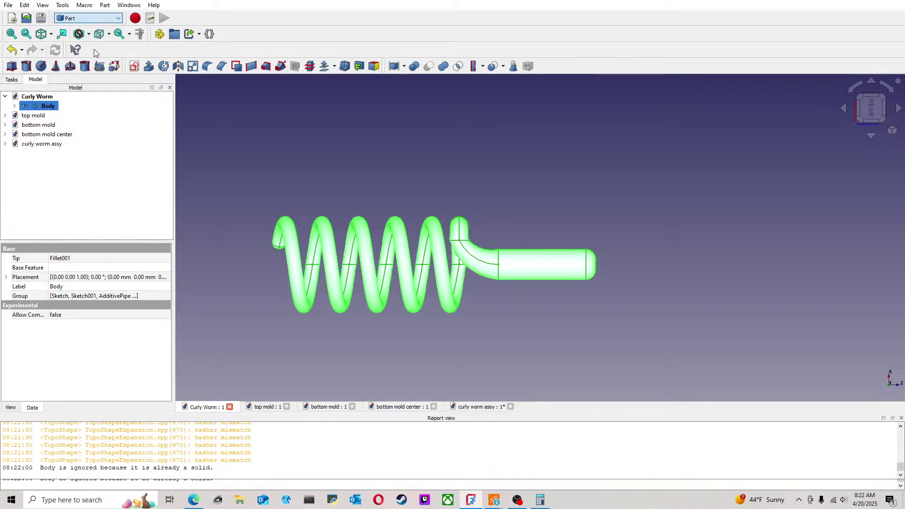
left_click(86, 140)
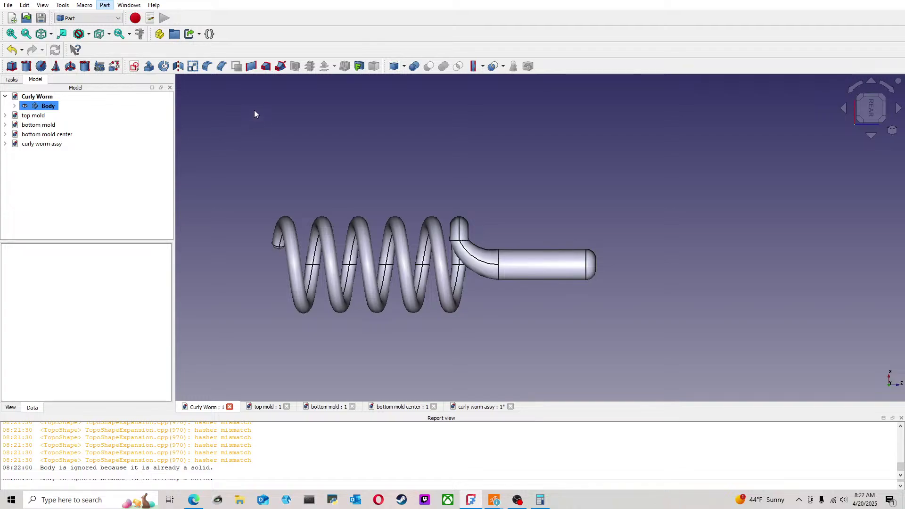
left_click(53, 106)
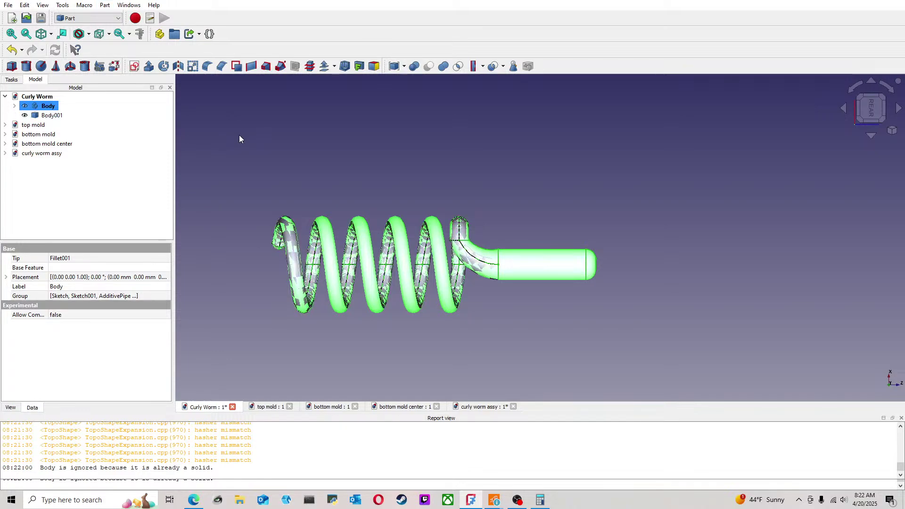
Step: Hide the original Body in the Curly Worm document, leaving the Body001 copy shown
left_click(48, 115, "ctrl")
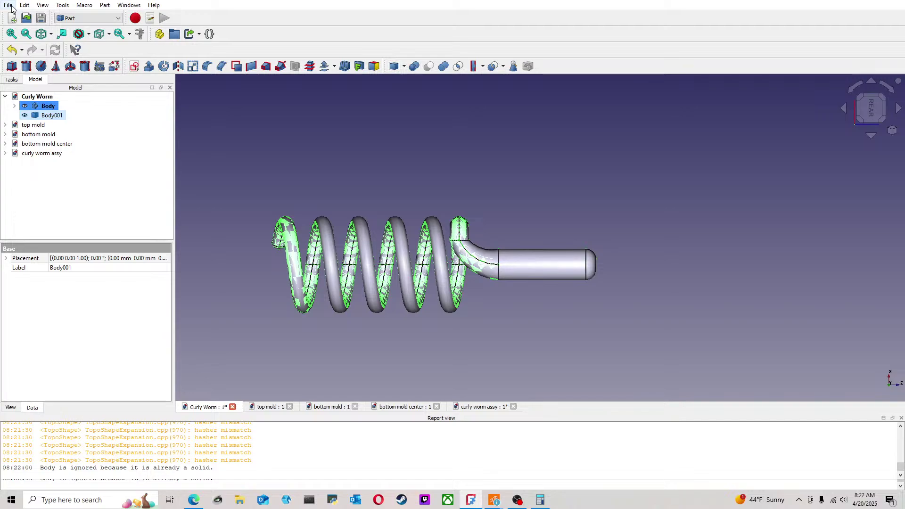
left_click(50, 107)
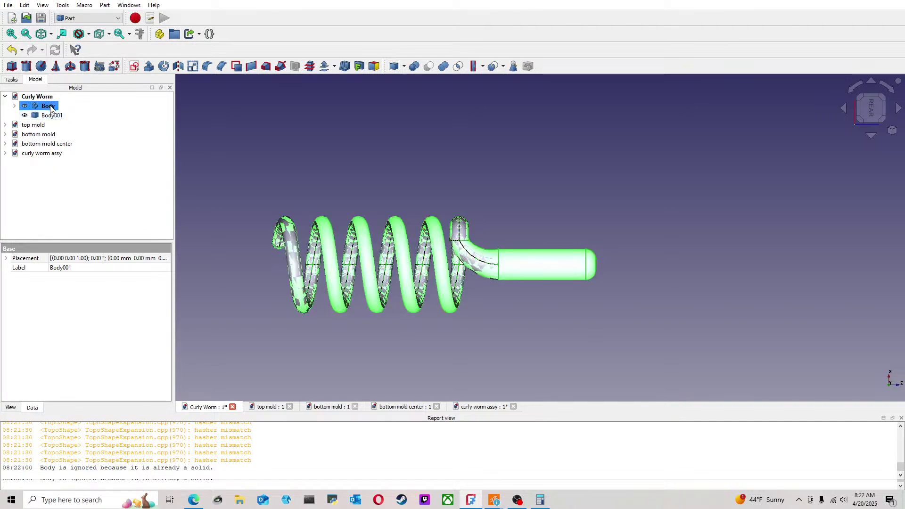
key("space")
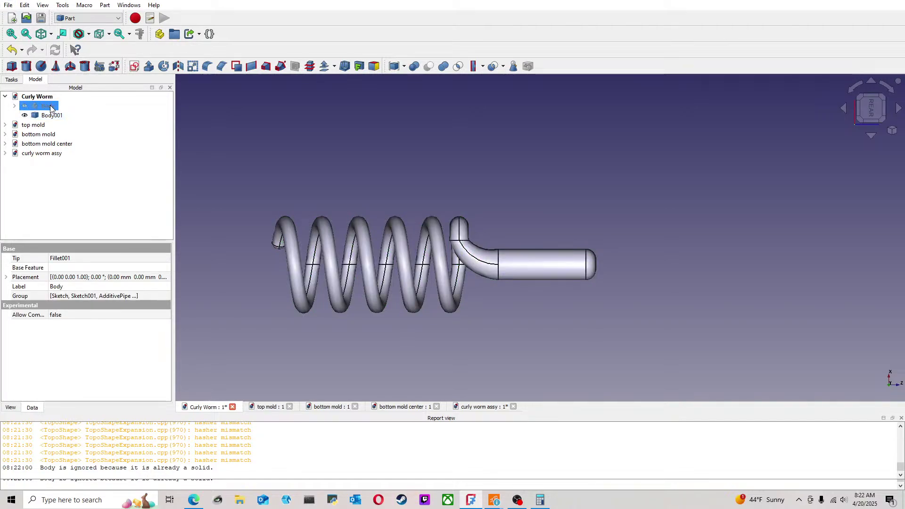
Step: Copy Body001 from the Curly Worm document and paste it into the curly worm assy document
left_click(57, 118, "ctrl")
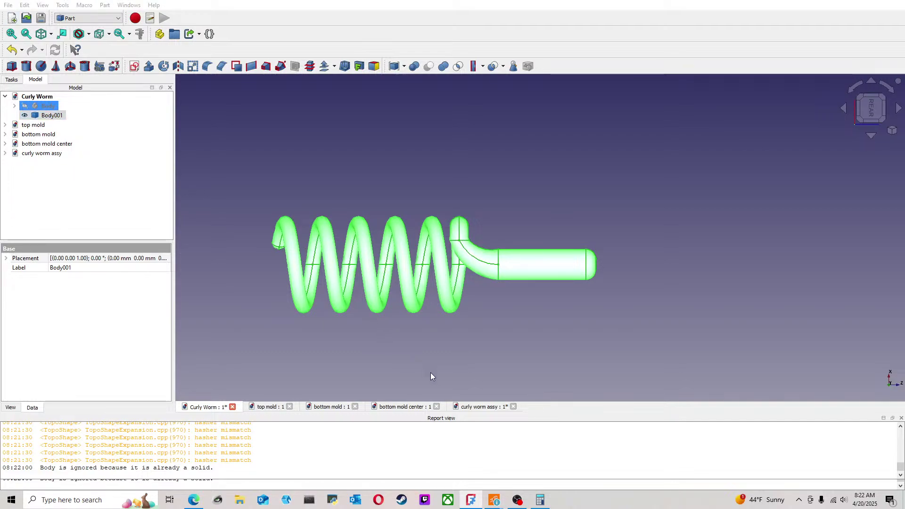
left_click(493, 290)
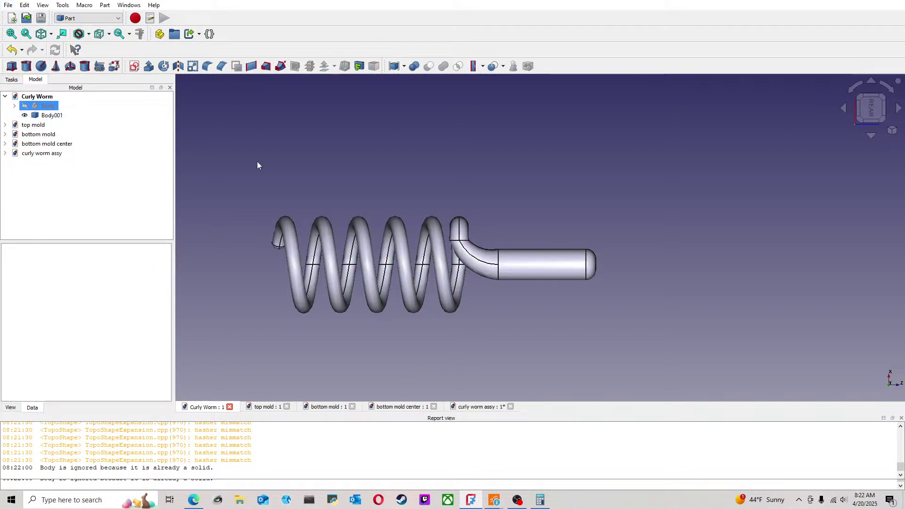
left_click(489, 407)
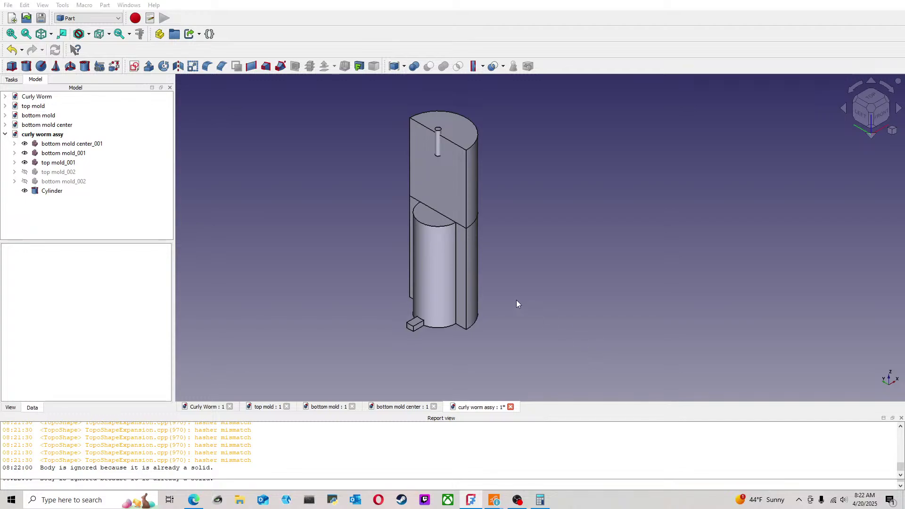
key("ctrl+v")
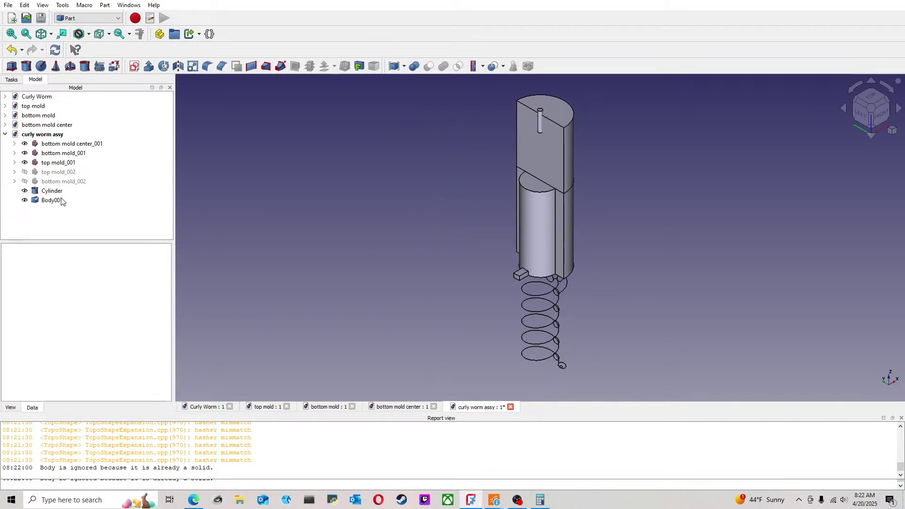
Step: Try a Boolean Cut of the pasted Body001 from bottom mold center_001, and undo it
left_click(57, 144)
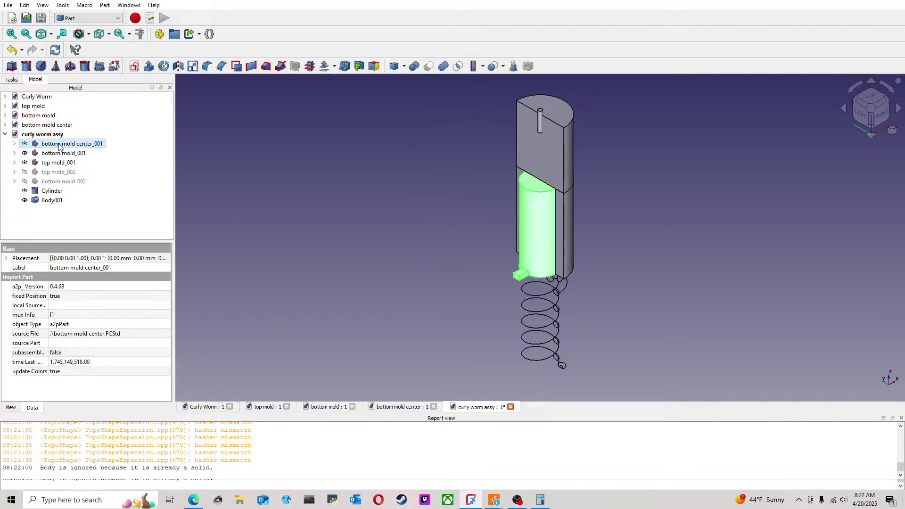
left_click(56, 200, "ctrl")
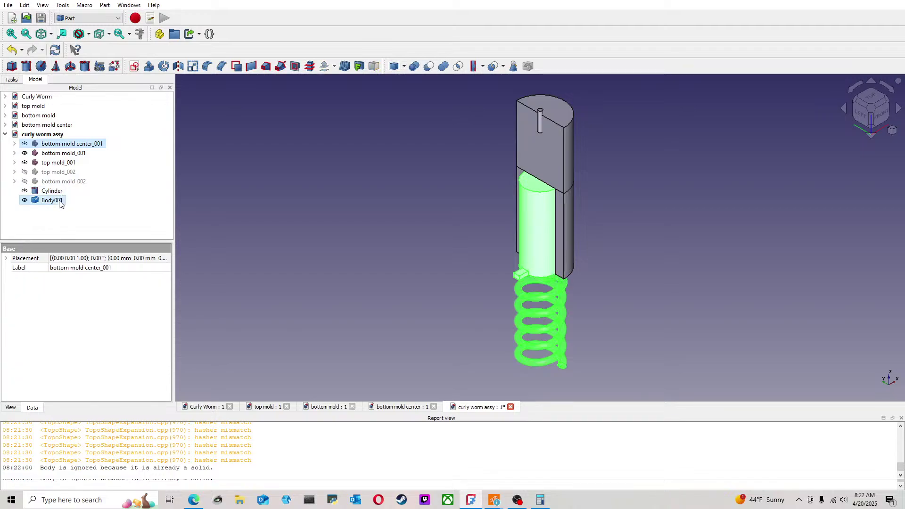
left_click(430, 67)
mouse_move(582, 299)
middle_mouse_down()
mouse_move(576, 235)
mouse_move(558, 190)
mouse_move(588, 299)
middle_mouse_up()
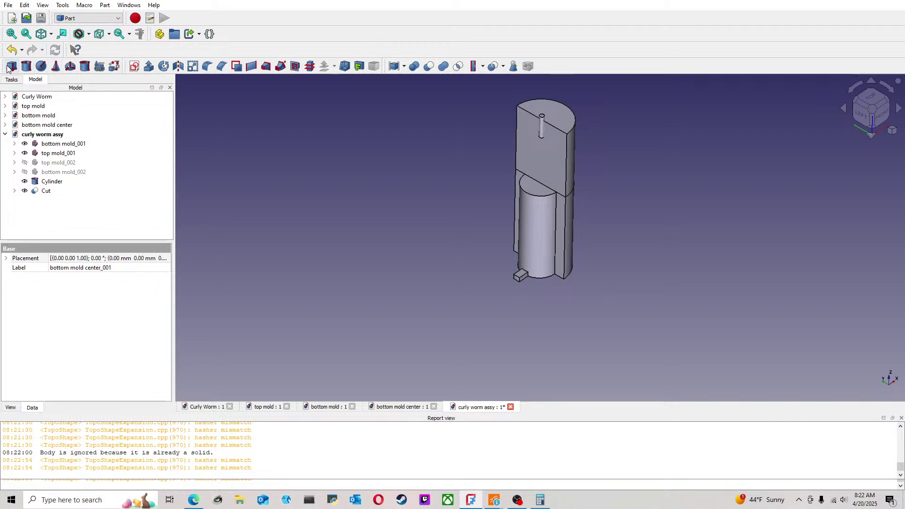
left_click(11, 49)
left_click(758, 174)
middle_click_drag(758, 174, 614, 211)
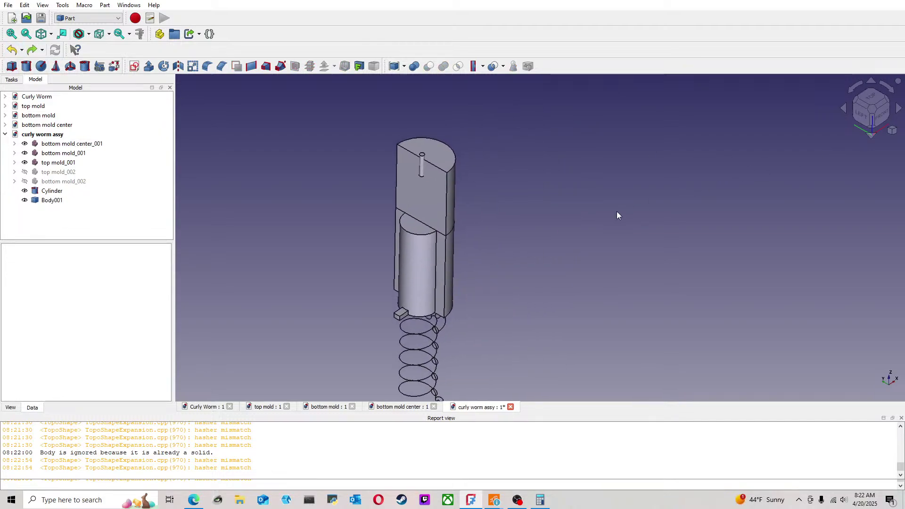
left_click(871, 110)
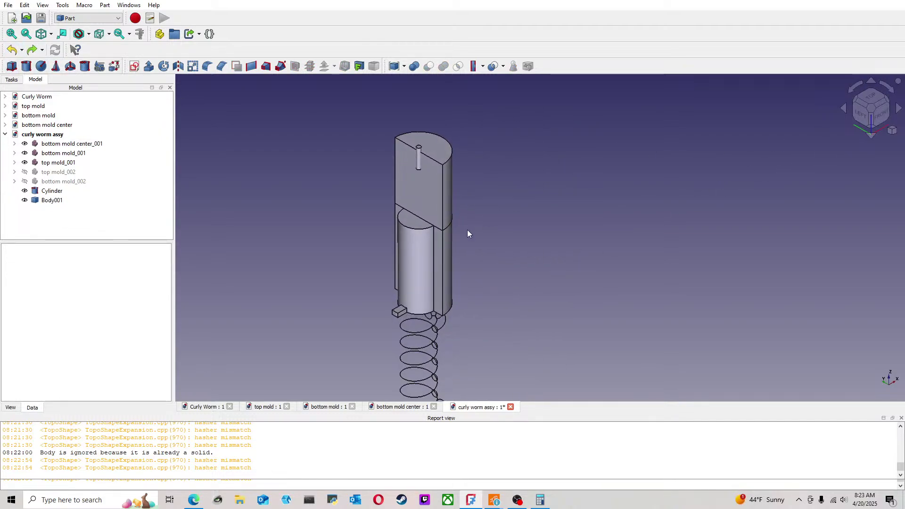
Step: Move Body001 upward along Z with Transform so most of its coil surrounds the bottom mold center
double_click(50, 200)
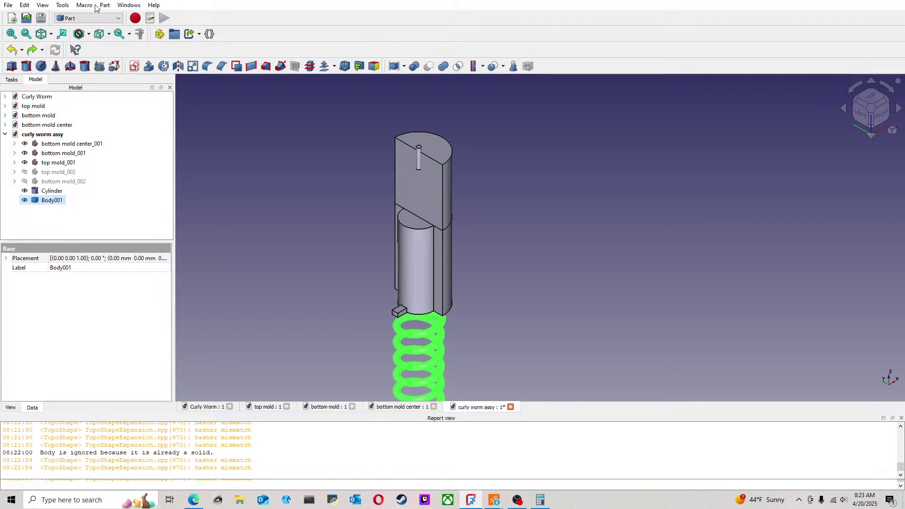
left_click_drag(417, 258, 417, 189)
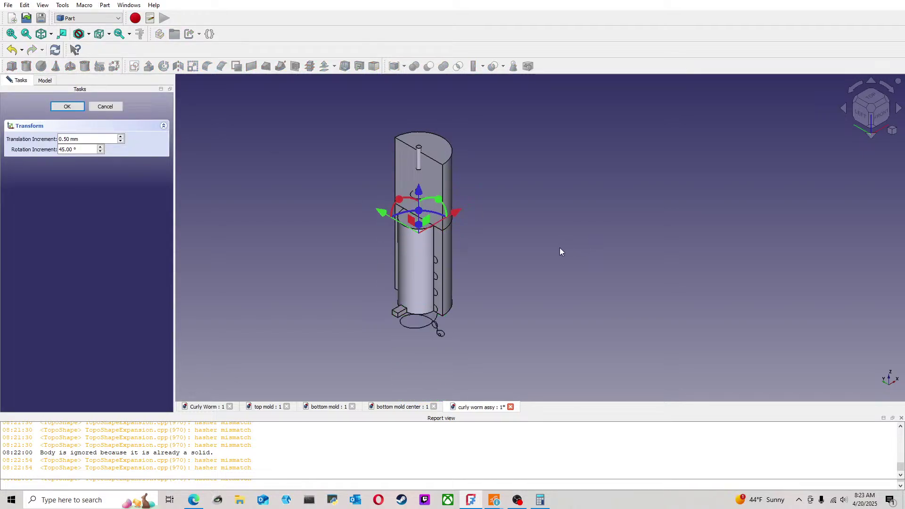
left_click(78, 106)
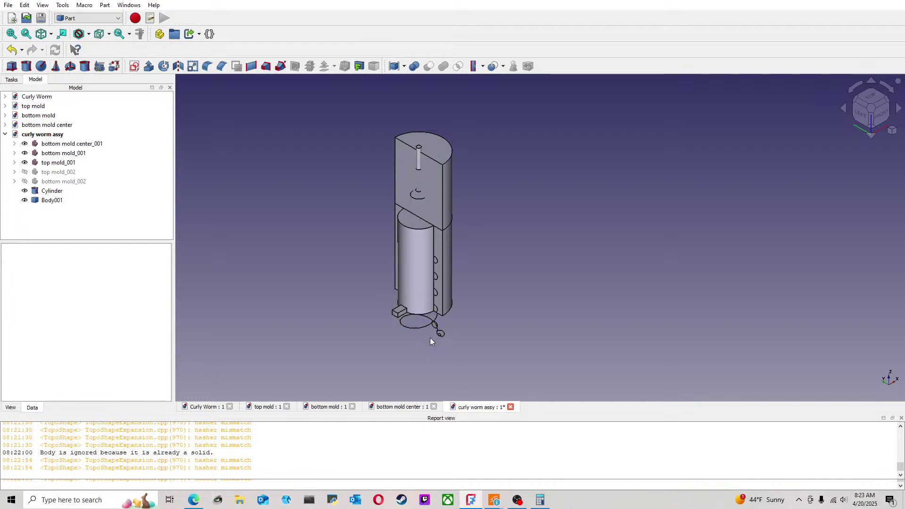
Step: Test the Cut of the raised Body001 from bottom mold center_001, and undo it
left_click(410, 252)
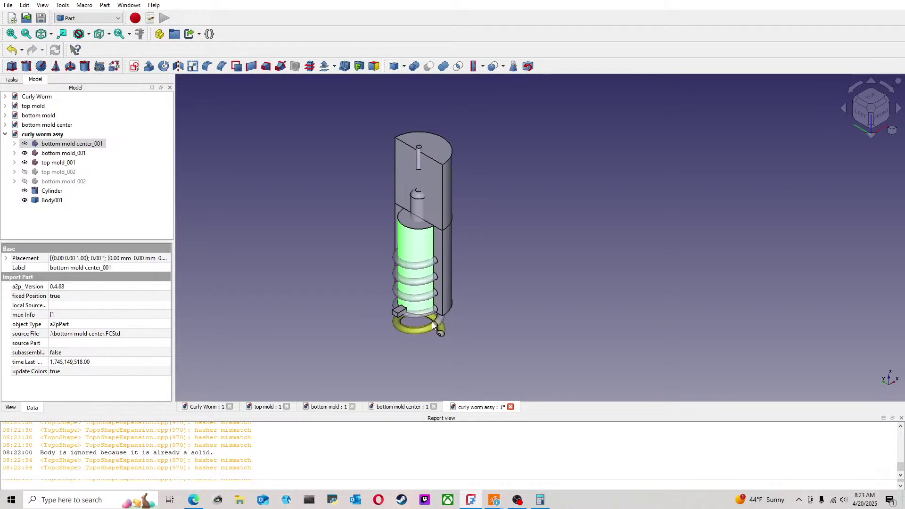
left_click(432, 321, "ctrl")
left_click(429, 67)
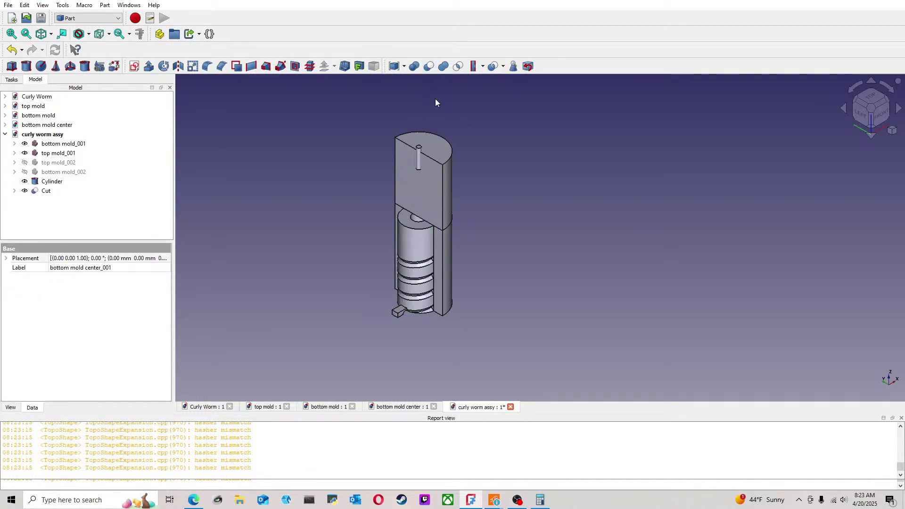
left_click(12, 50)
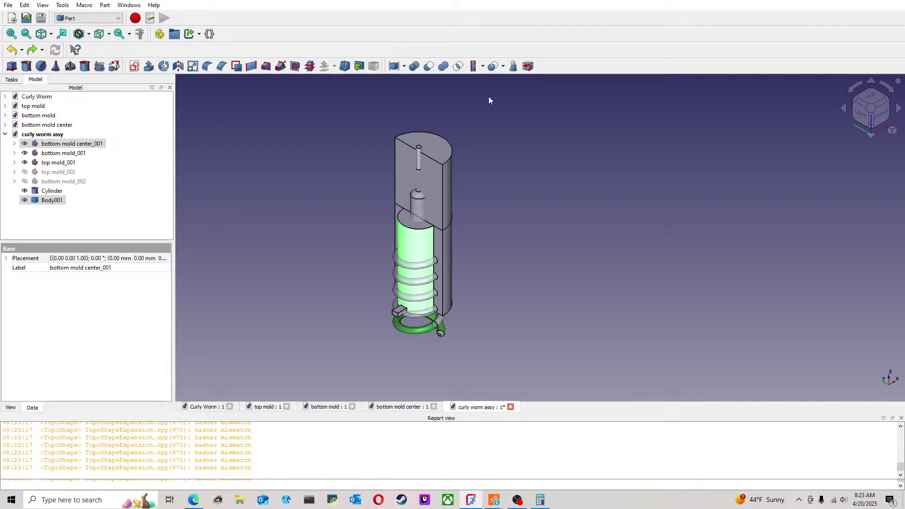
Step: Raise Body001 further along Z until its coil sits in the bottom mold and its straight end in the top mold
left_click(877, 117)
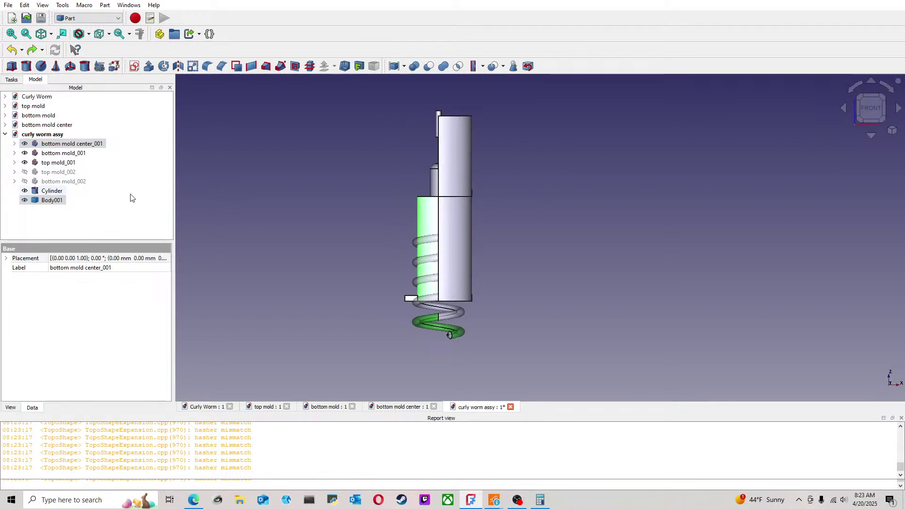
double_click(58, 203)
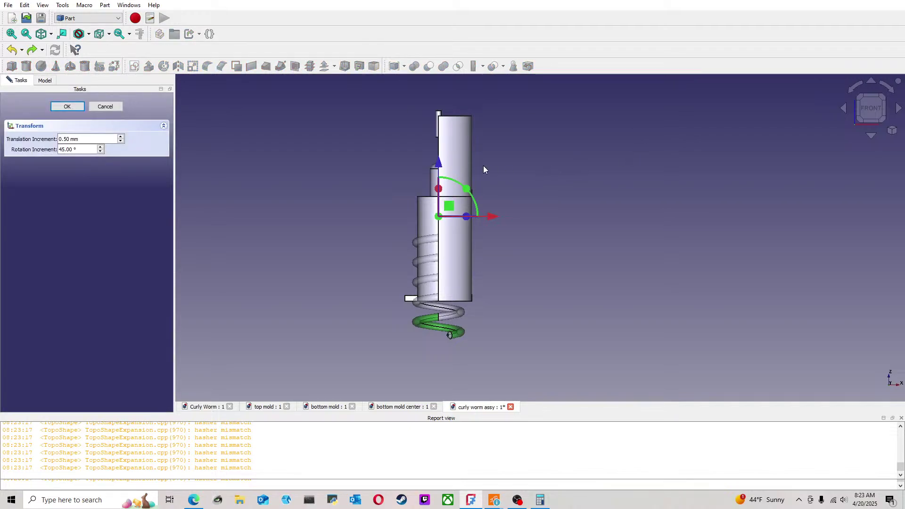
scroll(515, 204, "up", 3)
left_click_drag(425, 242, 439, 181)
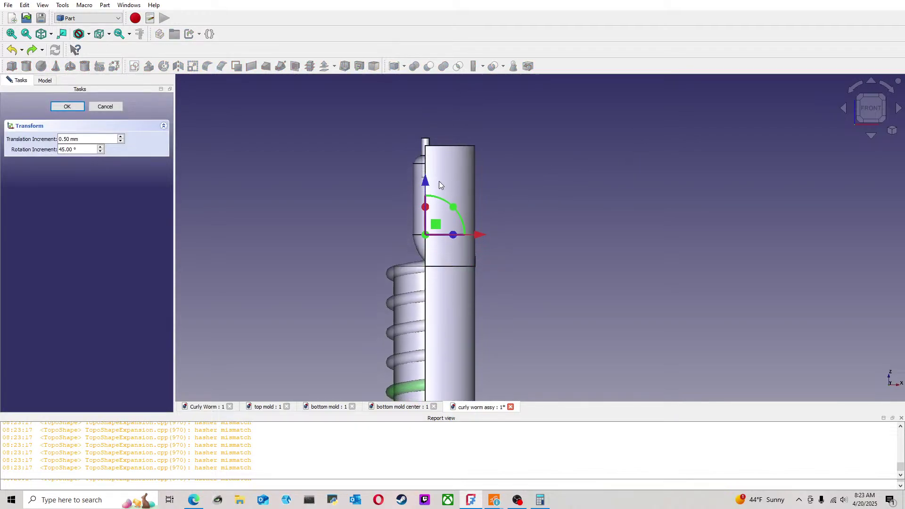
Step: Rotate Body001 clockwise by 90° about the vertical axis, check its fit in the molds, and accept the transform
left_click(867, 94)
left_click(871, 97)
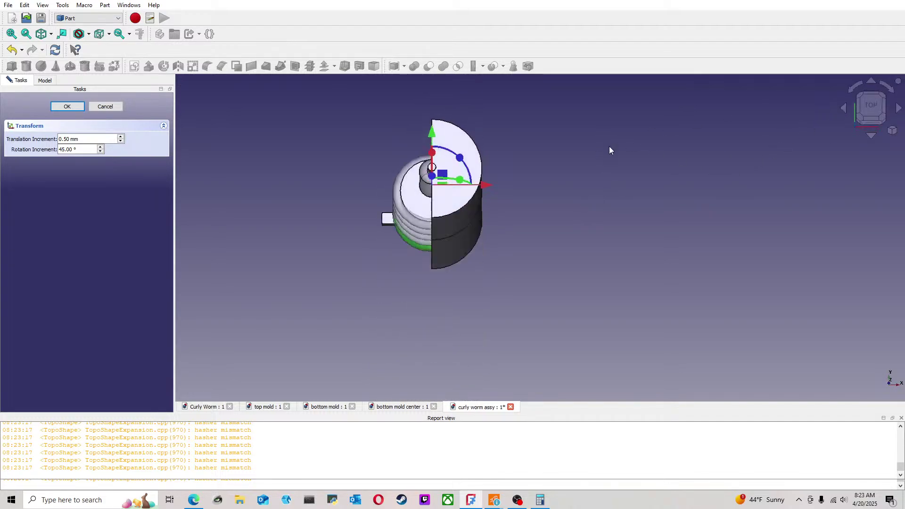
left_click_drag(459, 152, 460, 204)
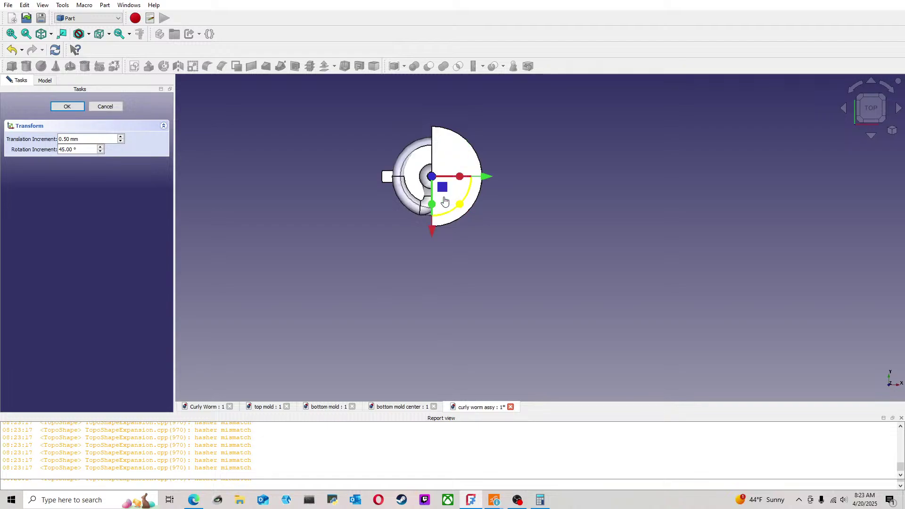
left_click(858, 121)
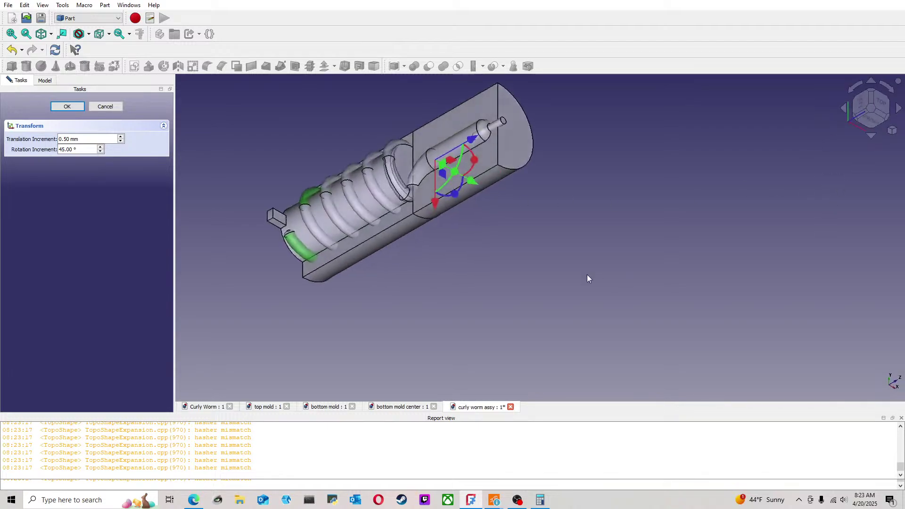
left_click(866, 96)
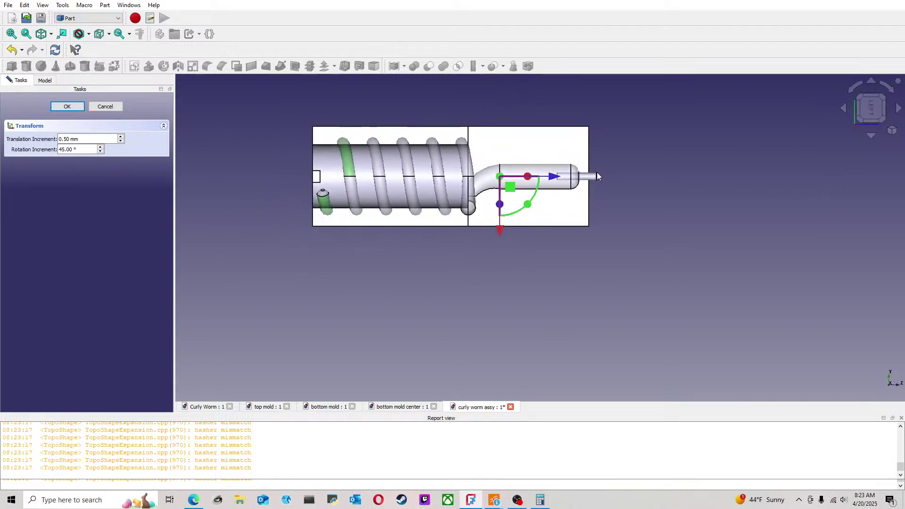
scroll(518, 198, "up", 3)
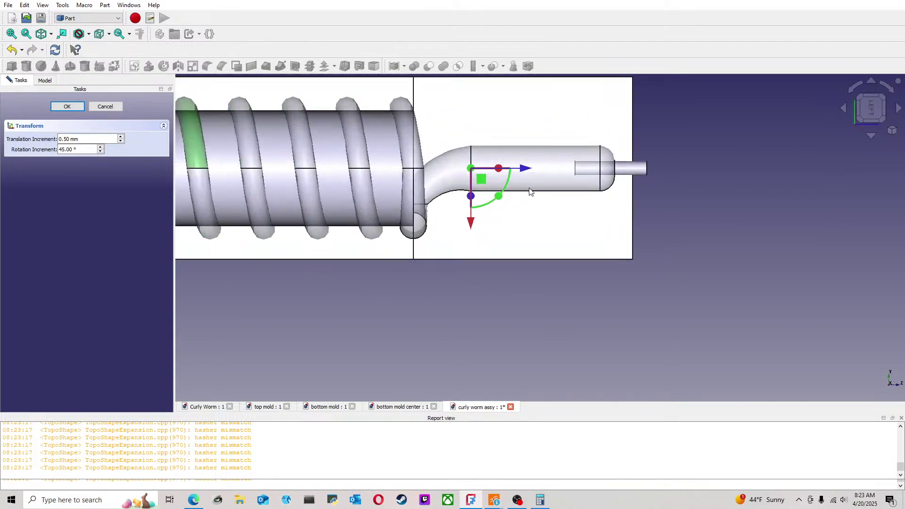
left_click(66, 107)
scroll(618, 247, "down", 3)
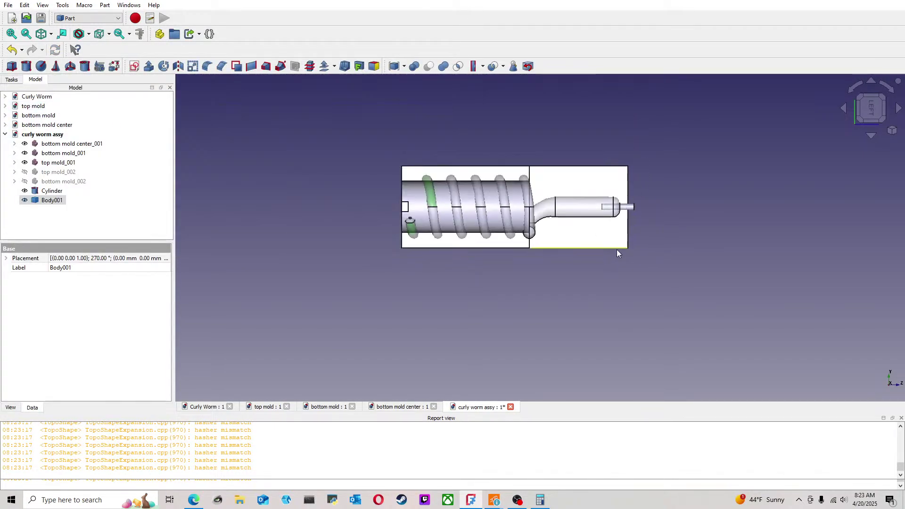
left_click(573, 271)
Step: Try cutting the repositioned and rotated Body001 from bottom mold center_001, and undo the Boolean
left_click(52, 192)
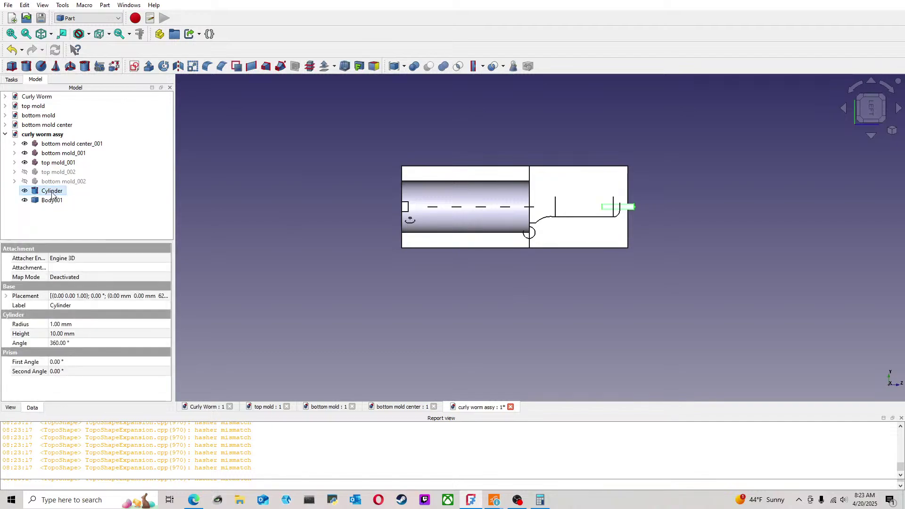
left_click(155, 157)
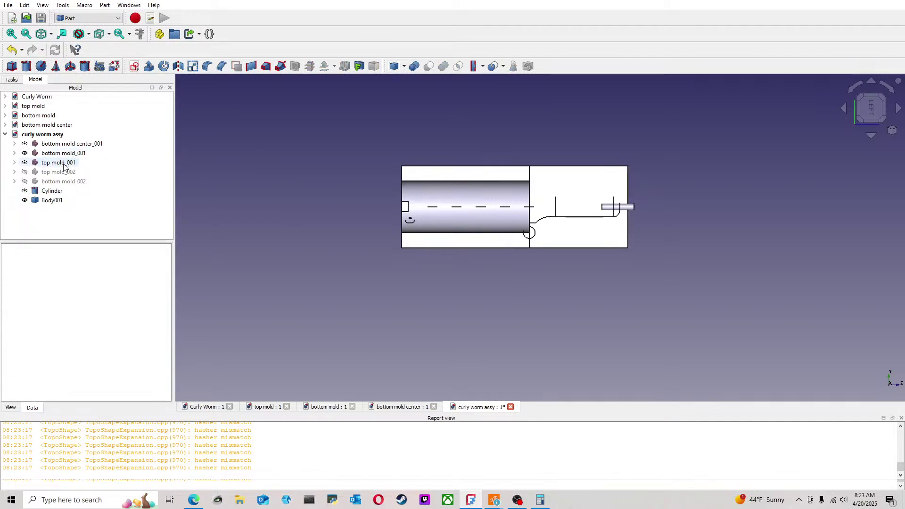
left_click(71, 144)
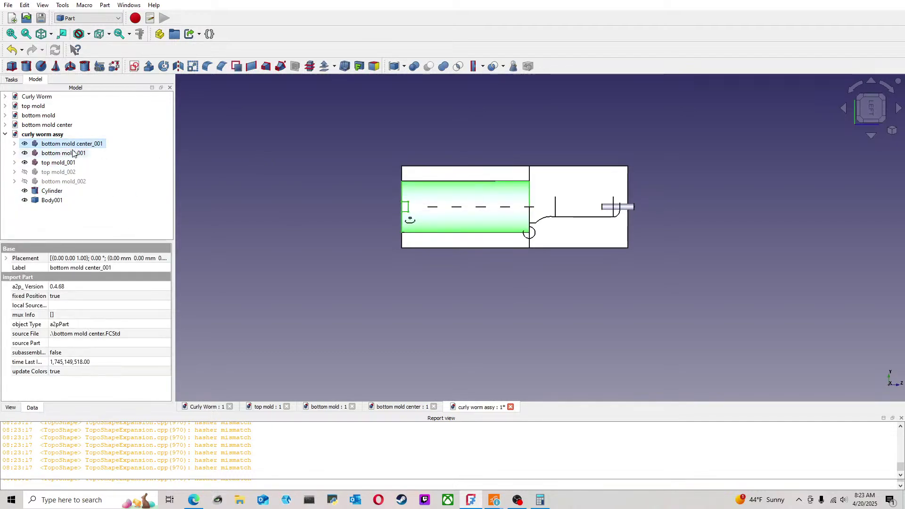
left_click(55, 202, "ctrl")
left_click(430, 69)
middle_click_drag(540, 183, 446, 174)
left_click(12, 50)
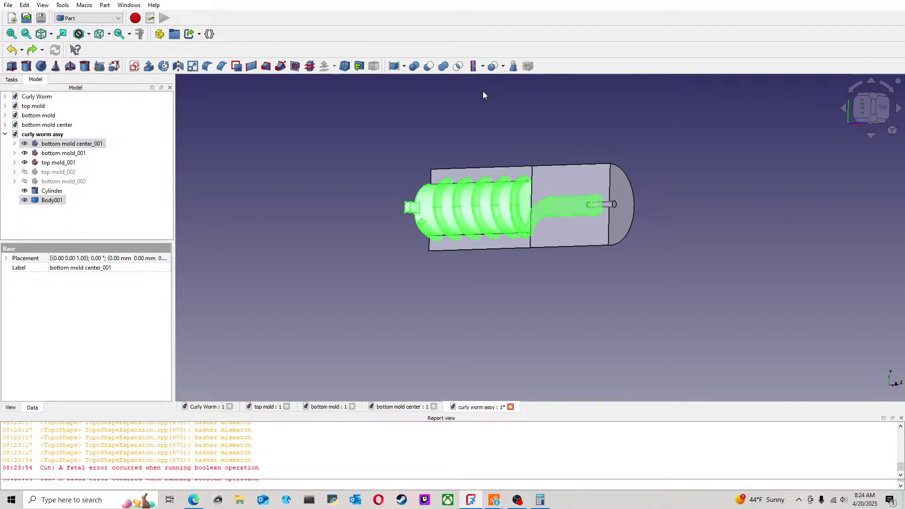
Step: Try the Cutout operation on bottom mold center_001 with Body001, and undo it
left_click(482, 70)
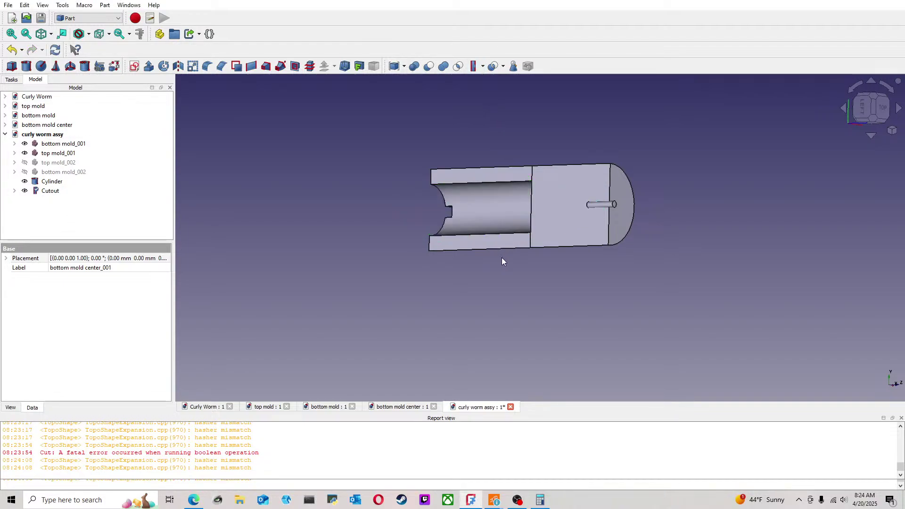
left_click(12, 49)
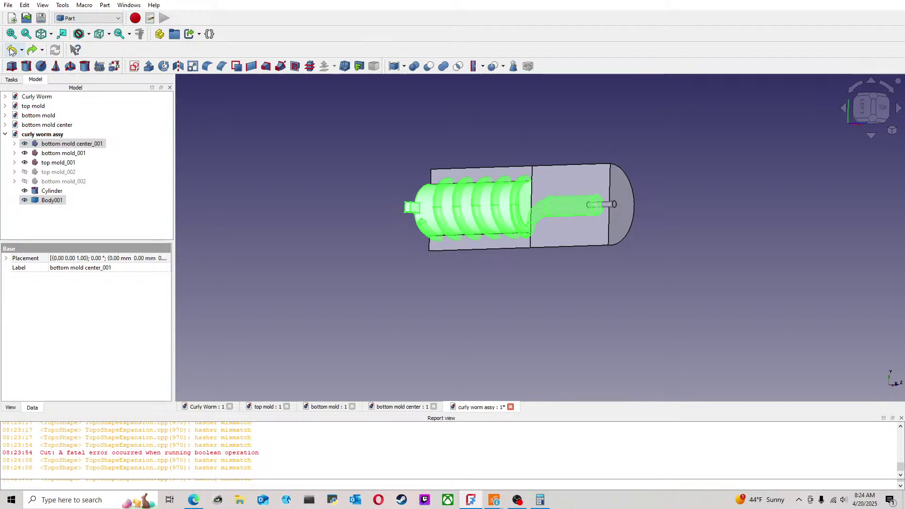
middle_click_drag(561, 198, 449, 191)
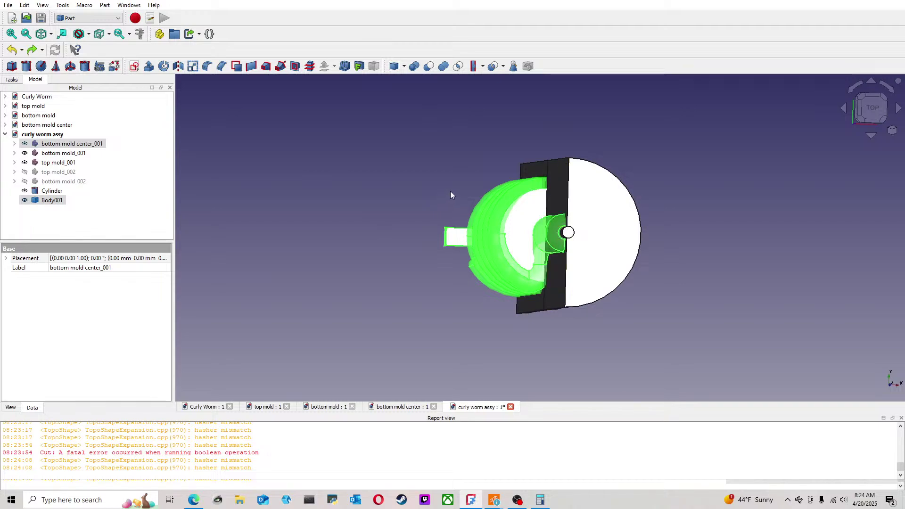
scroll(455, 191, "up", 1)
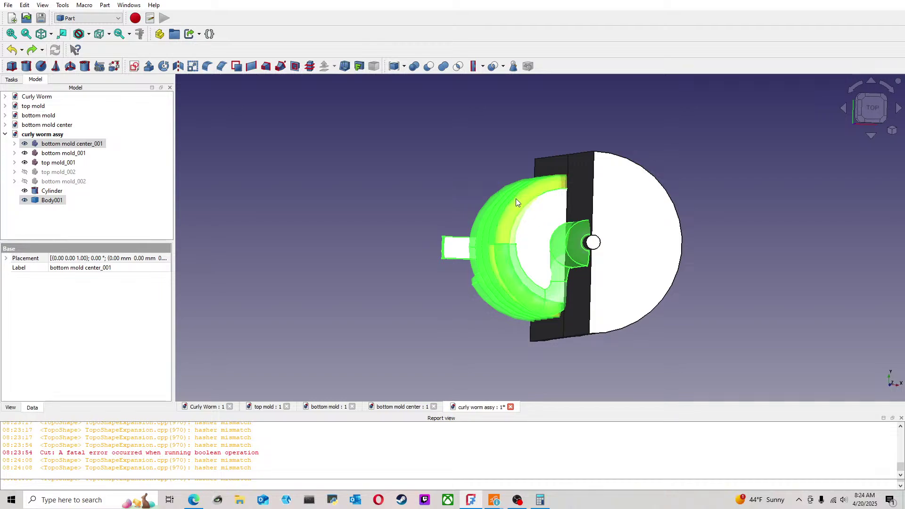
Step: Try converting Body001 in the curly worm assembly to a solid, and undo the conversion
middle_click_drag(515, 197, 610, 195)
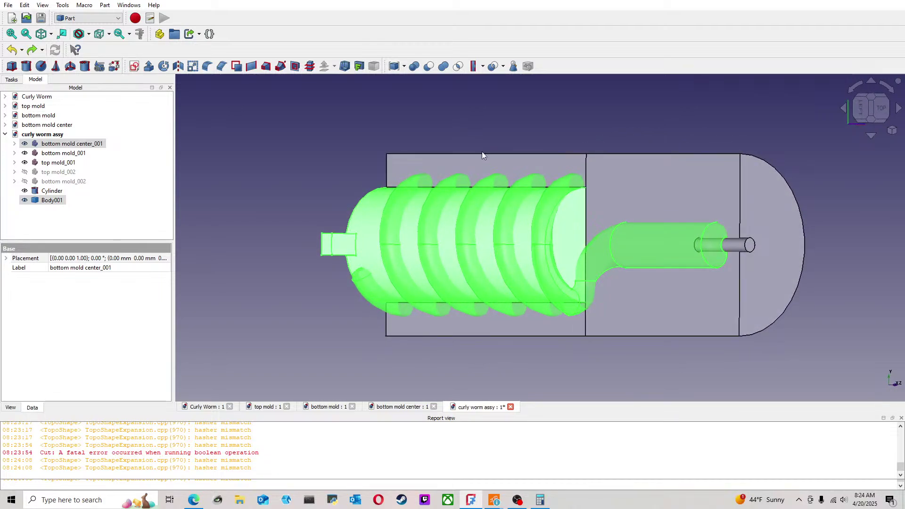
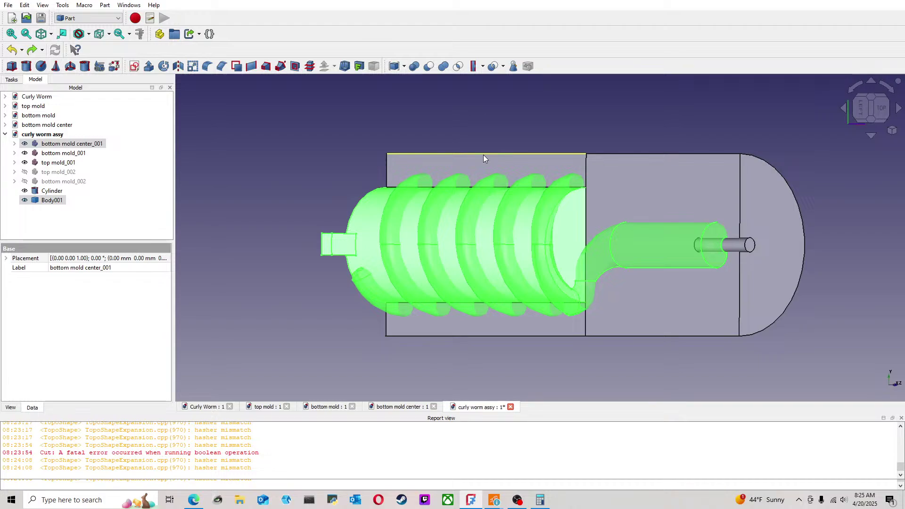
left_click(317, 178)
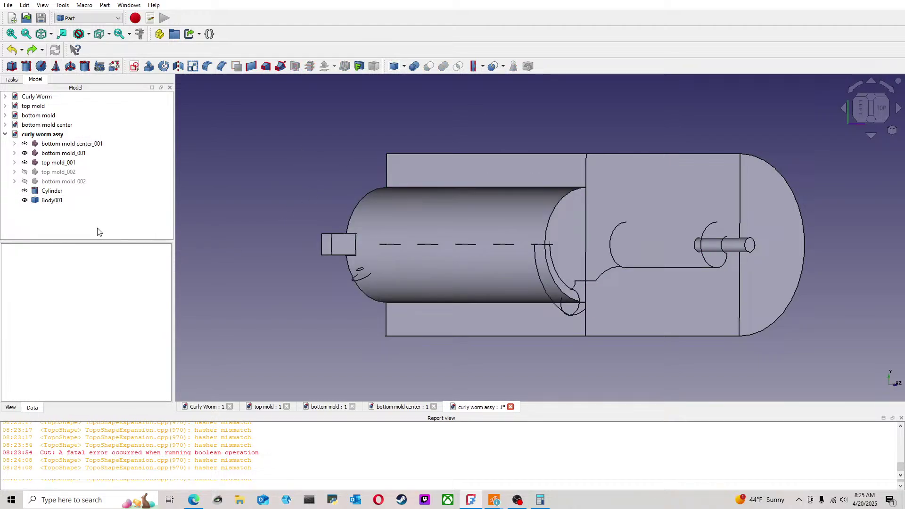
left_click(59, 201)
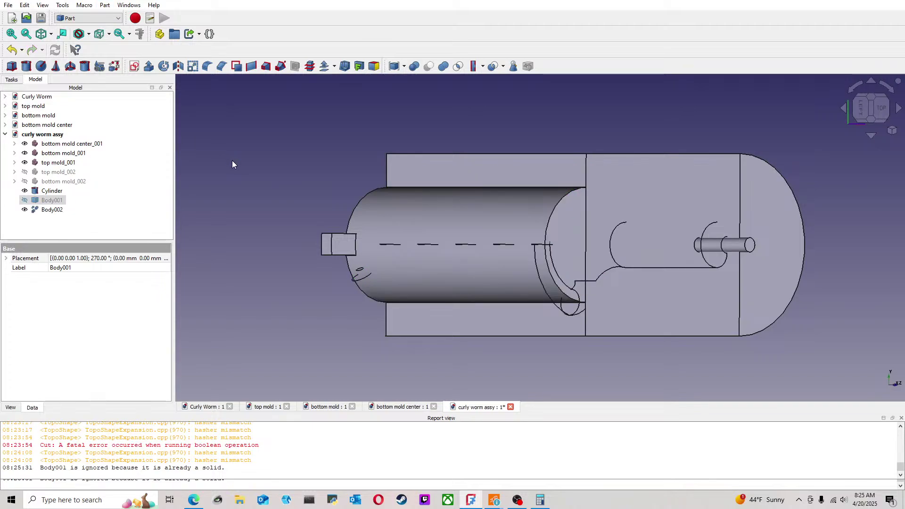
left_click(13, 50)
key("ctrl+y")
key("ctrl+z")
Step: Delete Body001 from the curly worm assembly
left_click(52, 200)
key("Delete")
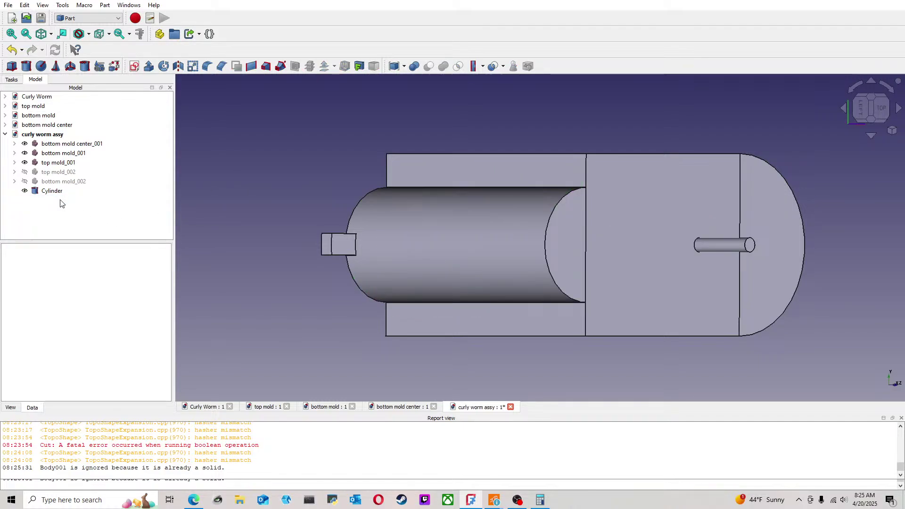
Step: Examine the junction between the coil and the bent straight end of the worm in the Curly Worm document
left_click(218, 407)
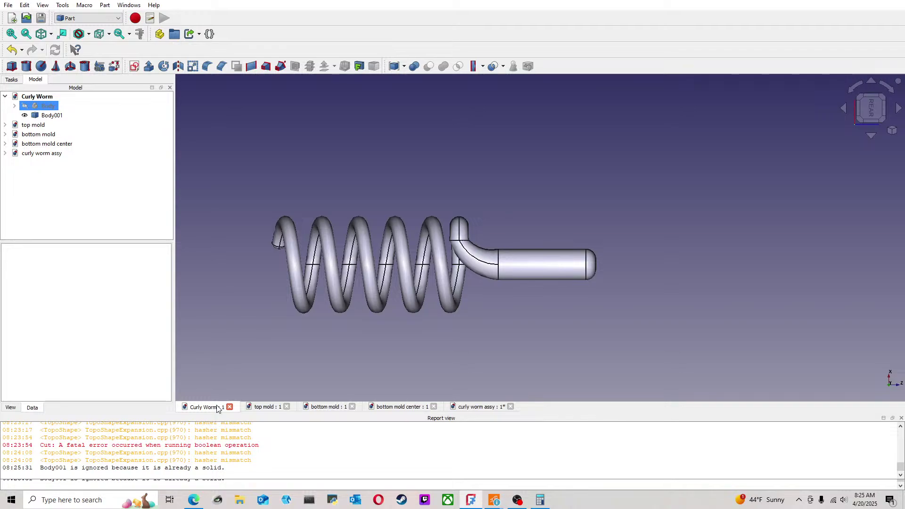
middle_click_drag(487, 229, 289, 339)
scroll(492, 256, "up", 3)
middle_click_drag(527, 269, 648, 286)
middle_click_drag(561, 252, 539, 245)
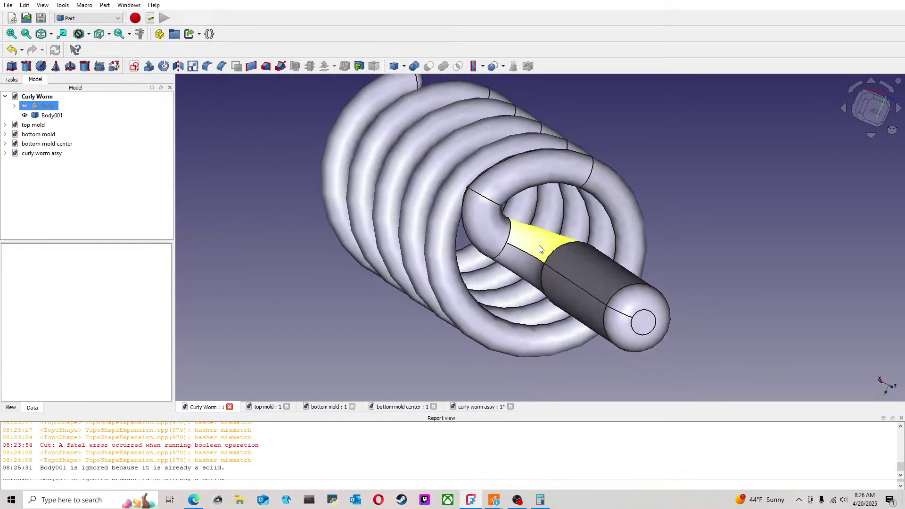
left_click(488, 200)
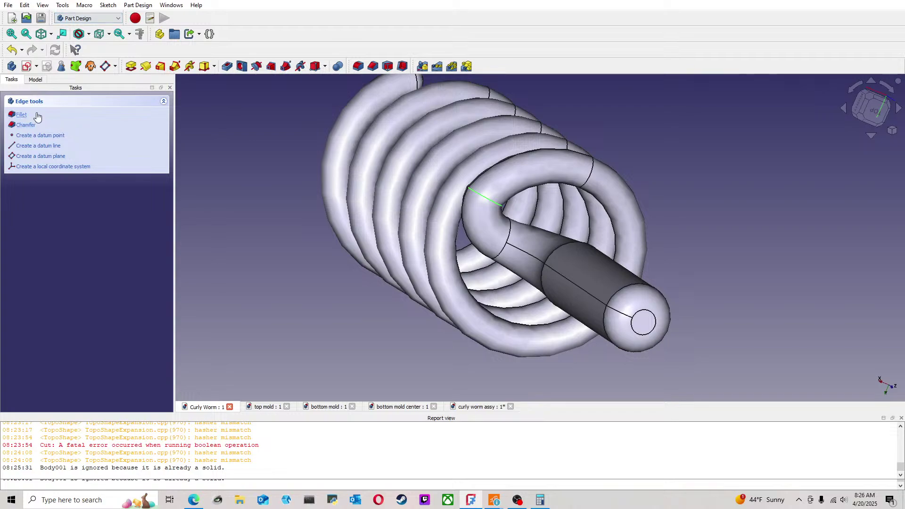
Step: Delete the Body001 copy from the Curly Worm document and make the original Body visible
left_click(14, 106)
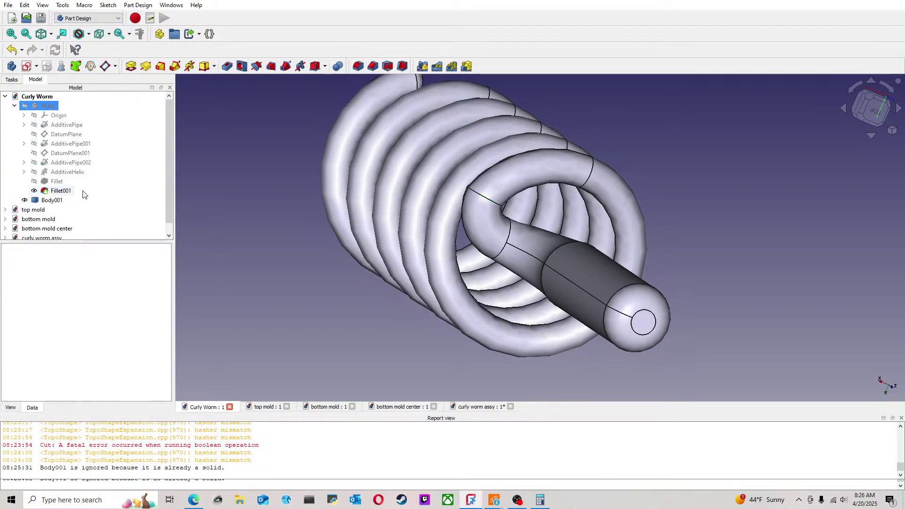
left_click(53, 200)
key("Delete")
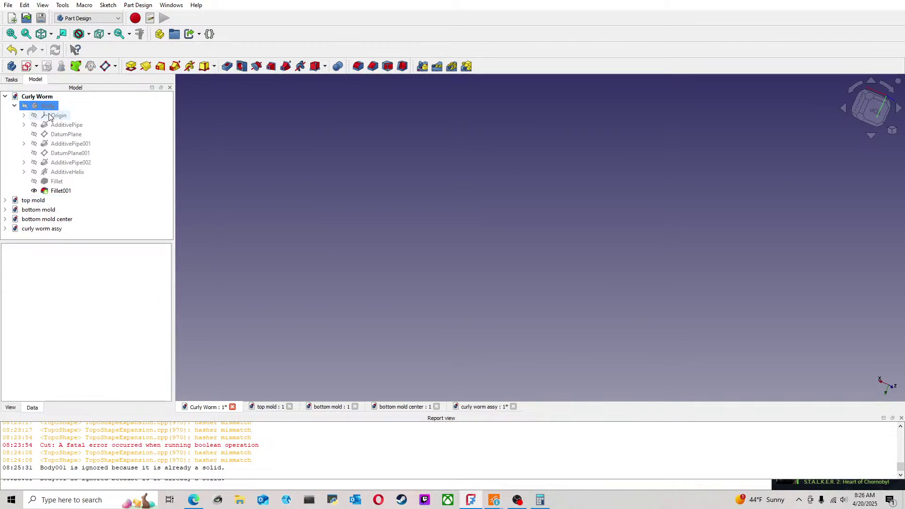
left_click(220, 170)
left_click(44, 106)
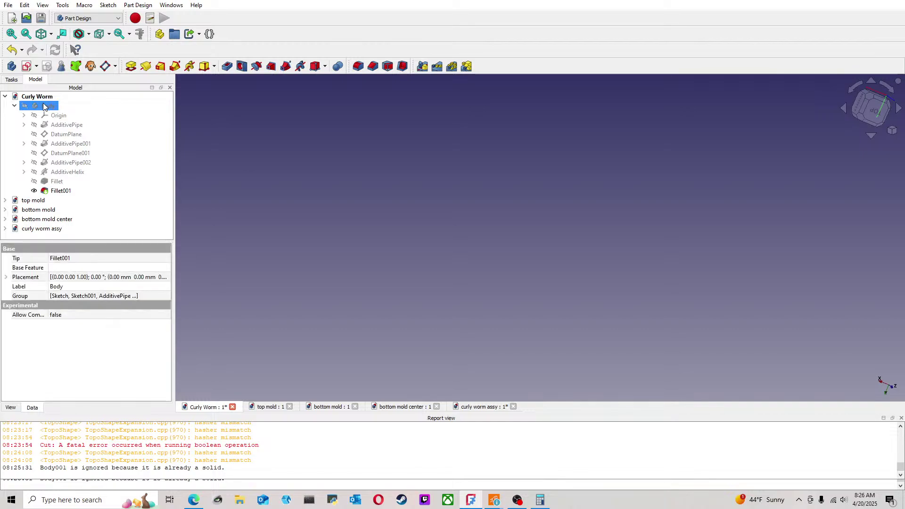
key("space")
left_click(222, 187)
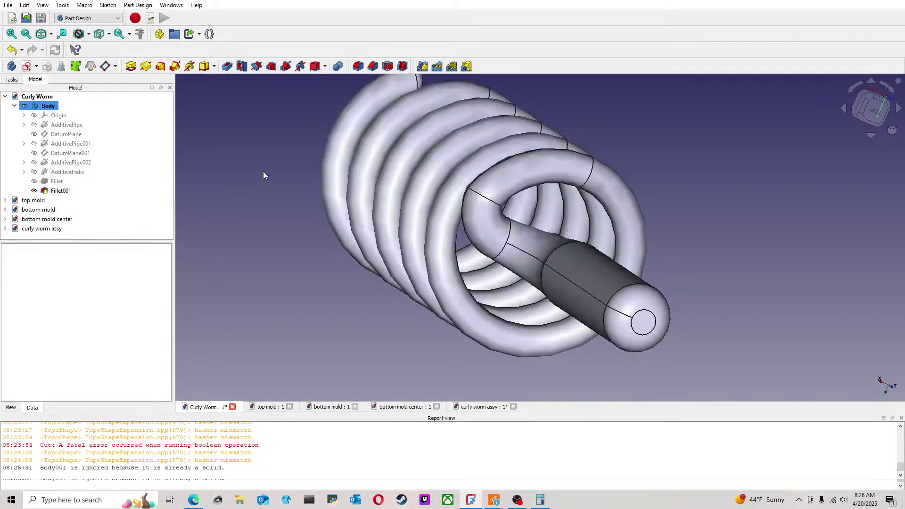
Step: Try a fillet on the edge where the coil meets the bend with radii of 1, 0 and 0.1 mm, and cancel it
left_click(499, 205)
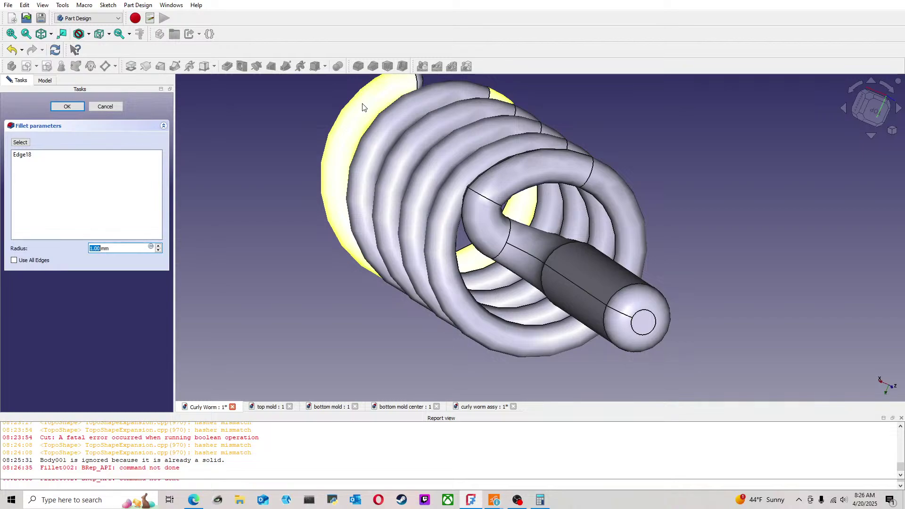
left_click(159, 250)
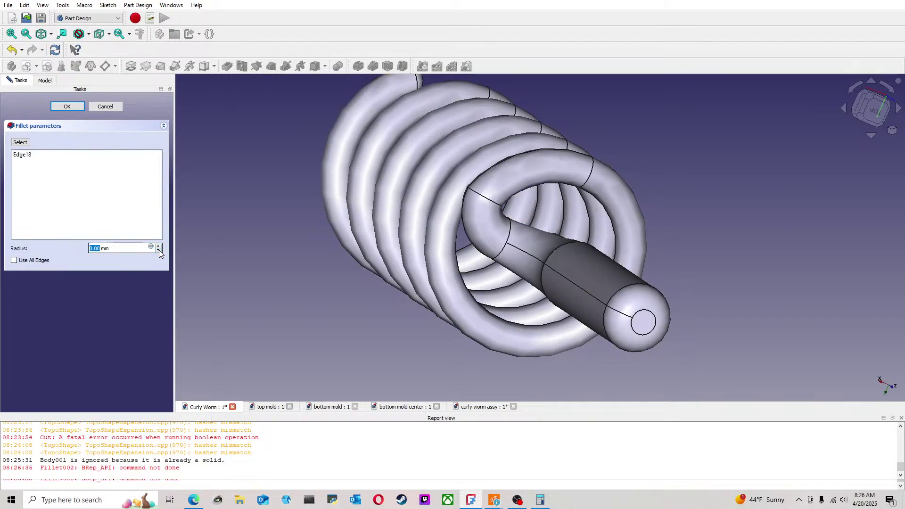
left_click(67, 106)
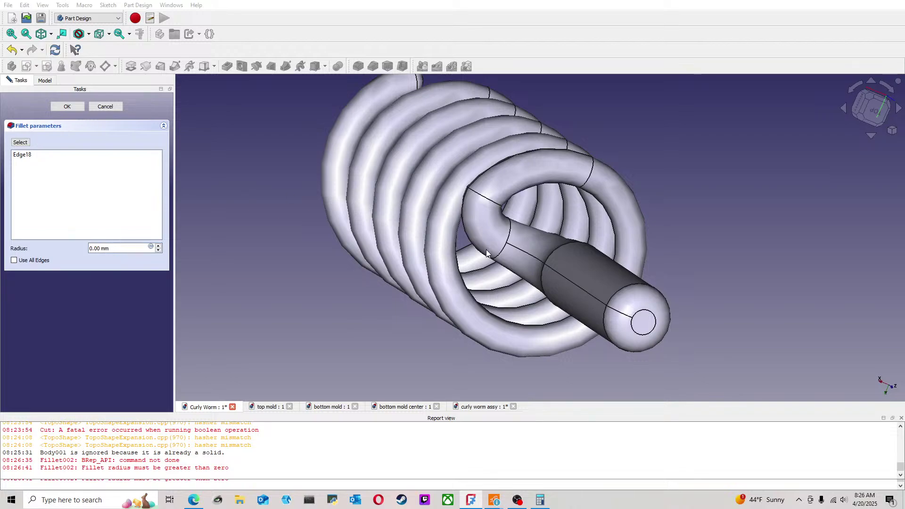
left_click_drag(132, 248, 46, 248)
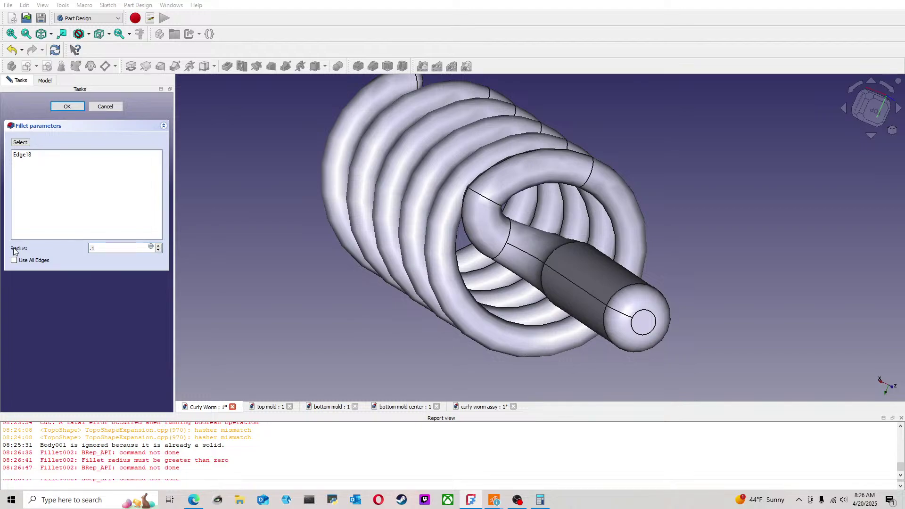
left_click(107, 110)
Step: Delete the Fillet001 feature from the worm's Body, check the coil's free end, and save the Curly Worm document
middle_click_drag(622, 203, 656, 235)
middle_click_drag(569, 278, 695, 353)
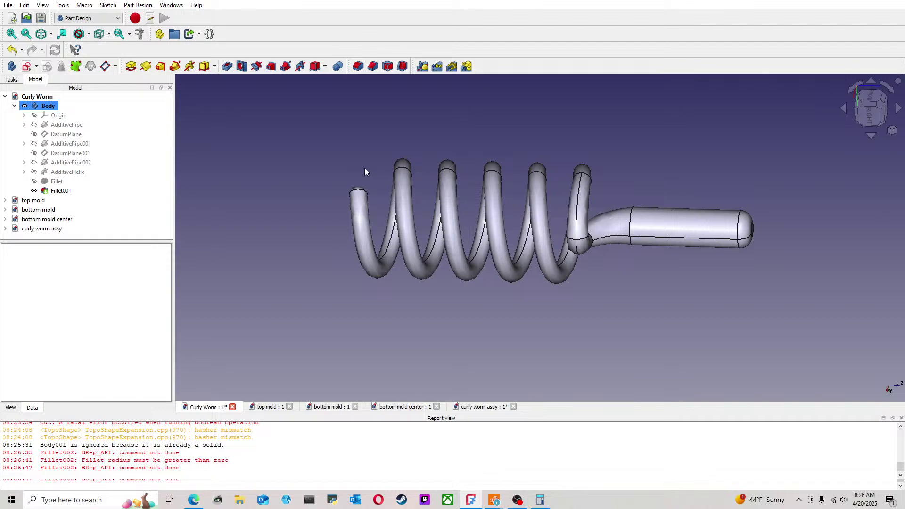
left_click(61, 190)
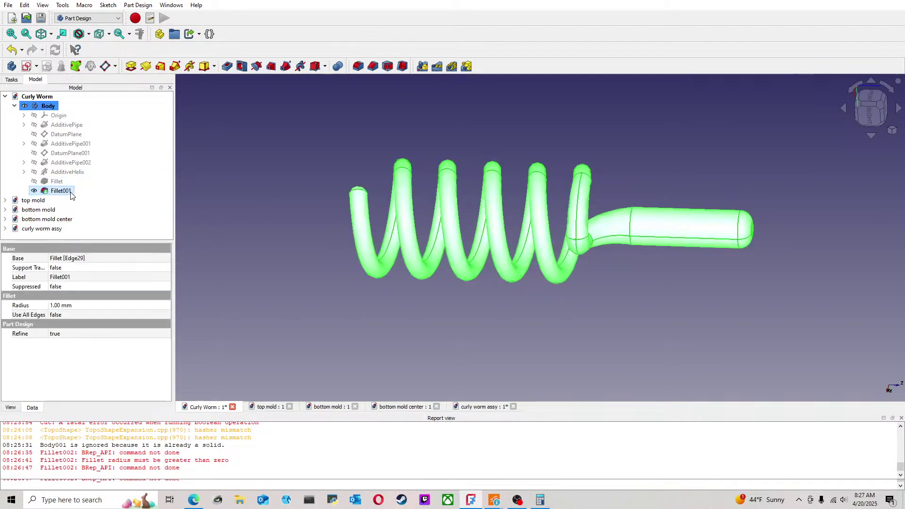
left_click(215, 167)
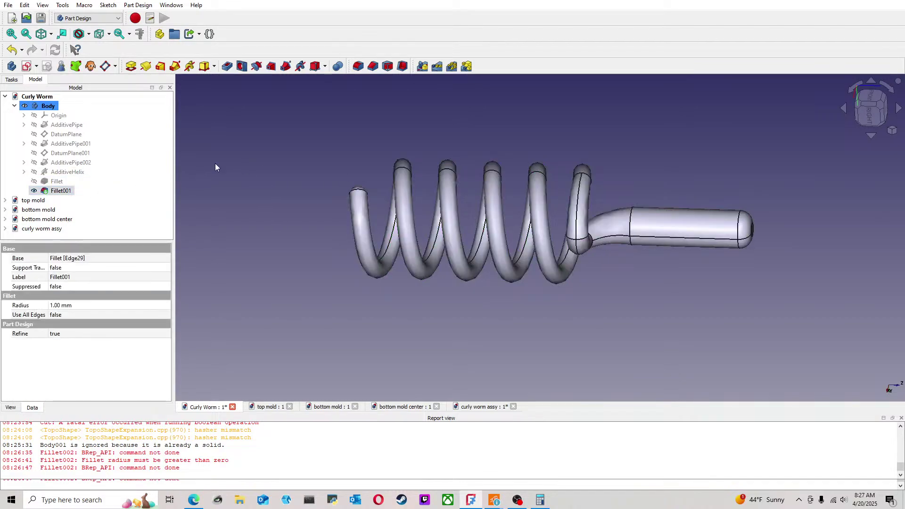
left_click(55, 191)
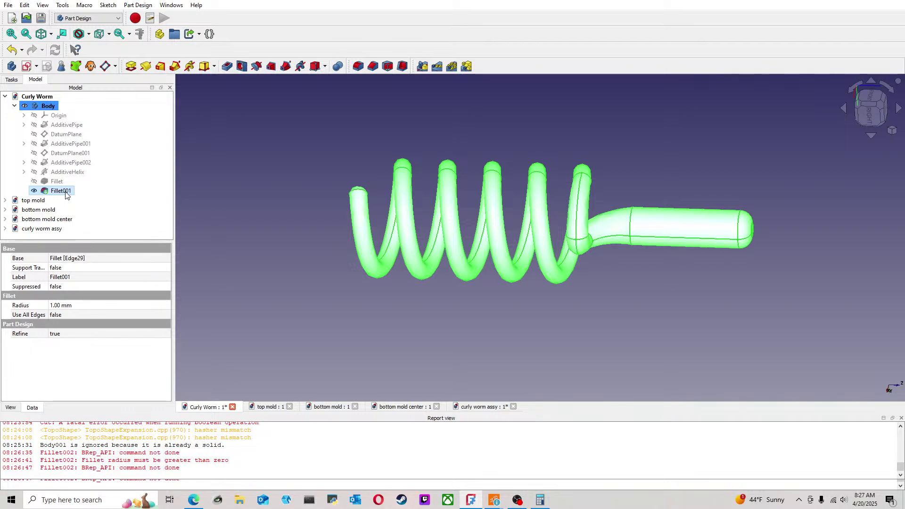
key("Delete")
middle_click_drag(358, 166, 370, 233)
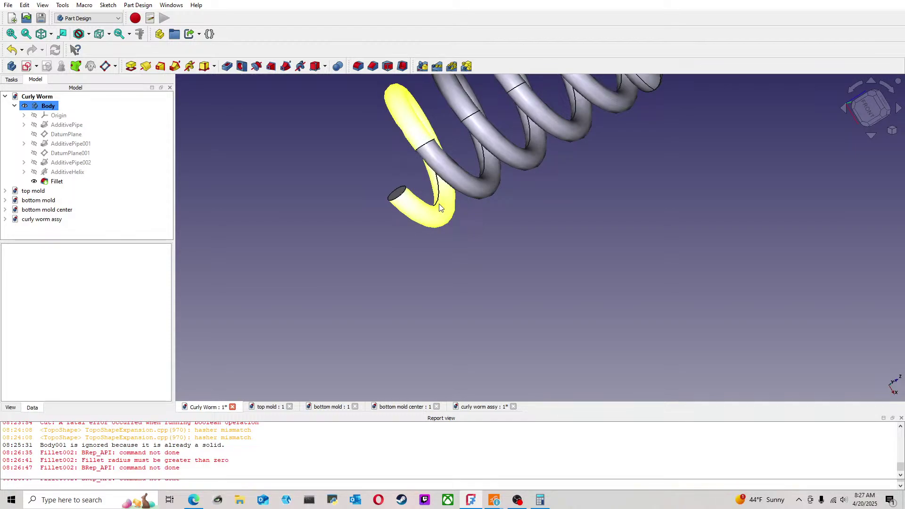
scroll(440, 205, "down", 5)
key("1")
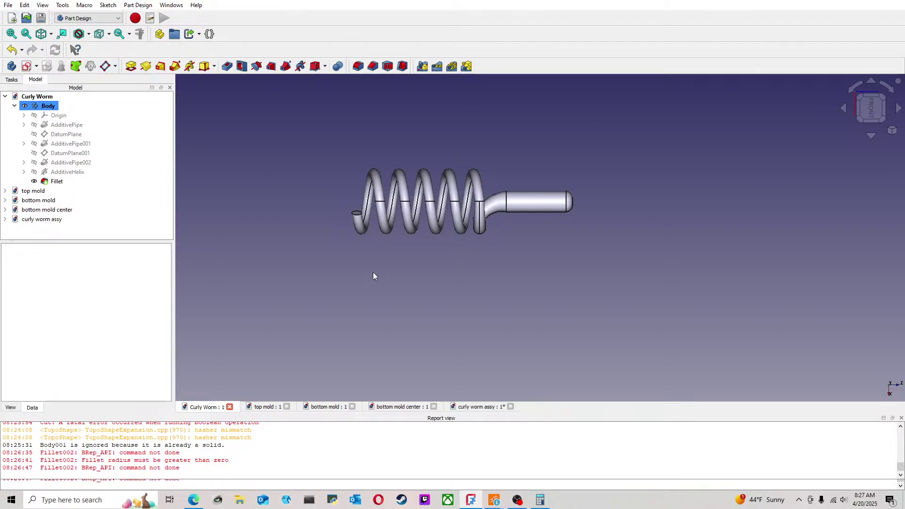
Step: Copy the Body without Fillet001 from the Curly Worm document and paste it into the curly worm assembly
left_click(491, 408)
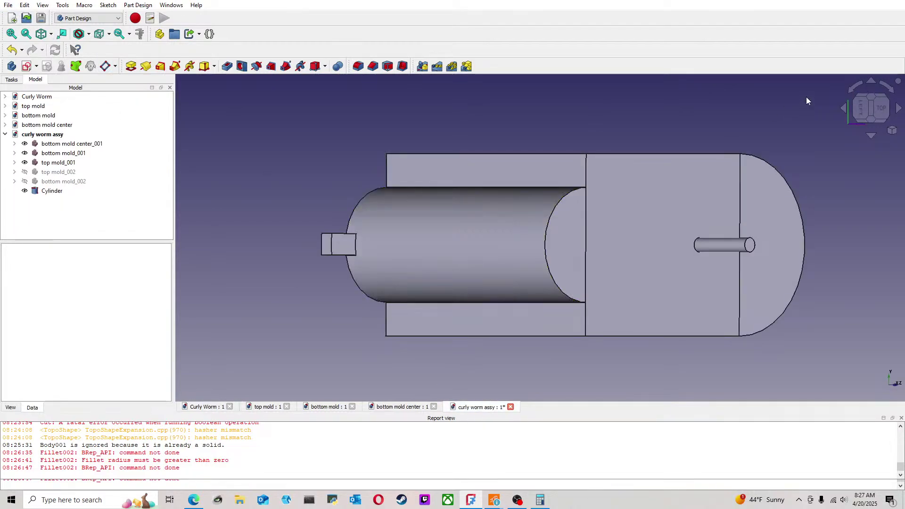
left_click(861, 111)
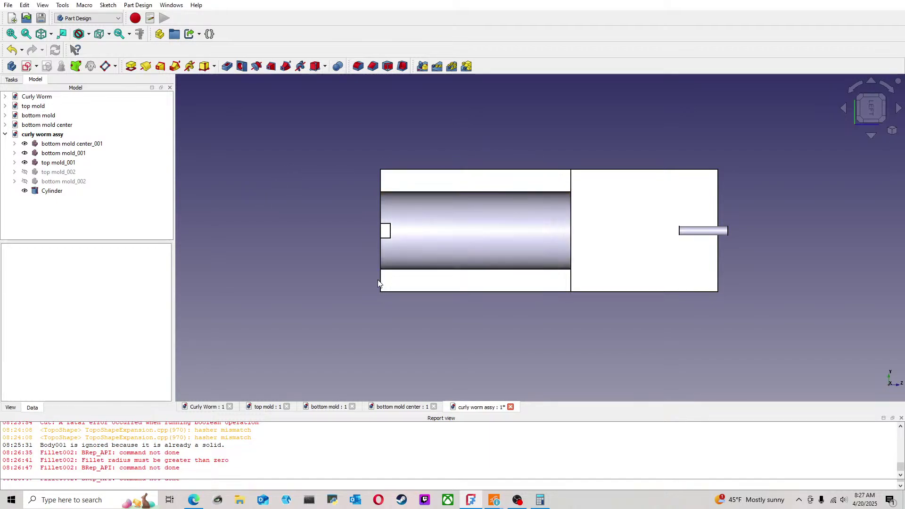
left_click(213, 408)
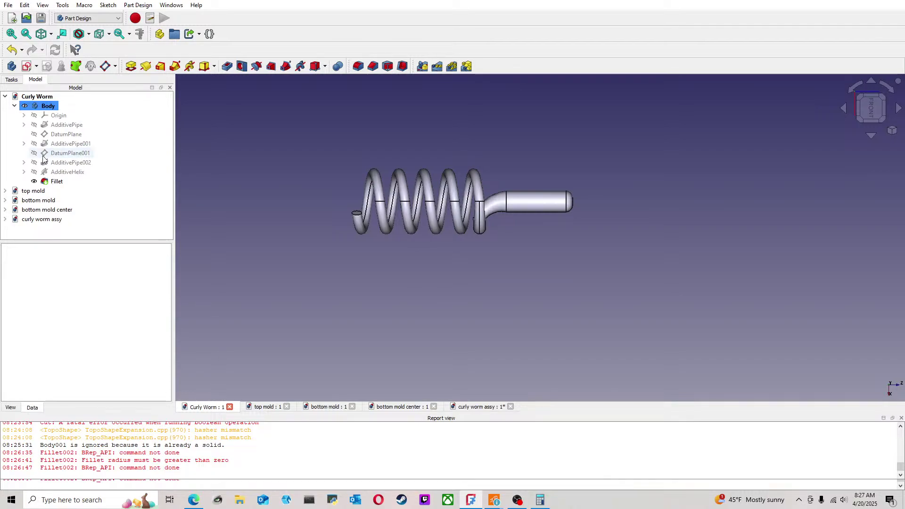
left_click(15, 106)
left_click(45, 106)
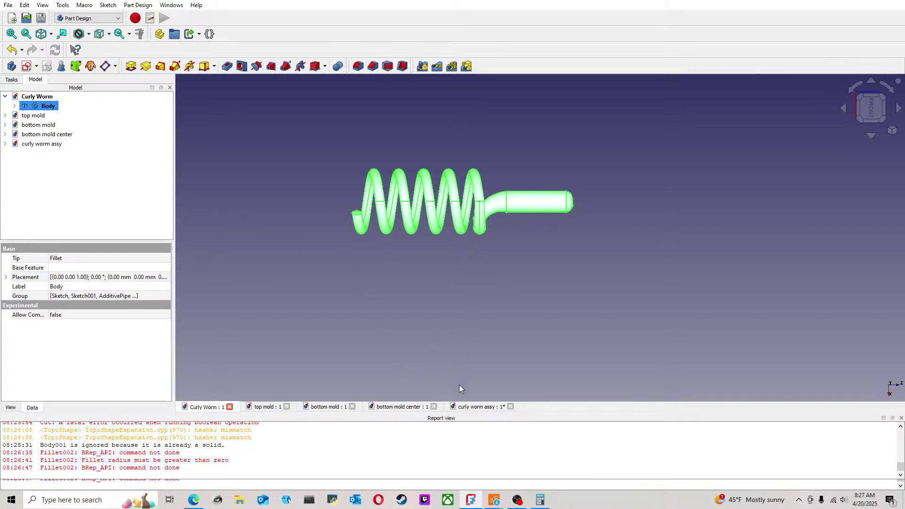
left_click(465, 407)
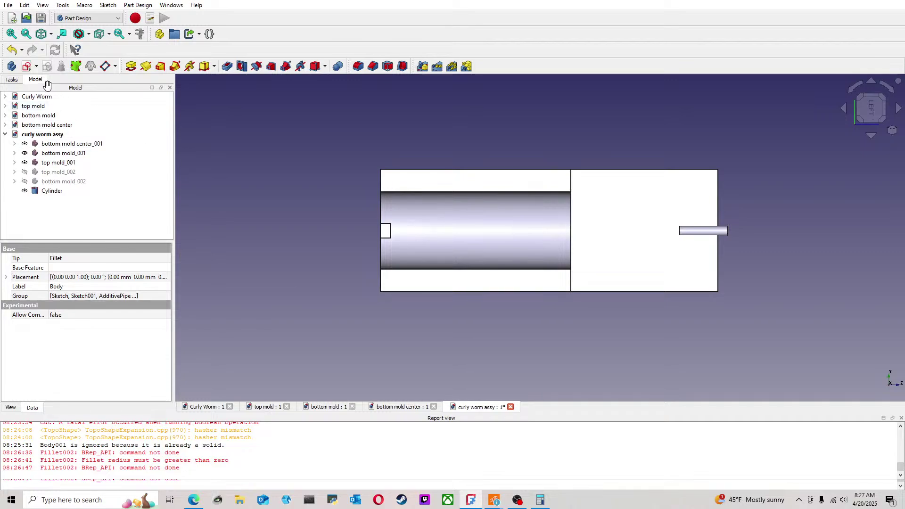
middle_click_drag(456, 227, 360, 223)
left_click(380, 151)
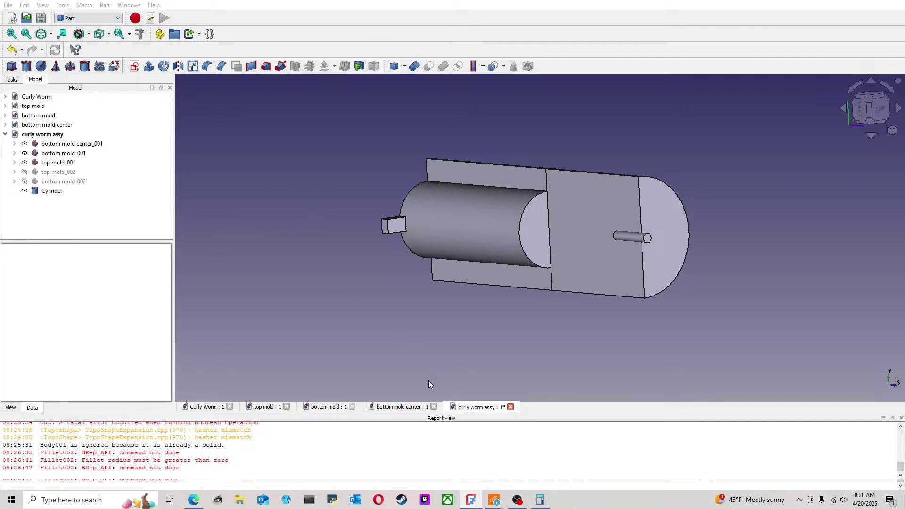
key("ctrl+v")
scroll(428, 269, "down", 3)
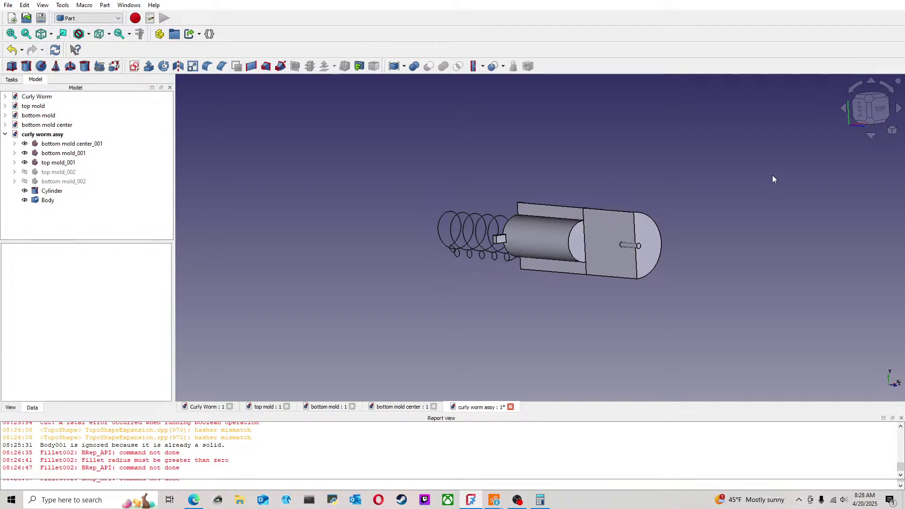
Step: Transform the pasted Body along Z until its coil sits in the bottom mold and its straight end in the top mold
left_click(852, 112)
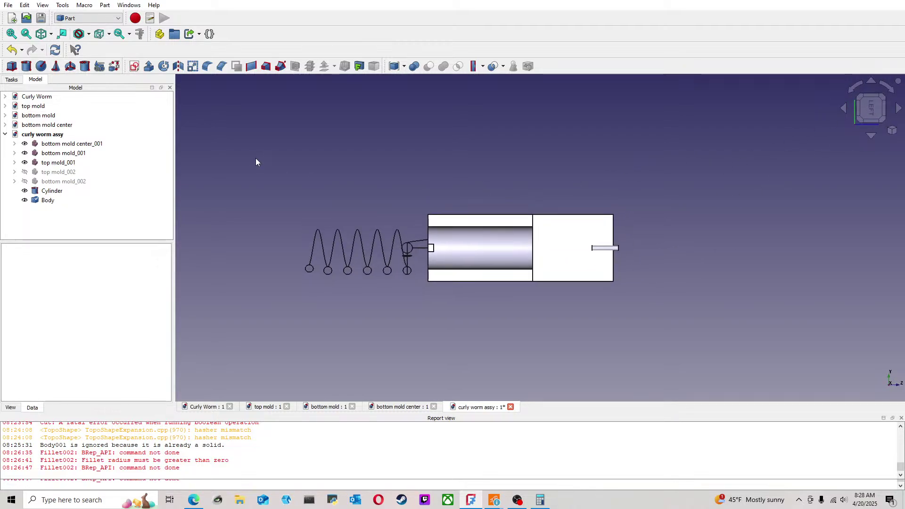
left_click(47, 201)
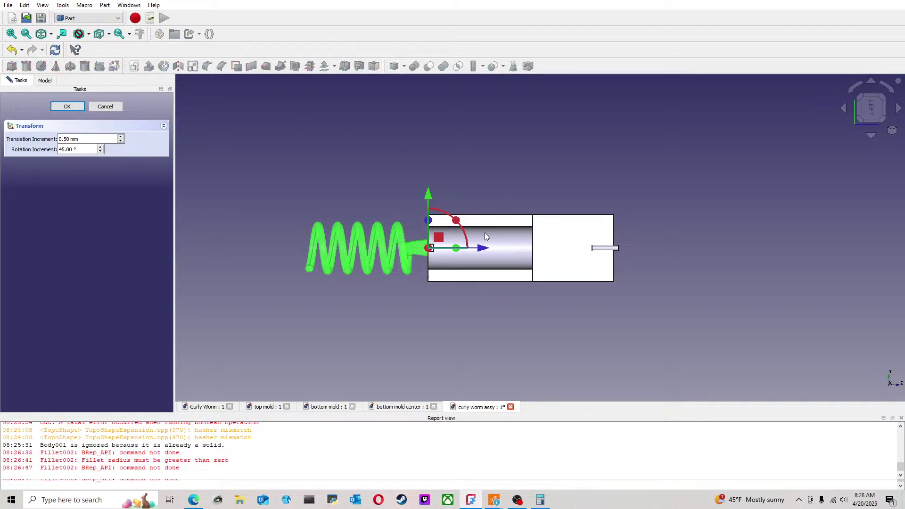
left_click_drag(483, 254, 616, 253)
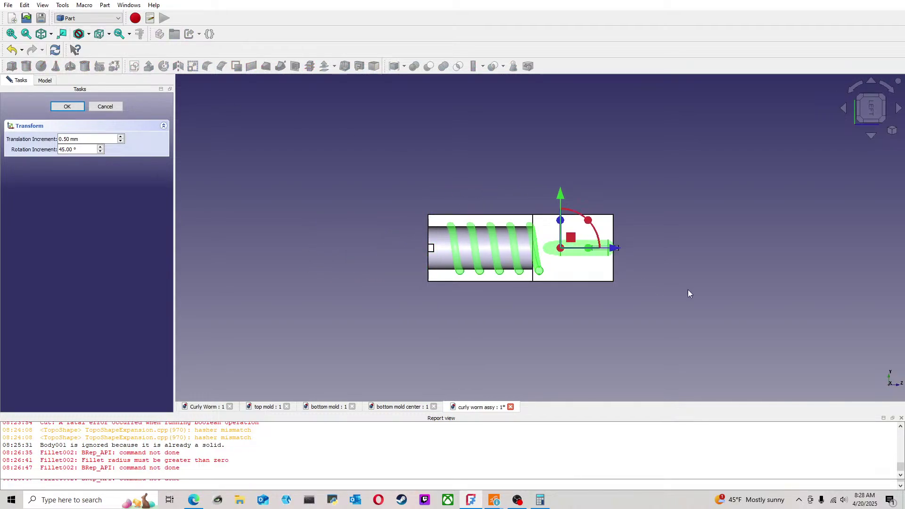
left_click(67, 106)
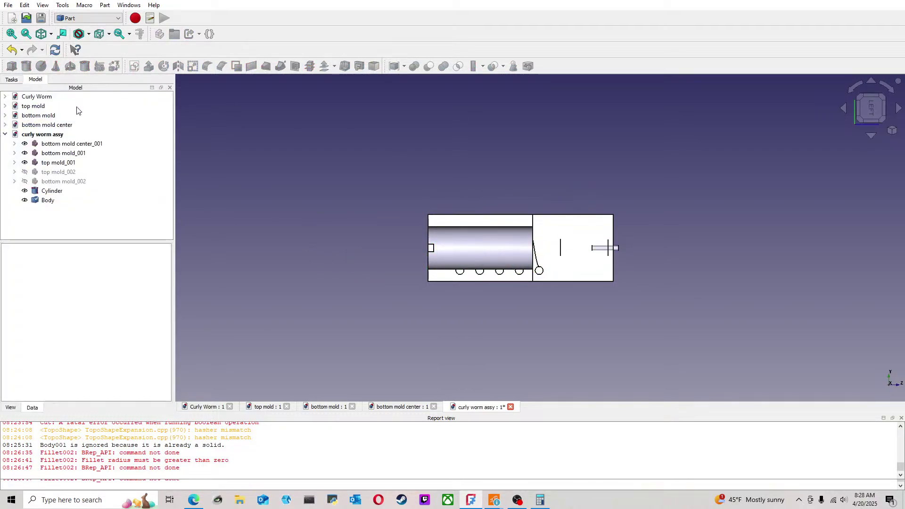
Step: Try a Boolean Cut of the Body from bottom mold center_001, check the coil grooves, and undo it
left_click(71, 144)
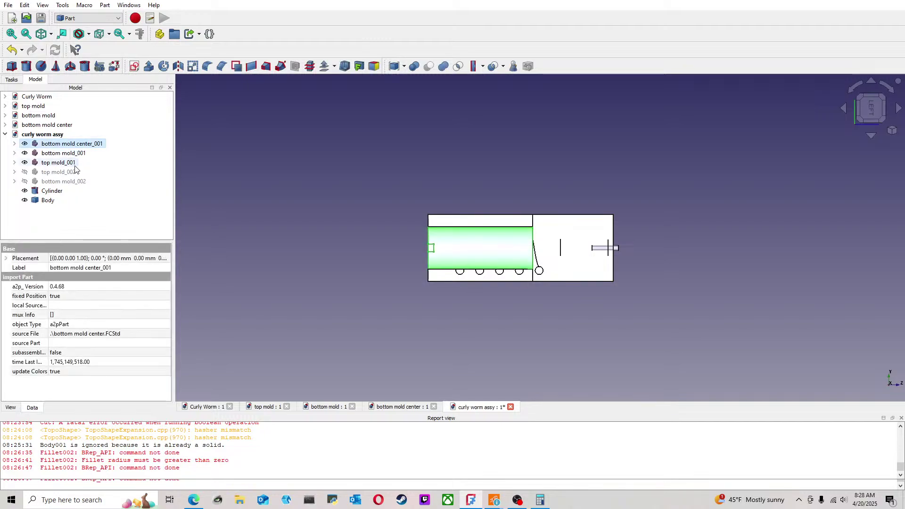
left_click(48, 201, "ctrl")
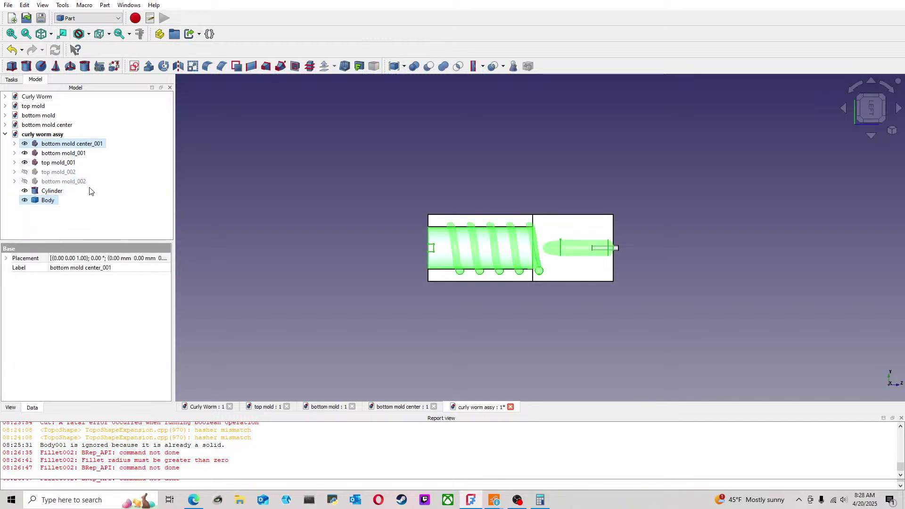
left_click(428, 67)
scroll(535, 257, "up", 4)
middle_click_drag(541, 248, 497, 175)
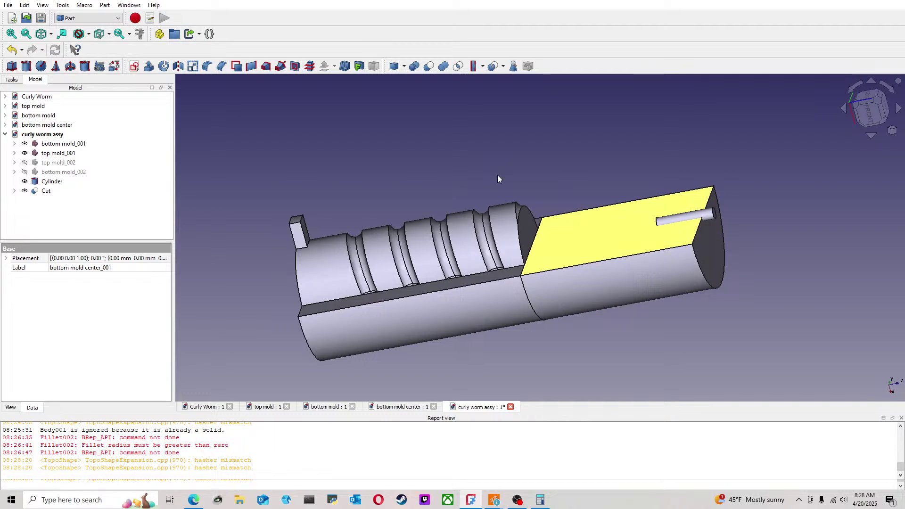
left_click(12, 50)
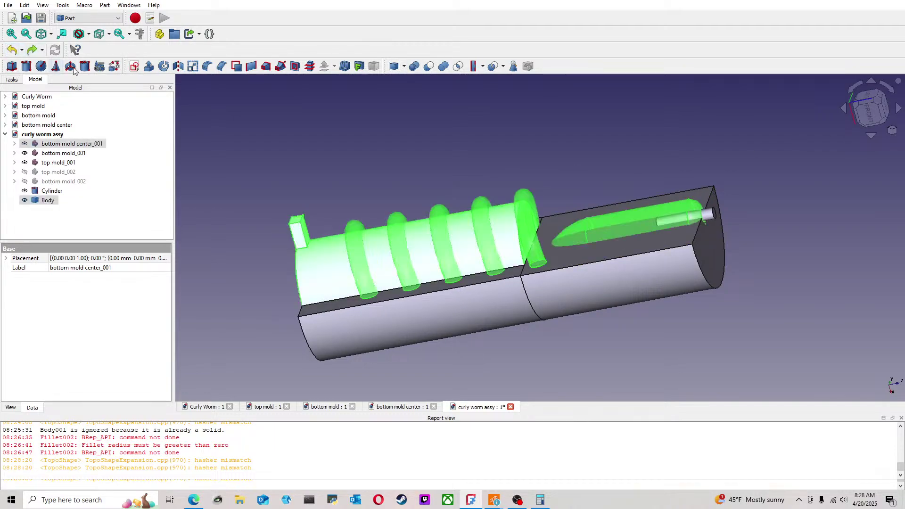
Step: Transform the Body along Z toward the bottom mold until the coil's last turn straddles the joint between the molds
left_click(870, 100)
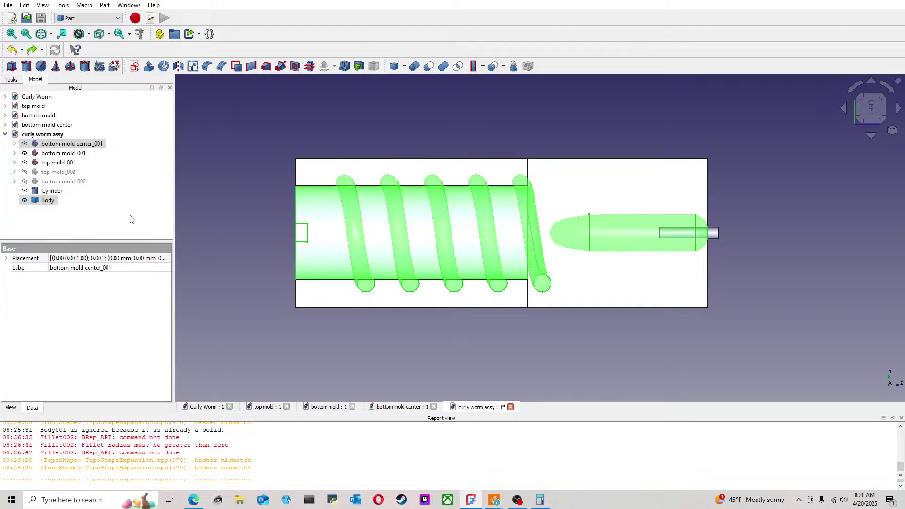
left_click(48, 201)
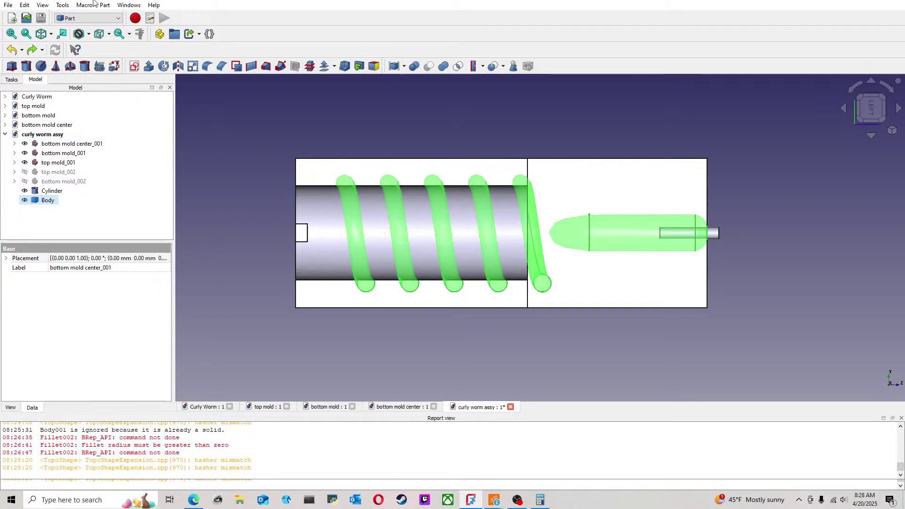
mouse_move(639, 234)
left_mouse_down()
mouse_move(582, 235)
mouse_move(628, 236)
left_mouse_up()
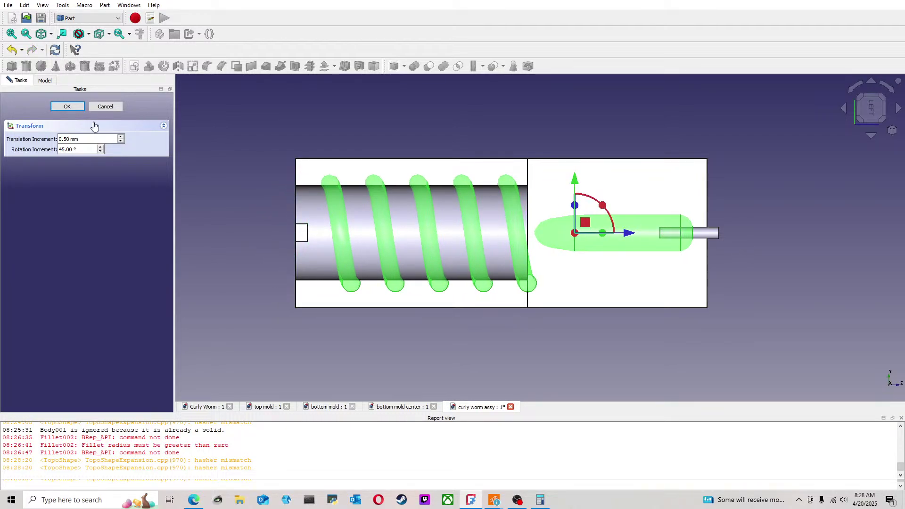
left_click(67, 106)
left_click(731, 137)
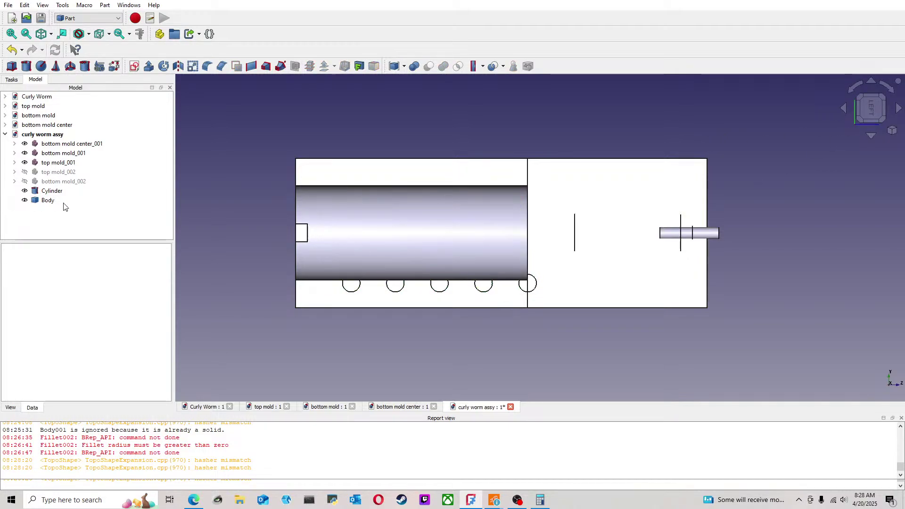
Step: Transform the Body by rotating it about its Z axis to an angle of 270°
left_click(48, 201)
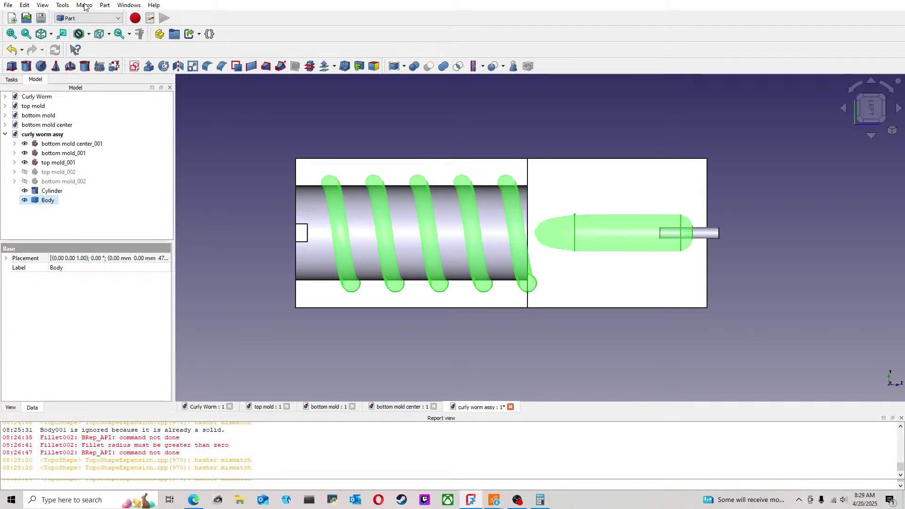
left_click(885, 107)
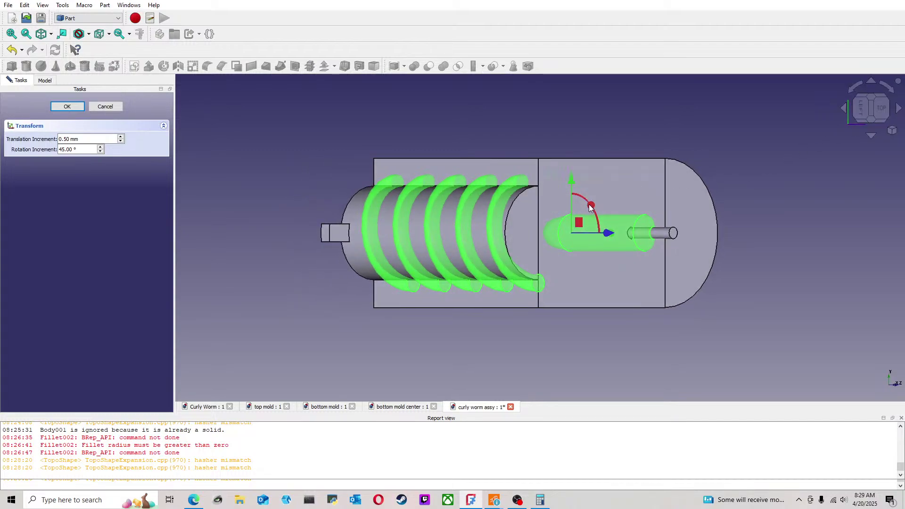
left_click(879, 108)
left_click_drag(581, 213, 569, 269)
left_click(67, 106)
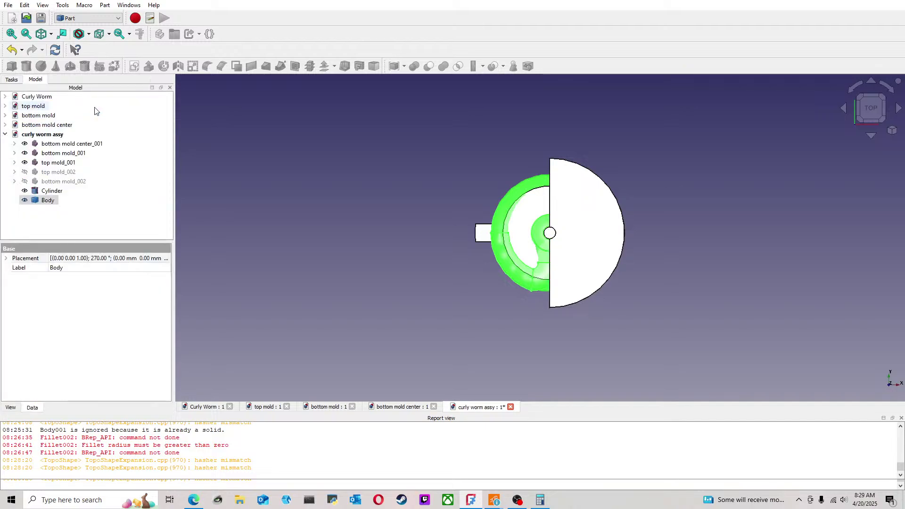
middle_click_drag(666, 215, 676, 189)
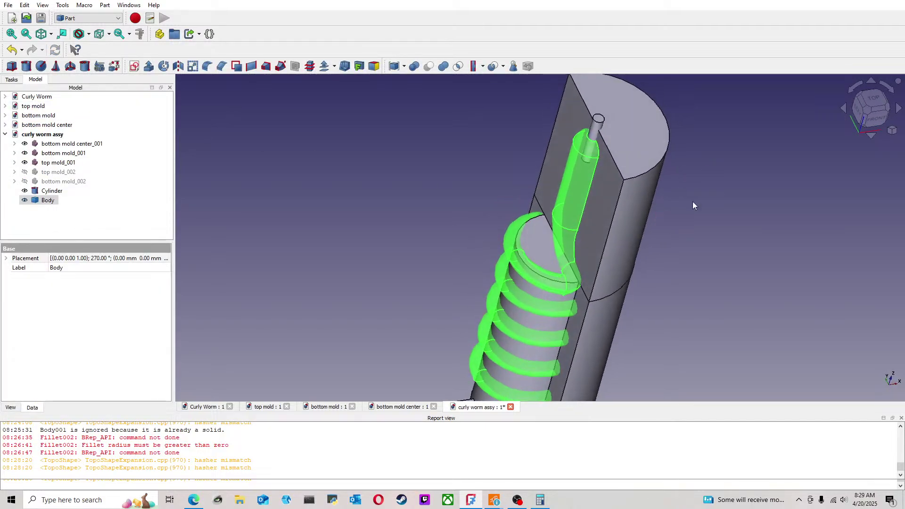
Step: Try cutting the rotated Body from bottom mold center_001, and undo the cut
left_click(98, 234)
scroll(457, 281, "down", 3)
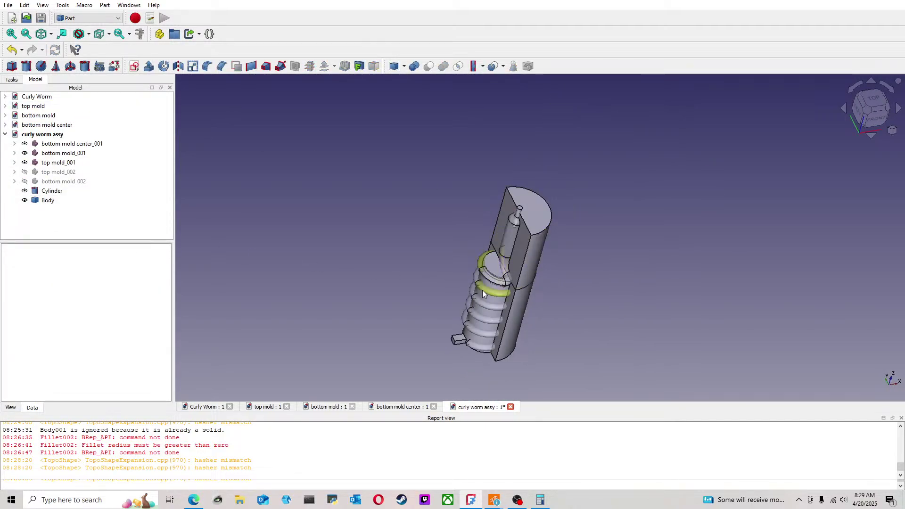
scroll(500, 273, "up", 2)
left_click(508, 255)
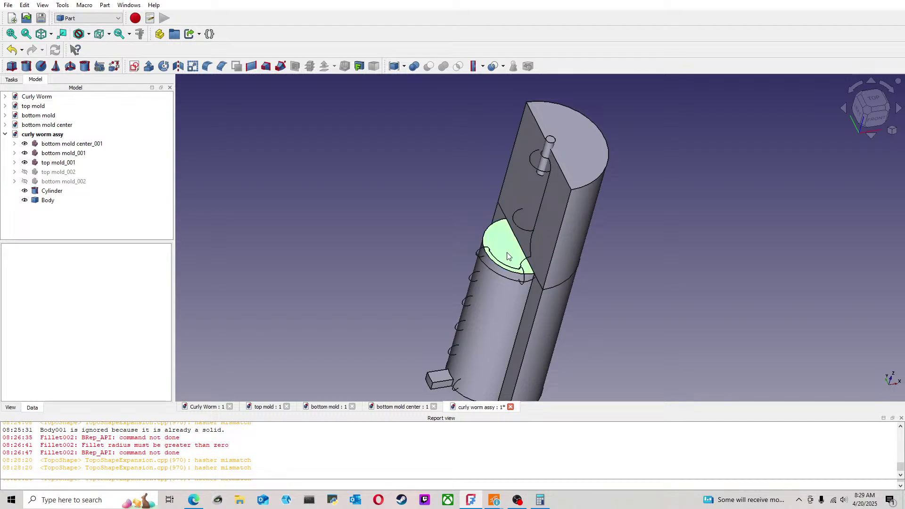
left_click(52, 203, "ctrl")
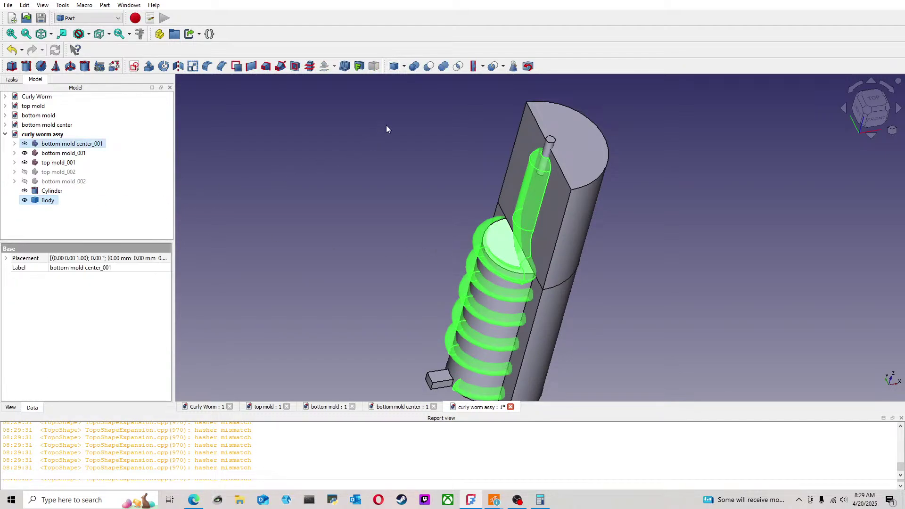
left_click(429, 69)
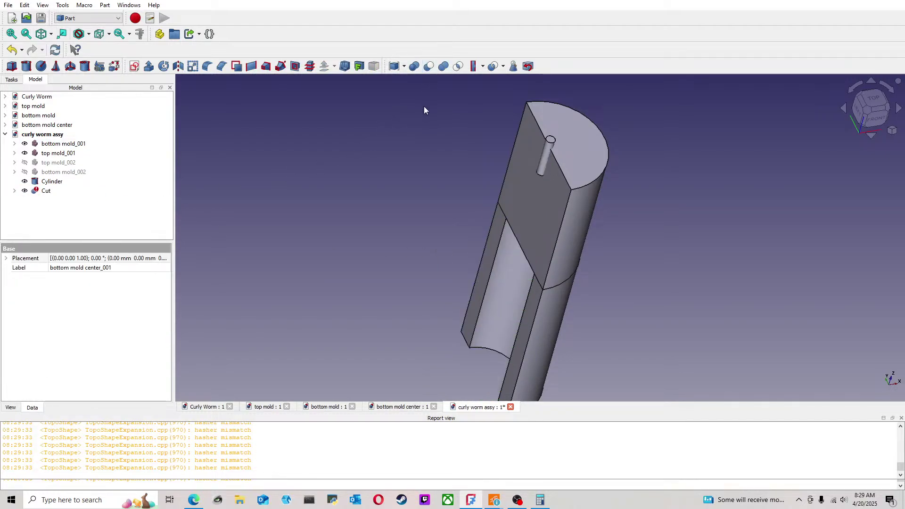
left_click(12, 50)
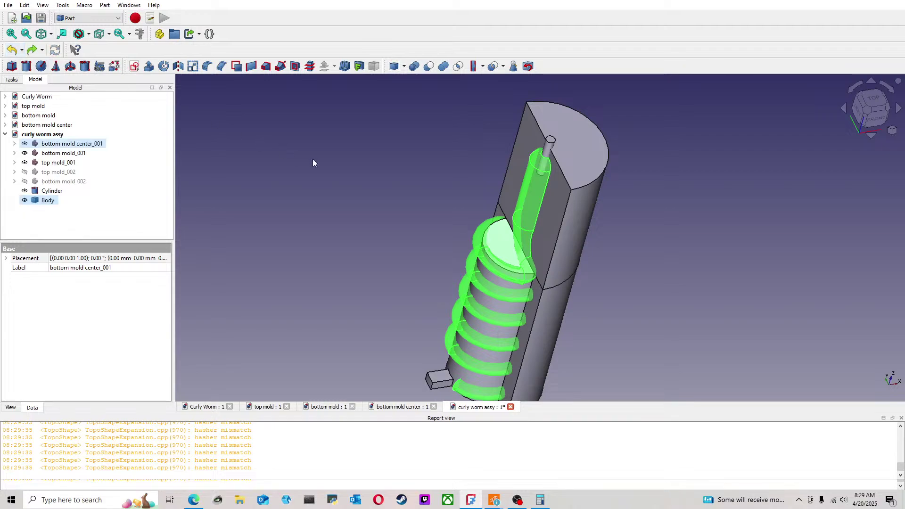
Step: Transform the Body again, rotating it 90° about its Z axis in 45° increments
middle_click_drag(386, 272, 423, 280)
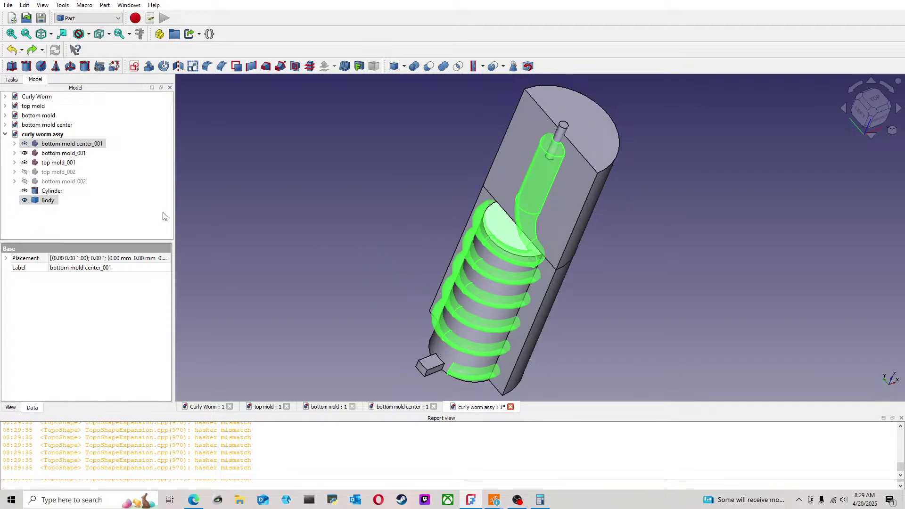
left_click(51, 203)
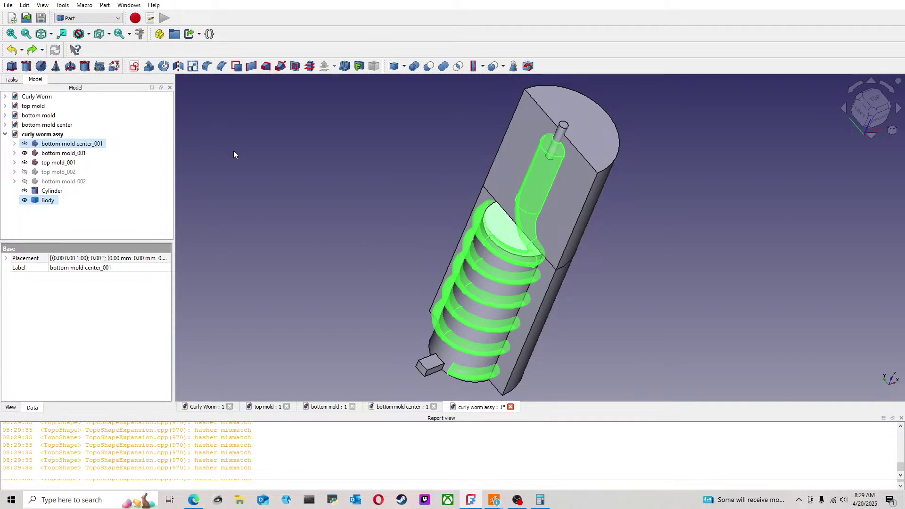
left_click(206, 146)
left_click(46, 204)
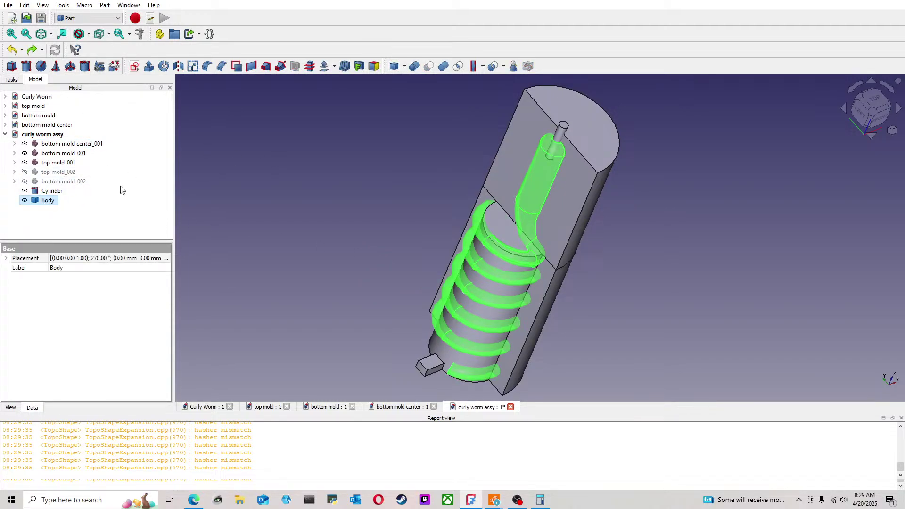
middle_click_drag(662, 258, 615, 279)
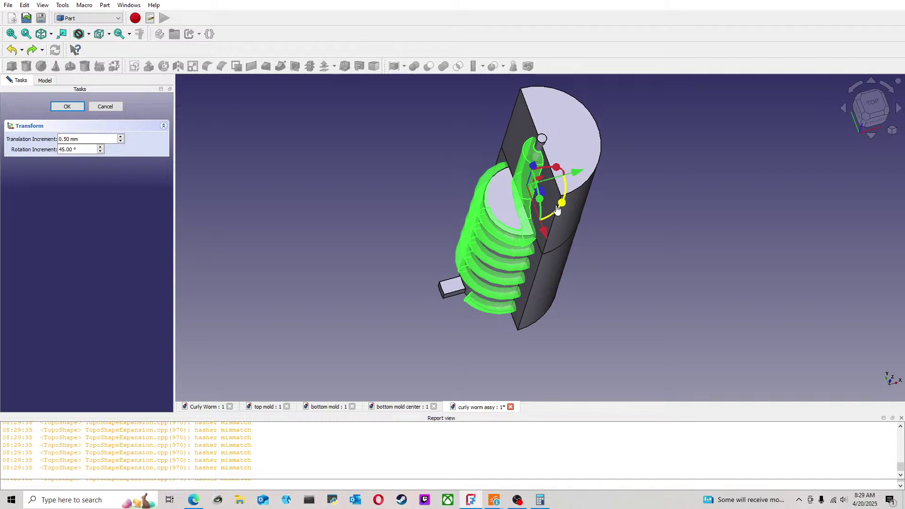
left_click_drag(539, 215, 511, 221)
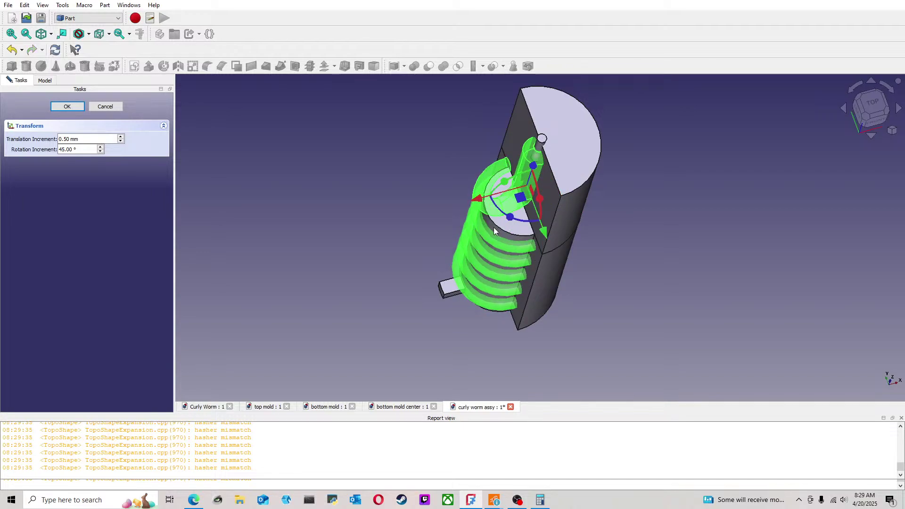
Step: Rotate the Body another 45° about Z to a placement angle of 135°, and accept the transform
scroll(614, 252, "up", 4)
middle_click_drag(674, 250, 648, 264)
scroll(593, 228, "down", 3)
left_click(877, 125)
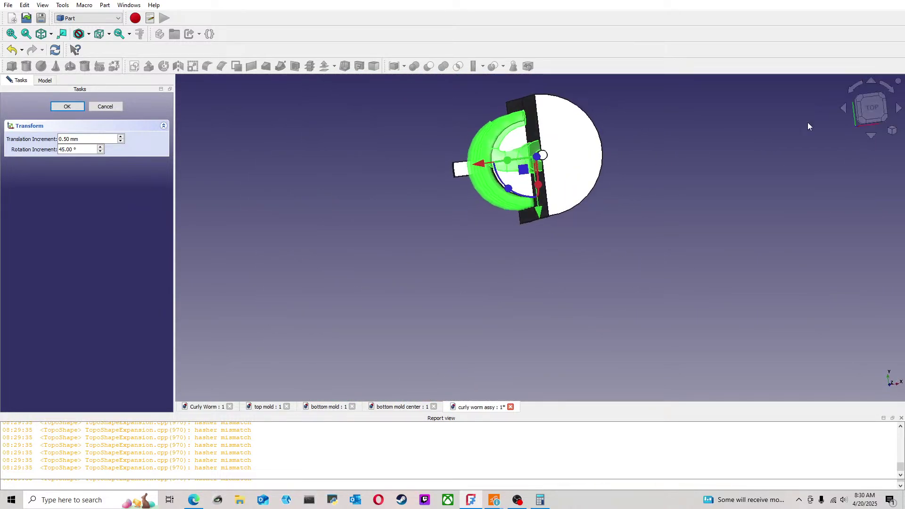
scroll(542, 249, "up", 2)
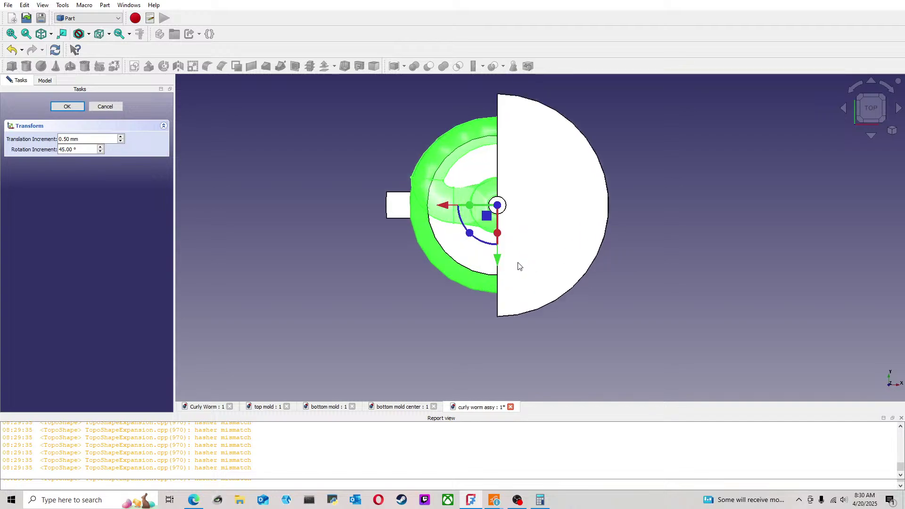
left_click_drag(482, 237, 450, 200)
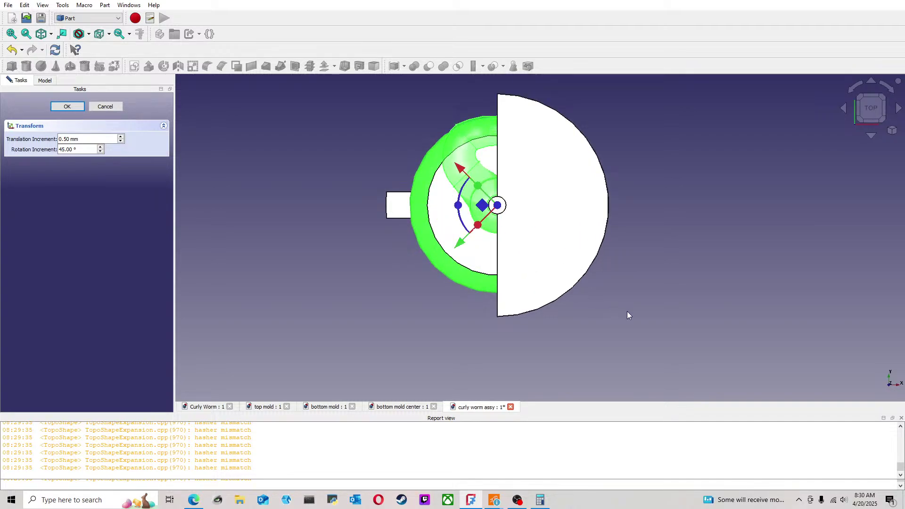
middle_click_drag(628, 317, 638, 295)
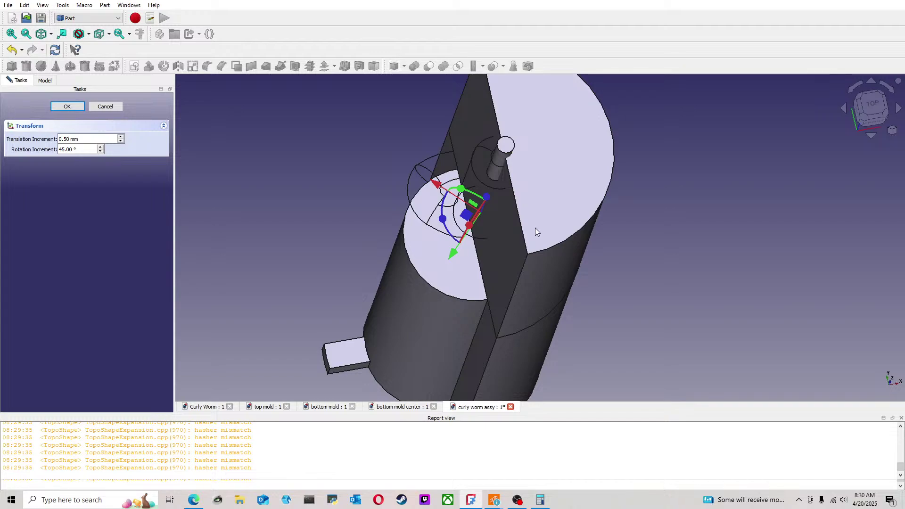
left_click(79, 106)
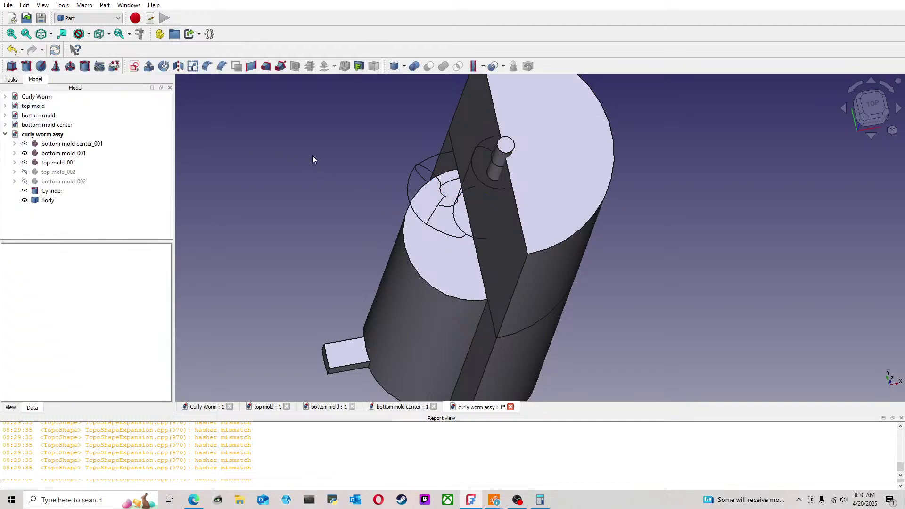
Step: Try a Boolean Cut of the Body at its 135° rotation from bottom mold center_001, and undo it
left_click(47, 201)
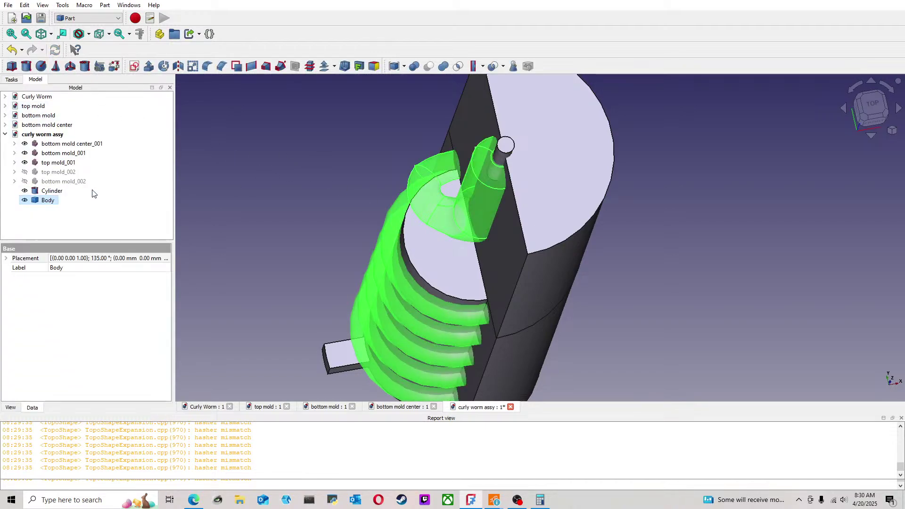
left_click(138, 176)
left_click(63, 144)
left_click(48, 200, "ctrl")
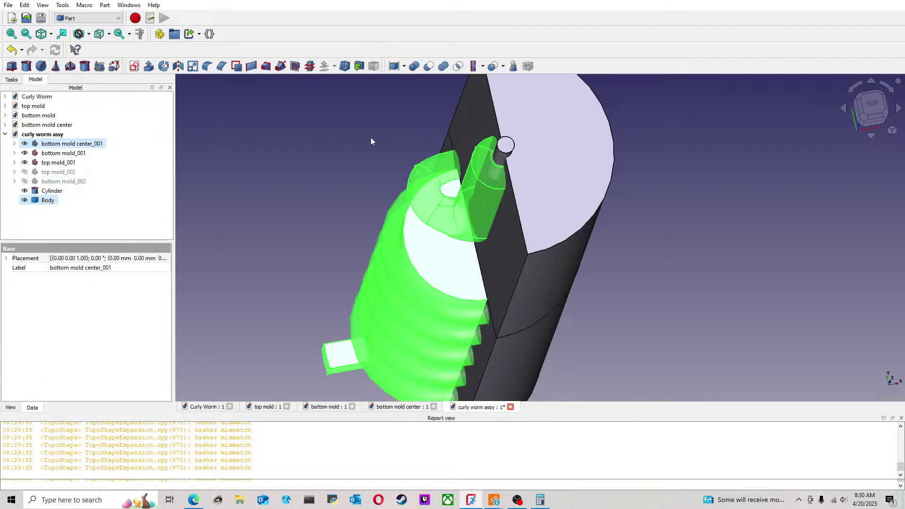
left_click(427, 67)
left_click(12, 50)
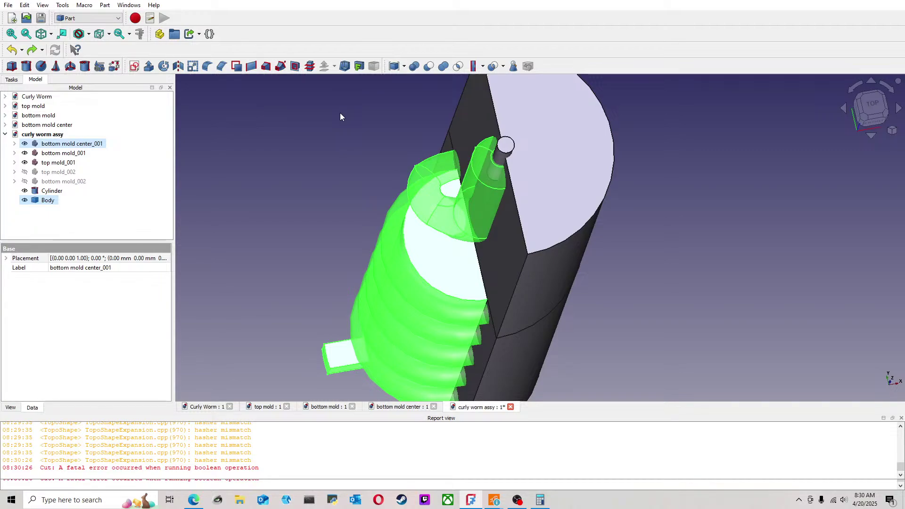
Step: Transform the Body slightly along Z toward the top mold, using the 0.50 mm translation increment
left_click(864, 118)
scroll(488, 161, "down", 2)
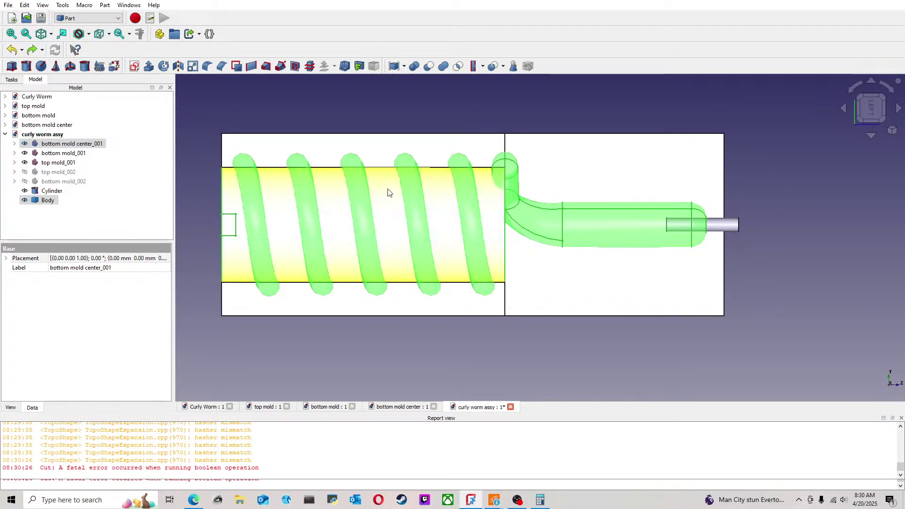
left_click(52, 201)
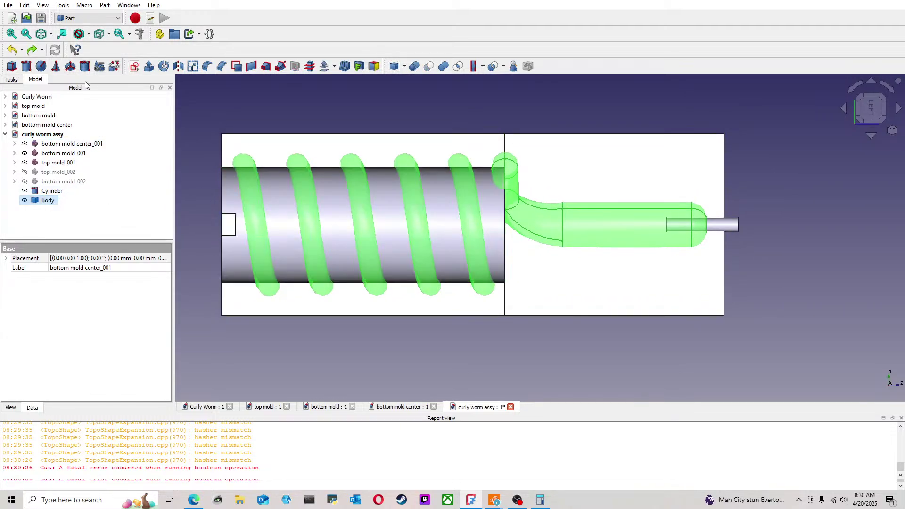
left_click(102, 4)
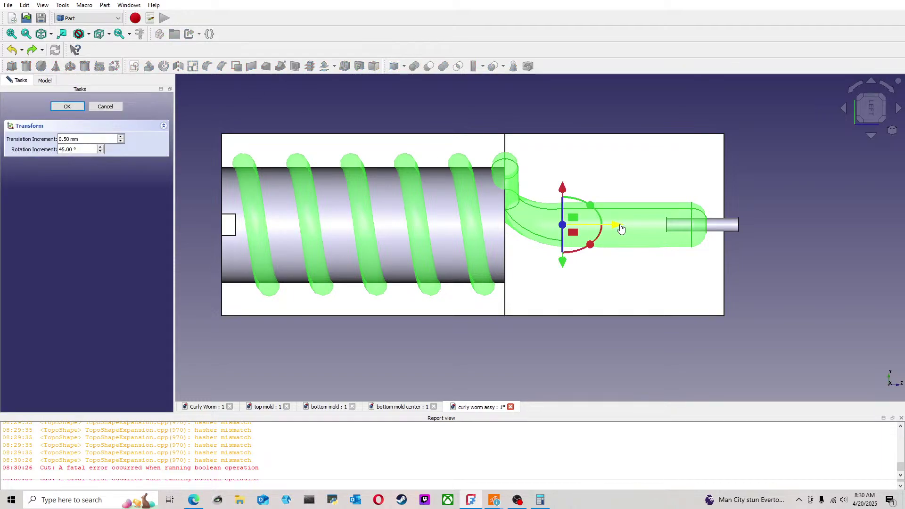
left_click_drag(619, 228, 623, 228)
left_click(567, 114)
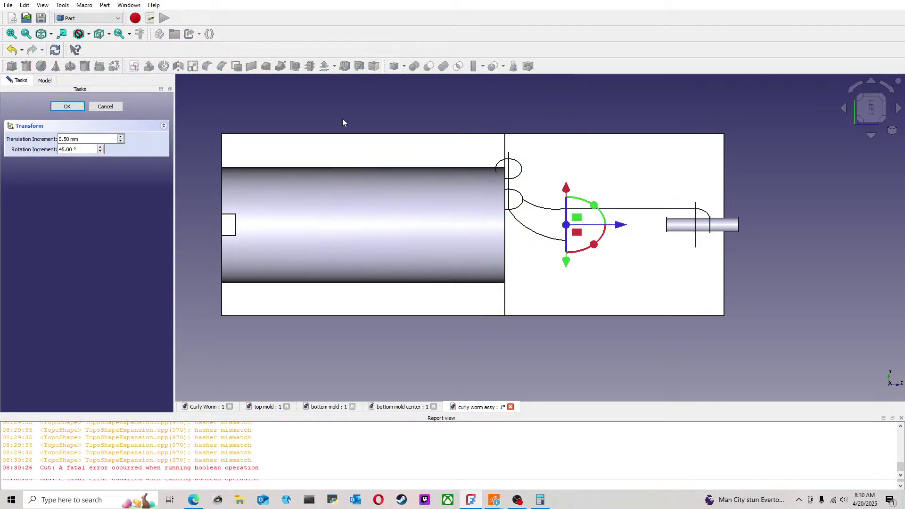
left_click(58, 106)
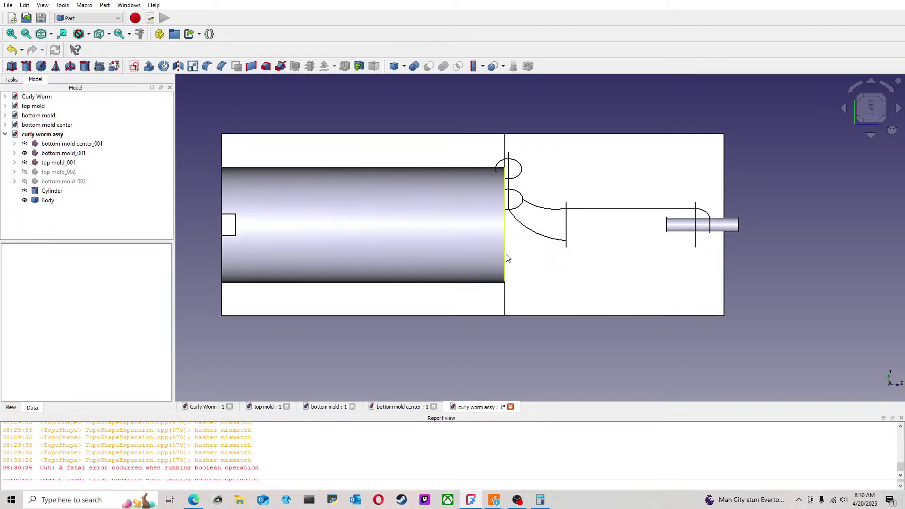
Step: Subtract the Body from bottom mold center_001 with a Boolean Cut and inspect the resulting groove
left_click(69, 143)
left_click(47, 201, "ctrl")
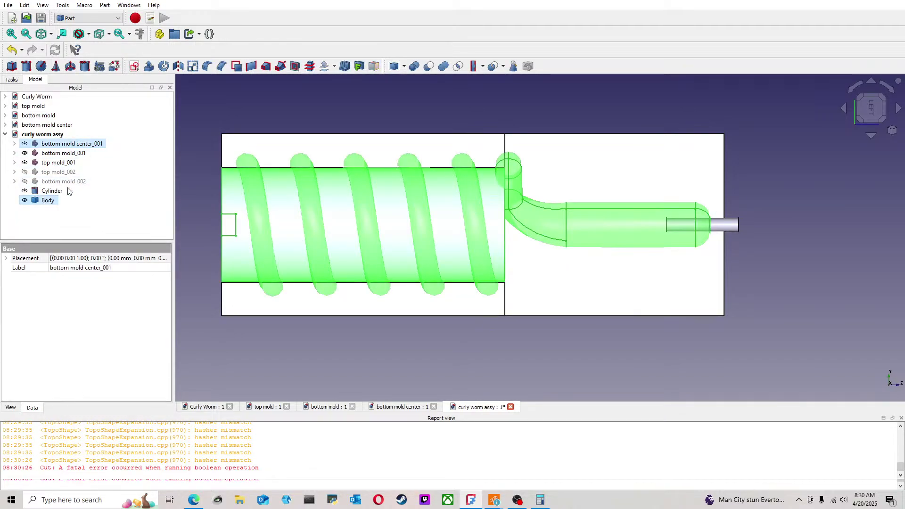
left_click(429, 66)
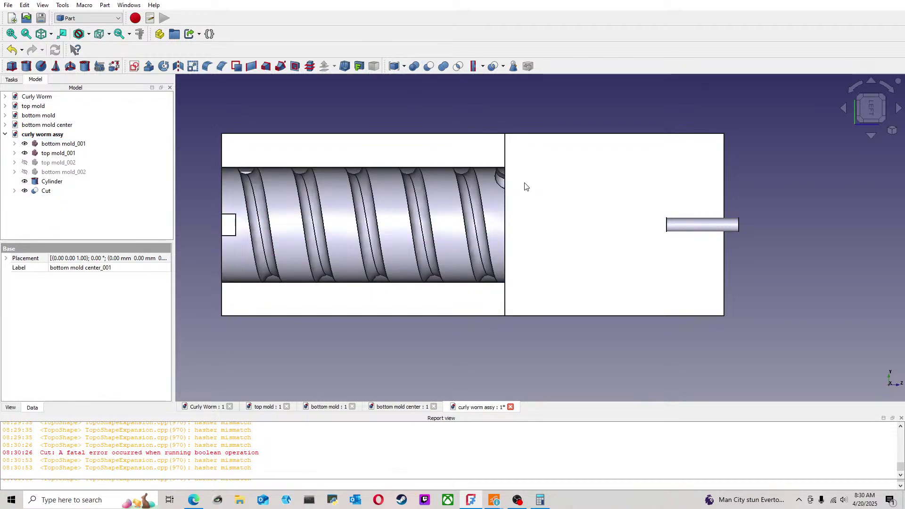
middle_click_drag(523, 183, 377, 218)
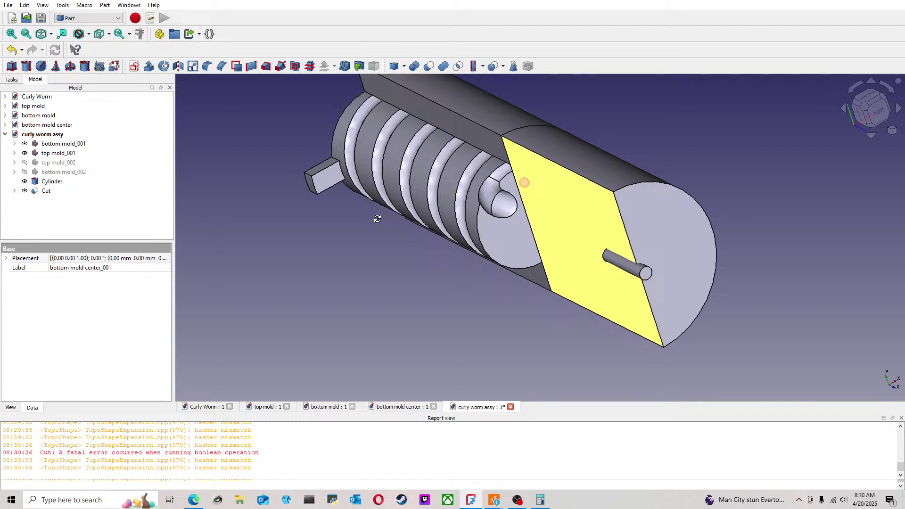
middle_click_drag(377, 219, 305, 167)
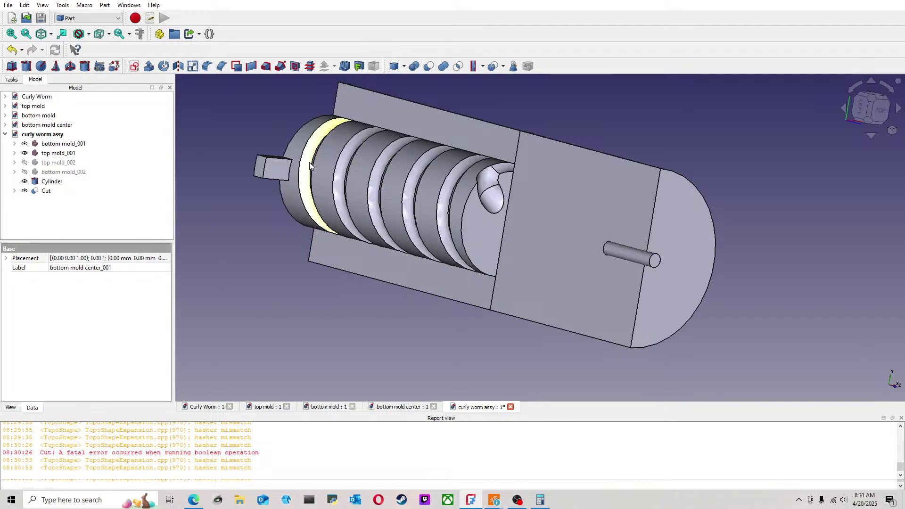
Step: Delete the Cut and the Body from the curly worm assy
left_click(38, 191)
key("Delete")
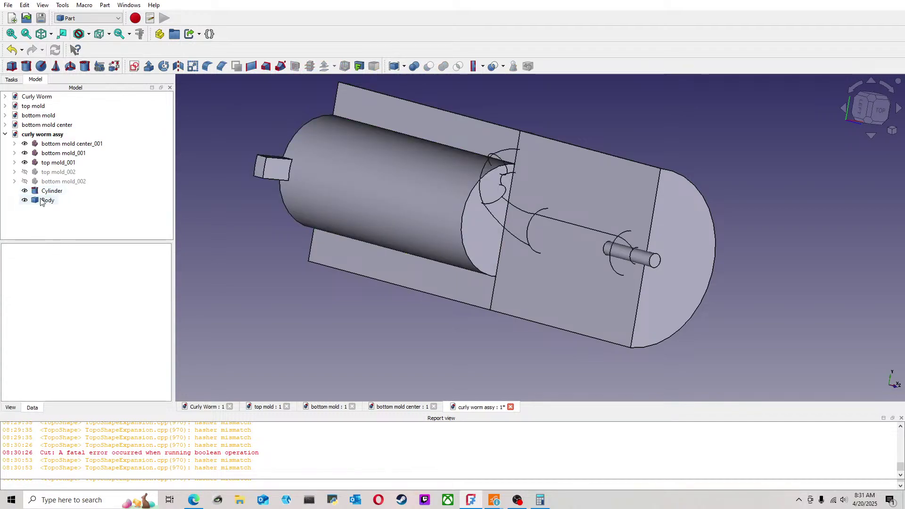
left_click(49, 200)
key("Delete")
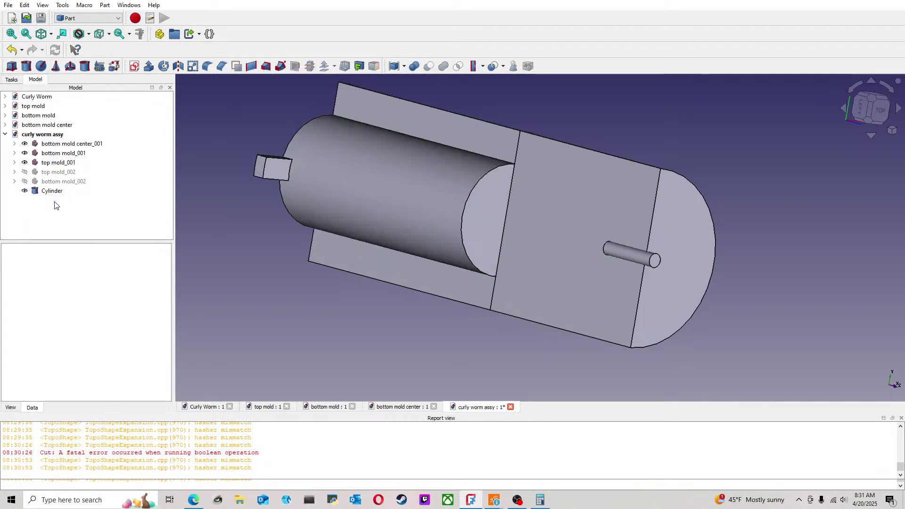
Step: In the Curly Worm document, fillet the open end edge of the coil with a 1.00 mm radius and save the file
left_click(208, 407)
scroll(363, 198, "up", 3)
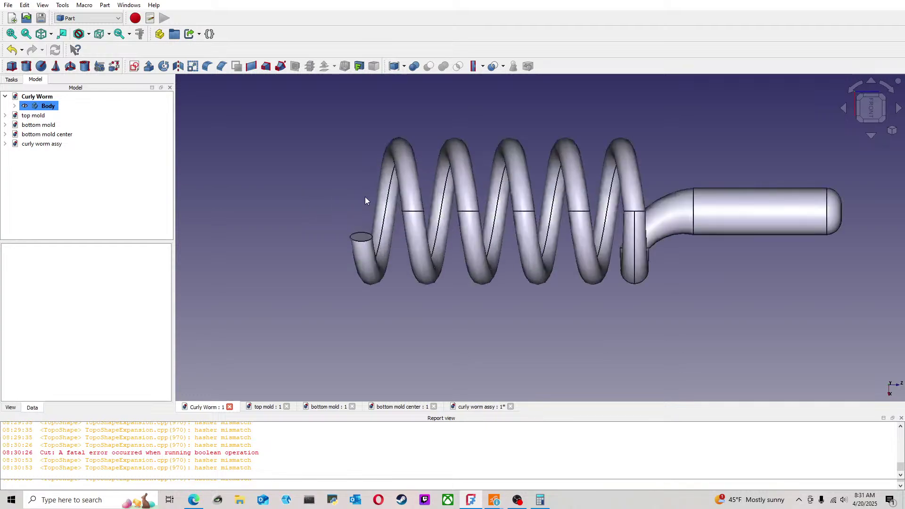
left_click(363, 238)
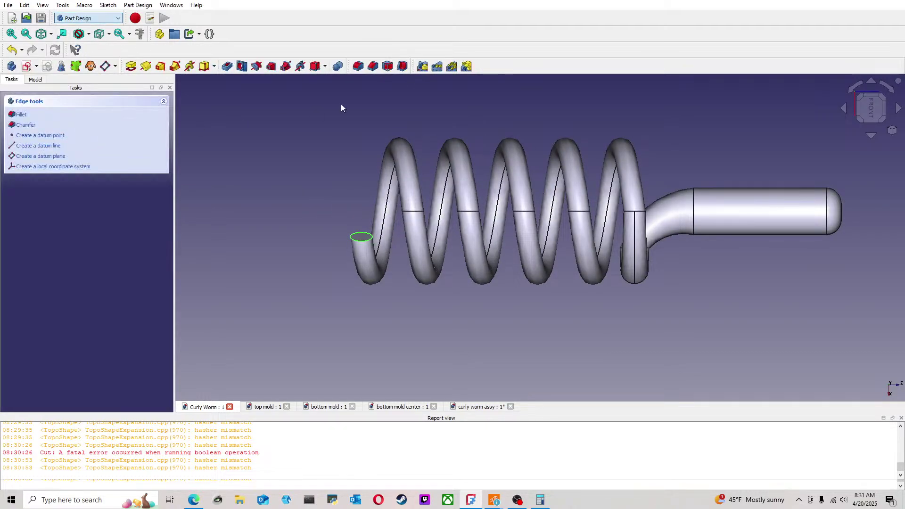
left_click(363, 68)
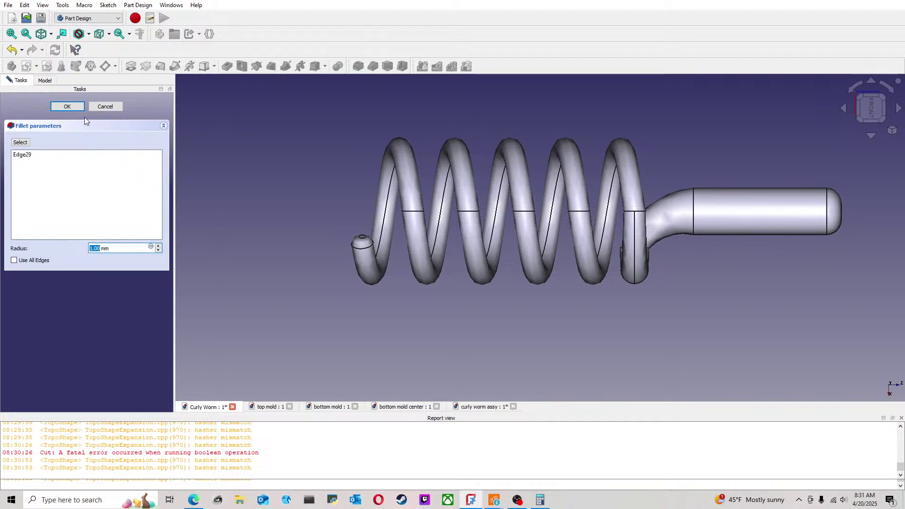
left_click(67, 107)
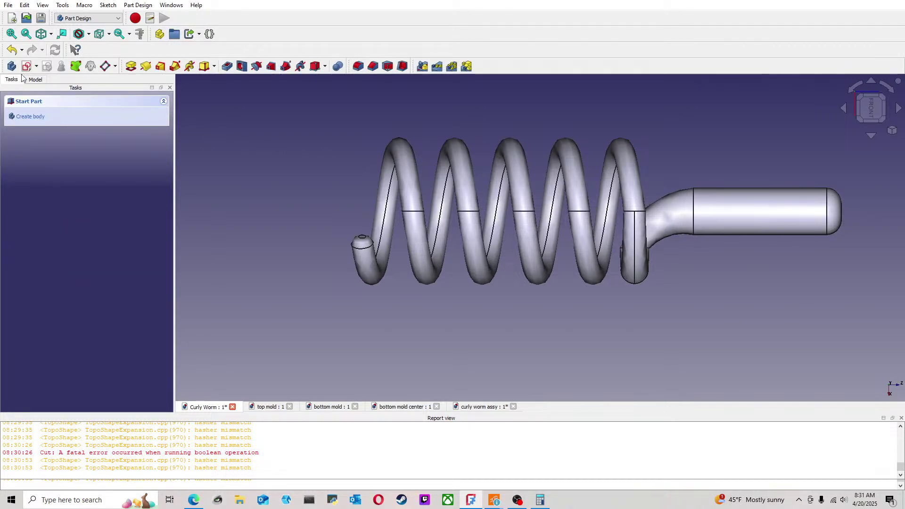
left_click(36, 80)
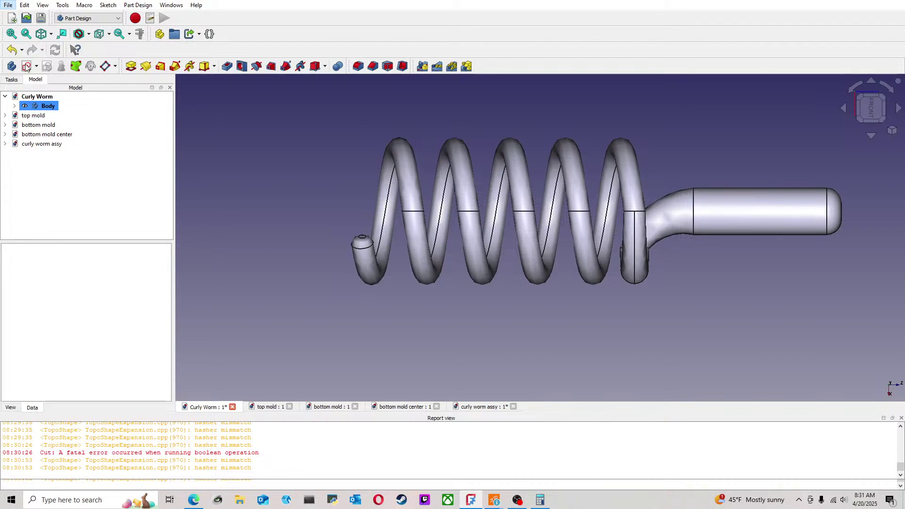
key("ctrl+s")
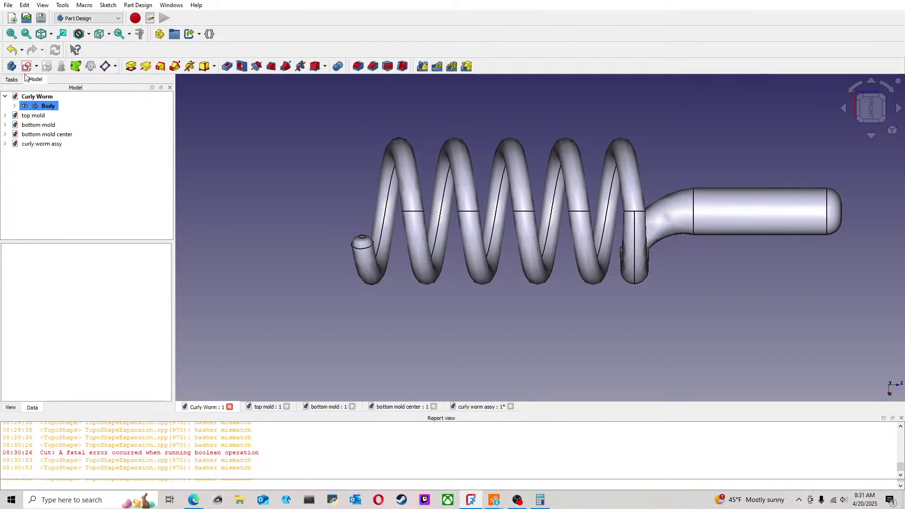
Step: Examine the junction between the worm's bent neck and its first coil, including the edge joining the two curved segments
middle_click_drag(669, 221, 665, 245)
middle_click_drag(678, 277, 633, 336)
scroll(647, 298, "up", 3)
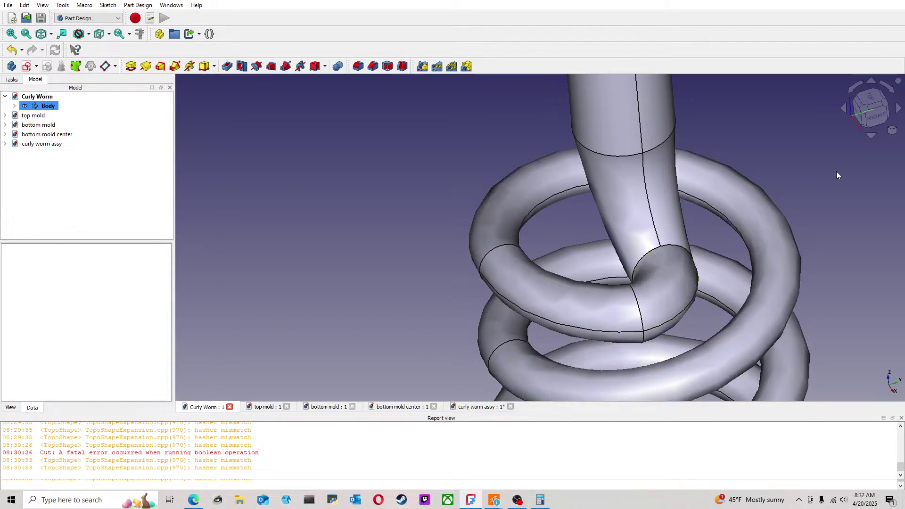
left_click(870, 97)
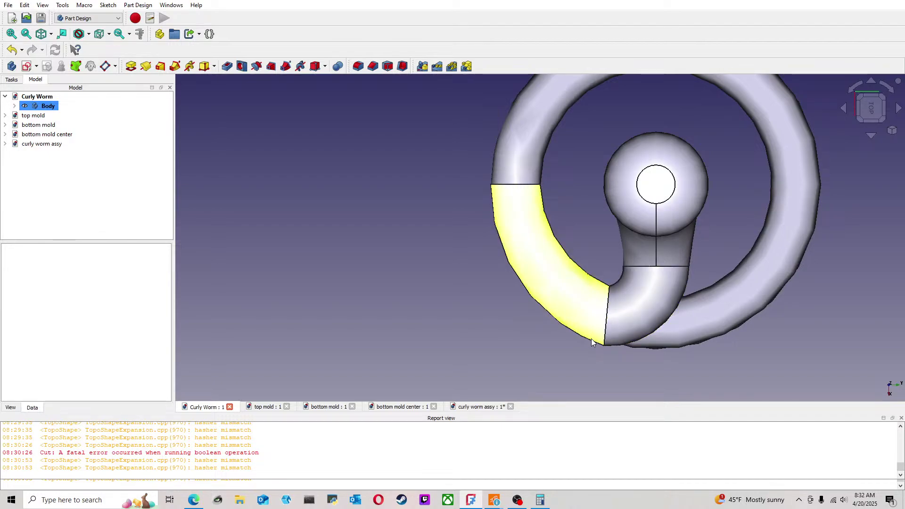
left_click(606, 323)
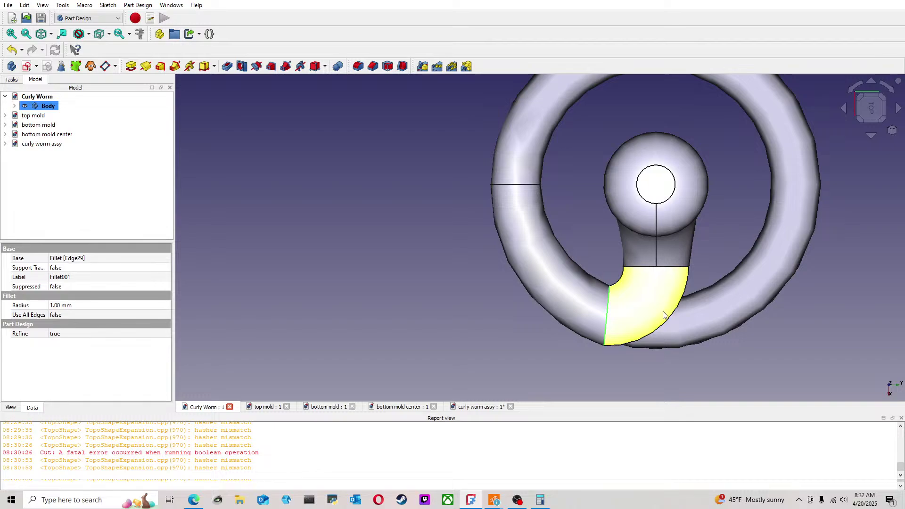
middle_click_drag(656, 289, 563, 319)
scroll(562, 320, "down", 1)
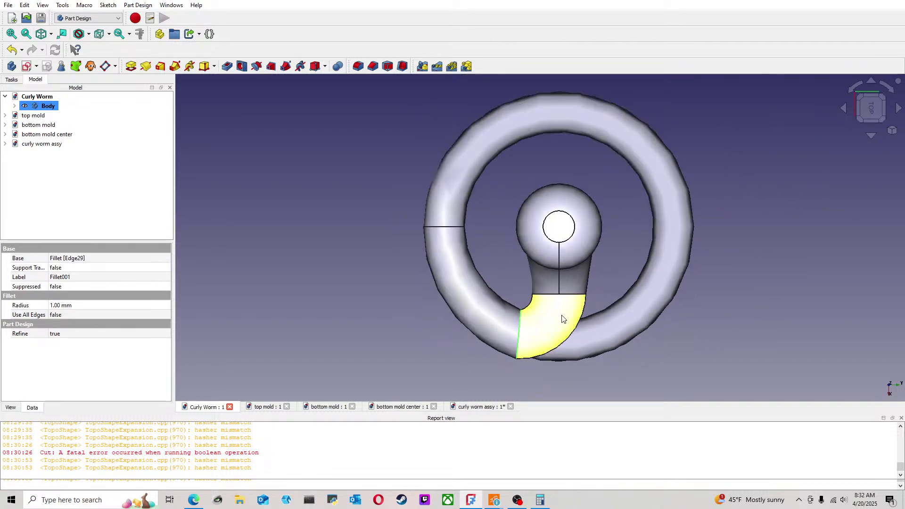
Step: Show and hide AdditivePipe001 and AdditivePipe002 in turn to find which feature forms the curved junction
left_click(14, 107)
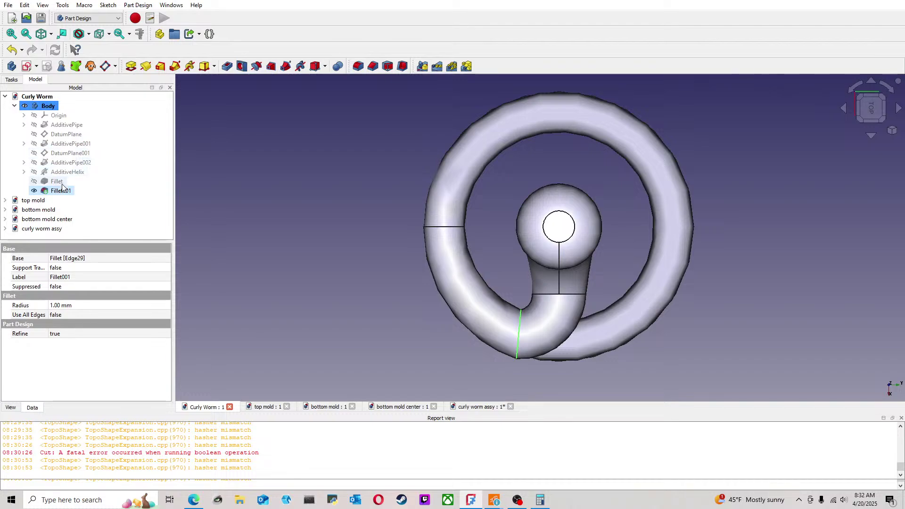
left_click(75, 144)
key("space")
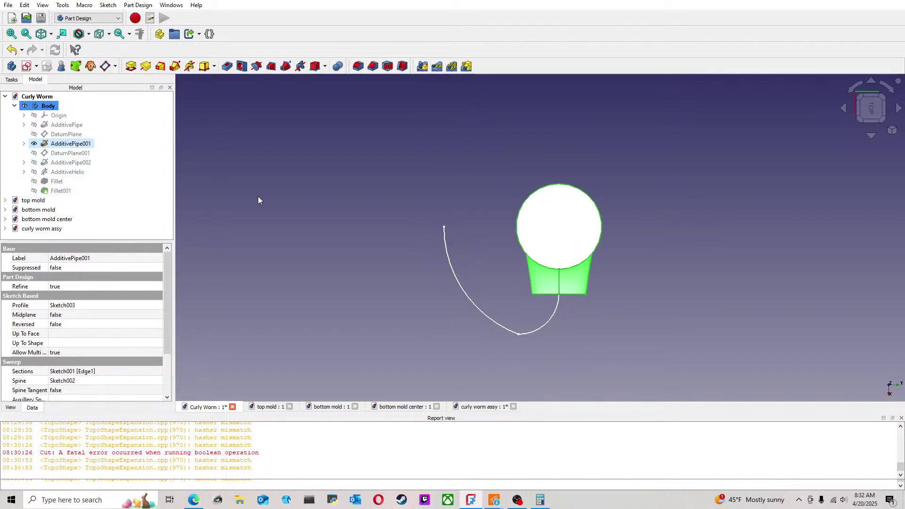
key("space")
left_click(70, 154)
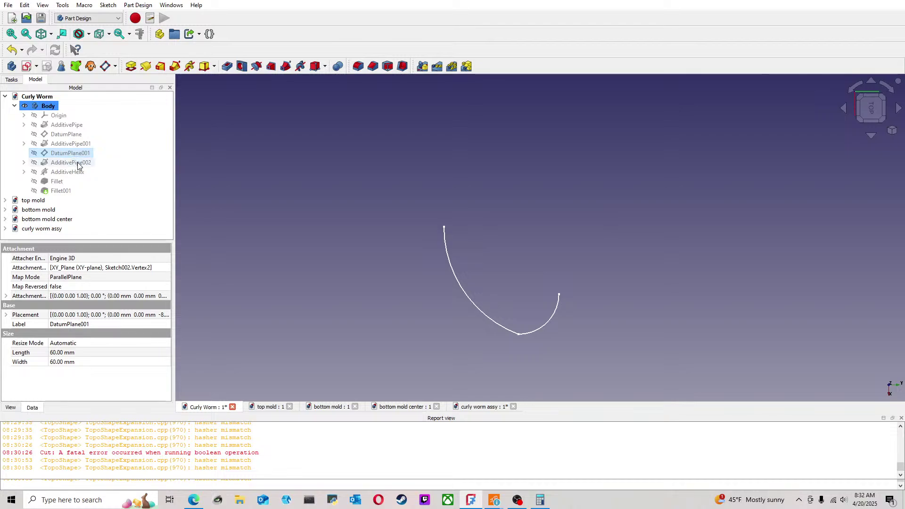
left_click(75, 163)
key("space")
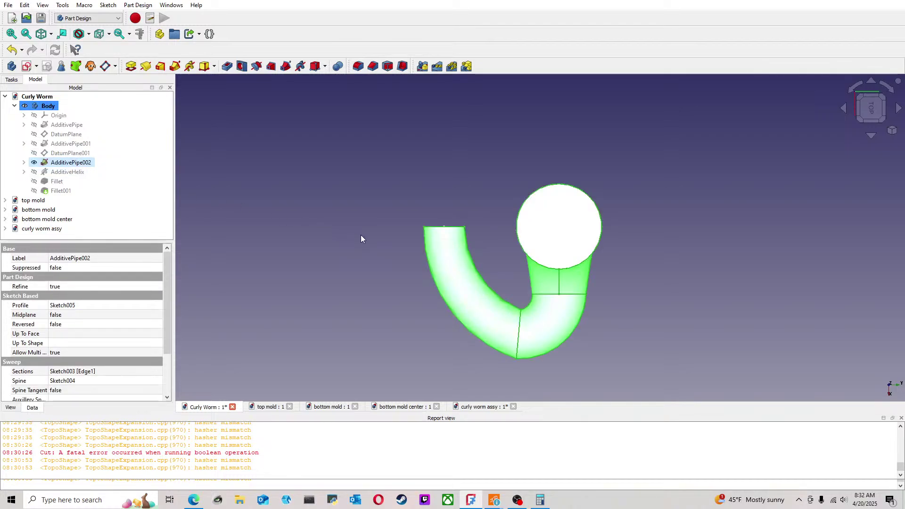
key("space")
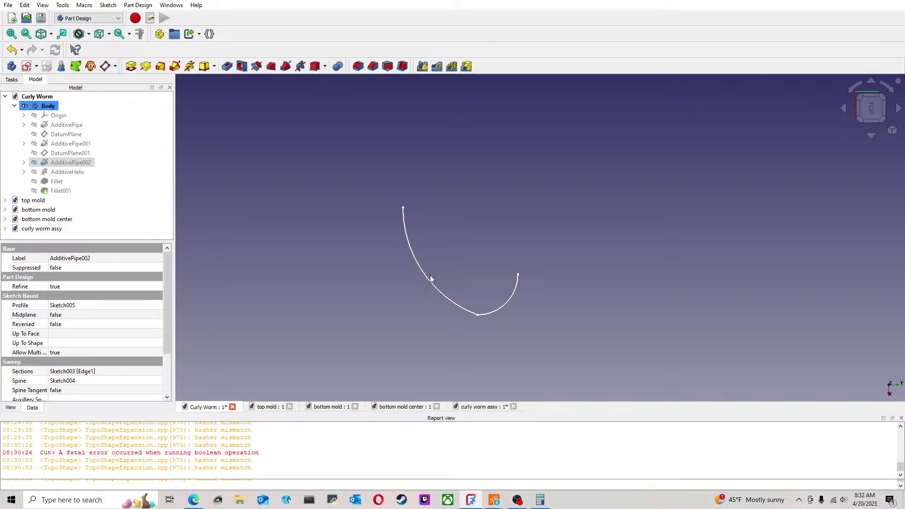
Step: Open Sketch004, the path sketch of AdditivePipe002, for editing and select its larger arc
left_click(427, 278)
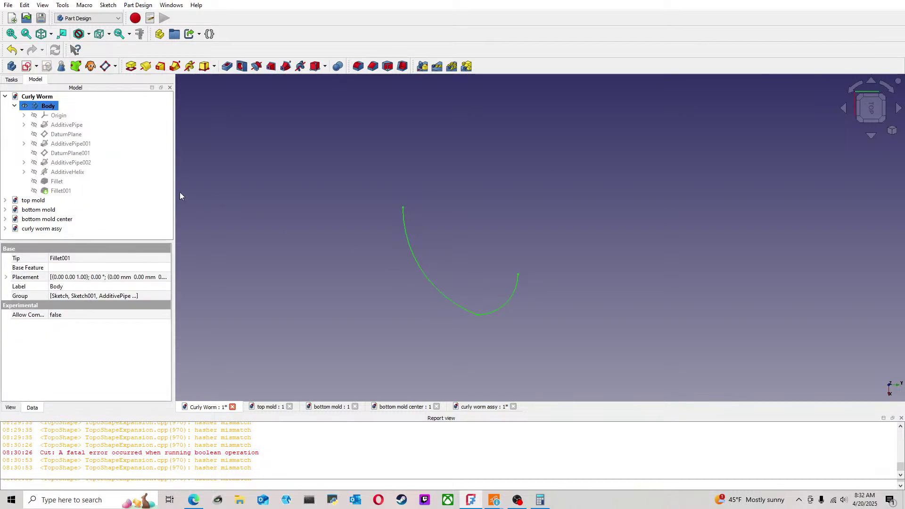
left_click(23, 143)
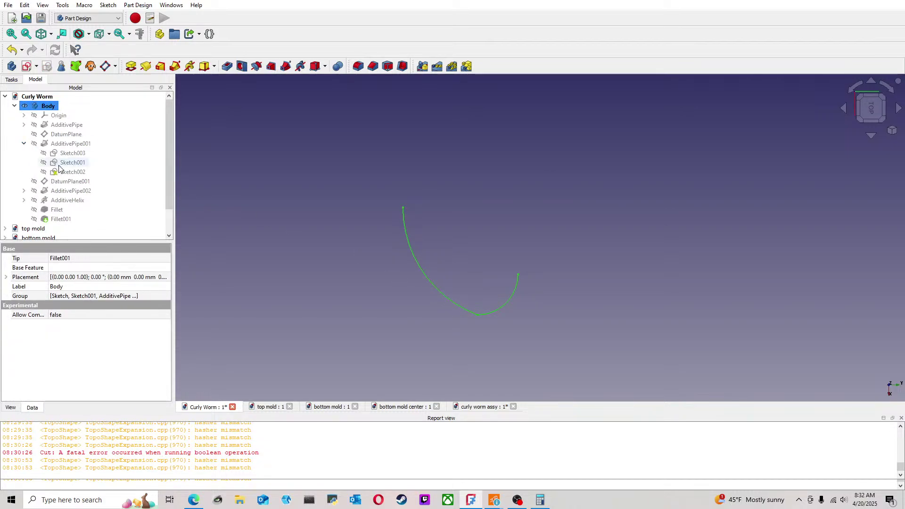
left_click(23, 190)
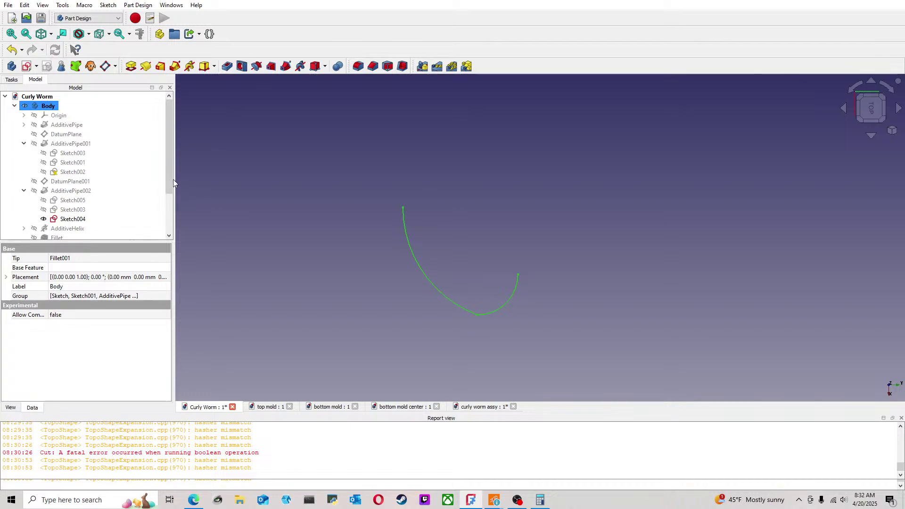
scroll(163, 203, "down", 1)
left_click(76, 191)
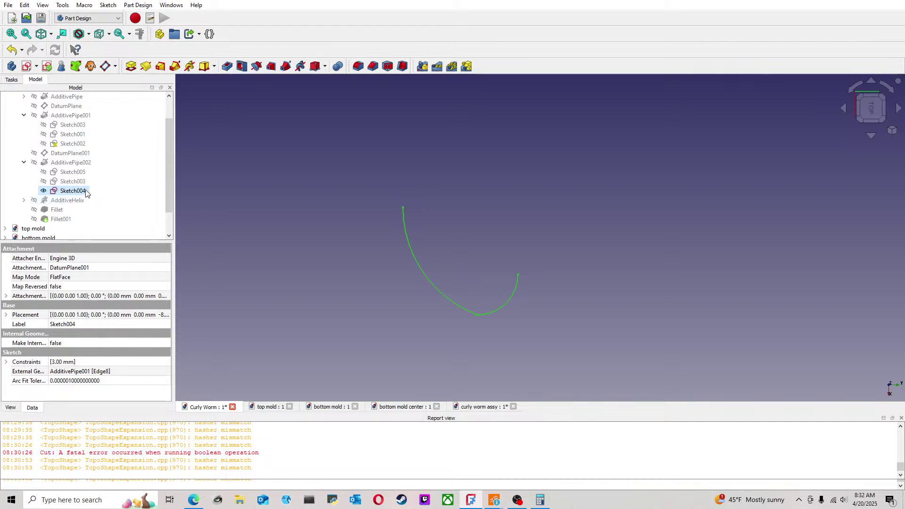
double_click(72, 191)
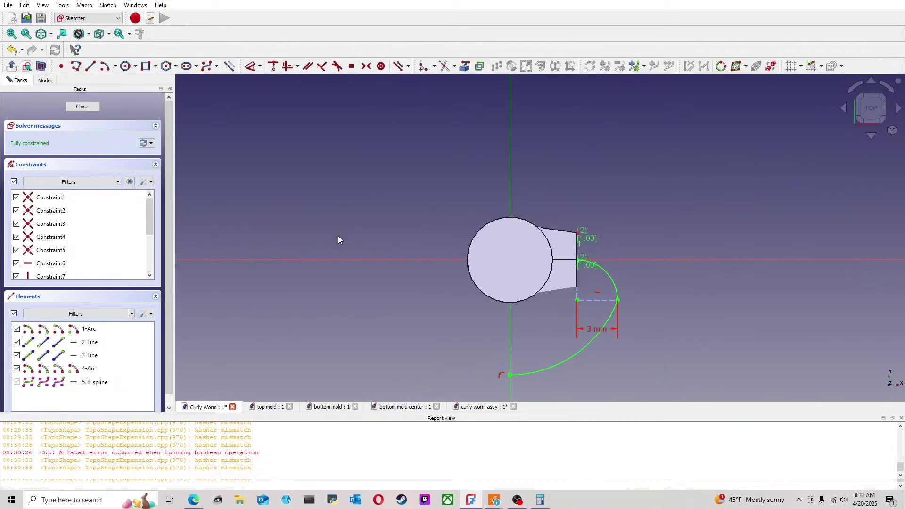
scroll(503, 233, "up", 2)
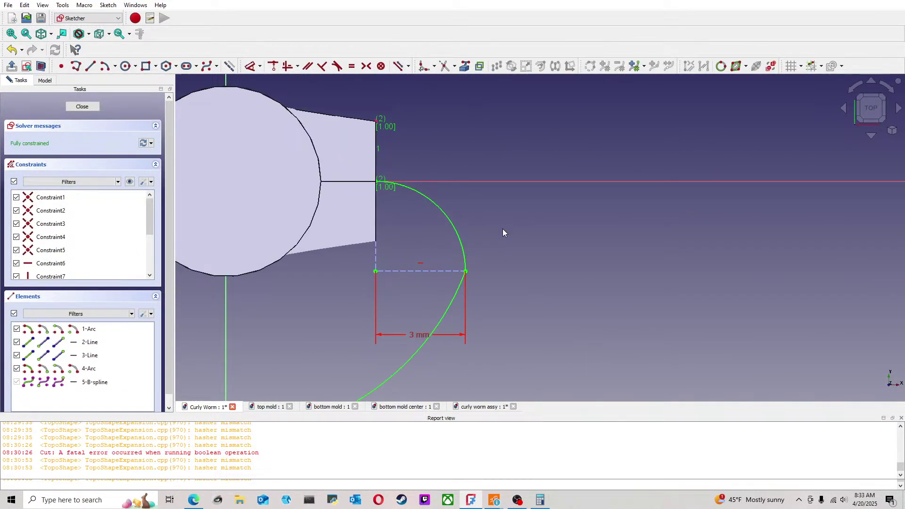
scroll(467, 285, "down", 2)
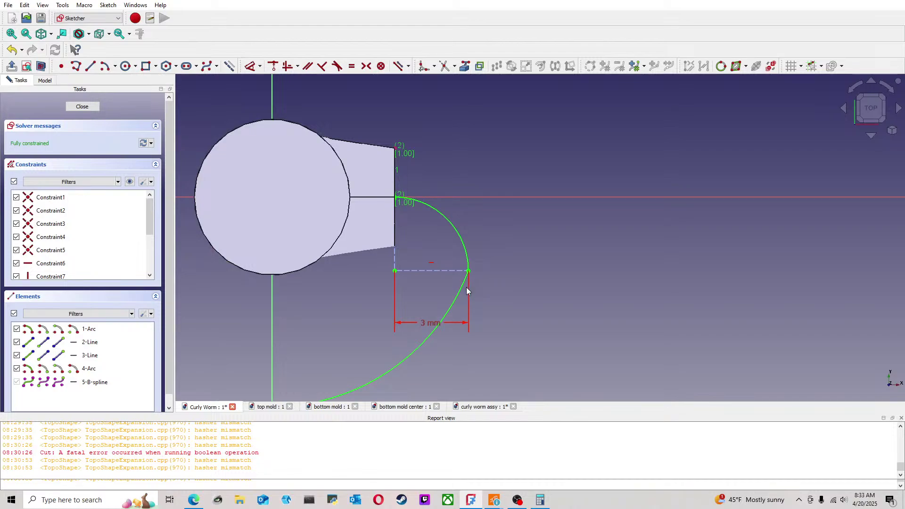
middle_click_drag(487, 276, 487, 244)
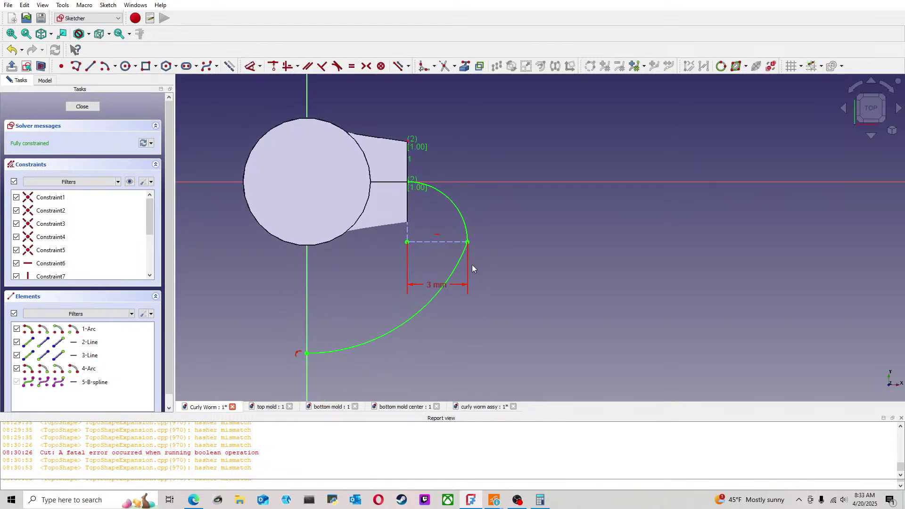
left_click(453, 275)
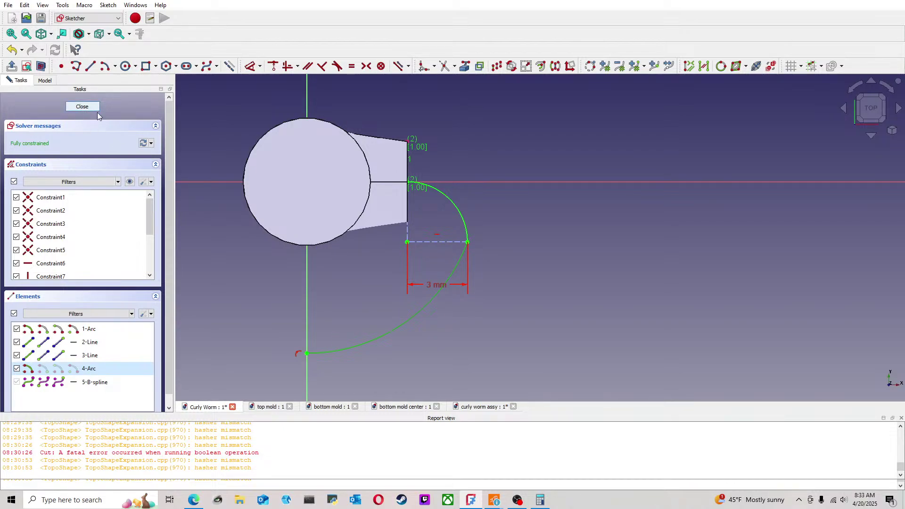
Step: Hide the AdditivePipe001 solid covering the origin of the open sketch
left_click(45, 80)
left_click(66, 120)
key("space")
Step: Try to move the larger arc and its center point away from the sketch origin
left_click(305, 182)
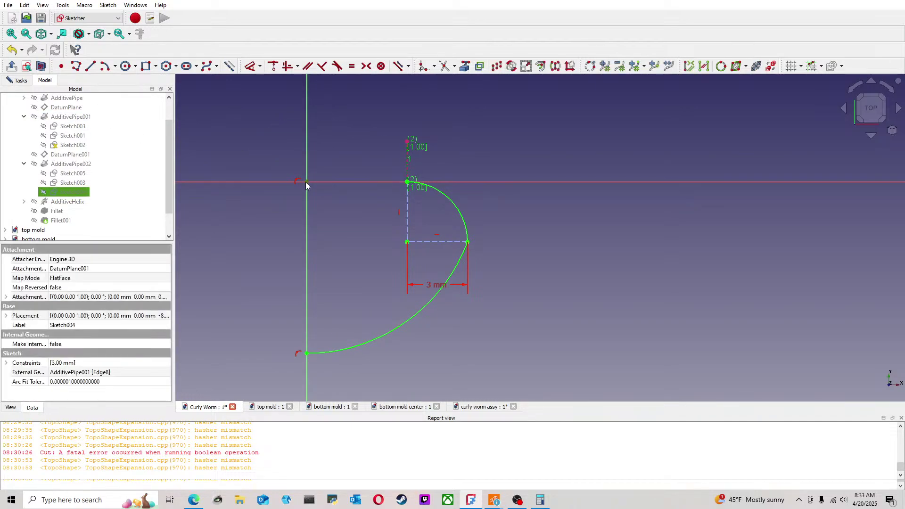
left_click(306, 182)
left_click_drag(430, 303, 452, 329)
left_click_drag(307, 182, 322, 202)
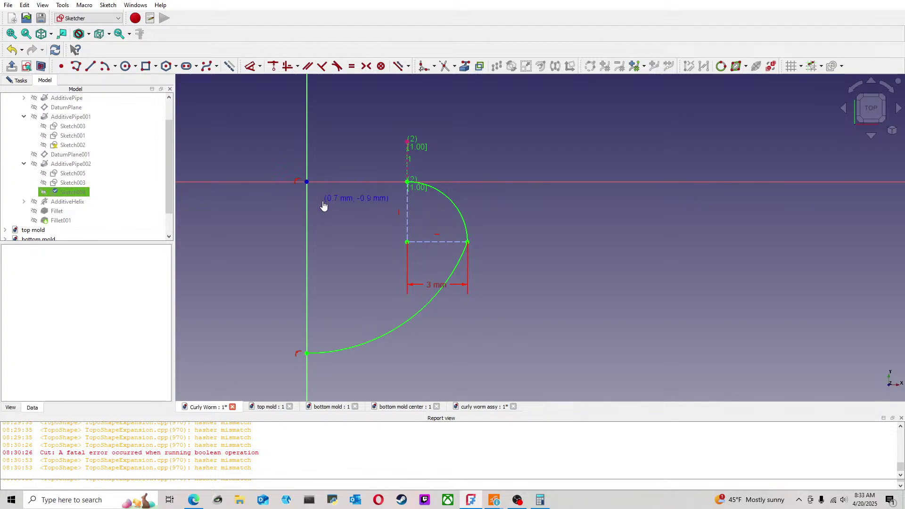
left_click(305, 182)
left_click(306, 182)
left_click(306, 182)
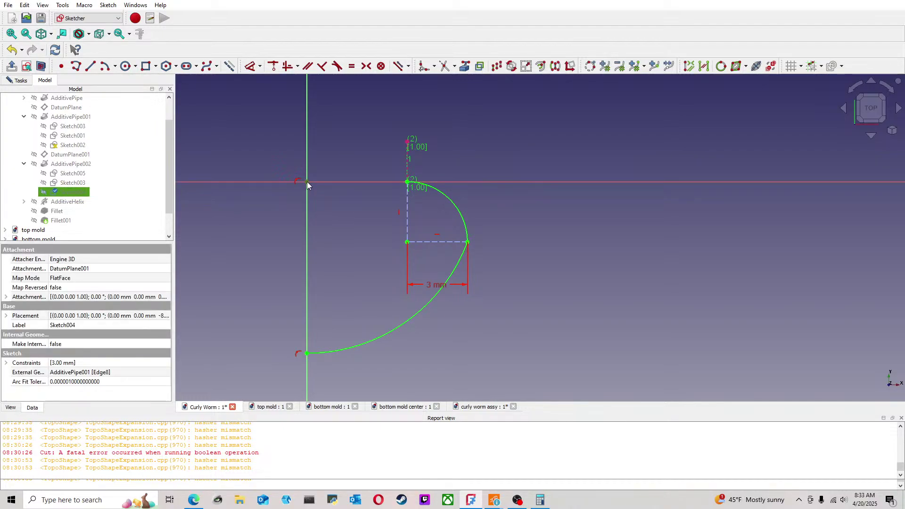
left_click(307, 182)
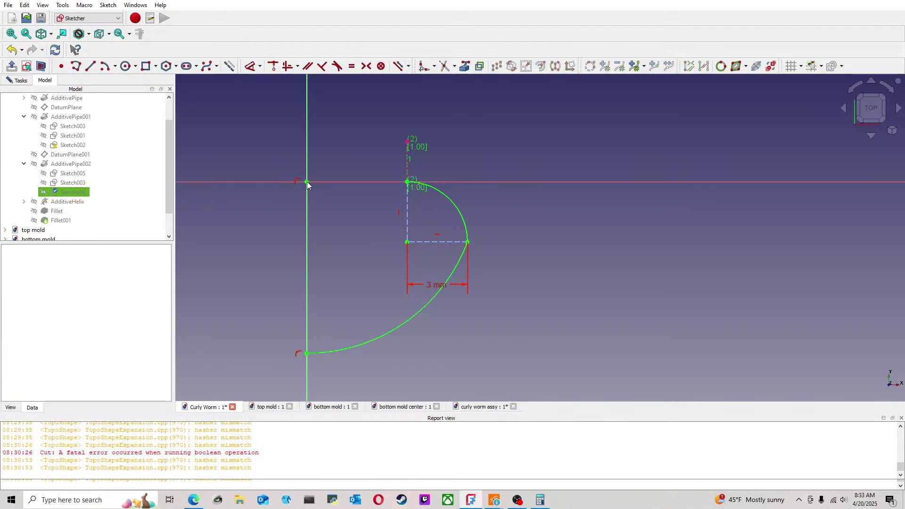
Step: Delete the larger arc and draw a replacement with its center off the origin, from the vertical axis to the smaller arc's endpoint
left_click(398, 330)
key("Delete")
left_click(105, 66)
left_click(325, 235)
left_click(312, 331)
left_click(468, 242)
left_click(438, 310)
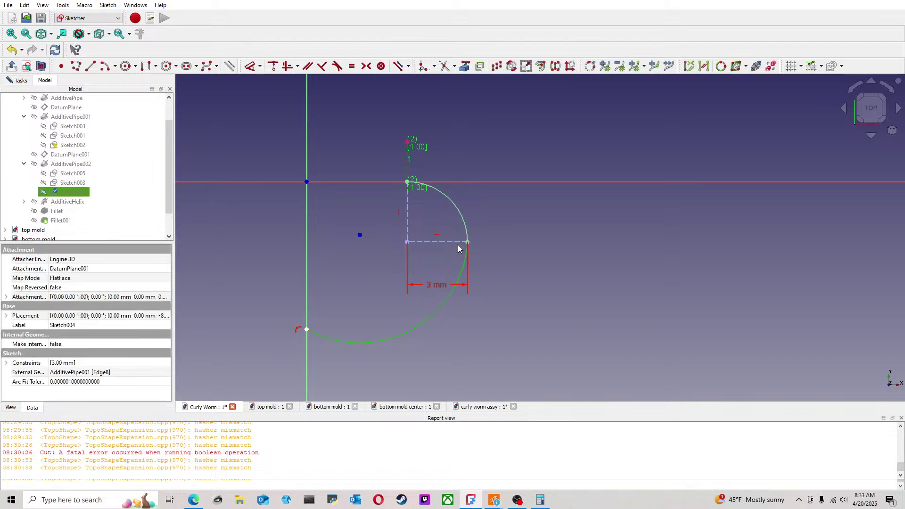
Step: Make the larger arc tangent to the smaller arc, lower its free endpoint along the vertical axis, and constrain its center onto that axis
left_click(340, 83)
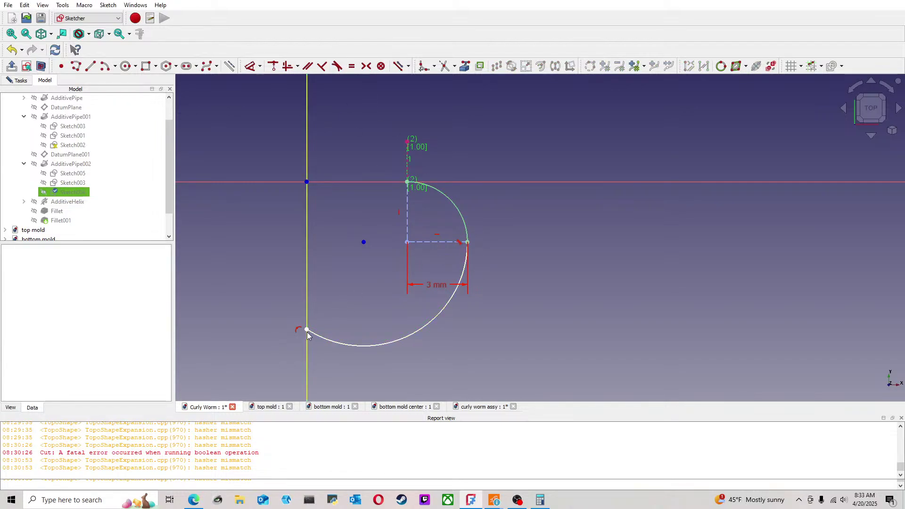
left_click_drag(307, 330, 307, 371)
left_click(335, 242)
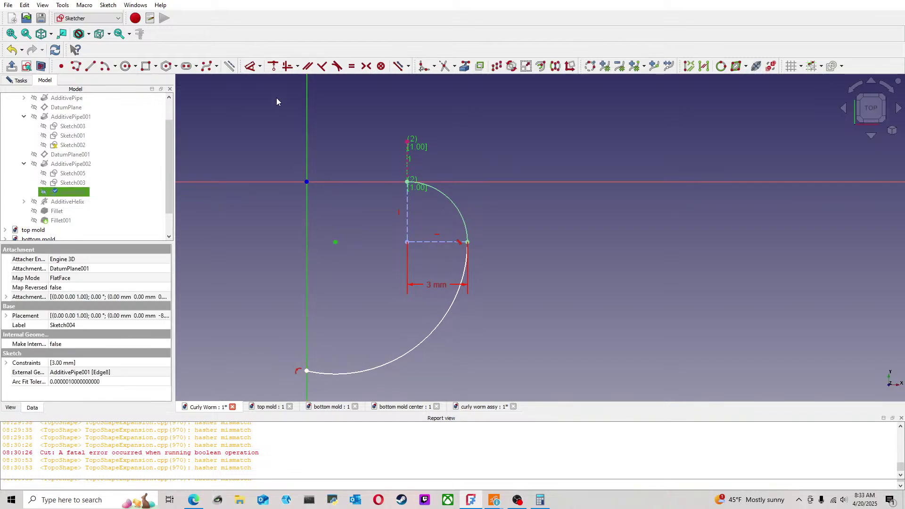
left_click(274, 69)
scroll(369, 253, "down", 3)
middle_click_drag(364, 253, 335, 226)
scroll(334, 231, "up", 3)
scroll(352, 261, "down", 1)
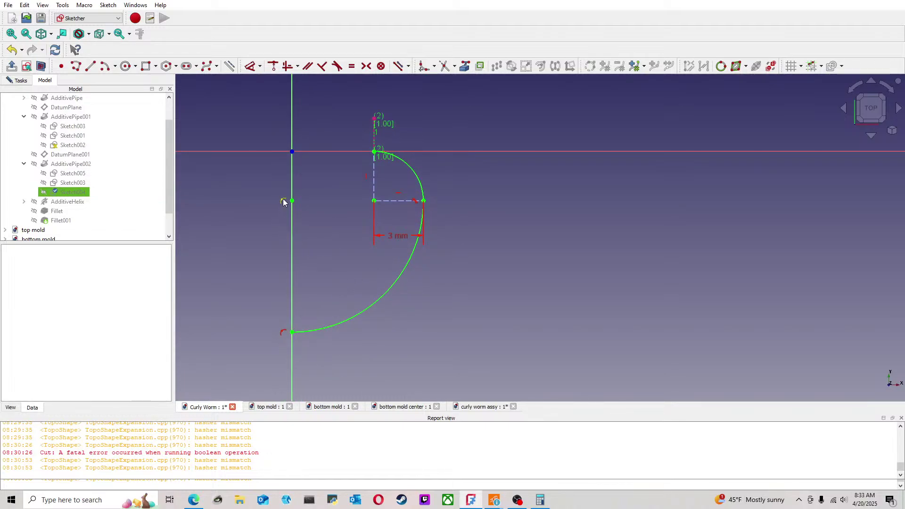
Step: Remove the constraint holding the larger arc's center on the vertical axis and move the arc's lower endpoint up along the axis
left_click(343, 211)
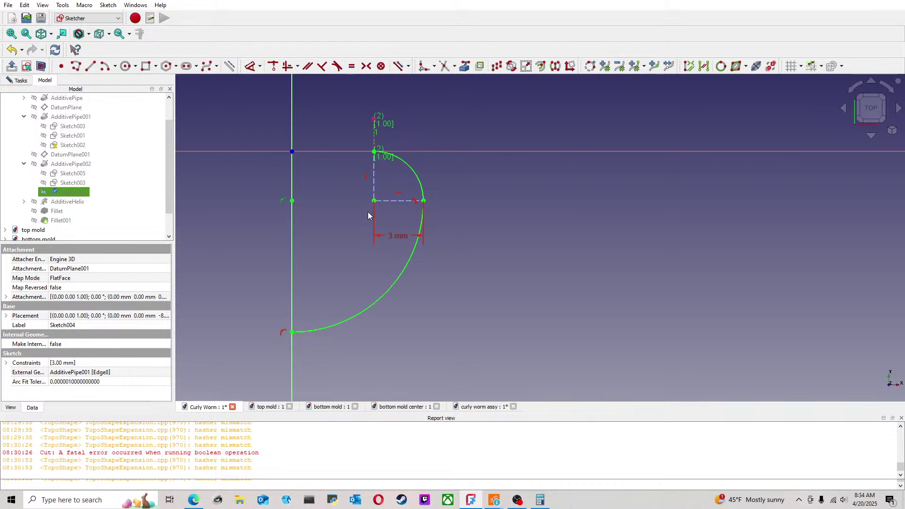
key("Delete")
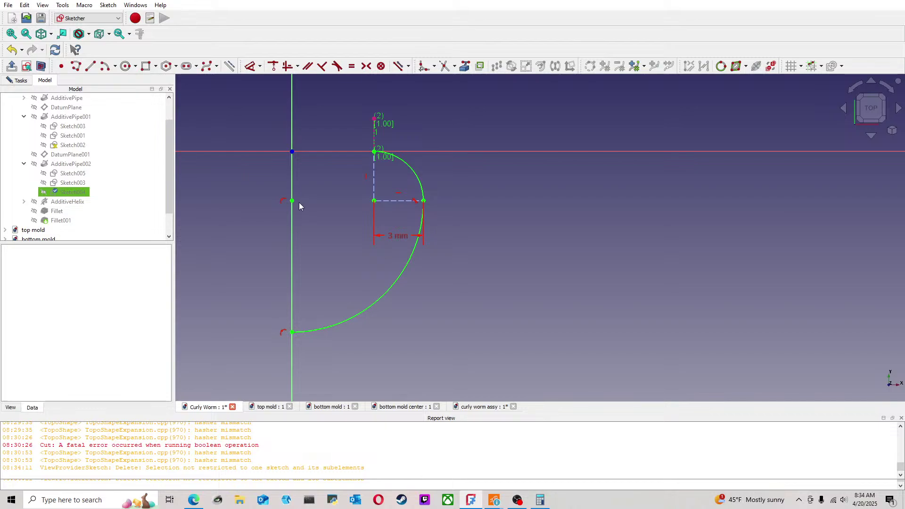
left_click(291, 199)
left_click(321, 214)
left_click(281, 201)
key("Delete")
left_click_drag(291, 337, 295, 280)
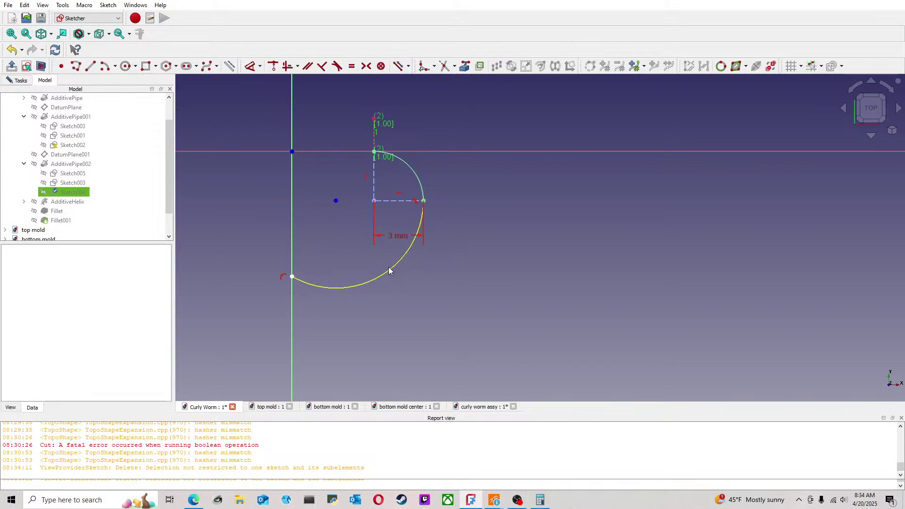
Step: Delete the larger arc from the path sketch, keeping the smaller 3 mm arc
left_click(384, 278)
key("Delete")
scroll(383, 276, "up", 1)
middle_click_drag(343, 211, 342, 236)
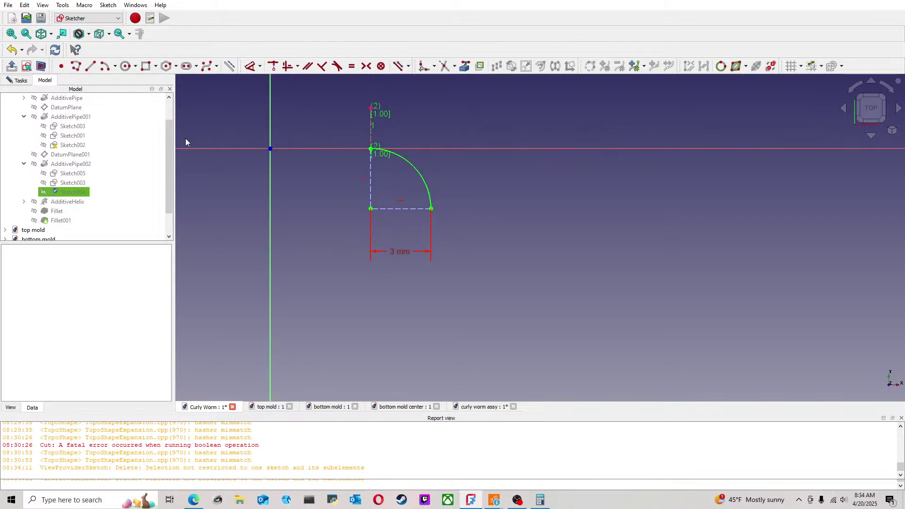
left_click(91, 66)
left_click(231, 183)
left_click(295, 184)
left_click(255, 229)
left_click(317, 229)
left_click(317, 248)
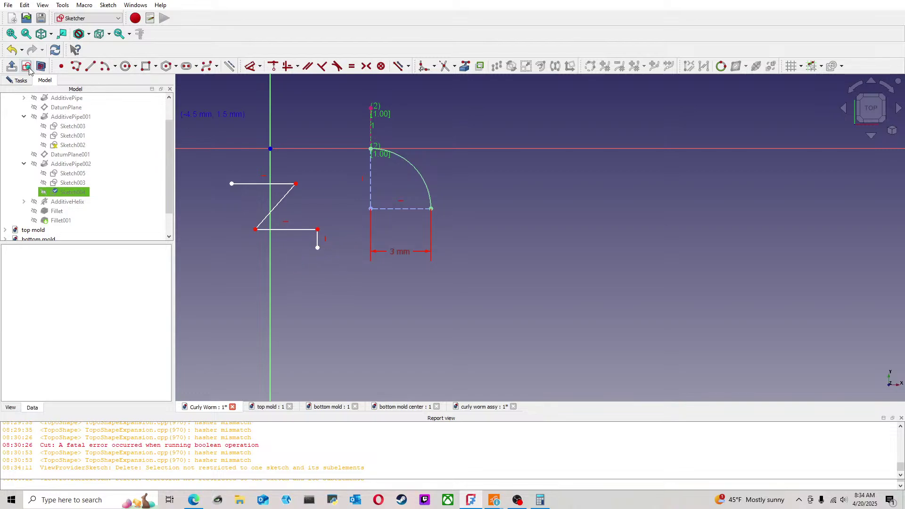
left_click(9, 51)
left_click(10, 51)
left_click(10, 51)
left_click(10, 51)
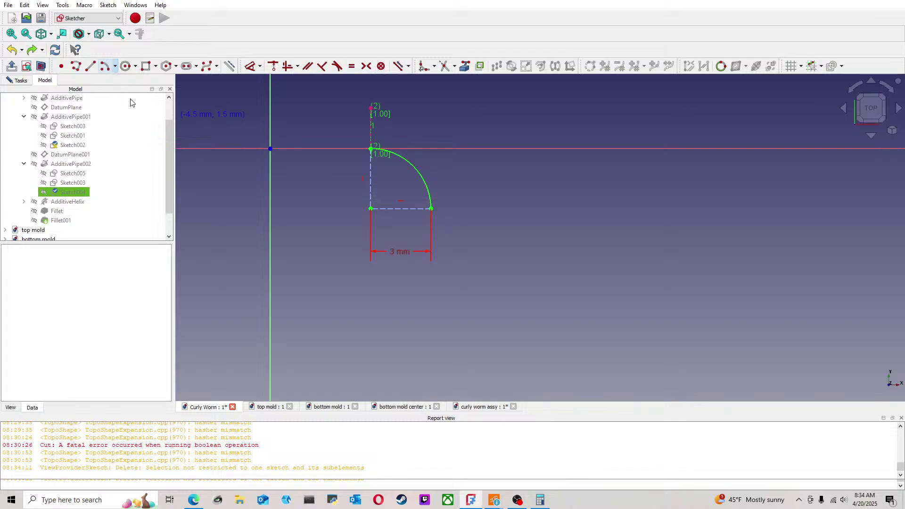
Step: Sketch an elliptical arc beside the quarter arc, radii about 2.6 and 1.4 mm, and move its upper end down to flatten it
left_click(310, 217)
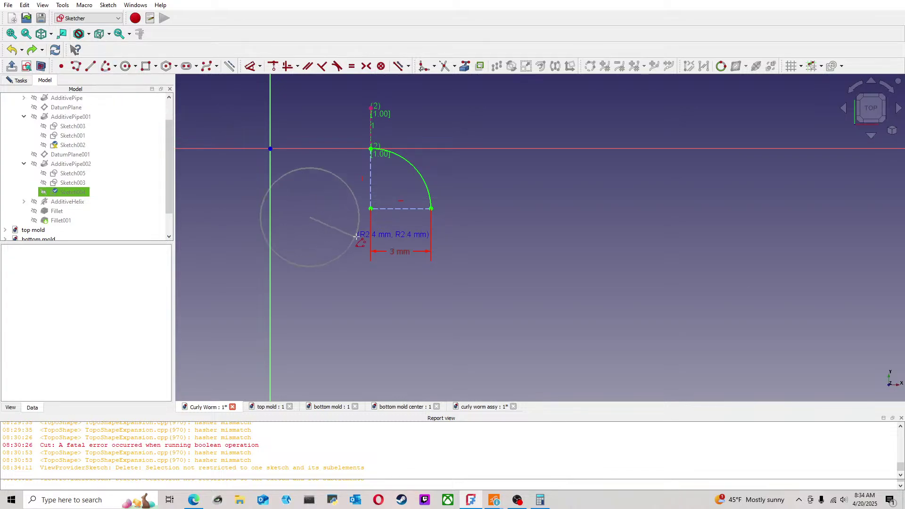
left_click(362, 219)
left_click(308, 189)
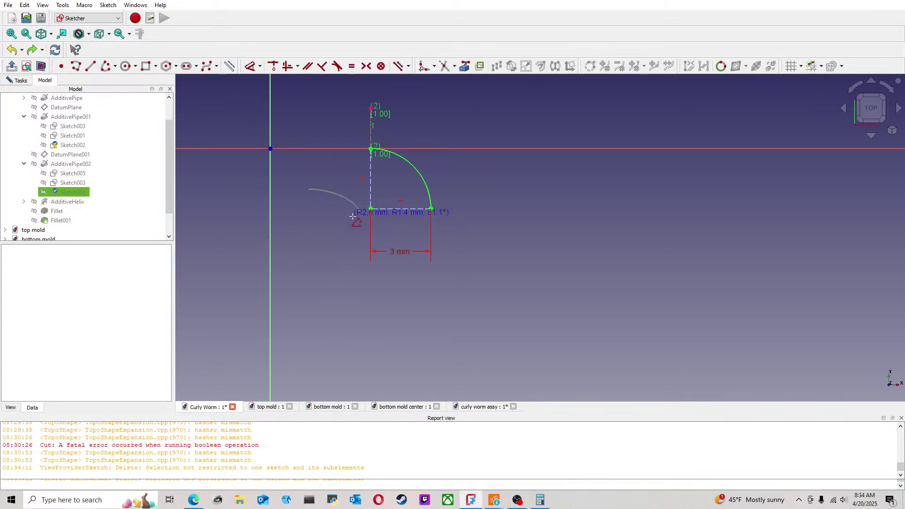
left_click(277, 238)
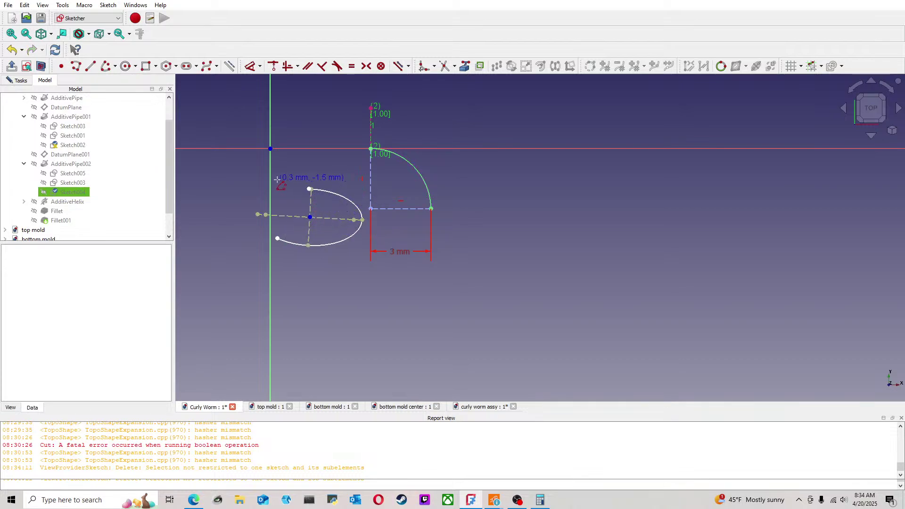
mouse_move(308, 190)
left_mouse_down()
mouse_move(356, 212)
mouse_move(362, 231)
mouse_move(353, 234)
left_mouse_up()
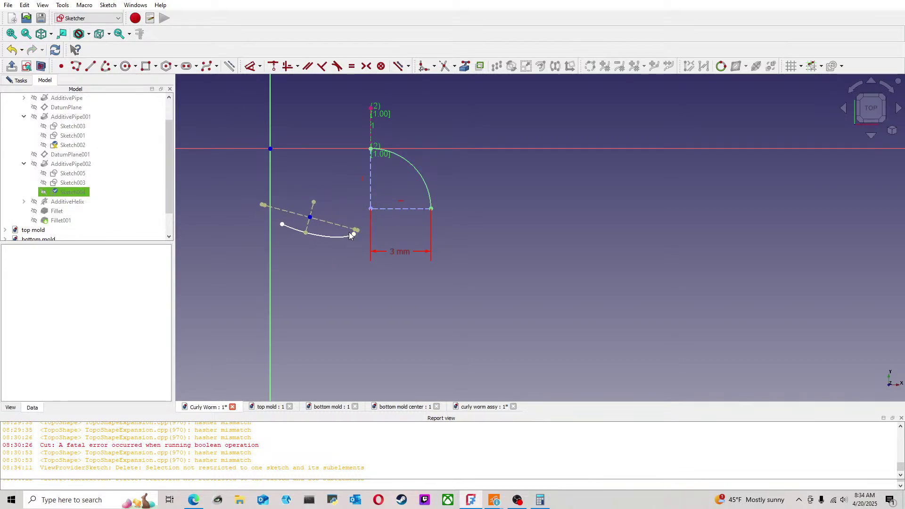
Step: Make the ellipse's minor axis vertical and join the elliptical arc's nearer end to the lower end of the quarter arc
left_click(285, 68)
scroll(345, 205, "up", 4)
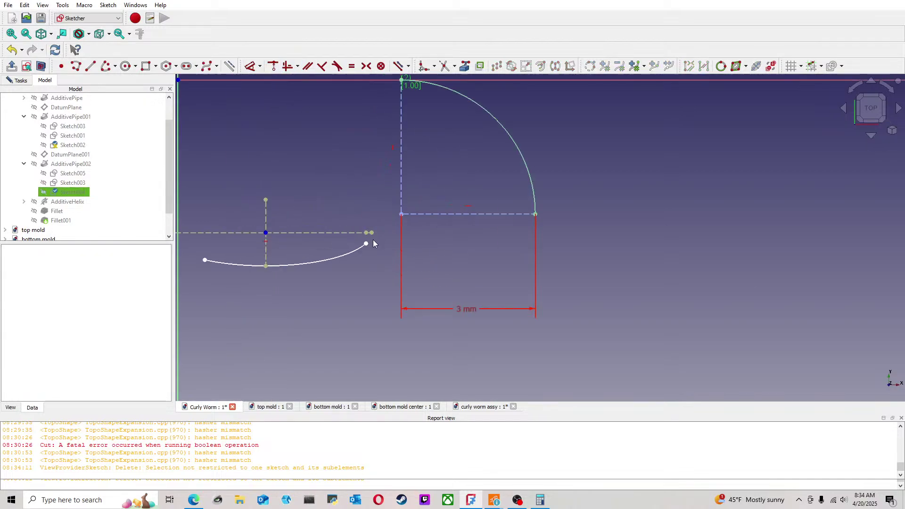
left_click(366, 243)
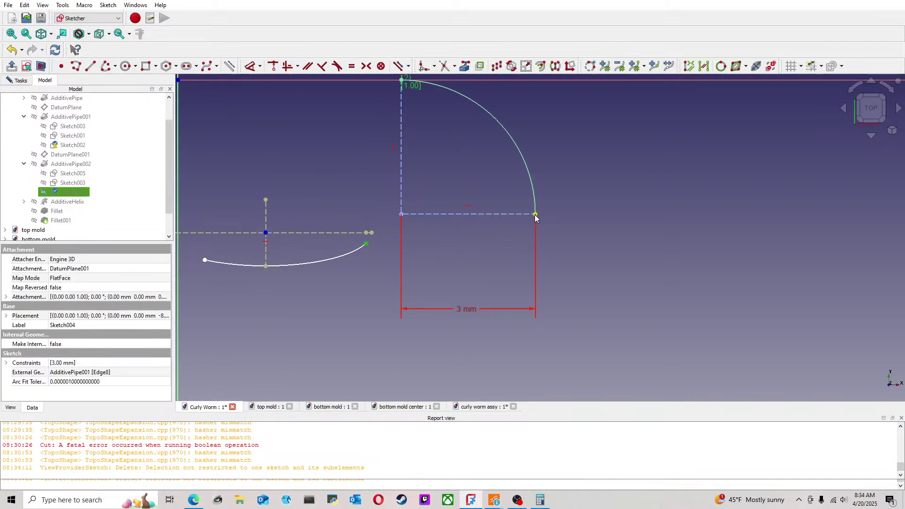
key("c")
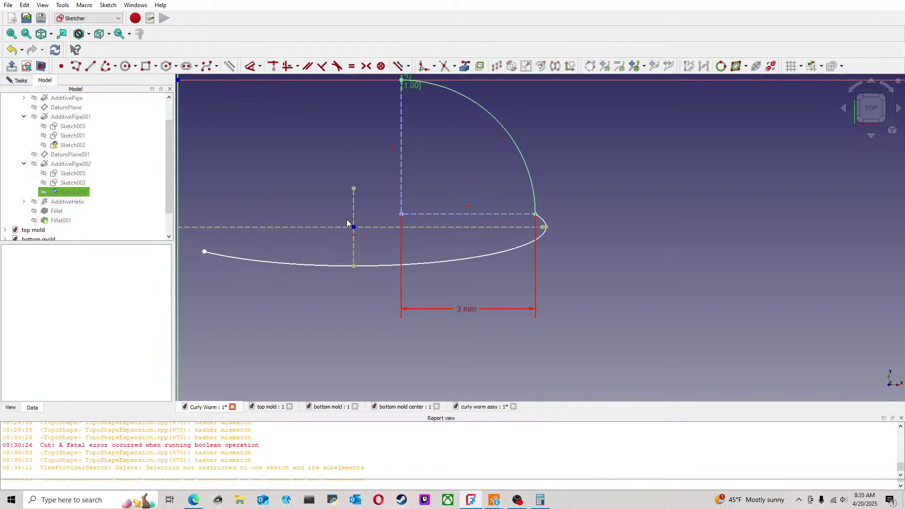
Step: Make the elliptical arc tangent to the quarter arc at their shared endpoint
scroll(360, 223, "down", 3)
left_click_drag(443, 240, 320, 244)
scroll(343, 257, "up", 4)
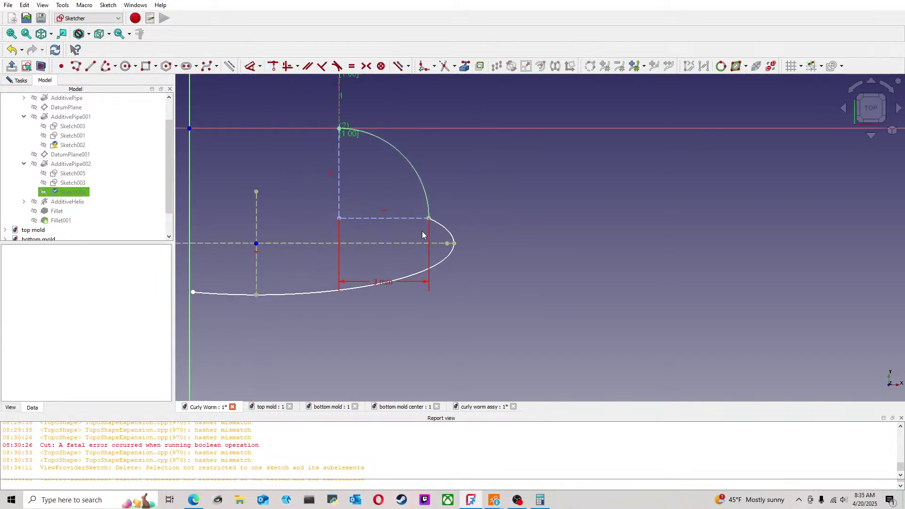
left_click(424, 218)
left_click(344, 79)
left_click(336, 66)
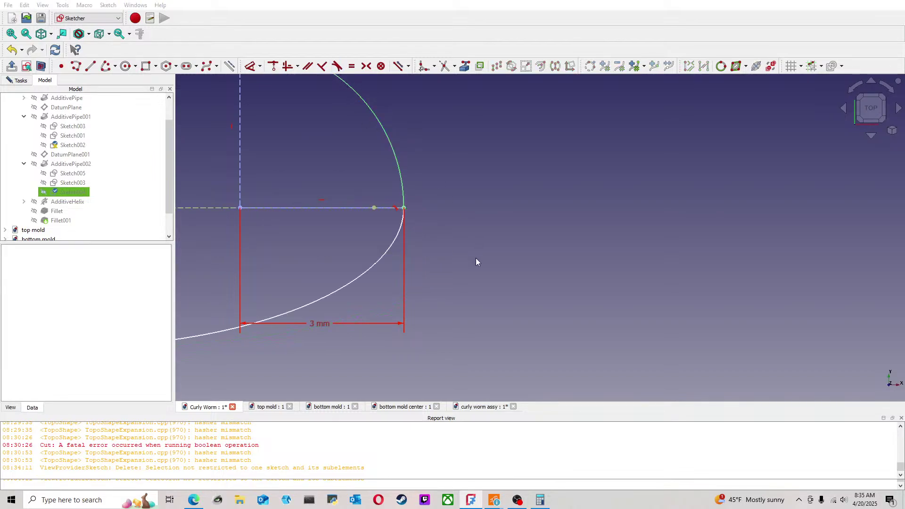
Step: Constrain the ellipse's centre and the elliptical arc's free end onto the vertical sketch axis
scroll(434, 269, "down", 3)
middle_click_drag(323, 257, 488, 260)
scroll(371, 297, "up", 2)
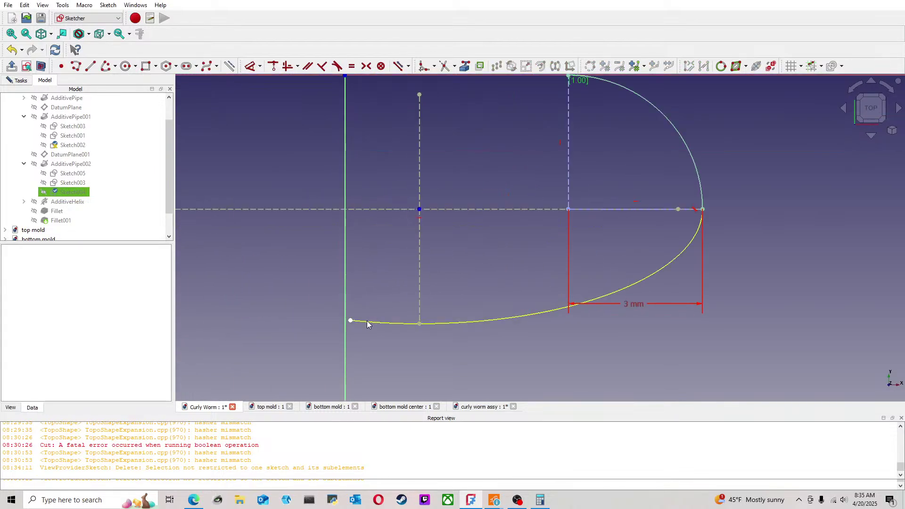
left_click(420, 209)
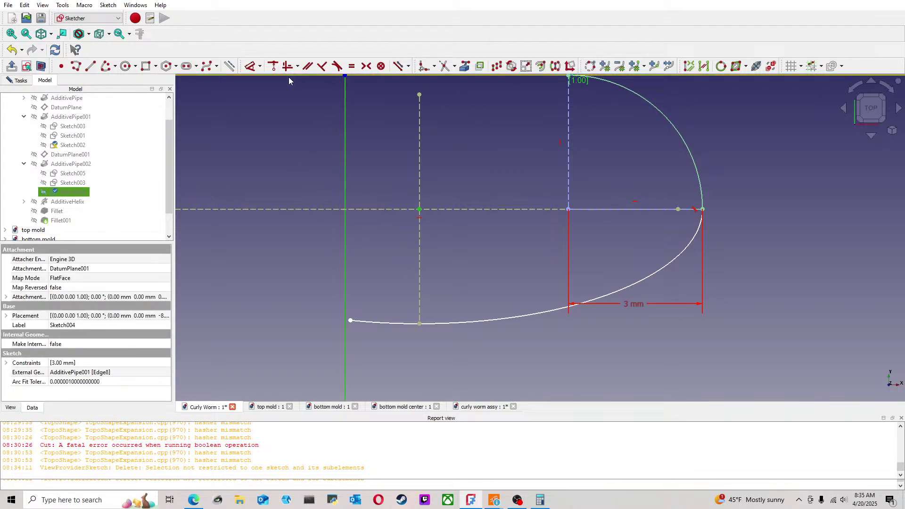
left_click(273, 66)
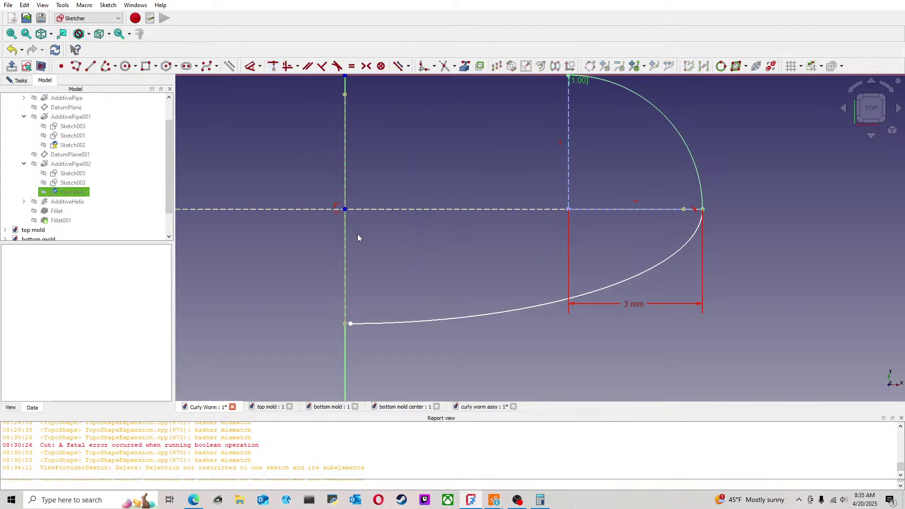
left_click(351, 324)
left_click(346, 338)
left_click(273, 66)
scroll(372, 254, "down", 2)
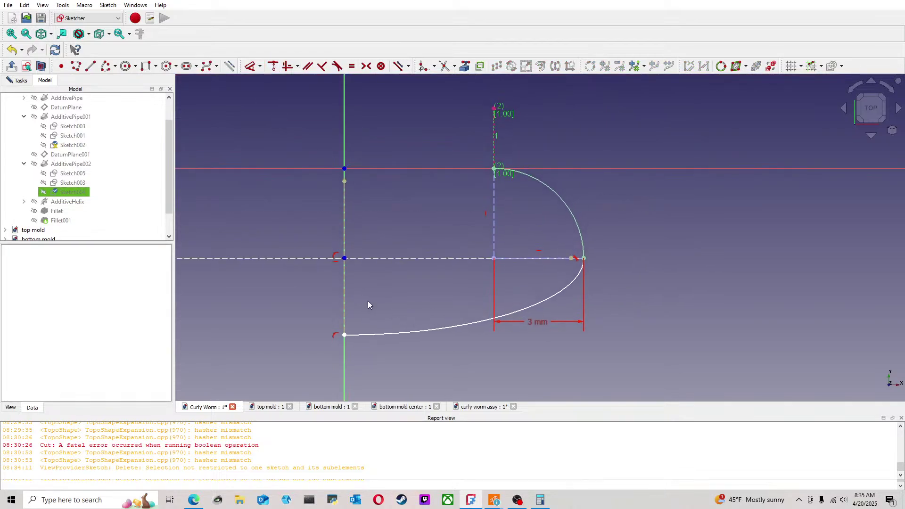
Step: Try an 8 mm vertical dimension between the ellipse's centre and the arc's free end, and undo it
left_click_drag(346, 337, 345, 362)
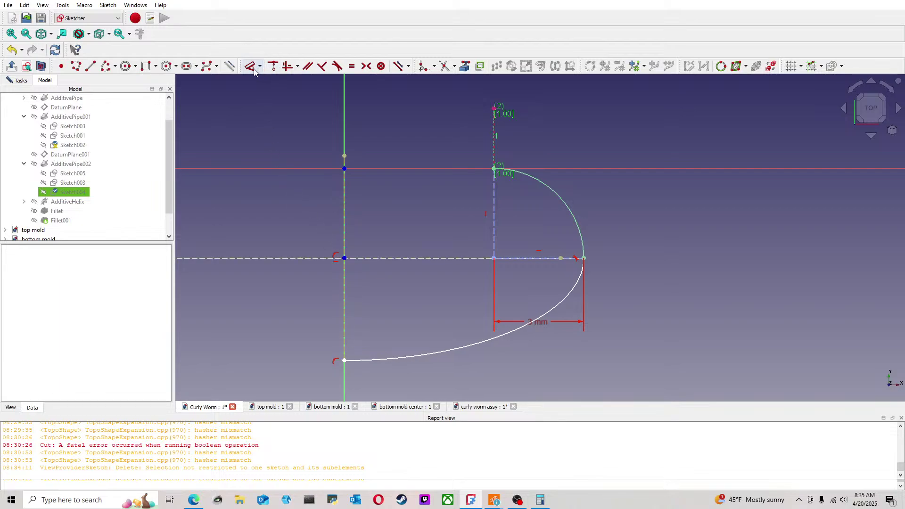
left_click(250, 66)
left_click(345, 361)
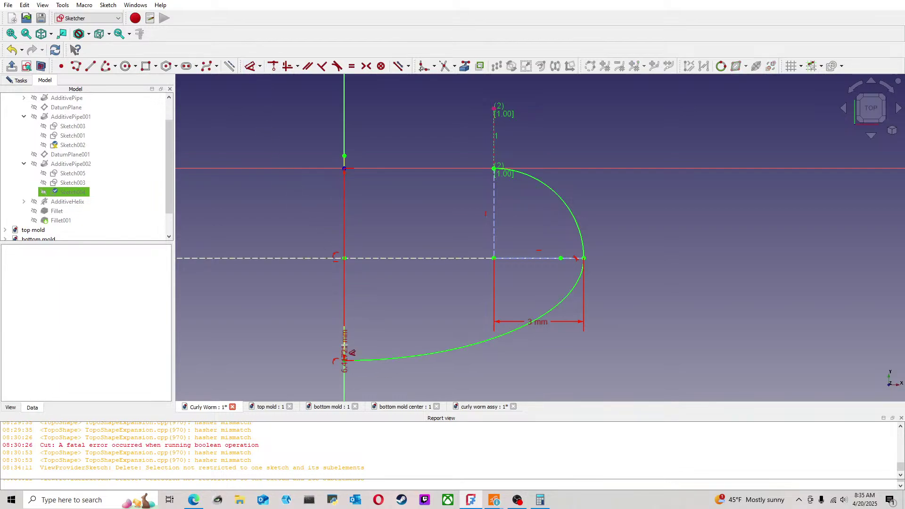
left_click(347, 262)
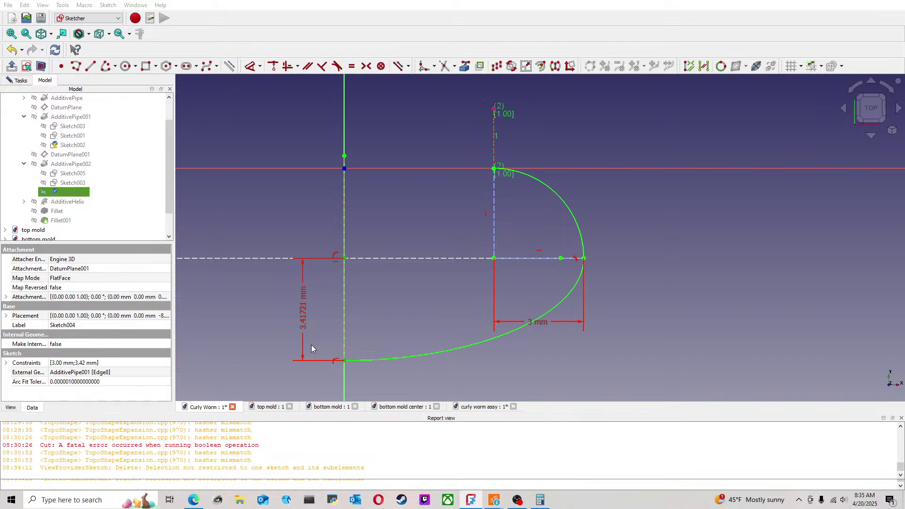
type("8")
key("Return")
scroll(311, 345, "down", 3)
right_click(569, 334)
mouse_move(568, 331)
middle_mouse_down()
mouse_move(539, 246)
mouse_move(551, 251)
middle_mouse_up()
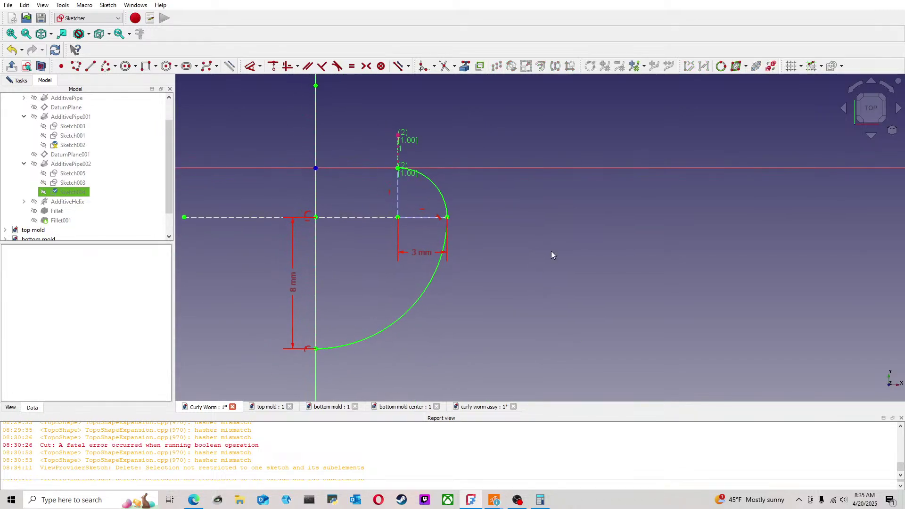
left_click(12, 52)
Step: Dimension the vertical distance from the sketch origin to the elliptical arc's lower end as 8 mm
left_click(250, 66)
left_click(316, 273)
left_click(284, 176)
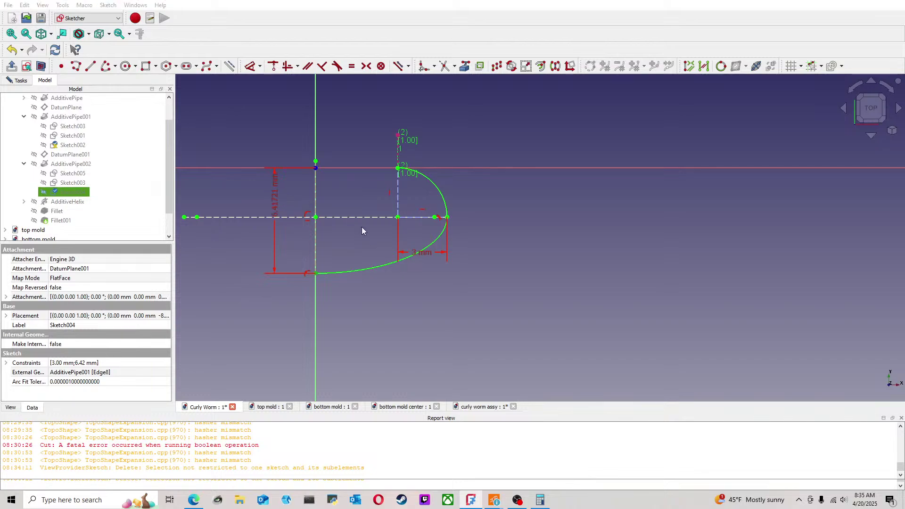
type("8")
key("Return")
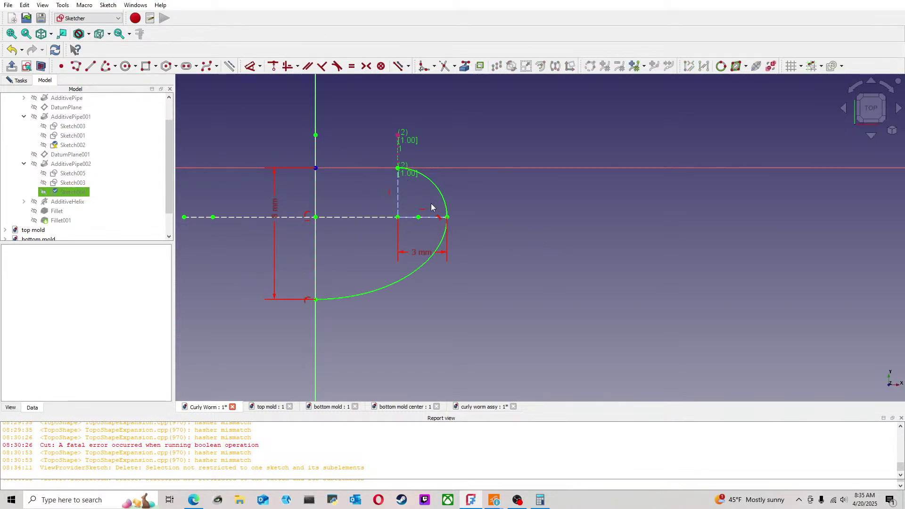
Step: Check the solver status of Sketch004 and finish editing the sketch
scroll(431, 204, "down", 3)
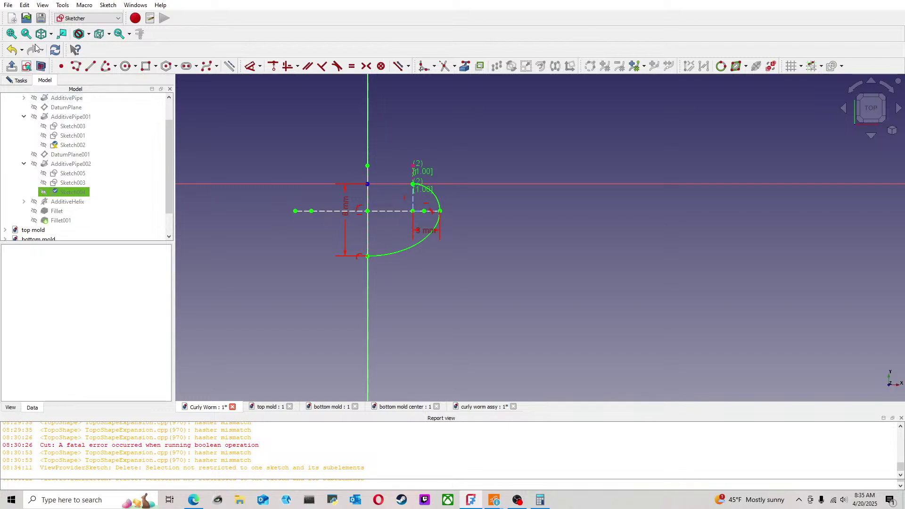
scroll(295, 146, "up", 1)
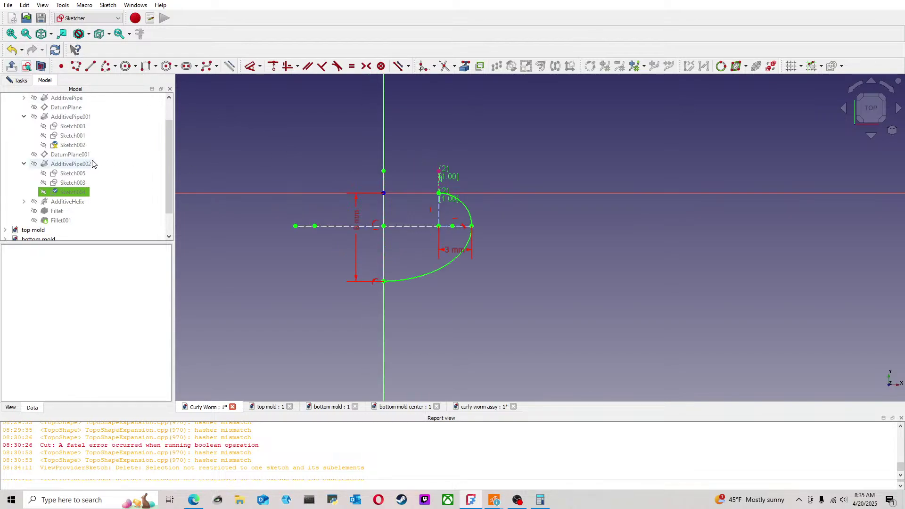
left_click_drag(171, 179, 171, 149)
left_click(27, 81)
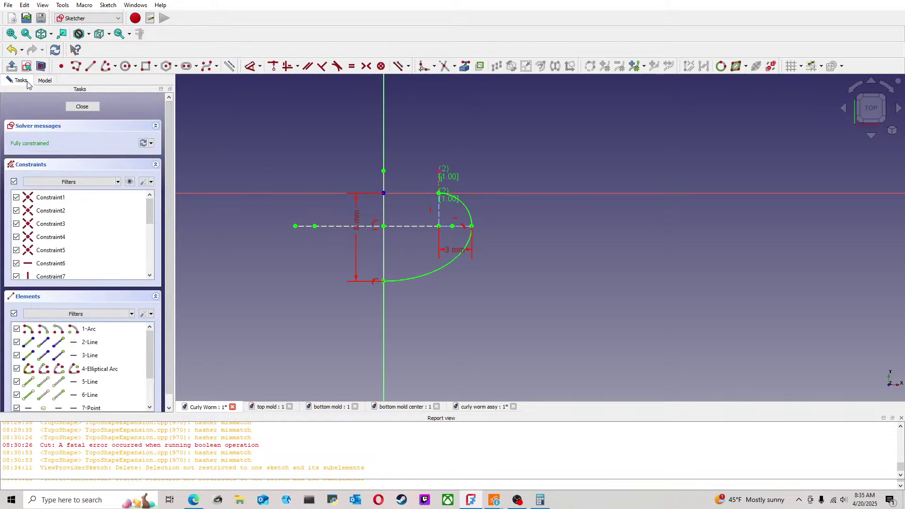
key("Escape")
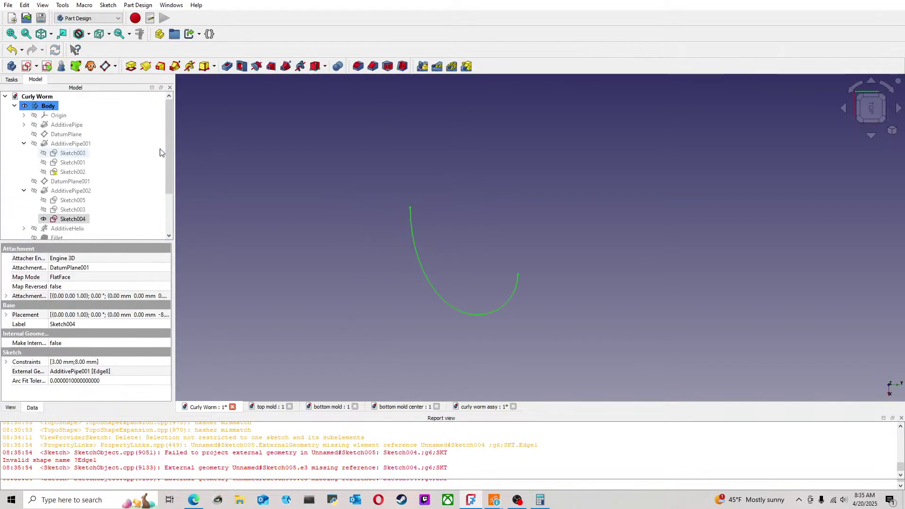
Step: Show Fillet001 and hide Sketch004 to check the reshaped worm, and save the Curly Worm document
scroll(132, 216, "down", 2)
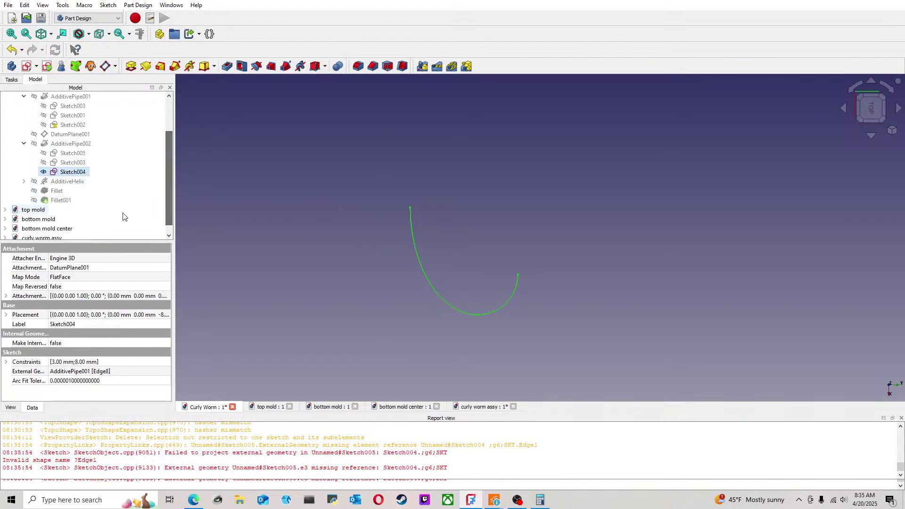
left_click(61, 200)
key("space")
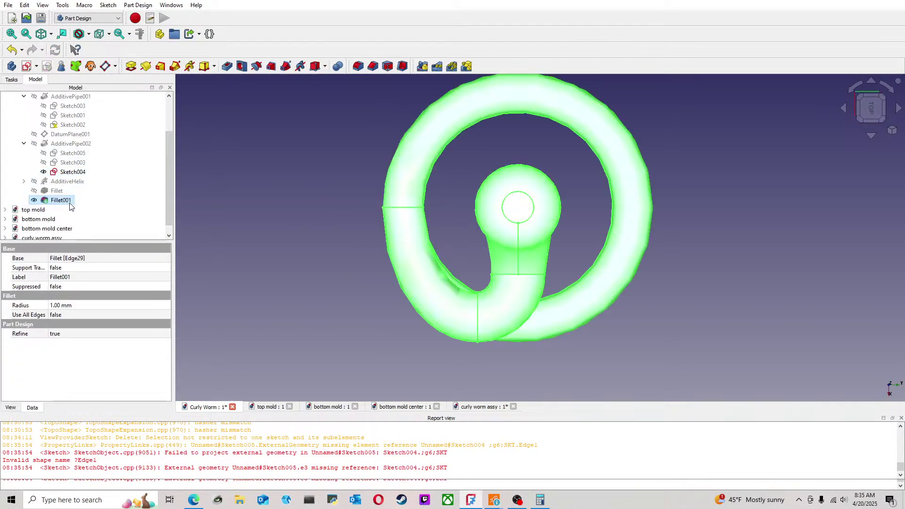
left_click(68, 171)
mouse_move(328, 228)
middle_mouse_down()
mouse_move(498, 195)
mouse_move(514, 226)
mouse_move(481, 236)
mouse_move(443, 186)
mouse_move(463, 217)
mouse_move(626, 256)
mouse_move(571, 293)
mouse_move(576, 274)
middle_mouse_up()
left_click(871, 106)
middle_click_drag(514, 192, 592, 175)
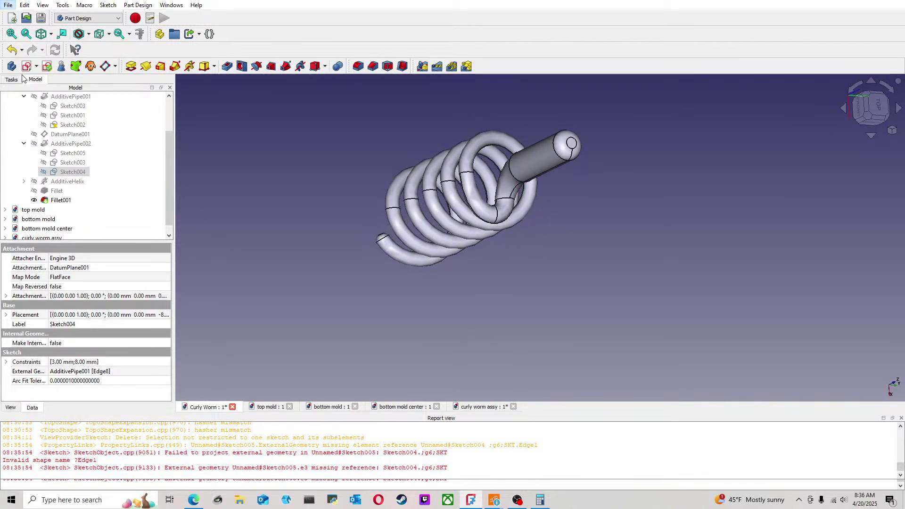
key("ctrl+s")
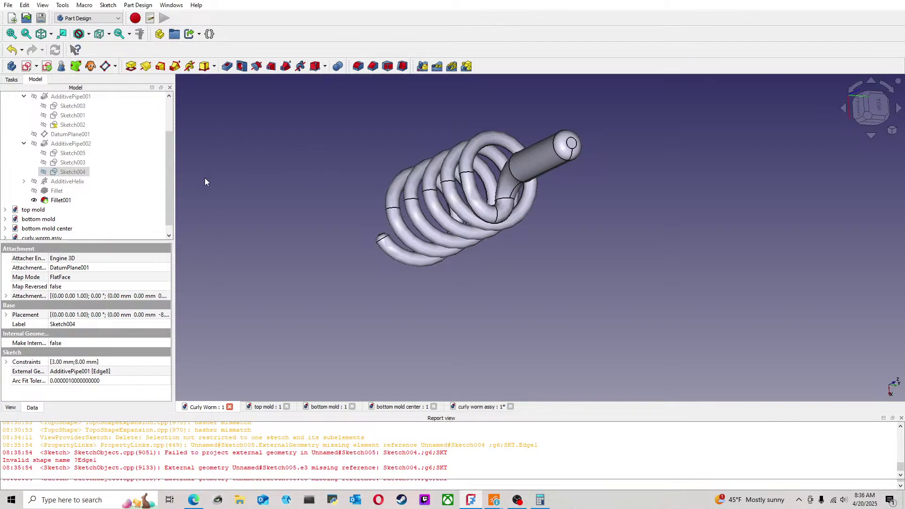
Step: Copy the Curly Worm Body into the curly worm assy document with the Part workbench and select the copy
scroll(168, 157, "up", 2)
left_click(14, 106)
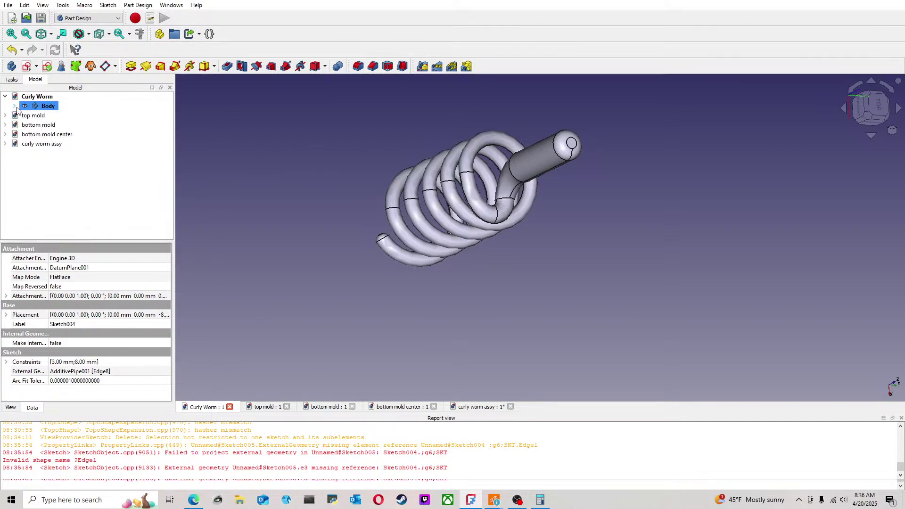
left_click(54, 108)
left_click(237, 133)
left_click(47, 106)
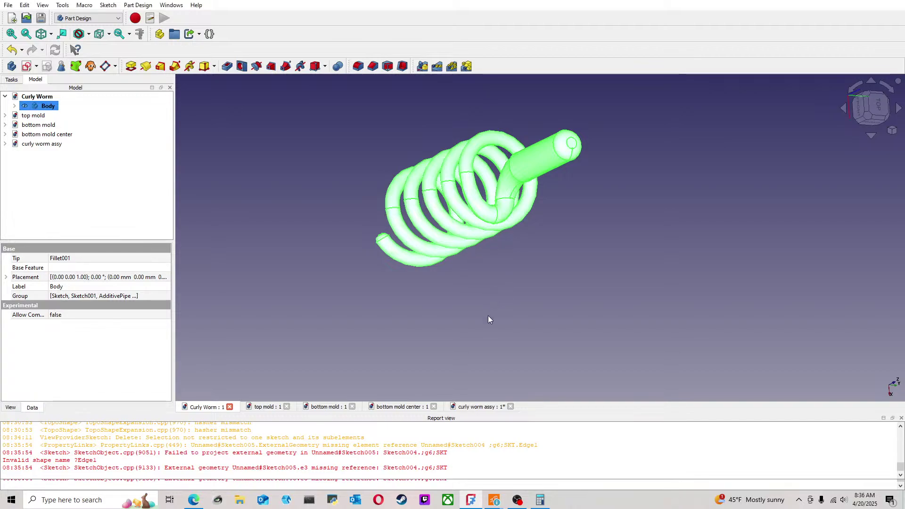
left_click(488, 387)
left_click(478, 407)
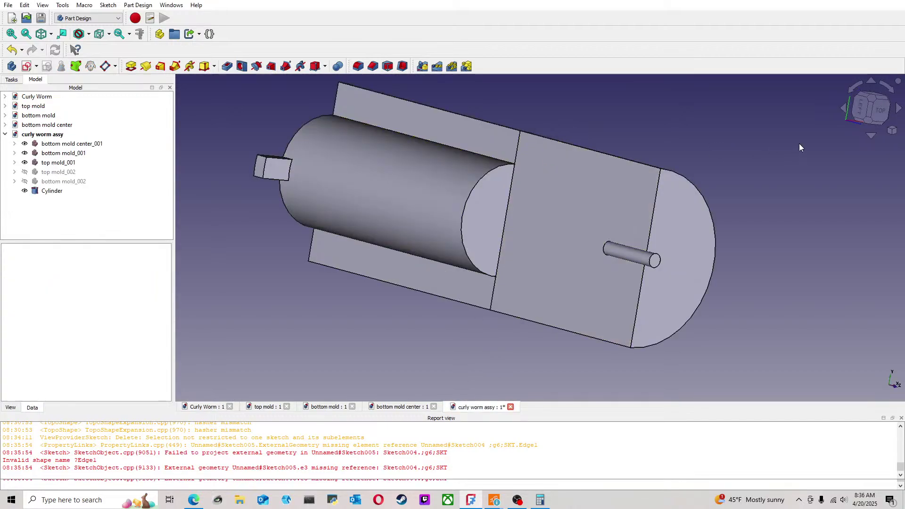
left_click(859, 112)
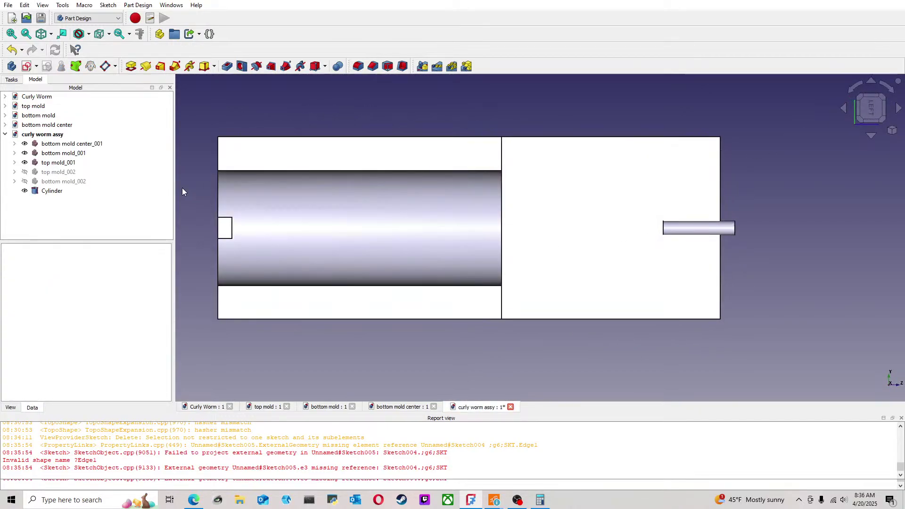
left_click(64, 19)
left_click(69, 137)
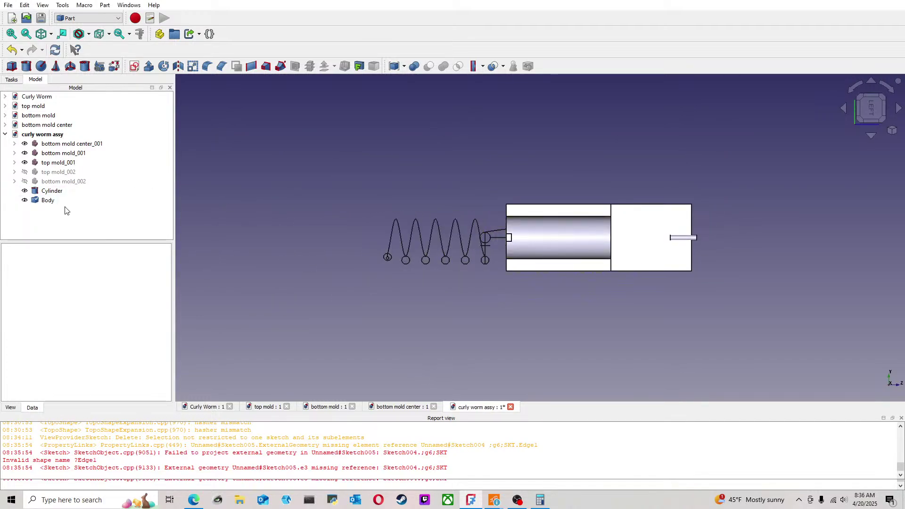
left_click(48, 200)
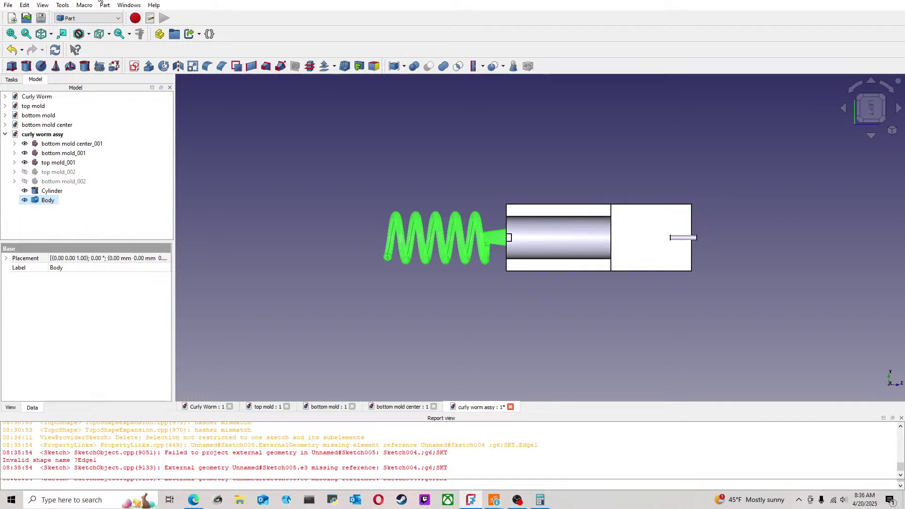
Step: Move the copied Body along the mold's long axis with Transform until its coils surround the center core and its tail overlaps the Cylinder
middle_click_drag(698, 178, 564, 195)
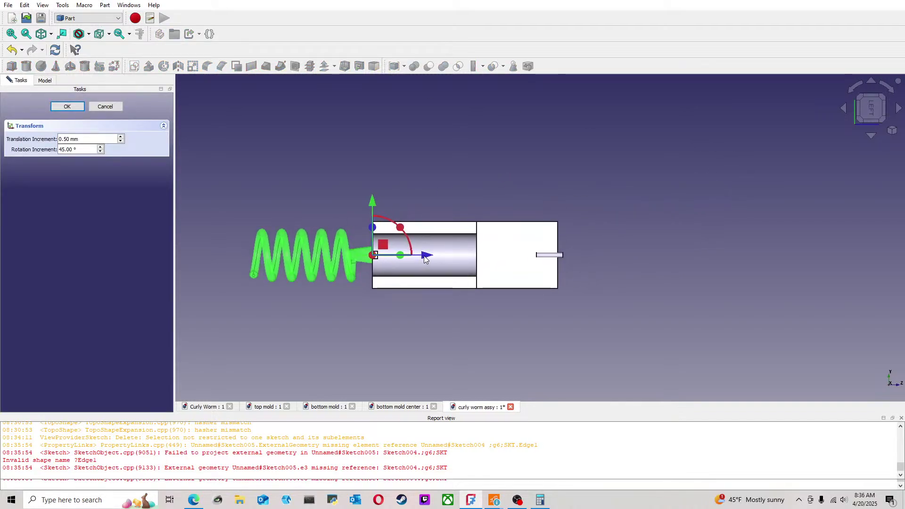
left_click_drag(427, 257, 551, 275)
scroll(497, 281, "up", 8)
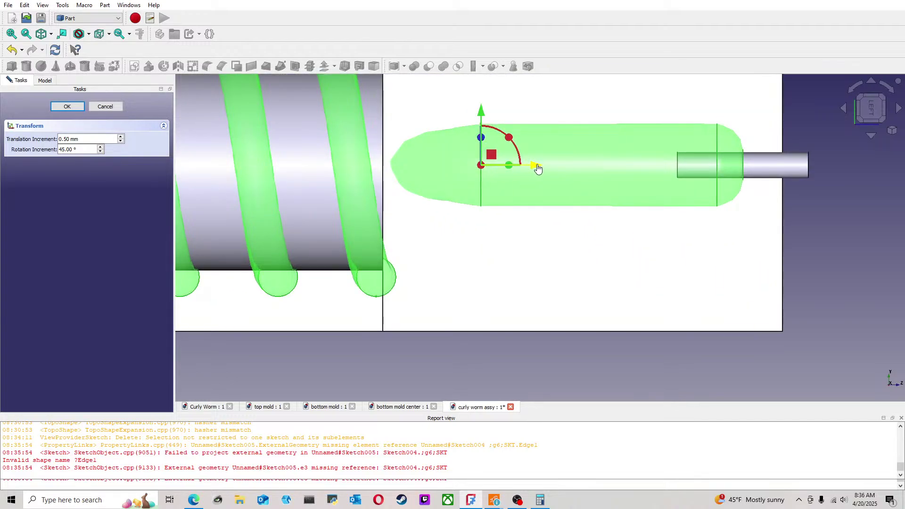
left_click_drag(536, 169, 542, 170)
left_click(68, 106)
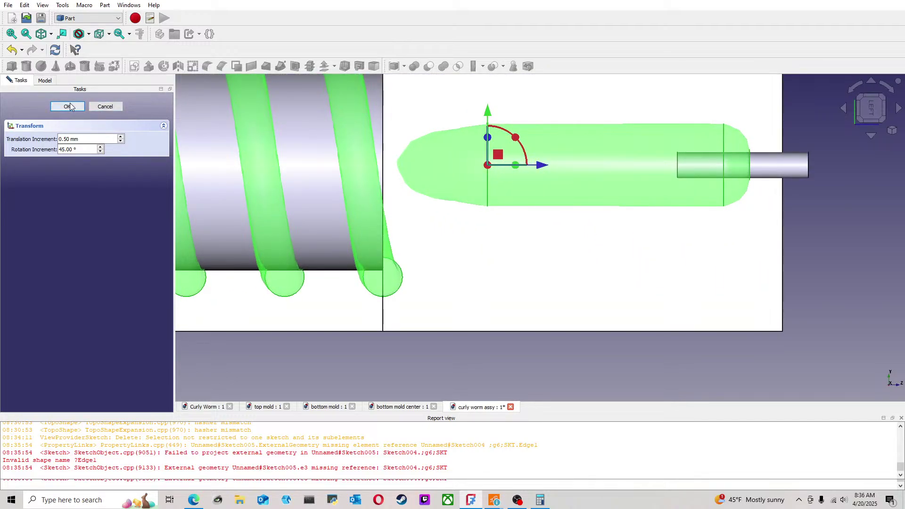
scroll(537, 217, "down", 4)
left_click(689, 250)
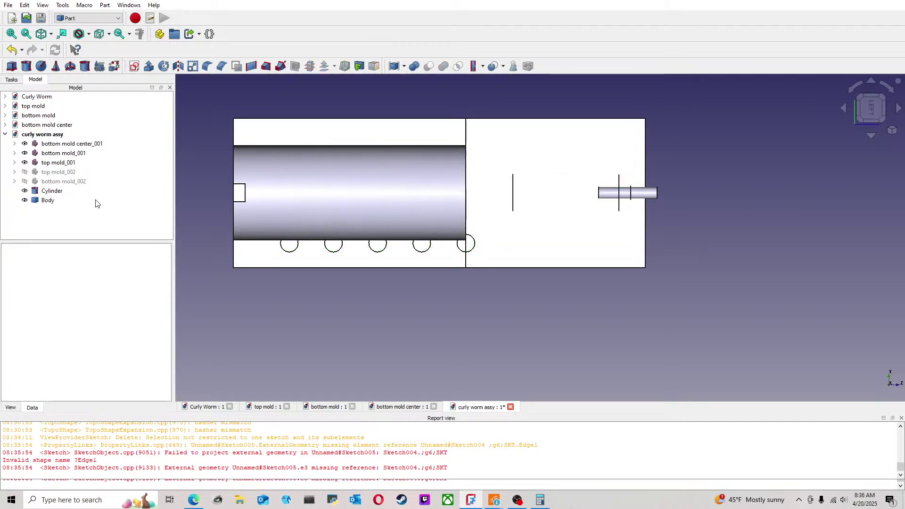
Step: Try to cut the Body from bottom mold center_001, and undo the cut
left_click(71, 143)
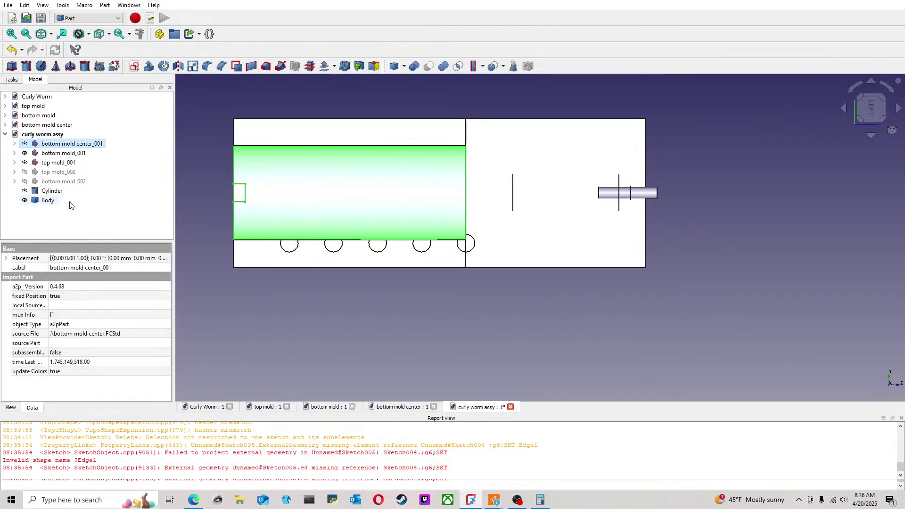
left_click(68, 199, "ctrl")
left_click(428, 66)
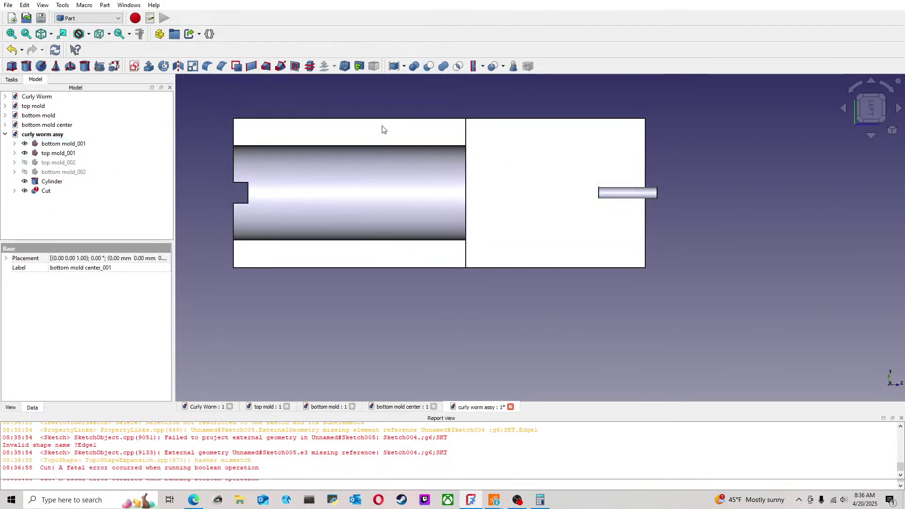
key("ctrl+z")
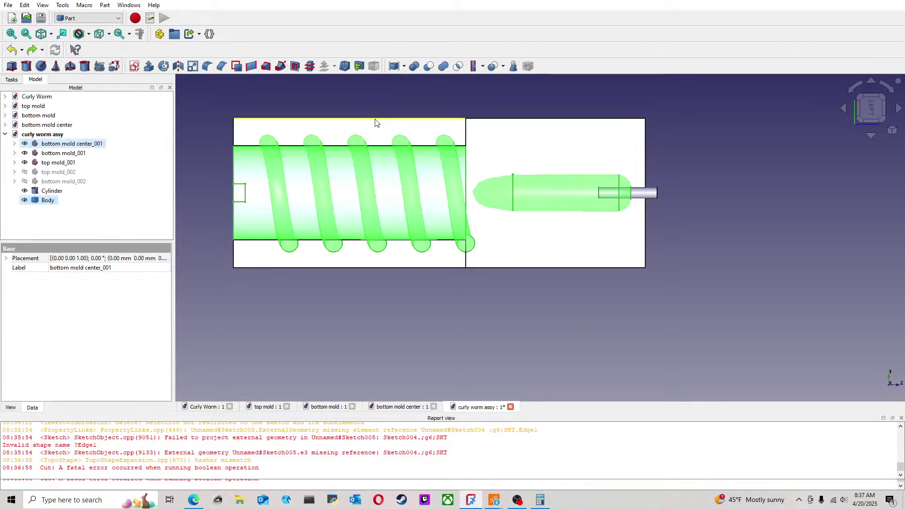
key("ctrl+y")
key("ctrl+z")
left_click(697, 168)
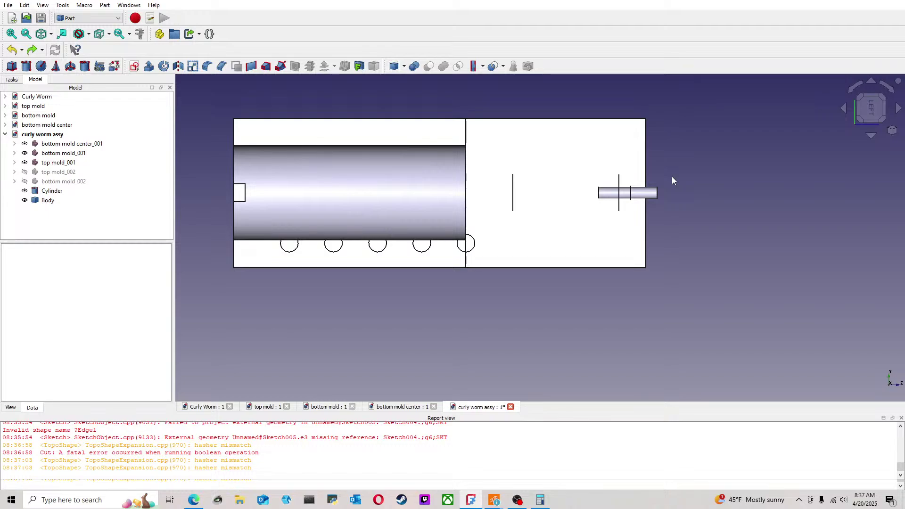
Step: Rotate the Body to 270° about the mold's long axis with Transform
middle_click_drag(740, 194, 720, 219)
middle_click_drag(796, 258, 750, 203)
left_click(880, 110)
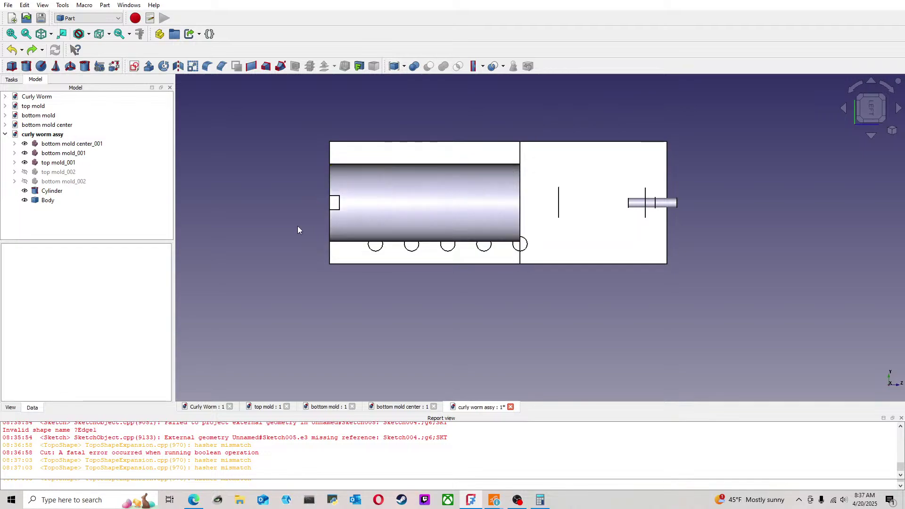
left_click(48, 201)
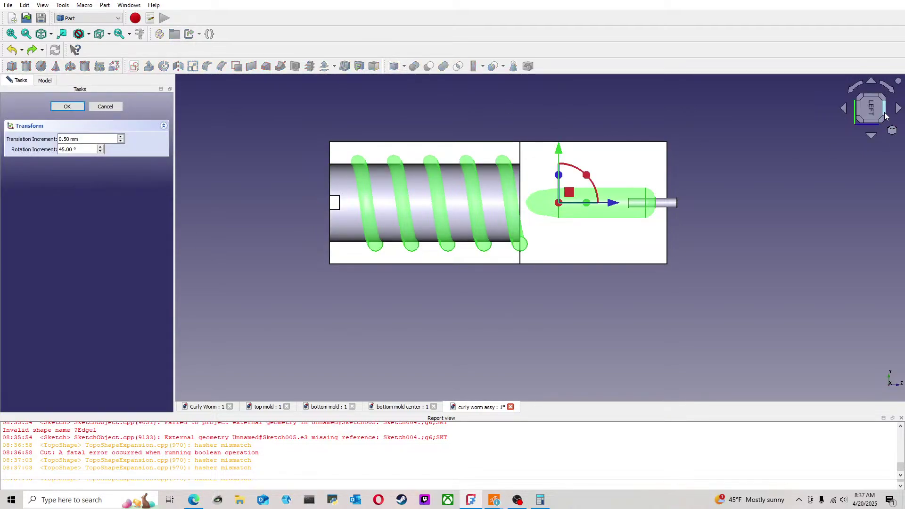
left_click(887, 113)
left_click_drag(607, 181, 639, 264)
middle_click_drag(669, 234, 858, 207)
left_click(868, 108)
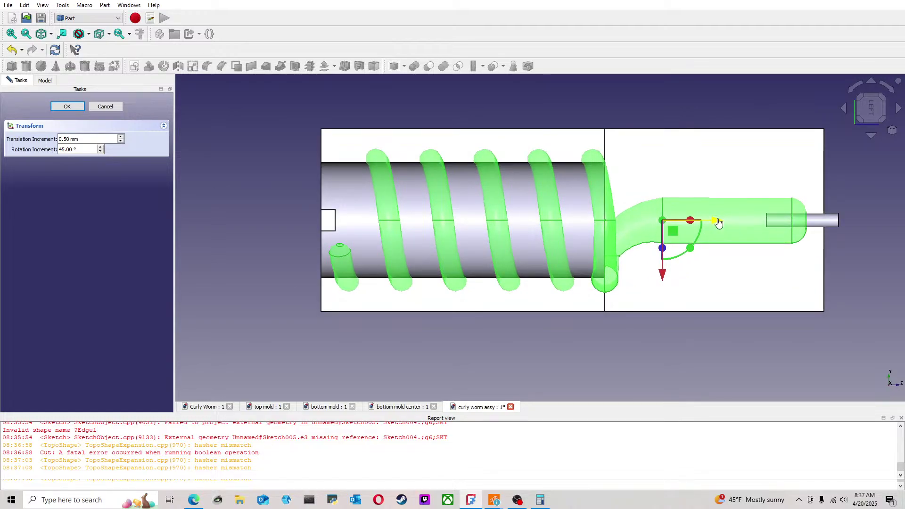
Step: Shift the Body about 0.5 mm along the mold's long axis toward the center core and accept the new placement
left_click_drag(719, 221, 715, 223)
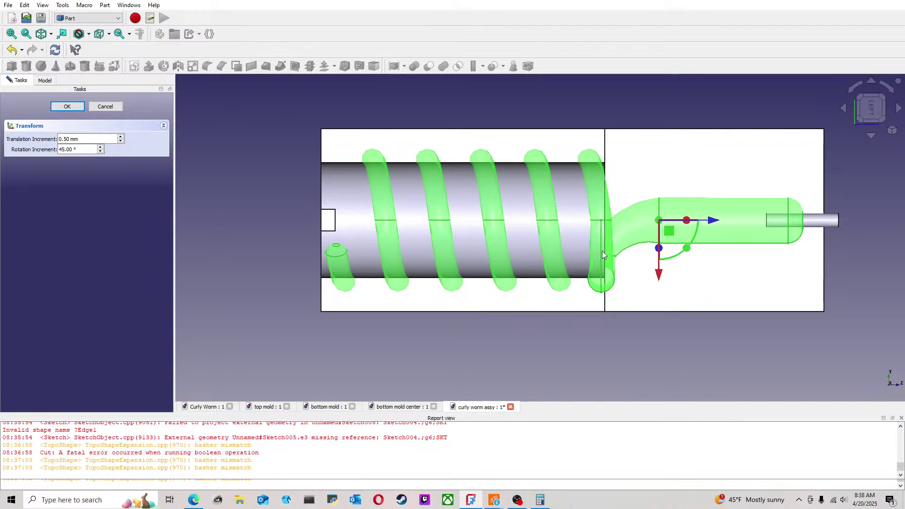
middle_click_drag(651, 298, 683, 258)
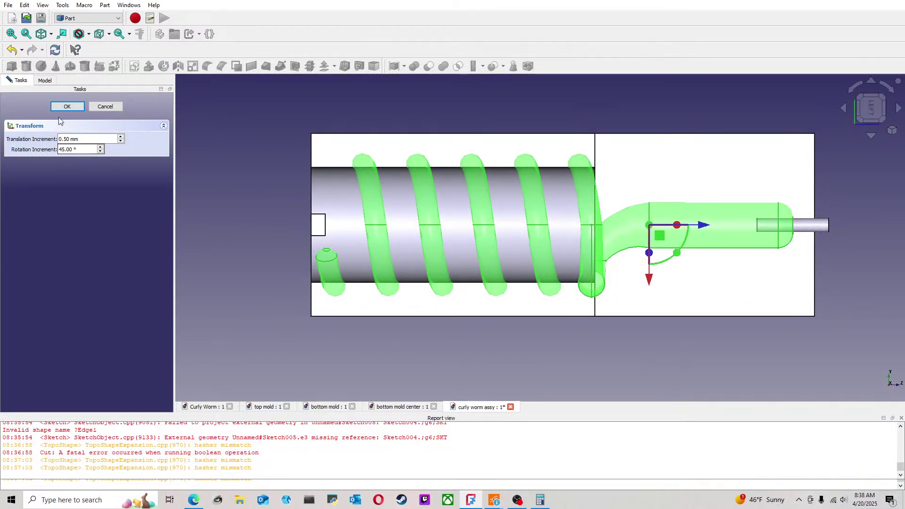
left_click(67, 106)
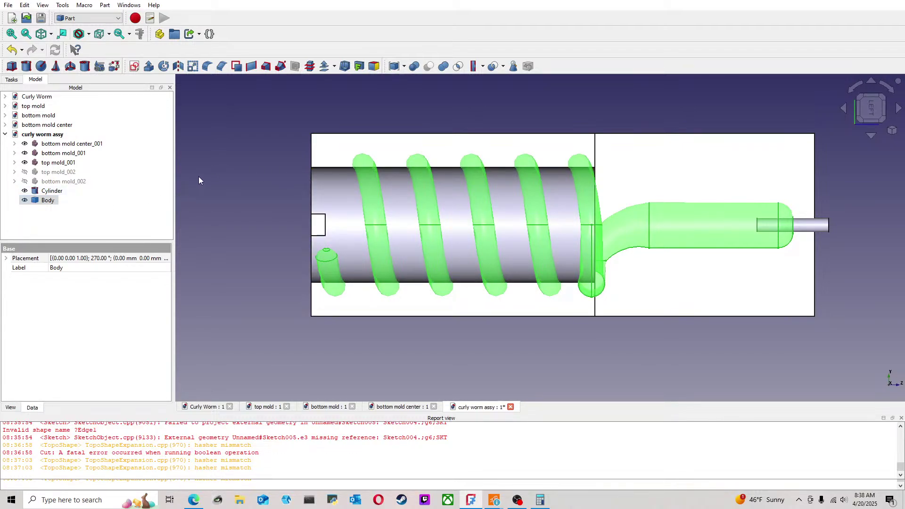
left_click(202, 147)
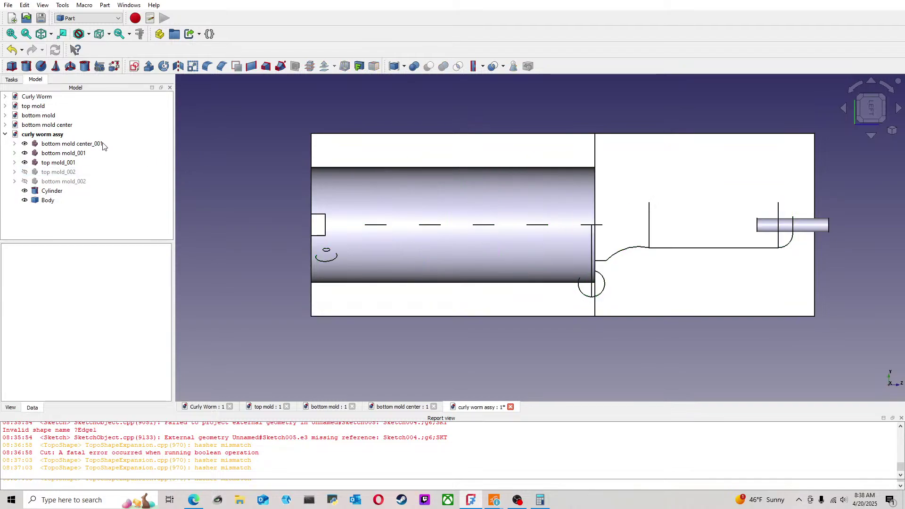
Step: Fuse the Cylinder and the Body into one solid
left_click(91, 143)
left_click(237, 187)
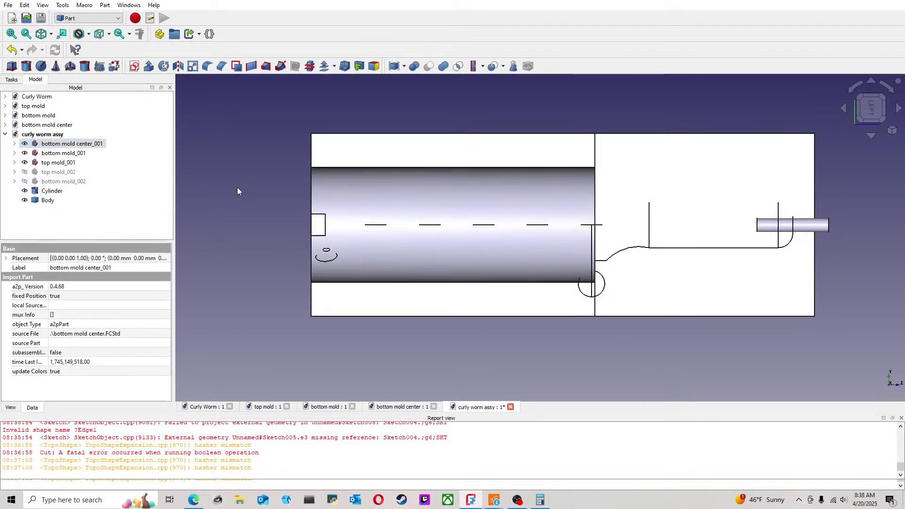
left_click(54, 192)
left_click(48, 200, "ctrl")
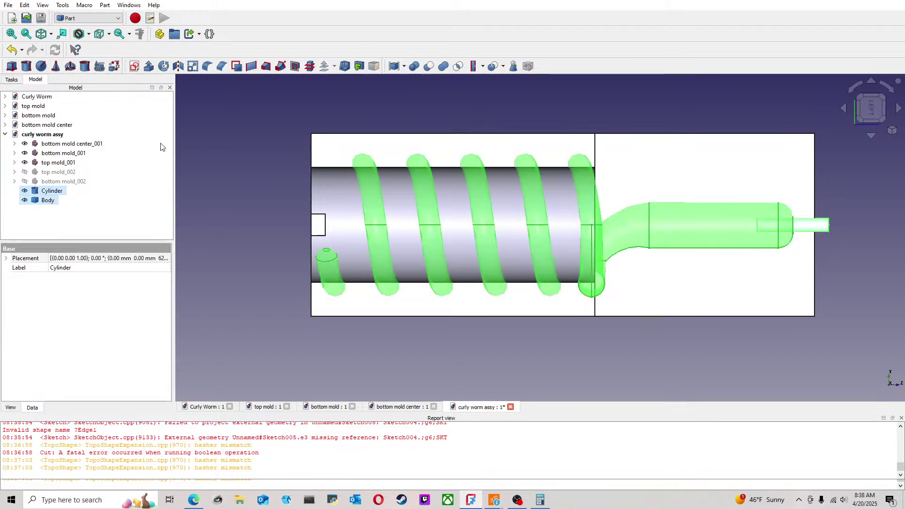
left_click(444, 66)
left_click(180, 170)
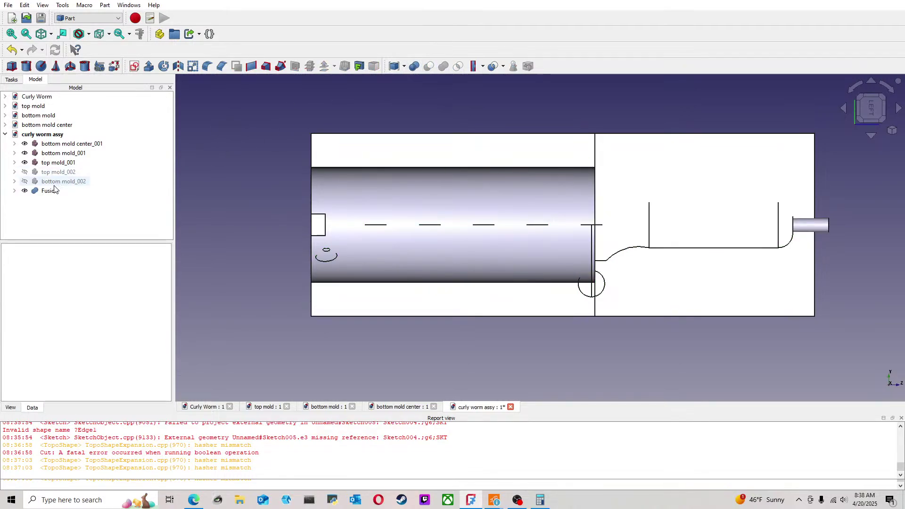
Step: Cut the fused worm from bottom mold center_001
left_click(77, 144)
left_click(49, 191, "ctrl")
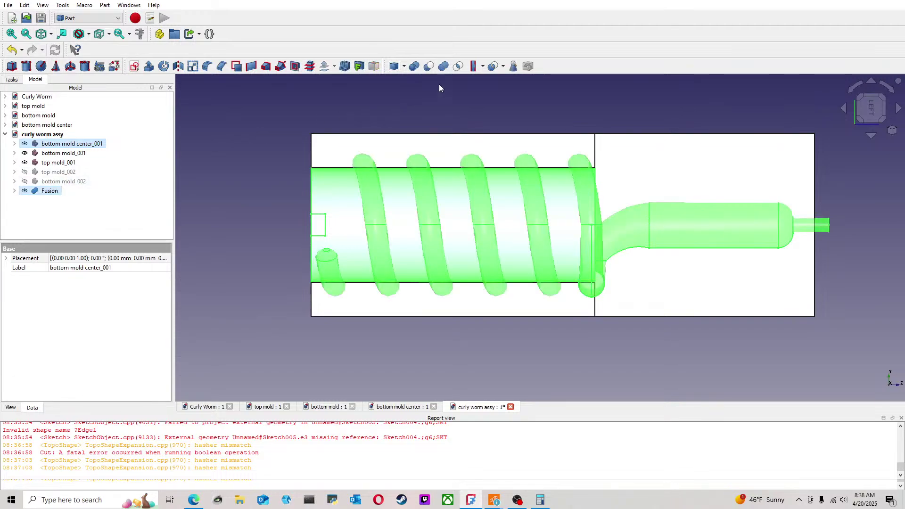
left_click(428, 66)
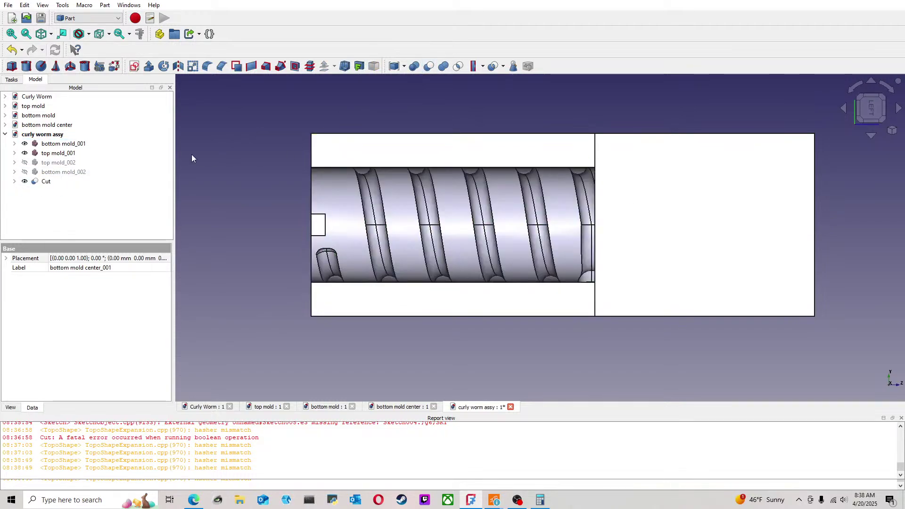
Step: Expand the Cut and make its Fusion visible, leaving bottom mold center_001 hidden
left_click(14, 181)
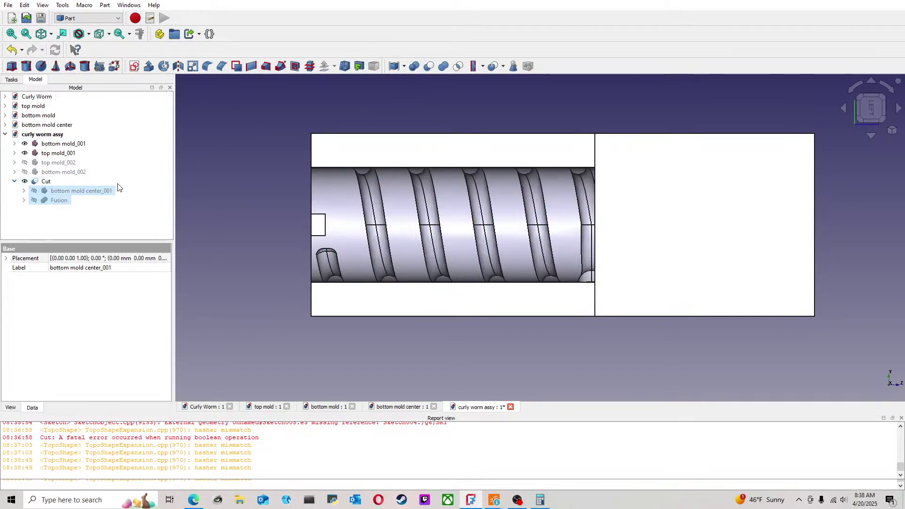
left_click(93, 191)
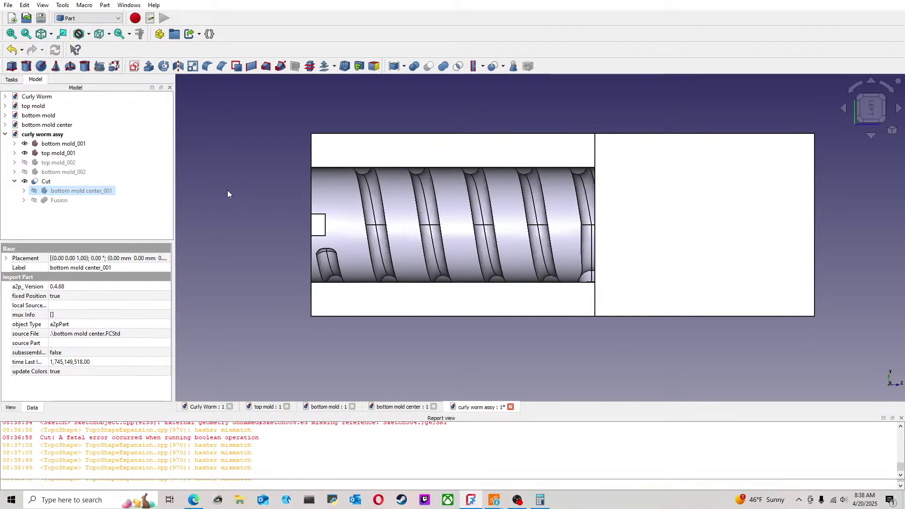
key("space")
key("space")
left_click(58, 199)
key("space")
left_click(237, 183)
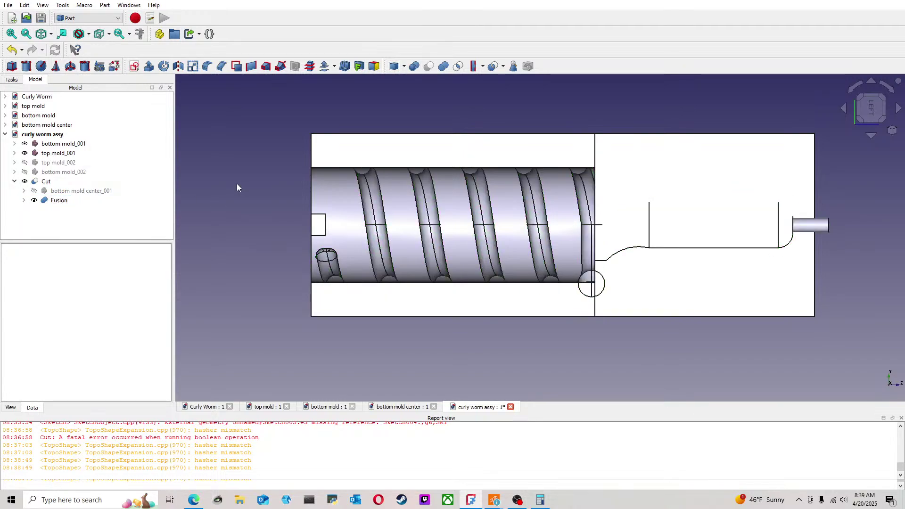
Step: Cut the Fusion from bottom mold_001
middle_click_drag(259, 180, 354, 155)
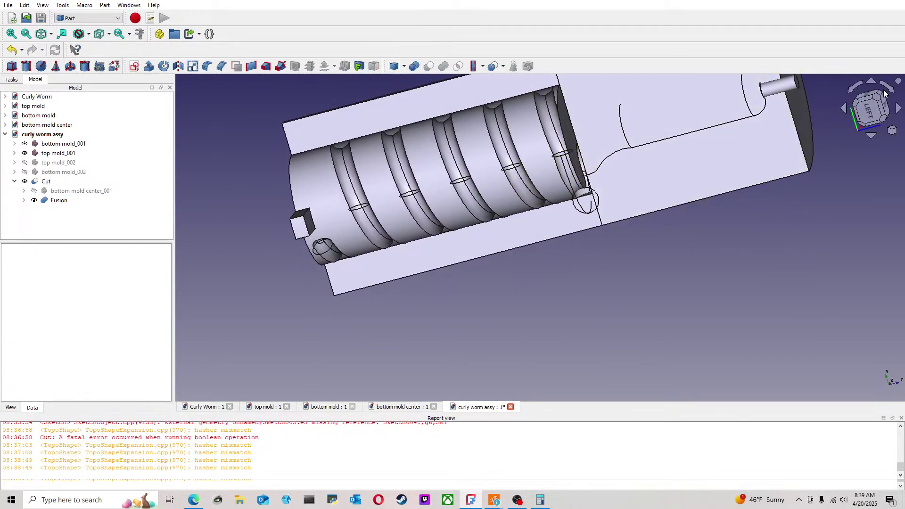
middle_click_drag(674, 144, 623, 239)
scroll(622, 238, "down", 2)
middle_click_drag(601, 210, 493, 210)
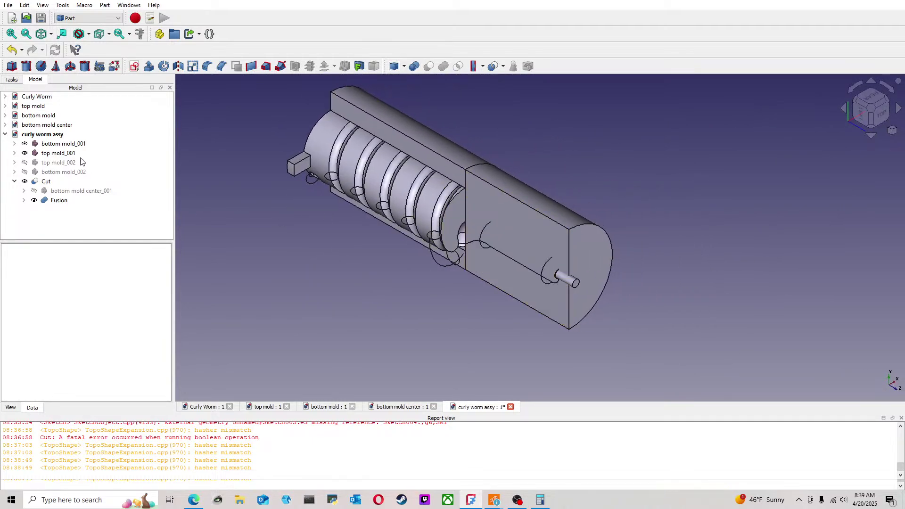
left_click(81, 145)
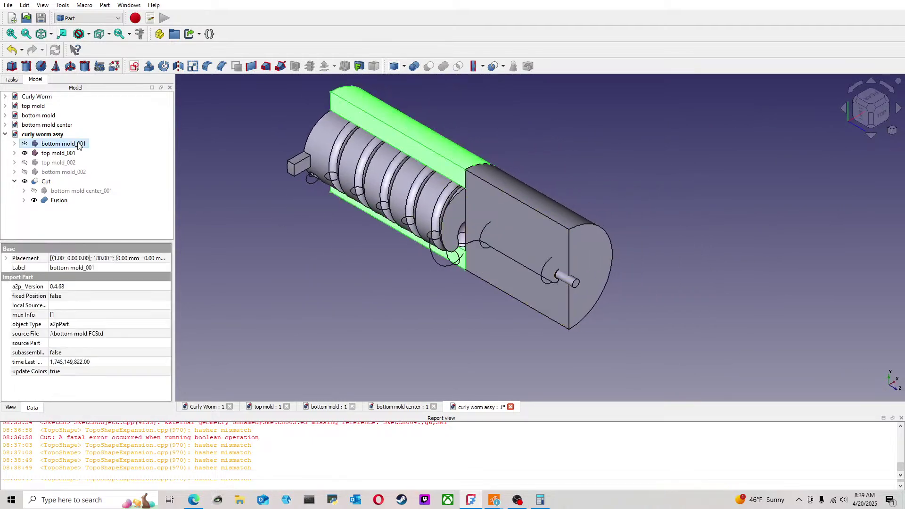
left_click(59, 201, "ctrl")
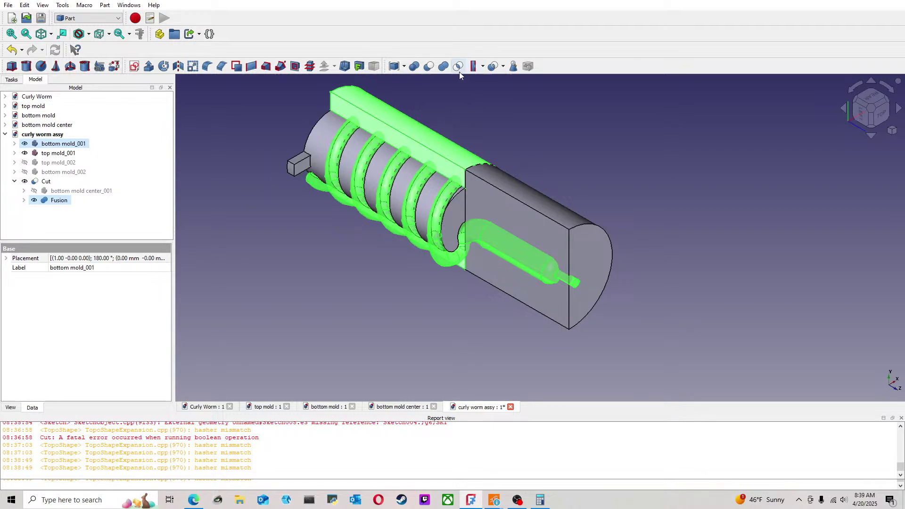
left_click(429, 66)
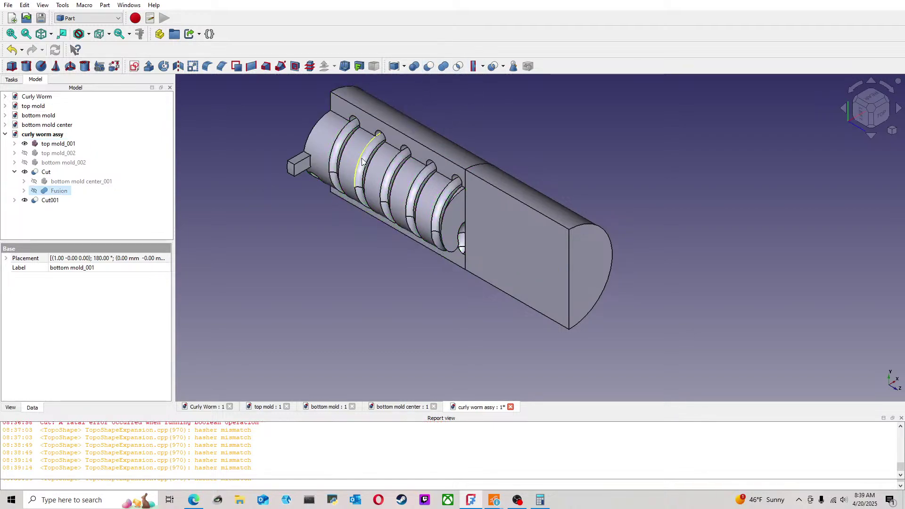
Step: Cut the Fusion listed under Cut001 from top mold_001
left_click(14, 200)
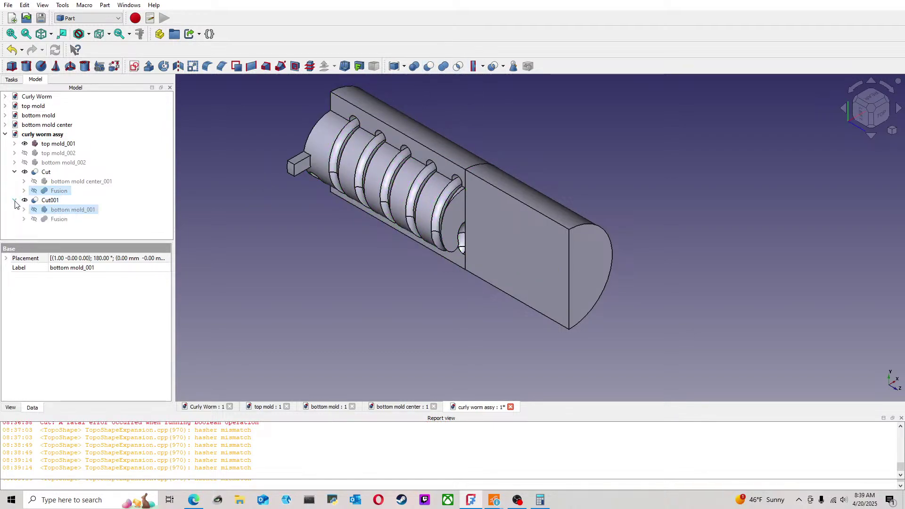
left_click(59, 219)
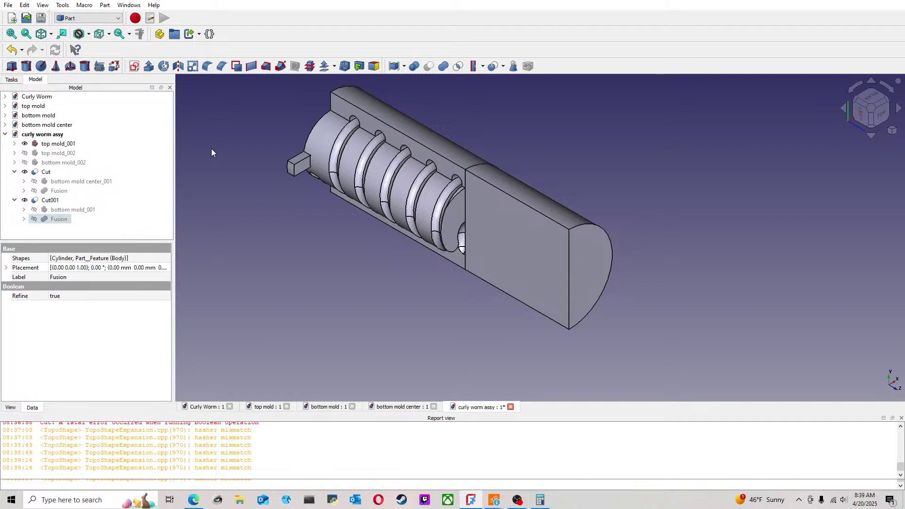
left_click(211, 148)
left_click(54, 144)
left_click(62, 218, "ctrl")
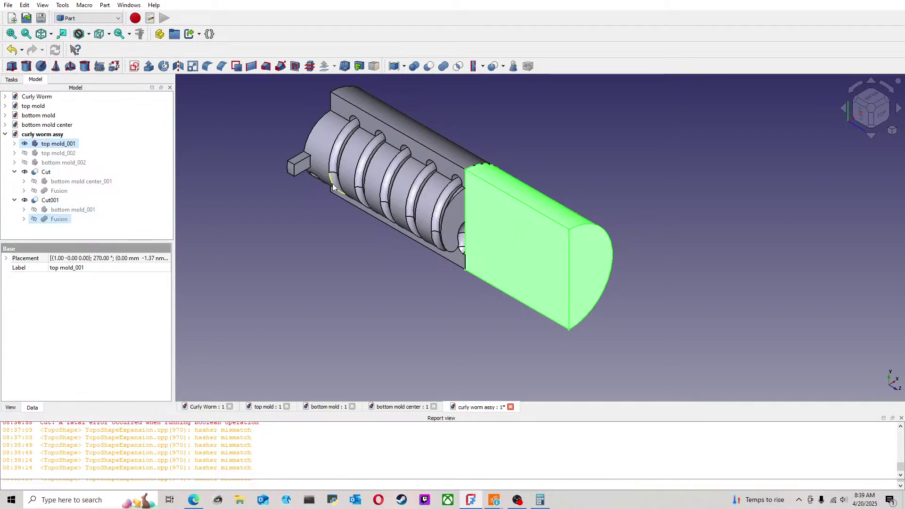
left_click(429, 69)
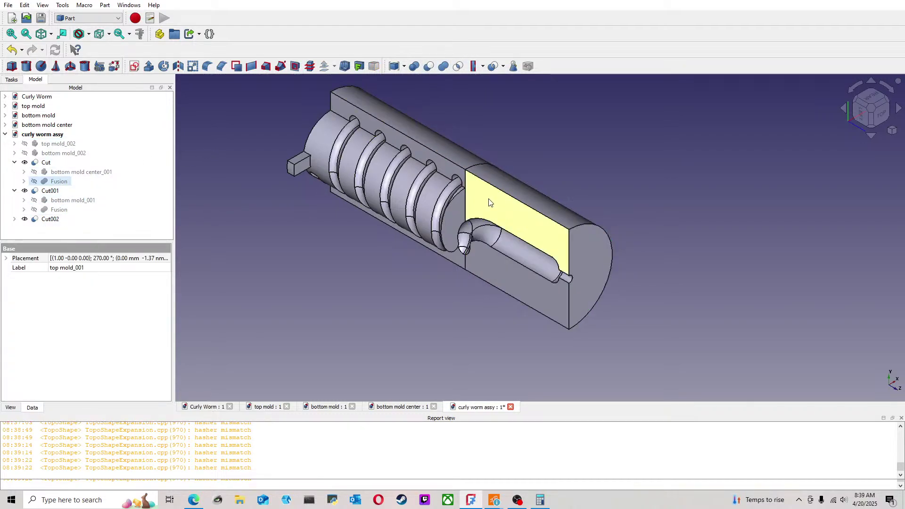
Step: Inspect the cut molds, hide Cut002 and Cut001, and show the Fusion around the center core
scroll(489, 205, "up", 3)
middle_click_drag(503, 205, 410, 147)
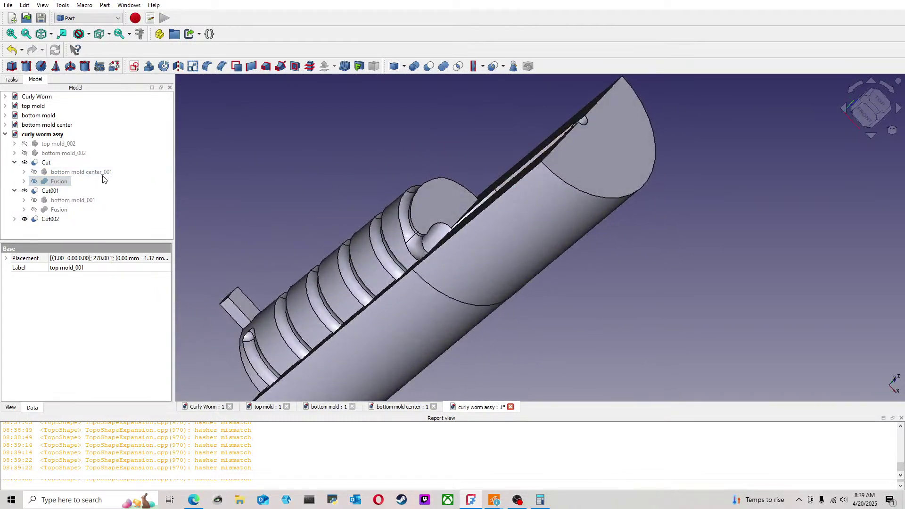
left_click(51, 219)
key("space")
left_click(55, 192)
key("space")
middle_click_drag(319, 187, 448, 198)
left_click(58, 181)
key("space")
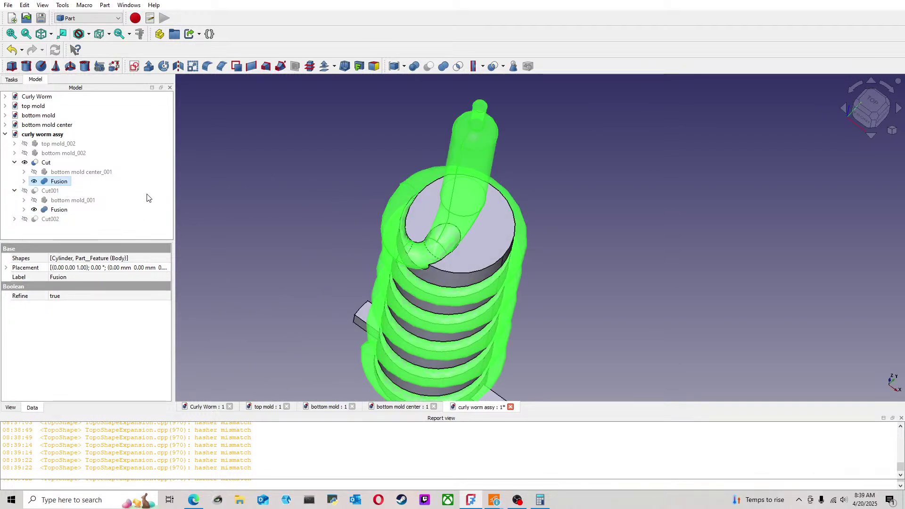
left_click(332, 174)
Step: Show top mold_002 and bottom mold_002 around the center core
left_click(58, 144)
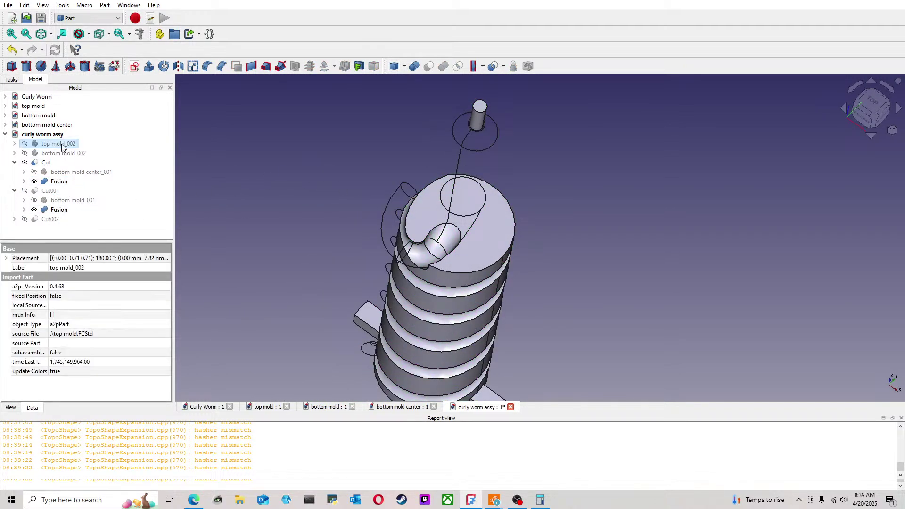
key("space")
left_click(64, 154)
key("space")
left_click(252, 222)
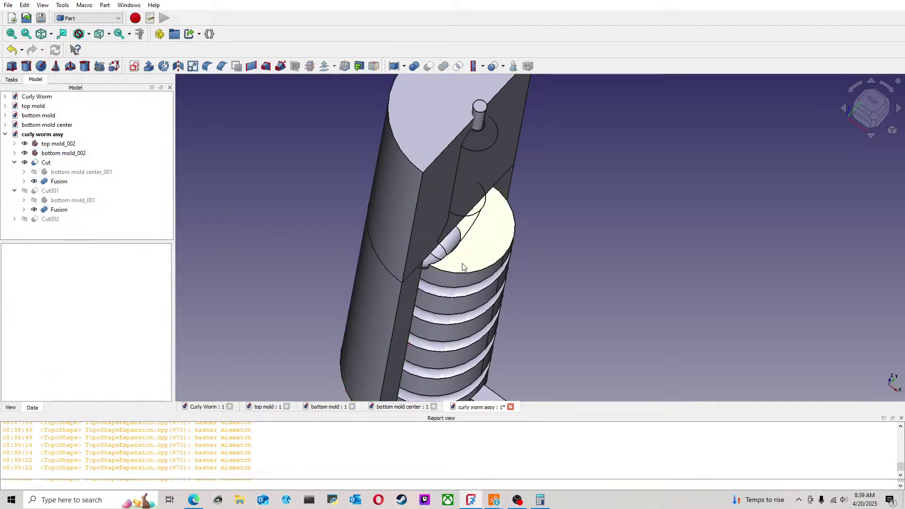
middle_click_drag(463, 267, 451, 226)
middle_click_drag(556, 272, 545, 227)
scroll(545, 227, "down", 5)
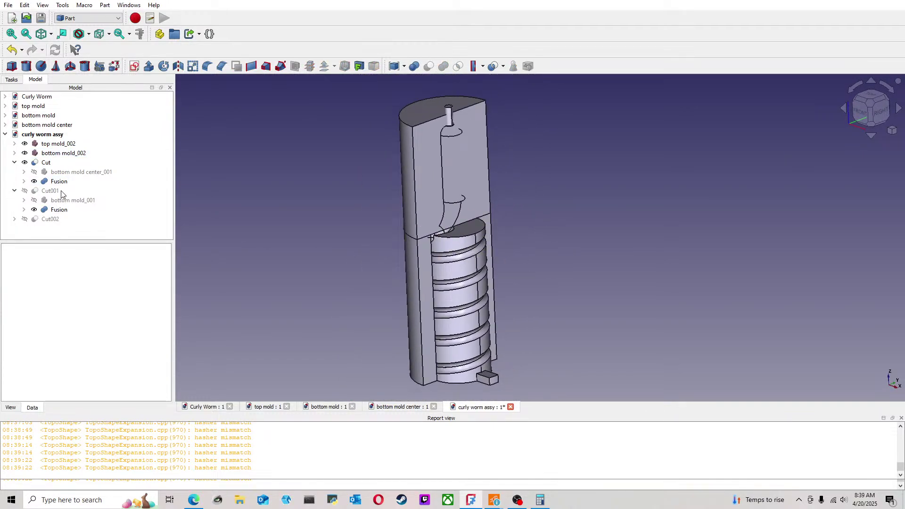
Step: Cut the Fusion listed under Cut001 from top mold_002
left_click(59, 210)
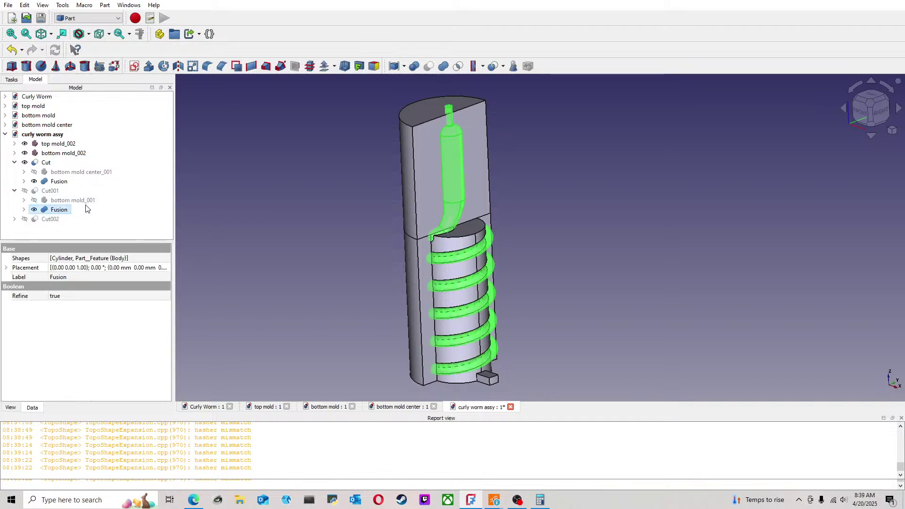
left_click(58, 144, "ctrl")
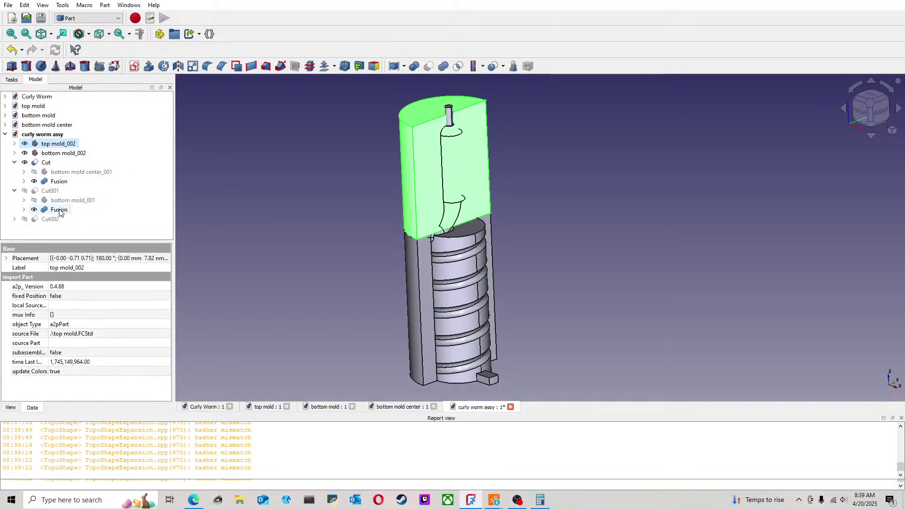
left_click(432, 68)
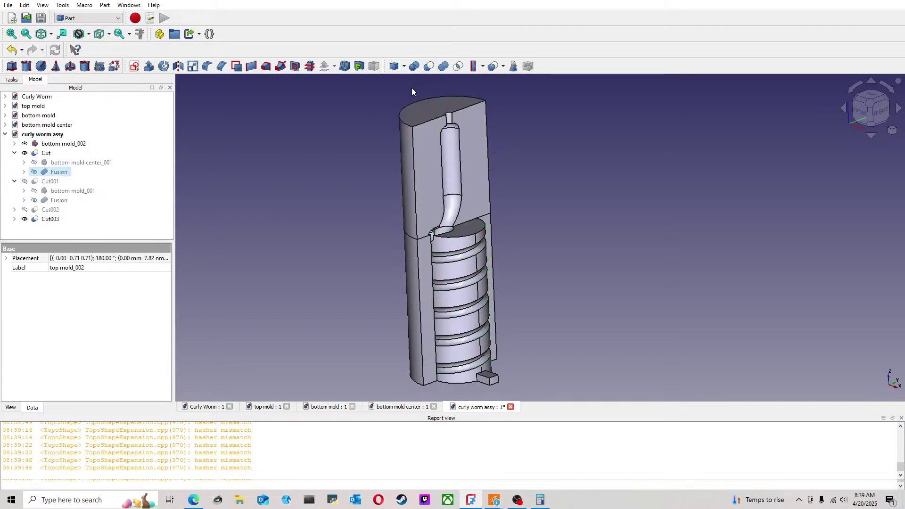
scroll(391, 198, "up", 3)
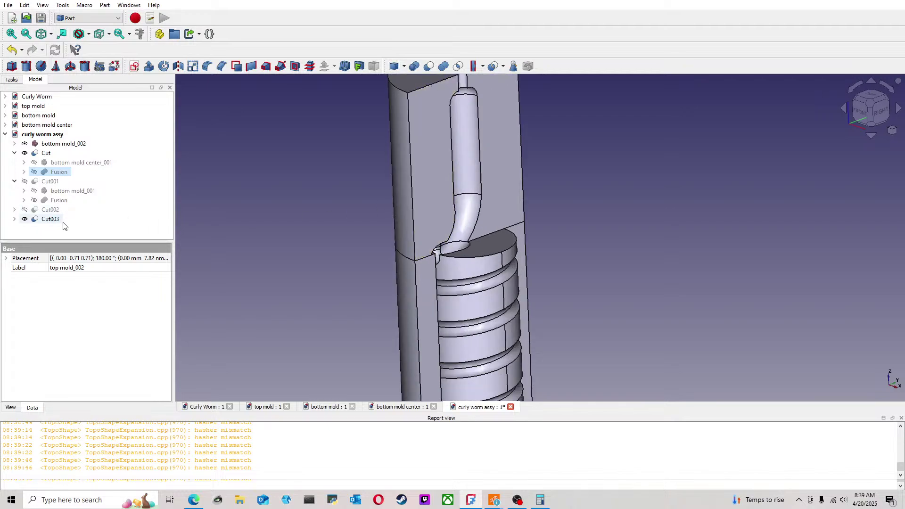
Step: Expand Cut003 and make its Fusion visible, leaving top mold_002 hidden
left_click(14, 220)
left_click(58, 237)
key("space")
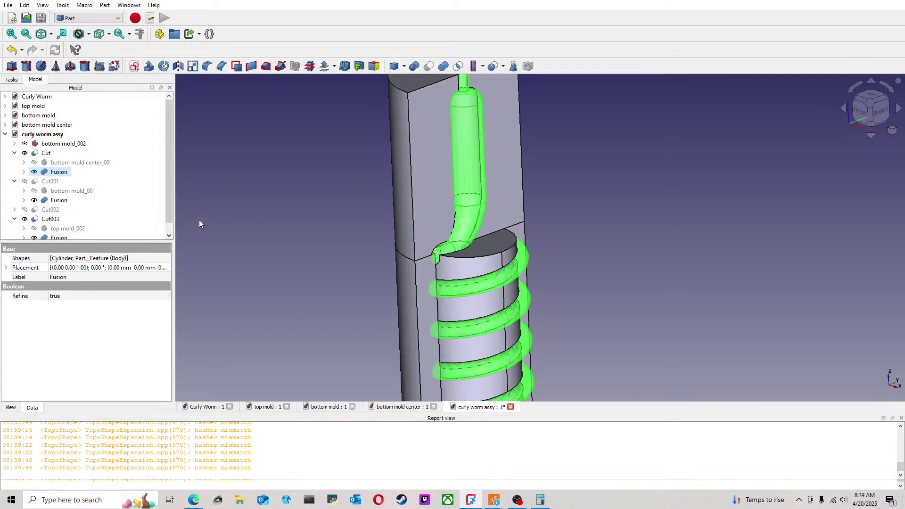
scroll(171, 209, "down", 1)
left_click(228, 213)
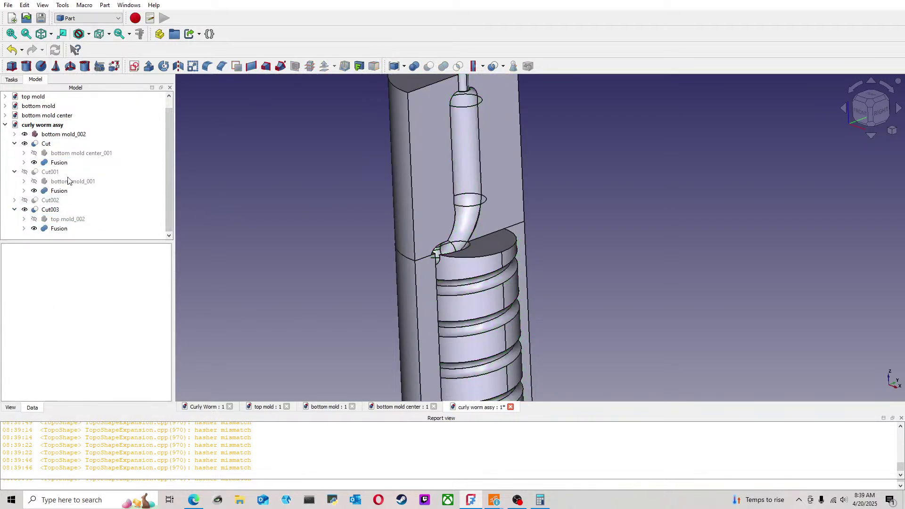
Step: Cut the Fusion listed under Cut003 from bottom mold_002 and check the worm cavity in the mold halves
left_click(61, 136)
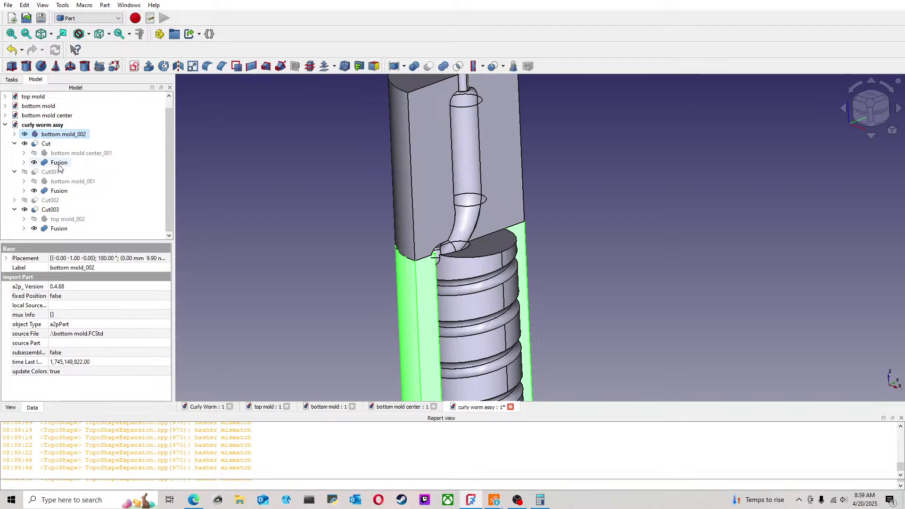
left_click(66, 228, "ctrl")
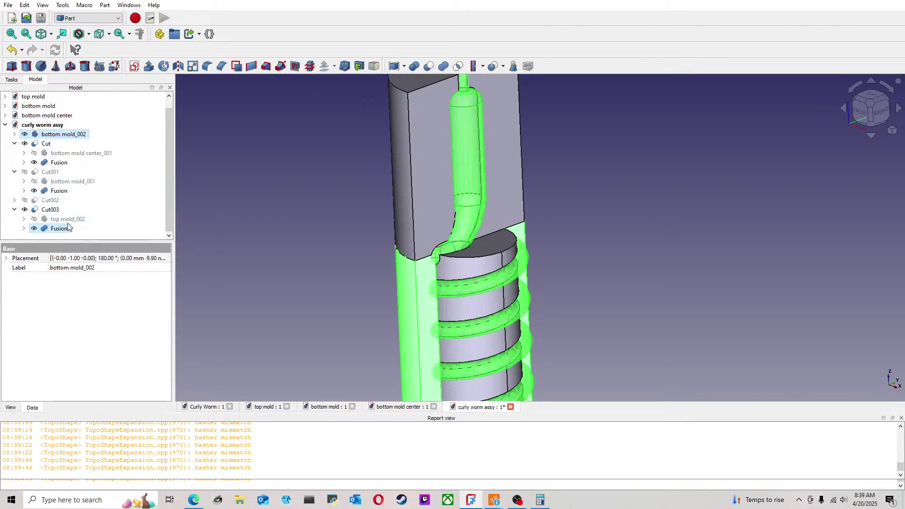
left_click(429, 66)
mouse_move(391, 162)
middle_mouse_down()
mouse_move(387, 209)
mouse_move(431, 233)
mouse_move(530, 259)
mouse_move(494, 247)
mouse_move(488, 257)
middle_mouse_up()
scroll(489, 257, "down", 2)
scroll(523, 268, "down", 5)
mouse_move(573, 276)
middle_mouse_down()
mouse_move(539, 231)
mouse_move(612, 243)
mouse_move(609, 281)
mouse_move(565, 301)
middle_mouse_up()
scroll(529, 296, "up", 4)
middle_click_drag(519, 279, 524, 254)
key("3")
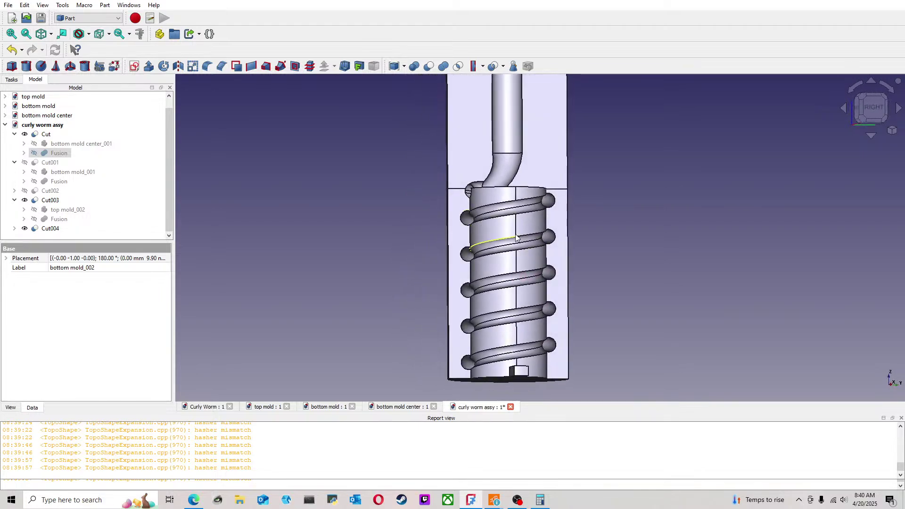
Step: Save the curly worm assy document and inspect the opened mold from several angles
left_click(7, 6)
left_click(34, 78)
middle_click_drag(583, 191, 623, 237)
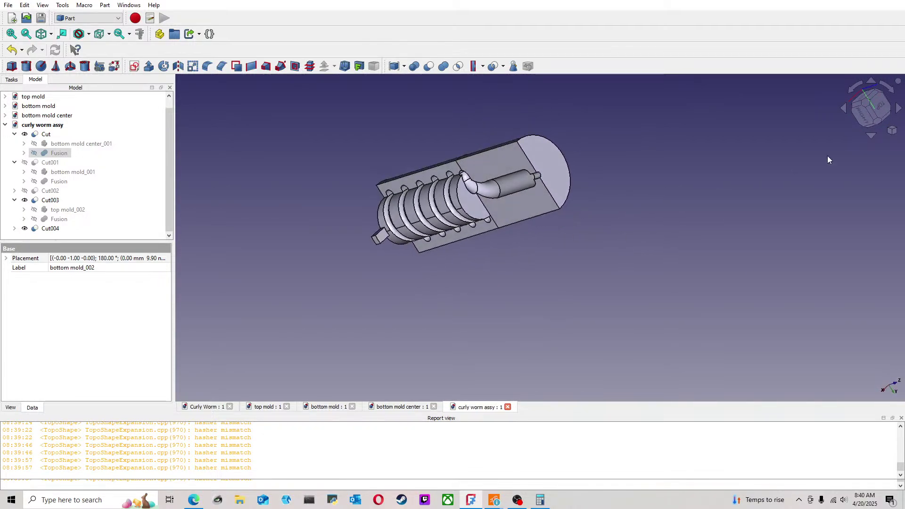
middle_click_drag(794, 168, 605, 168)
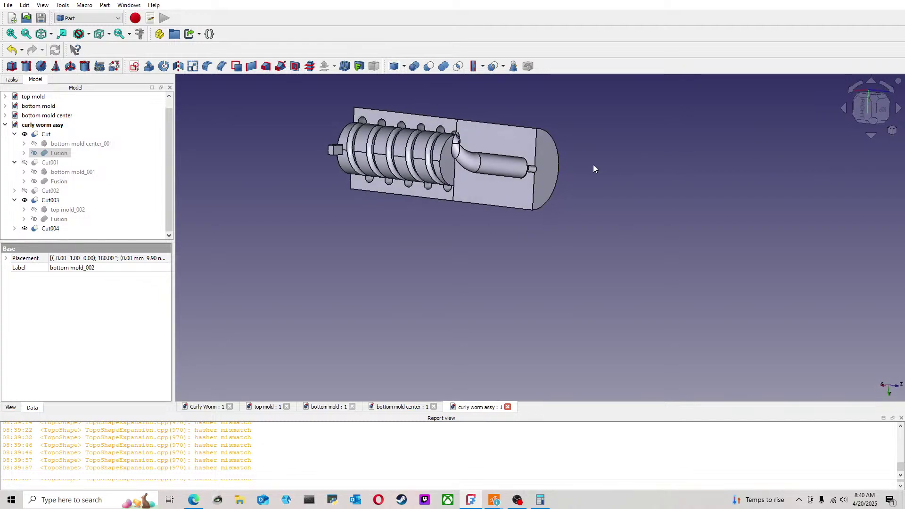
left_click(851, 103)
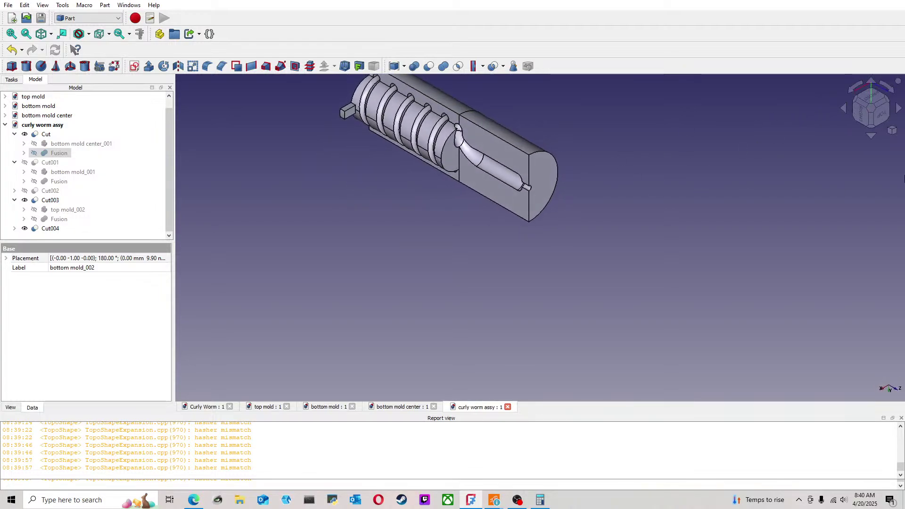
scroll(607, 188, "up", 4)
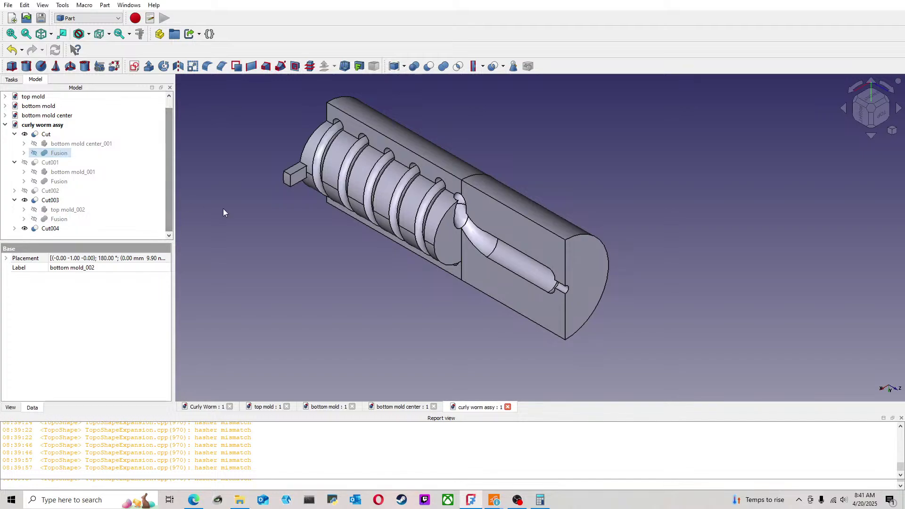
Step: Show Cut001 and Cut002 to close the mold assembly
left_click(274, 231)
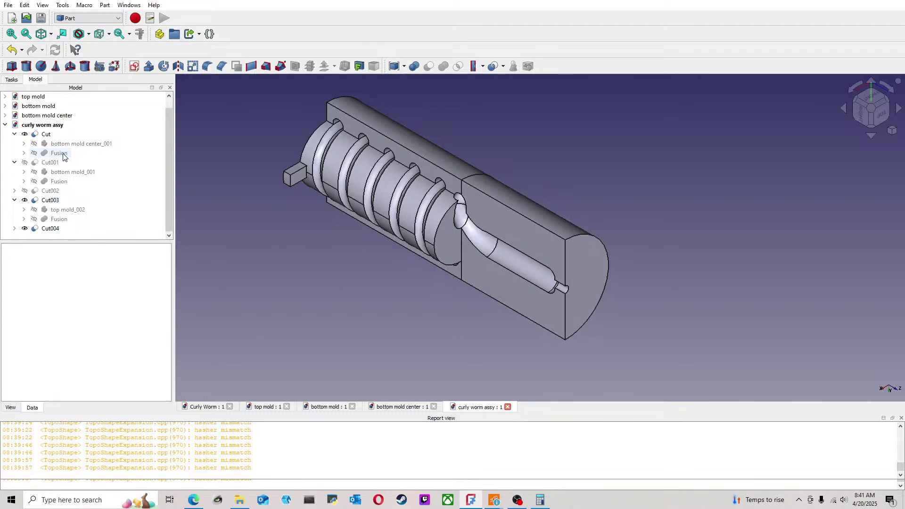
left_click(50, 162)
key("space")
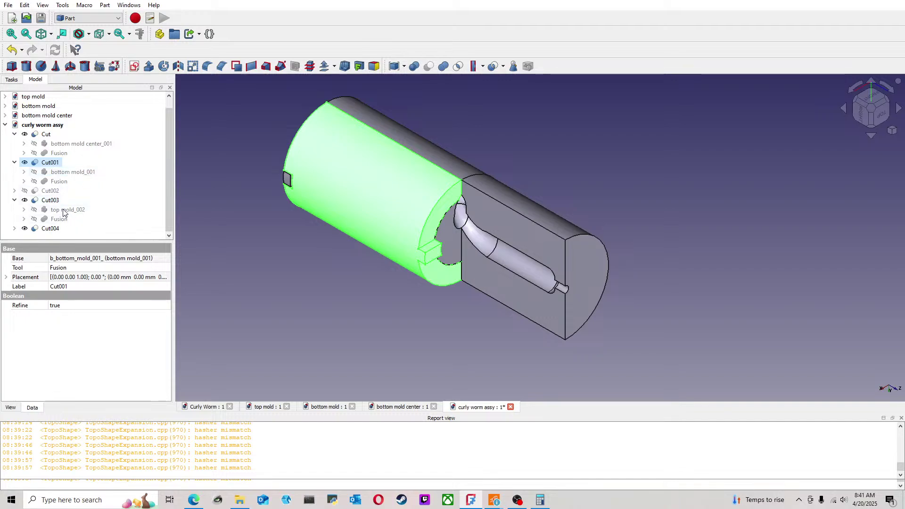
left_click(50, 191)
key("space")
left_click(225, 248)
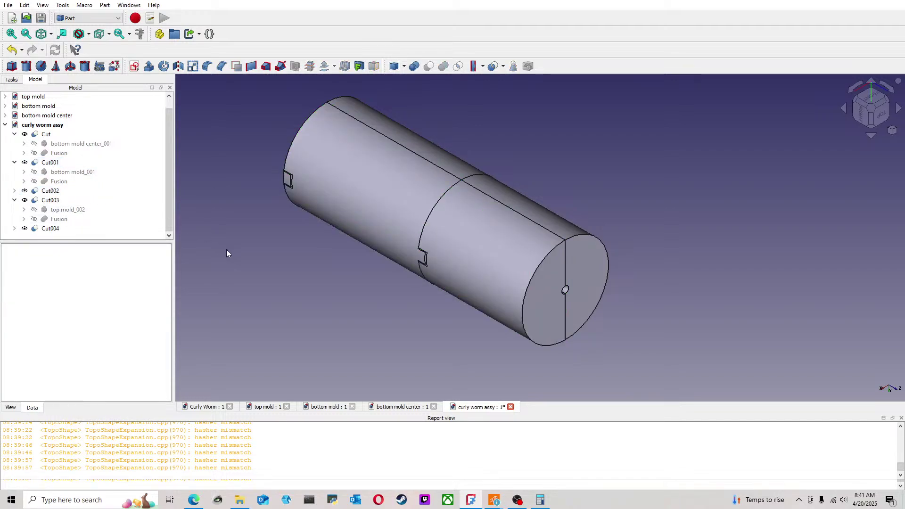
Step: Collapse Cut, Cut001 and Cut003 in the model tree and view the closed mold upright in isometric view
middle_click_drag(323, 251, 500, 269)
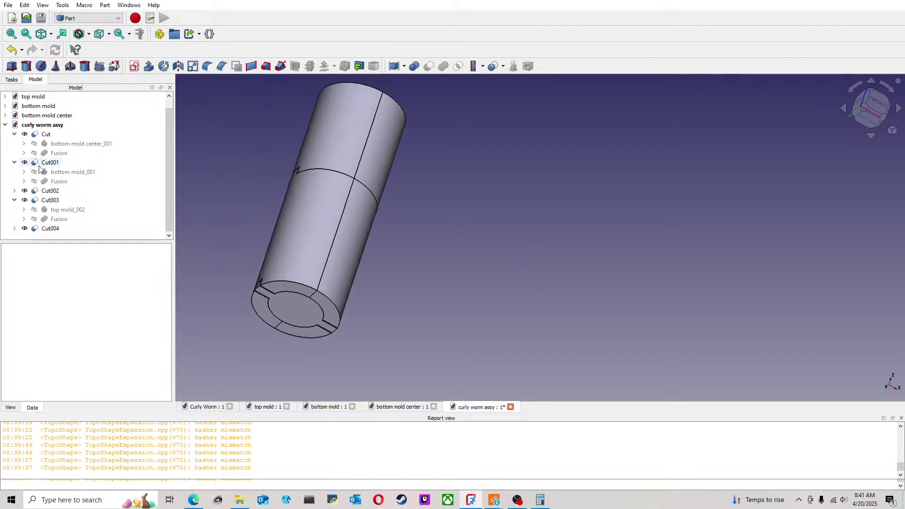
left_click(14, 134)
left_click(14, 153)
left_click(14, 172)
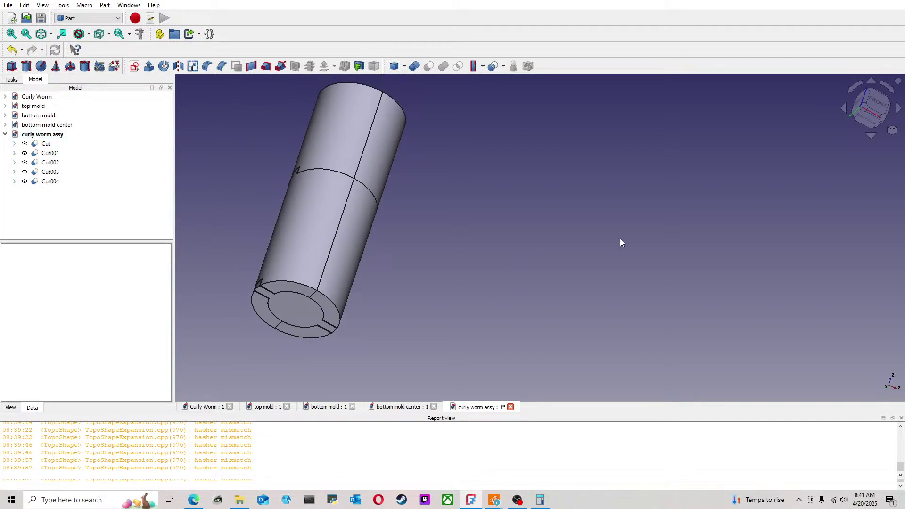
left_click(892, 130)
middle_click_drag(545, 235, 565, 191)
scroll(560, 196, "down", 2)
scroll(465, 203, "up", 1)
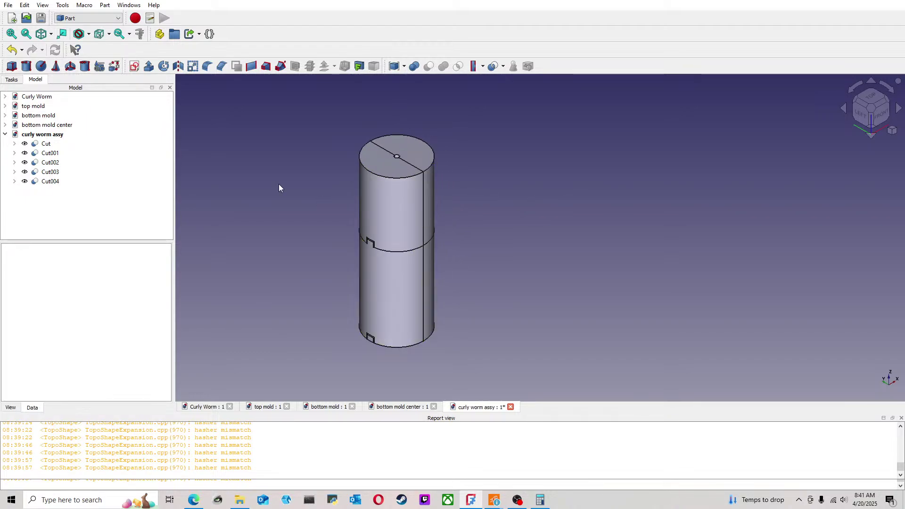
Step: Select Cut, Cut001, Cut002, Cut003 and Cut004 one at a time to identify the mold part each represents
left_click(46, 144)
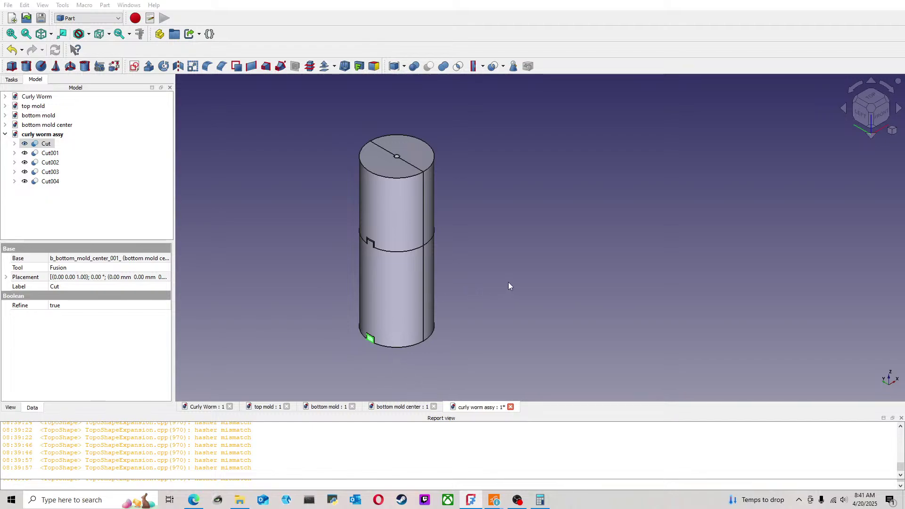
left_click(250, 178)
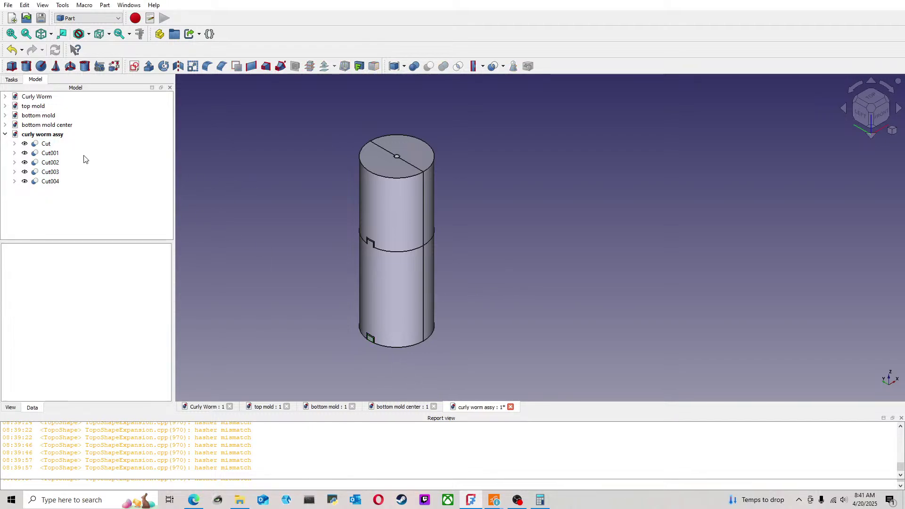
left_click(50, 154)
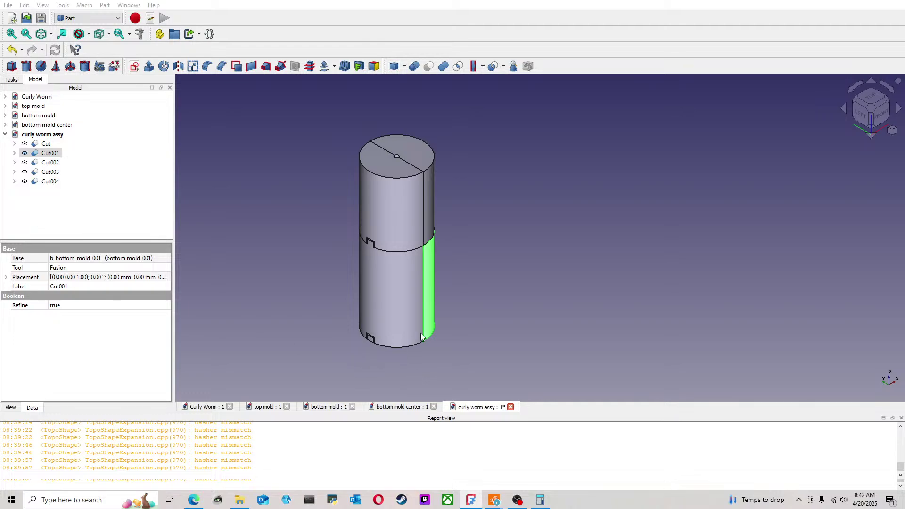
left_click(282, 216)
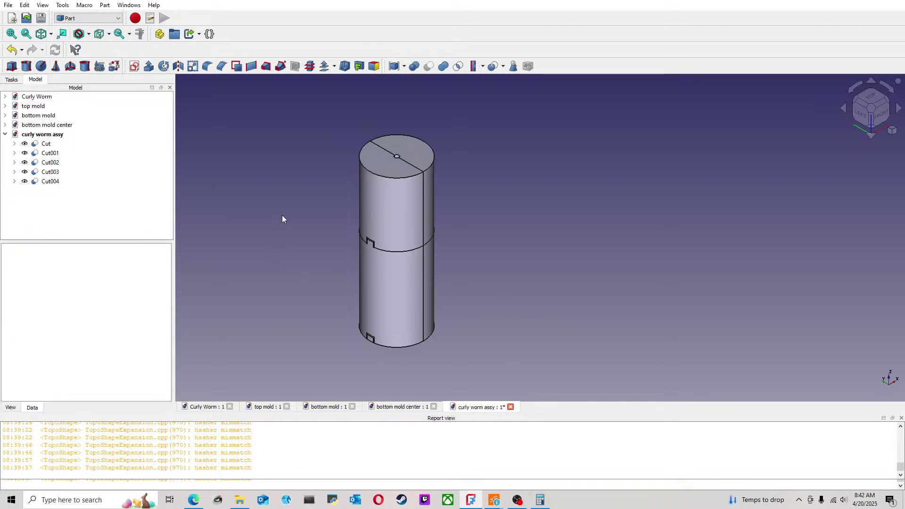
left_click(51, 163)
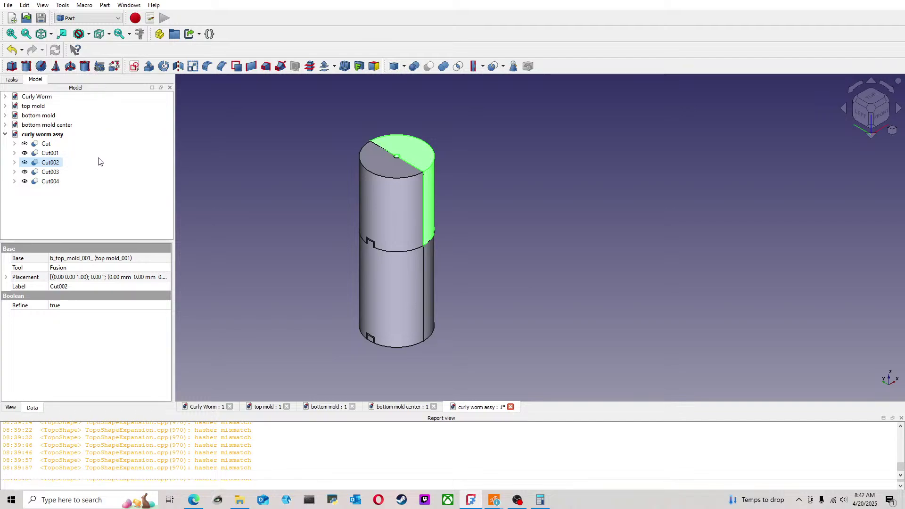
left_click(218, 80)
left_click(50, 163)
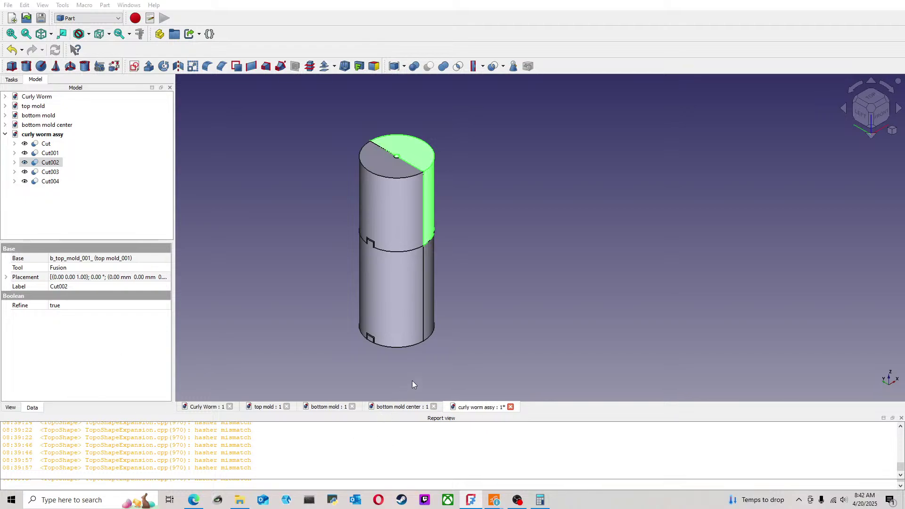
left_click(522, 301)
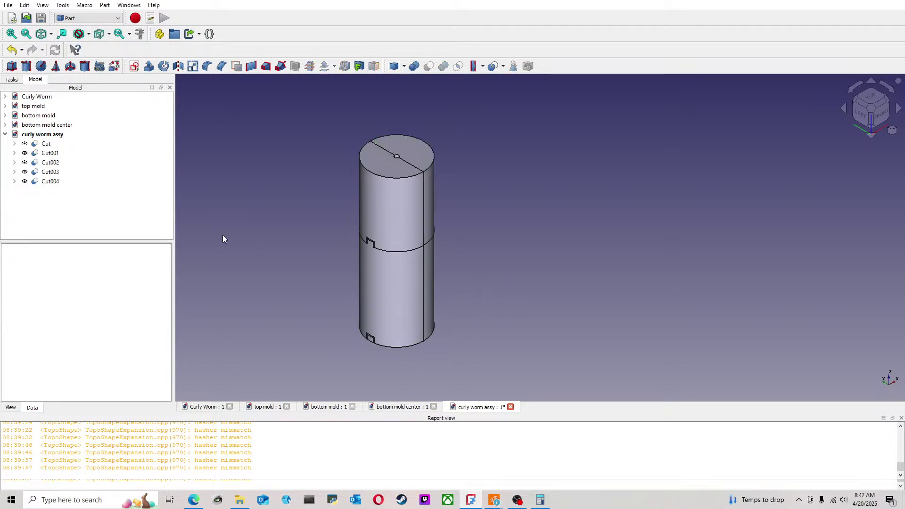
left_click(53, 164)
left_click(130, 193)
left_click(49, 173)
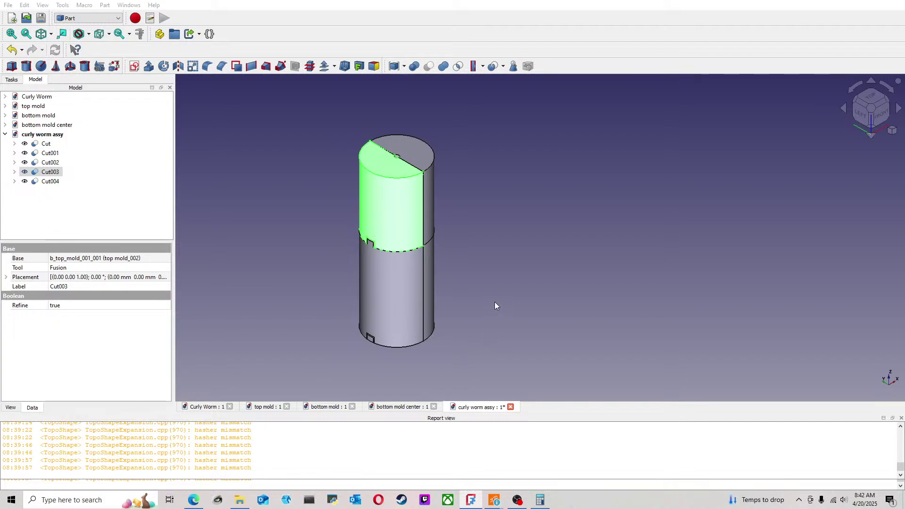
left_click(491, 287)
left_click(55, 183)
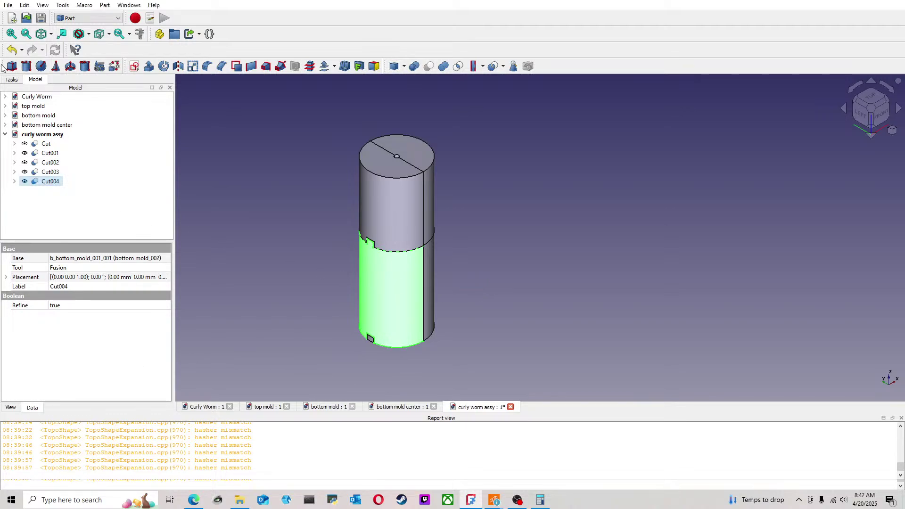
Step: Save the curly worm assy document and clear the selection
key("ctrl+s")
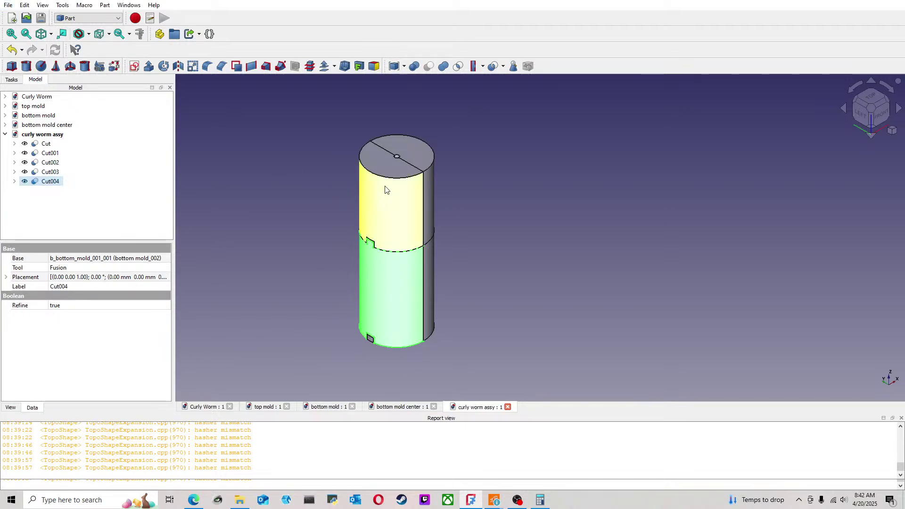
left_click(730, 193)
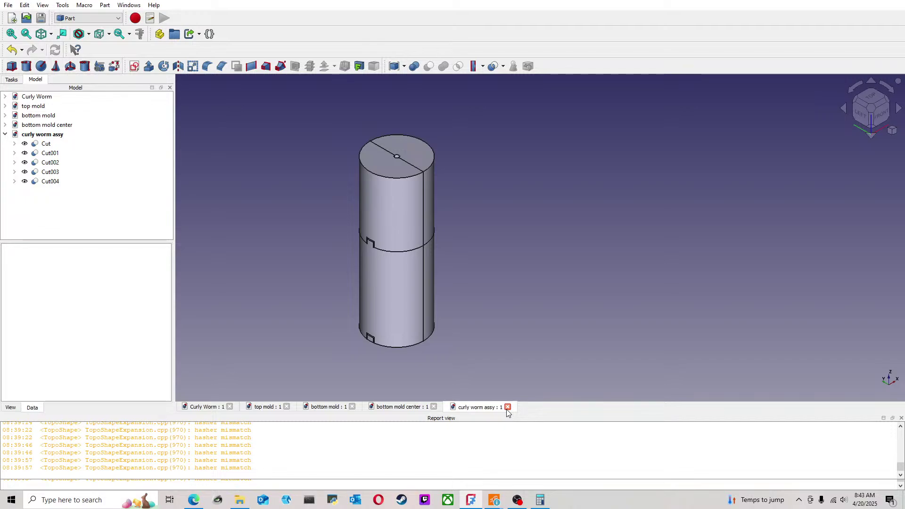
Step: Search the system for "bam" and launch Bambu Studio
left_click(68, 498)
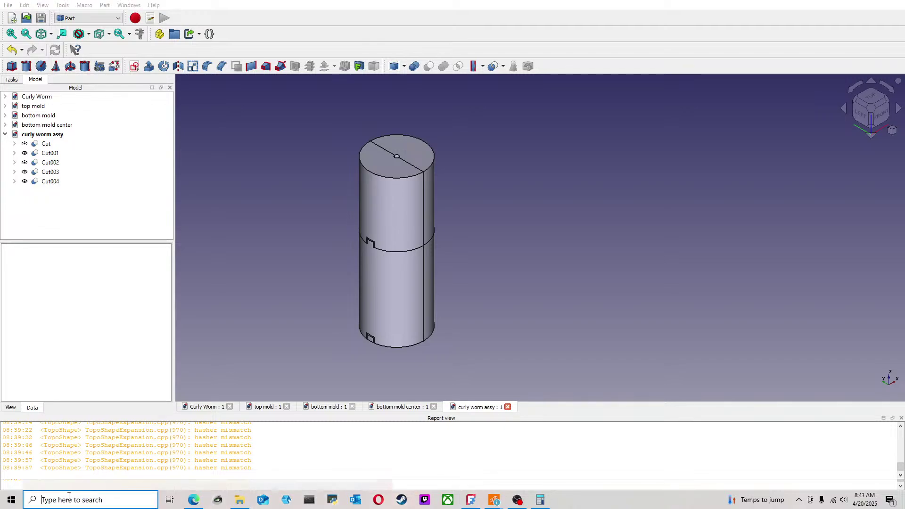
type("ba")
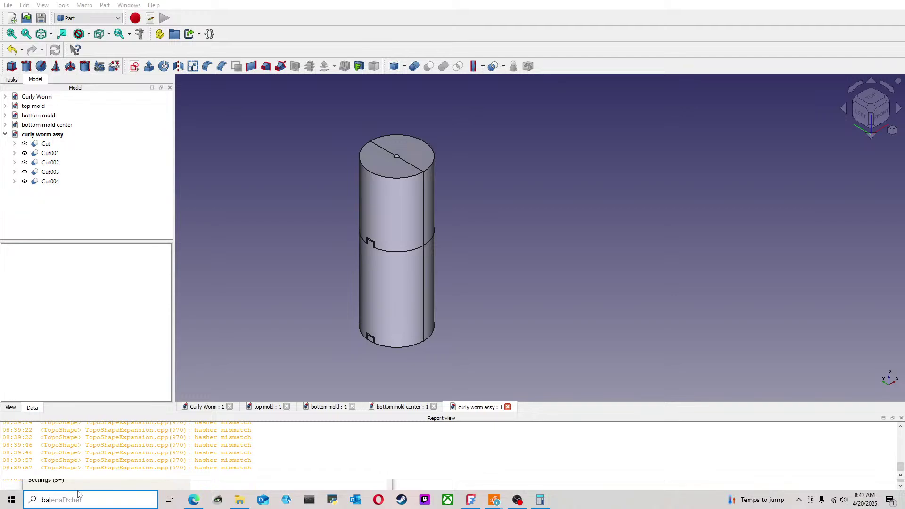
type("m")
key("Return")
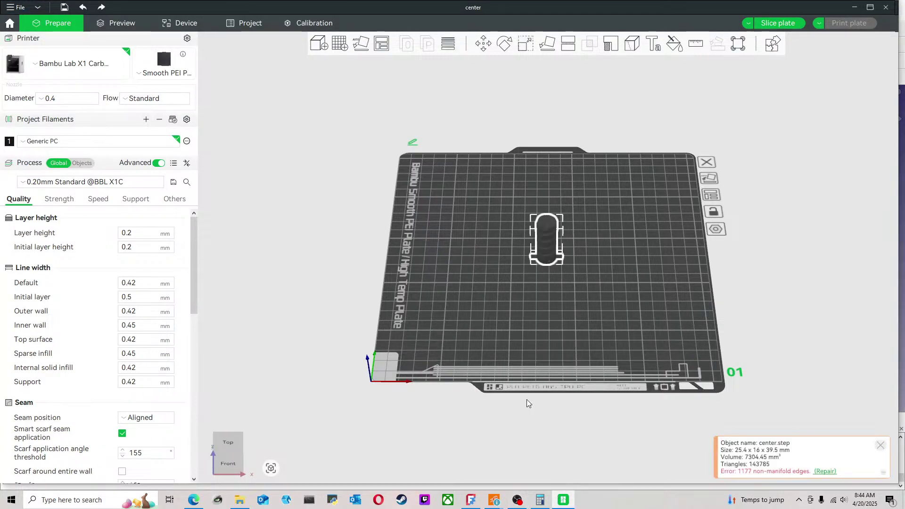
Step: Examine the threaded center mold part, center.step, and its side tabs, as well as the build plate, from several angles
left_click_drag(560, 293, 491, 317)
scroll(549, 334, "up", 5)
scroll(544, 259, "up", 5)
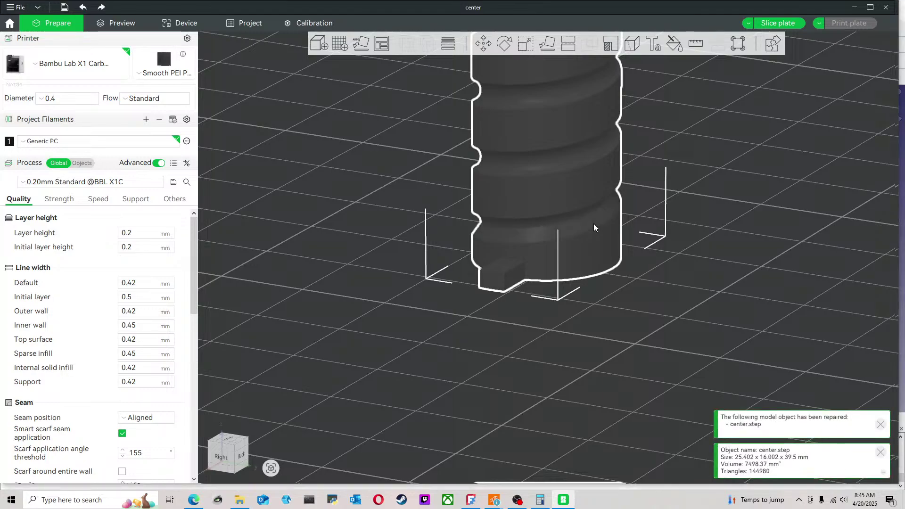
scroll(593, 223, "up", 7)
left_click_drag(527, 351, 527, 304)
scroll(554, 289, "up", 6)
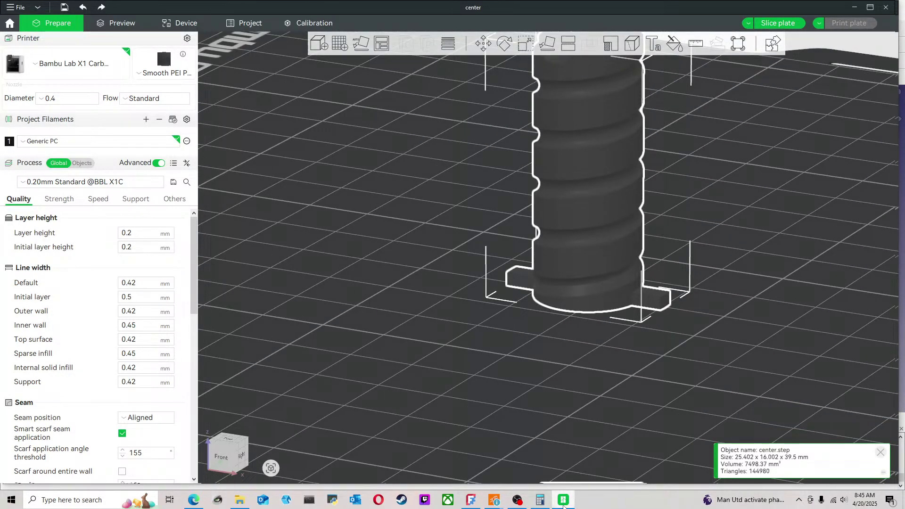
scroll(521, 338, "down", 7)
left_click_drag(521, 337, 541, 273)
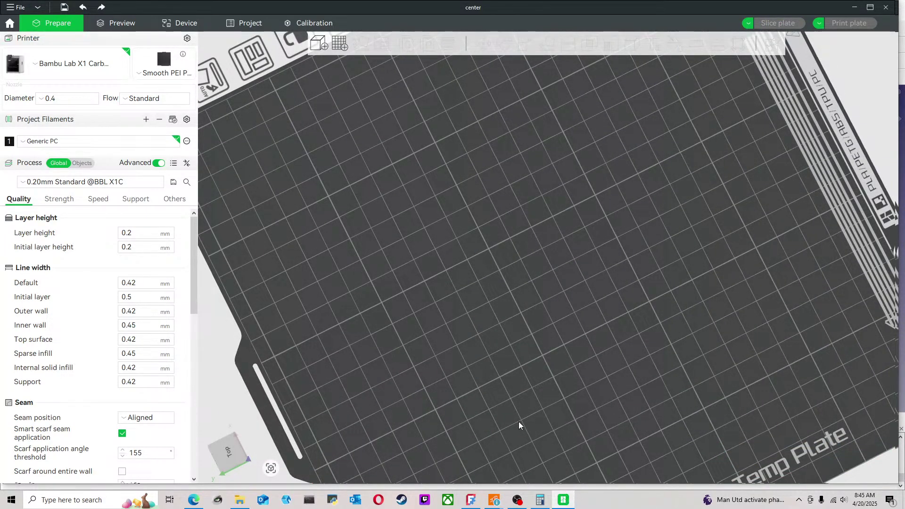
scroll(520, 422, "down", 5)
left_click_drag(523, 419, 525, 375)
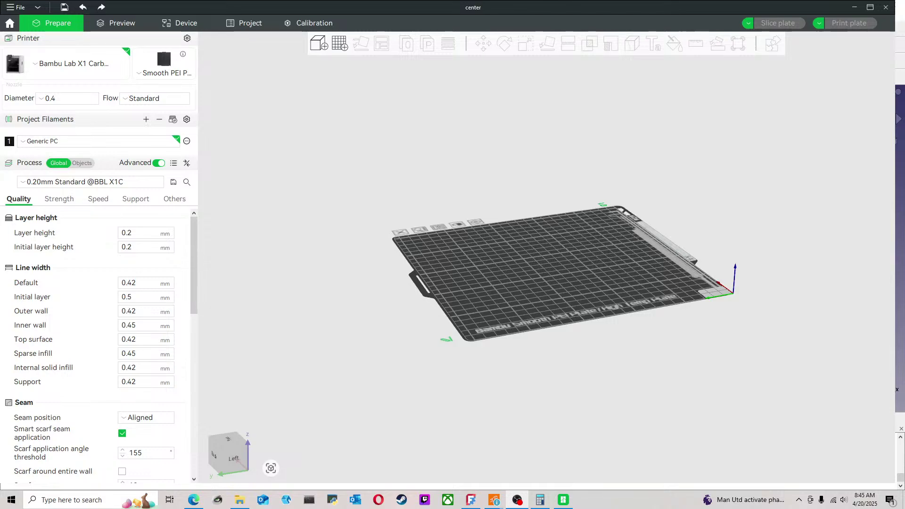
Step: Switch back to FreeCAD and close the curly worm assy, bottom mold center, bottom mold and top mold documents
key("alt+Tab")
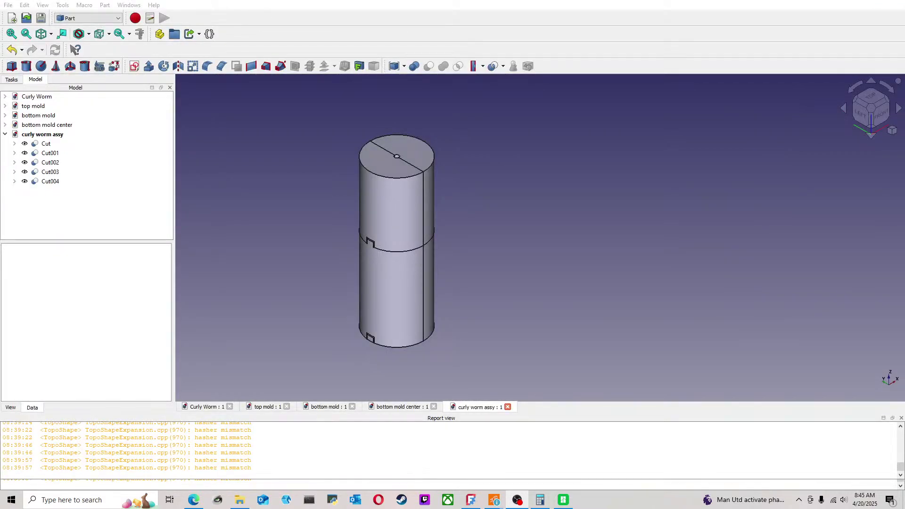
left_click(471, 500)
middle_click_drag(454, 314, 428, 295)
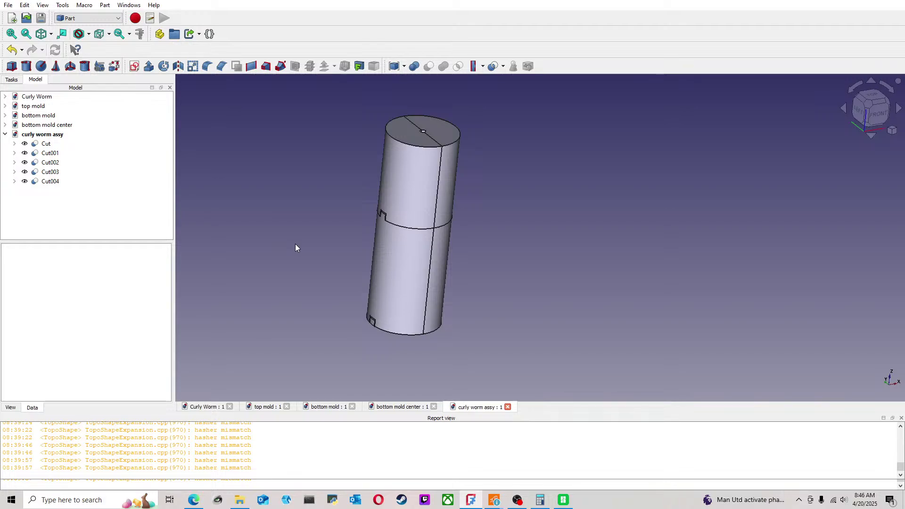
left_click(508, 407)
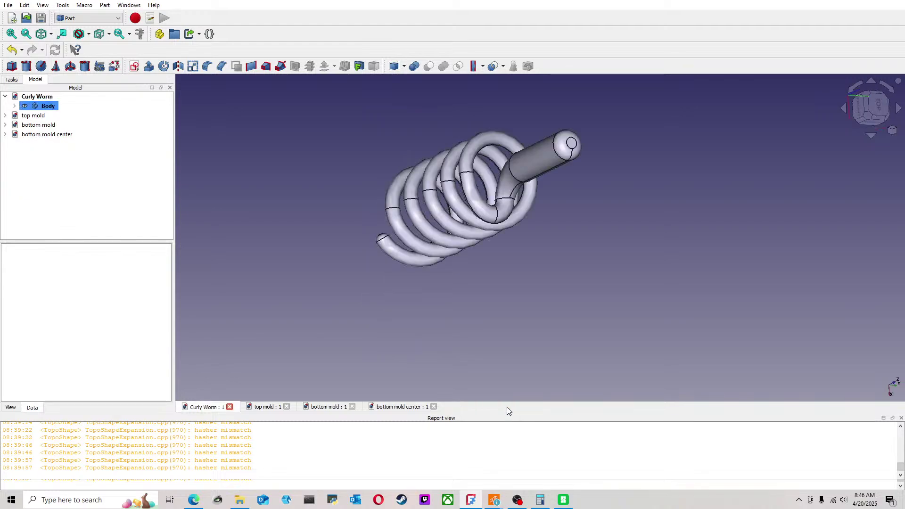
left_click(433, 407)
left_click(352, 407)
left_click(287, 406)
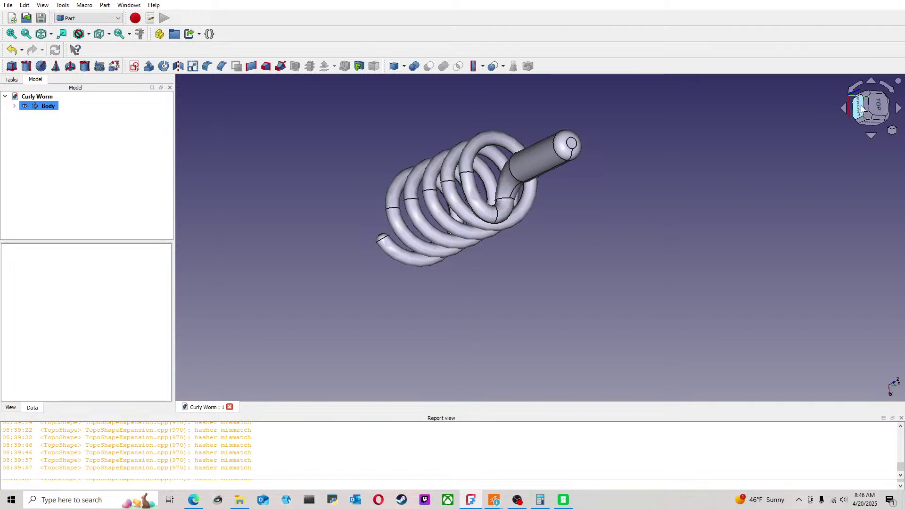
Step: Examine the curly worm from several standard directions, finishing upright in the Right view
left_click(871, 118)
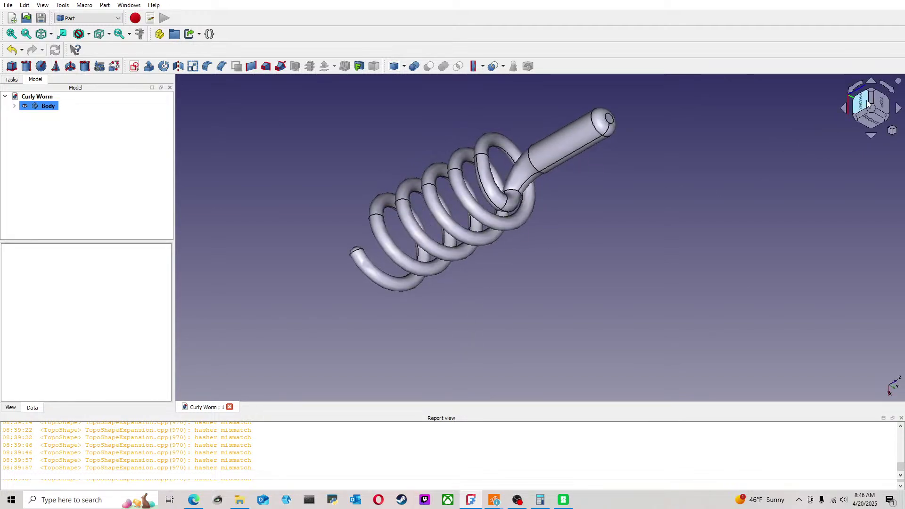
middle_click_drag(680, 186, 667, 236)
scroll(633, 273, "up", 1)
middle_click_drag(564, 247, 515, 246)
scroll(556, 242, "down", 3)
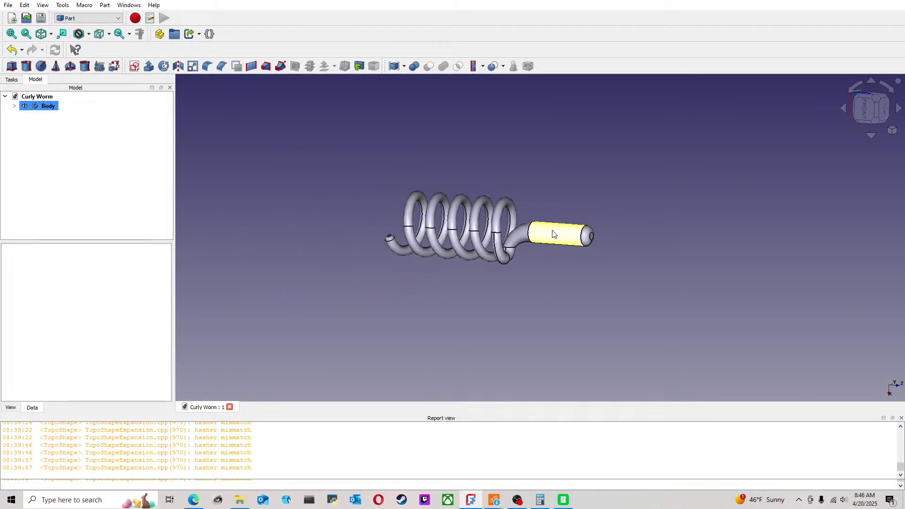
left_click(869, 118)
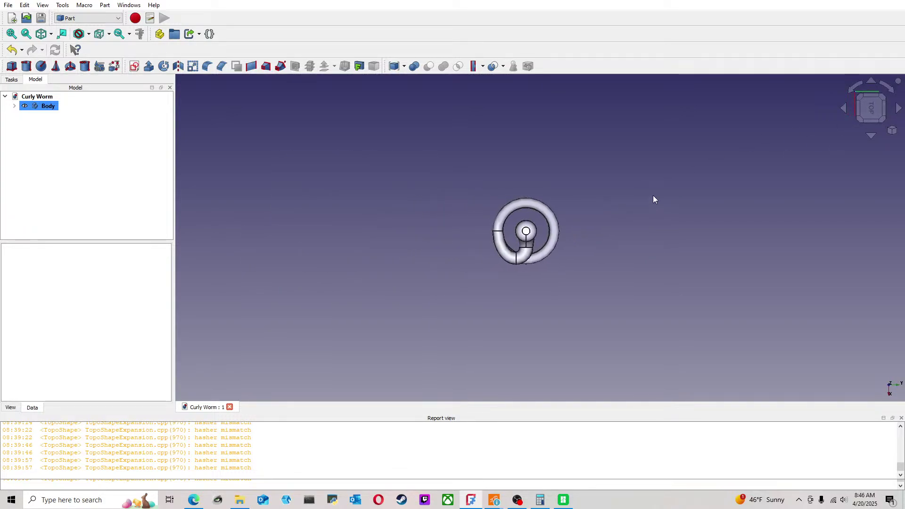
left_click(860, 119)
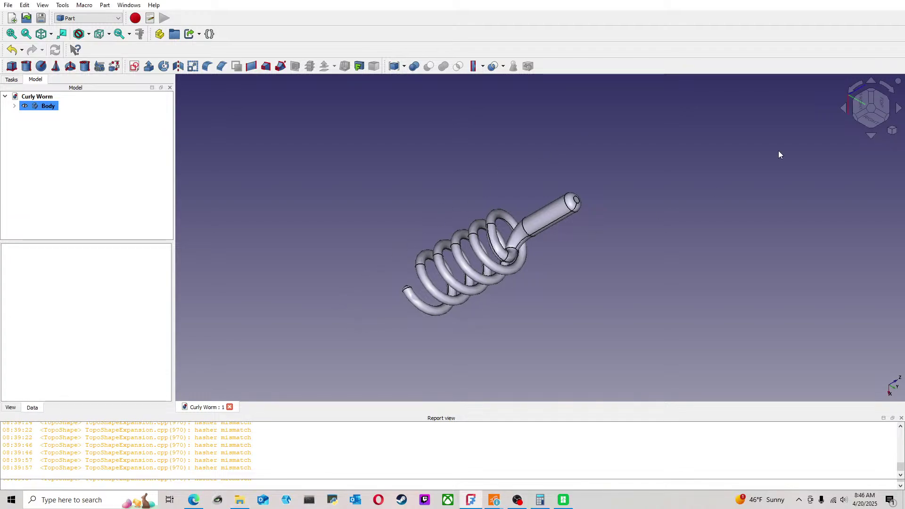
left_click(880, 110)
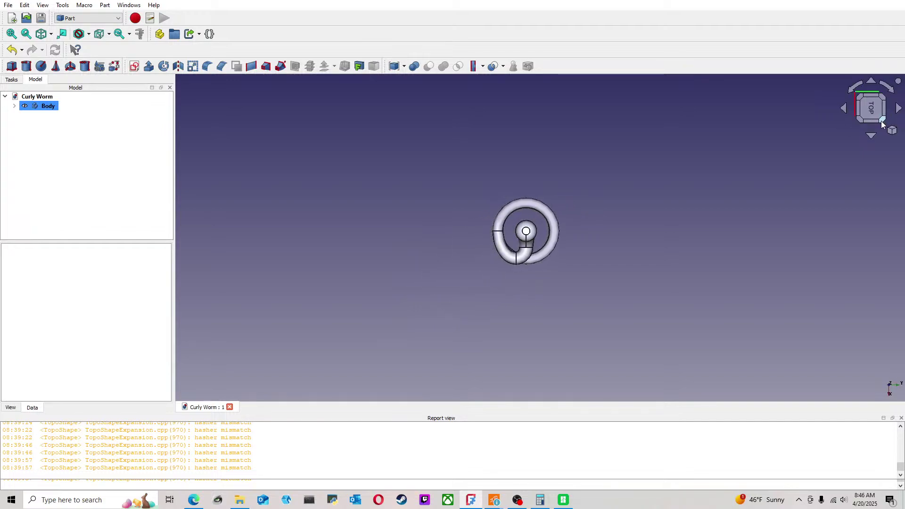
left_click(873, 120)
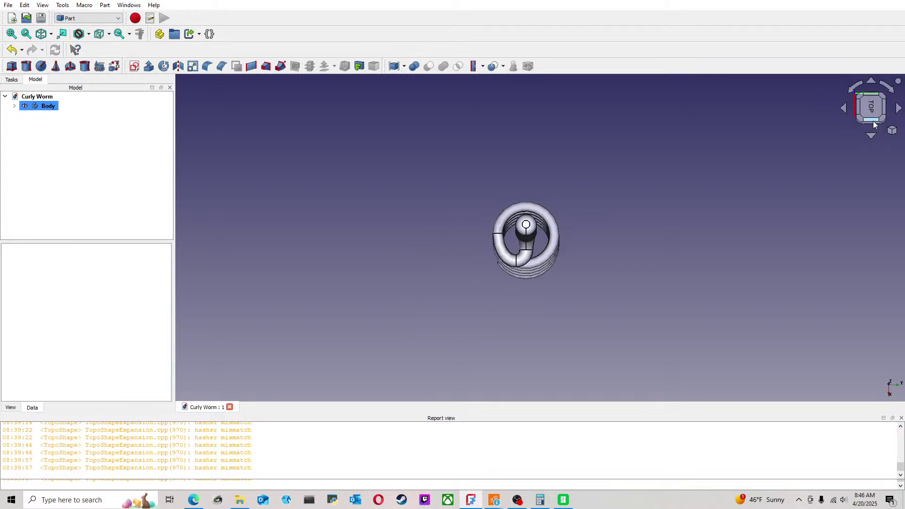
left_click(871, 119)
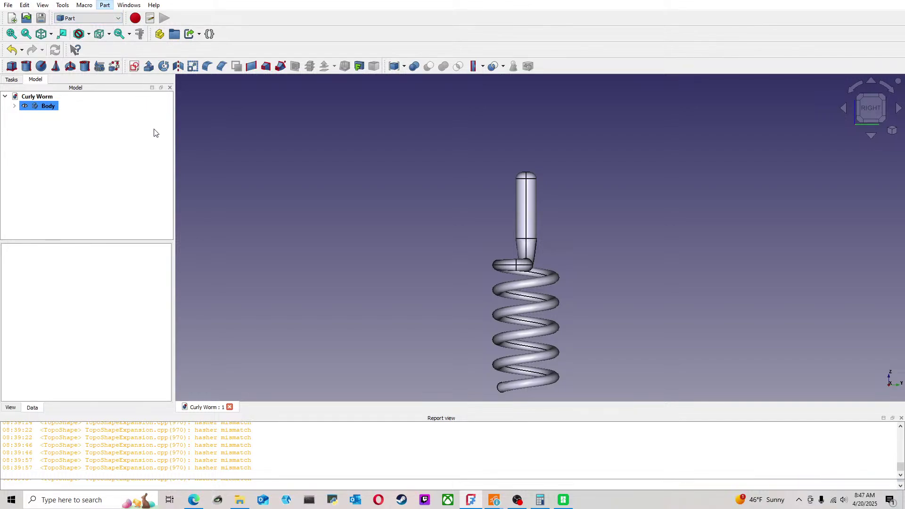
Step: Create a standalone copy of the worm Body, hide the original, and show the copy upright in isometric view
left_click(48, 105)
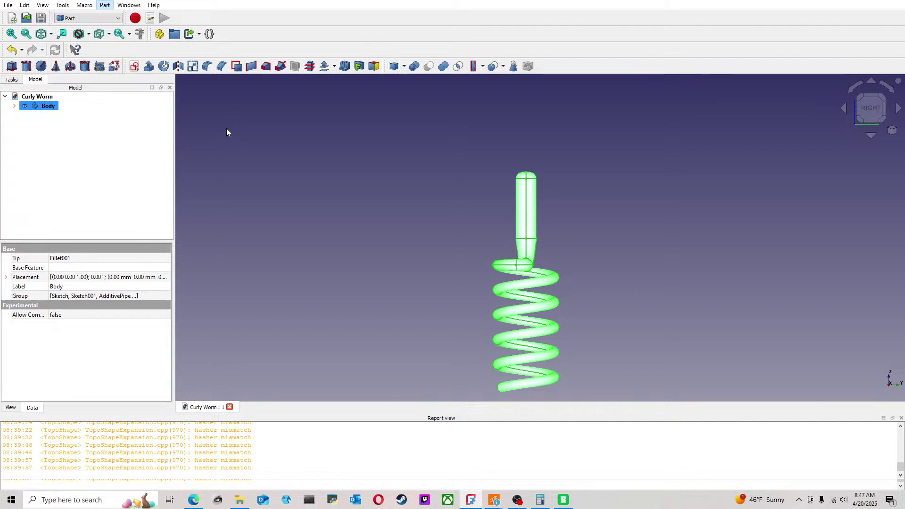
left_click(56, 109)
key("space")
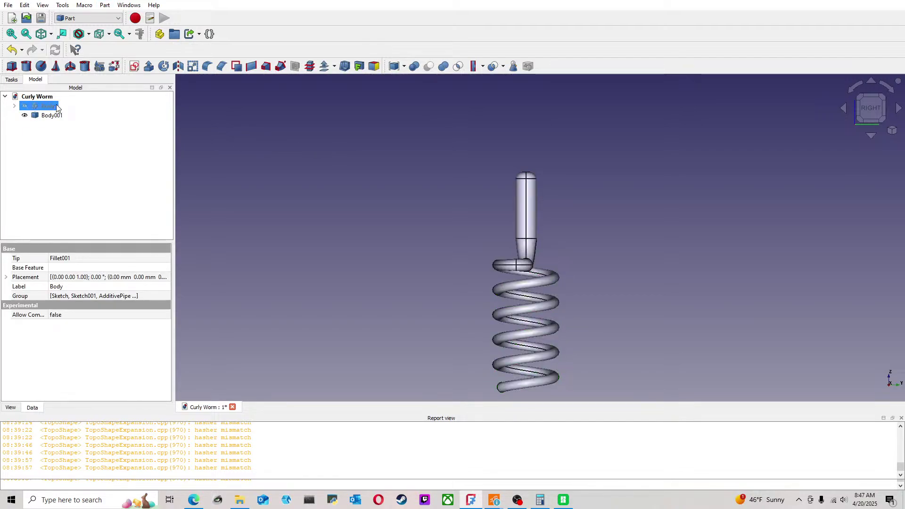
left_click(886, 97)
middle_click_drag(693, 211, 585, 209)
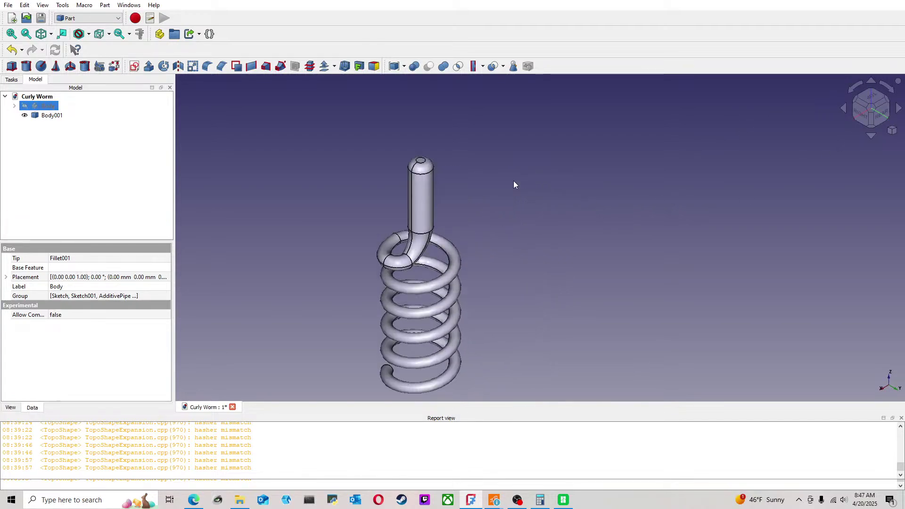
scroll(282, 143, "down", 2)
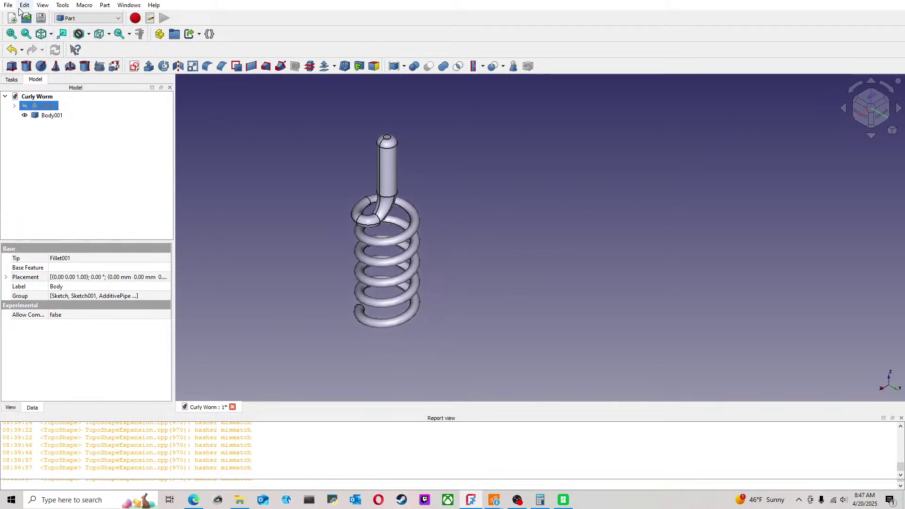
Step: Switch to the A2plus workbench and import the bottom mold center part into the Curly Worm document
left_click(81, 17)
left_click(81, 24)
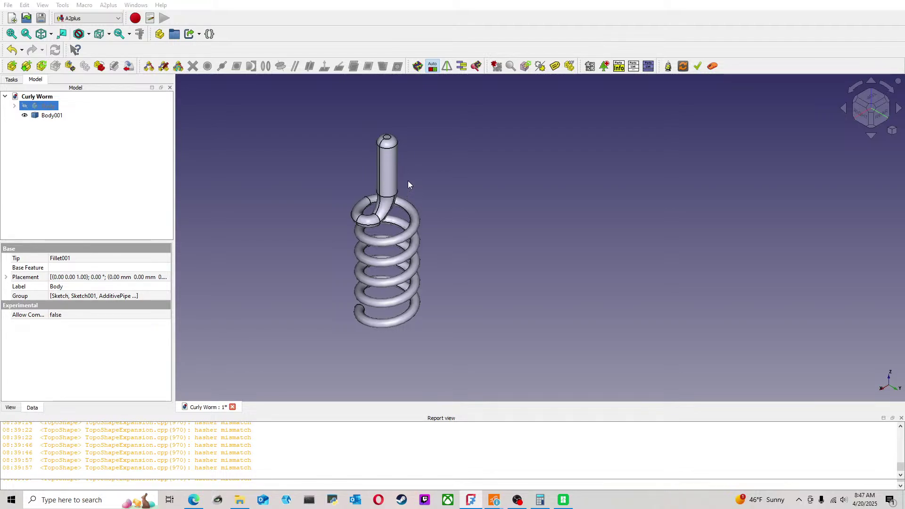
left_click(581, 310)
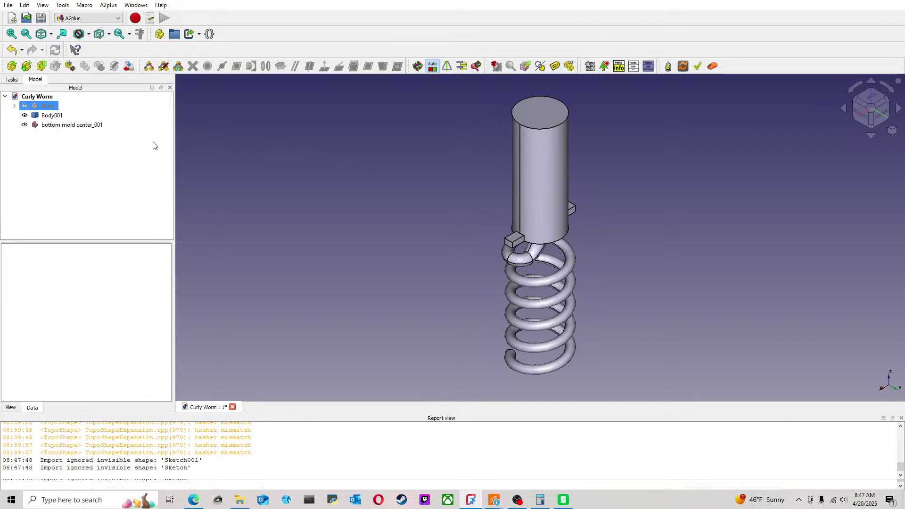
Step: Transform the bottom mold center part, moving it straight down along Z until it sits just below the worm's coil
left_click(96, 129)
left_click(242, 150)
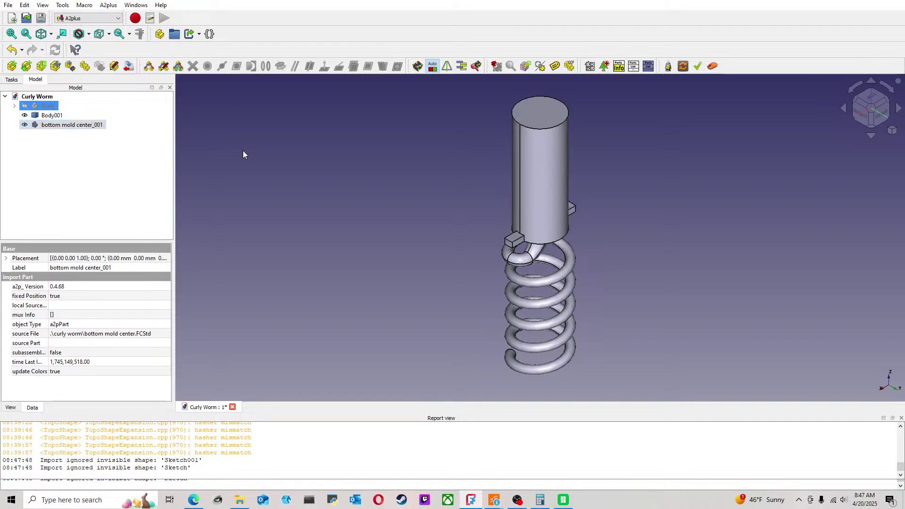
double_click(86, 126)
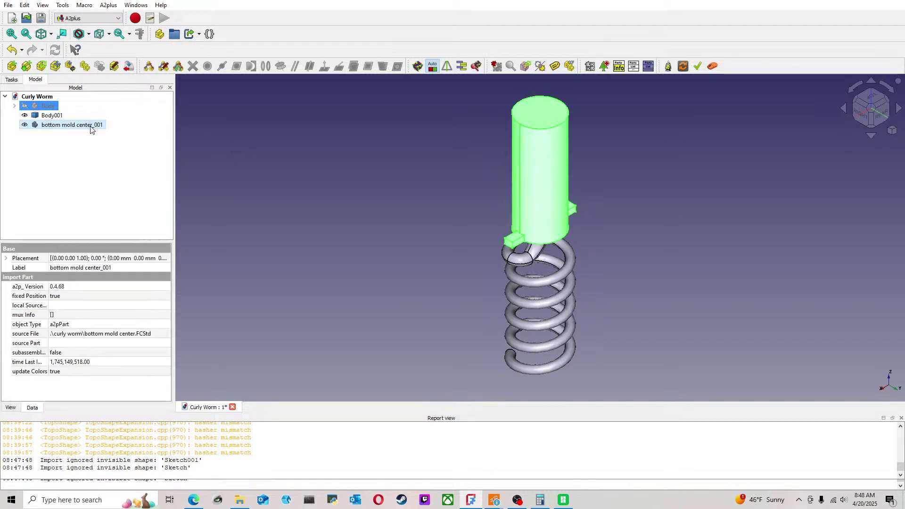
left_click_drag(549, 188, 582, 340)
middle_click_drag(613, 270, 480, 162)
left_click_drag(408, 232, 448, 346)
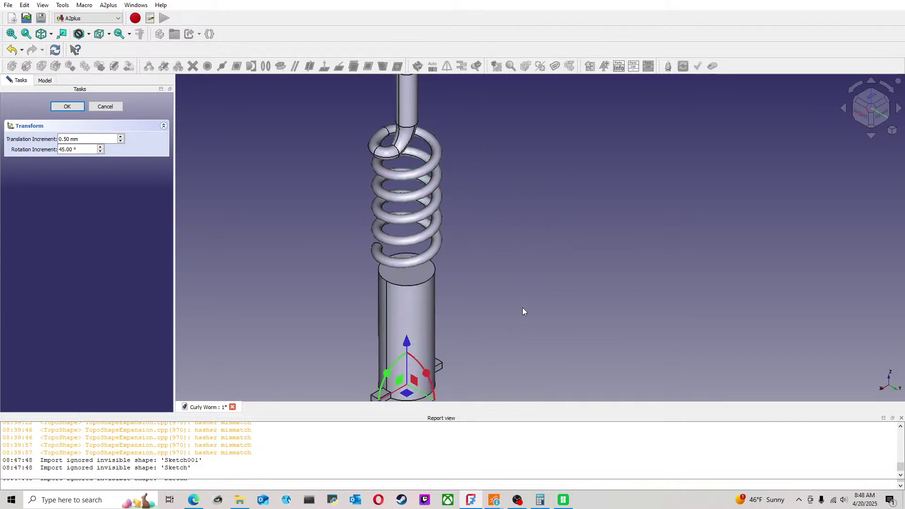
left_click(67, 107)
Step: Import the bottom mold and top mold parts and place them beside the worm, the top mold below the bottom mold
scroll(513, 214, "down", 3)
middle_click_drag(503, 200, 456, 210)
scroll(267, 176, "up", 2)
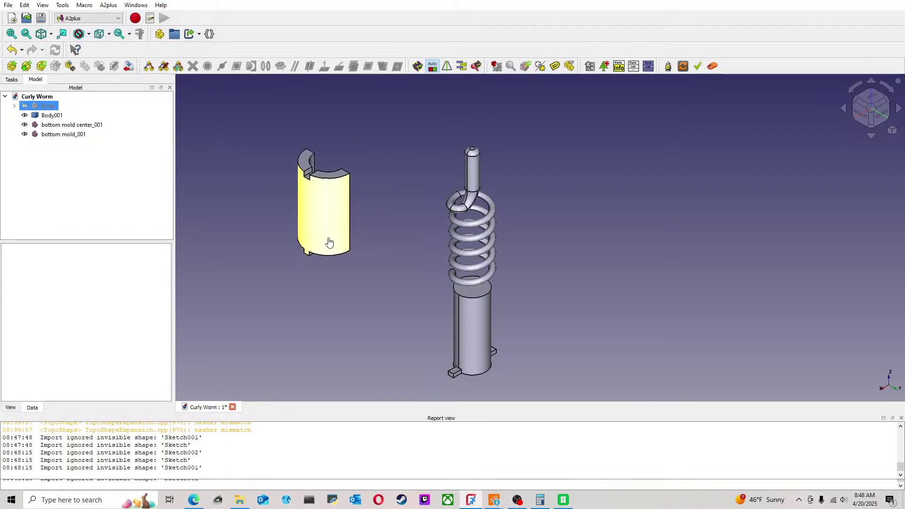
left_click(329, 242)
left_click(339, 132)
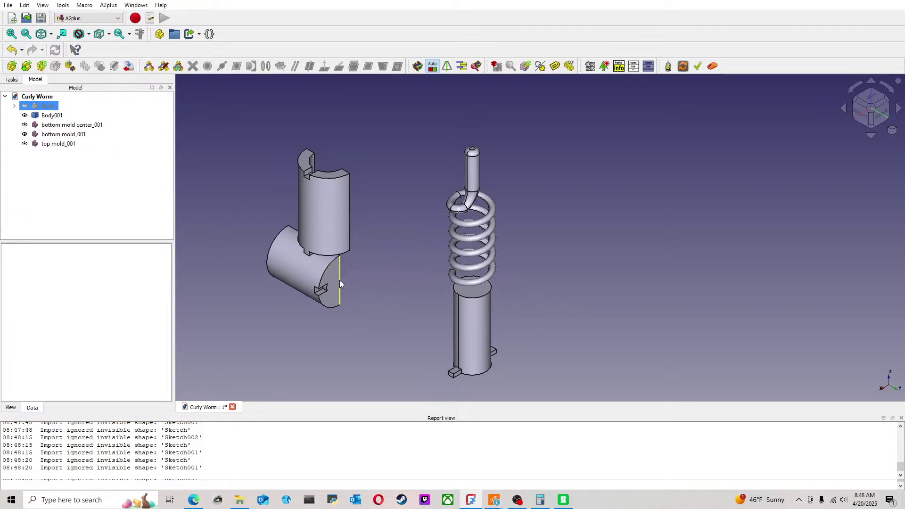
left_click(352, 300)
left_click(355, 268)
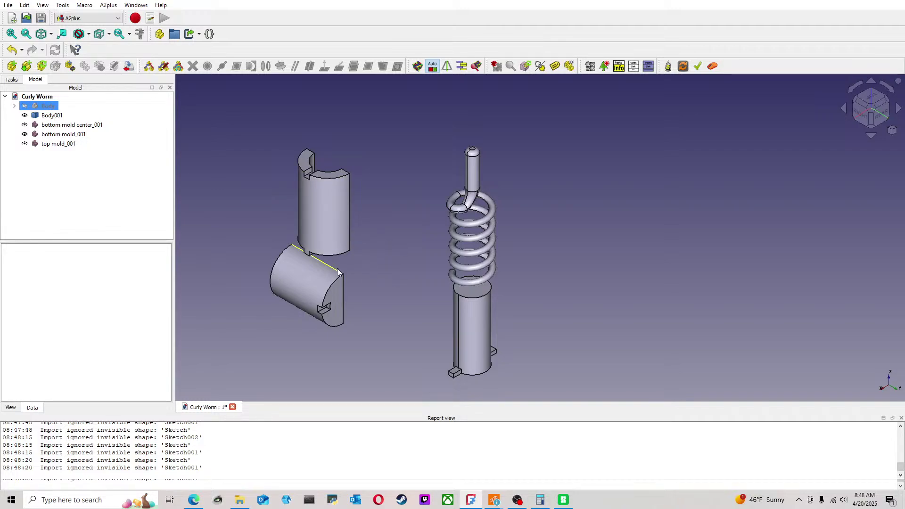
Step: Try an axis-coincident constraint between the top mold's curved face and the worm's cylindrical end, and delete that constraint
left_click(316, 285)
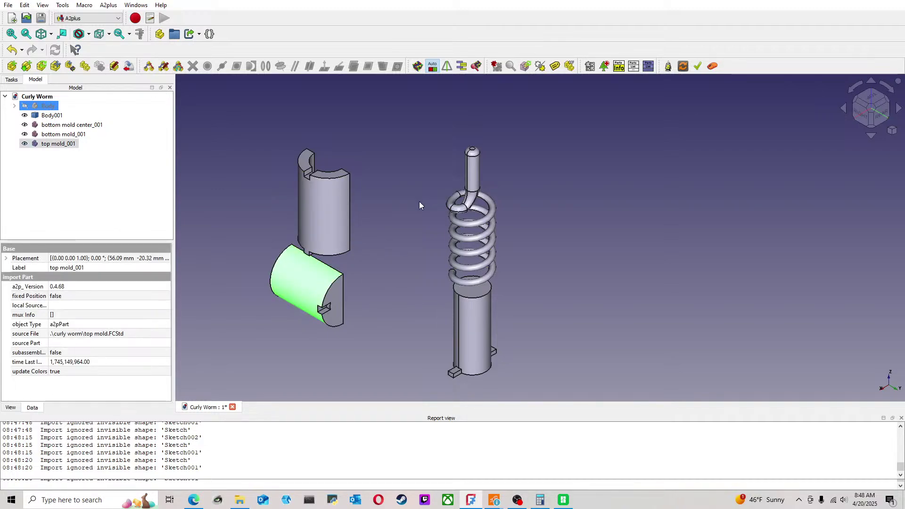
left_click(475, 174, "ctrl")
left_click(280, 66)
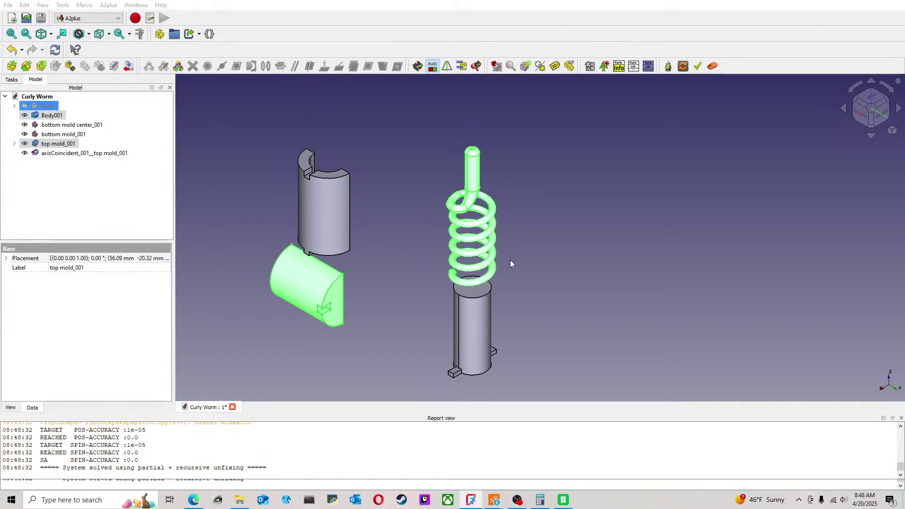
left_click(400, 158)
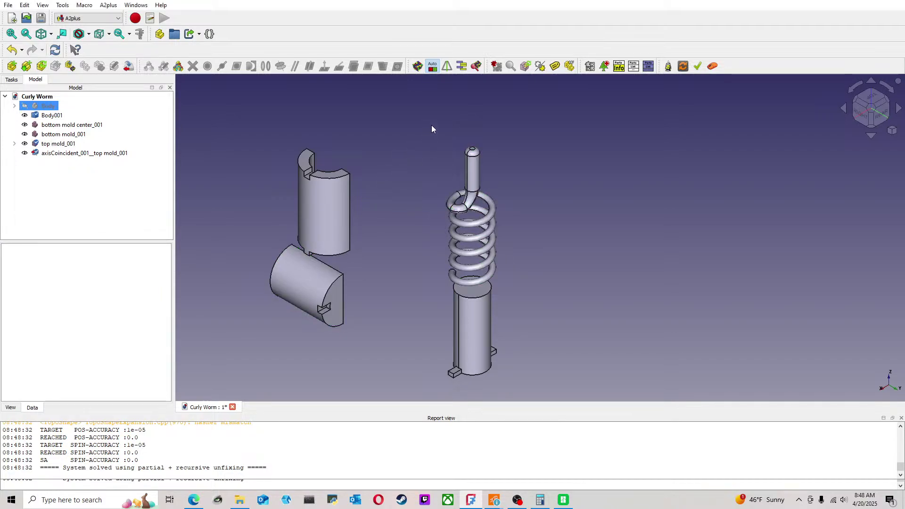
left_click(70, 154)
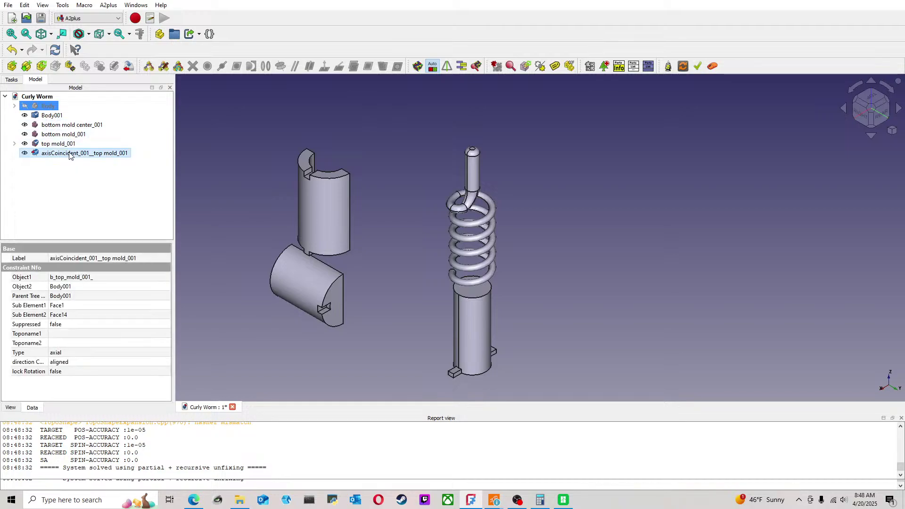
key("Delete")
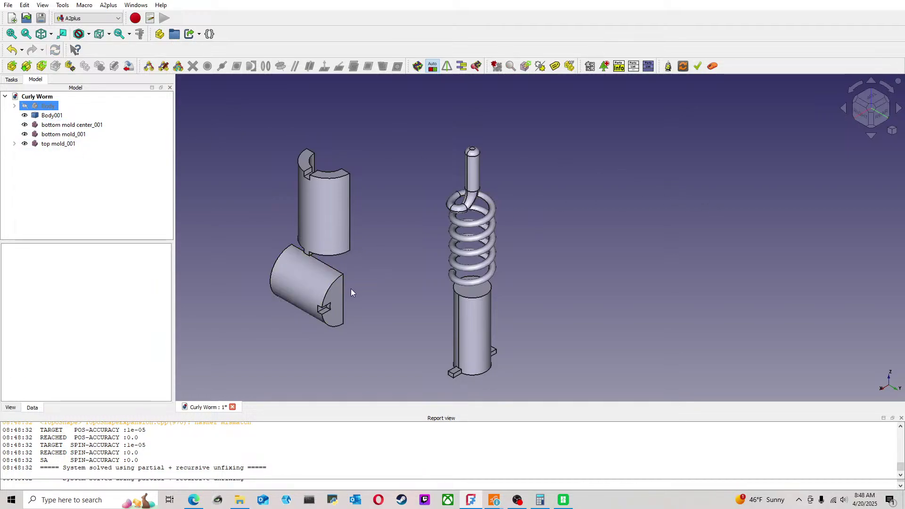
Step: Try an axis-coincident constraint between the worm's straight upright end and the top mold's curved face, and delete that constraint
left_click(47, 117)
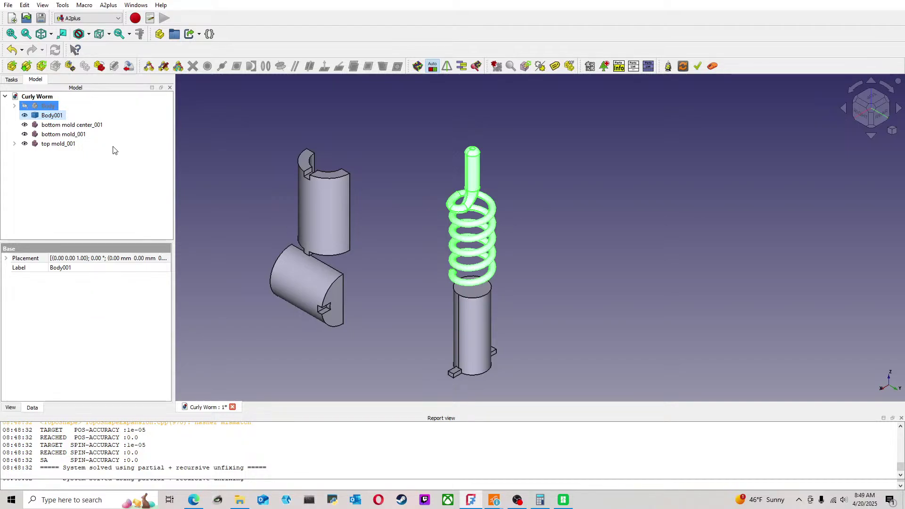
left_click(423, 276)
left_click(312, 287)
left_click(473, 169)
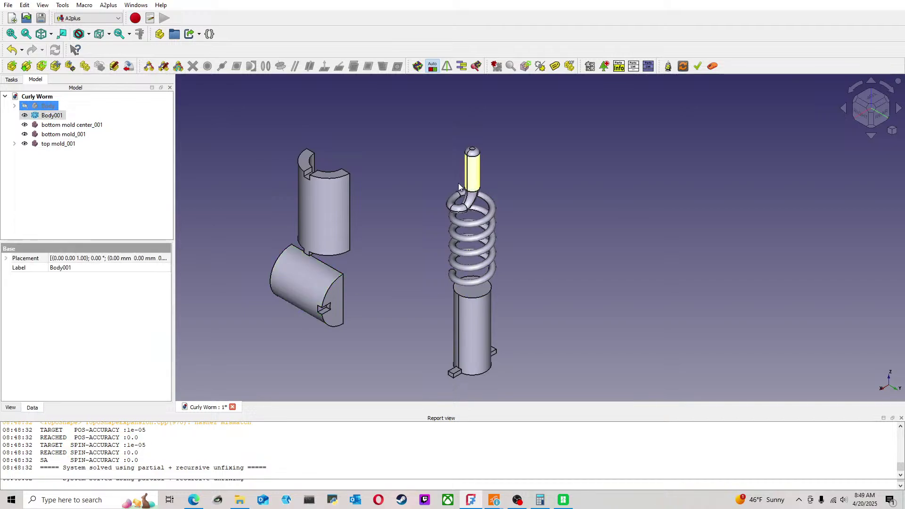
left_click(332, 274, "ctrl")
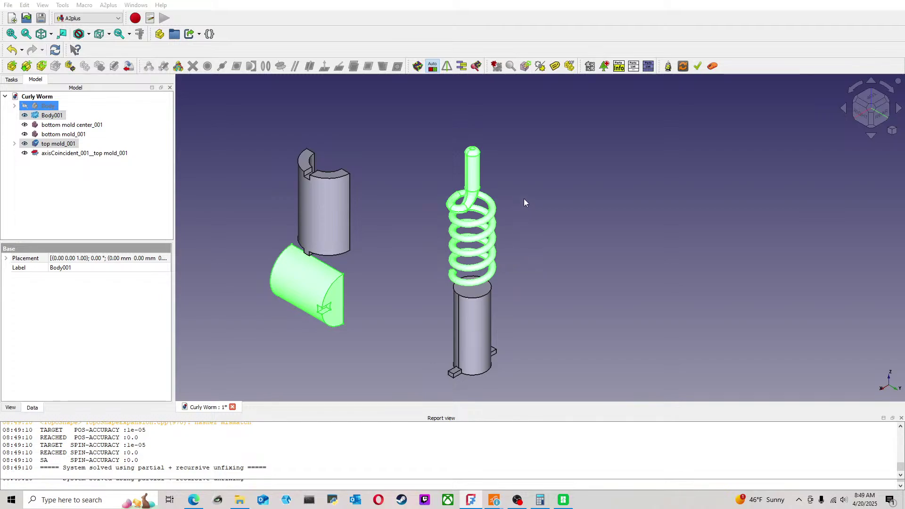
left_click(426, 166)
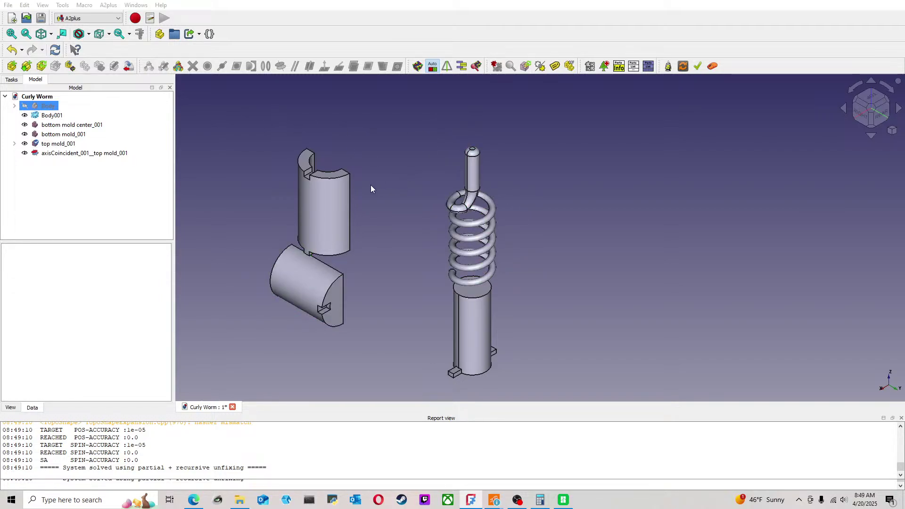
left_click(59, 155)
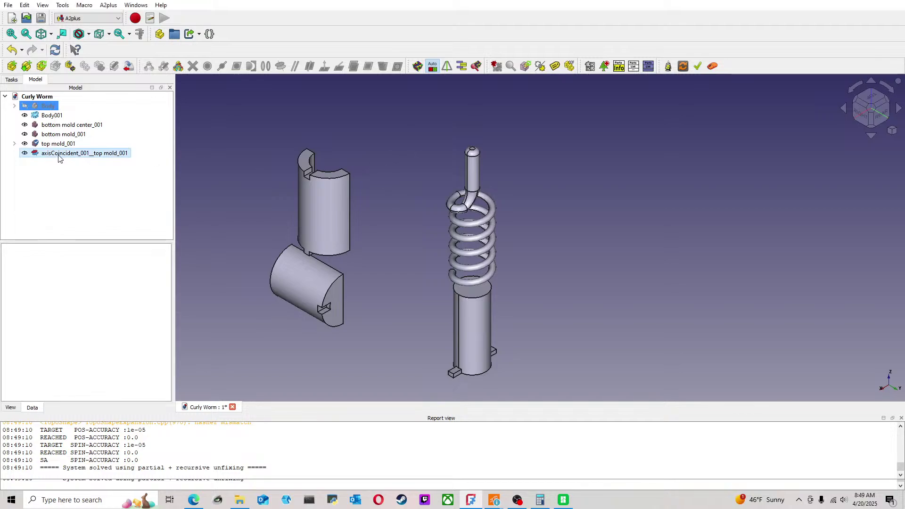
key("Delete")
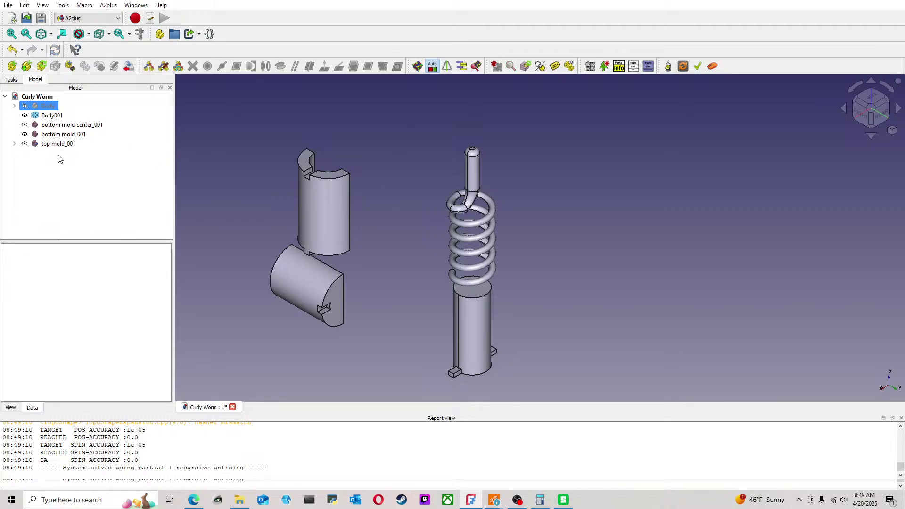
Step: Examine the placement angle, axis and position of the worm copy Body001
left_click(103, 113)
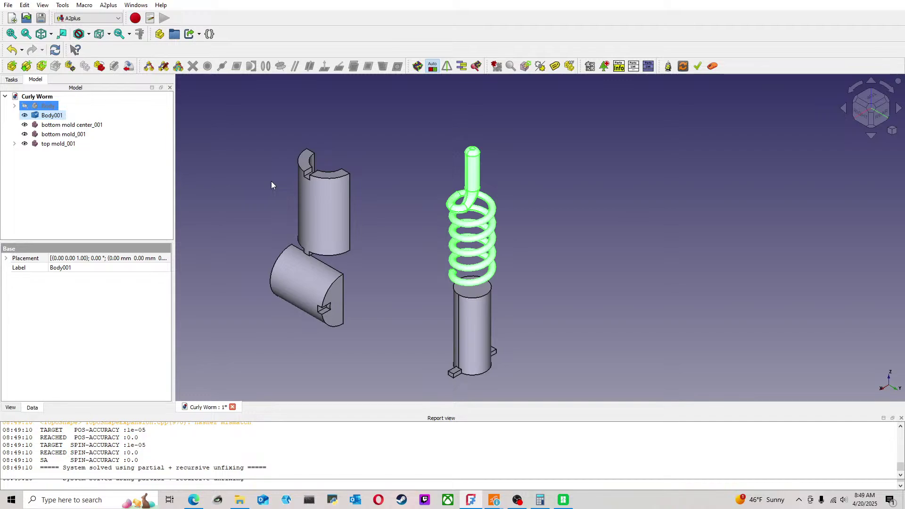
double_click(52, 117)
left_click(67, 106)
double_click(63, 116)
left_click(63, 106)
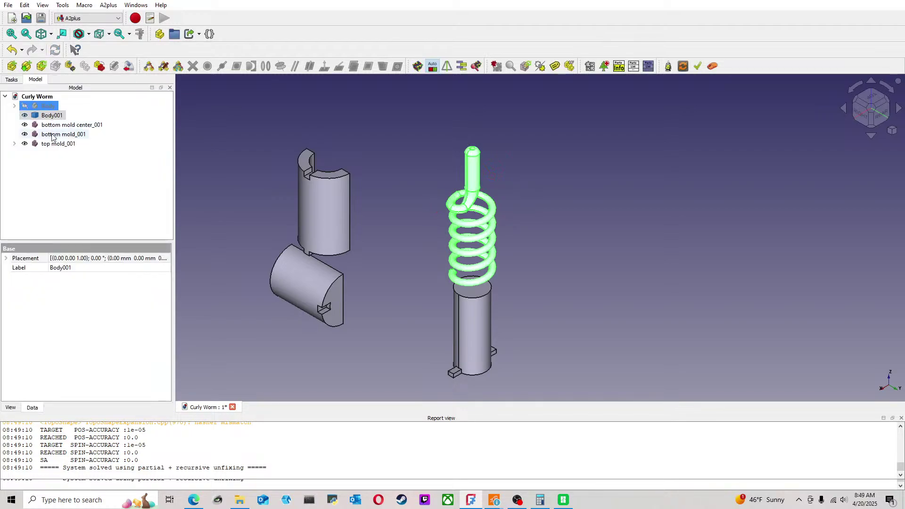
left_click(6, 259)
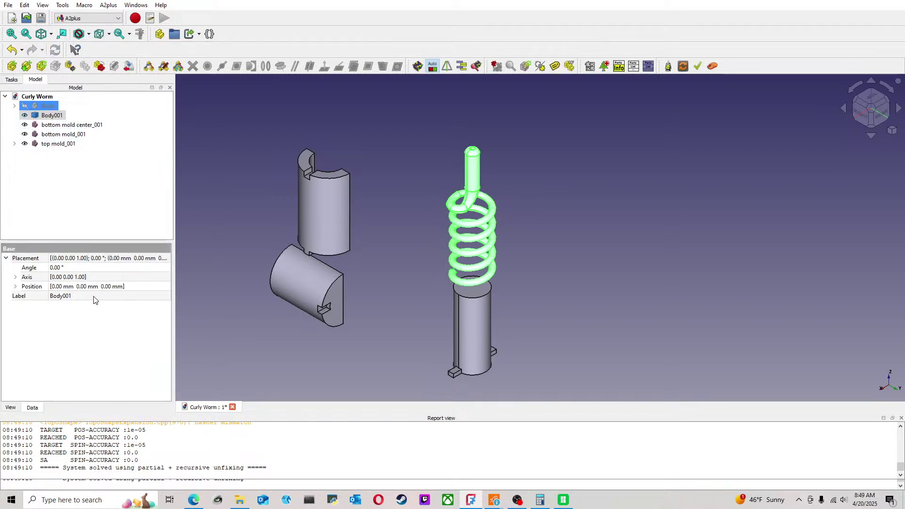
left_click(17, 287)
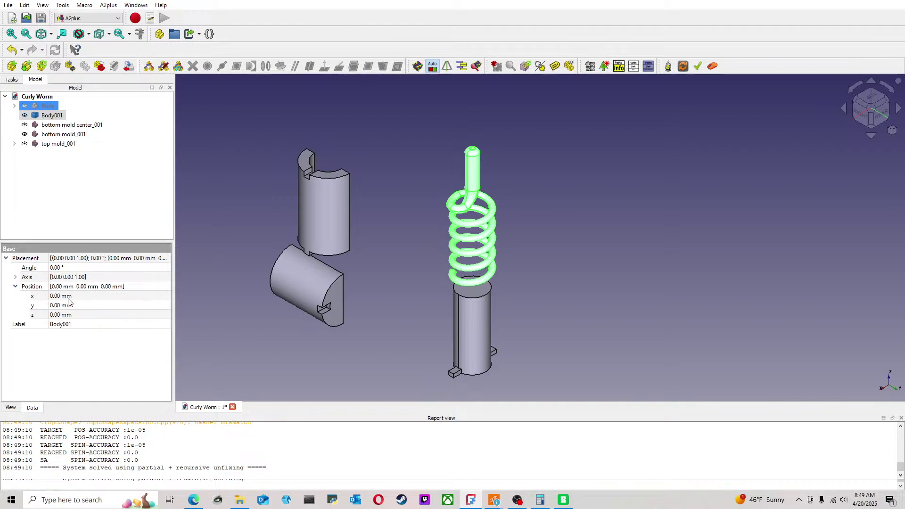
left_click(17, 278)
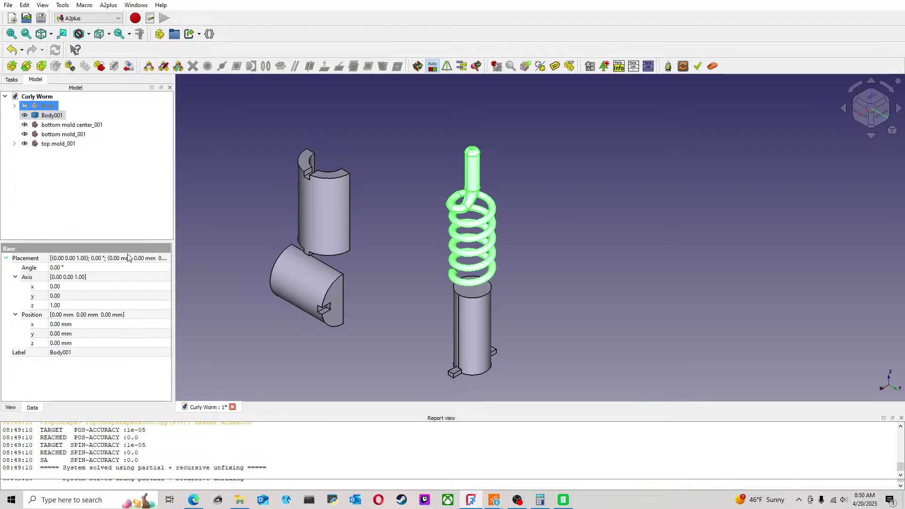
left_click(160, 259)
left_click(164, 258)
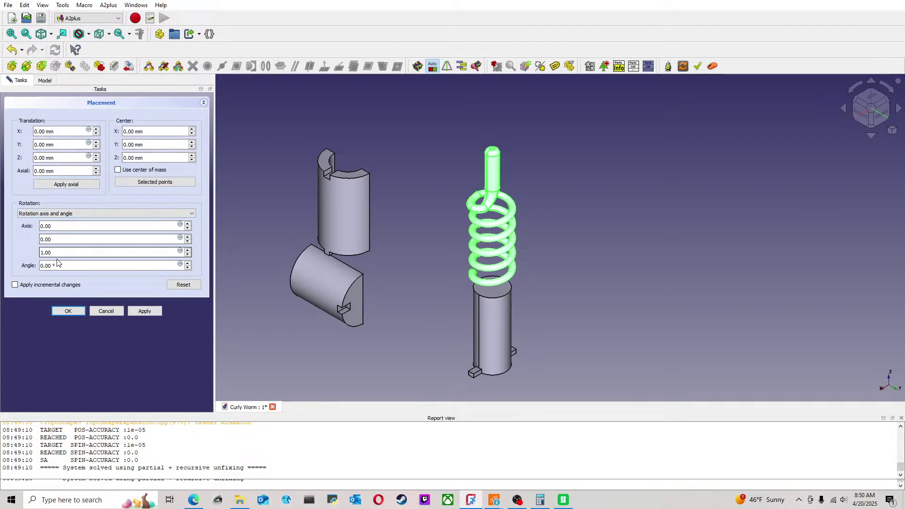
left_click(68, 311)
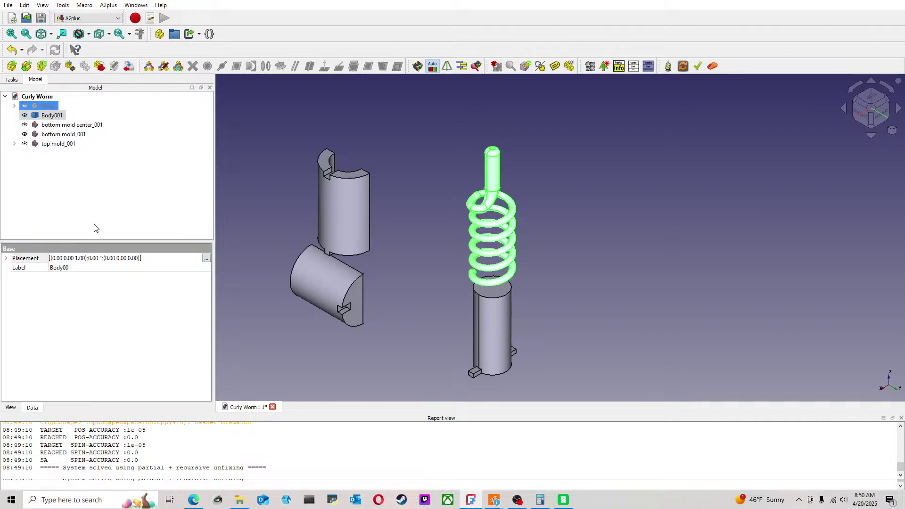
left_click(8, 259)
left_click(41, 248)
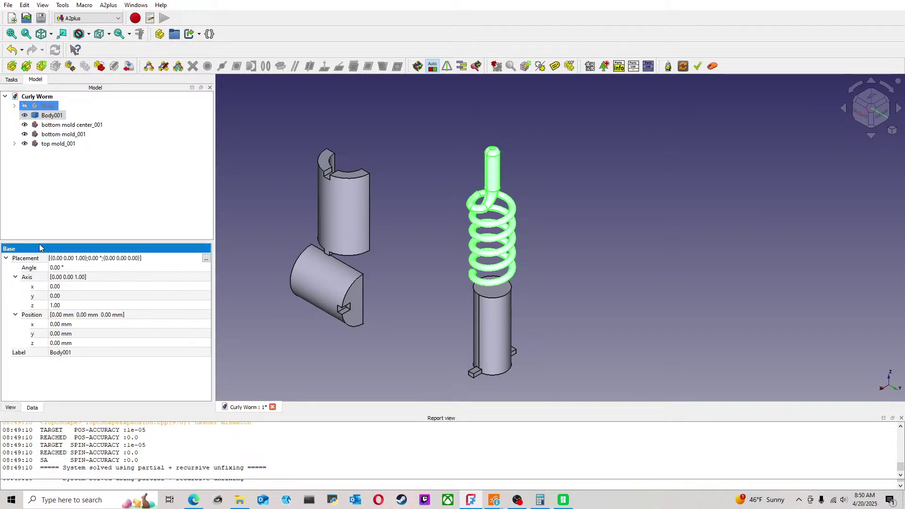
Step: Compare the data properties of Body and Body001, and review Body001's display, style and selection properties
left_click(48, 106)
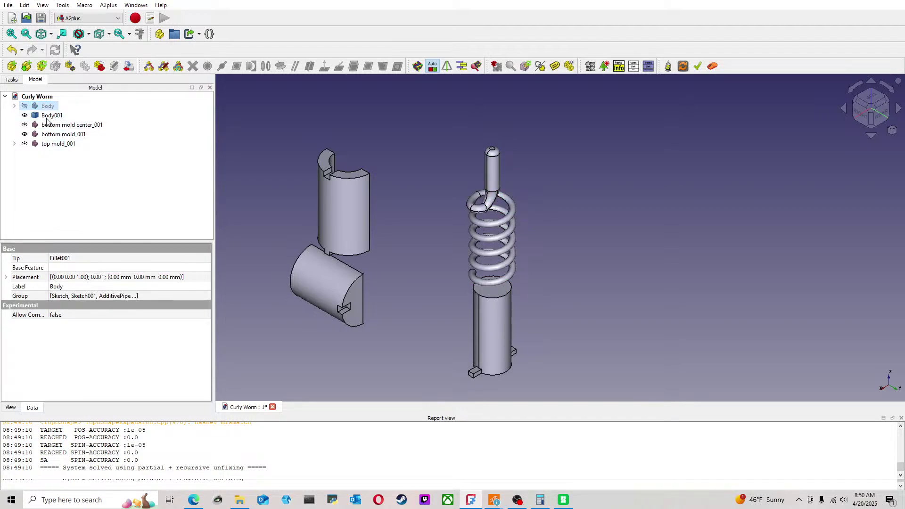
left_click(47, 117)
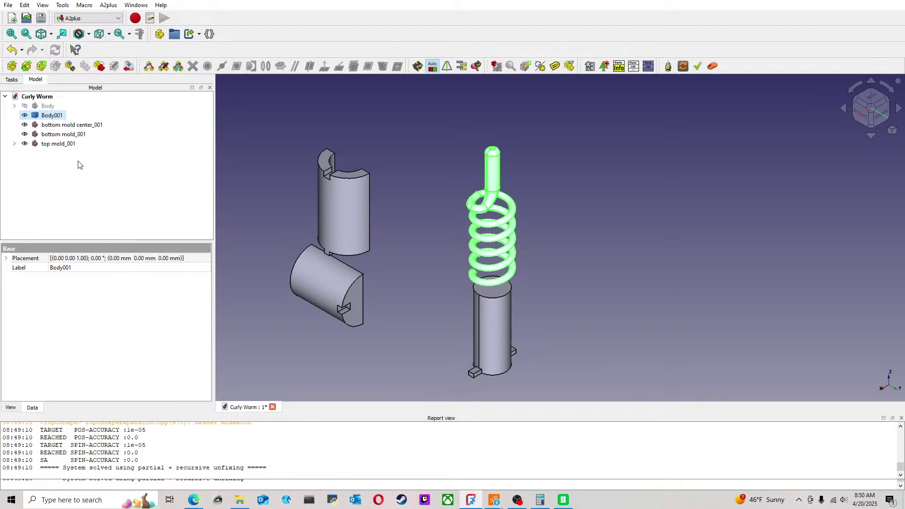
left_click(6, 257)
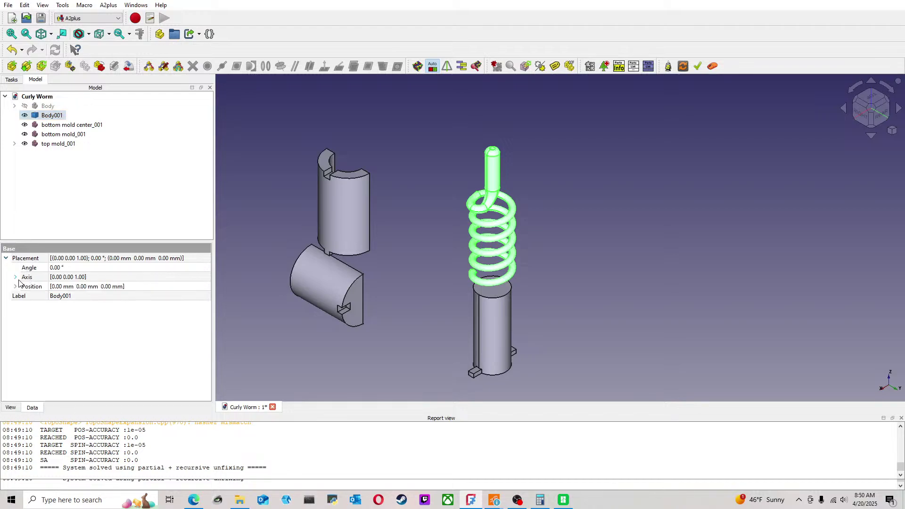
left_click(16, 278)
left_click(26, 316)
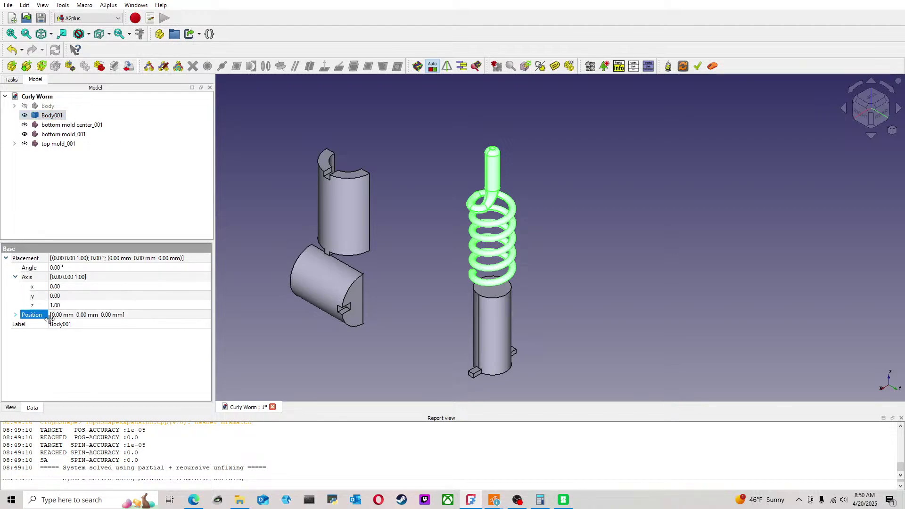
left_click(16, 315)
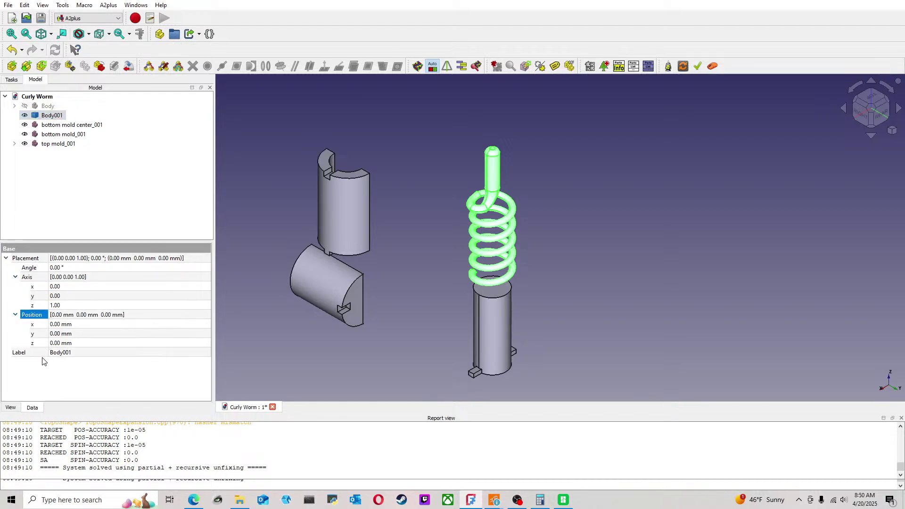
left_click(56, 353)
left_click(160, 362)
left_click(10, 407)
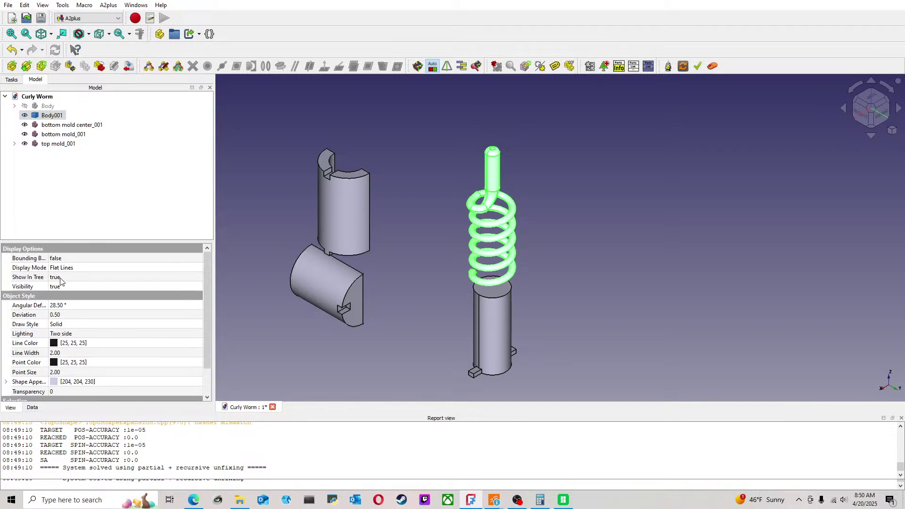
left_click_drag(208, 321, 201, 355)
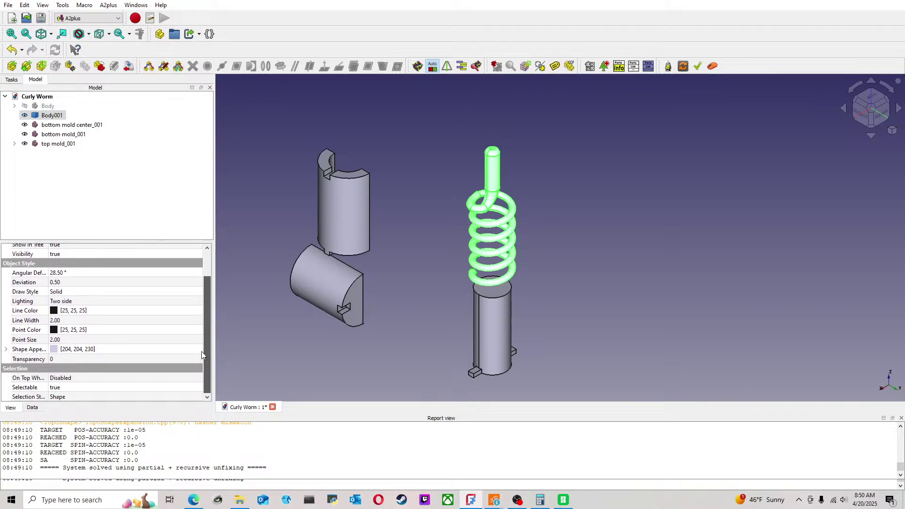
scroll(202, 352, "up", 2)
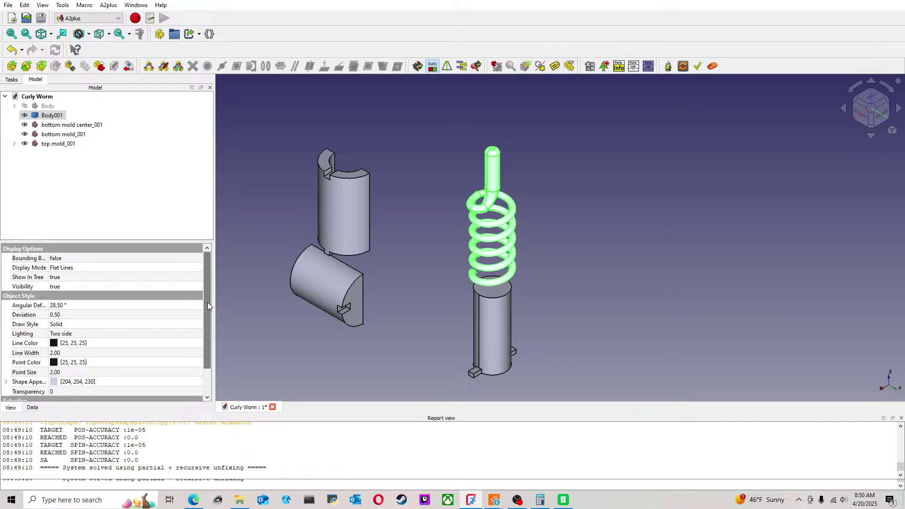
scroll(208, 302, "down", 2)
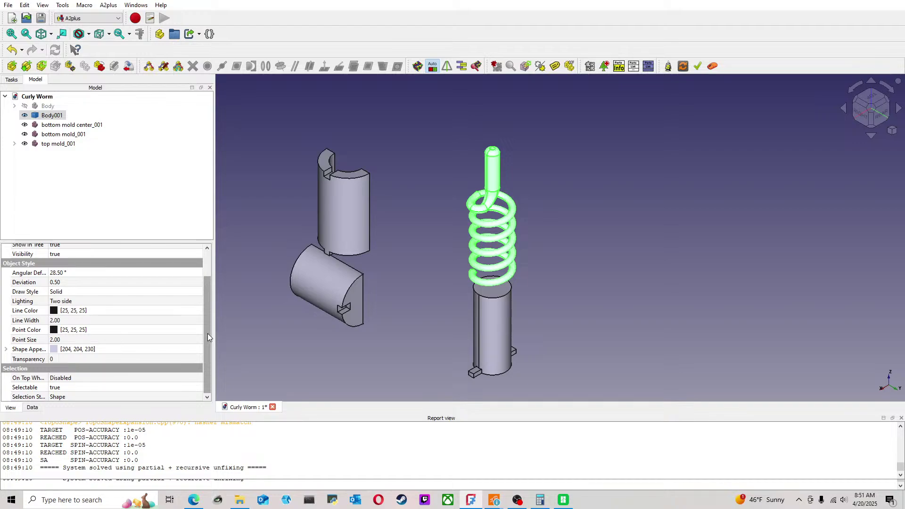
Step: Delete the bottom mold, top mold and bottom mold center parts from the Curly Worm document and save it
left_click(424, 201)
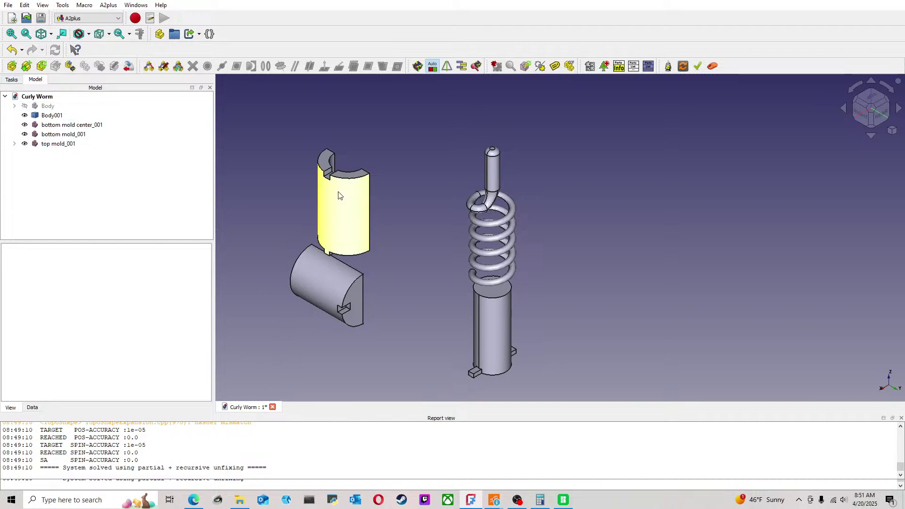
left_click(353, 203)
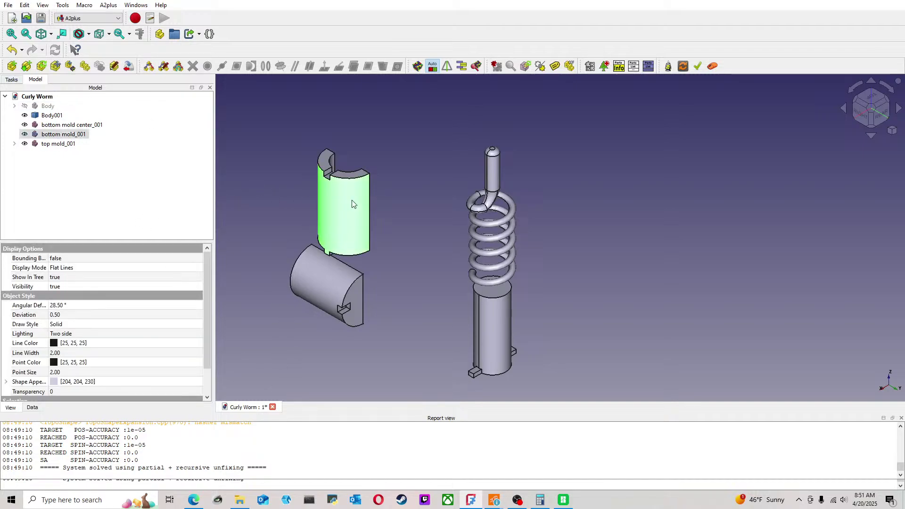
key("Delete")
left_click(328, 282)
key("Delete")
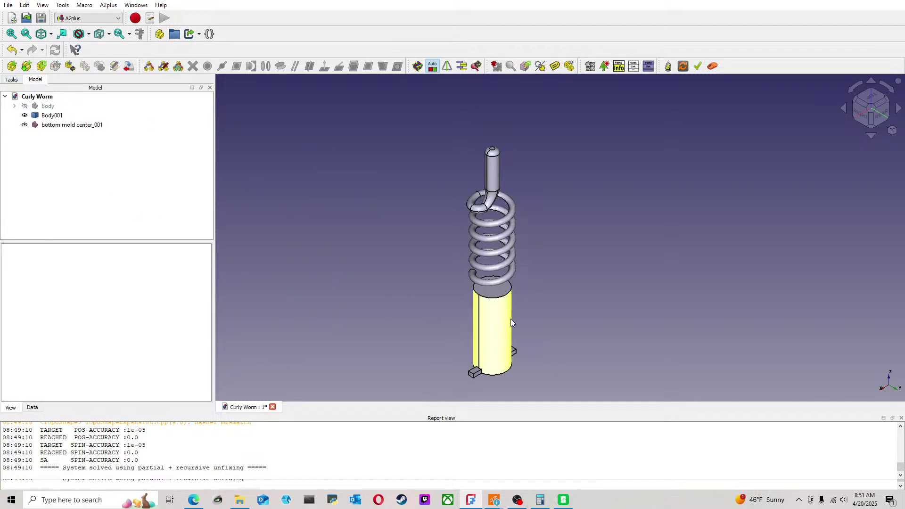
left_click(511, 320)
key("Delete")
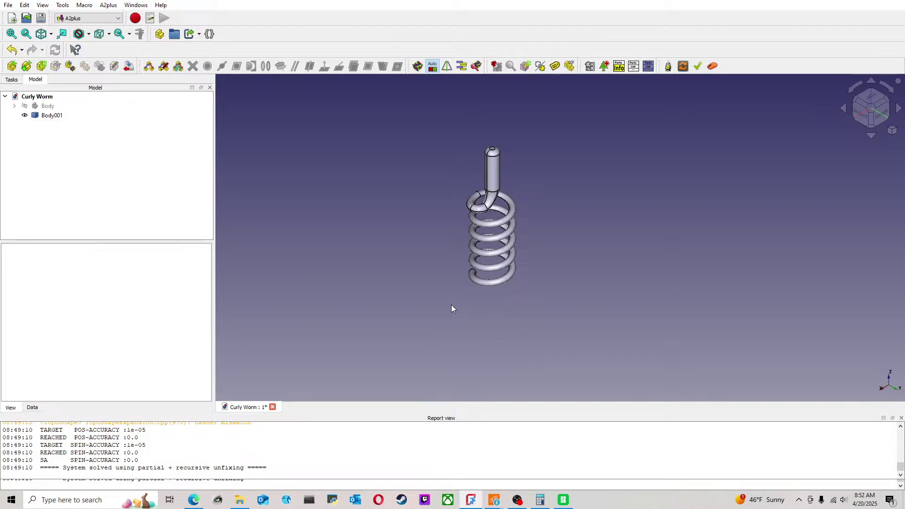
key("ctrl+s")
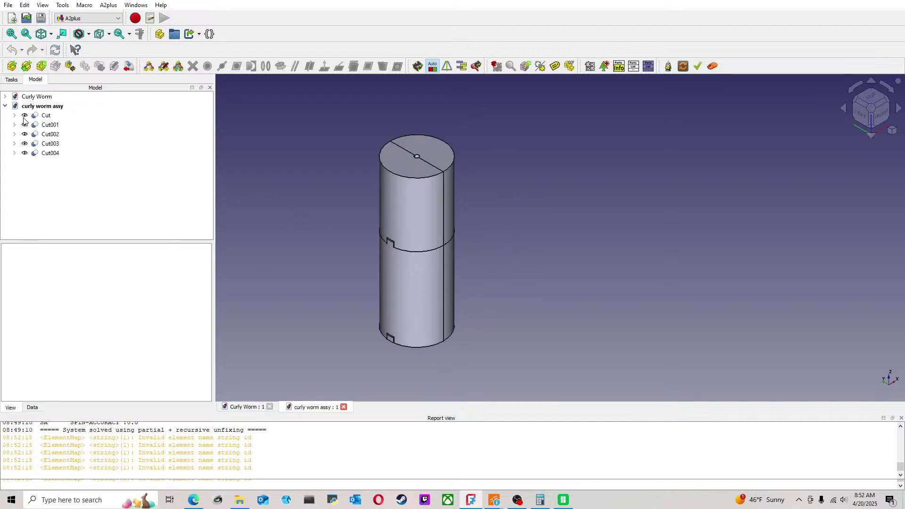
Step: Delete all five Cut features, Cut through Cut004, from the curly worm assy document
left_click(53, 155)
key("Delete")
left_click(53, 156)
key("Delete")
left_click(50, 144)
key("Delete")
left_click(45, 144)
key("Delete")
left_click(50, 153)
key("Delete")
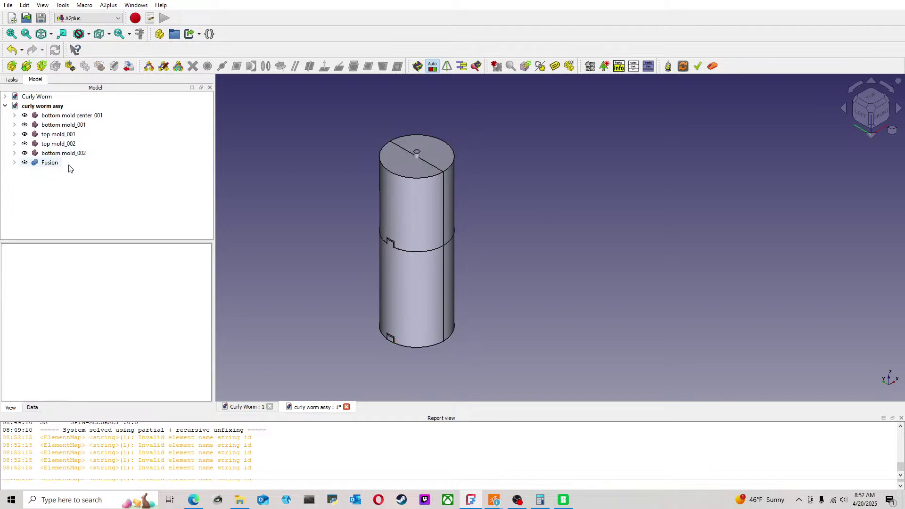
Step: Delete the Fusion and the worm Body from the curly worm assy document, keeping the Cylinder
left_click(50, 164)
key("Delete")
left_click(52, 173)
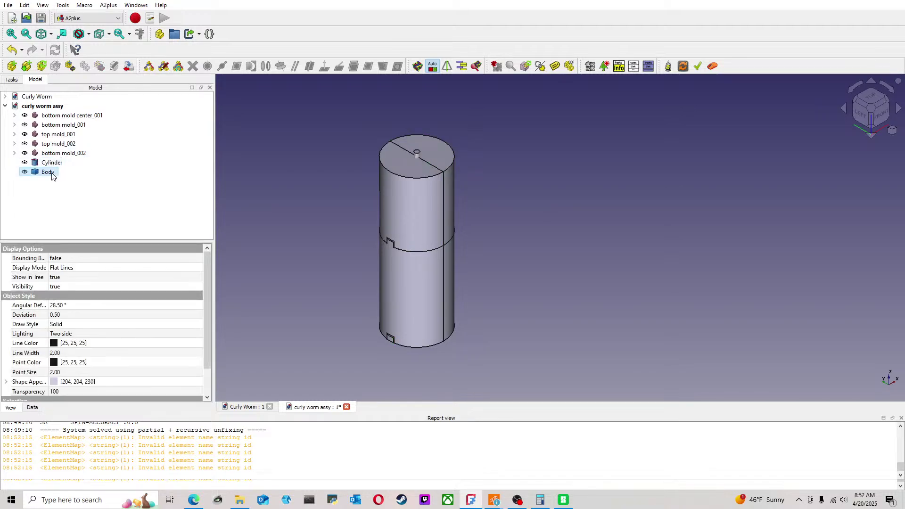
key("Delete")
left_click(57, 164)
left_click(509, 245)
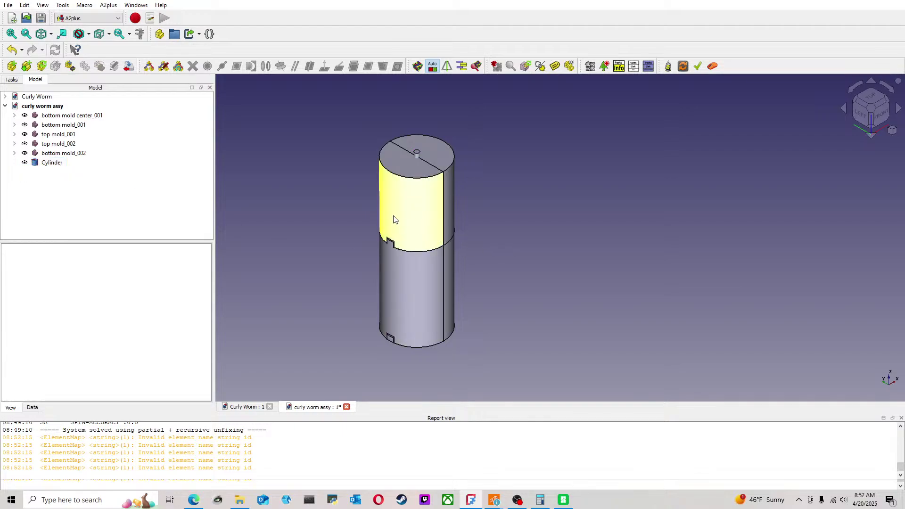
Step: Identify the mold parts by selecting them in the assembly and hide bottom mold_001
left_click(73, 116)
left_click(65, 135)
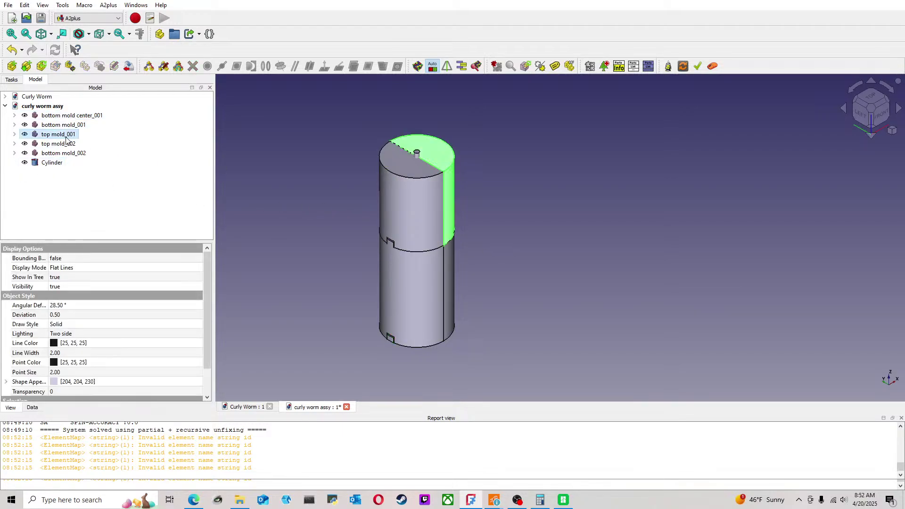
left_click(51, 163, "ctrl")
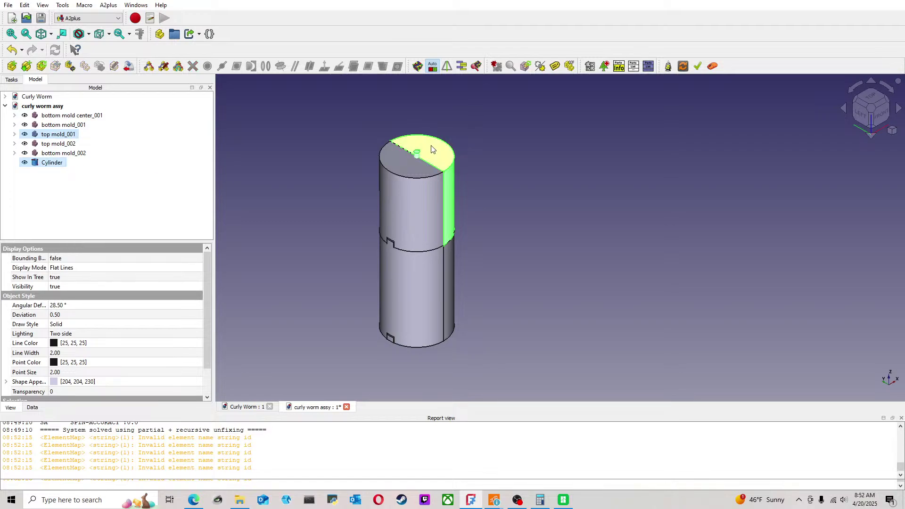
left_click(313, 148)
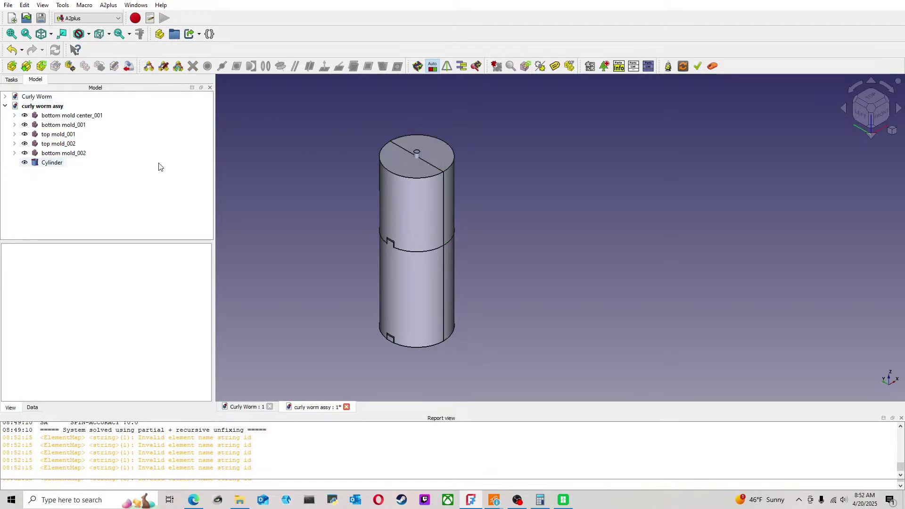
left_click(78, 116)
left_click(76, 125)
key("space")
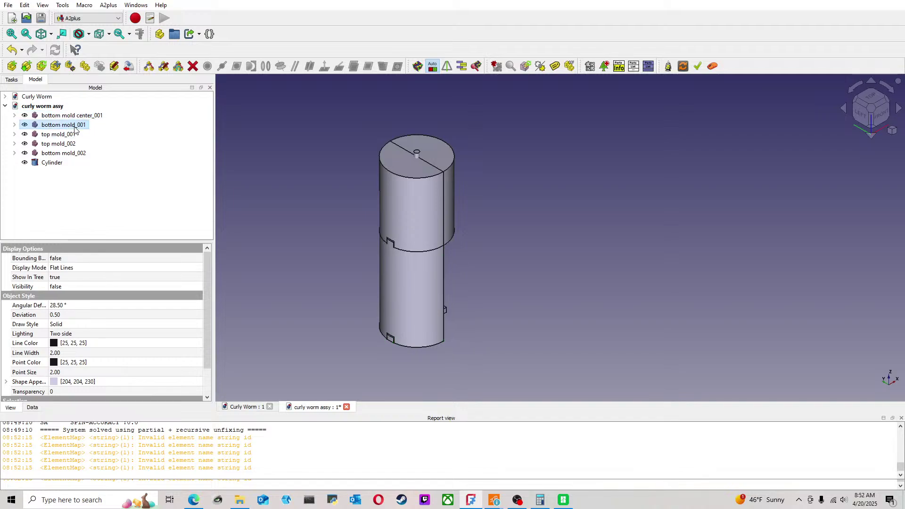
Step: Hide top mold_002 and bottom mold_002 and leave bottom mold_001 and top mold_001 shown, exposing the mold's inner half
left_click(66, 137)
key("space")
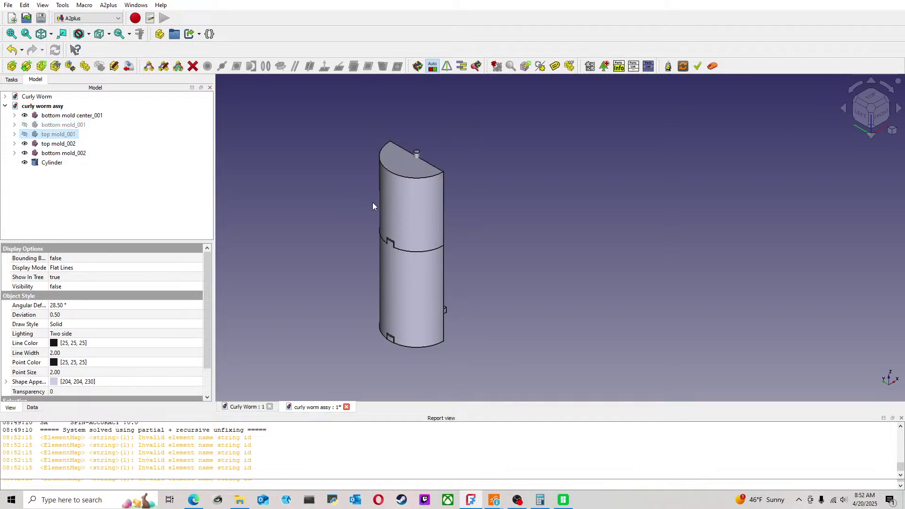
left_click(64, 144)
key("space")
left_click(66, 154)
key("space")
left_click(59, 125)
key("space")
left_click(58, 134)
key("space")
left_click(499, 252)
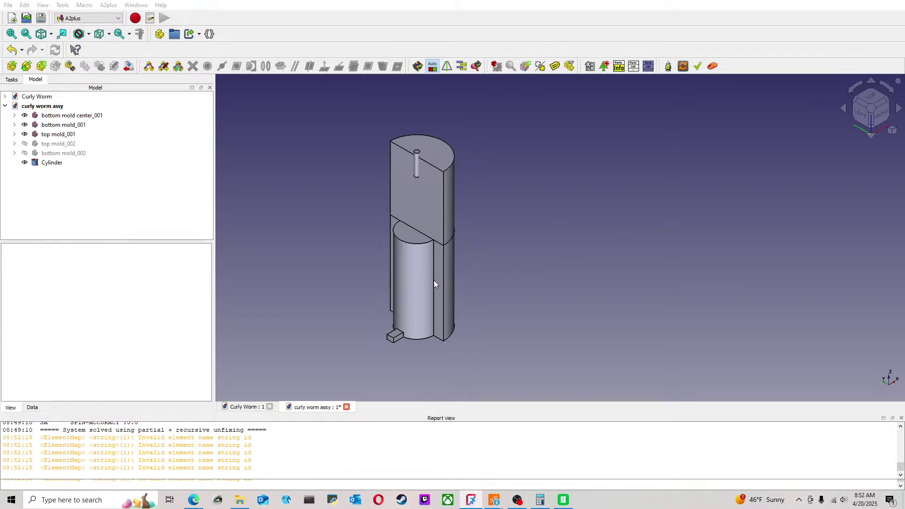
Step: Close the Curly Worm document, import the curly worm part into the assembly and place it beside the molds
left_click(246, 407)
left_click(269, 406)
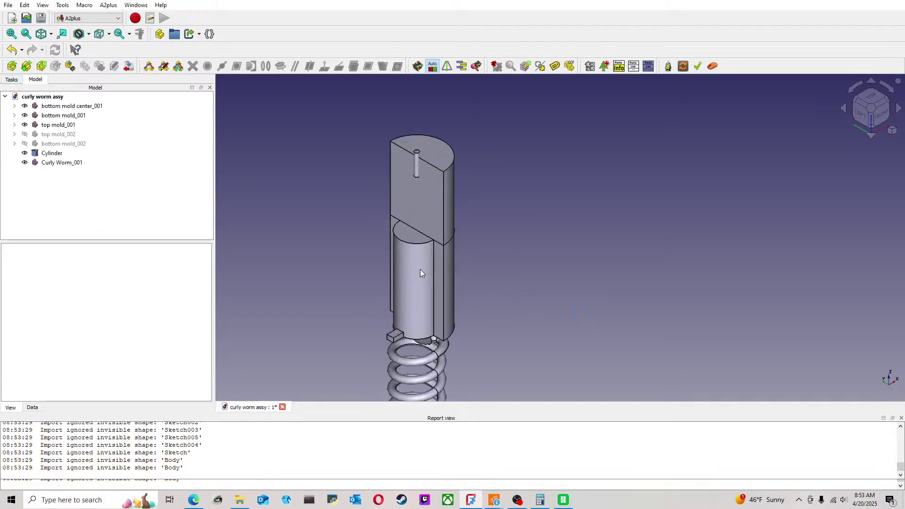
left_click(314, 182)
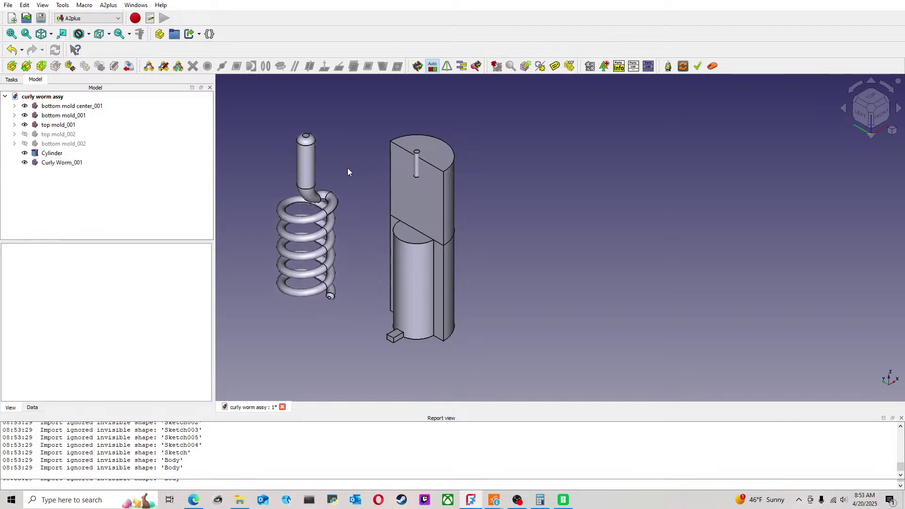
Step: Add an axis coincident constraint between the worm's straight cylindrical section and the cylindrical face of bottom mold center_001
left_click(307, 163)
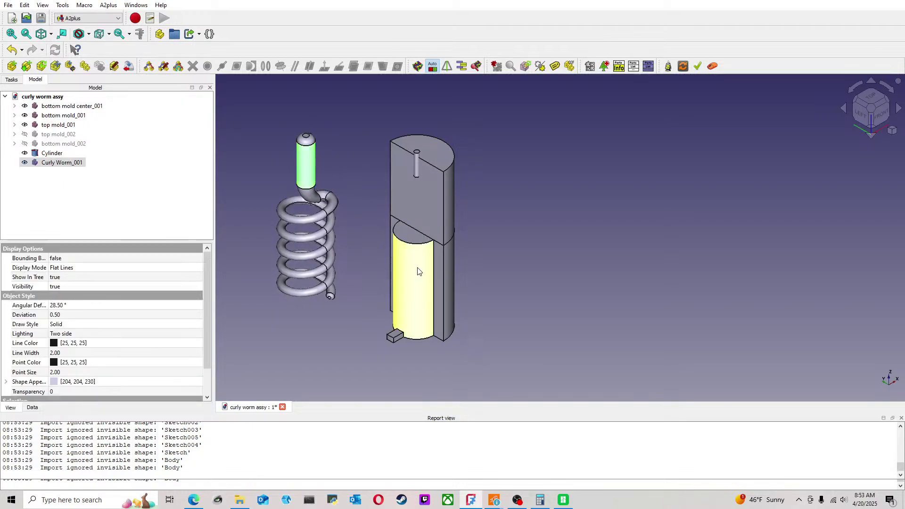
left_click(417, 272)
left_click(281, 66)
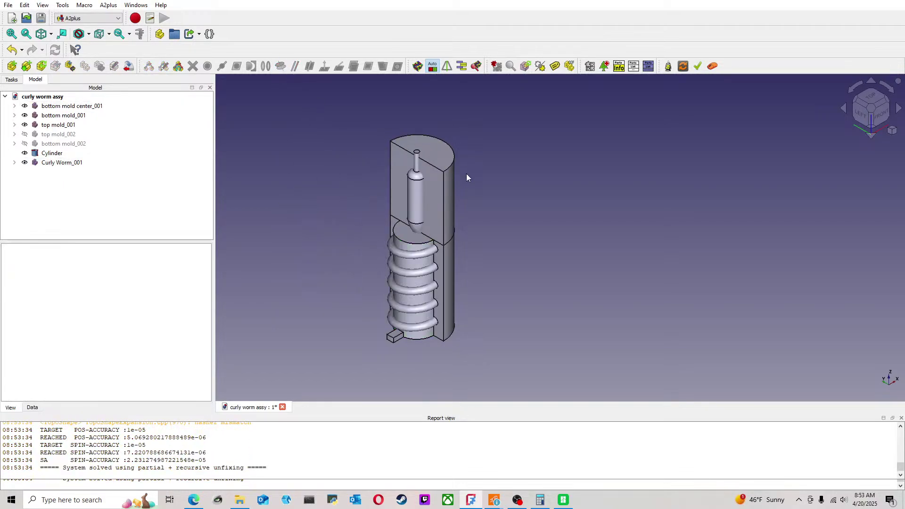
Step: Add a plane coincident constraint between the flat face at the worm's tip and the end face of top mold_001
left_click(871, 96)
scroll(490, 174, "up", 10)
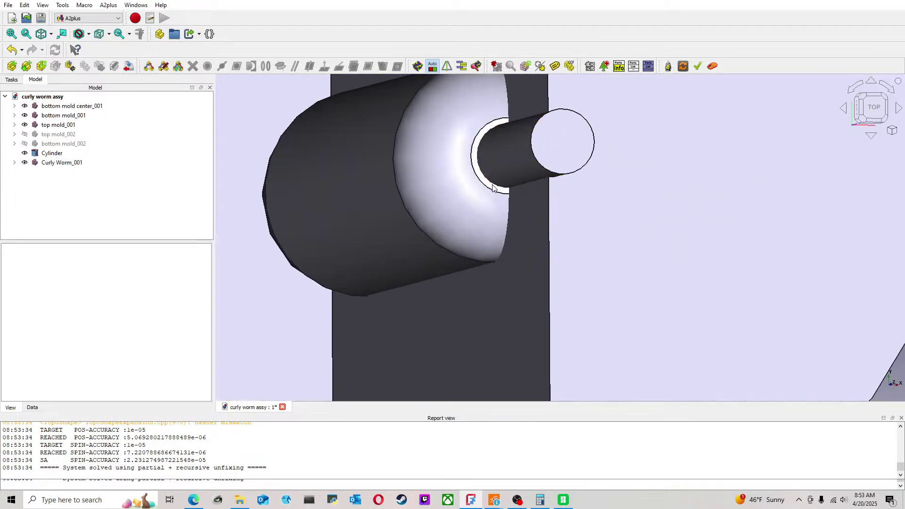
left_click(491, 188)
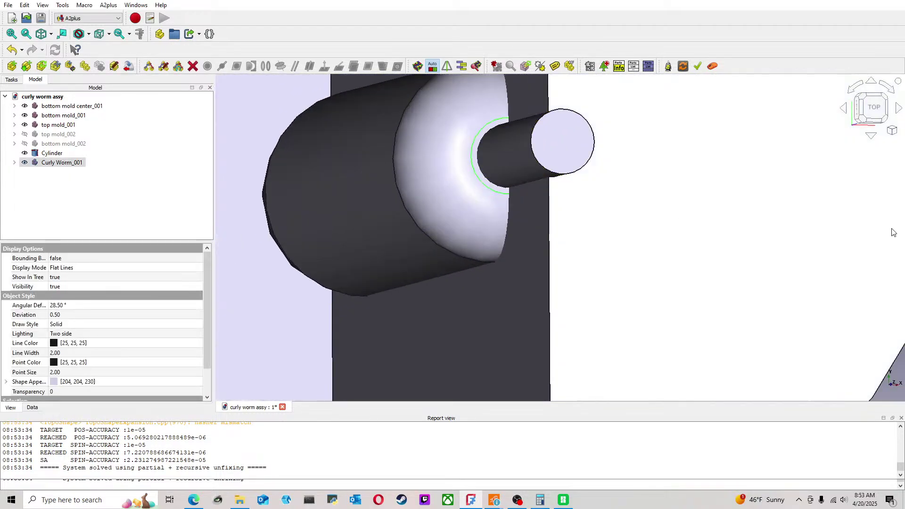
scroll(883, 264, "down", 3)
scroll(709, 231, "up", 6)
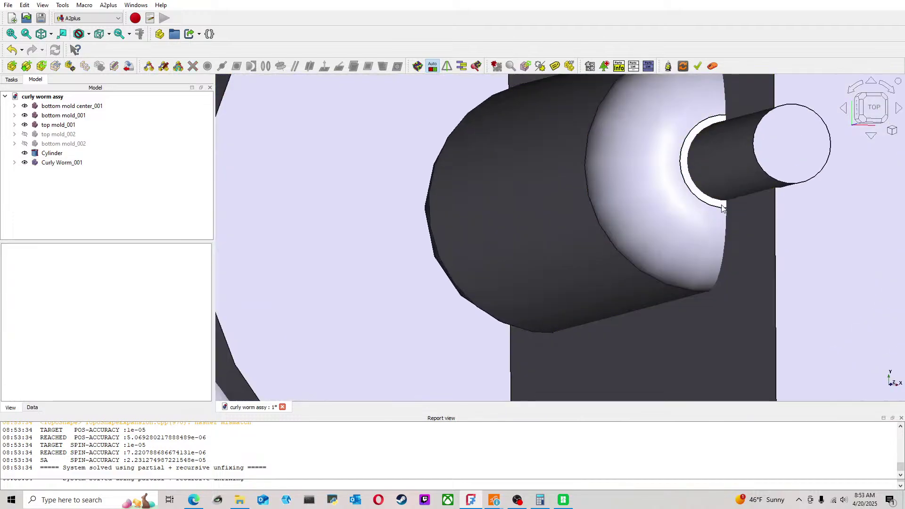
scroll(725, 210, "down", 5)
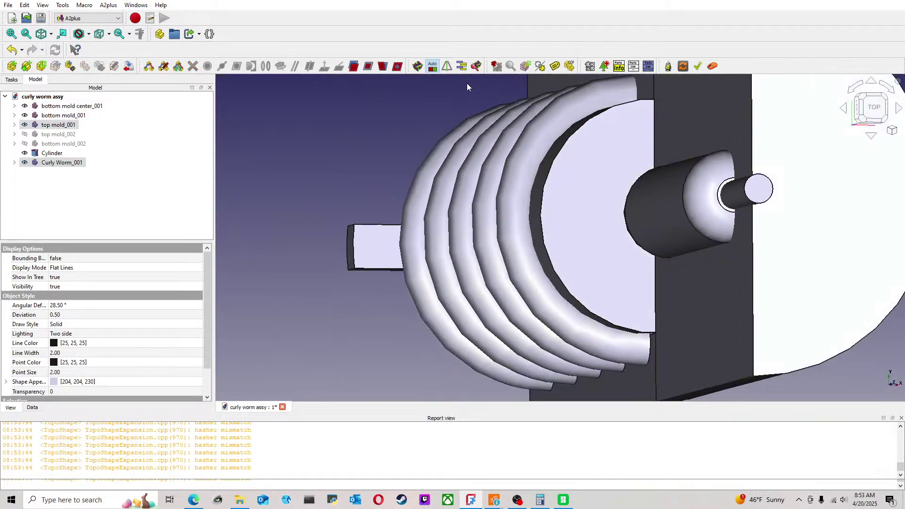
left_click(368, 67)
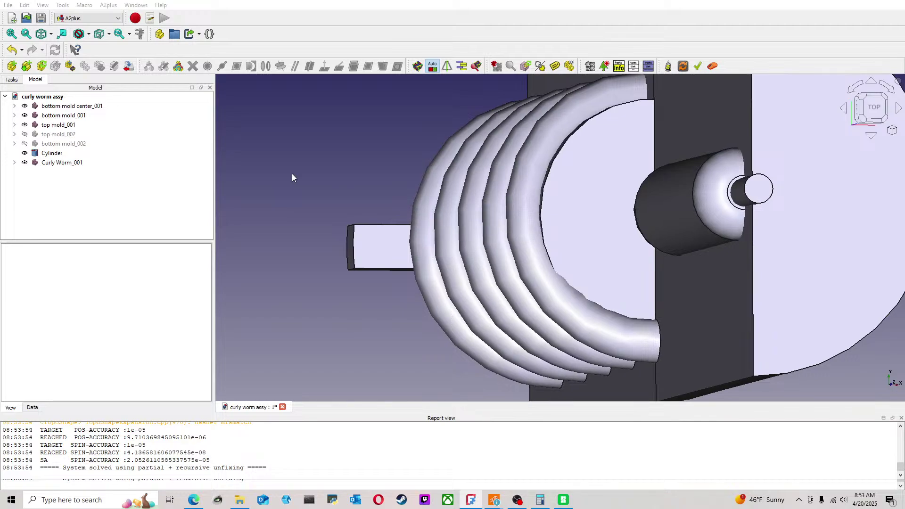
Step: Rotate Curly Worm_001 about its long axis with Transform in 45° increments, so its neck bend lies on the open side of the mold
middle_click_drag(292, 175, 598, 232)
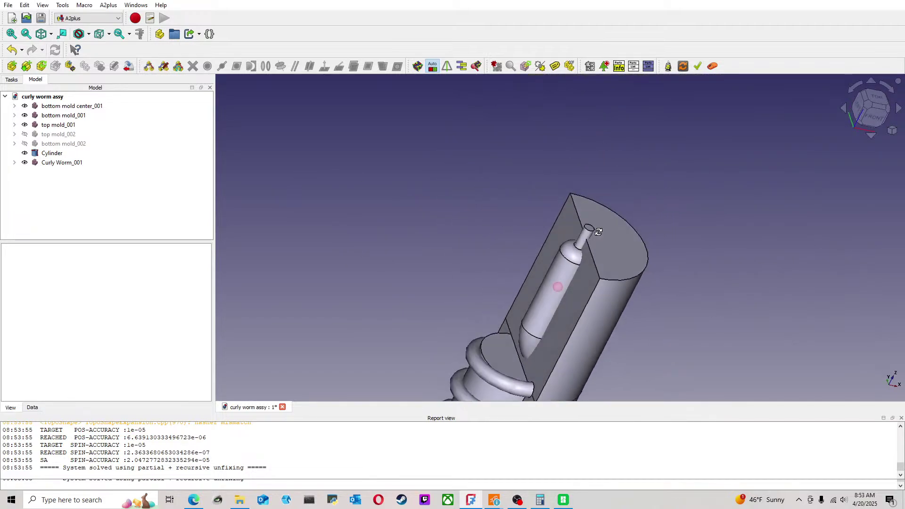
middle_click_drag(717, 269, 711, 246)
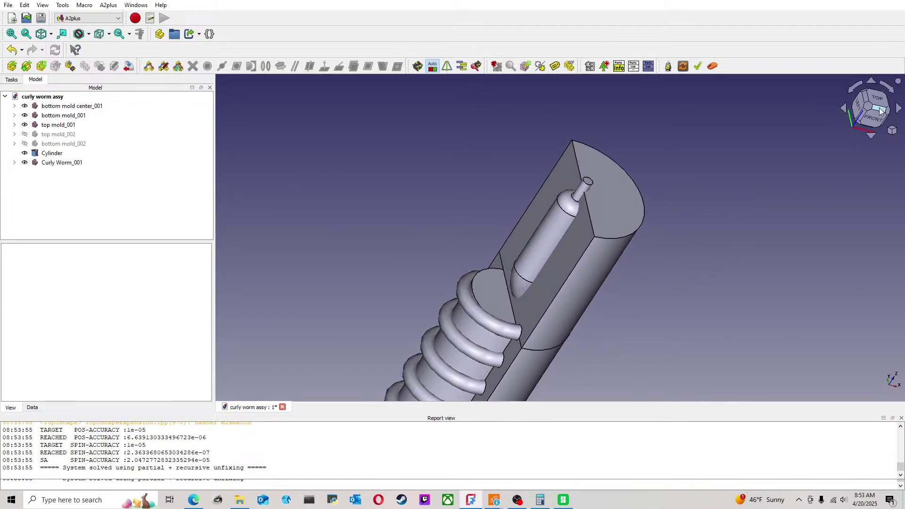
left_click(875, 103)
middle_click_drag(620, 240, 551, 231)
left_click(870, 107)
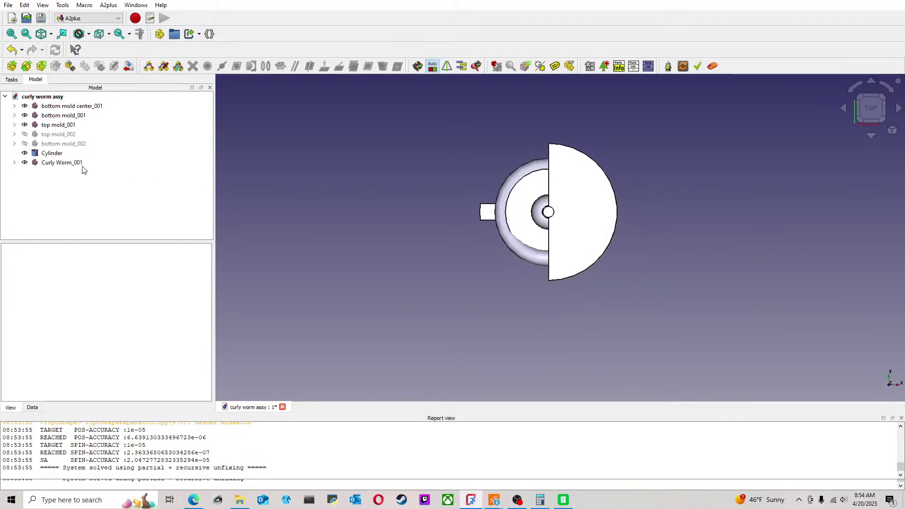
double_click(71, 162)
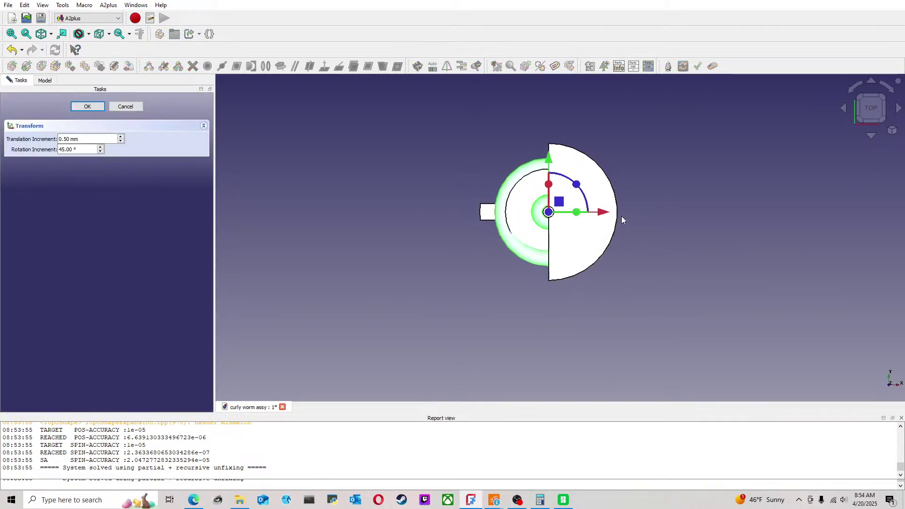
left_click_drag(579, 188, 542, 269)
middle_click_drag(501, 323, 361, 294)
scroll(366, 282, "up", 3)
scroll(364, 269, "down", 3)
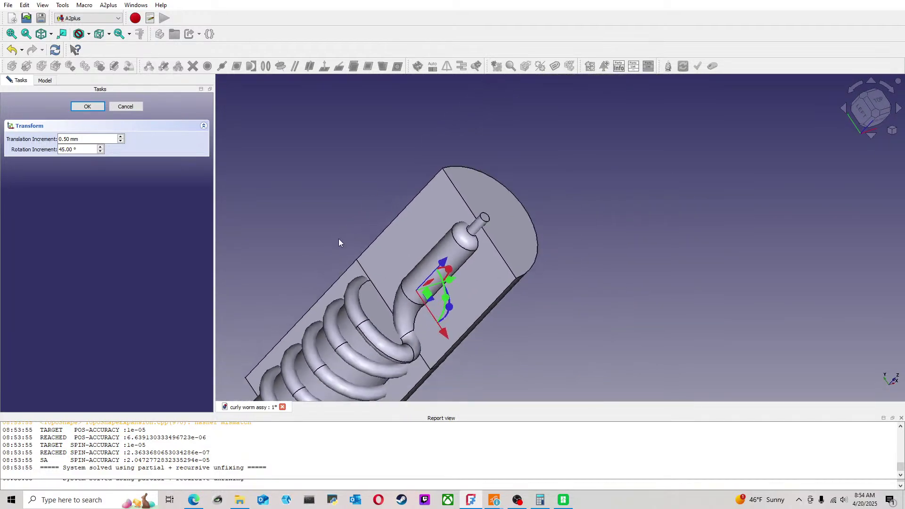
left_click(87, 106)
Step: Examine from the left side and at an angle how the worm's coils and neck sit around the mold center
scroll(445, 292, "down", 4)
middle_click_drag(445, 293, 505, 270)
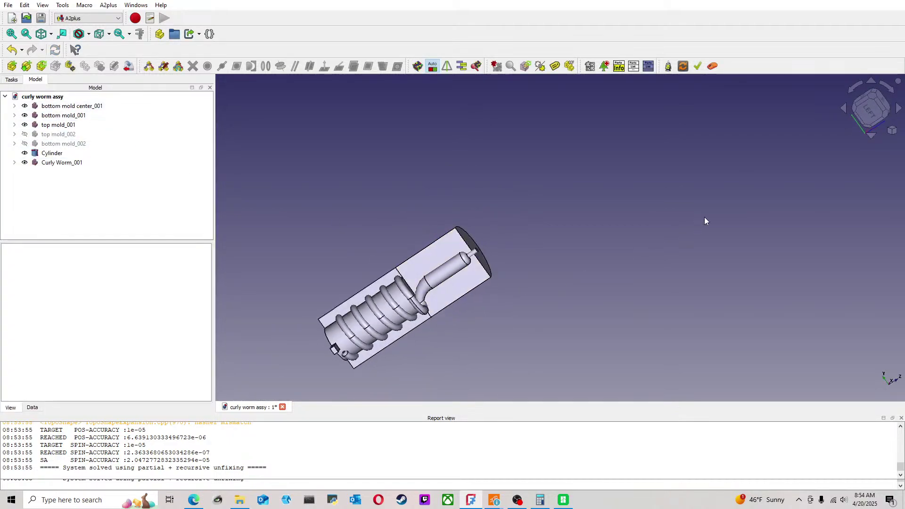
left_click(870, 108)
scroll(419, 194, "up", 4)
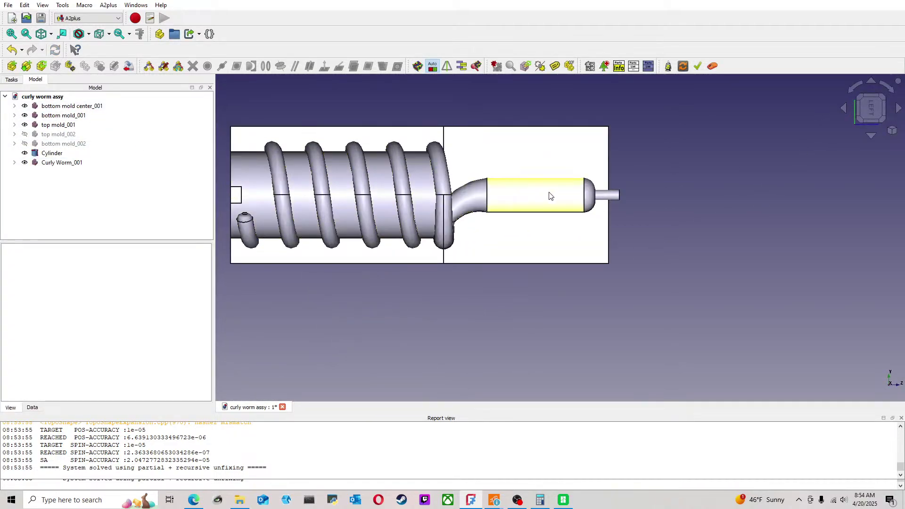
middle_click_drag(528, 151, 498, 165)
scroll(497, 165, "down", 2)
left_click(871, 108)
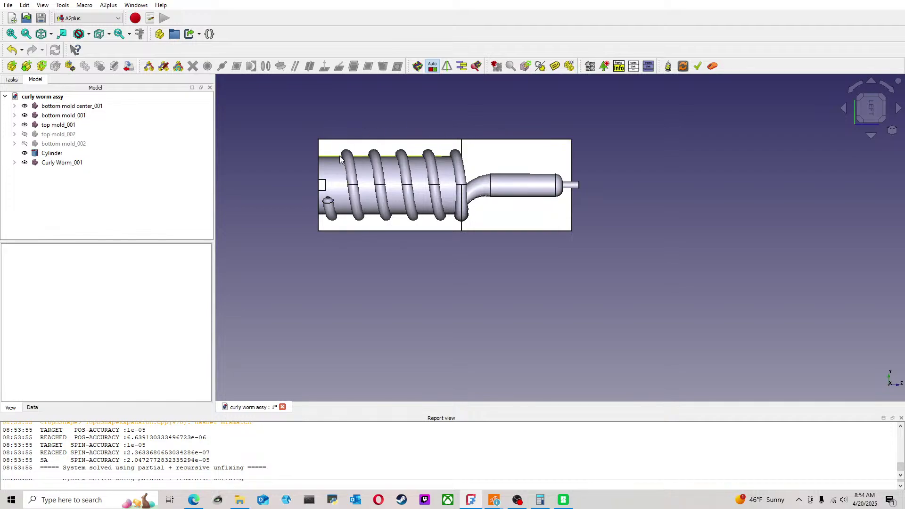
middle_click_drag(332, 174, 289, 155)
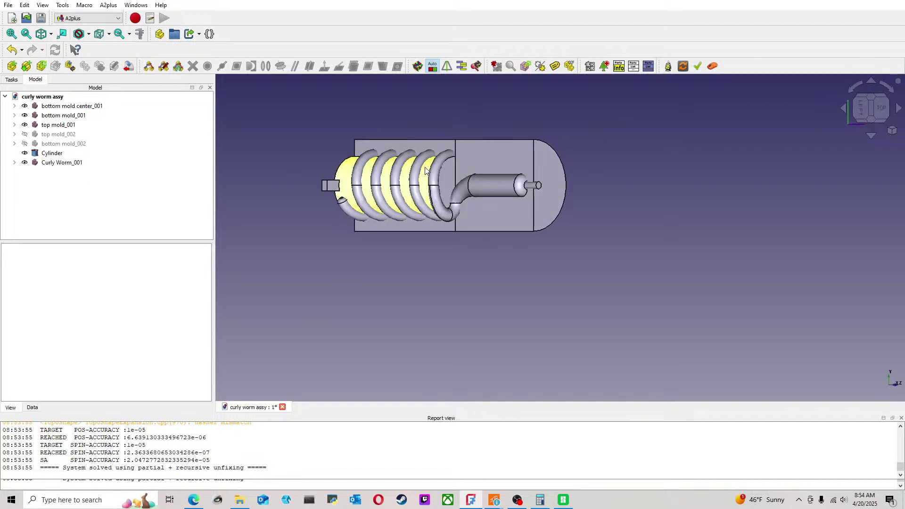
Step: Save the assembly, switch to the Part workbench, try a Cut with bottom mold center_001 and Curly Worm_001, and undo it
scroll(433, 184, "up", 4)
left_click(476, 198)
left_click(537, 195, "ctrl")
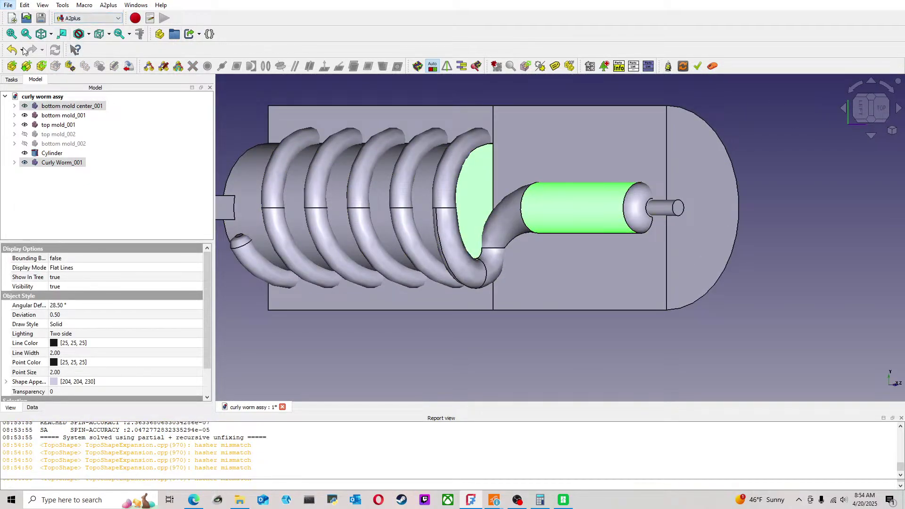
key("ctrl+s")
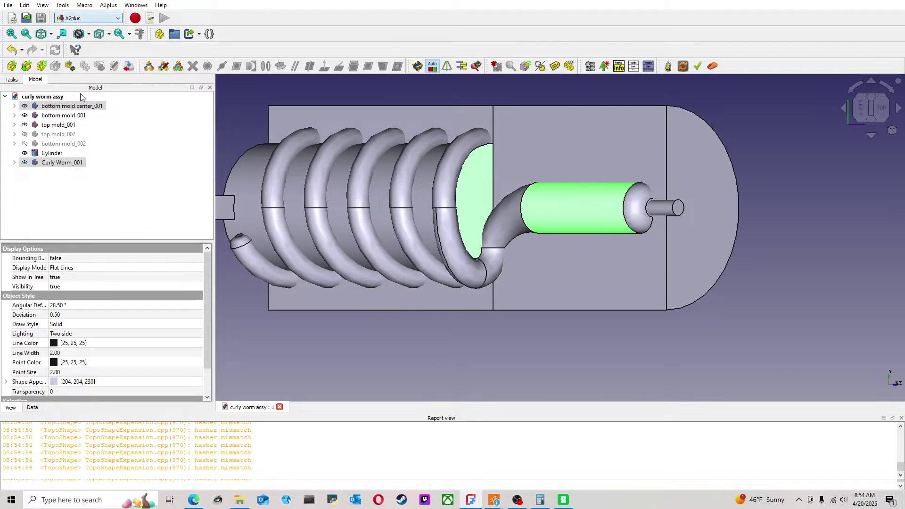
key("p")
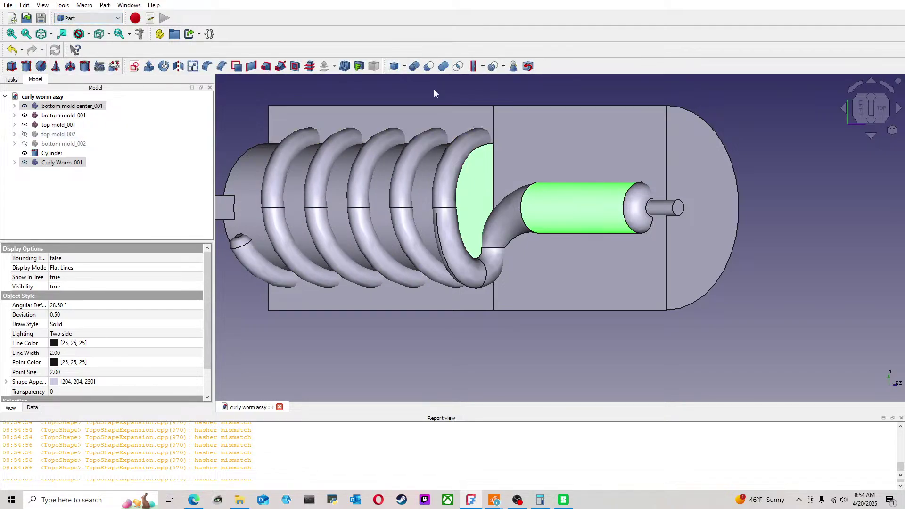
left_click(429, 66)
left_click(12, 50)
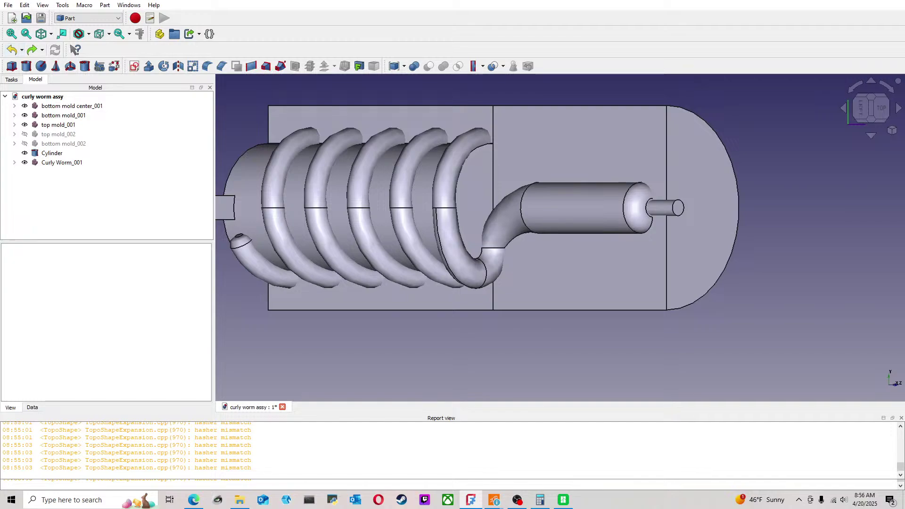
Step: Check the geometry of Curly Worm_001 with the boolean operation check enabled
left_click(61, 162)
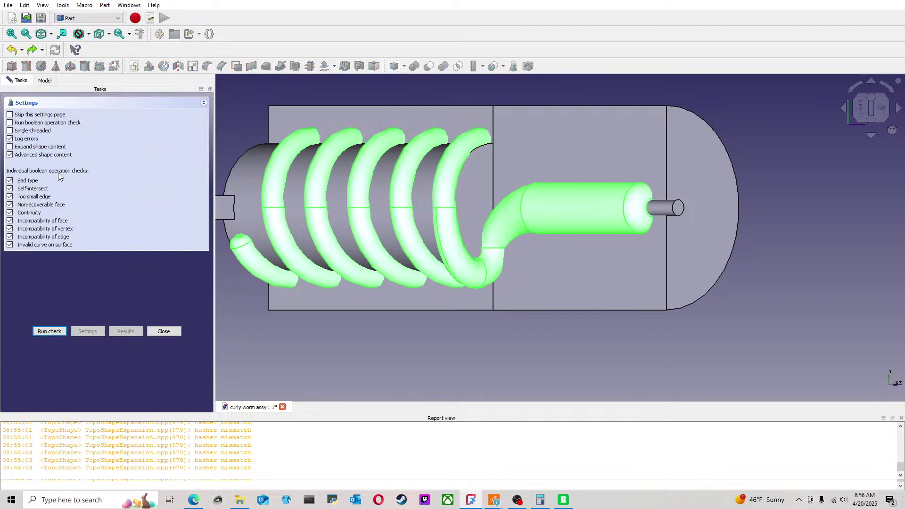
left_click(10, 122)
left_click(60, 332)
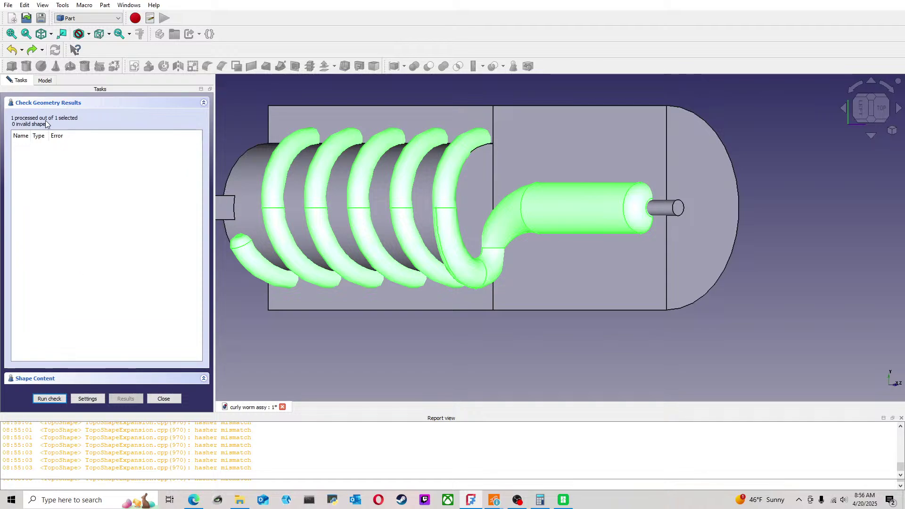
left_click(164, 399)
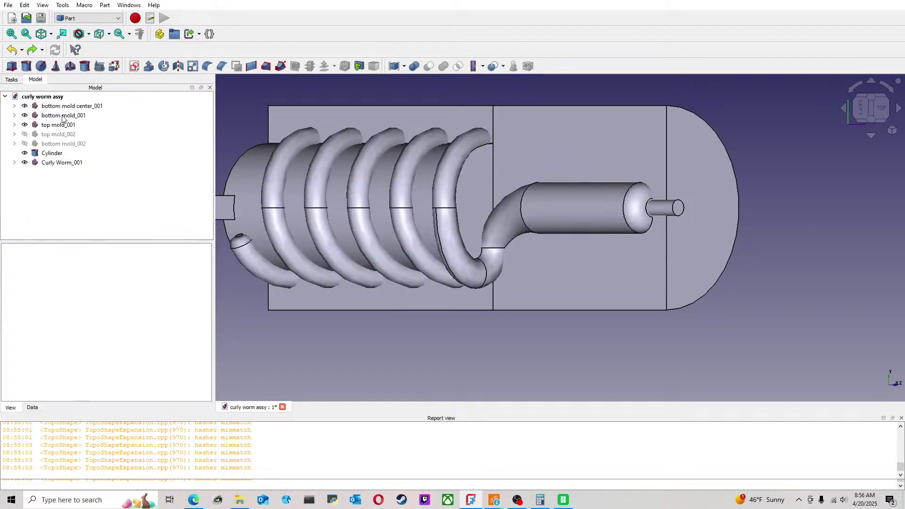
Step: Run the geometry check on bottom mold center_001 and examine the coils against its surface from the left view
left_click(71, 106)
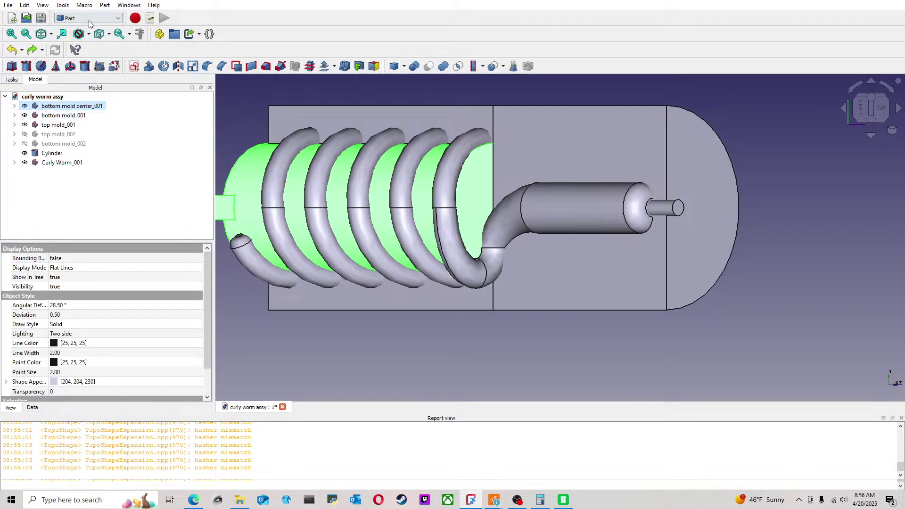
left_click(160, 144)
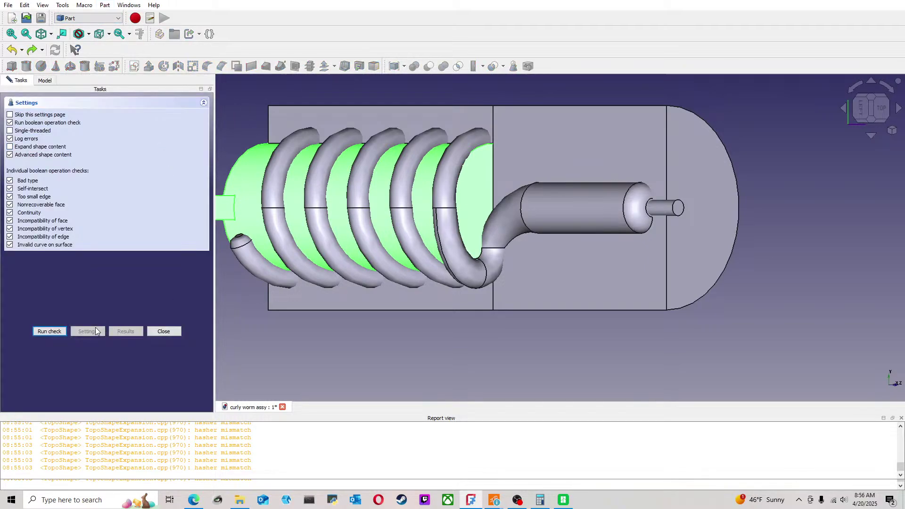
left_click(58, 332)
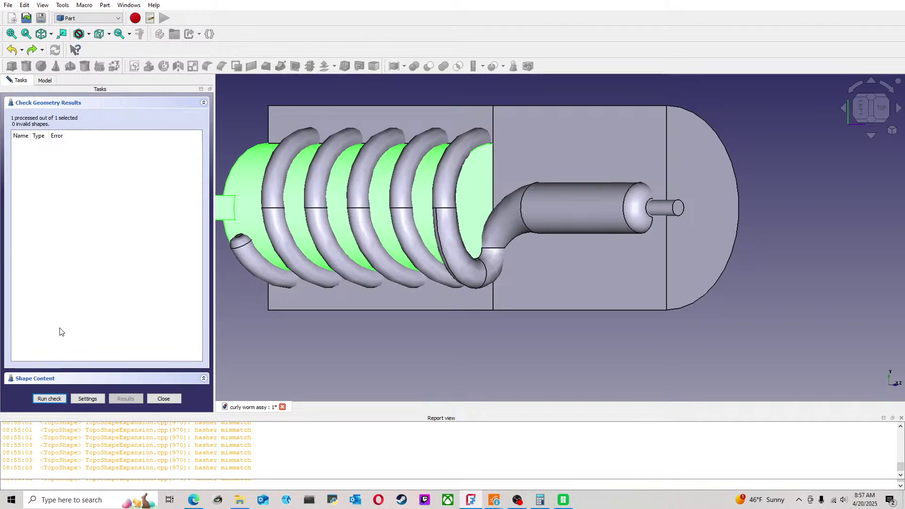
left_click(861, 107)
scroll(554, 179, "up", 1)
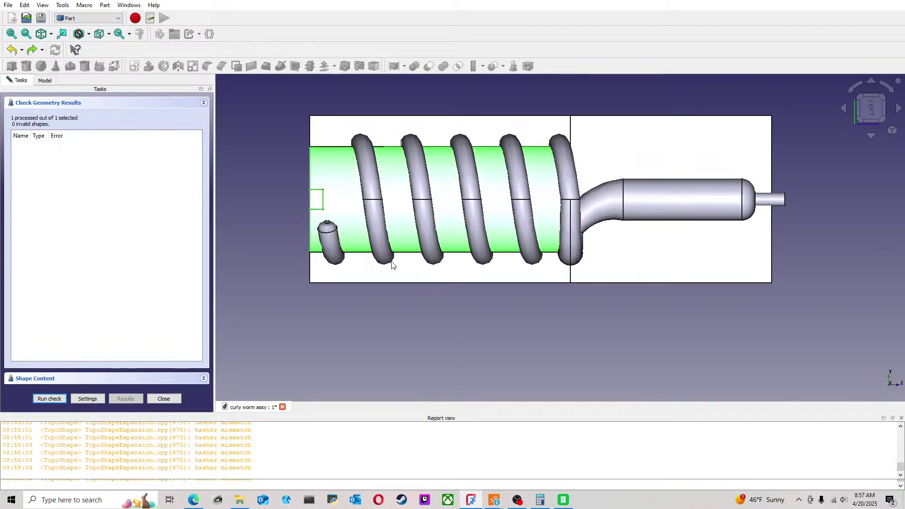
scroll(500, 285, "down", 1)
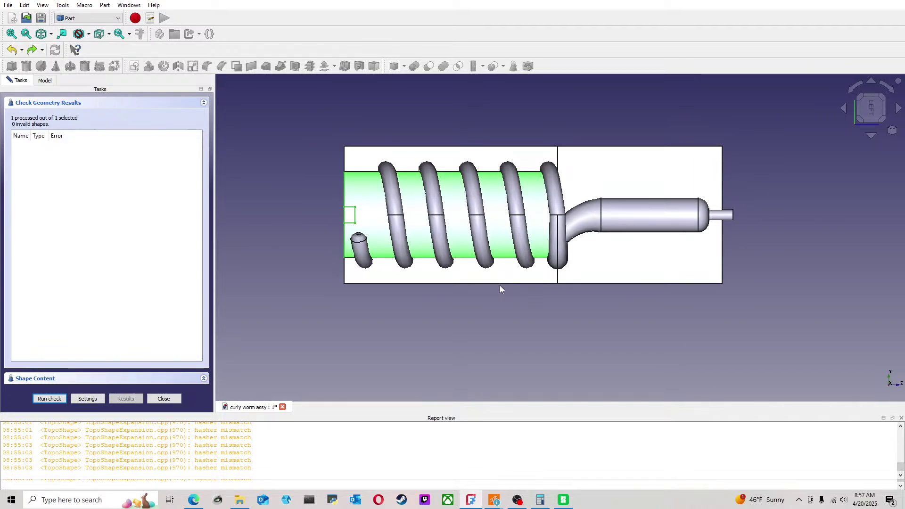
middle_click_drag(499, 285, 523, 279)
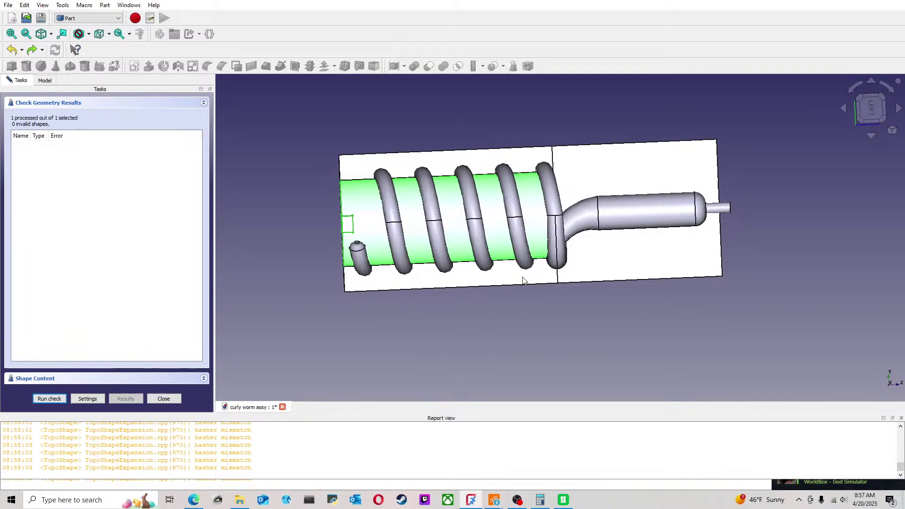
left_click(870, 109)
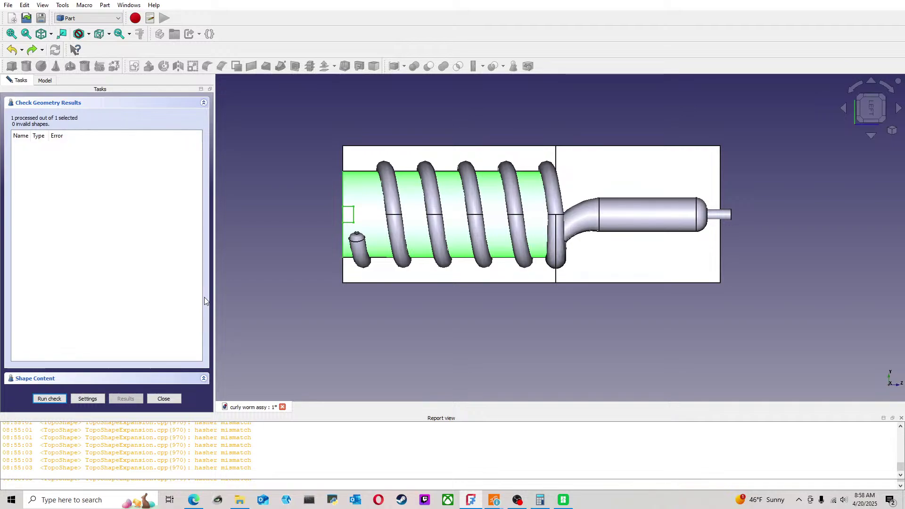
left_click(170, 398)
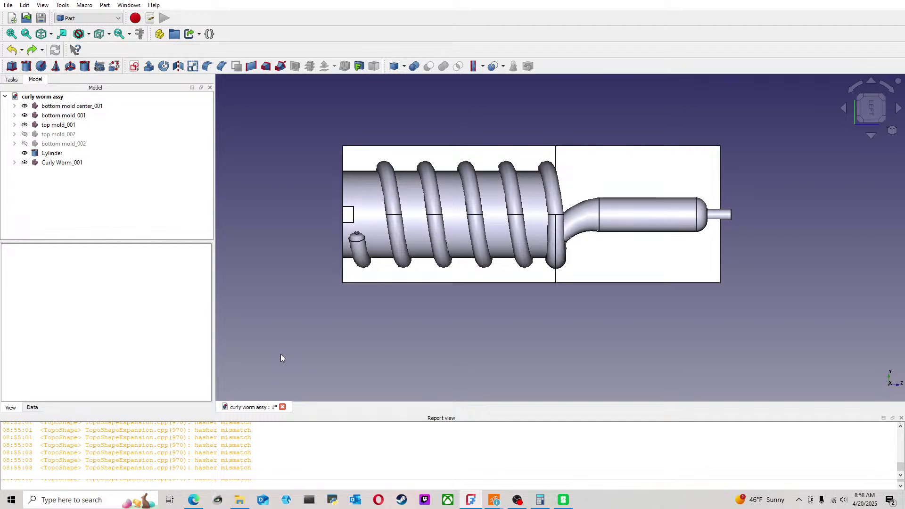
Step: Shift Curly Worm_001 slightly along the mold's length toward the small end cylinder, using the 0.50 mm translation increment
left_click(66, 163)
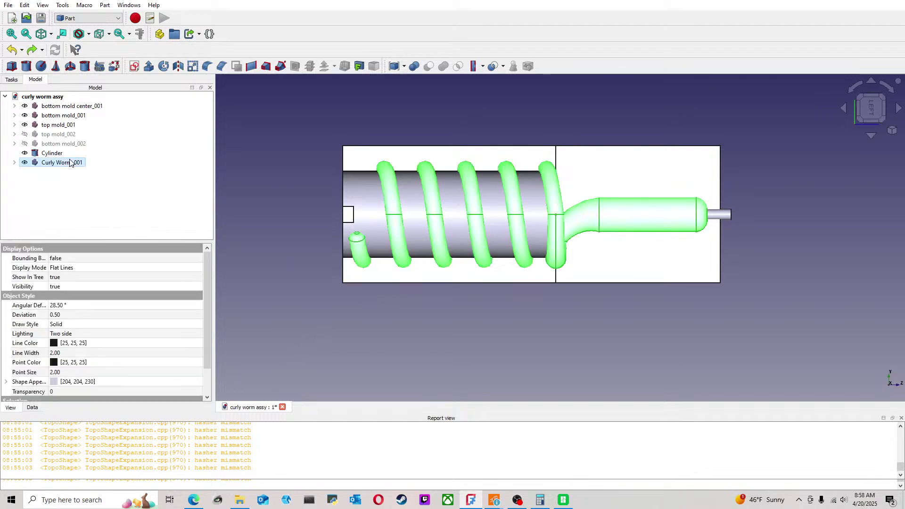
double_click(86, 165)
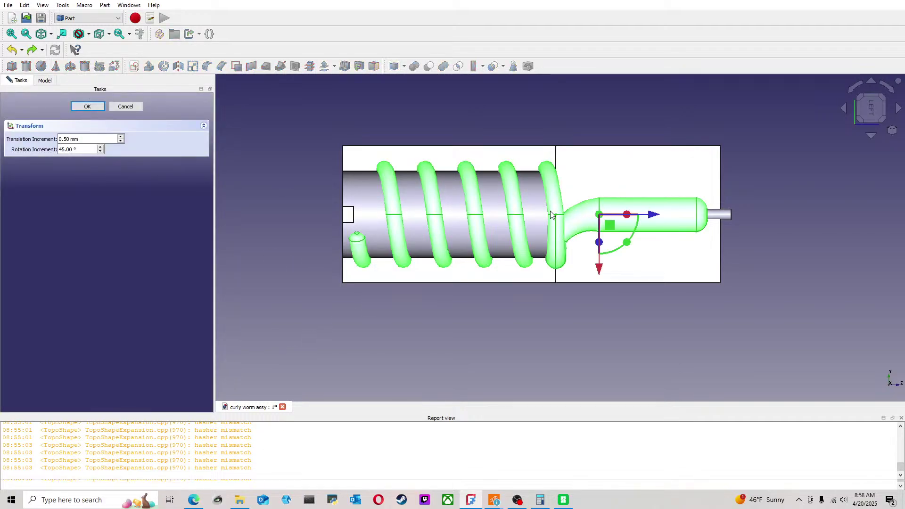
left_click_drag(654, 216, 657, 216)
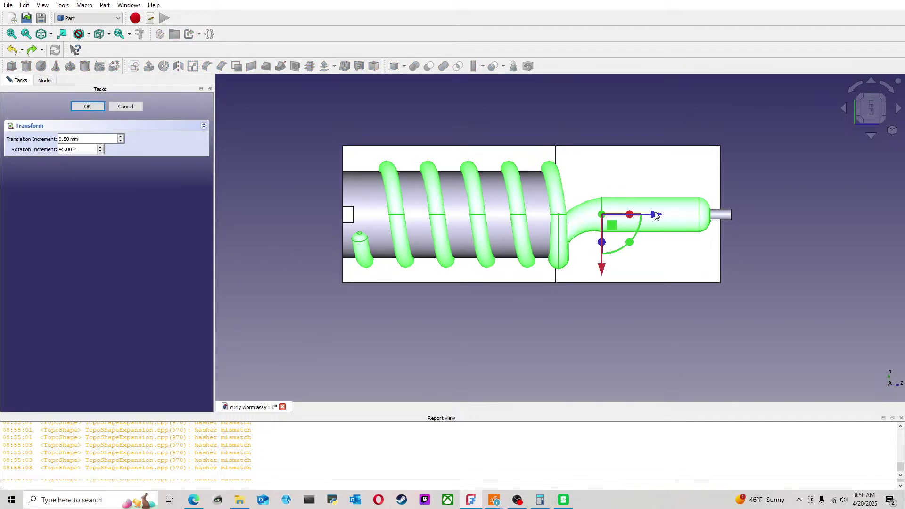
left_click(87, 106)
left_click(567, 336)
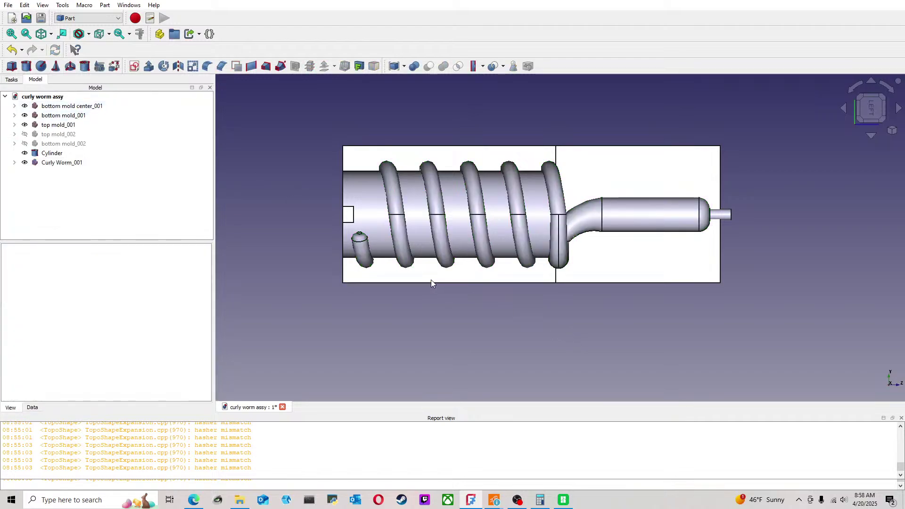
Step: Cut Curly Worm_001 out of bottom mold center_001 and inspect the spiral grooves at an angle
left_click(76, 107)
left_click(64, 163, "ctrl")
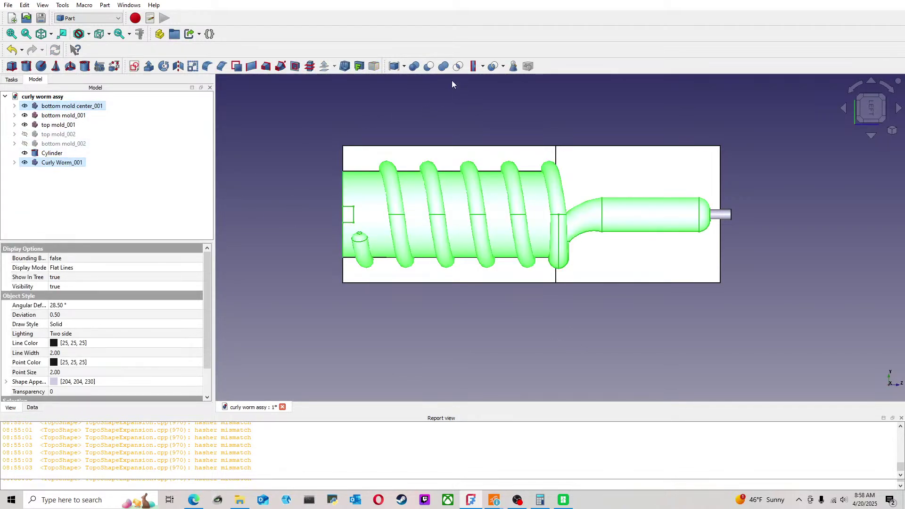
left_click(428, 66)
scroll(459, 277, "up", 2)
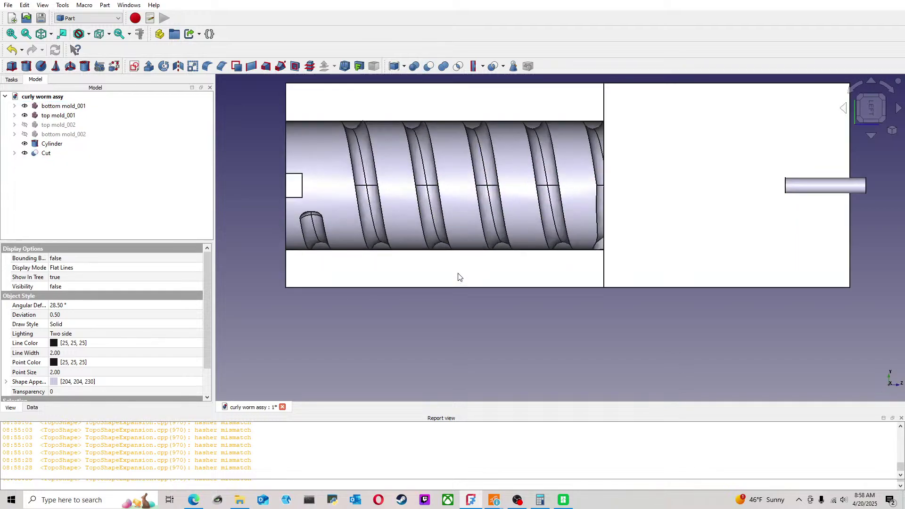
middle_click_drag(464, 268, 391, 252)
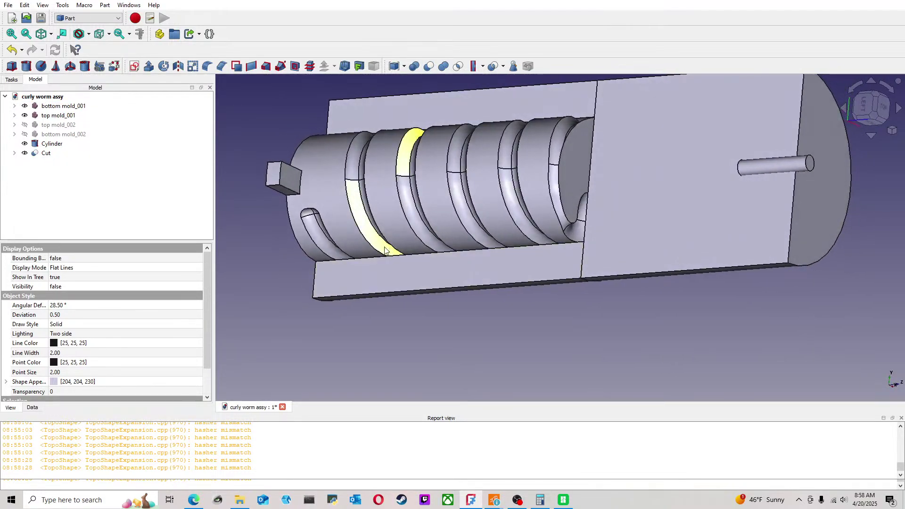
Step: Create a mesh of the Cut body in the Mesh workbench with 0.10 mm surface deviation and 30° angular deviation
left_click(46, 153)
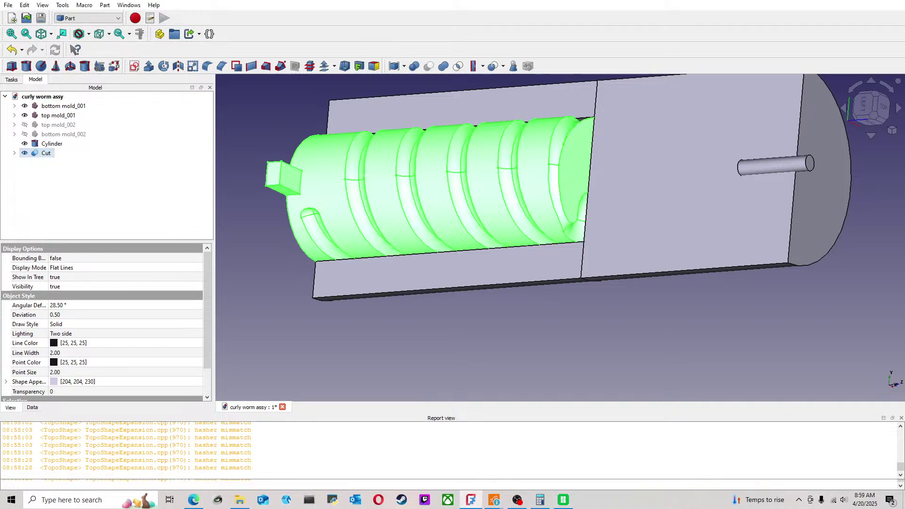
scroll(284, 255, "up", 5)
left_click(284, 258)
scroll(328, 254, "down", 6)
left_click(46, 153)
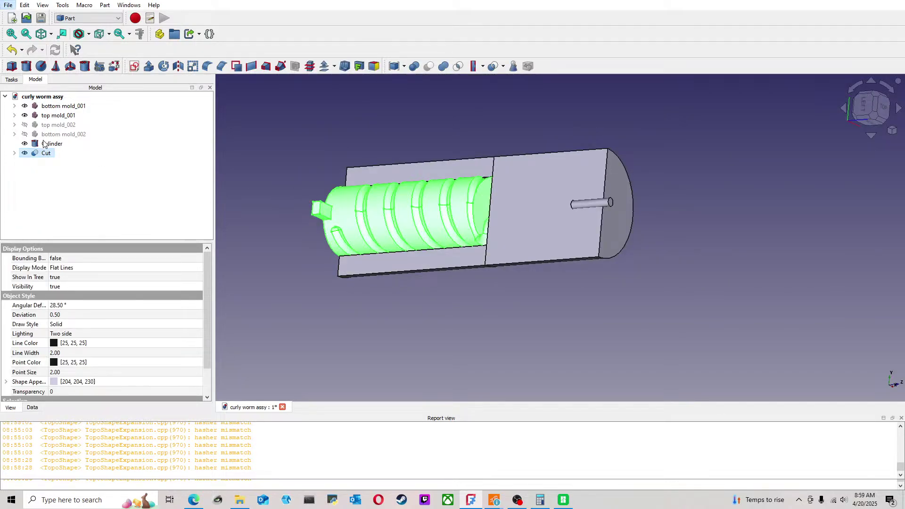
left_click(262, 140)
left_click(27, 156)
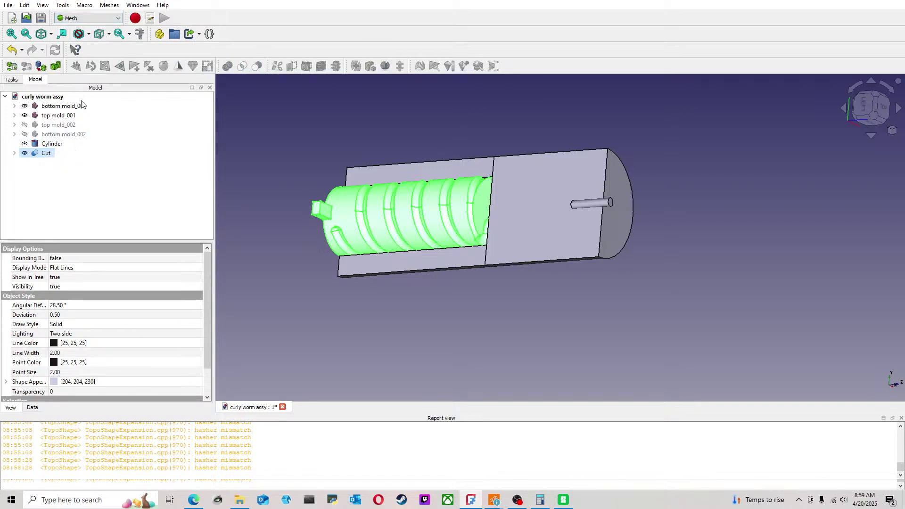
left_click(130, 36)
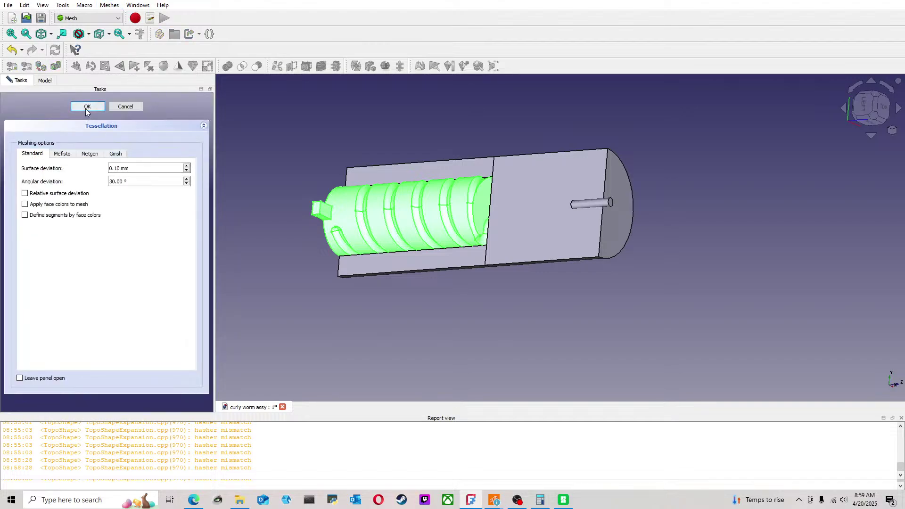
left_click(88, 107)
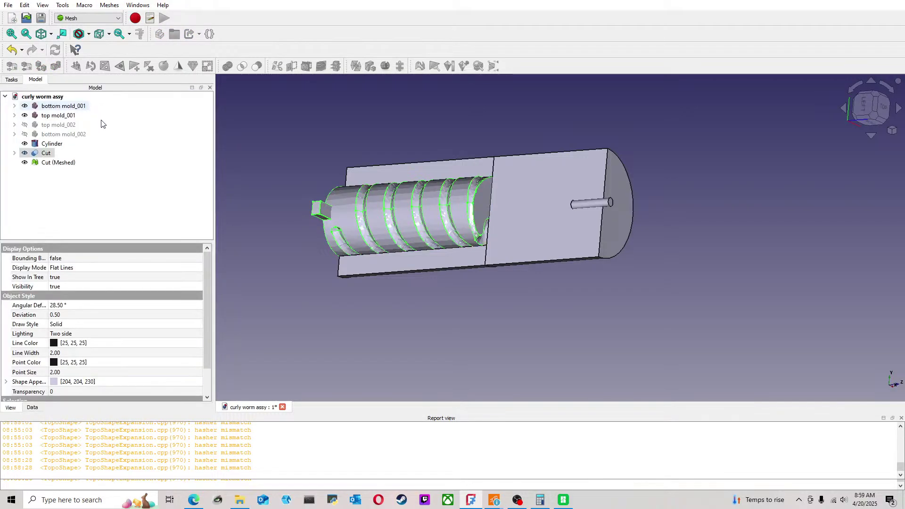
Step: Examine the facets of the meshed Cut along the spiral grooves and at the neck end
left_click(278, 151)
scroll(433, 192, "up", 3)
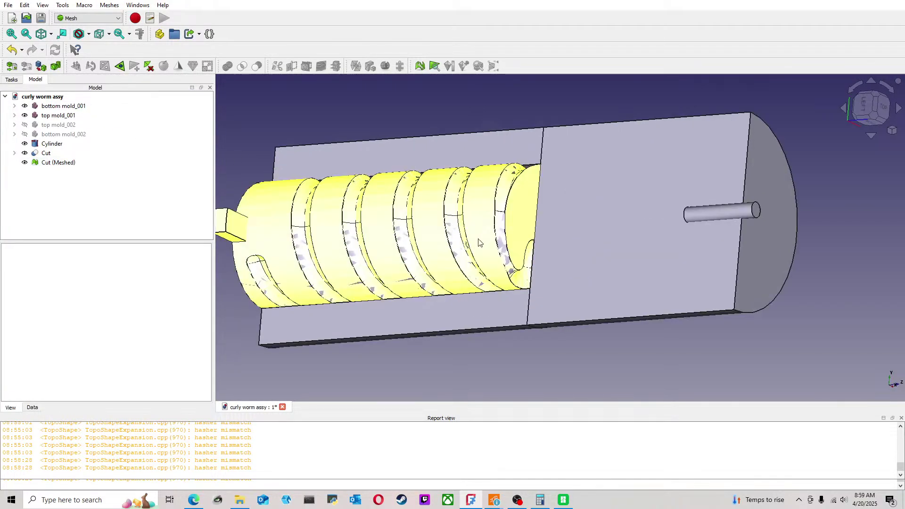
left_click(58, 164)
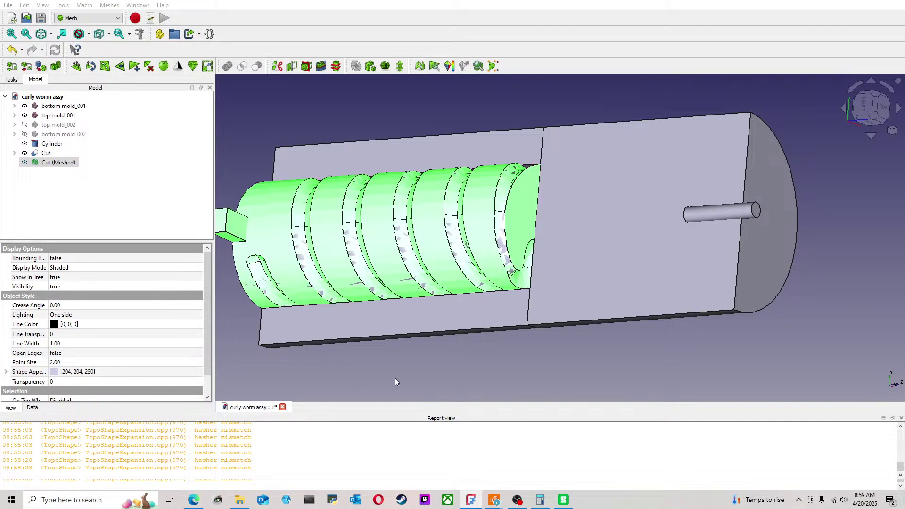
left_click(432, 372)
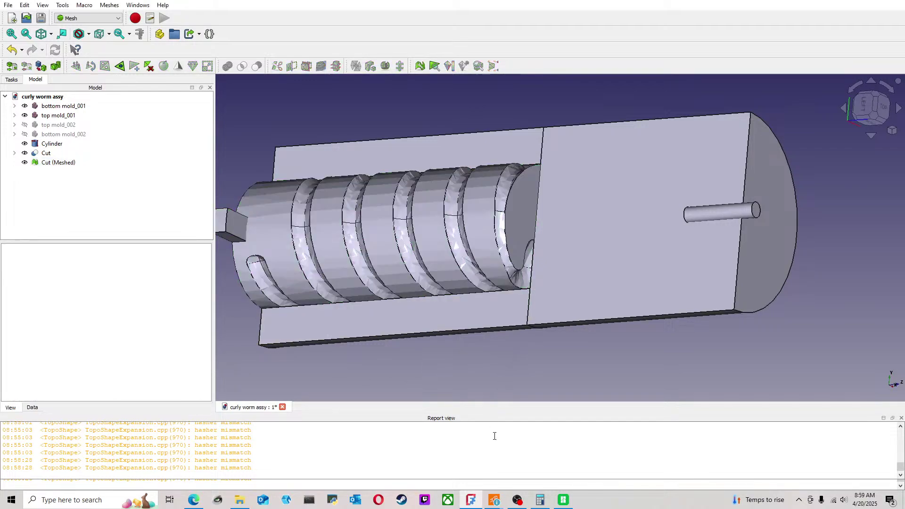
scroll(507, 299, "up", 5)
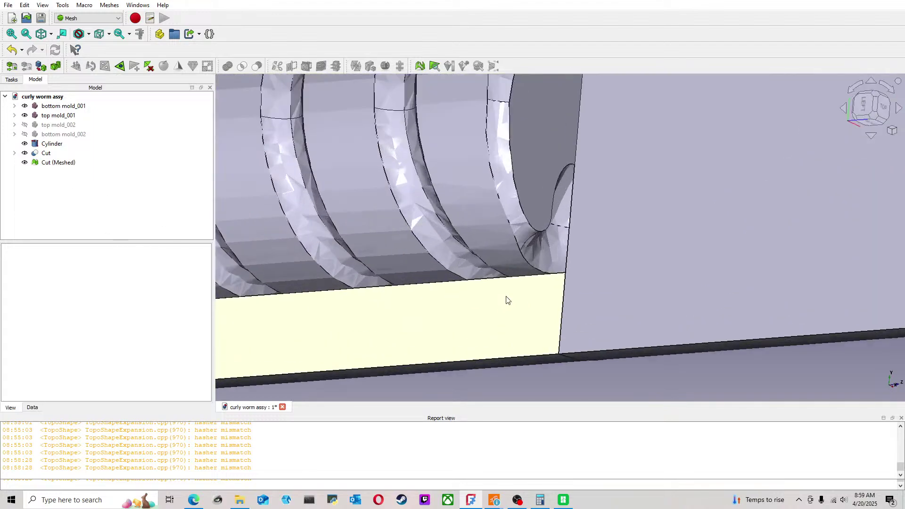
left_click(461, 335)
middle_click_drag(458, 342, 221, 188)
Step: Hide Cut (Meshed) to compare it with the solid Cut's grooves, and delete the mesh
left_click(66, 165)
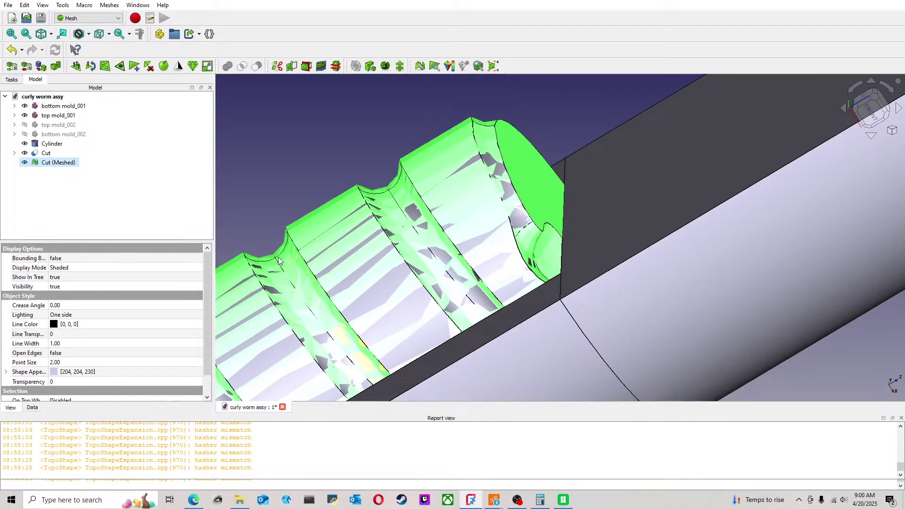
key("space")
scroll(473, 243, "down", 3)
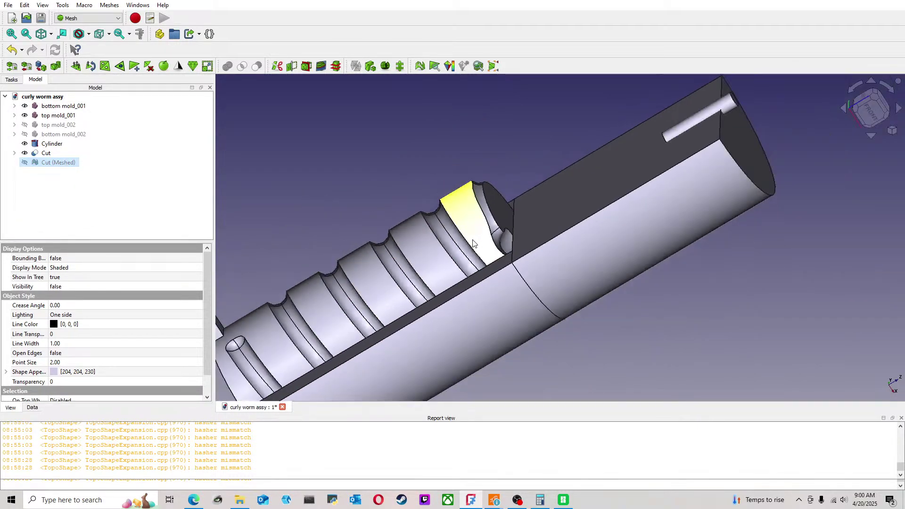
scroll(473, 240, "down", 4)
left_click(421, 202)
middle_click_drag(423, 202, 438, 246)
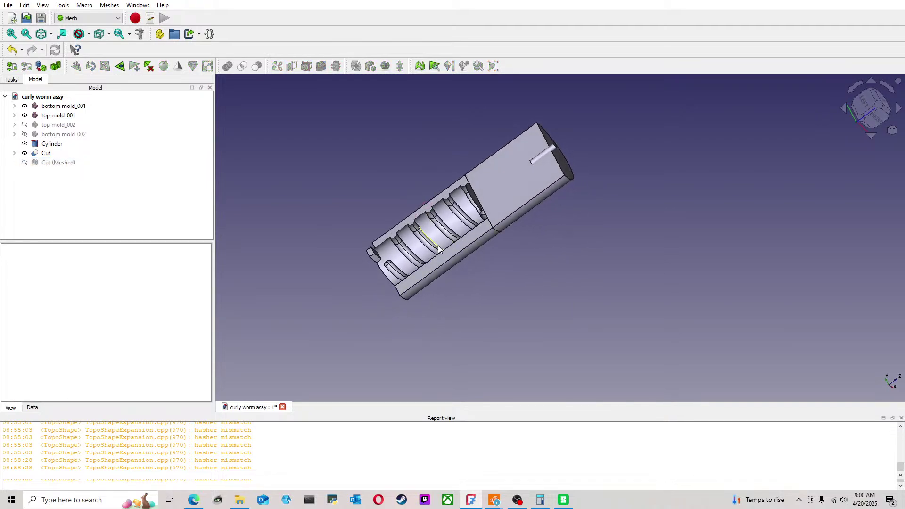
scroll(439, 246, "up", 4)
left_click(62, 165)
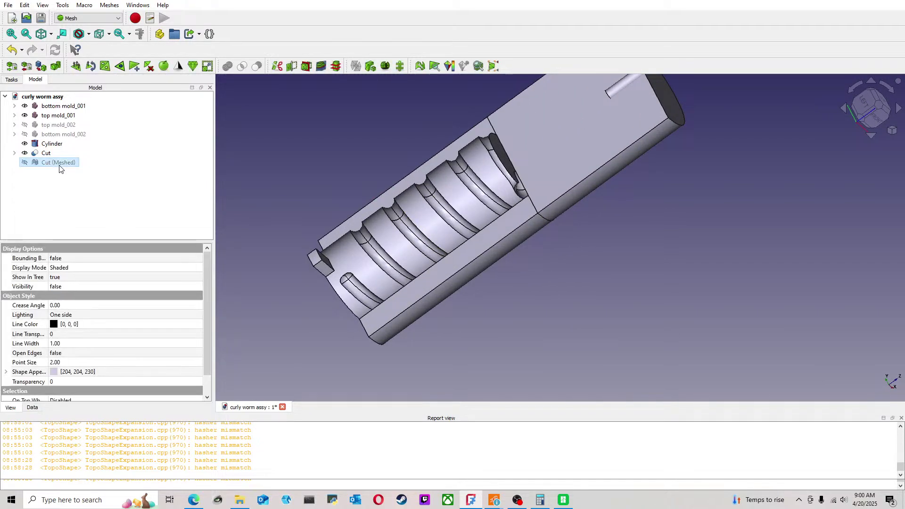
key("Delete")
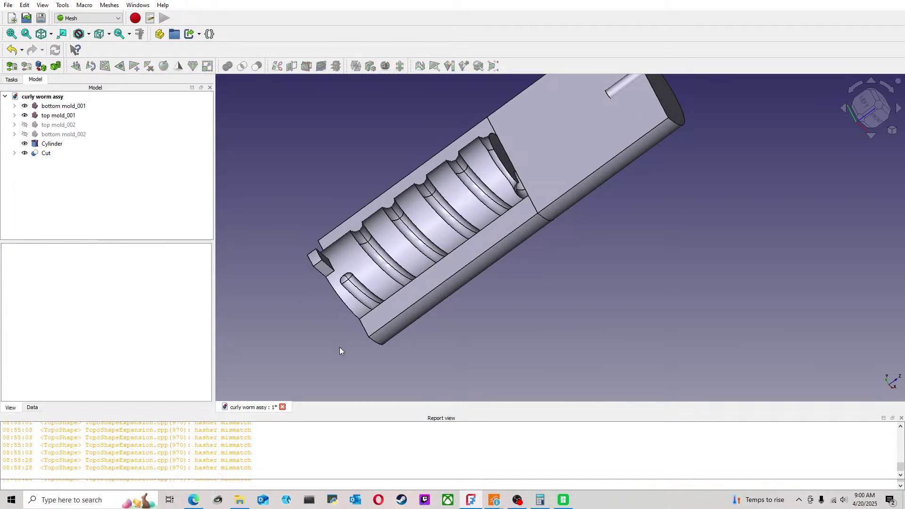
Step: Inspect the groove end near the top mold and show Curly Worm_001 inside the Cut again
left_click(563, 500)
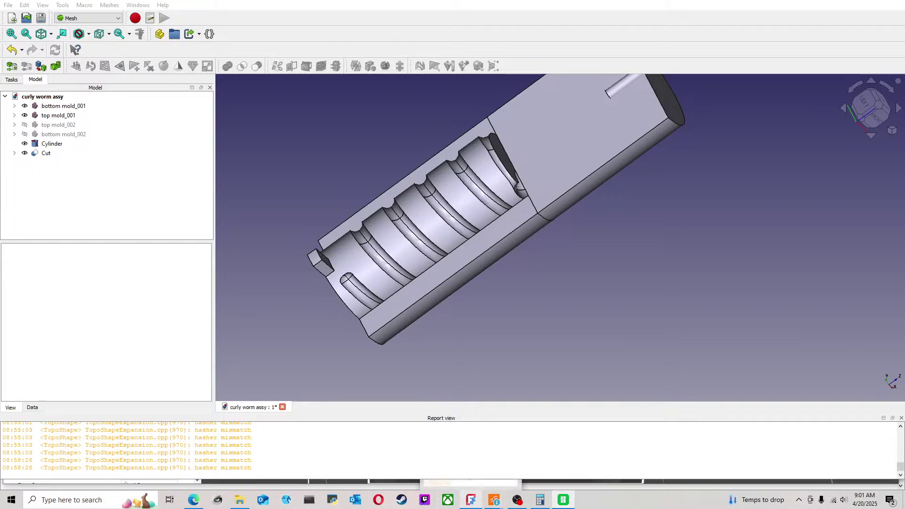
scroll(542, 240, "up", 5)
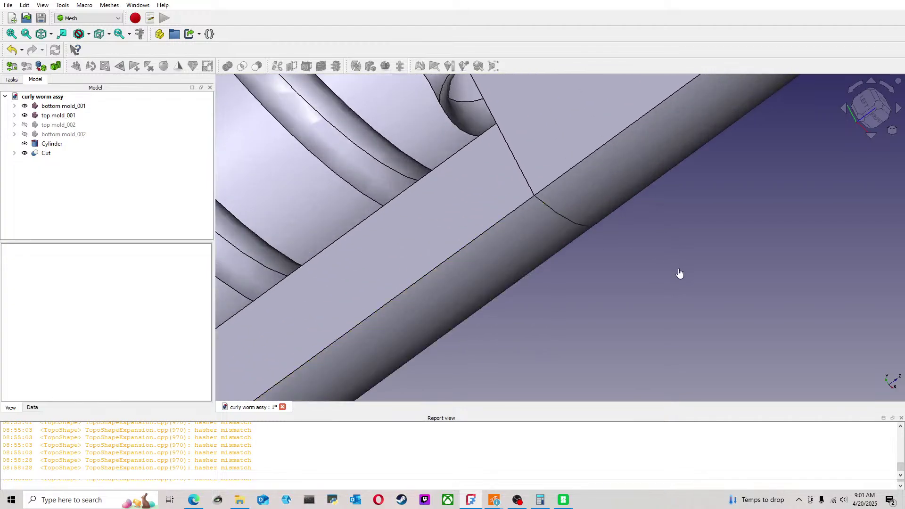
middle_click_drag(677, 267, 825, 306)
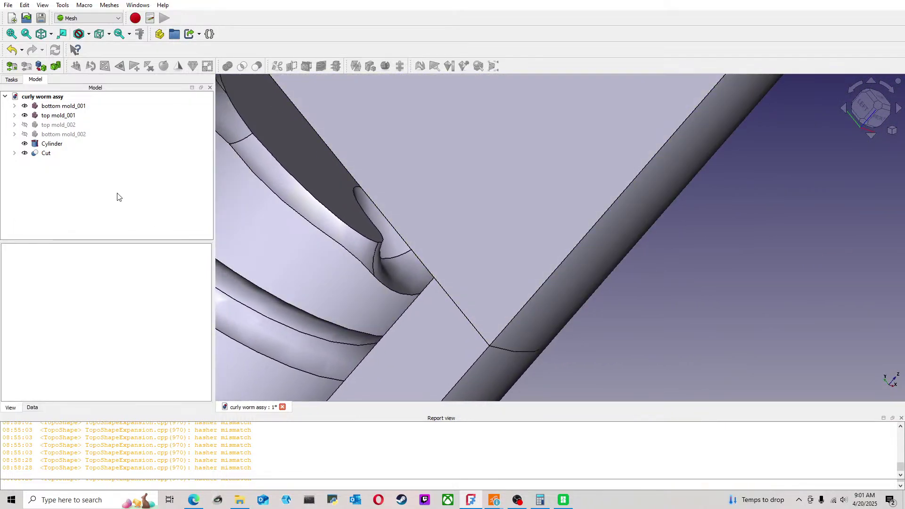
scroll(330, 259, "down", 4)
scroll(330, 259, "down", 5)
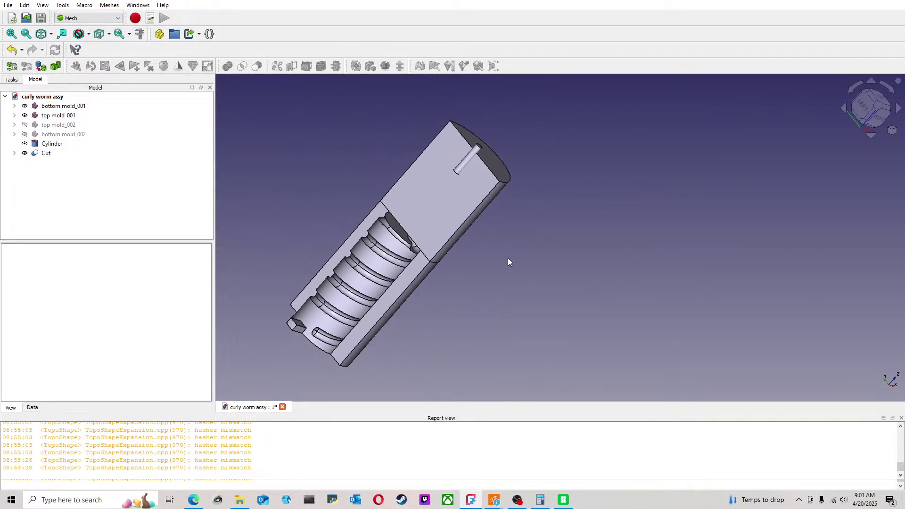
left_click(15, 153)
left_click(71, 171)
key("space")
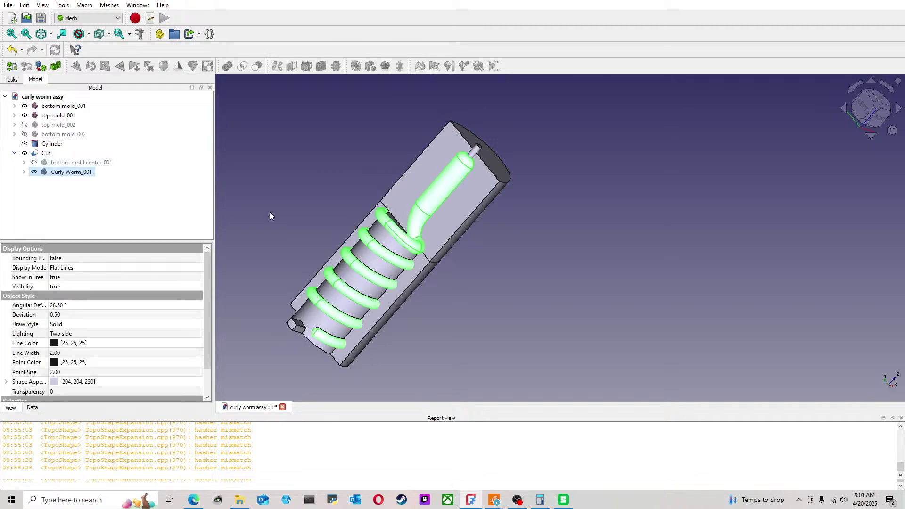
Step: Examine how the worm's neck joins the last coil next to the mold center, up close and from several angles
scroll(418, 248, "up", 5)
middle_click_drag(553, 300, 513, 260)
scroll(448, 302, "up", 3)
scroll(448, 302, "up", 2)
scroll(442, 227, "up", 3)
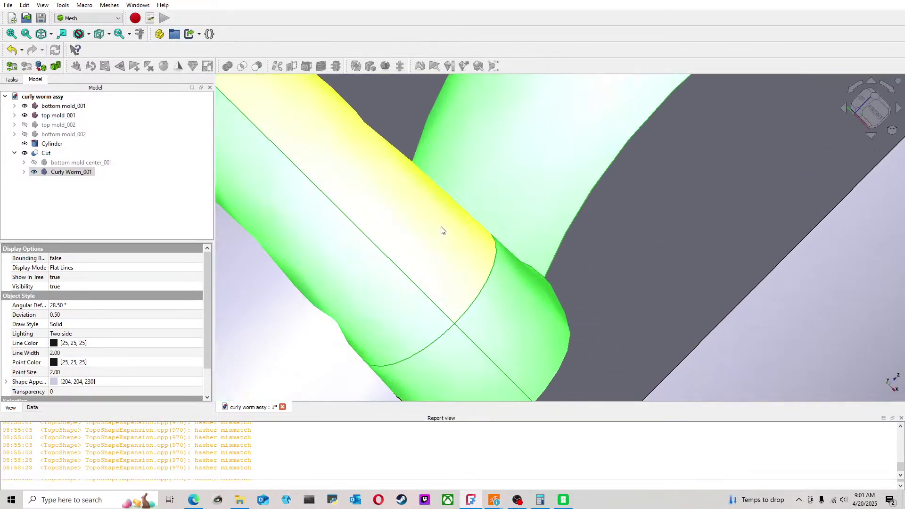
scroll(442, 225, "down", 8)
middle_click_drag(390, 170, 497, 175)
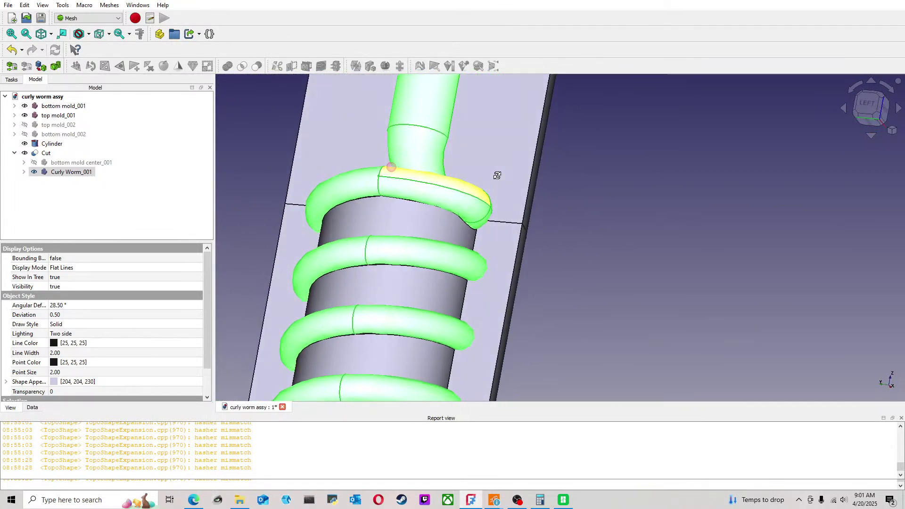
scroll(608, 196, "down", 5)
left_click(577, 219)
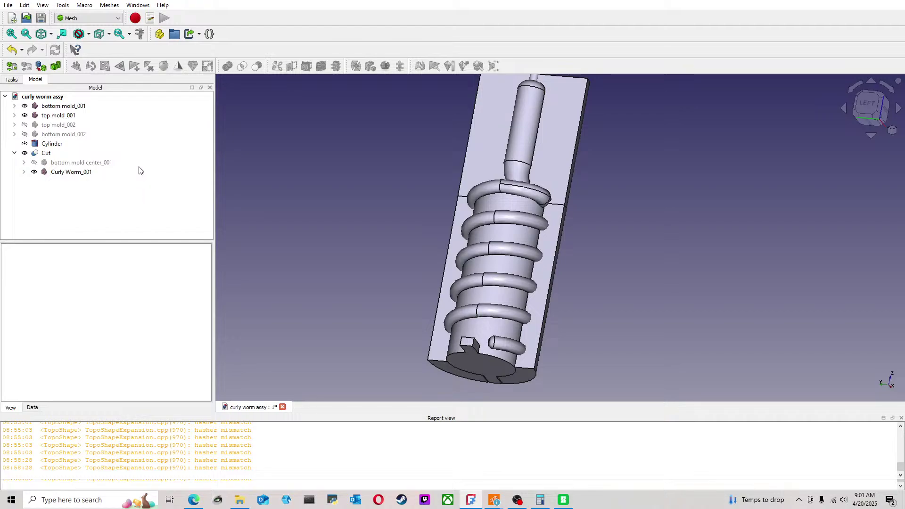
Step: Cut Curly Worm_001 out of bottom mold_001 in the Part workbench and inspect the grooves in the resulting shell
left_click(59, 125)
left_click(246, 134)
left_click(70, 172)
left_click(226, 145)
left_click(75, 107)
left_click(77, 171, "ctrl")
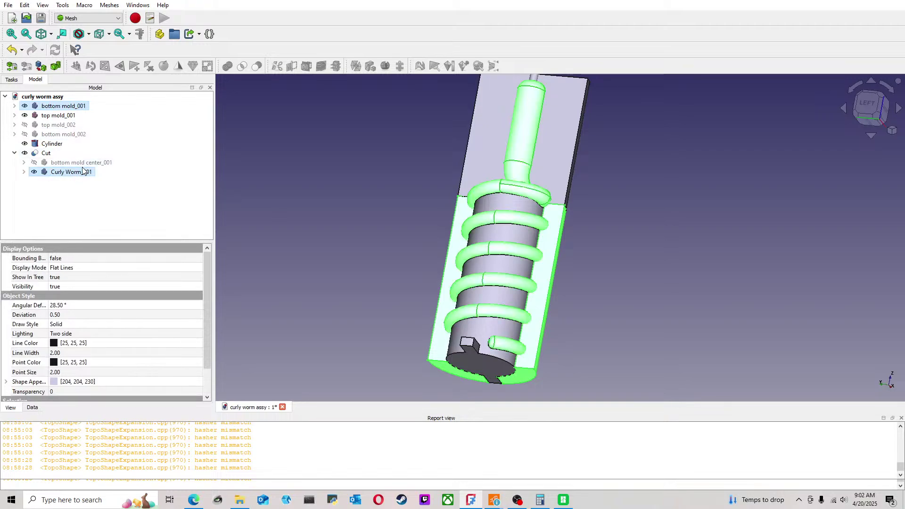
left_click(89, 18)
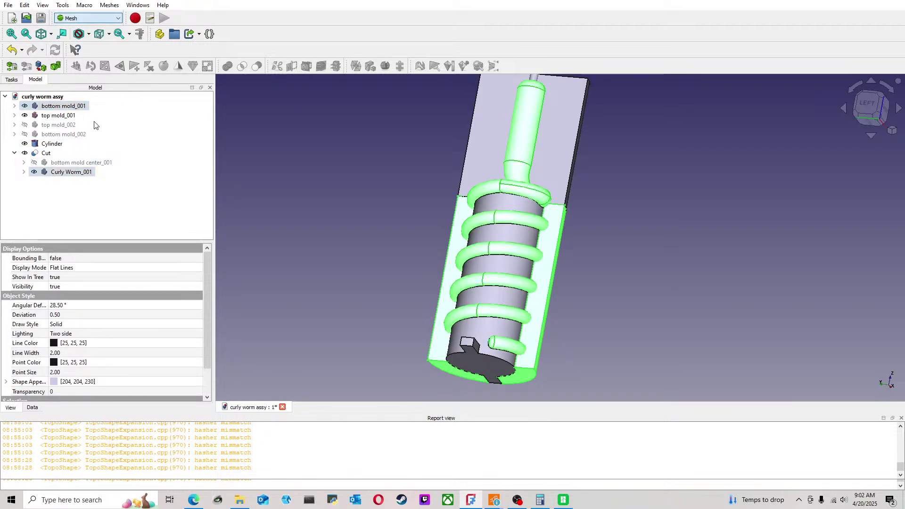
left_click(92, 143)
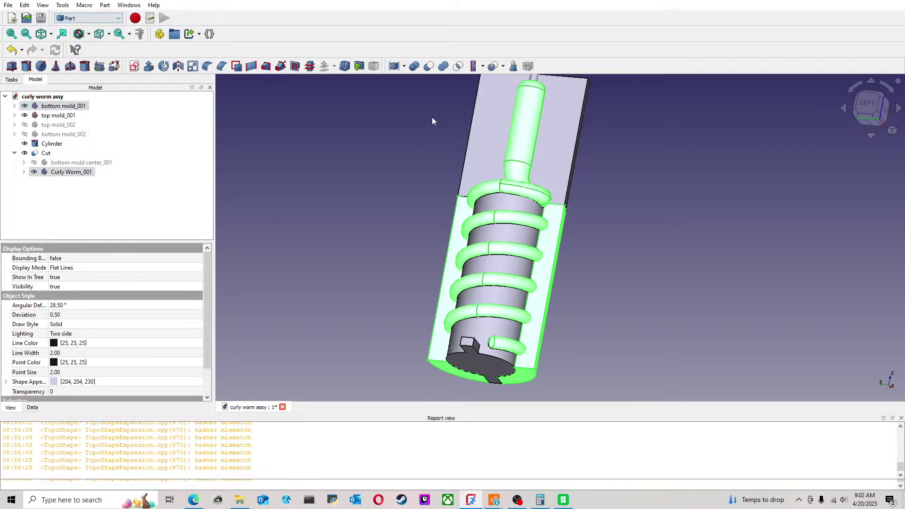
left_click(430, 65)
middle_click_drag(637, 154, 539, 200)
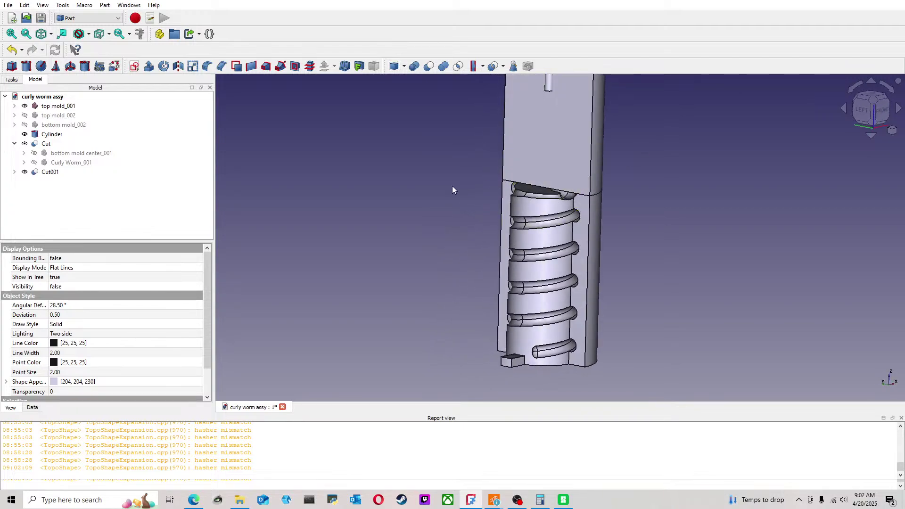
scroll(608, 212, "up", 5)
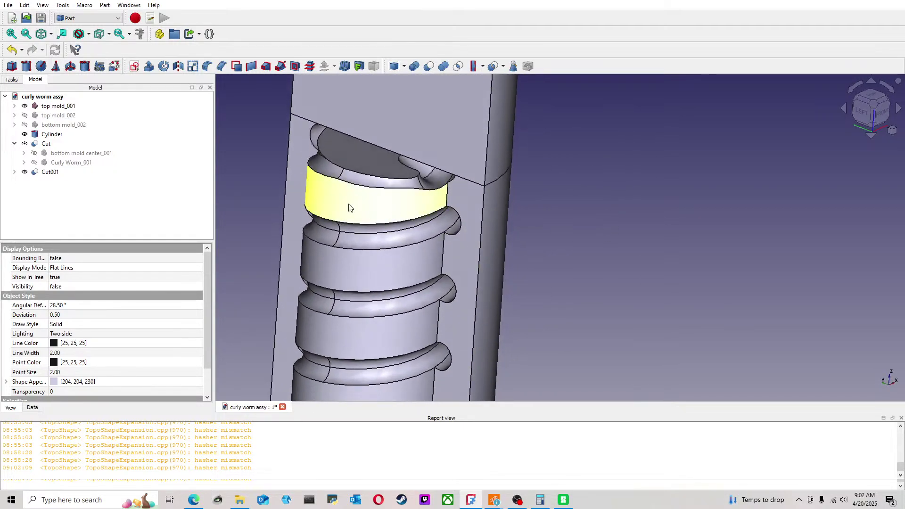
left_click(56, 173)
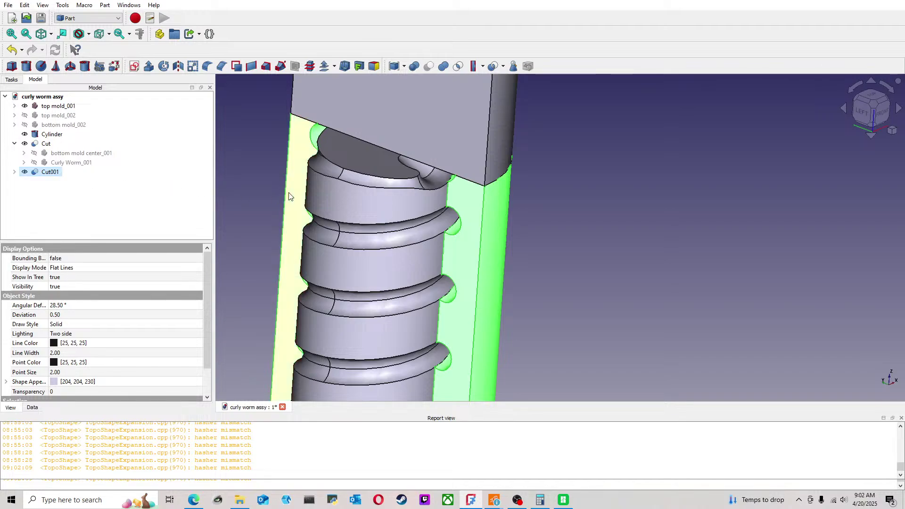
Step: Inspect the grooves near the top mold and show Curly Worm_001 inside the Cut again
scroll(613, 212, "up", 5)
mouse_move(632, 212)
middle_mouse_down()
mouse_move(664, 211)
mouse_move(644, 214)
middle_mouse_up()
left_click(644, 212)
scroll(644, 212, "down", 4)
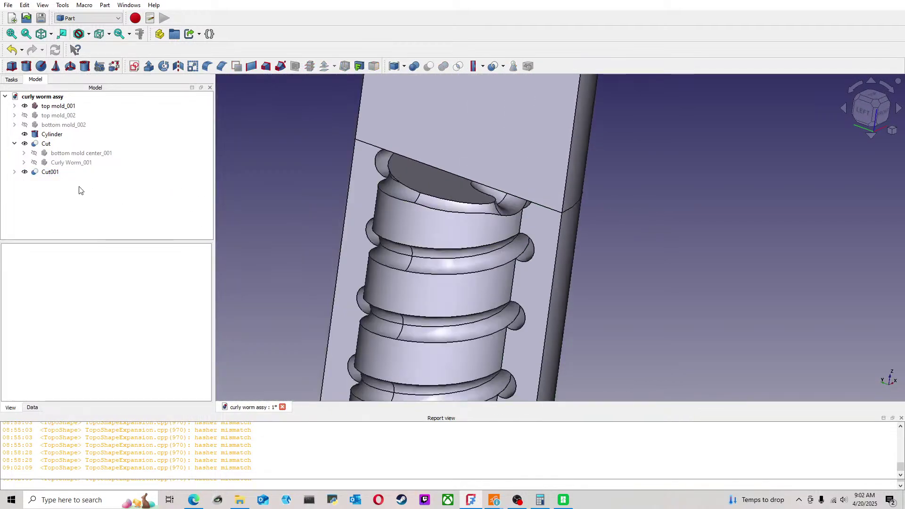
left_click(68, 162)
key("space")
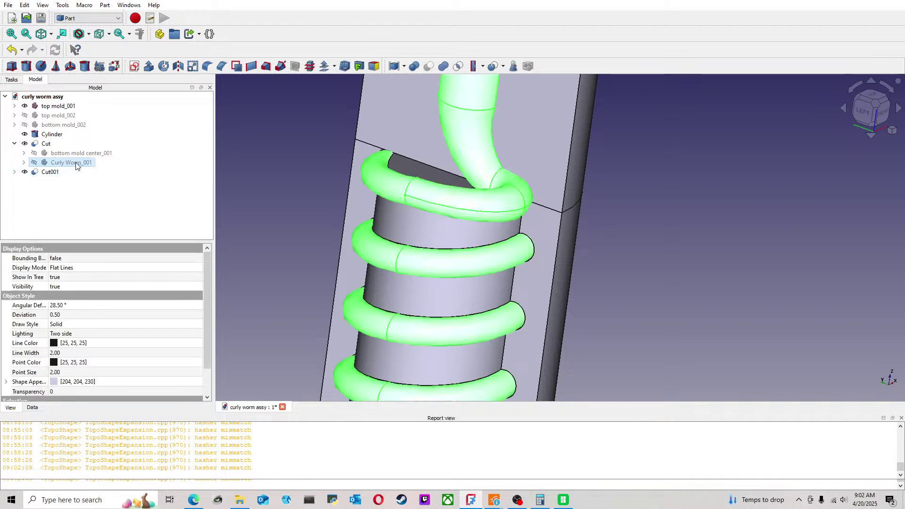
left_click(202, 134)
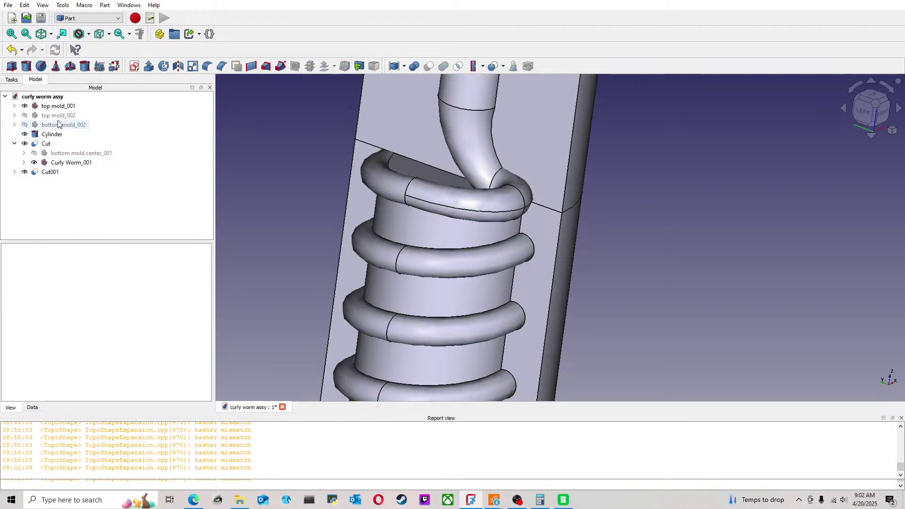
Step: Fuse the Cylinder and Curly Worm_001 into one solid with a Boolean union
left_click(62, 107)
scroll(276, 158, "down", 3)
middle_click_drag(276, 157, 270, 214)
scroll(301, 152, "up", 2)
left_click(311, 150)
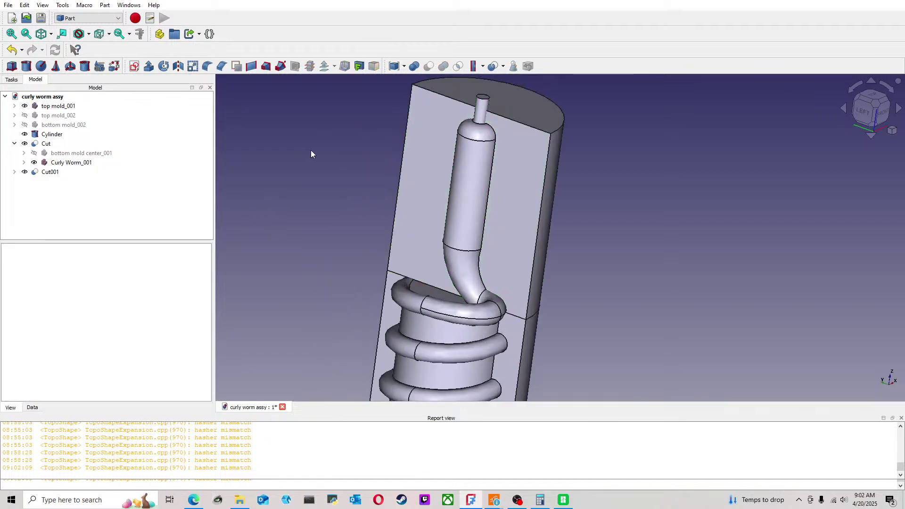
left_click(53, 134)
left_click(65, 164, "ctrl")
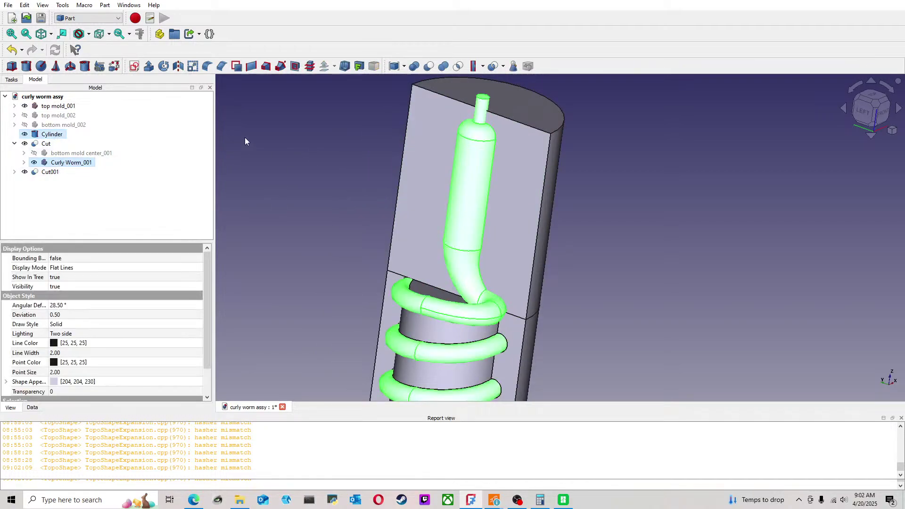
left_click(444, 66)
left_click(277, 147)
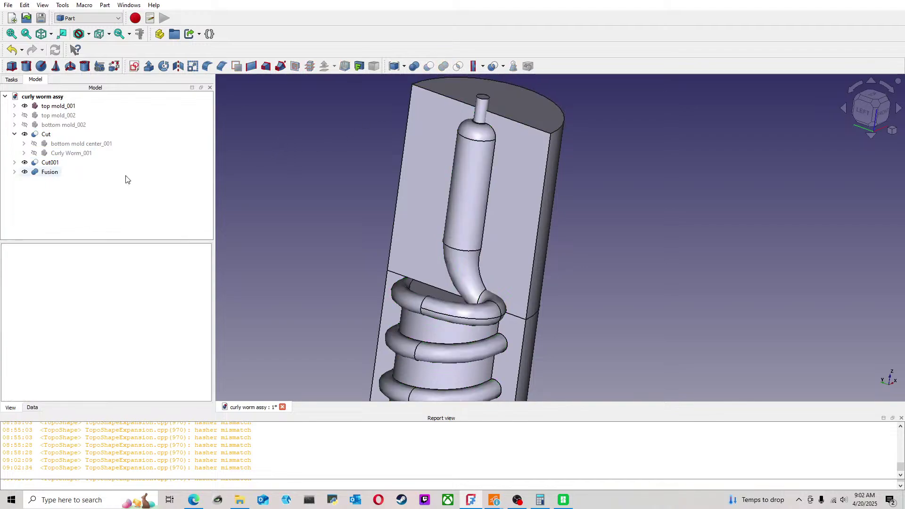
Step: Cut the Fusion of cylinder and worm out of top mold_001
left_click(55, 106)
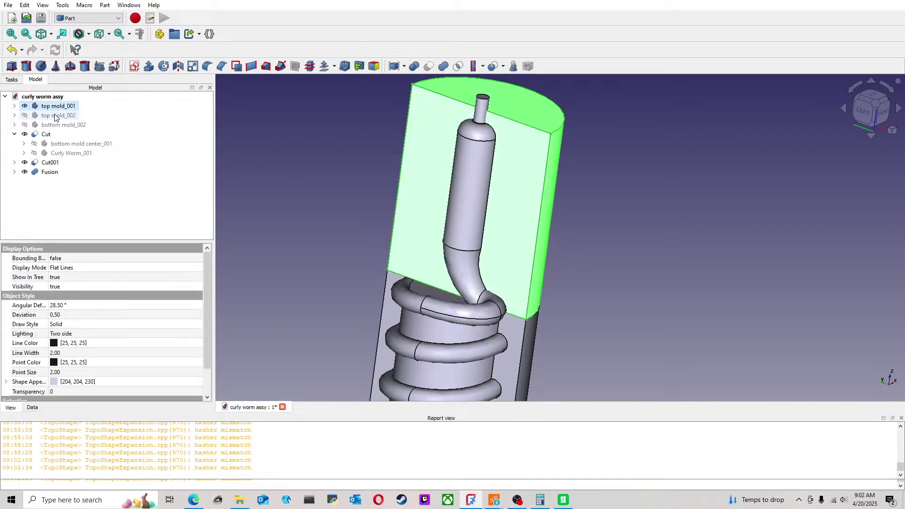
left_click(50, 172, "ctrl")
left_click(428, 66)
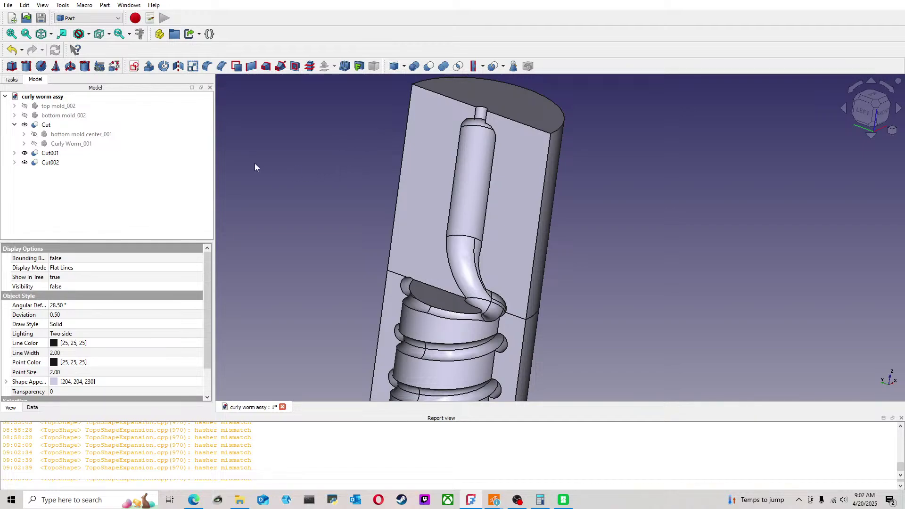
Step: Collapse the first Cut and show Fusion again inside the new cut of top mold_001
left_click(14, 125)
left_click(14, 144)
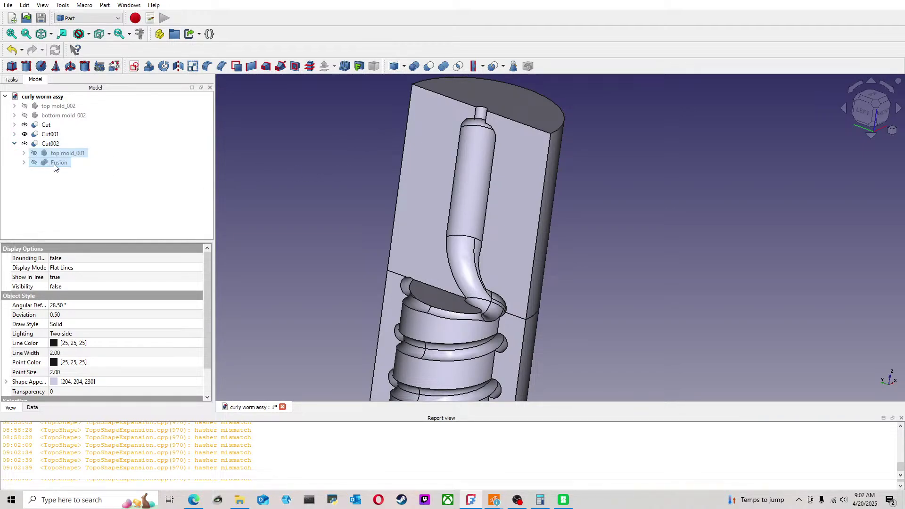
left_click(209, 179)
key("space")
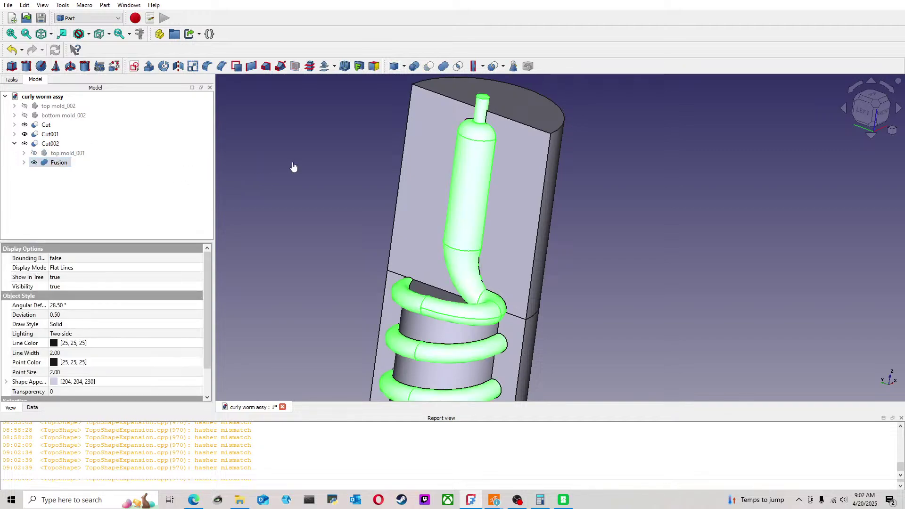
left_click(272, 159)
scroll(417, 216, "down", 3)
scroll(416, 216, "up", 5)
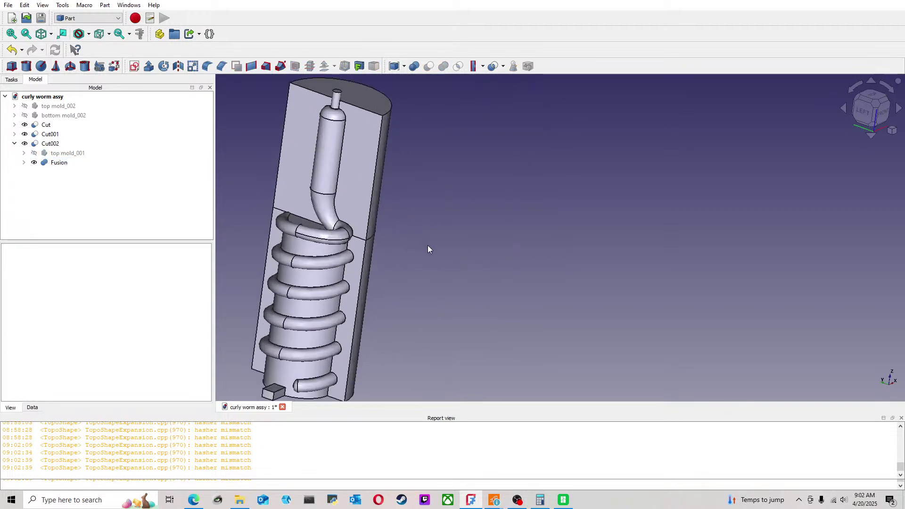
Step: Hide Cut001 and Cut002, show top mold_002 and bottom mold_002, and view the open side of these halves
left_click(50, 134)
key("space")
left_click(54, 143)
key("space")
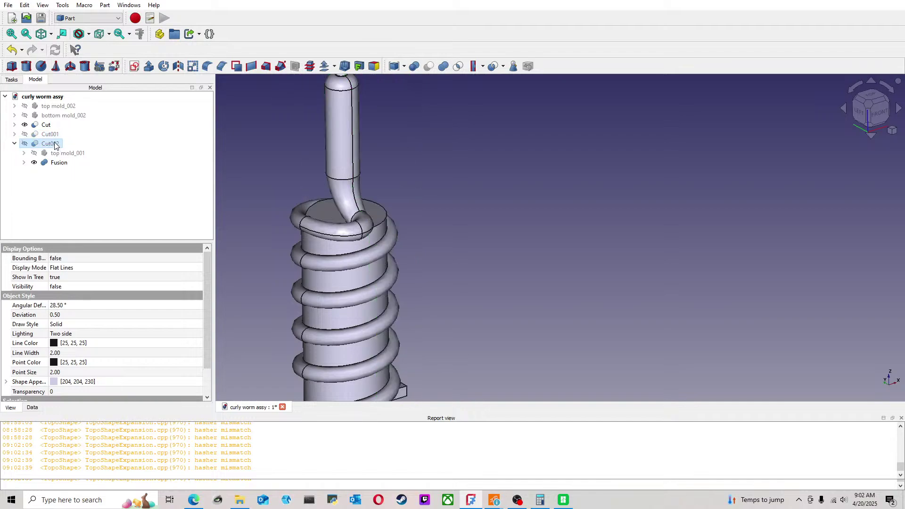
left_click(58, 106)
key("space")
left_click(63, 116)
key("space")
middle_click_drag(550, 236, 703, 261)
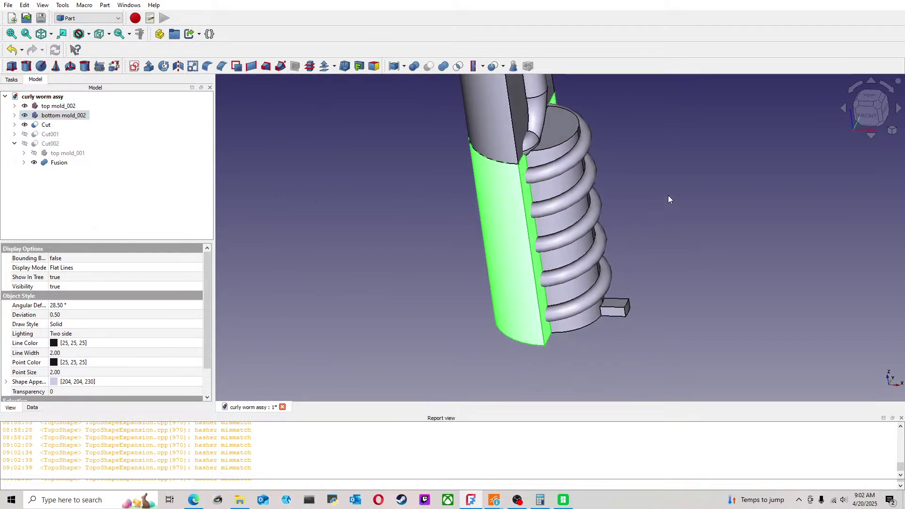
left_click(881, 101)
middle_click_drag(745, 158, 686, 206)
scroll(687, 206, "down", 2)
scroll(660, 198, "up", 2)
left_click(616, 204)
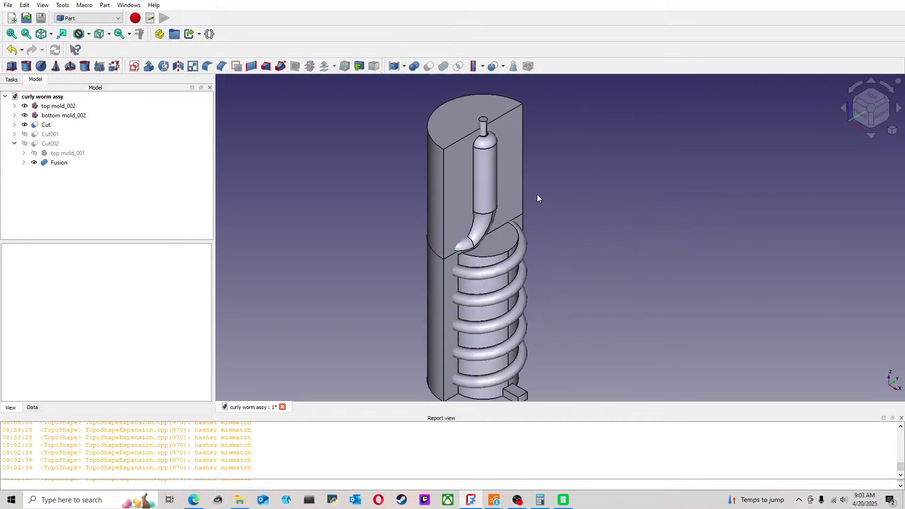
Step: Cut Fusion out of top mold_002 and show Fusion again inside the new cut
left_click(458, 179)
left_click(485, 171, "ctrl")
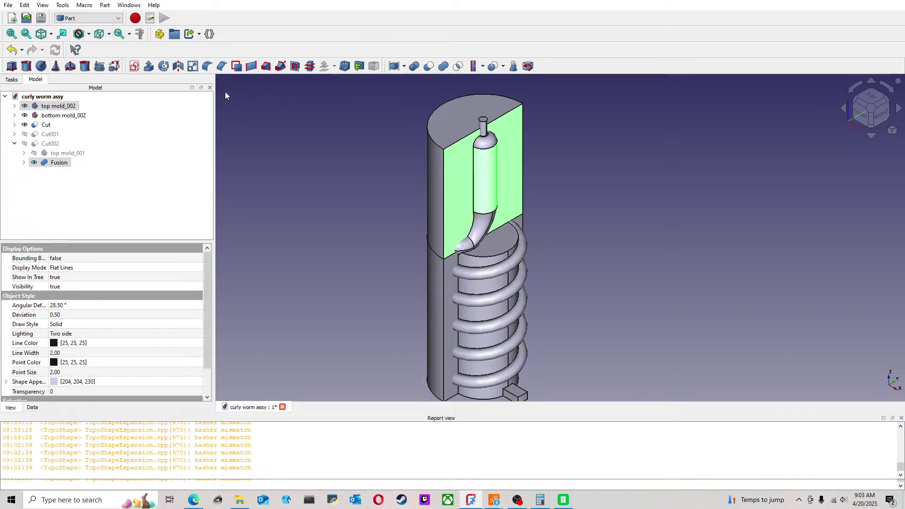
left_click(431, 71)
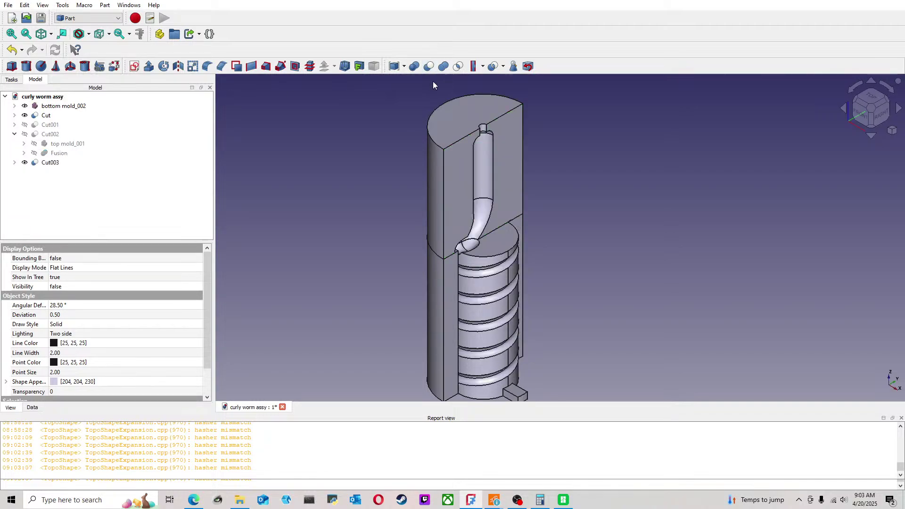
left_click(14, 162)
left_click(46, 181)
key("space")
left_click(299, 182)
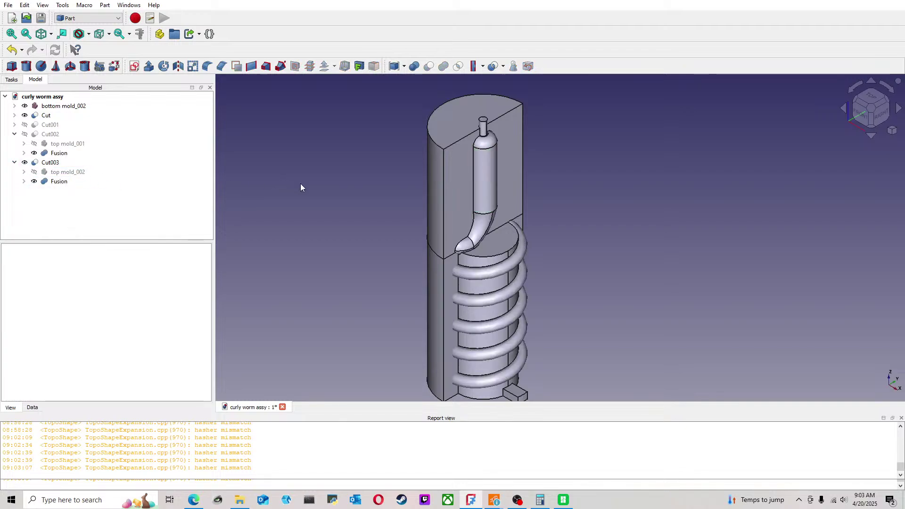
Step: Try to cut Fusion out of bottom mold_002 with the Boolean Cut, and undo it
left_click(446, 282)
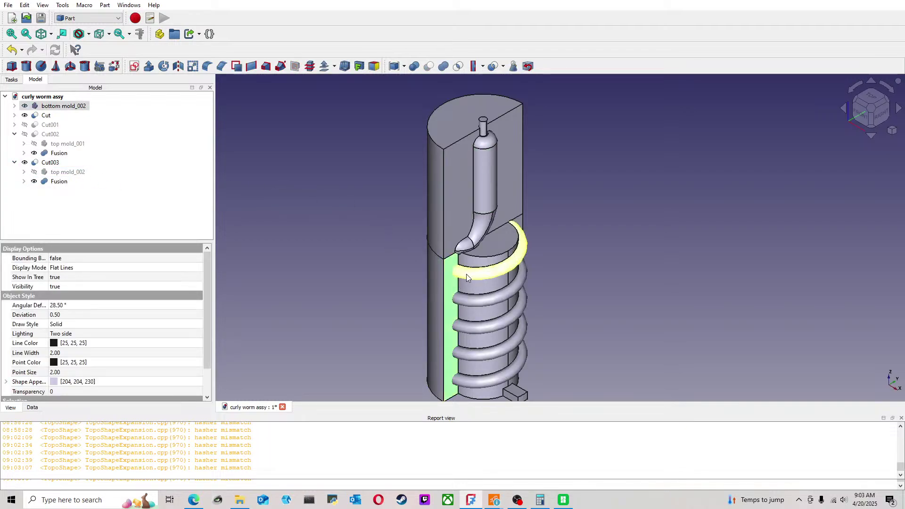
left_click(434, 277)
left_click(453, 269, "ctrl")
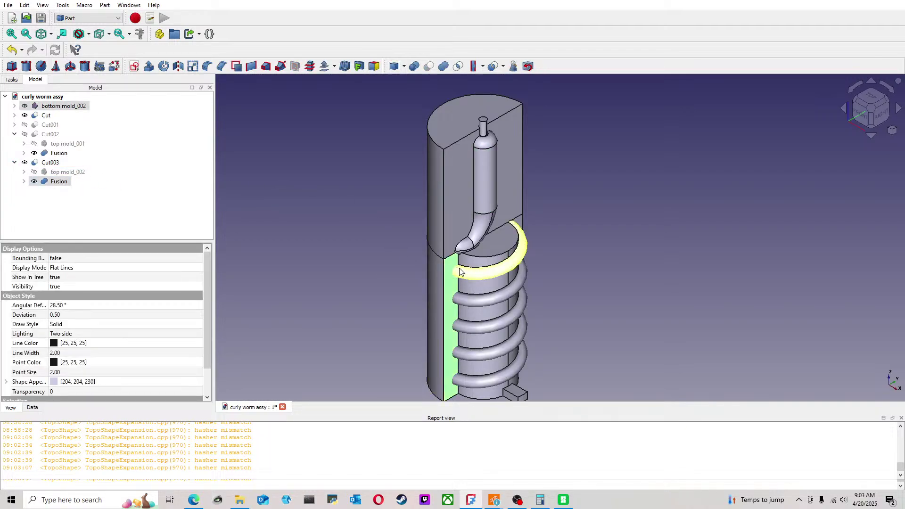
left_click(428, 66)
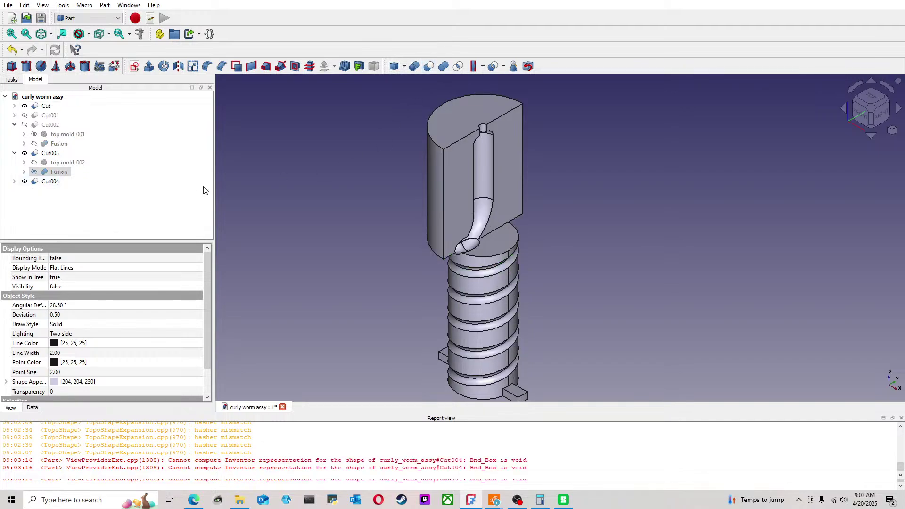
left_click(12, 49)
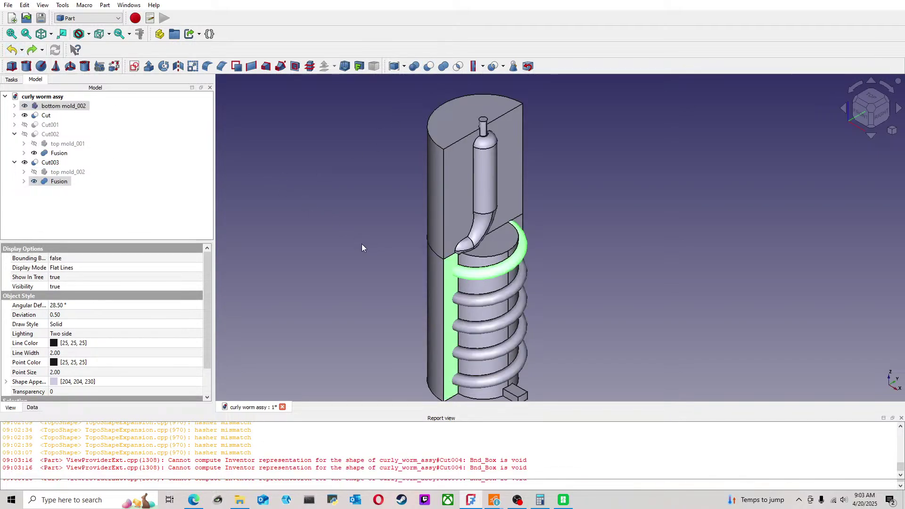
left_click(581, 198)
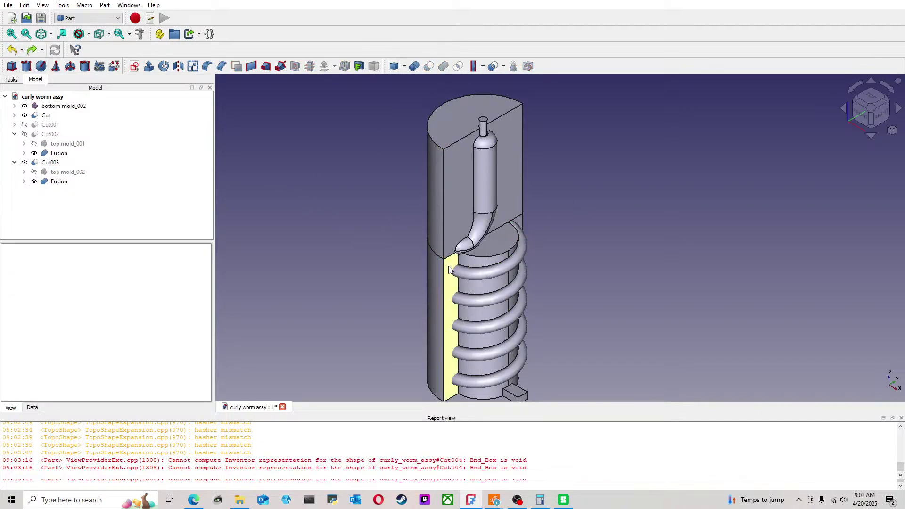
Step: Try the Cutout operation on bottom mold_002 with Fusion and examine the resulting assembly from several angles
left_click(451, 283)
left_click(474, 275, "ctrl")
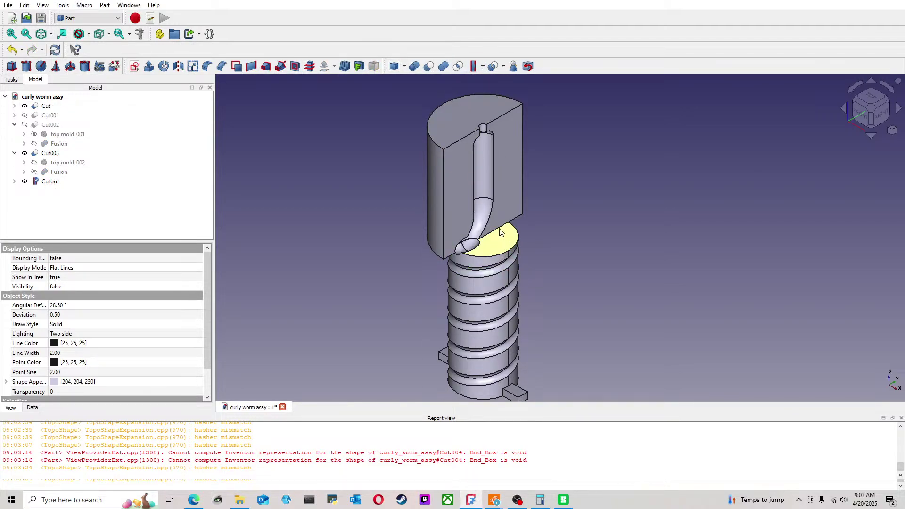
scroll(537, 275, "up", 4)
middle_click_drag(554, 271, 567, 249)
scroll(568, 260, "down", 4)
middle_click_drag(572, 300, 624, 238)
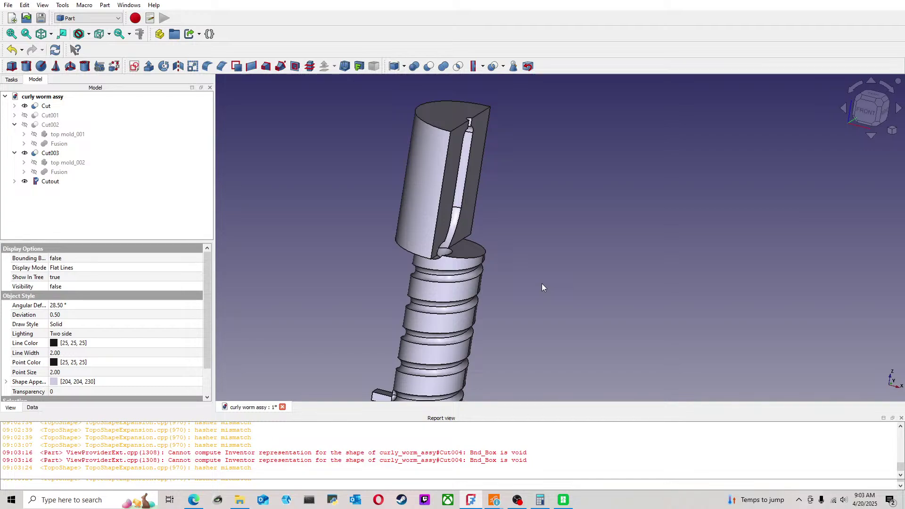
middle_click_drag(542, 286, 586, 227)
middle_click_drag(529, 271, 565, 278)
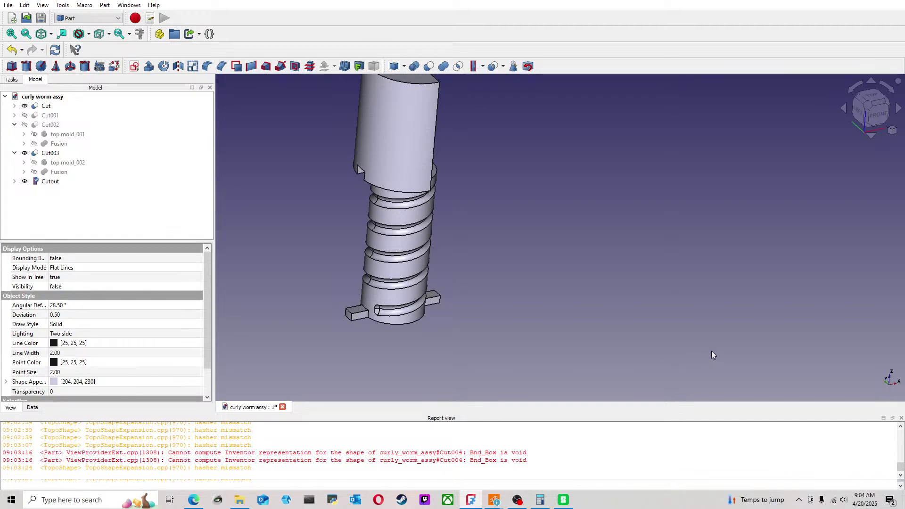
left_click(867, 107)
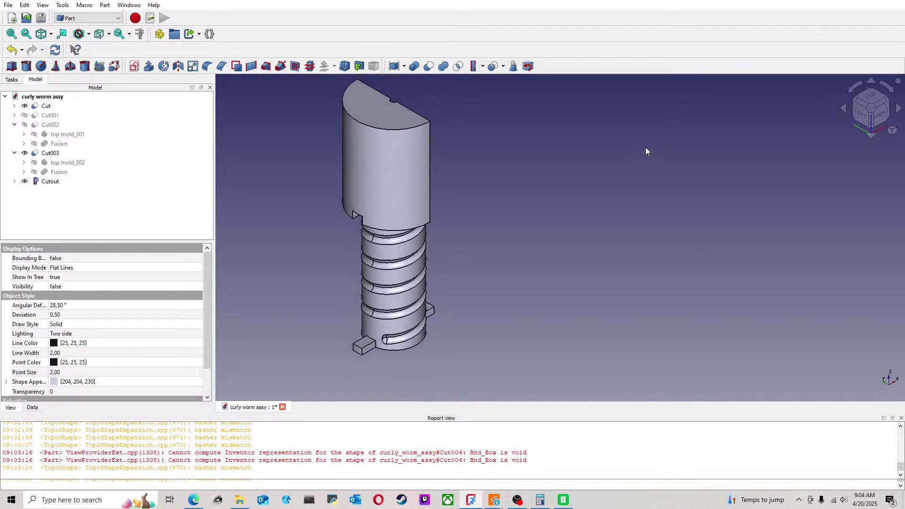
Step: Delete Cutout, Cut003, Cut002, Cut001 and Cut so that only the original mold parts and Fusion remain
left_click(49, 181)
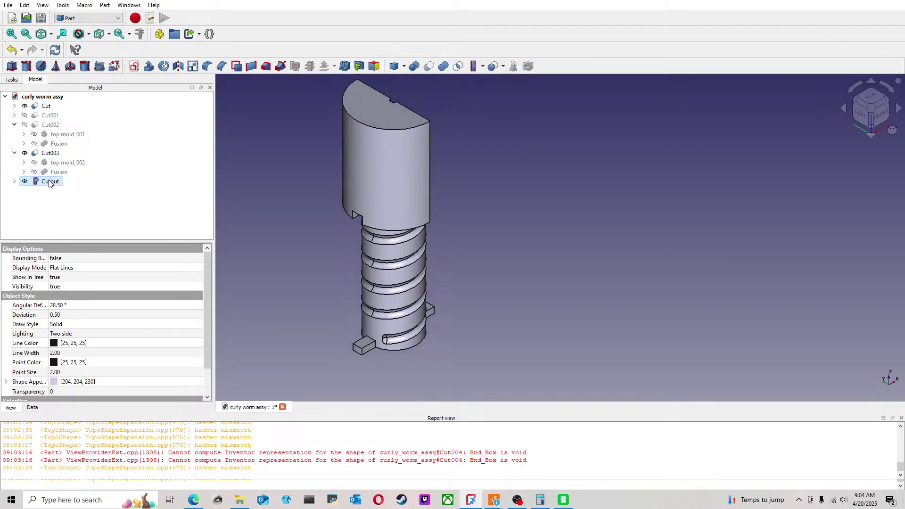
key("Delete")
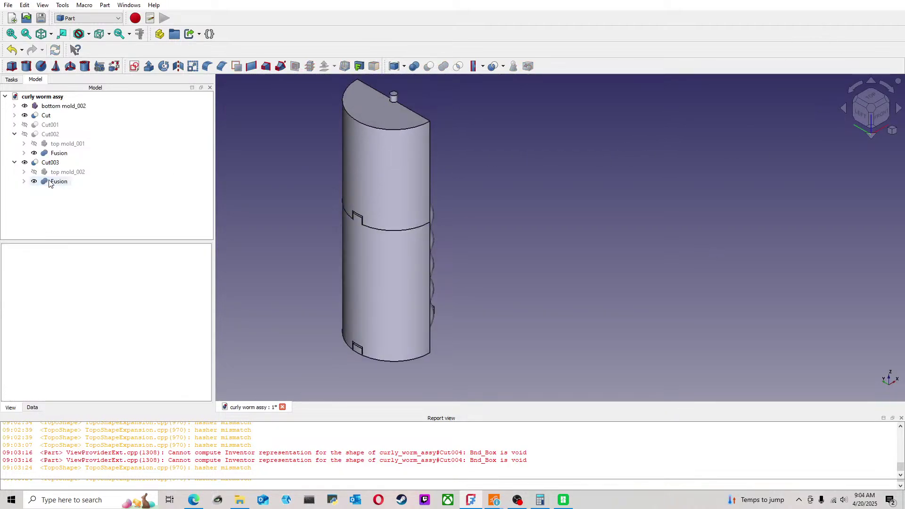
left_click(50, 163)
key("Delete")
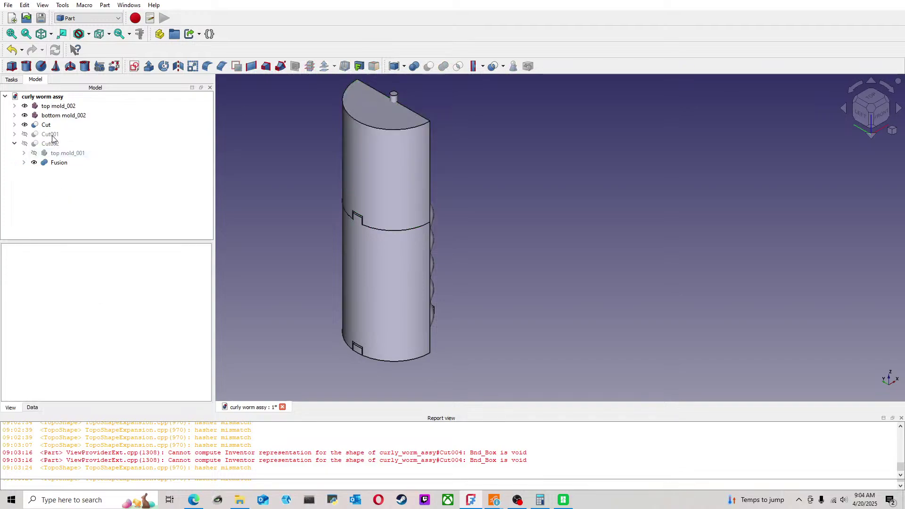
left_click(52, 142)
key("Delete")
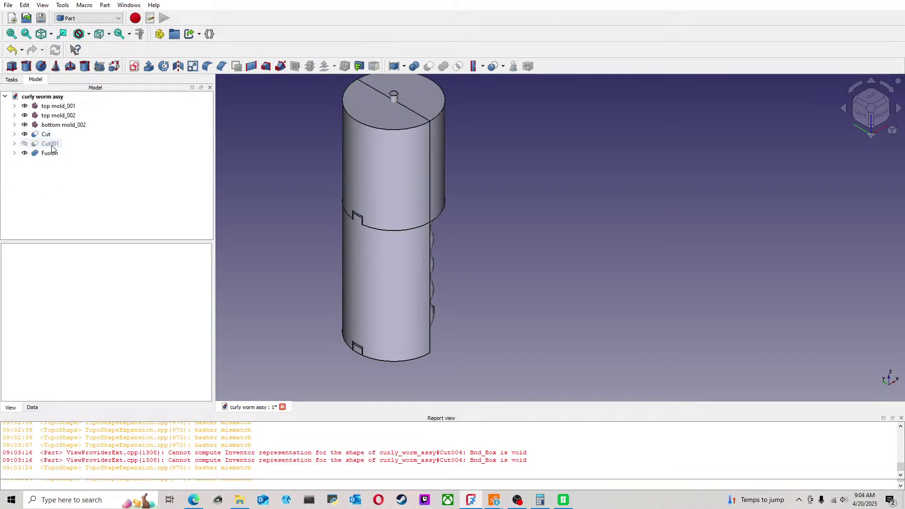
left_click(55, 146)
key("Delete")
left_click(51, 144)
key("Delete")
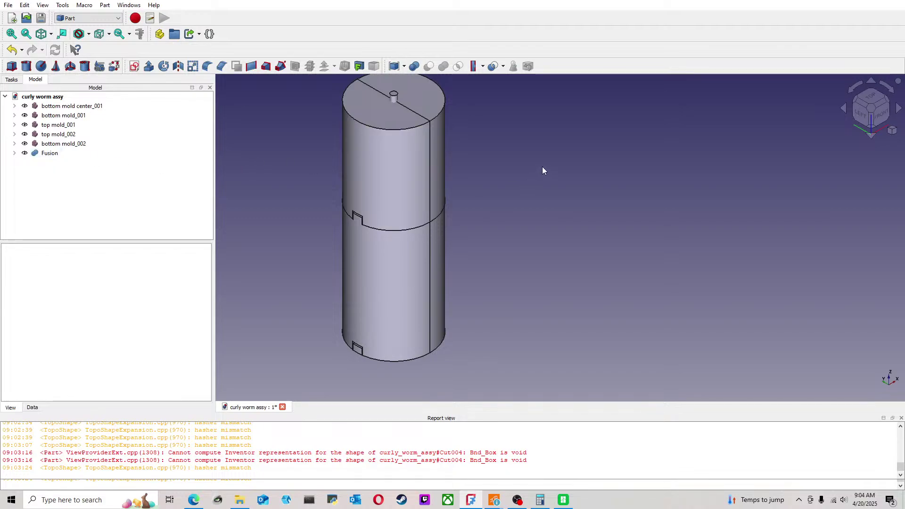
Step: Hide bottom mold_001 and top mold_001 and view the worm inside the remaining mold halves
middle_click_drag(574, 271, 578, 214)
scroll(578, 214, "up", 1)
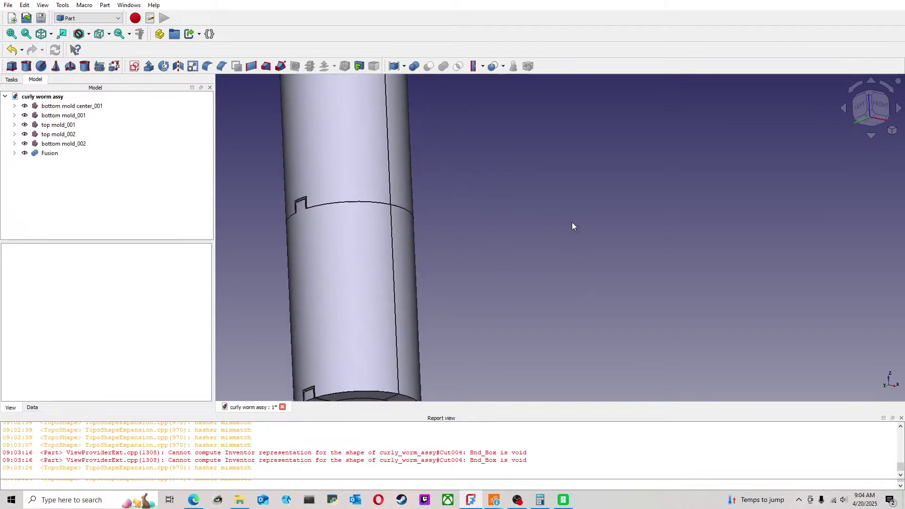
scroll(524, 248, "down", 4)
middle_click_drag(524, 247, 458, 286)
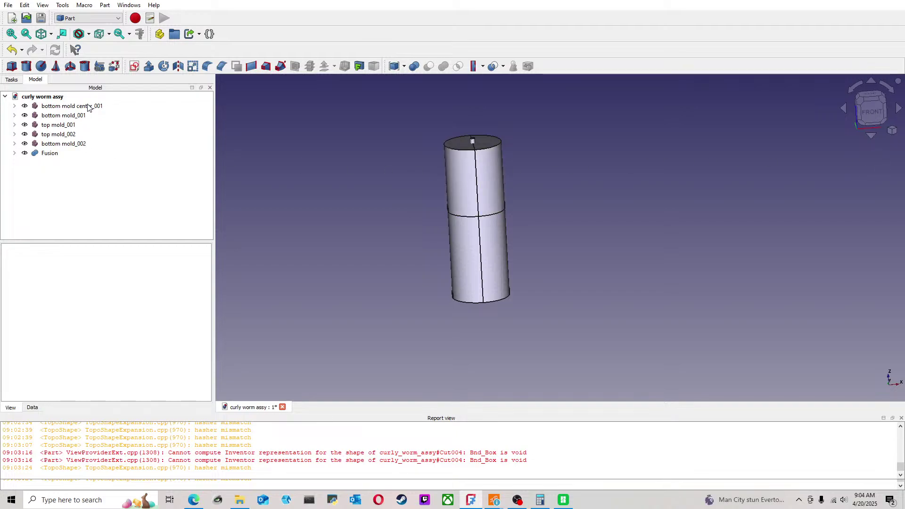
left_click(89, 107)
left_click(85, 116)
key("space")
left_click(72, 127)
key("space")
middle_click_drag(373, 196, 778, 189)
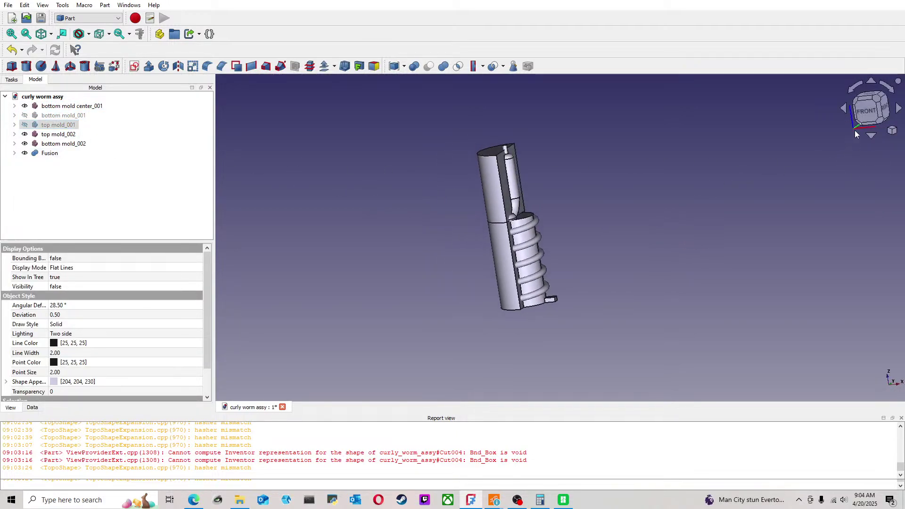
left_click(884, 106)
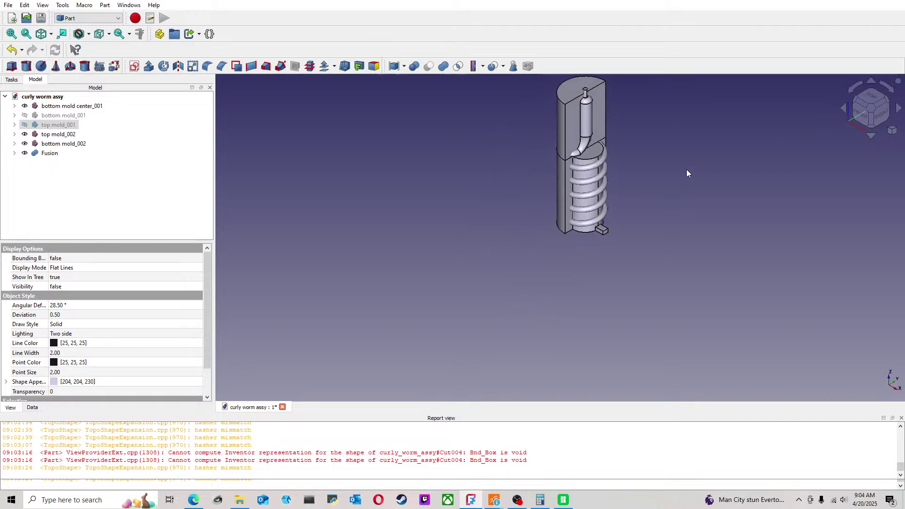
Step: Transform Fusion with a 0.50 mm translation increment to shift it slightly down along the Z axis
scroll(505, 215, "up", 3)
scroll(542, 210, "down", 2)
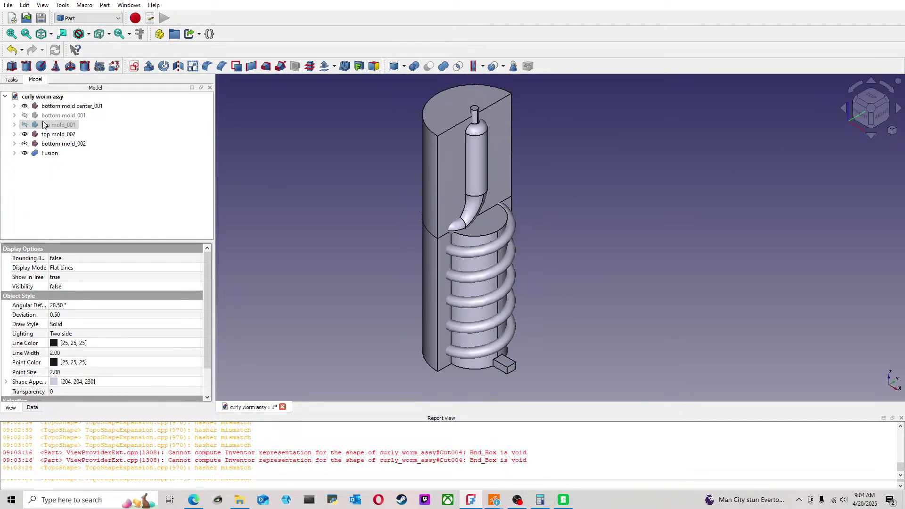
left_click(56, 155)
right_click(60, 157)
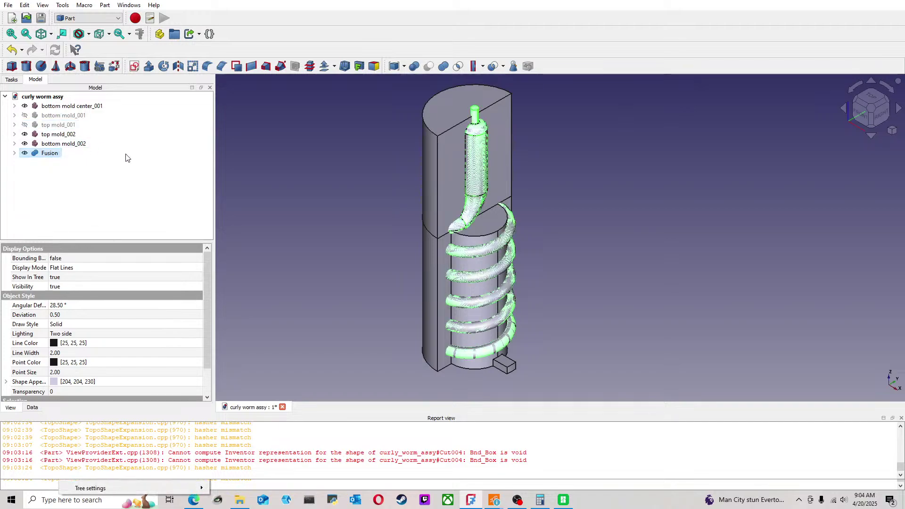
left_click(121, 164)
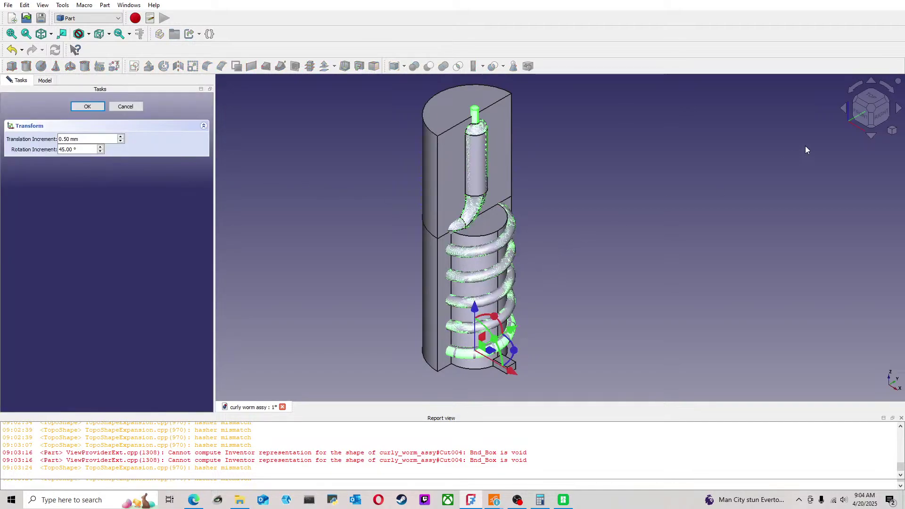
left_click(865, 124)
middle_click_drag(601, 275, 647, 148)
middle_click_drag(616, 295, 585, 301)
left_click(870, 115)
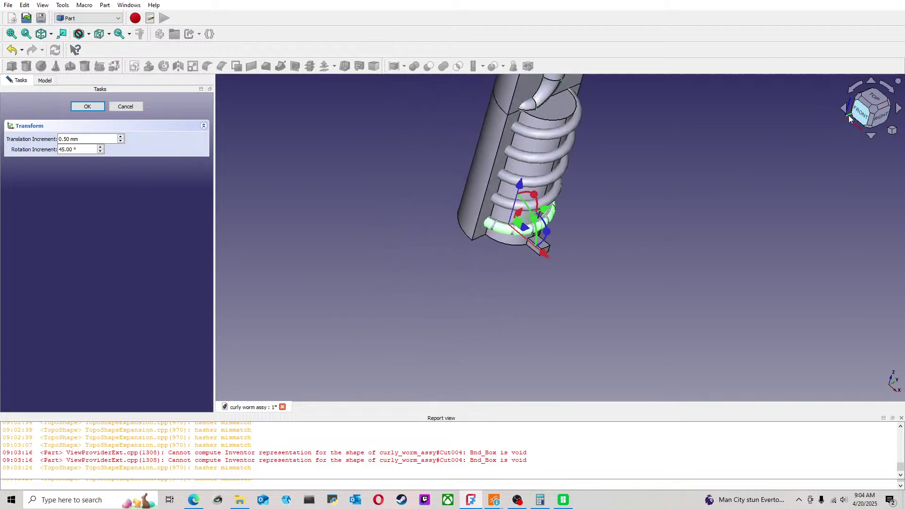
middle_click_drag(654, 178, 614, 258)
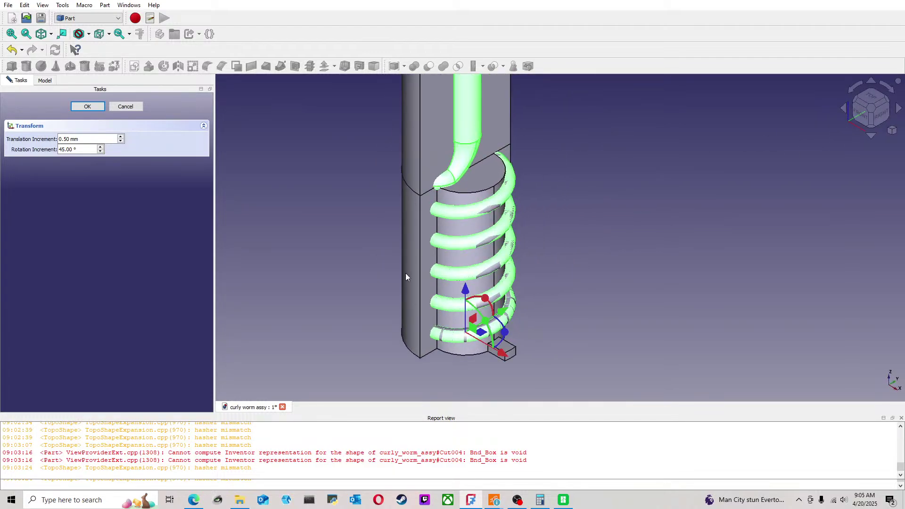
left_click_drag(466, 294, 466, 299)
left_click(88, 106)
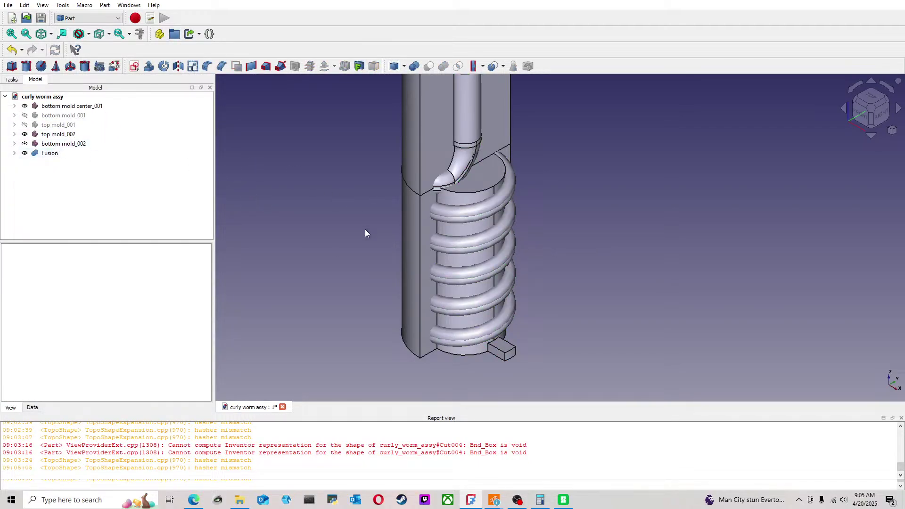
Step: Examine Fusion inside the mold halves from several angles and check the contents of the visible mold parts
middle_click_drag(488, 232, 541, 218)
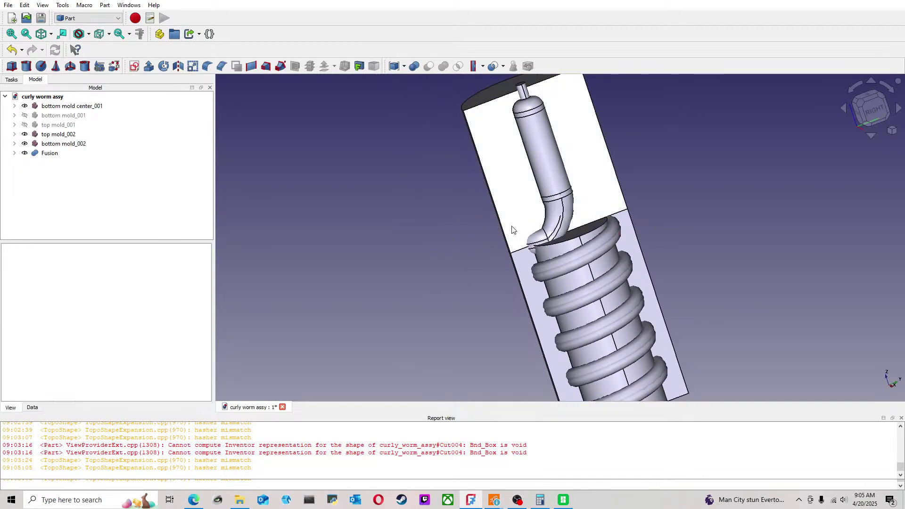
left_click(527, 101)
left_click(341, 197)
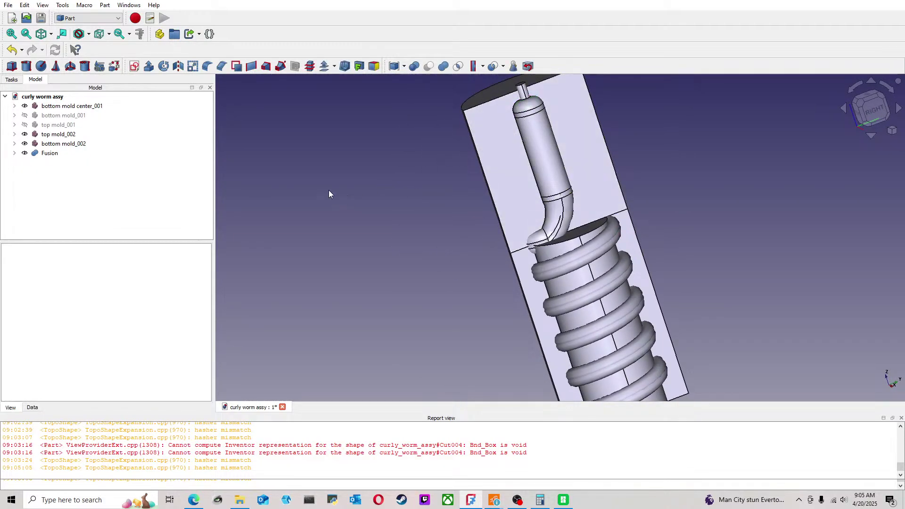
left_click(49, 152)
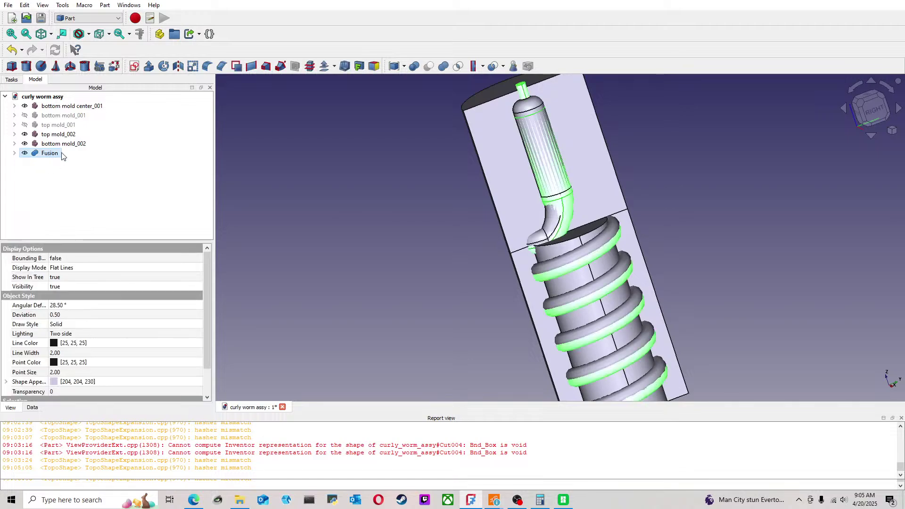
left_click(884, 98)
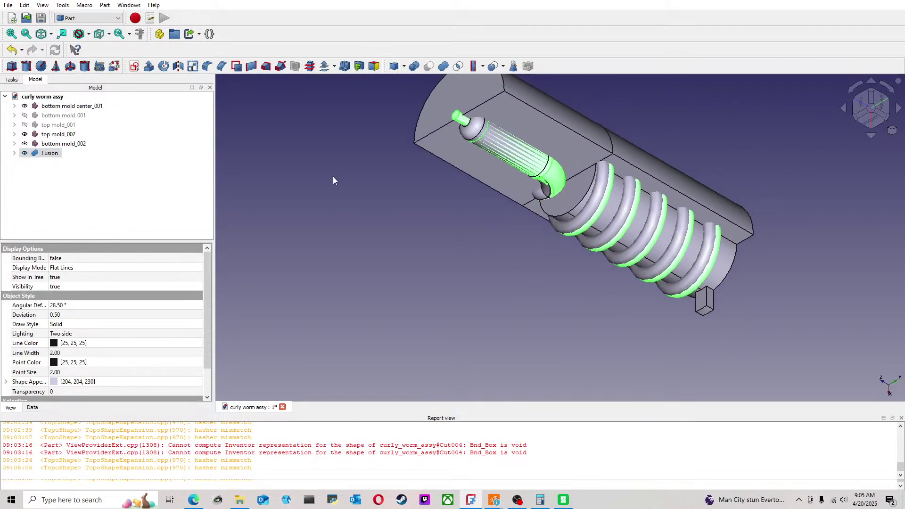
left_click(14, 106)
left_click(14, 106)
left_click(14, 134)
left_click(14, 134)
left_click(14, 143)
left_click(15, 143)
Step: Hide Curly Worm_001 inside Fusion and inspect the remaining worm geometry around the mold center
left_click(15, 153)
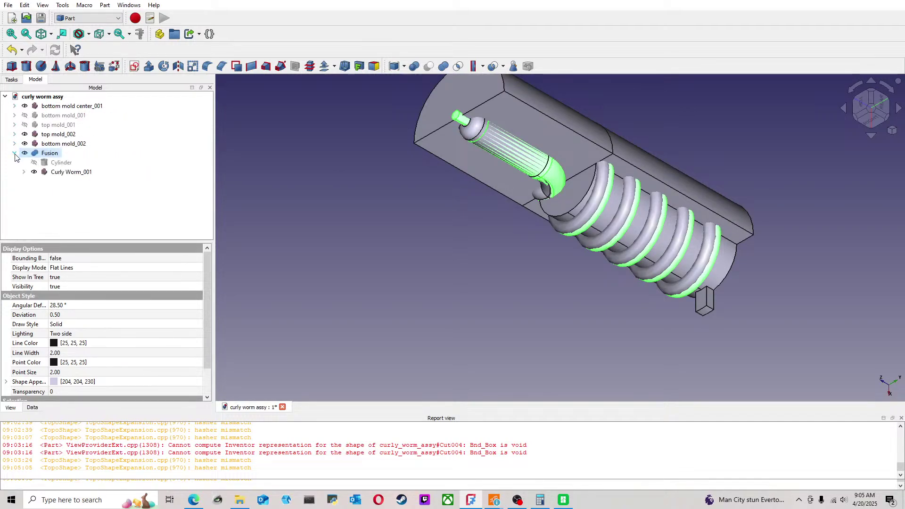
left_click(64, 172)
key("space")
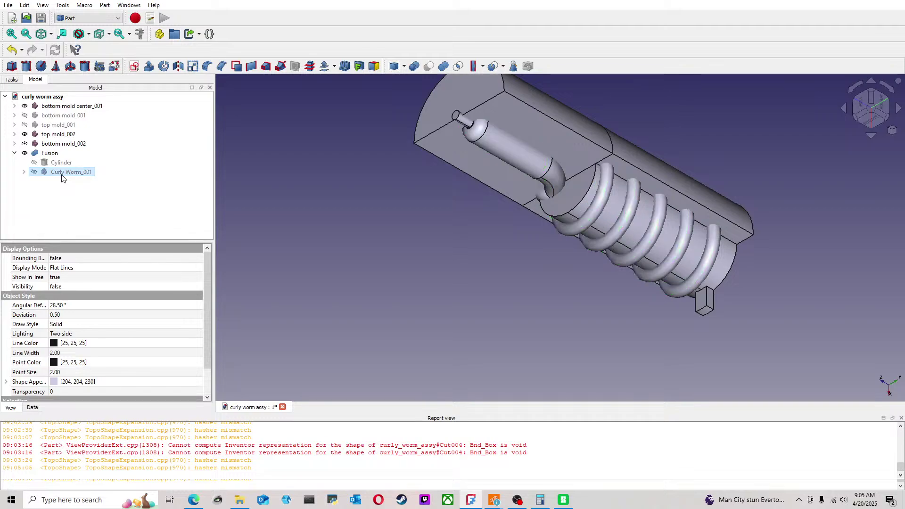
middle_click_drag(358, 201, 524, 175)
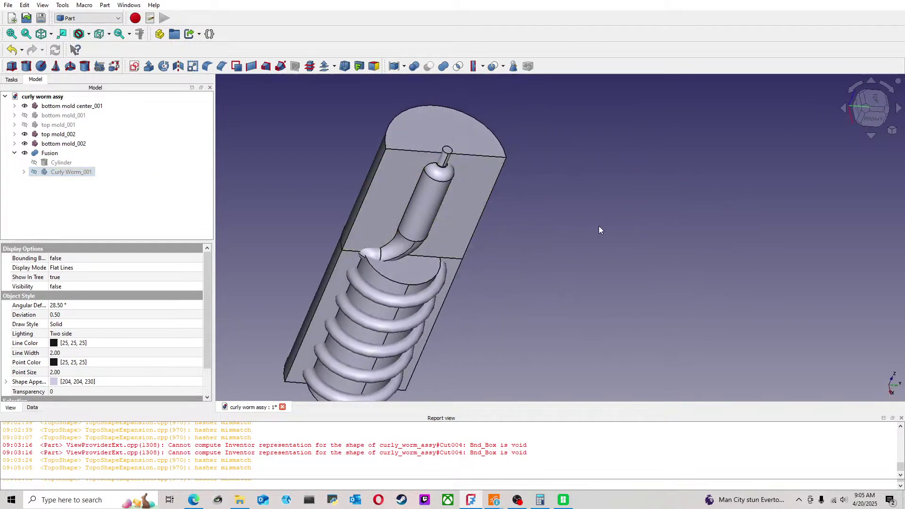
left_click(866, 113)
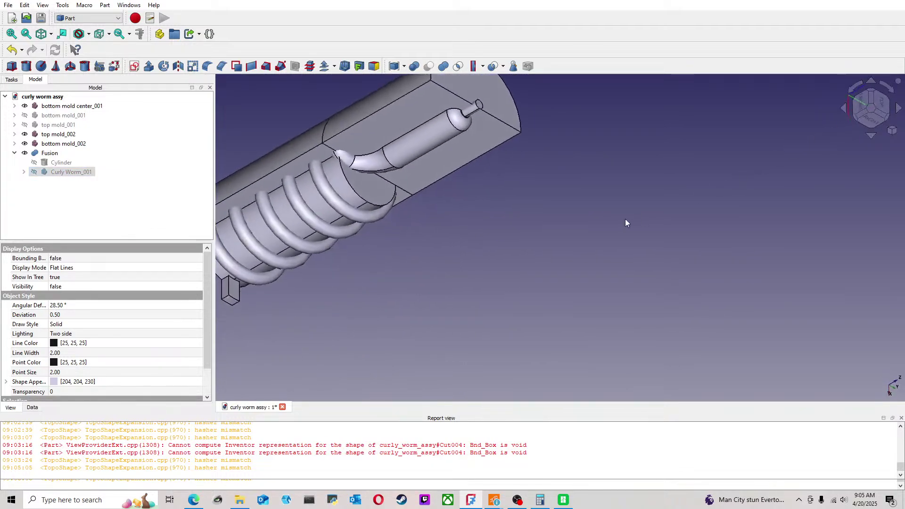
middle_click_drag(325, 192, 394, 196)
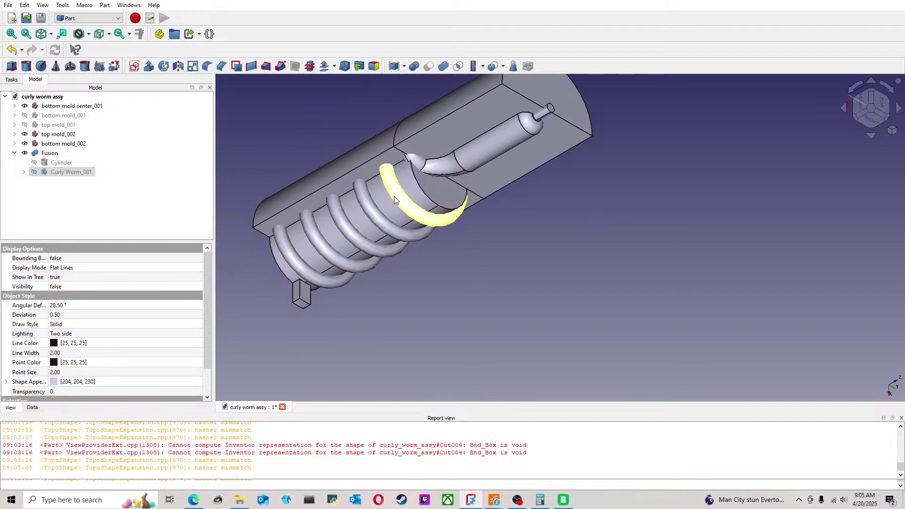
left_click(281, 153)
left_click(16, 153)
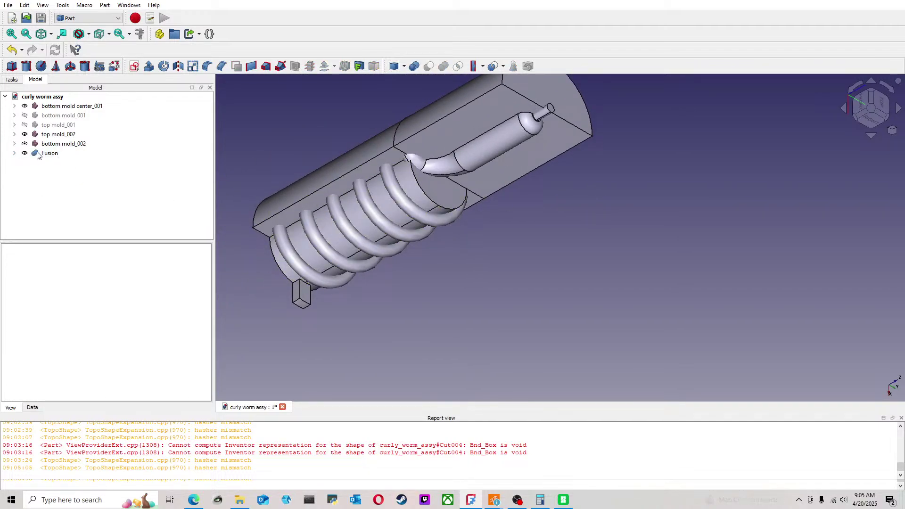
left_click(78, 154)
left_click(224, 160)
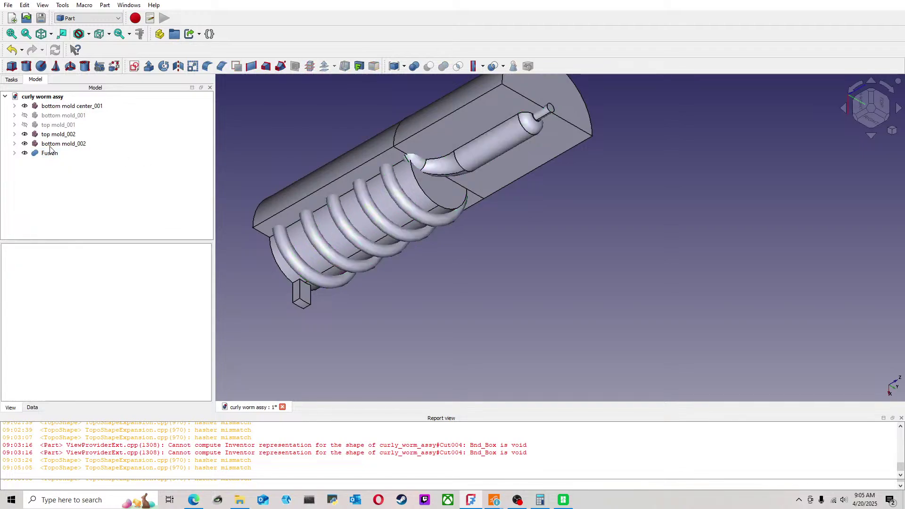
Step: Try to cut the lowered Fusion out of bottom mold_002 with the Boolean Cut, examine the result, and undo it
left_click(64, 144)
left_click(49, 154, "ctrl")
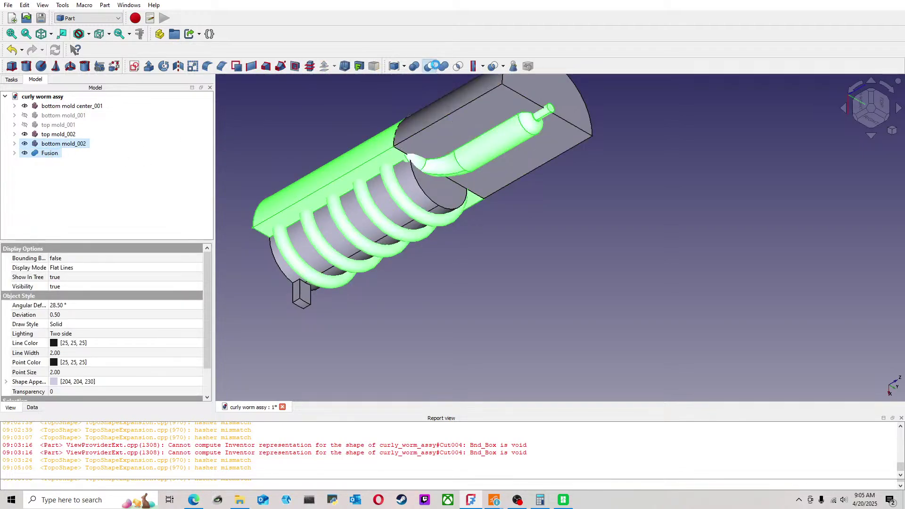
left_click(429, 66)
scroll(378, 144, "up", 3)
middle_click_drag(378, 143, 419, 174)
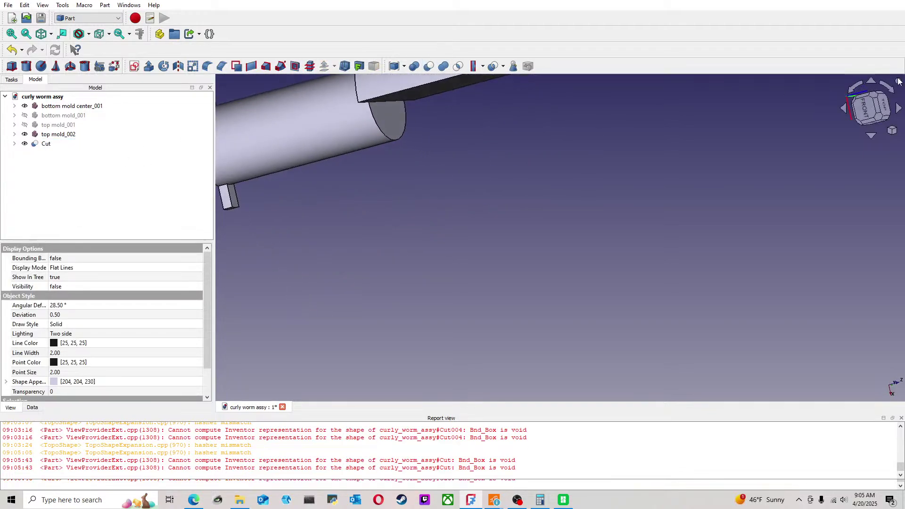
left_click_drag(877, 97, 851, 127)
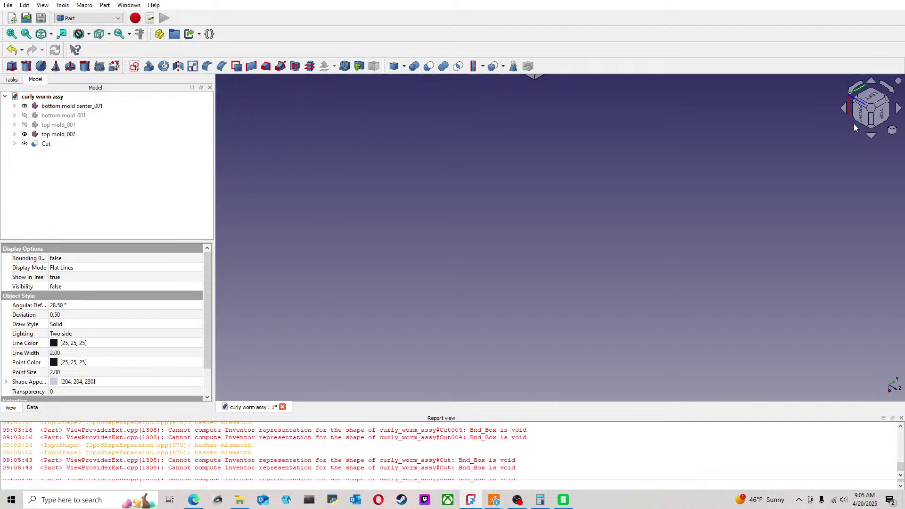
scroll(644, 273, "down", 5)
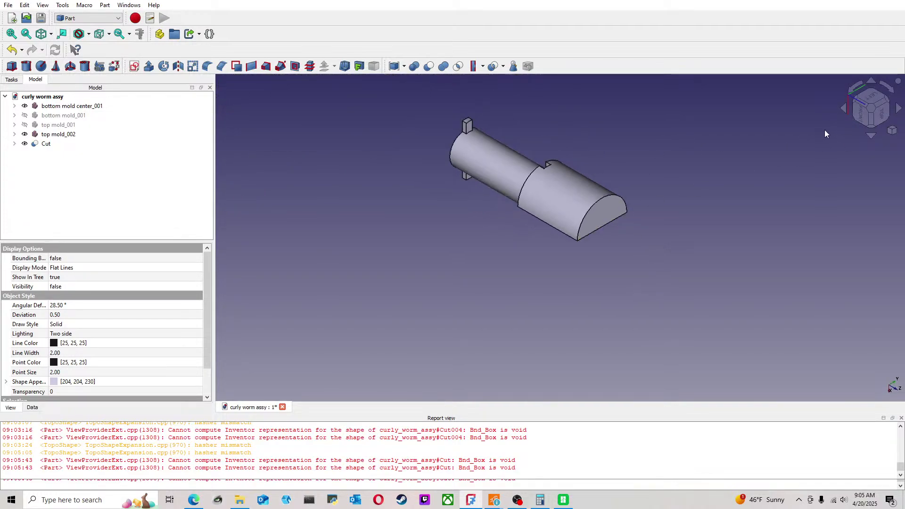
key("1")
left_click(852, 91)
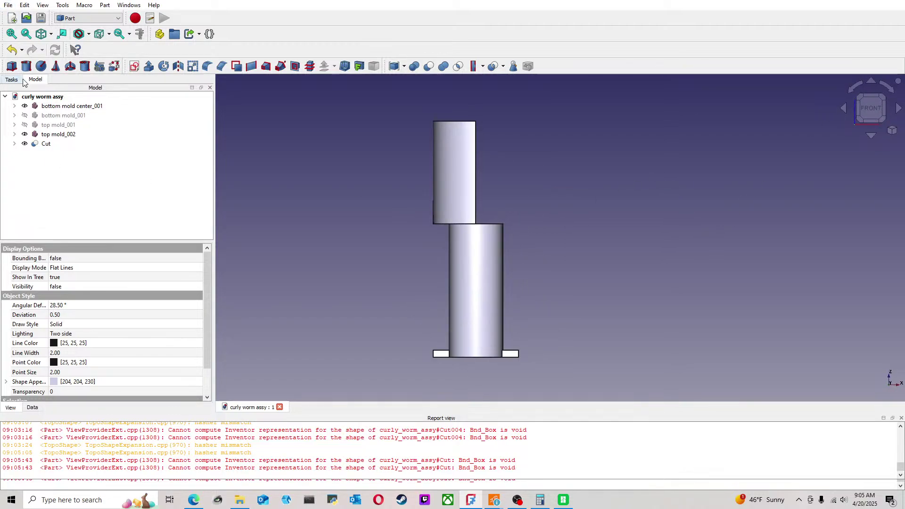
left_click(12, 50)
left_click(527, 117)
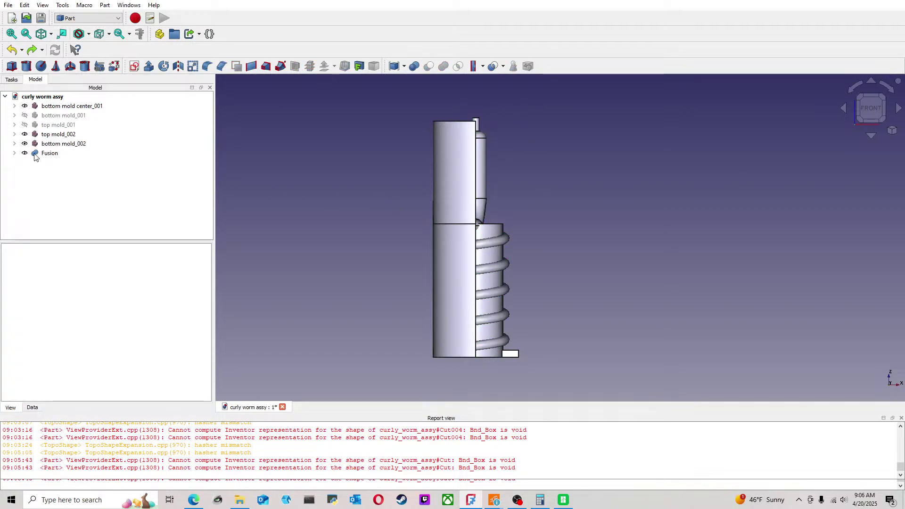
Step: Transform Fusion with a 0.50 mm translation increment to shift it slightly up along the Z axis
double_click(49, 154)
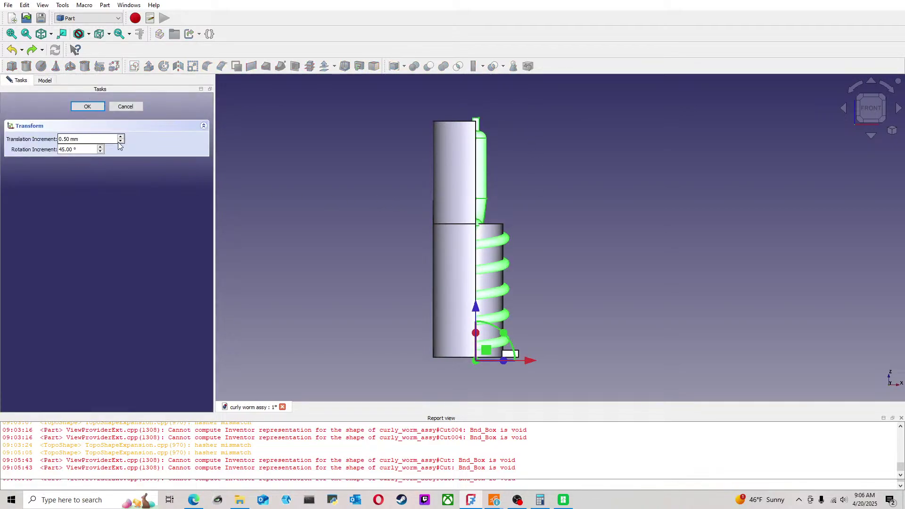
left_click_drag(476, 310, 476, 309)
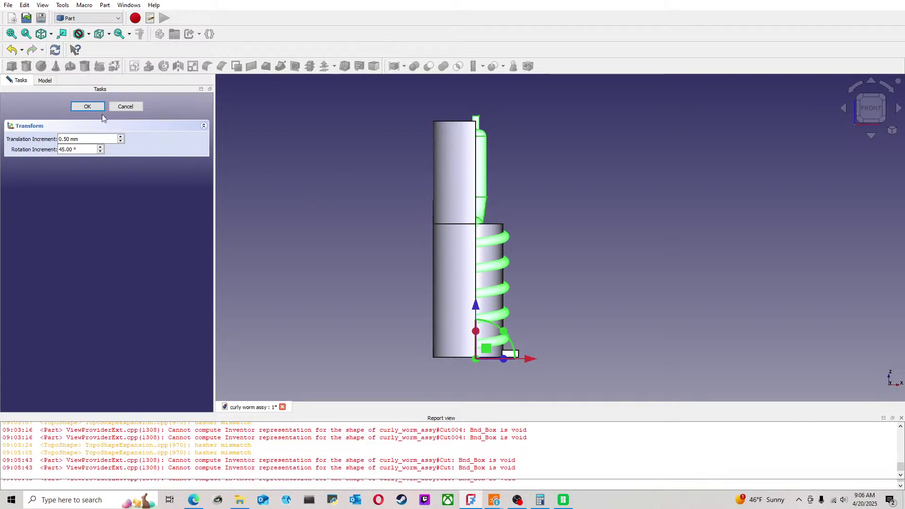
left_click(87, 106)
left_click(297, 147)
left_click(58, 156)
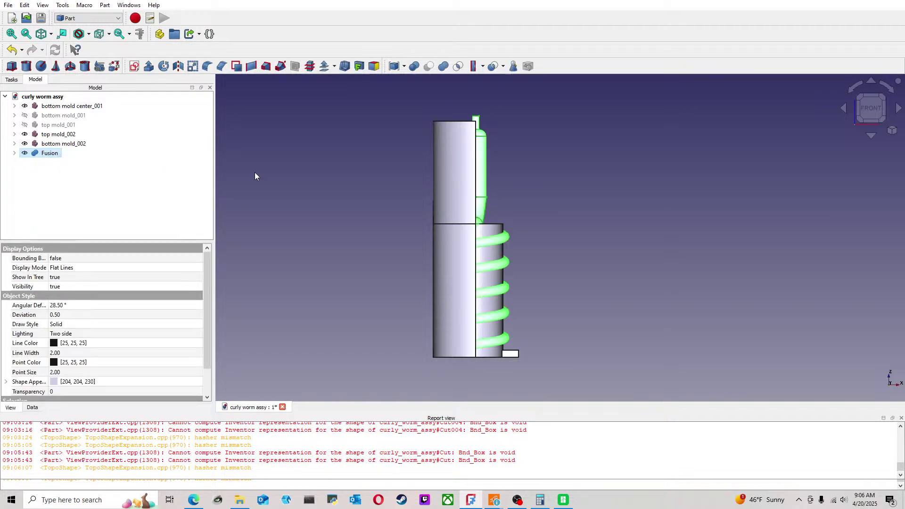
left_click(254, 171)
Step: Try the Boolean Cut of bottom mold_002 again with Fusion in its raised position, and undo it
left_click(79, 145)
left_click(57, 154, "ctrl")
left_click(429, 66)
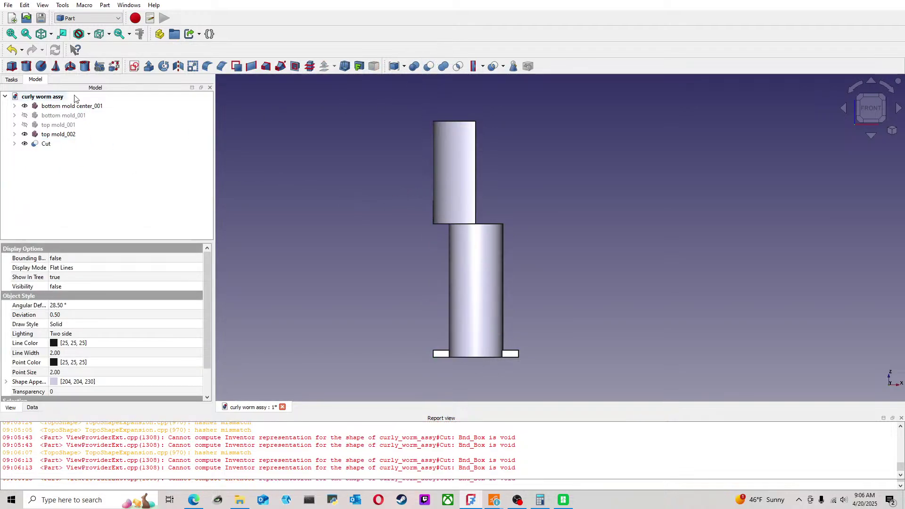
left_click(11, 49)
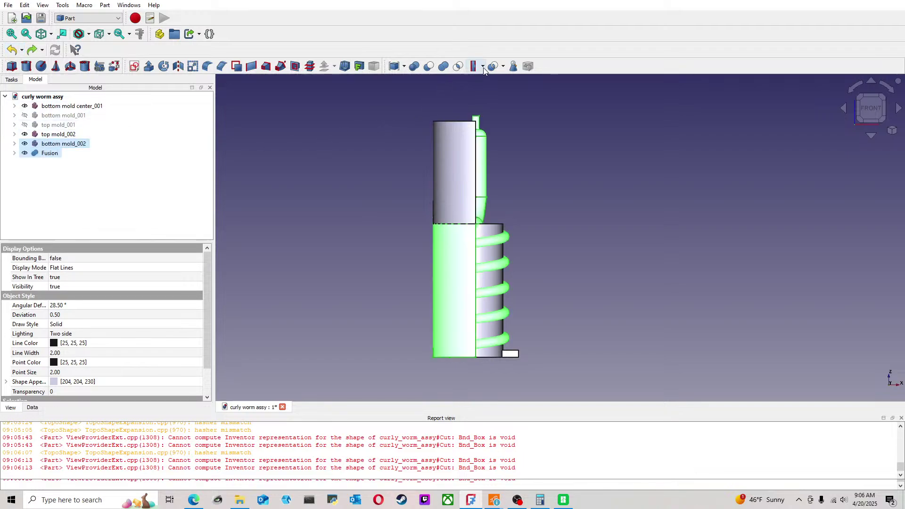
Step: Try the Cutout operation on bottom mold_002 with Fusion, and remove the resulting Cutout
key("ctrl+y")
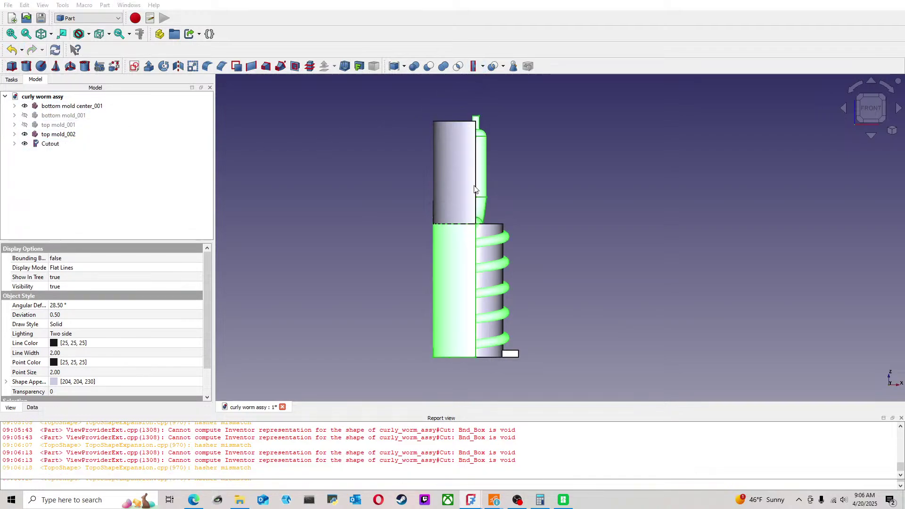
key("Delete")
middle_click_drag(565, 218, 525, 253)
scroll(518, 241, "up", 3)
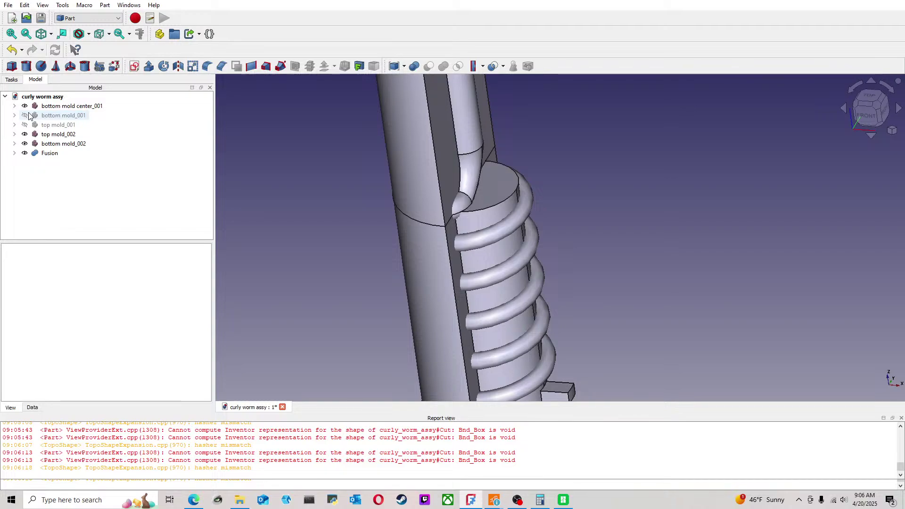
Step: Try to cut Fusion out of bottom mold center_001 with the Boolean Cut, undo it, and review the assembly
left_click(77, 108)
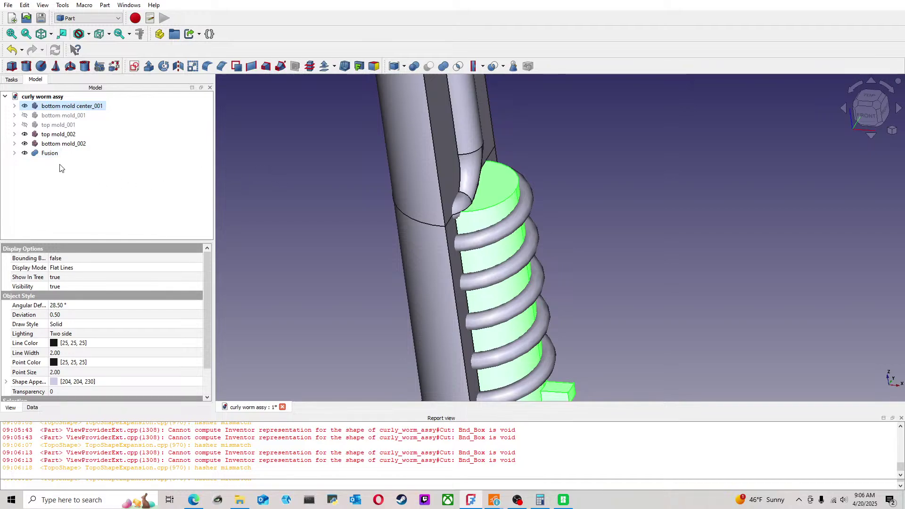
left_click(49, 152, "ctrl")
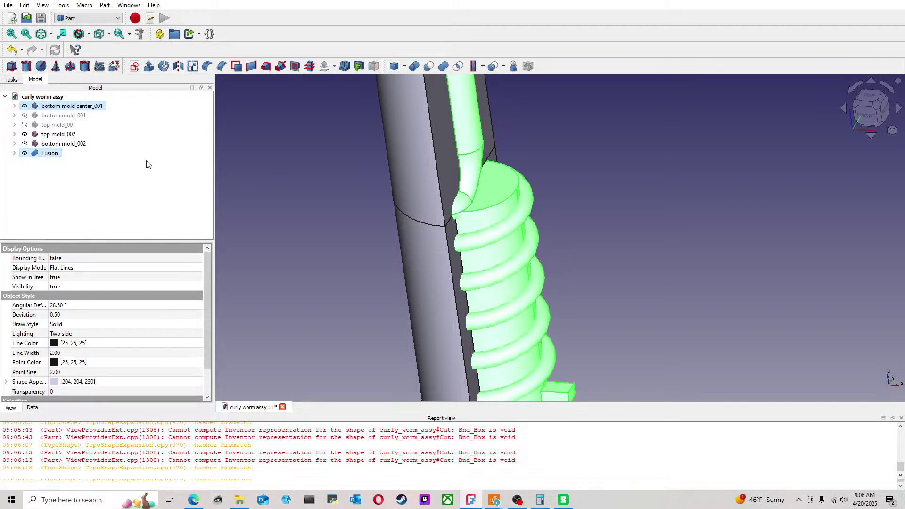
left_click(428, 67)
left_click(10, 51)
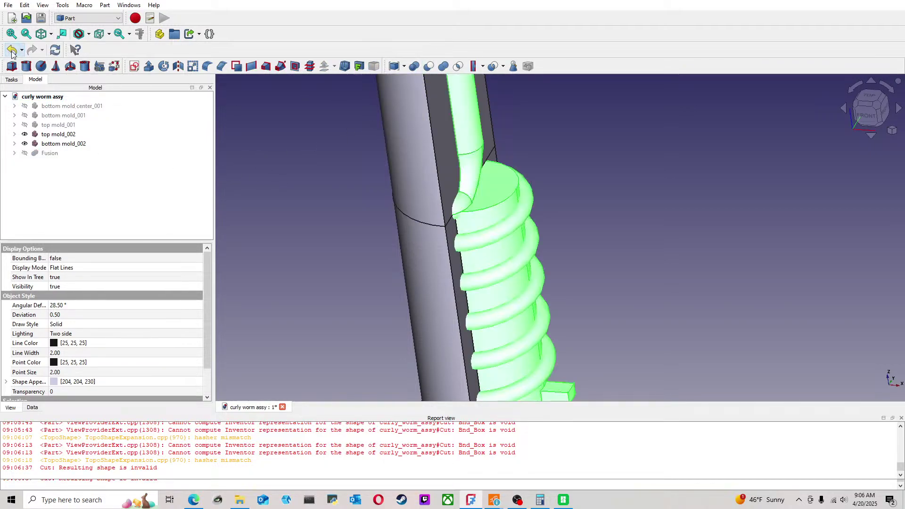
scroll(485, 182, "down", 5)
middle_click_drag(592, 175, 589, 196)
scroll(553, 191, "up", 3)
middle_click_drag(525, 267, 520, 229)
scroll(520, 229, "down", 2)
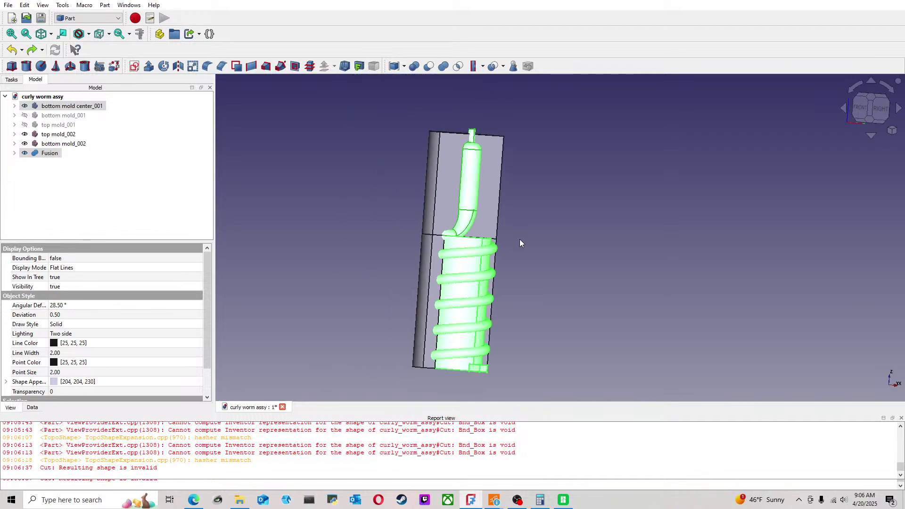
left_click(527, 265)
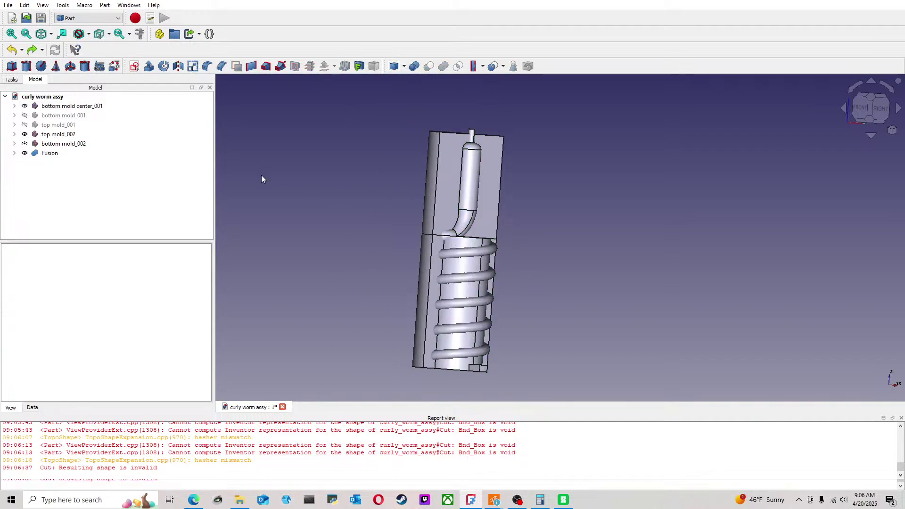
Step: Save the assembly, expand Fusion and make the Curly Worm_001 inside it visible
key("ctrl+s")
left_click(14, 153)
left_click(66, 171)
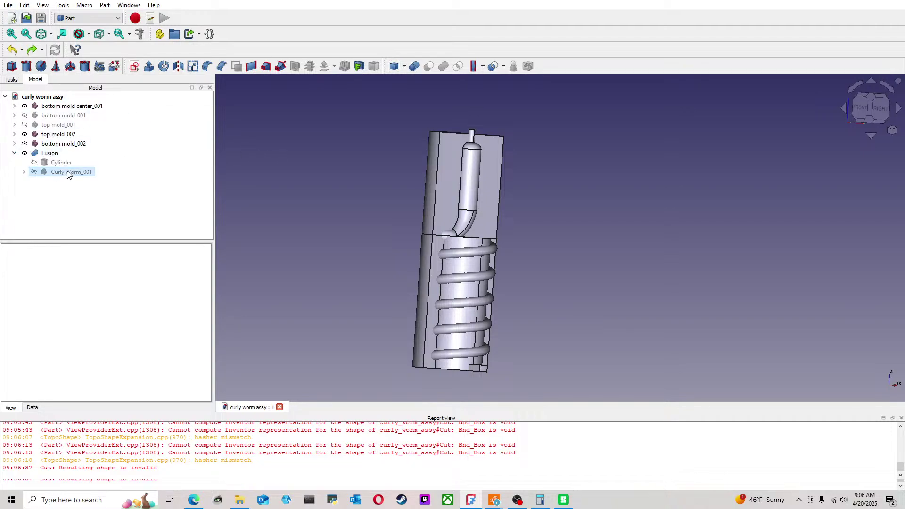
key("space")
left_click(312, 187)
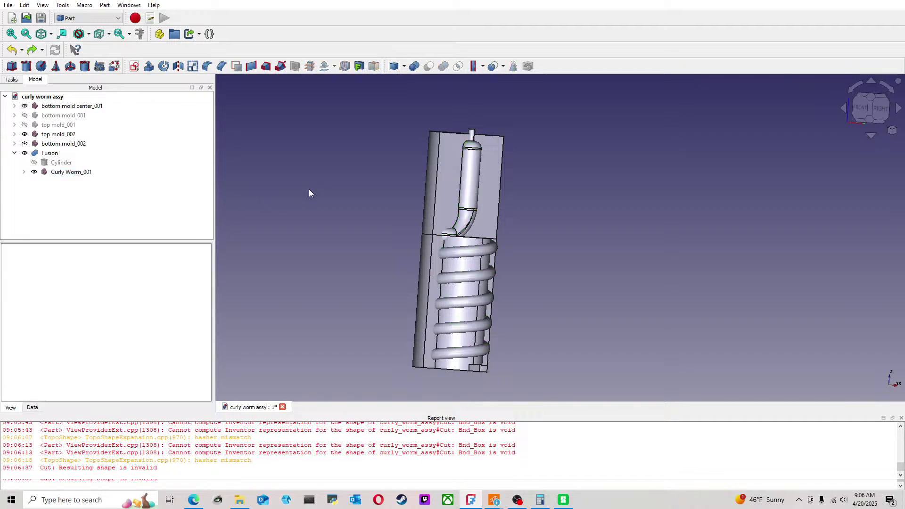
scroll(541, 214, "up", 3)
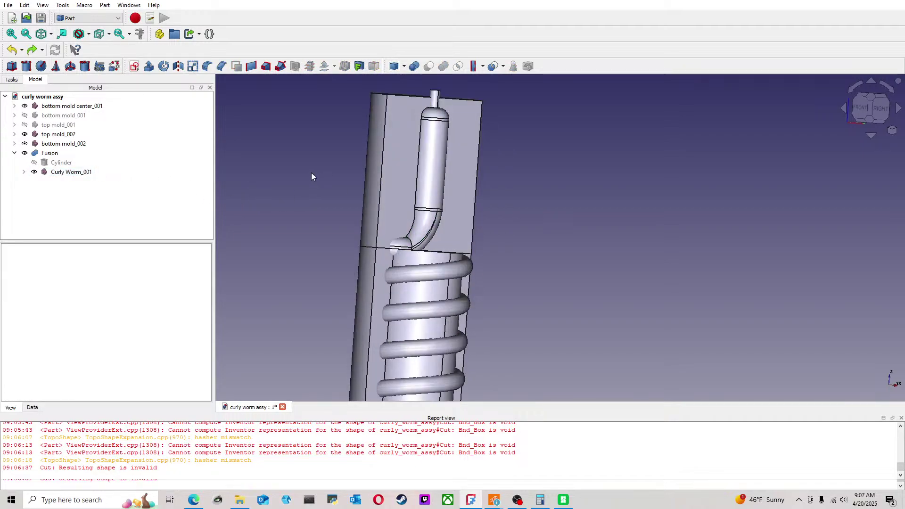
Step: Try transforming Curly Worm_001 inside Fusion slightly down along the Z axis in two successive moves with a 0.50 mm increment
right_click(62, 172)
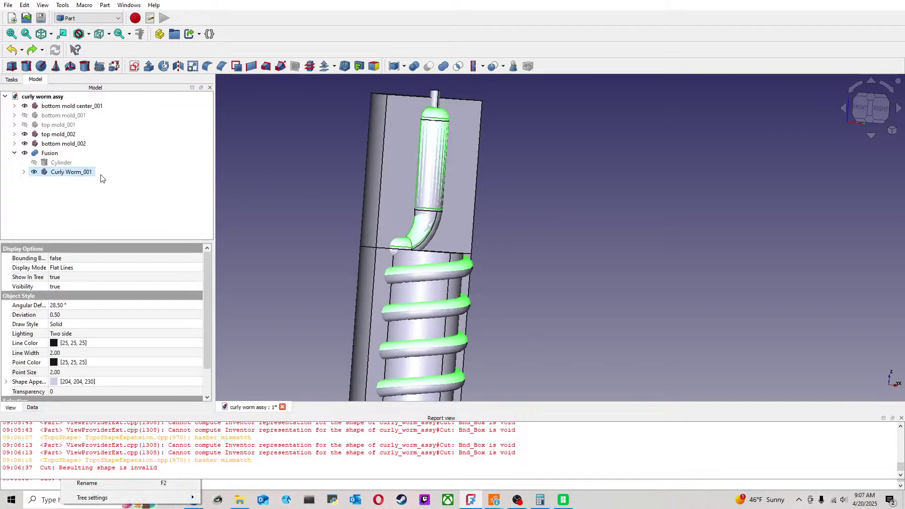
left_click(102, 181)
left_click_drag(431, 153, 431, 158)
left_click(92, 107)
left_click(274, 146)
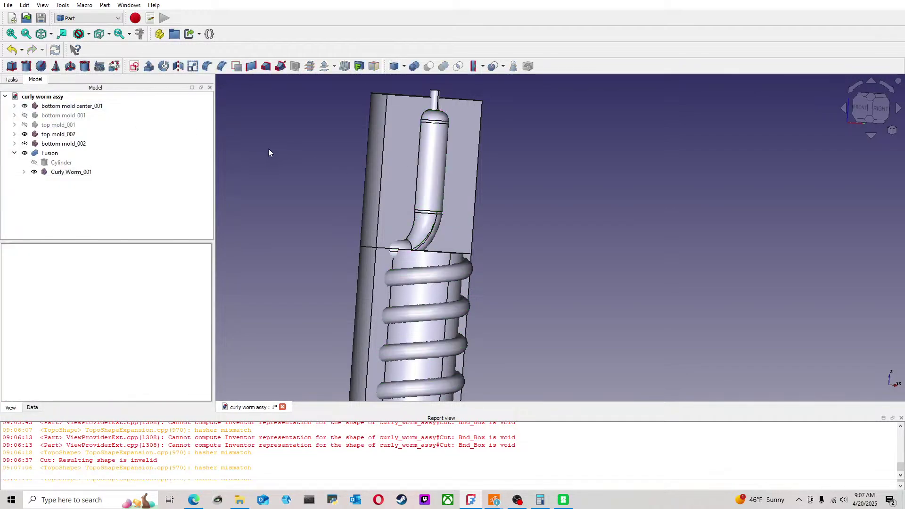
left_click(76, 172)
right_click(75, 173)
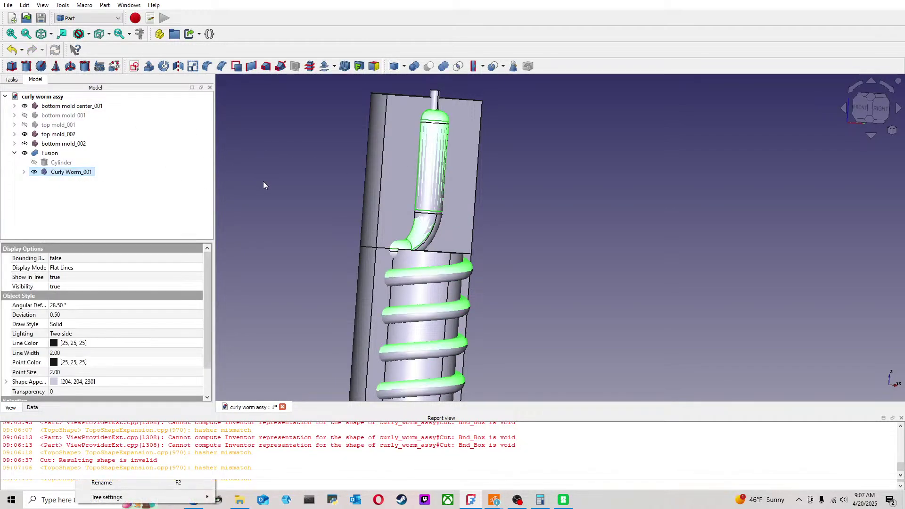
left_click(100, 180)
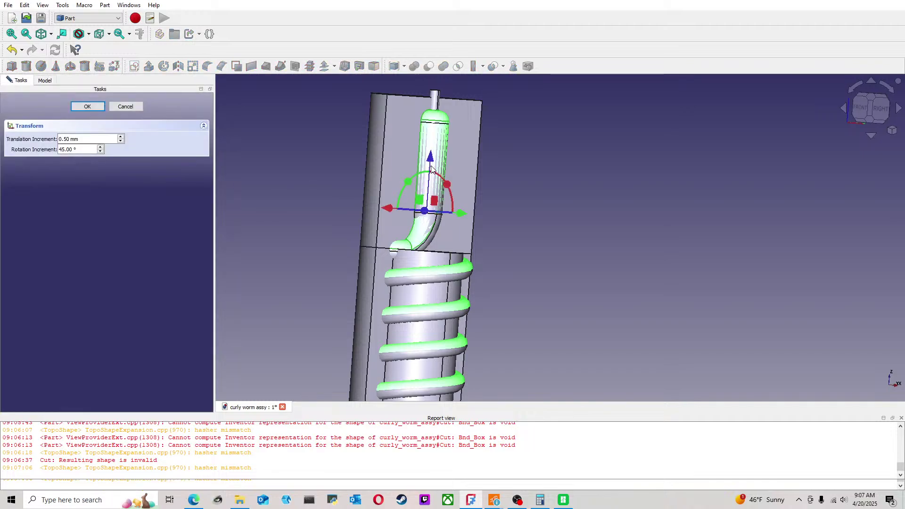
left_click_drag(430, 156, 431, 163)
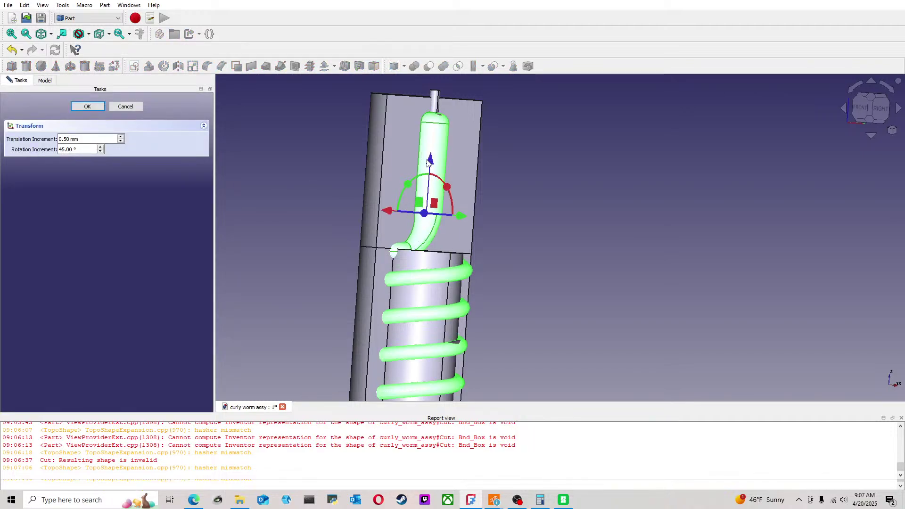
left_click(79, 108)
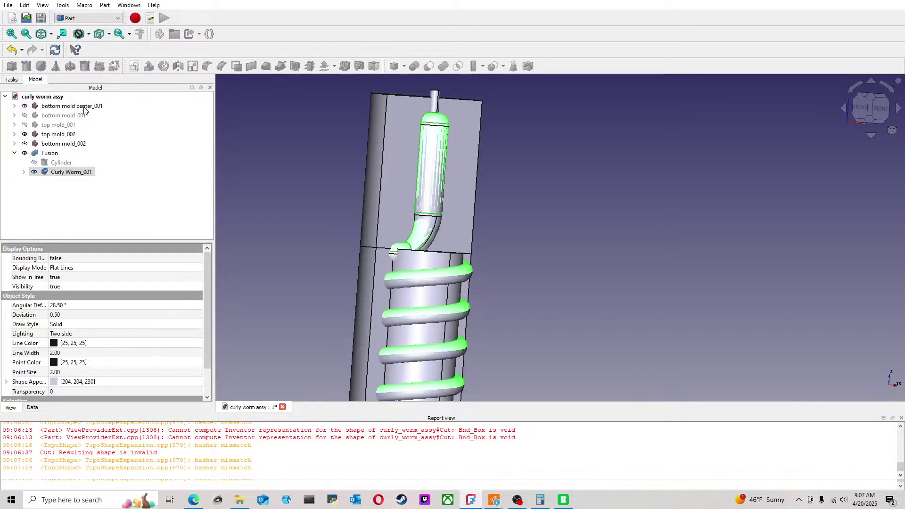
left_click(258, 160)
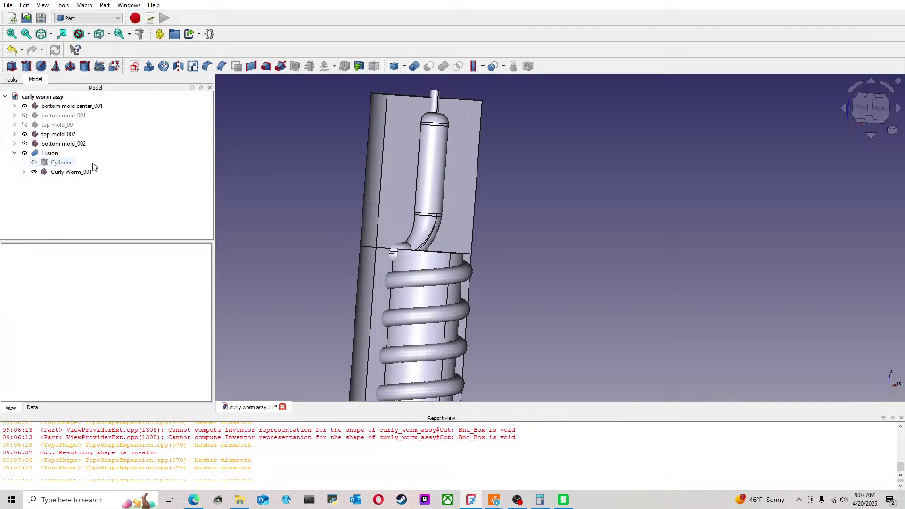
Step: Undo the successive Z-axis moves of Curly Worm_001
left_click(55, 173)
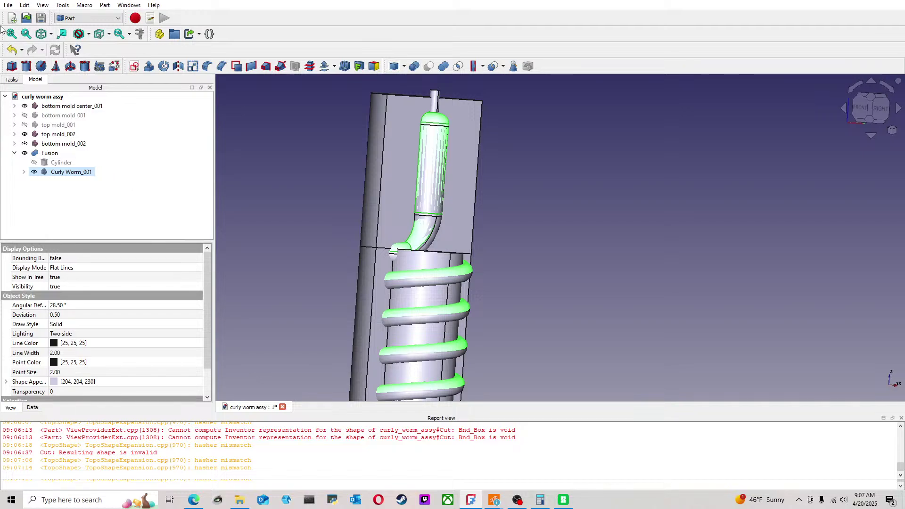
left_click(13, 50)
left_click(13, 50)
left_click(14, 50)
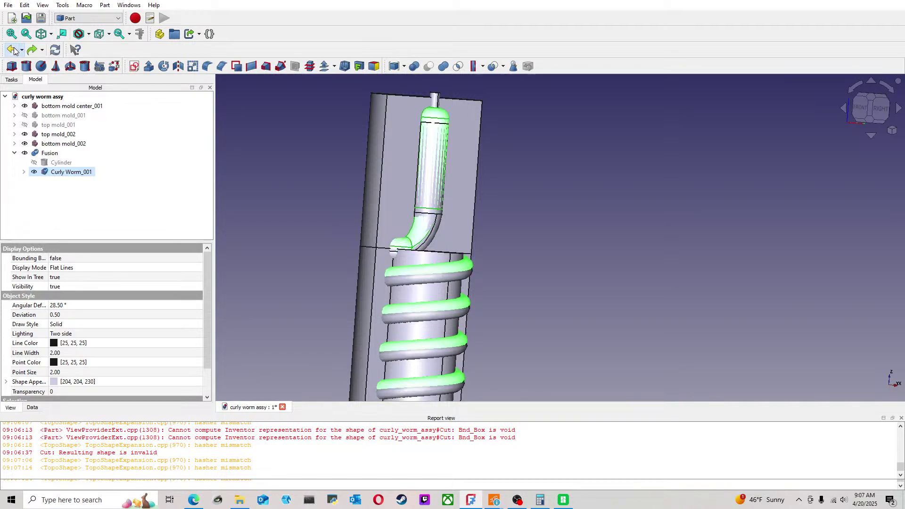
left_click(13, 50)
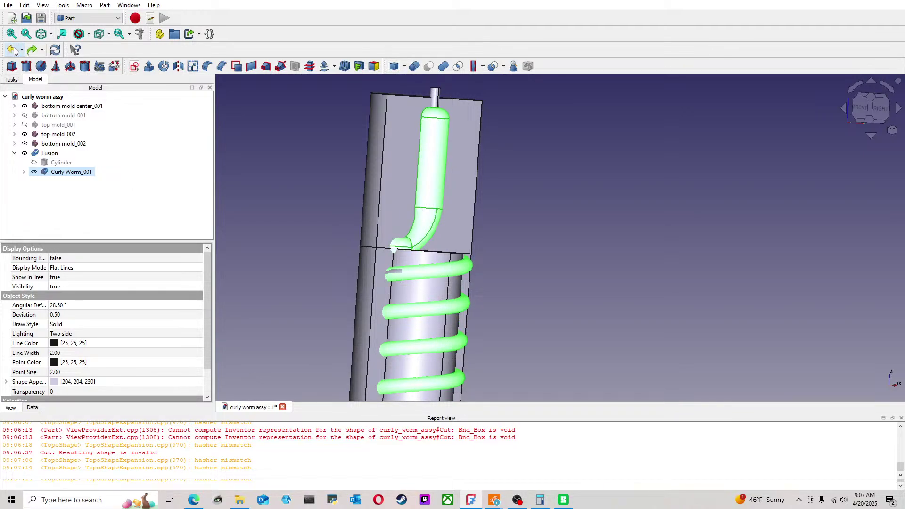
Step: Delete Fusion while keeping its component parts, and transform Curly Worm_001 slightly down along Z with a 0.50 mm translation increment
left_click(56, 154)
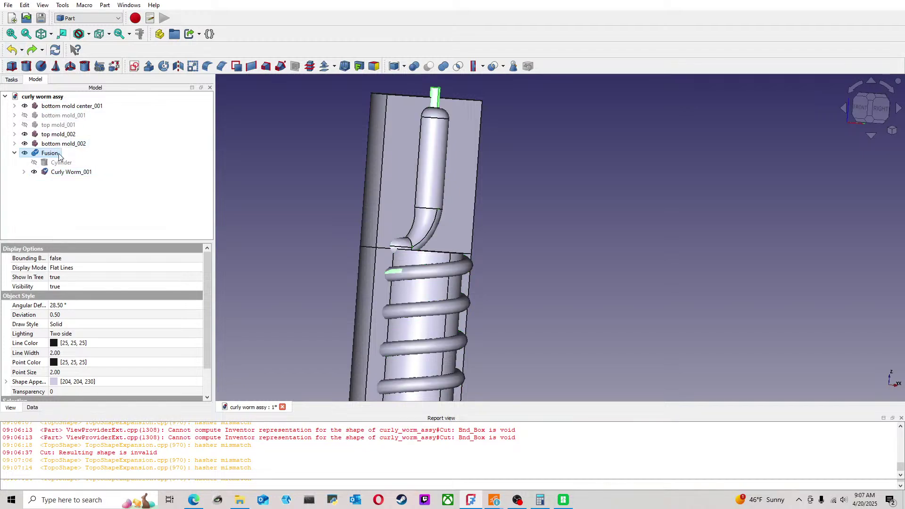
key("Delete")
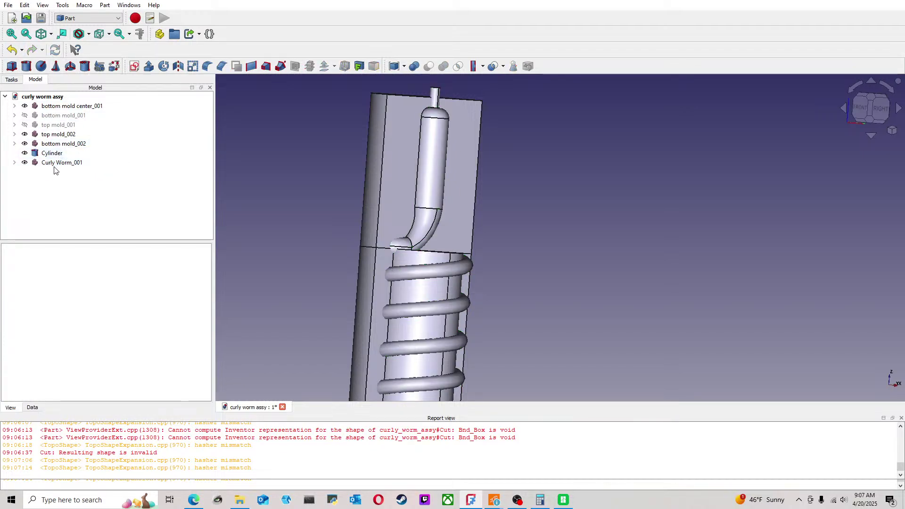
left_click(60, 165)
left_click(129, 138)
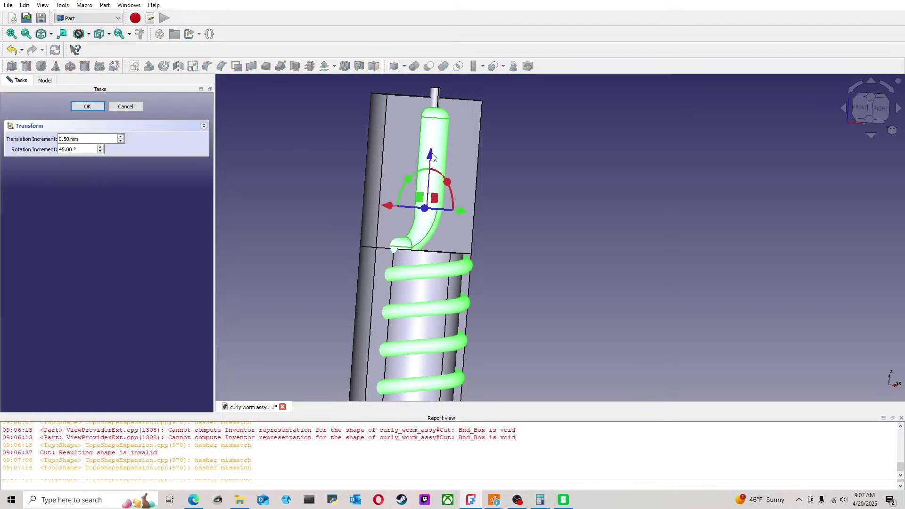
left_click(121, 110)
left_click(218, 136)
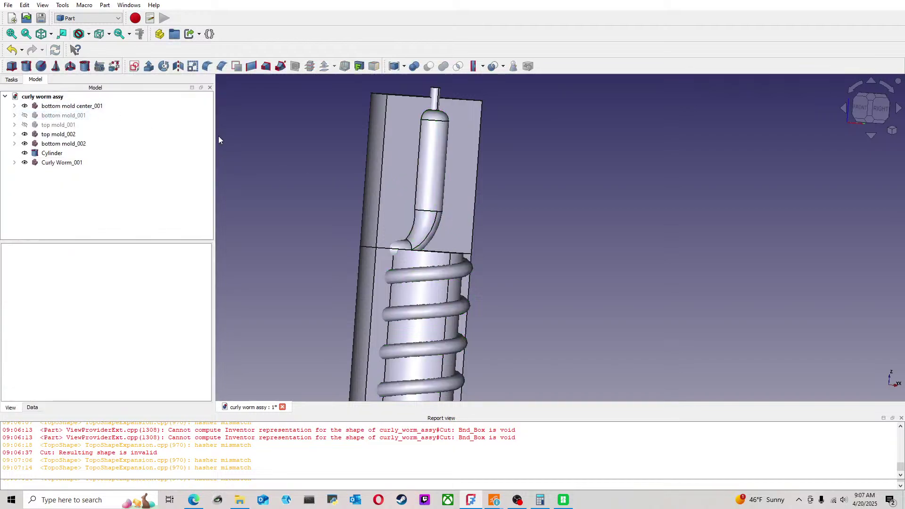
left_click(65, 162)
left_click(262, 136)
Step: Try to cut Curly Worm_001 out of bottom mold center_001 with the Boolean Cut, and undo it
left_click(71, 106)
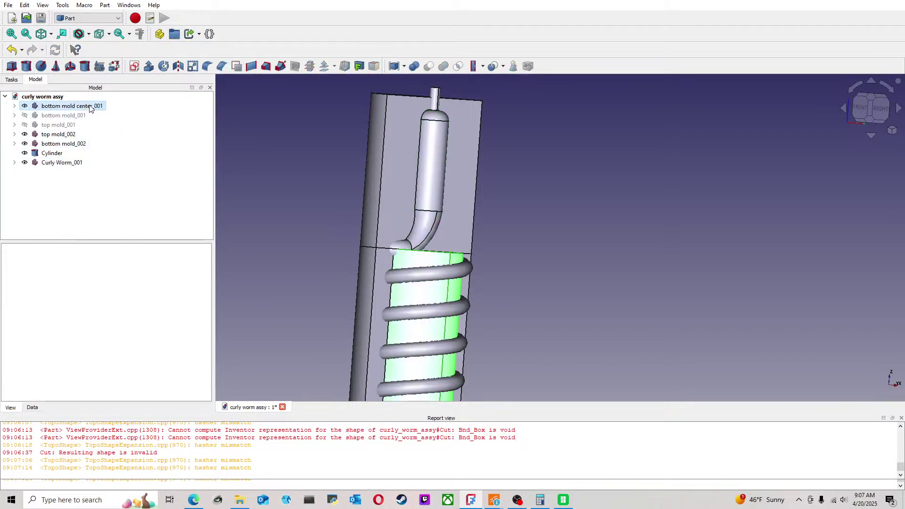
left_click(80, 162, "ctrl")
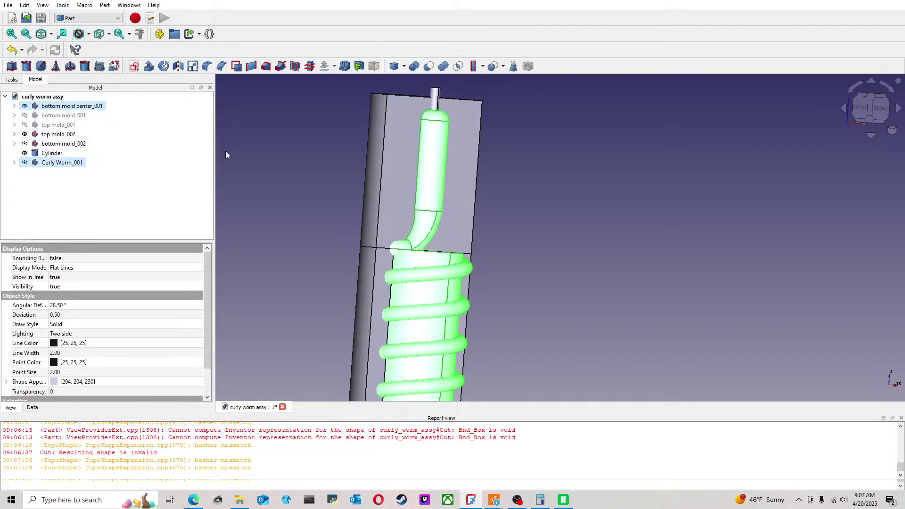
left_click(429, 66)
left_click(12, 50)
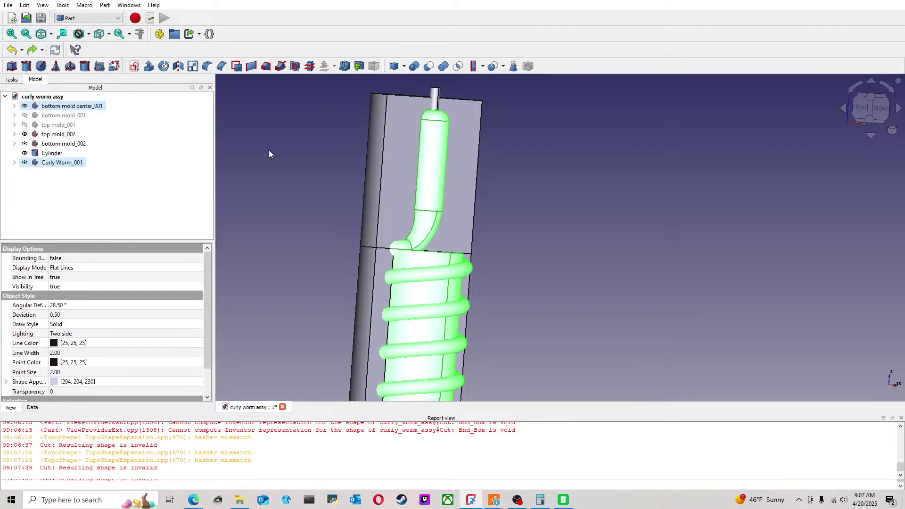
left_click(182, 193)
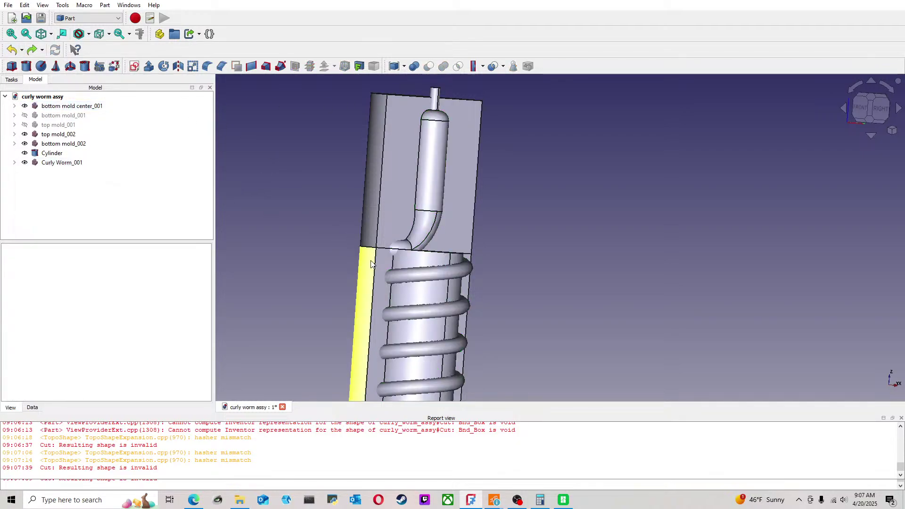
Step: Try to cut Curly Worm_001 out of bottom mold_002 with the Boolean Cut, and undo it
left_click(387, 283)
left_click(402, 277, "ctrl")
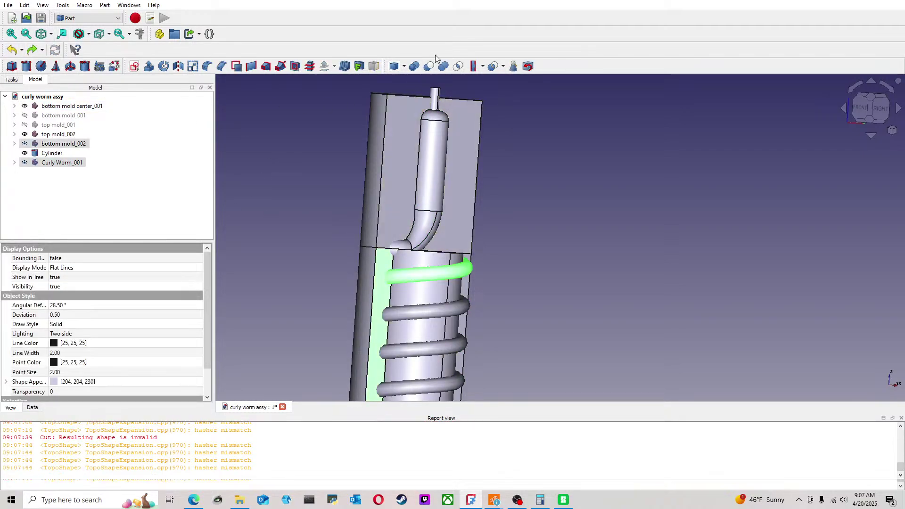
left_click(429, 66)
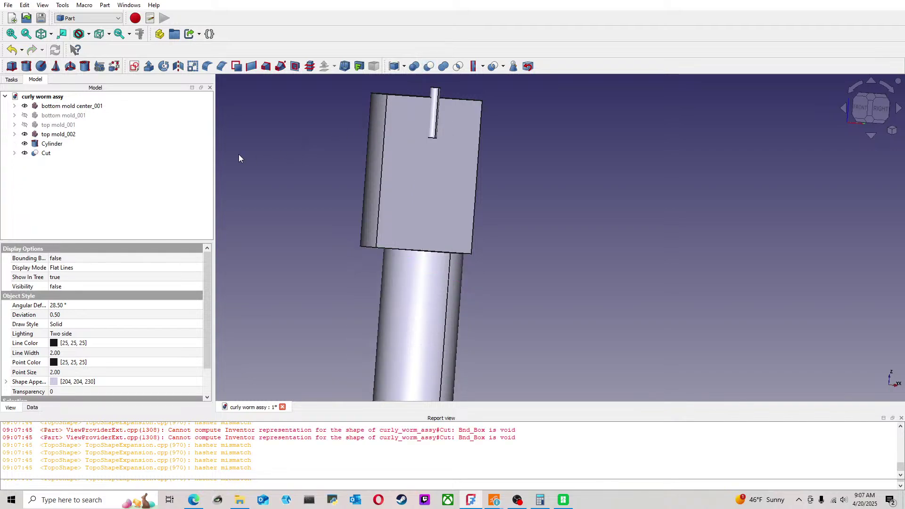
left_click(11, 50)
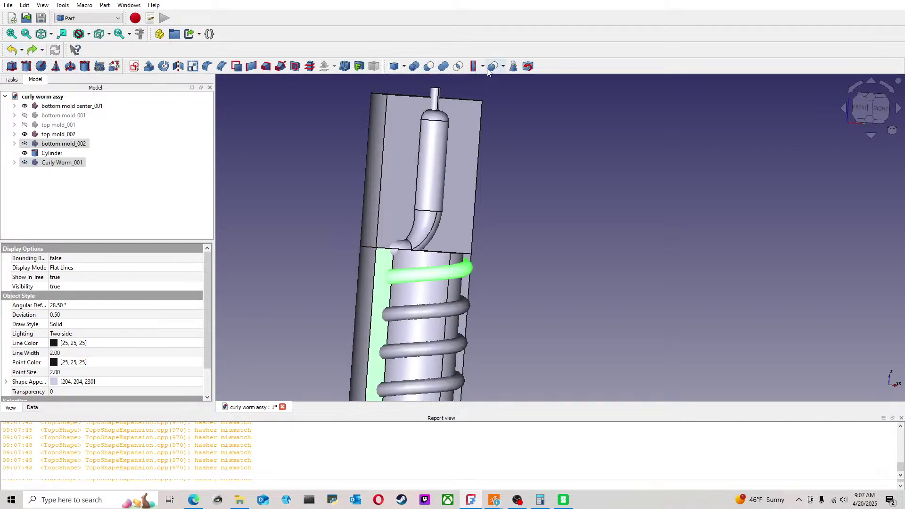
Step: Try the Cutout operation on bottom mold_002 with Curly Worm_001, and undo it
key("ctrl+y")
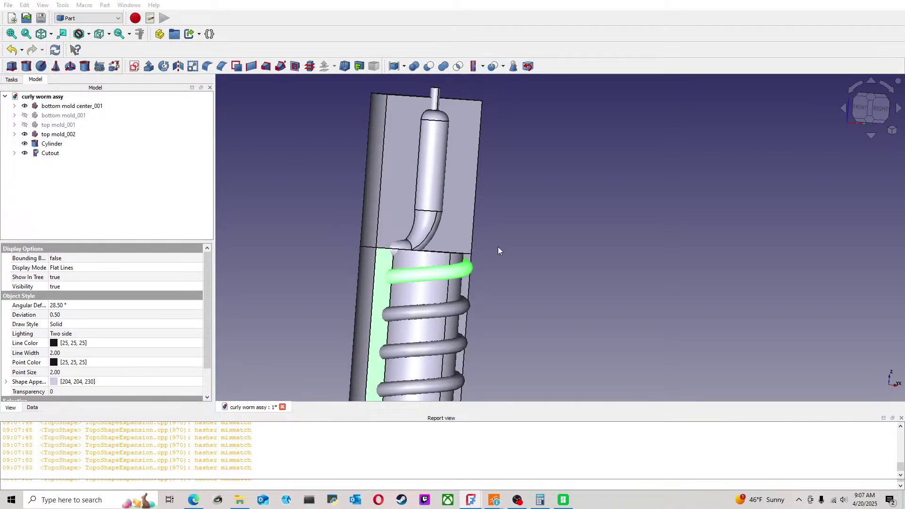
key("ctrl+z")
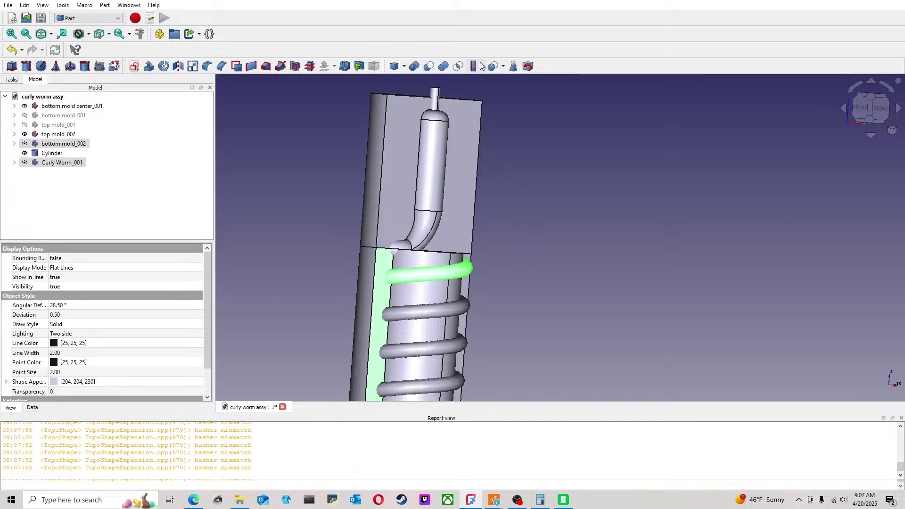
key("ctrl+y")
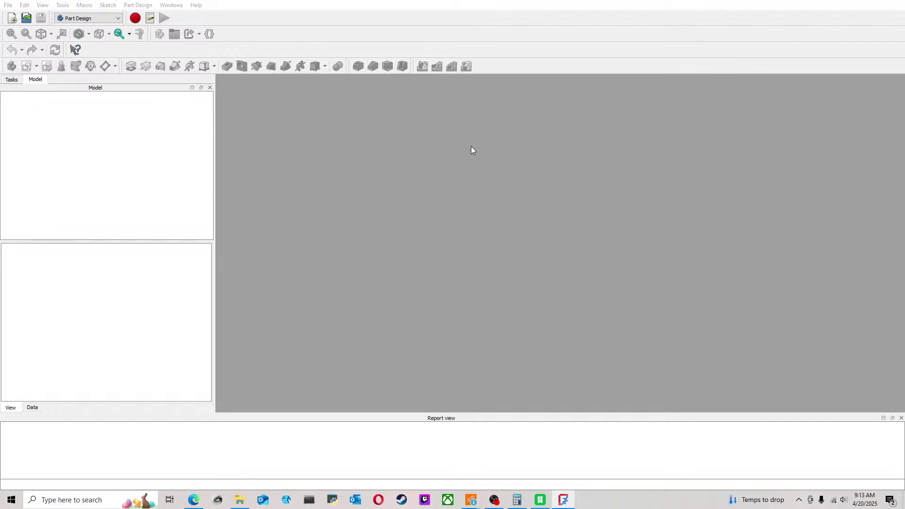
Step: Reopen the curly worm assy document and bring the whole assembly into view
left_click(485, 151)
left_click(10, 4)
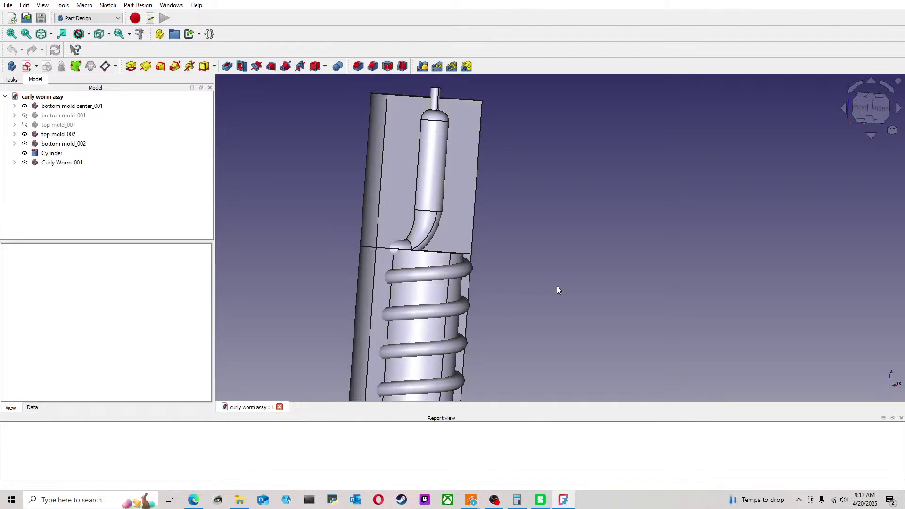
scroll(556, 286, "down", 3)
middle_click_drag(536, 246, 544, 264)
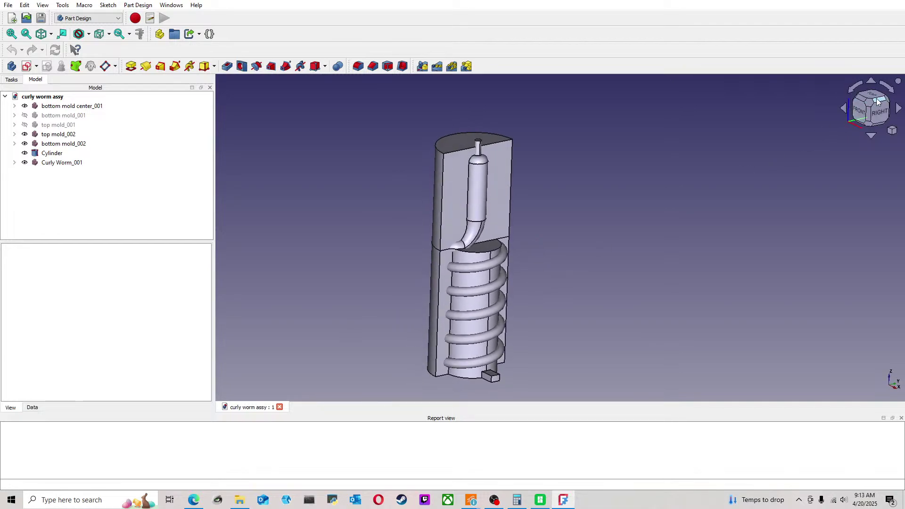
Step: Apply the Defeaturing operation to the uppermost coil face of Curly Worm_001 in the Part workbench
scroll(580, 238, "up", 4)
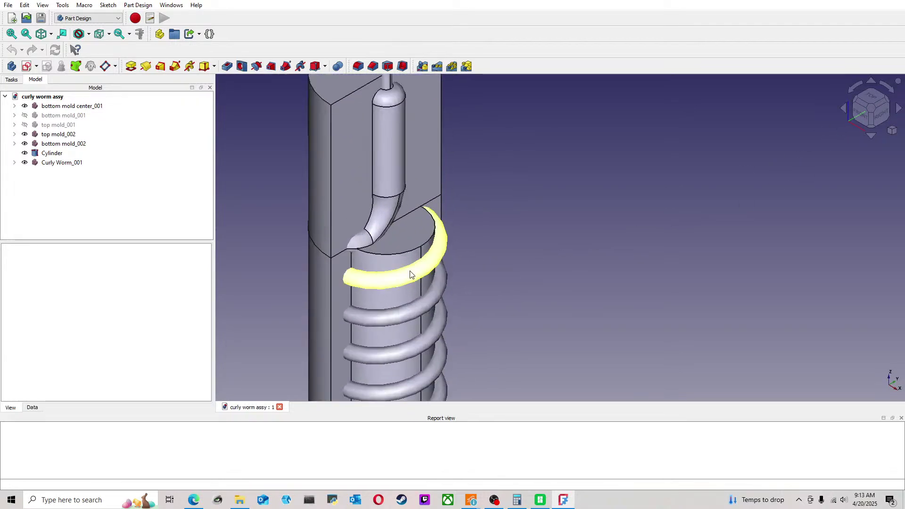
left_click(414, 272)
mouse_move(509, 266)
middle_mouse_down()
mouse_move(404, 273)
mouse_move(529, 270)
mouse_move(501, 272)
middle_mouse_up()
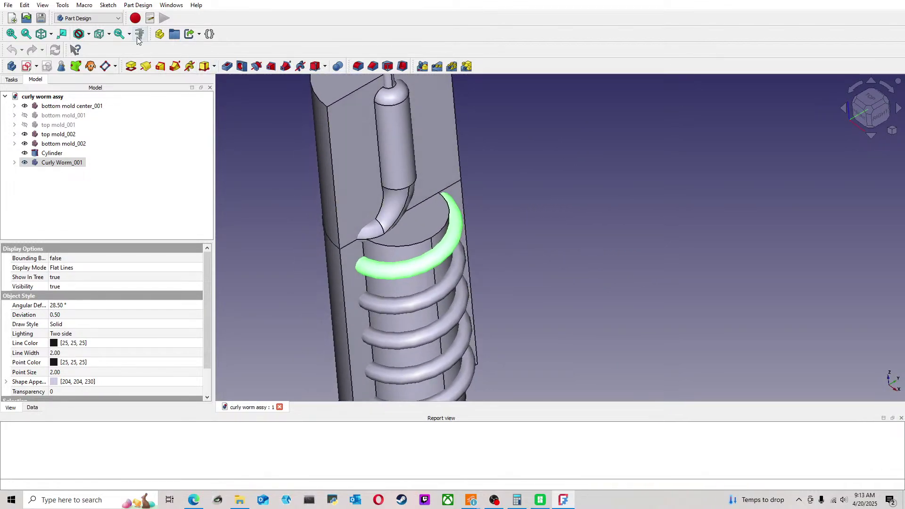
left_click(90, 128)
left_click(86, 5)
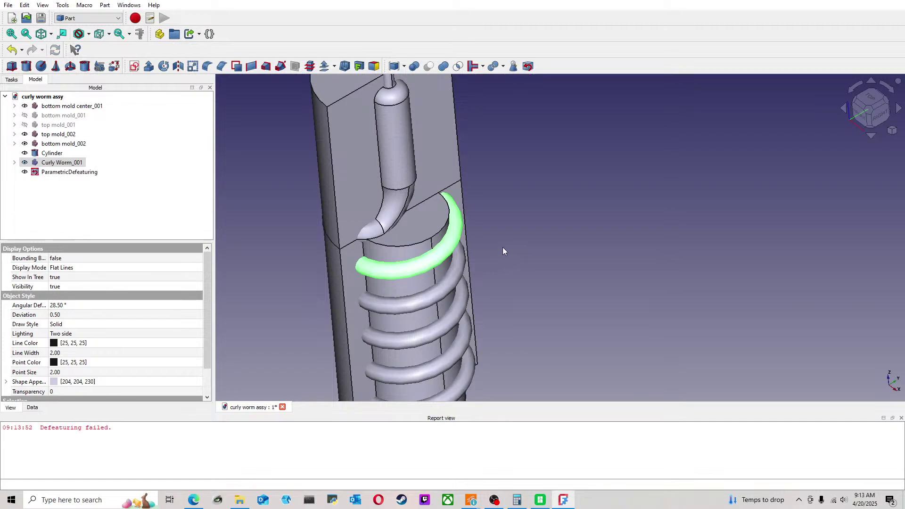
Step: Edit the face selection of ParametricDefeaturing and accept it with the uppermost coil face selected
middle_click_drag(498, 274, 508, 265)
left_click(86, 172)
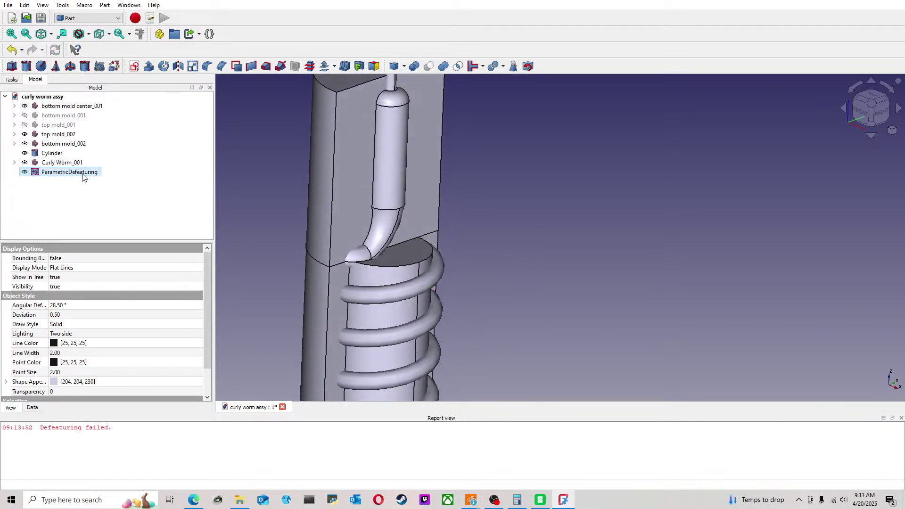
double_click(78, 173)
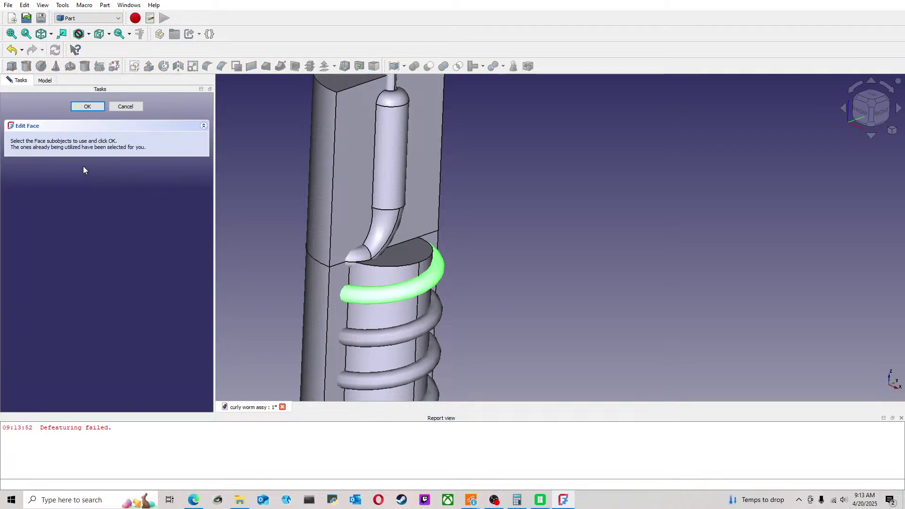
left_click(100, 107)
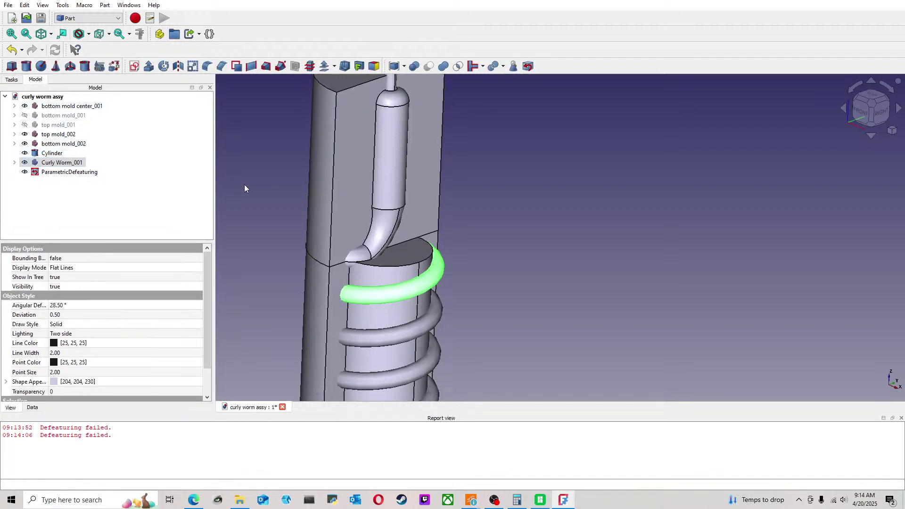
Step: Hide Curly Worm_001, Cylinder, bottom mold_002, top mold_002 and bottom mold center_001, and delete ParametricDefeaturing
left_click(78, 173)
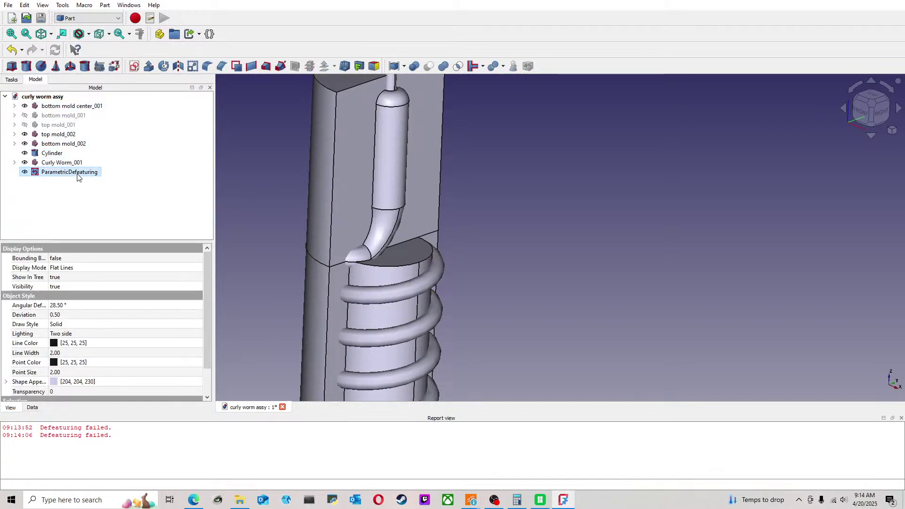
left_click(75, 163)
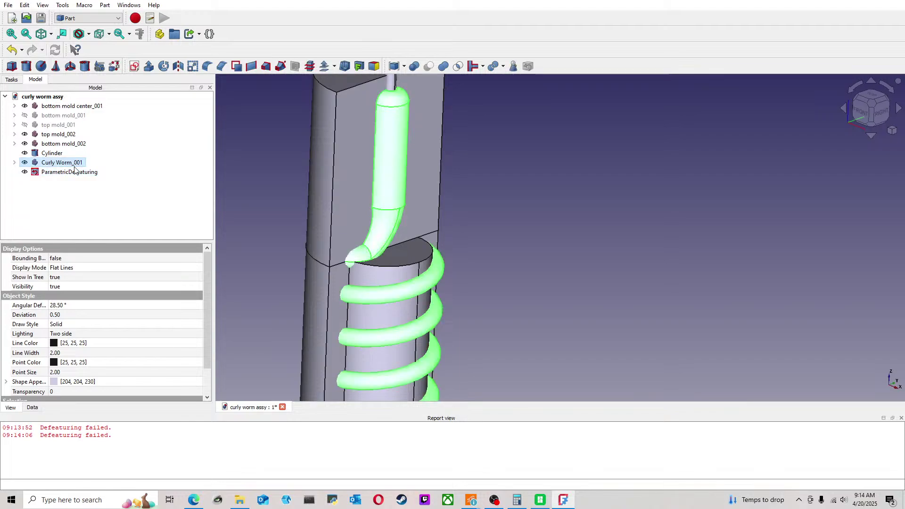
key("space")
left_click(71, 154)
key("space")
left_click(66, 145)
key("space")
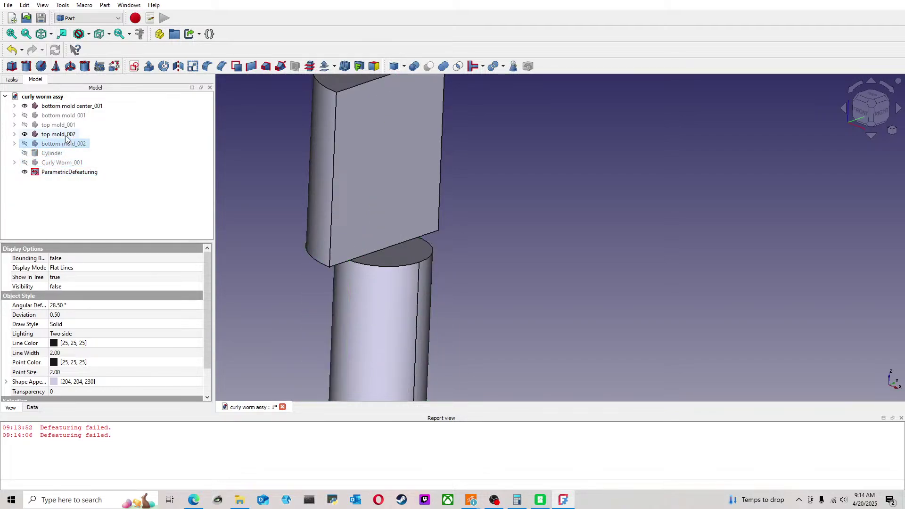
left_click(61, 134)
key("space")
left_click(66, 106)
key("space")
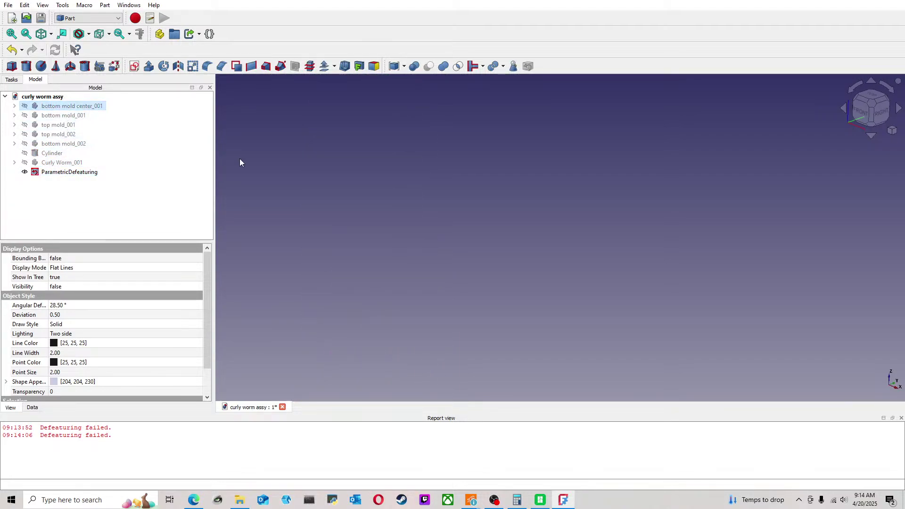
left_click(75, 173)
key("Delete")
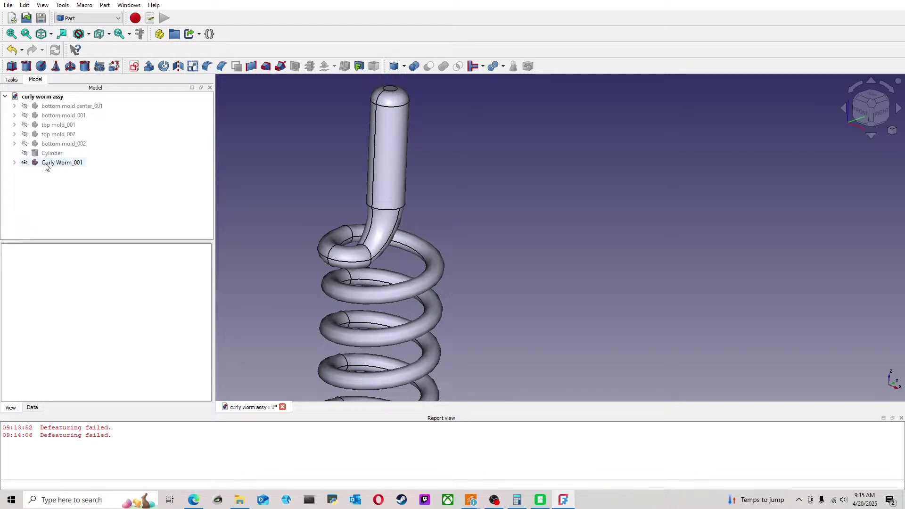
Step: Make bottom mold center_001 visible together with Curly Worm_001
left_click(46, 164)
left_click(222, 169)
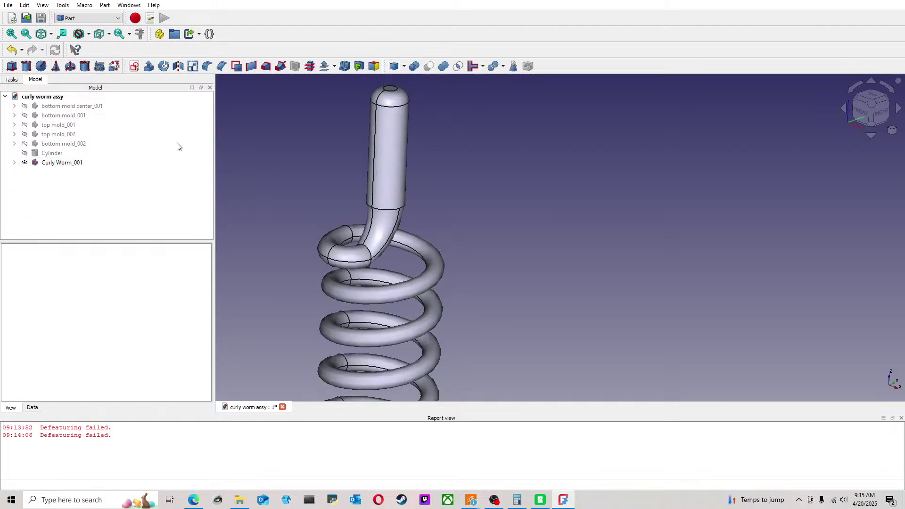
left_click(71, 106)
key("space")
left_click(156, 136)
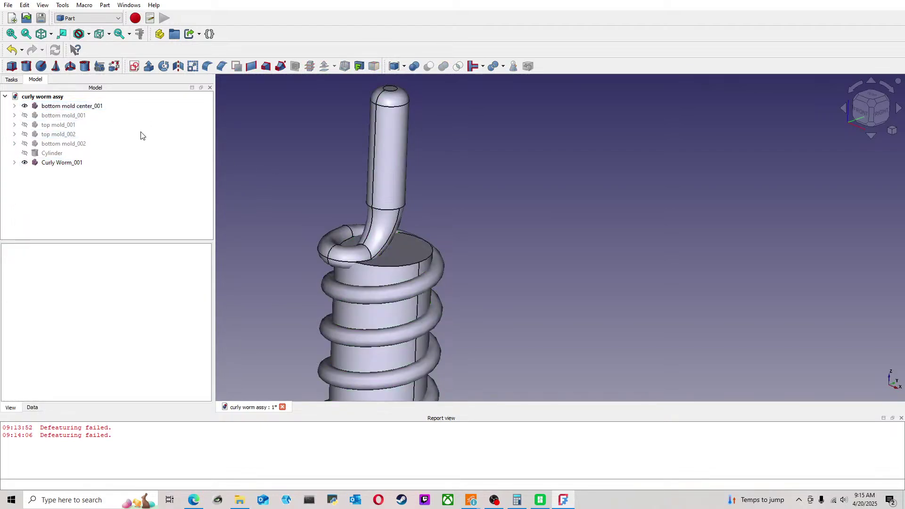
Step: Try a boolean Cut of Curly Worm_001 from bottom mold center_001, and undo it
left_click(62, 106)
left_click(62, 162, "ctrl")
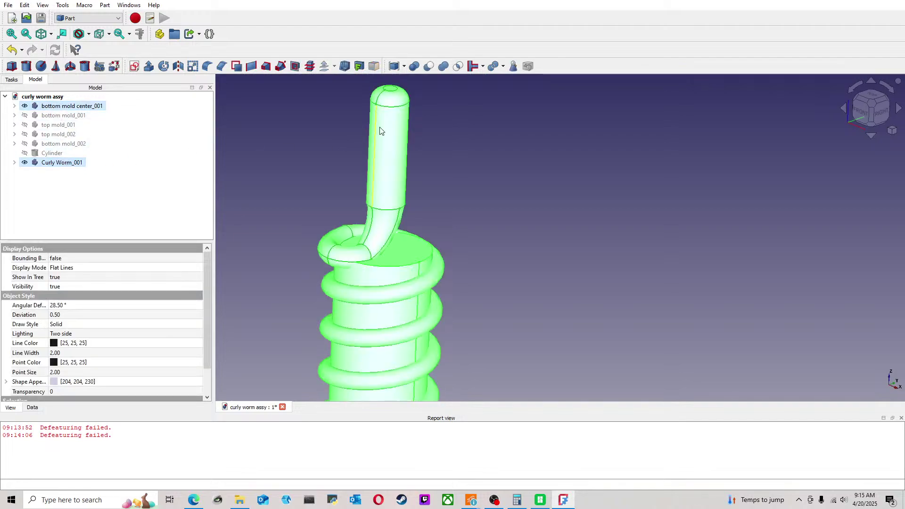
left_click(429, 66)
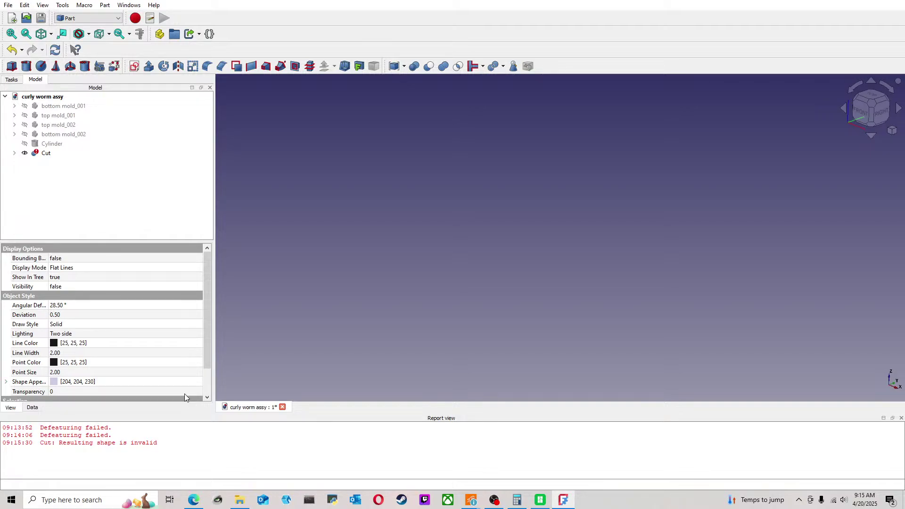
left_click(12, 49)
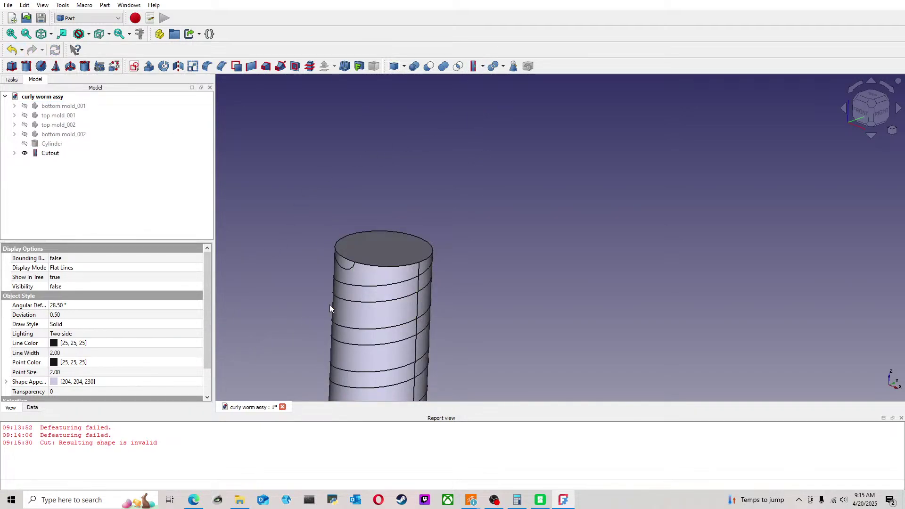
Step: Inspect the lower end of the Cutout of bottom mold center_001 from the front, and undo the Cutout
scroll(329, 308, "down", 3)
middle_click_drag(398, 303, 582, 242)
left_click(870, 116)
scroll(386, 334, "up", 5)
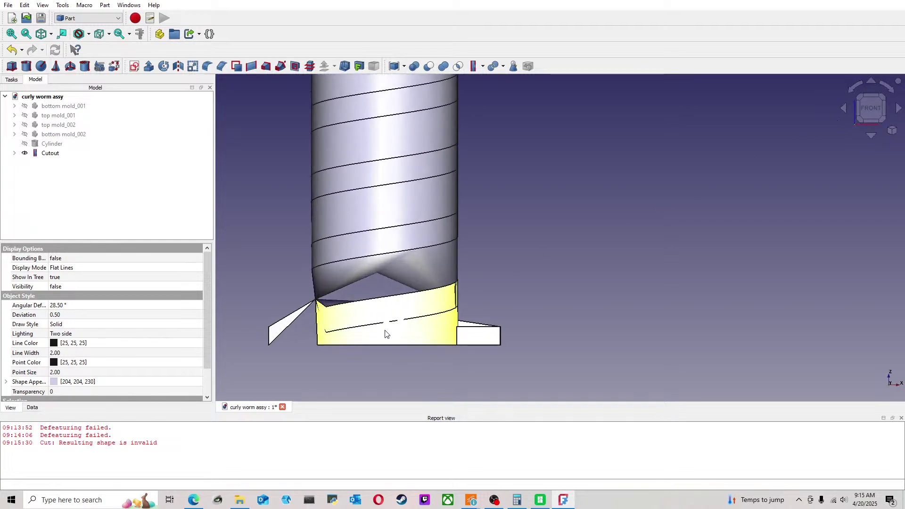
left_click(11, 50)
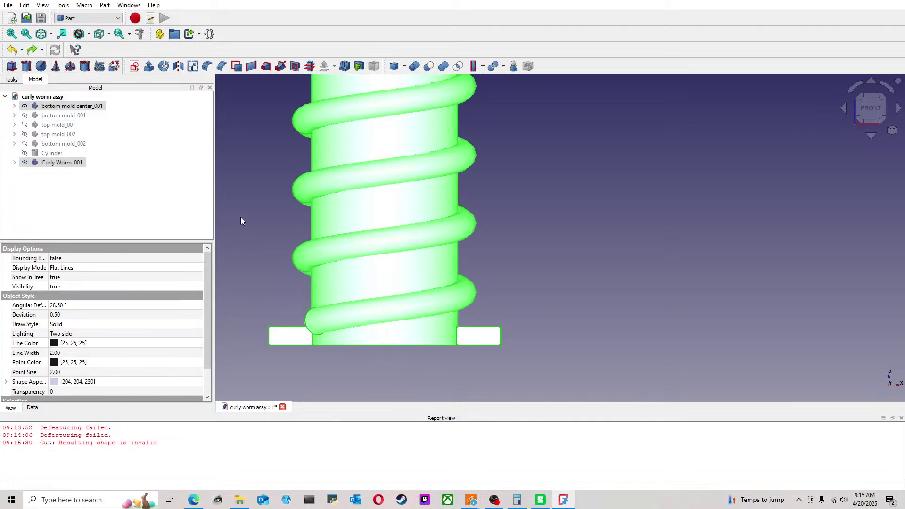
Step: Delete Curly Worm_001 from the curly worm assy document and save the document
left_click(74, 188)
left_click(67, 163)
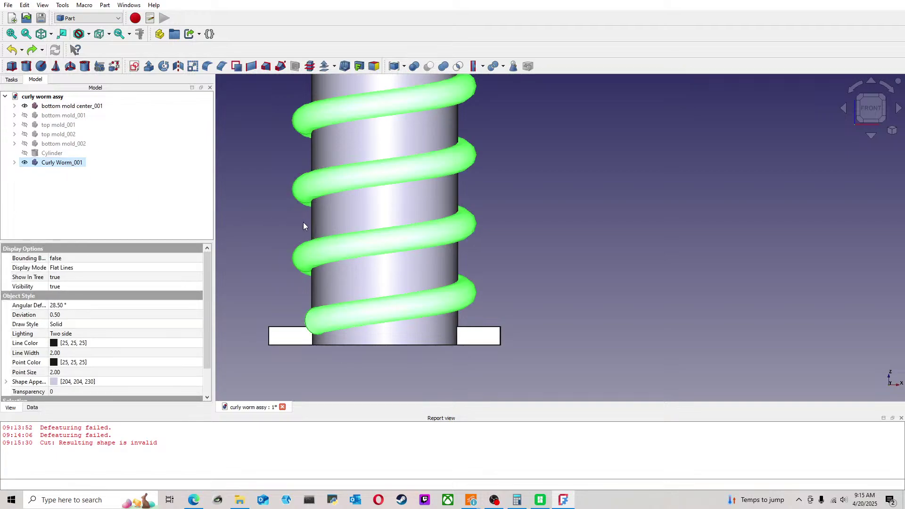
middle_click_drag(265, 232, 415, 253)
scroll(414, 253, "down", 5)
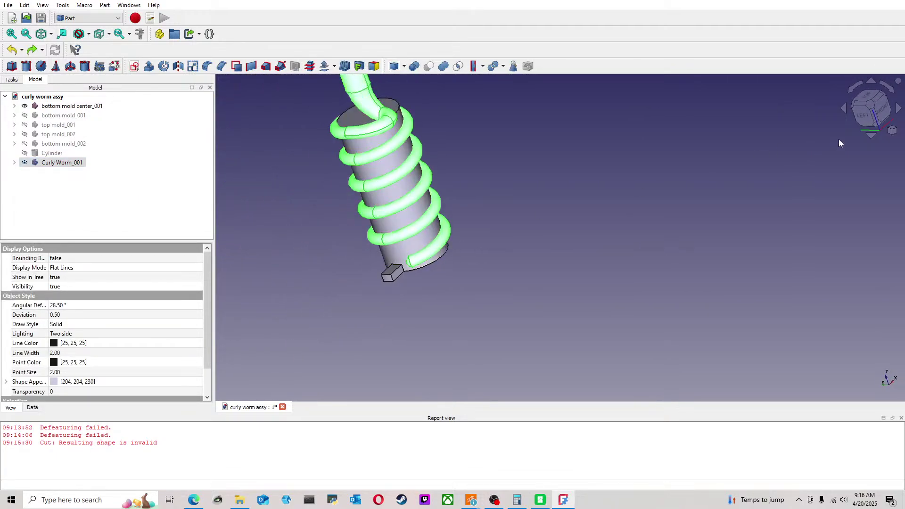
left_click(885, 114)
scroll(482, 219, "up", 8)
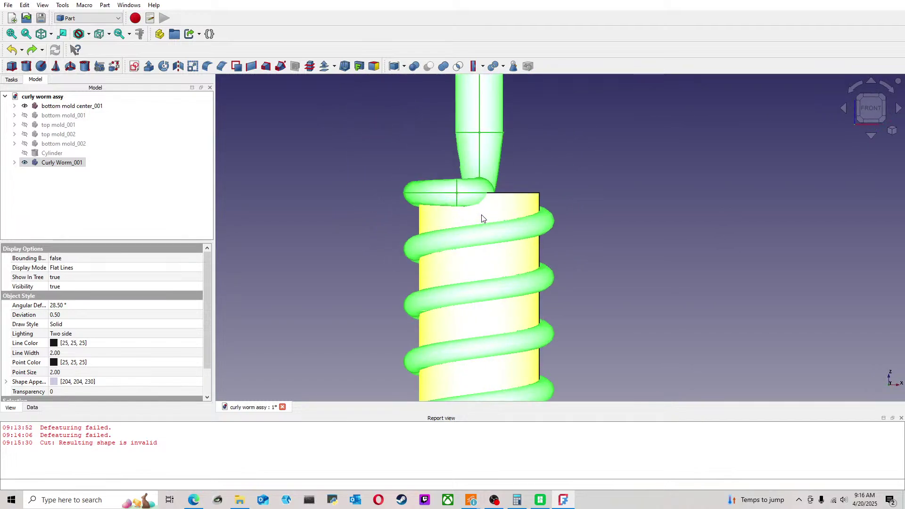
scroll(482, 219, "down", 3)
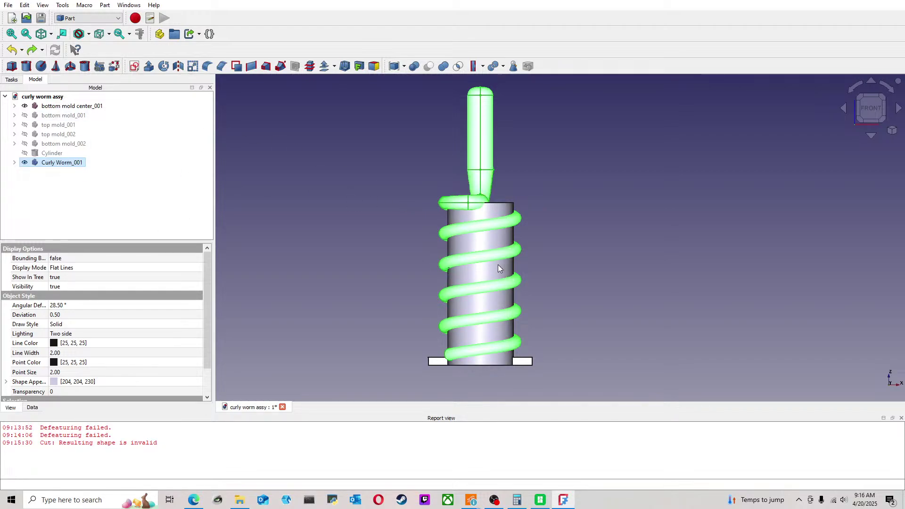
key("Delete")
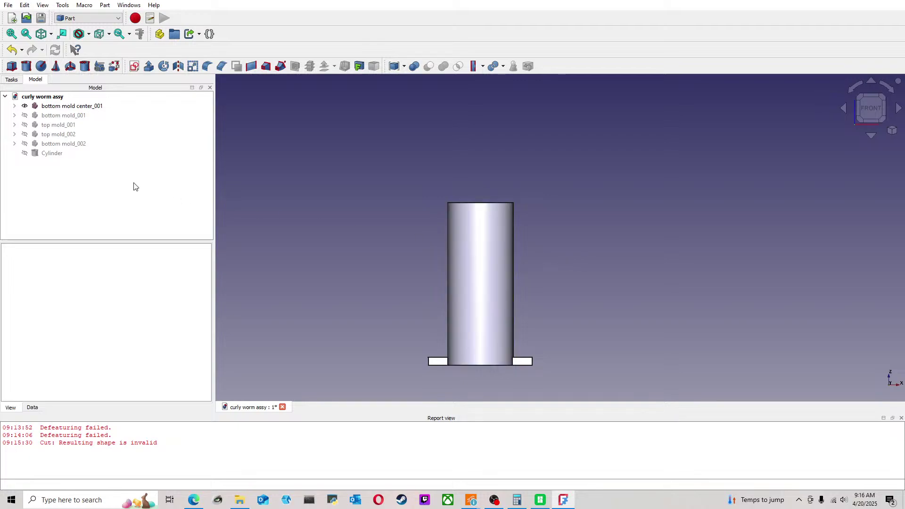
scroll(387, 198, "down", 4)
middle_click_drag(409, 180, 356, 271)
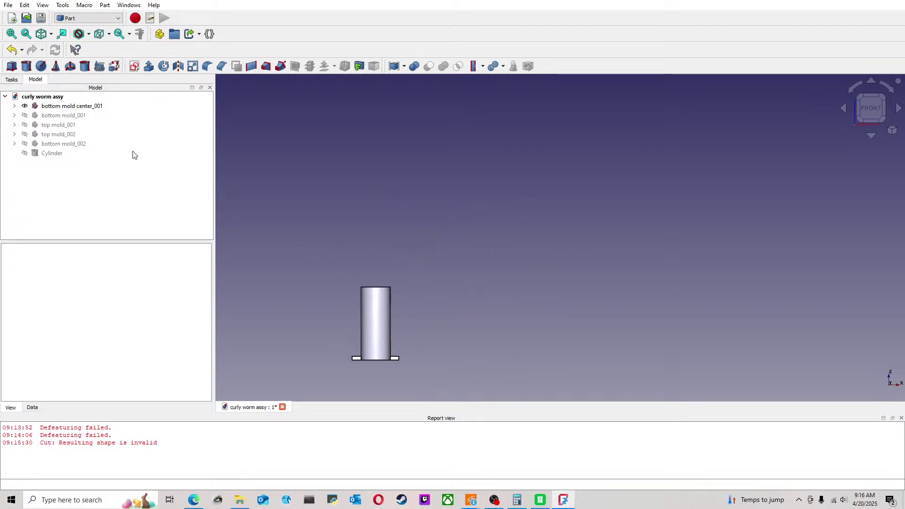
key("ctrl+s")
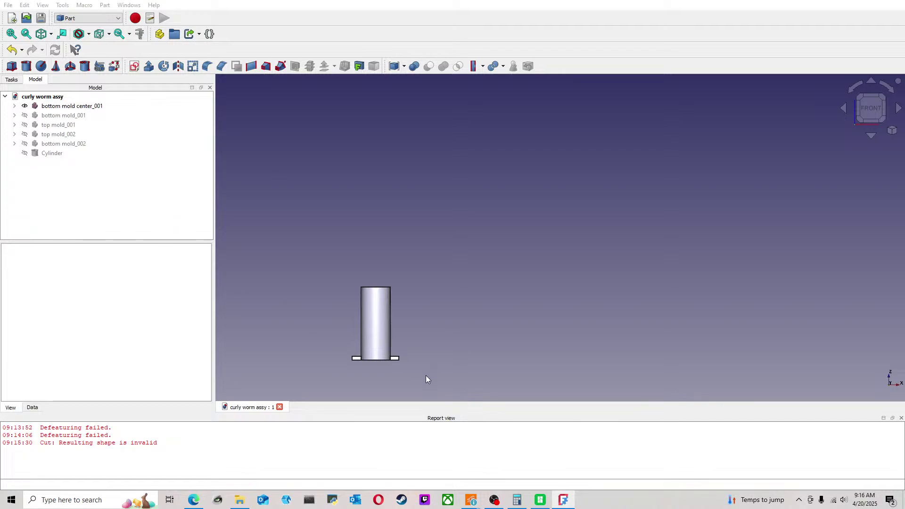
Step: Open the Curly Worm document, delete Body001 and make Body visible
scroll(530, 220, "up", 2)
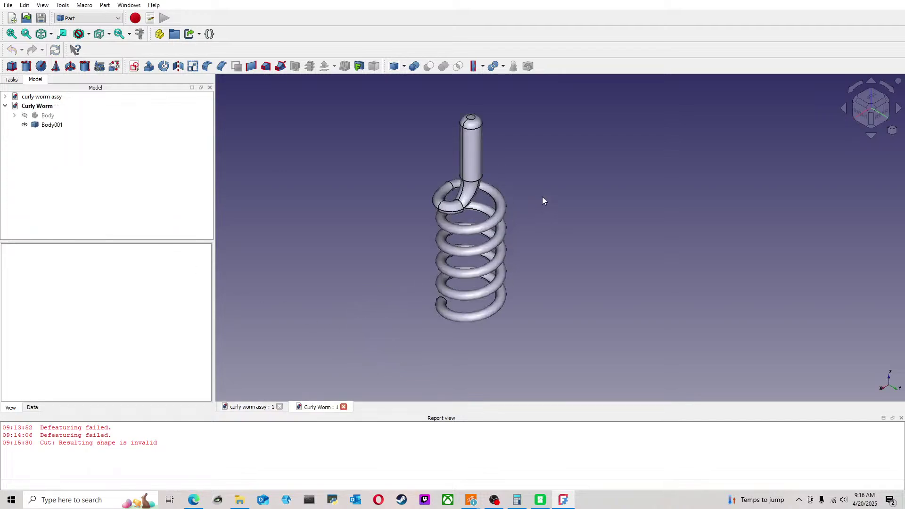
left_click(861, 113)
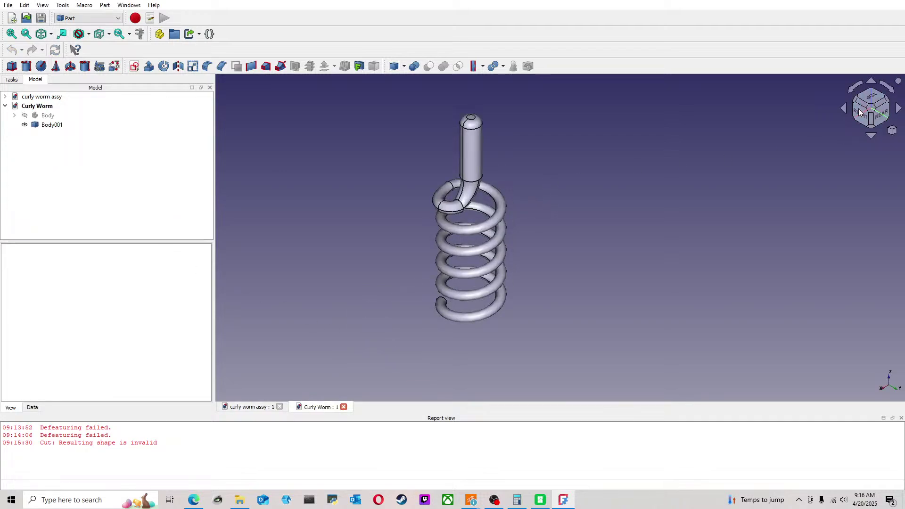
left_click(891, 91)
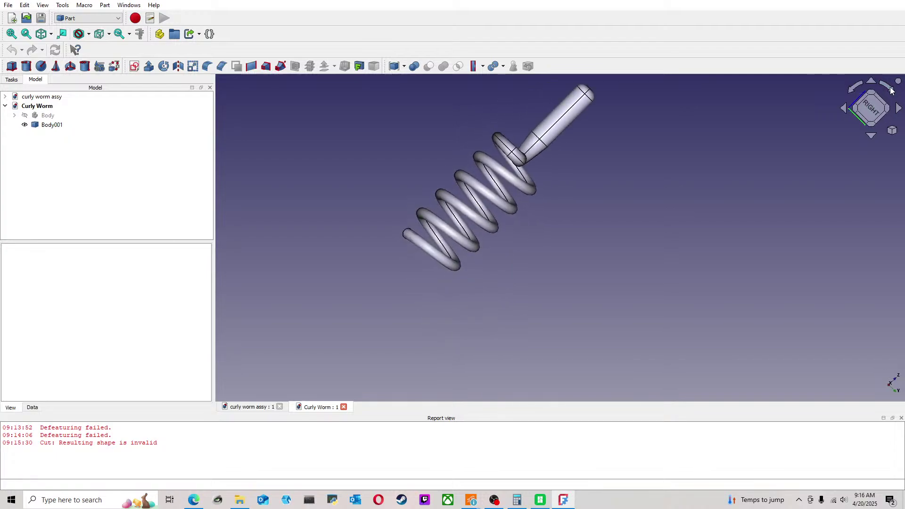
scroll(643, 237, "up", 3)
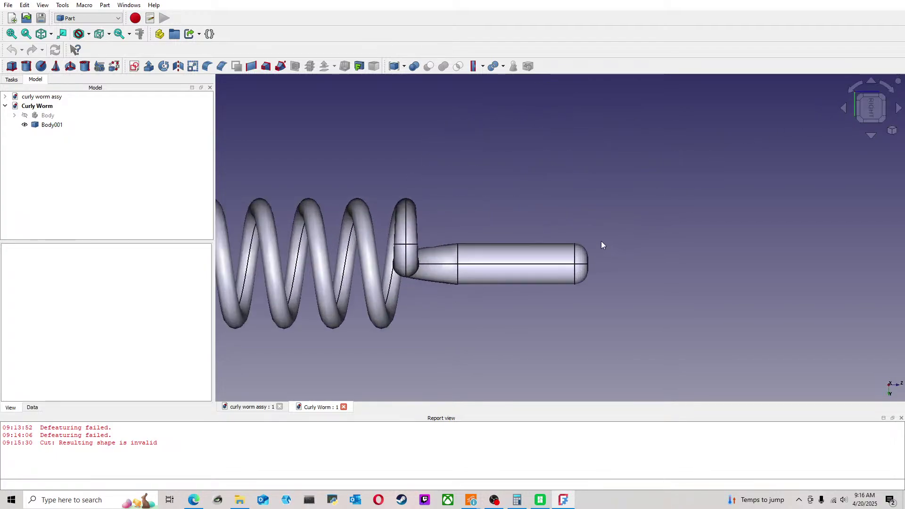
middle_click_drag(464, 213, 584, 217)
scroll(583, 217, "down", 1)
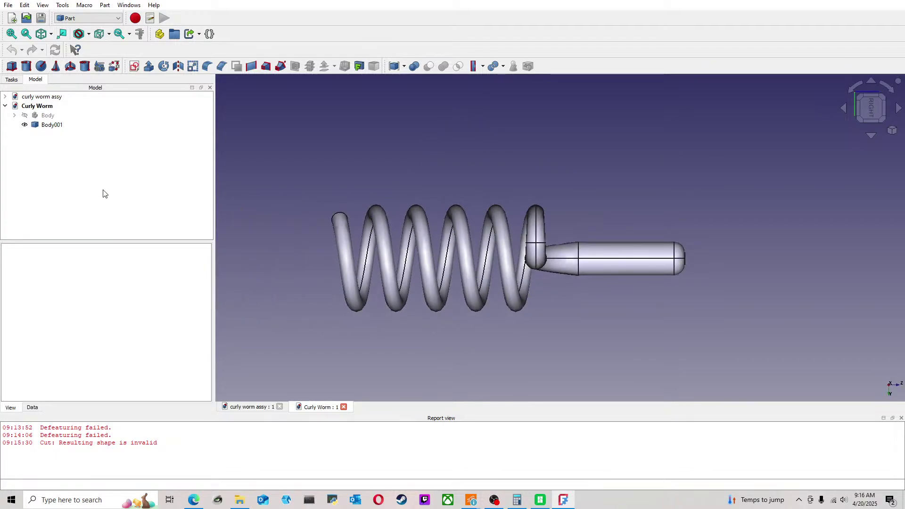
left_click(38, 126)
key("Delete")
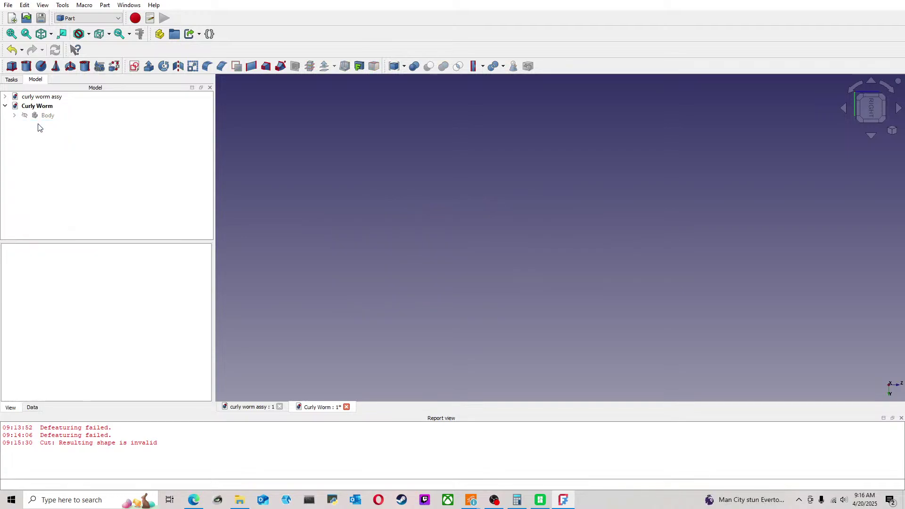
left_click(48, 116)
key("space")
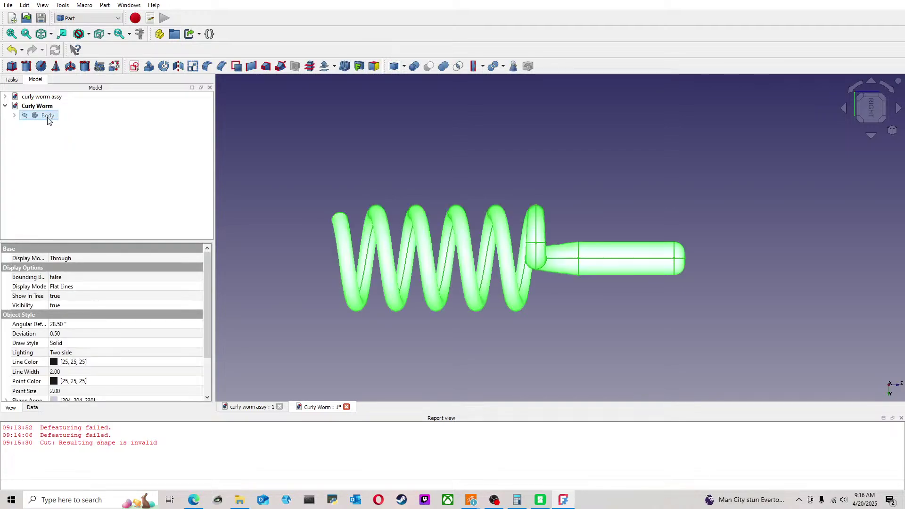
left_click(382, 147)
Step: Examine the transition between the coil and the straight stem of the curly worm body from several angles
middle_click_drag(340, 158, 495, 189)
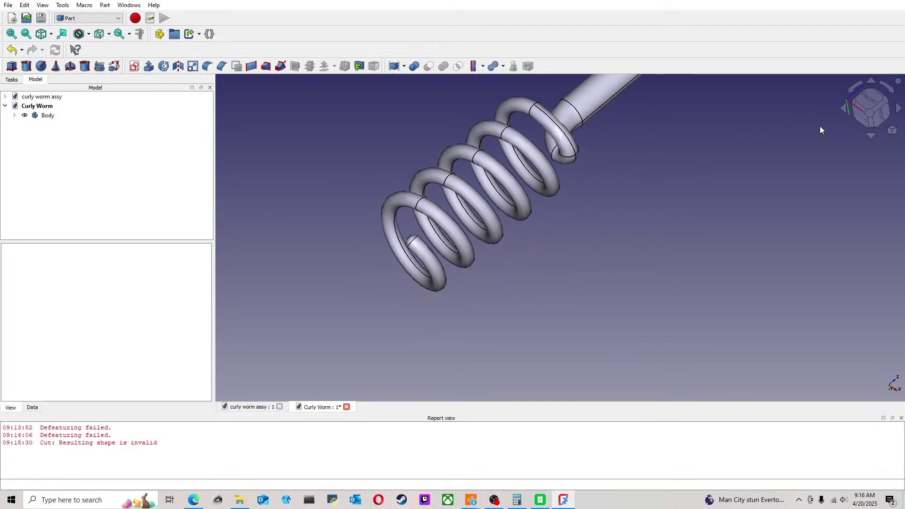
left_click(871, 108)
scroll(508, 230, "down", 3)
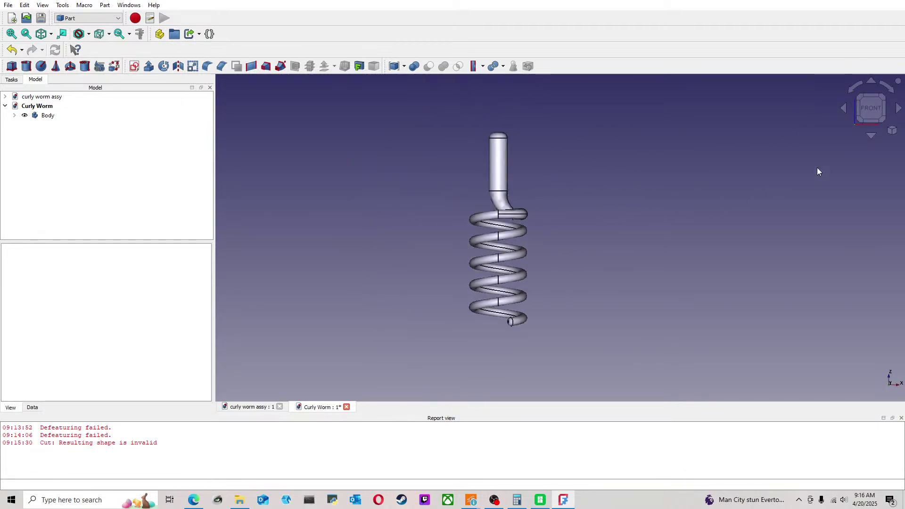
left_click(887, 90)
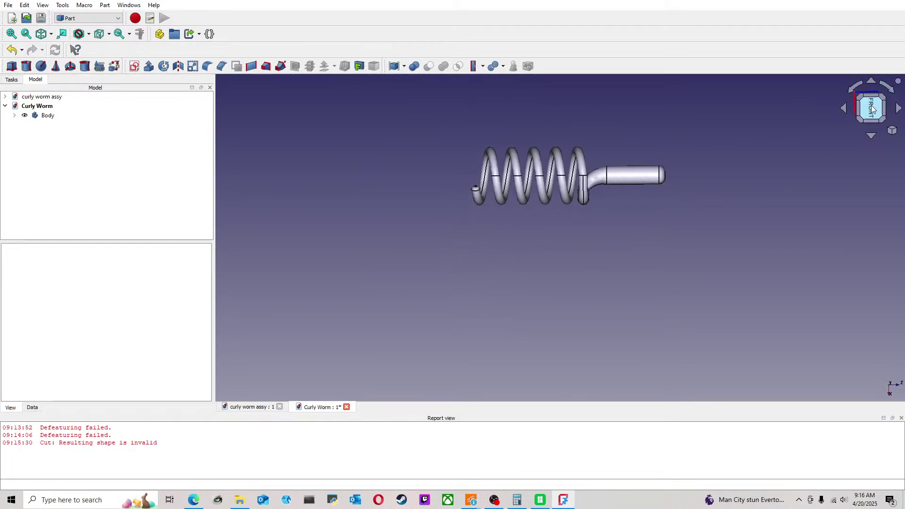
scroll(548, 182, "up", 5)
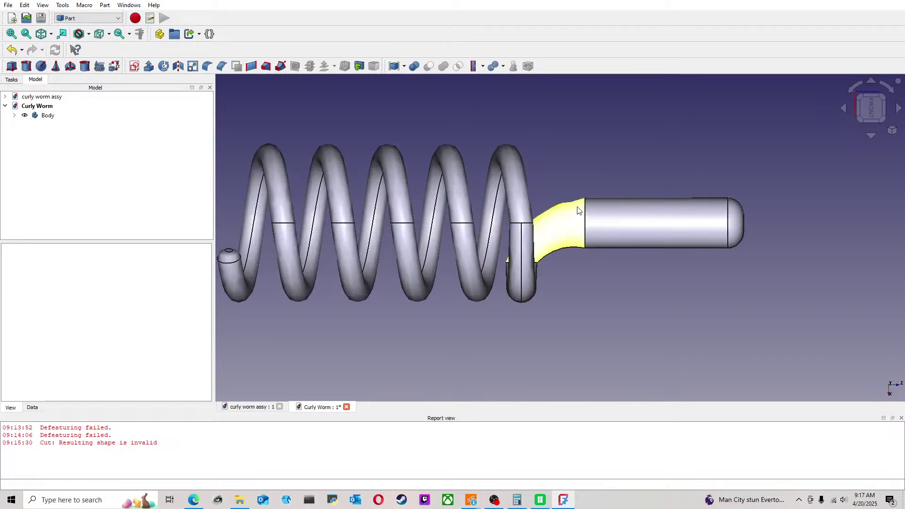
mouse_move(586, 186)
middle_mouse_down()
mouse_move(591, 222)
mouse_move(573, 291)
mouse_move(590, 197)
middle_mouse_up()
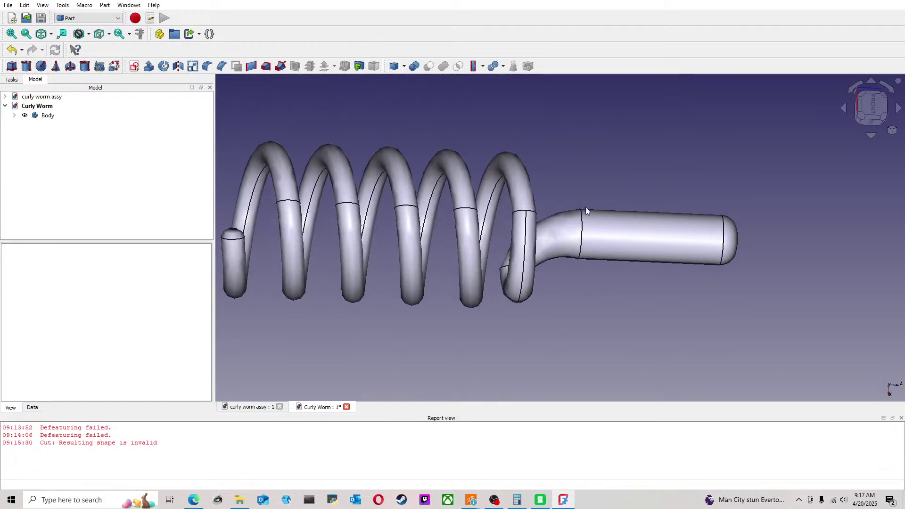
scroll(558, 237, "up", 5)
middle_click_drag(558, 238, 531, 217)
left_click(870, 108)
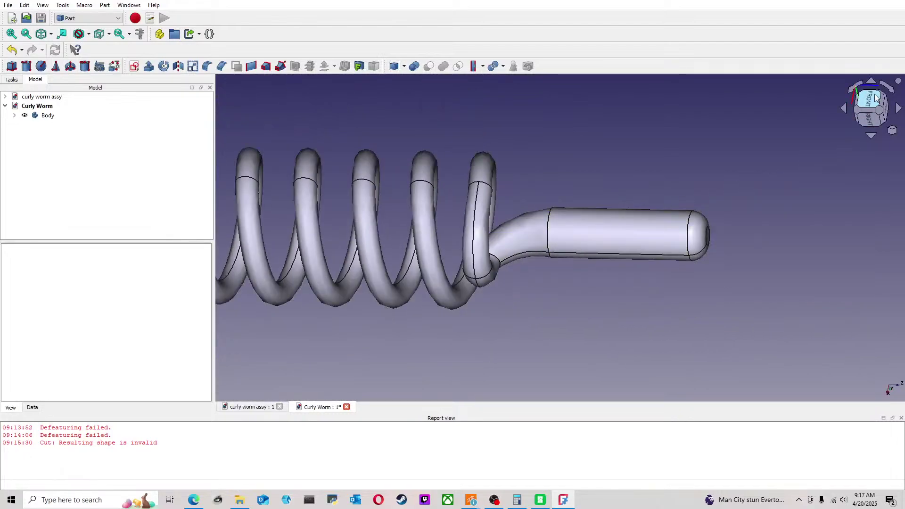
middle_click_drag(378, 139, 389, 149)
scroll(532, 207, "down", 3)
scroll(476, 185, "up", 5)
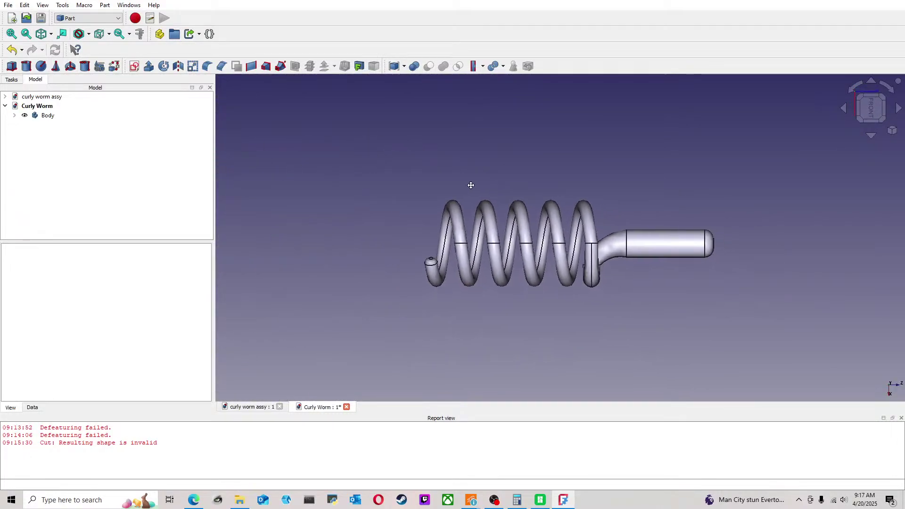
Step: Delete Fillet001, Fillet and AdditiveHelix from the Body of the Curly Worm document
left_click(14, 115)
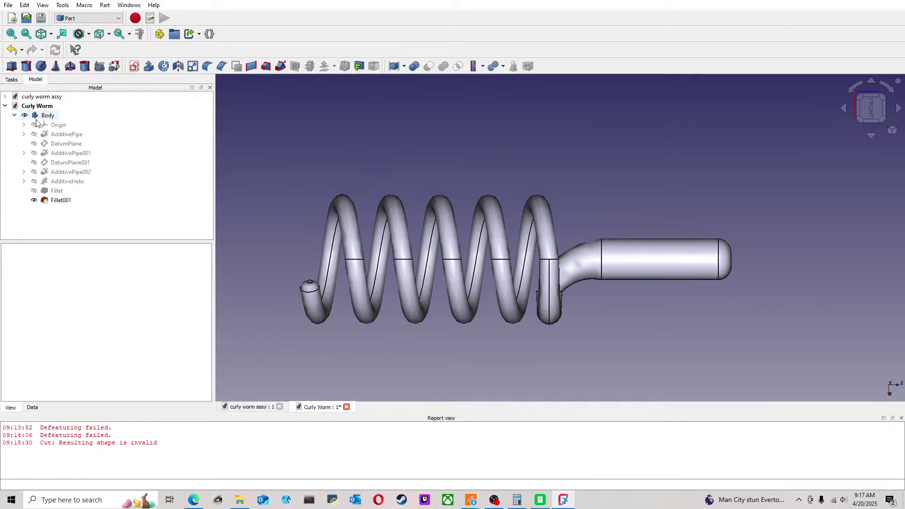
left_click(55, 200)
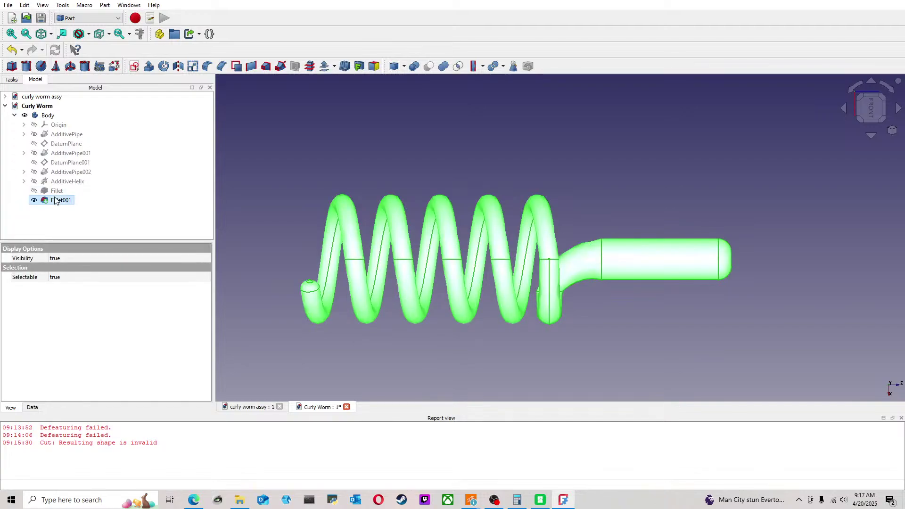
key("Delete")
left_click(57, 192)
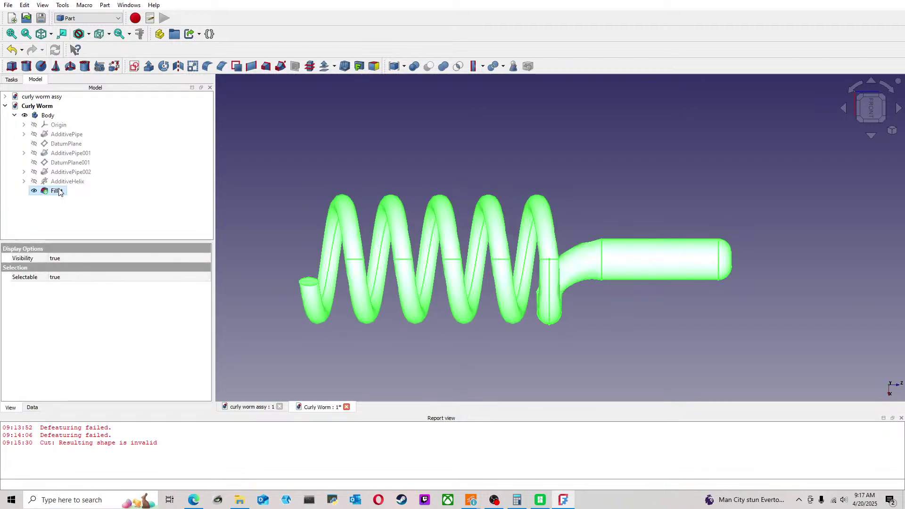
key("Delete")
left_click(74, 184)
key("Delete")
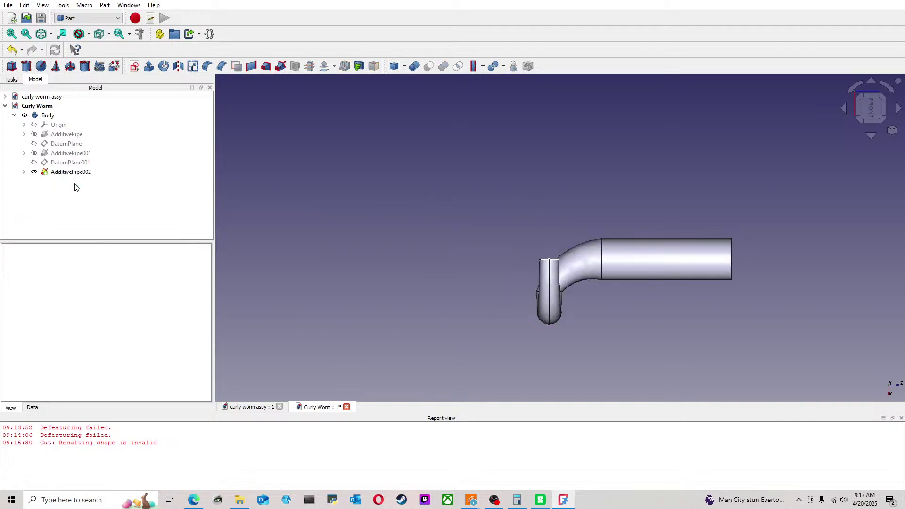
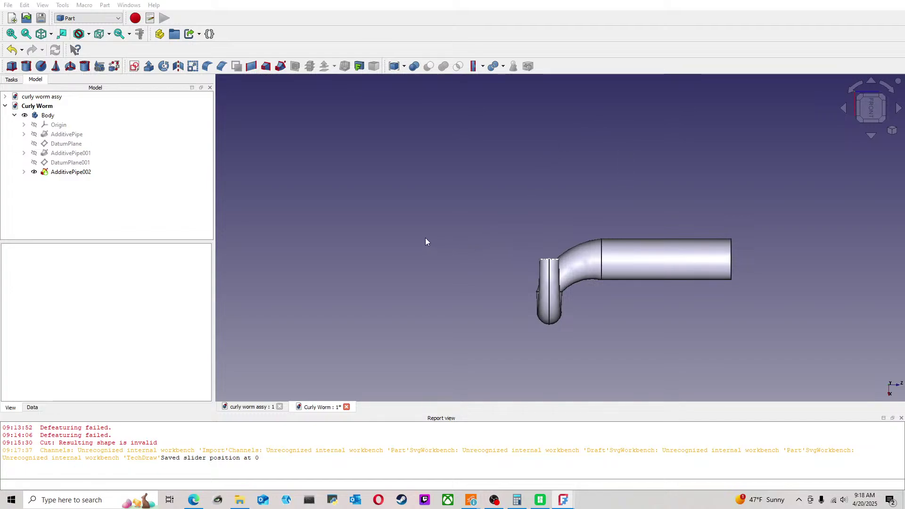
Step: Try to run the 3D_Parametric_Curve macro and switch to the Part Design workbench
left_click(606, 115)
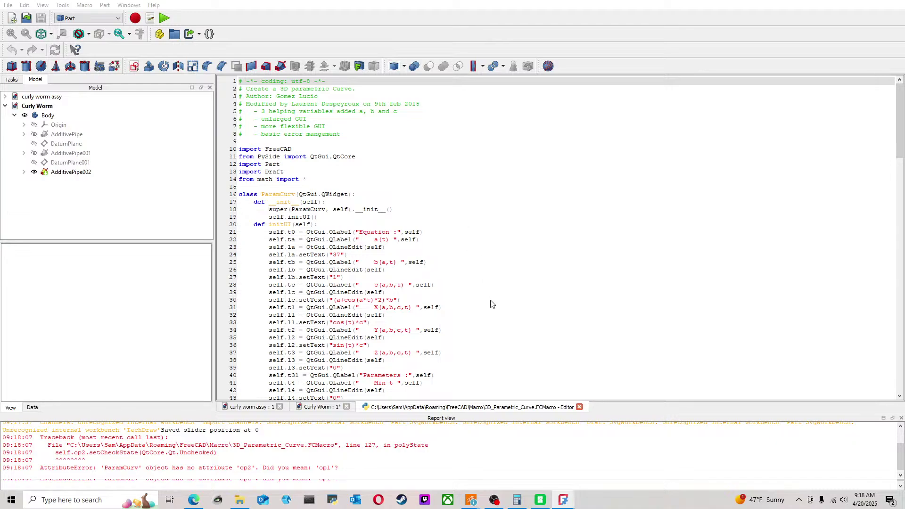
left_click(94, 19)
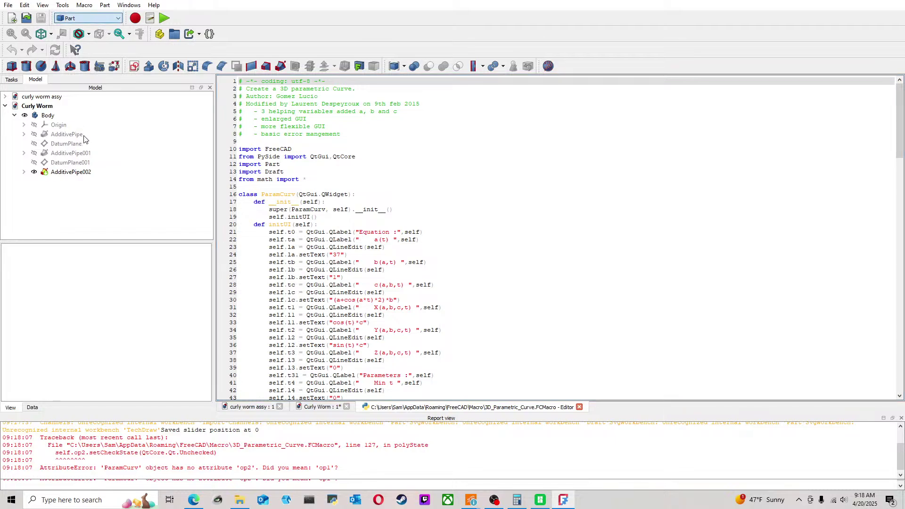
left_click(87, 138)
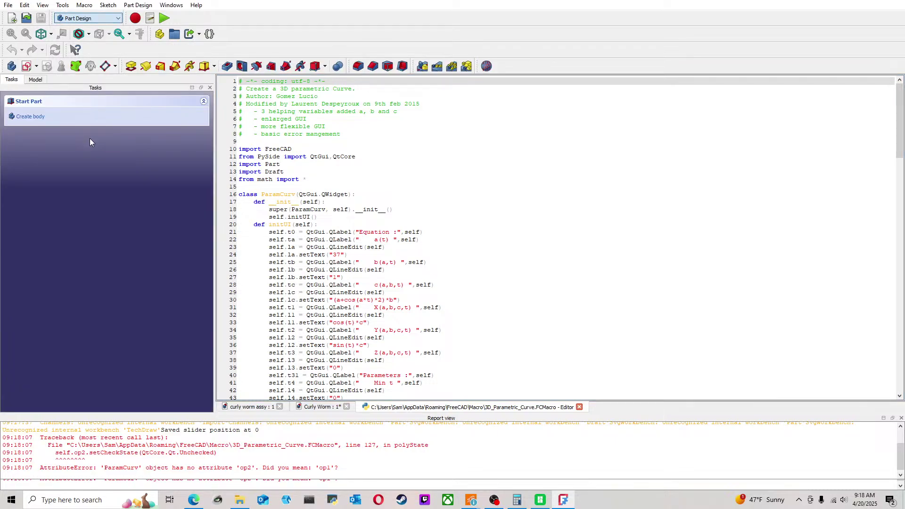
Step: Close the macro code, save the Curly Worm document and return to its model tree
left_click(579, 407)
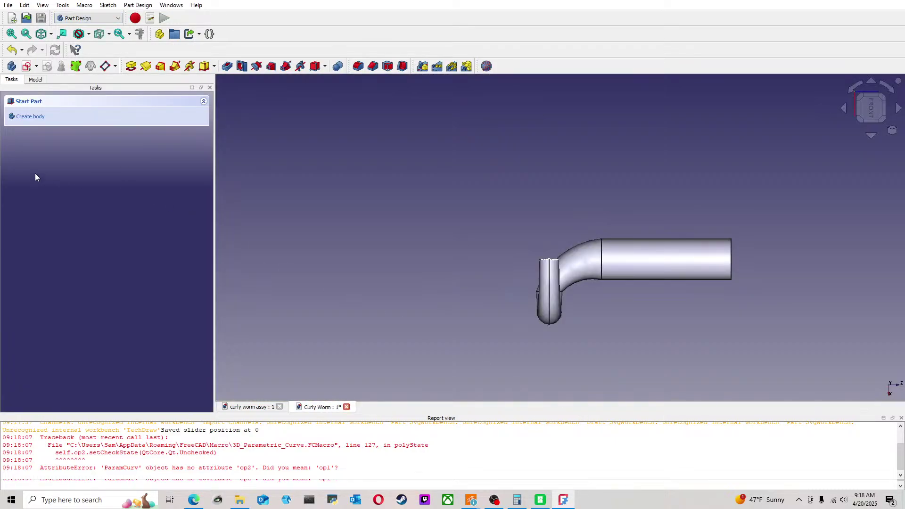
key("ctrl+s")
left_click(36, 80)
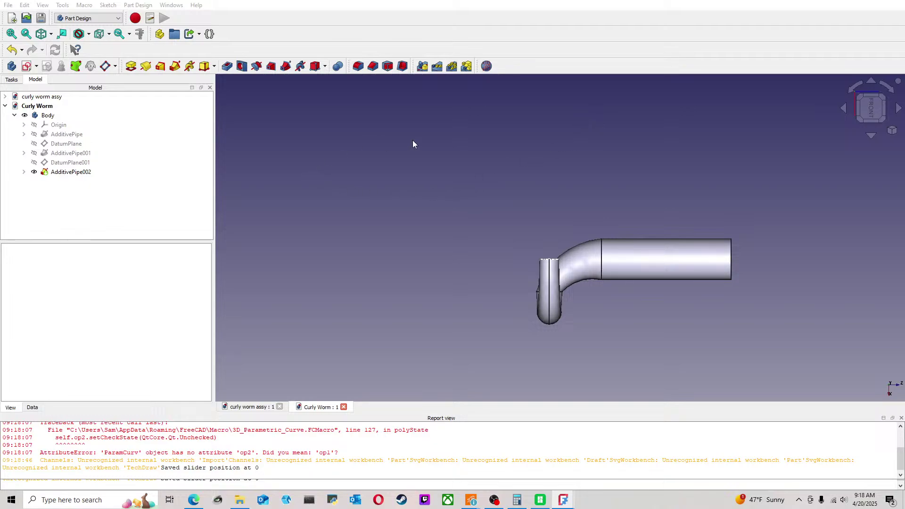
Step: Try to run the 3D_Parametric_Curve macro again, look through its code and close it
left_click(625, 115)
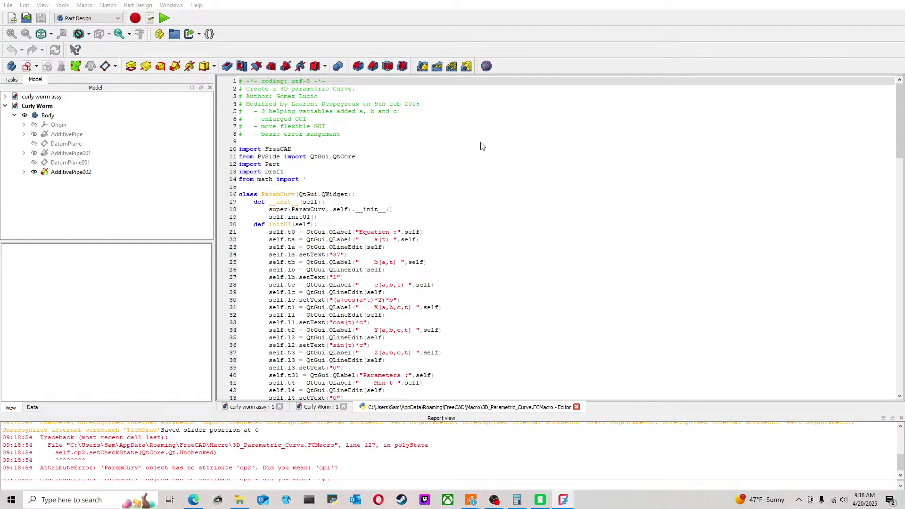
scroll(396, 230, "down", 6)
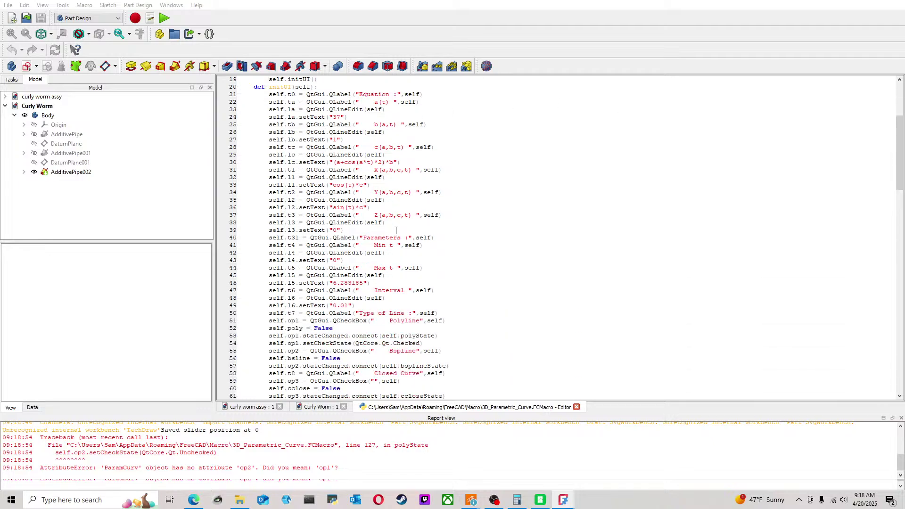
scroll(395, 230, "down", 20)
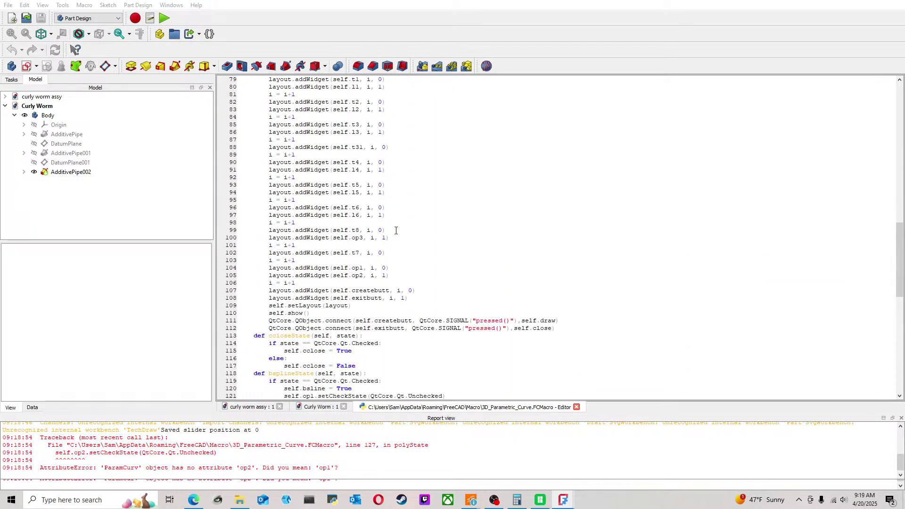
scroll(396, 230, "up", 20)
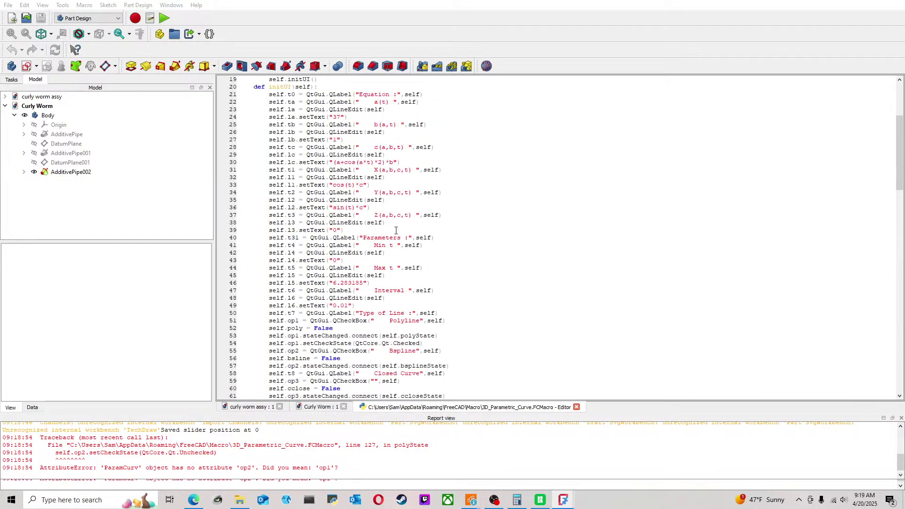
scroll(396, 230, "up", 6)
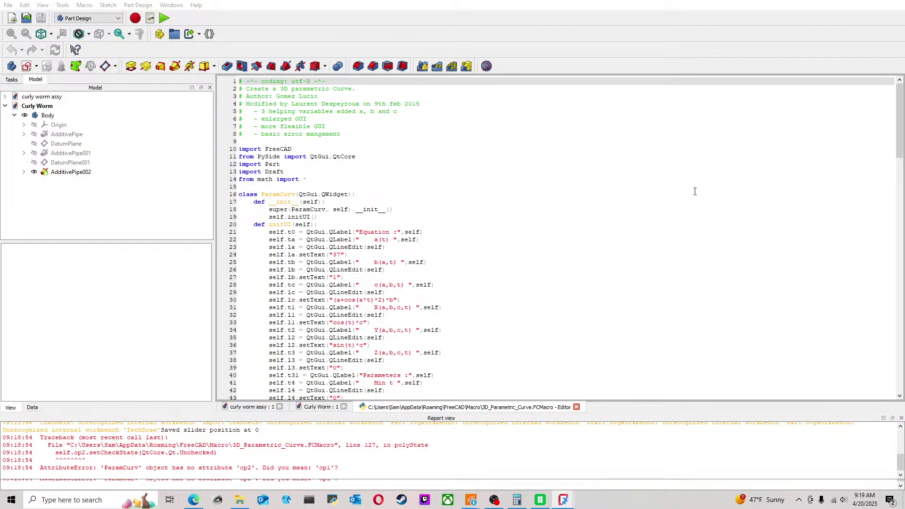
left_click(691, 152)
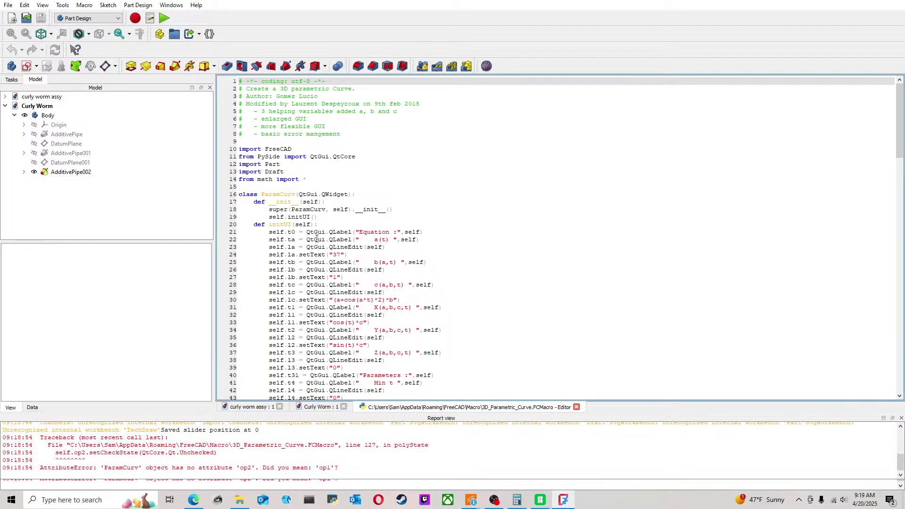
left_click(576, 407)
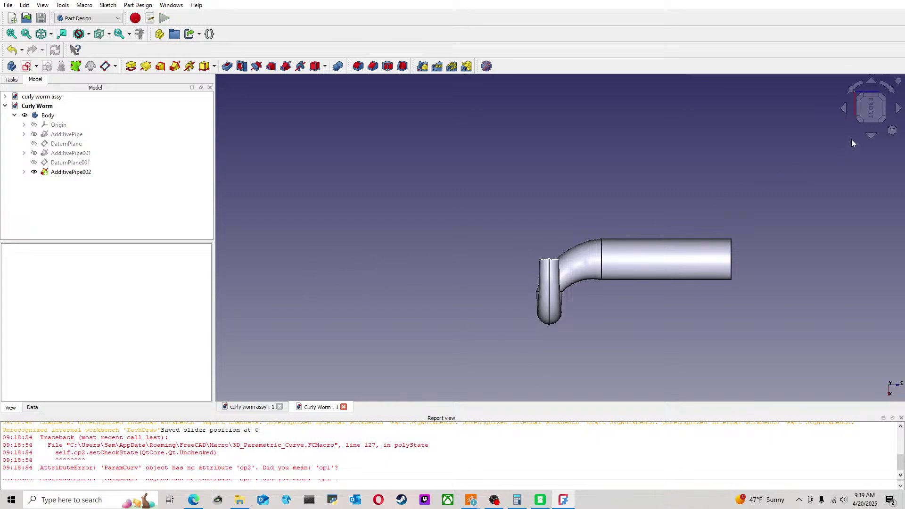
Step: Fillet the circular end edge of the thick straight pipe section with a 2 mm radius and save the document
left_click(882, 98)
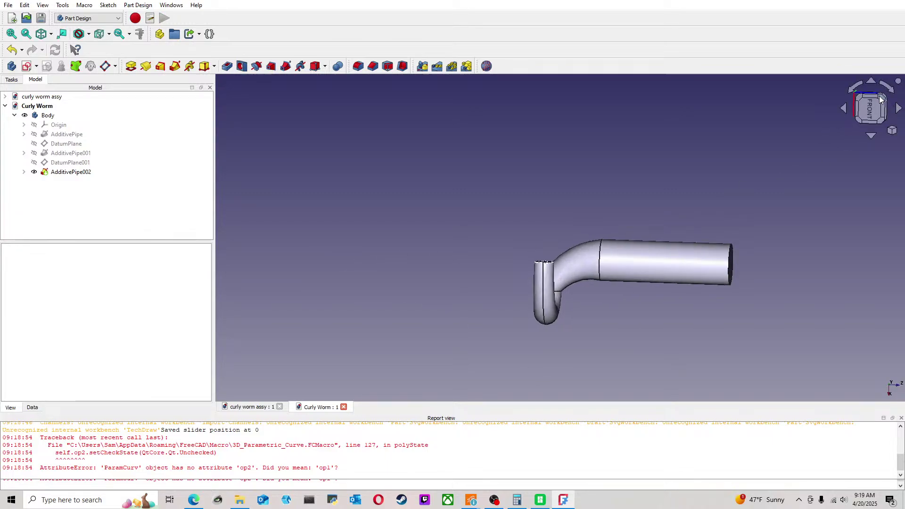
left_click(870, 97)
middle_click_drag(634, 287, 831, 123)
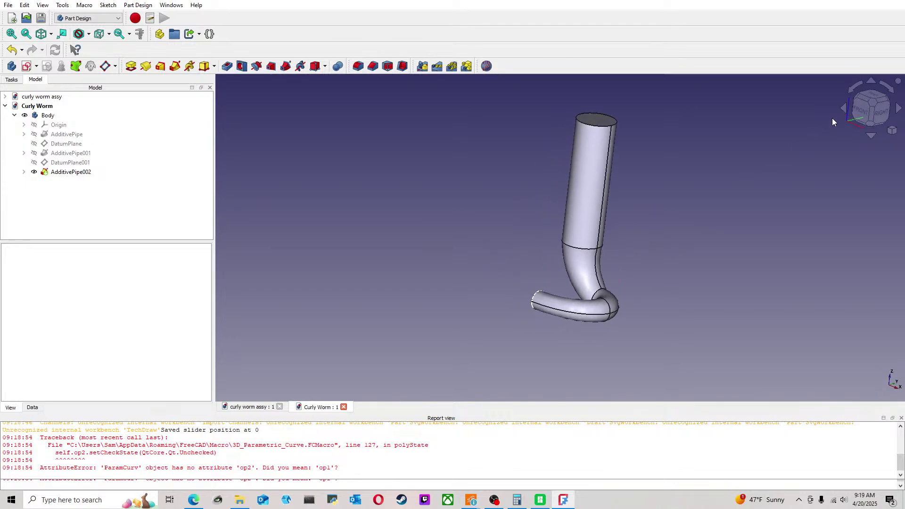
left_click(872, 103)
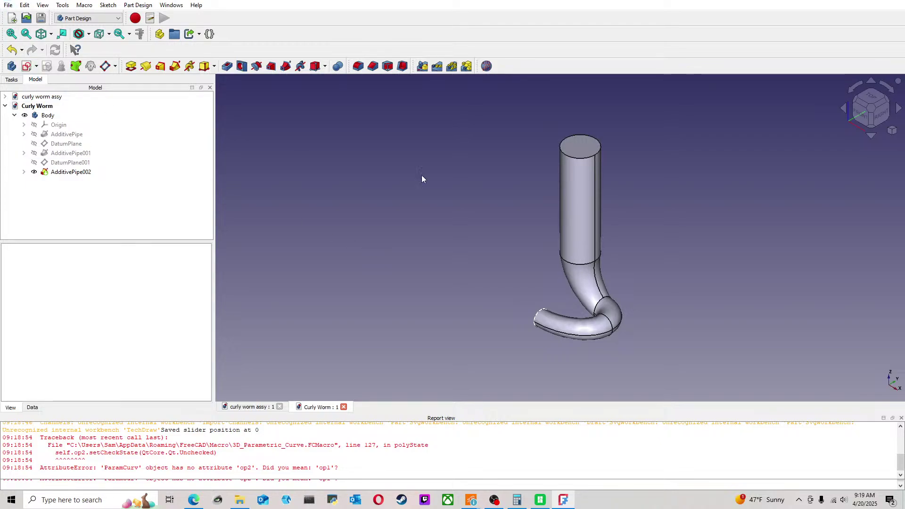
left_click(570, 157)
left_click(358, 66)
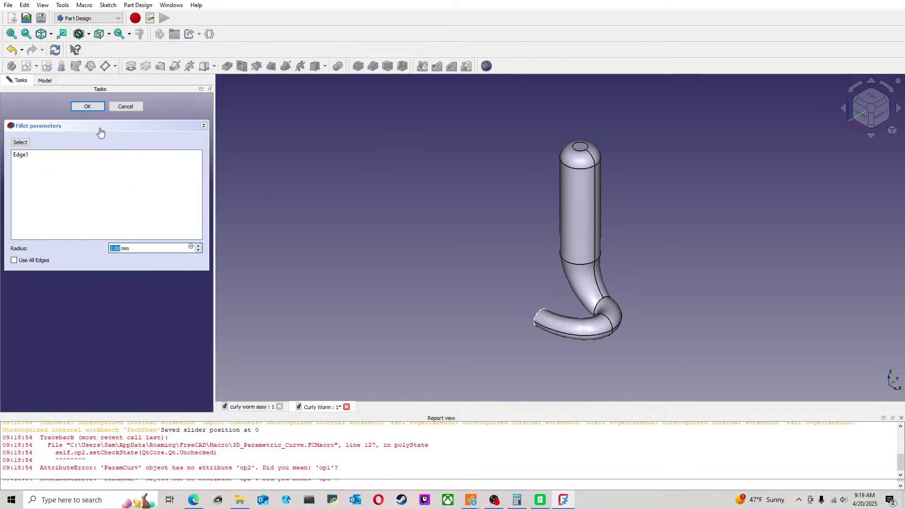
left_click(95, 107)
key("ctrl+s")
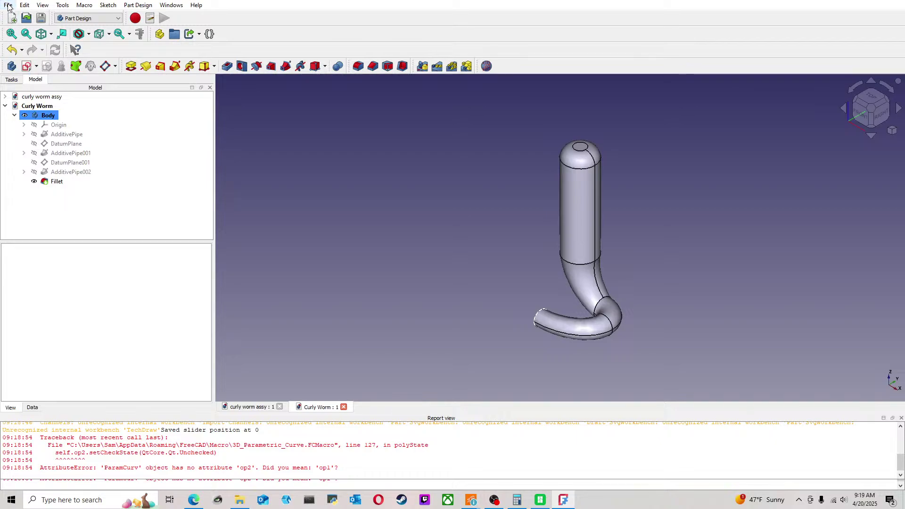
Step: Create a new document and start a sketch on the XZ plane
key("ctrl+n")
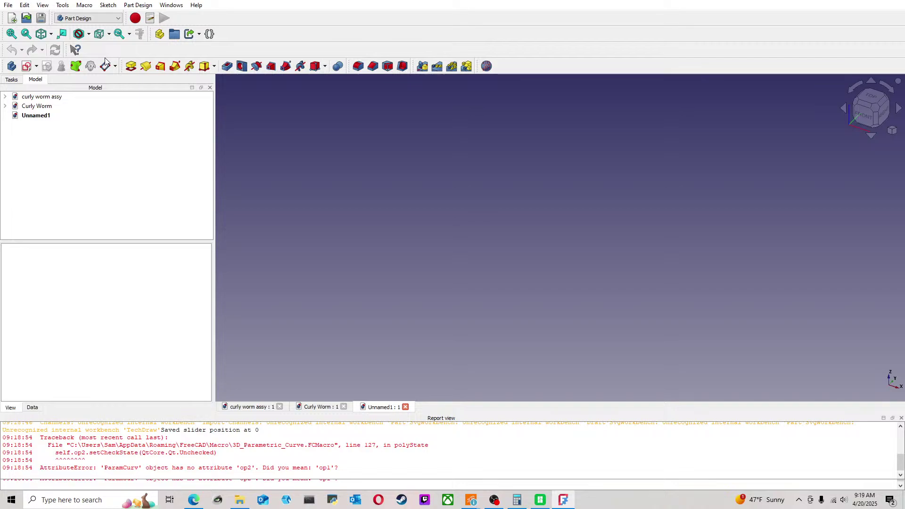
left_click(869, 107)
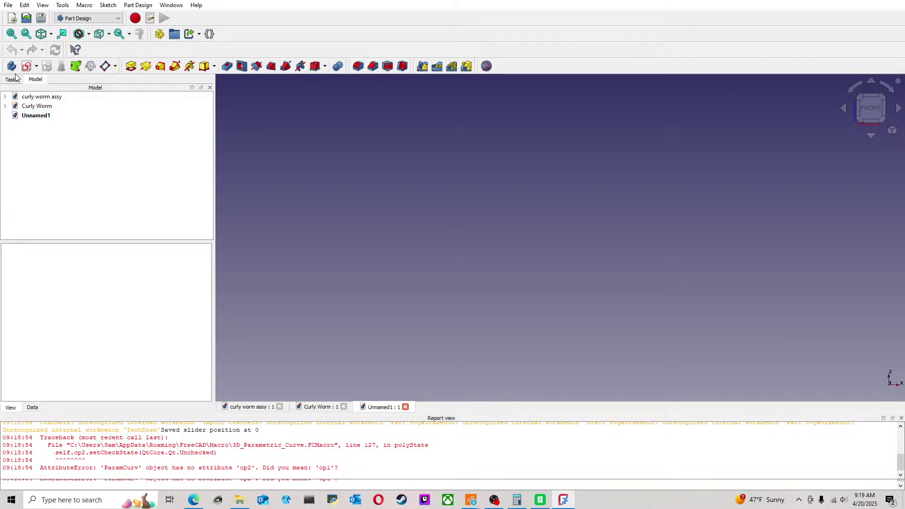
left_click(28, 66)
left_click(608, 168)
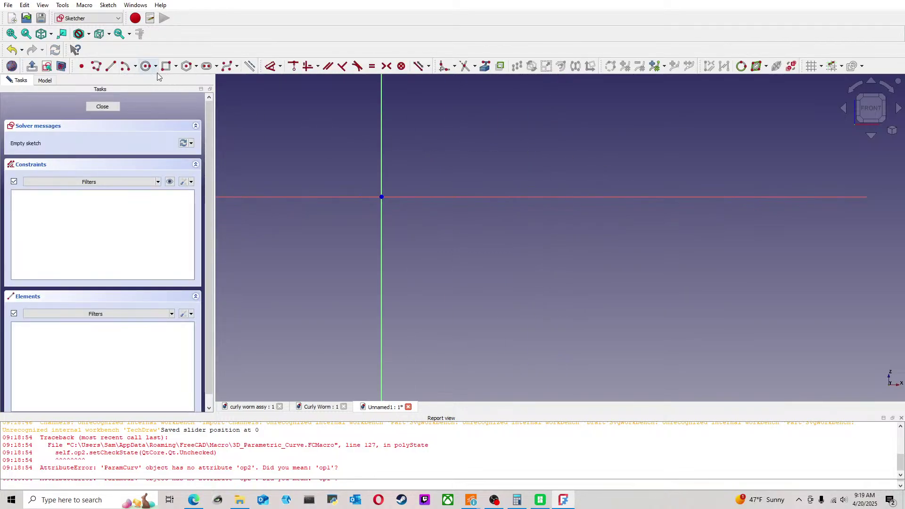
Step: Draw a horizontal construction line from the origin along the X axis and set its length to 8 mm
left_click(111, 66)
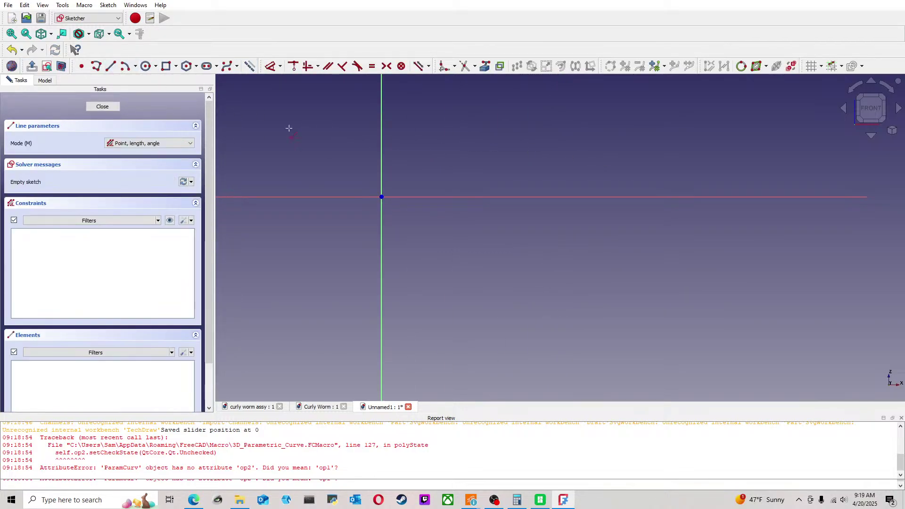
left_click(381, 197)
left_click(470, 197)
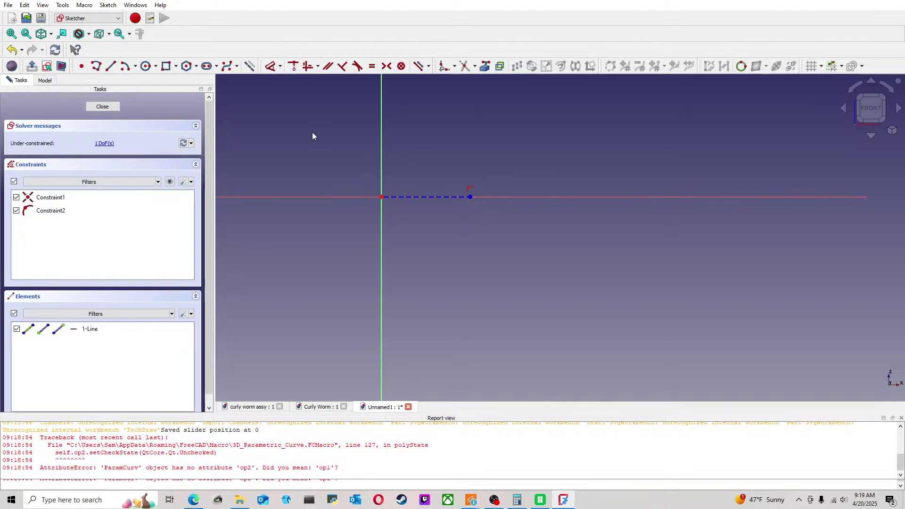
left_click(276, 67)
left_click(441, 197)
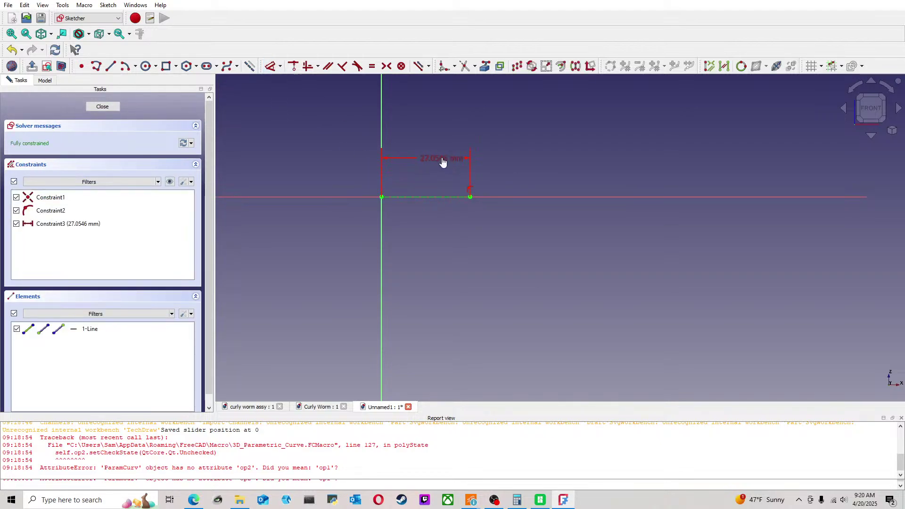
type("8")
key("Return")
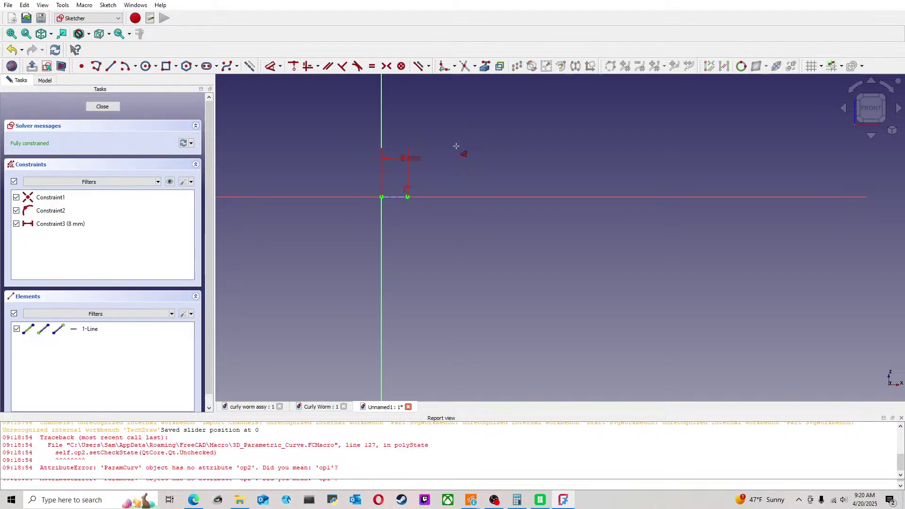
Step: Draw a circle centred on the construction line's outer endpoint, set its diameter to 3 mm and finish the sketch
scroll(398, 179, "up", 4)
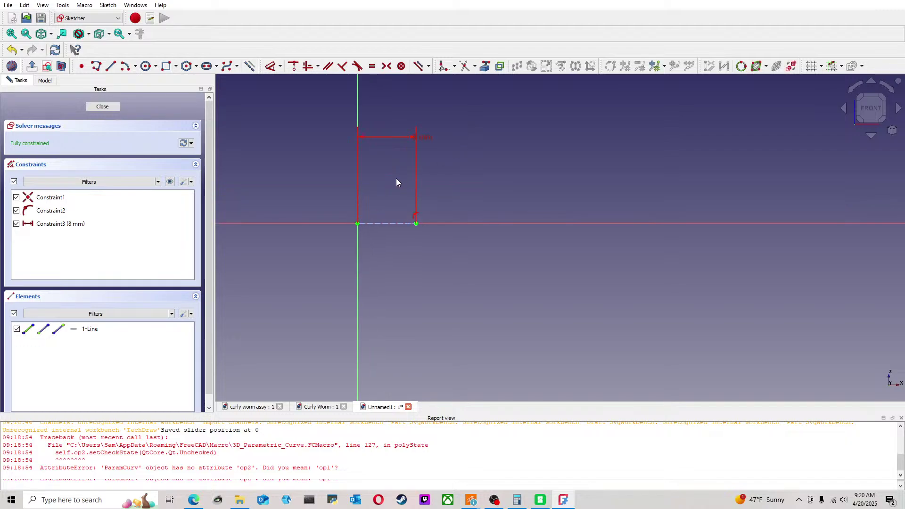
left_click(145, 67)
left_click(416, 223)
left_click(427, 213)
left_click(270, 67)
left_click(426, 212)
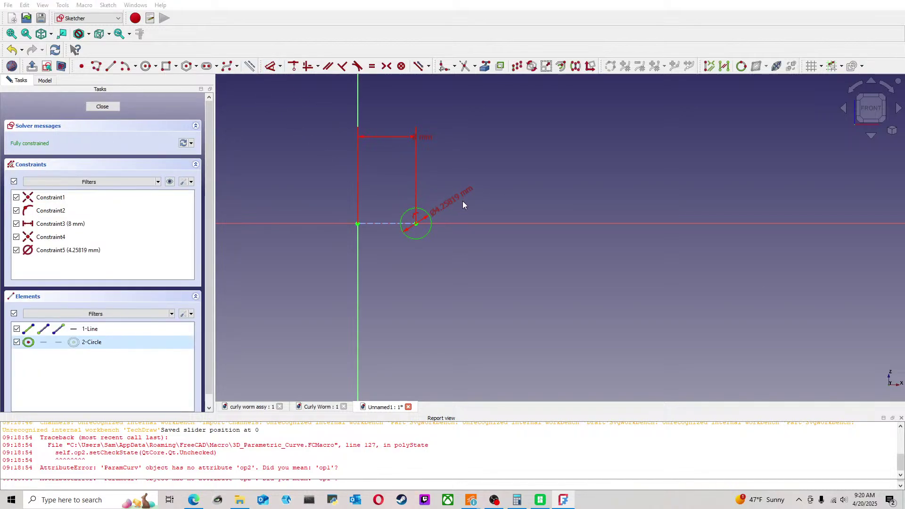
left_click(462, 201)
type("3")
key("Return")
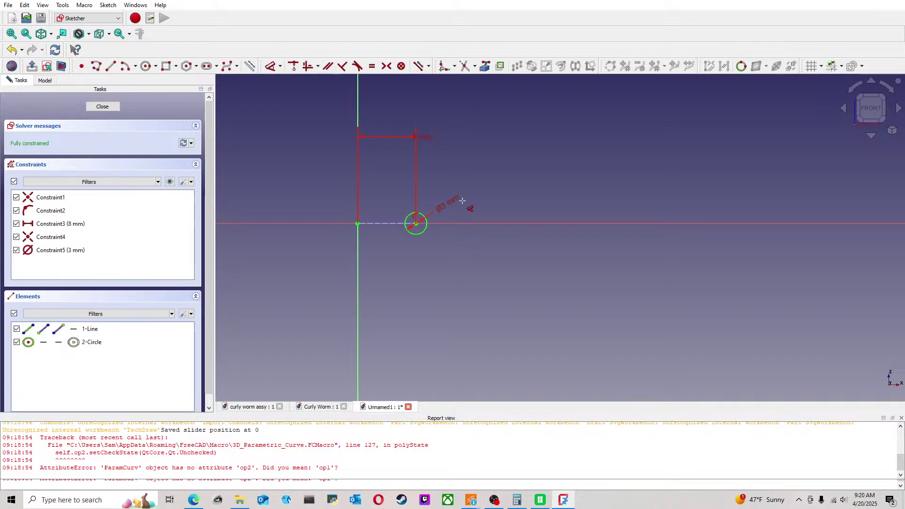
key("Escape")
scroll(372, 192, "up", 4)
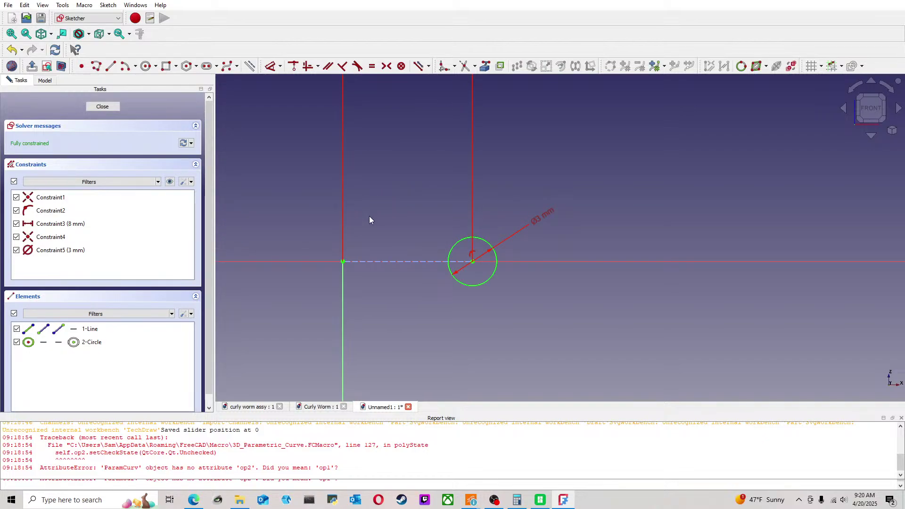
left_click(115, 108)
Step: Create an additive helix from the circle sketch around the vertical sketch axis with a height of 33 mm
left_click(59, 144)
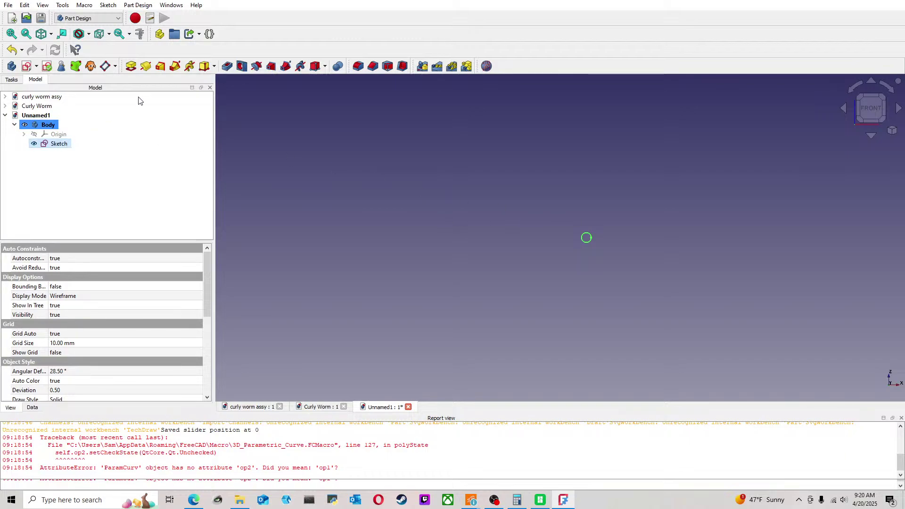
left_click(190, 66)
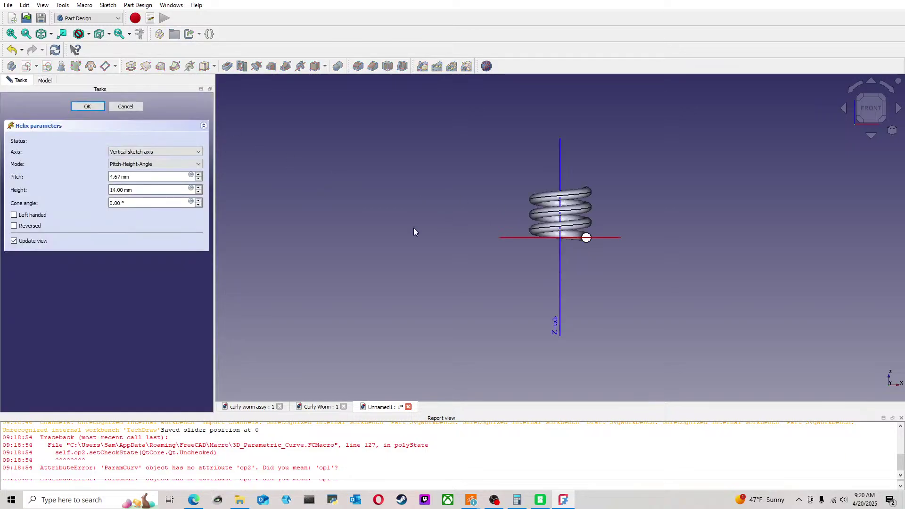
middle_click_drag(510, 247, 346, 282)
scroll(343, 281, "up", 2)
left_click(155, 192)
left_click_drag(155, 192, 64, 192)
type("33")
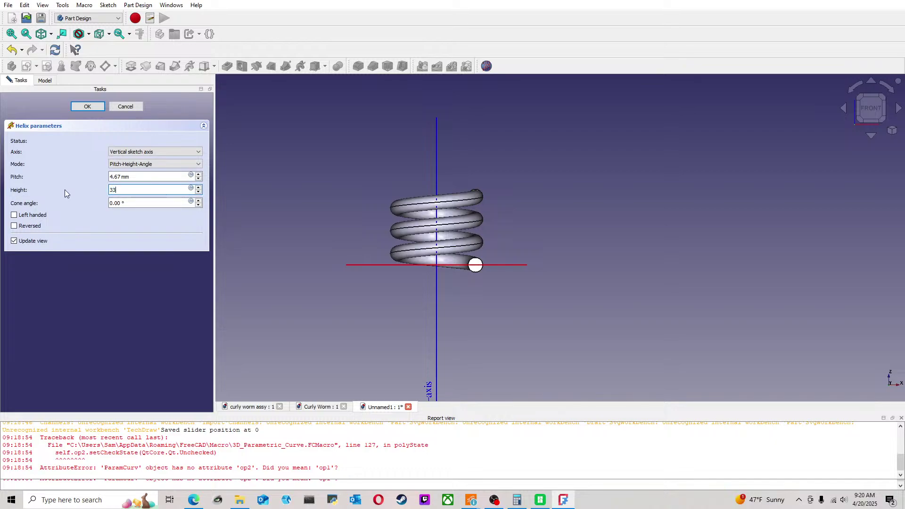
key("Return")
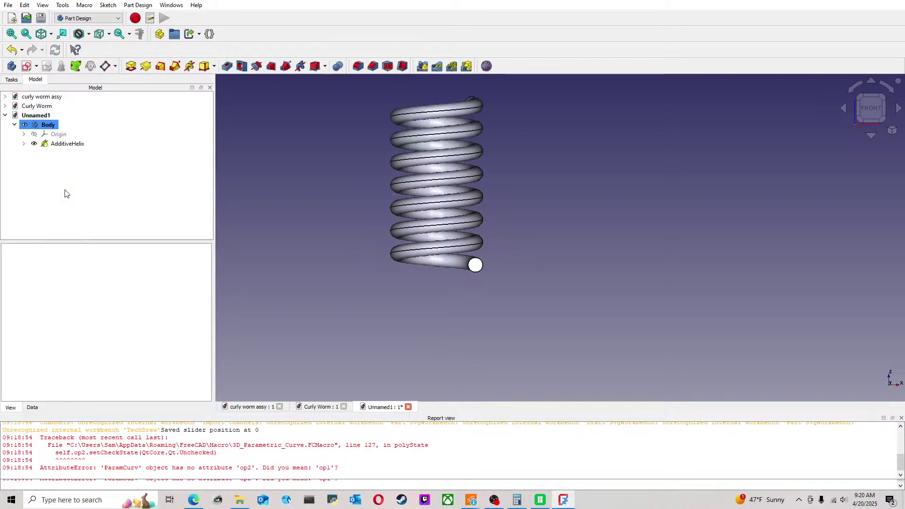
Step: Edit the additive helix and set its pitch to 7.5 mm
double_click(67, 144)
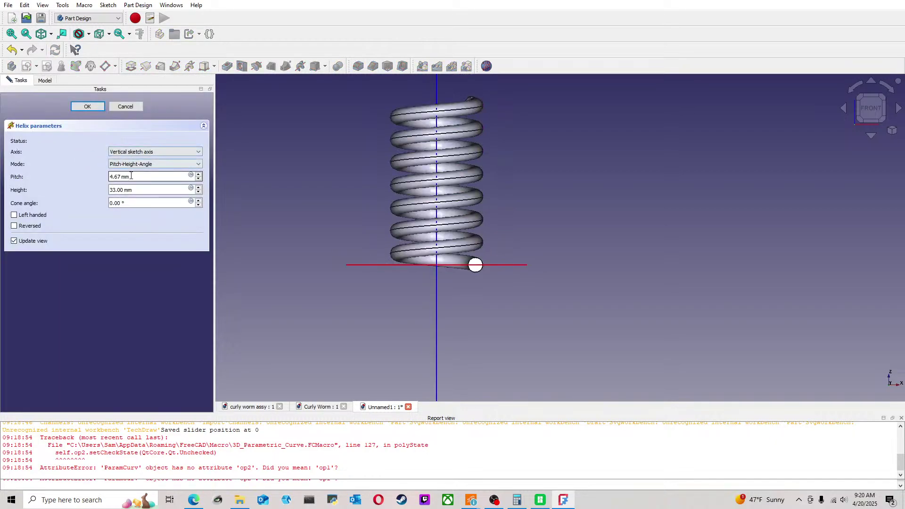
left_click_drag(128, 176, 90, 180)
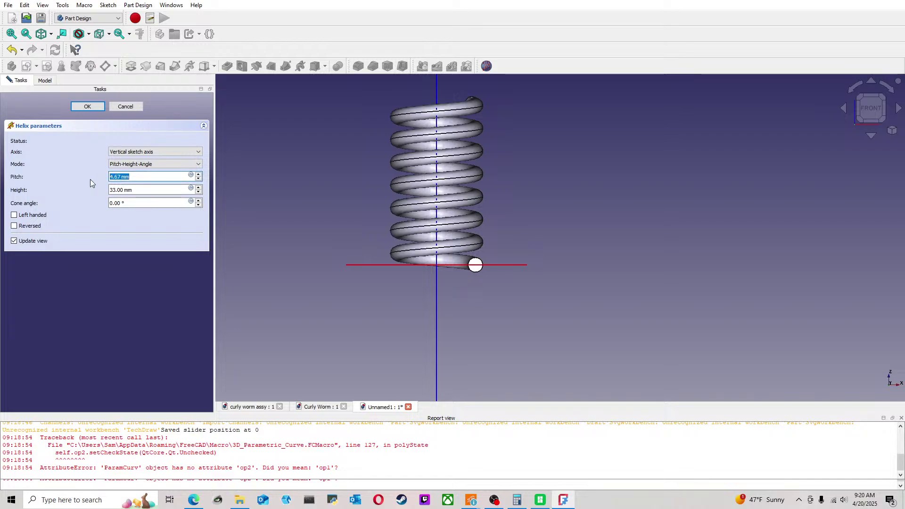
type("7.5")
key("Return")
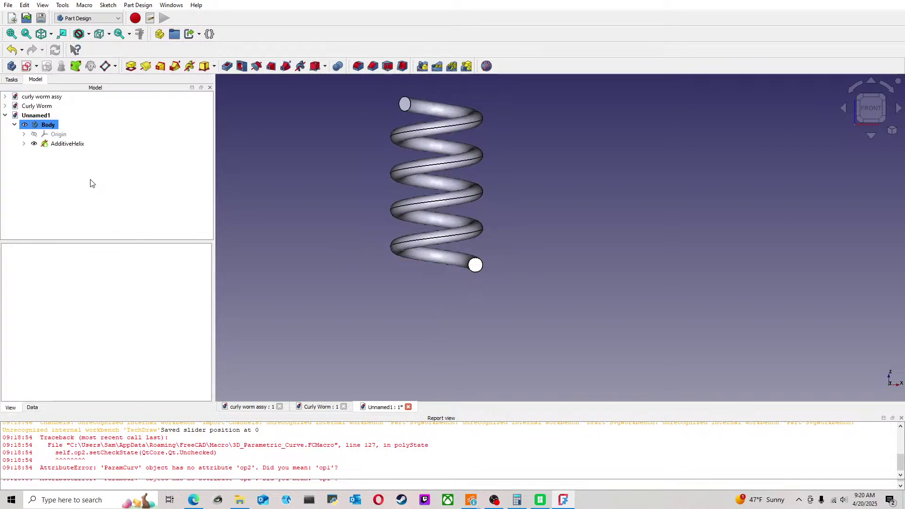
Step: Fillet the coil's upper end edge with a 1 mm radius and save the document as Curly Worm tail
middle_click_drag(447, 145, 404, 219)
scroll(385, 200, "up", 1)
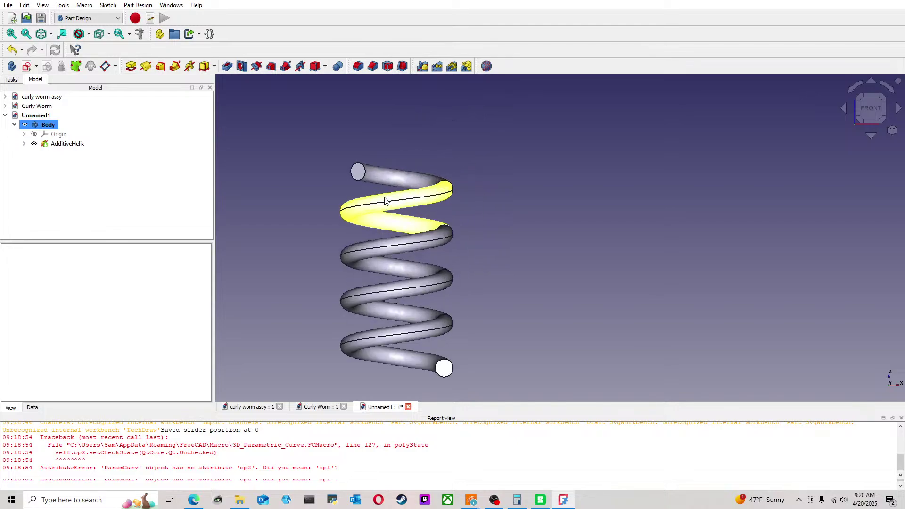
left_click(366, 172)
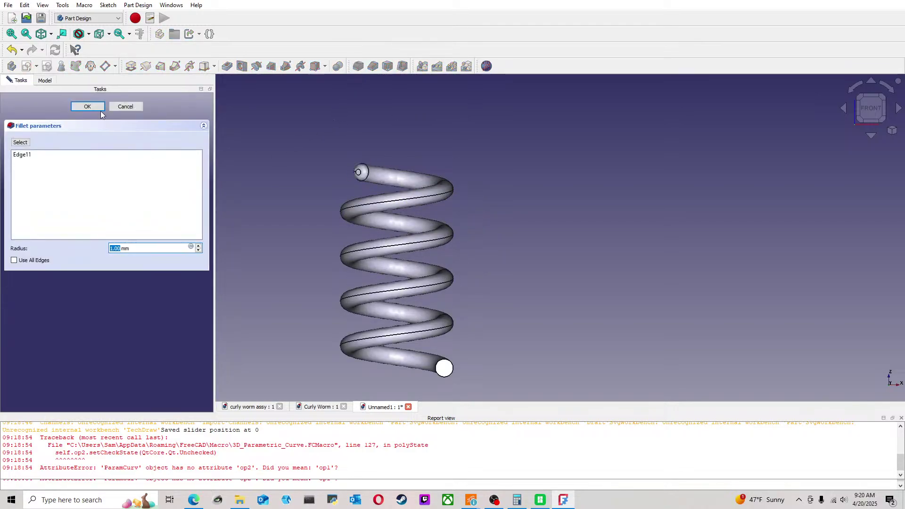
left_click(99, 109)
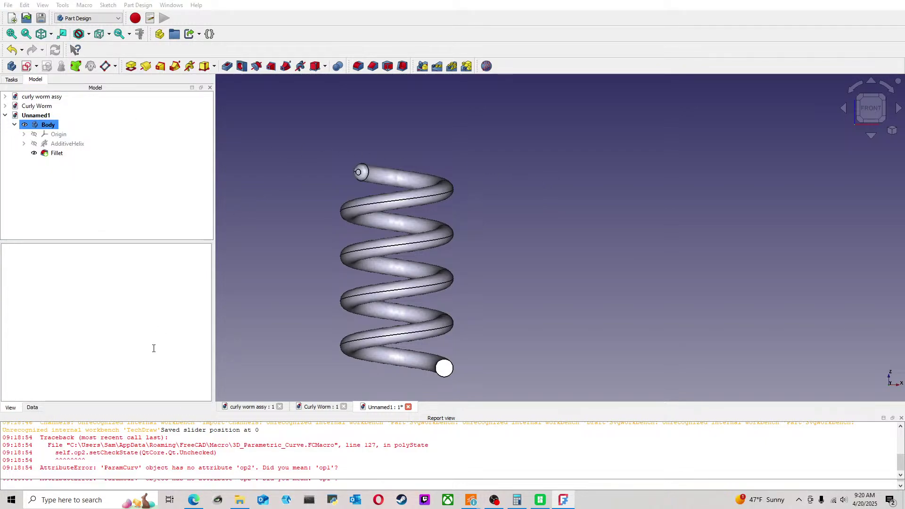
left_click(422, 378)
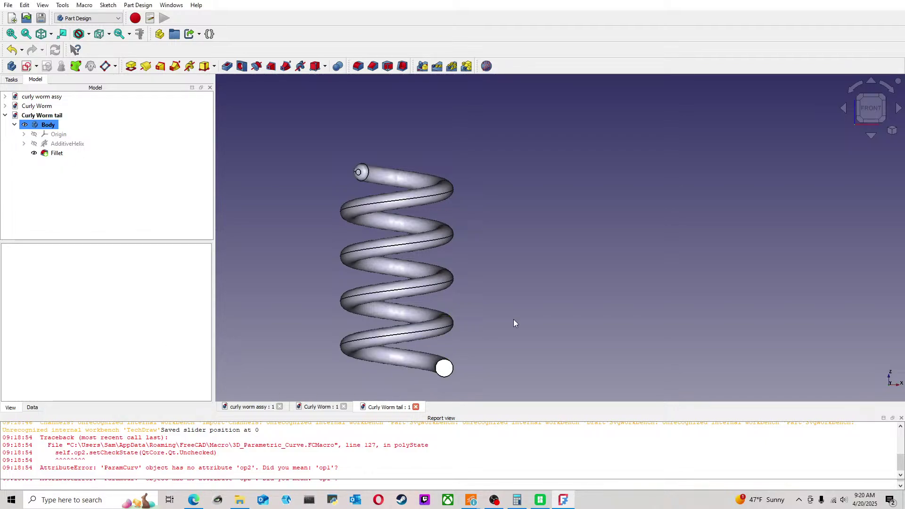
Step: In the curly worm assy document, switch to the A2plus workbench and insert the Curly Worm part beside the mold center
left_click(264, 407)
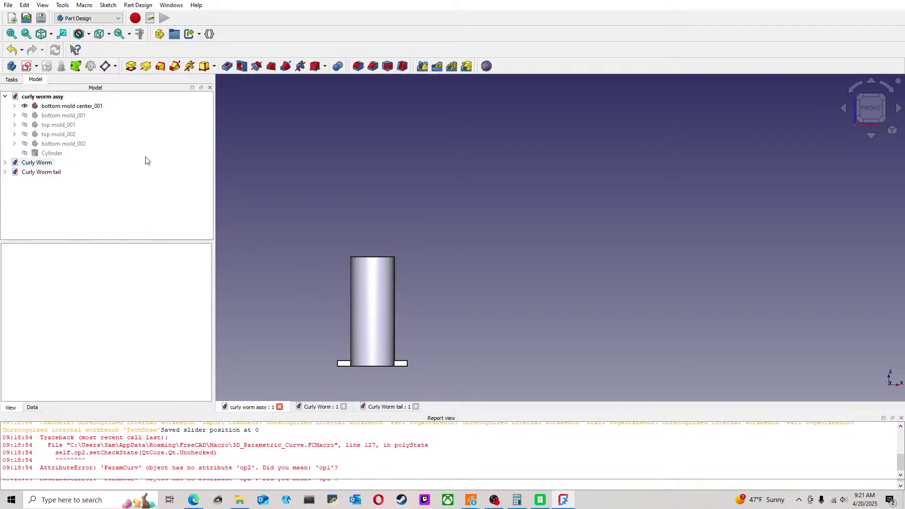
left_click(79, 17)
left_click(83, 26)
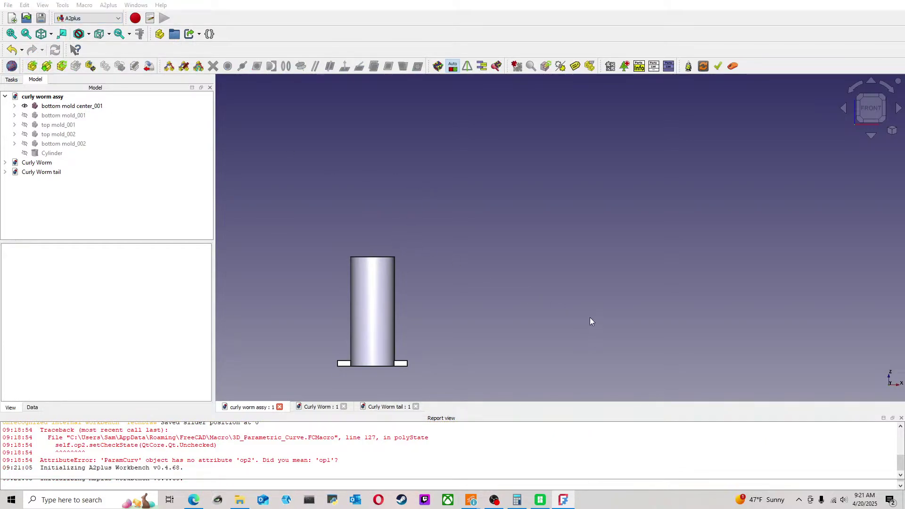
left_click(442, 235)
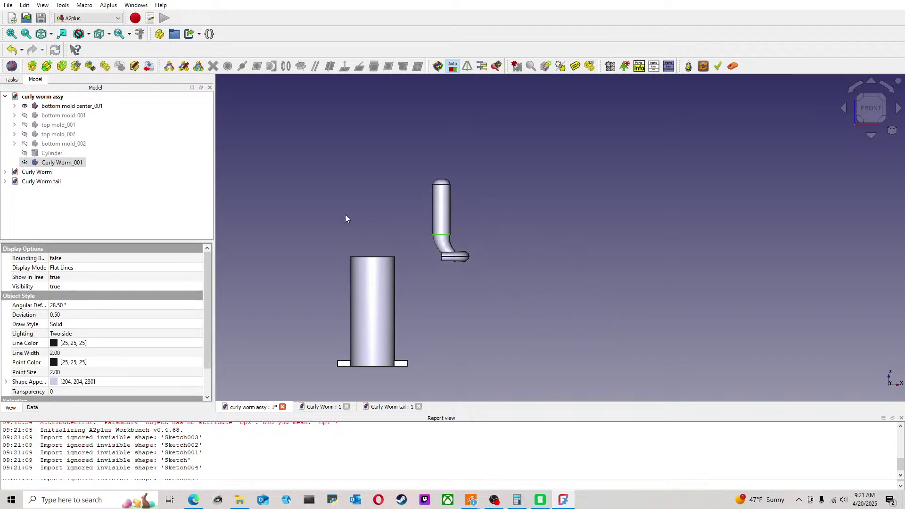
left_click(321, 163)
Step: Insert the Curly Worm tail part into the assembly, clear of the mold center and the worm
middle_click_drag(359, 183, 411, 212)
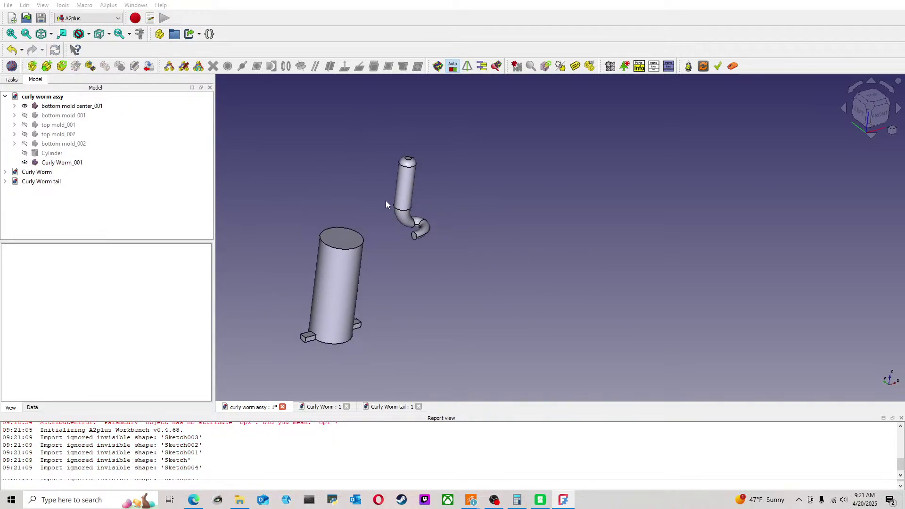
left_click(581, 310)
left_click(562, 272)
left_click(447, 230)
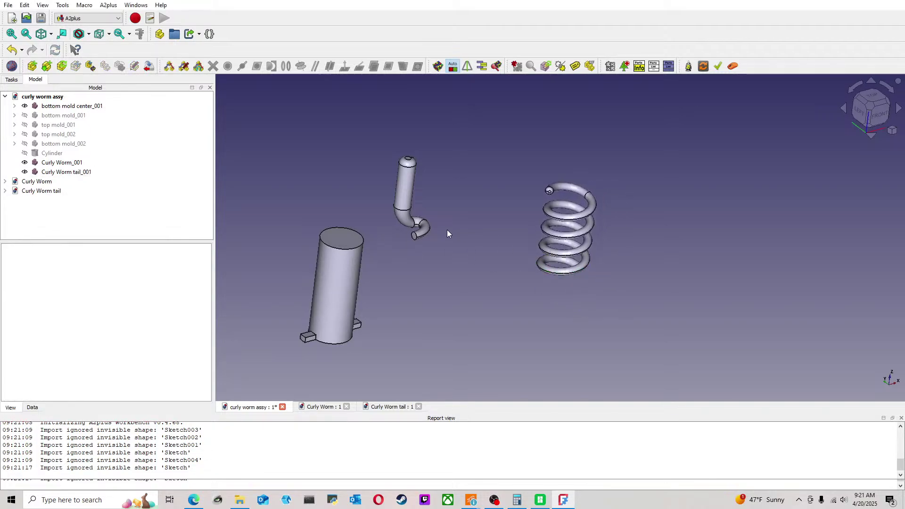
Step: Transform the Curly Worm tail by rotating it 180° about its X axis so the coil is upside down
middle_click_drag(541, 254, 528, 254)
left_click(79, 173)
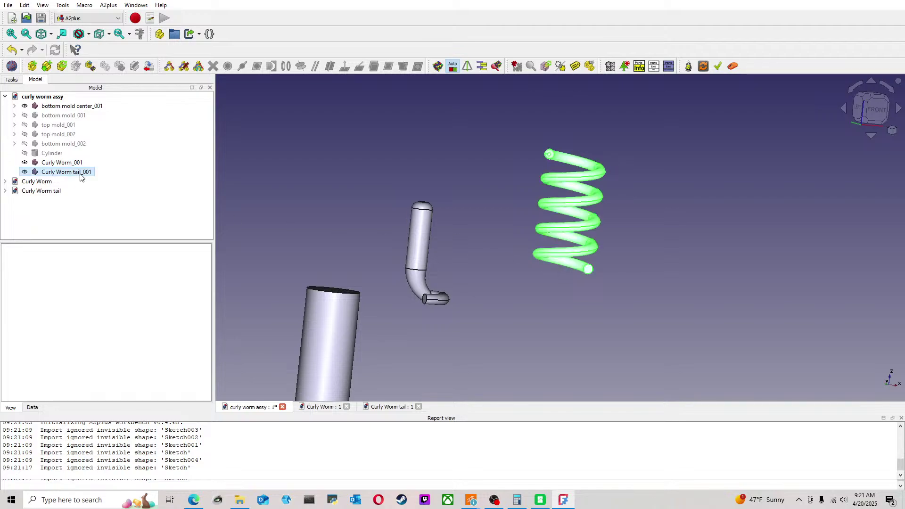
double_click(539, 243)
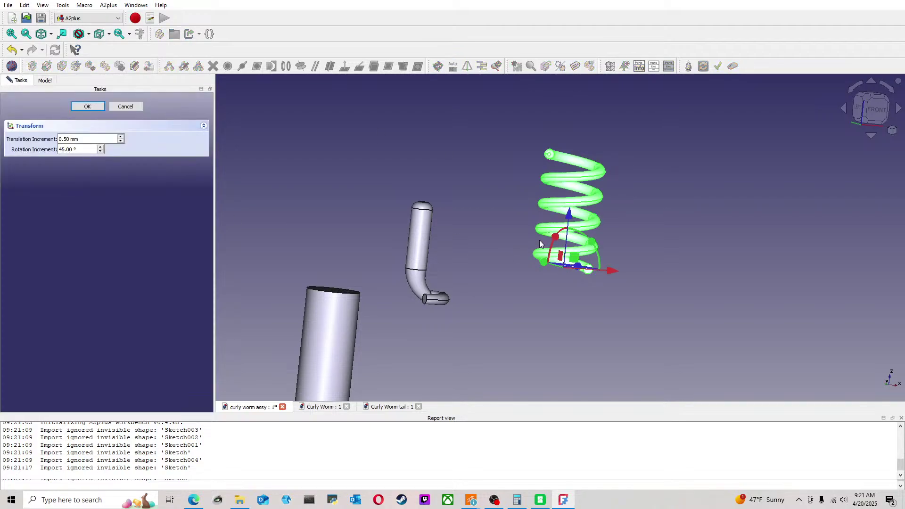
left_click_drag(554, 238, 621, 309)
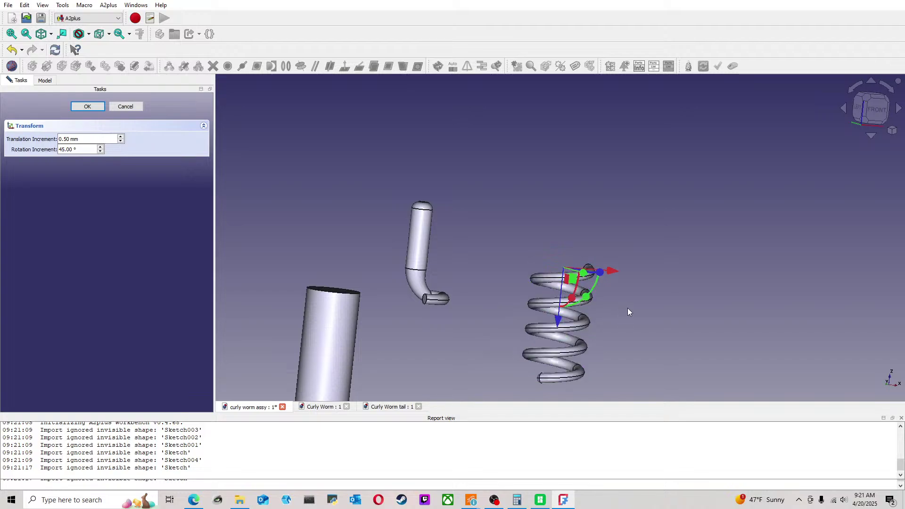
middle_click_drag(643, 292, 599, 262)
scroll(604, 261, "up", 3)
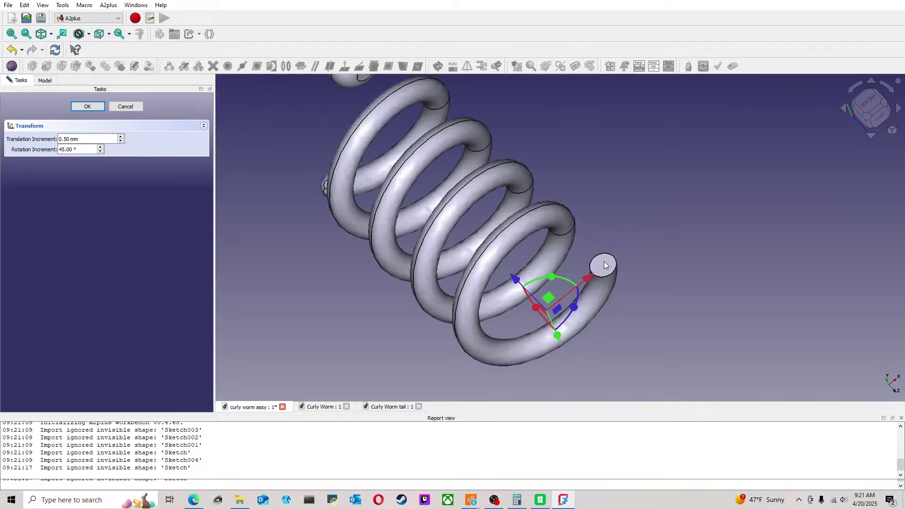
left_click(72, 107)
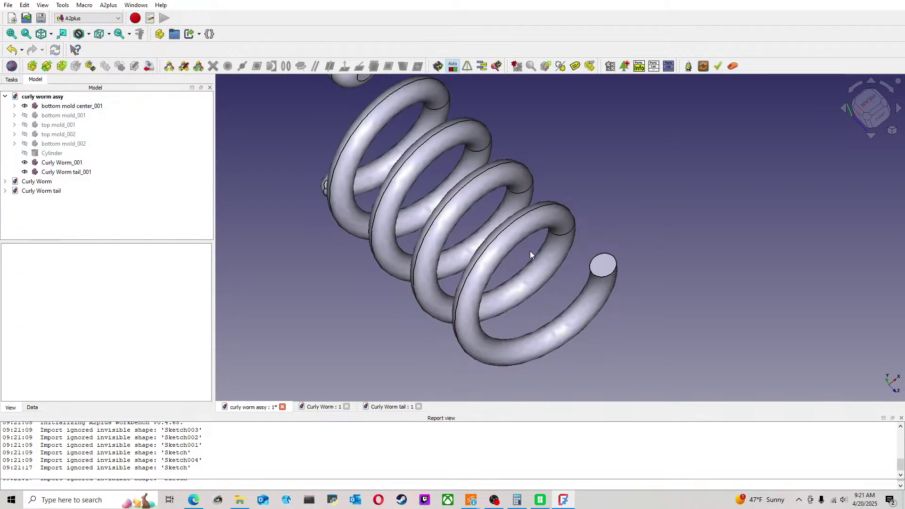
Step: Try a plane coincident constraint between the coil's flat end face and the open end face of the worm's curved pipe
left_click(603, 265)
scroll(569, 264, "down", 5)
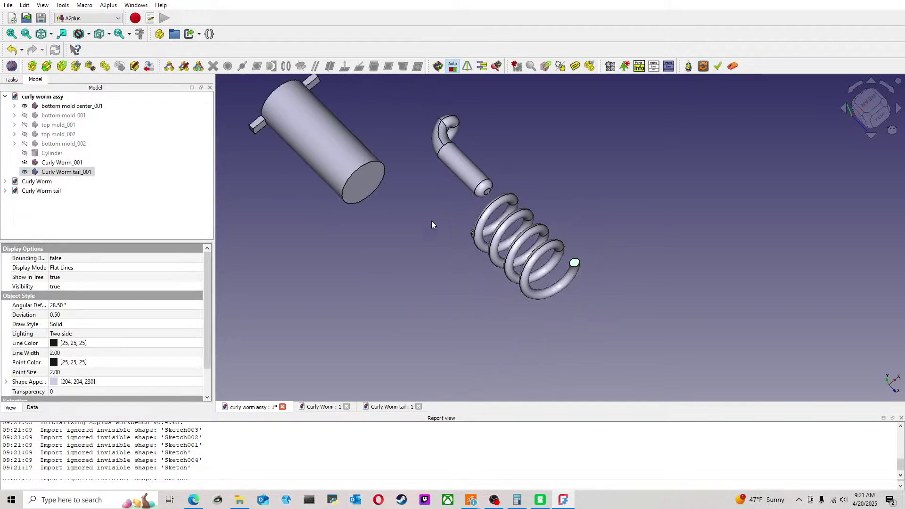
middle_click_drag(442, 214, 454, 301)
scroll(465, 202, "up", 4)
left_click(475, 186, "ctrl")
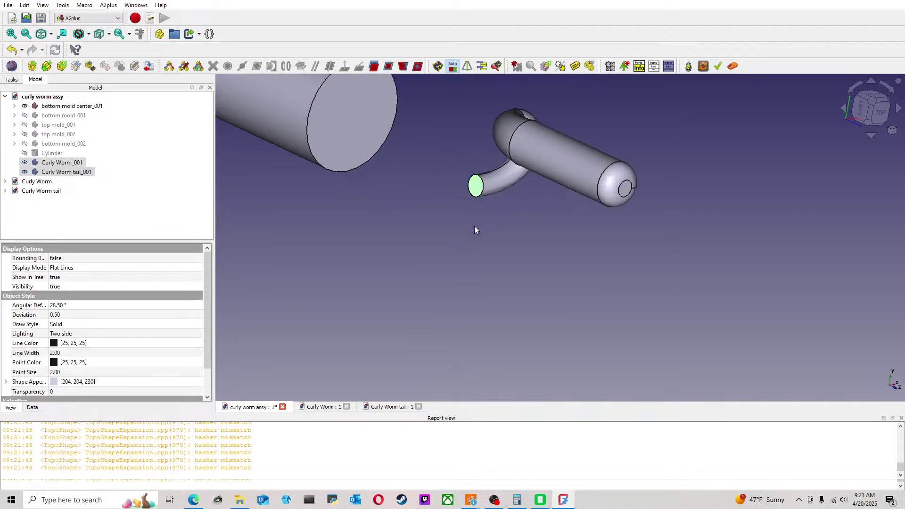
scroll(473, 224, "down", 4)
middle_click_drag(519, 259, 508, 198)
scroll(508, 202, "down", 3)
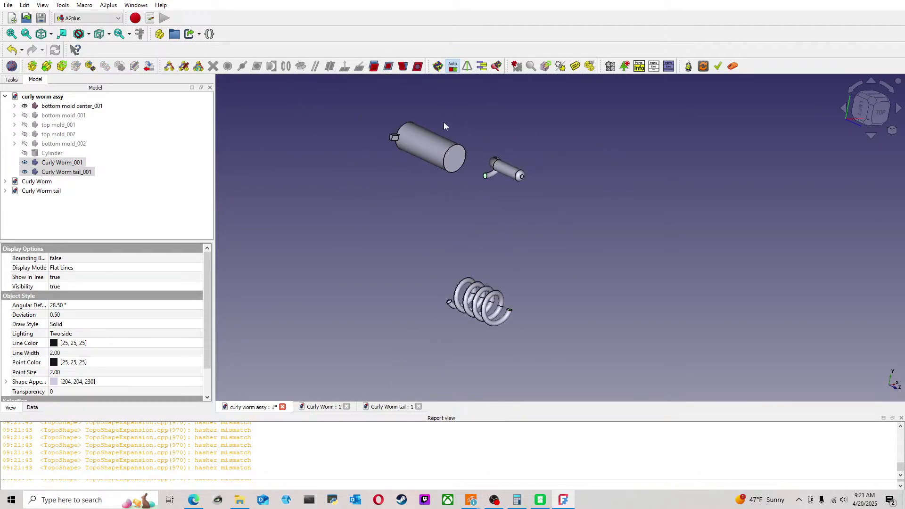
left_click(388, 66)
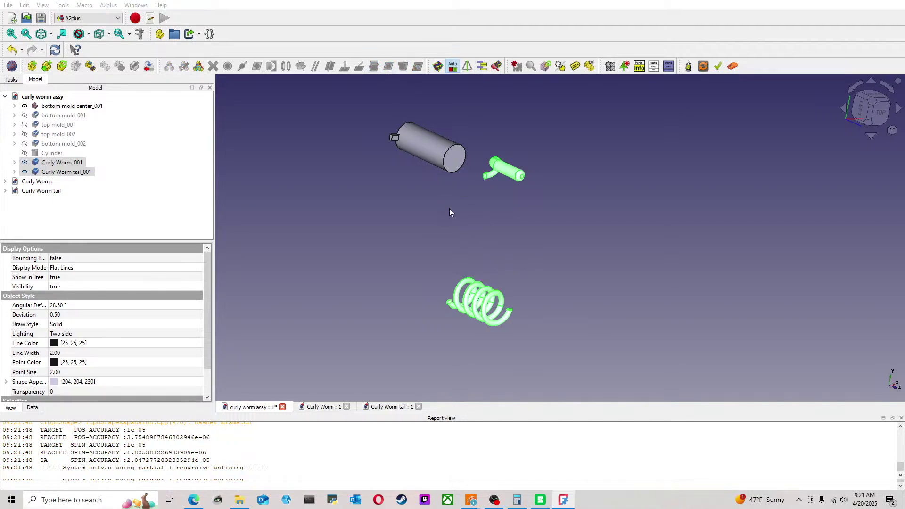
left_click(504, 258)
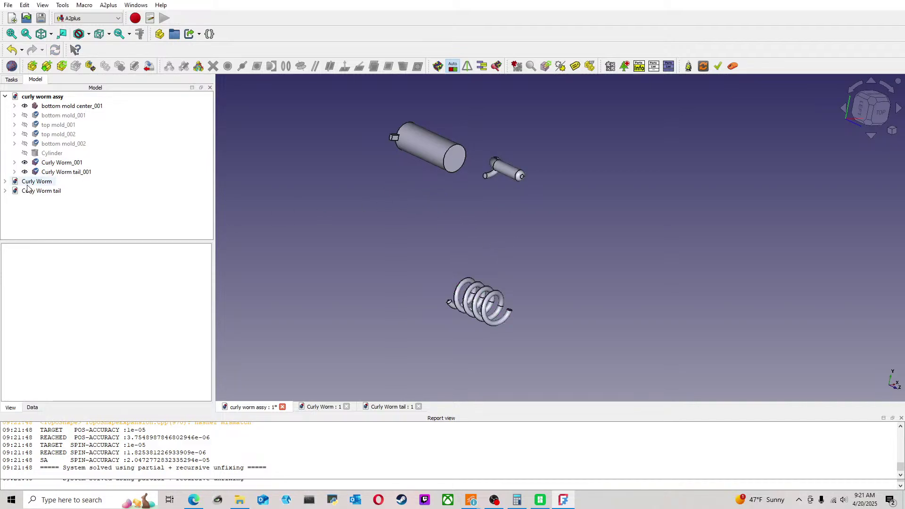
Step: Delete the plane coincident constraint listed under Curly Worm_001
left_click(14, 162)
left_click(65, 173)
key("Delete")
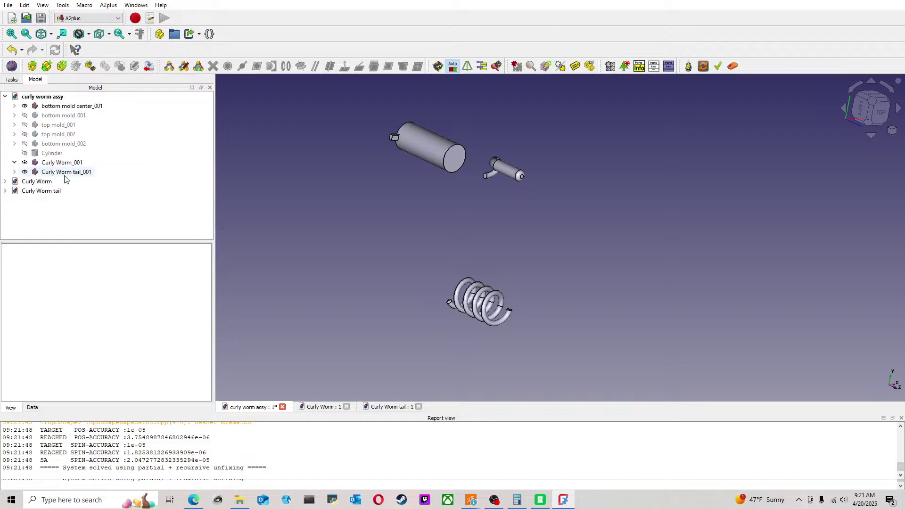
Step: Add an axis coincident constraint between the worm's straight cylindrical section and the mold center's cylinder
middle_click_drag(351, 216, 496, 153)
left_click(497, 154)
left_click(437, 159, "ctrl")
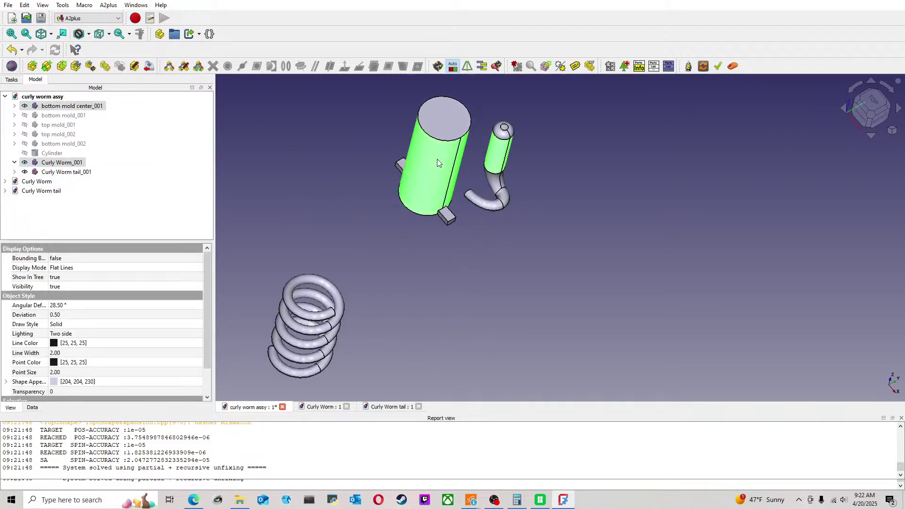
left_click(300, 66)
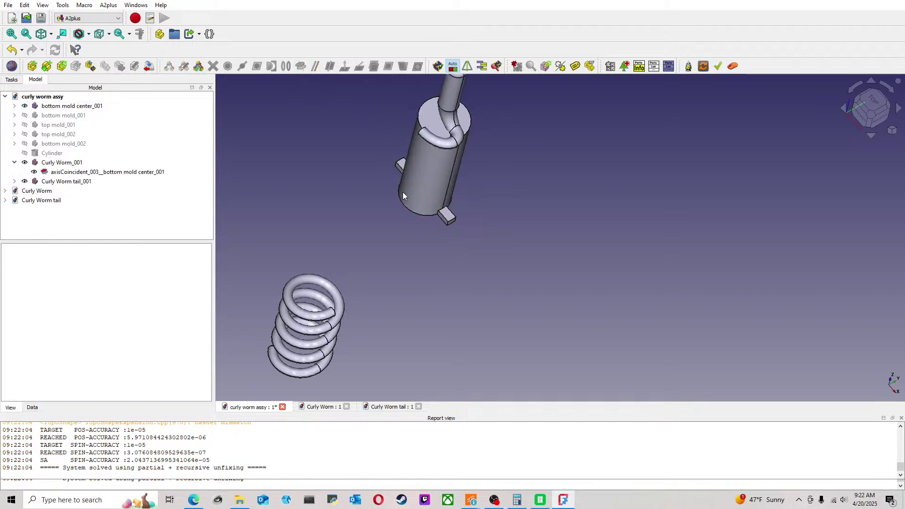
Step: Add an axis coincident constraint between the circular edge of the worm's curved end and the coil's flat end
middle_click_drag(301, 265, 419, 218)
scroll(368, 165, "up", 3)
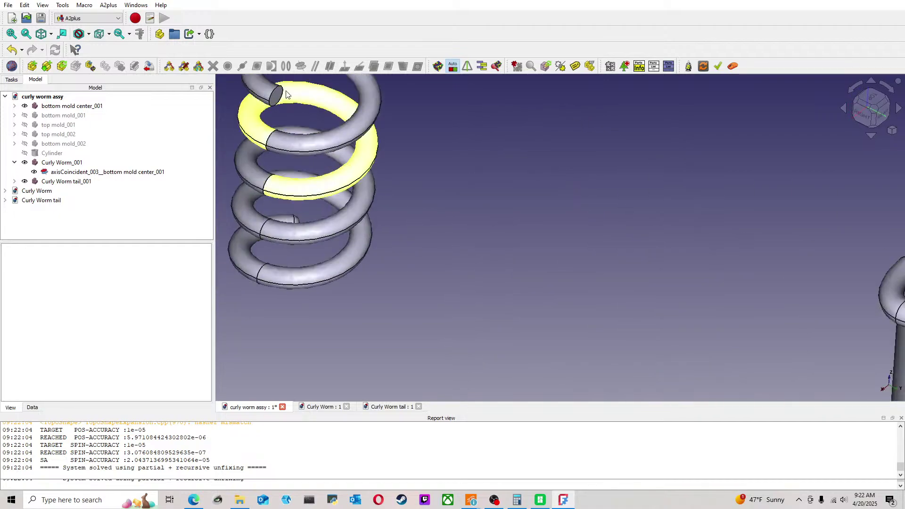
left_click(277, 92)
scroll(580, 203, "down", 3)
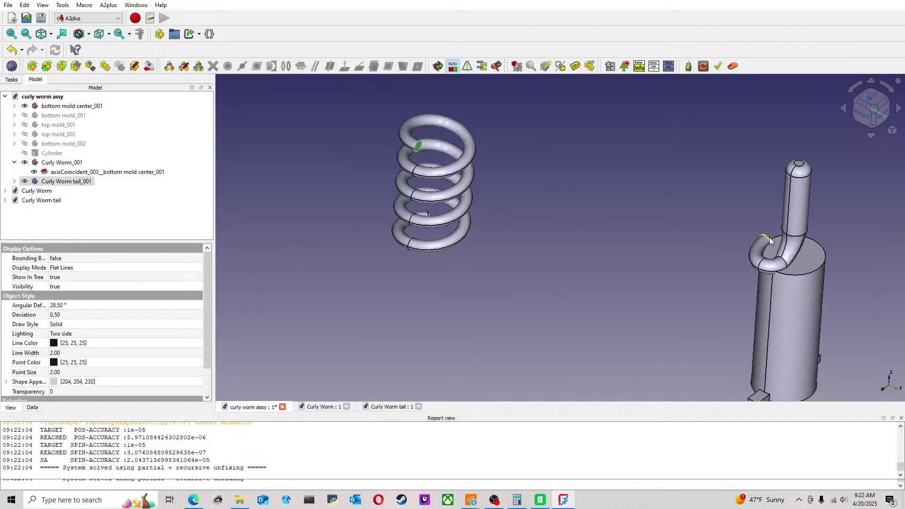
scroll(769, 238, "up", 2)
scroll(659, 198, "down", 4)
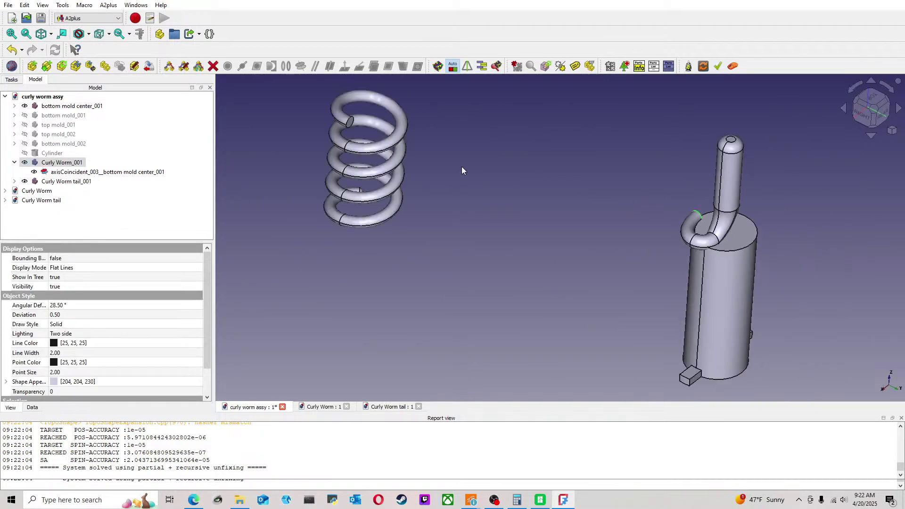
left_click(349, 122)
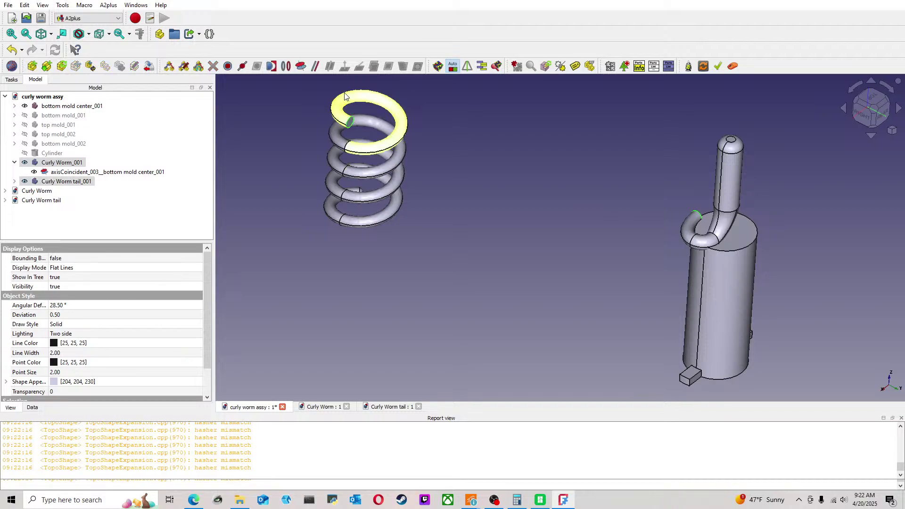
left_click(301, 66)
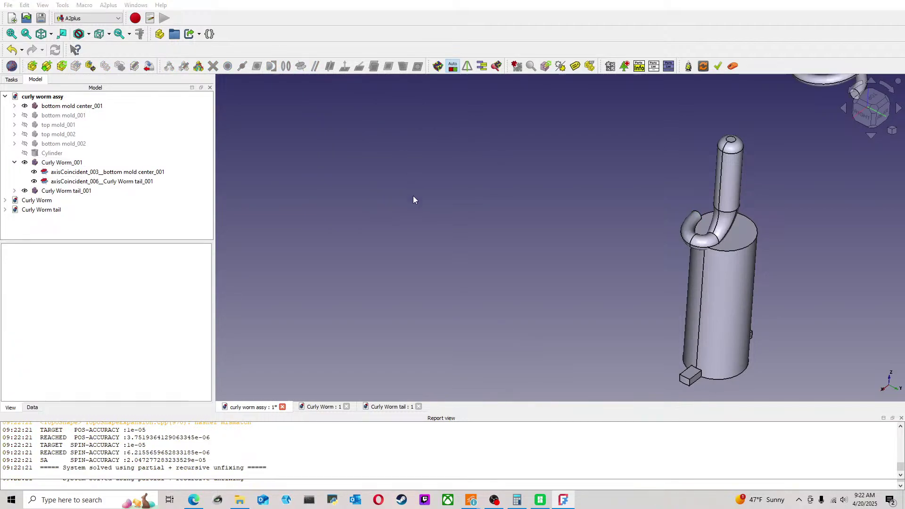
Step: Add a plane coincident constraint between the coil's flat end face and the worm's curved-end face
middle_click_drag(566, 186, 409, 273)
scroll(493, 186, "down", 3)
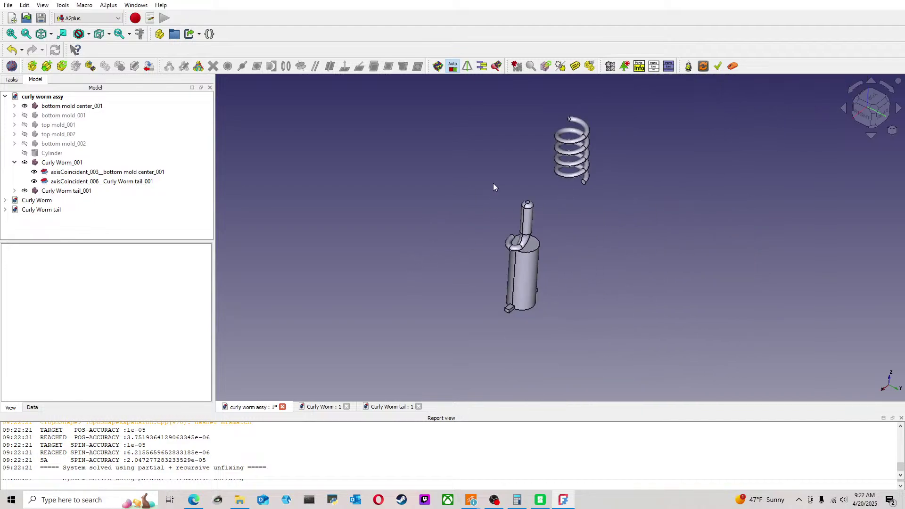
left_click(872, 98)
key("0")
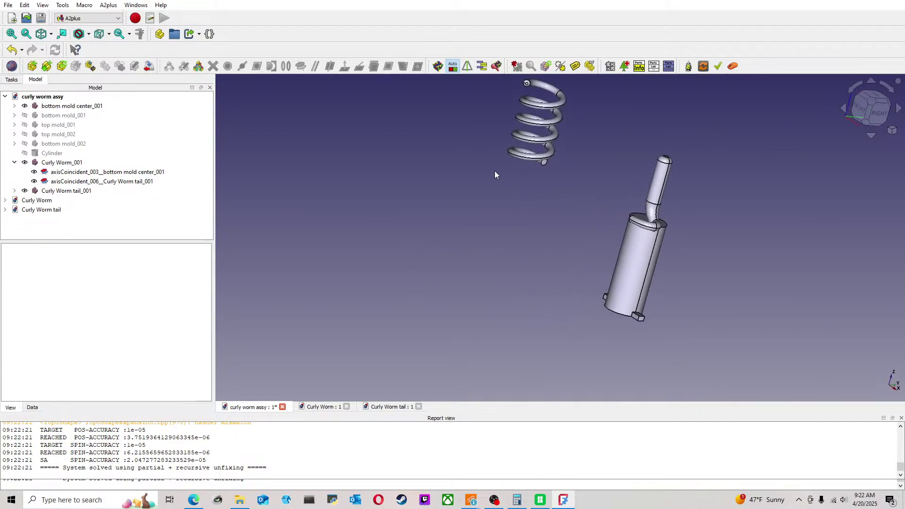
scroll(411, 217, "up", 5)
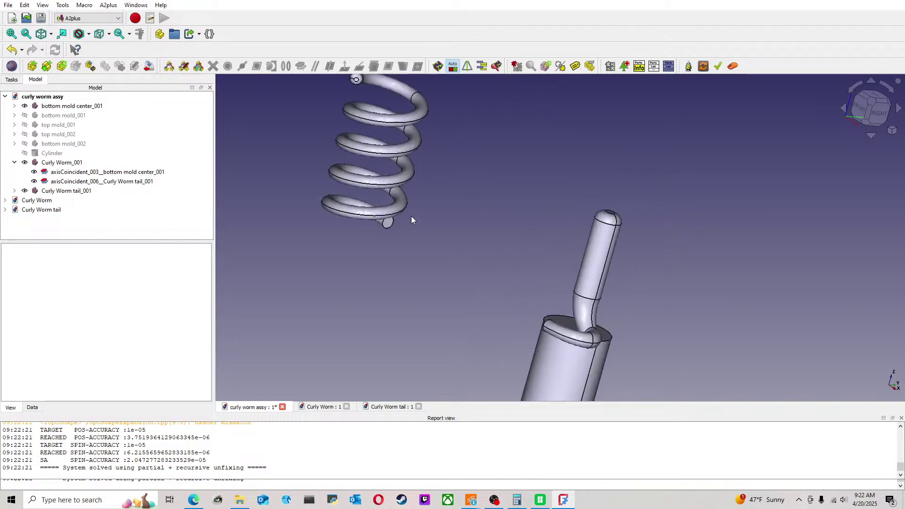
left_click(384, 225)
middle_click_drag(441, 254, 664, 250)
left_click(475, 223)
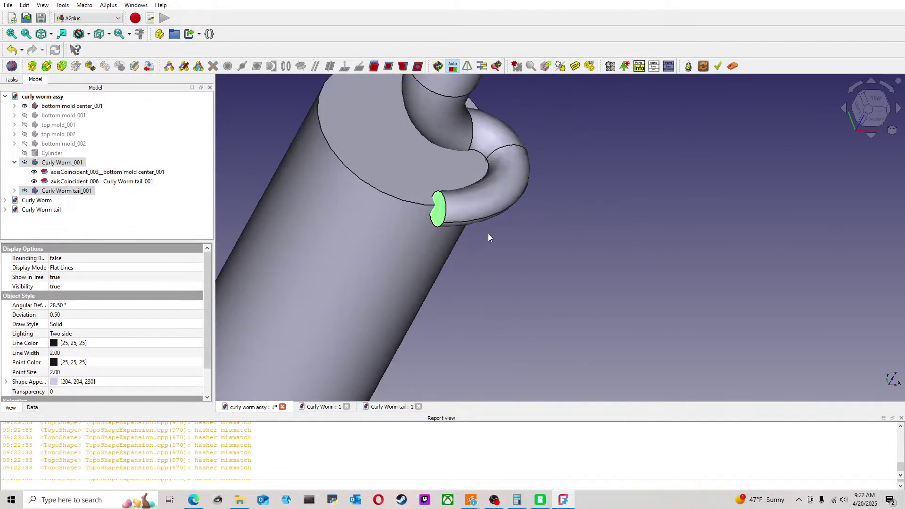
scroll(460, 241, "down", 3)
left_click(388, 67)
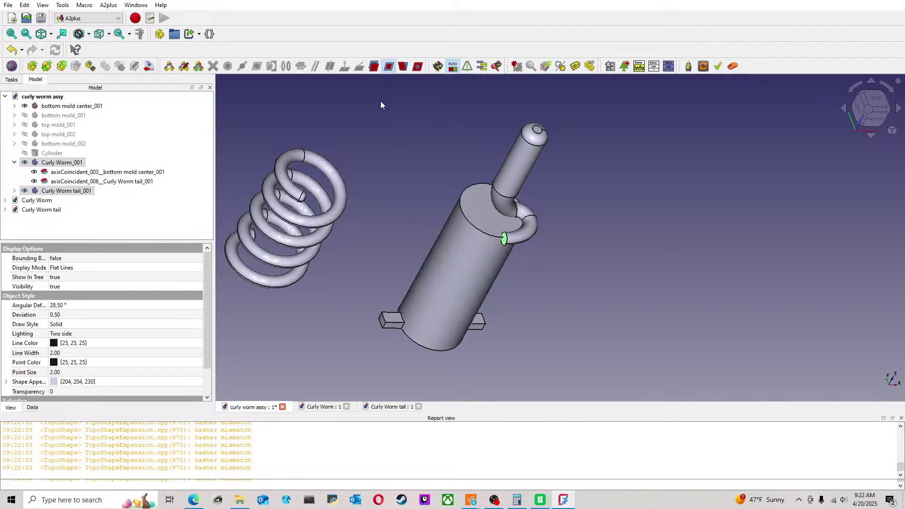
Step: Try to flip the Curly Worm tail end for end by rotating it with the Transform tool
middle_click_drag(542, 207, 589, 199)
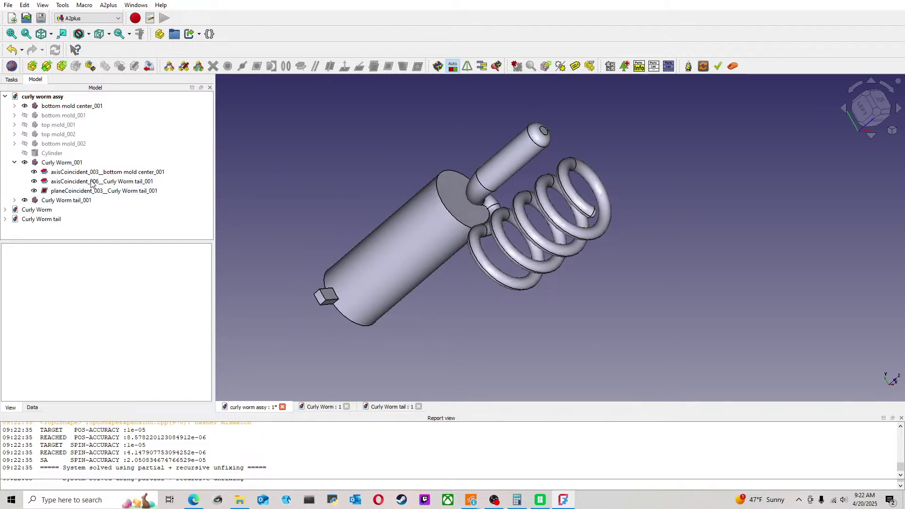
left_click(15, 163)
left_click(70, 173)
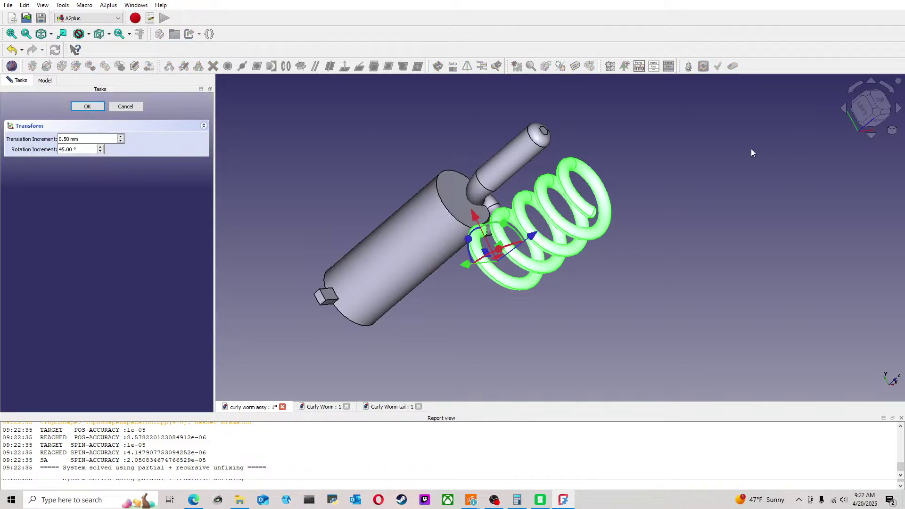
left_click(863, 107)
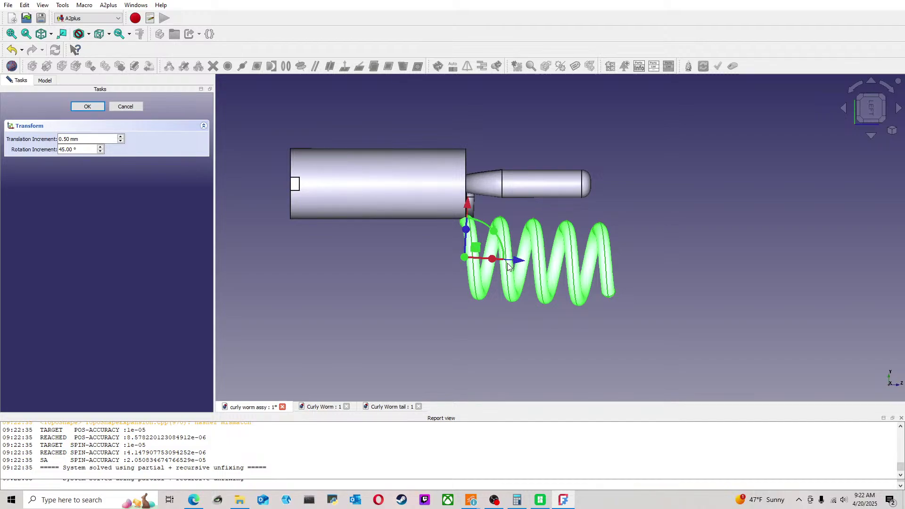
scroll(512, 263, "up", 5)
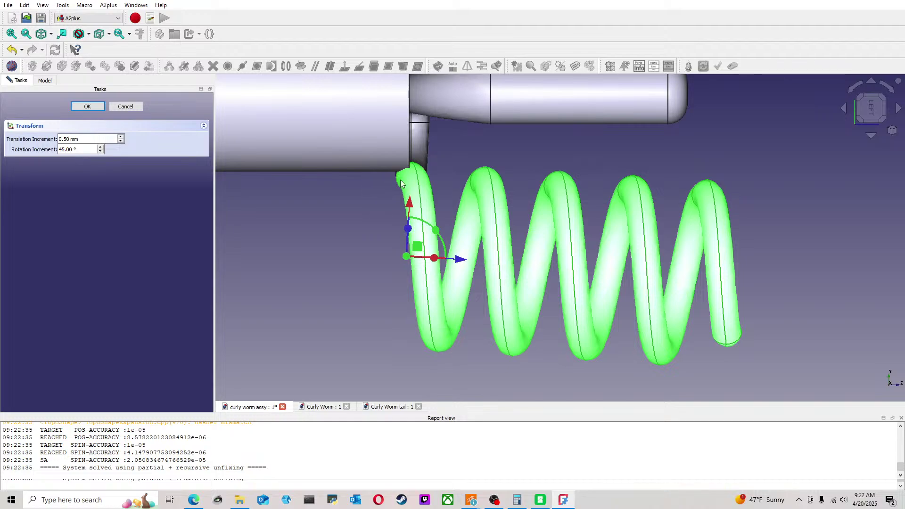
scroll(467, 242, "down", 1)
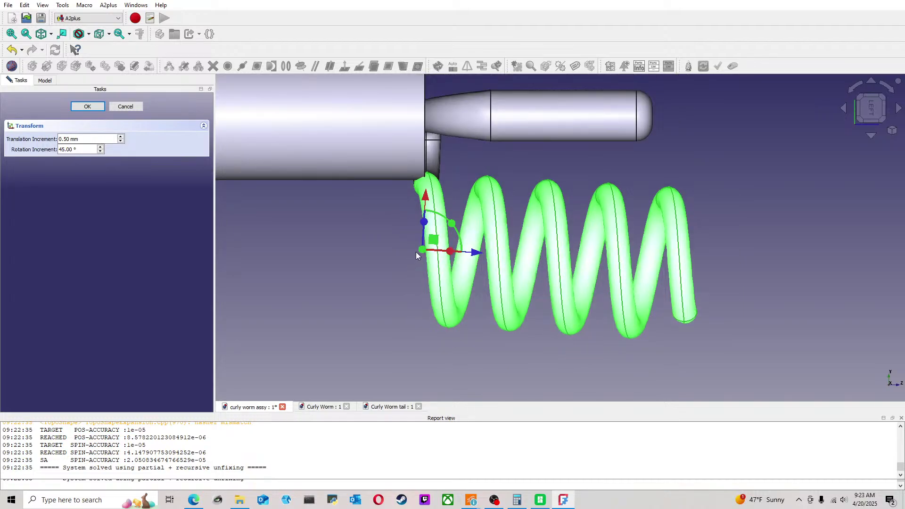
left_click_drag(457, 227, 392, 279)
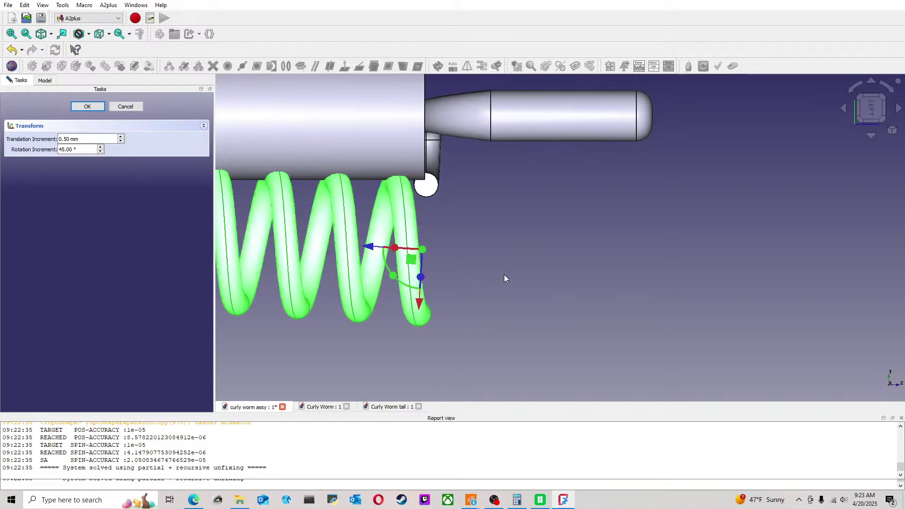
scroll(504, 274, "down", 2)
scroll(457, 276, "up", 2)
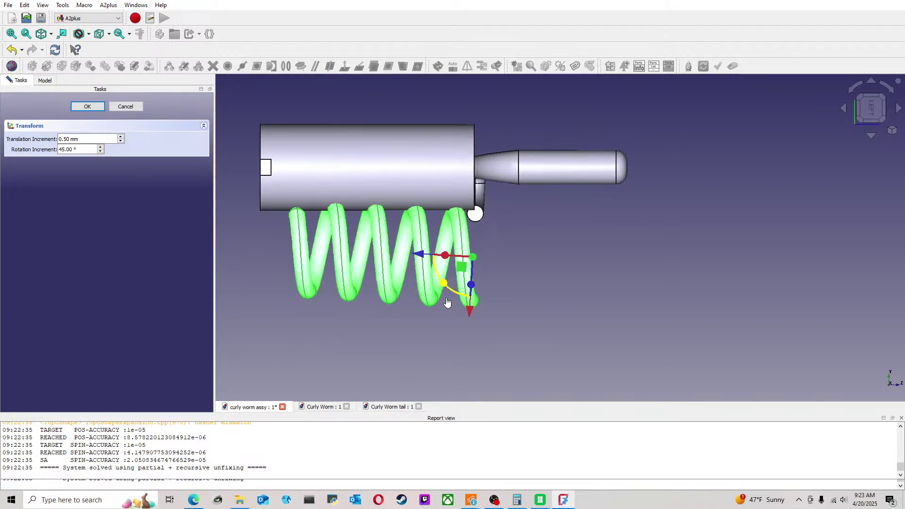
left_click(113, 107)
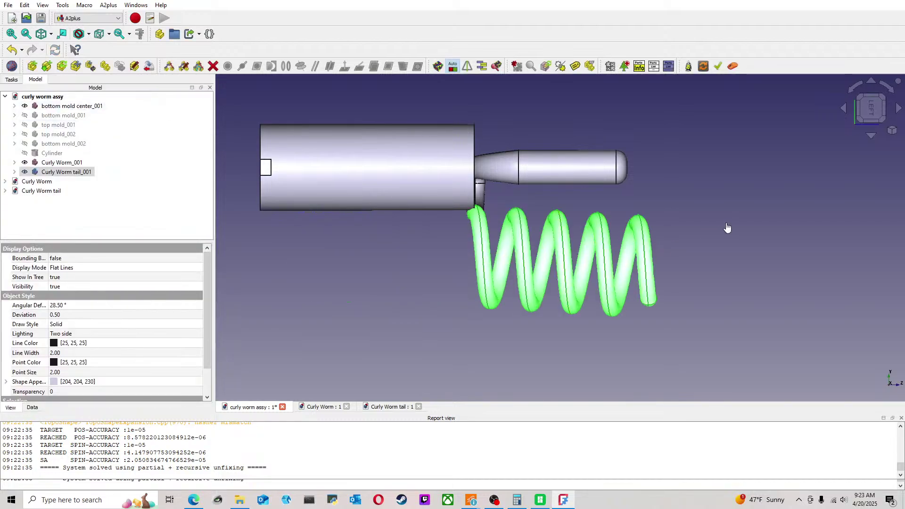
Step: Delete the Curly Worm tail part from the assembly
left_click(506, 219)
left_click(85, 172)
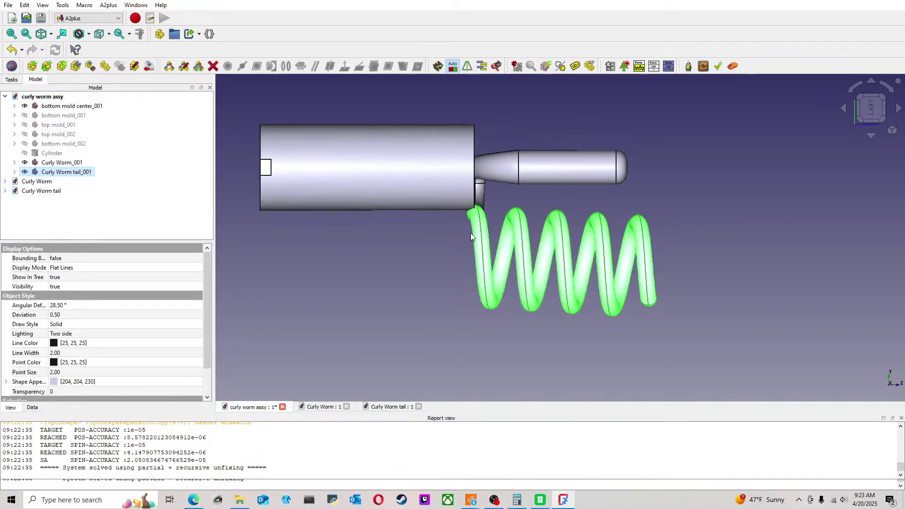
scroll(548, 247, "down", 3)
left_click(582, 206)
scroll(576, 235, "up", 2)
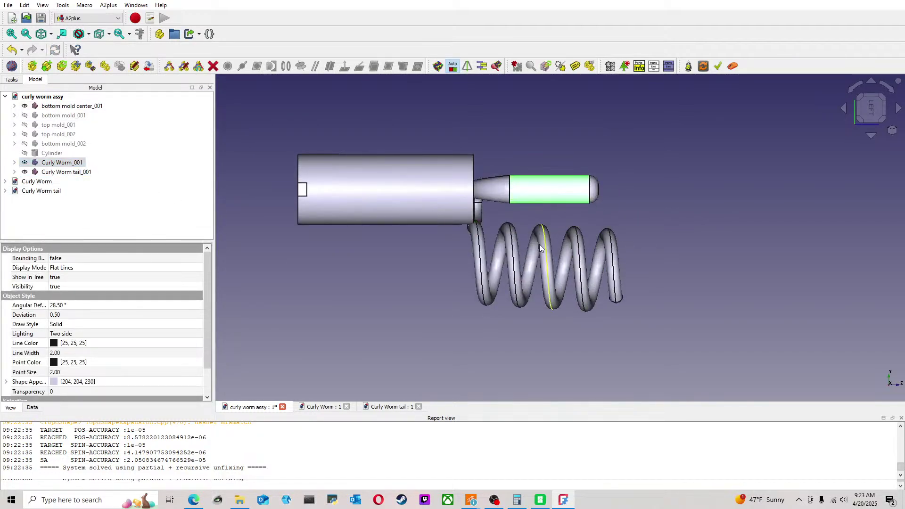
left_click(513, 263)
left_click(423, 208, "ctrl")
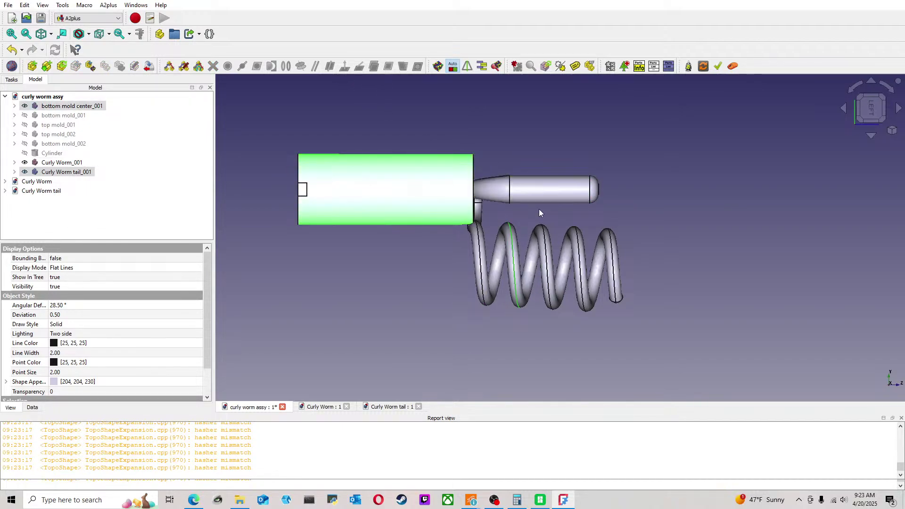
left_click(644, 177)
left_click(474, 248)
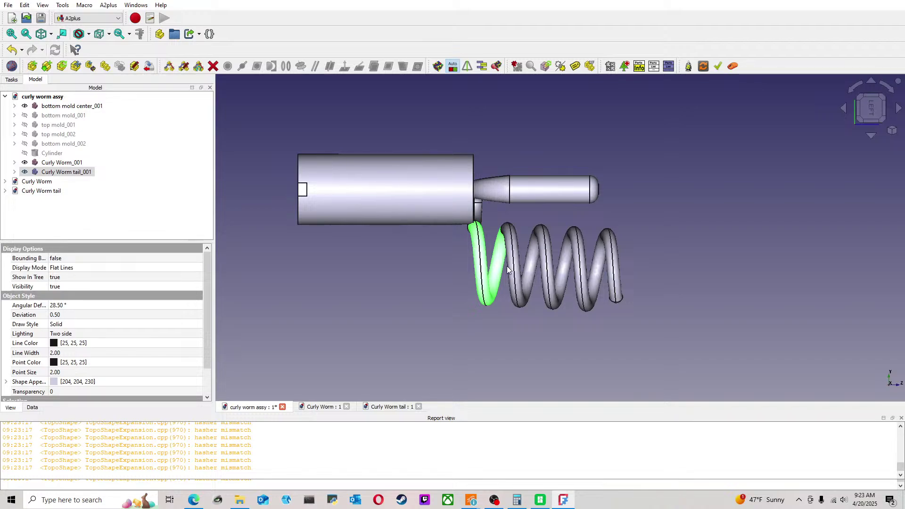
key("Delete")
Step: Import the Curly Worm tail into the assembly again and place it beside the bottom mold center
middle_click_drag(575, 217, 546, 188)
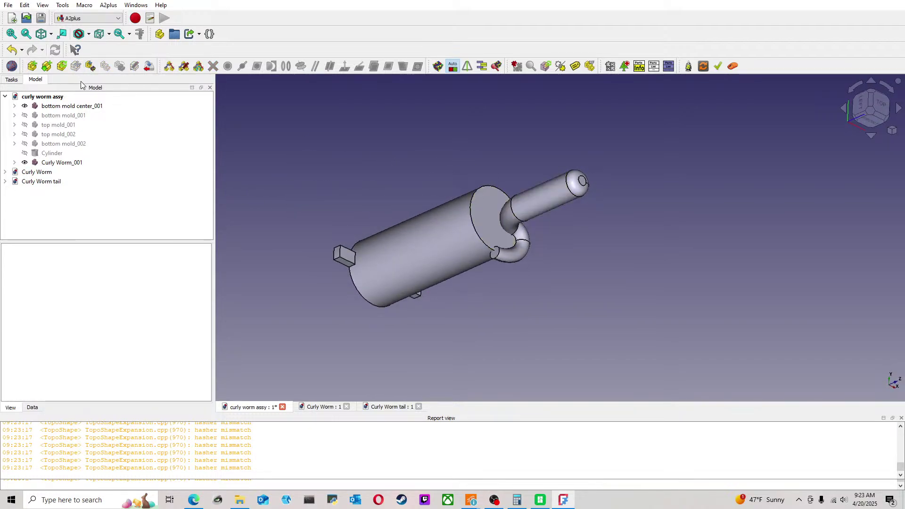
middle_click_drag(472, 202, 547, 217)
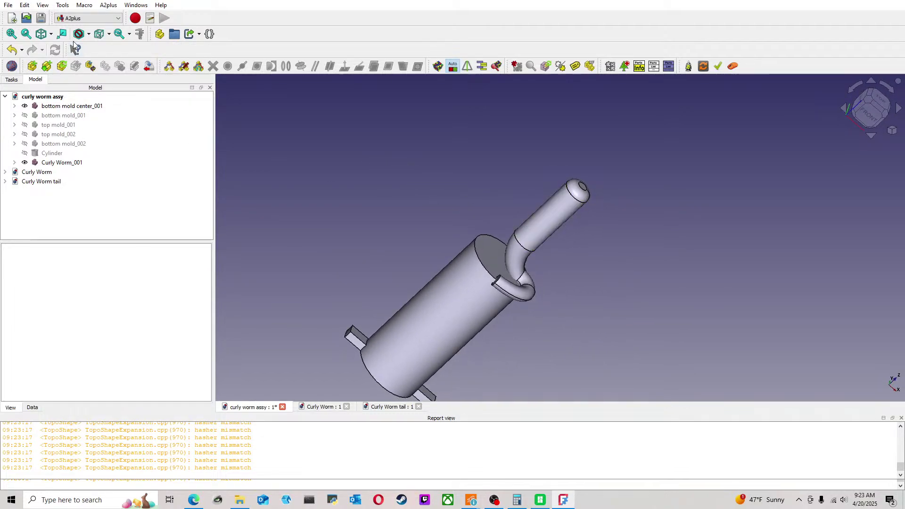
left_click(37, 71)
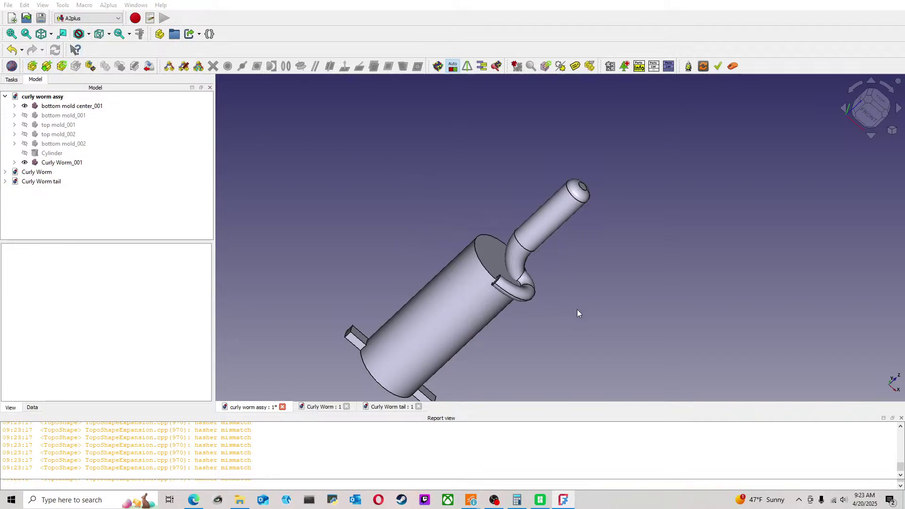
left_click(435, 268)
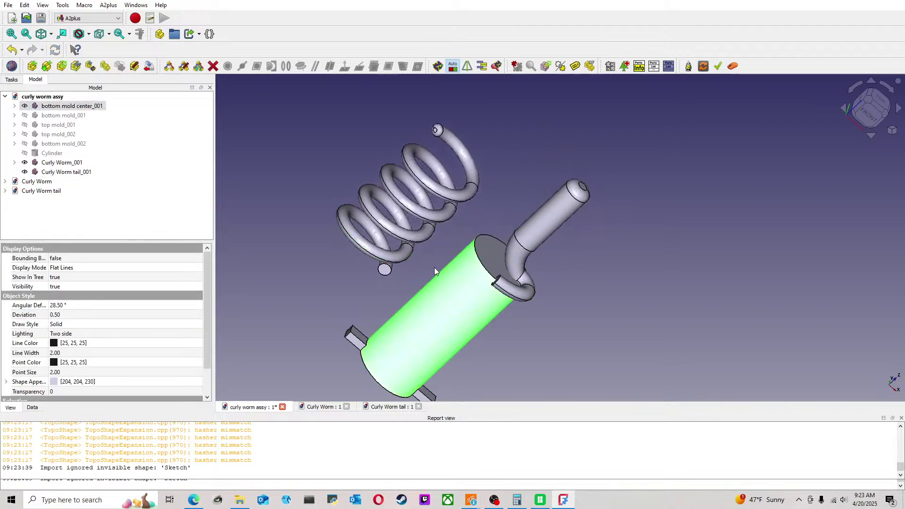
left_click(435, 267)
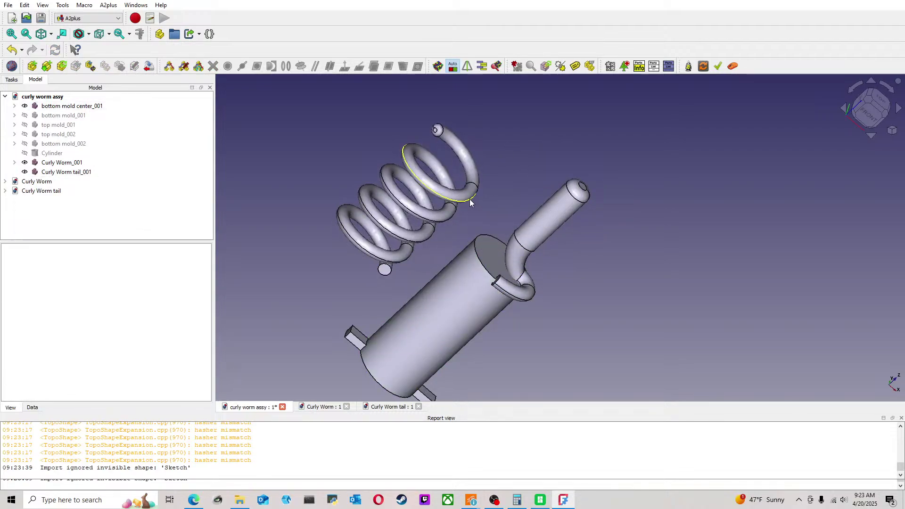
Step: Add a plane coincident constraint between the re-imported tail's flat end face and the worm's curved-end face
scroll(411, 247, "up", 3)
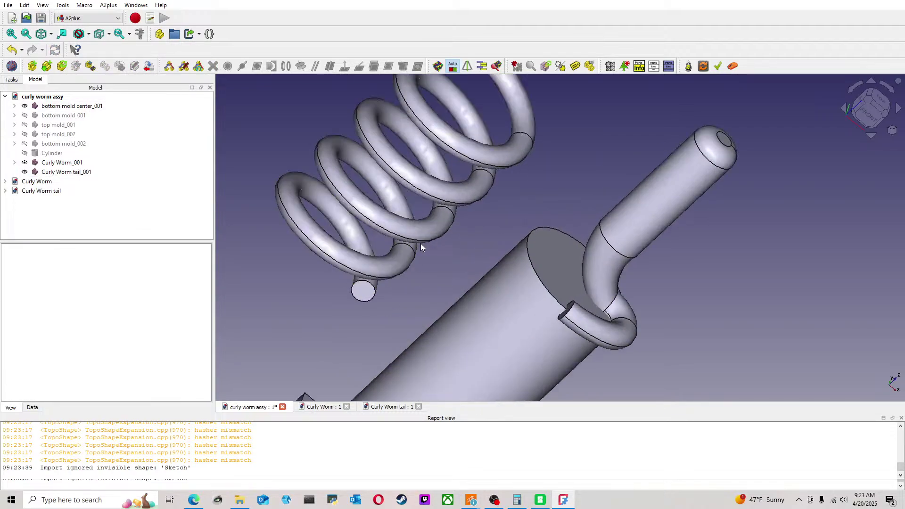
left_click(365, 293)
scroll(575, 304, "up", 4)
left_click(550, 319)
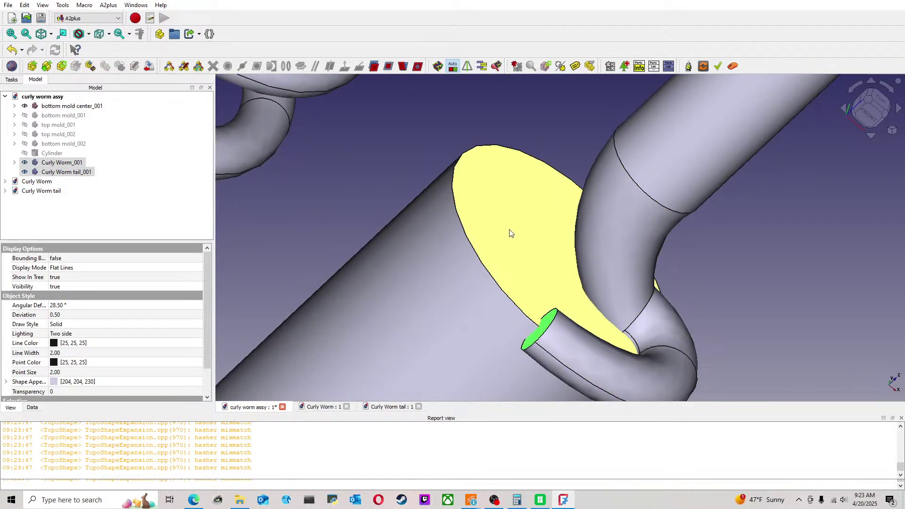
left_click(389, 66)
scroll(485, 219, "down", 5)
middle_click_drag(641, 306, 505, 277)
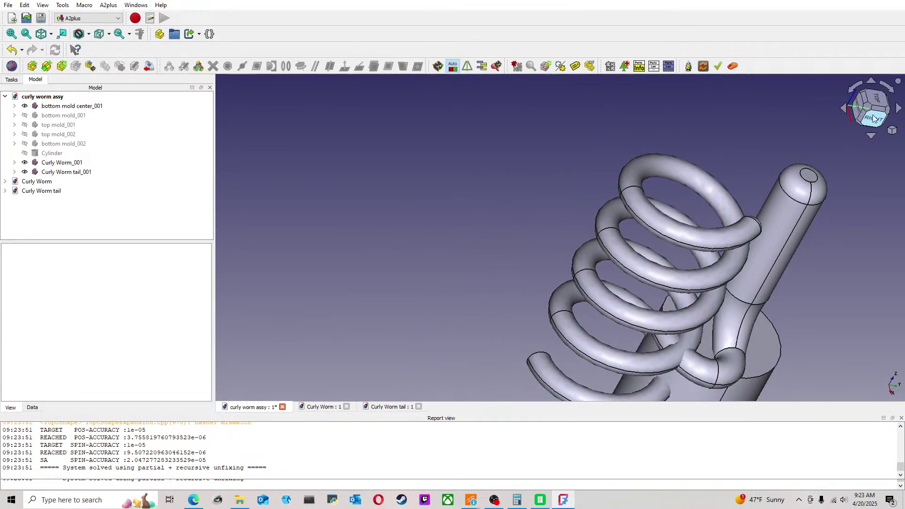
key("3")
middle_click_drag(599, 261, 438, 206)
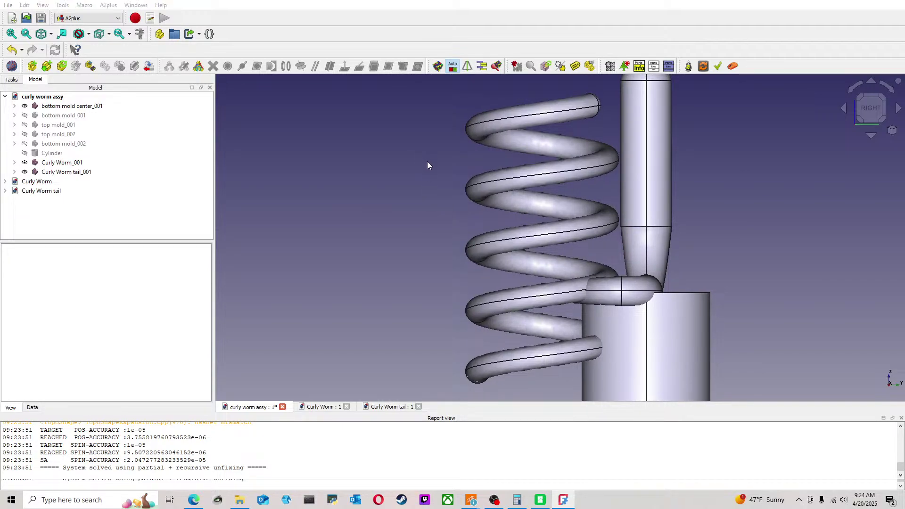
middle_click_drag(534, 235, 563, 133)
scroll(553, 207, "down", 4)
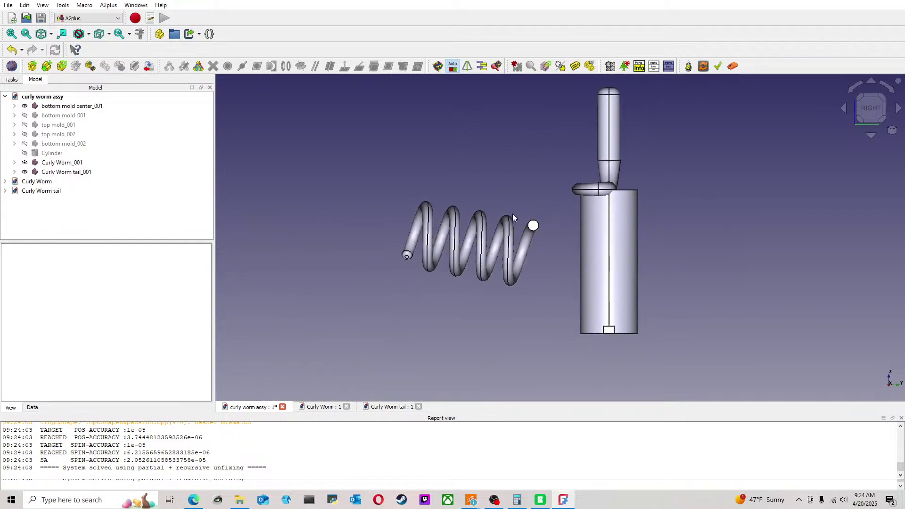
middle_click_drag(531, 194, 444, 208)
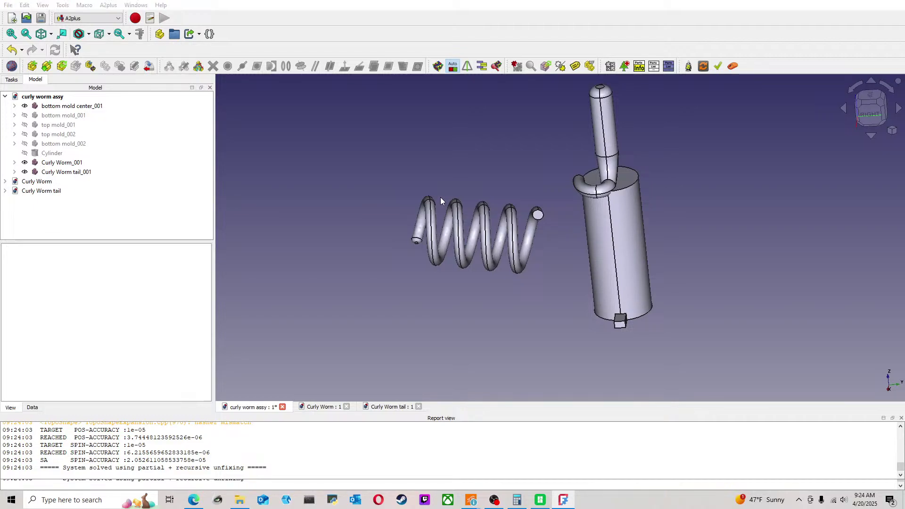
left_click(870, 109)
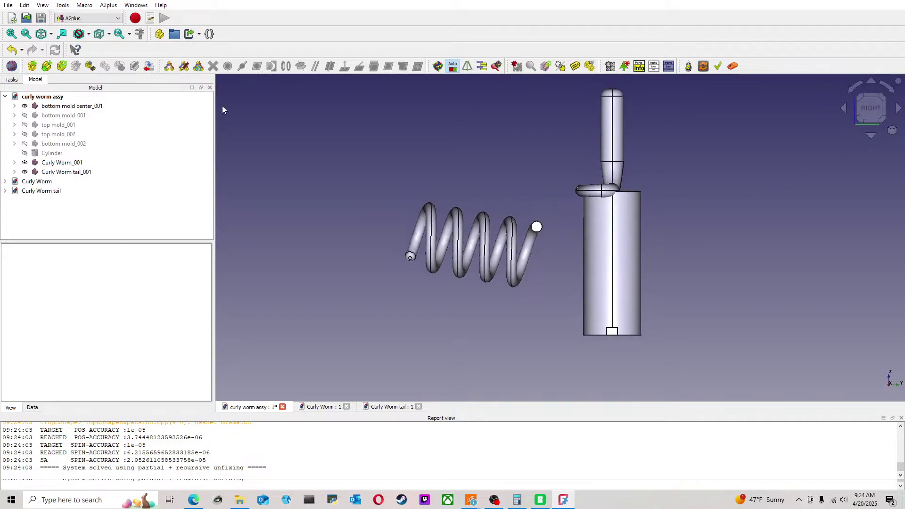
left_click(71, 172)
double_click(71, 172)
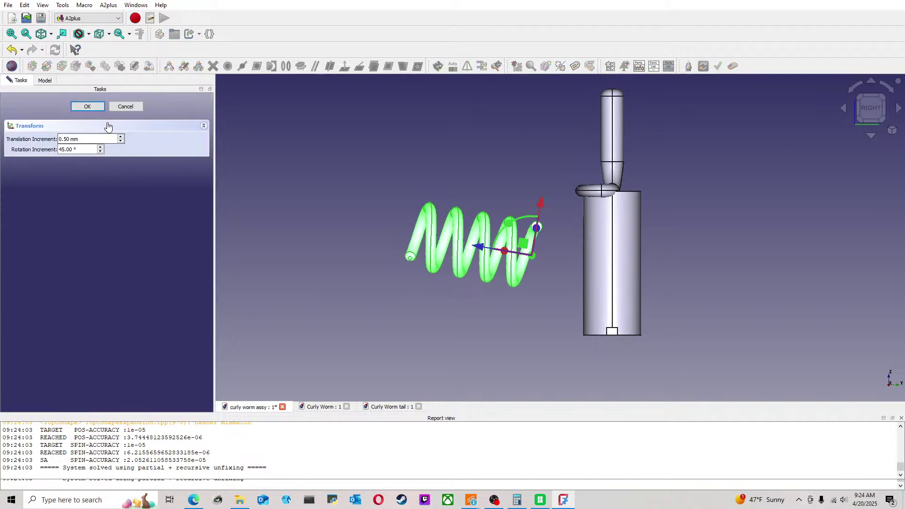
left_click(125, 107)
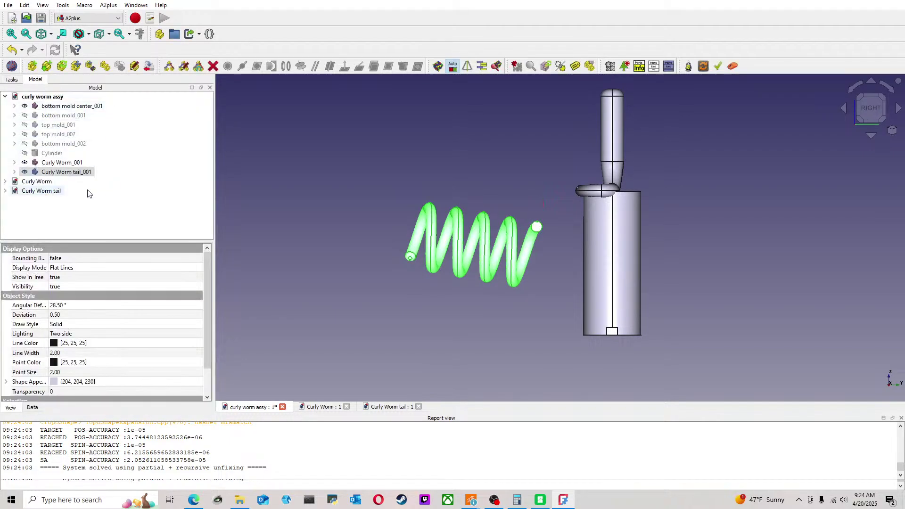
left_click(14, 172)
double_click(80, 173)
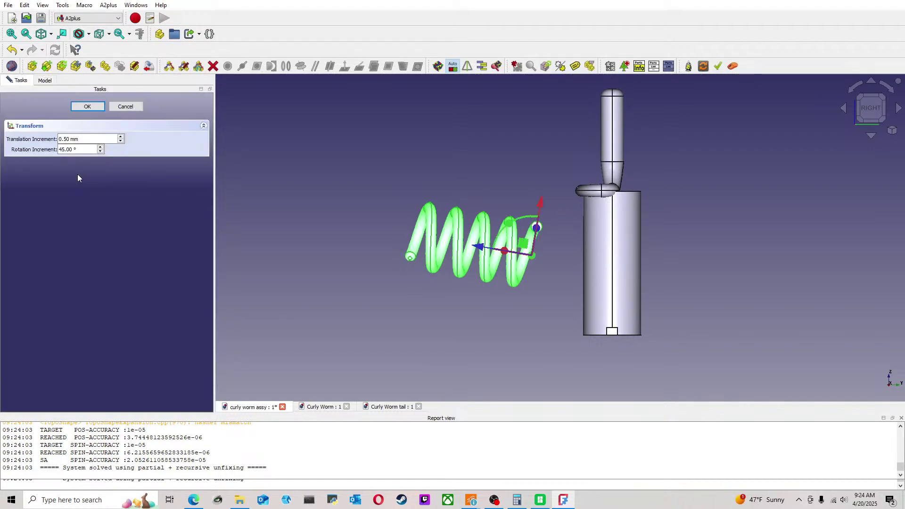
left_click(125, 106)
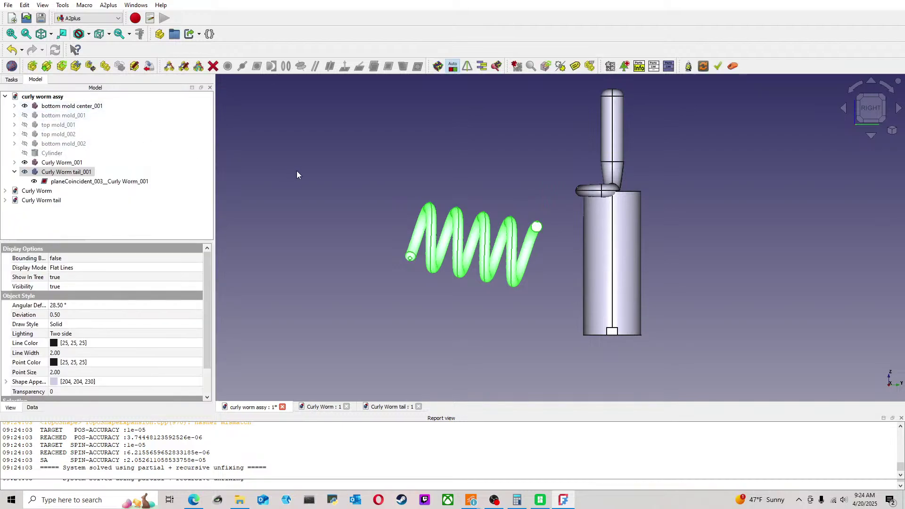
Step: Switch to the Part workbench
left_click(89, 19)
left_click(88, 145)
left_click(390, 196)
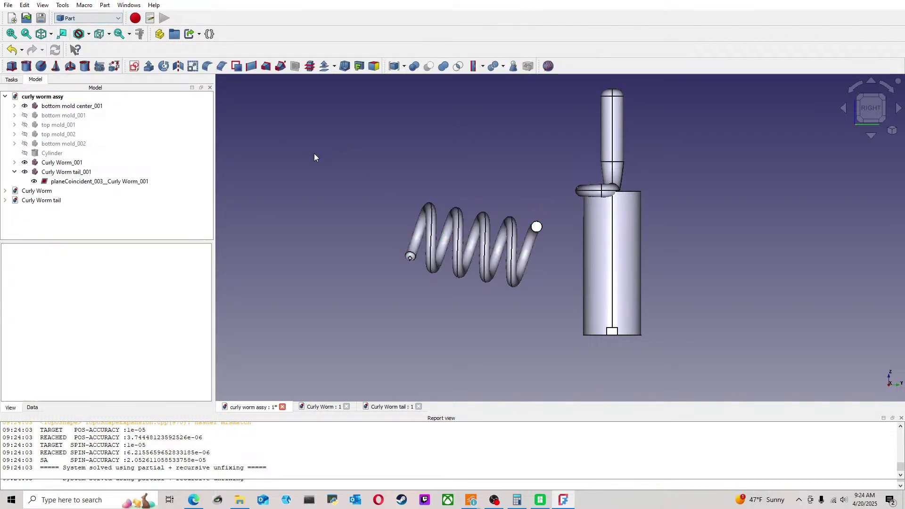
left_click(112, 184)
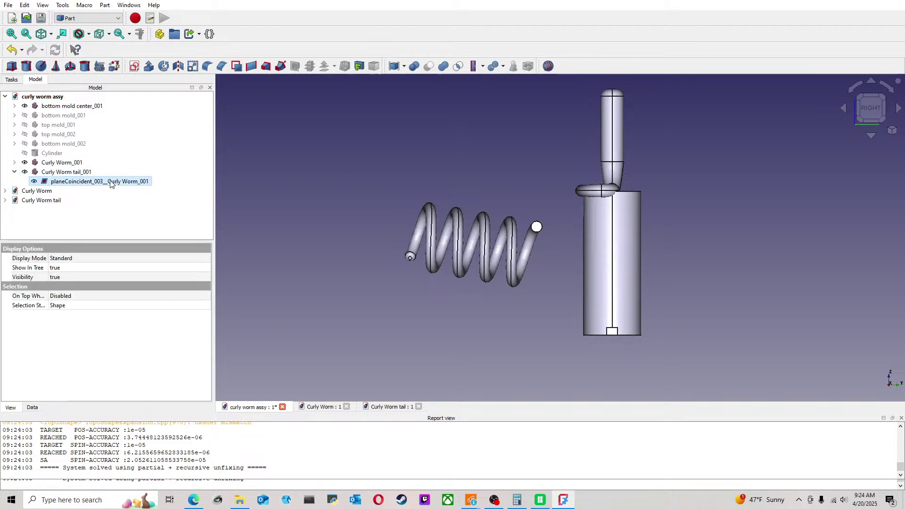
left_click(488, 173)
scroll(468, 176, "up", 3)
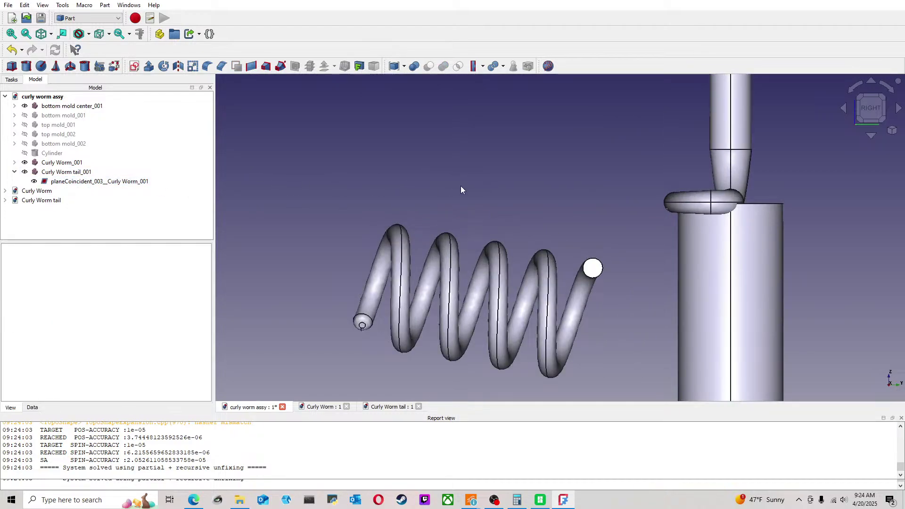
left_click(15, 171)
Step: Change the Y translation in the Curly Worm tail's placement to move the coil towards the bottom mold center
left_click(51, 173)
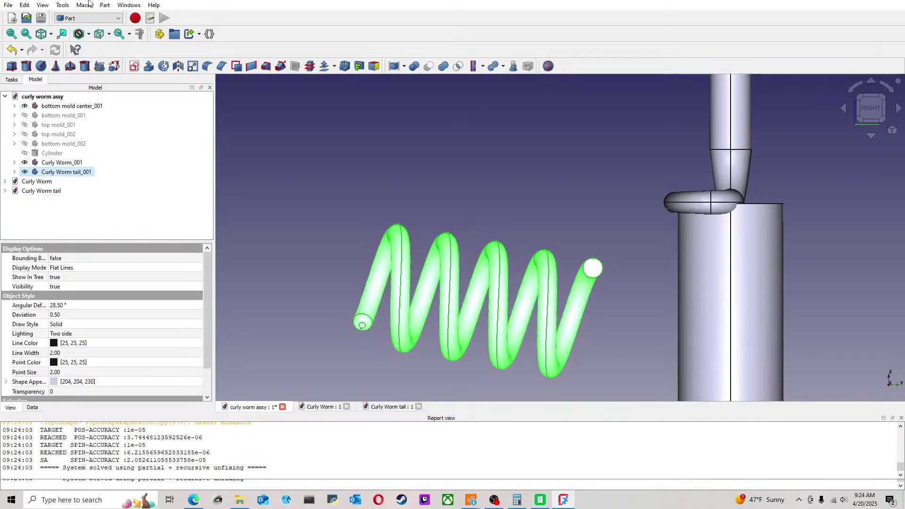
left_click(96, 34)
scroll(426, 188, "down", 4)
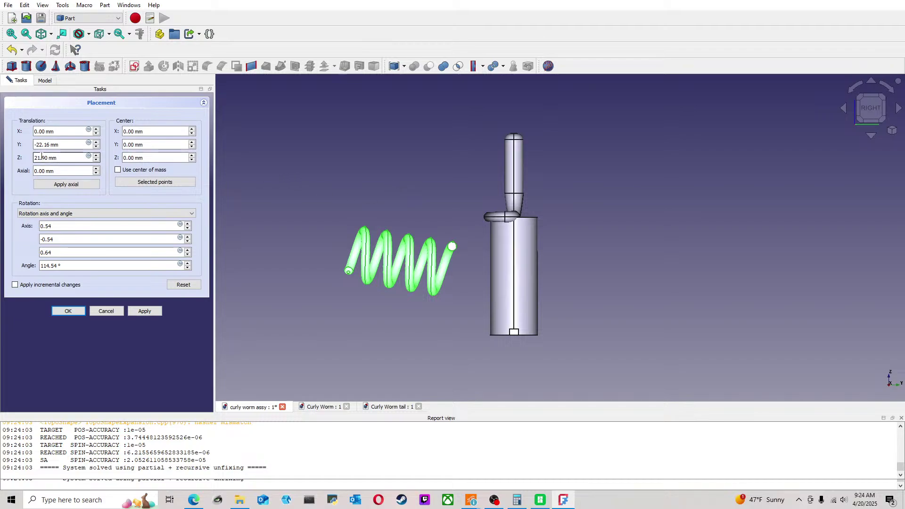
left_click_drag(66, 144, 9, 149)
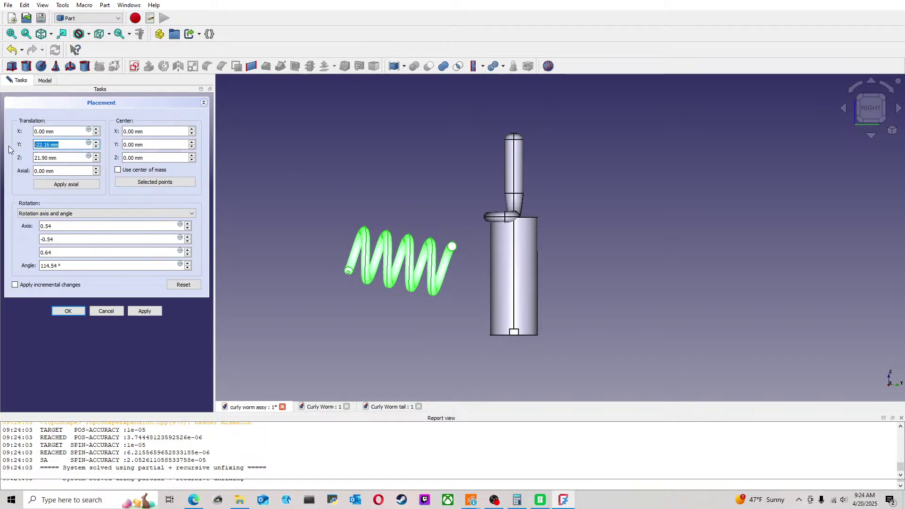
key("Return")
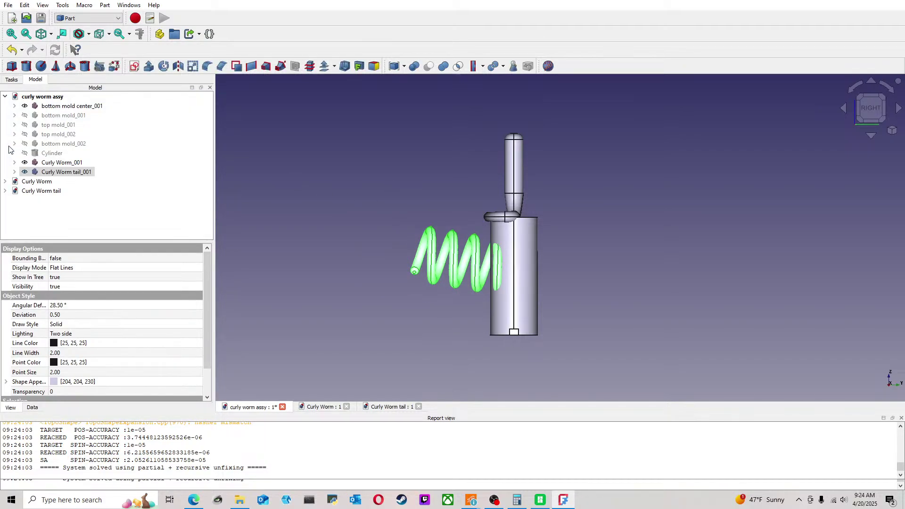
Step: Set the rotation axis in the Curly Worm tail's placement to 0, 0, -1
right_click(66, 173)
left_click(112, 40)
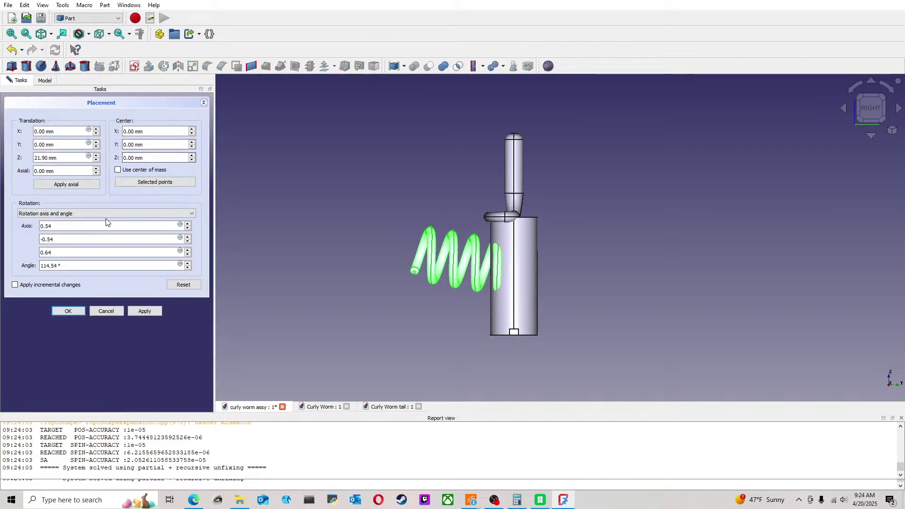
left_click_drag(66, 226, 29, 229)
type("0")
double_click(52, 240)
type("0")
left_click(70, 254)
type("-1")
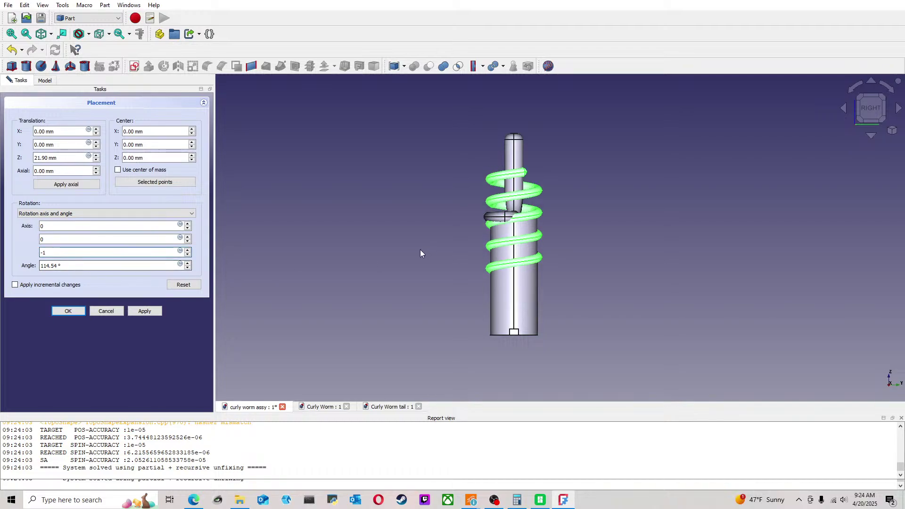
Step: Change the tail's rotation axis Z component to 1 and its rotation angle to 180°
middle_click_drag(444, 202, 543, 263)
left_click(60, 253)
key("BackSpace")
key("BackSpace")
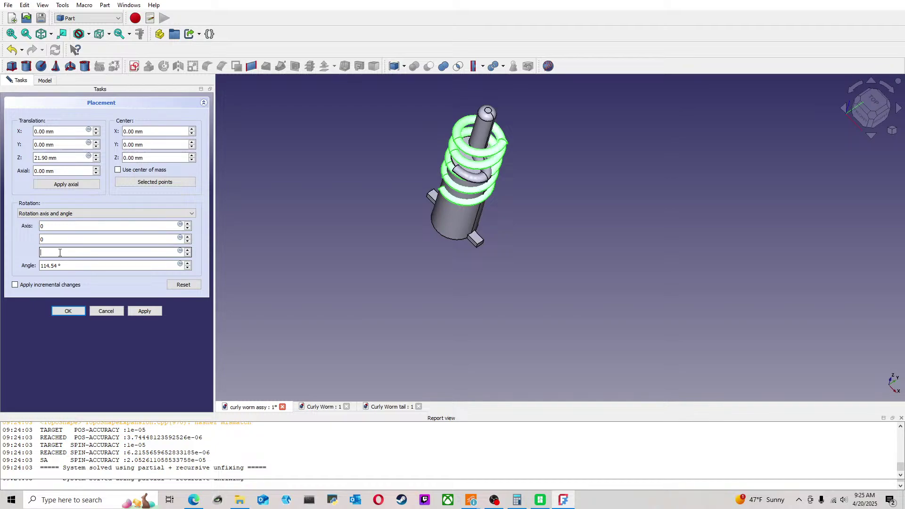
type("1")
scroll(438, 189, "up", 3)
middle_click_drag(590, 265, 674, 228)
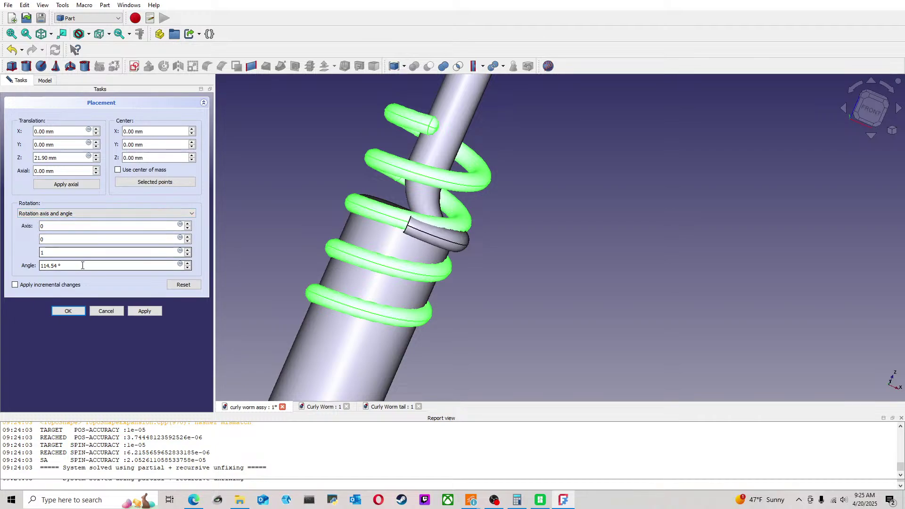
left_click_drag(64, 265, 4, 269)
type("1")
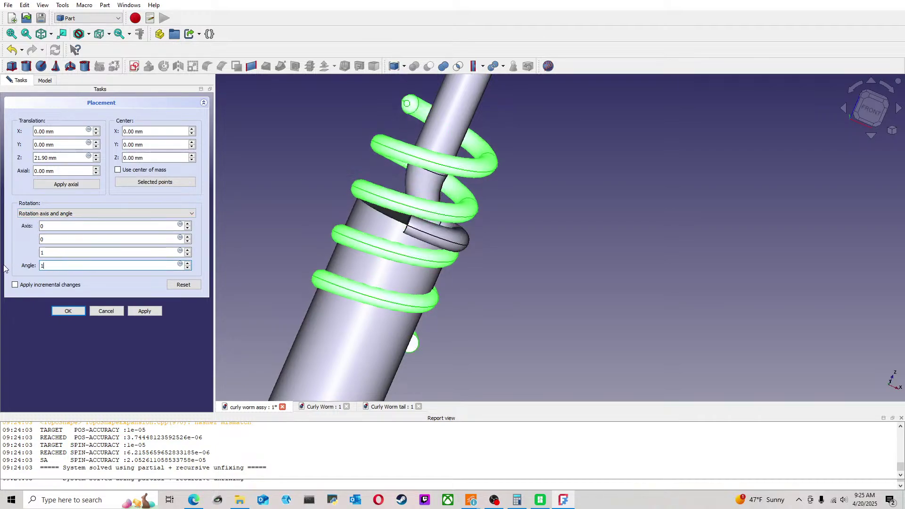
type("80")
middle_click_drag(451, 284, 464, 287)
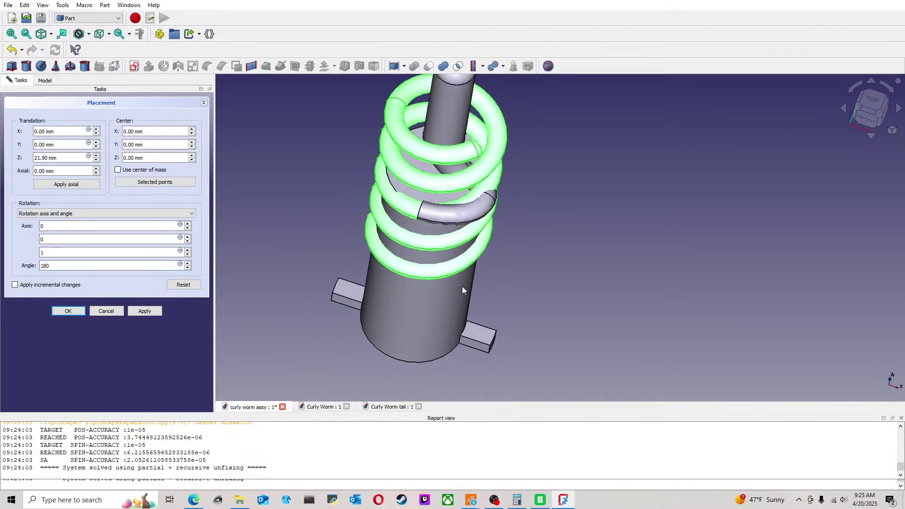
Step: Set the tail's rotation axis Z component to -1 and accept the placement
left_click(52, 254)
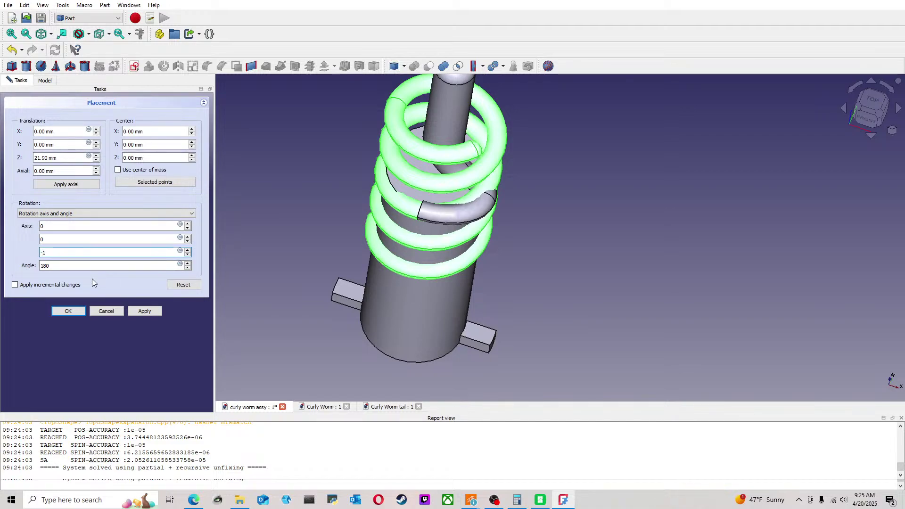
key("Return")
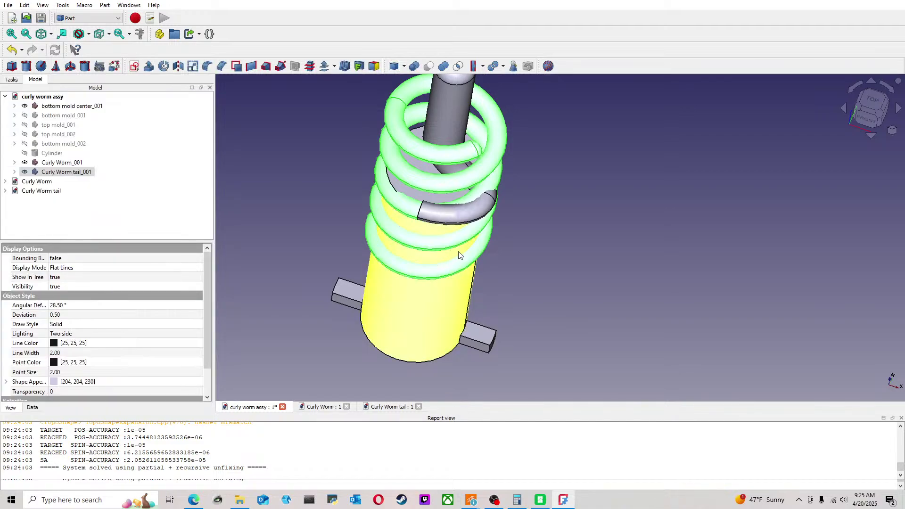
left_click(515, 237)
middle_click_drag(561, 218, 542, 209)
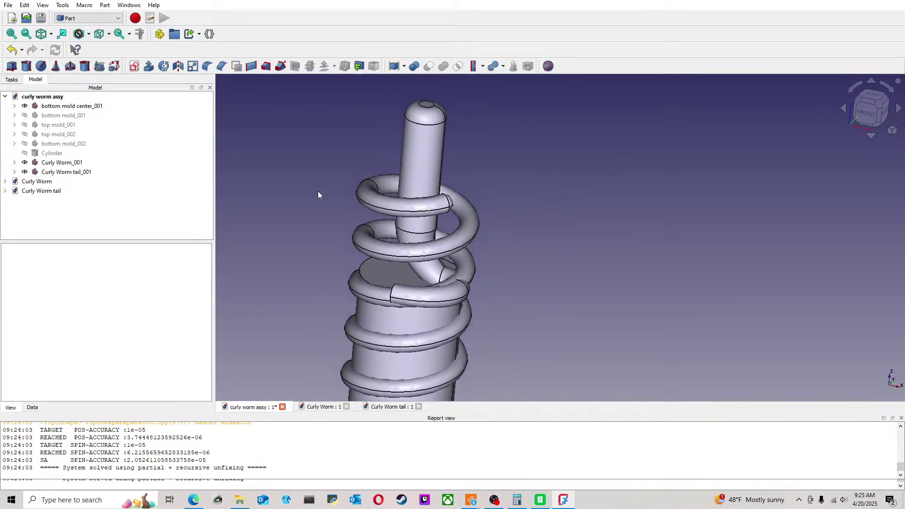
left_click(65, 173)
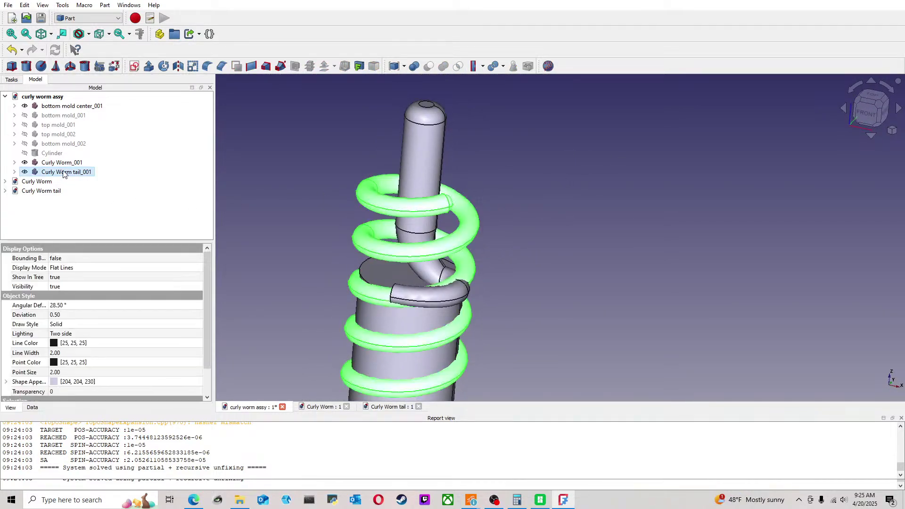
left_click(107, 35)
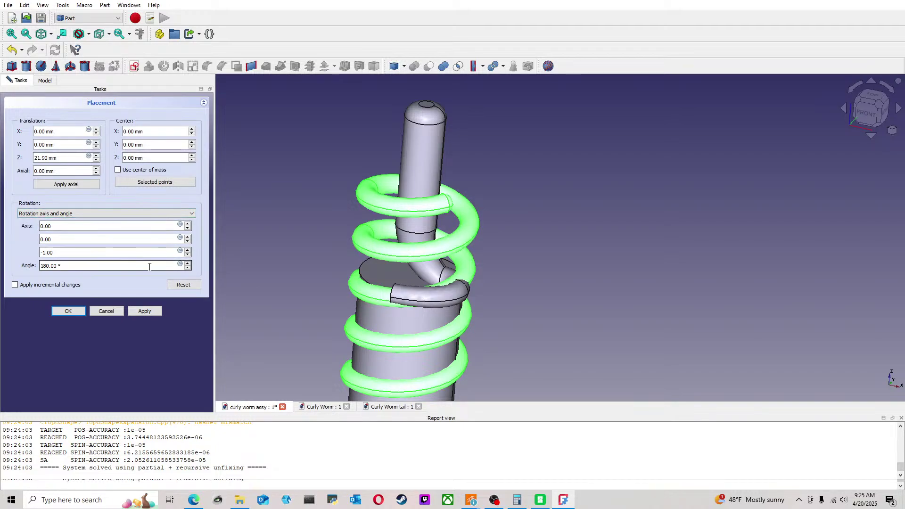
left_click(188, 268)
left_click(188, 263)
left_click(188, 263)
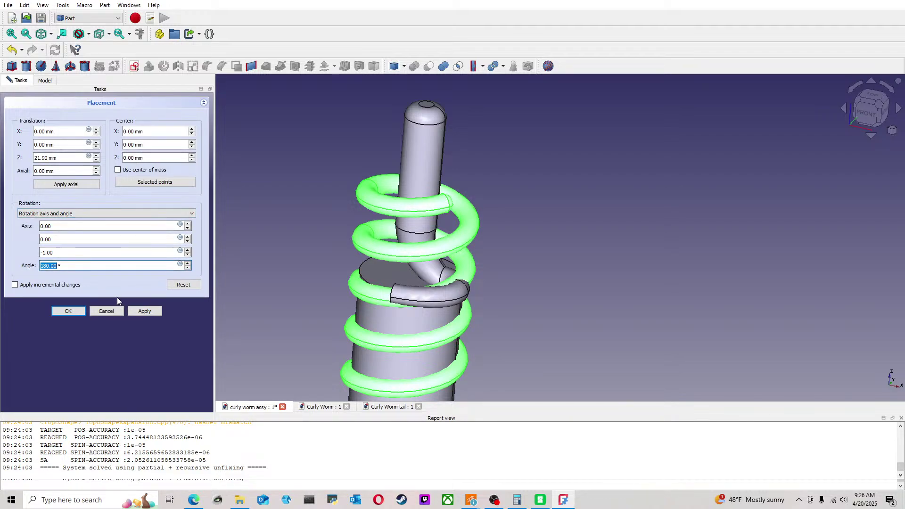
left_click(146, 310)
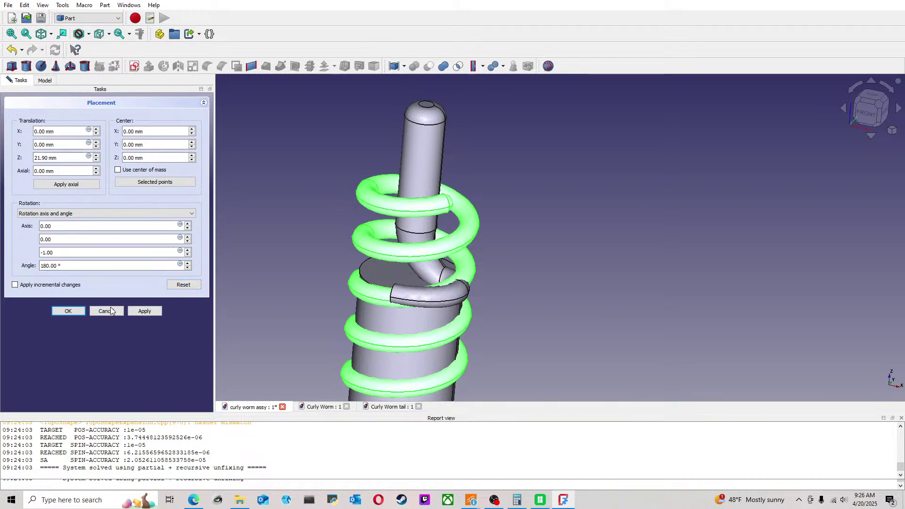
left_click(69, 311)
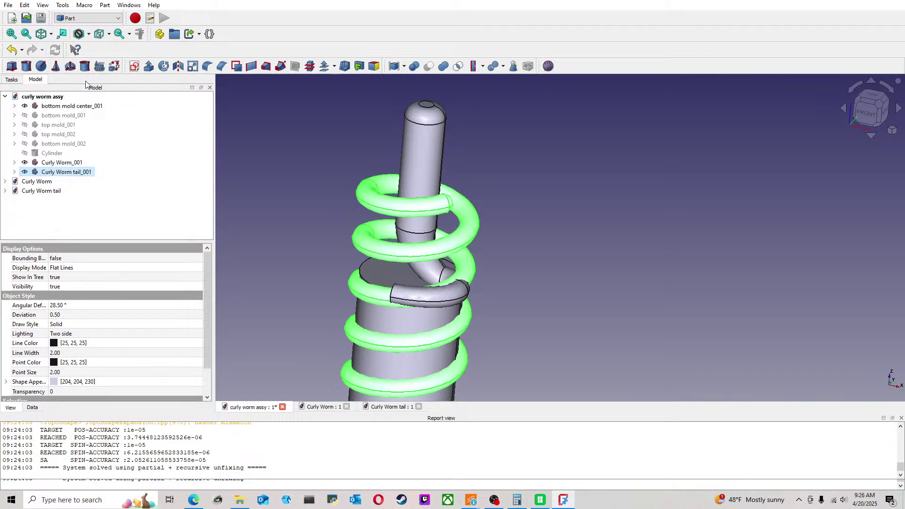
Step: Flip the tail 180° about its Y axis with Transform and shift it along the mold center to Z about 35.4 mm
key("ctrl+t")
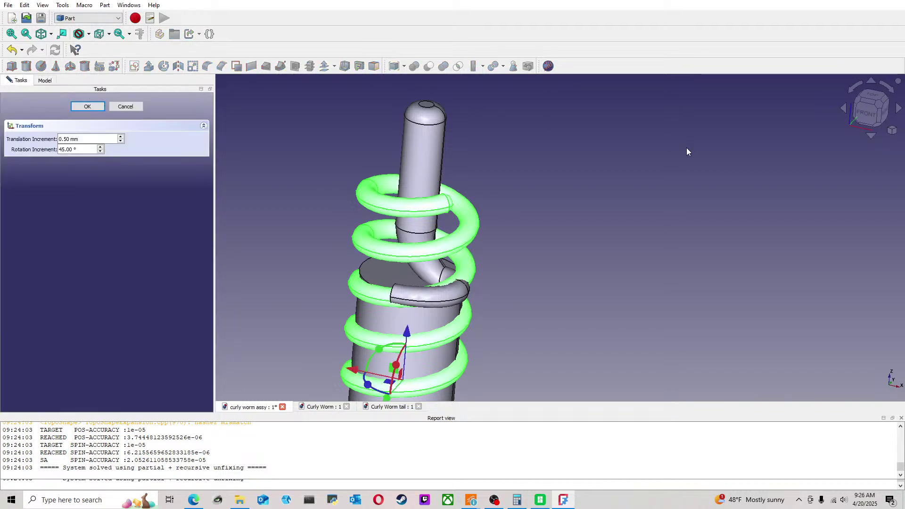
left_click(868, 117)
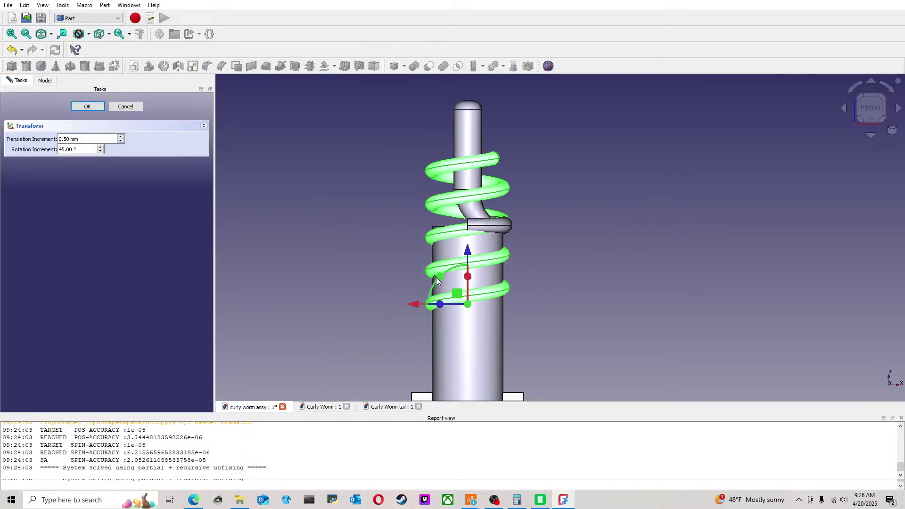
left_click_drag(436, 277, 469, 300)
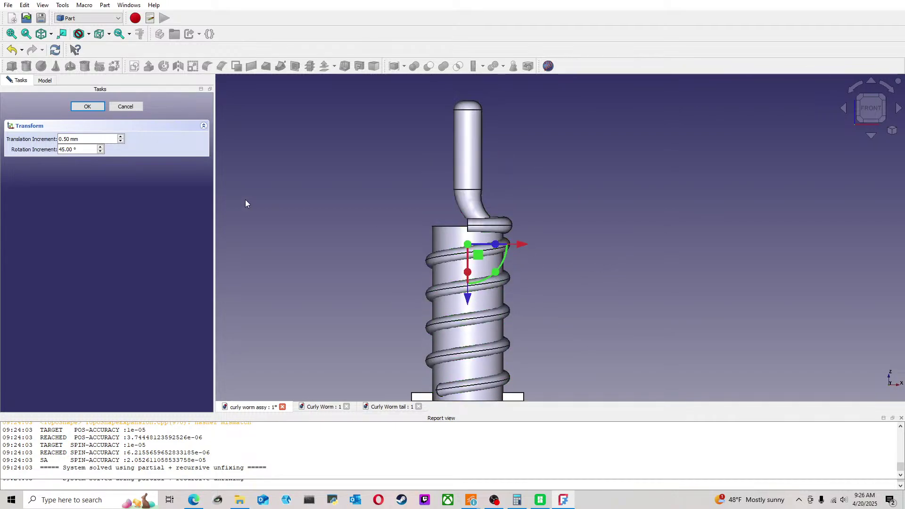
left_click(88, 106)
Step: Set the Z translation in the tail's placement to 0 mm
middle_click_drag(550, 215, 698, 191)
middle_click_drag(653, 167, 717, 208)
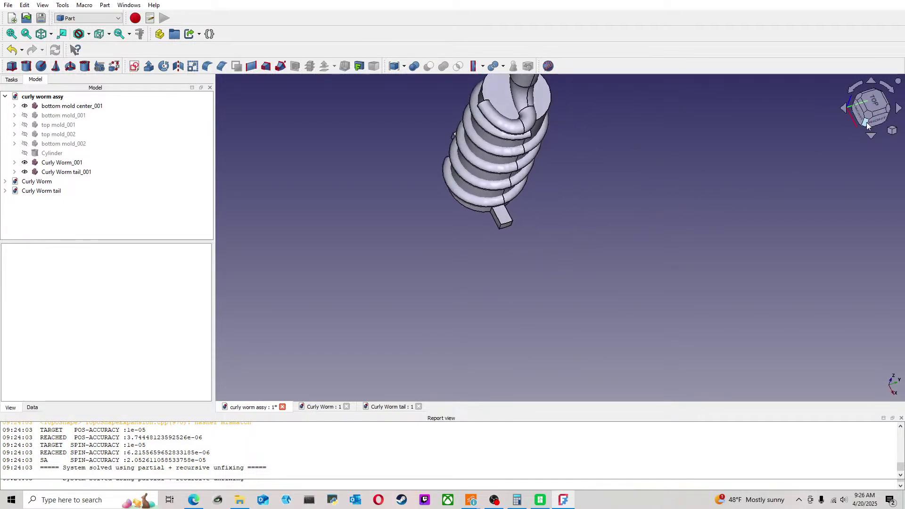
left_click(871, 104)
scroll(560, 291, "up", 1)
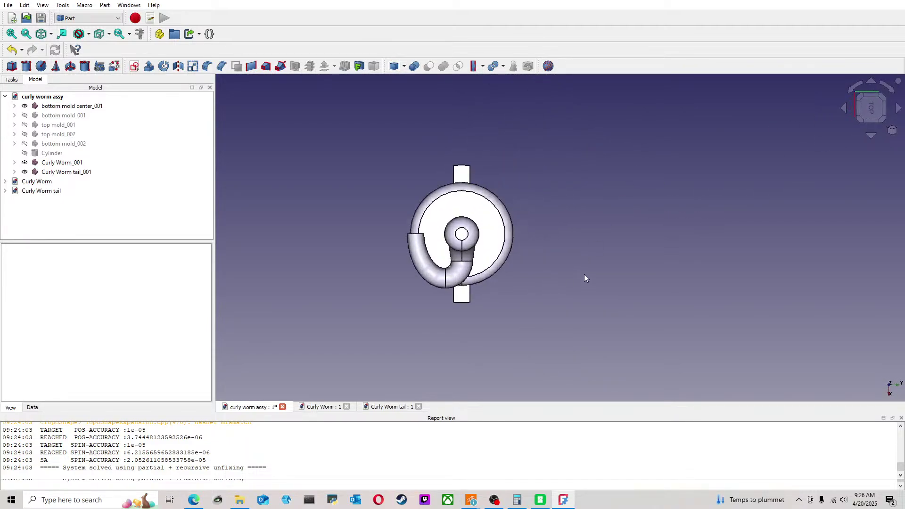
left_click(66, 172)
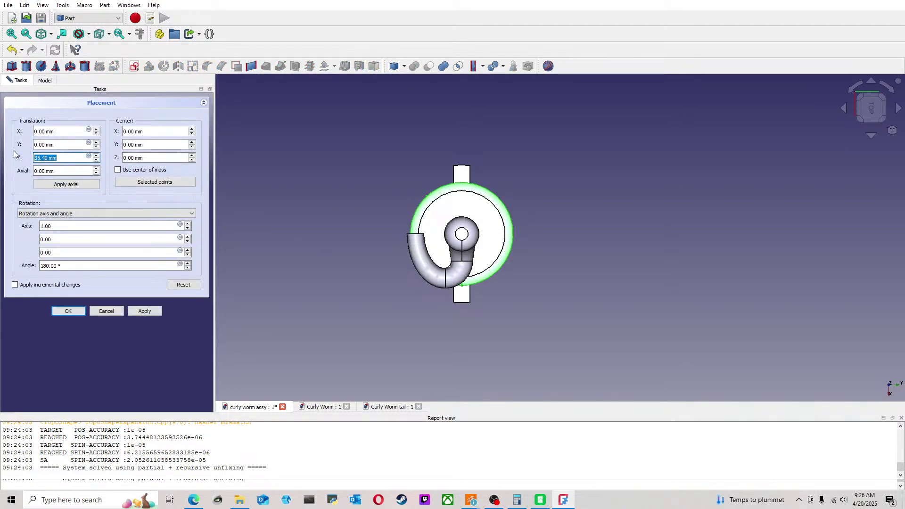
key("Return")
Step: Set the tail's Z translation to 39.5 mm so the coil sits around the bottom mold center below the worm's curved end
scroll(482, 295, "up", 1)
middle_click_drag(485, 274, 541, 222)
scroll(541, 222, "down", 2)
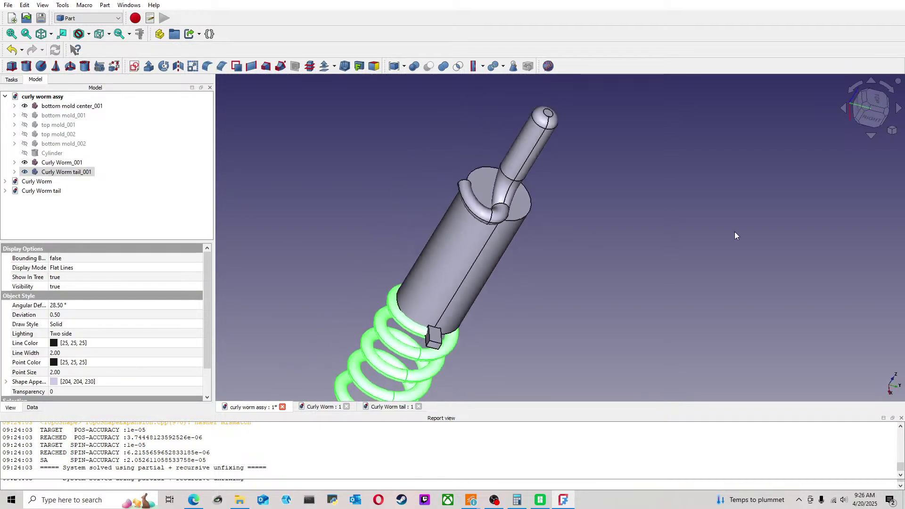
left_click(857, 111)
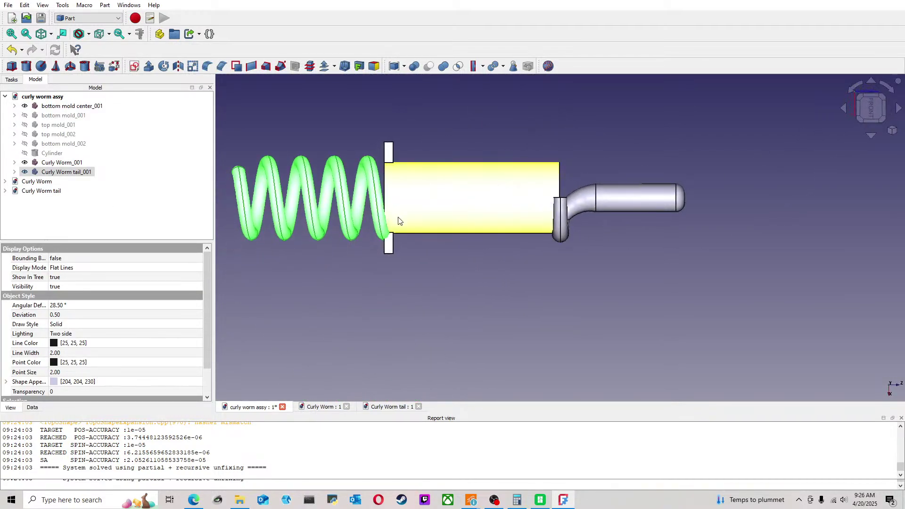
middle_click_drag(492, 200, 496, 267)
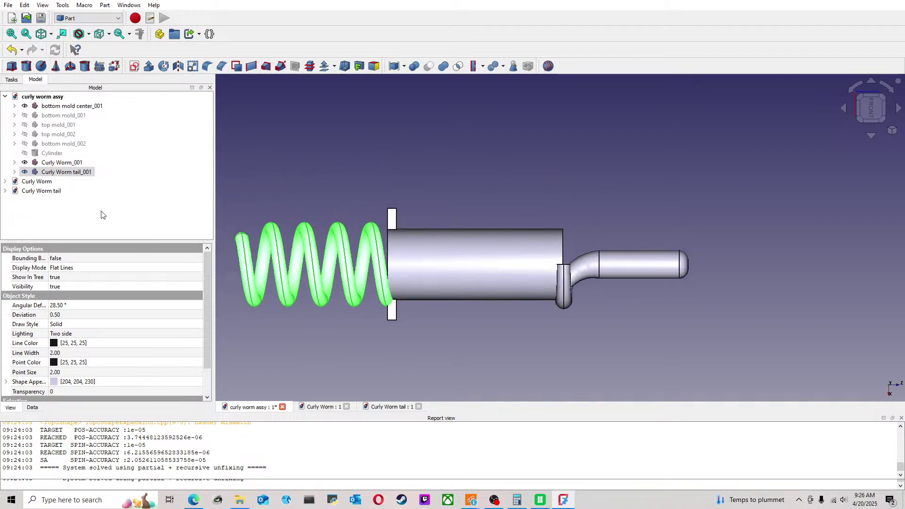
left_click(107, 35)
left_click_drag(59, 159, 33, 159)
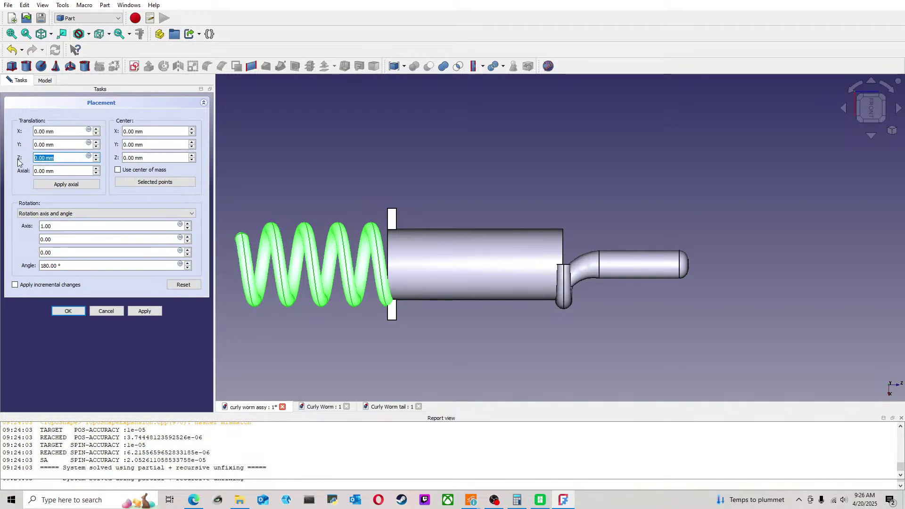
type("39")
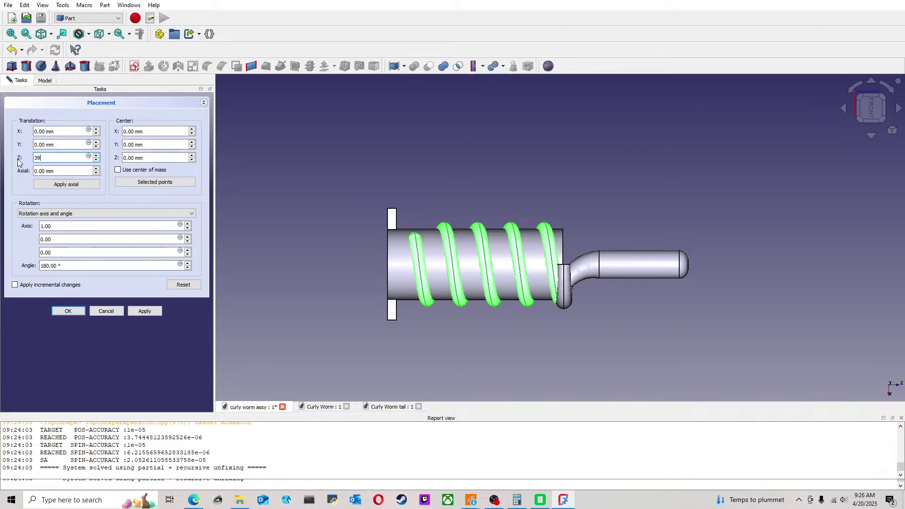
type(".5")
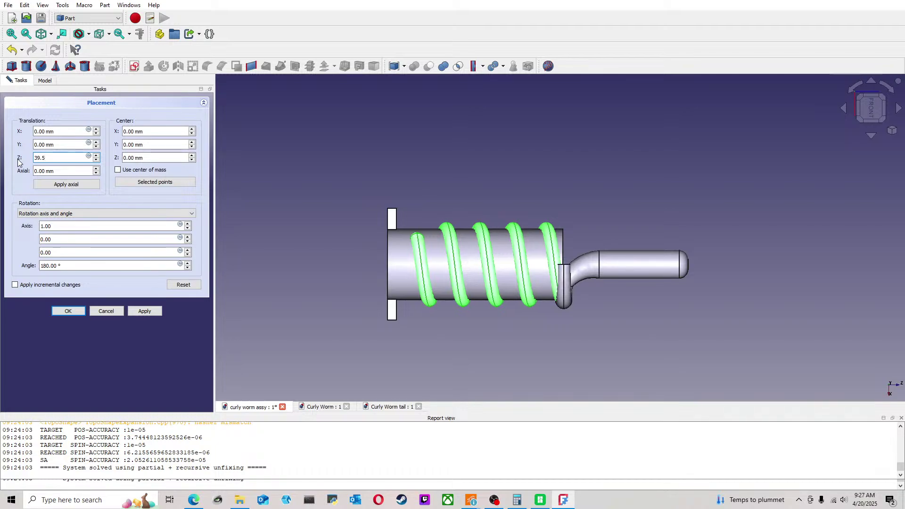
Step: Try to step the tail's rotation angle and accept the placement with the angle at 180°
left_click(188, 263)
left_click(188, 264)
left_click(187, 263)
left_click_drag(187, 263, 187, 268)
left_click(70, 252)
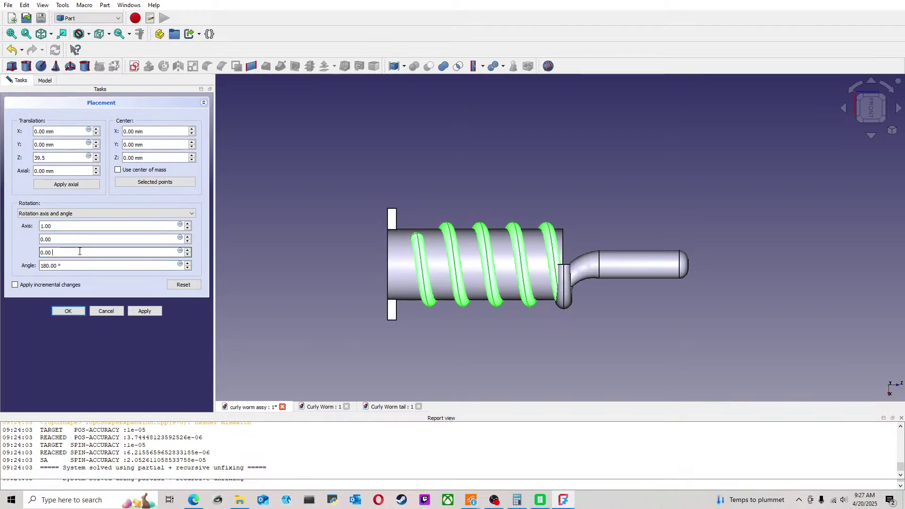
left_click(68, 311)
Step: Rotate the tail 90° about the mold center's long axis with Transform, bringing its upper end to the worm's curved-end face
left_click(113, 195)
left_click(89, 173)
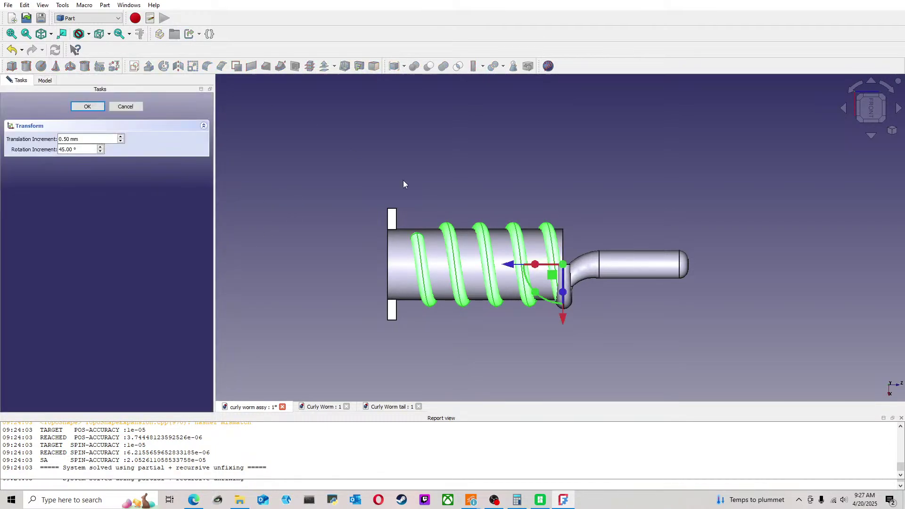
left_click(883, 106)
left_click(883, 106)
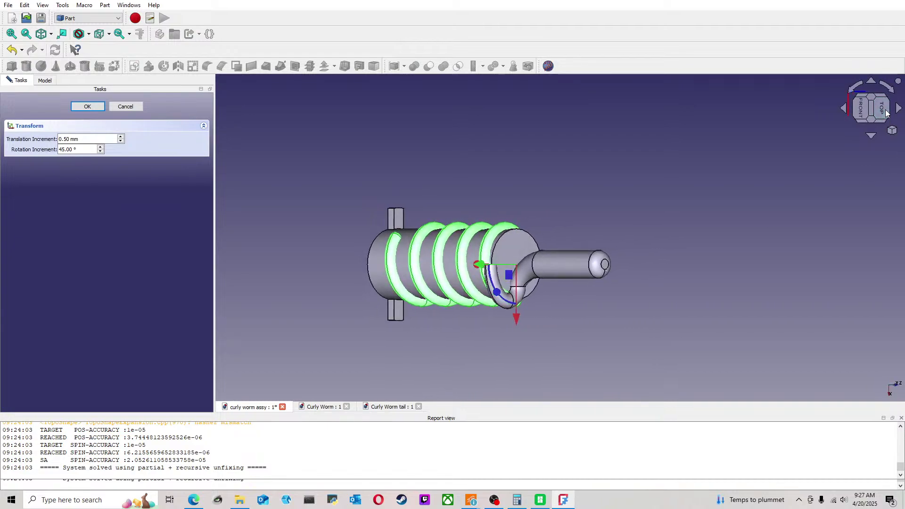
scroll(540, 300, "up", 2)
left_click_drag(448, 278, 428, 202)
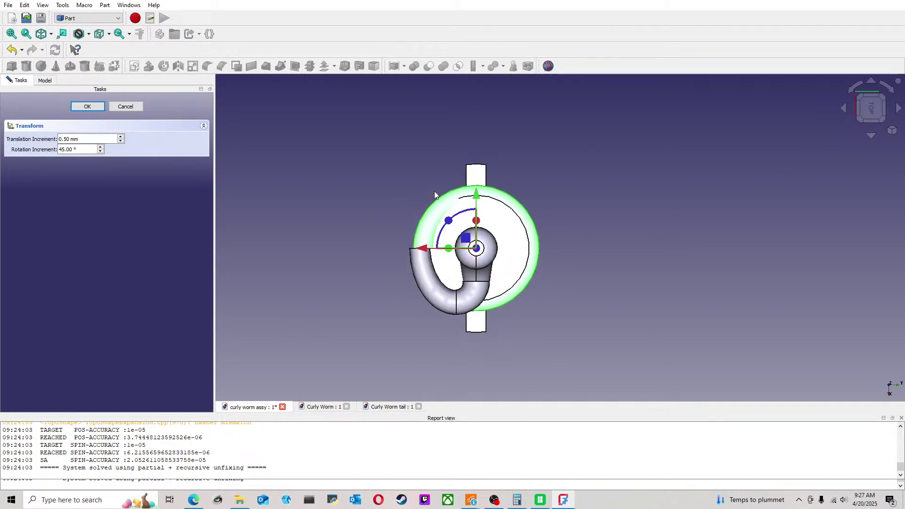
middle_click_drag(348, 294, 580, 335)
key("6")
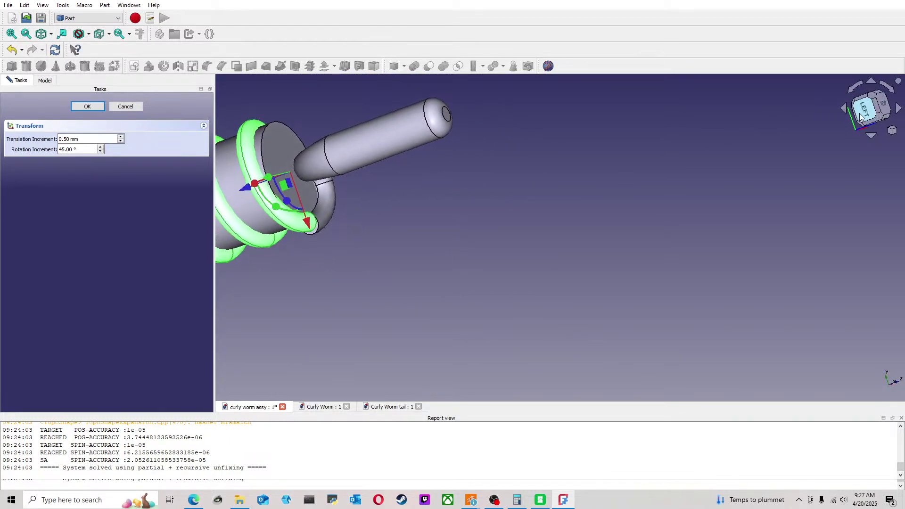
left_click(852, 89)
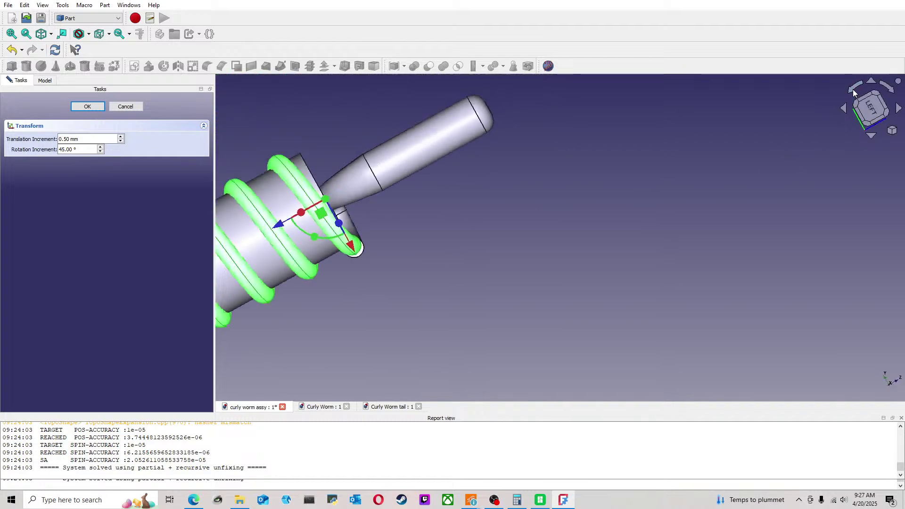
scroll(582, 291, "down", 3)
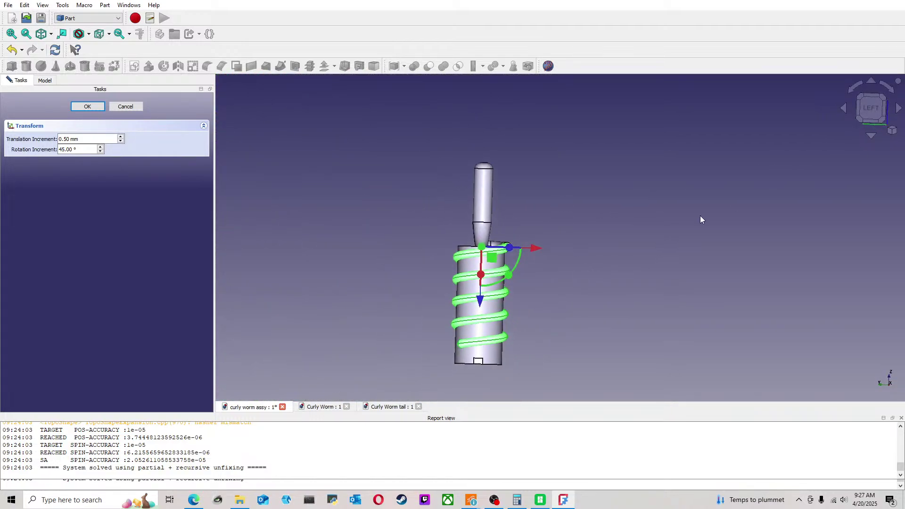
scroll(460, 236, "up", 3)
middle_click_drag(581, 231, 562, 303)
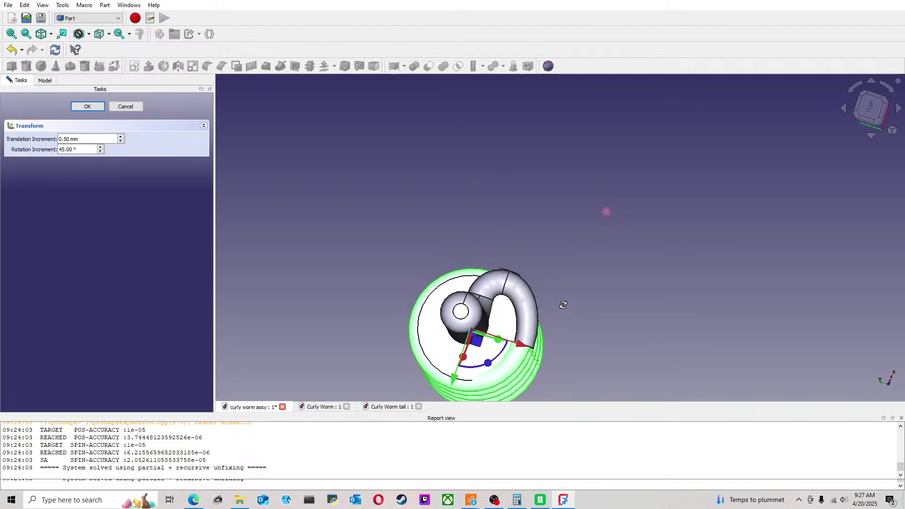
key("Return")
scroll(615, 284, "down", 2)
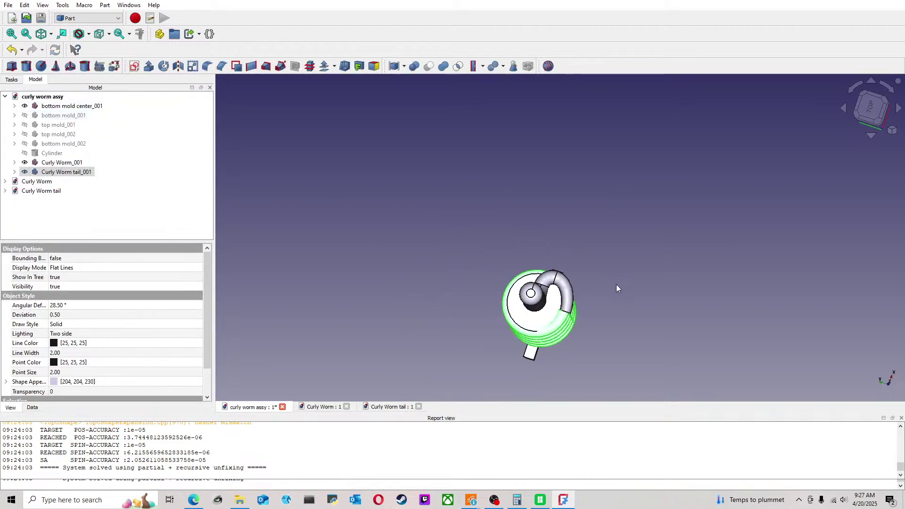
Step: Check the tail's joint with the worm's curved end from above and accept the Transform without changing the placement
middle_click_drag(618, 284, 642, 284)
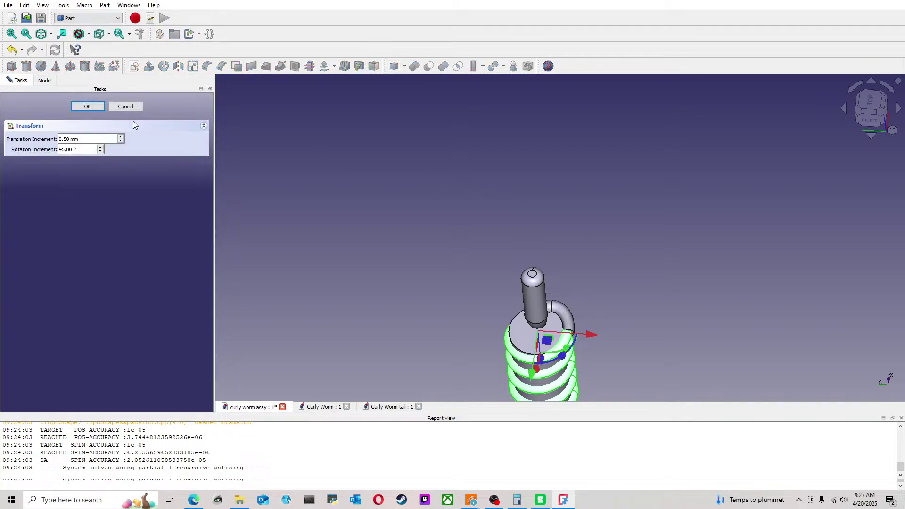
middle_click_drag(641, 304, 606, 302)
scroll(606, 302, "down", 2)
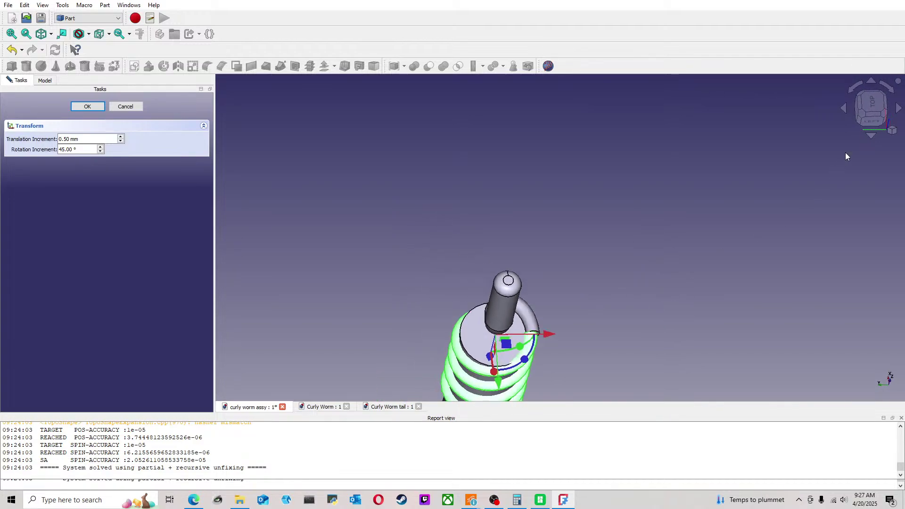
left_click(871, 106)
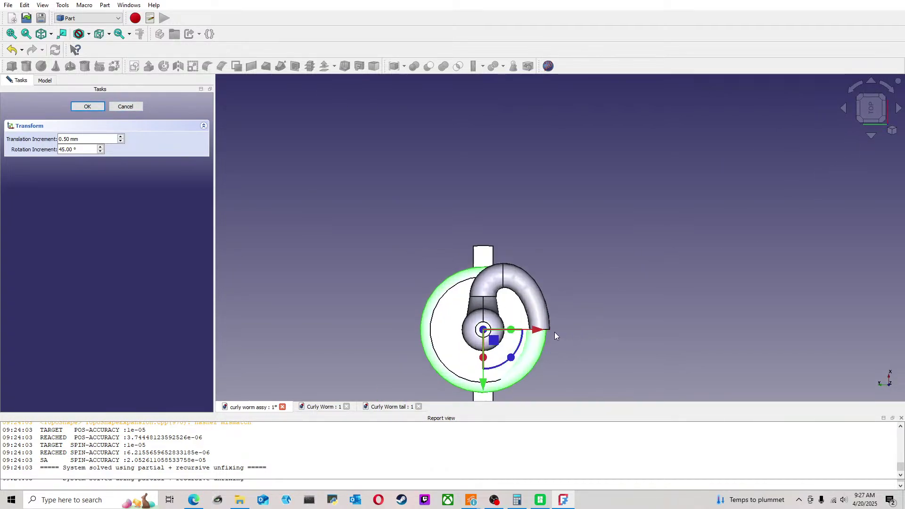
left_click(90, 106)
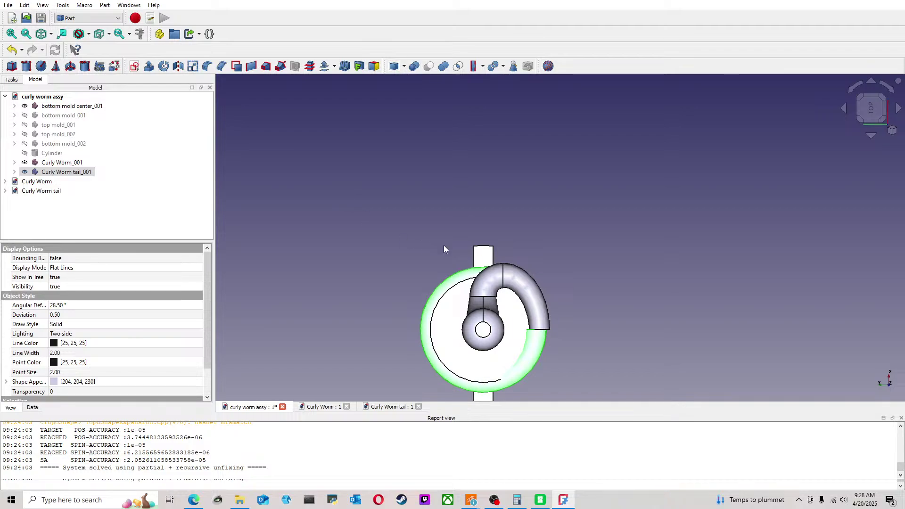
Step: Try to measure at the joint between the tail's upper end and the worm's curved end, and close the measurement
middle_click_drag(592, 287, 566, 261)
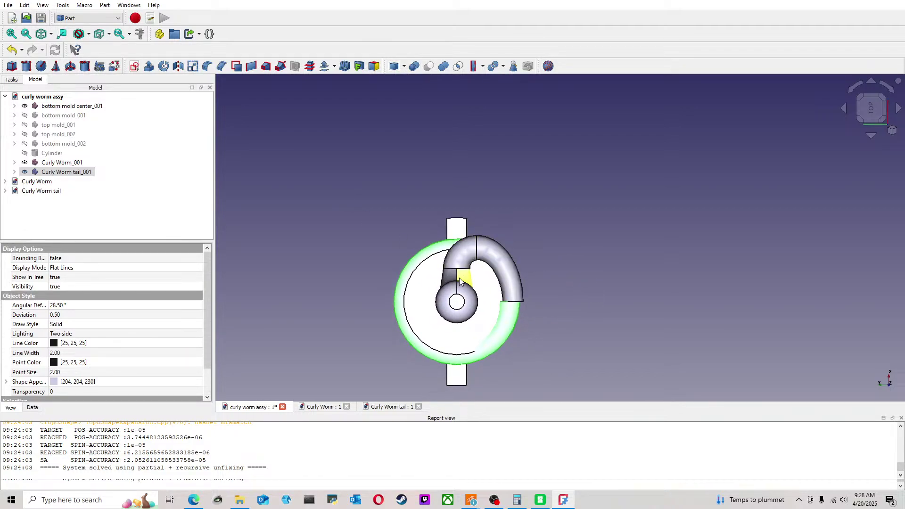
left_click(140, 34)
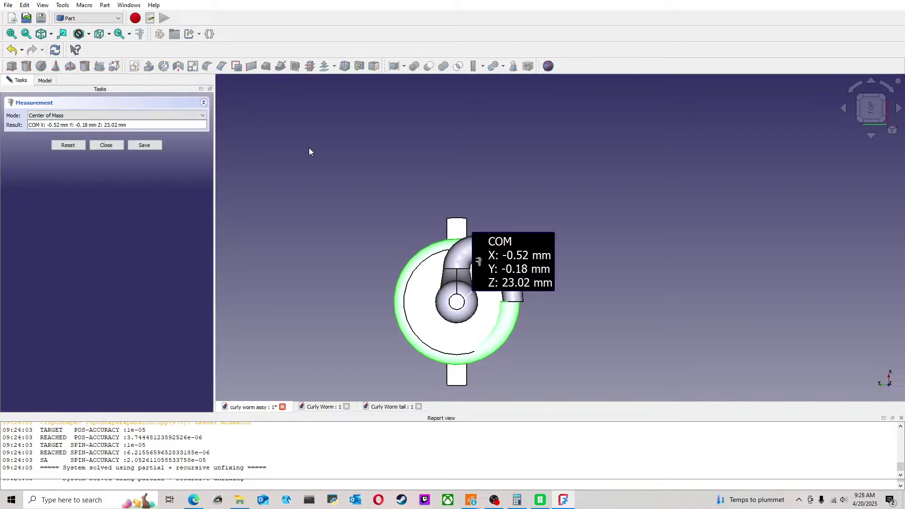
left_click(513, 304)
left_click(517, 305)
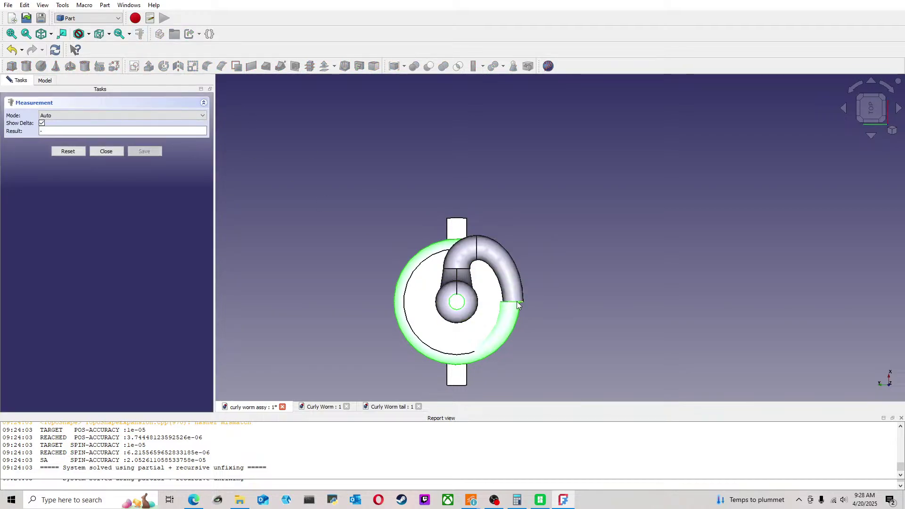
middle_click_drag(576, 332, 565, 283)
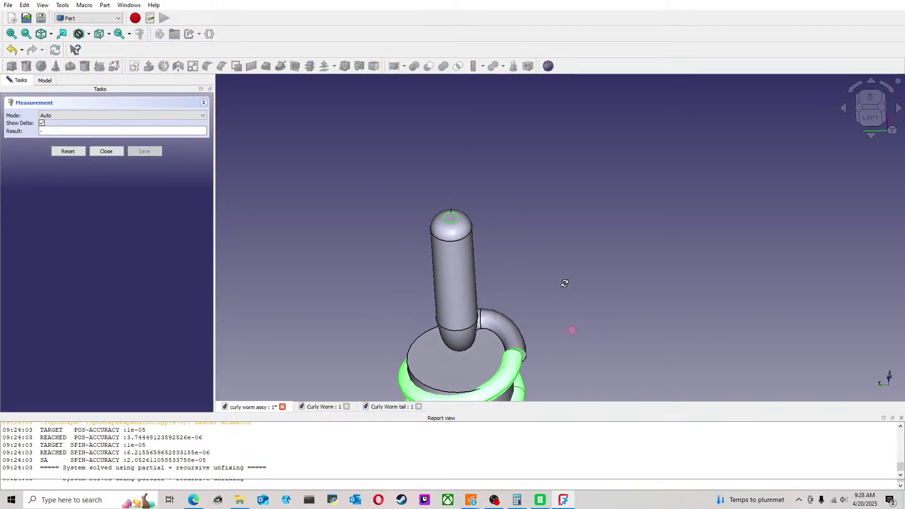
left_click(117, 151)
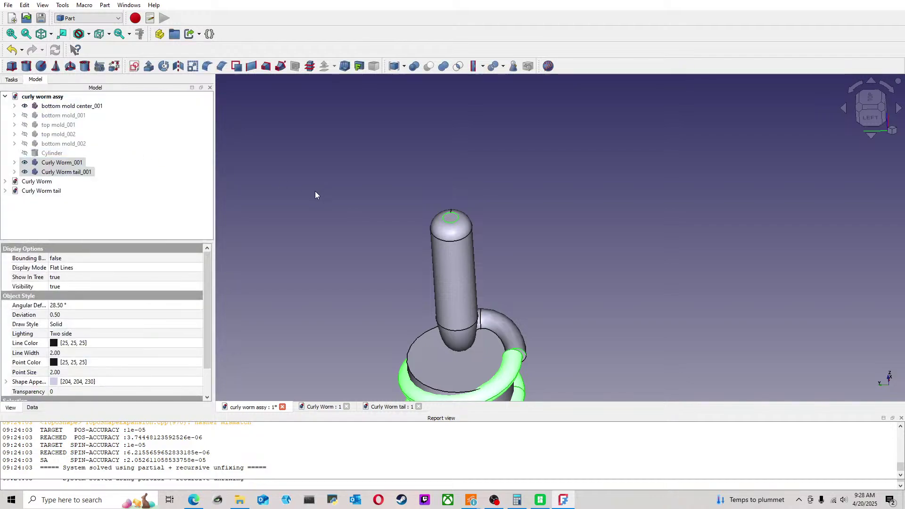
Step: Measure the distance between the circular edge at the worm body's lower end and the edge of its curved-end face
left_click(139, 34)
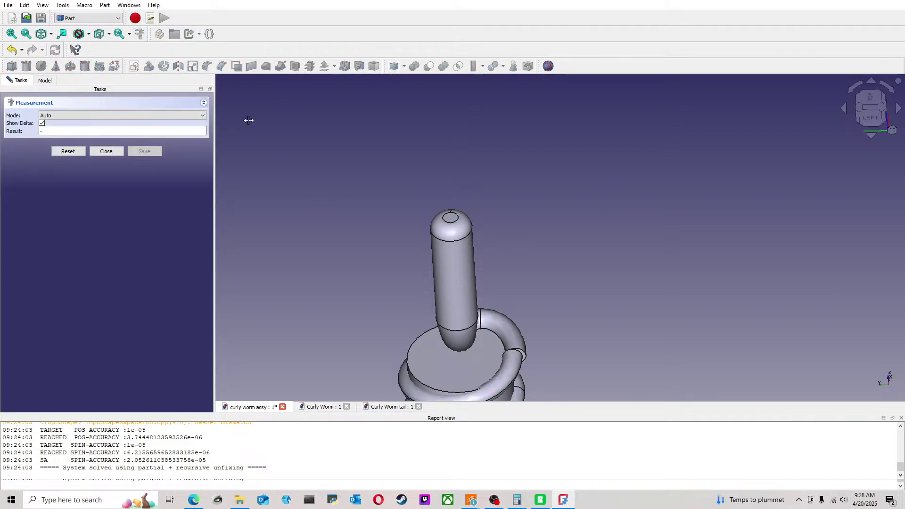
left_click(460, 331)
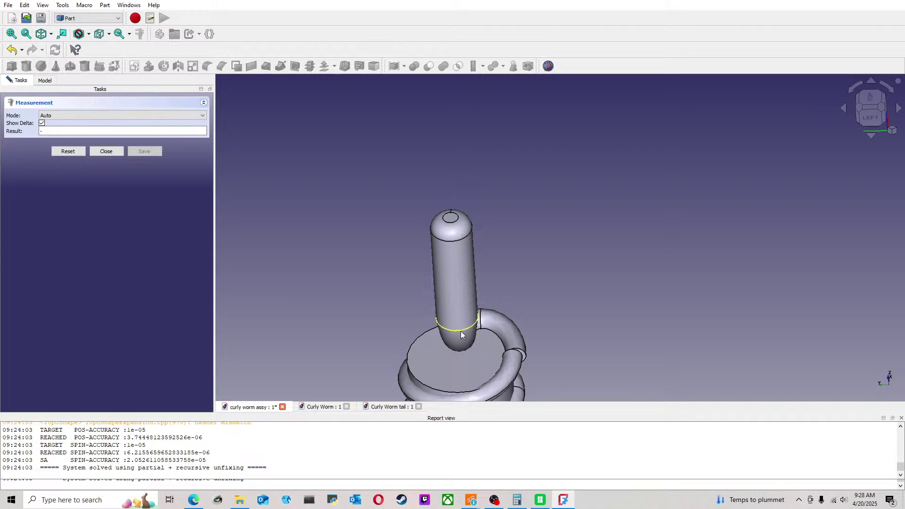
left_click(517, 353)
scroll(575, 350, "up", 5)
middle_click_drag(574, 350, 637, 262)
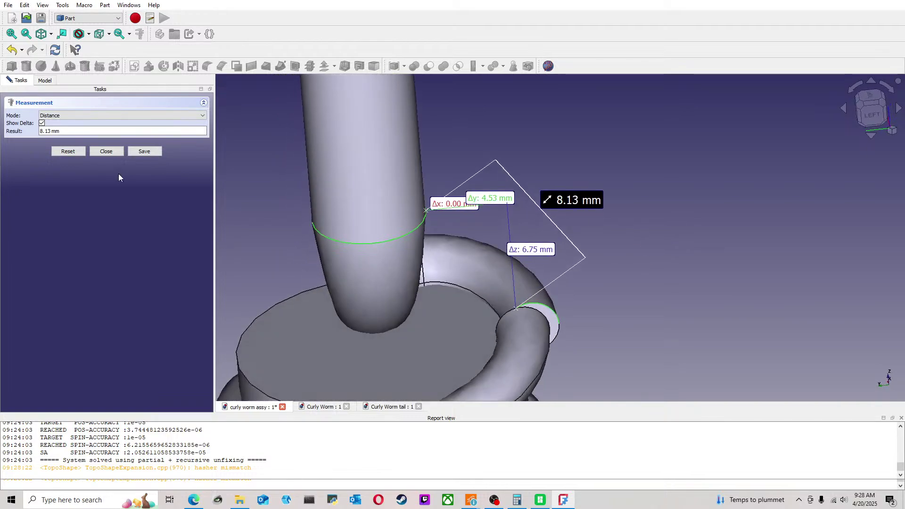
left_click(120, 154)
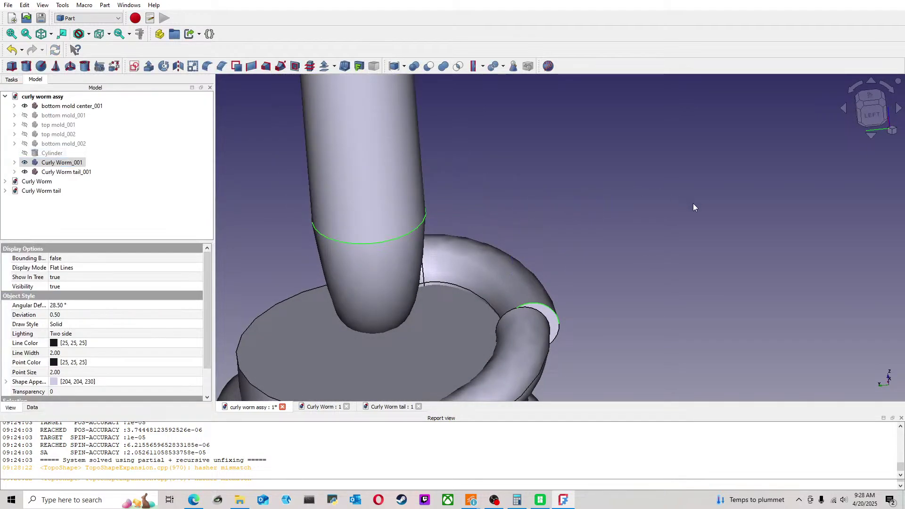
Step: Move the Curly Worm 0.50 mm along the Y axis with Transform, check its joint with the tail from the front, and accept
middle_click_drag(657, 216, 728, 242)
key("1")
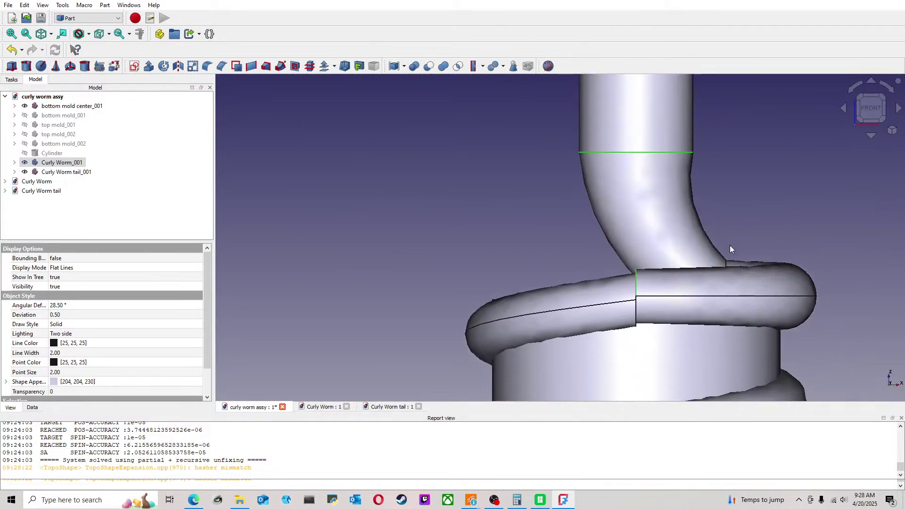
middle_click_drag(755, 207, 802, 222)
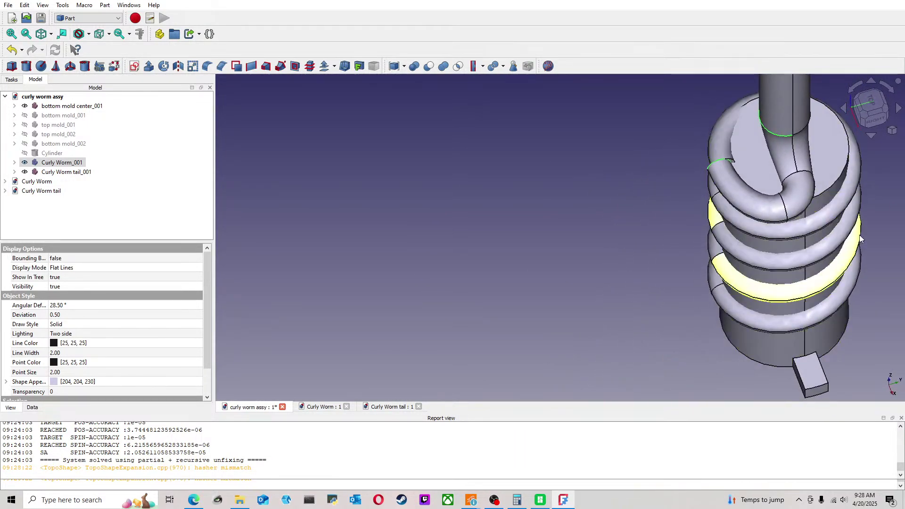
left_click(274, 190)
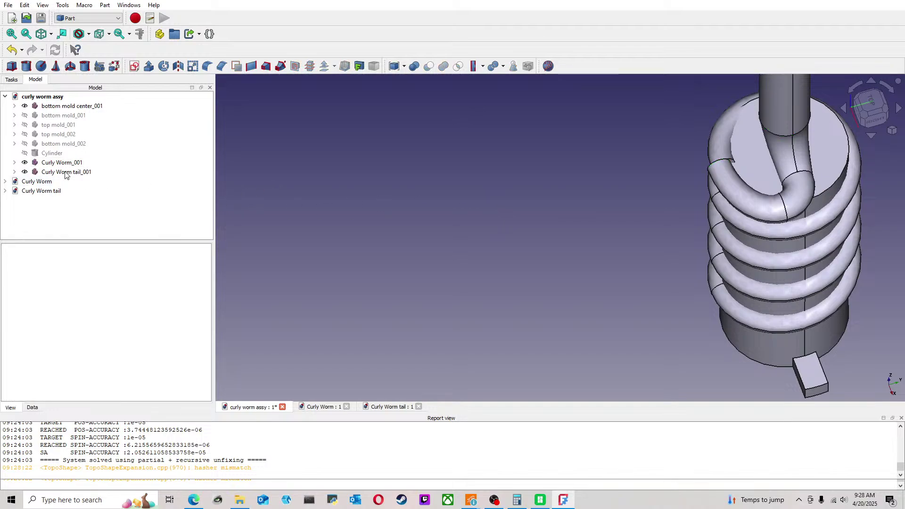
left_click(70, 162)
right_click(71, 163)
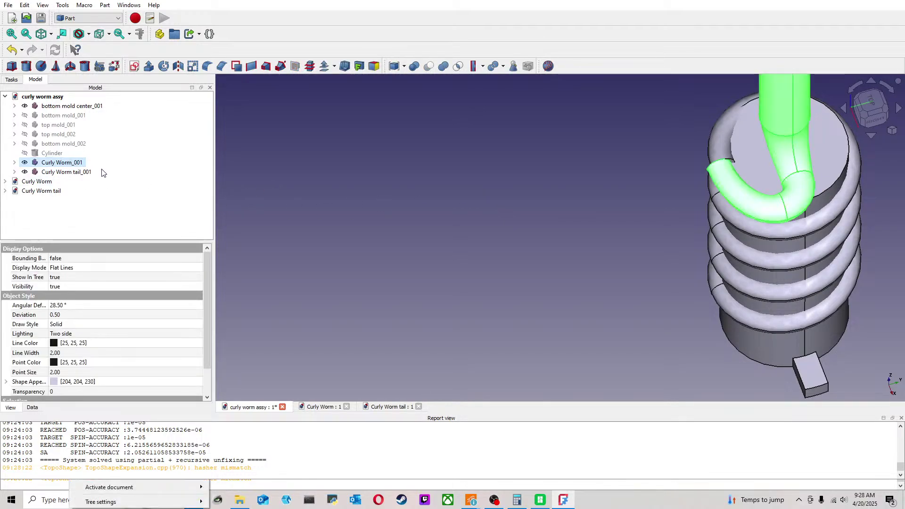
left_click(102, 169)
middle_click_drag(507, 195, 385, 270)
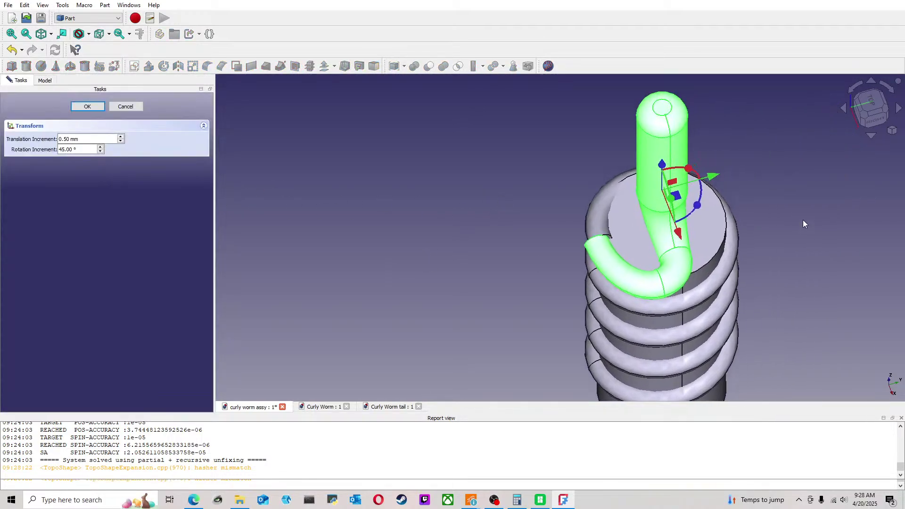
left_click_drag(714, 179, 718, 178)
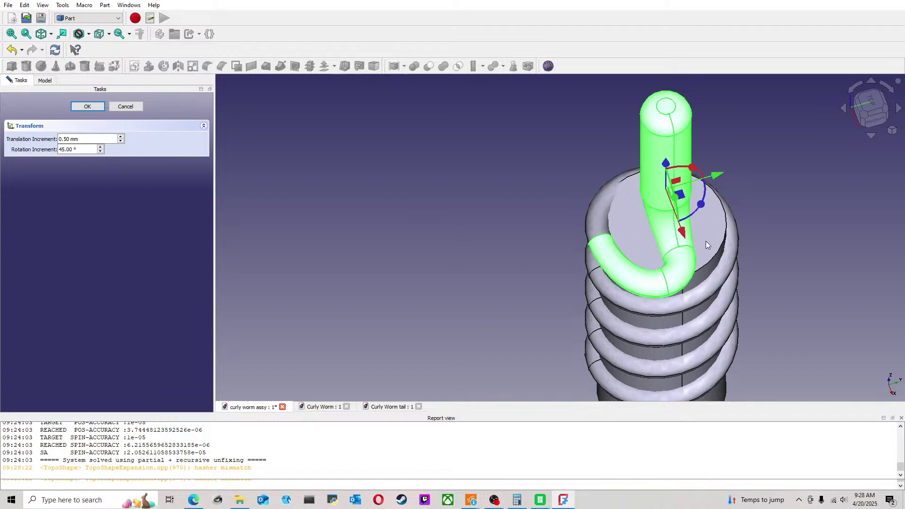
middle_click_drag(778, 272, 827, 215)
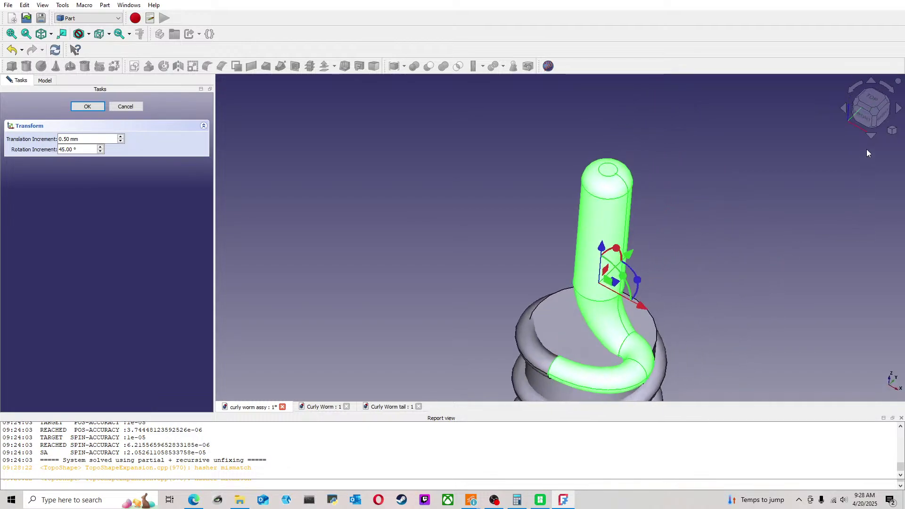
left_click(866, 117)
scroll(702, 233, "up", 3)
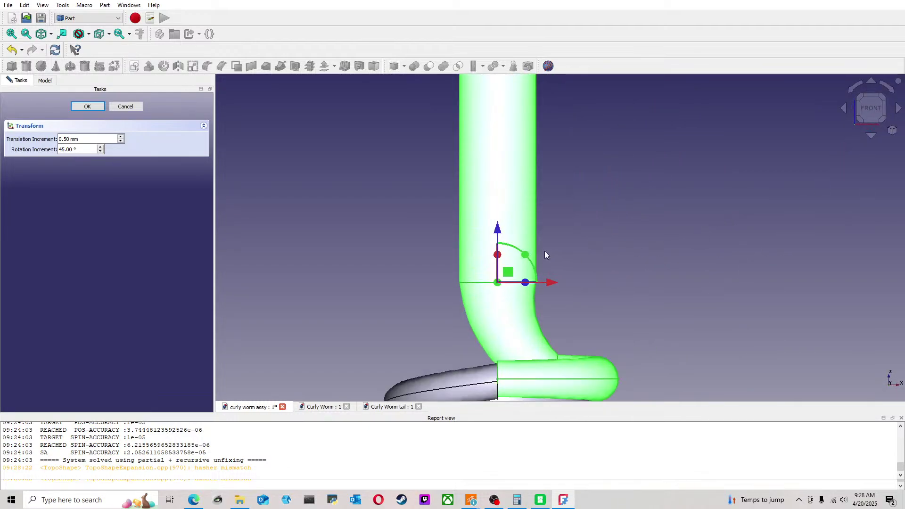
left_click(88, 106)
middle_click_drag(350, 182, 453, 219)
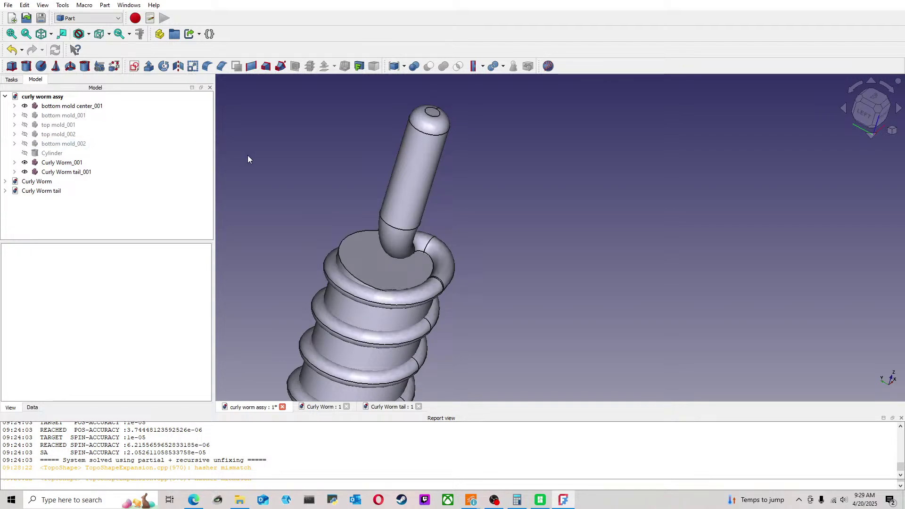
left_click(98, 20)
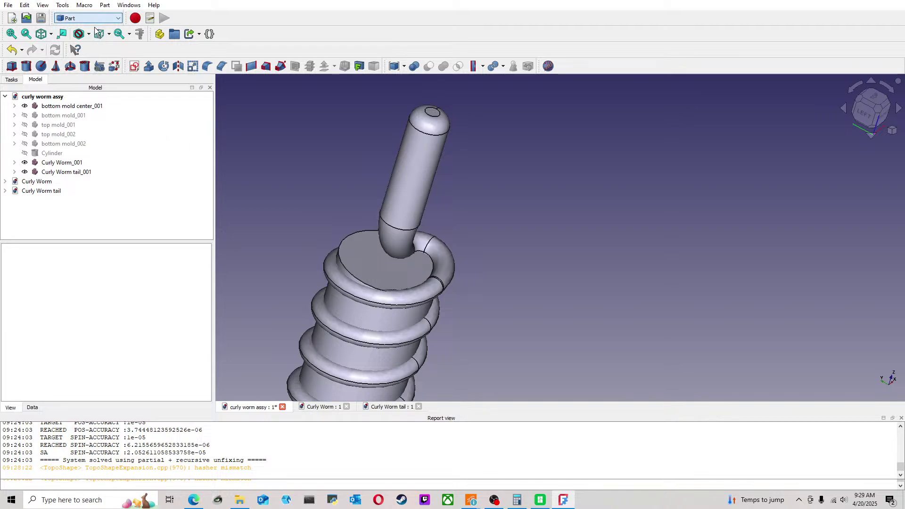
left_click(95, 28)
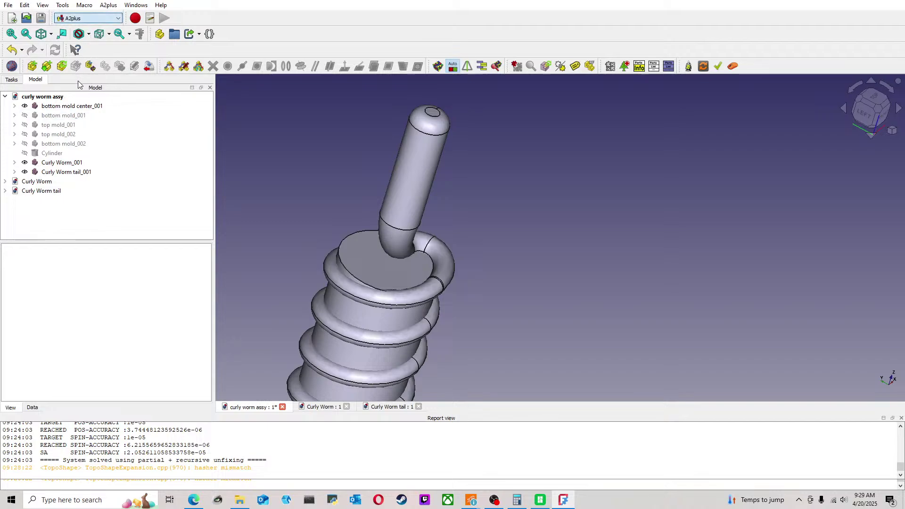
left_click(76, 137)
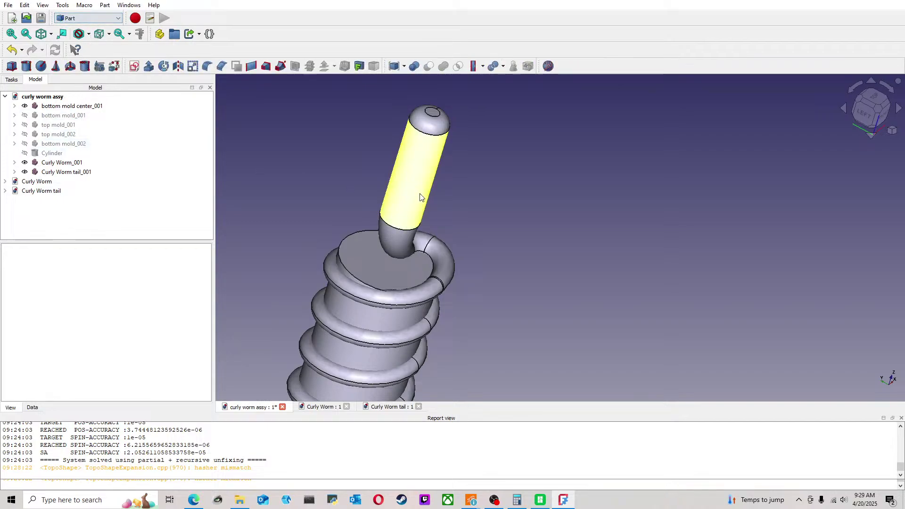
Step: Try a Boolean Cut subtracting the bottom mold center from the Curly Worm tail, and undo it
middle_click_drag(534, 213, 480, 221)
middle_click_drag(536, 235, 546, 189)
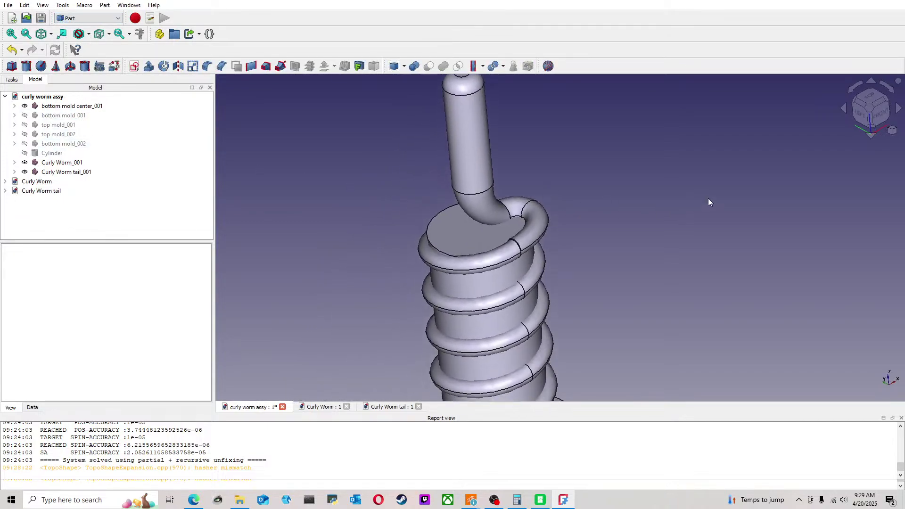
middle_click_drag(825, 128, 547, 213)
left_click(67, 172)
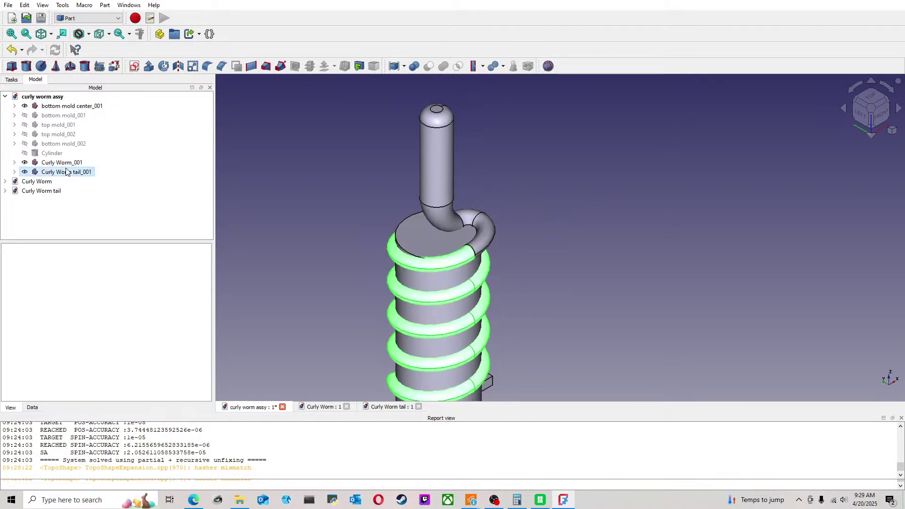
left_click(92, 107, "ctrl")
left_click(428, 66)
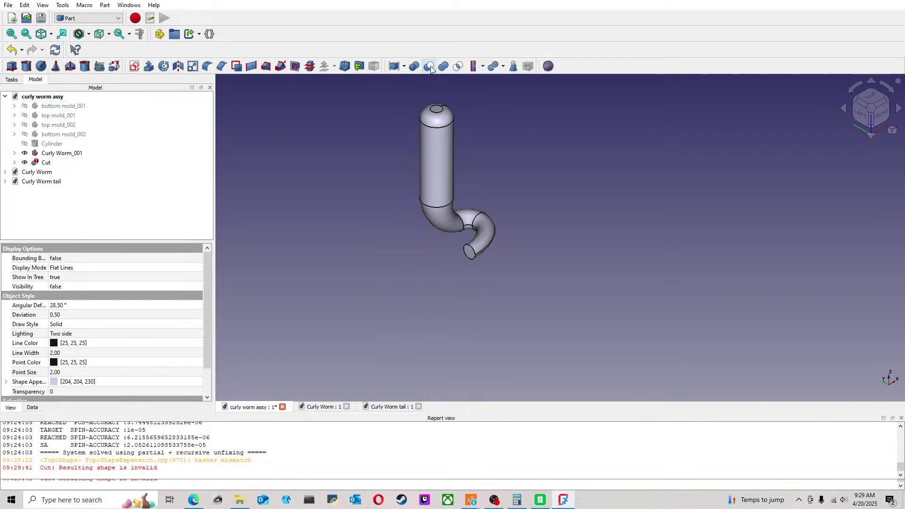
left_click(11, 49)
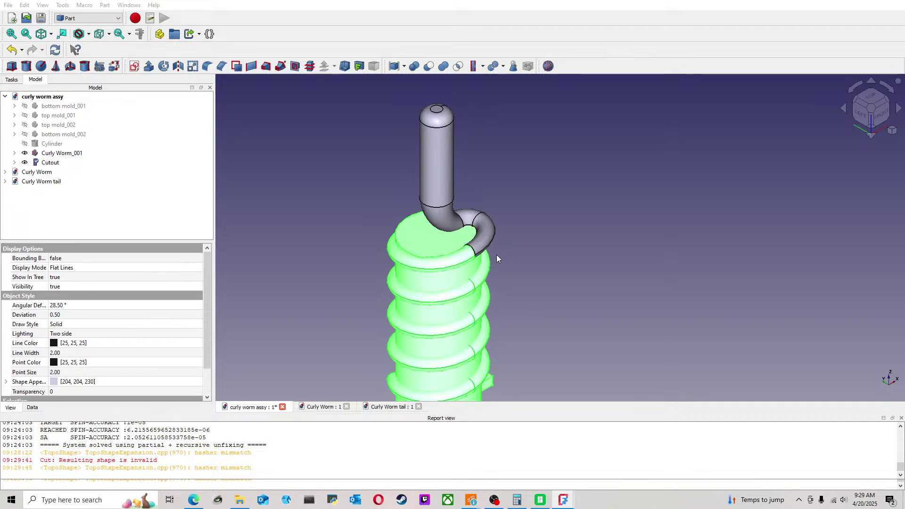
Step: Undo the Cutout made from the tail and bottom mold center, and clear the selection
key("space")
left_click(12, 49)
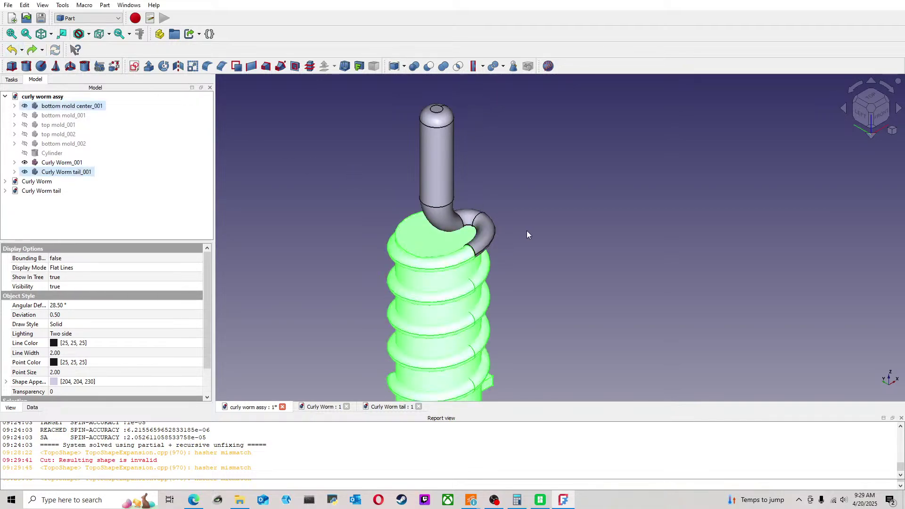
left_click(527, 233)
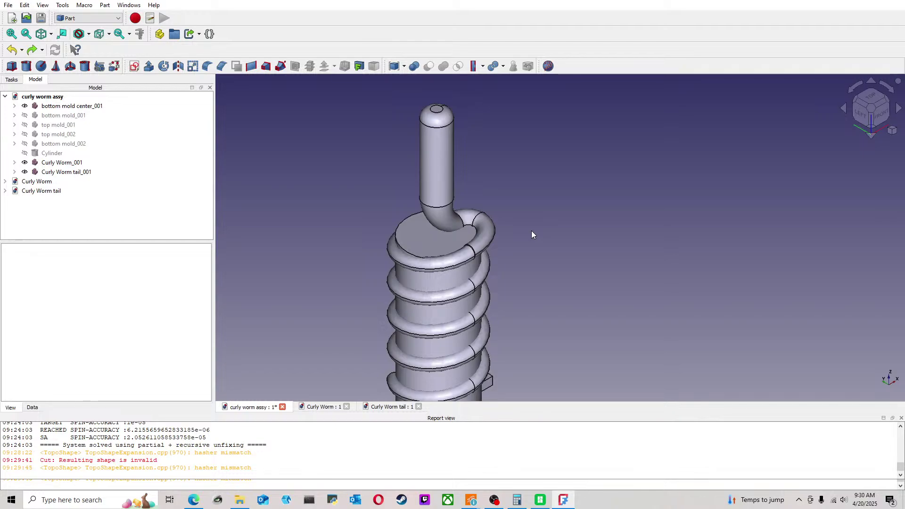
Step: Make bottom mold_001 visible around the coiled tail and select the mold's upper end face
left_click(64, 115)
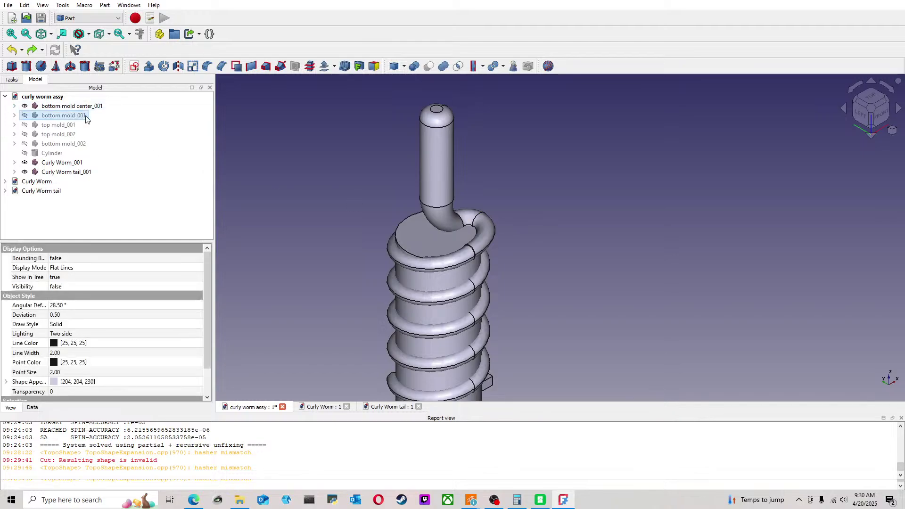
key("space")
left_click(342, 179)
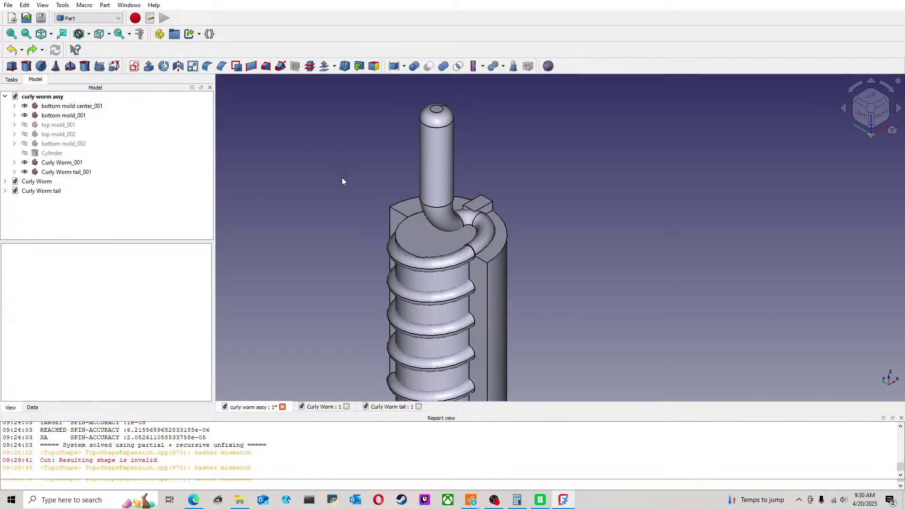
left_click(71, 171)
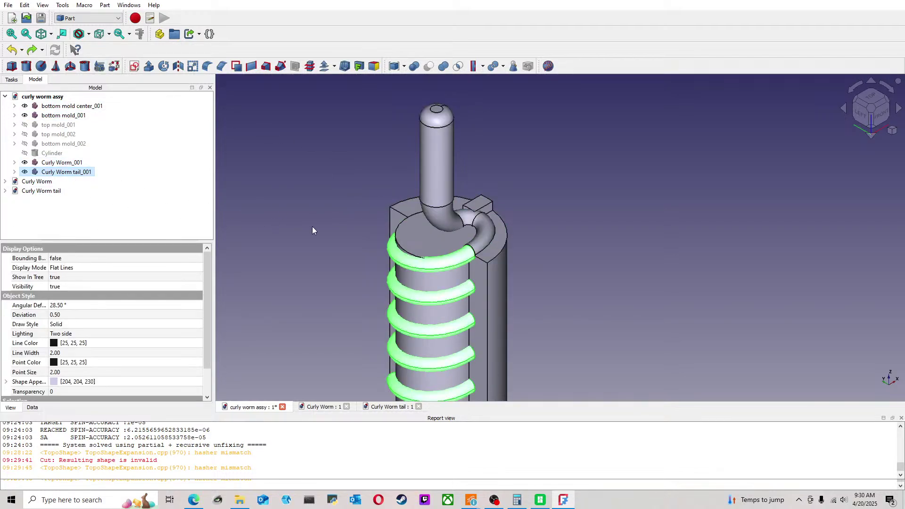
left_click(384, 207)
left_click(401, 207)
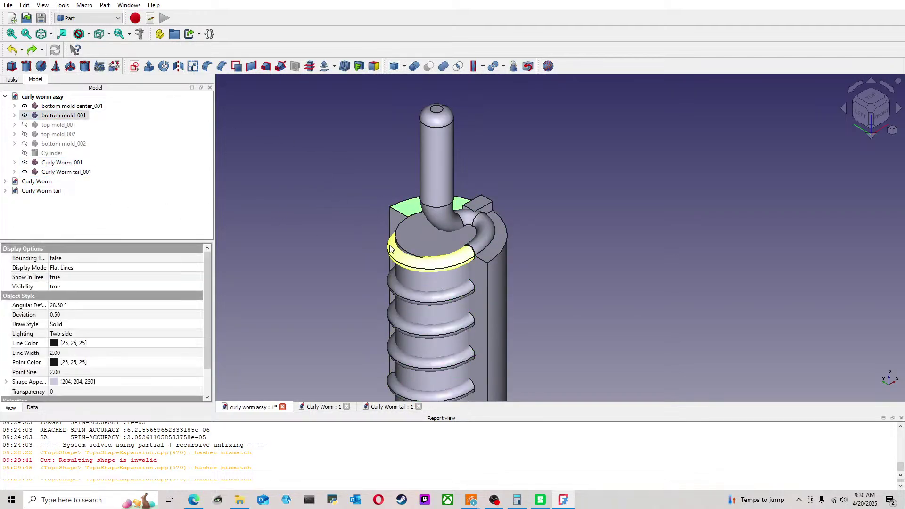
Step: Cut the Curly Worm tail out of bottom mold_001 with a Boolean Cut and inspect the grooves in its inner wall
left_click(424, 262, "ctrl")
left_click(430, 67)
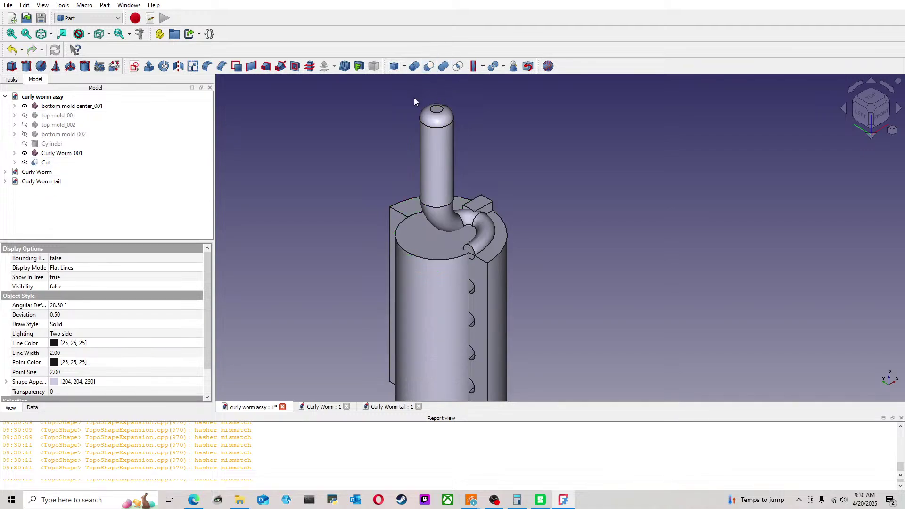
scroll(473, 323, "up", 4)
middle_click_drag(491, 322, 597, 301)
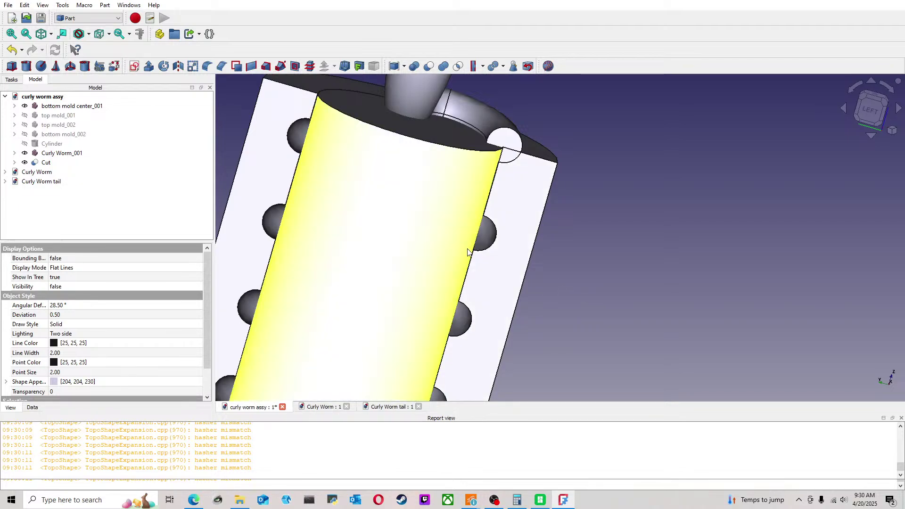
scroll(427, 204, "down", 3)
middle_click_drag(509, 207, 472, 244)
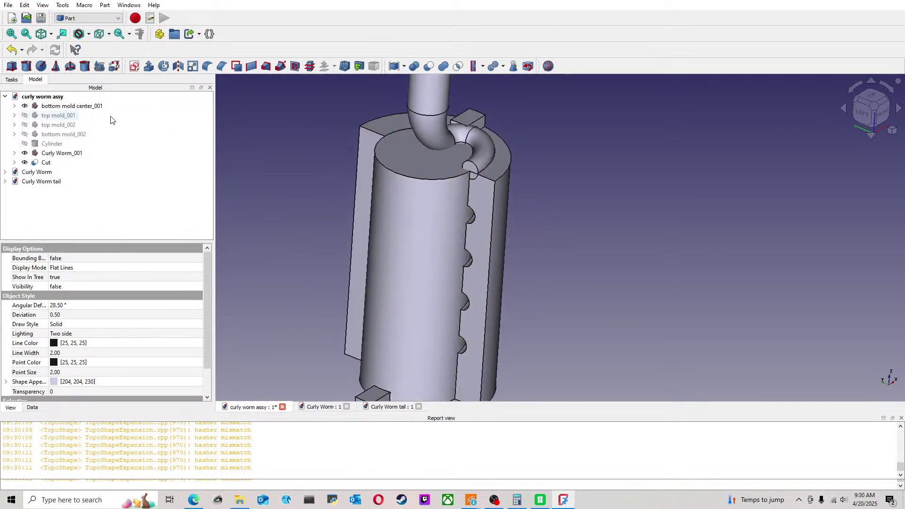
Step: Make bottom mold_002 visible, hide the Cut mold half, and view the assembly from the open side
left_click(60, 134)
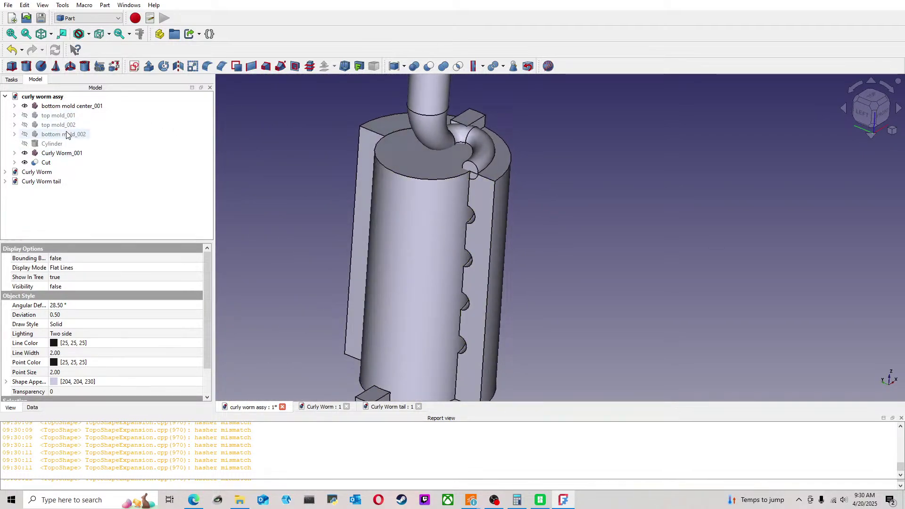
key("space")
left_click(514, 221)
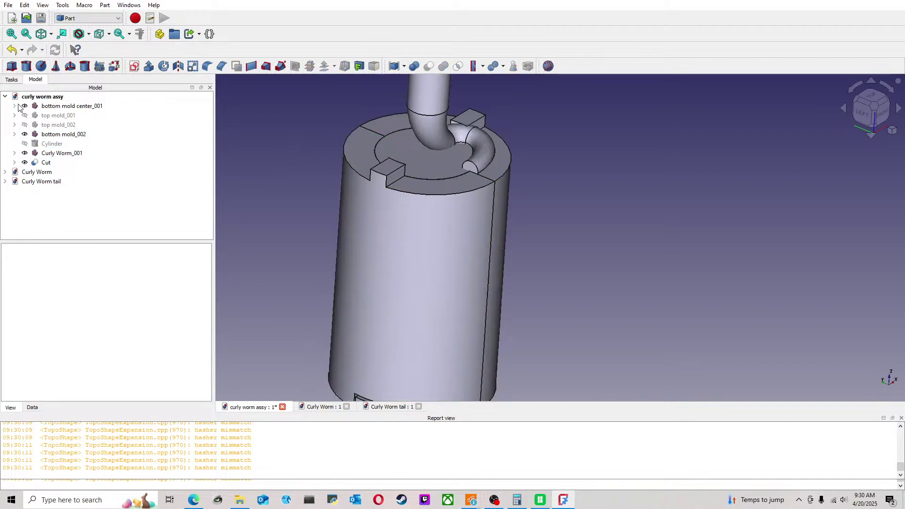
left_click(53, 163)
key("space")
middle_click_drag(625, 234, 372, 221)
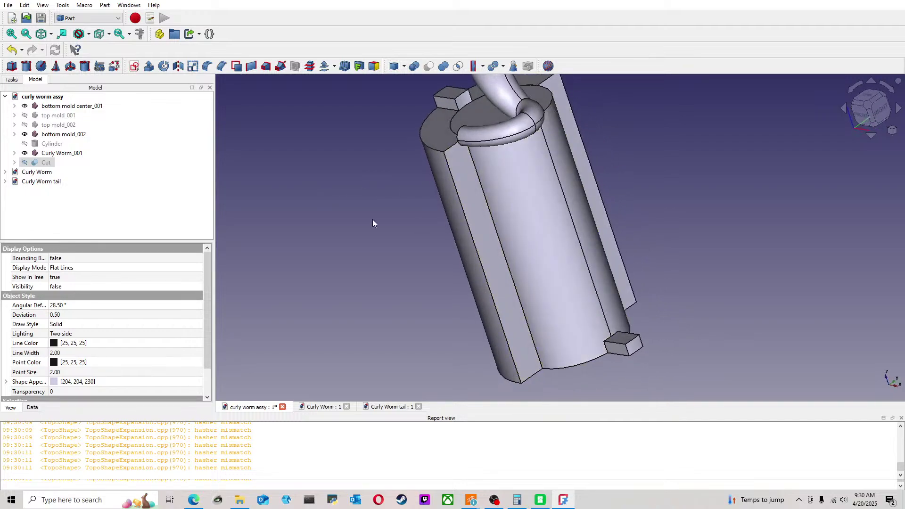
Step: Make Curly Worm tail_001 inside the Cut visible again, and identify the visible parts by selecting each one in the tree
left_click(14, 162)
left_click(76, 182)
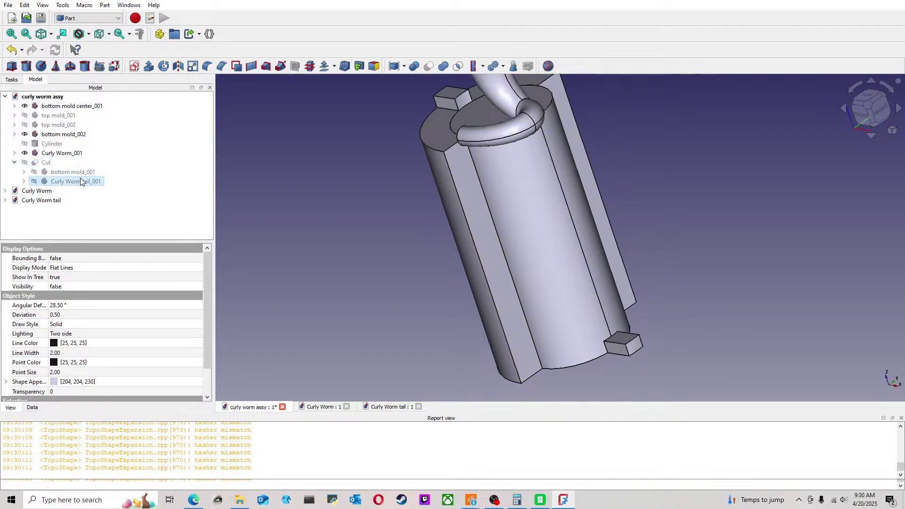
key("space")
left_click(315, 204)
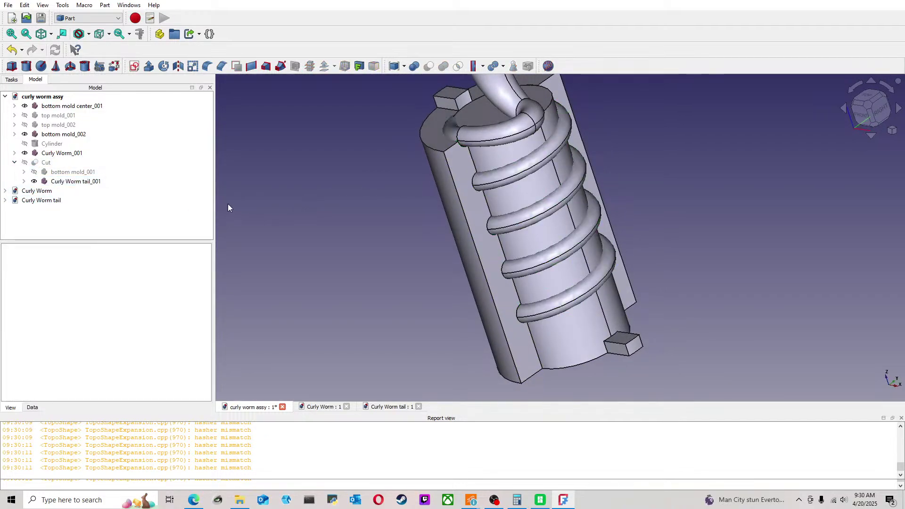
left_click(64, 183)
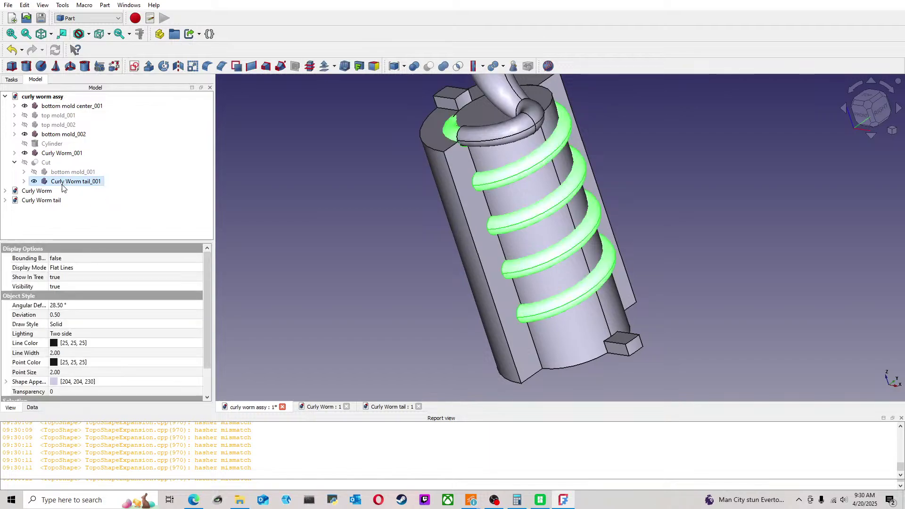
left_click(252, 177)
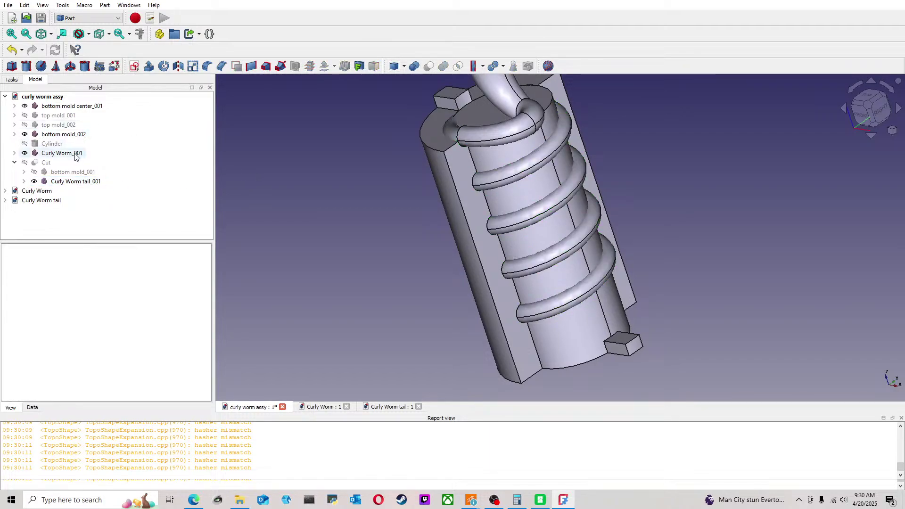
left_click(90, 107)
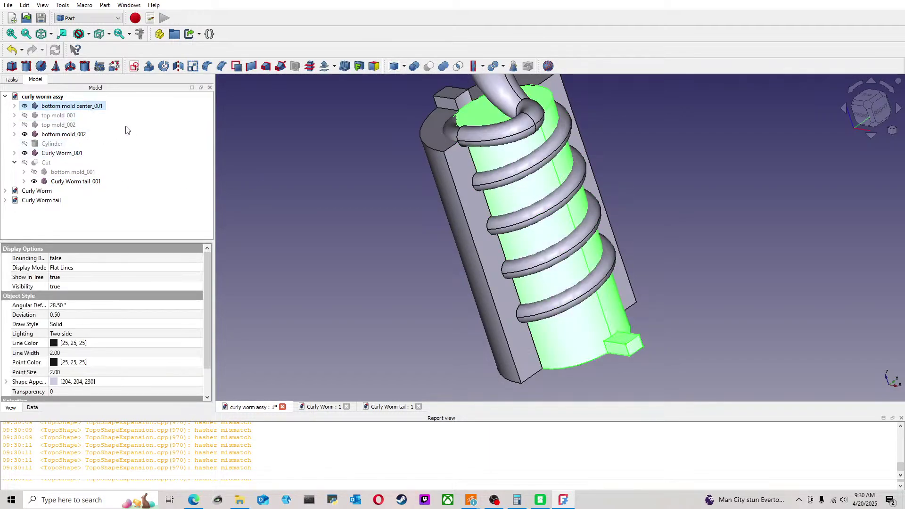
left_click(217, 157)
left_click(77, 155)
left_click(218, 158)
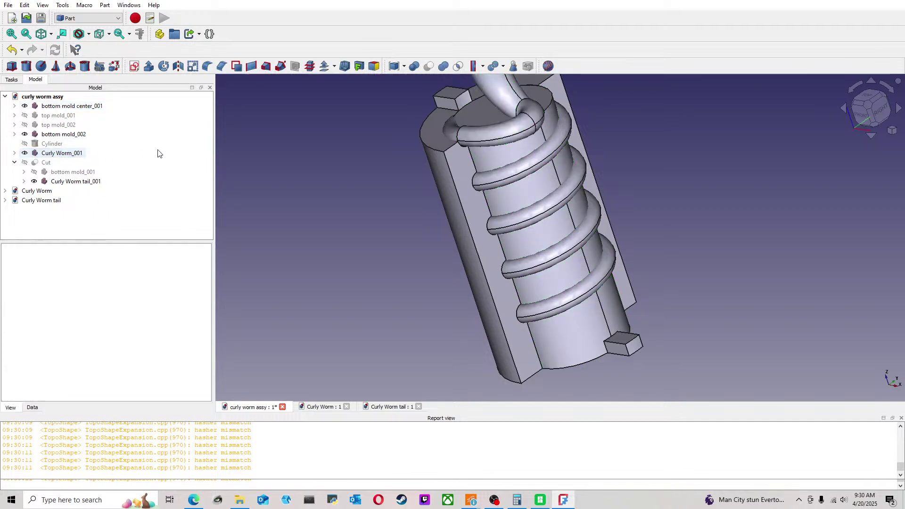
Step: Create a Cutout of Curly Worm tail_001 in bottom mold_002 and check the mold's groove openings
left_click(77, 135)
left_click(76, 181, "ctrl")
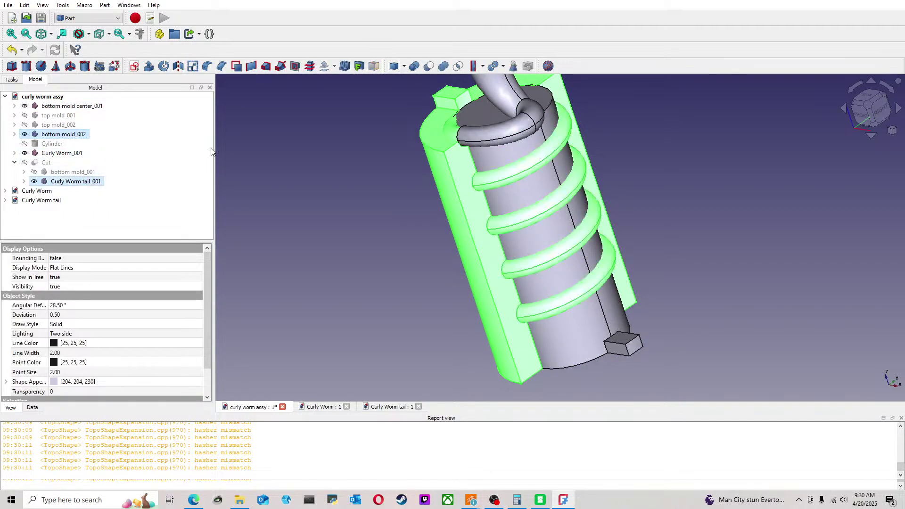
left_click(473, 66)
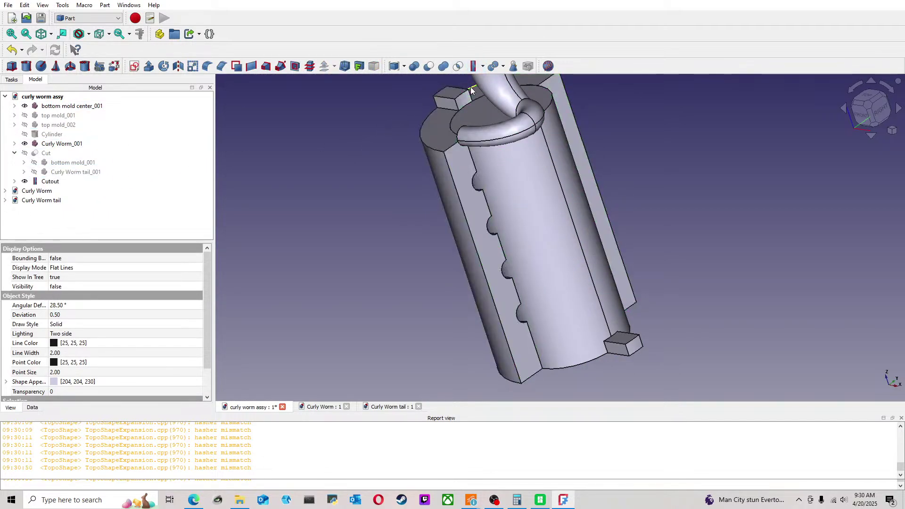
middle_click_drag(568, 191, 595, 184)
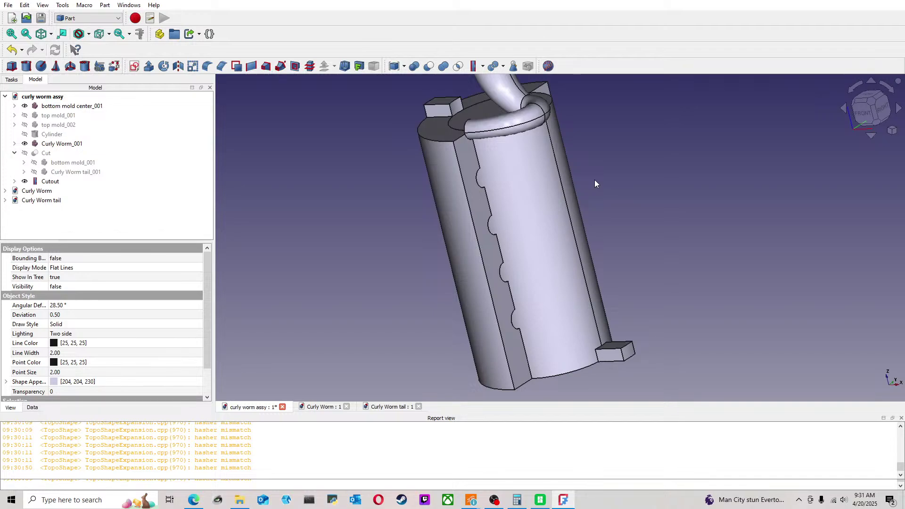
left_click(865, 122)
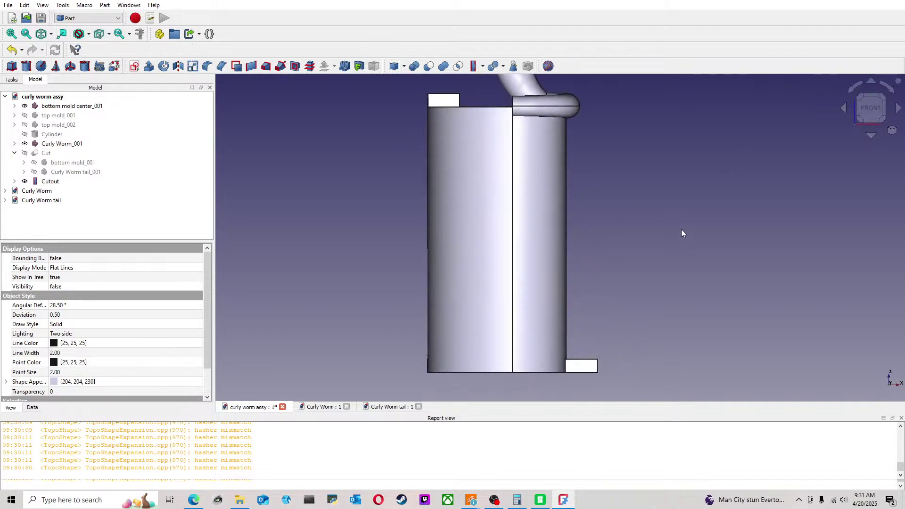
middle_click_drag(680, 234, 502, 245)
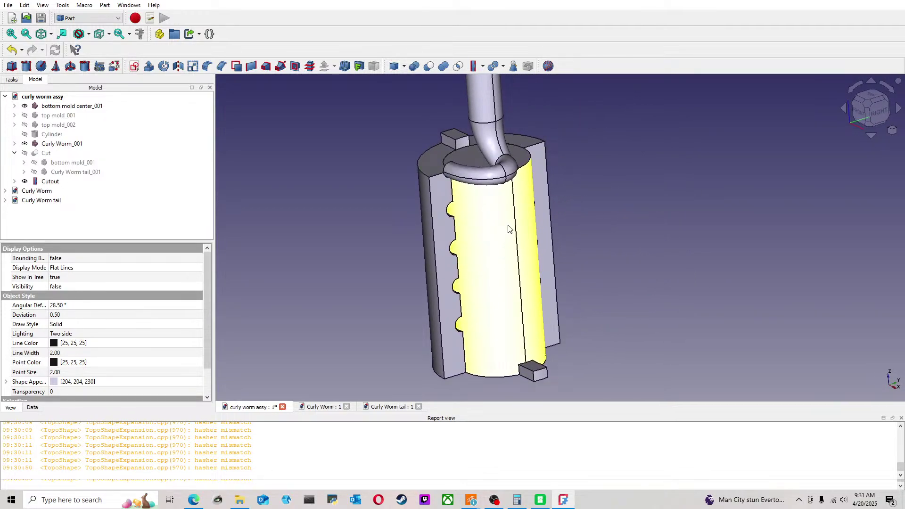
Step: Delete Curly Worm_001 from the assembly and save the document
left_click(495, 110)
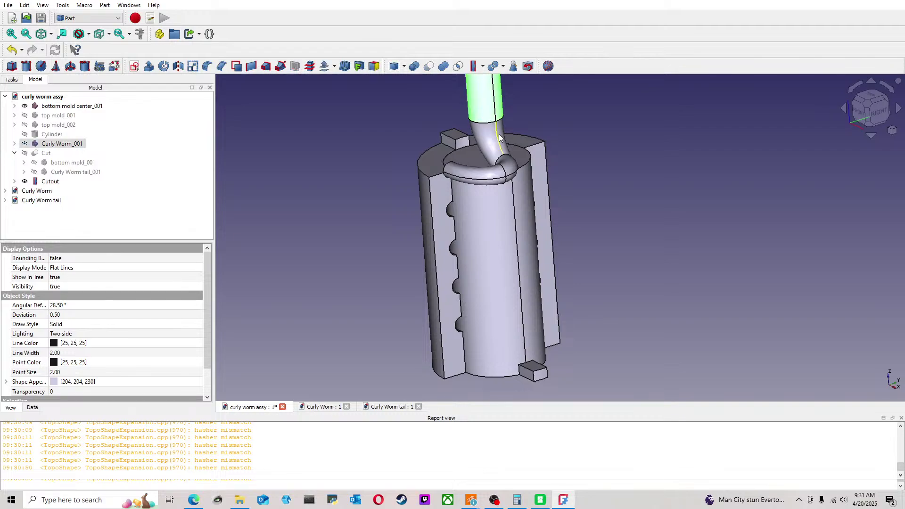
key("Delete")
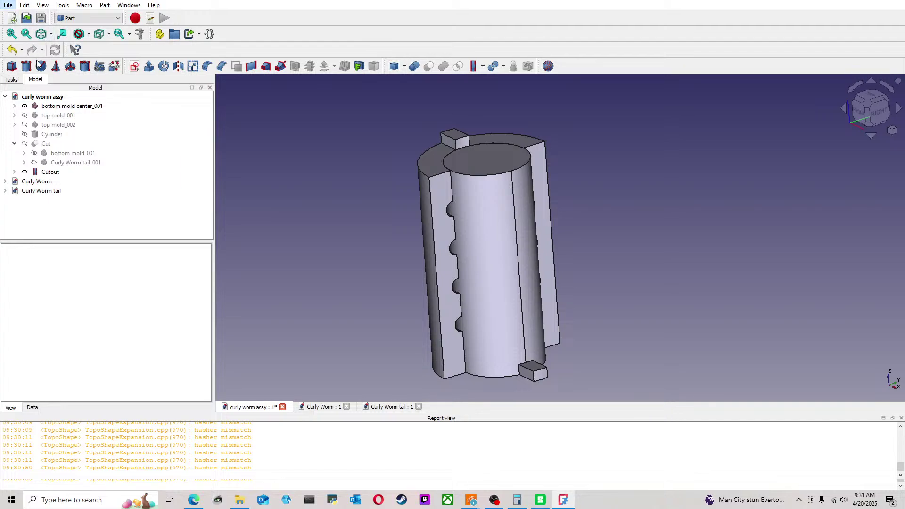
key("ctrl+s")
Step: Delete bottom mold center_001 to expose the inner wall of the Cutout mold half
left_click(490, 202)
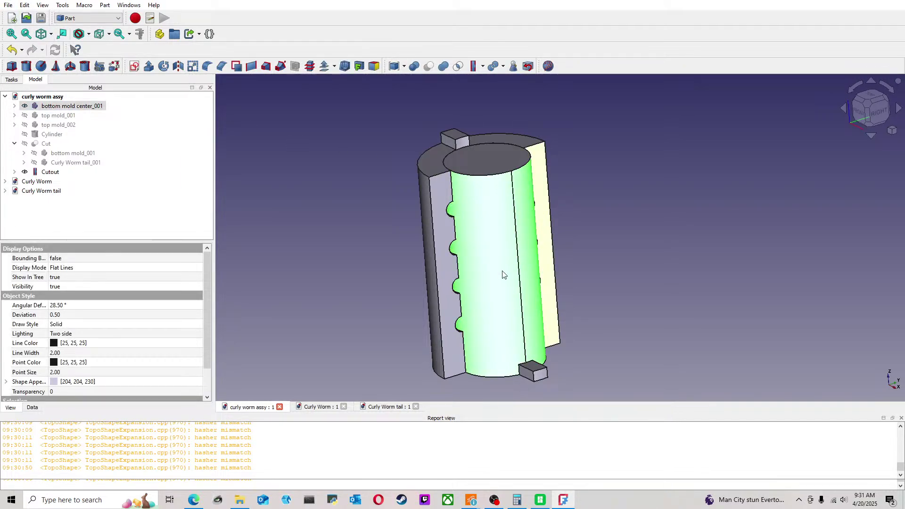
key("Delete")
middle_click_drag(569, 260, 517, 165)
scroll(518, 165, "up", 4)
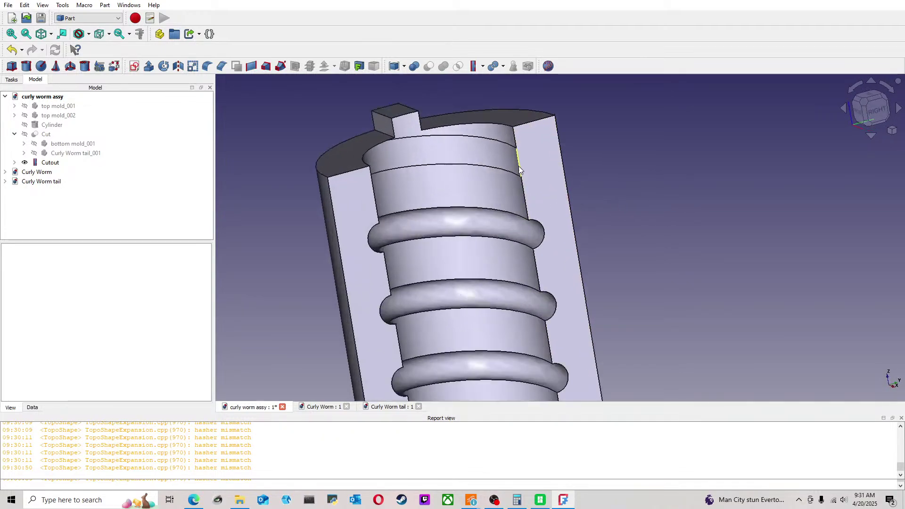
Step: Examine the helical grooves inside the Cutout mold half from several angles, including the straight-on view between front and right
middle_click_drag(457, 246, 552, 193)
scroll(526, 202, "down", 8)
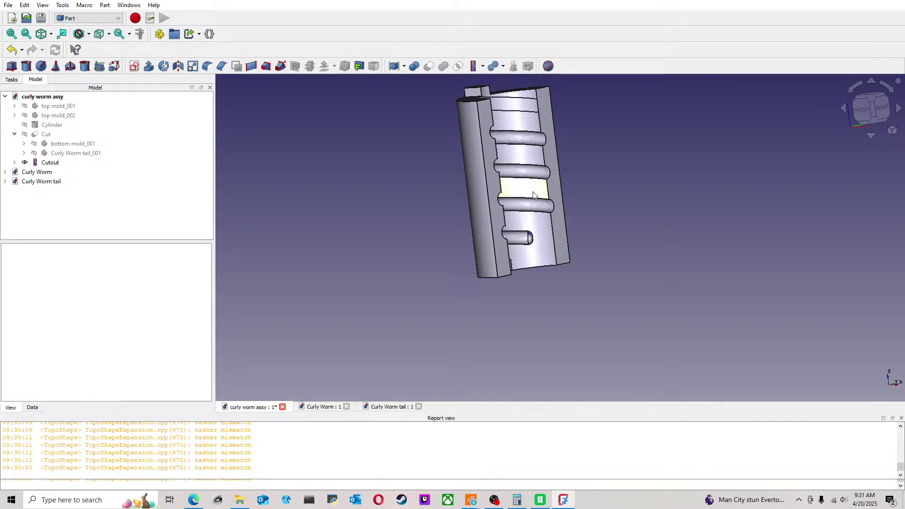
middle_click_drag(579, 135, 530, 205)
left_click(863, 113)
middle_click_drag(665, 176, 760, 162)
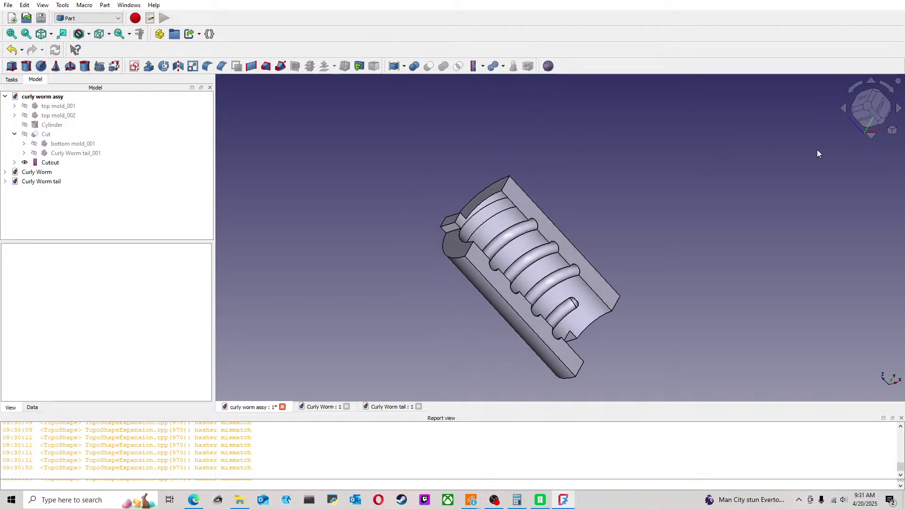
left_click(873, 101)
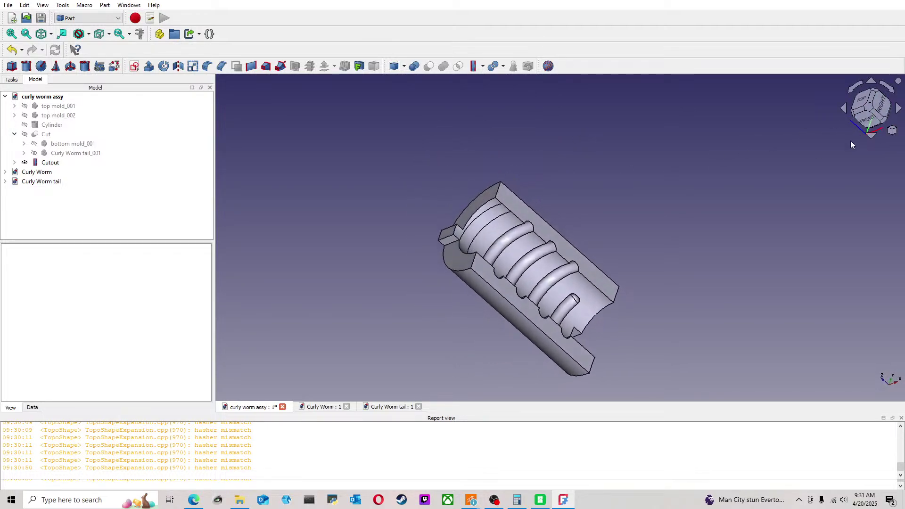
left_click(875, 88)
middle_click_drag(542, 160, 691, 220)
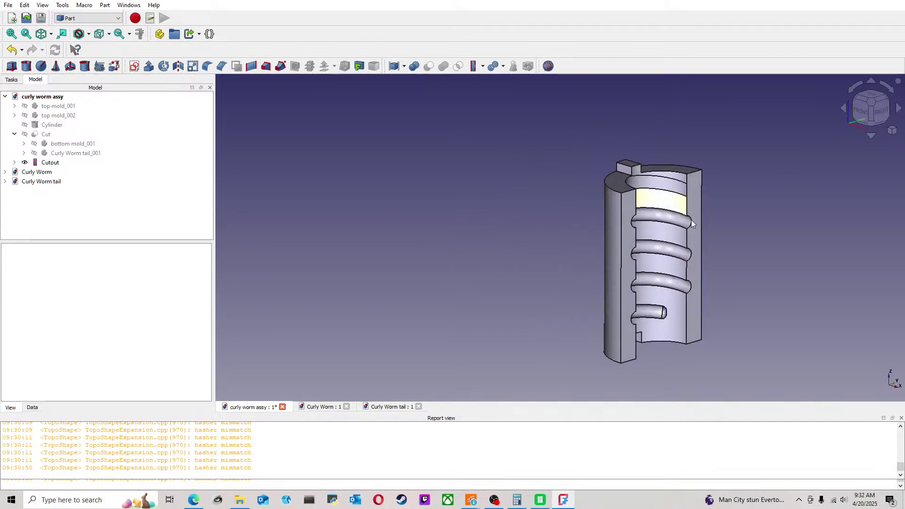
left_click(868, 110)
left_click(884, 99)
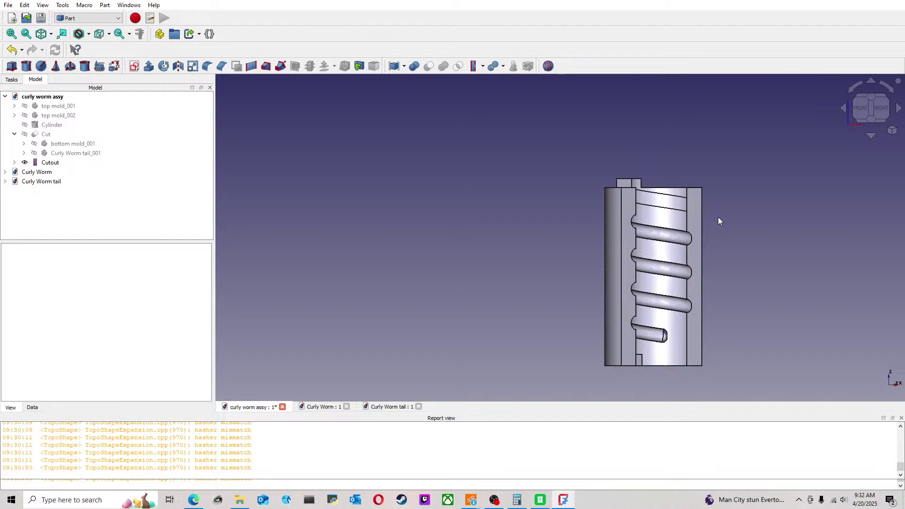
scroll(711, 181, "up", 1)
middle_click_drag(711, 181, 604, 144)
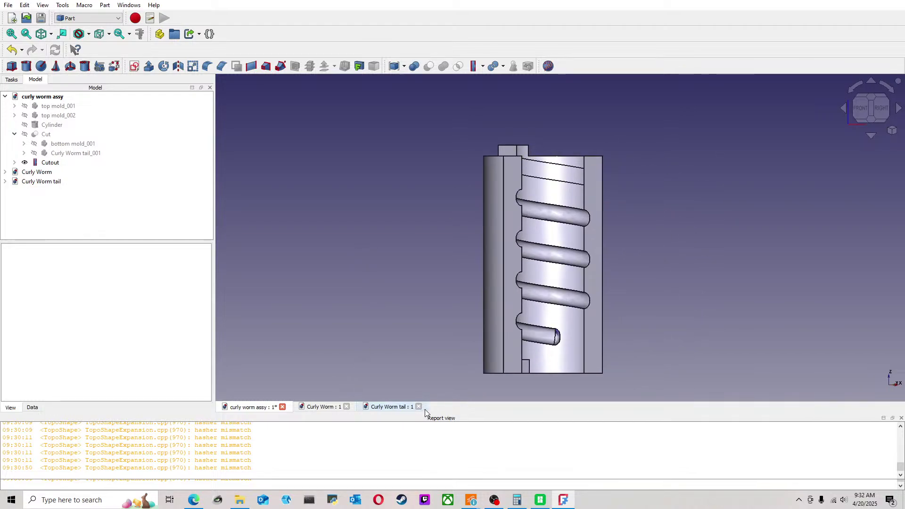
Step: Switch to the Curly Worm tail document and examine the helix from the front, both upside down and upright
left_click(379, 406)
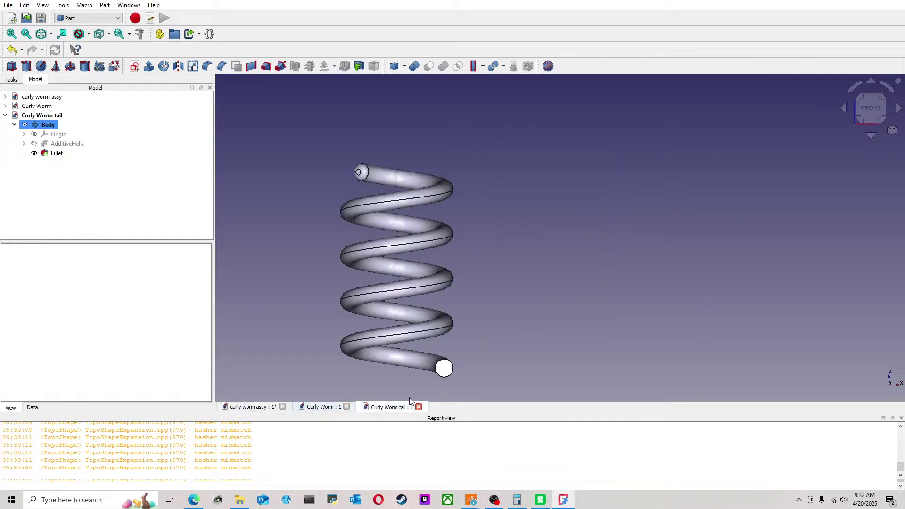
left_click_drag(889, 97, 678, 200)
middle_click_drag(679, 201, 504, 282)
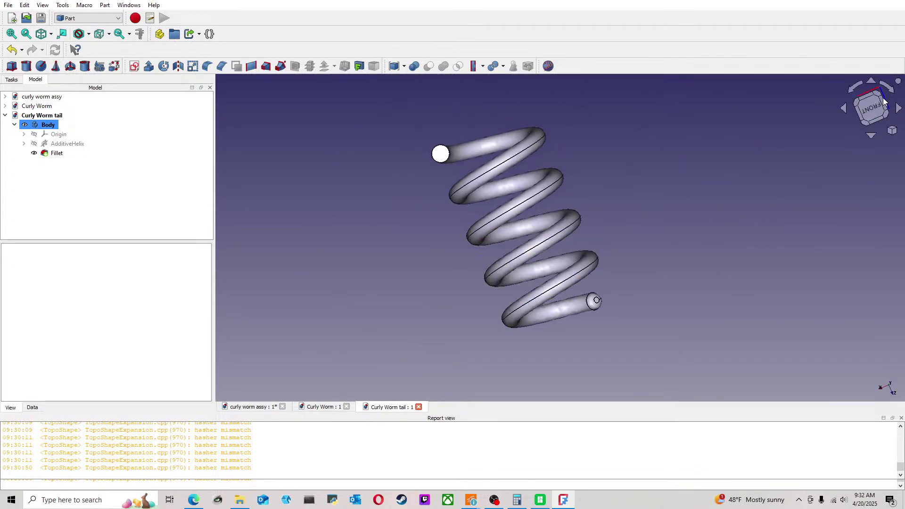
left_click(850, 92)
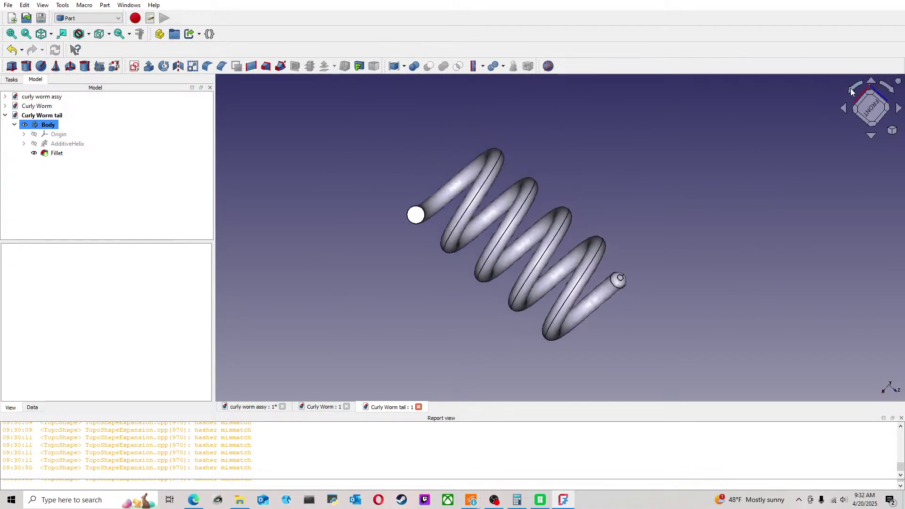
left_click(864, 109)
middle_click_drag(723, 222, 655, 224)
scroll(654, 223, "up", 1)
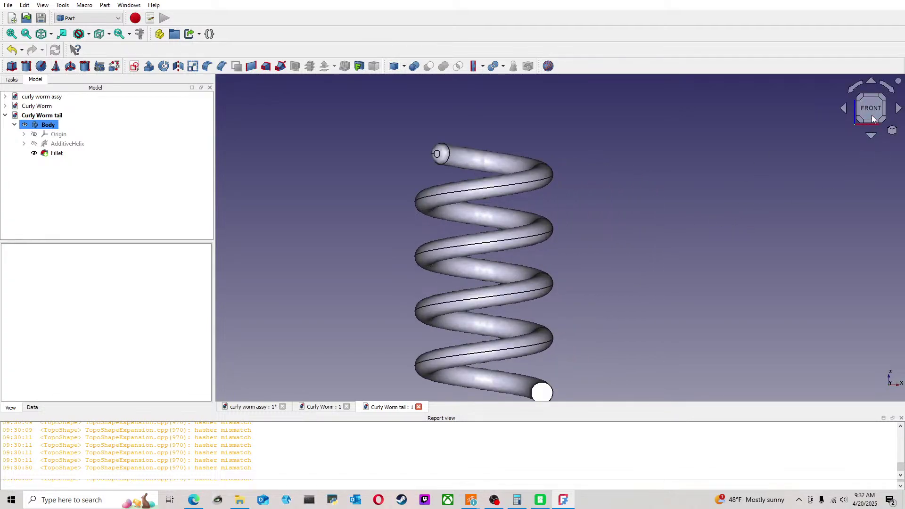
scroll(731, 230, "down", 1)
middle_click_drag(562, 238, 541, 230)
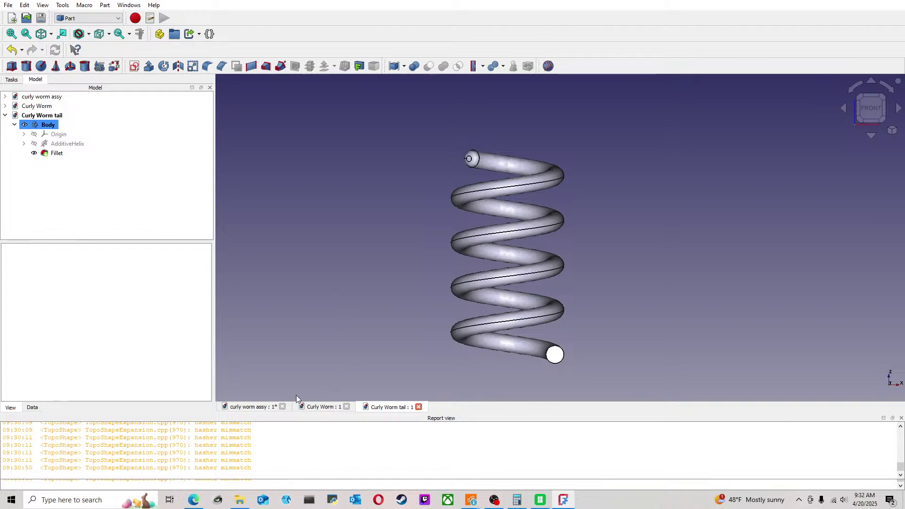
Step: Return to the curly worm assy document, save it, and switch to the Curly Worm document
left_click(271, 408)
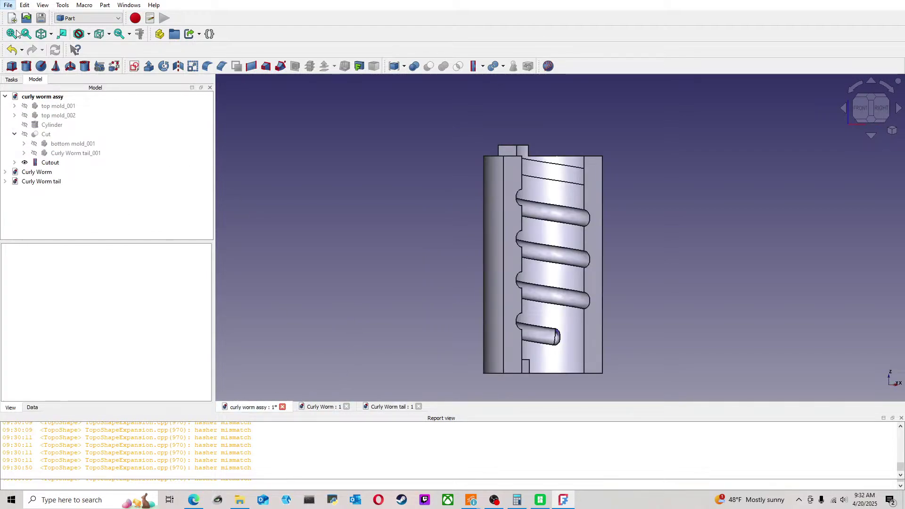
key("ctrl+s")
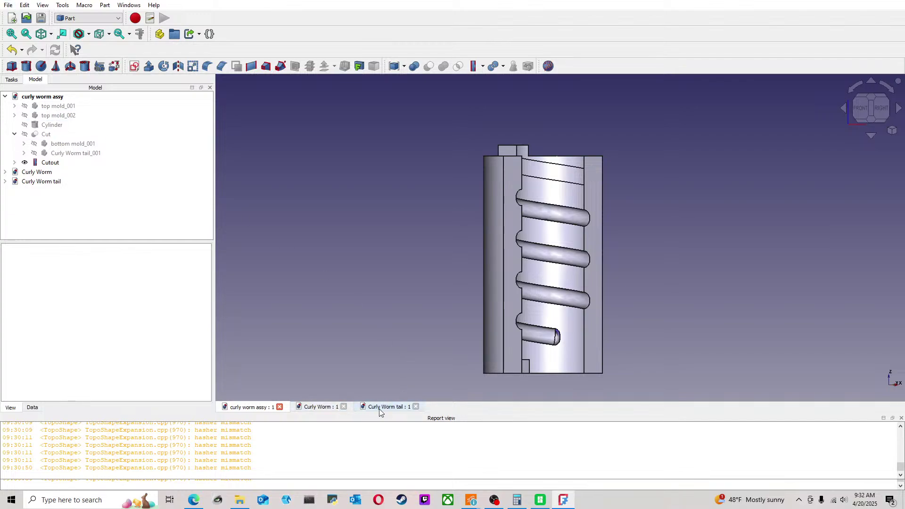
left_click(320, 408)
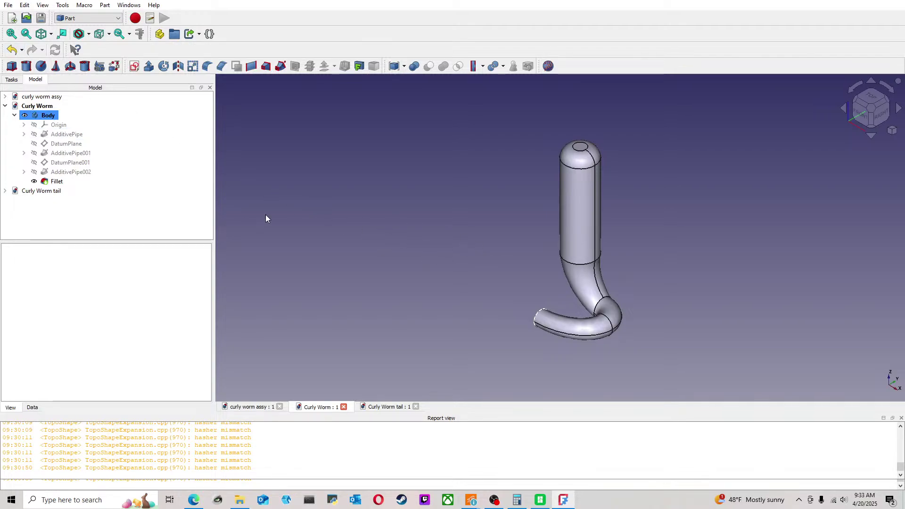
Step: Hide Sketch005 inside AdditivePipe002 of the Curly Worm body
left_click(24, 172)
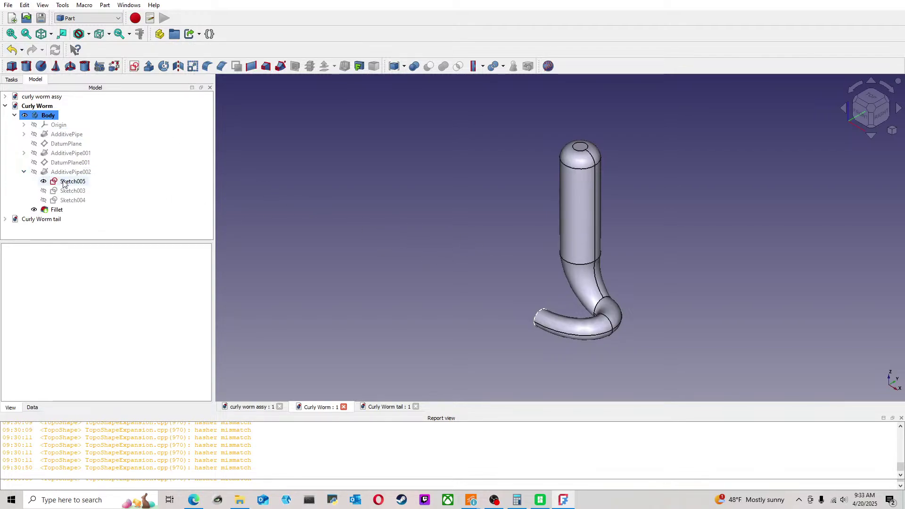
left_click(64, 182)
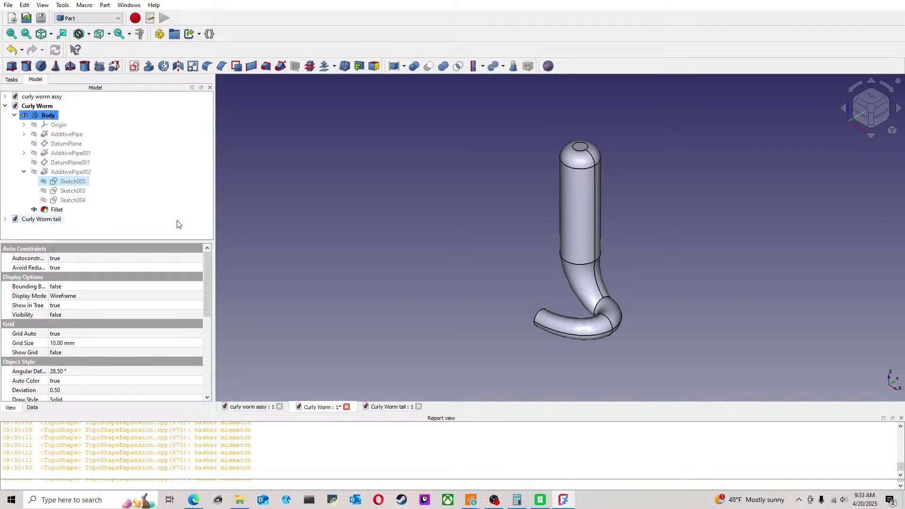
left_click(468, 269)
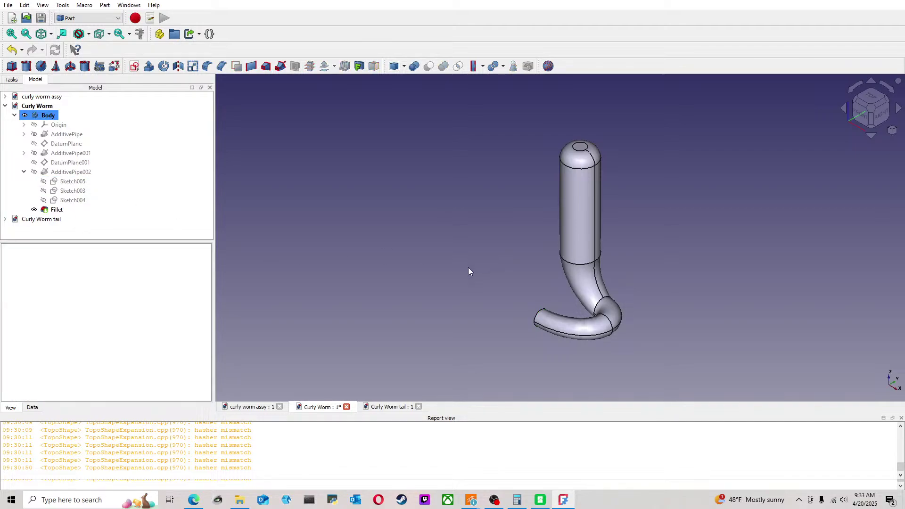
Step: Review the circle in Sketch003 and the curved path dimensions in Sketch004, and save the Curly Worm document
left_click(872, 99)
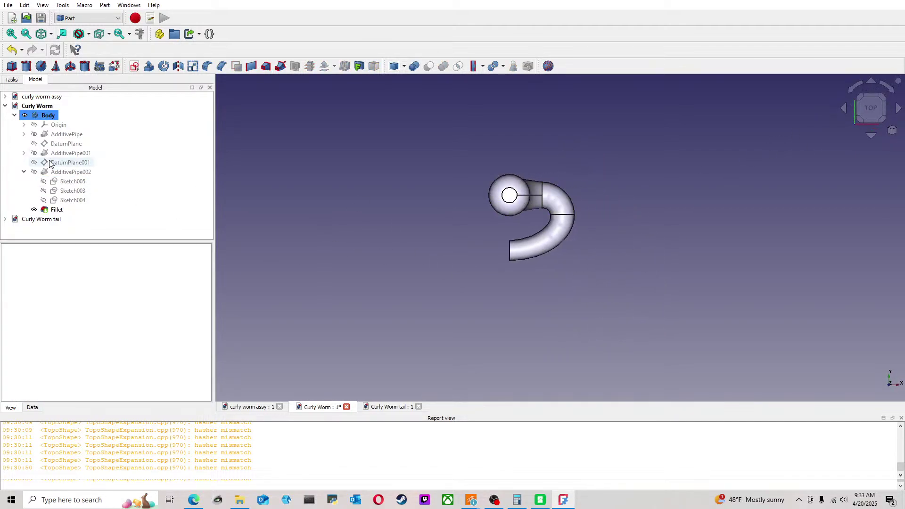
double_click(65, 194)
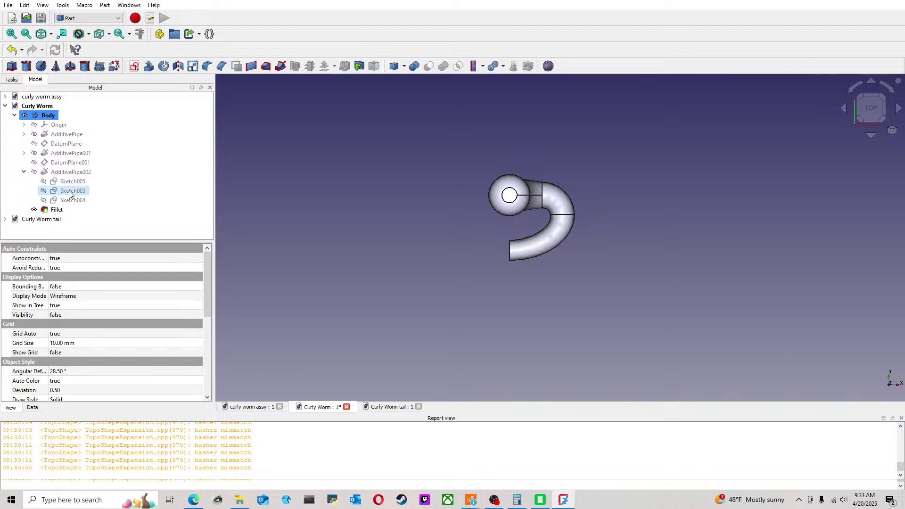
mouse_move(564, 224)
middle_mouse_down()
mouse_move(771, 265)
mouse_move(489, 202)
middle_mouse_up()
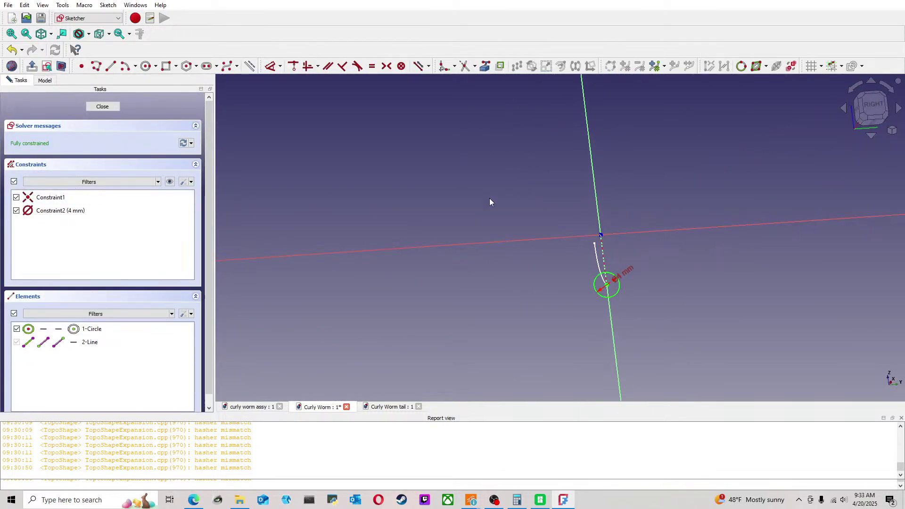
left_click(108, 106)
double_click(82, 200)
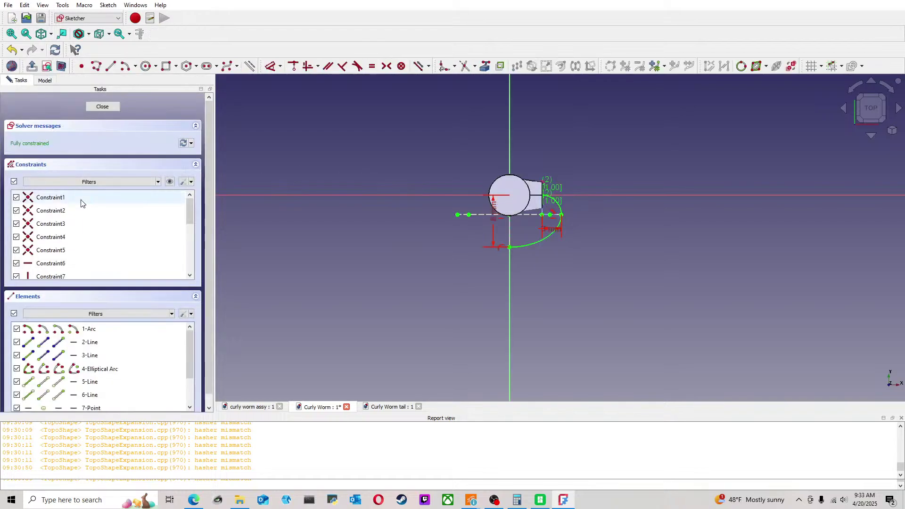
left_click_drag(499, 228, 412, 229)
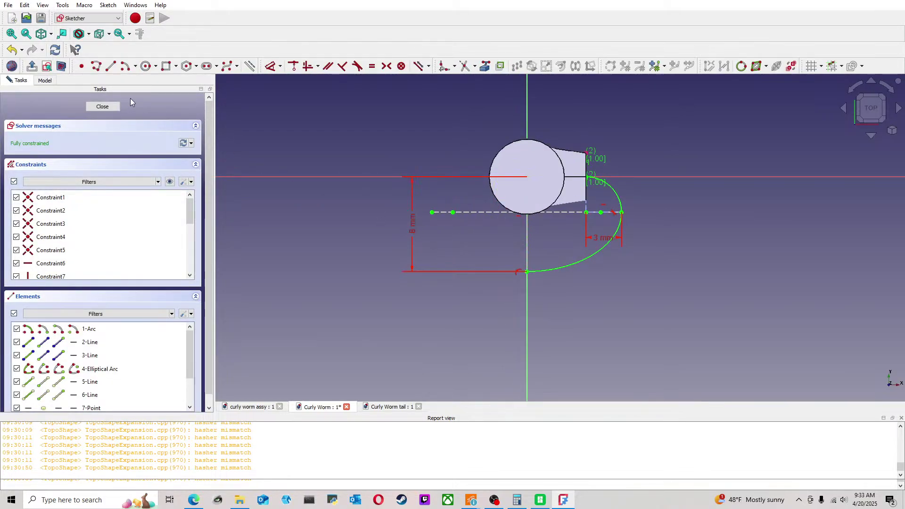
left_click(102, 106)
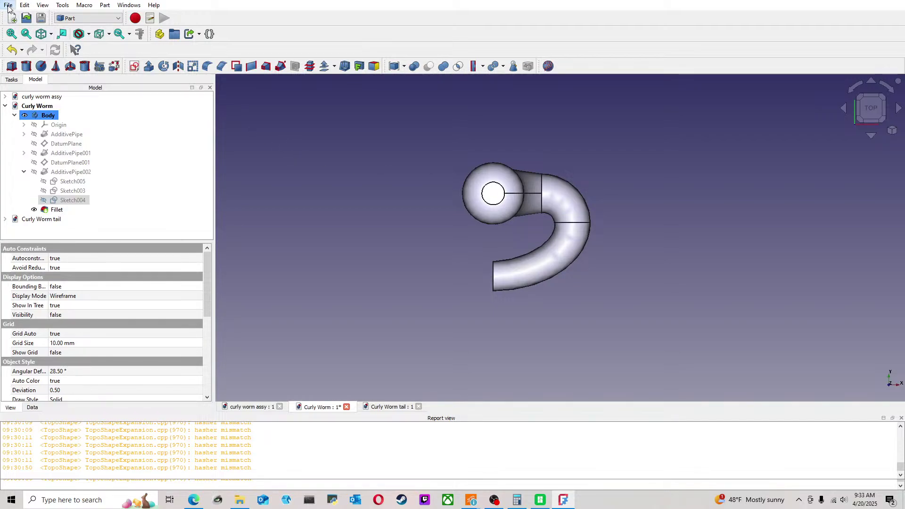
key("ctrl+s")
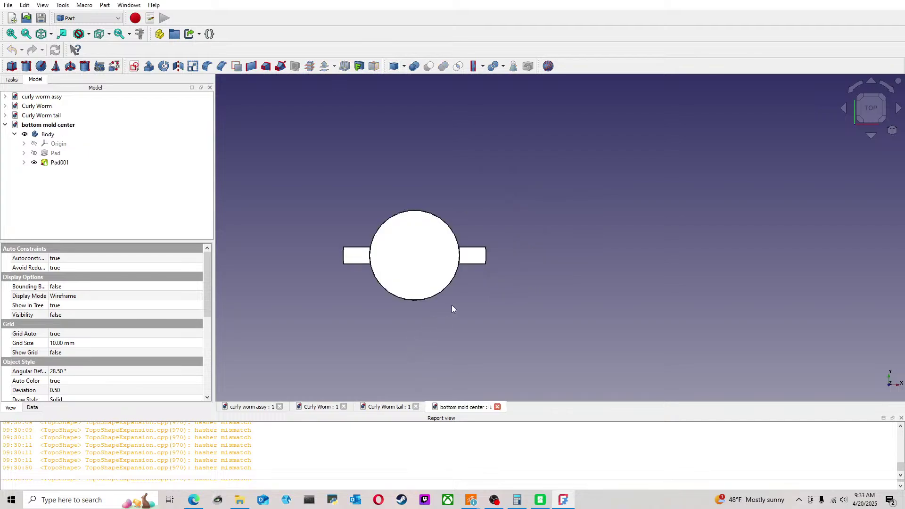
Step: Show the Origin planes and axes of the Body in the bottom mold center document
middle_click_drag(451, 309, 623, 216)
key("1")
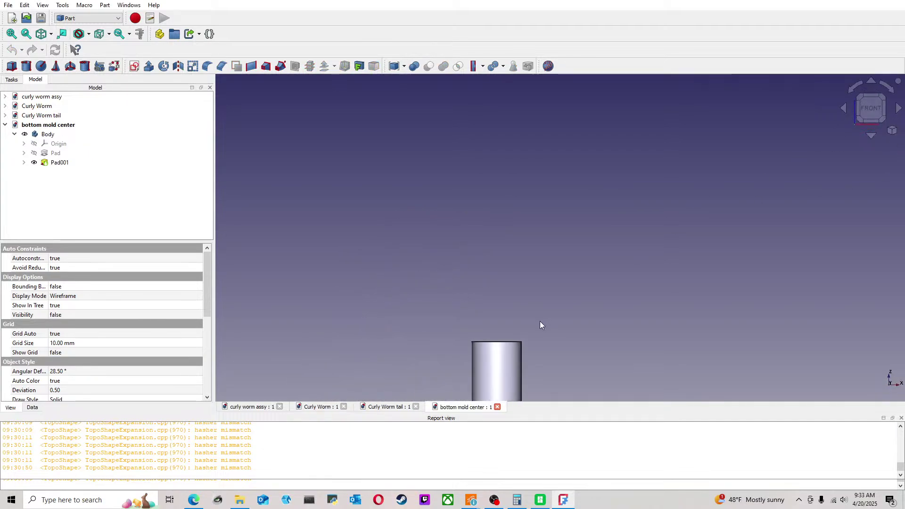
scroll(485, 271, "down", 1)
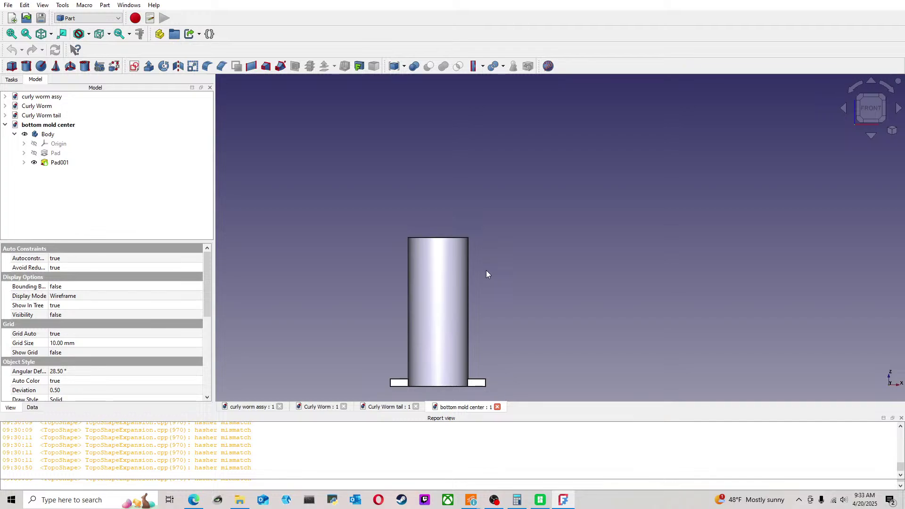
left_click(51, 144)
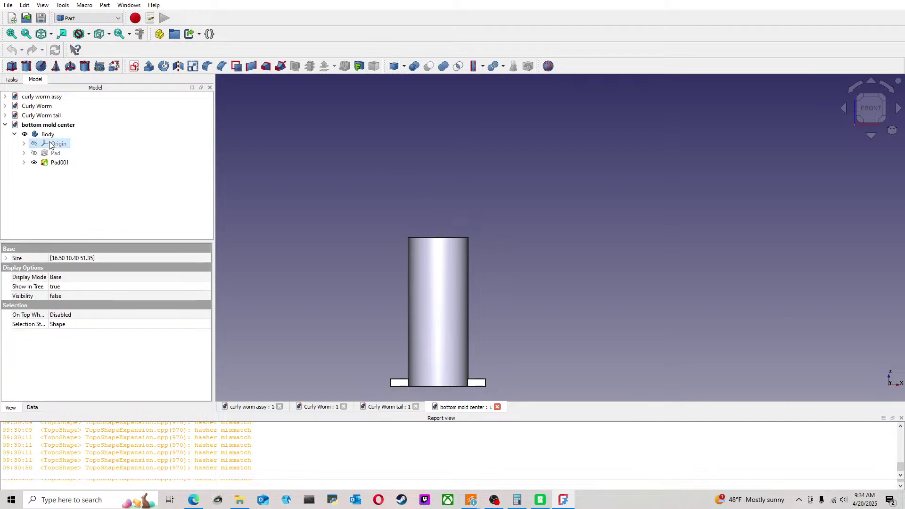
key("space")
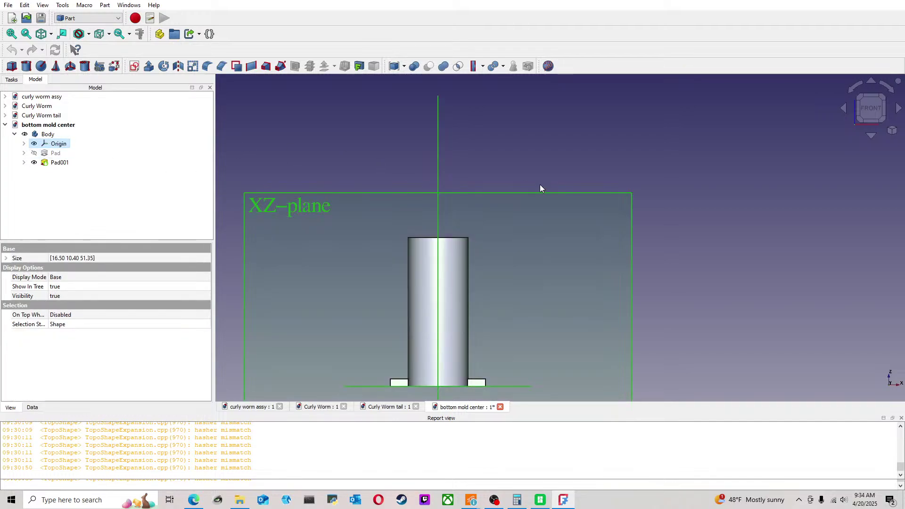
Step: Create a new sketch on the XZ plane of the bottom mold center body
left_click(542, 197)
scroll(474, 247, "up", 2)
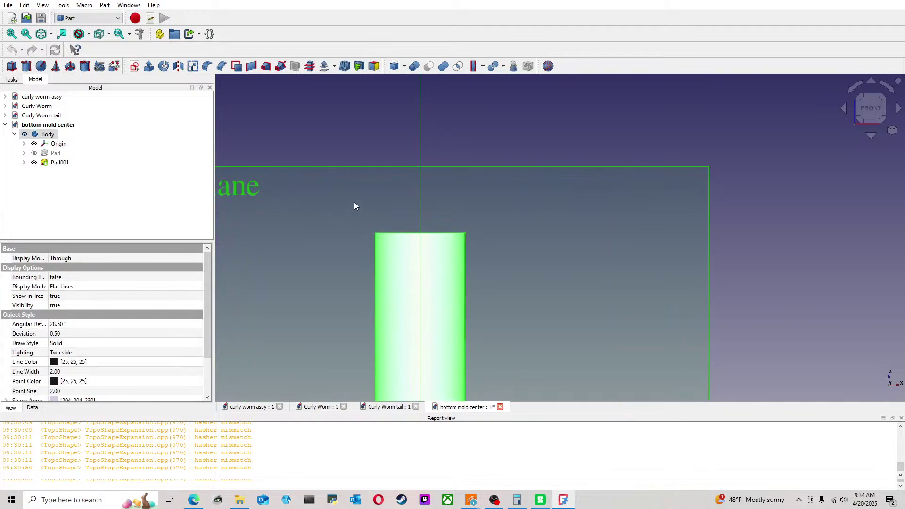
left_click(315, 141)
left_click(283, 175)
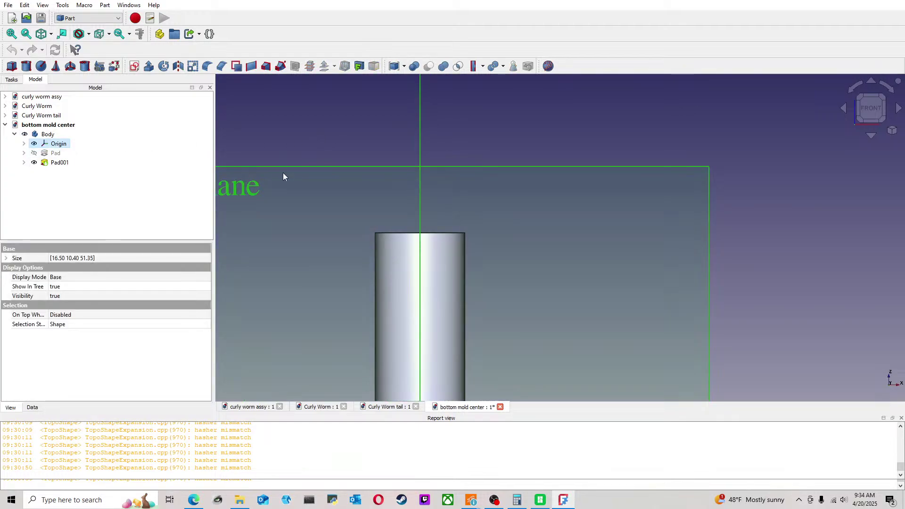
left_click(502, 142)
left_click(479, 166)
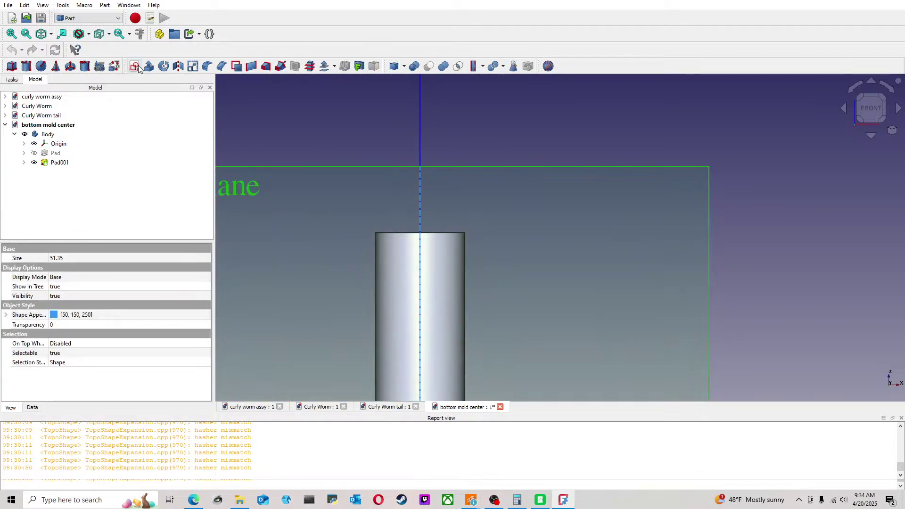
left_click(85, 126)
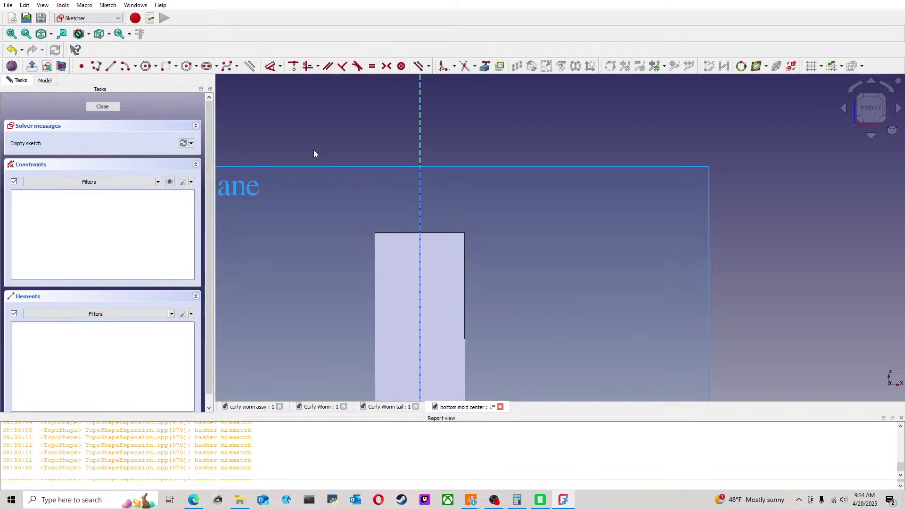
Step: Sketch a circle about 8.6 mm in diameter just to the right of the cylinder's upper corner
left_click(142, 65)
left_click(508, 232)
left_click(490, 214)
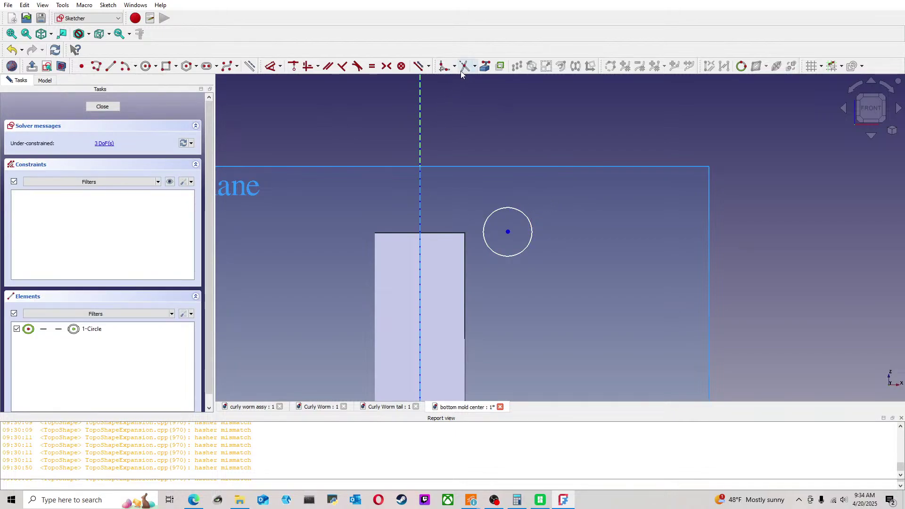
Step: Project the cylinder's right side edge into the sketch and make the circle's centre coincident with its upper endpoint
left_click(484, 65)
left_click(466, 236)
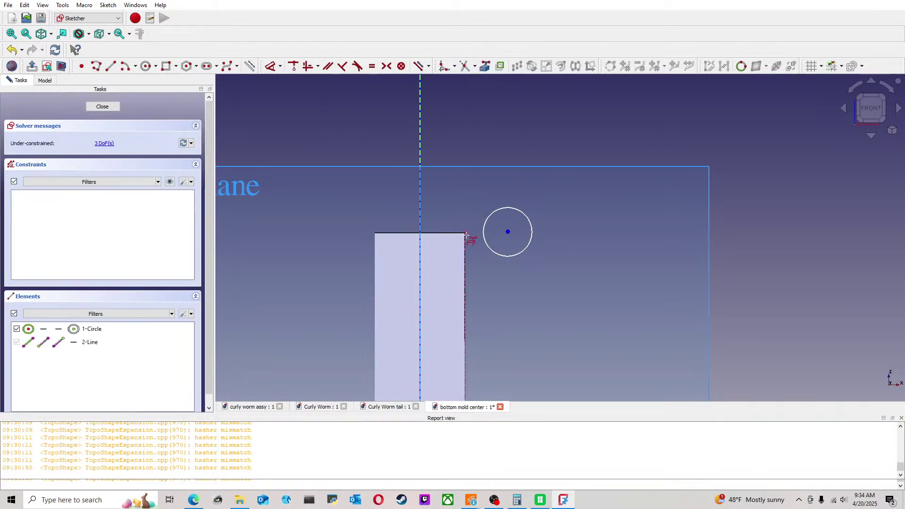
left_click(465, 233)
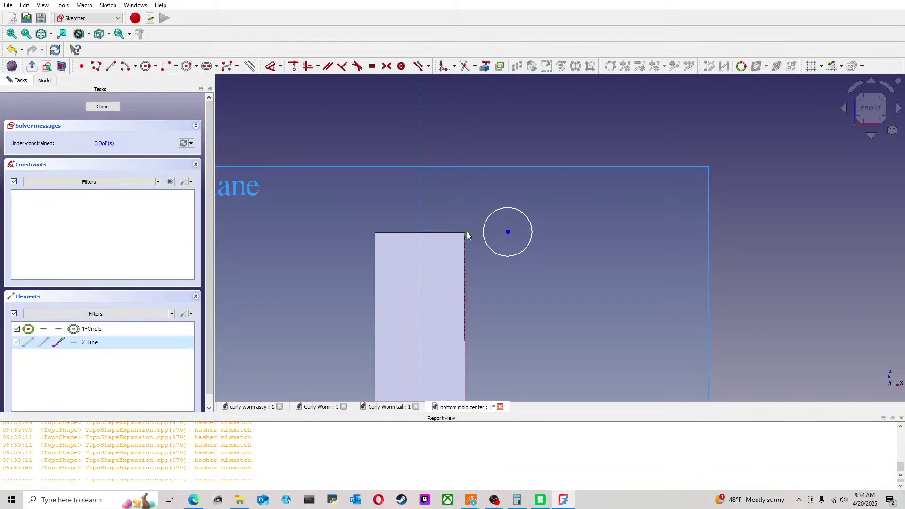
left_click(508, 232)
left_click(278, 67)
scroll(446, 245, "up", 2)
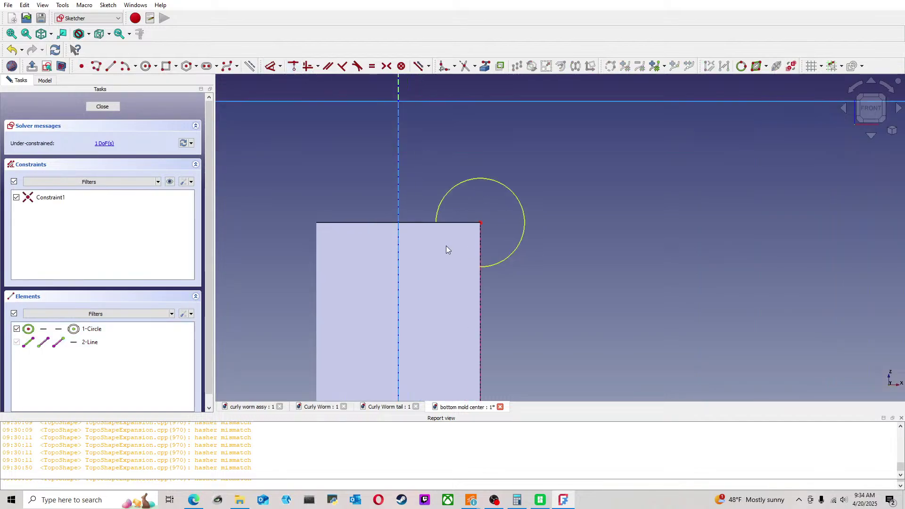
Step: Set the circle's diameter to 3 mm and close the sketch
left_click(270, 66)
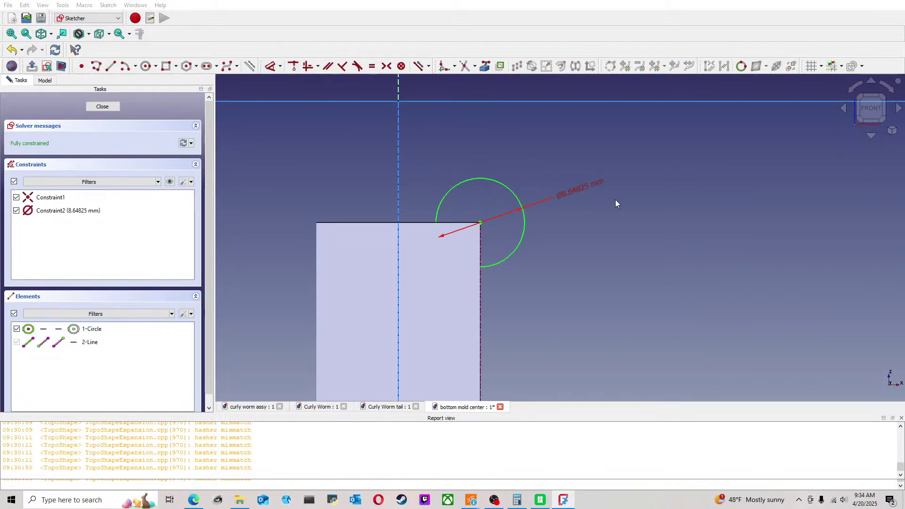
type("3")
key("Return")
key("Escape")
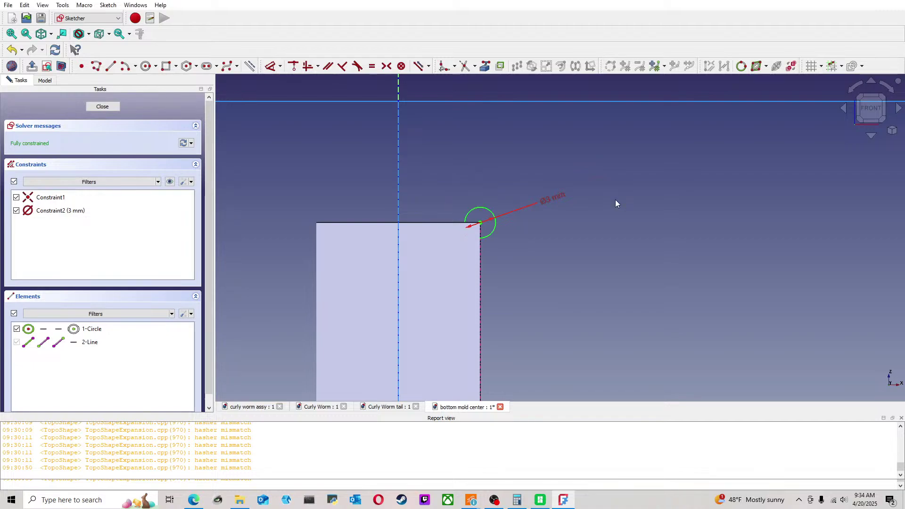
left_click(103, 106)
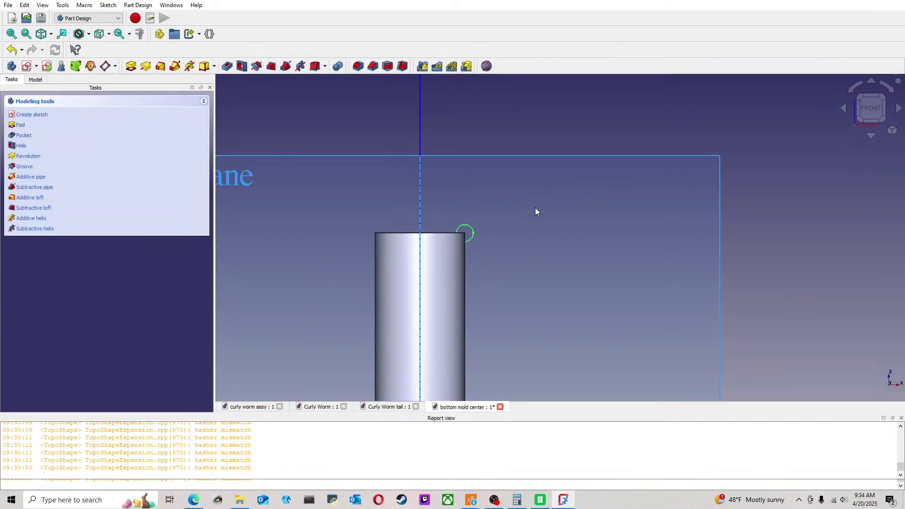
Step: Hide the Origin of the bottom mold center body
left_click(36, 79)
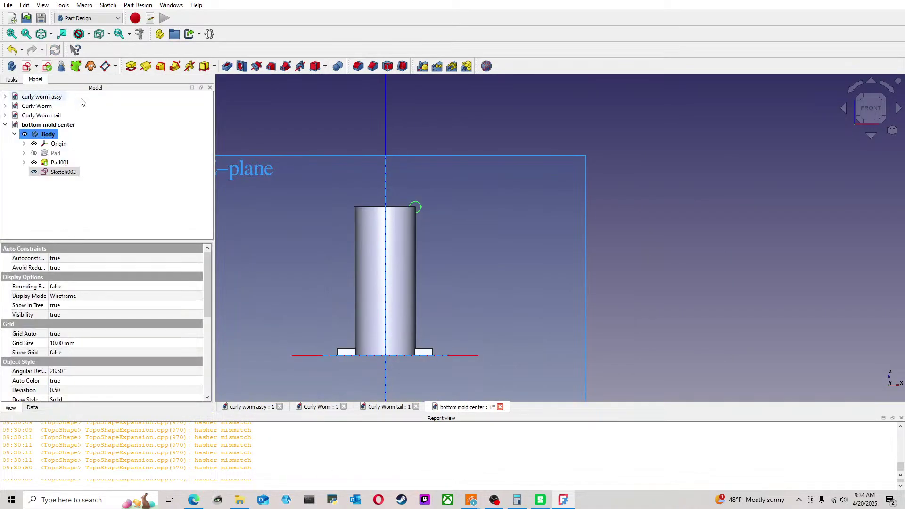
left_click(64, 145)
key("space")
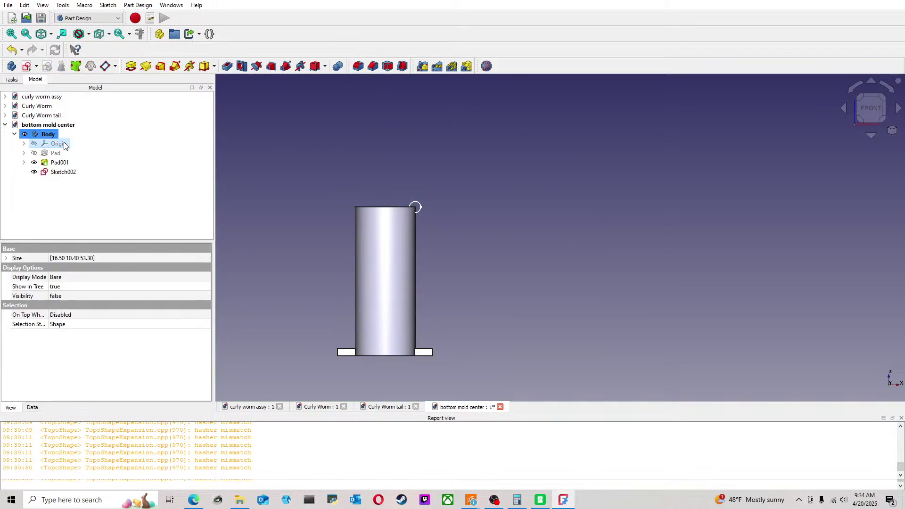
Step: Cut a reversed subtractive helix from Sketch002 around the cylinder with a pitch of 7.5 mm
left_click(63, 172)
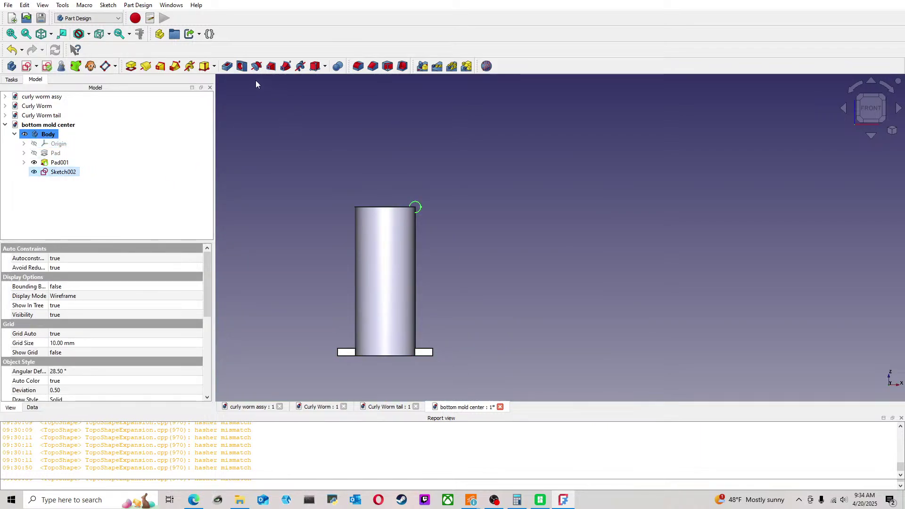
left_click(302, 69)
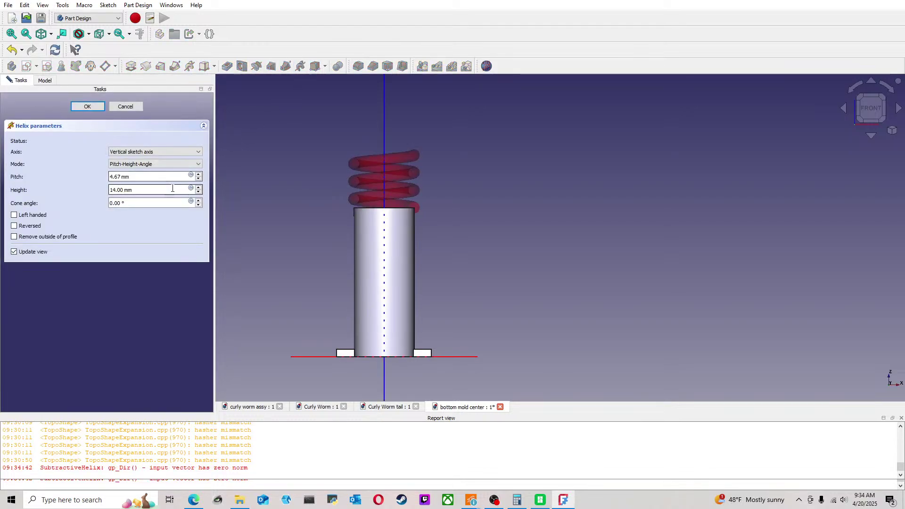
left_click(15, 226)
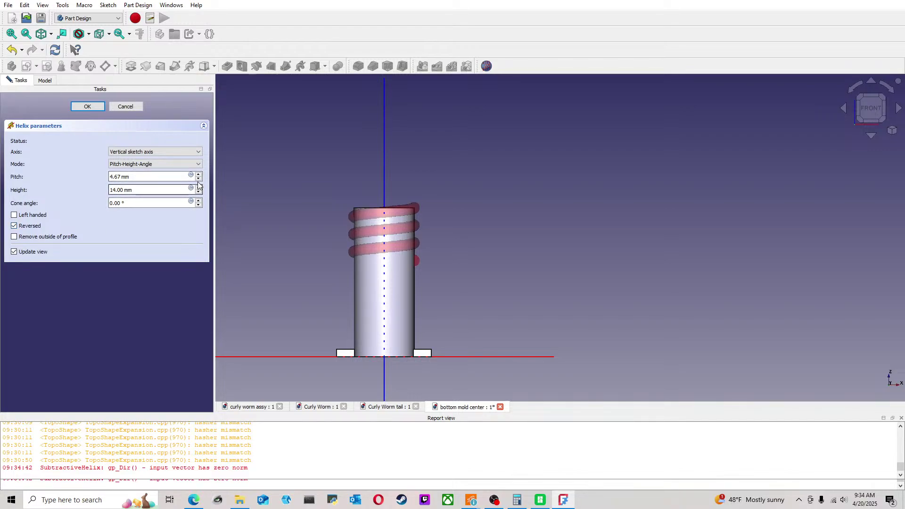
triple_click(169, 180)
type("7.5")
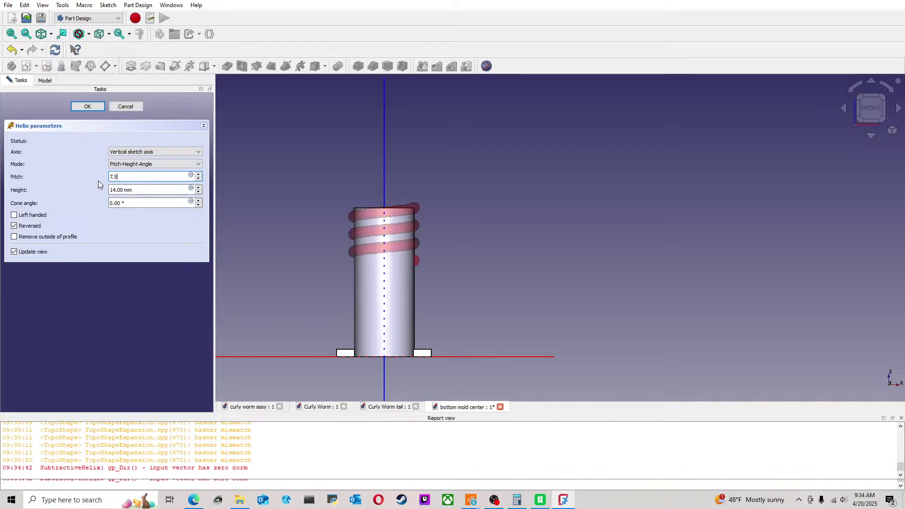
key("Return")
Step: Set the subtractive helix's height to 33 mm
double_click(71, 172)
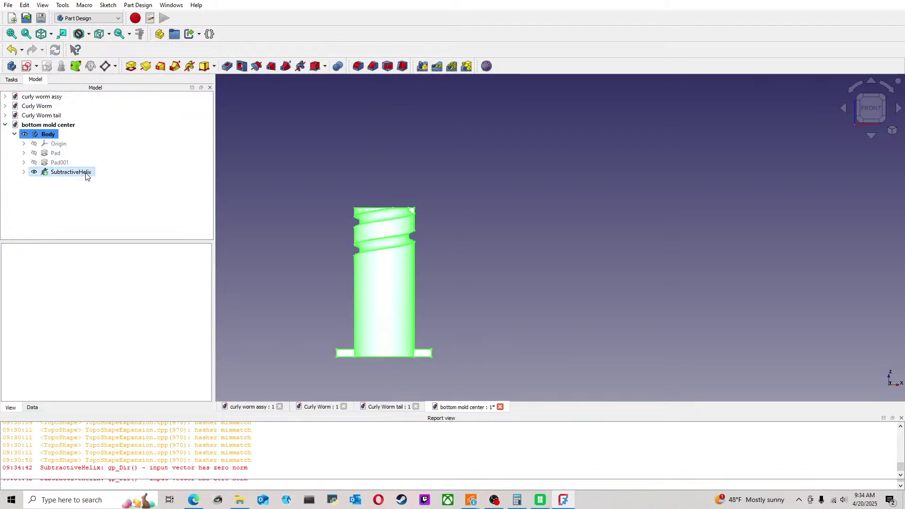
key("Tab")
type("33")
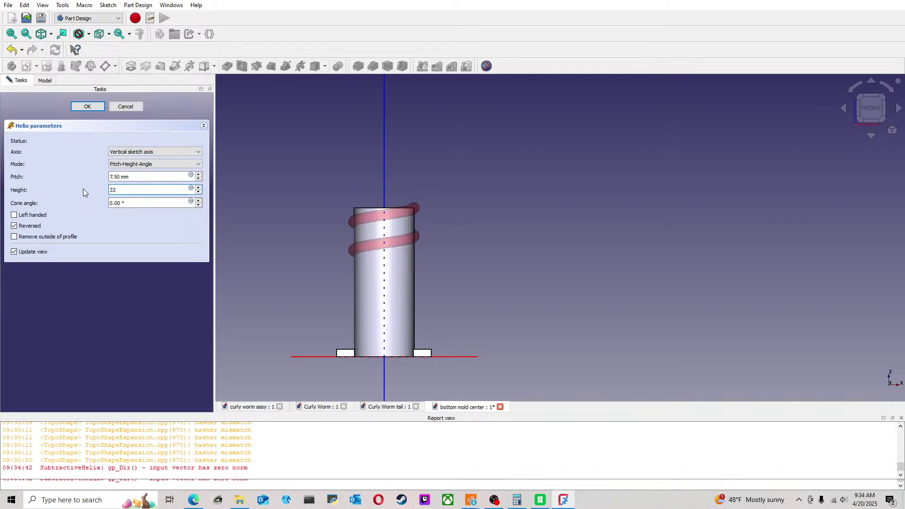
key("Return")
Step: Fillet the curved edge at the lower end of the helical groove with a 1 mm radius and save the document
middle_click_drag(416, 198, 428, 226)
scroll(357, 350, "up", 3)
scroll(368, 358, "up", 2)
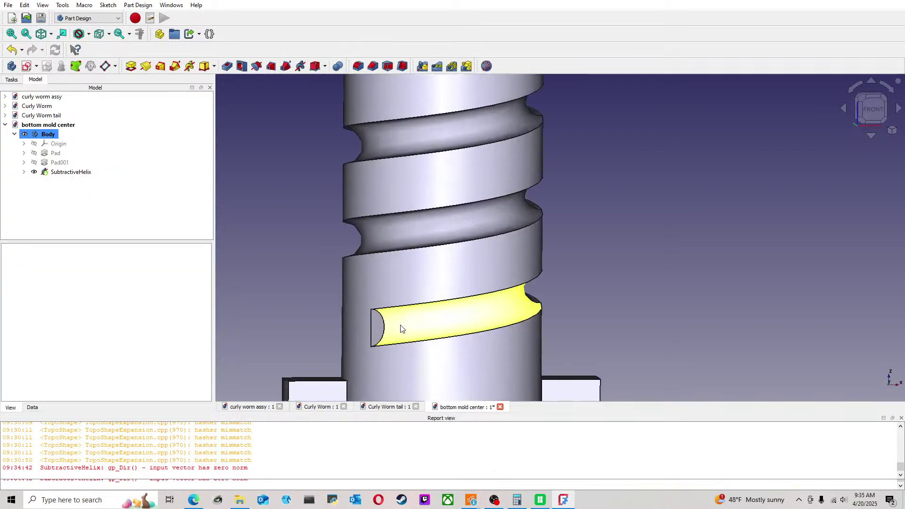
left_click(384, 324)
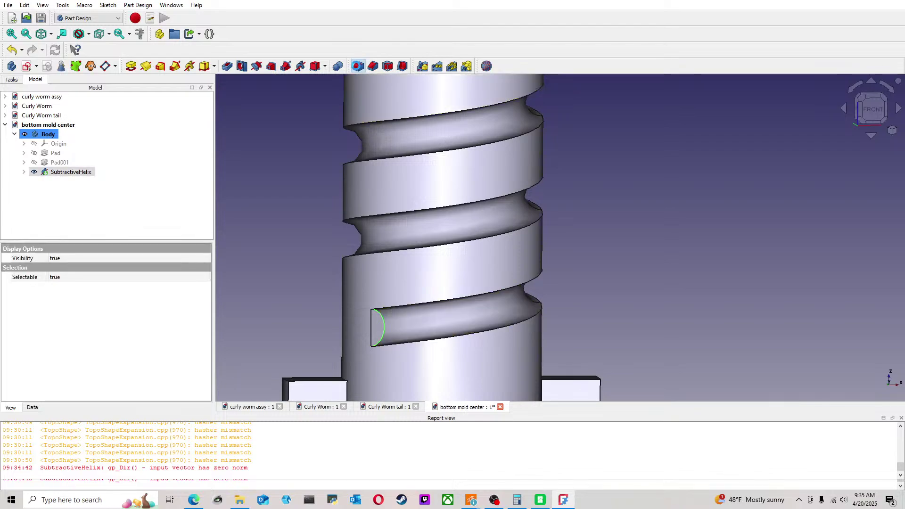
left_click(358, 66)
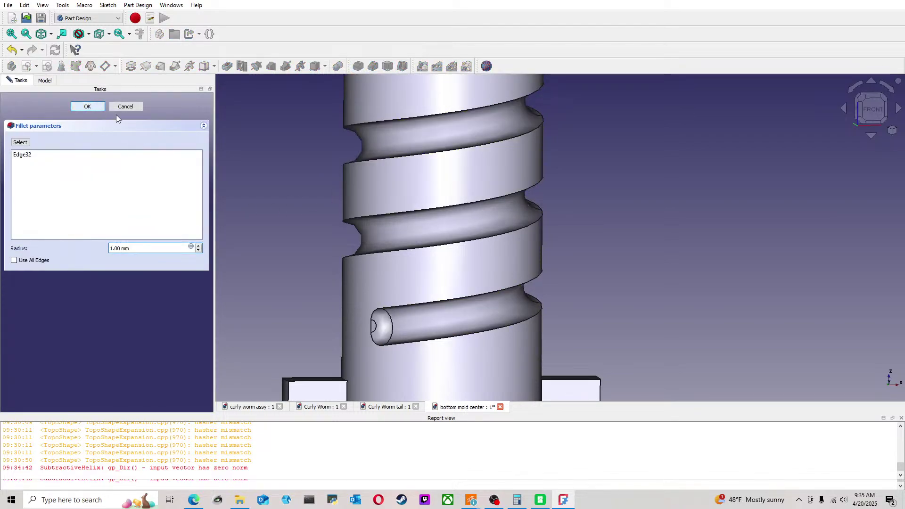
left_click(88, 107)
middle_click_drag(572, 265, 485, 257)
scroll(506, 260, "down", 3)
key("0")
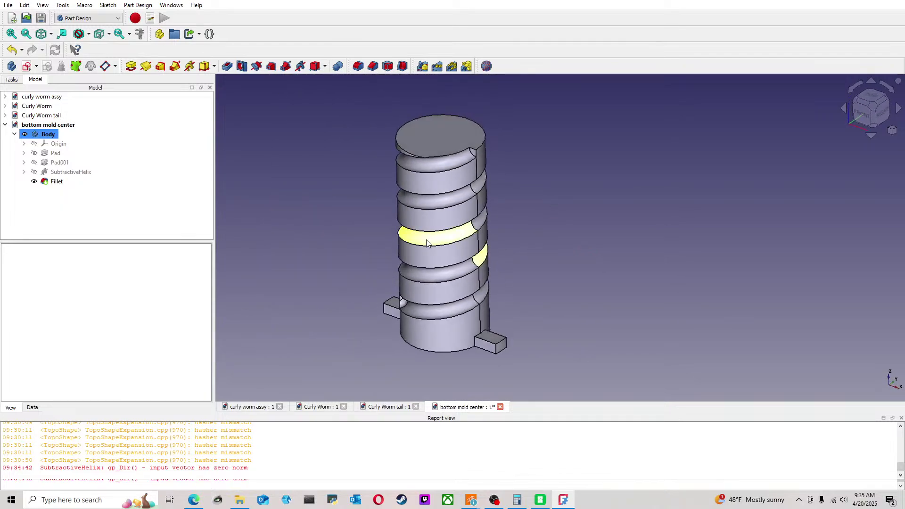
left_click(8, 4)
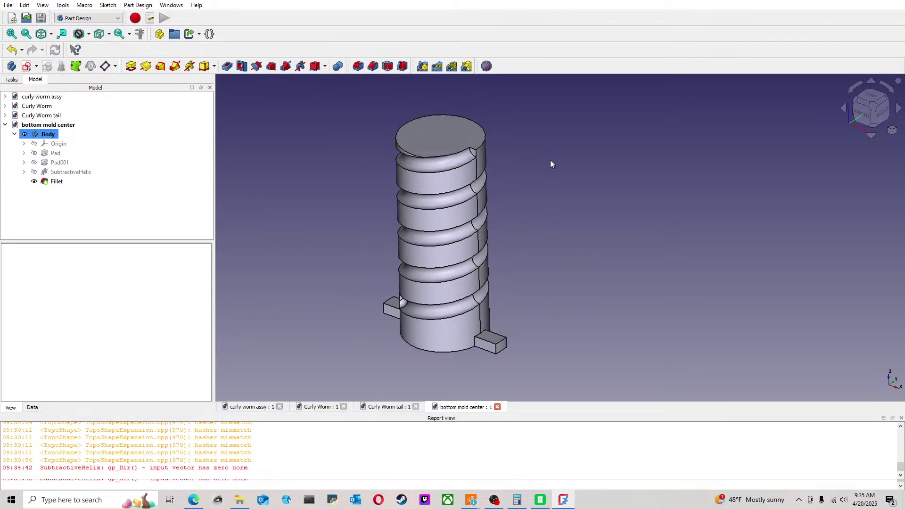
scroll(511, 174, "up", 1)
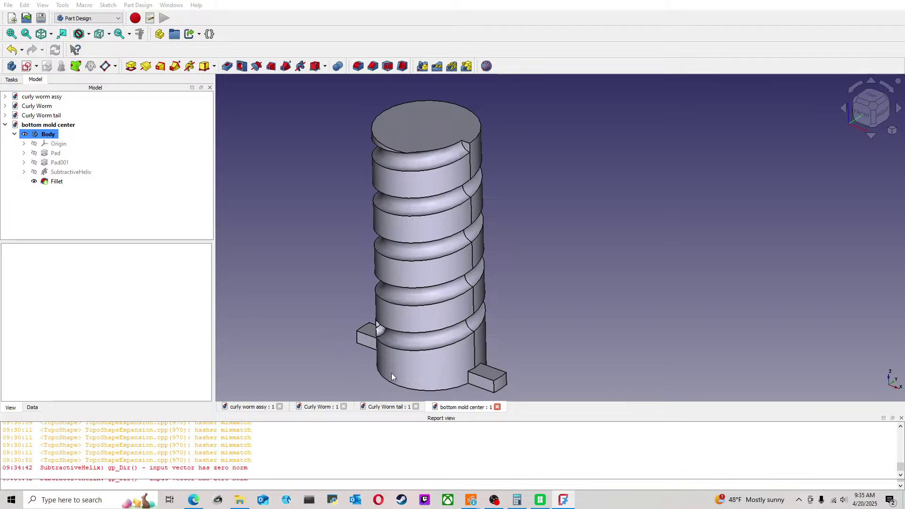
middle_click_drag(457, 226, 605, 275)
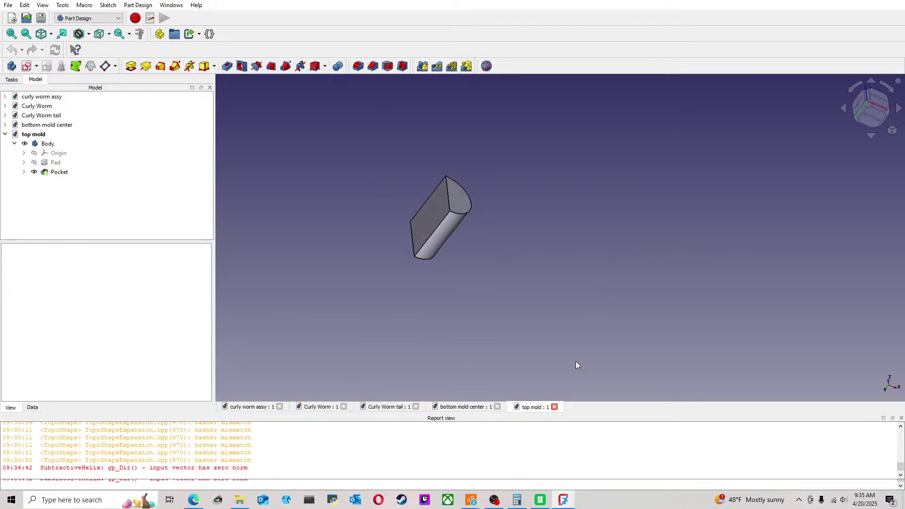
left_click(554, 407)
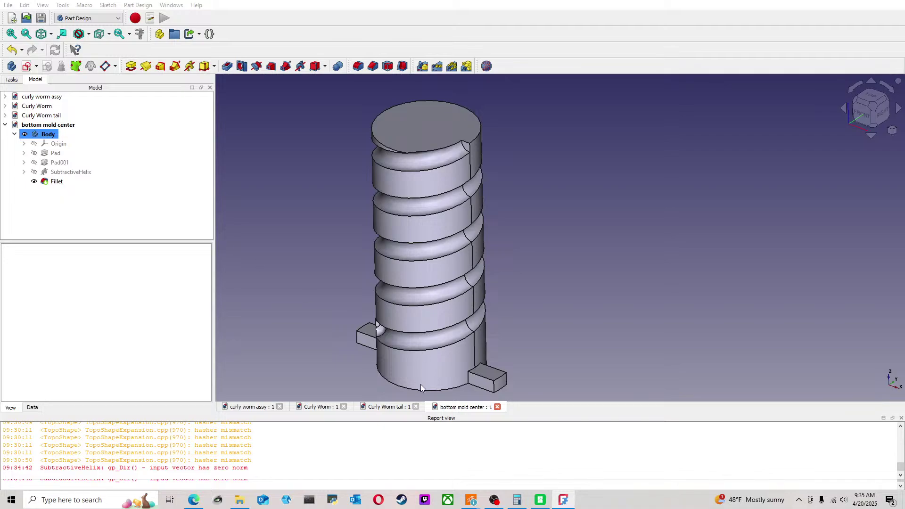
Step: Open the bottom mold document and inspect the inner side of its half-cylinder body
mouse_move(684, 226)
middle_mouse_down()
mouse_move(692, 188)
mouse_move(670, 104)
mouse_move(753, 262)
mouse_move(743, 236)
mouse_move(823, 157)
middle_mouse_up()
key("1")
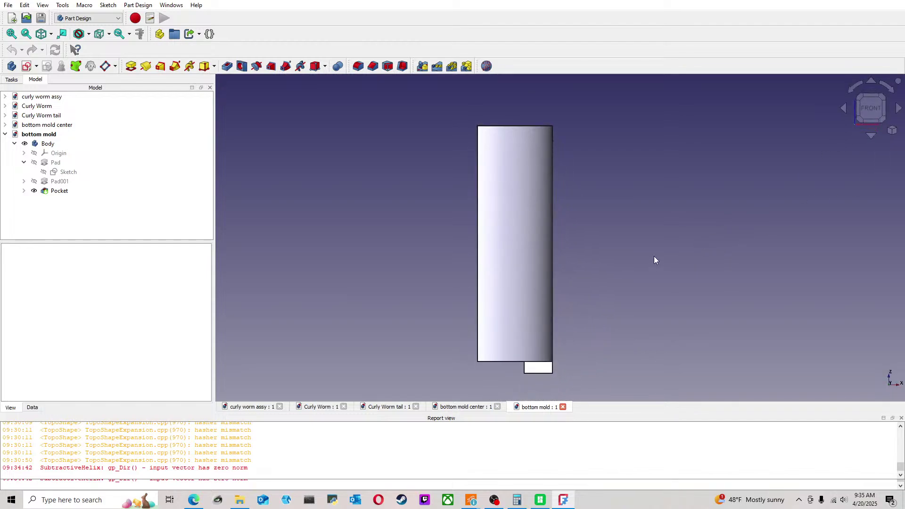
scroll(587, 200, "down", 2)
middle_click_drag(588, 194, 587, 221)
left_click(858, 102)
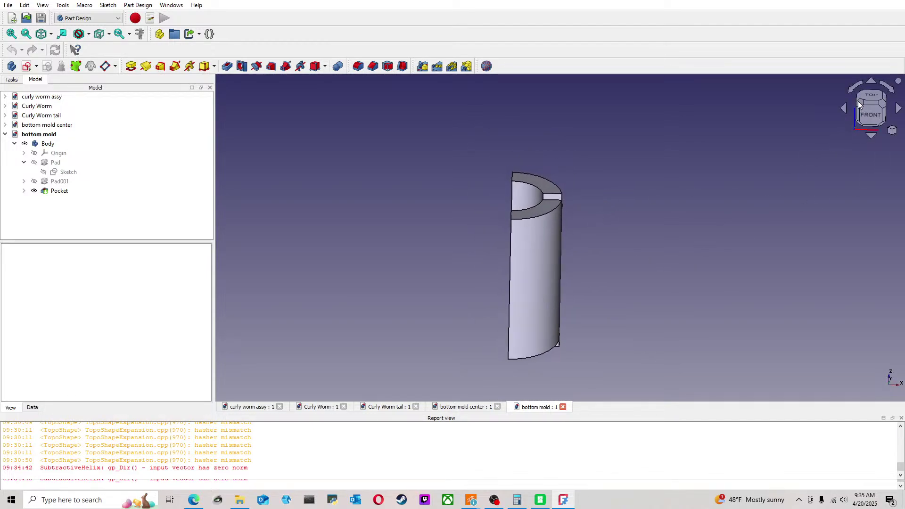
middle_click_drag(646, 191, 635, 190, "shift")
scroll(635, 190, "up", 1)
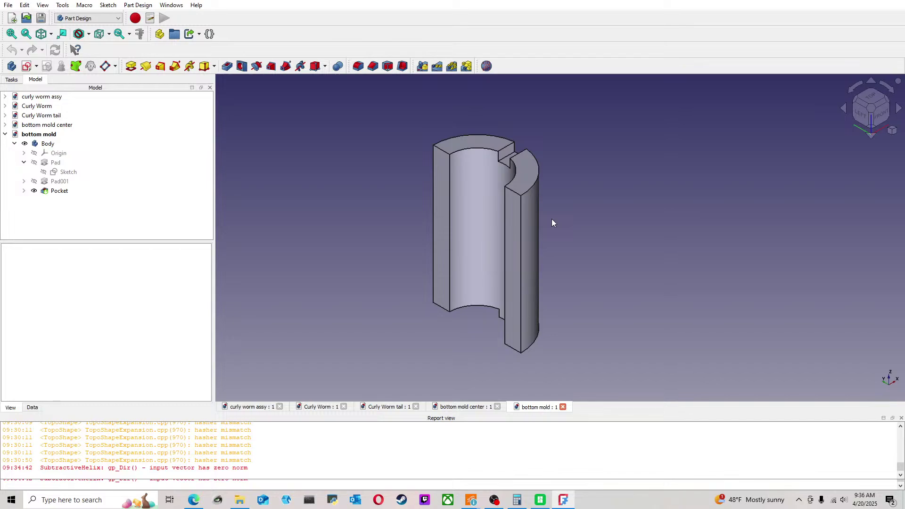
Step: Switch to the Part workbench and select the bottom mold's Body
left_click(15, 144)
left_click(19, 144)
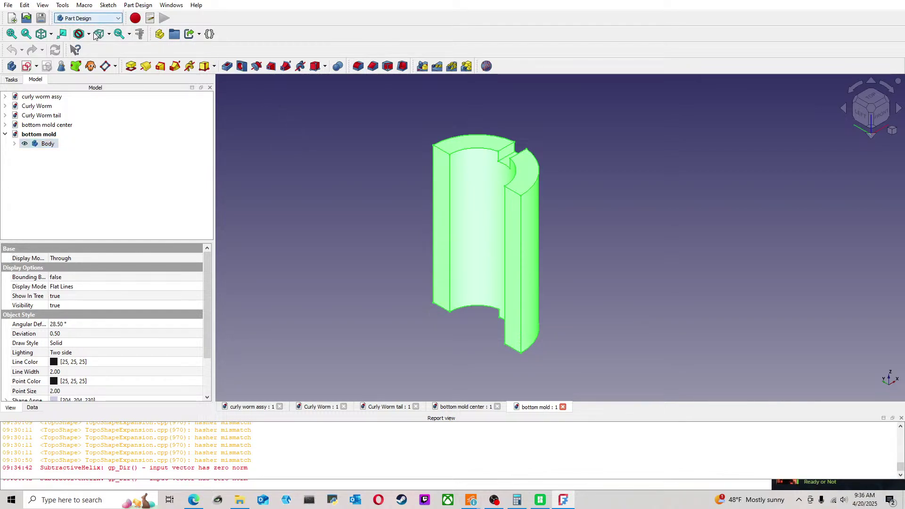
key("Up")
left_click(370, 155)
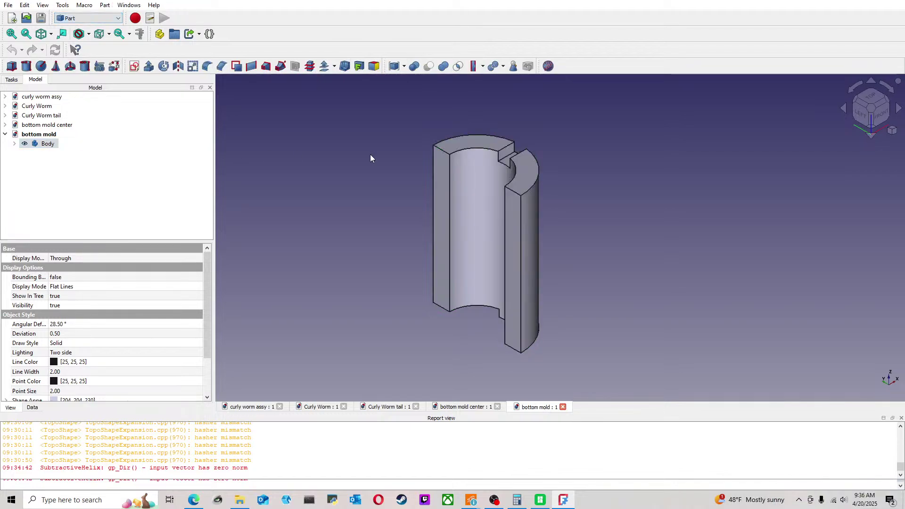
left_click(50, 145)
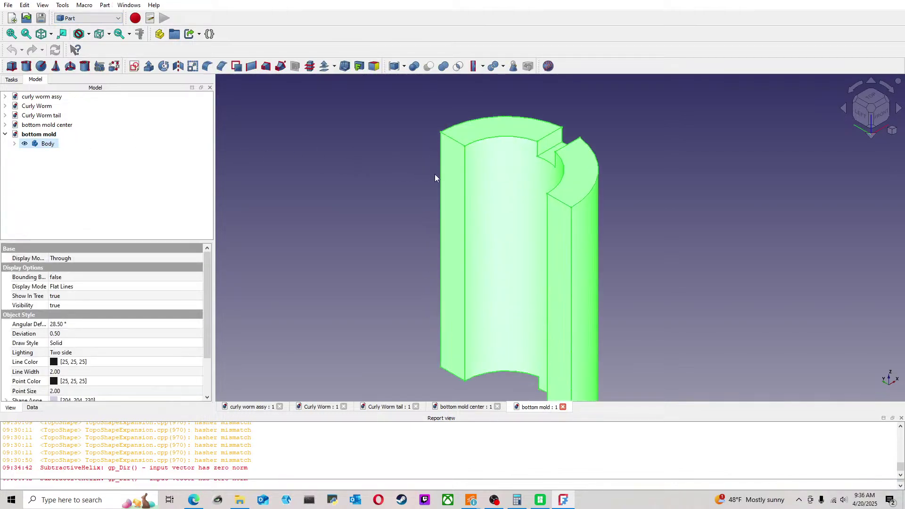
scroll(431, 173, "up", 1)
middle_click_drag(431, 173, 339, 150)
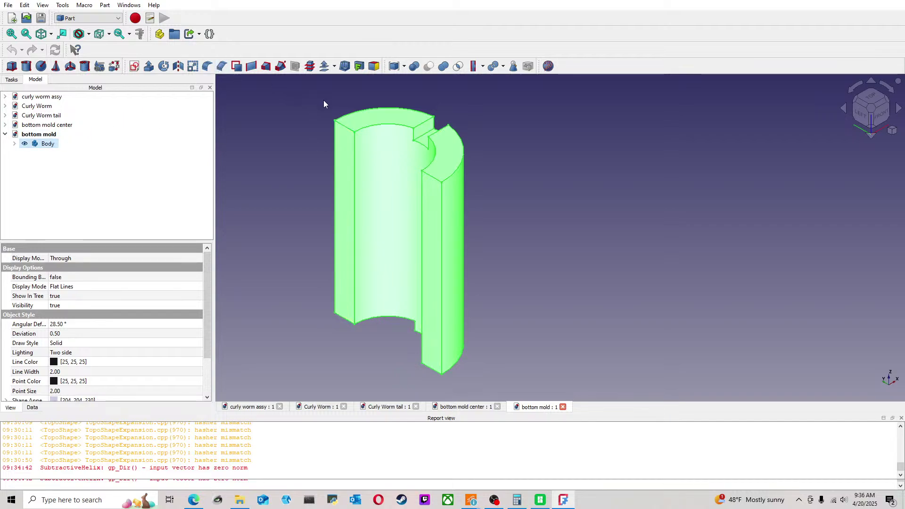
Step: Try to mirror the bottom mold's Body about the XY plane, and undo the mirror
left_click(178, 66)
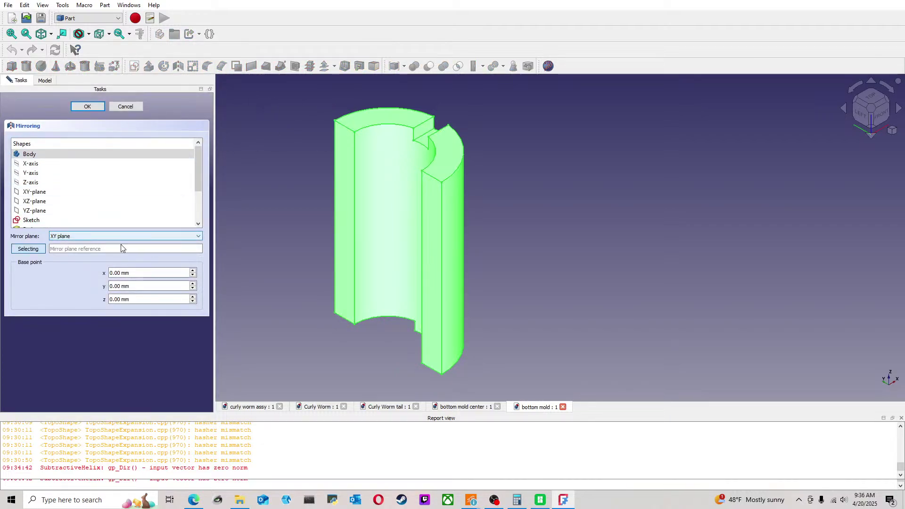
left_click(350, 214)
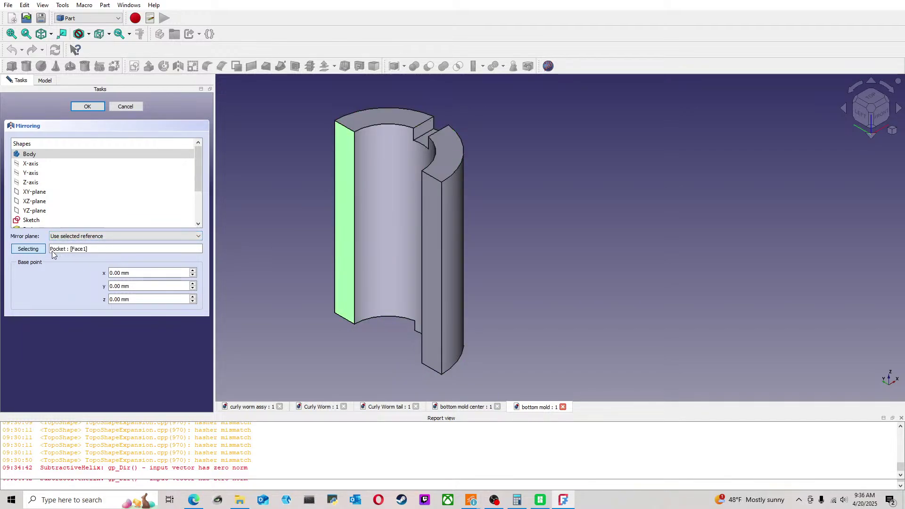
left_click(88, 240)
left_click(92, 210)
left_click(87, 106)
scroll(312, 258, "down", 2)
middle_click_drag(356, 267, 276, 297)
scroll(350, 280, "up", 5)
scroll(350, 279, "down", 4)
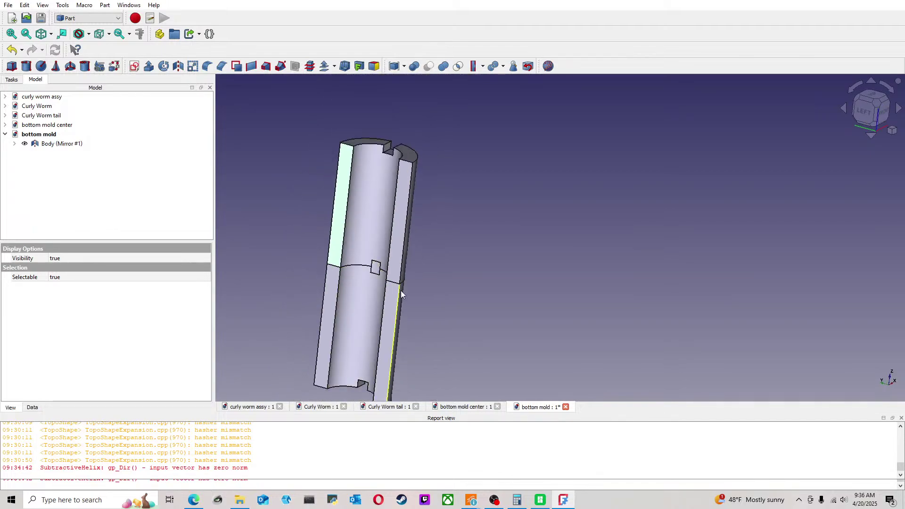
left_click(12, 50)
Step: Mirror the bottom mold's Body about the YZ plane with the base point at the origin
left_click(49, 144)
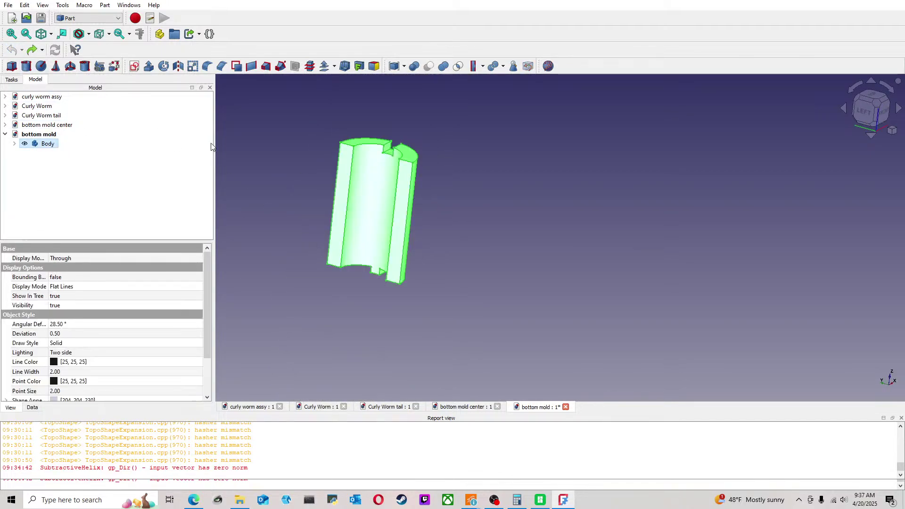
left_click(179, 66)
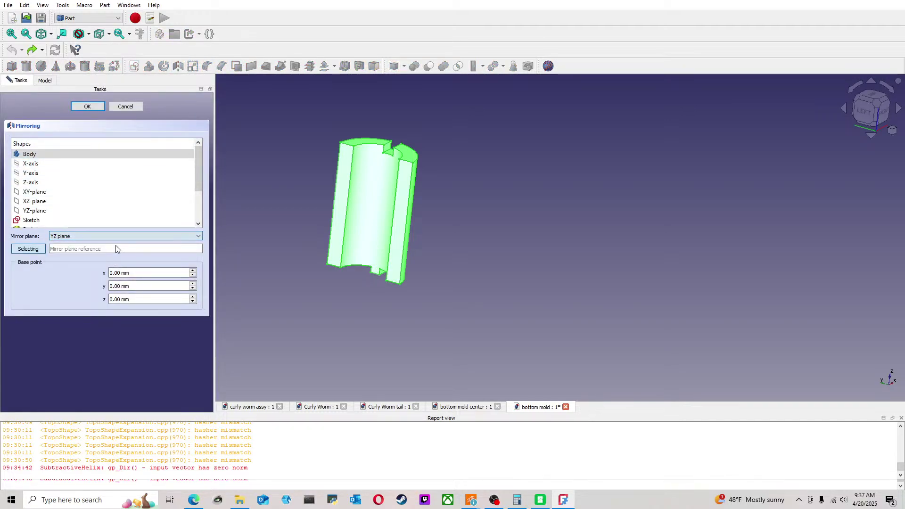
left_click(96, 107)
mouse_move(467, 168)
middle_mouse_down()
mouse_move(422, 171)
mouse_move(447, 232)
mouse_move(465, 228)
mouse_move(424, 228)
mouse_move(331, 200)
mouse_move(408, 162)
mouse_move(369, 238)
middle_mouse_up()
left_click(465, 228)
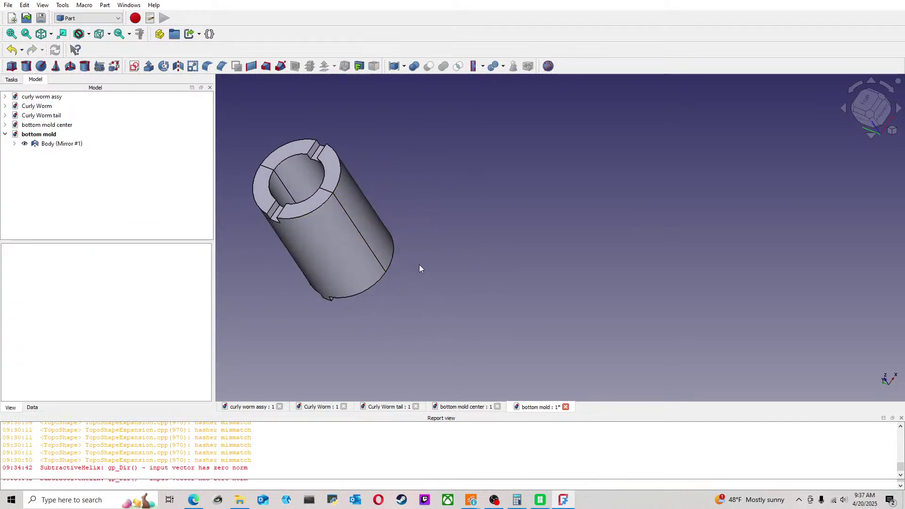
Step: Fuse the mirrored half with the original Body using a Boolean union, and save the document
left_click(15, 143)
left_click(15, 144)
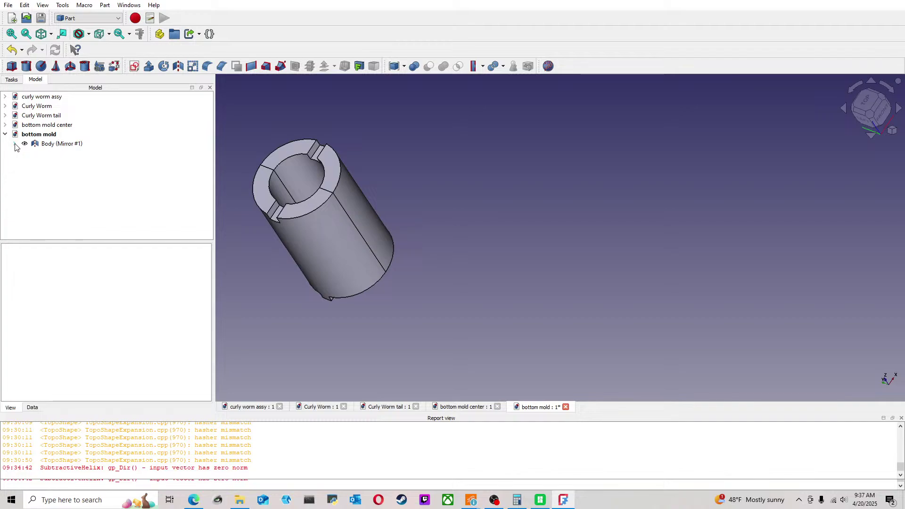
left_click(61, 144)
left_click(872, 118)
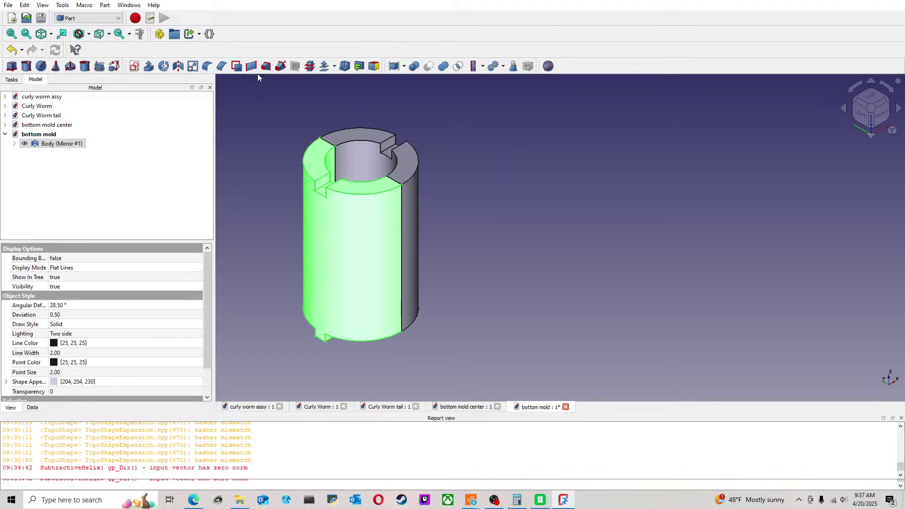
left_click(14, 143)
left_click(52, 153, "ctrl")
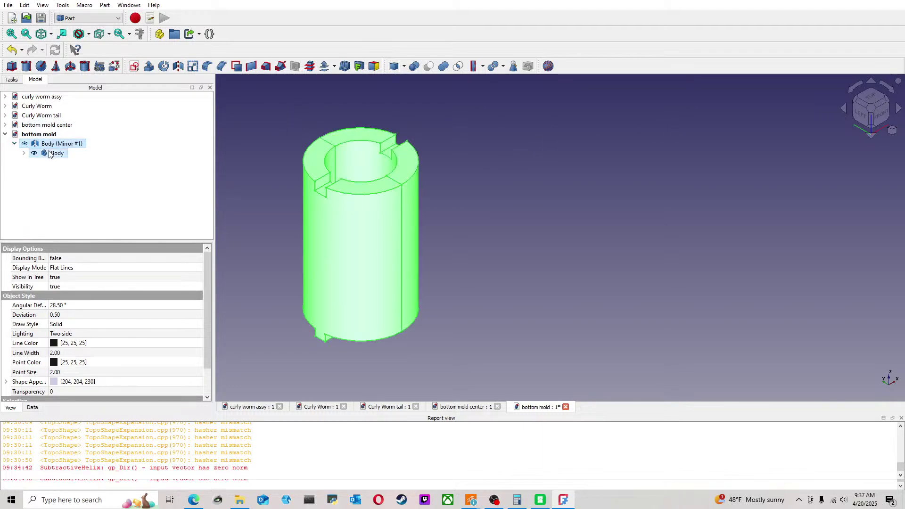
left_click(444, 68)
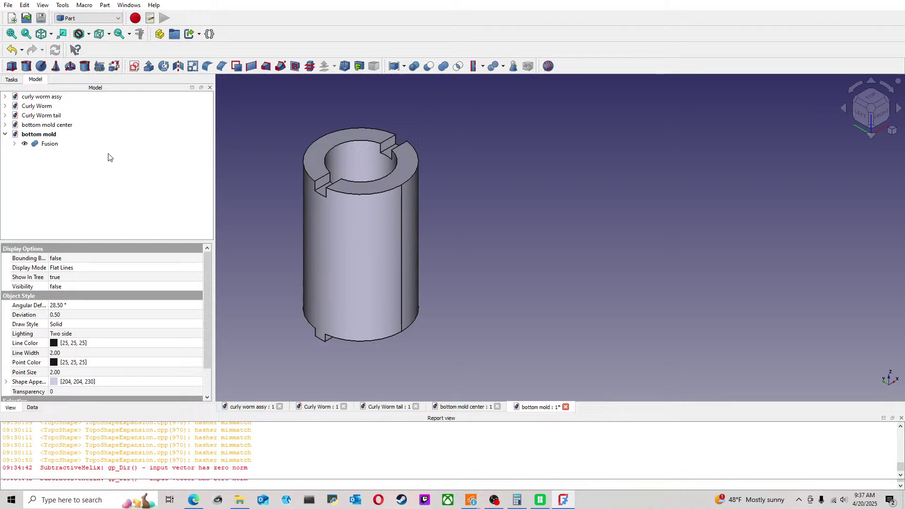
key("ctrl+s")
Step: Switch to the Part Design workbench, start a new sketch on the bottom mold and inspect the model tree
left_click(86, 132)
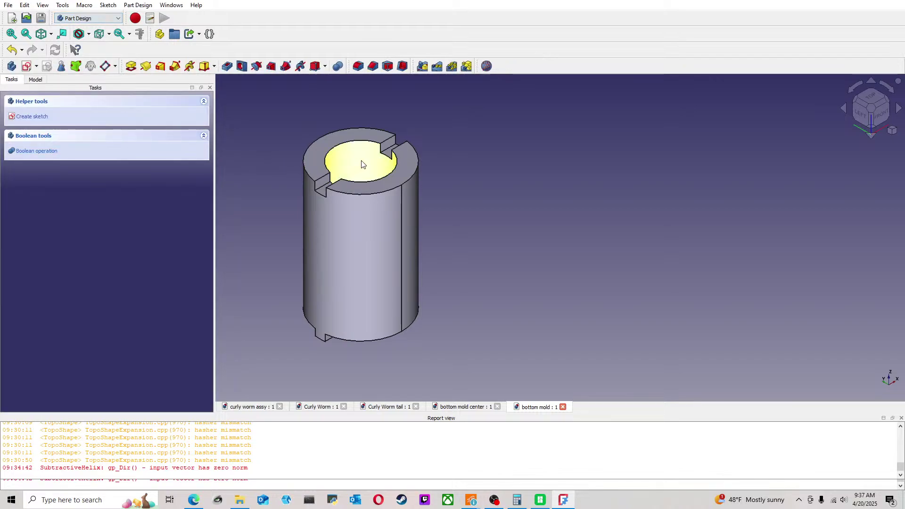
left_click(865, 100)
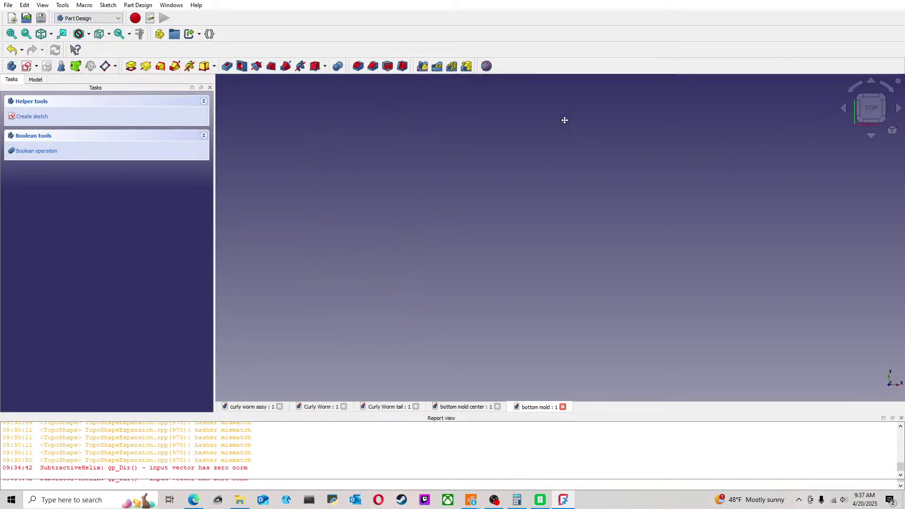
middle_click_drag(545, 246, 564, 168)
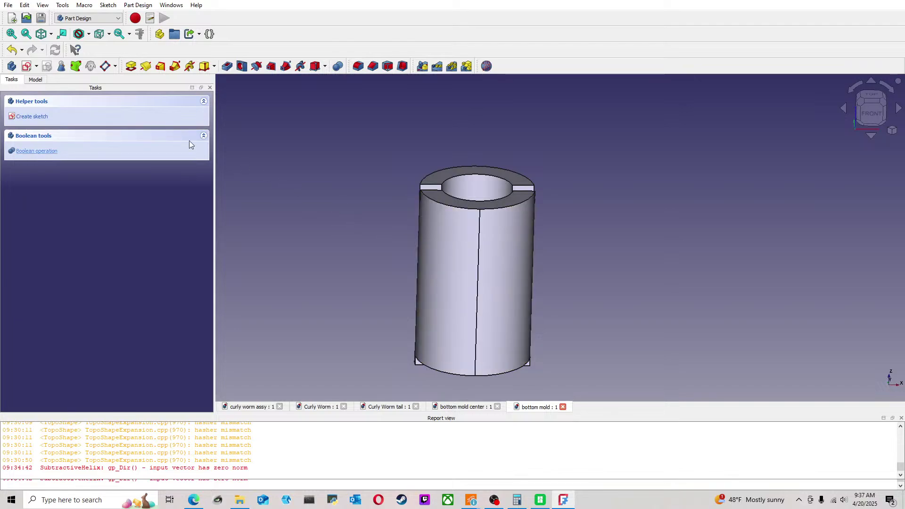
left_click(27, 66)
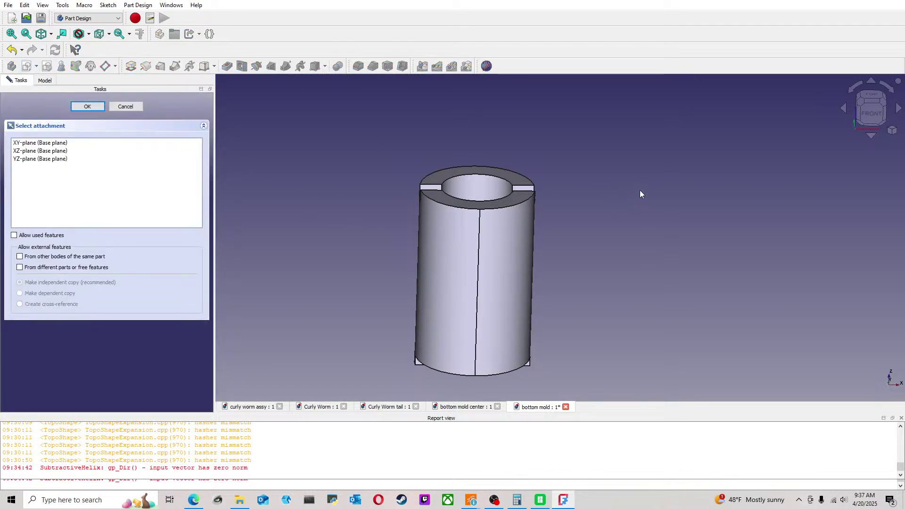
left_click(860, 115)
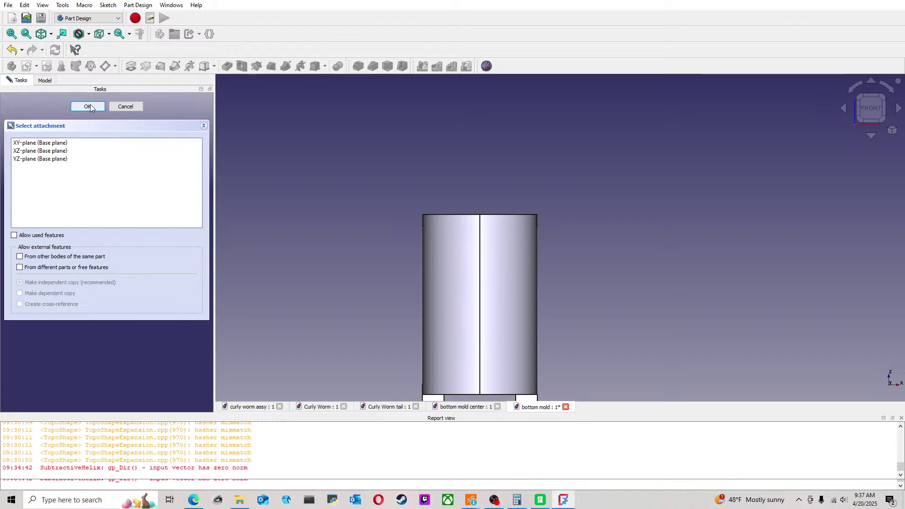
left_click(52, 82)
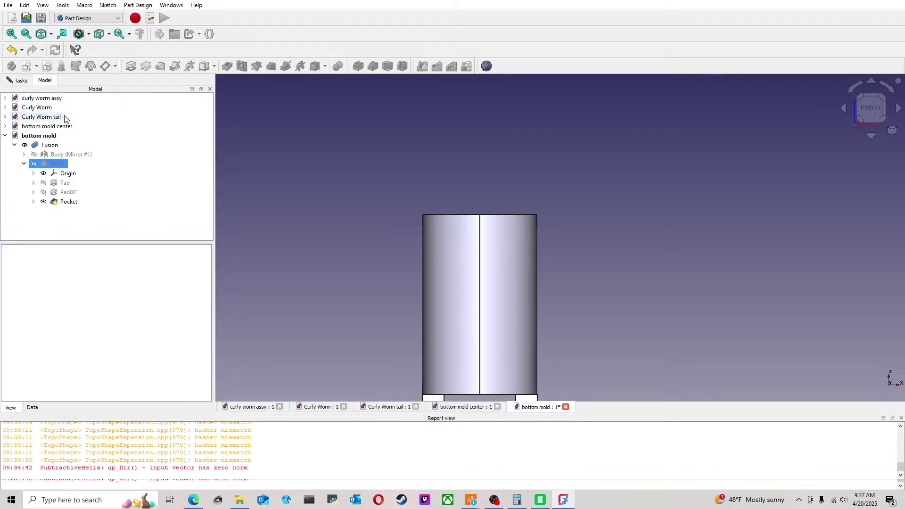
Step: Check the fused bottom mold from the front with the Body's origin shown and hidden
left_click(43, 173)
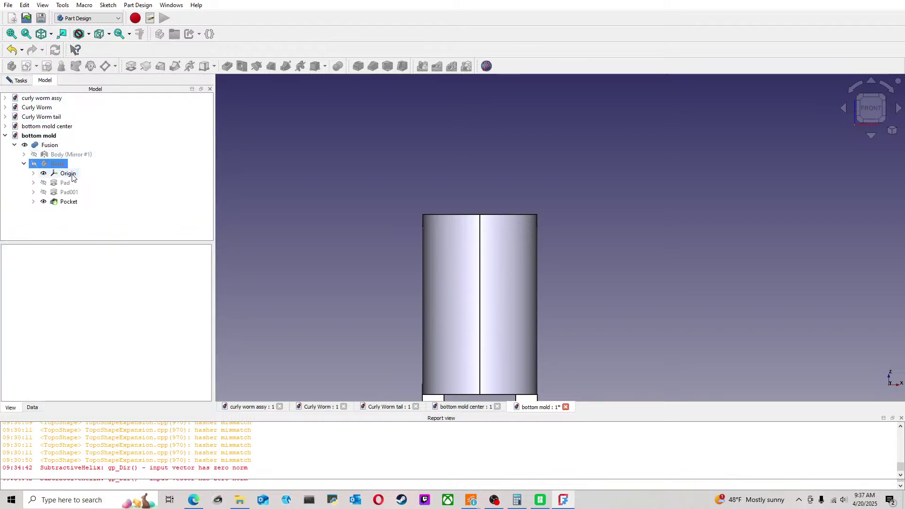
left_click(376, 176)
key("0")
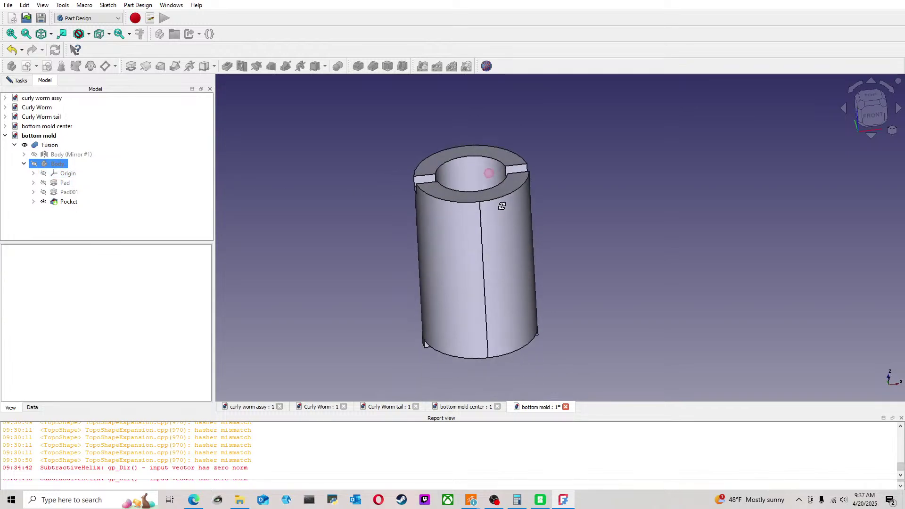
left_click(43, 173)
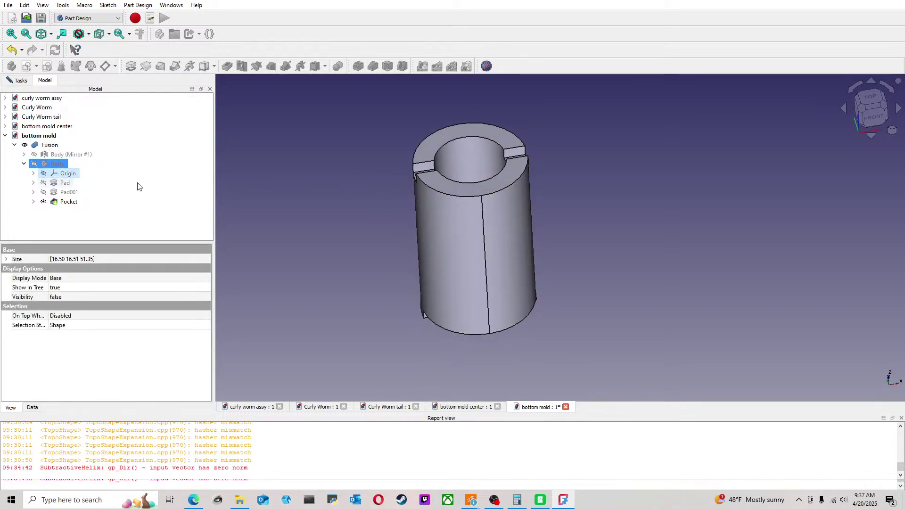
left_click(53, 145)
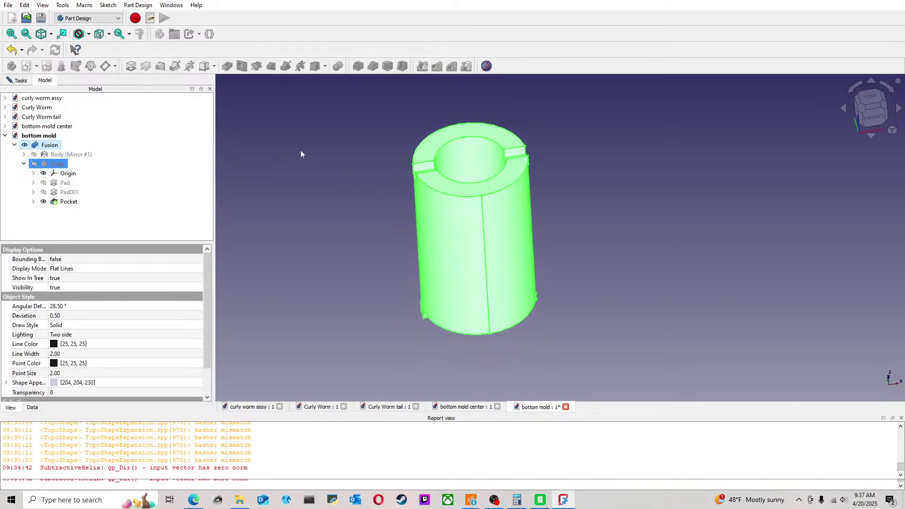
left_click(878, 111)
left_click(475, 193)
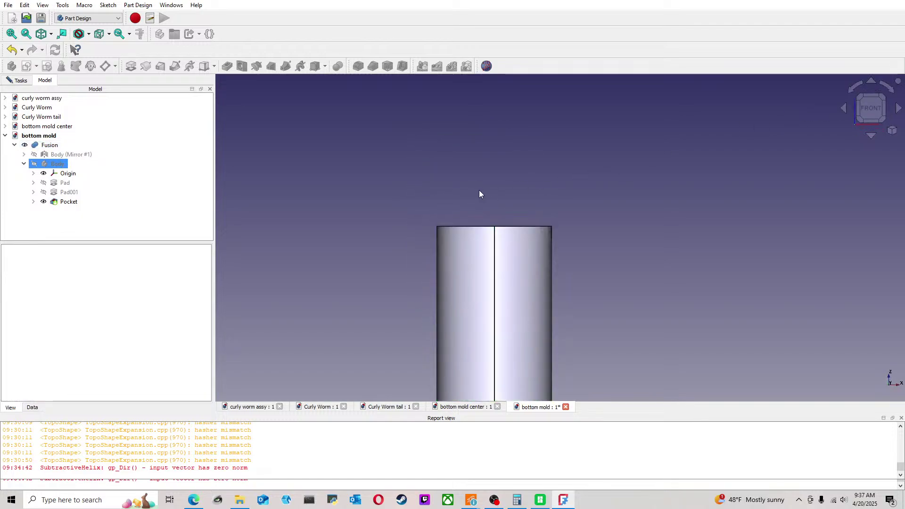
left_click(50, 145)
left_click(319, 173)
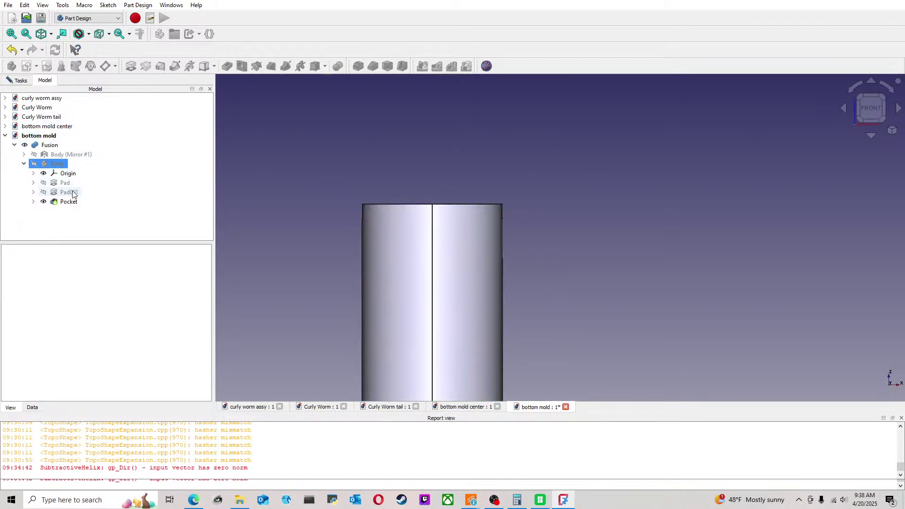
Step: Examine the Body's origin and pocket, the mirrored copy and the Fusion in the bottom mold's model tree
left_click(69, 202)
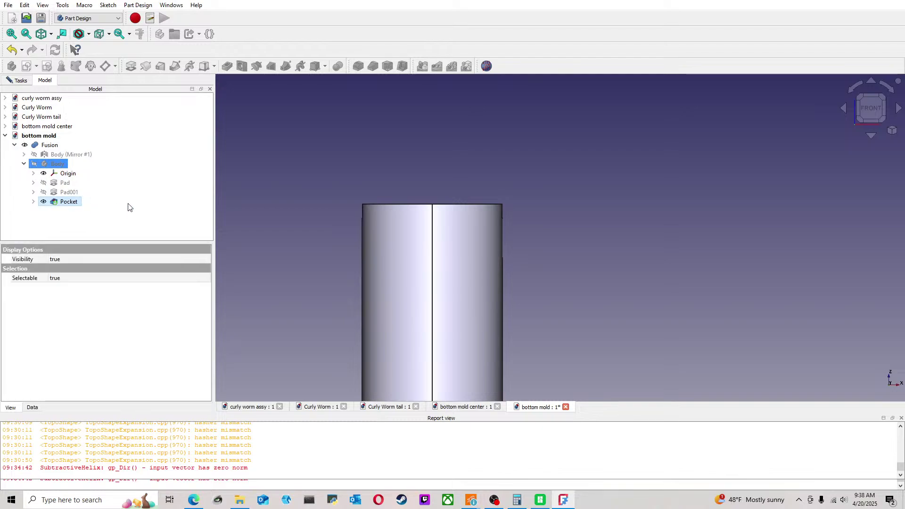
left_click(42, 166)
left_click(69, 174)
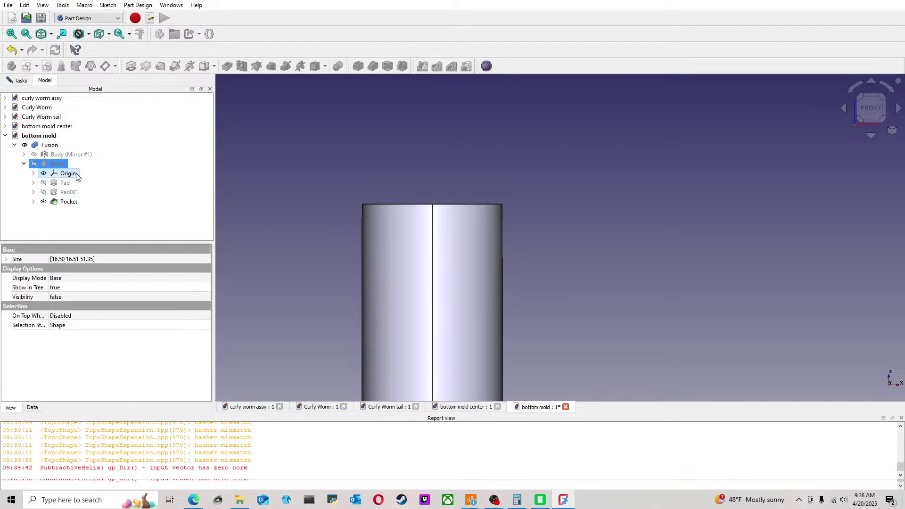
left_click(256, 180)
left_click(69, 202)
left_click(266, 184)
left_click(24, 163)
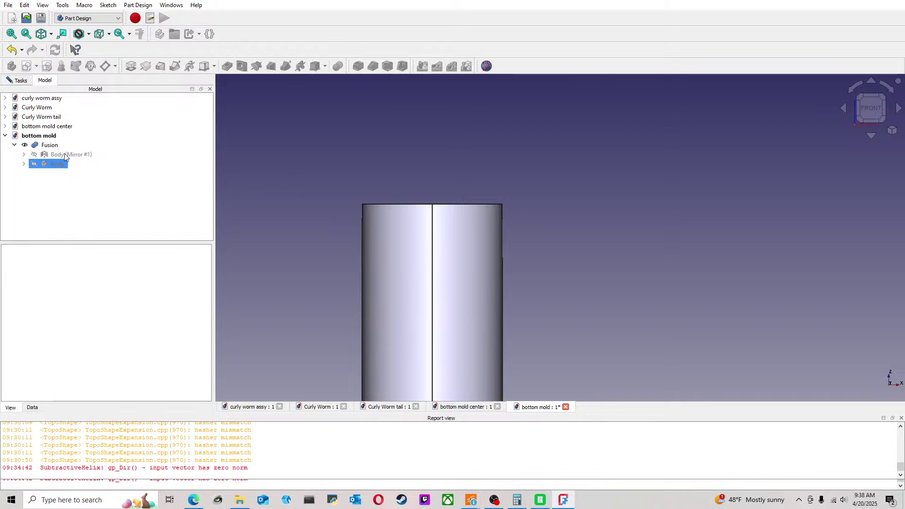
left_click(64, 154)
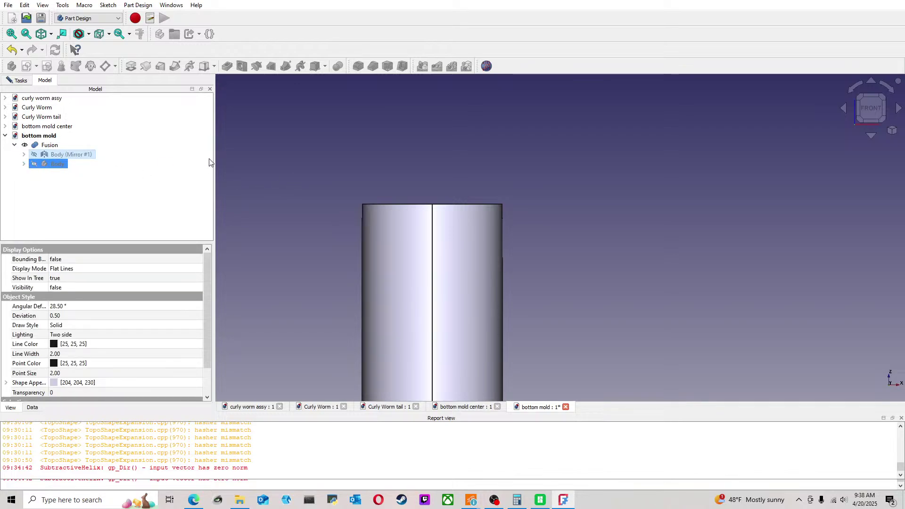
left_click(269, 150)
left_click(50, 145)
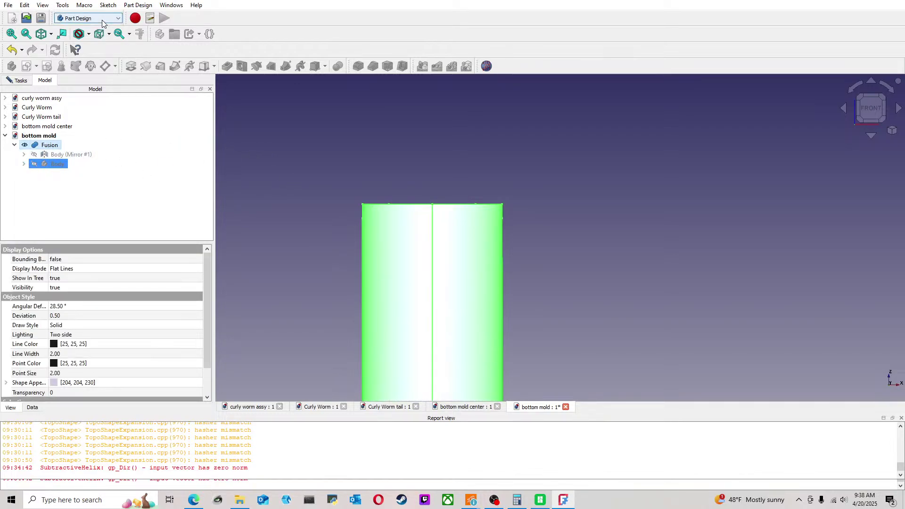
Step: Try to move the Fusion into the bottom mold's Body
left_click(254, 133)
scroll(285, 126, "down", 3)
middle_click_drag(311, 120, 418, 105)
left_click_drag(47, 144, 82, 172)
left_click(238, 160)
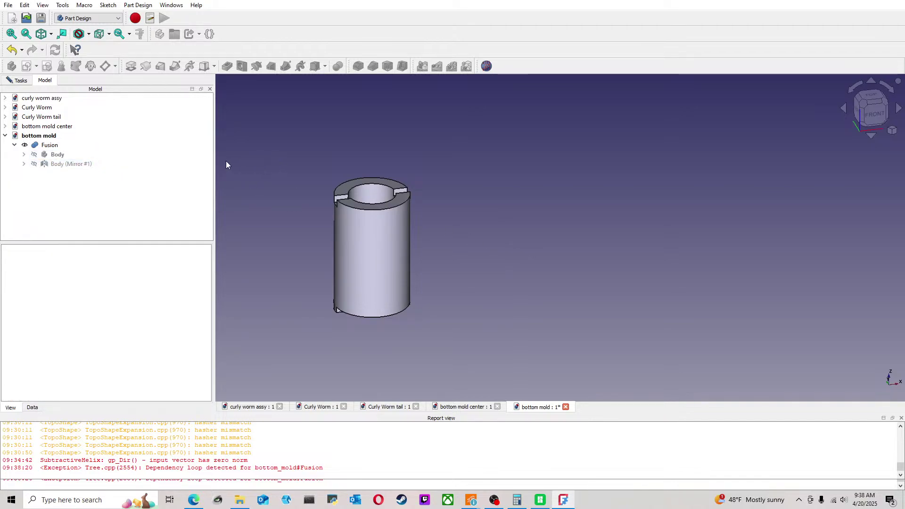
Step: Delete the Fusion from the bottom mold and try to move the mirrored copy into the Body
left_click(49, 145)
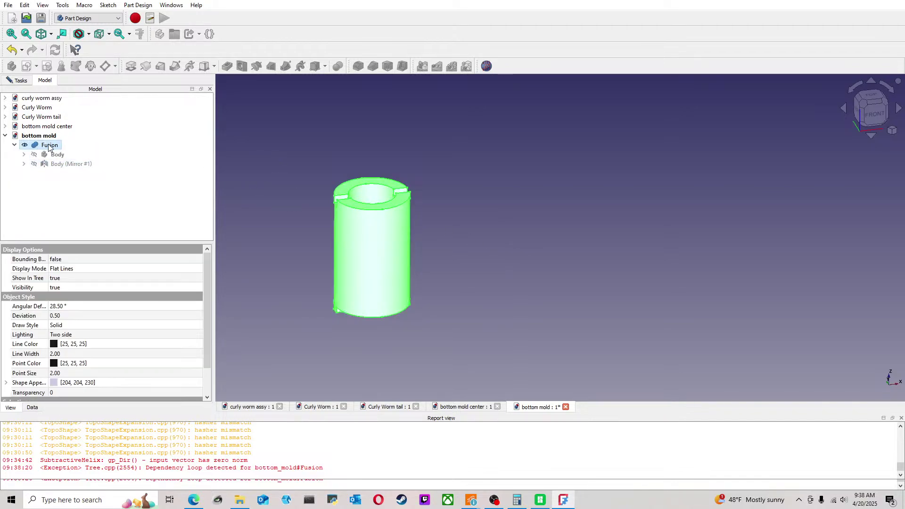
key("Delete")
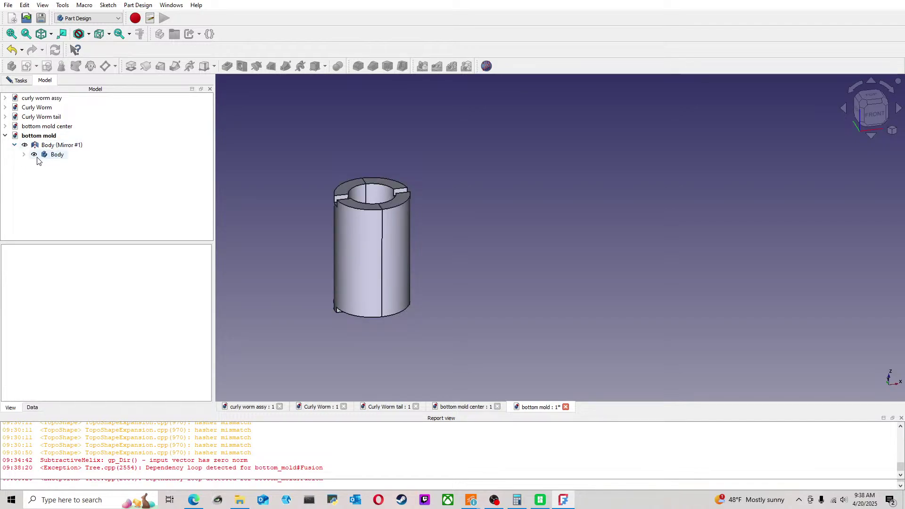
left_click_drag(52, 146, 59, 157)
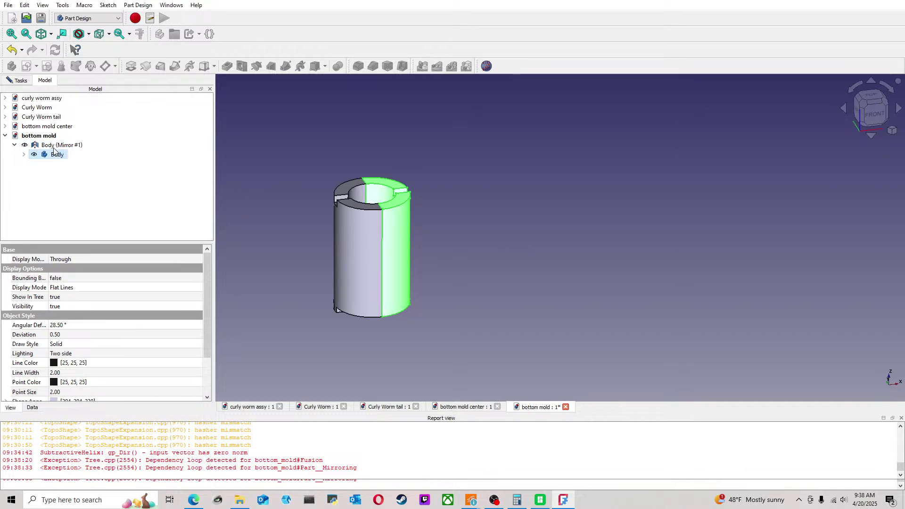
left_click(24, 154)
left_click_drag(60, 145, 59, 155)
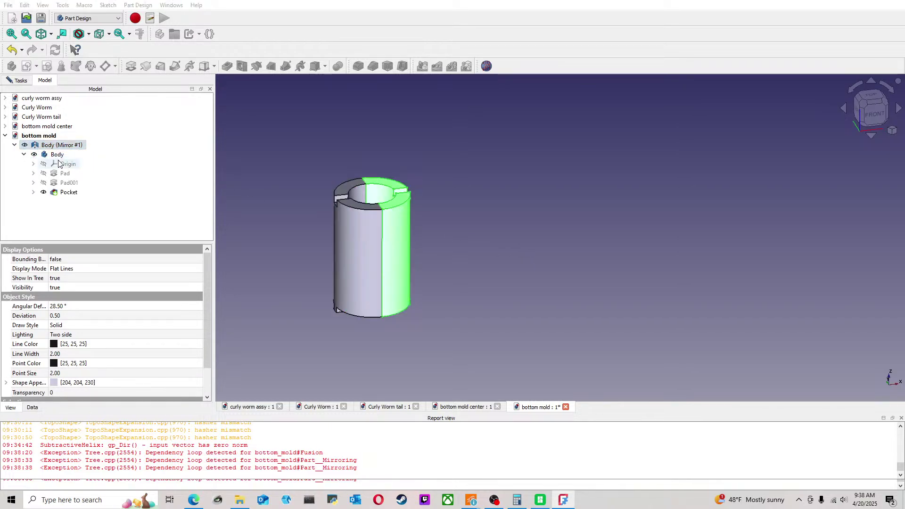
left_click(518, 245)
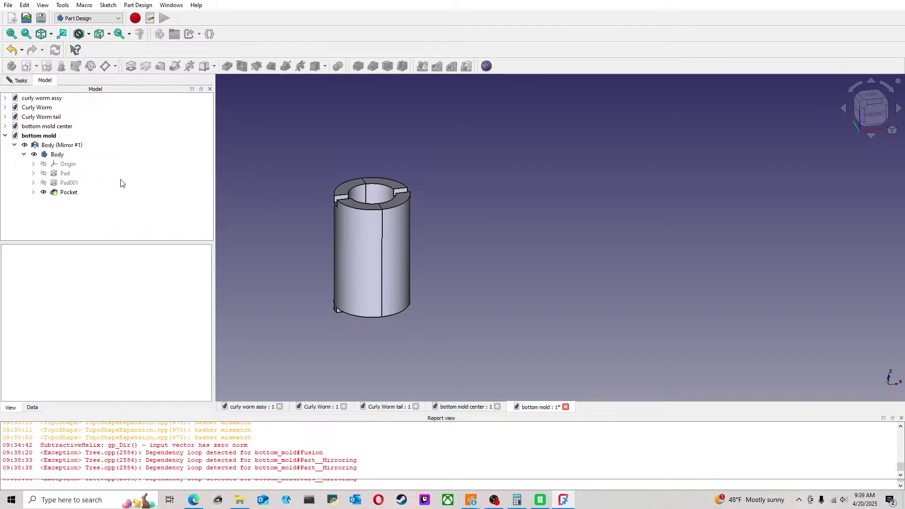
Step: Delete the mirrored copy from the bottom mold and view the original half's inner face straight on
left_click(74, 146)
key("Delete")
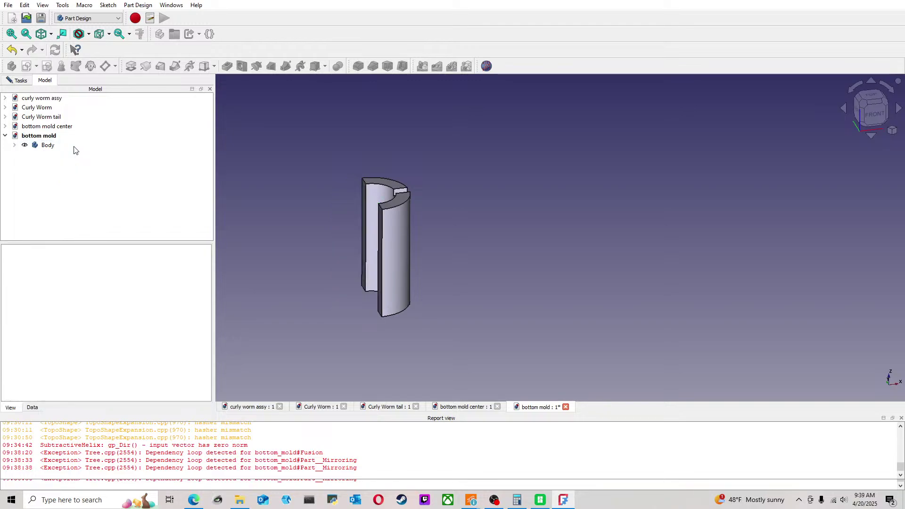
middle_click_drag(455, 189, 347, 135)
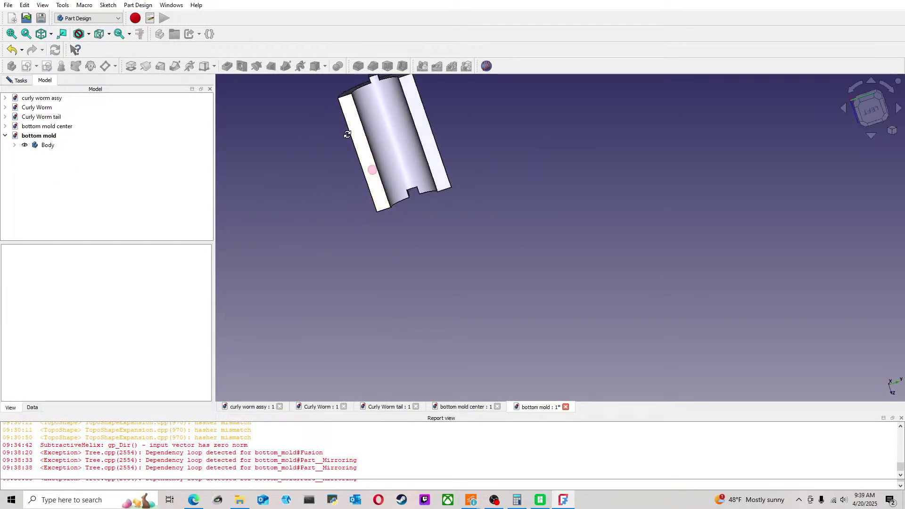
left_click(871, 111)
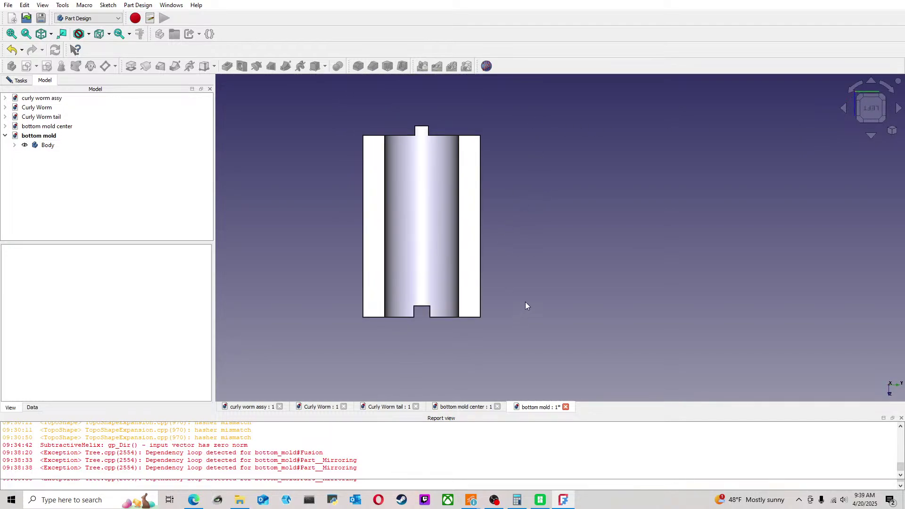
scroll(490, 236, "up", 1)
middle_click_drag(493, 233, 495, 266)
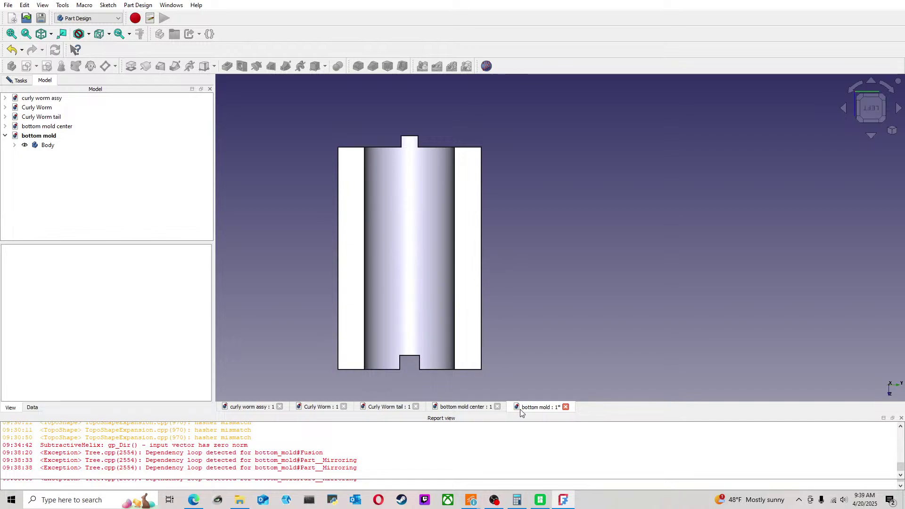
Step: Check the helical groove on the bottom mold center, and return to the bottom mold half
left_click(465, 407)
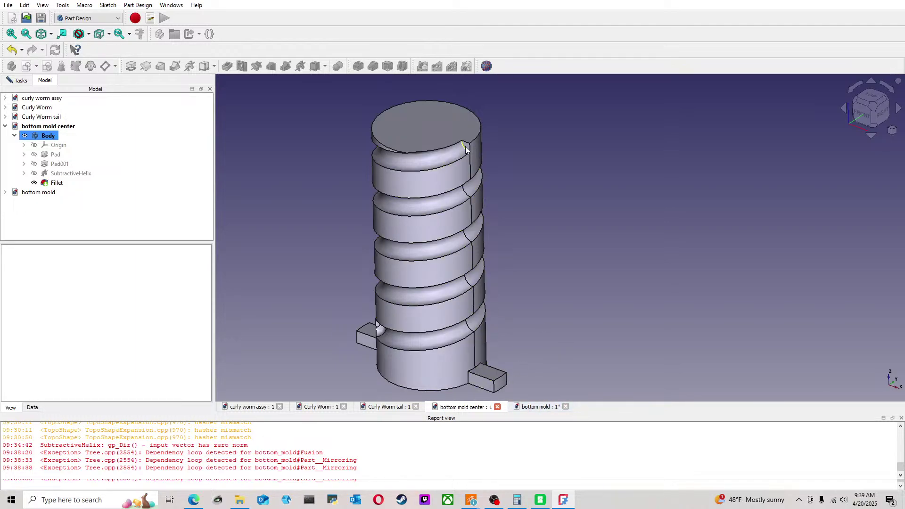
left_click(539, 407)
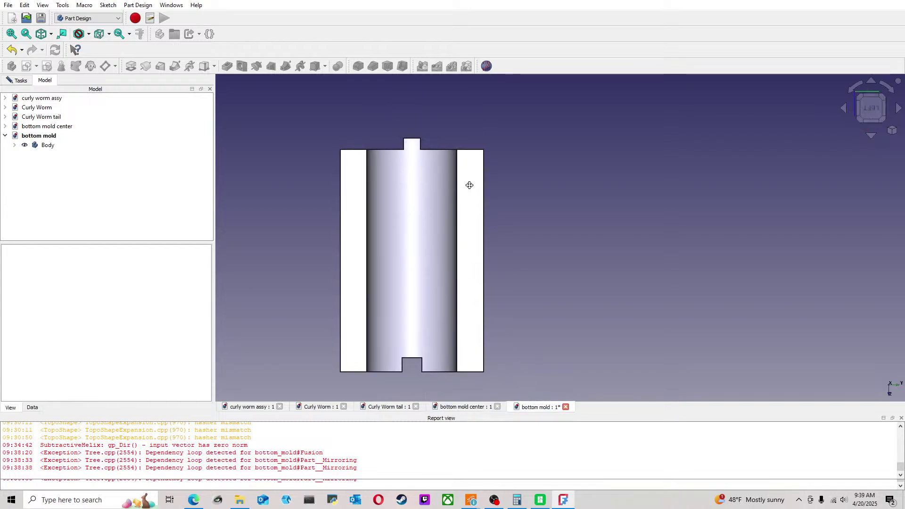
middle_click_drag(462, 177, 482, 230)
middle_click_drag(549, 268, 361, 264)
left_click(870, 115)
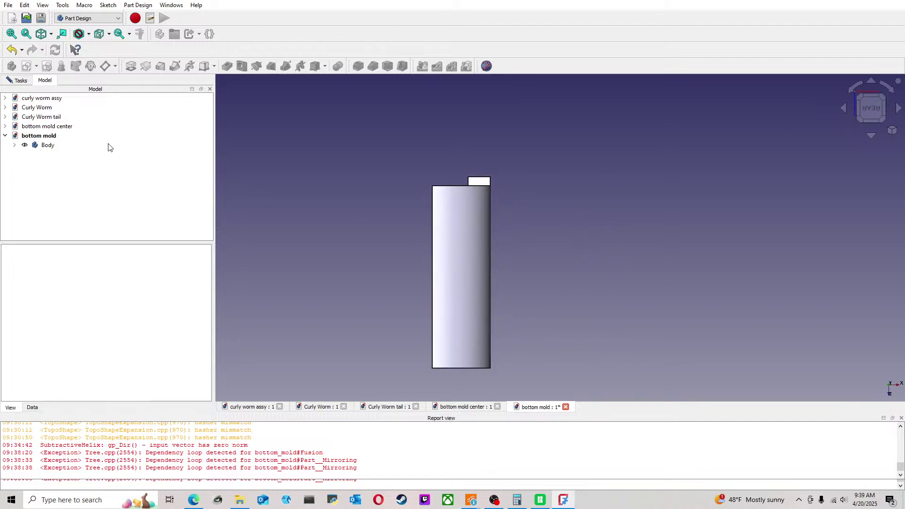
Step: Show the bottom mold Body's origin and start a sketch on its XZ plane, viewed from the rear
left_click(15, 145)
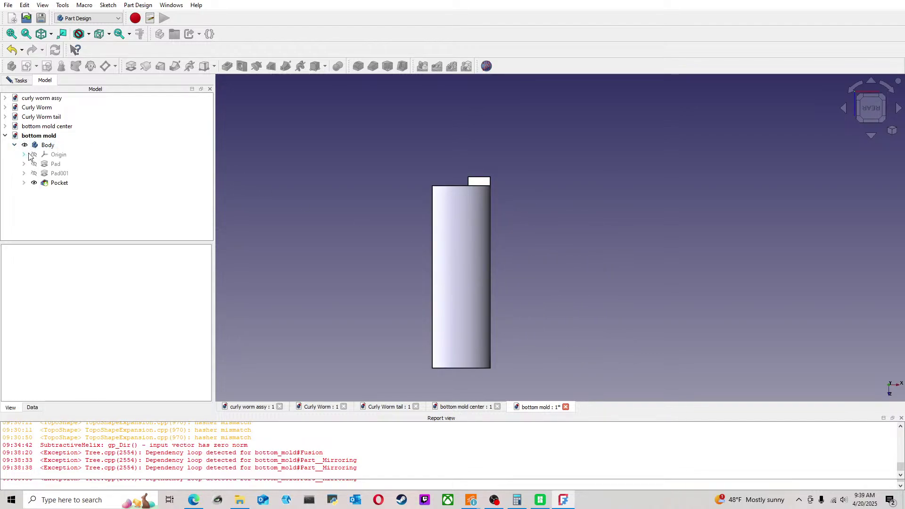
left_click(52, 155)
key("space")
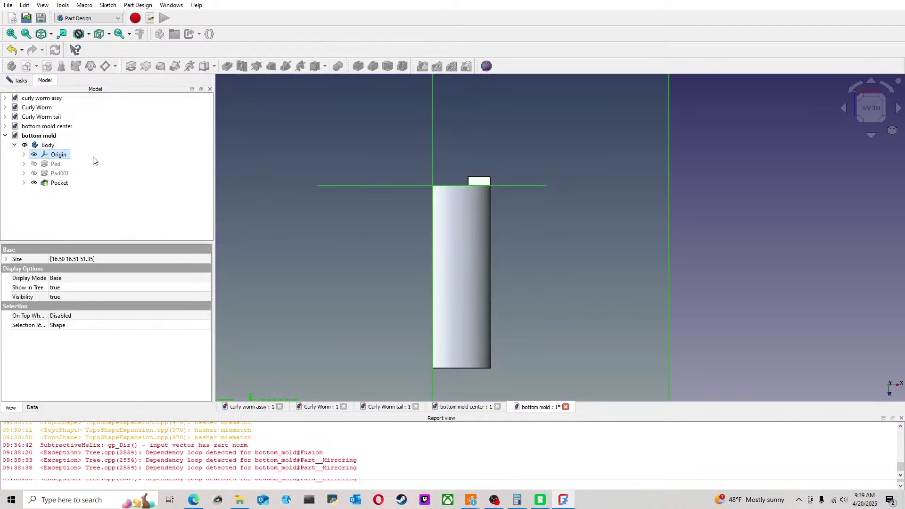
left_click(728, 185)
left_click(669, 172)
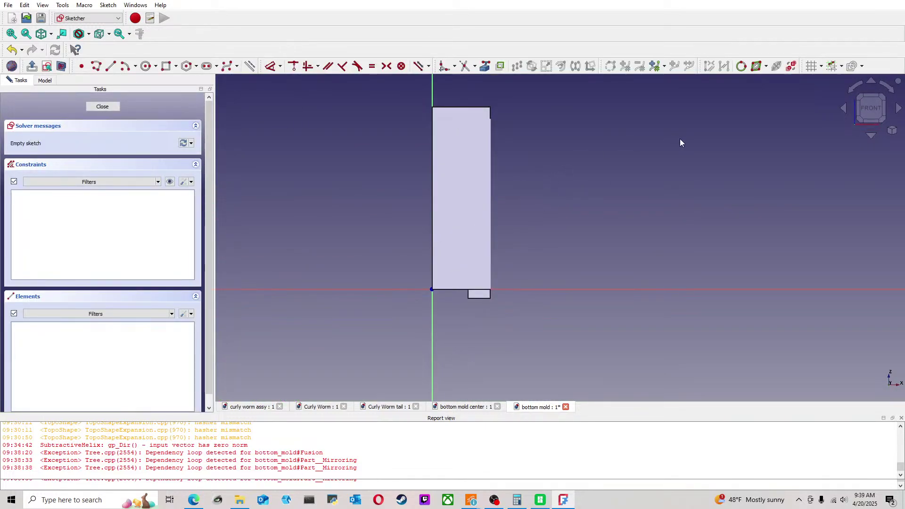
left_click(873, 84)
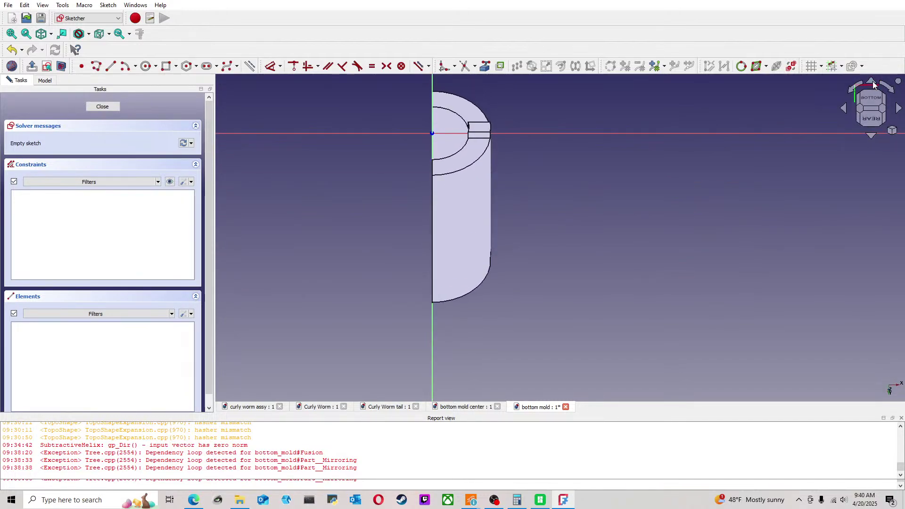
left_click(876, 112)
Step: Sketch a circle about 9 mm in diameter, centered on the horizontal axis about 18 mm from the origin
left_click(150, 68)
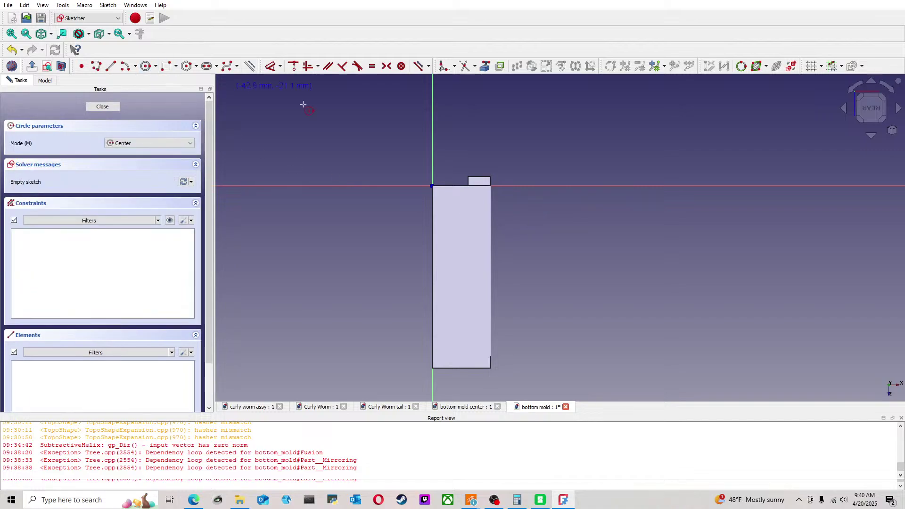
left_click(523, 185)
left_click(527, 169)
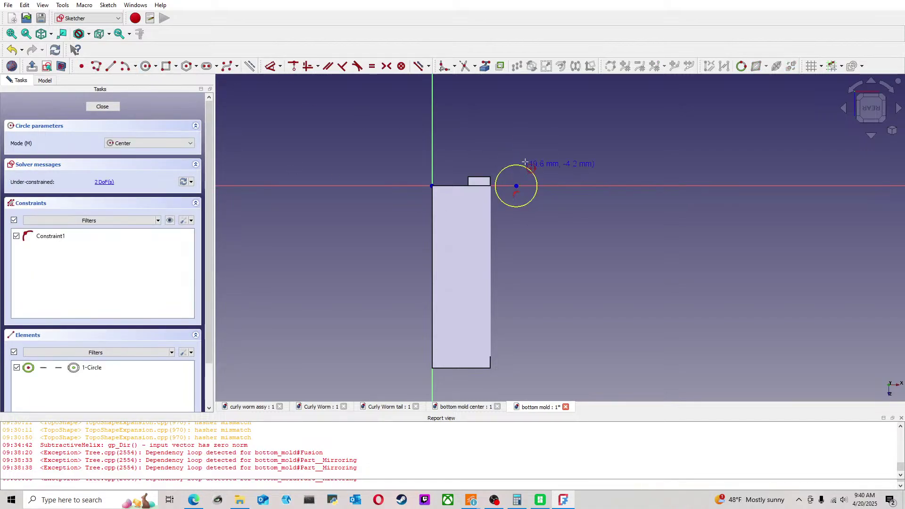
right_click(527, 168)
Step: Set the distance from the vertical axis to the circle's center to 8 mm
scroll(448, 158, "up", 2)
mouse_move(448, 143)
middle_mouse_down()
mouse_move(470, 157)
mouse_move(434, 152)
middle_mouse_up()
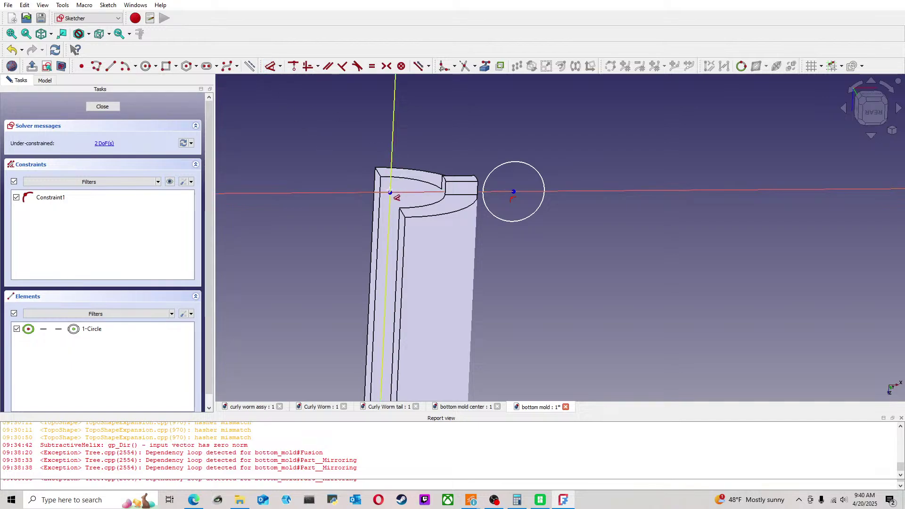
left_click(514, 192)
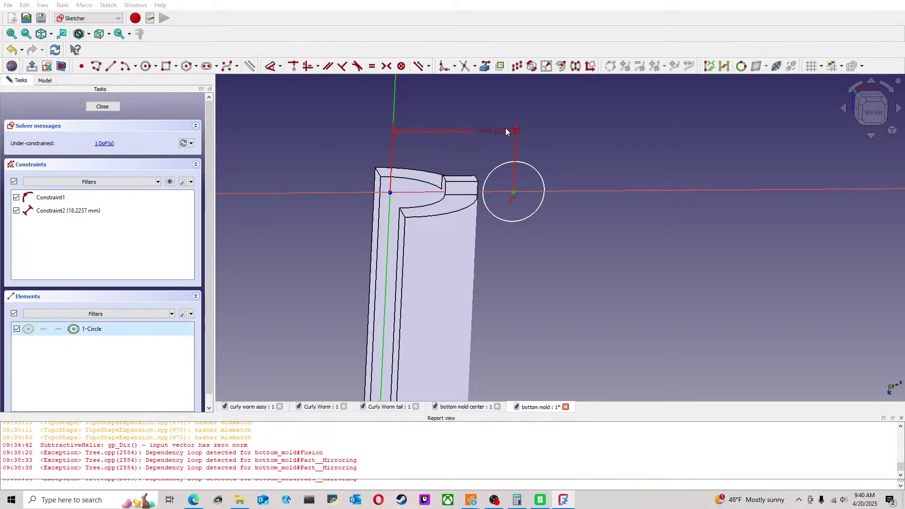
type("8")
key("Return")
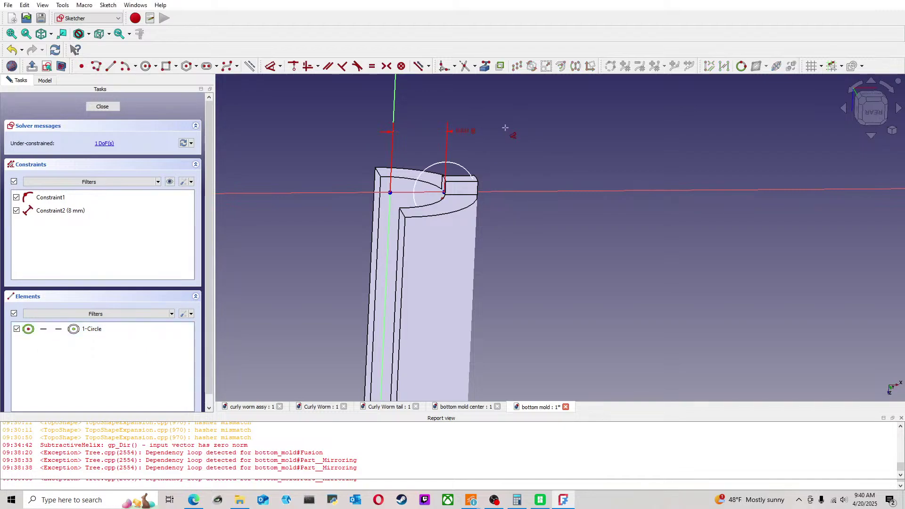
Step: Set the profile circle's diameter to 3 mm
left_click(441, 164)
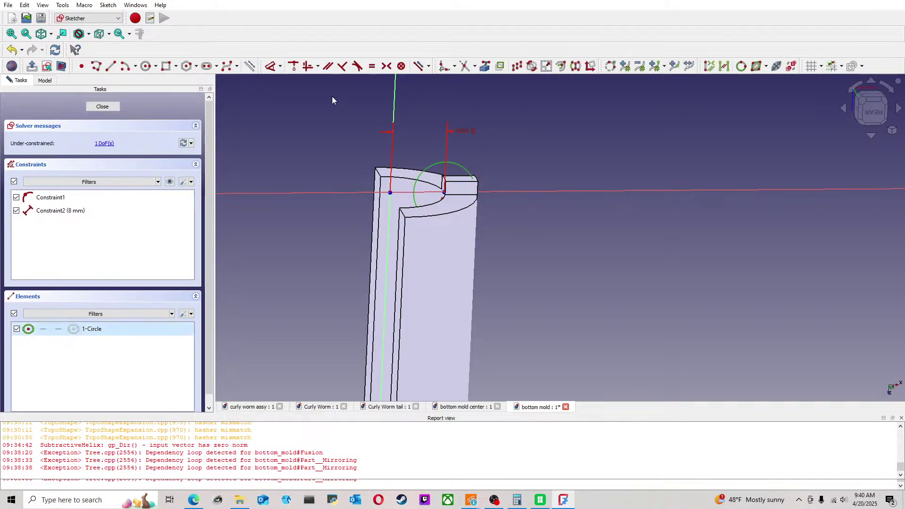
left_click(273, 69)
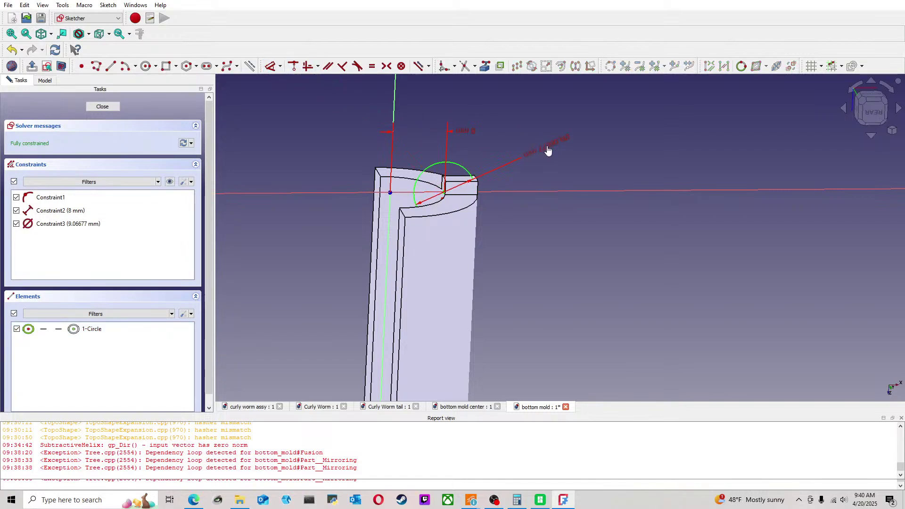
left_click(558, 149)
type("3")
key("Return")
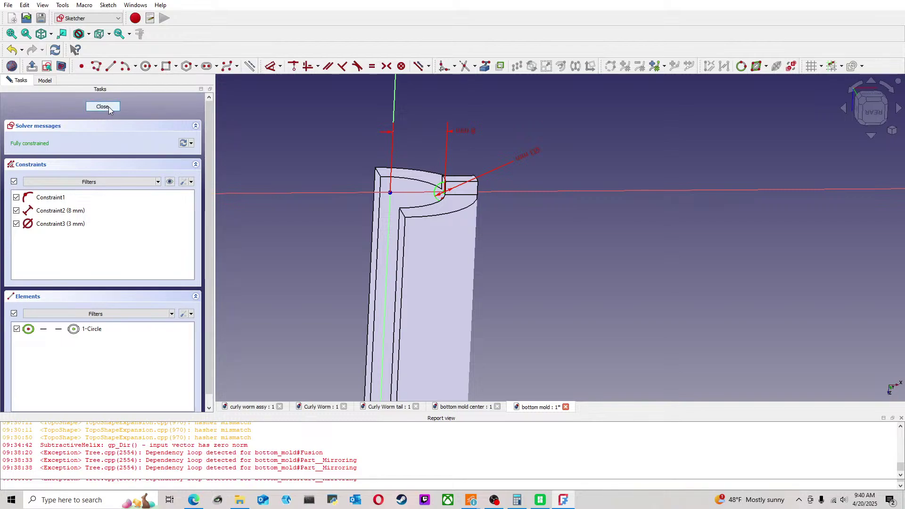
Step: Close the sketch and delete it from the bottom mold Body
middle_click_drag(377, 193, 528, 216)
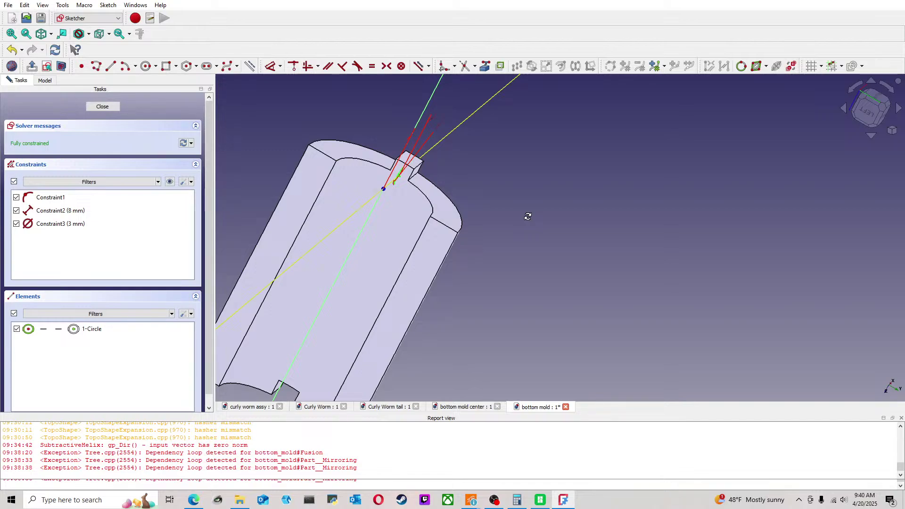
left_click(111, 108)
scroll(405, 183, "up", 2)
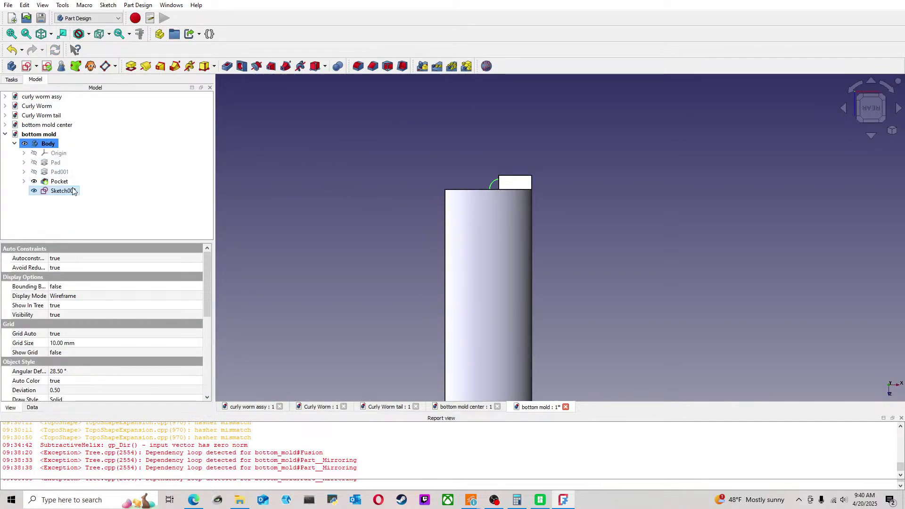
key("Delete")
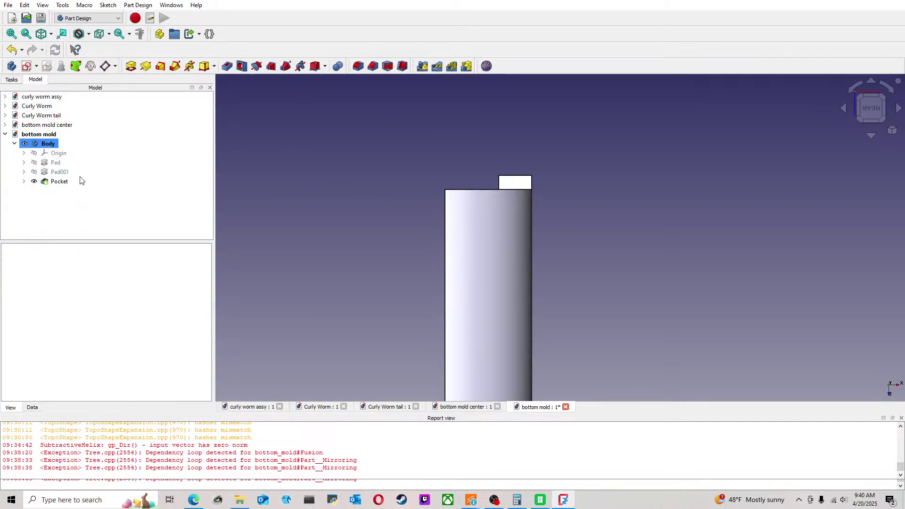
Step: Start a new sketch in the bottom mold half's flat parting plane, viewed from the left with the locating tab pointing up
middle_click_drag(446, 229, 669, 219)
left_click(869, 103)
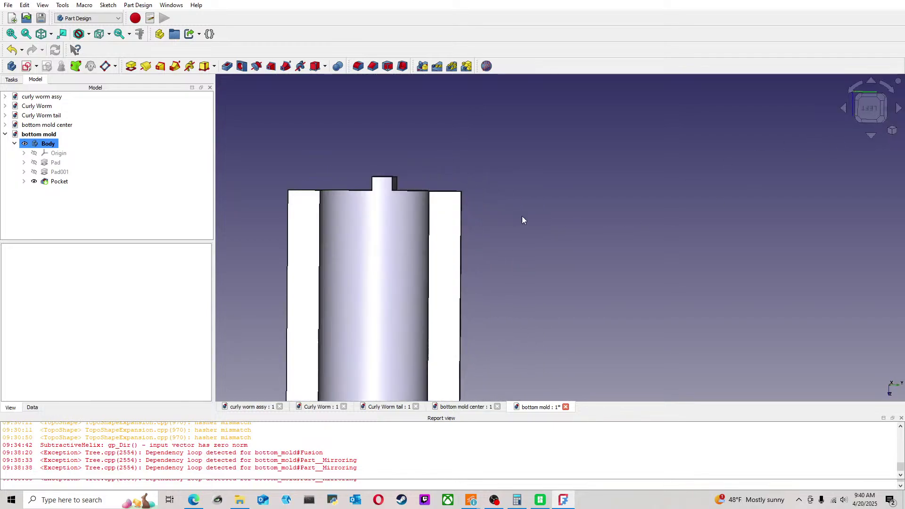
left_click(27, 66)
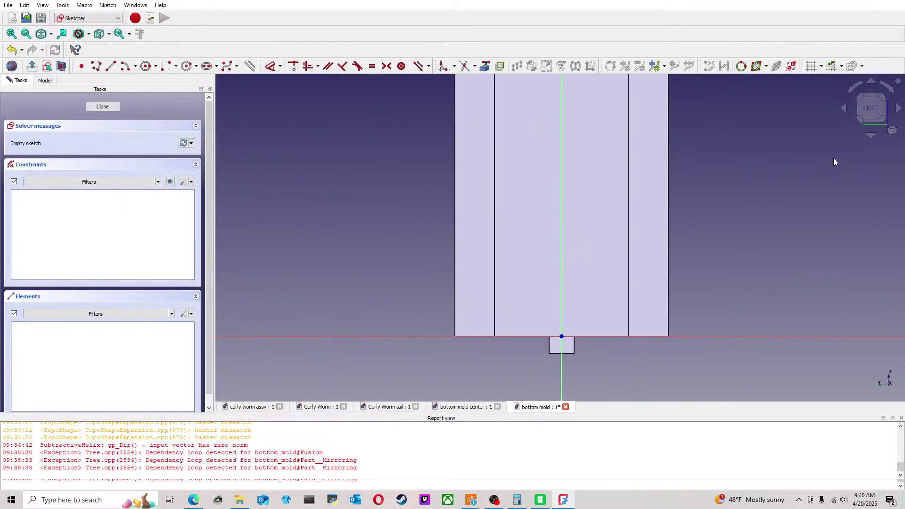
scroll(834, 158, "down", 3)
left_click(890, 92)
left_click(890, 92)
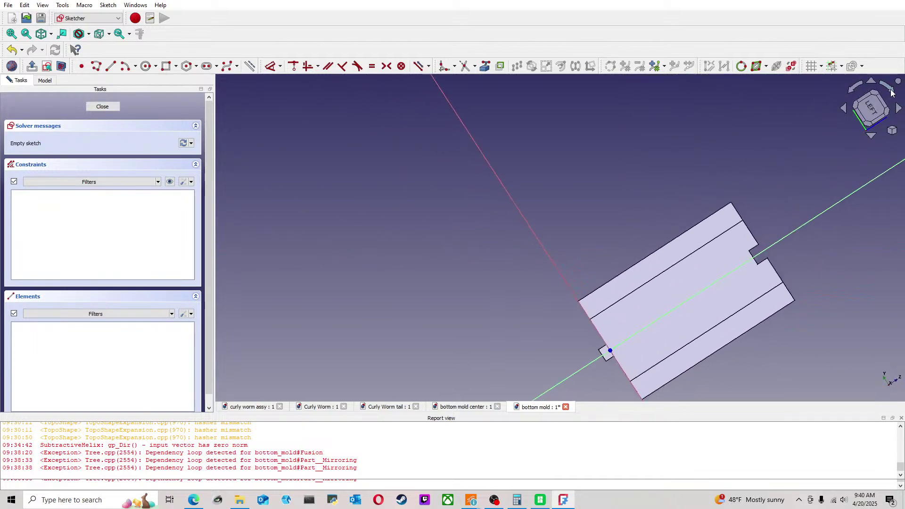
left_click(890, 92)
left_click(889, 93)
left_click(869, 119)
scroll(511, 231, "up", 3)
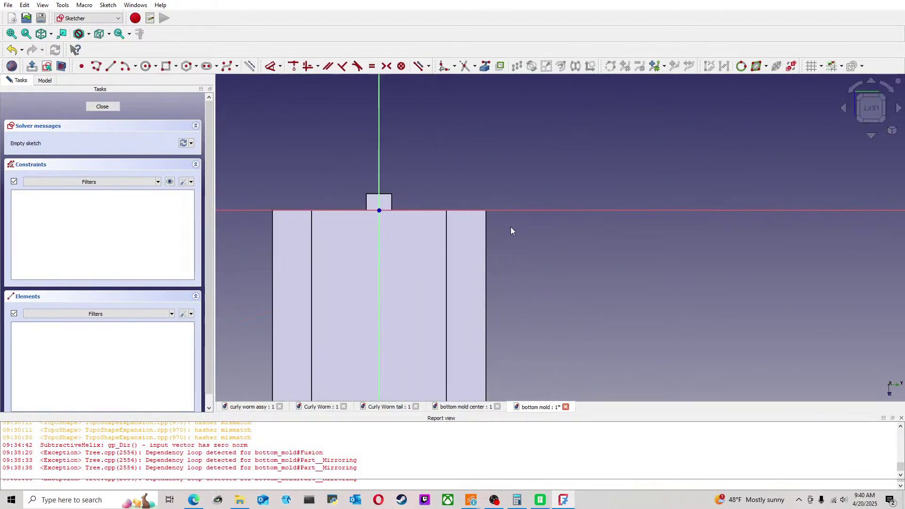
Step: Sketch a circle centered on the horizontal axis between the origin and the mold's inner wall, and set its diameter to 3 mm
left_click(145, 66)
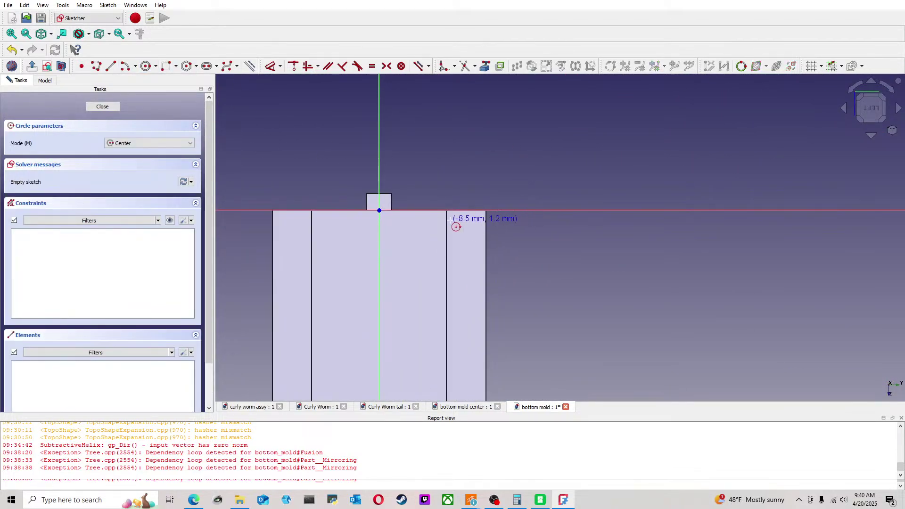
left_click(424, 210)
left_click(435, 196)
left_click(416, 191)
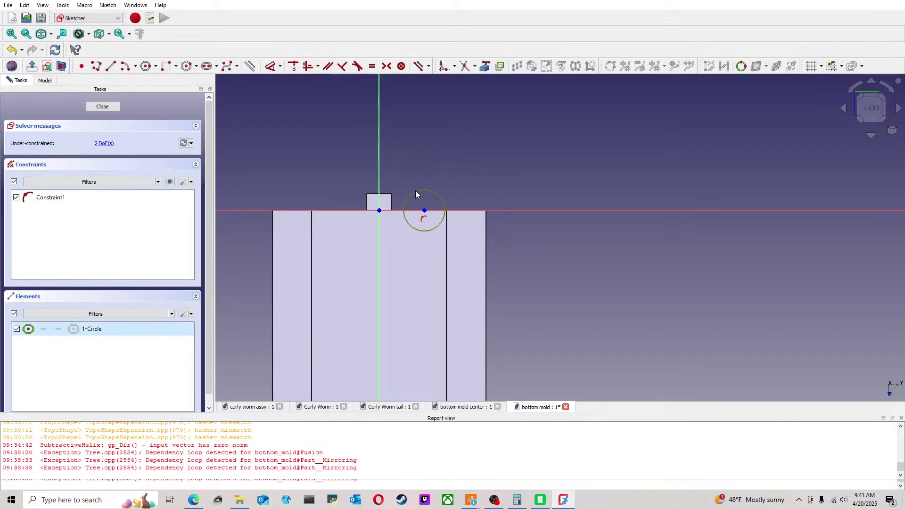
left_click(271, 66)
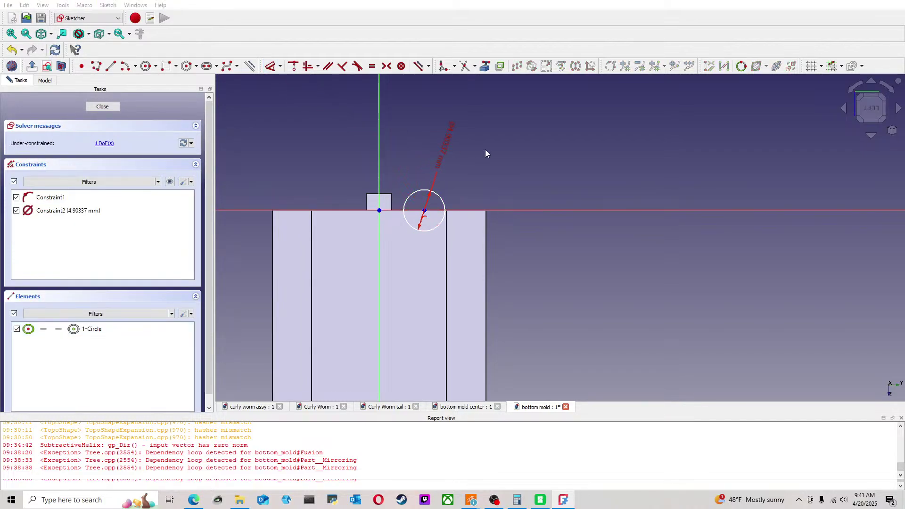
type("3")
key("Return")
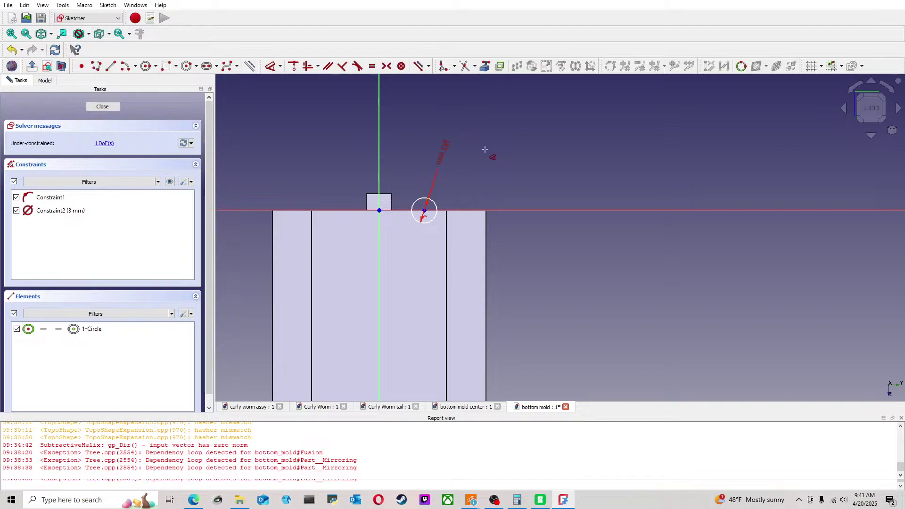
right_click(483, 150)
Step: Project the inner wall edge as external geometry and make the circle's center coincident with its endpoint on the horizontal axis
left_click(485, 66)
left_click(446, 243)
left_click(424, 210)
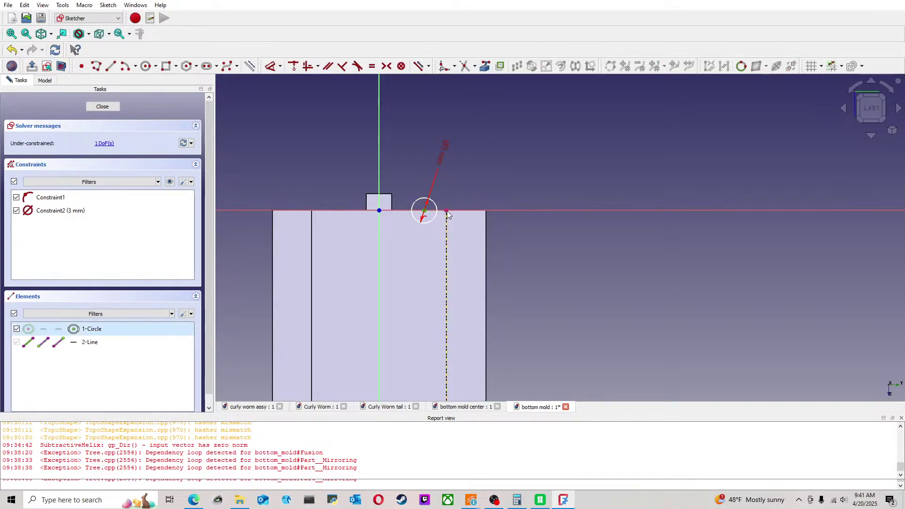
left_click(446, 212)
left_click(298, 69)
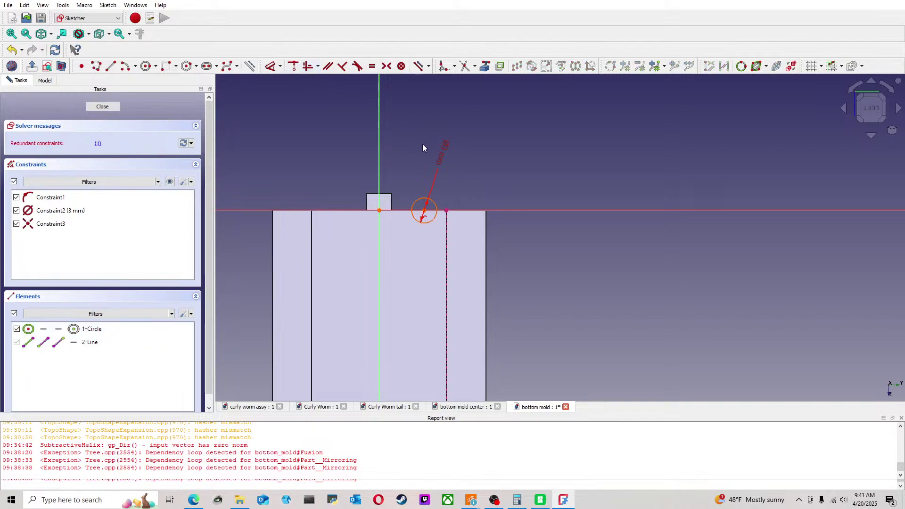
Step: Delete the redundant constraint that holds the circle's center on the axis, and close the sketch
left_click(98, 144)
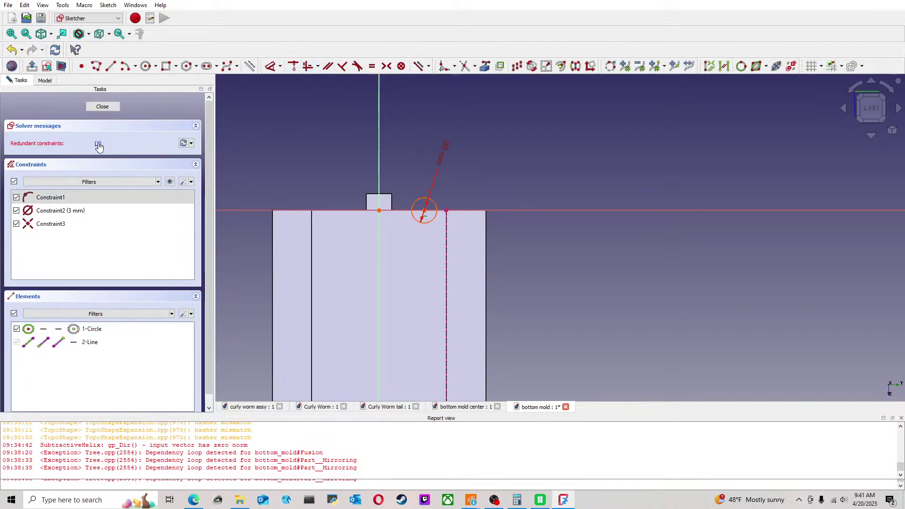
key("Delete")
left_click(102, 106)
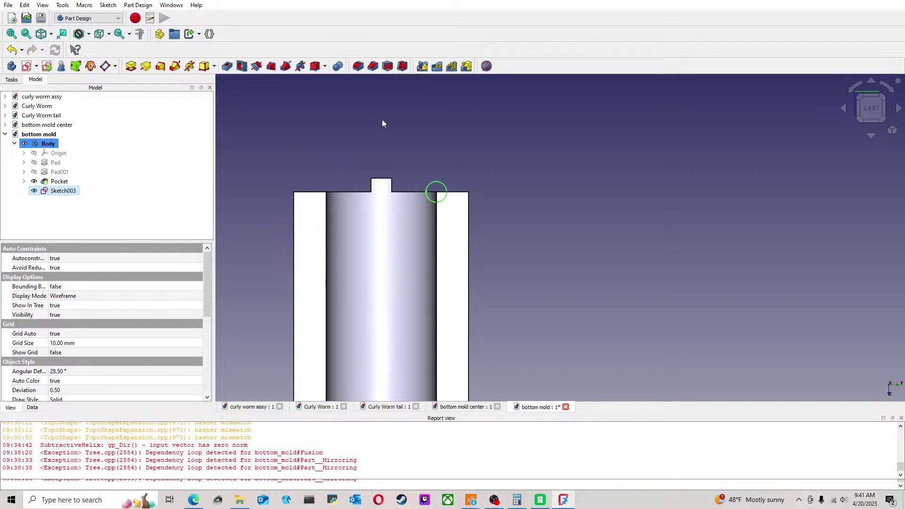
Step: Cut a subtractive helix from the circle sketch around the vertical sketch axis with a height of 33 mm
middle_click_drag(497, 99, 511, 148)
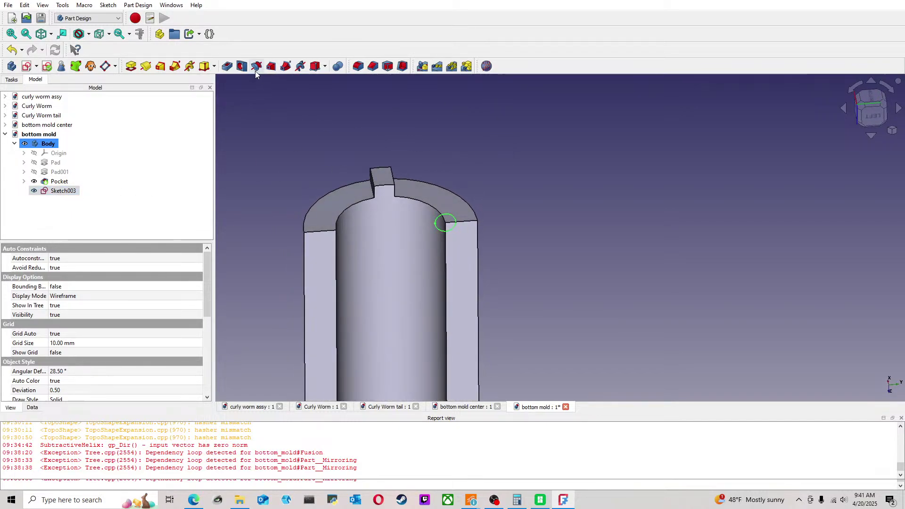
left_click(300, 69)
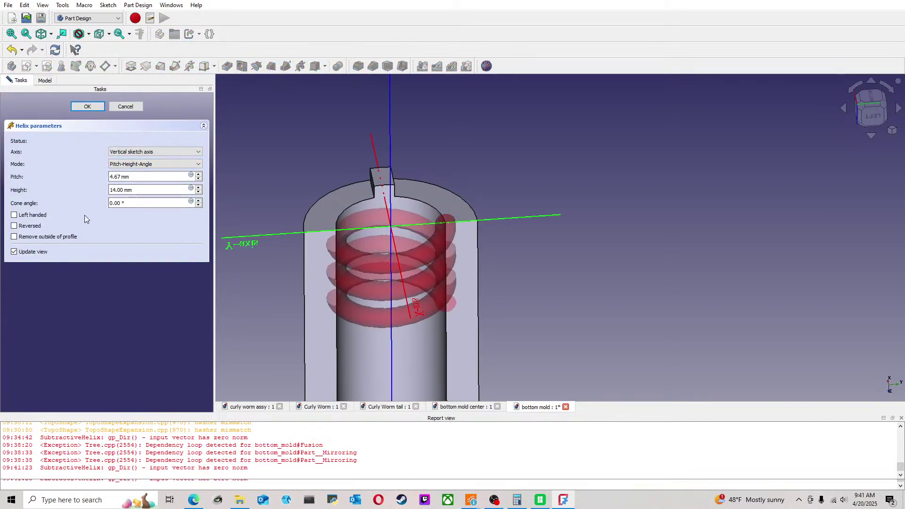
left_click_drag(142, 190, 84, 191)
type("33")
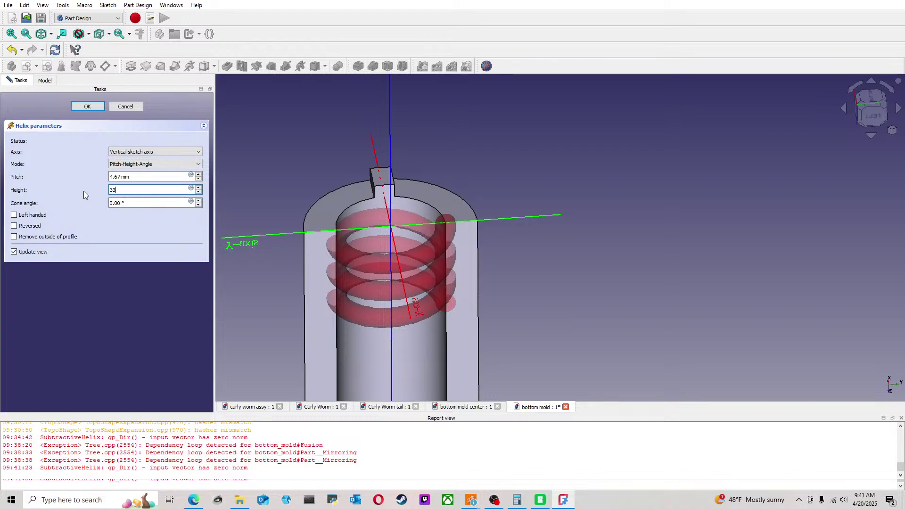
key("Return")
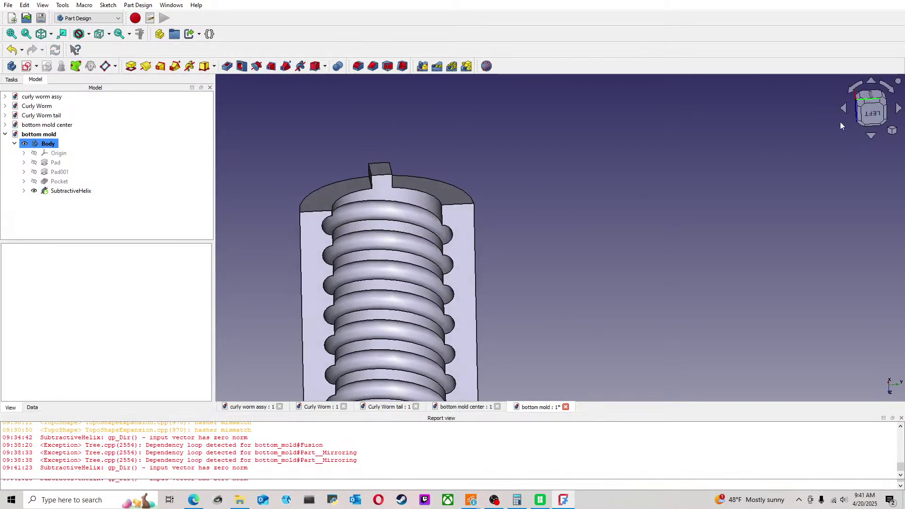
Step: Set the subtractive helix's pitch to 7.5 mm
left_click(867, 112)
scroll(322, 216, "down", 2)
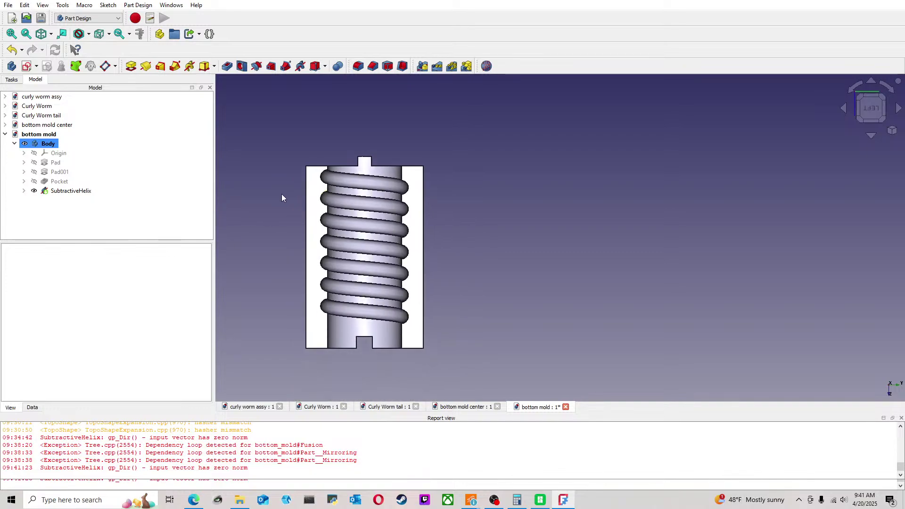
double_click(69, 190)
left_click_drag(139, 177, 78, 177)
type("7")
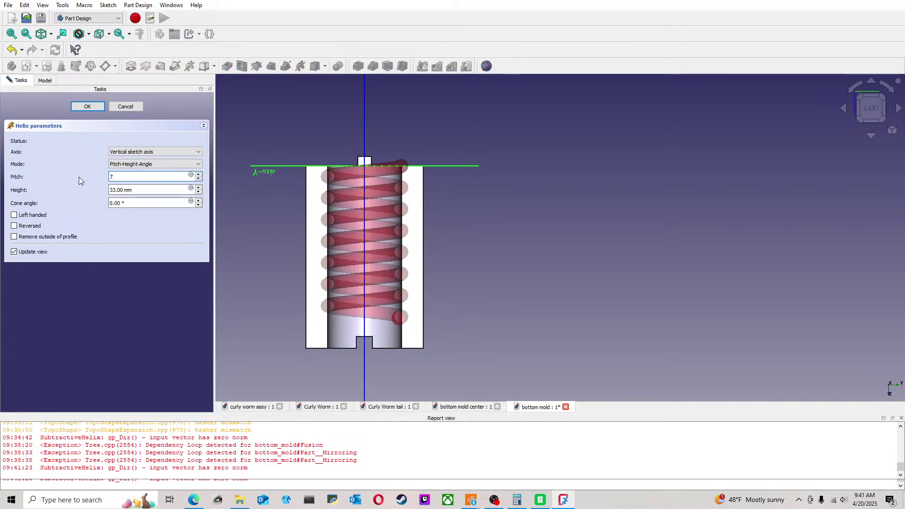
type(".5")
key("Return")
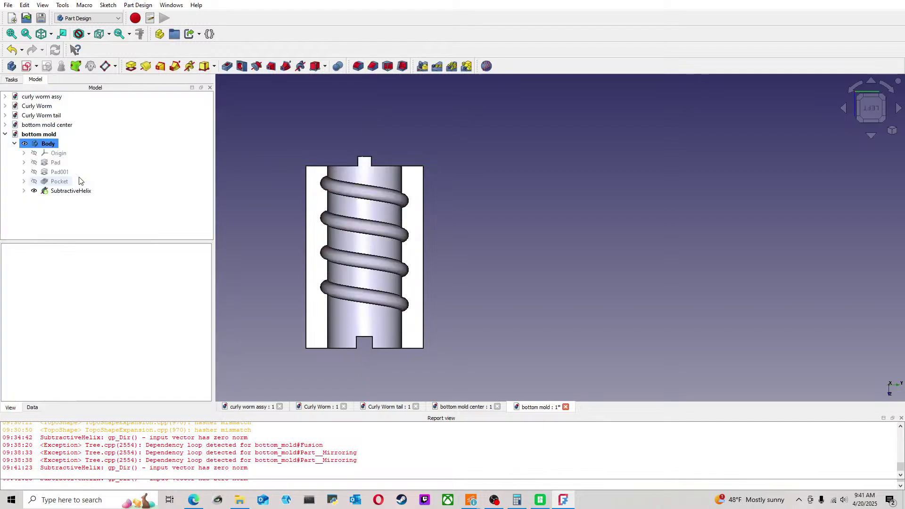
Step: Inspect the helical groove inside the bottom mold half and save the document
scroll(410, 208, "up", 3)
mouse_move(410, 207)
middle_mouse_down()
mouse_move(444, 188)
mouse_move(518, 213)
mouse_move(356, 190)
mouse_move(418, 198)
middle_mouse_up()
scroll(457, 258, "down", 3)
middle_click_drag(456, 259, 336, 247)
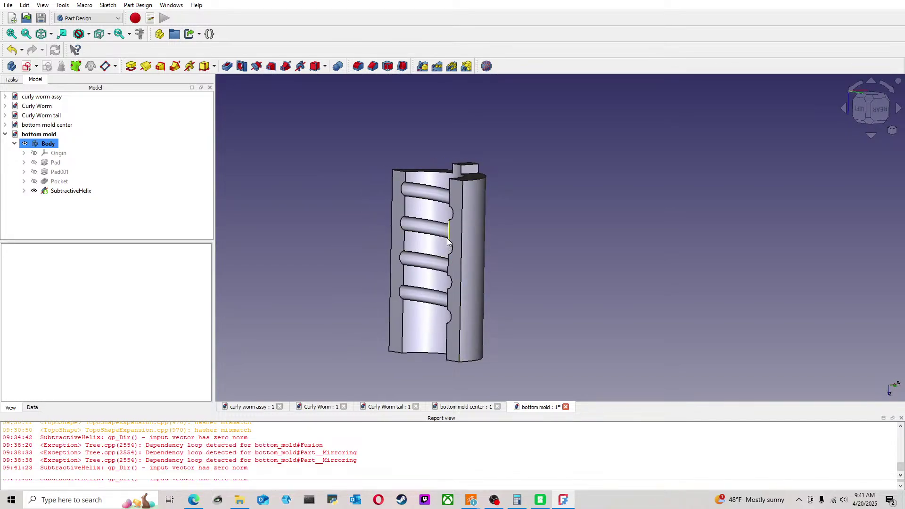
middle_click_drag(522, 234, 530, 257)
scroll(503, 236, "up", 3)
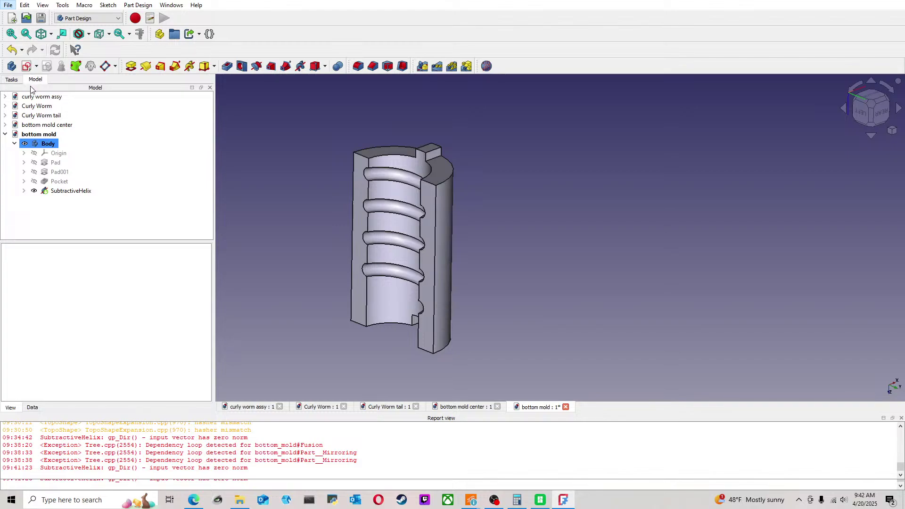
key("ctrl+s")
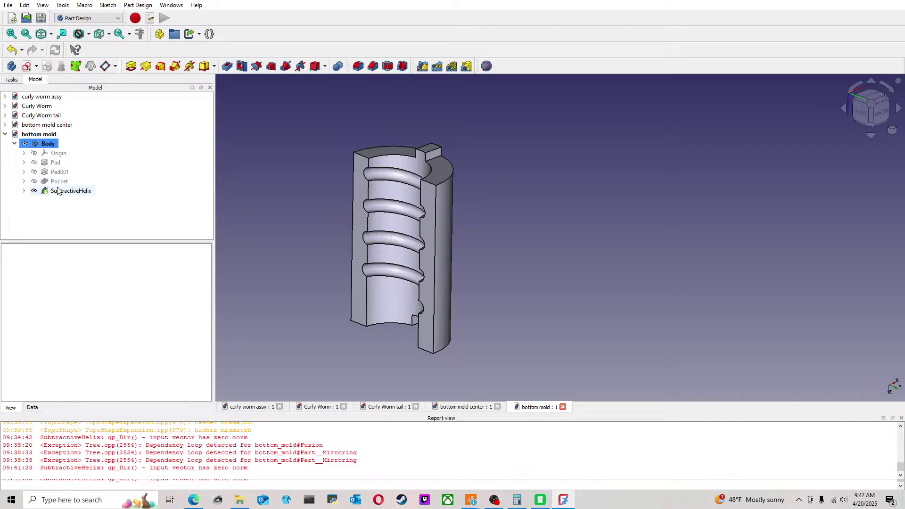
Step: Show the bottom mold's Pocket feature in place of the helical cut, and select it in the model tree
mouse_move(59, 184)
key("space")
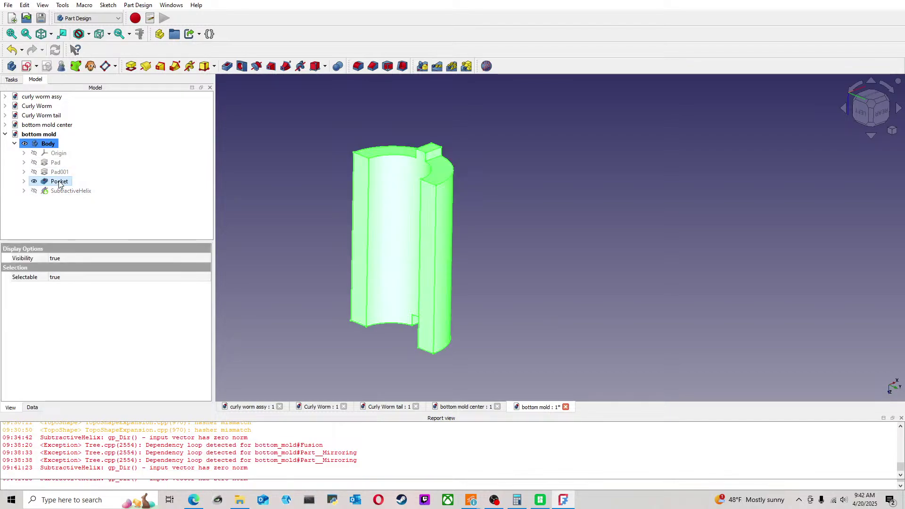
left_click(235, 211)
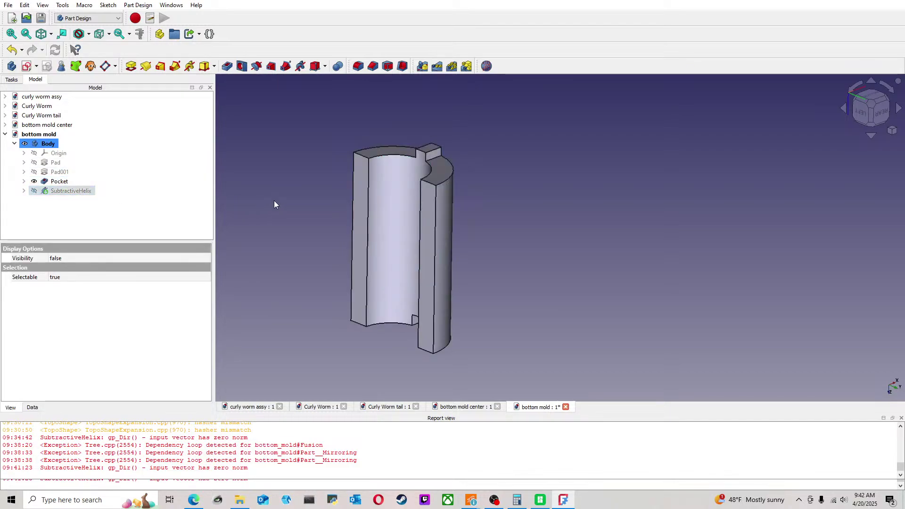
left_click(58, 183)
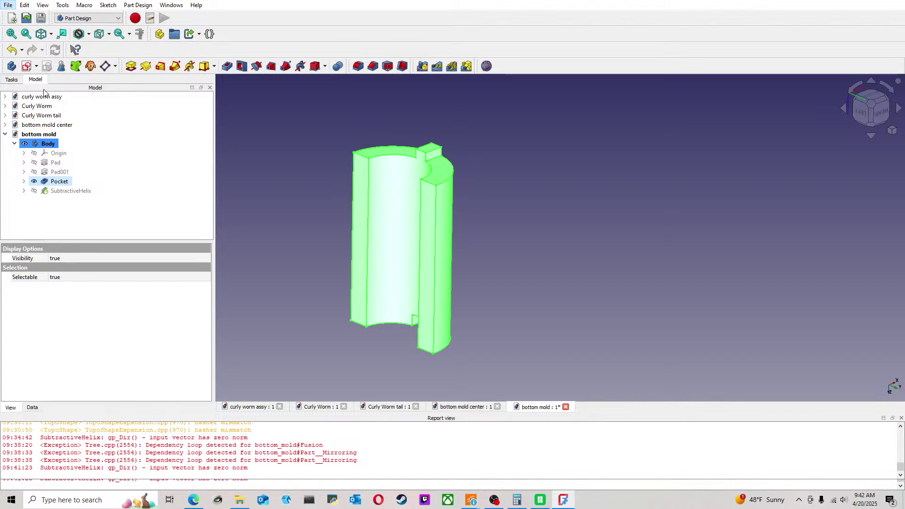
left_click(247, 112)
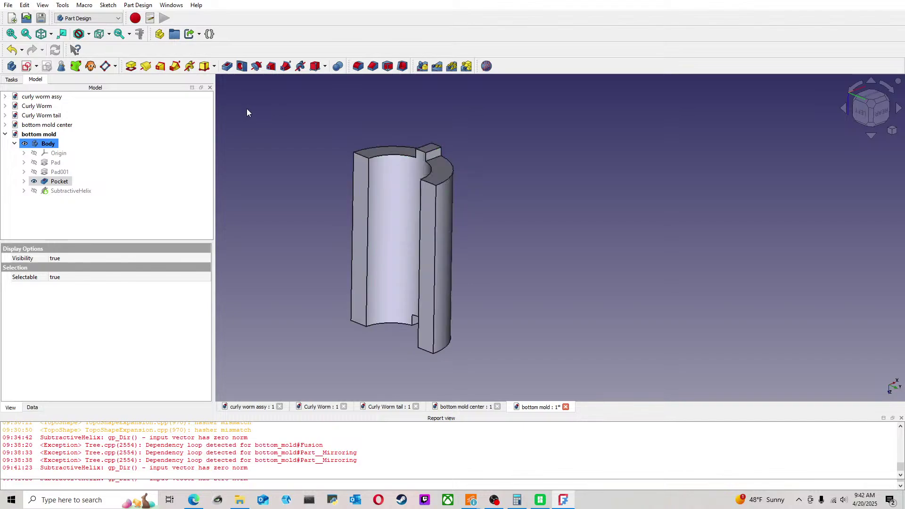
Step: Undo the subtractive helix on the bottom mold half and delete its circle sketch
left_click(12, 49)
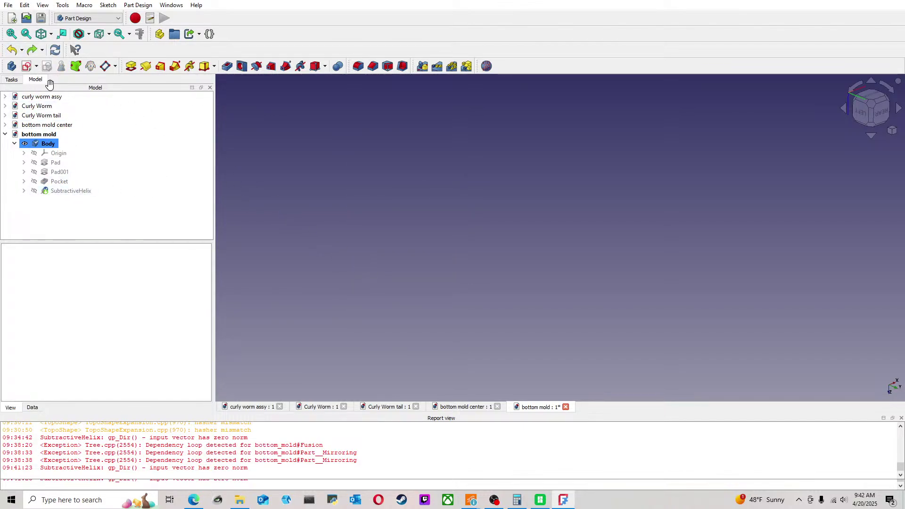
left_click(12, 49)
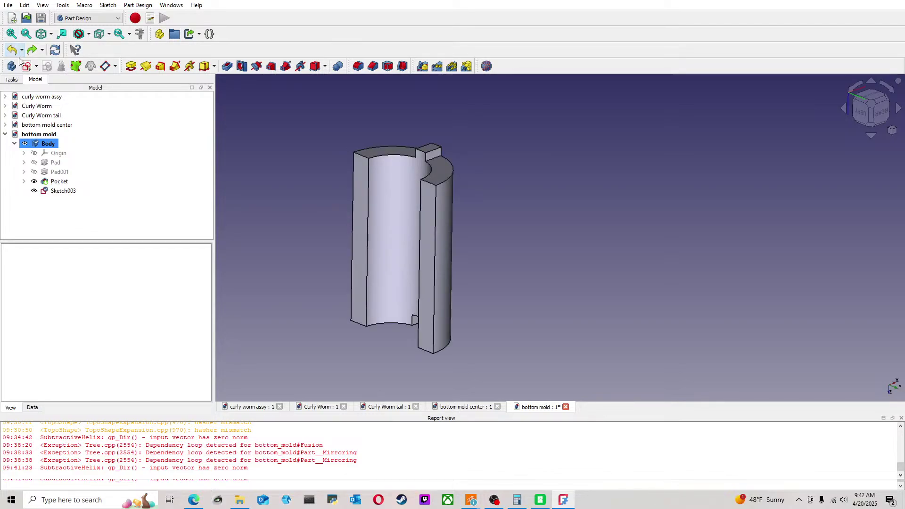
left_click(64, 191)
key("Delete")
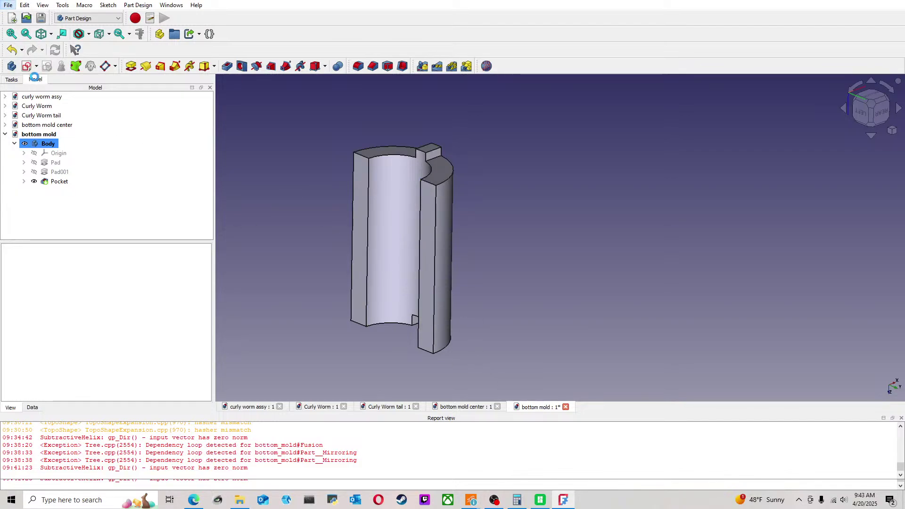
Step: Examine the shape and direction of the helical groove in the assembly's Cutout part
left_click(249, 406)
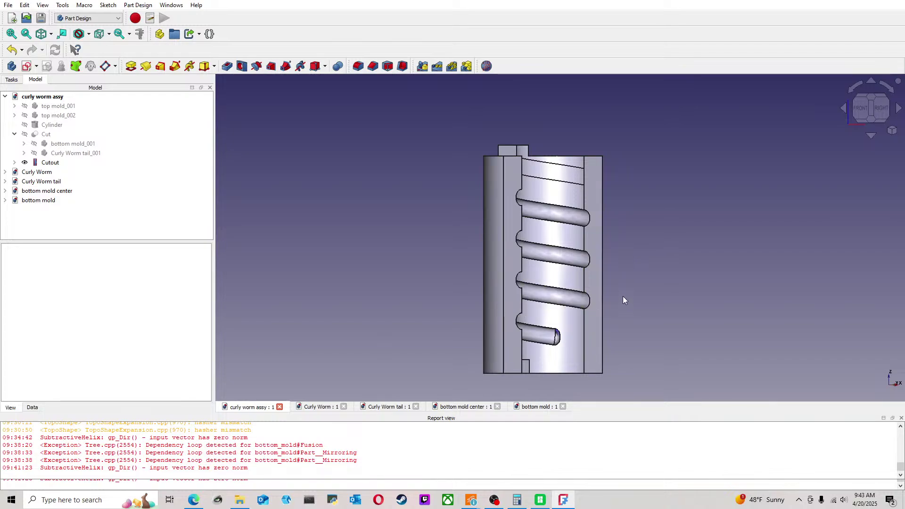
mouse_move(638, 274)
middle_mouse_down()
mouse_move(595, 297)
mouse_move(586, 246)
middle_mouse_up()
scroll(585, 246, "up", 2)
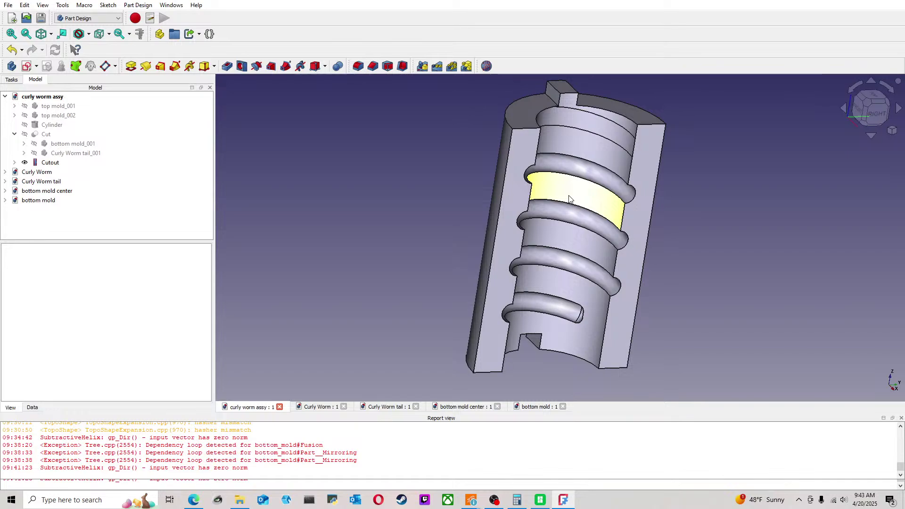
middle_click_drag(544, 216, 315, 195)
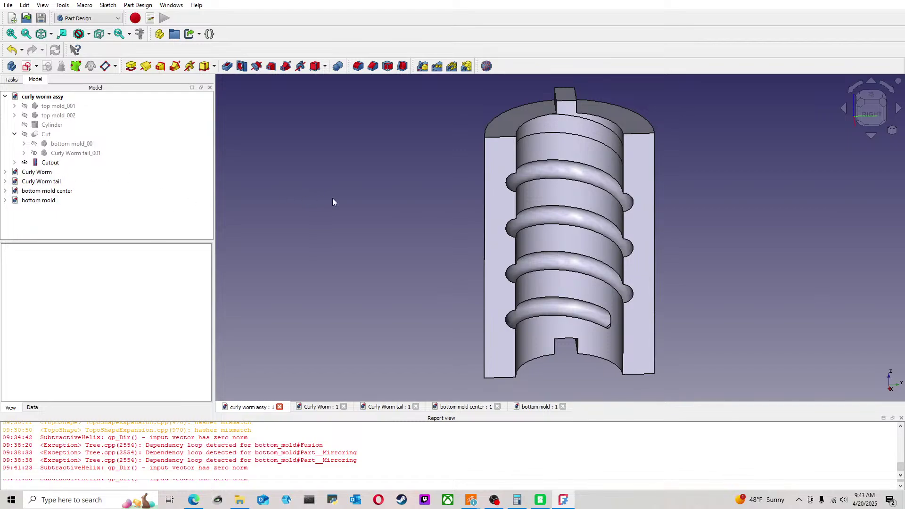
scroll(332, 198, "down", 4)
middle_click_drag(539, 242, 584, 243)
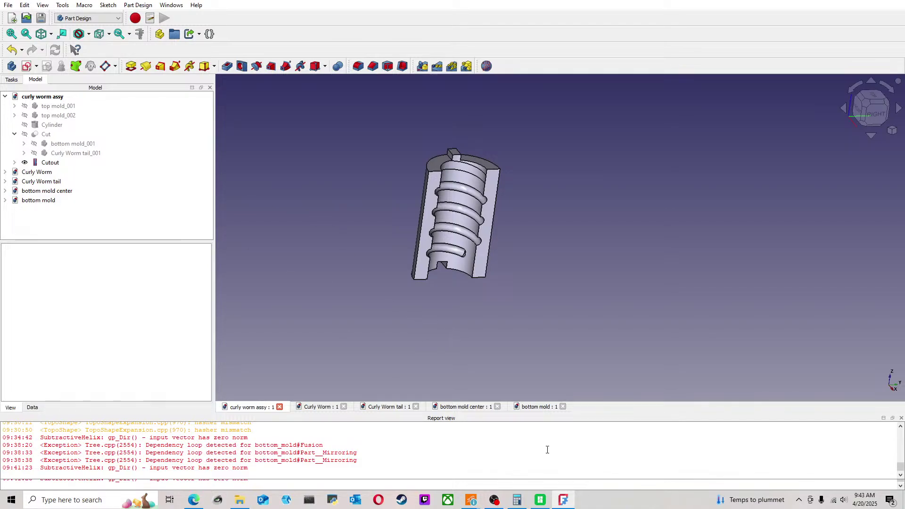
Step: Start a new sketch on the YZ base plane of the bottom mold body, viewed facing the open bore
left_click(538, 407)
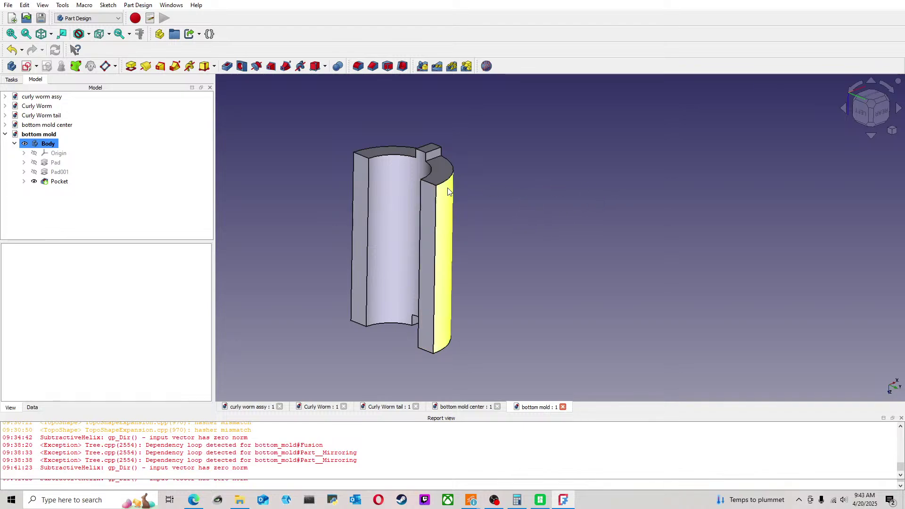
left_click(866, 114)
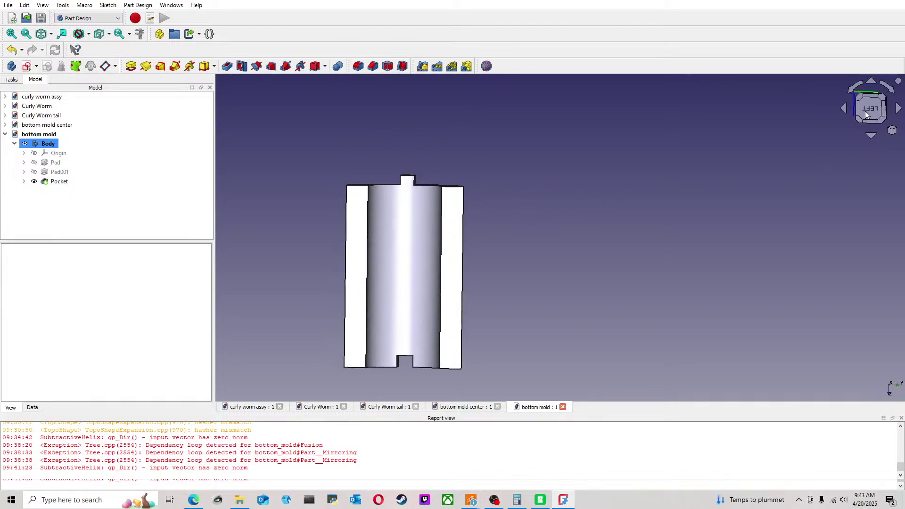
left_click(891, 91)
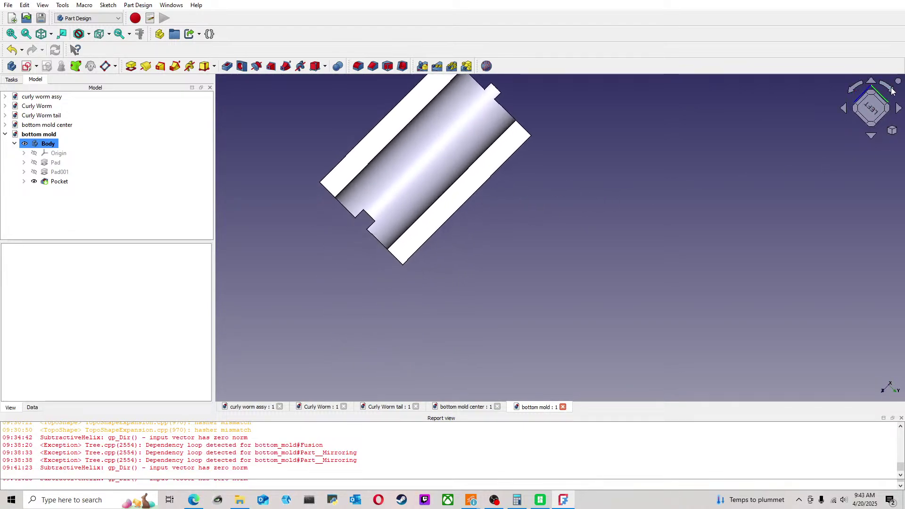
left_click(890, 91)
left_click(891, 91)
middle_click_drag(689, 154, 596, 271)
left_click(875, 108)
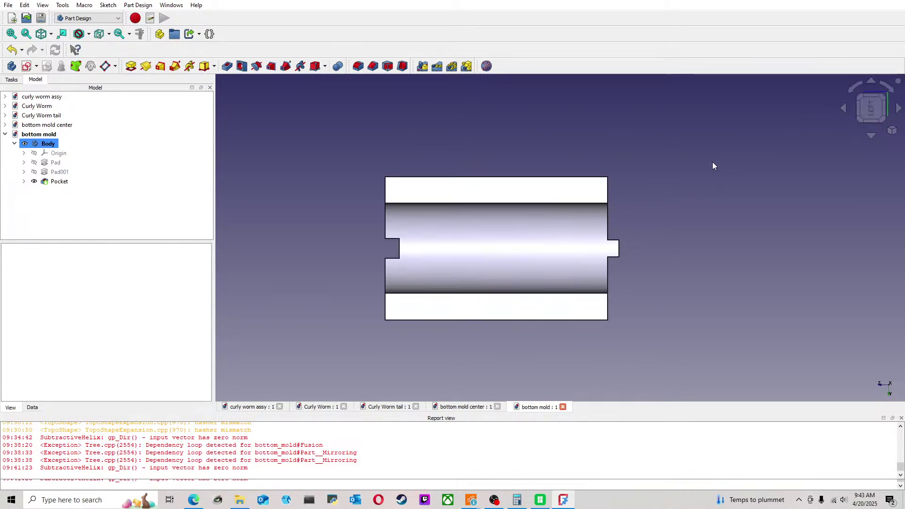
left_click(852, 95)
left_click(851, 95)
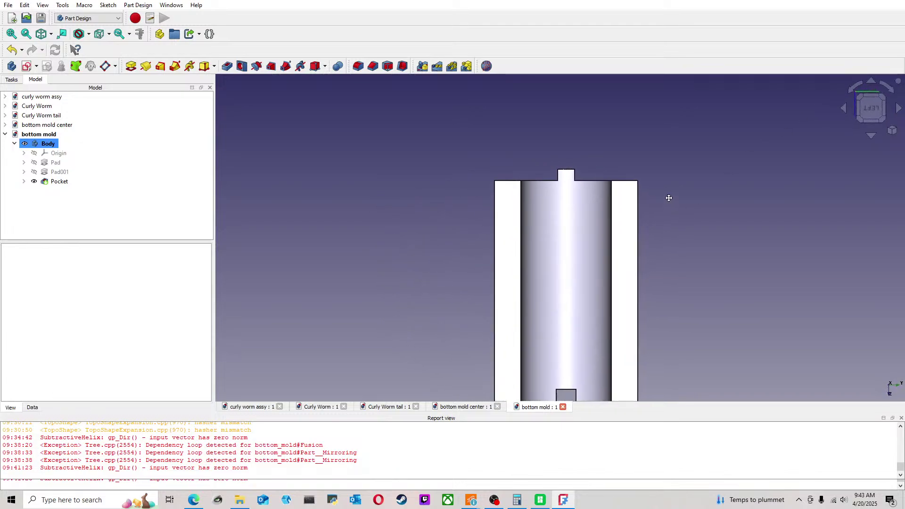
left_click(26, 66)
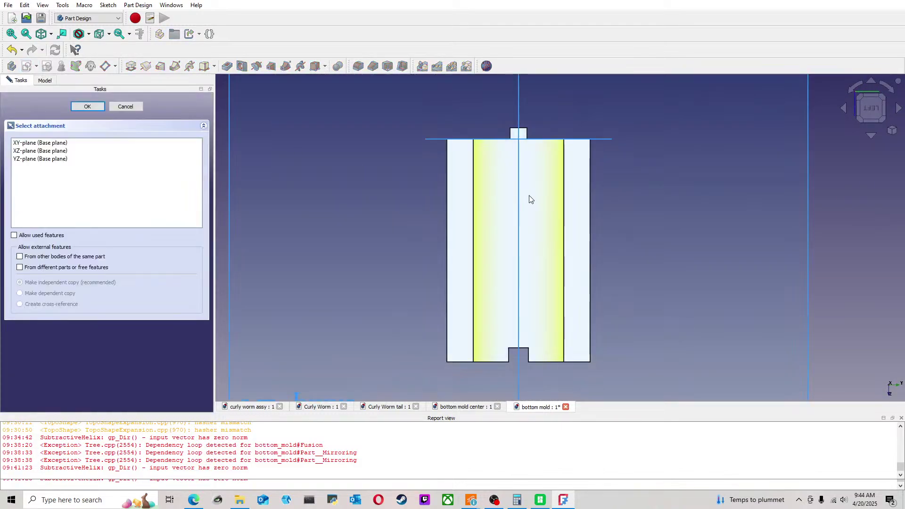
left_click(808, 149)
middle_click_drag(564, 242, 547, 212)
left_click(873, 113)
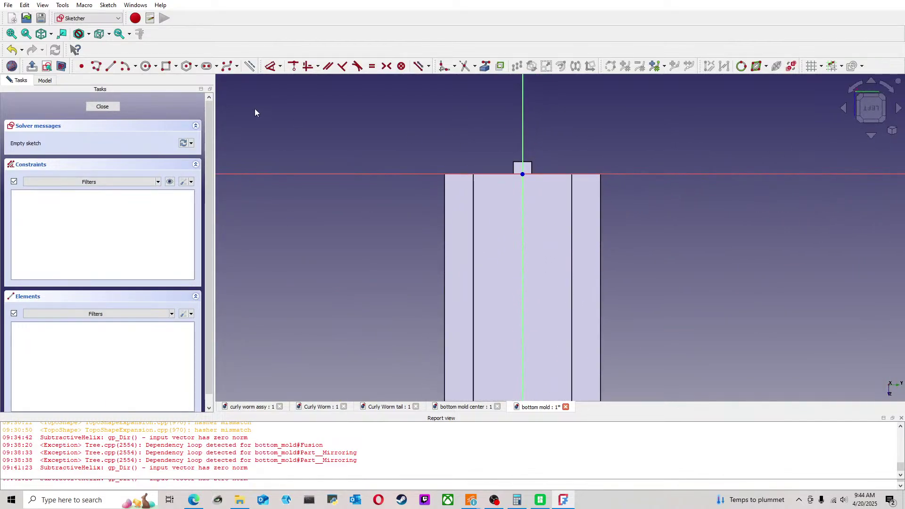
Step: Sketch a circle about 4.1 mm in diameter inside the bore area near the mold's tabbed end
left_click(145, 66)
left_click(545, 208)
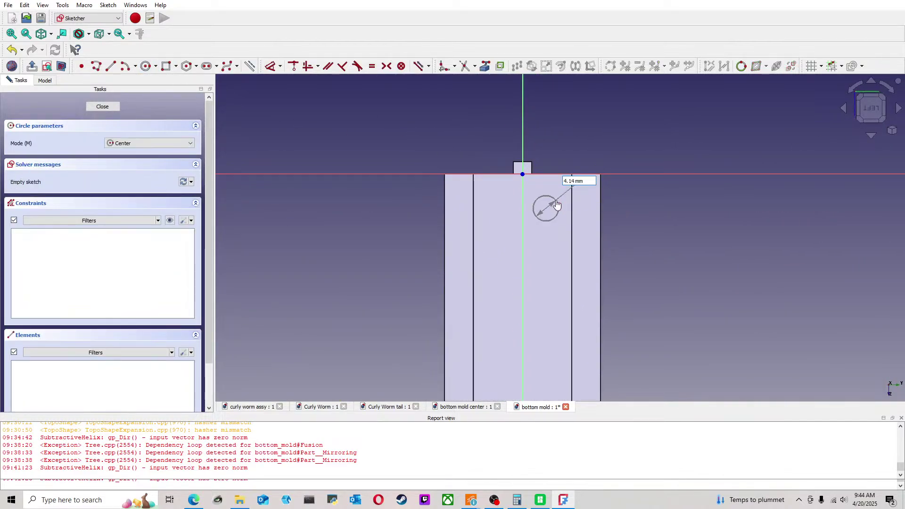
left_click(553, 199)
scroll(550, 190, "up", 3)
Step: Project the bore's edge beside the circle as external geometry and make the circle's centre coincident with its tab-side endpoint
left_click(485, 66)
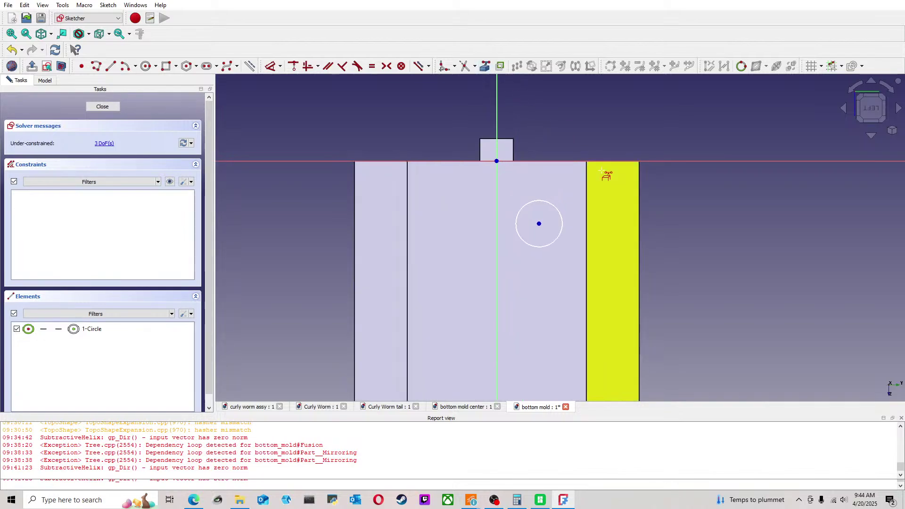
left_click(587, 182)
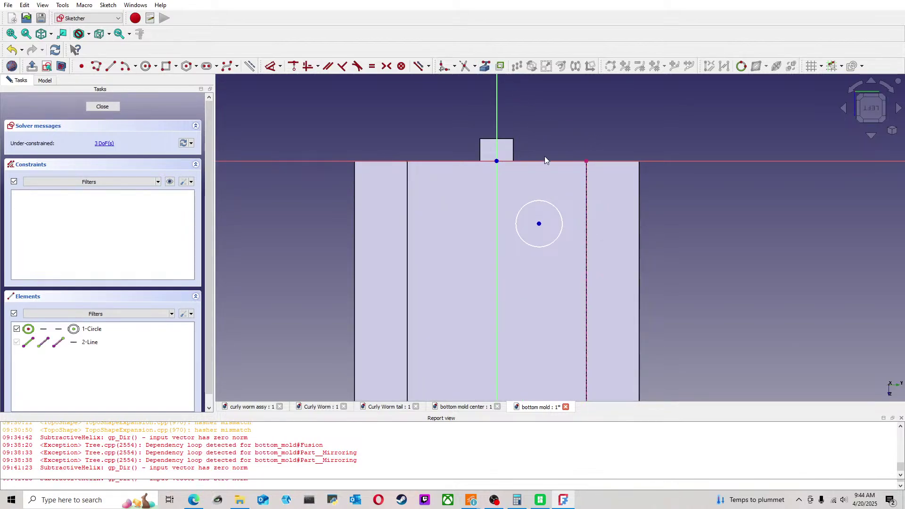
left_click(539, 224)
left_click(586, 160)
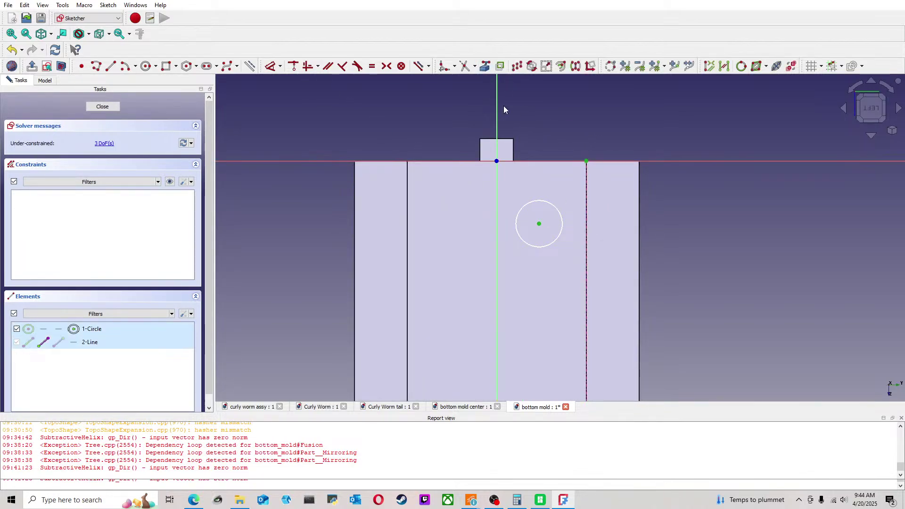
left_click(342, 66)
Step: Constrain the circle's diameter to 3 mm and close the sketch
left_click(272, 68)
left_click(575, 143)
left_click(565, 121)
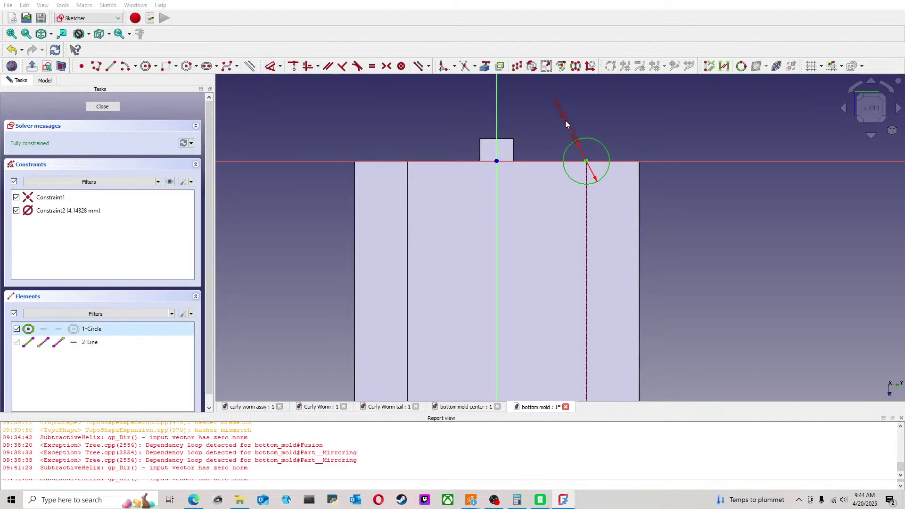
type("3")
key("Return")
key("Escape")
mouse_move(640, 110)
middle_mouse_down()
mouse_move(580, 131)
mouse_move(451, 131)
middle_mouse_up()
left_click(102, 107)
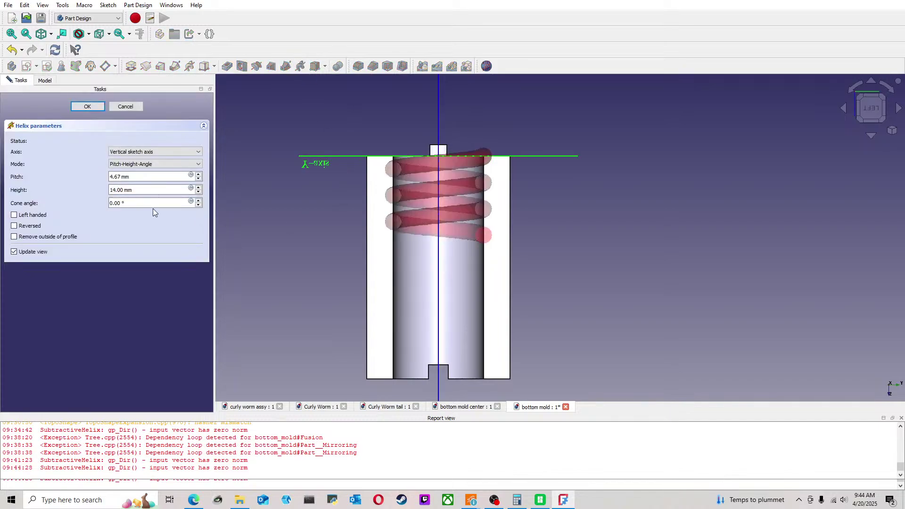
Step: Cut the subtractive helix with a 7.5 mm pitch and 33 mm height, and save the document as bottom mold rh
double_click(125, 176)
type("7.5")
key("Return")
double_click(70, 194)
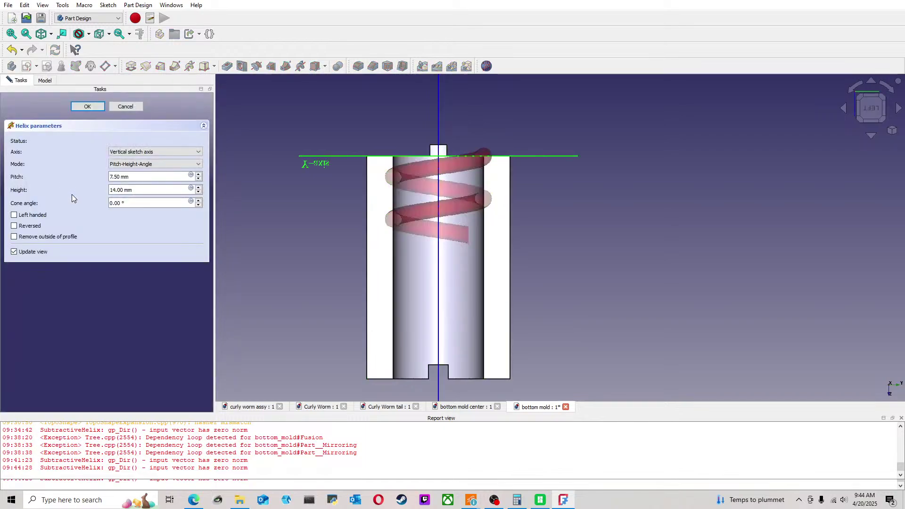
type("33")
key("Return")
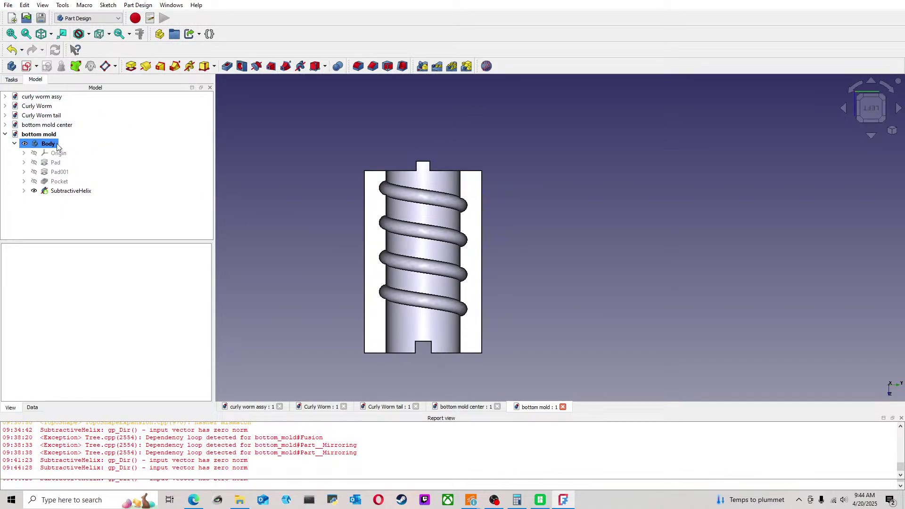
left_click(15, 144)
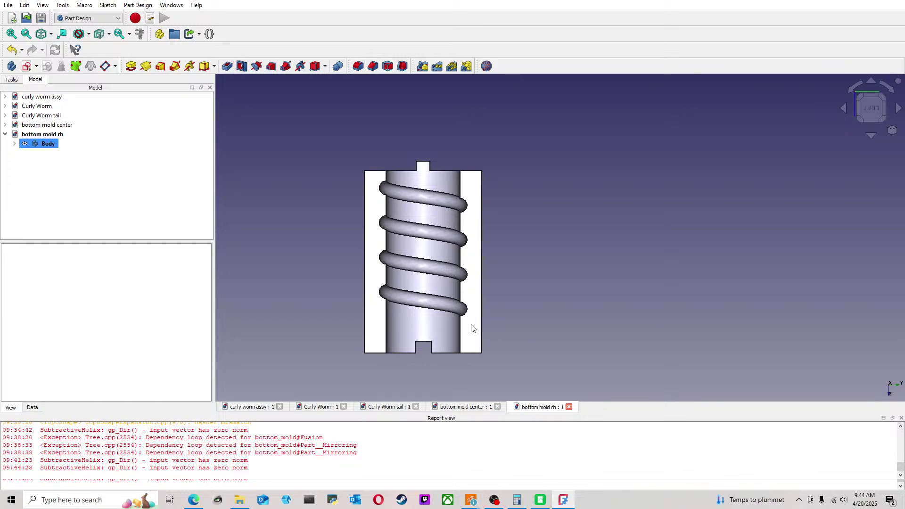
Step: Open the subtractive helix's profile sketch for editing, viewed facing the mold's open bore
scroll(470, 317, "up", 1)
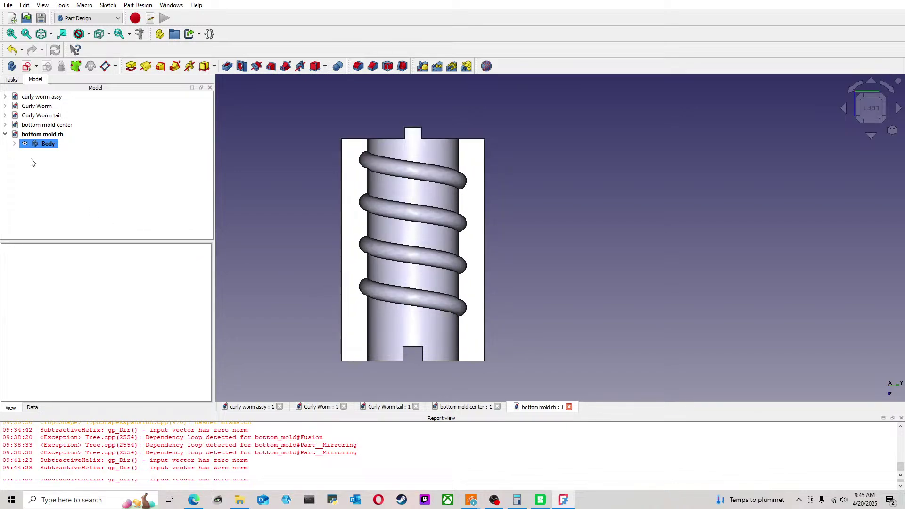
left_click(15, 144)
left_click(24, 190)
double_click(66, 200)
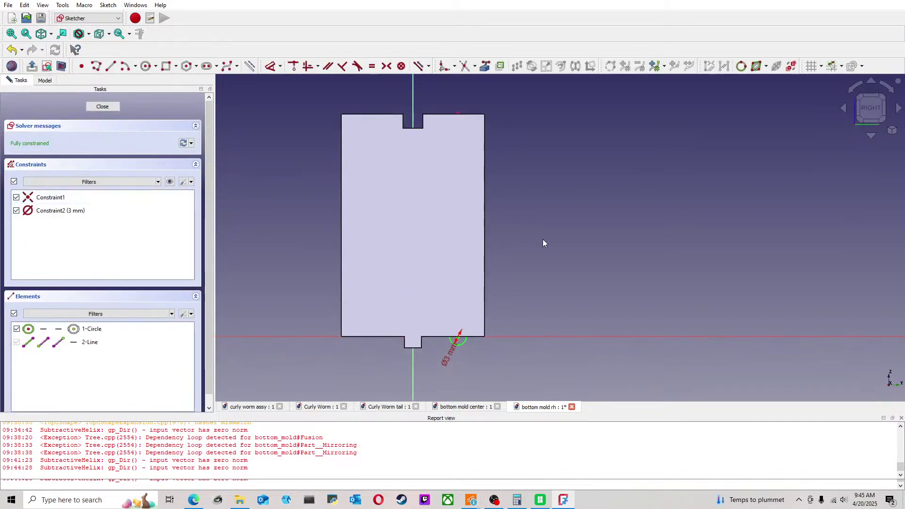
left_click(871, 138)
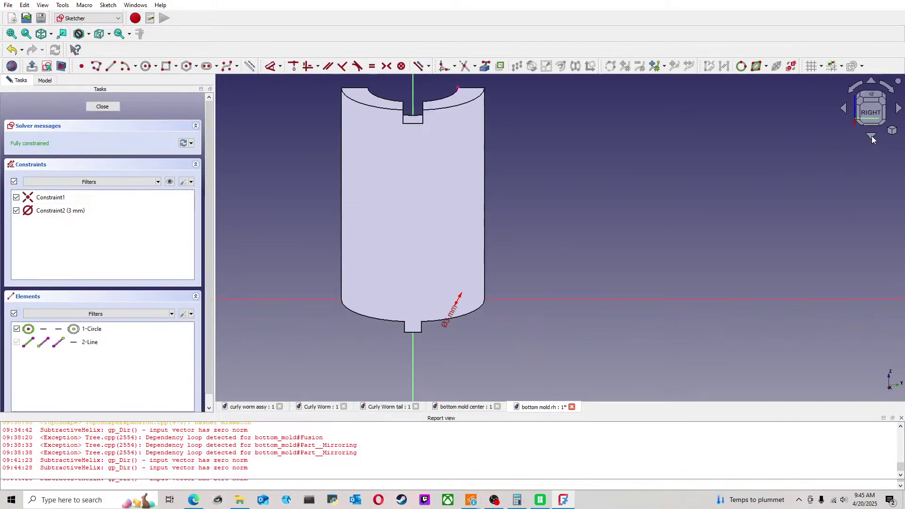
left_click(872, 137)
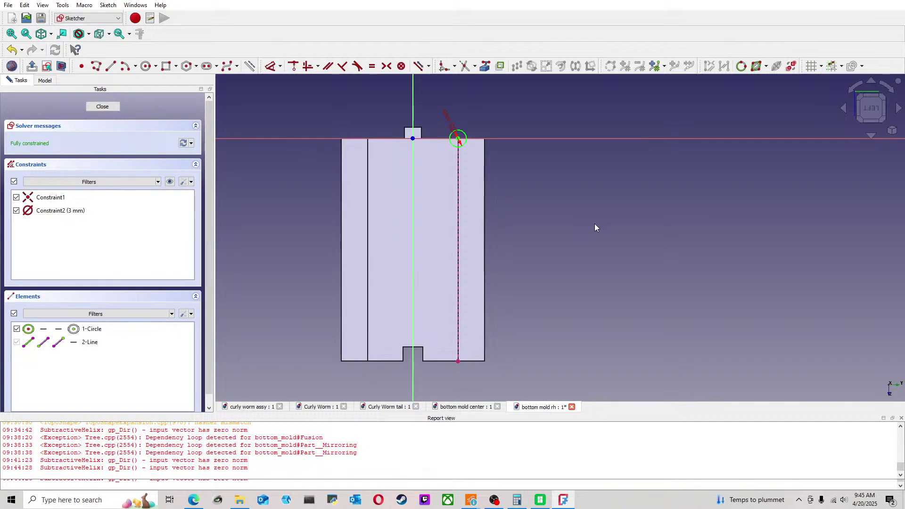
left_click(895, 91)
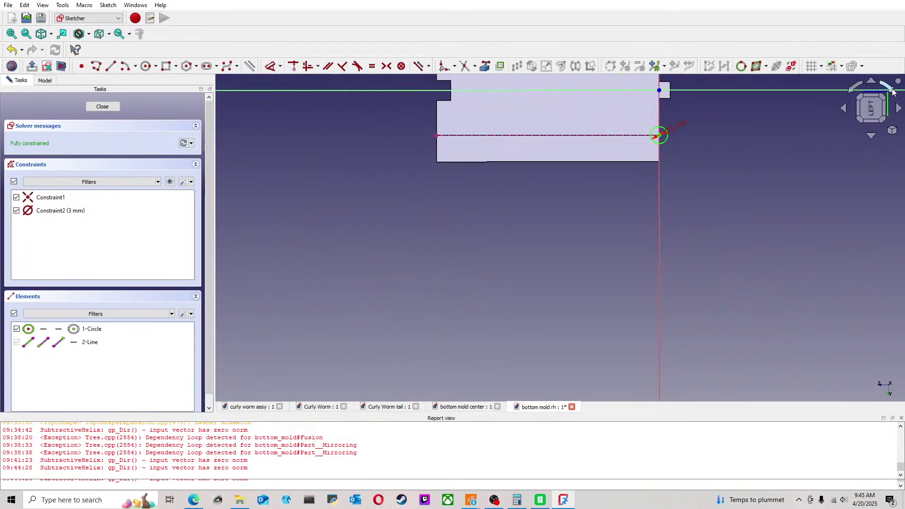
left_click(893, 91)
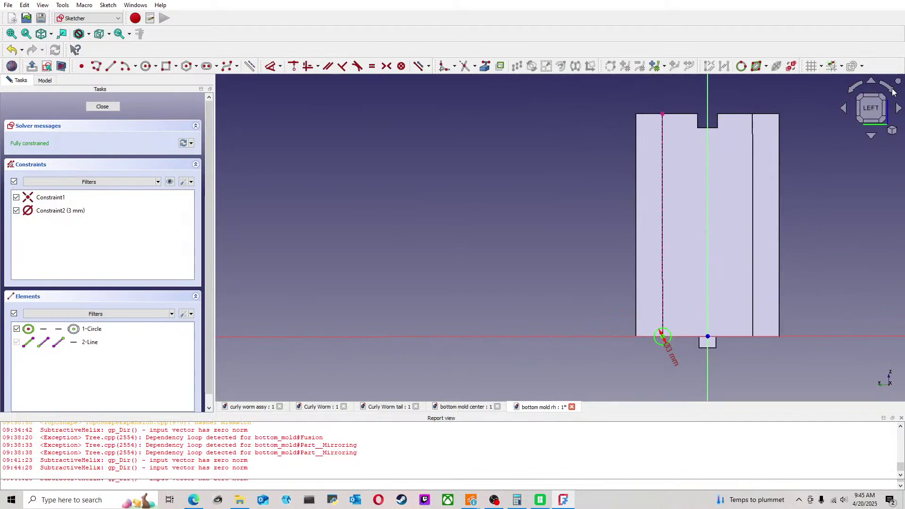
left_click(855, 90)
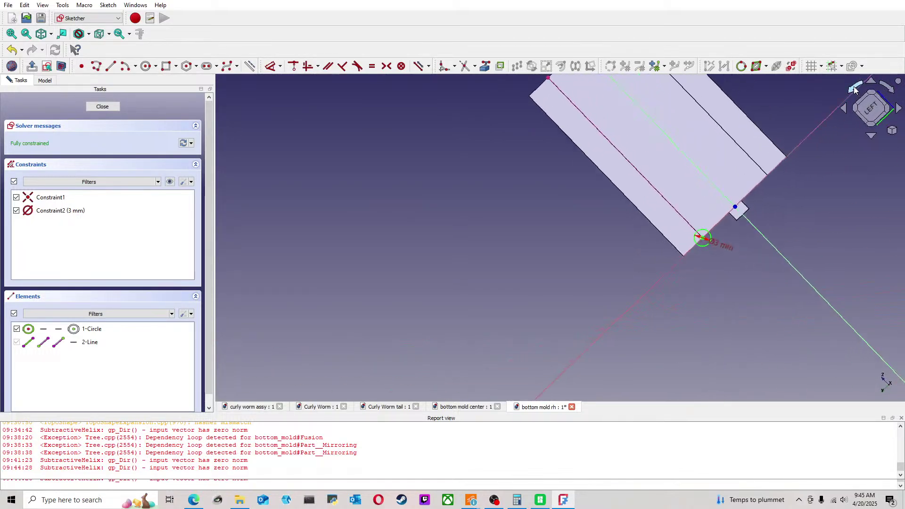
left_click(854, 89)
left_click(854, 90)
left_click(854, 89)
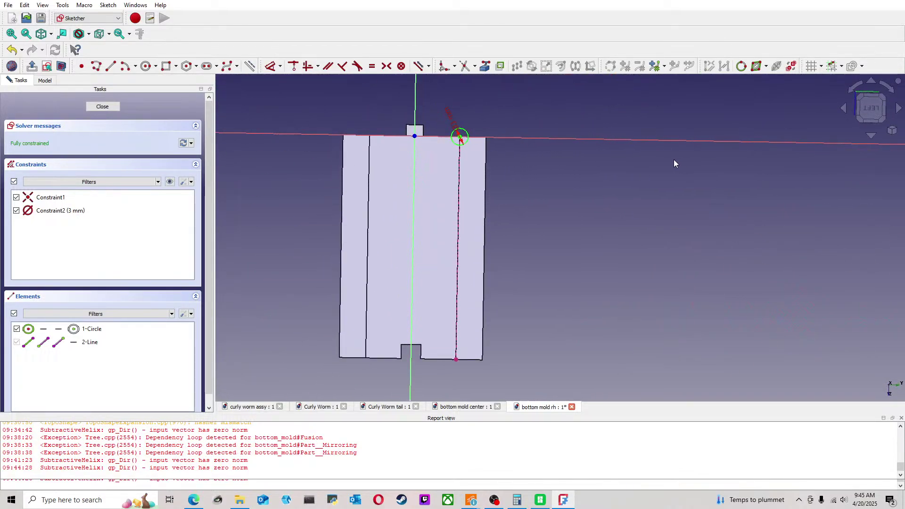
scroll(366, 152, "up", 1)
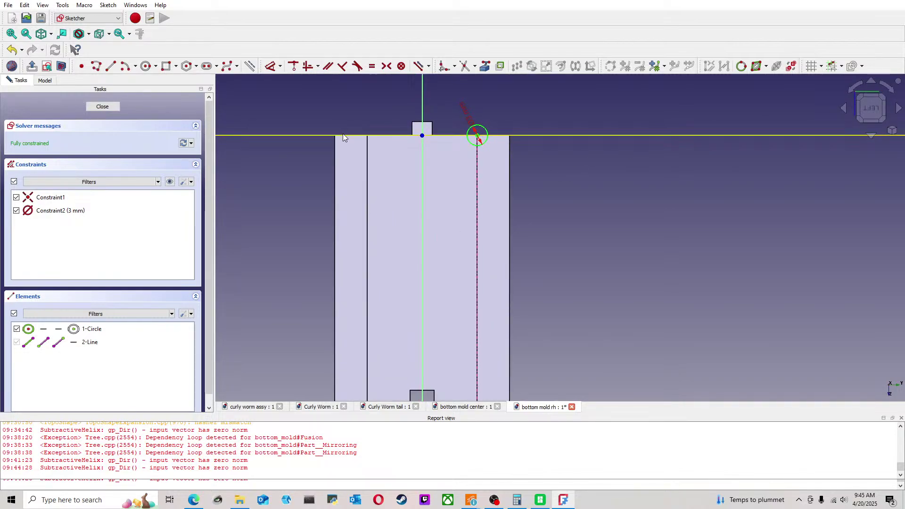
scroll(494, 156, "down", 1)
middle_click_drag(494, 155, 475, 158)
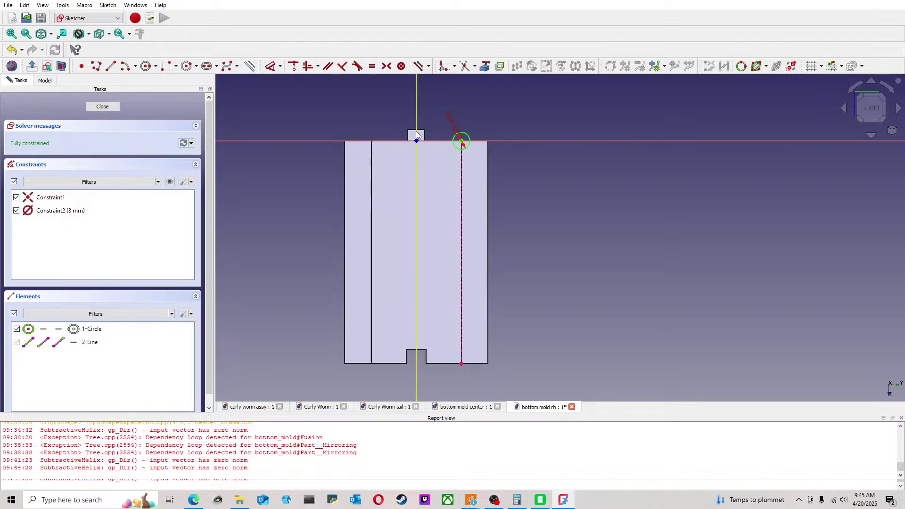
left_click(44, 82)
left_click(19, 80)
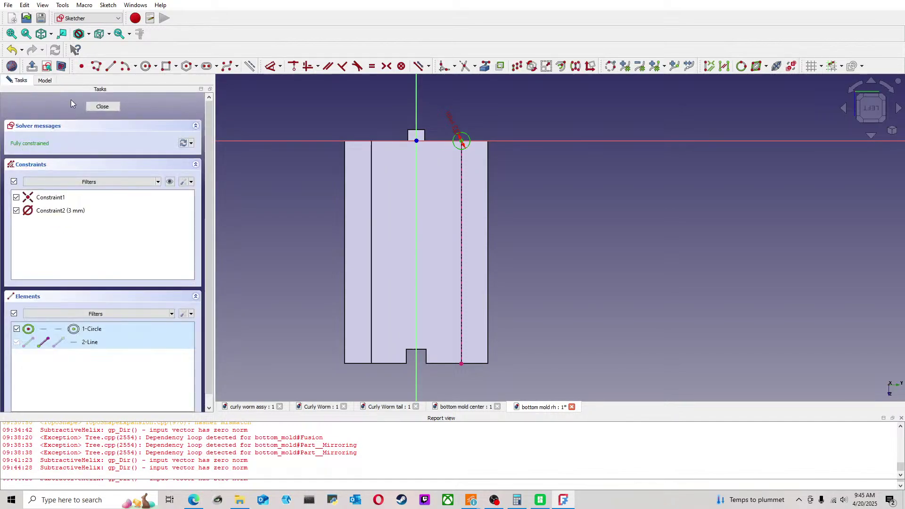
Step: Convert the 3 mm circle to construction geometry and project the opposite bore edge into the sketch as external geometry
scroll(324, 125, "up", 1)
left_click(249, 67)
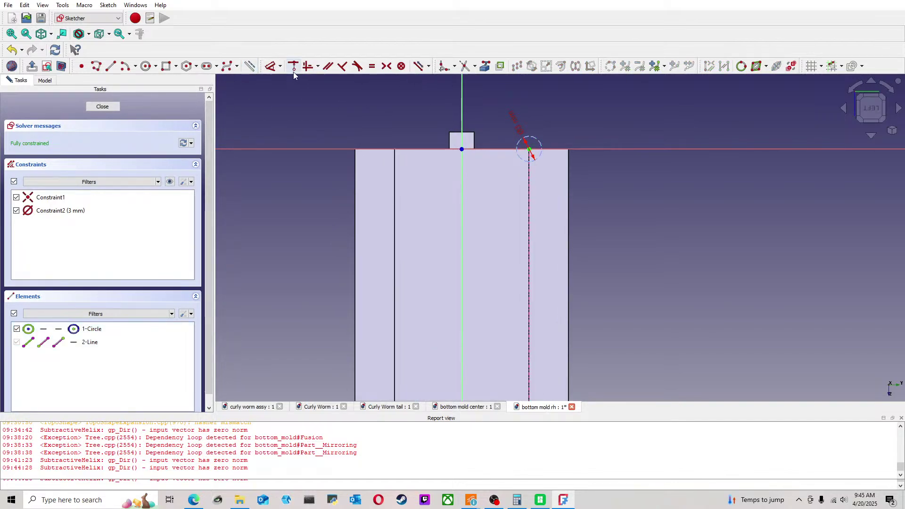
left_click(486, 67)
left_click(395, 157)
right_click(404, 123)
middle_click_drag(405, 122, 362, 136)
scroll(362, 137, "up", 1)
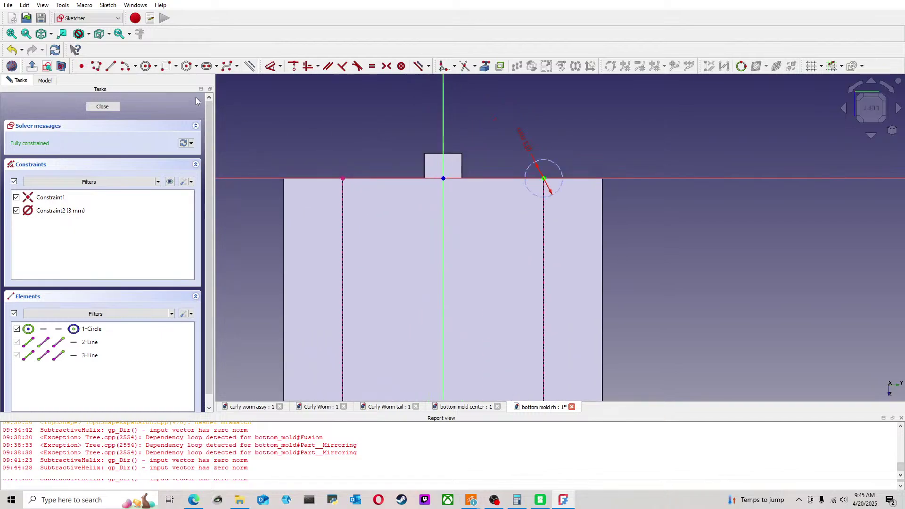
Step: Draw a second circle centred on the tab-side endpoint of the newly projected bore edge
left_click(146, 66)
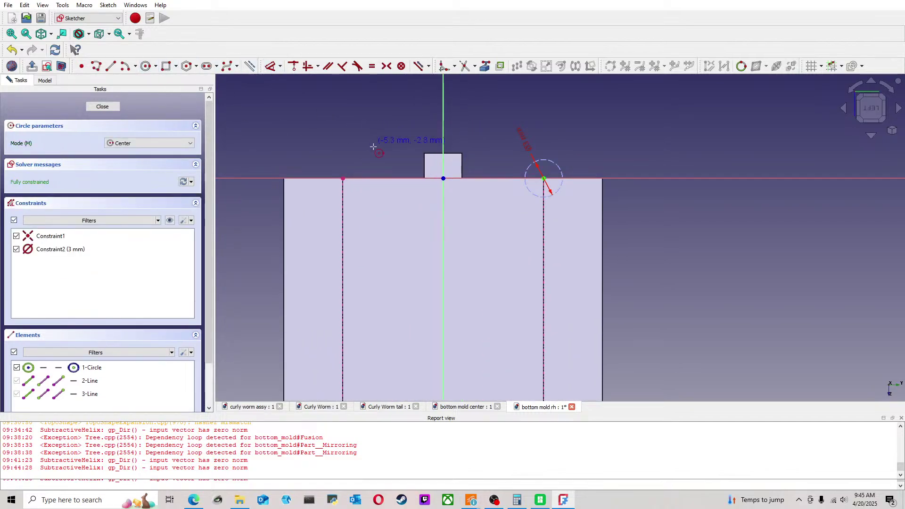
left_click(343, 178)
left_click(358, 165)
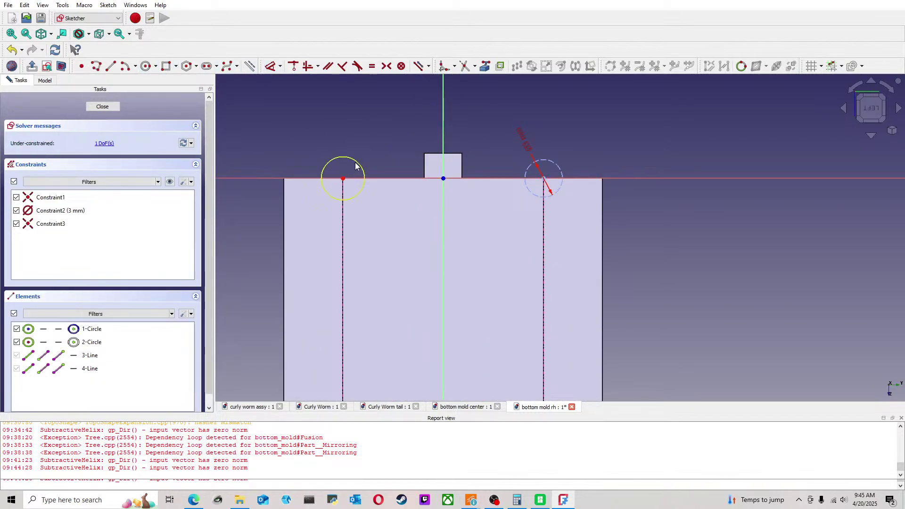
Step: Constrain the new circle equal in size to the 3 mm construction circle and finish editing the helix profile sketch
left_click(373, 66)
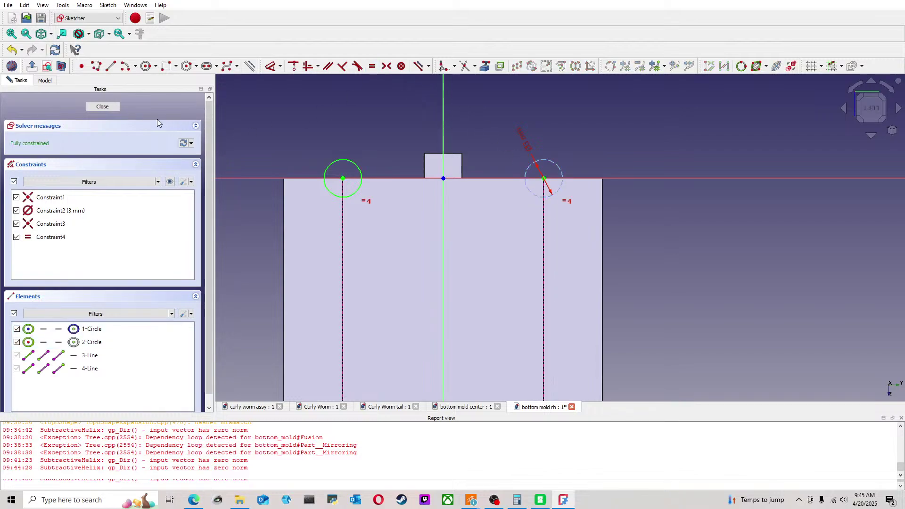
left_click(102, 106)
Step: Fillet the curved edge at the blind end of the helical groove with a 1 mm radius and save the document
middle_click_drag(447, 245, 408, 284)
scroll(440, 247, "up", 5)
scroll(424, 236, "down", 5)
scroll(419, 229, "up", 3)
middle_click_drag(388, 234, 426, 320)
scroll(427, 305, "up", 4)
scroll(426, 321, "down", 4)
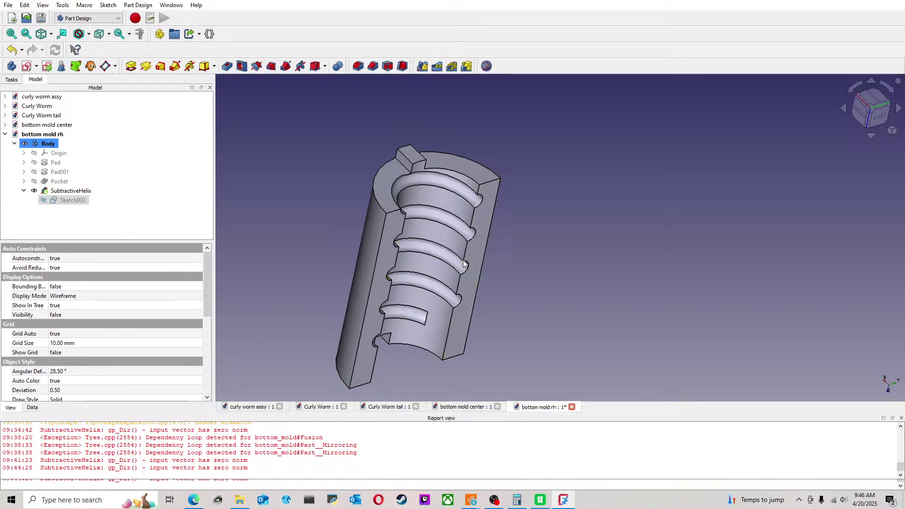
scroll(418, 337, "up", 3)
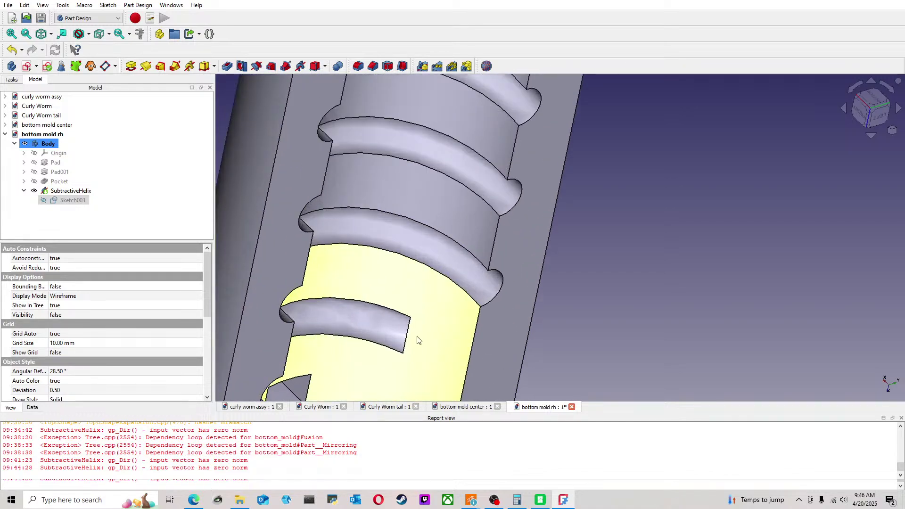
middle_click_drag(398, 343, 455, 333)
left_click(412, 331)
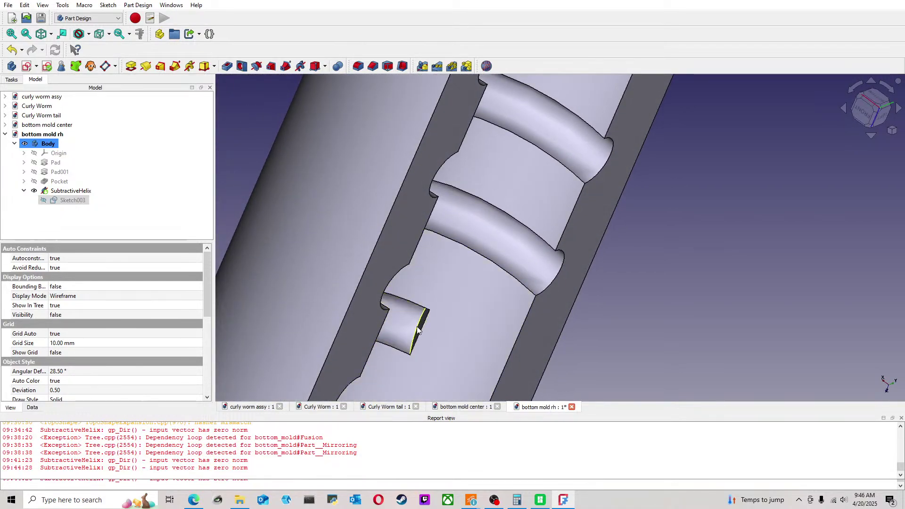
left_click(358, 66)
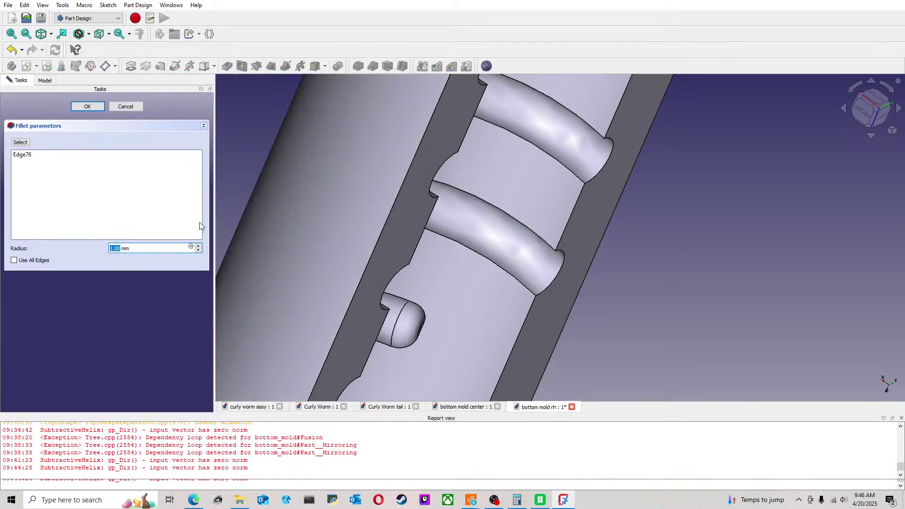
left_click(91, 108)
scroll(457, 282, "down", 5)
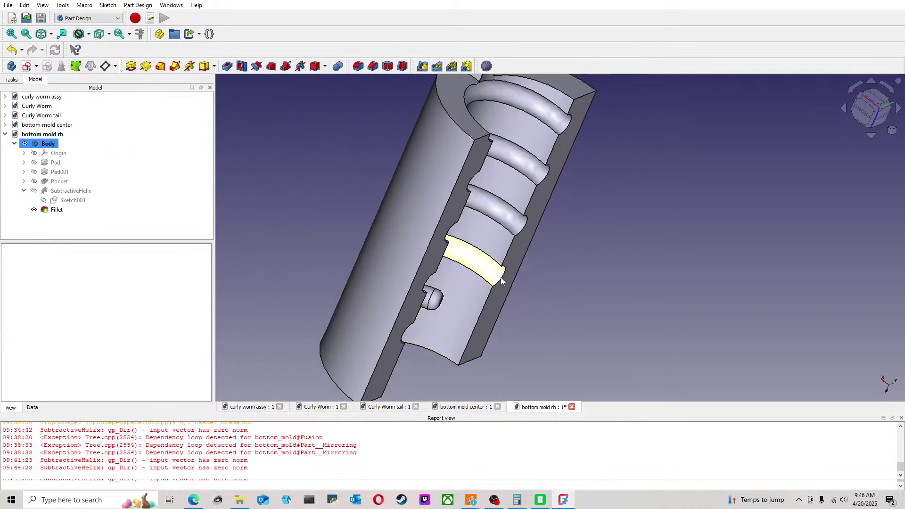
middle_click_drag(593, 278, 524, 273)
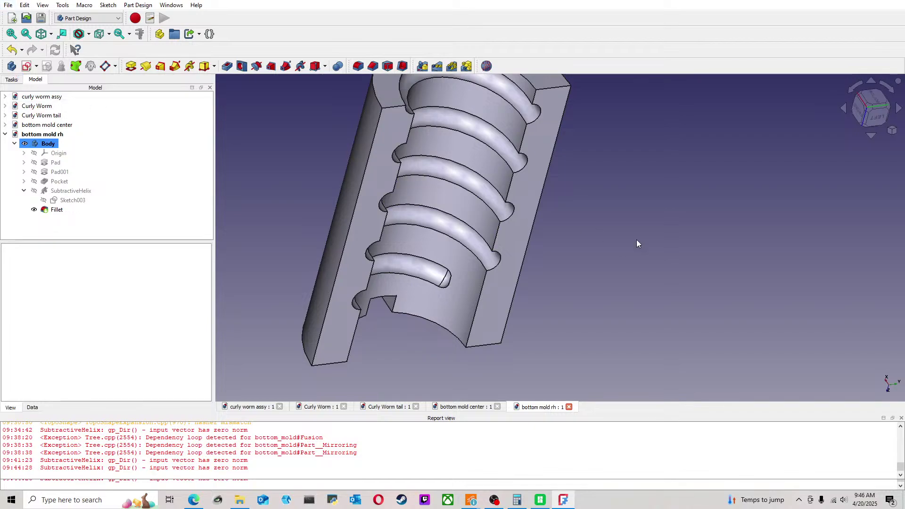
middle_click_drag(598, 252, 543, 257)
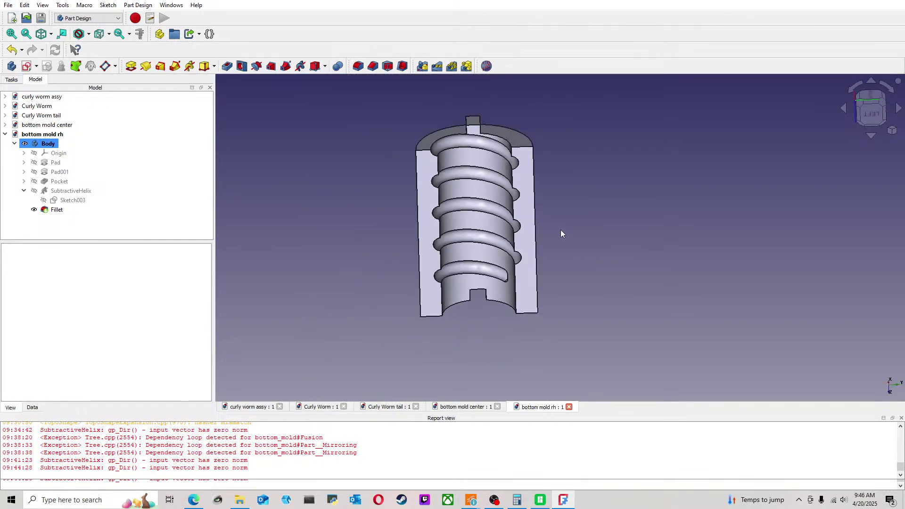
Step: In the curly worm assy document, delete the Cutout and the Curly Worm tail_001 body, and select the leftover Cut
left_click(248, 407)
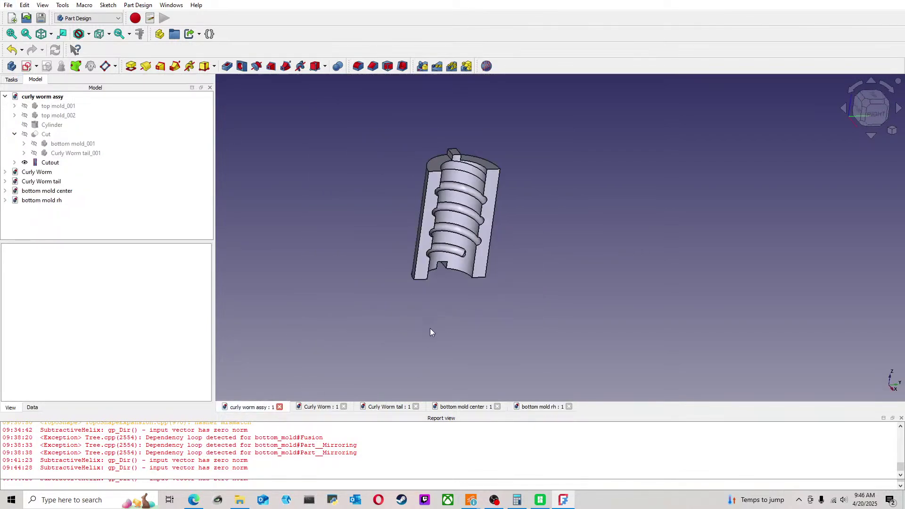
left_click(51, 162)
key("Delete")
scroll(518, 166, "up", 2)
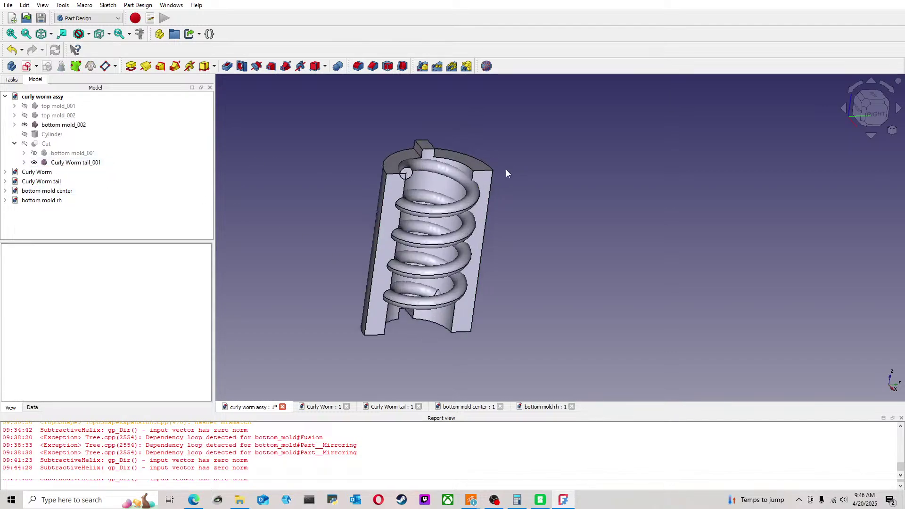
left_click(76, 162)
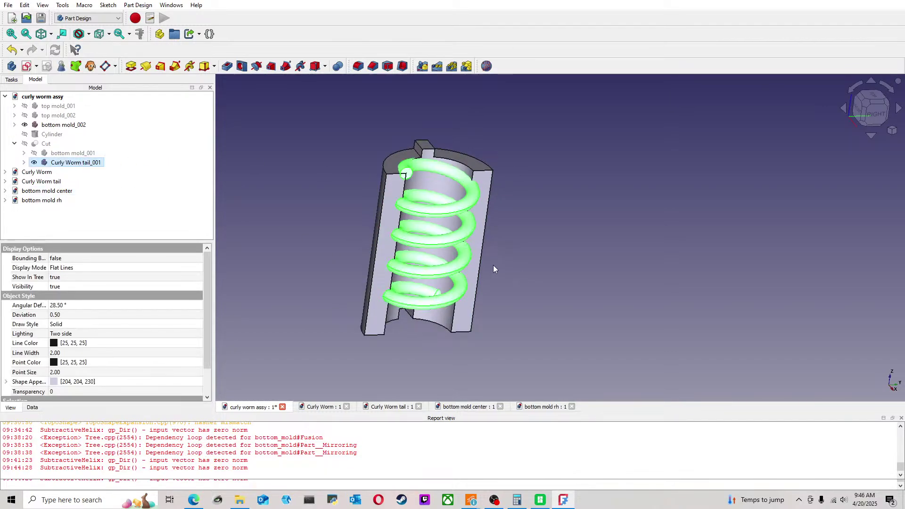
key("Delete")
left_click(53, 145)
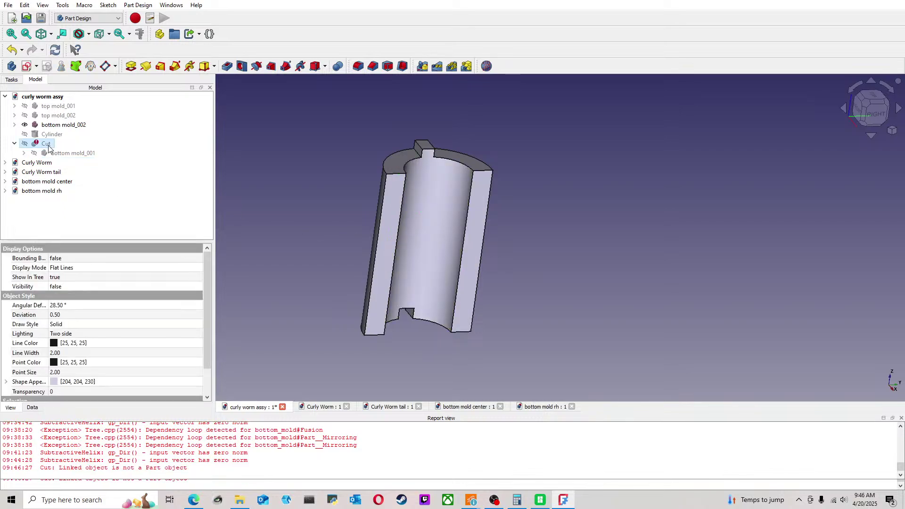
Step: Delete the Cut object and both bottom mold halves, bottom mold_001 and bottom mold_002, from the curly worm assembly
key("Delete")
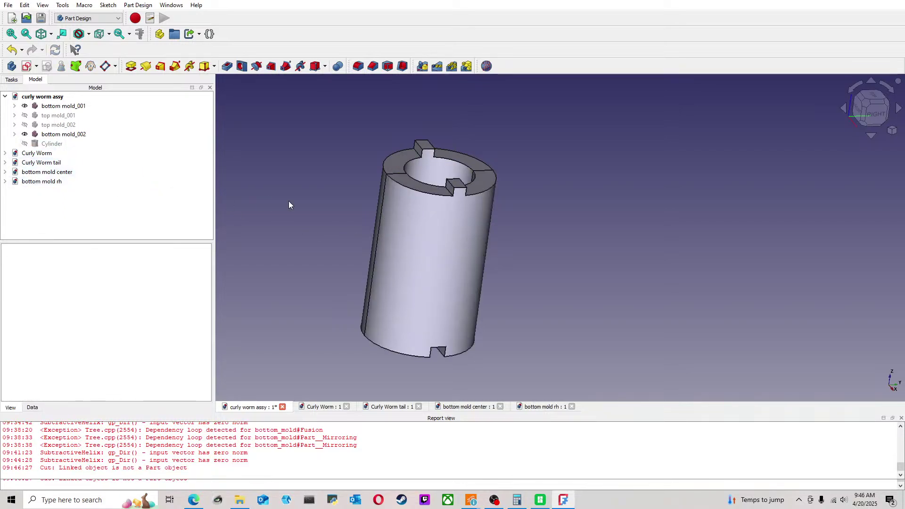
left_click(391, 209)
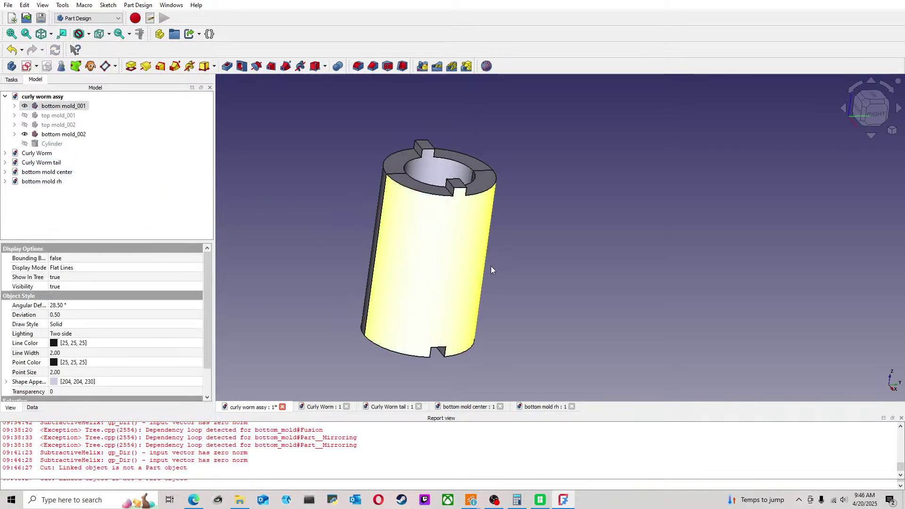
key("Delete")
left_click(373, 205)
key("Delete")
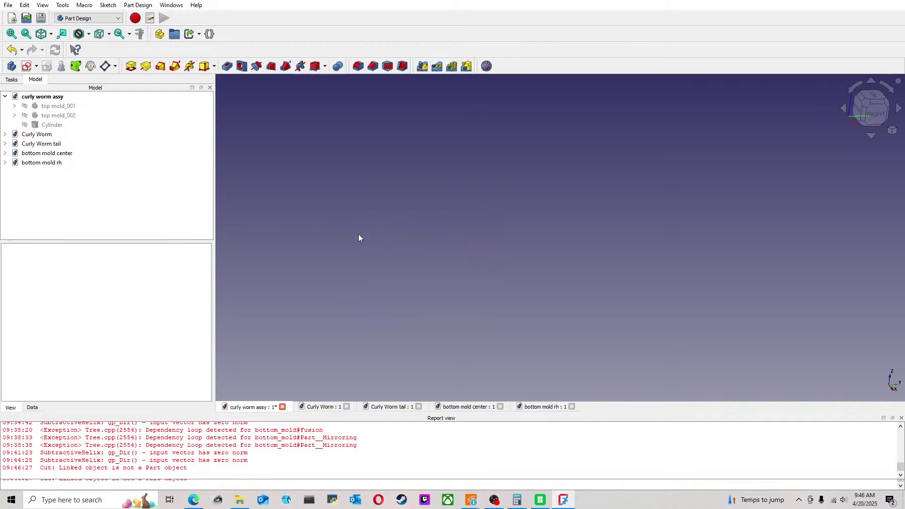
Step: Show the Cylinder and the two hidden top mold halves in the assembly
left_click(52, 124)
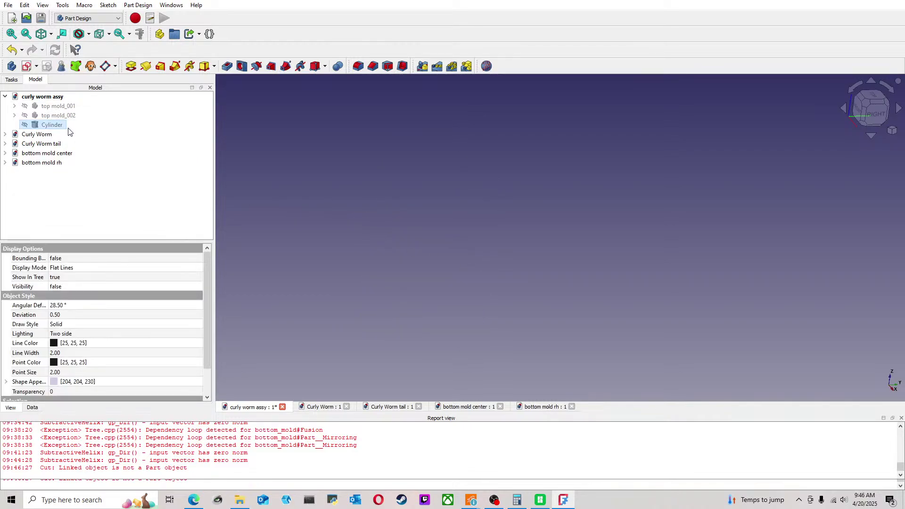
key("space")
left_click(67, 107)
key("space")
left_click(431, 228)
middle_click_drag(436, 225, 336, 208)
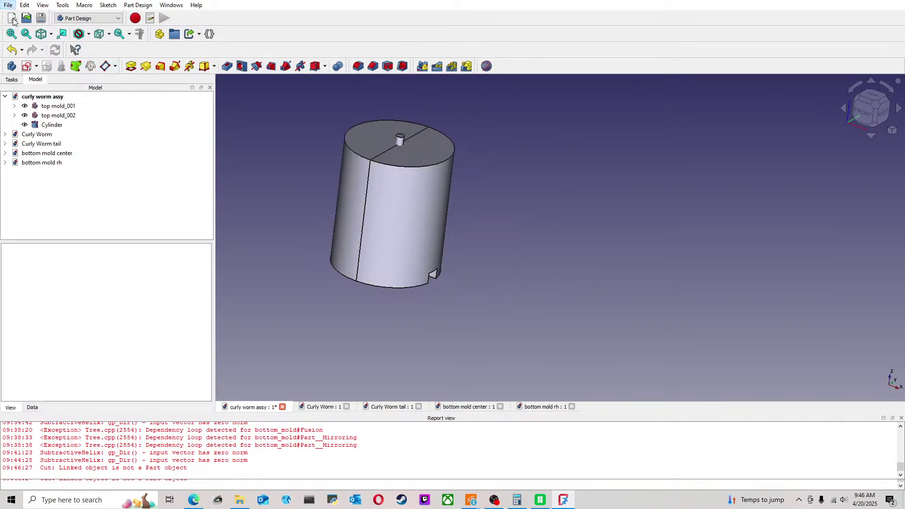
Step: Save the curly worm assembly and switch to the A2plus workbench
key("ctrl+s")
left_click(71, 20)
left_click(73, 27)
Step: Add the Curly Worm part to the assembly and place it below the top mold
left_click(30, 68)
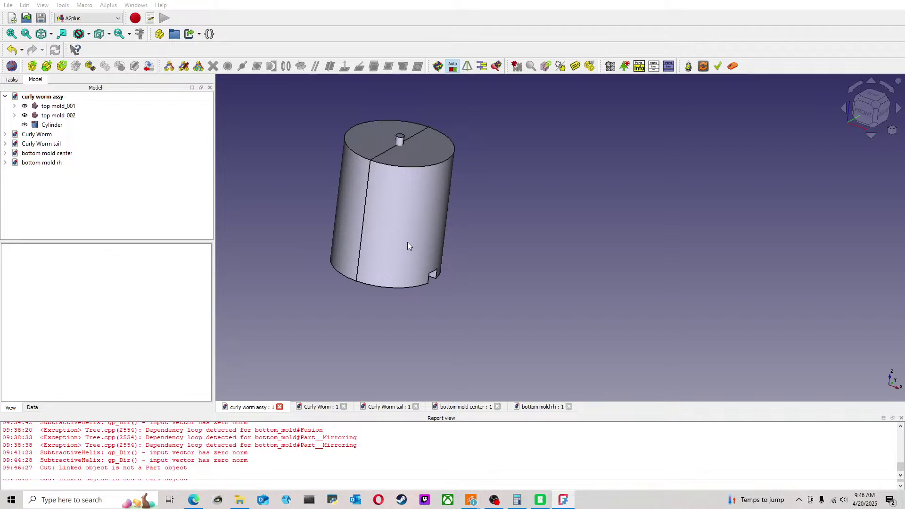
middle_click_drag(294, 267, 464, 210)
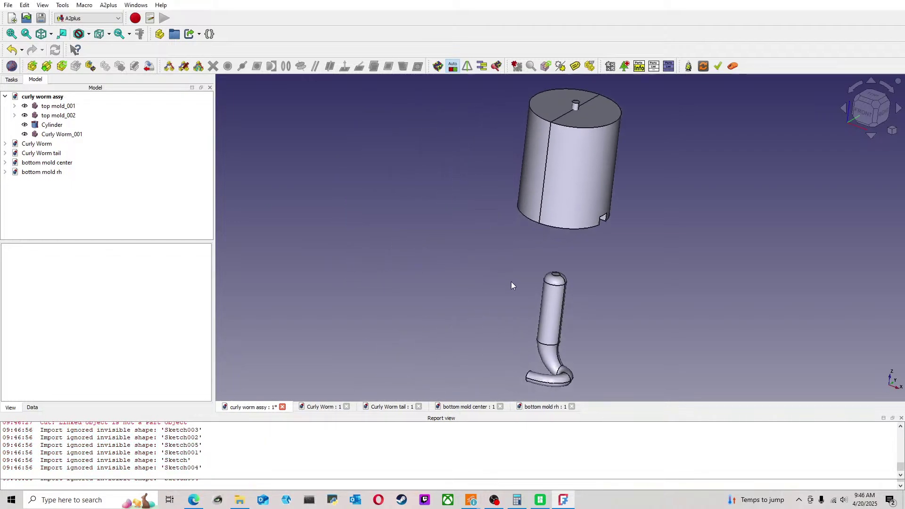
middle_click_drag(550, 249, 521, 263)
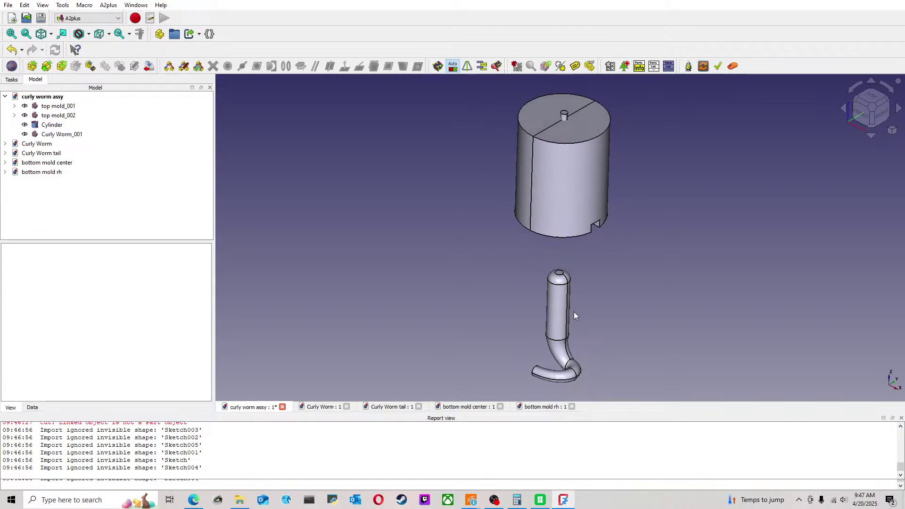
Step: Add an axis-coincident constraint between the worm's straight cylindrical body and the outer face of top mold_001
left_click(561, 312)
left_click(568, 205, "ctrl")
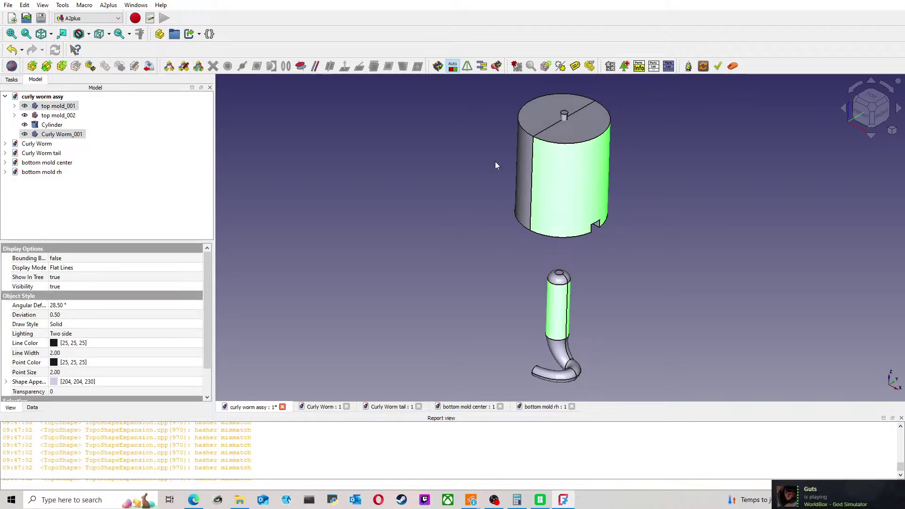
left_click(302, 66)
Step: Add a plane-coincident constraint between the worm's flat tip and top mold_001's top face, offset so the tip sits inside the mold
scroll(549, 272, "up", 2)
left_click(546, 271)
scroll(547, 271, "down", 2)
left_click(593, 148, "ctrl")
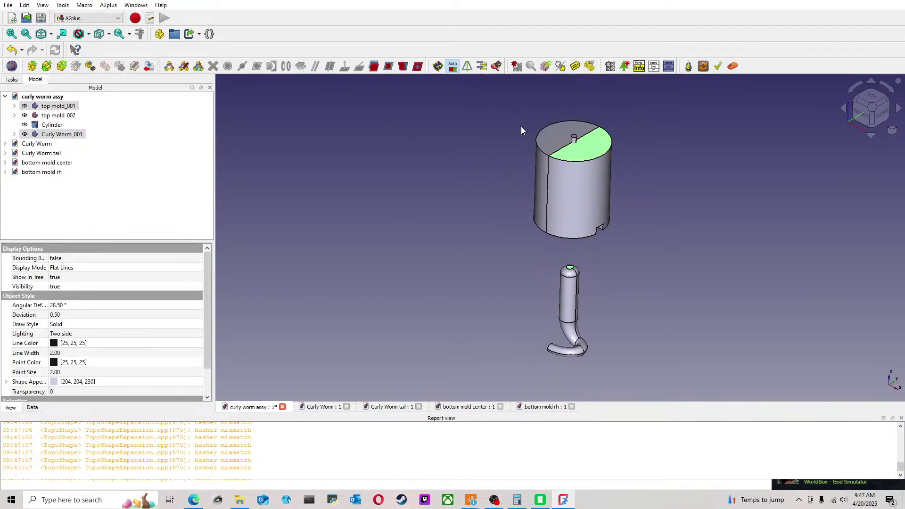
left_click(374, 67)
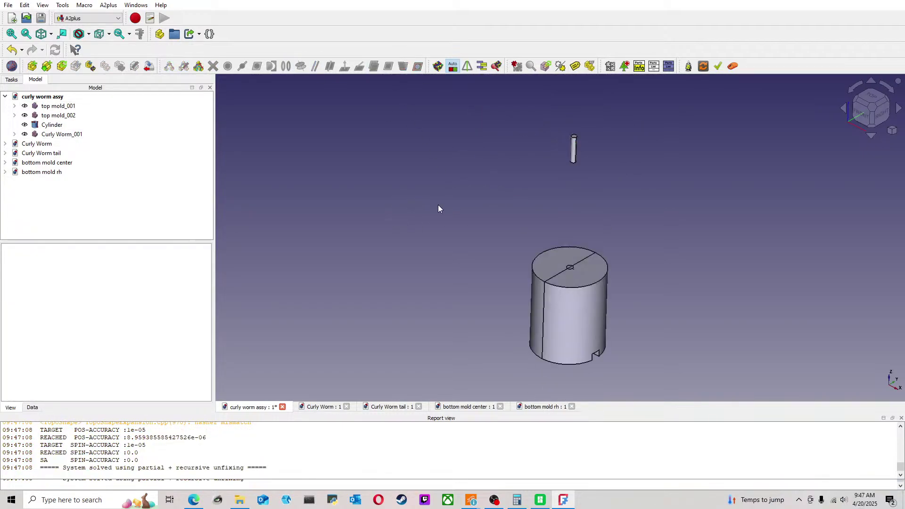
left_click(376, 174)
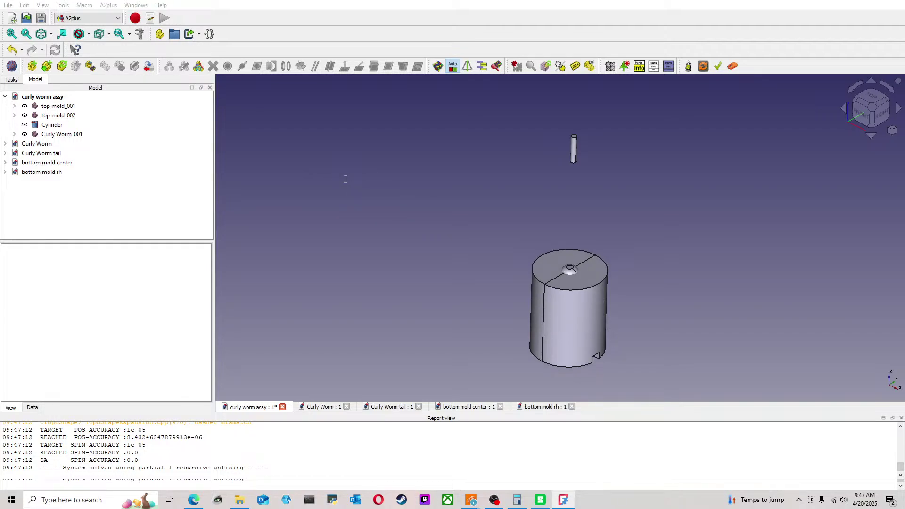
type("--")
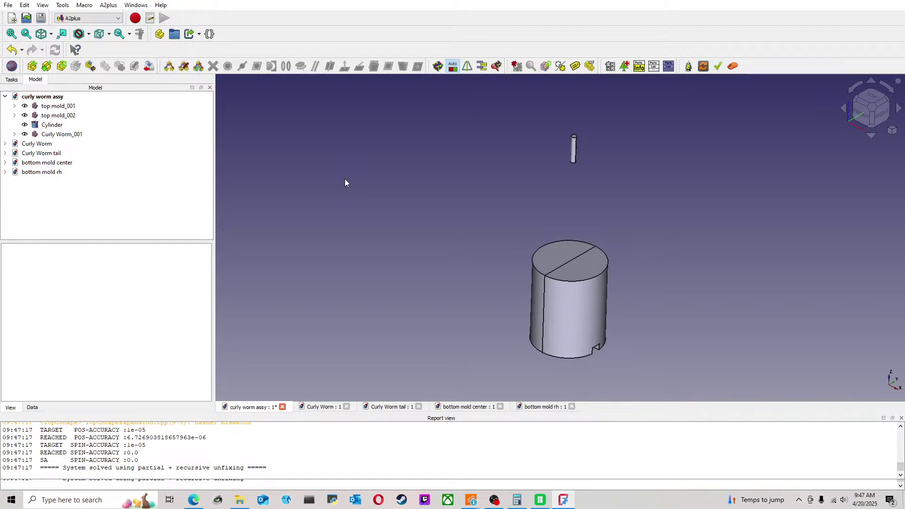
Step: Add an axis-coincident constraint between the loose Cylinder and the outer face of top mold_001
middle_click_drag(628, 216, 630, 189)
left_click(565, 137)
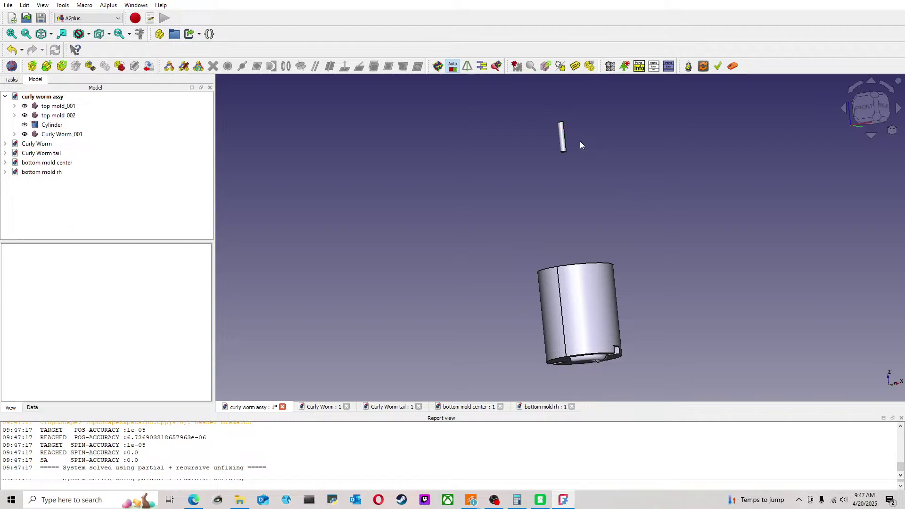
left_click(593, 286)
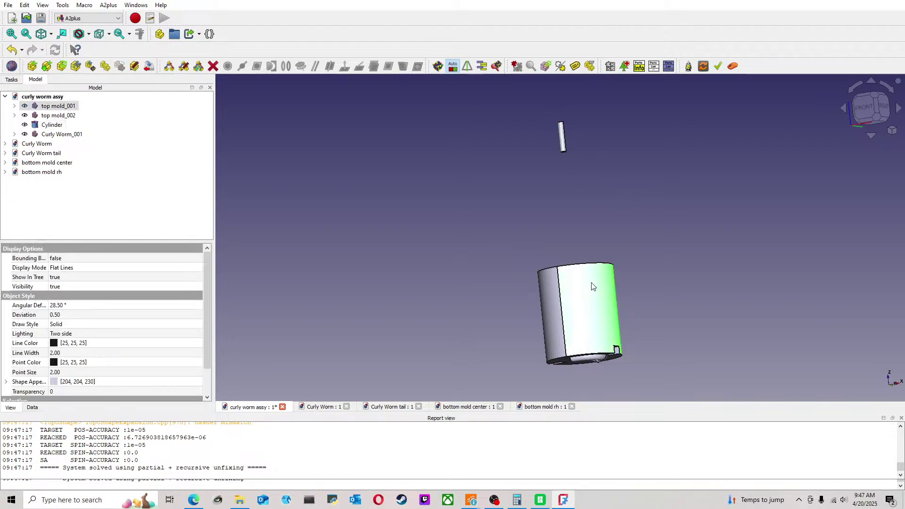
left_click(562, 142, "ctrl")
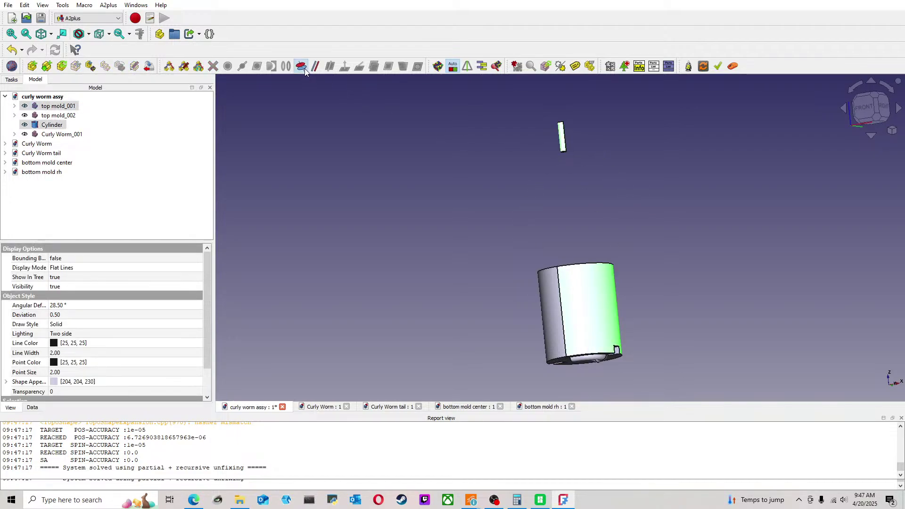
left_click(304, 69)
scroll(541, 185, "up", 4)
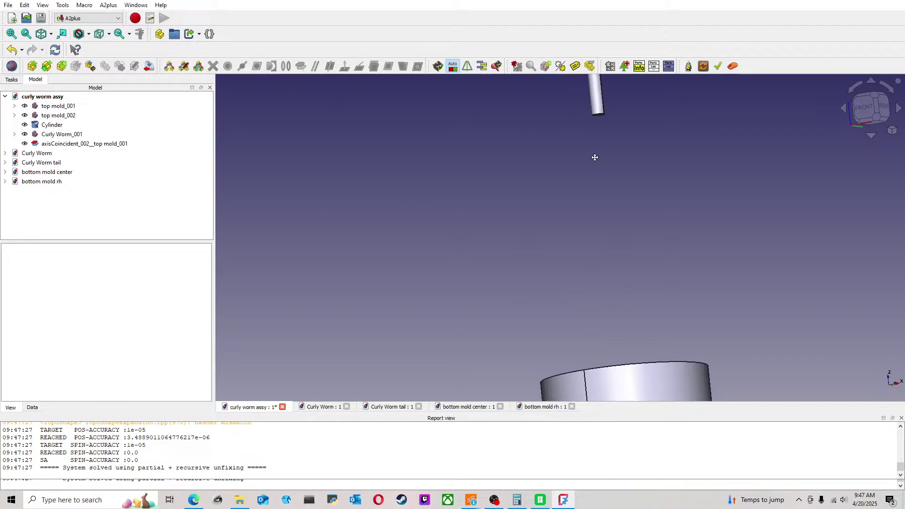
middle_click_drag(595, 161, 596, 137)
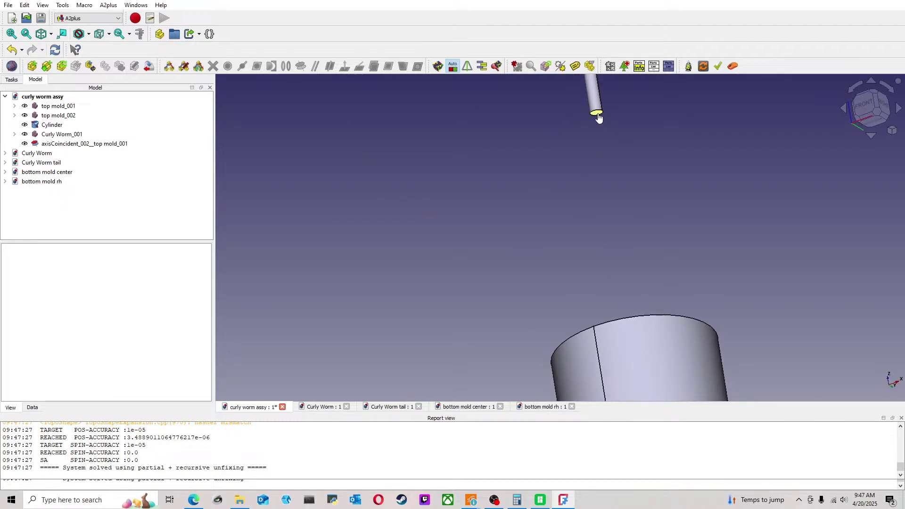
left_click(597, 114)
middle_click_drag(696, 165, 689, 224)
left_click(547, 294, "ctrl")
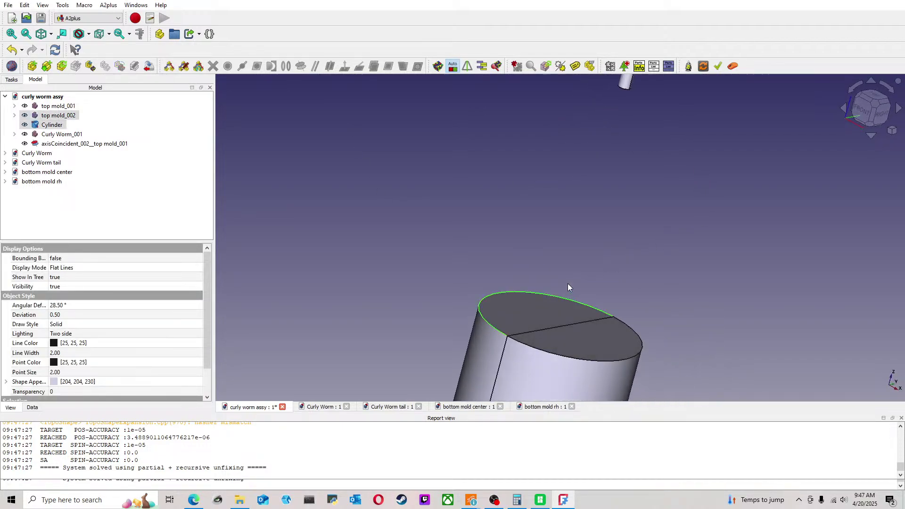
left_click(606, 179)
Step: Add a plane-coincident constraint between the Cylinder's lower end face and top mold_002's top face, leaving the Cylinder partly embedded in the mold
middle_click_drag(607, 162, 624, 97)
scroll(624, 97, "down", 2)
scroll(599, 119, "up", 2)
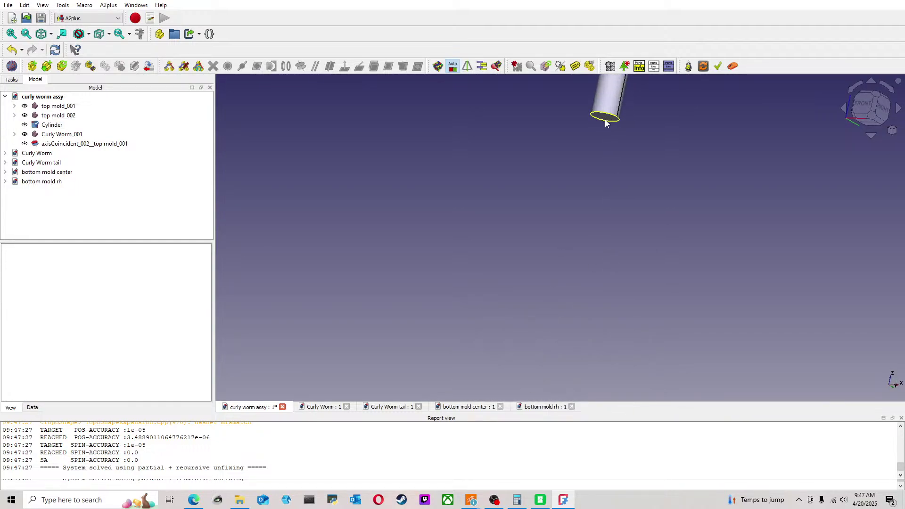
left_click(606, 119)
scroll(612, 163, "down", 2)
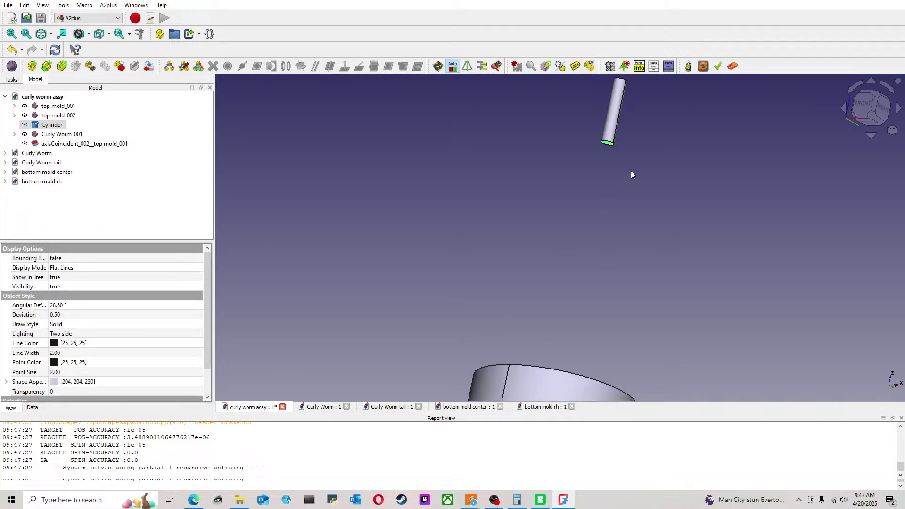
middle_click_drag(630, 191, 600, 244)
left_click(529, 309, "ctrl")
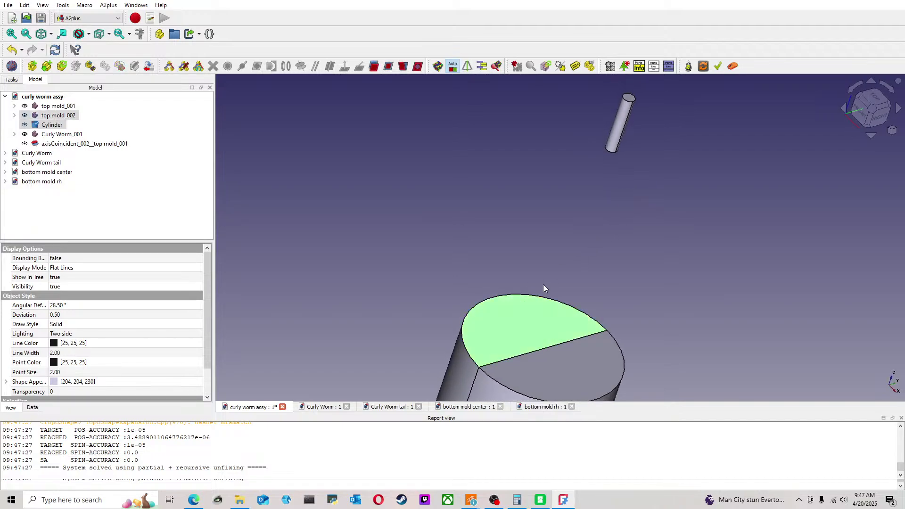
left_click(391, 70)
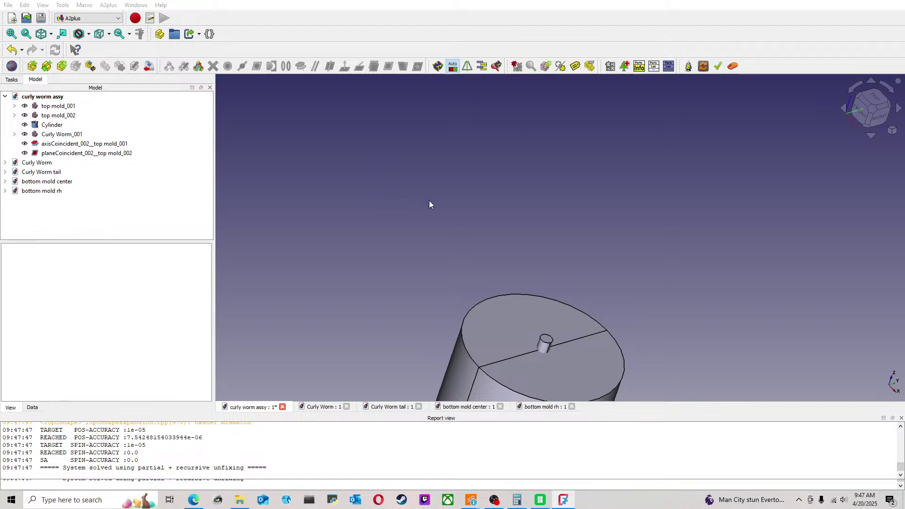
Step: Open the transform of Curly Worm_001 and rotate the worm 180° about the mold's vertical axis, working from the bottom view
scroll(560, 288, "down", 5)
middle_click_drag(619, 321, 556, 194)
middle_click_drag(604, 264, 622, 194)
left_click(876, 120)
scroll(638, 292, "up", 3)
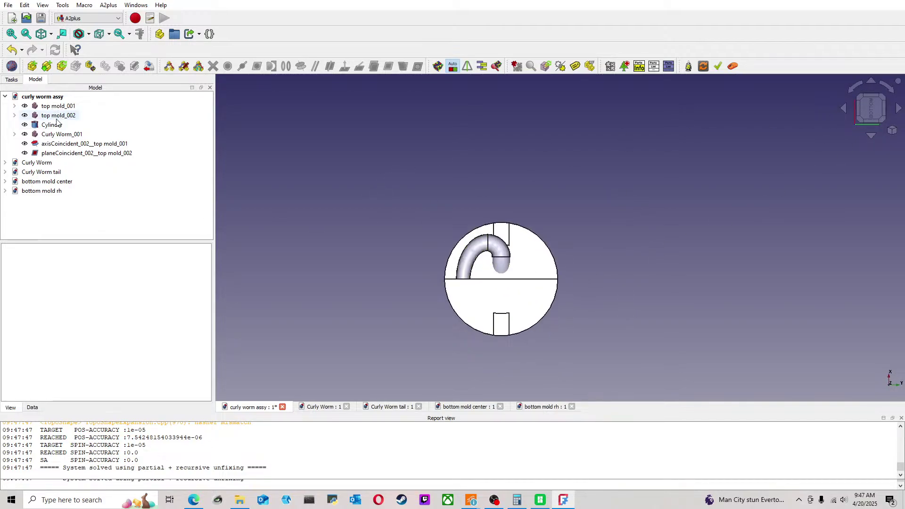
left_click(62, 135)
double_click(75, 135)
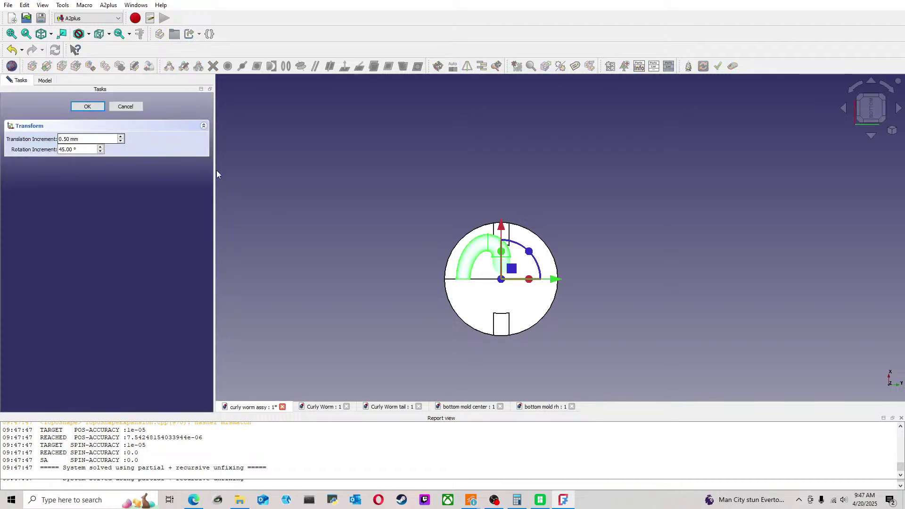
left_click_drag(528, 253, 491, 310)
scroll(502, 343, "up", 4)
mouse_move(597, 329)
middle_mouse_down()
mouse_move(597, 282)
mouse_move(586, 285)
mouse_move(578, 317)
mouse_move(534, 297)
mouse_move(541, 291)
mouse_move(553, 327)
mouse_move(602, 331)
middle_mouse_up()
scroll(616, 284, "up", 1)
scroll(801, 249, "down", 3)
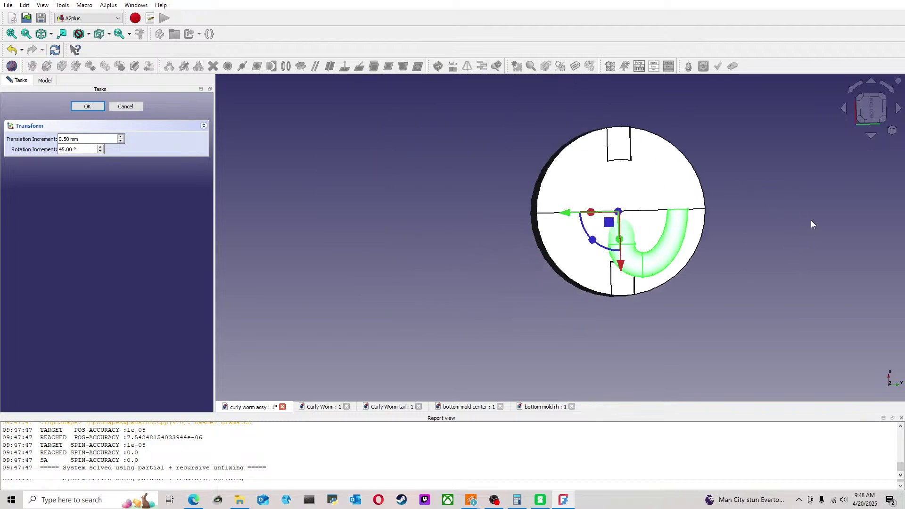
Step: Rotate Curly Worm_001 another 45° counterclockwise as seen from below, so its tail crosses the mold's parting line, and accept the transform
left_click(870, 106)
middle_click_drag(722, 153, 873, 157)
left_click(863, 112)
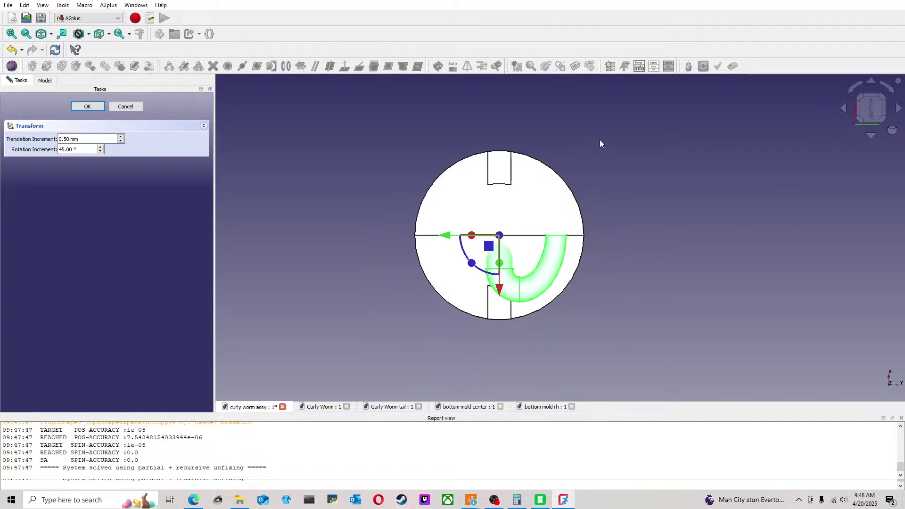
middle_click_drag(600, 140, 692, 153)
left_click(872, 107)
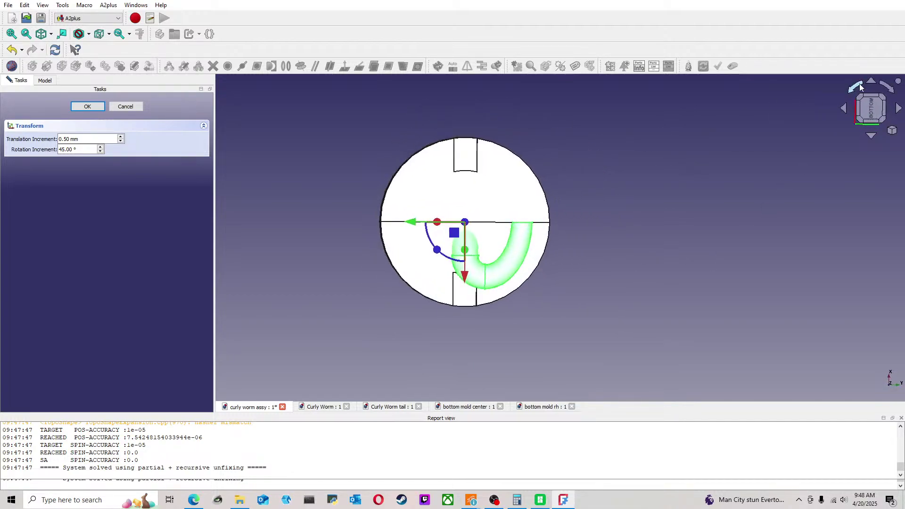
left_click(890, 89)
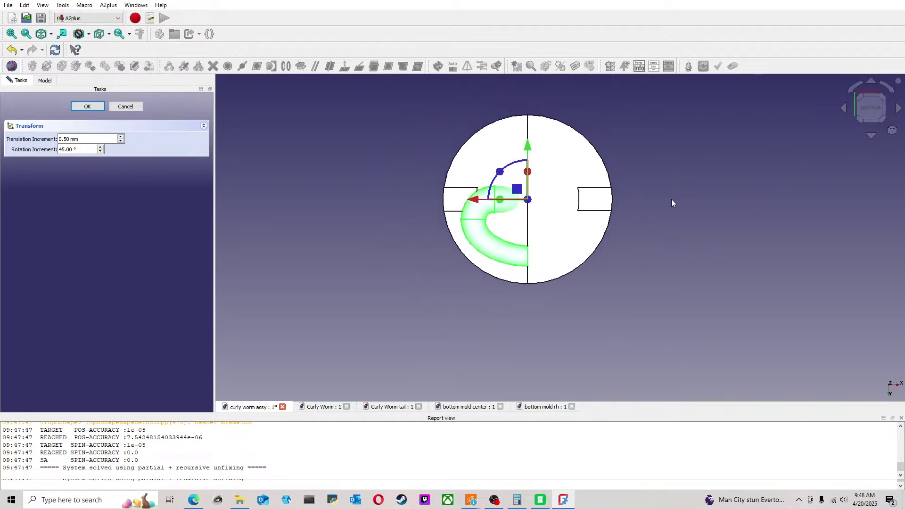
scroll(613, 204, "up", 4)
scroll(606, 203, "down", 4)
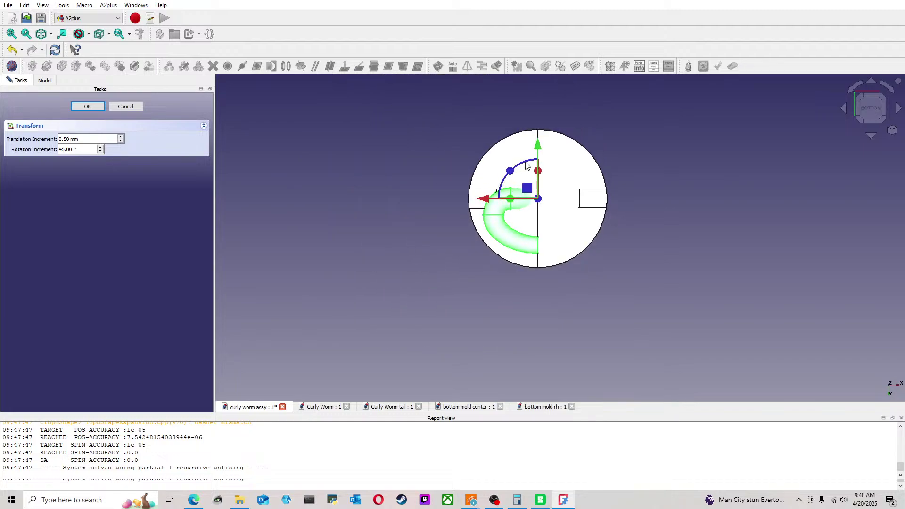
left_click_drag(510, 174, 498, 212)
scroll(588, 221, "up", 1)
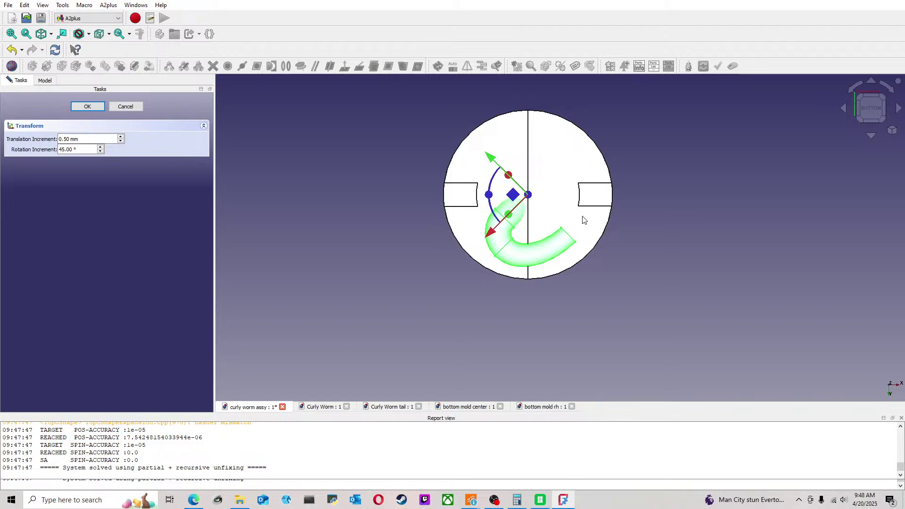
left_click(87, 106)
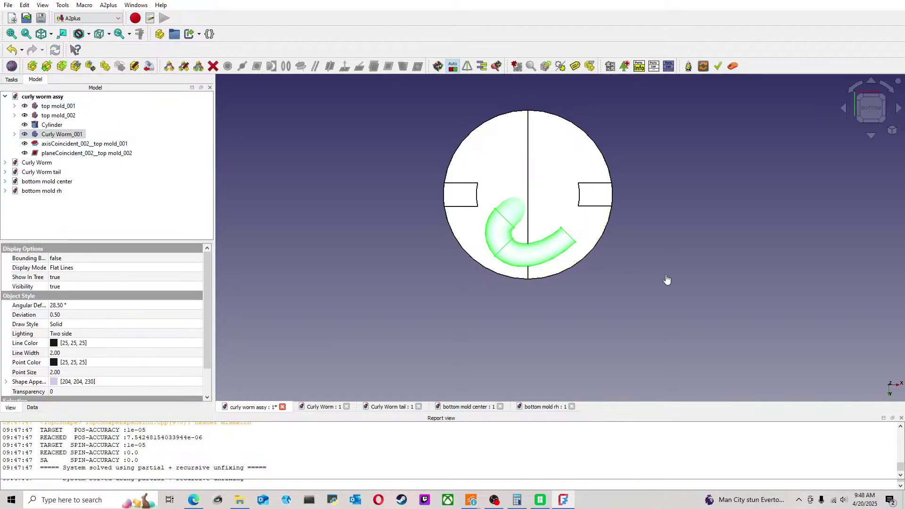
left_click(667, 279)
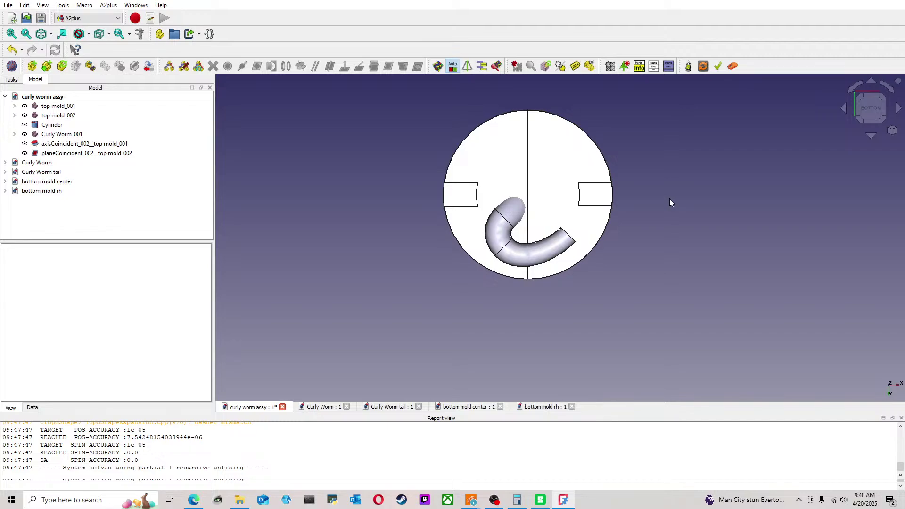
Step: Open the bottom mold center document and delete the Fillet feature from its Body
middle_click_drag(670, 201, 628, 216)
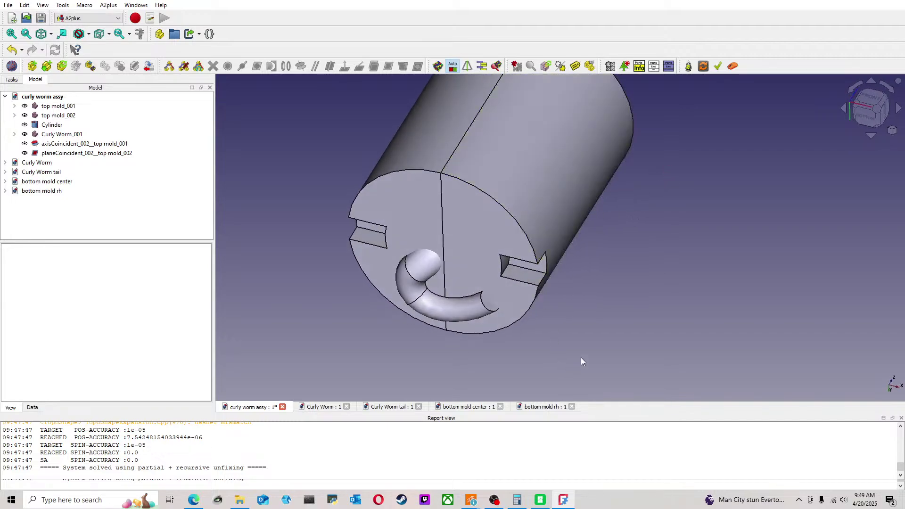
left_click(479, 409)
mouse_move(465, 275)
middle_mouse_down()
mouse_move(516, 253)
mouse_move(495, 246)
mouse_move(466, 270)
middle_mouse_up()
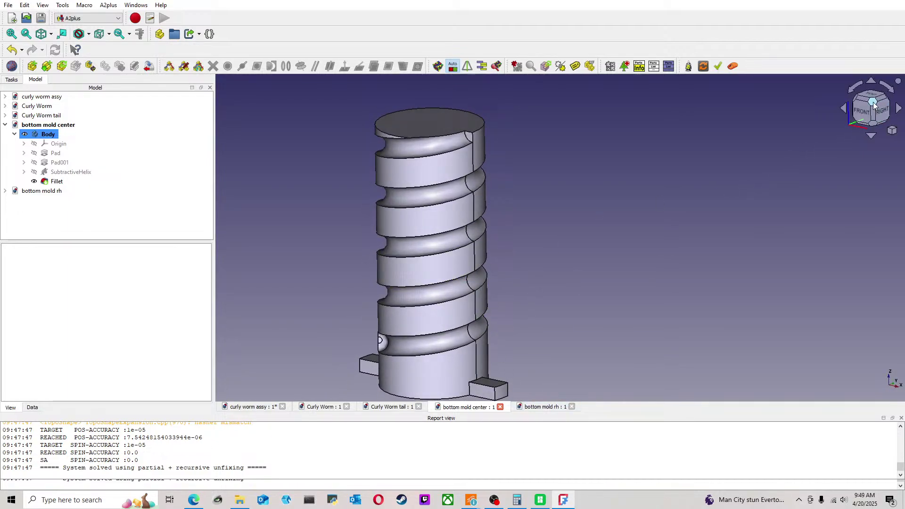
left_click(861, 112)
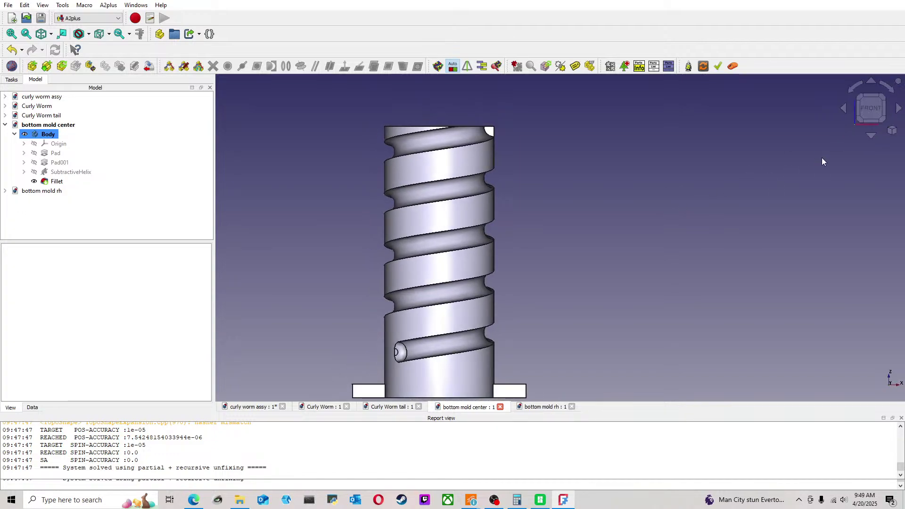
left_click_drag(883, 110, 451, 165)
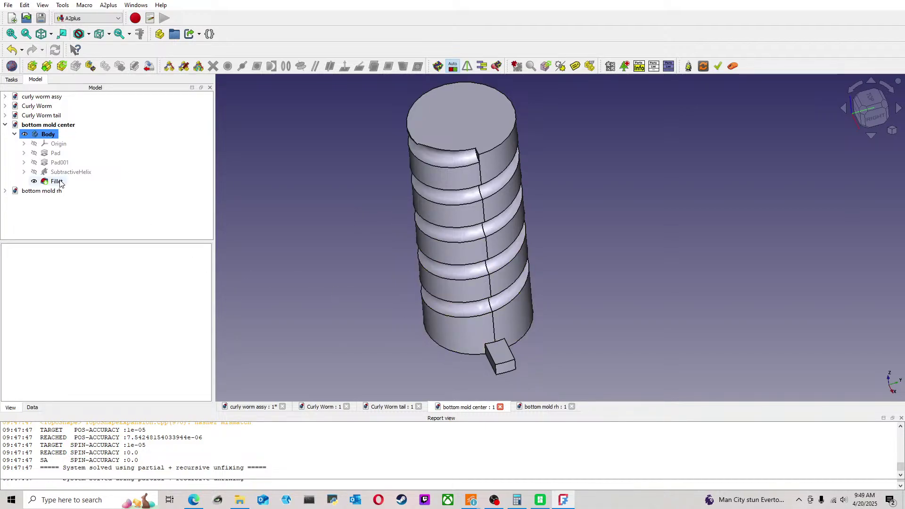
left_click(43, 181)
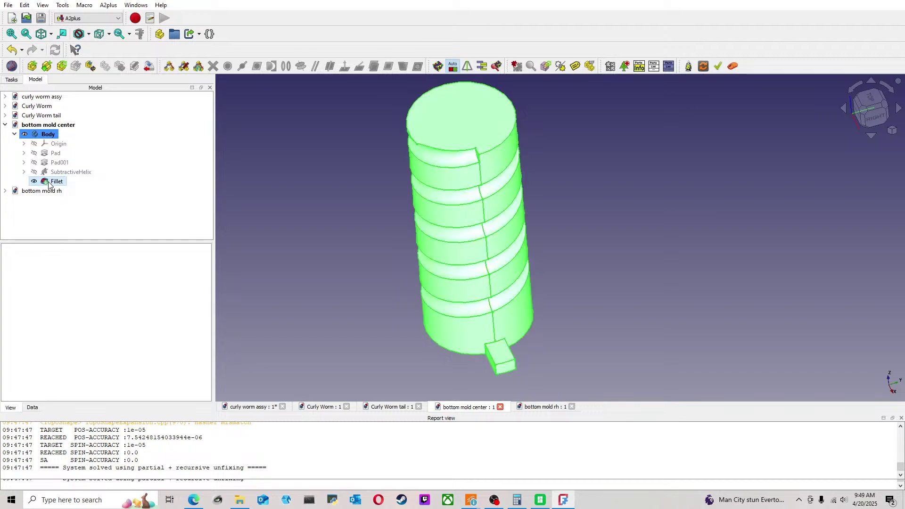
key("Delete")
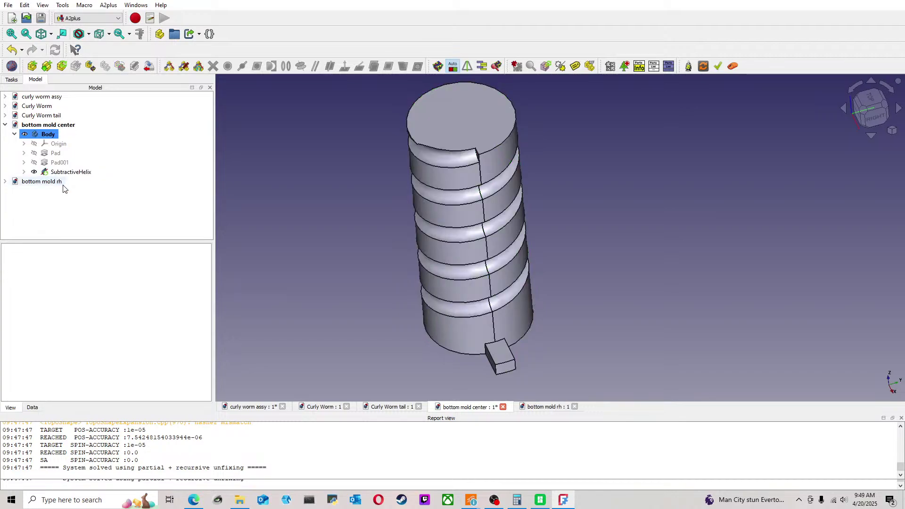
Step: Find the sketch behind SubtractiveHelix and examine the lower end of the helical groove around the core's front
left_click(24, 171)
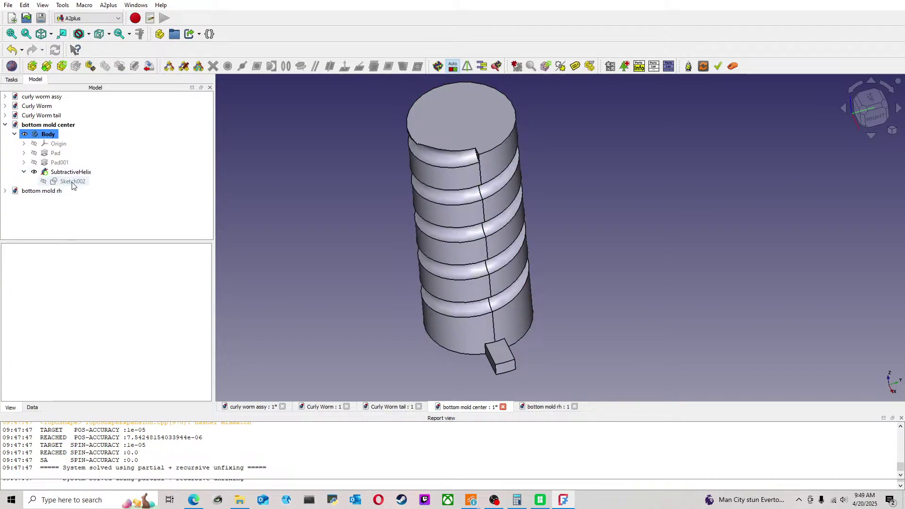
left_click(72, 183)
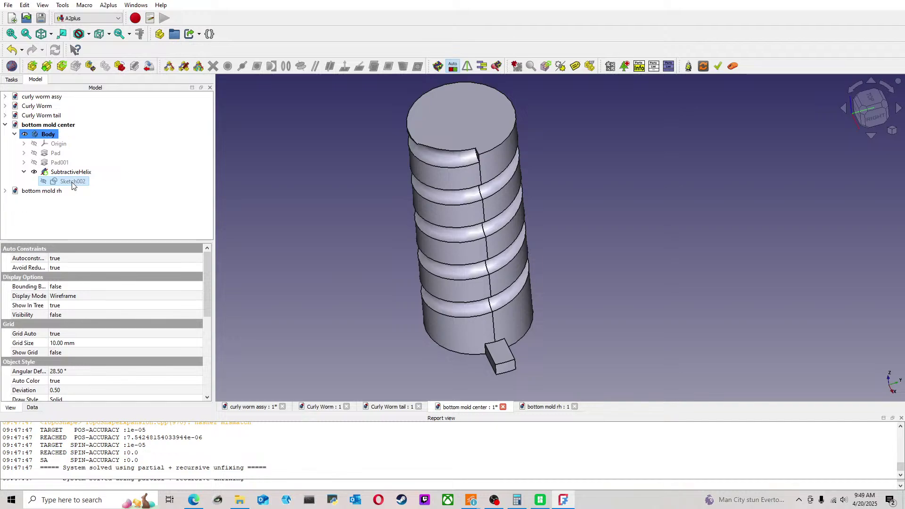
left_click(875, 118)
scroll(646, 190, "down", 3)
middle_click_drag(652, 177, 773, 142)
left_click(851, 108)
scroll(612, 207, "up", 5)
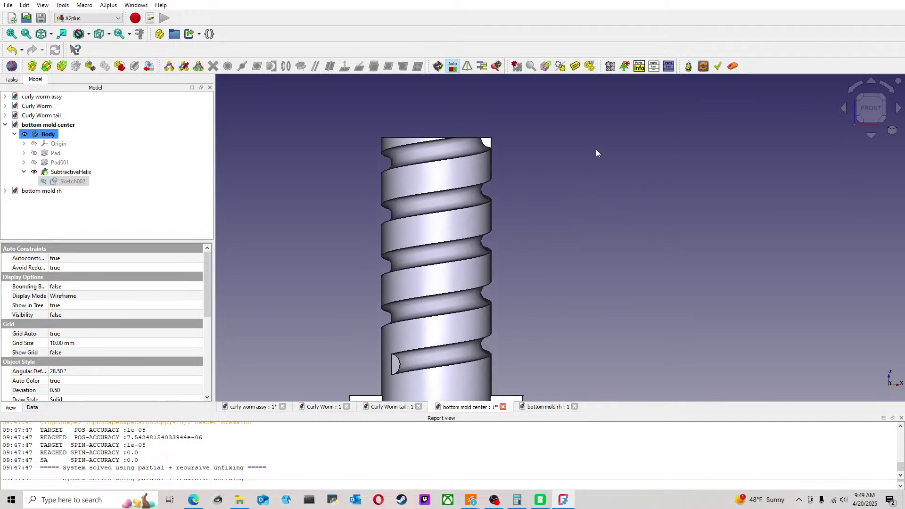
scroll(596, 153, "down", 2)
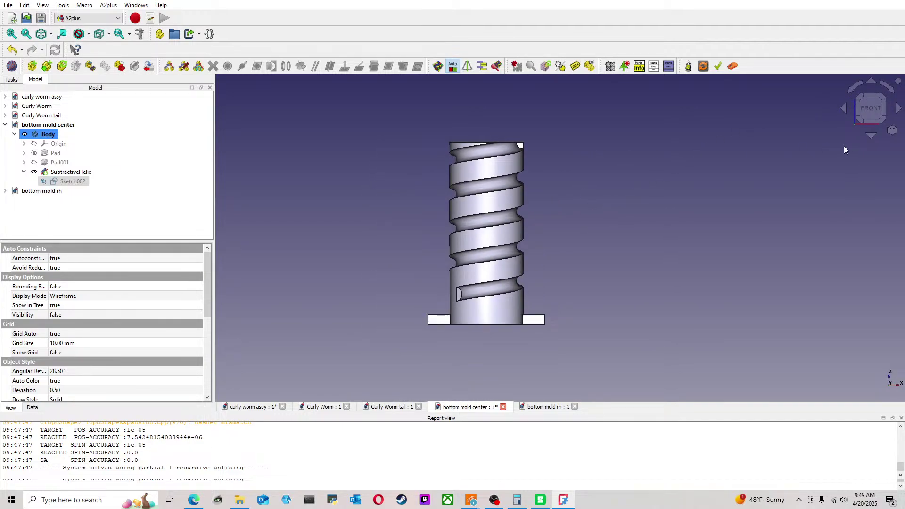
left_click(883, 110)
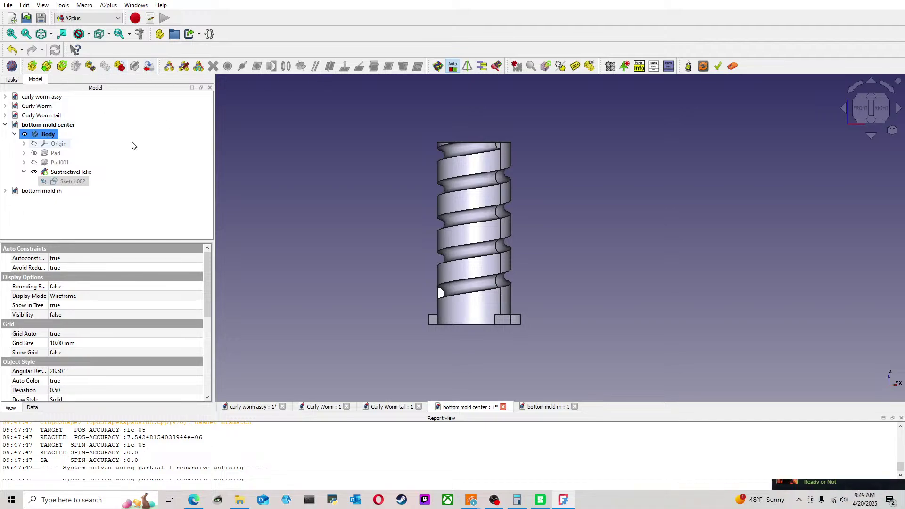
Step: Show the Body's Origin and, in the Part Design workbench, start a datum plane attached to the XZ plane
left_click(59, 144)
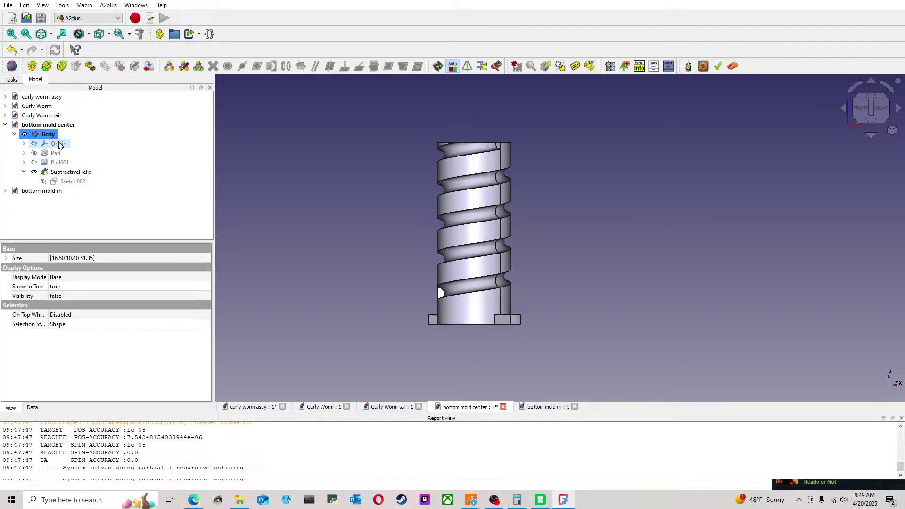
key("space")
left_click(669, 165)
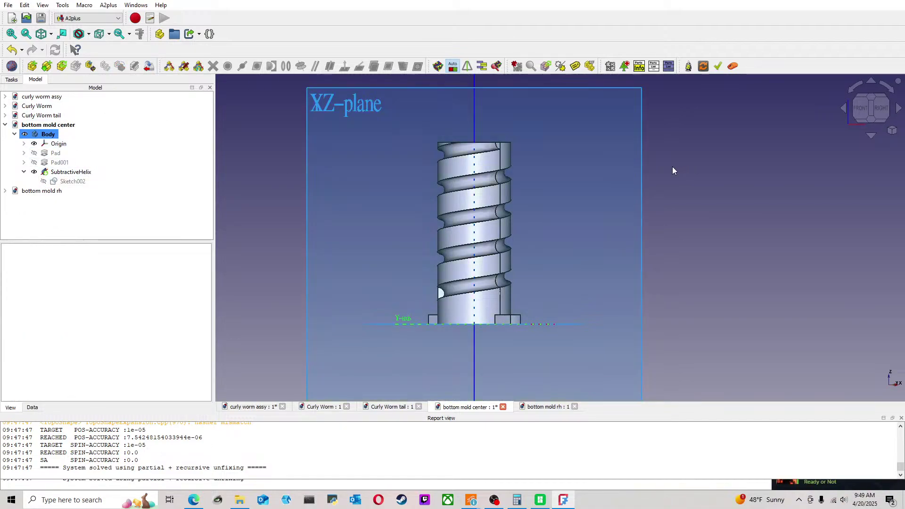
left_click(598, 149)
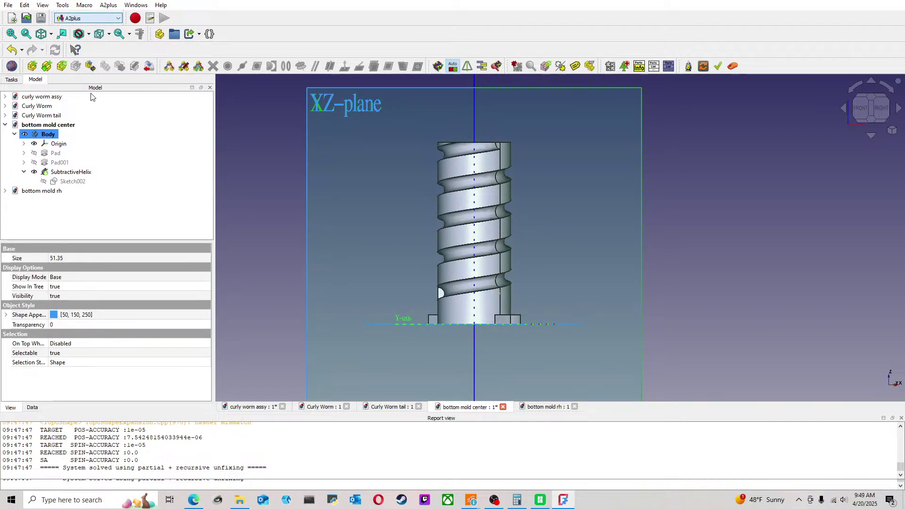
double_click(88, 138)
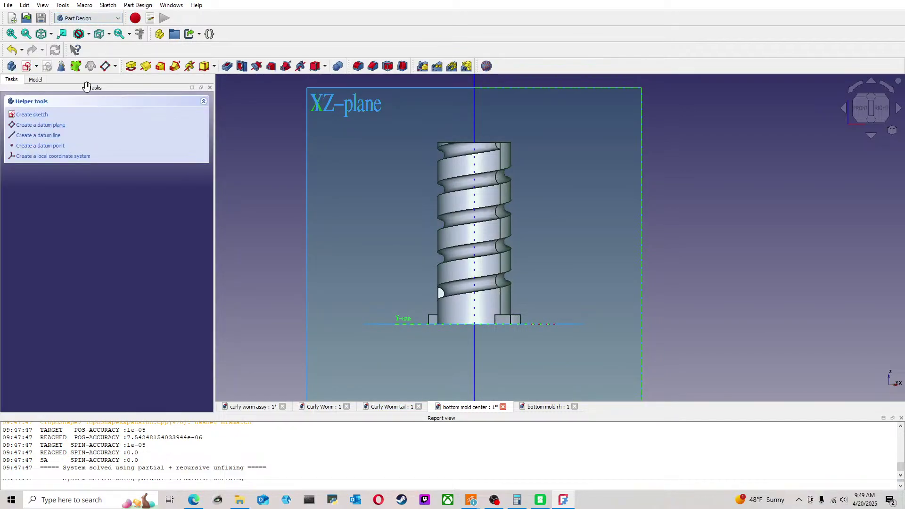
left_click(105, 67)
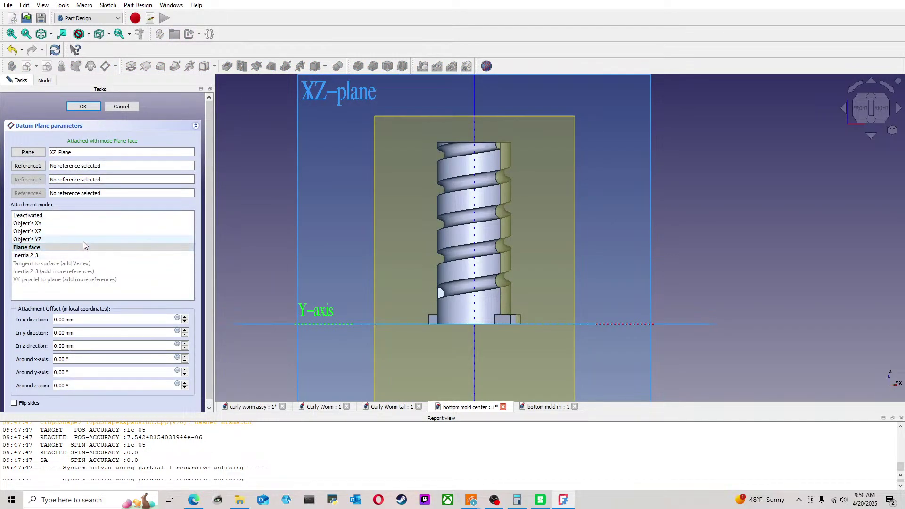
Step: Set the datum plane's attachment offset around the y-axis to 45° and accept the plane
left_click(184, 383)
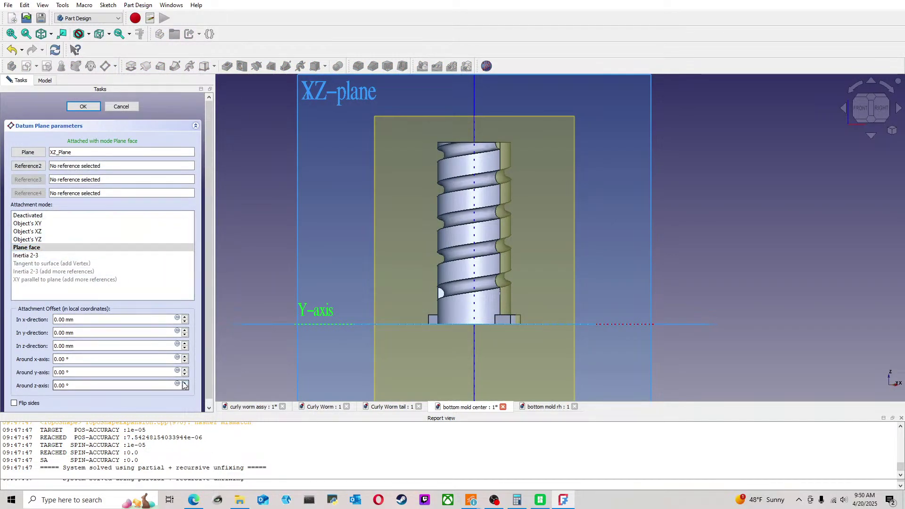
left_click(185, 388)
left_click(184, 370)
left_click(184, 370)
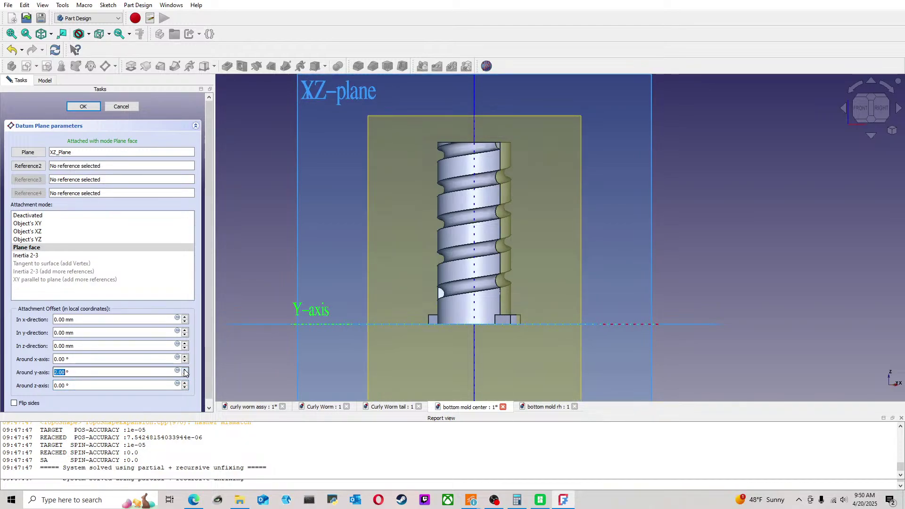
left_click(184, 370)
left_click(184, 370)
left_click(184, 370)
left_click(184, 370)
left_click(184, 370)
left_click(185, 370)
double_click(184, 370)
left_click(185, 370)
double_click(184, 370)
left_click(184, 370)
double_click(185, 370)
left_click(185, 370)
double_click(184, 370)
left_click(184, 370)
double_click(184, 370)
left_click(184, 370)
double_click(184, 370)
left_click(184, 370)
double_click(184, 370)
left_click(184, 370)
double_click(184, 370)
left_click(184, 370)
double_click(185, 370)
double_click(184, 370)
left_click(184, 370)
double_click(184, 370)
double_click(184, 370)
left_click(185, 370)
double_click(184, 370)
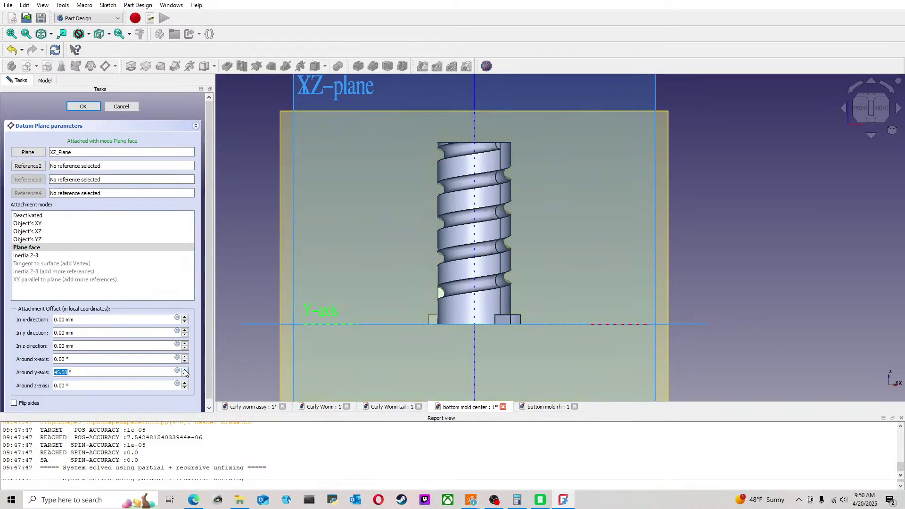
left_click(83, 106)
Step: Check the datum plane's orientation against the core, and inspect Sketch002 and its view properties
middle_click_drag(693, 168, 661, 222)
left_click(868, 102)
middle_click_drag(631, 157, 539, 207)
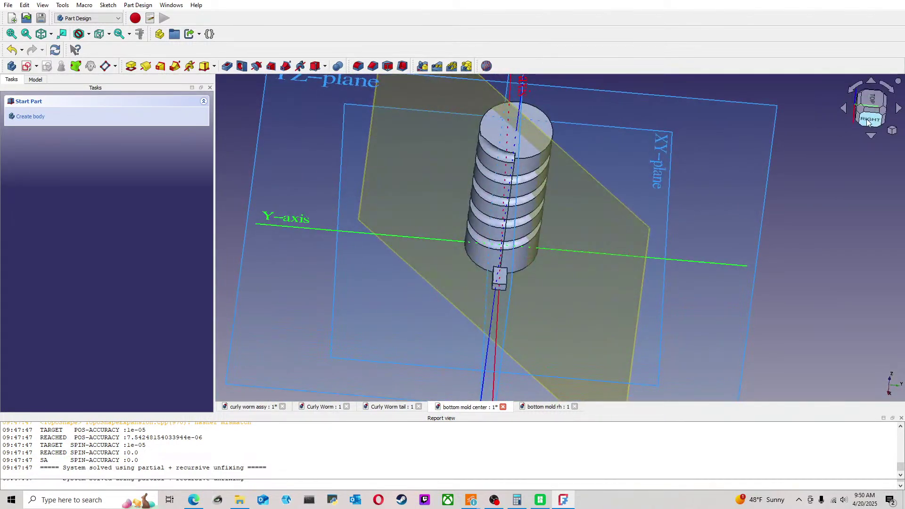
key("1")
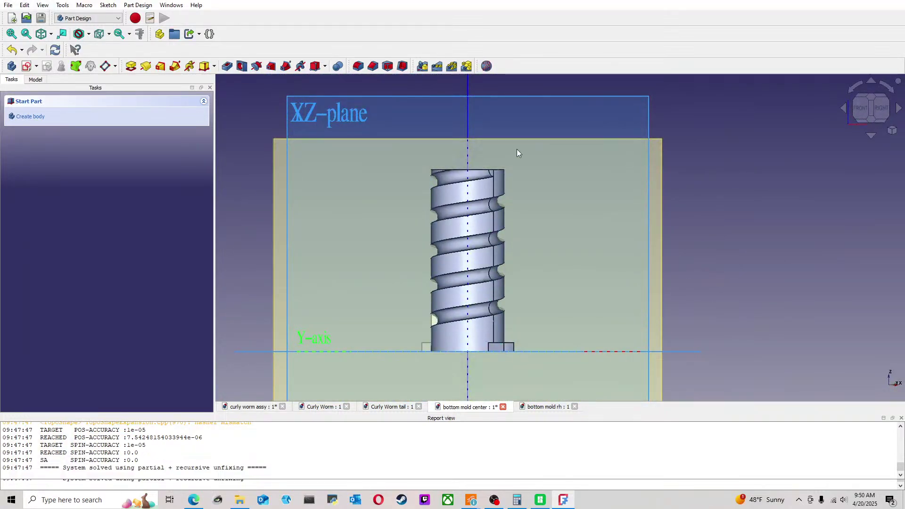
left_click(34, 80)
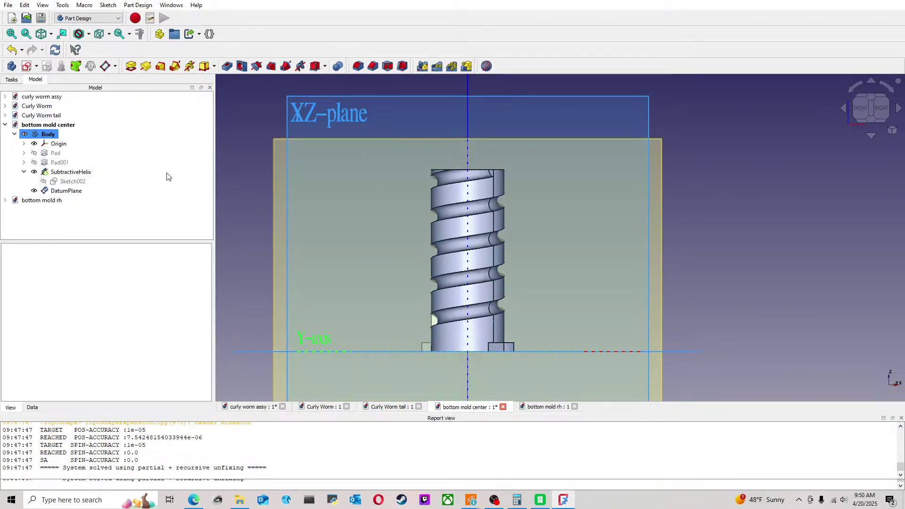
double_click(53, 183)
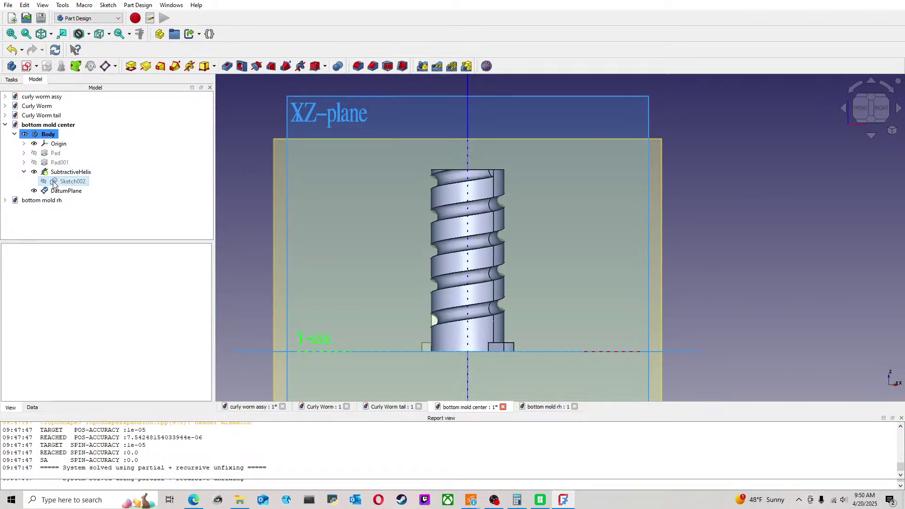
left_click(103, 107)
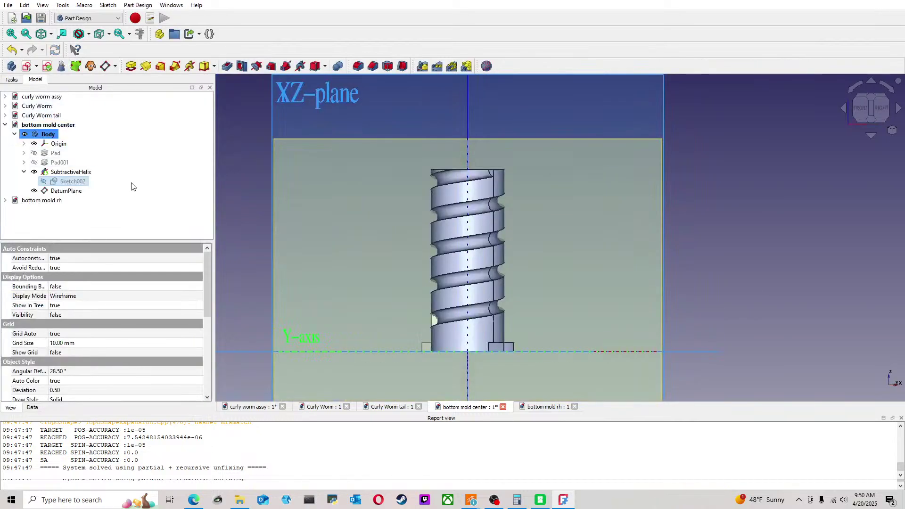
left_click(251, 142)
left_click(71, 184)
mouse_move(208, 284)
left_mouse_down()
mouse_move(196, 363)
mouse_move(199, 278)
mouse_move(203, 362)
left_mouse_up()
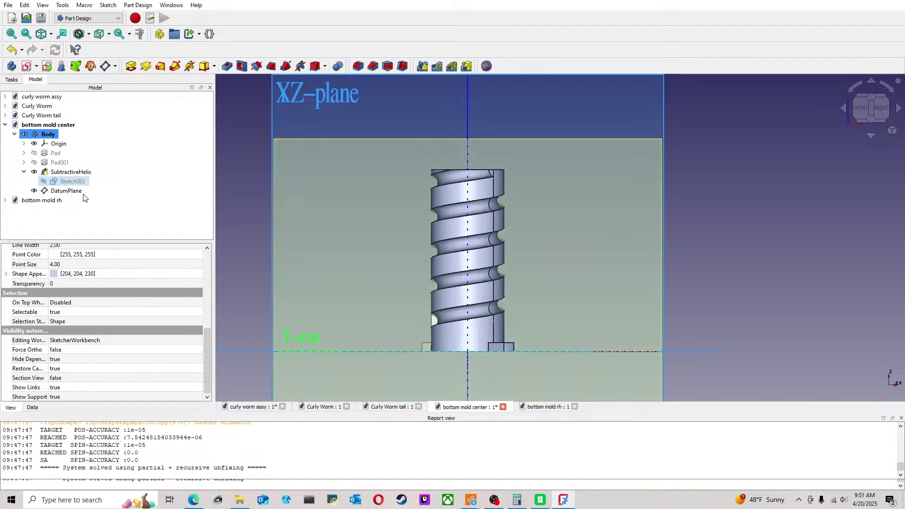
Step: Copy Sketch002, the helix profile, and paste the duplicate into the Body below the DatumPlane
left_click(19, 191)
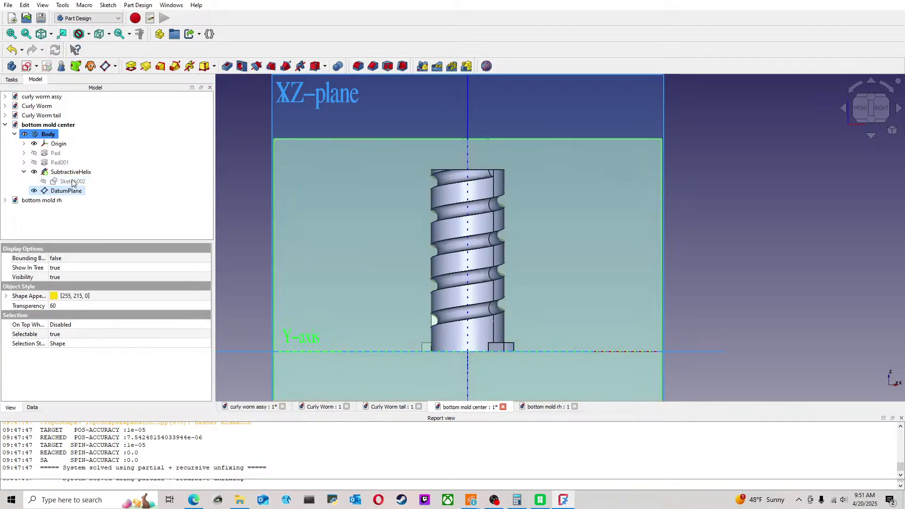
left_click(73, 182)
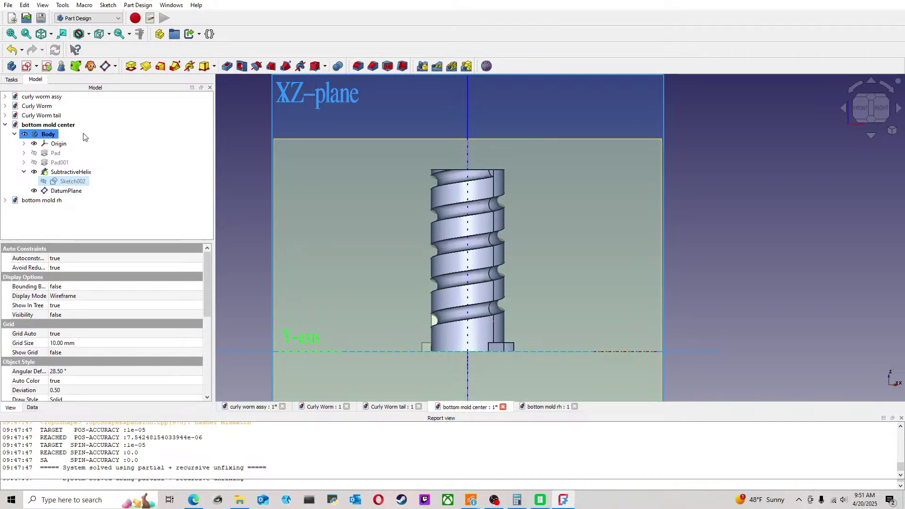
left_click(16, 190)
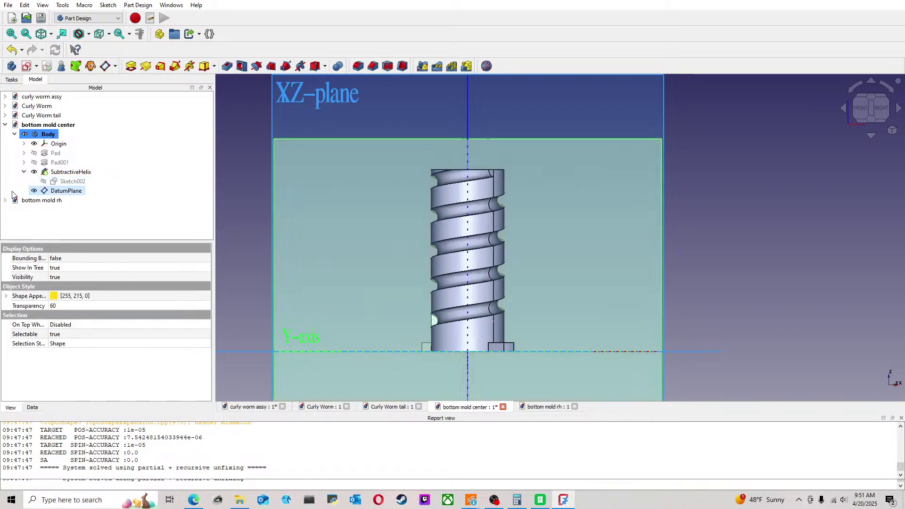
key("ctrl+v")
left_click_drag(45, 199, 69, 195)
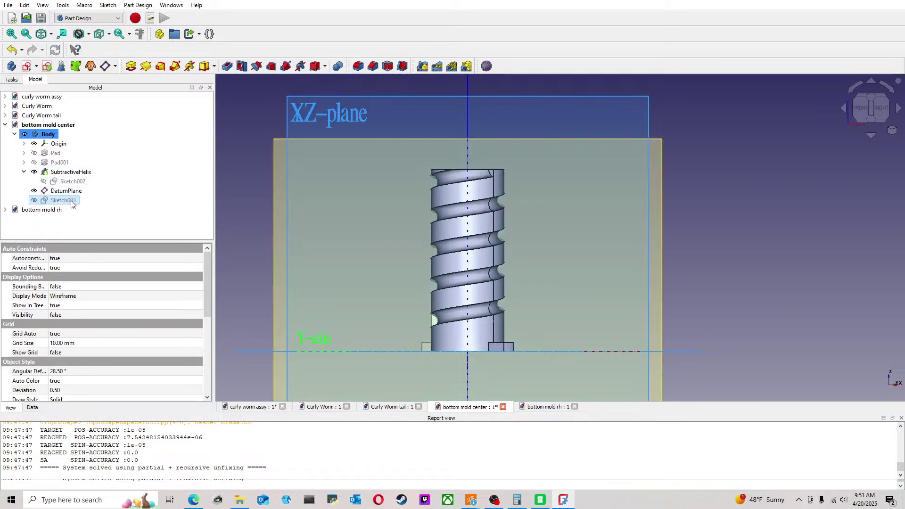
Step: Open the pasted sketch to check its circle, constraints and orientation, and close it without changes
double_click(71, 203)
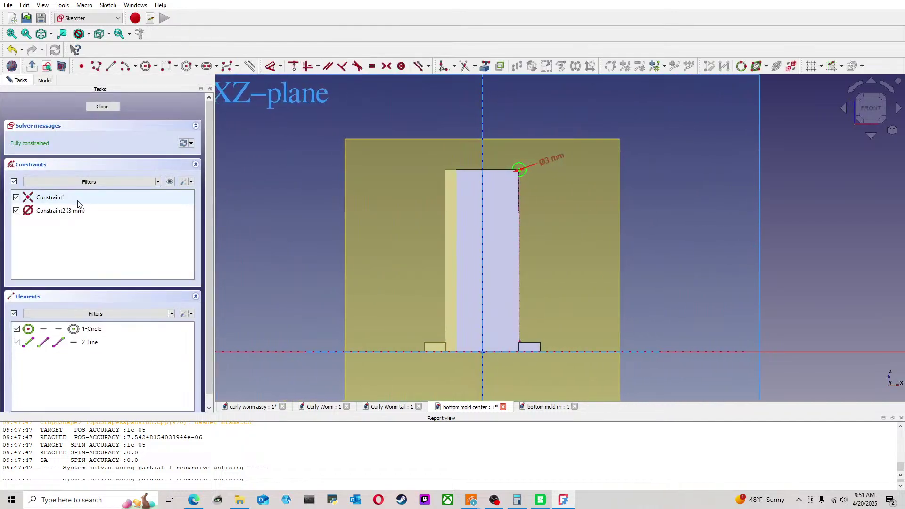
left_click(108, 105)
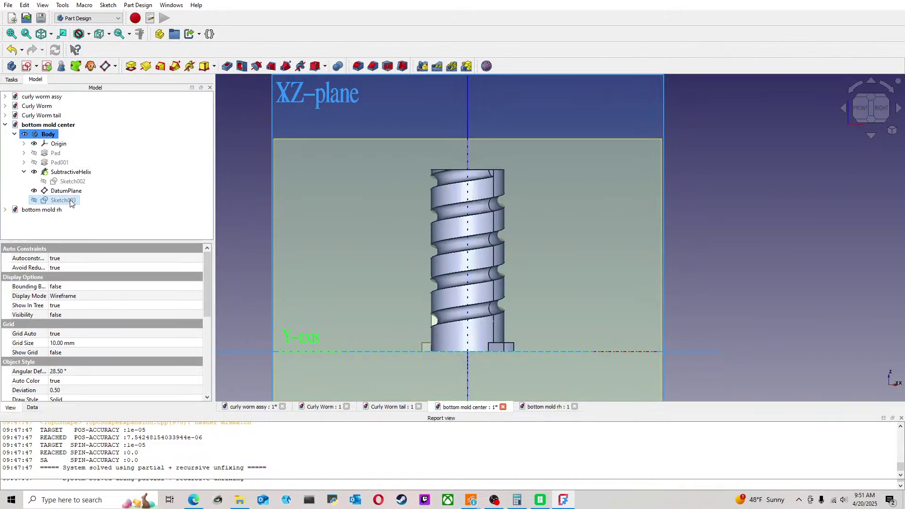
left_click(224, 205)
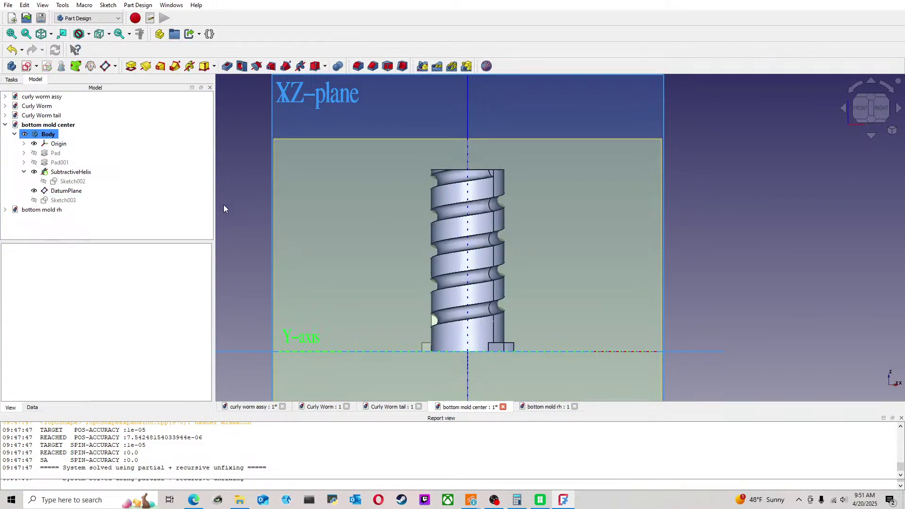
Step: Make Sketch003 visible, look through its view properties, and check its position on the core in isometric view
left_click(70, 201)
mouse_move(206, 280)
left_mouse_down()
mouse_move(195, 358)
mouse_move(200, 270)
left_mouse_up()
left_click(35, 200)
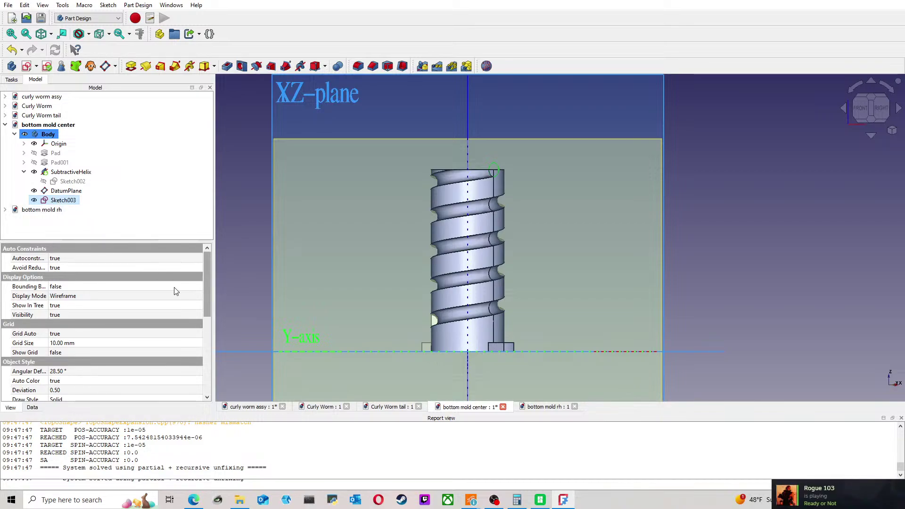
scroll(156, 296, "down", 6)
scroll(155, 295, "down", 2)
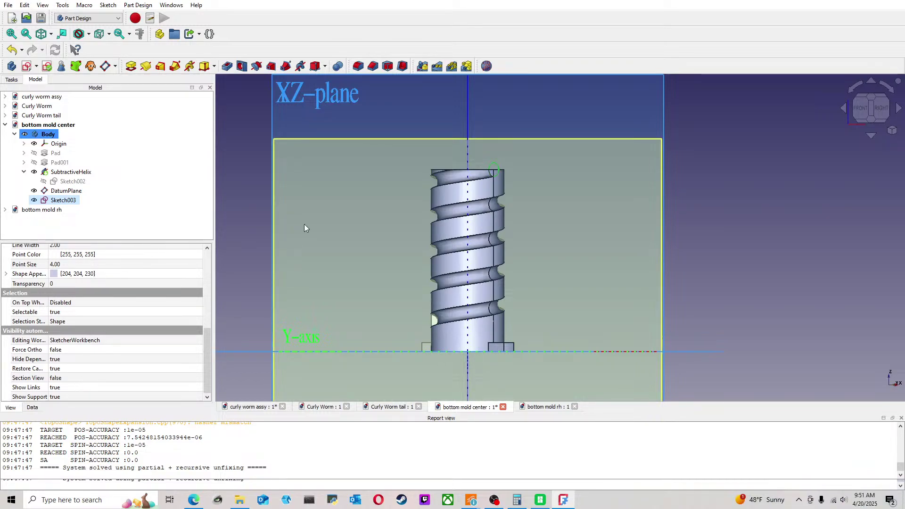
key("0")
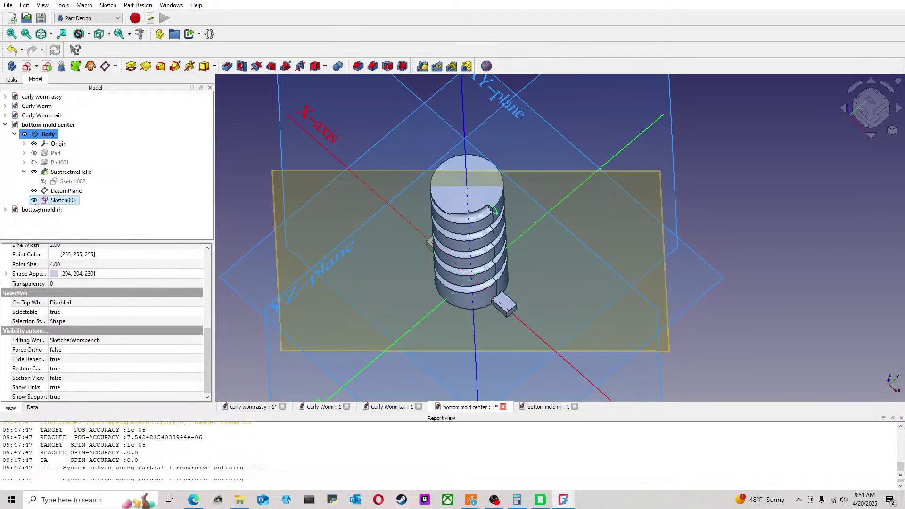
Step: Examine the view properties of DatumPlane and Sketch003, and Sketch003's attachment and placement data
left_click(63, 191)
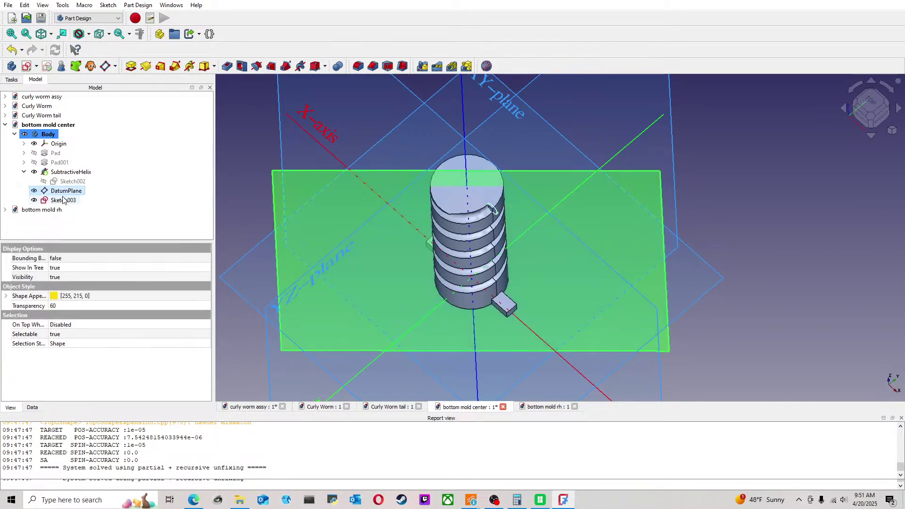
left_click(64, 201)
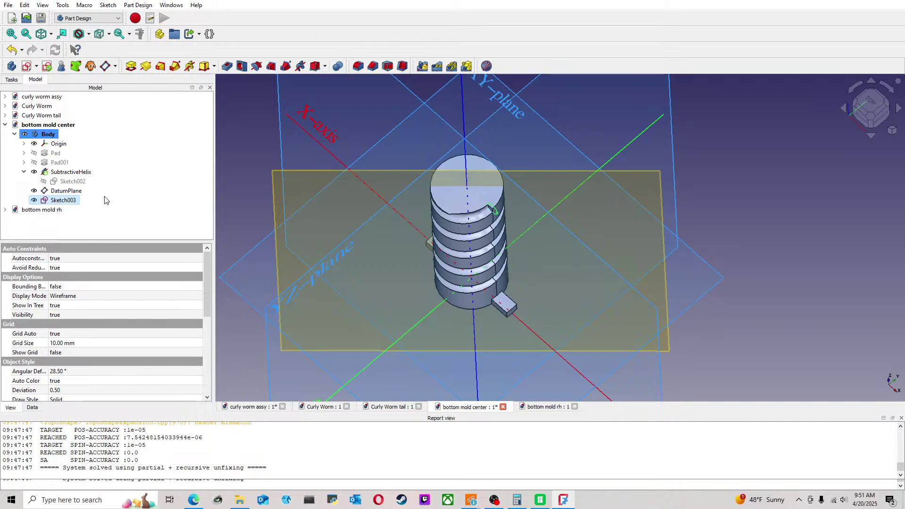
left_click(216, 265)
left_click_drag(215, 265, 231, 263)
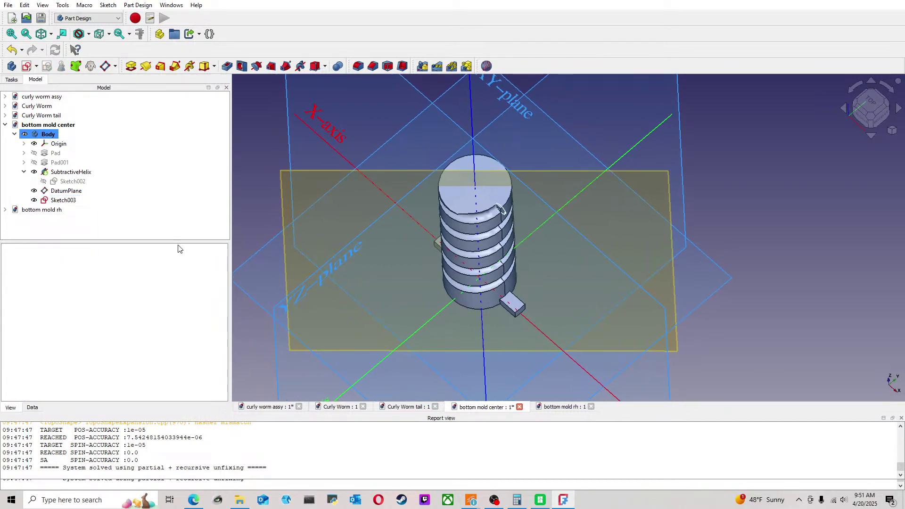
left_click(71, 200)
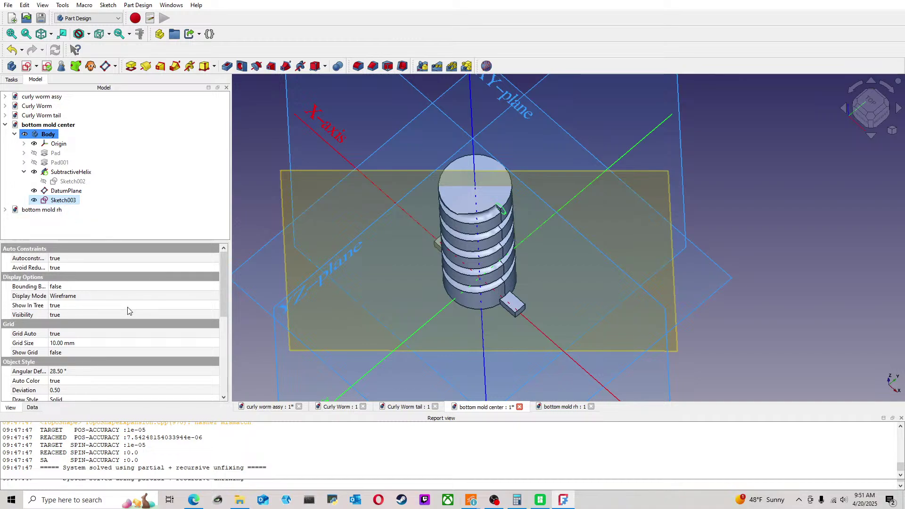
scroll(118, 314, "down", 1)
scroll(118, 314, "down", 1)
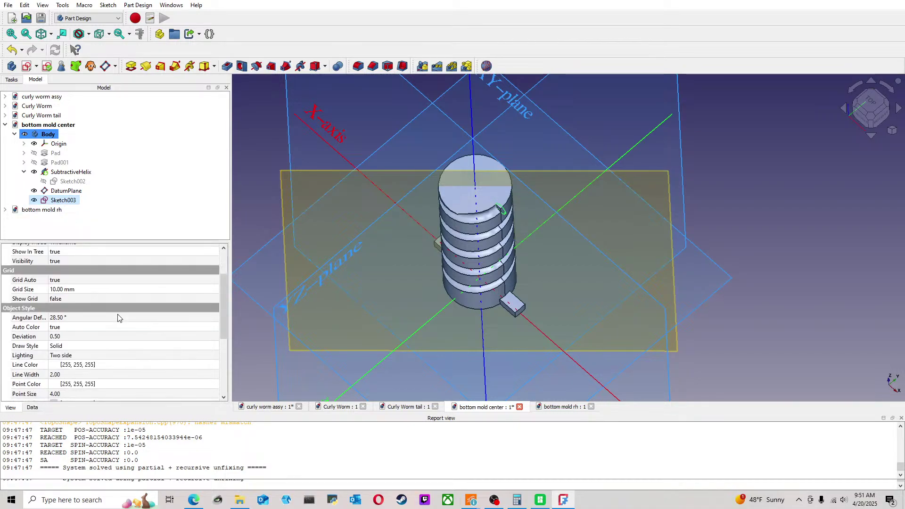
scroll(118, 318, "down", 5)
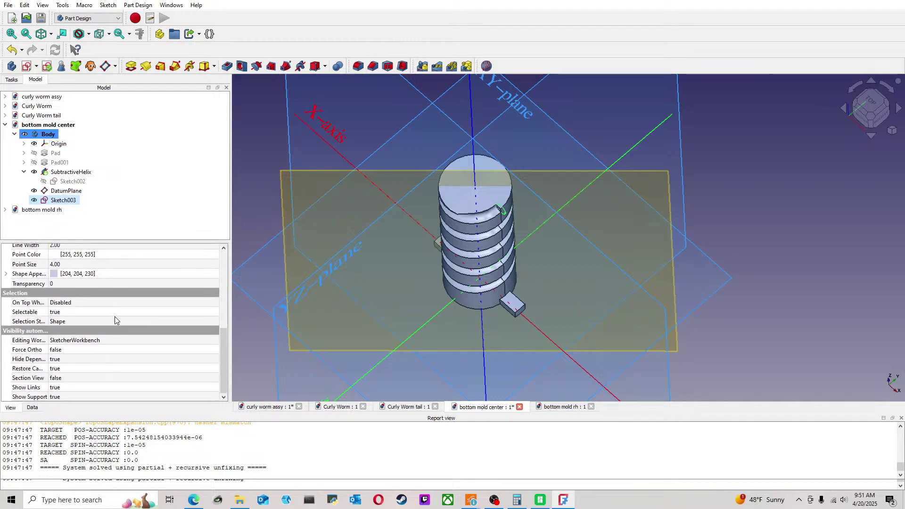
left_click(105, 343)
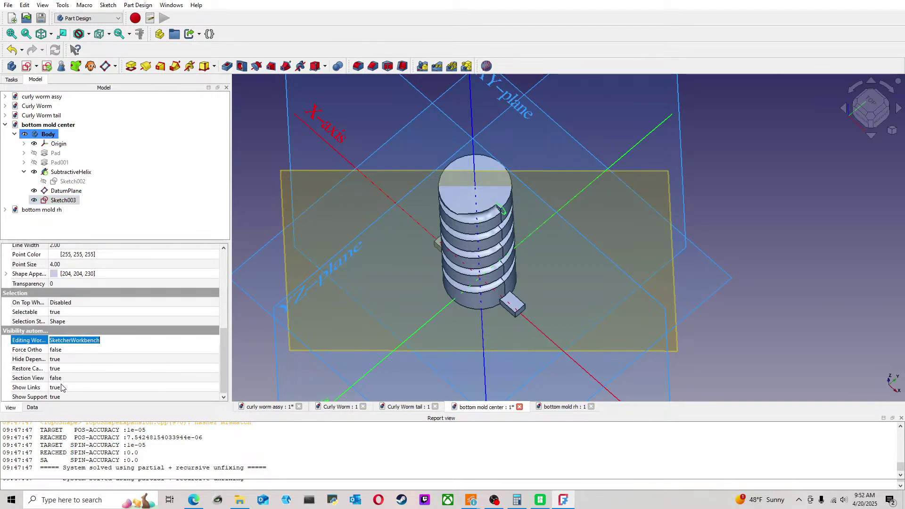
scroll(61, 389, "up", 1)
left_click(37, 407)
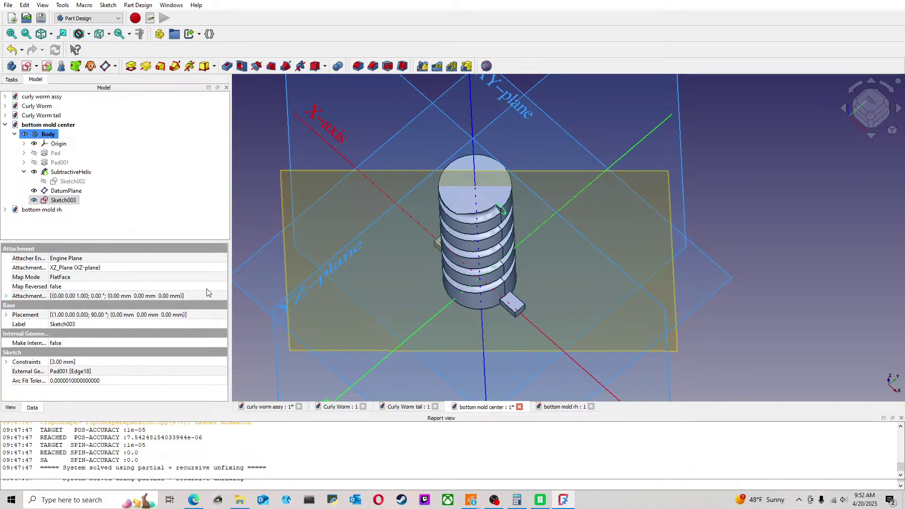
Step: Try to reattach Sketch003 by choosing DatumPlane as its attachment support
left_click(107, 268)
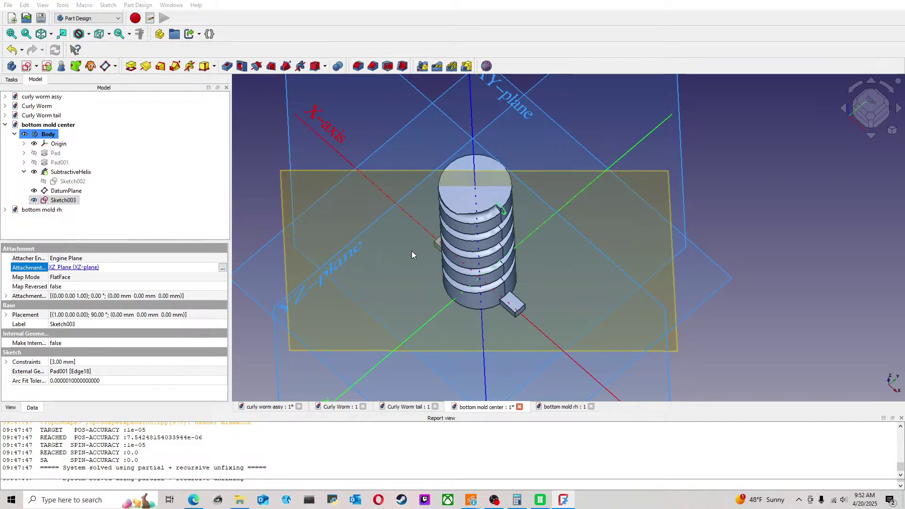
left_click(411, 277)
left_click(452, 332)
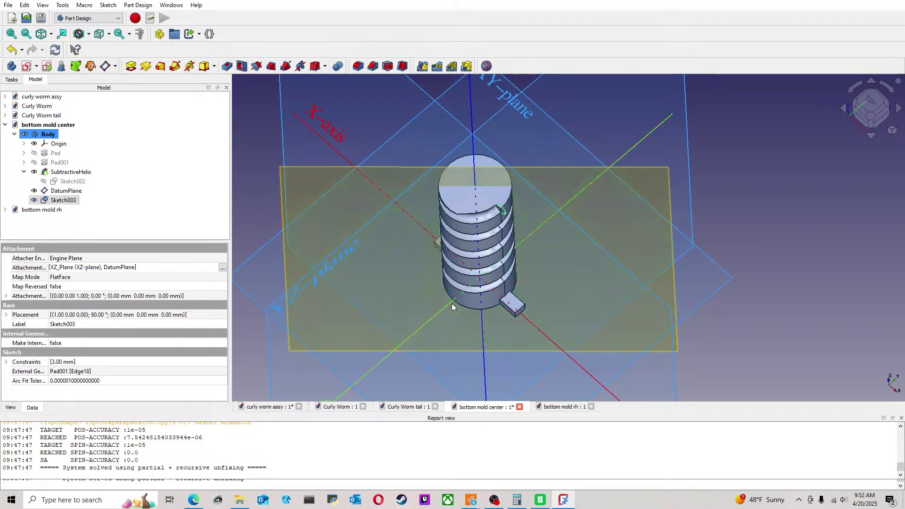
mouse_move(571, 232)
middle_mouse_down()
mouse_move(493, 240)
mouse_move(499, 284)
mouse_move(543, 228)
mouse_move(561, 224)
middle_mouse_up()
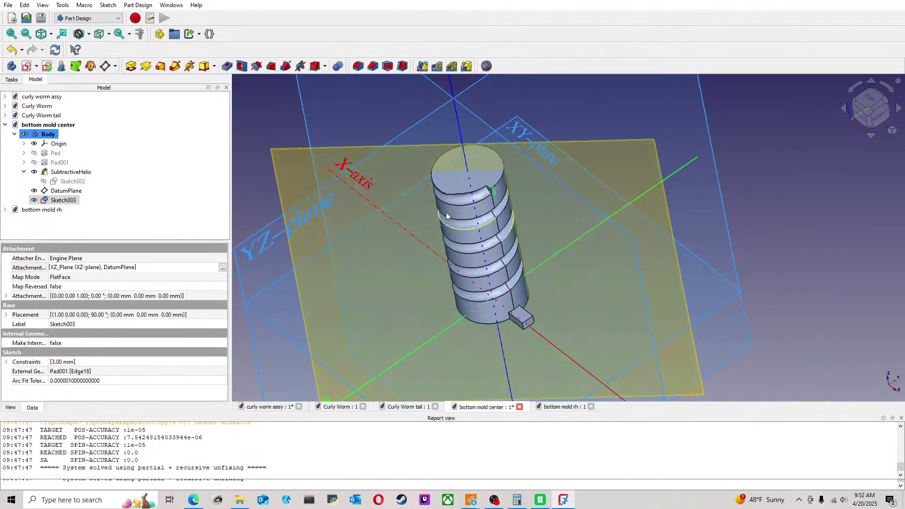
Step: Try to remove the XZ plane from Sketch003's attachment support so only DatumPlane is left
left_click(257, 174)
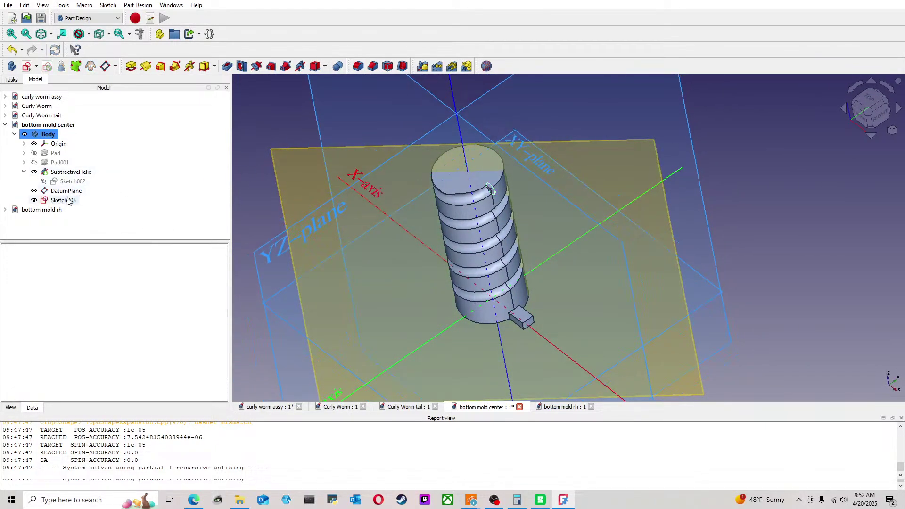
left_click(63, 200)
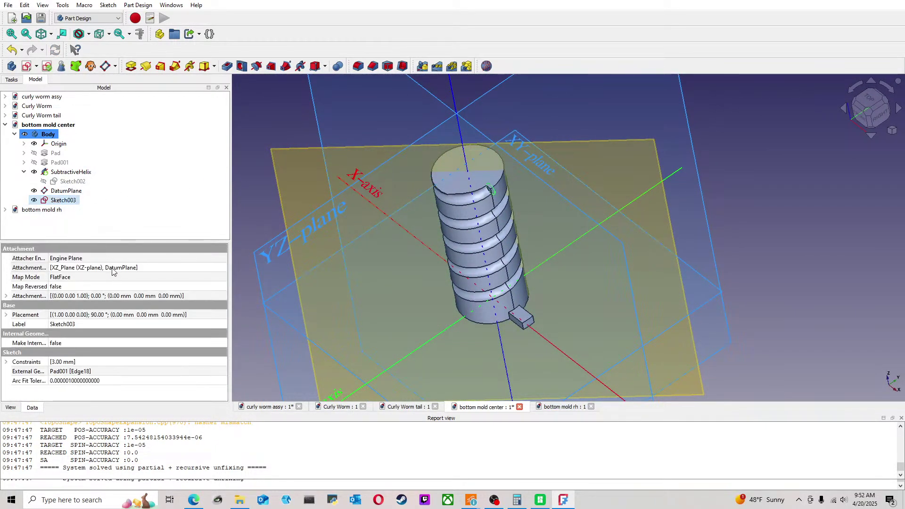
left_click(114, 267)
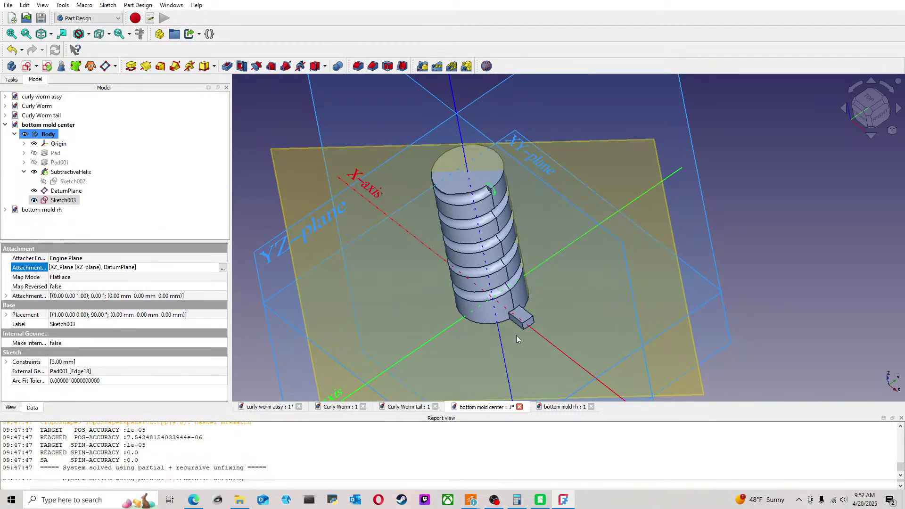
double_click(56, 267)
double_click(97, 268)
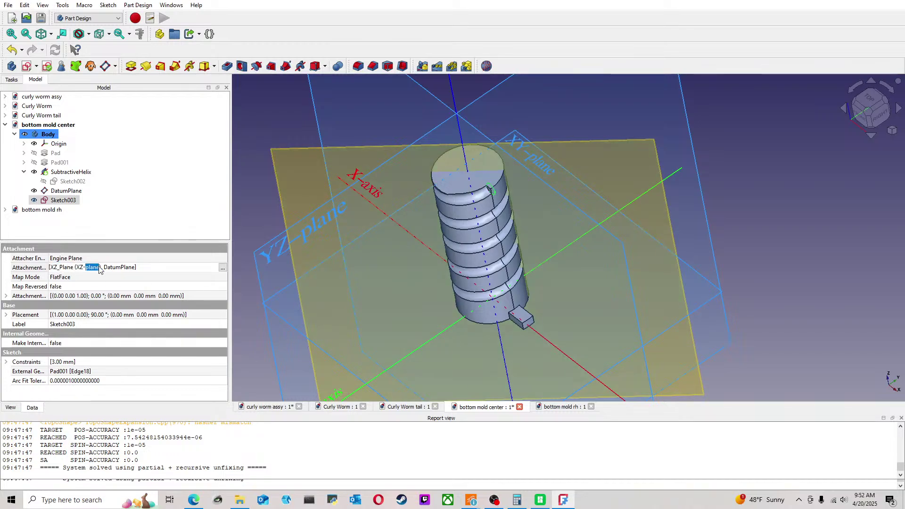
left_click(223, 269)
triple_click(103, 267)
left_click(104, 268)
left_click_drag(104, 268, 86, 269)
left_click(223, 268)
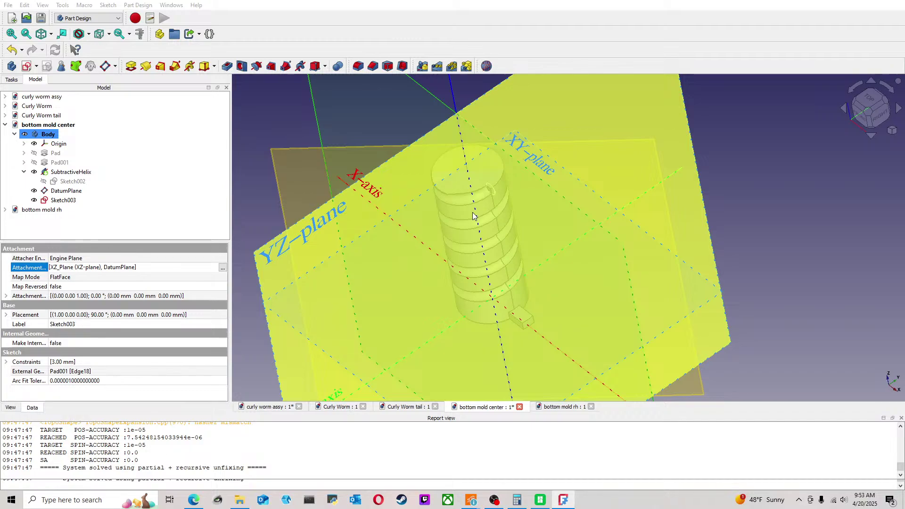
Step: Delete Sketch003, the SubtractiveHelix and its profile Sketch002 from the bottom mold center body
left_click(65, 200)
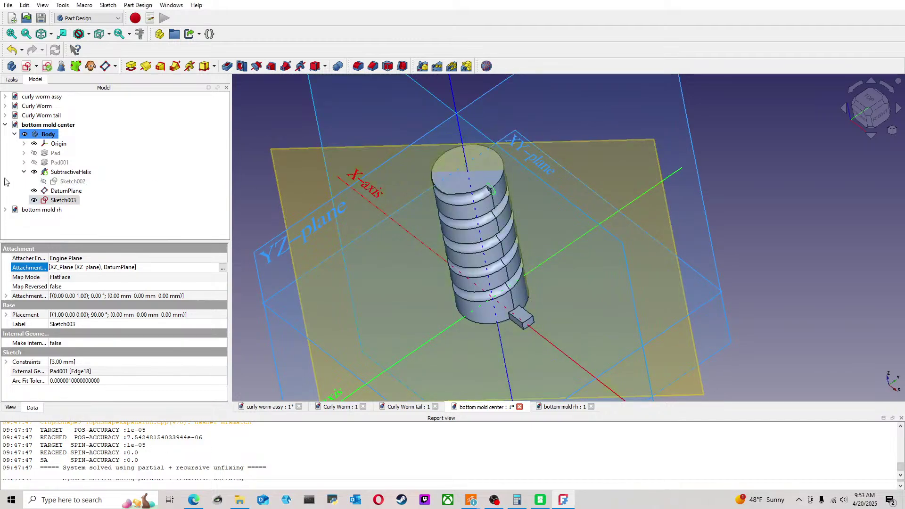
key("Delete")
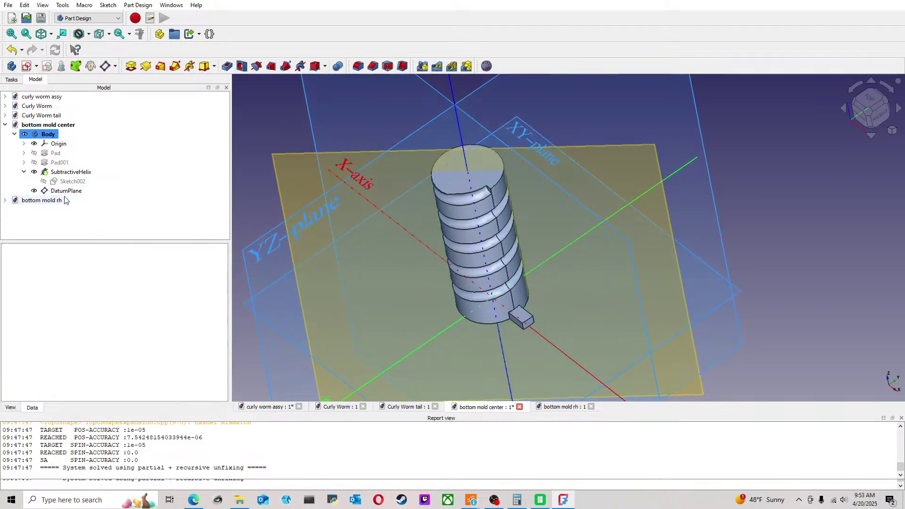
scroll(395, 235, "down", 4)
scroll(443, 190, "up", 3)
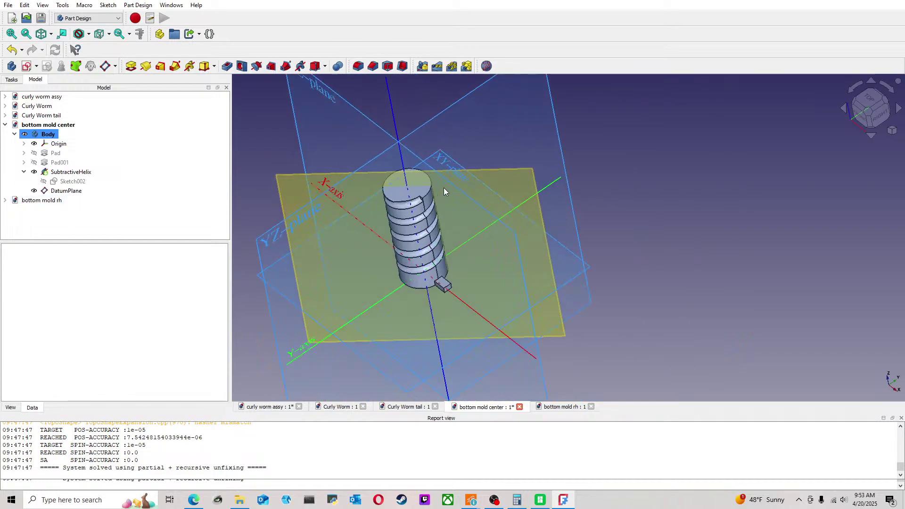
left_click(71, 172)
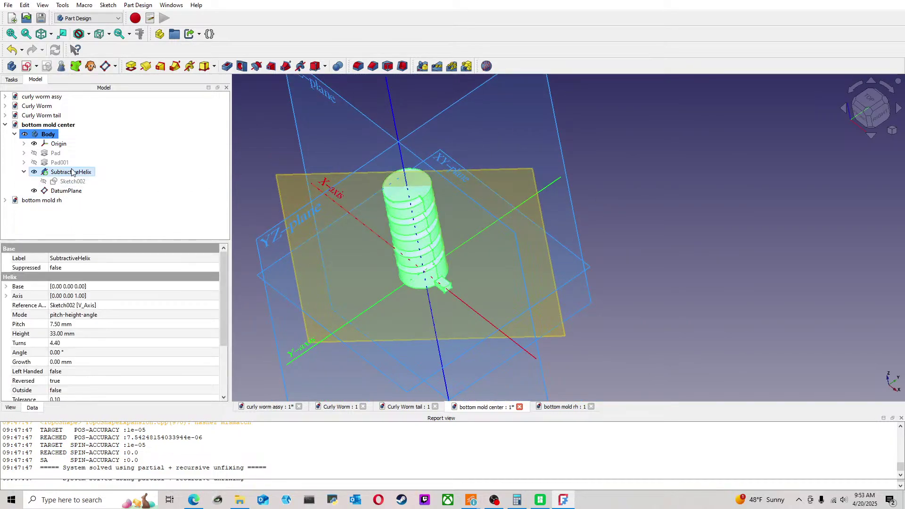
key("Delete")
left_click(71, 172)
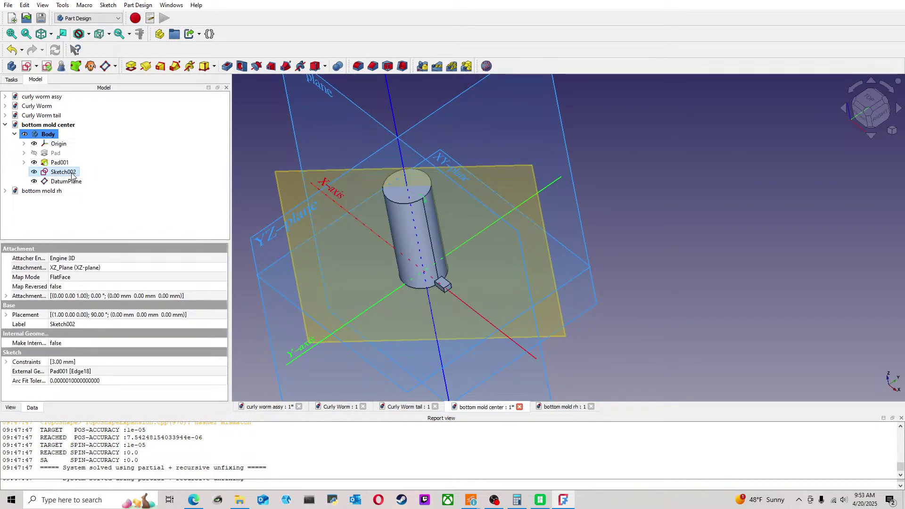
key("Delete")
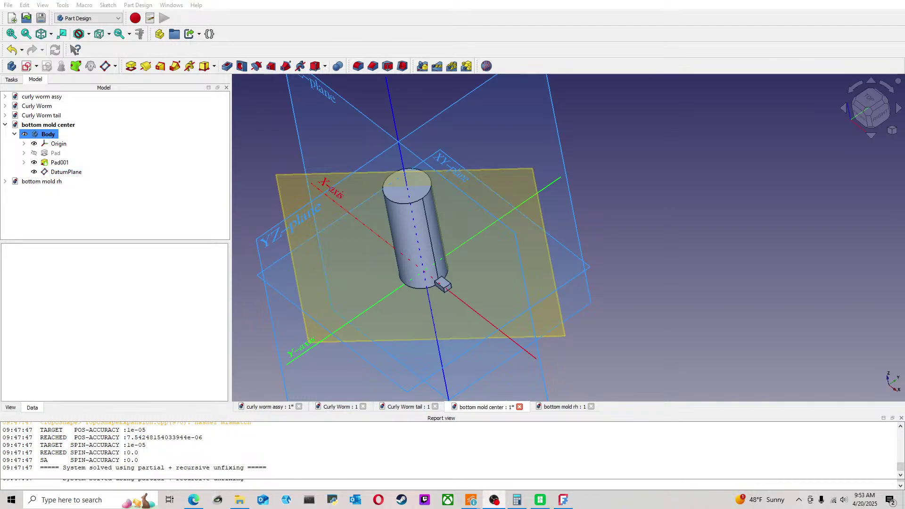
Step: Hide the body's Origin and start a new sketch on the 45° DatumPlane
left_click(869, 119)
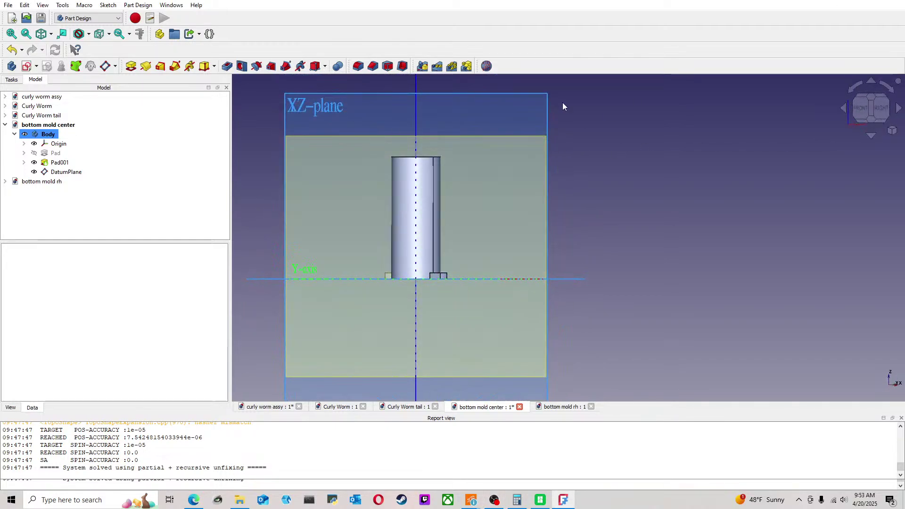
key("0")
left_click(64, 146)
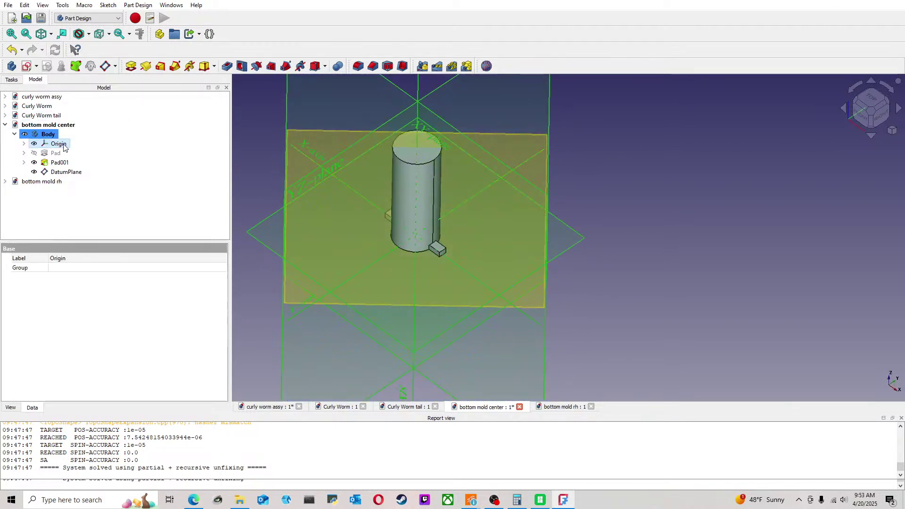
key("space")
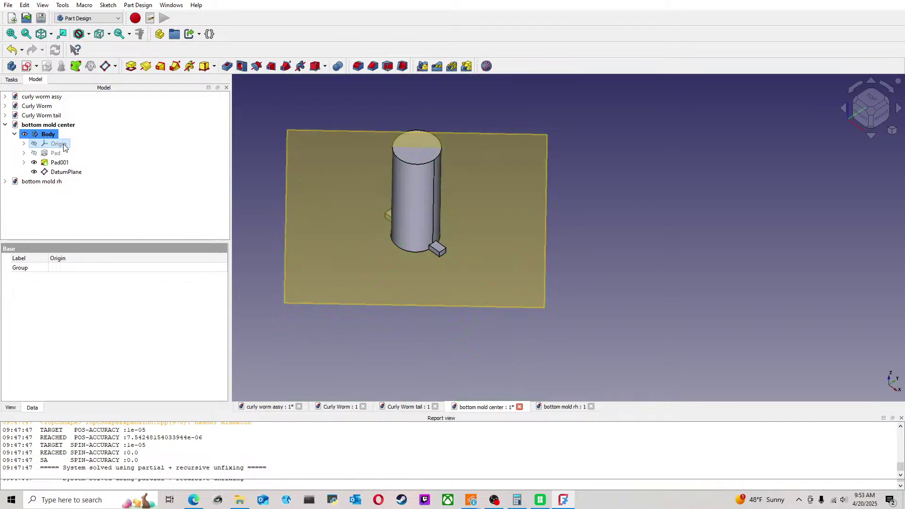
left_click(499, 139)
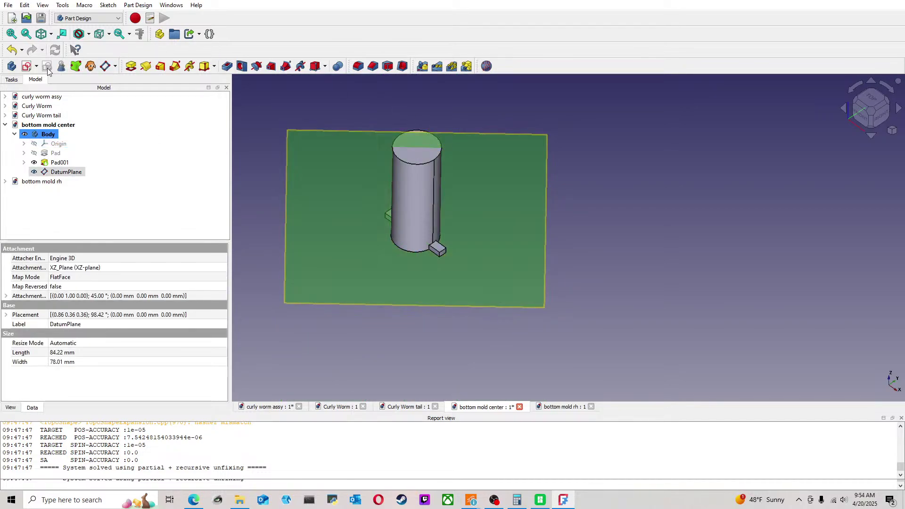
left_click(27, 66)
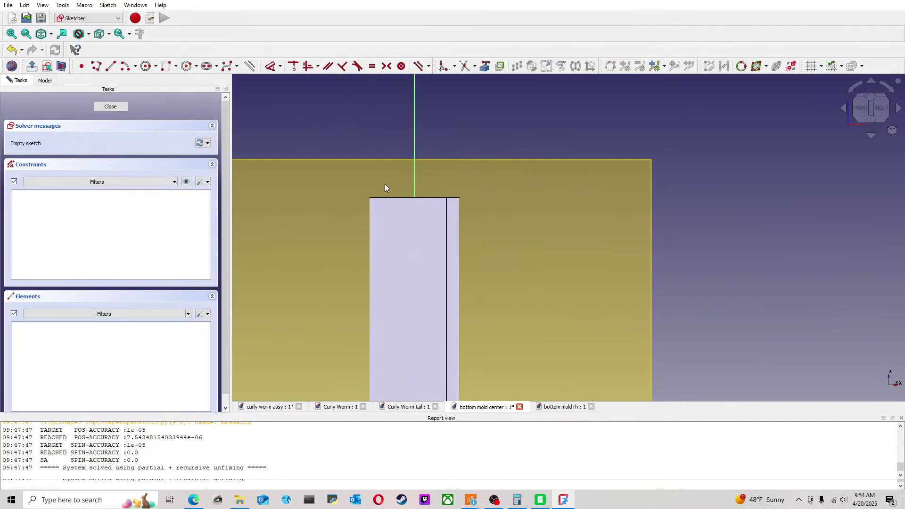
Step: Draw a circle about 5.3 mm in diameter beside the core's upper end, and project the core's top edge as external geometry
left_click(146, 66)
left_click(486, 200)
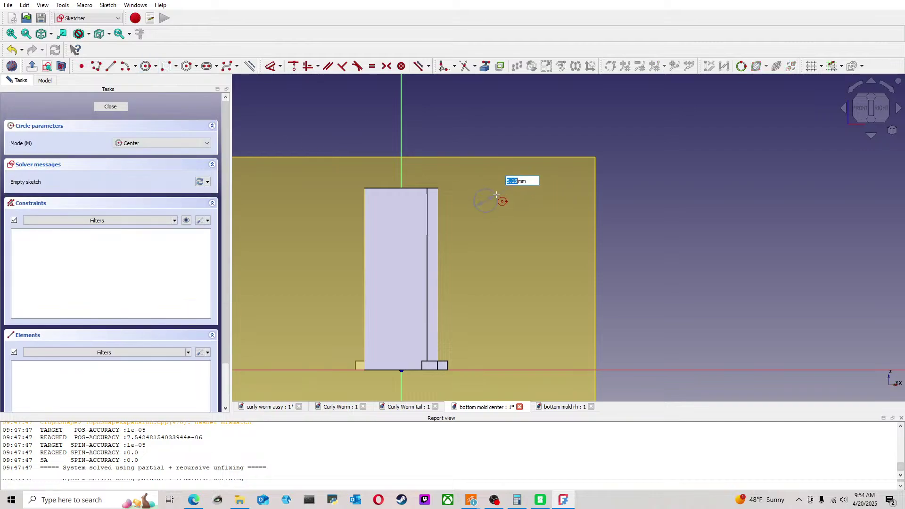
left_click(497, 189)
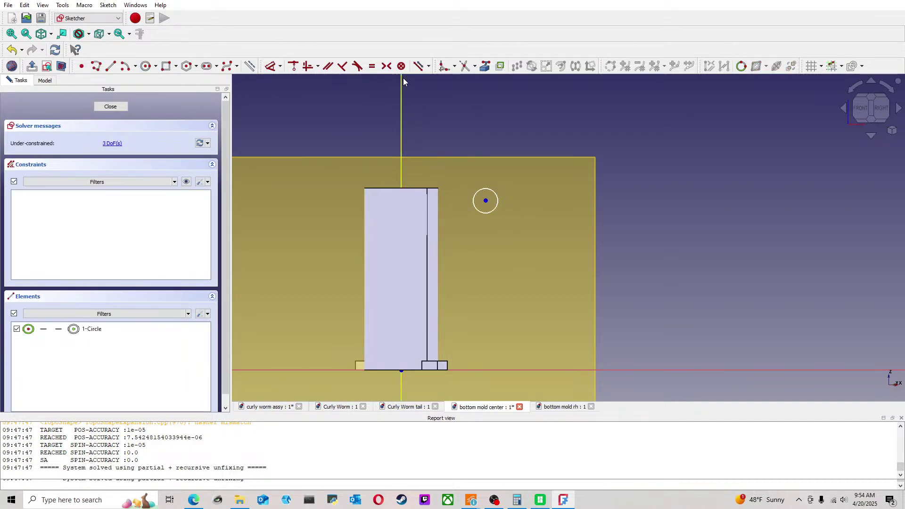
left_click(485, 67)
left_click(419, 188)
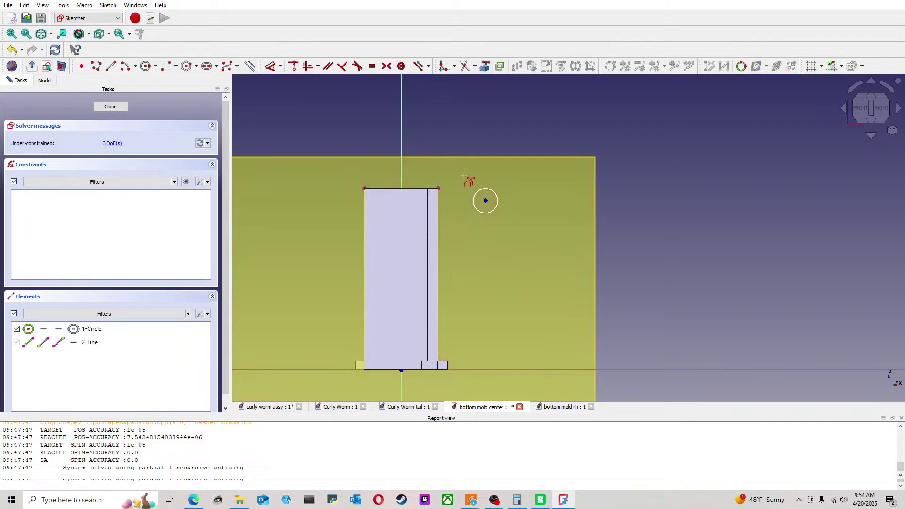
Step: Constrain the circle's diameter to 3 mm and place its dimension label clear of the circle
scroll(474, 189, "up", 2)
scroll(476, 190, "up", 1)
left_click(477, 191)
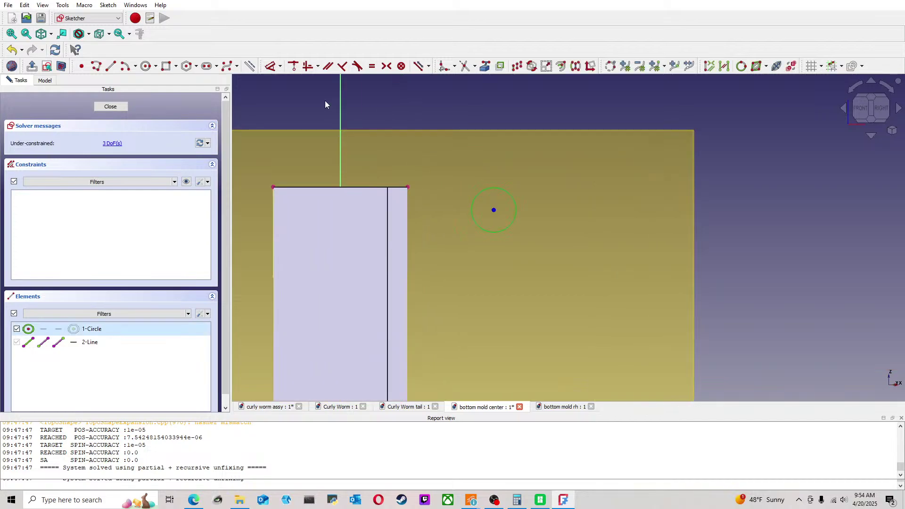
left_click(272, 68)
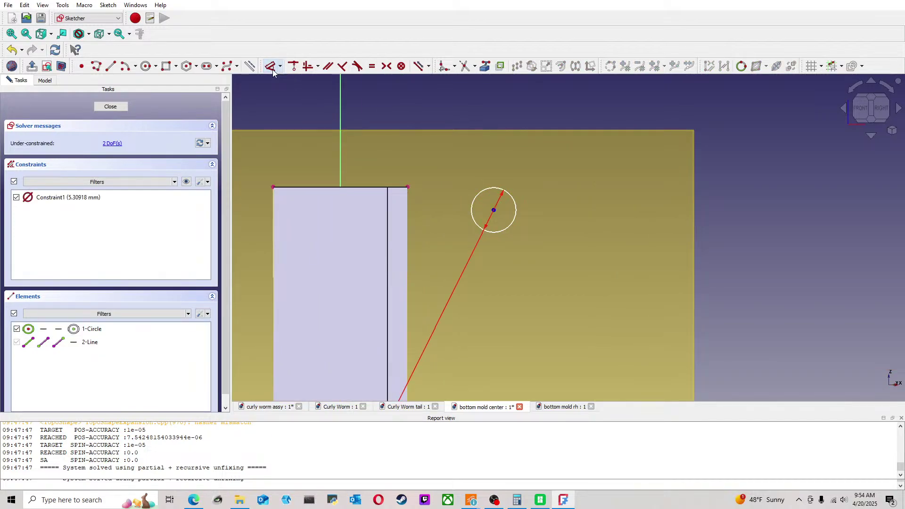
key("3")
scroll(676, 166, "down", 2)
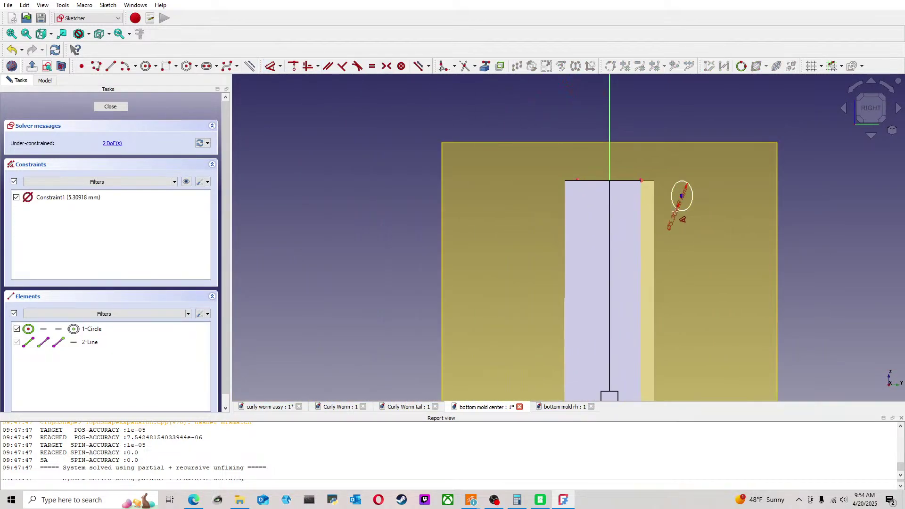
left_click(750, 195)
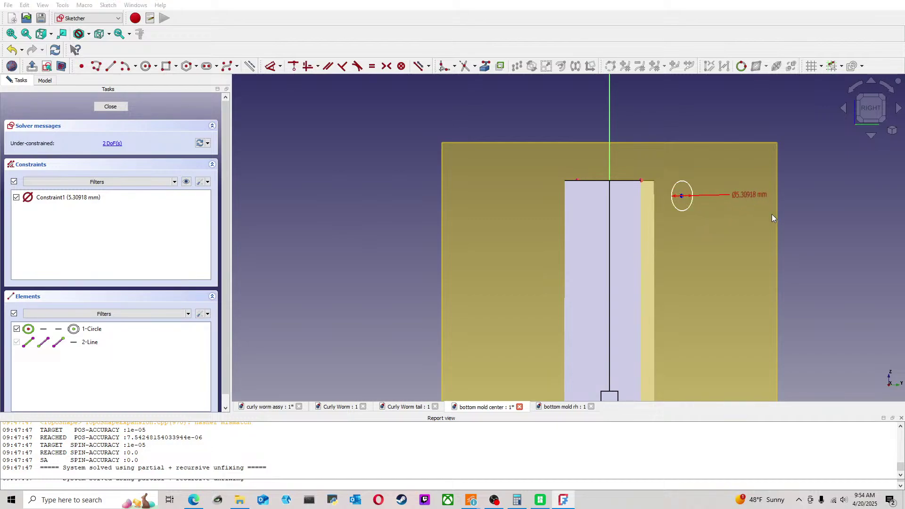
type("3")
key("Return")
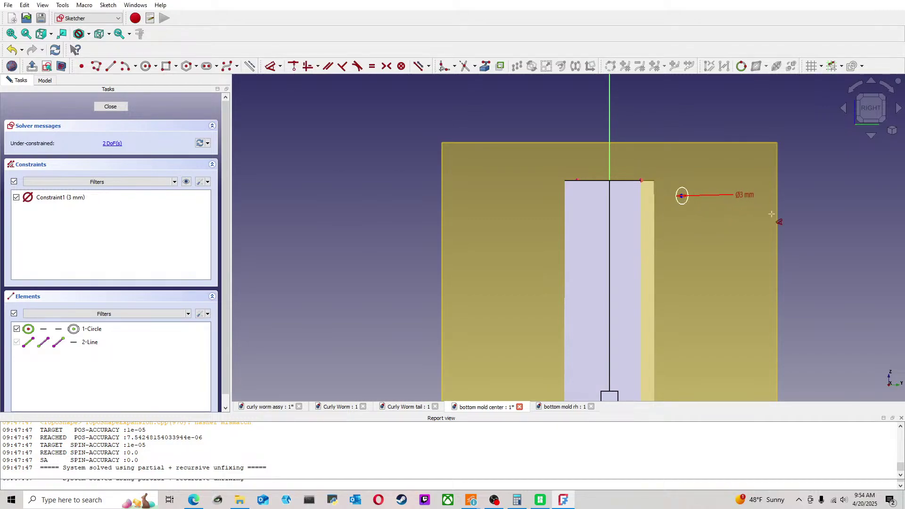
Step: Make the 3 mm circle's center coincident with the outer endpoint of the projected core edge and finish the sketch
left_click(860, 111)
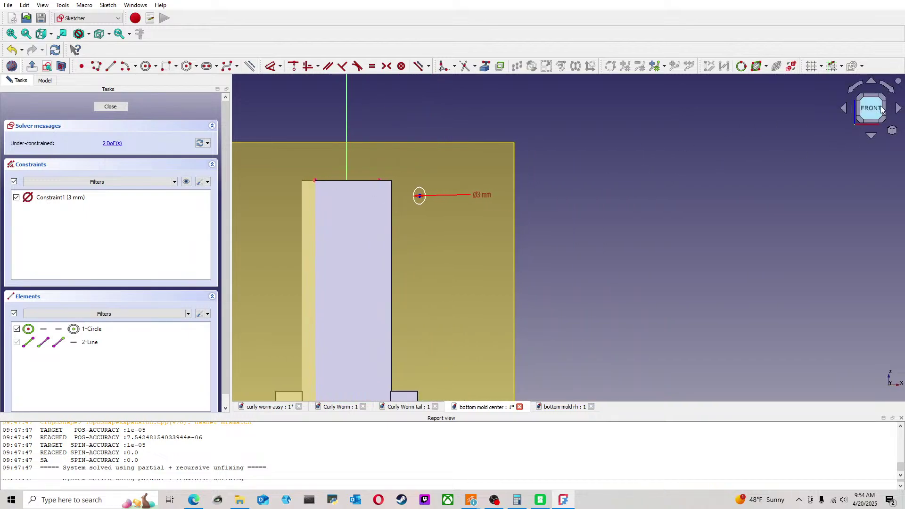
left_click(884, 109)
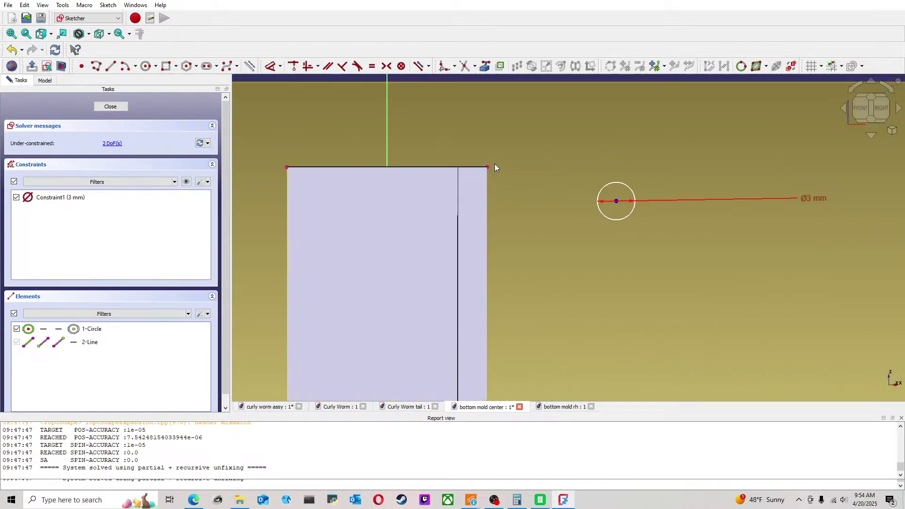
left_click(489, 167)
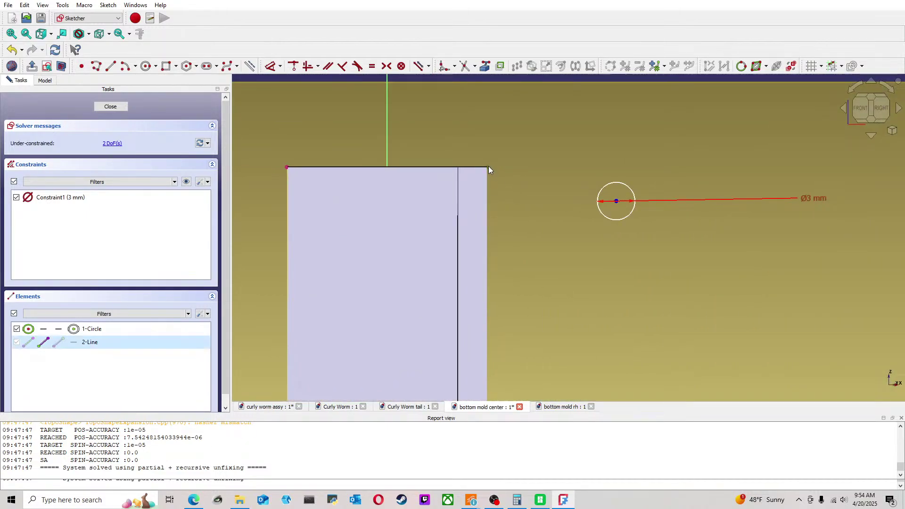
left_click(616, 201)
left_click(292, 66)
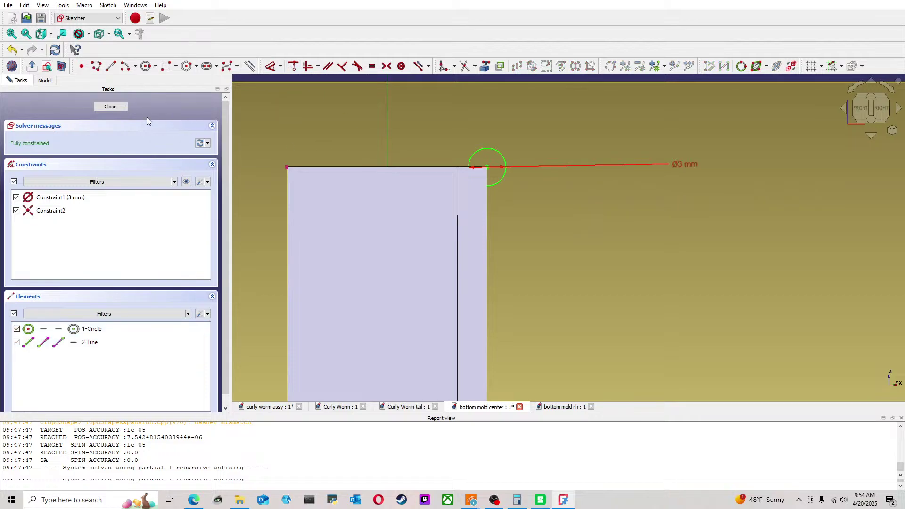
left_click(111, 107)
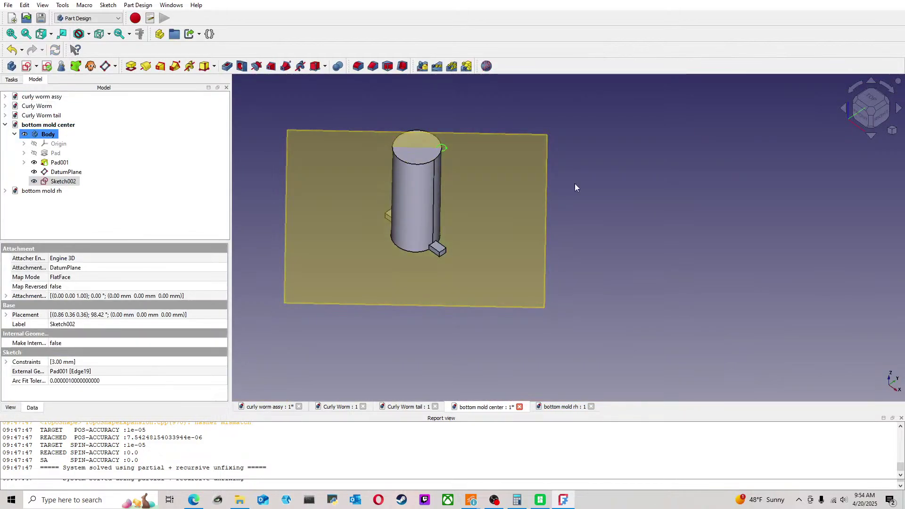
Step: Cut a reversed subtractive helix with a 7.5 mm pitch from the circle sketch around the vertical sketch axis
left_click(871, 110)
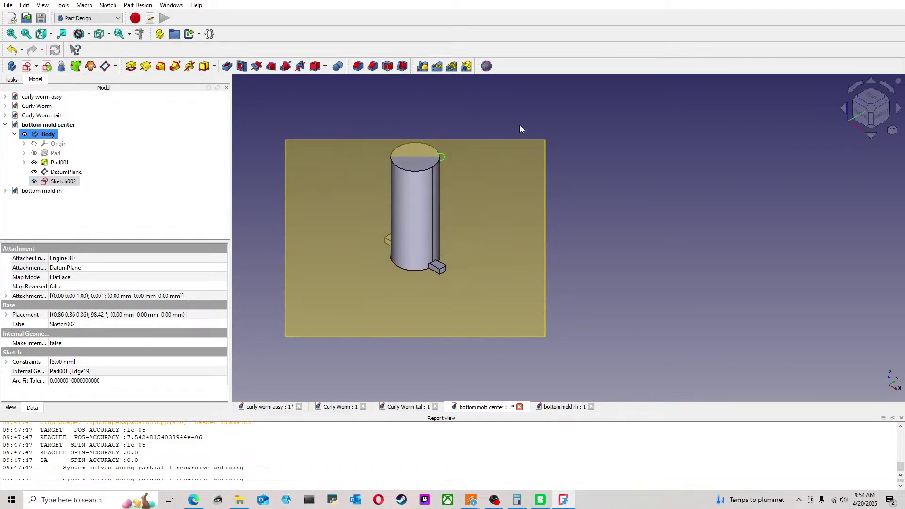
scroll(516, 127, "up", 2)
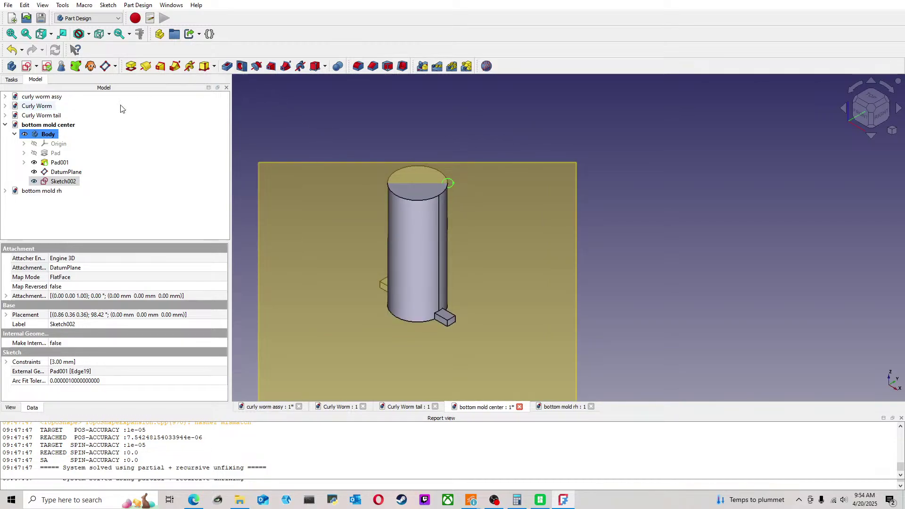
left_click(15, 135)
left_click(14, 134)
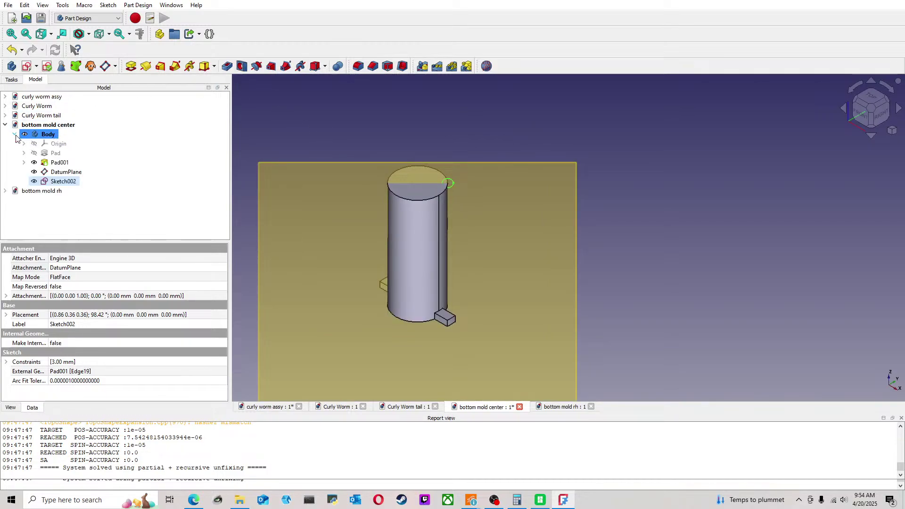
left_click(301, 67)
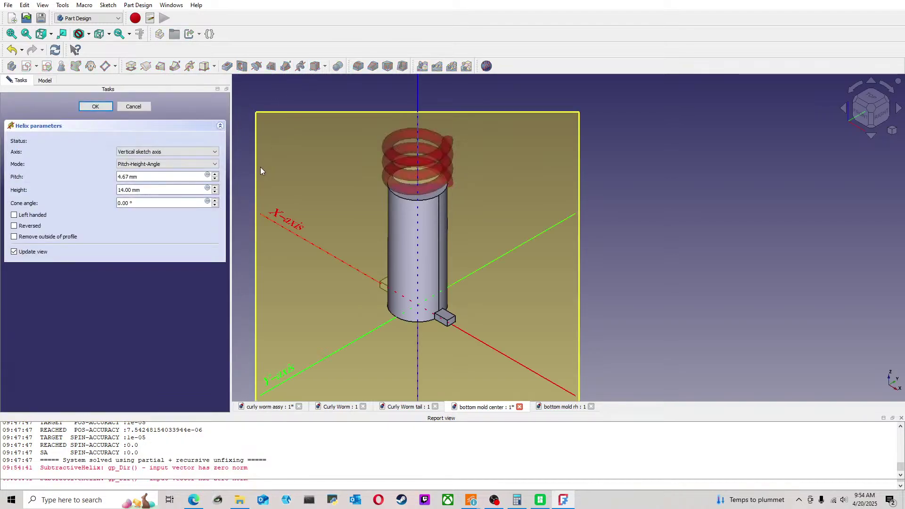
left_click(14, 226)
left_click(141, 176)
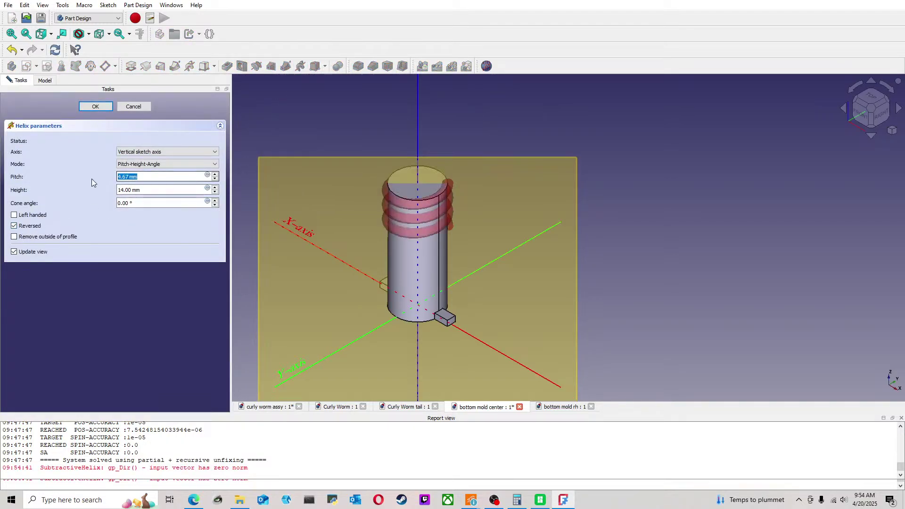
type("7.5")
key("Return")
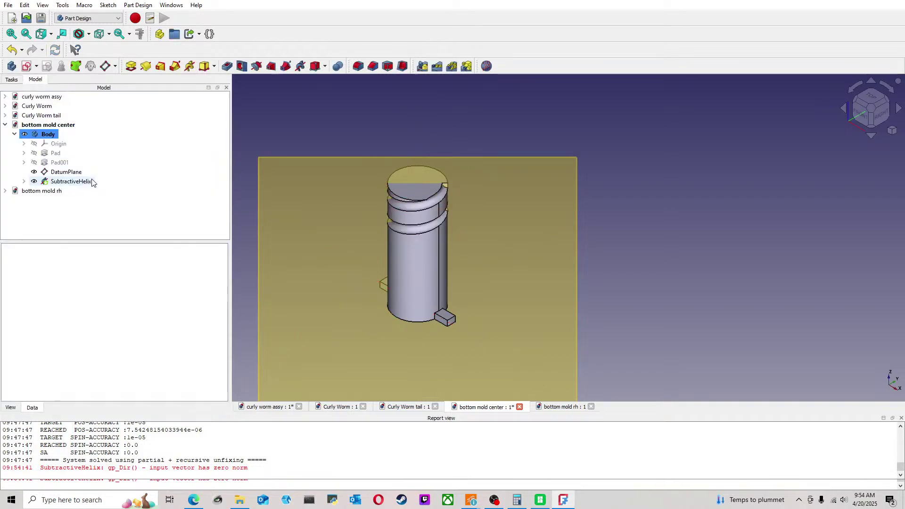
Step: Set the subtractive helix's height to 33 mm
double_click(65, 181)
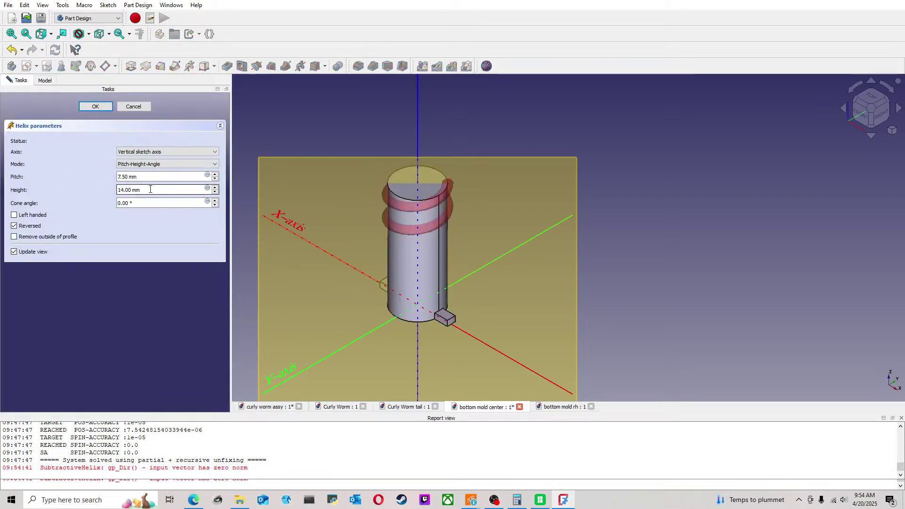
type("33")
key("Return")
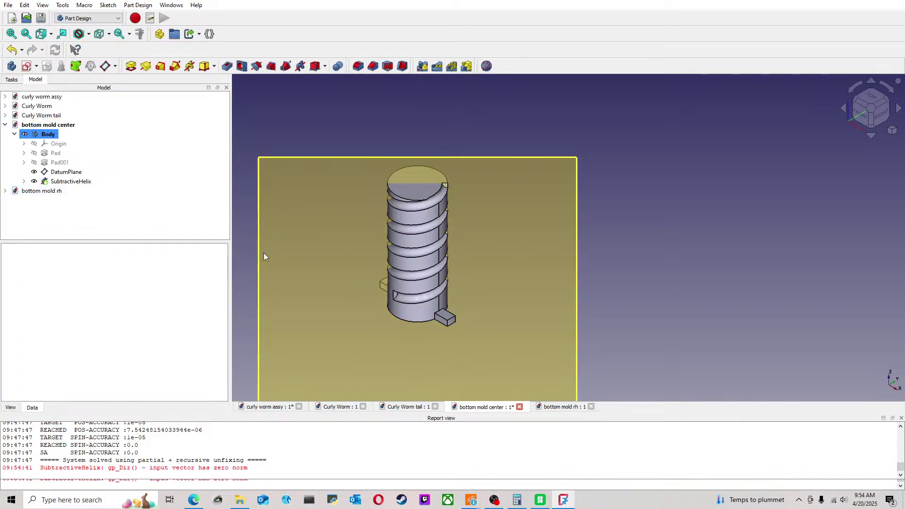
Step: Apply a 1 mm fillet to the curved edge at the helix groove's lower end
scroll(382, 291, "up", 3)
left_click(416, 308)
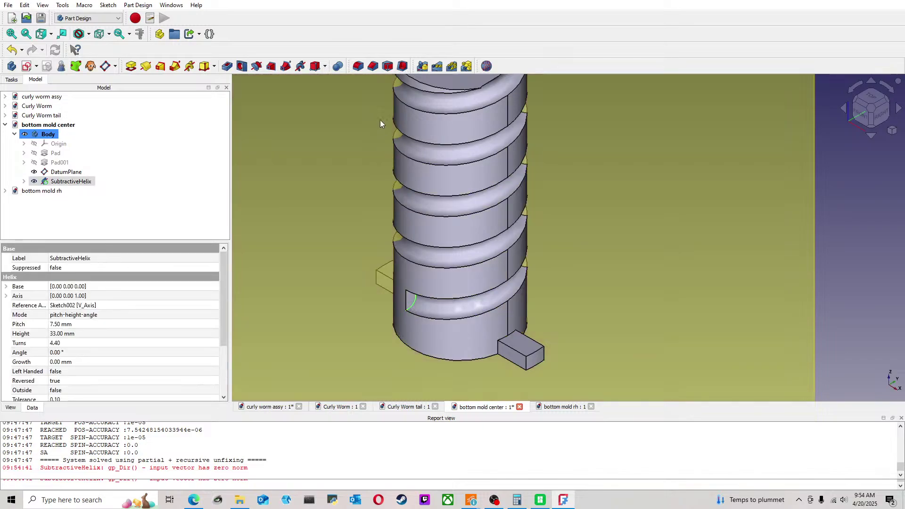
left_click(358, 66)
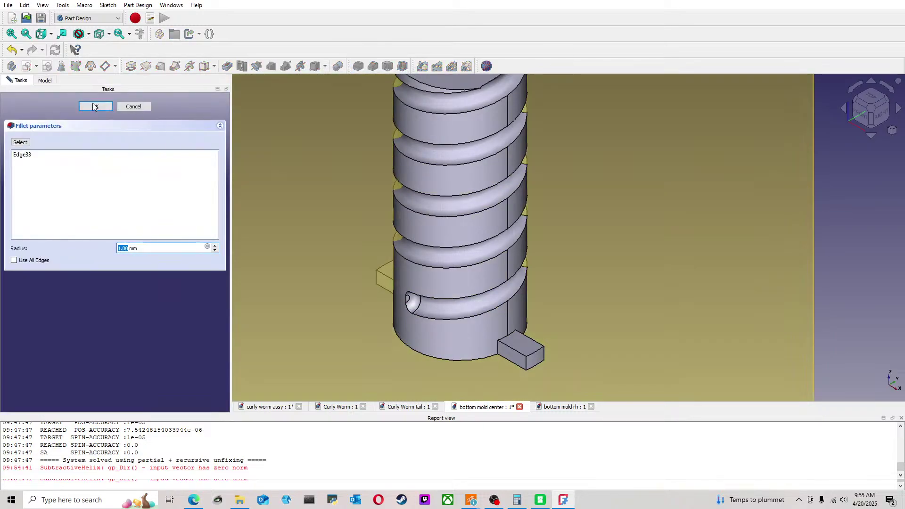
left_click(95, 107)
scroll(721, 284, "down", 3)
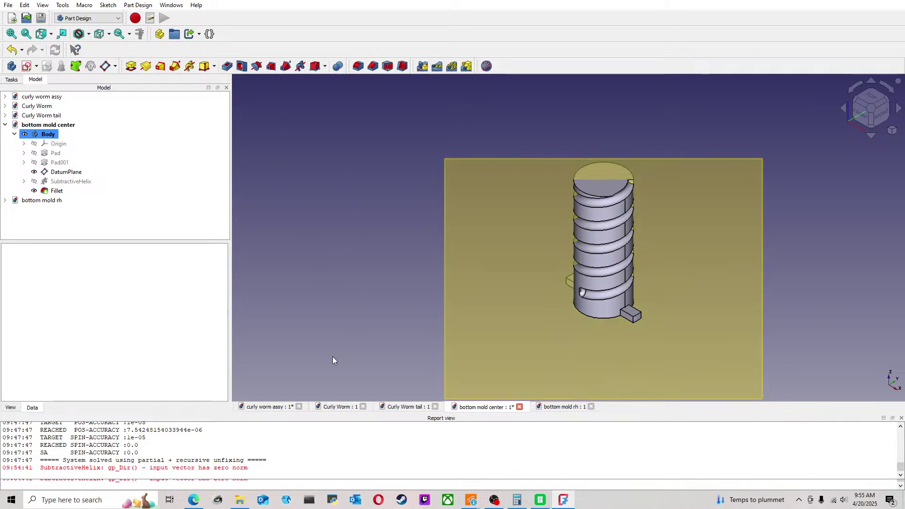
Step: Switch to the curly worm assy document and the A2plus workbench, and insert the bottom mold center part beside the top mold
left_click(275, 406)
middle_click_drag(533, 175, 666, 261)
scroll(601, 251, "down", 3)
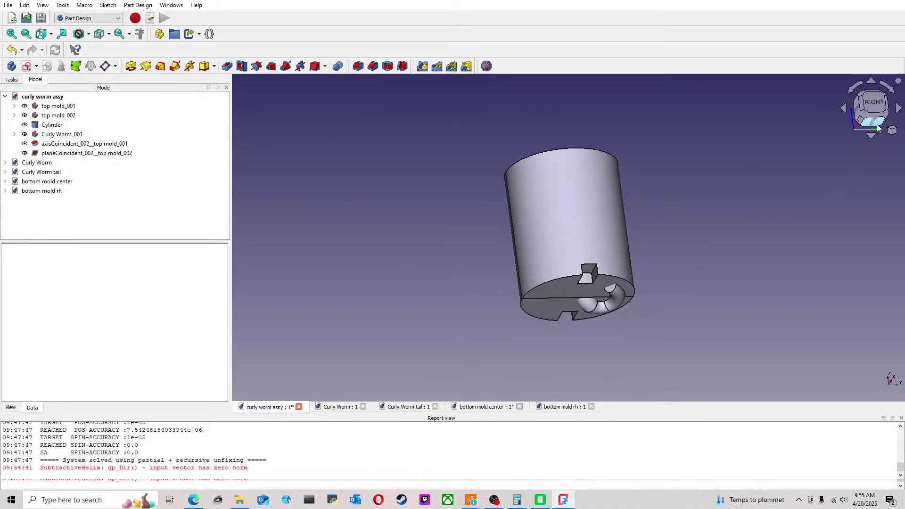
left_click(861, 128)
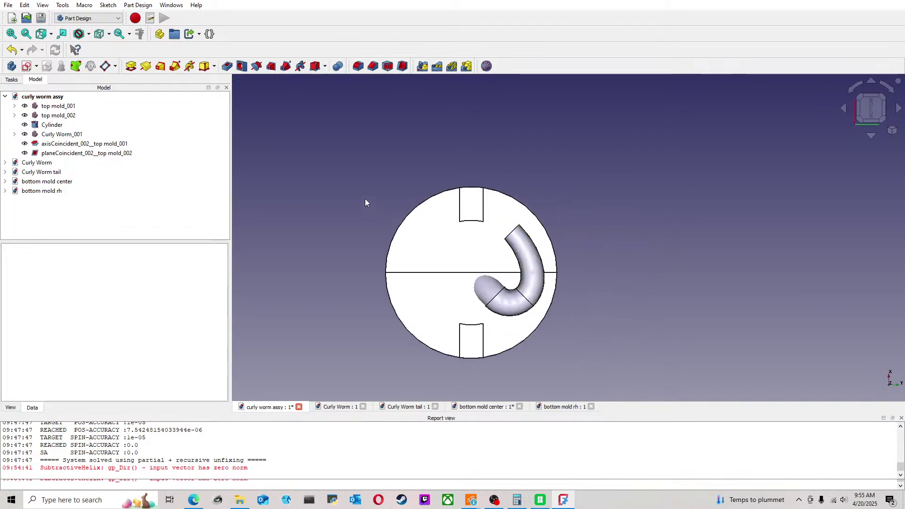
left_click(83, 18)
left_click(80, 28)
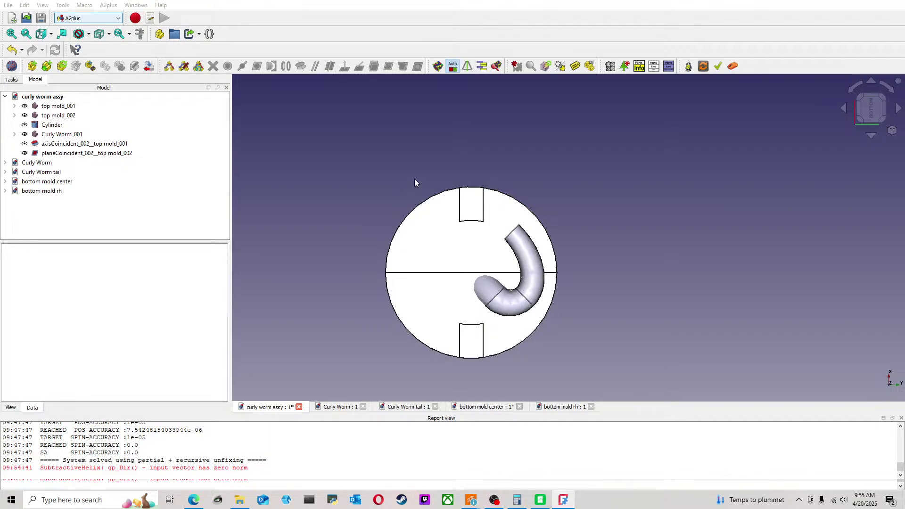
left_click(637, 236)
Step: Add a plane coincident constraint between the bottom mold center's upper end face and the top mold's underside
middle_click_drag(568, 208, 536, 240)
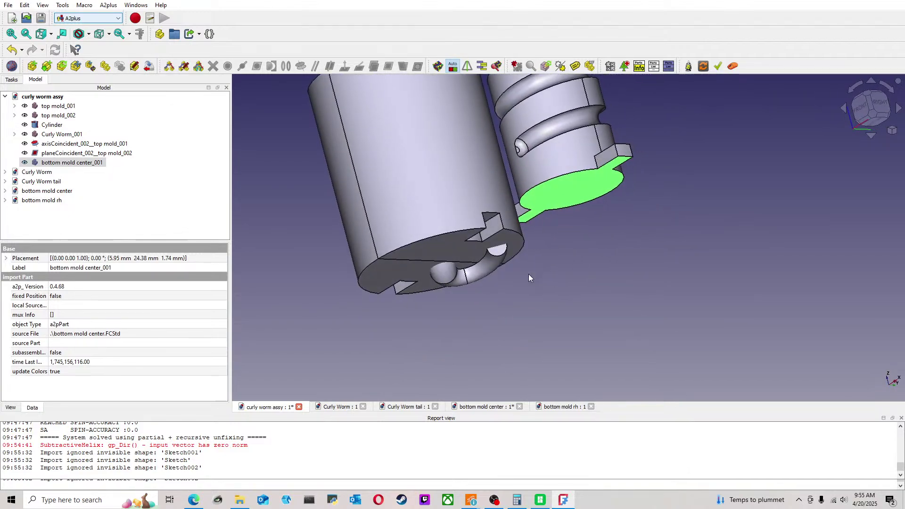
scroll(530, 271, "down", 3)
scroll(528, 150, "up", 3)
middle_click_drag(528, 151, 529, 322)
left_click(532, 324)
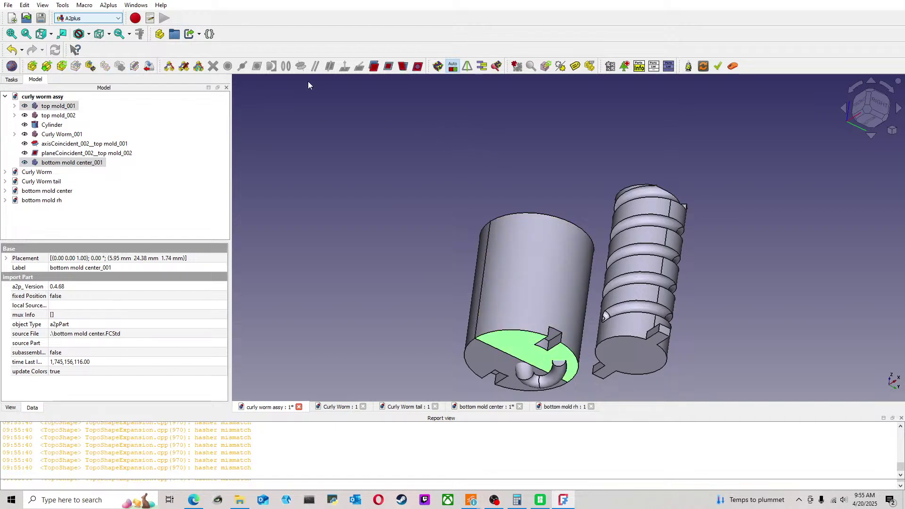
left_click(389, 66)
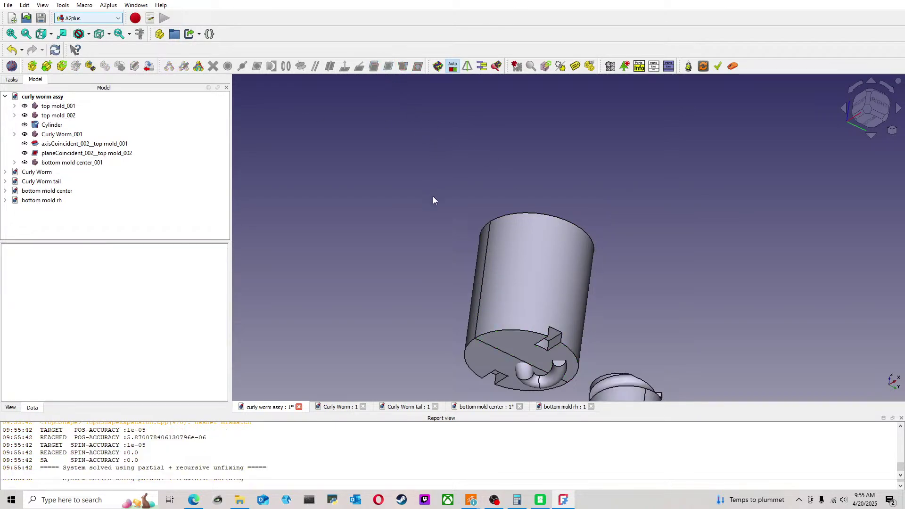
Step: Add an axis coincident constraint between the bottom mold center's cylindrical face and the top mold's outer cylinder
scroll(596, 236, "down", 4)
middle_click_drag(621, 235, 549, 161)
scroll(525, 210, "up", 3)
left_click(534, 258)
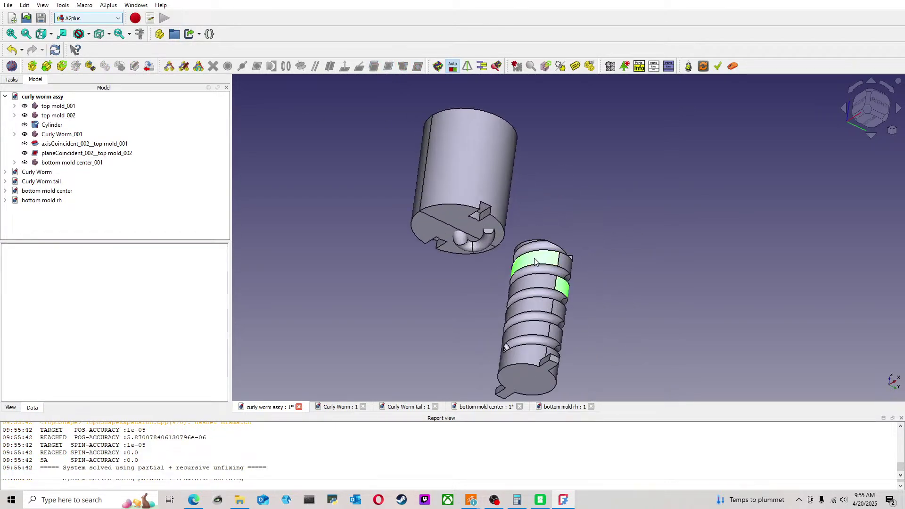
left_click(455, 176, "ctrl")
left_click(303, 67)
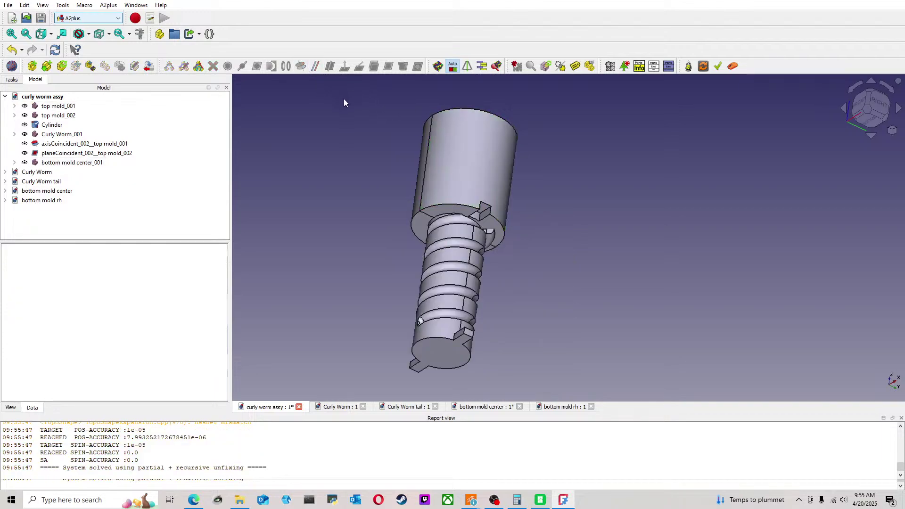
Step: Examine how the core's helix groove meets the worm's end at the top mold's underside from several angles
scroll(508, 217, "up", 3)
scroll(508, 220, "up", 2)
middle_click_drag(493, 229, 471, 250)
scroll(469, 253, "up", 3)
scroll(471, 257, "up", 2)
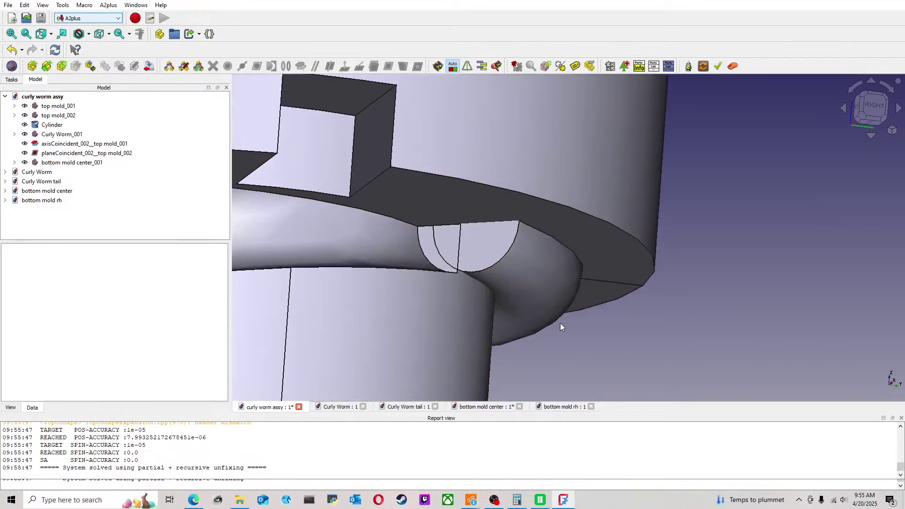
scroll(573, 322, "down", 2)
middle_click_drag(572, 347, 526, 251)
middle_click_drag(586, 304, 611, 364)
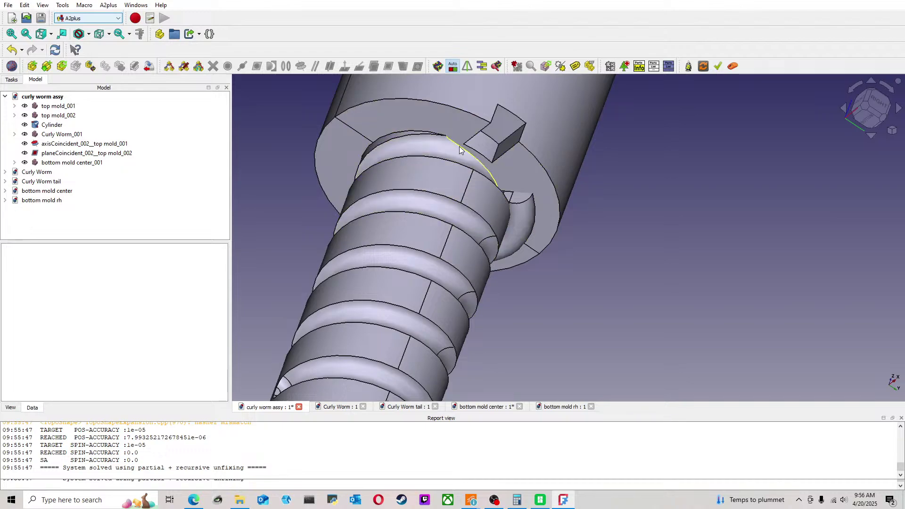
scroll(552, 213, "up", 3)
middle_click_drag(601, 235, 562, 268)
Step: In the Curly Worm document, open AdditivePipe002's path sketch, Sketch004, to check its dimensions, and close it unchanged
left_click(339, 406)
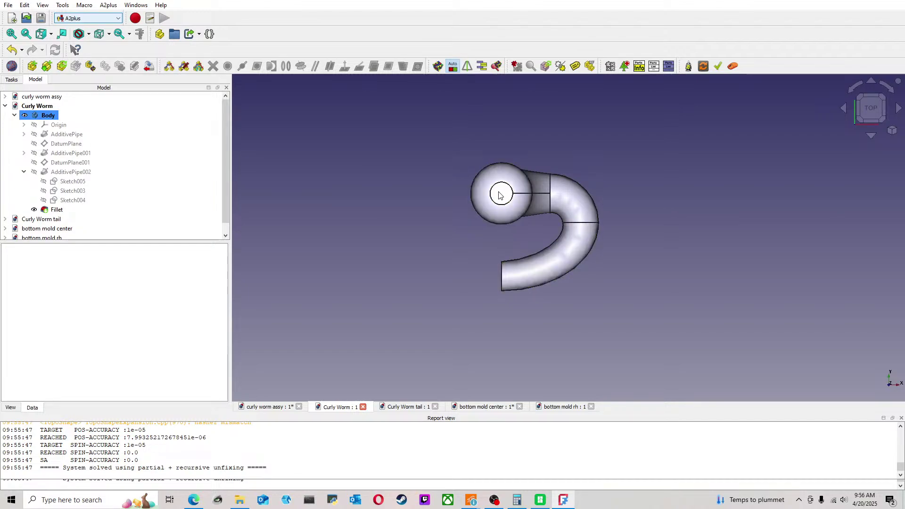
double_click(73, 201)
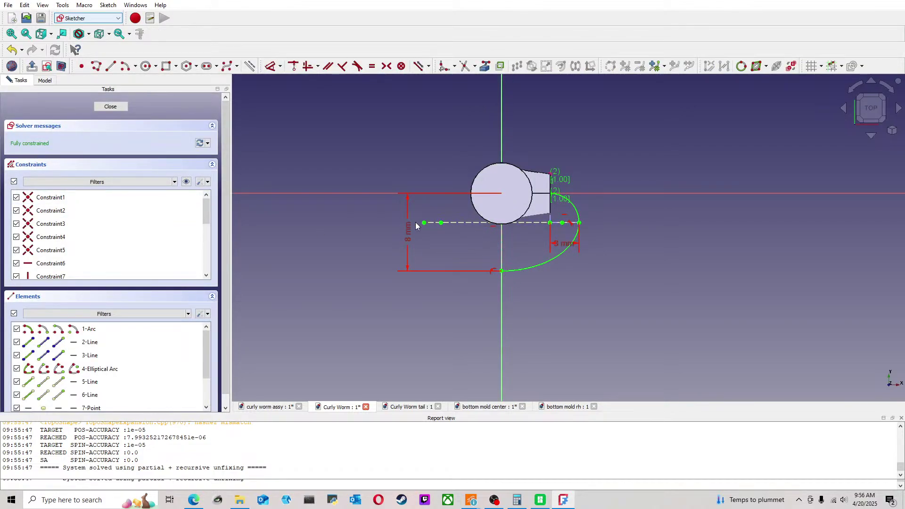
left_click(109, 107)
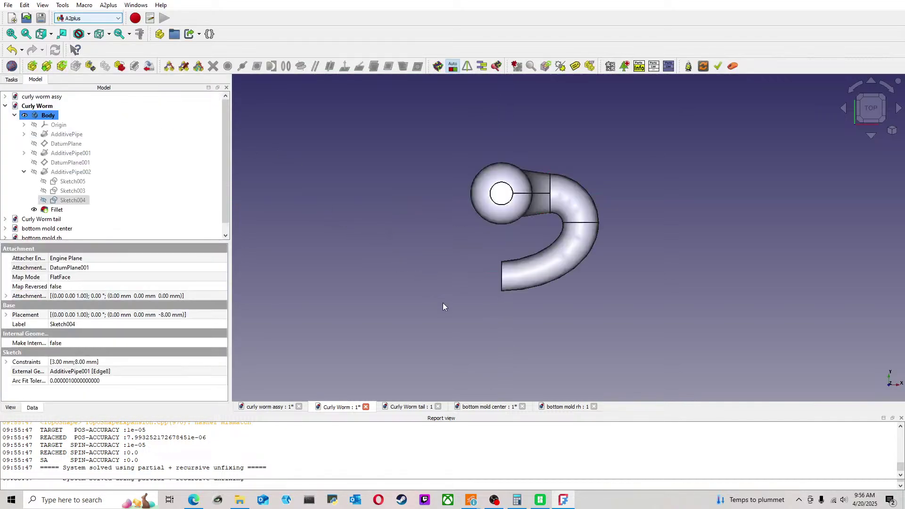
Step: Close the Curly Worm tail document and bring up the bottom mold rh document
left_click(401, 407)
left_click(438, 407)
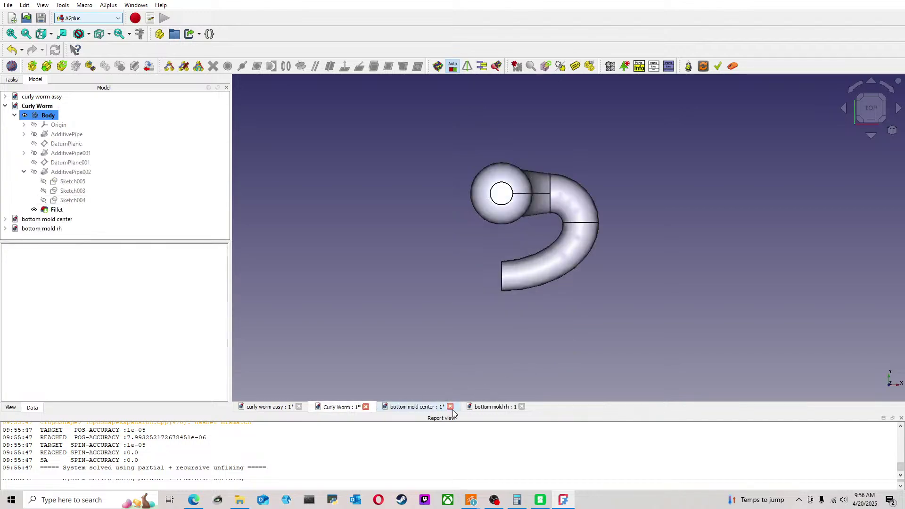
left_click(490, 407)
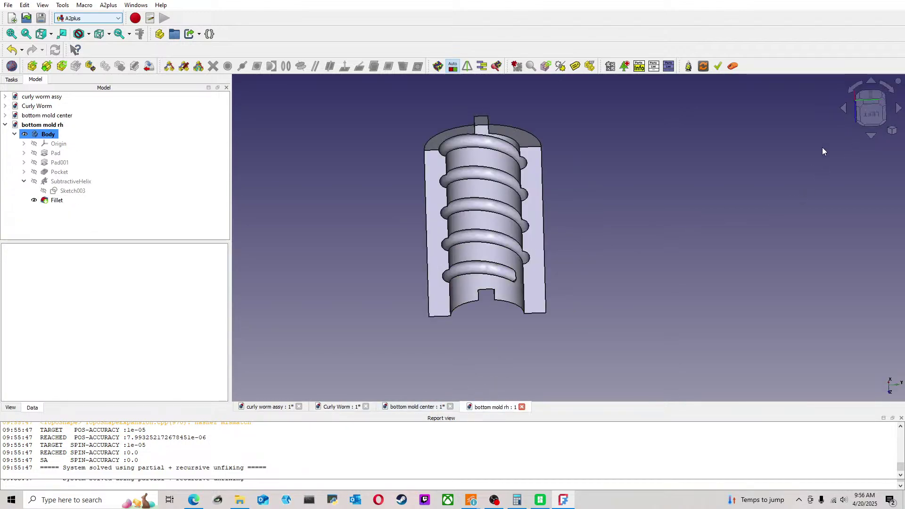
Step: In the bottom mold center document, open the Pad's base sketch to check its circle diameter, and close it unchanged
left_click(435, 407)
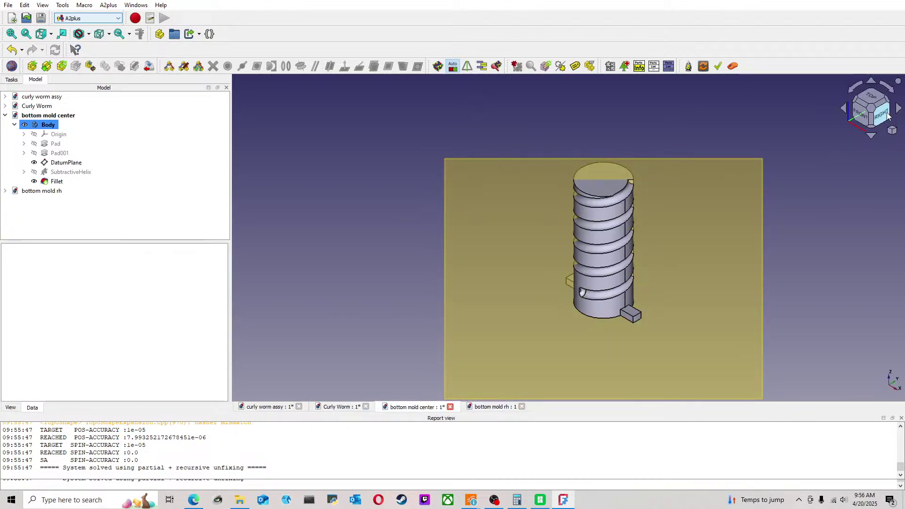
left_click(864, 117)
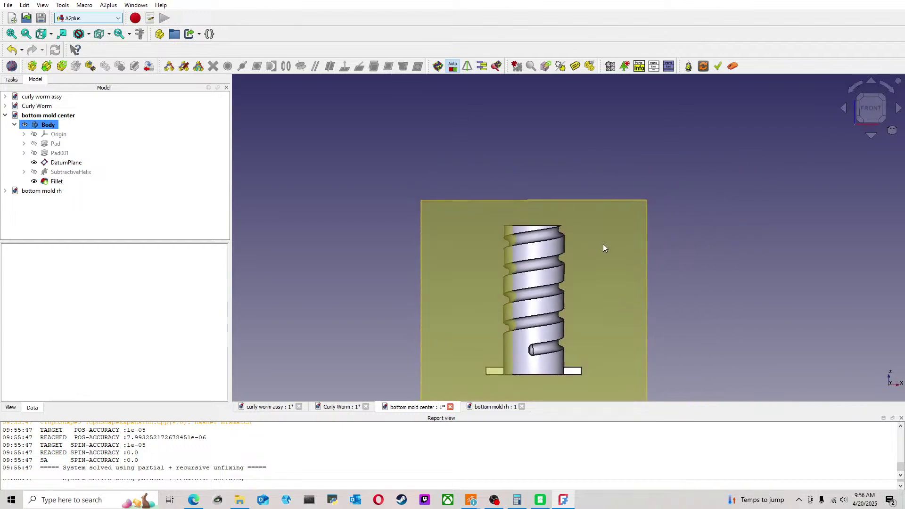
left_click(897, 109)
left_click(861, 112)
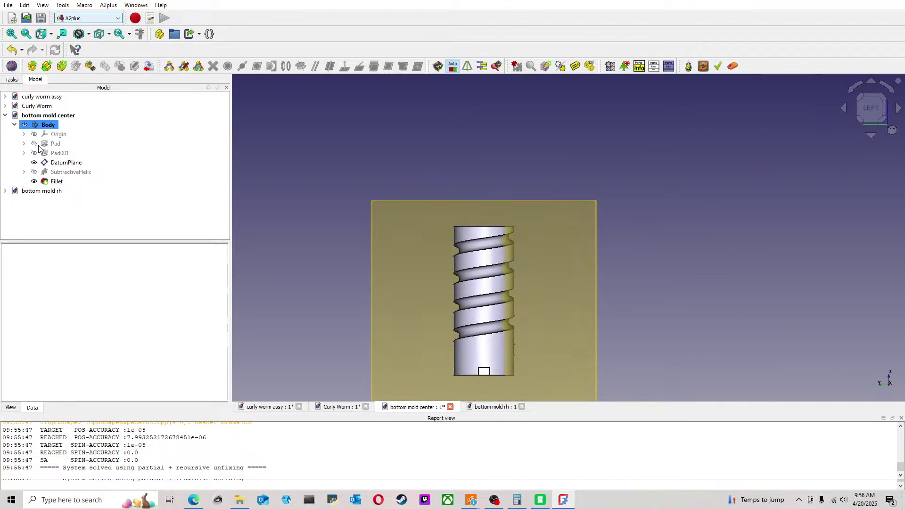
left_click(24, 143)
double_click(60, 153)
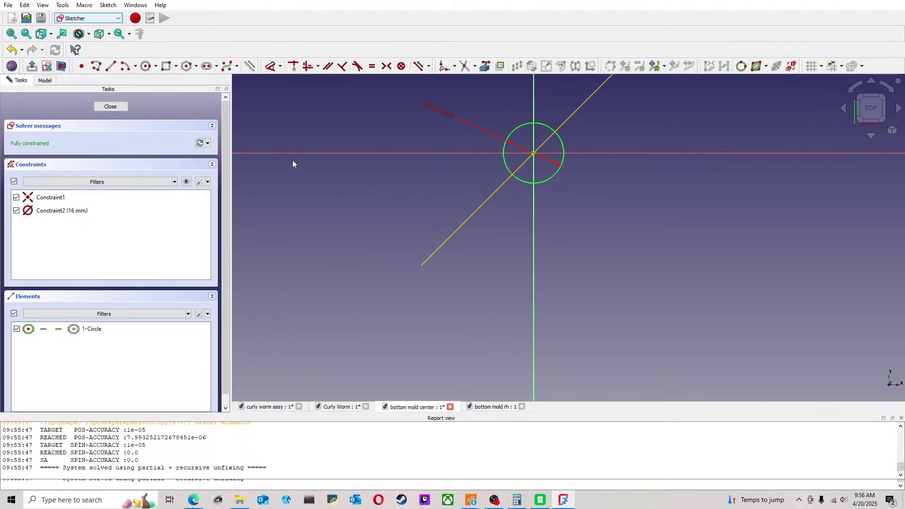
left_click(118, 107)
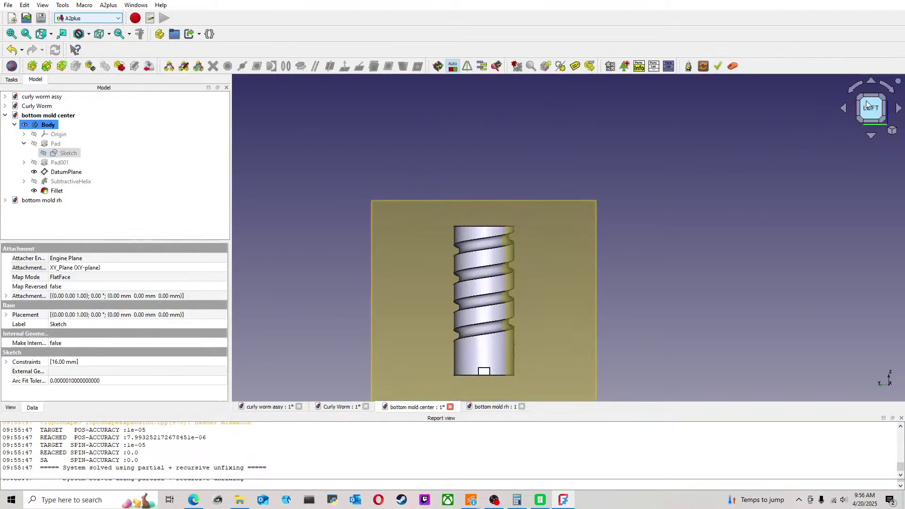
Step: Hide the DatumPlane in the bottom mold center and inspect the helix groove from the left and rear
middle_click_drag(586, 218, 539, 188)
scroll(540, 187, "up", 2)
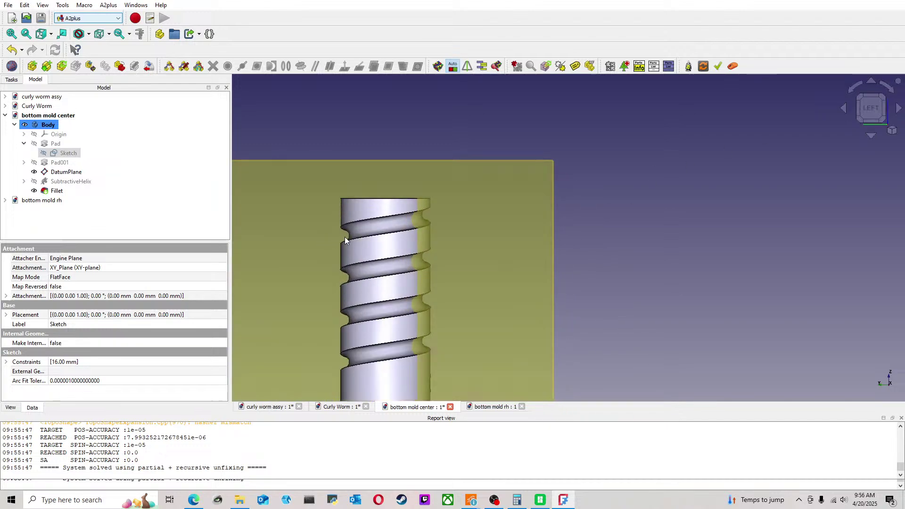
left_click(78, 172)
key("space")
scroll(514, 267, "down", 3)
middle_click_drag(513, 268, 491, 206)
left_click(856, 110)
left_click(856, 110)
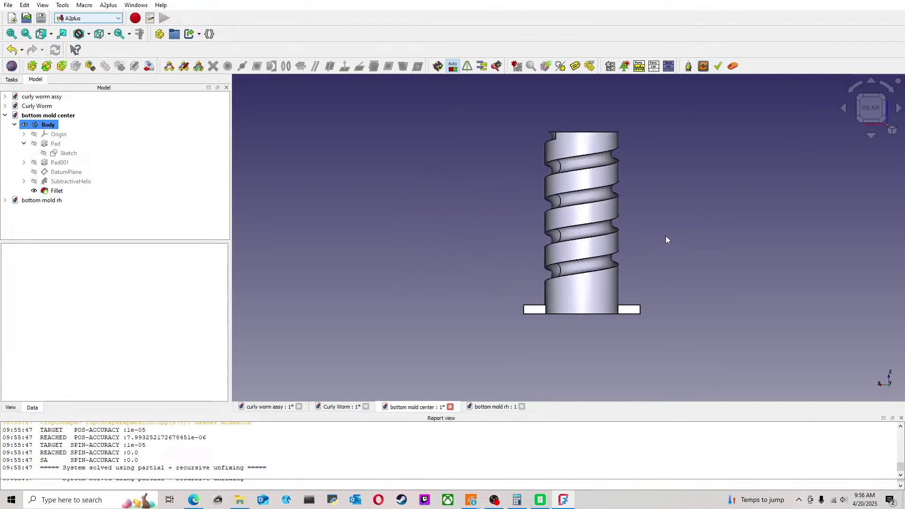
middle_click_drag(665, 236, 597, 243)
Step: Bring up the curly worm assy document with the whole assembly in view
left_click(272, 409)
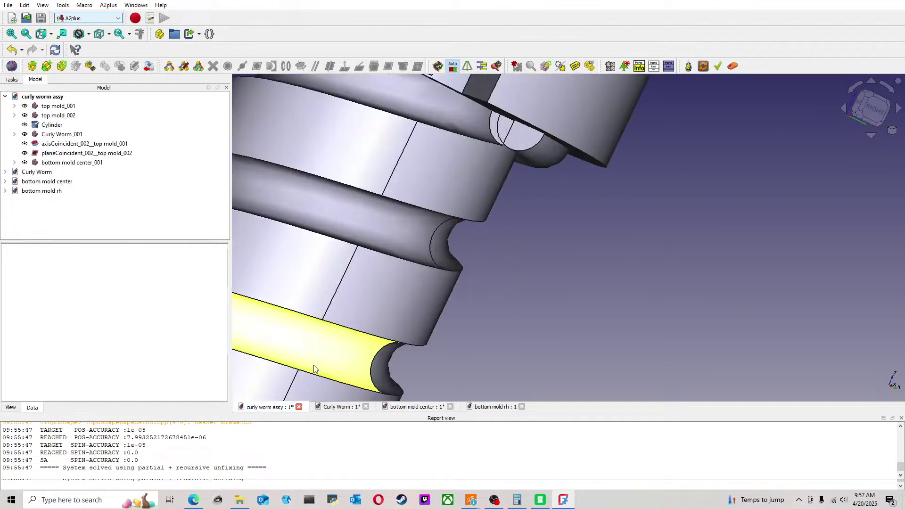
middle_click_drag(510, 218, 534, 271)
scroll(539, 267, "down", 5)
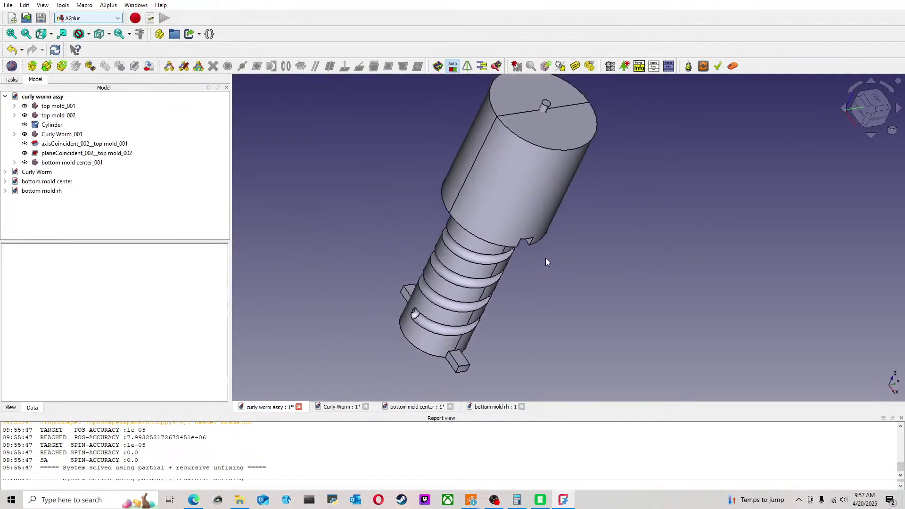
left_click(73, 136)
right_click(73, 137)
left_click(115, 141)
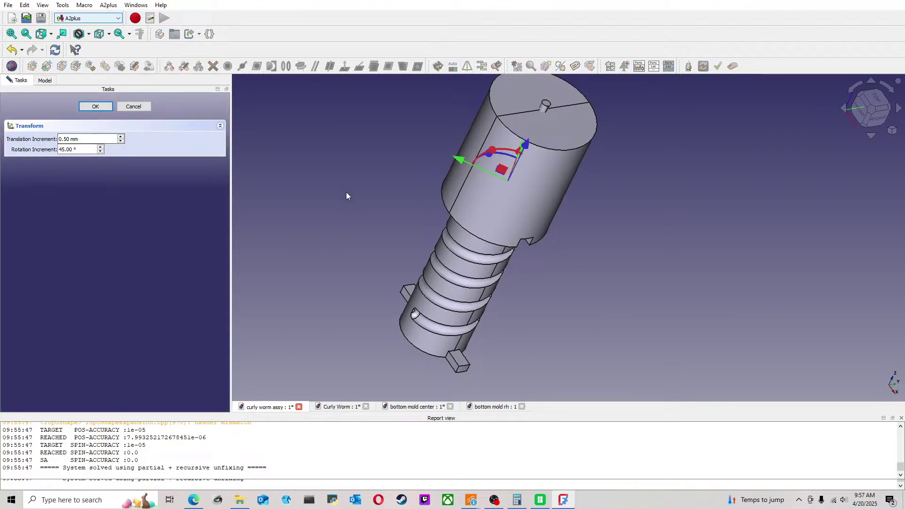
left_click_drag(525, 144, 549, 143)
scroll(627, 285, "up", 3)
middle_click_drag(625, 278, 462, 188)
left_click(481, 114)
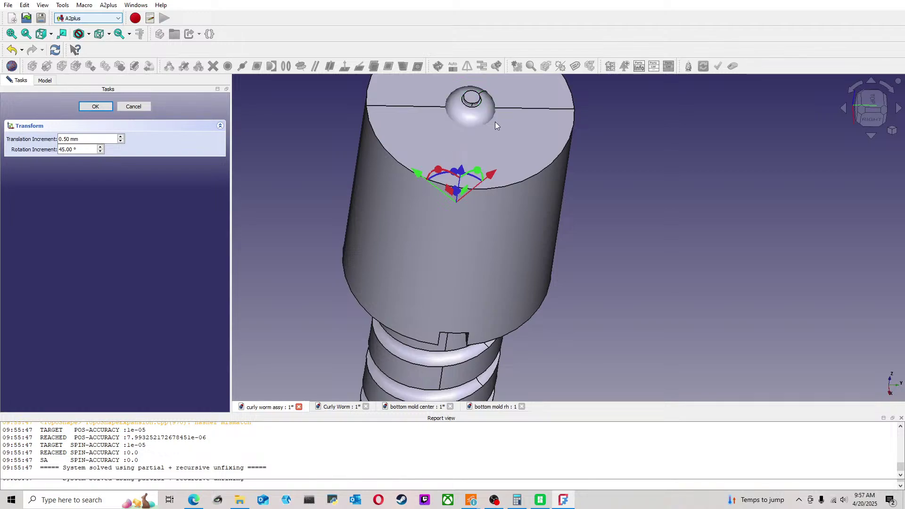
left_click(143, 107)
Step: Hide the top mold_001 half in the assembly
left_click(58, 115)
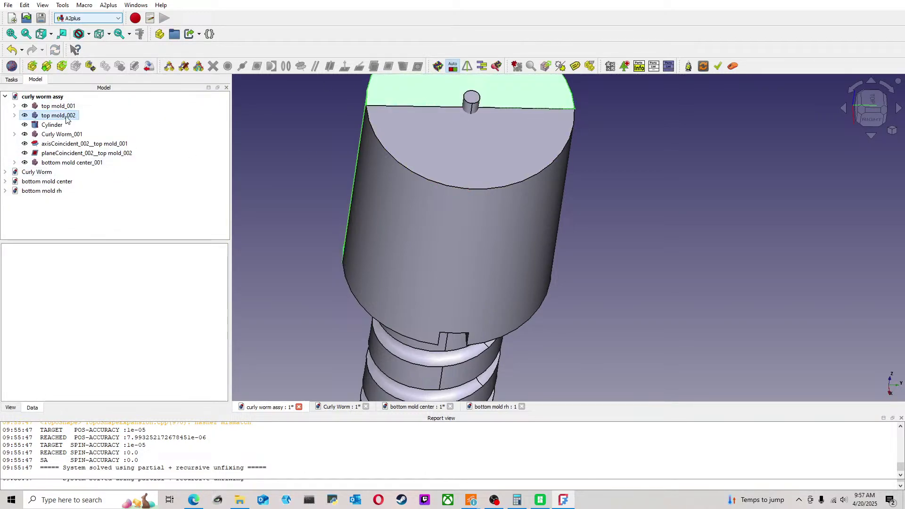
left_click(436, 229)
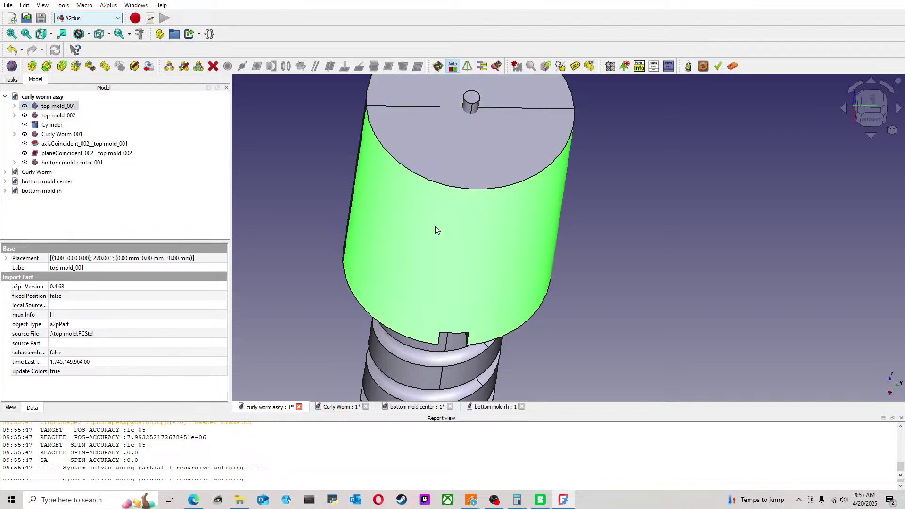
key("space")
Step: Examine how the worm's curled end lines up with the core's groove from the front, front-right edge and oblique views
middle_click_drag(436, 229, 648, 215)
scroll(564, 284, "up", 3)
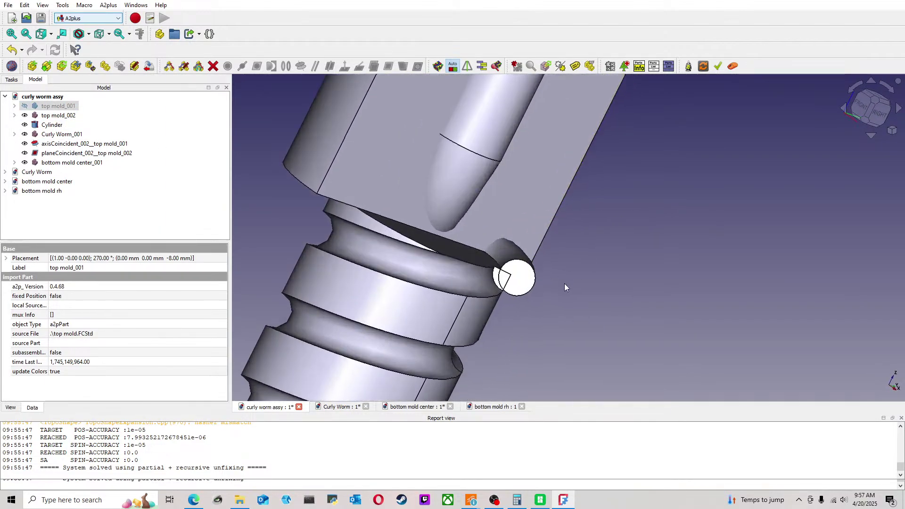
middle_click_drag(556, 284, 573, 268)
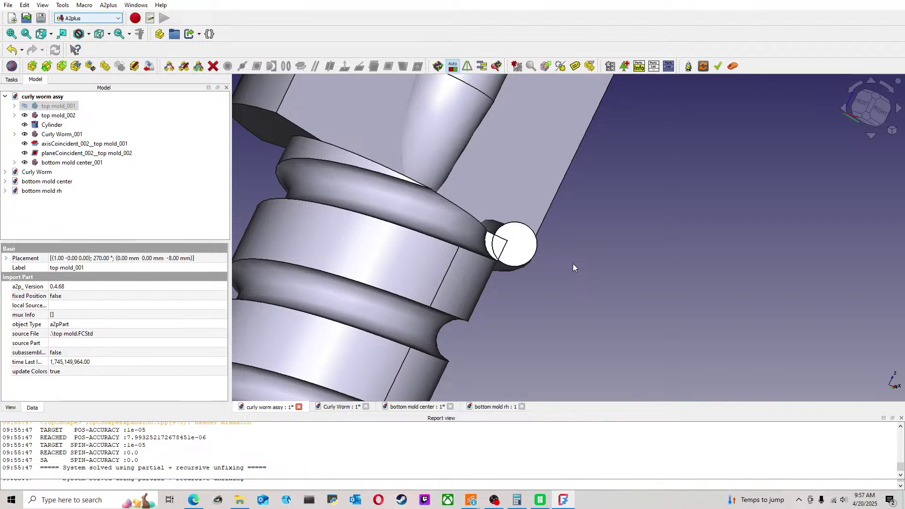
middle_click_drag(543, 194, 754, 163)
left_click(871, 107)
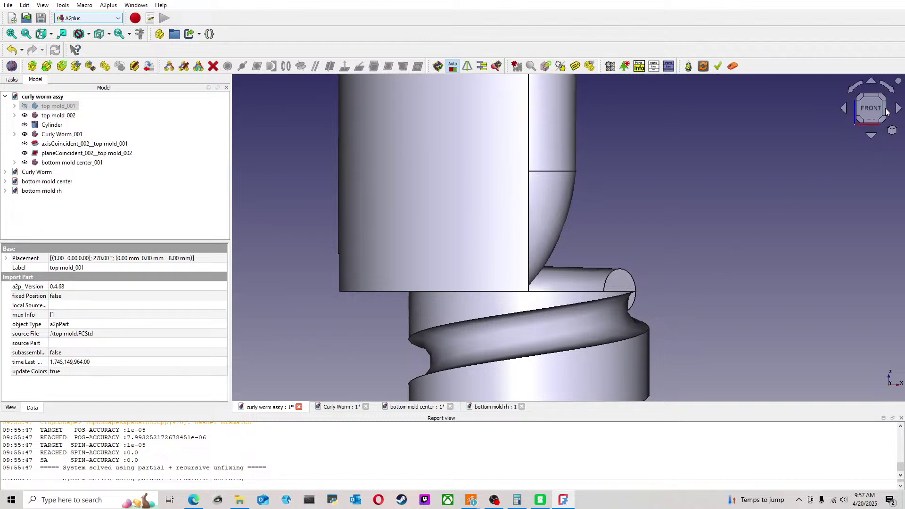
left_click(885, 112)
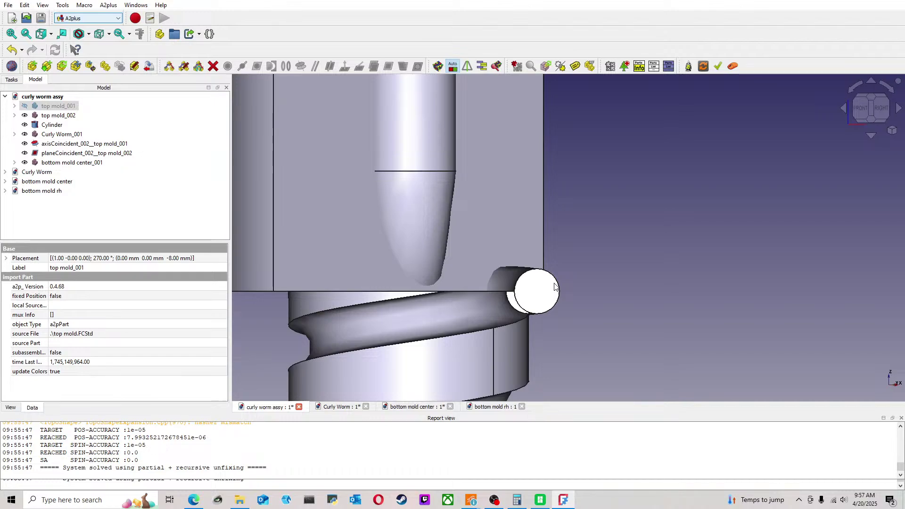
mouse_move(554, 286)
middle_mouse_down()
mouse_move(592, 299)
mouse_move(569, 286)
mouse_move(490, 309)
mouse_move(438, 343)
mouse_move(424, 367)
mouse_move(619, 344)
middle_mouse_up()
left_click(860, 109)
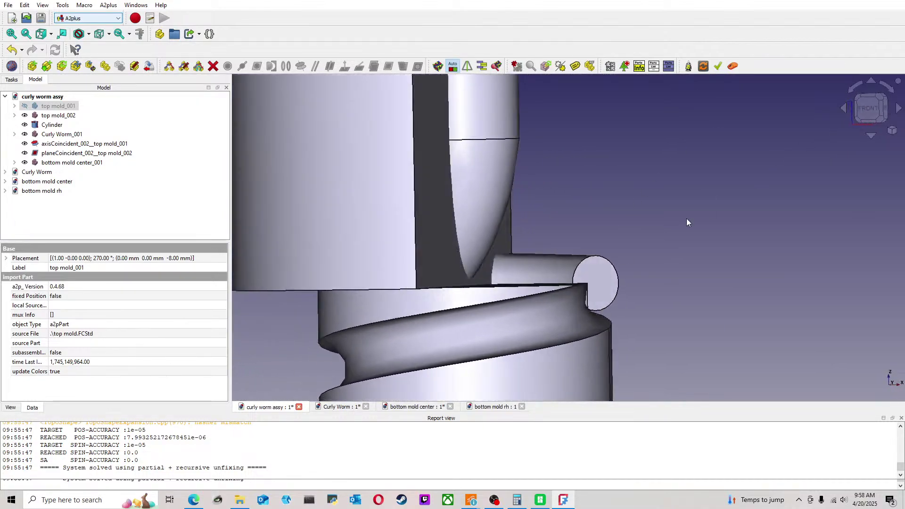
middle_click_drag(627, 264, 547, 236)
Step: Try to add an axis coincident constraint between the worm's cylindrical body face and the bottom mold center's cylindrical face
left_click(549, 157)
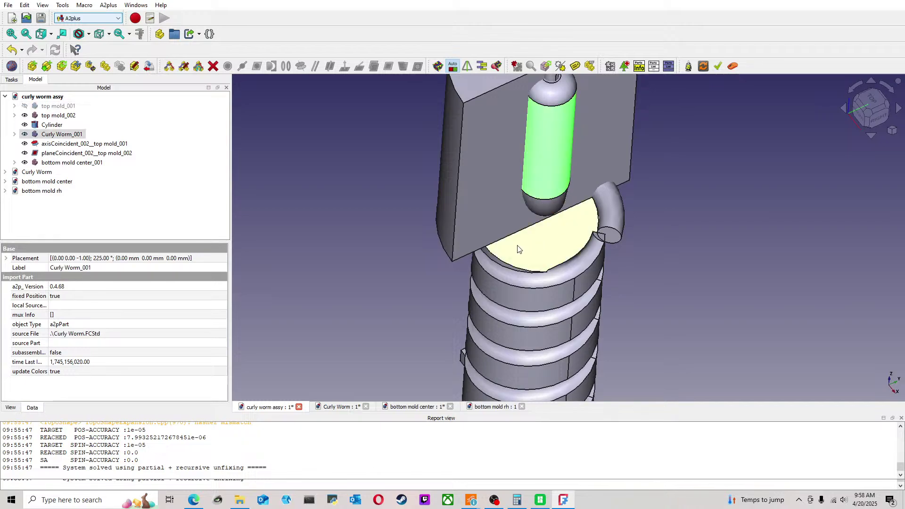
left_click(504, 295, "ctrl")
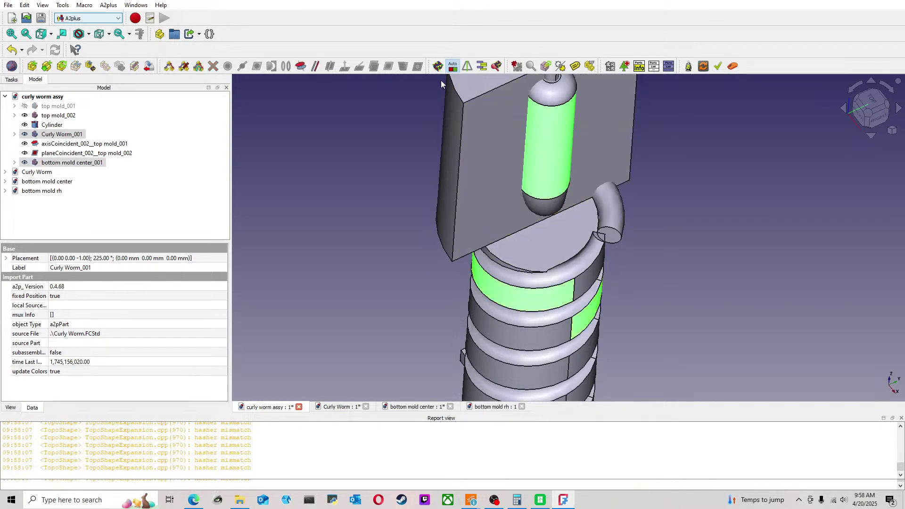
left_click(302, 66)
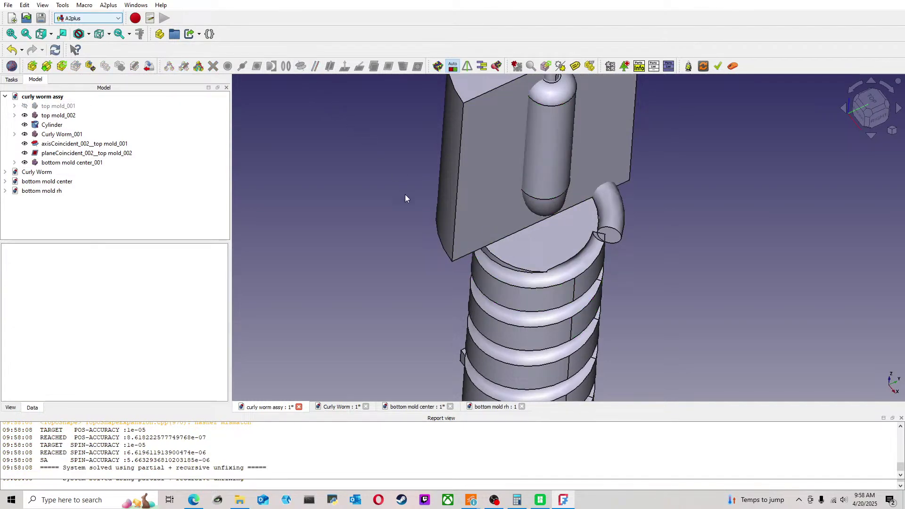
Step: Inspect closely the offset between the worm's circular end face and the start of the core's helix groove
left_click(863, 117)
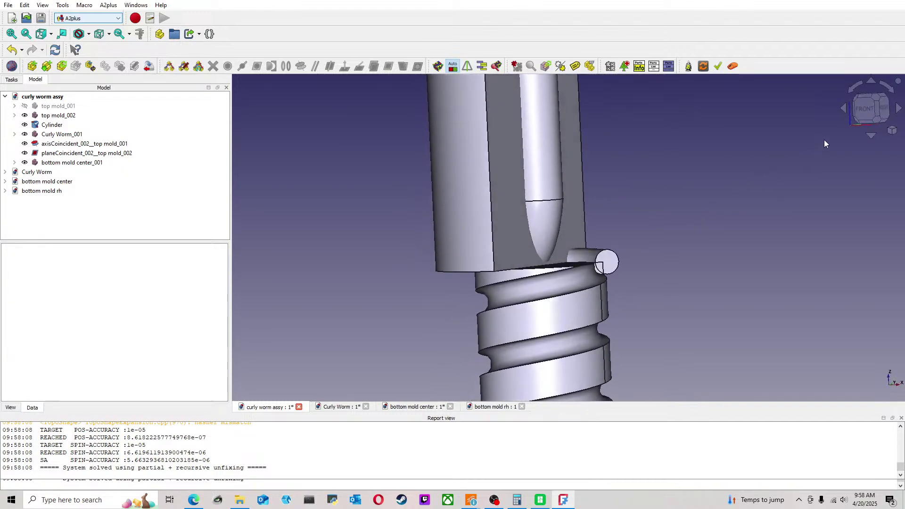
left_click(875, 108)
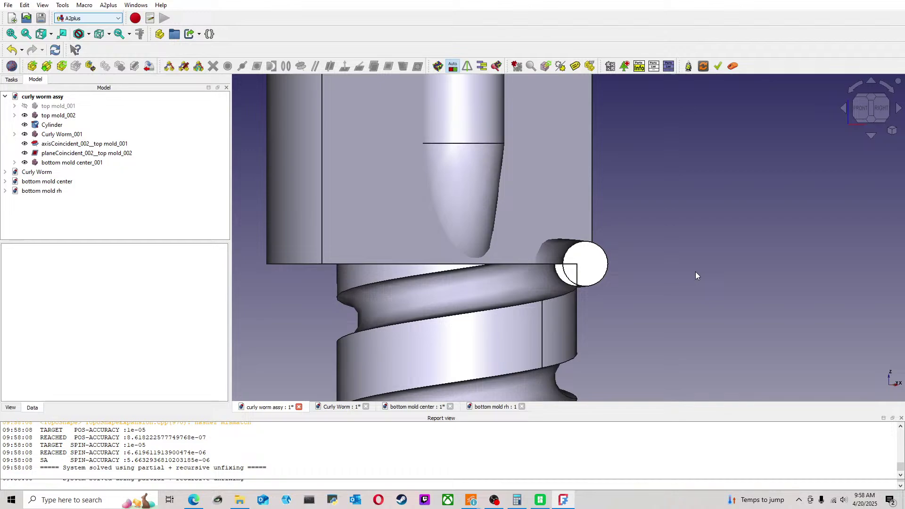
scroll(694, 275, "up", 3)
middle_click_drag(695, 275, 672, 302)
middle_click_drag(687, 213, 645, 301)
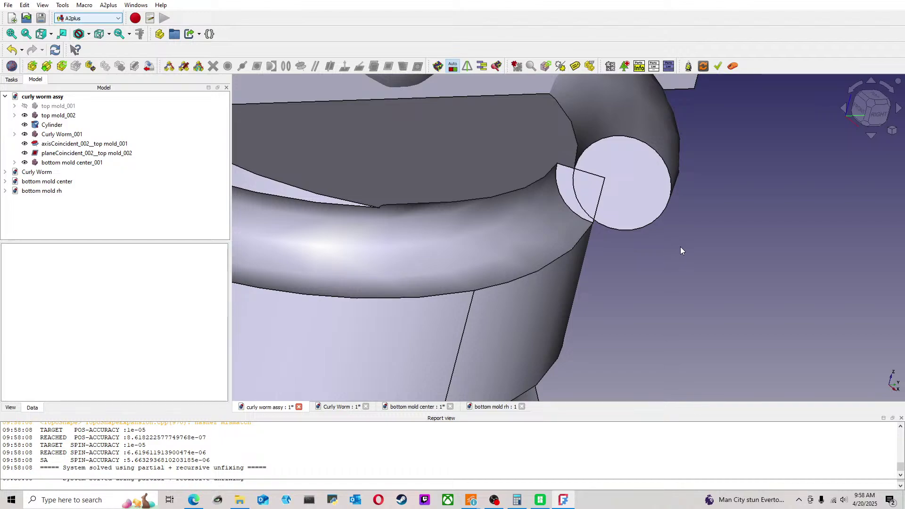
Step: Delete the Curly Worm_001 part from the assembly
scroll(690, 245, "down", 3)
left_click(659, 194)
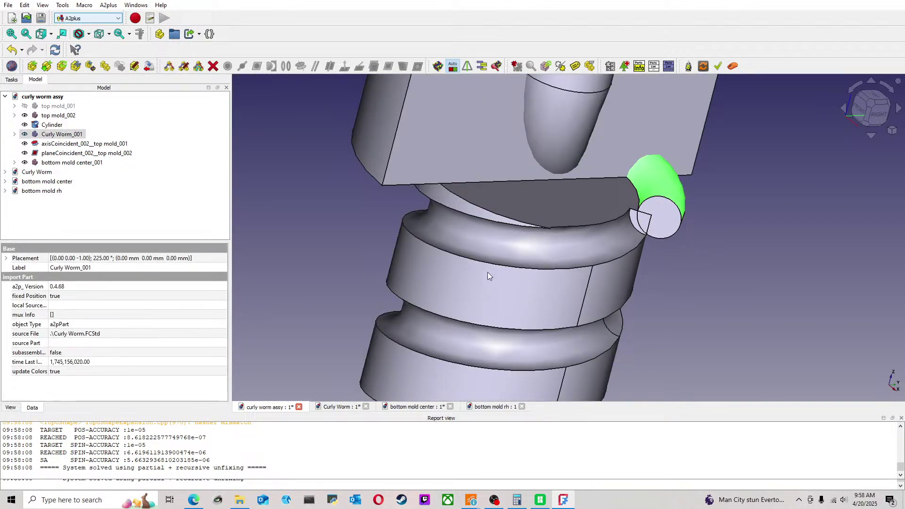
key("Delete")
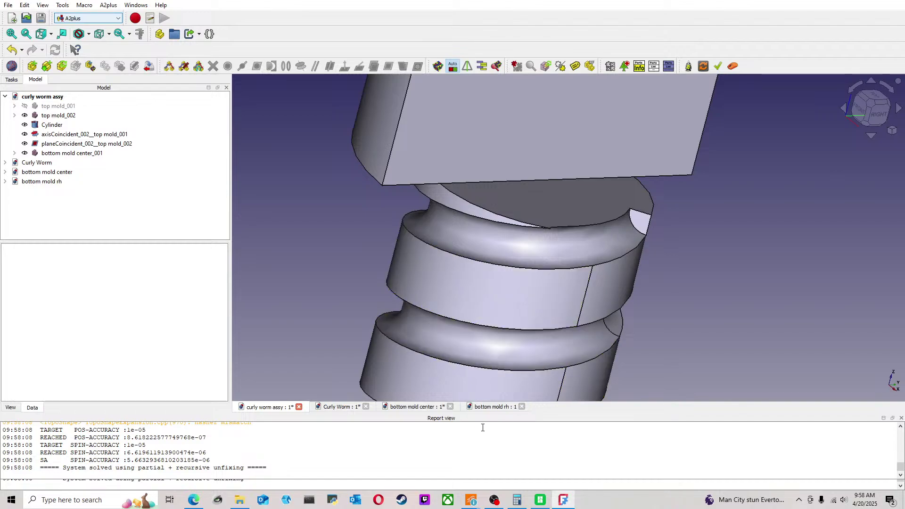
Step: In the Curly Worm document, delete the Fillet feature from the body
left_click(357, 408)
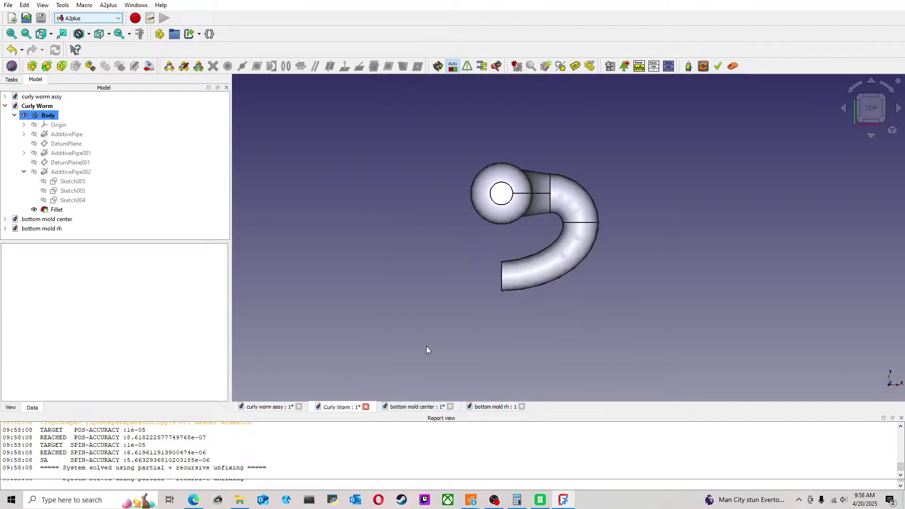
middle_click_drag(471, 245, 432, 272)
scroll(431, 272, "up", 2)
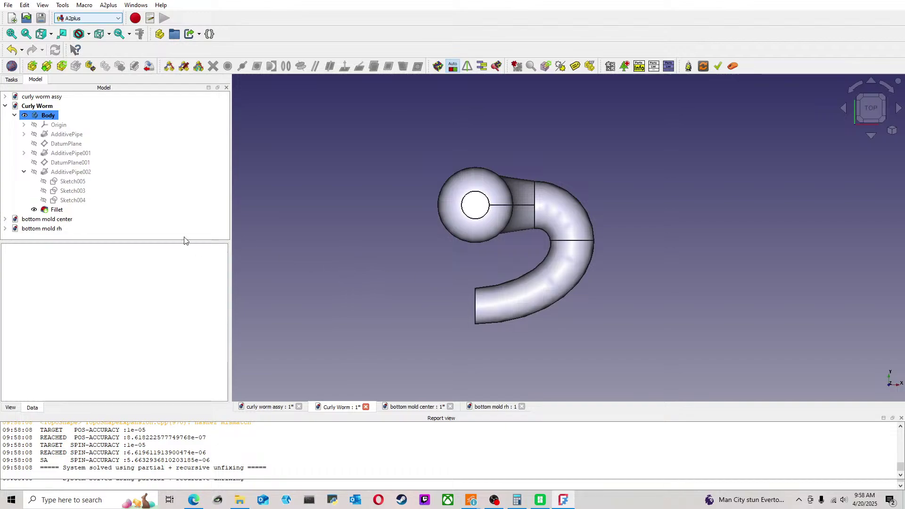
left_click(57, 211)
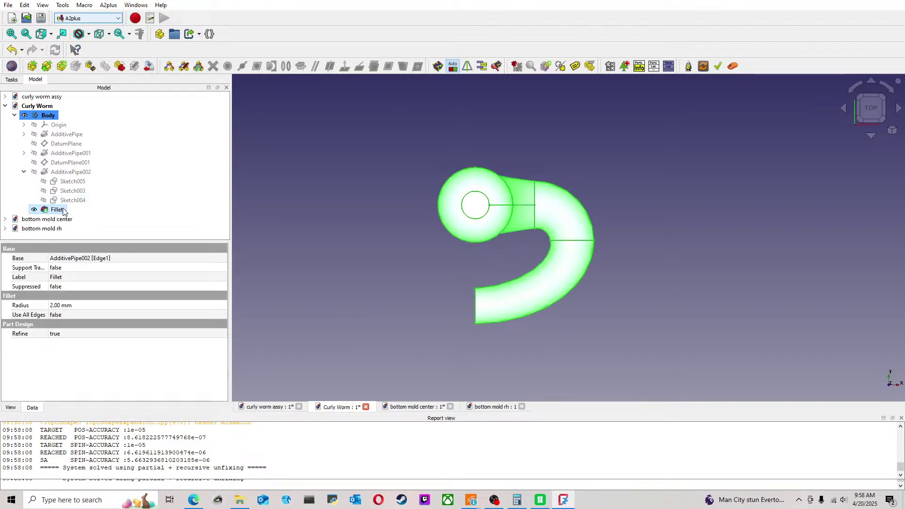
key("Delete")
Step: Open AdditivePipe002's profile sketch, Sketch003, to check its circle, and close it unchanged
double_click(75, 191)
mouse_move(502, 225)
middle_mouse_down()
mouse_move(575, 245)
mouse_move(549, 269)
mouse_move(132, 150)
middle_mouse_up()
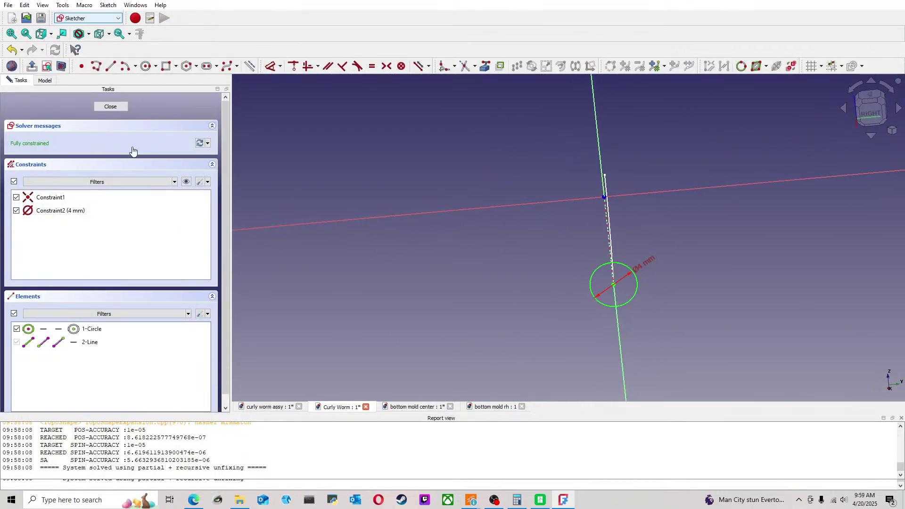
left_click(113, 107)
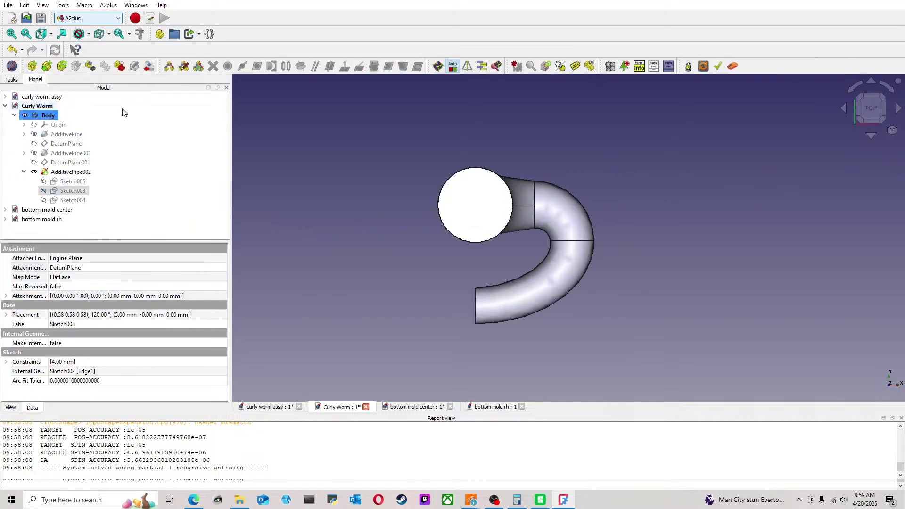
Step: Open the tail path sketch, Sketch004, delete its 8 mm vertical dimension and pull the elliptical arc closer to the horizontal axis
double_click(74, 200)
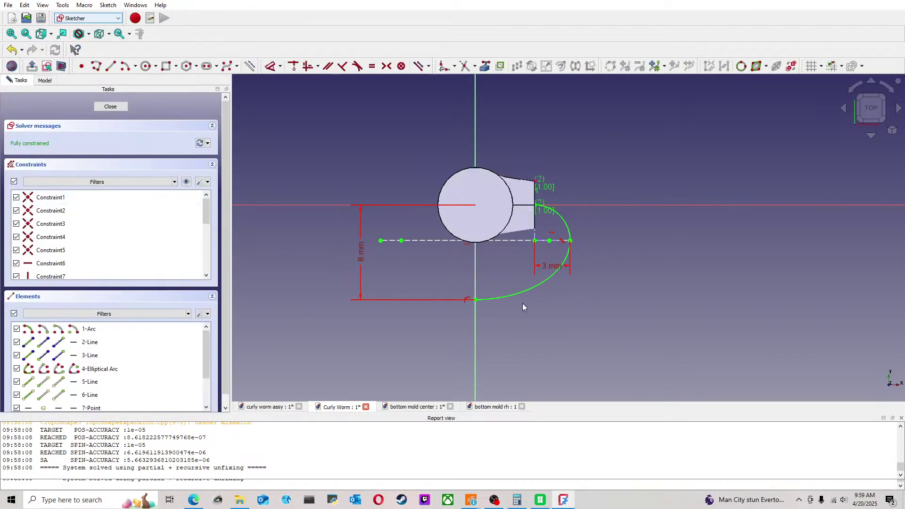
mouse_move(482, 274)
middle_mouse_down()
mouse_move(541, 214)
mouse_move(492, 254)
middle_mouse_up()
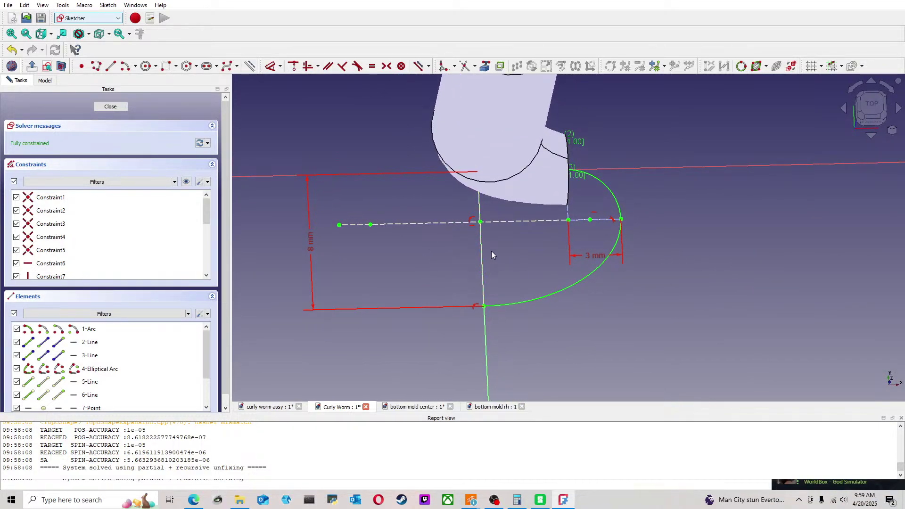
left_click(871, 106)
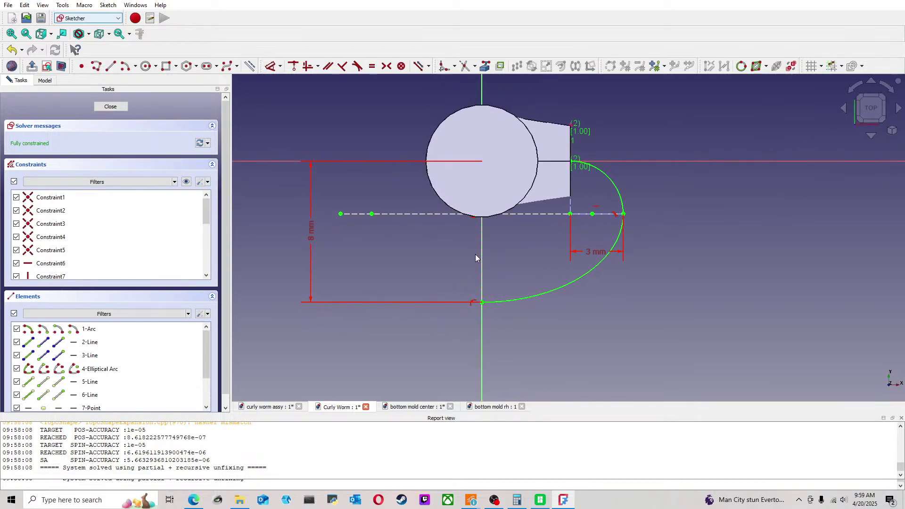
left_click(312, 234)
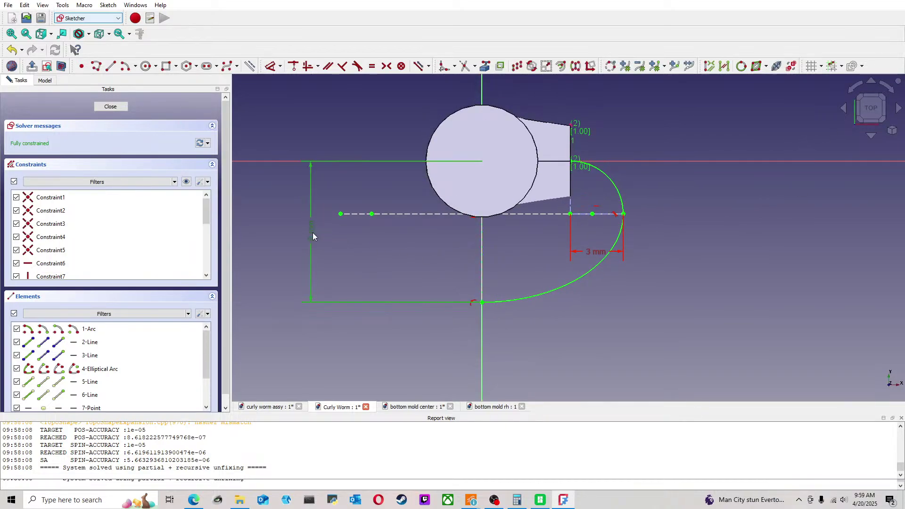
key("Delete")
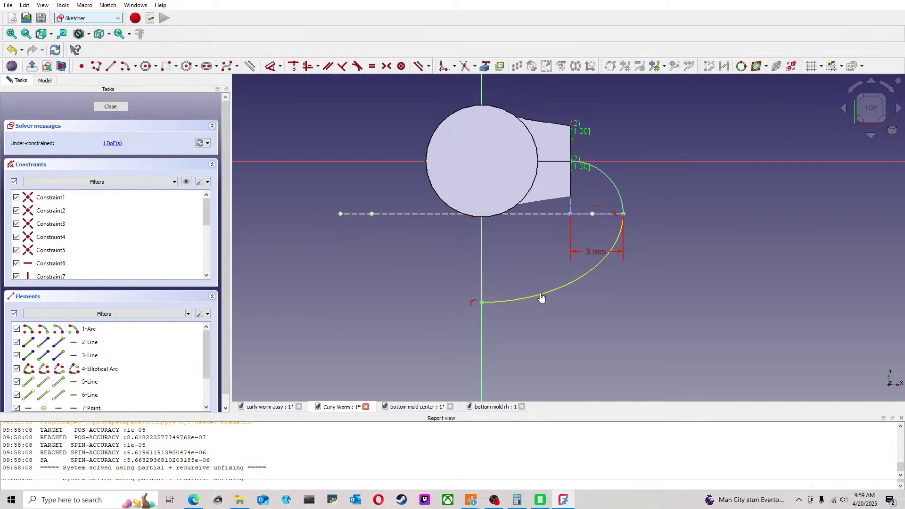
left_click_drag(512, 300, 513, 288)
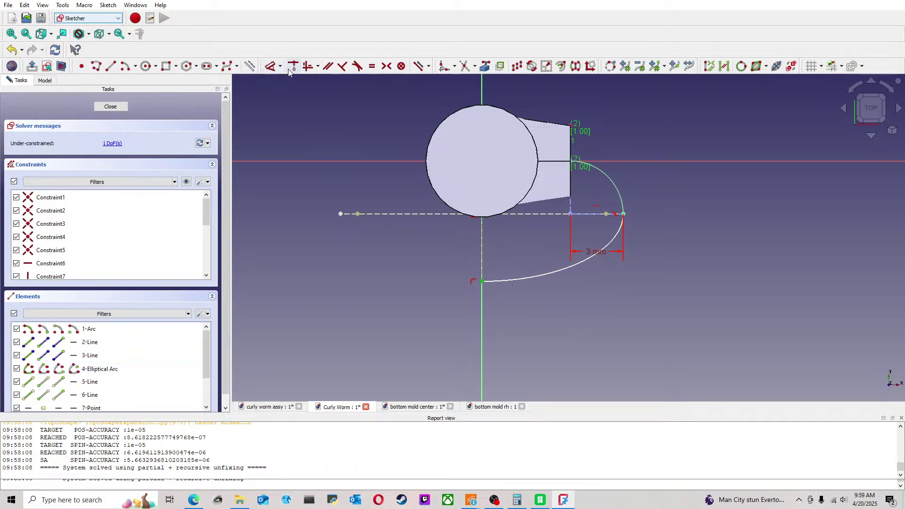
left_click(271, 65)
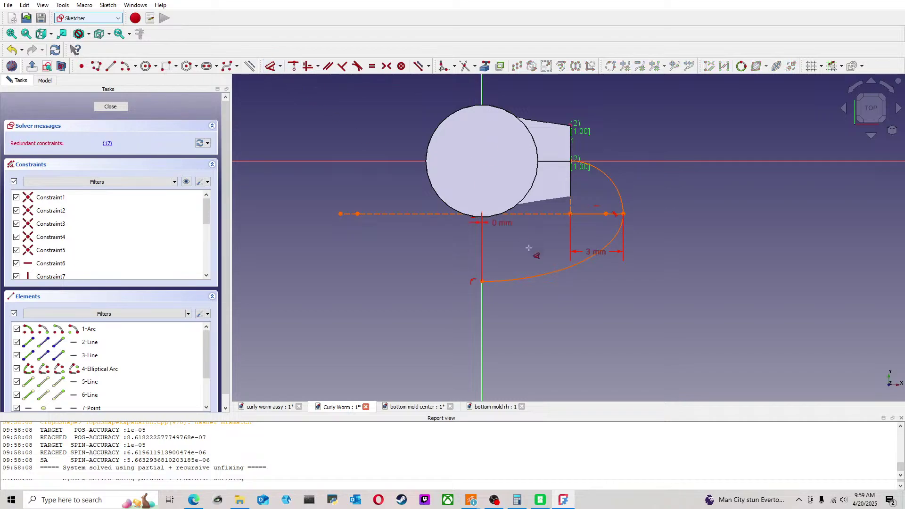
left_click(364, 161)
key("Escape")
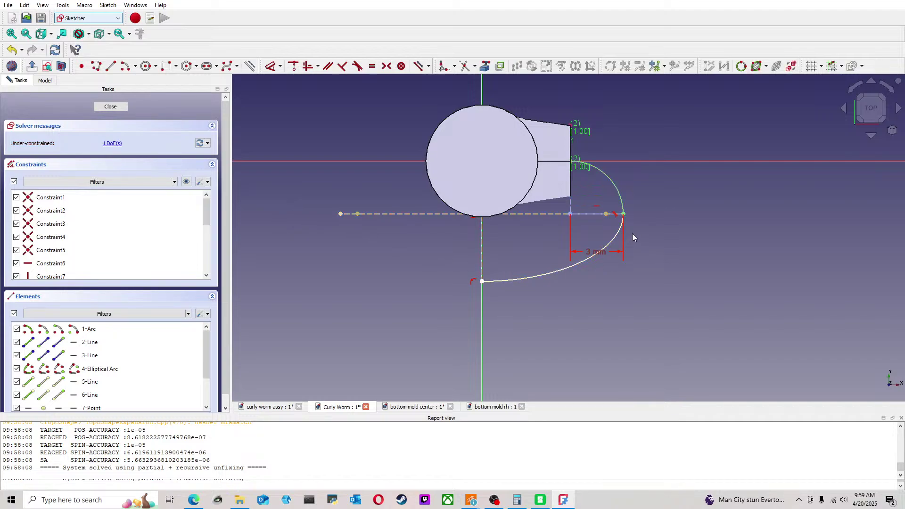
Step: Delete the 3 mm horizontal dimension and dimension the elliptical arc's lower endpoint 8 mm vertically from the horizontal axis
left_click(605, 247)
key("Delete")
left_click(482, 281)
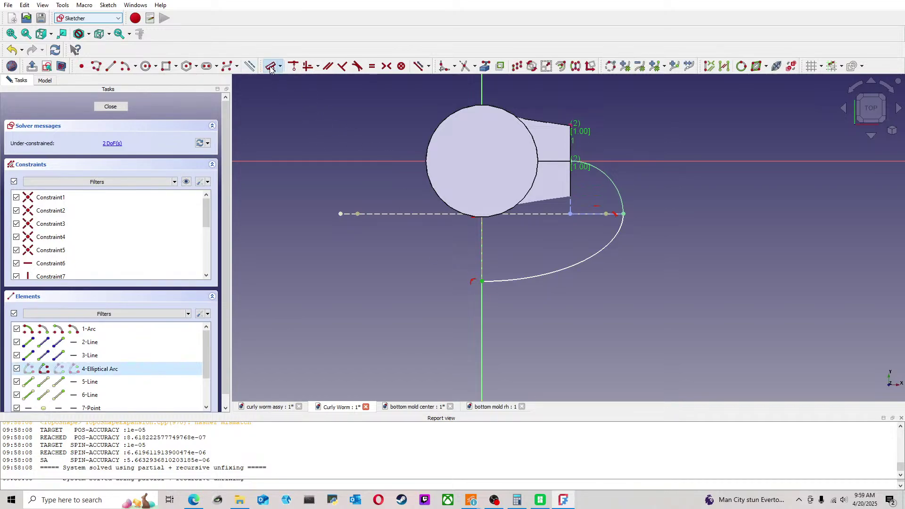
left_click(270, 66)
left_click(311, 218)
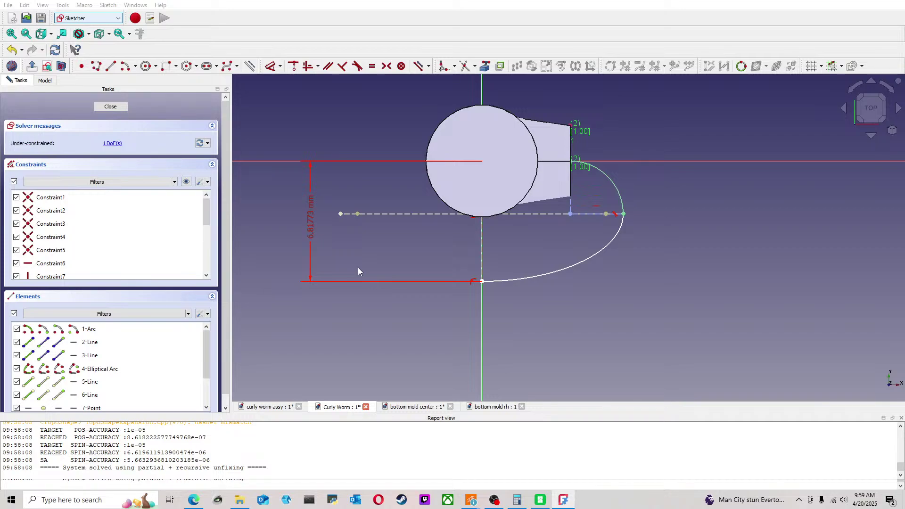
type("8")
key("Return")
right_click(707, 226)
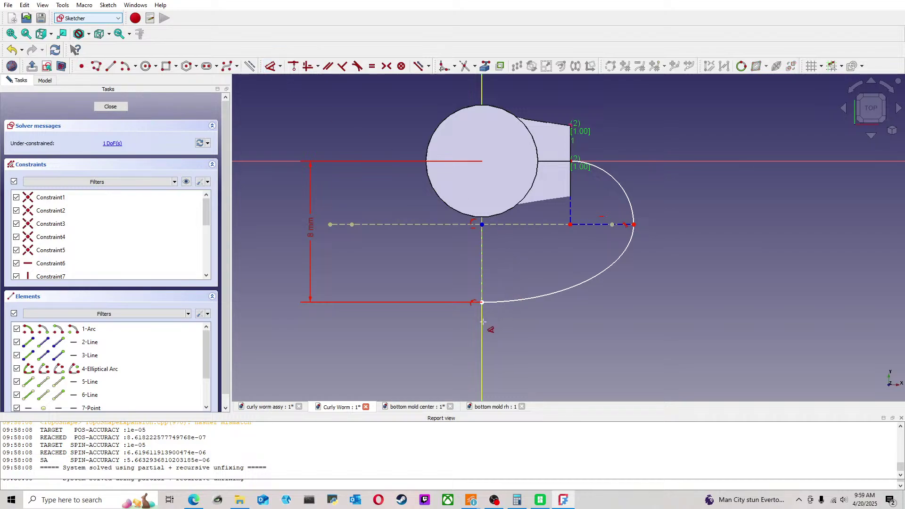
Step: Dimension the junction of the two arcs 8 mm horizontally from the vertical axis and close the sketch
left_click(634, 229)
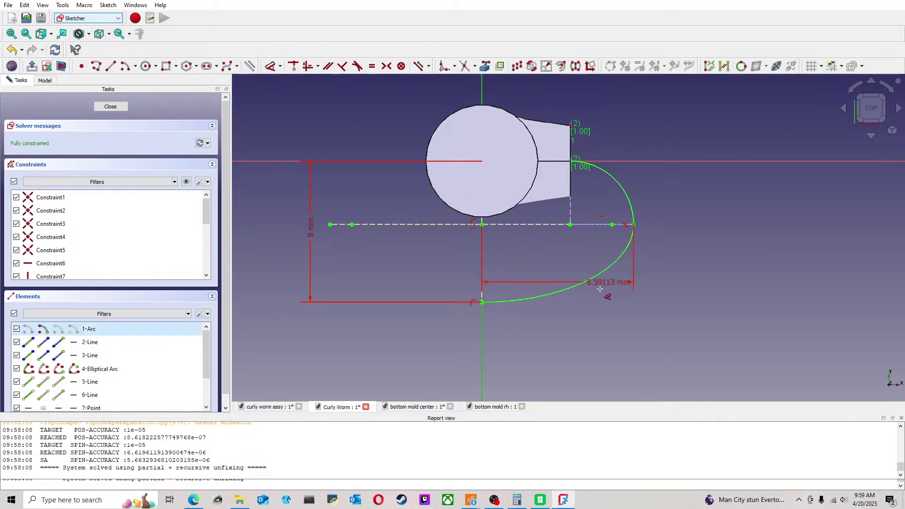
left_click(577, 345)
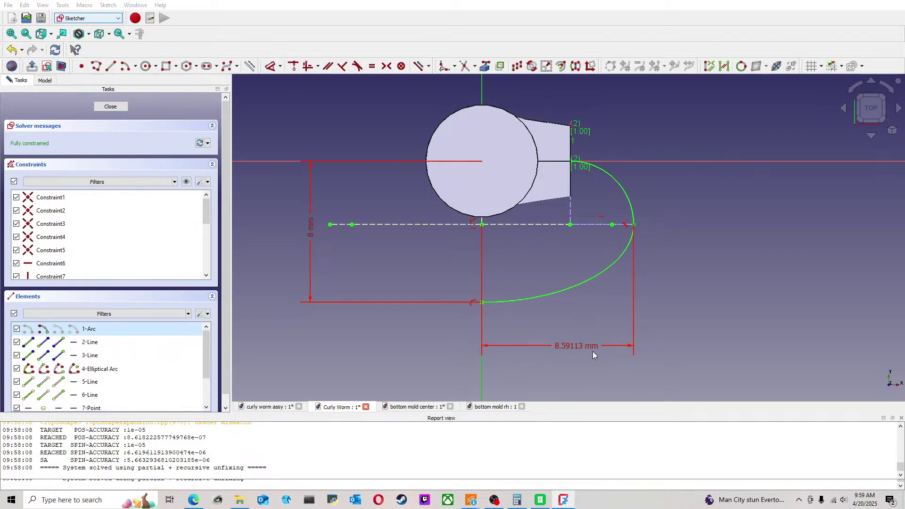
type("8")
key("Return")
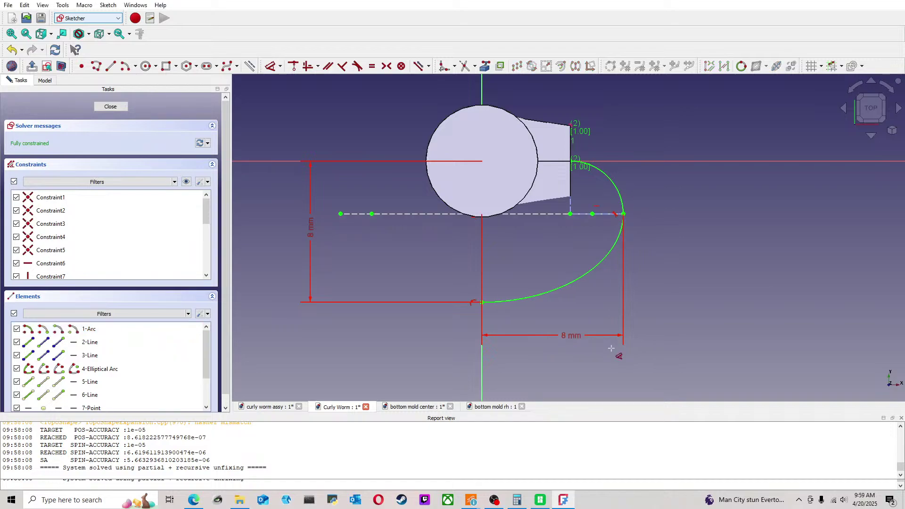
key("Escape")
scroll(380, 236, "down", 1)
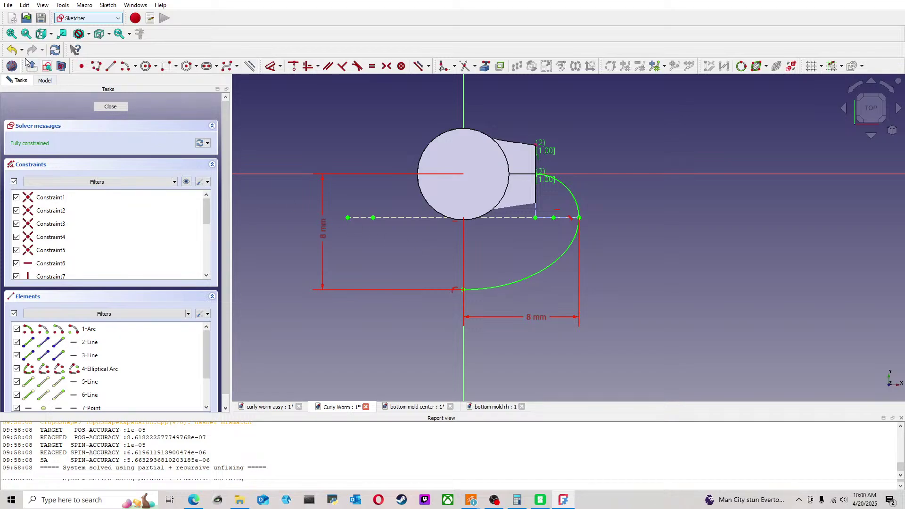
left_click(115, 106)
Step: Fillet the circular edge at the worm's flat head end with a 2 mm radius in Part Design and save the document
mouse_move(397, 229)
middle_mouse_down()
mouse_move(622, 256)
mouse_move(527, 314)
middle_mouse_up()
left_click(485, 220)
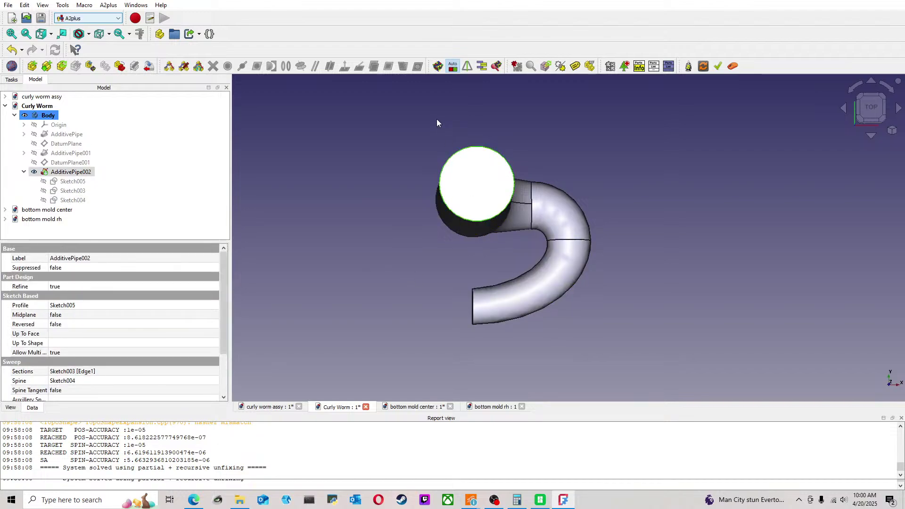
left_click(358, 120)
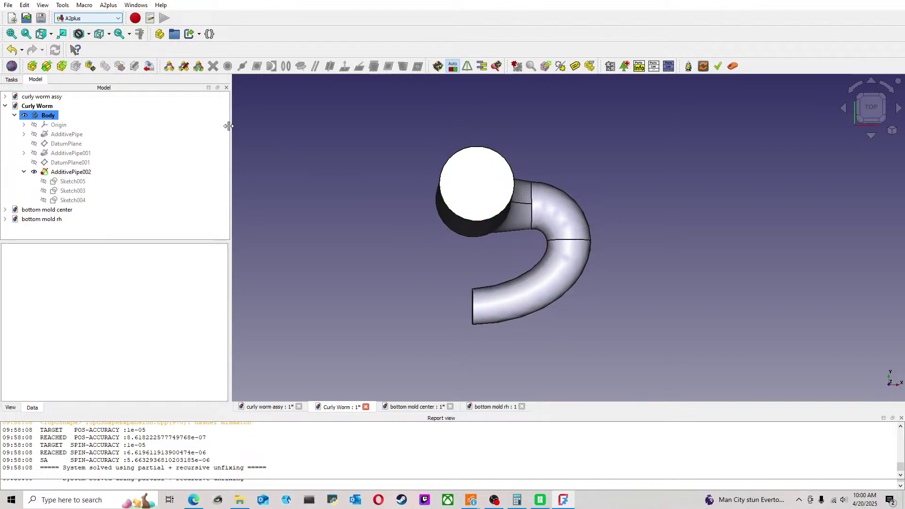
left_click(104, 19)
left_click(88, 136)
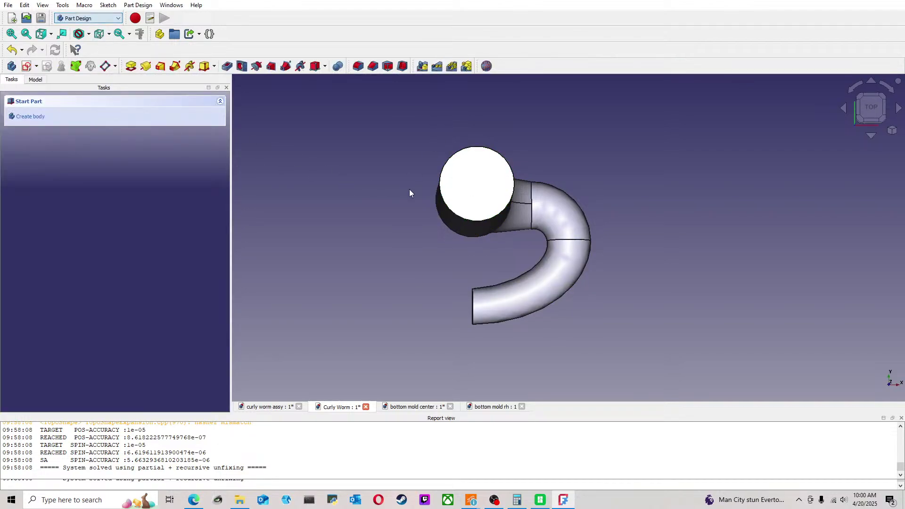
left_click(452, 211)
left_click(358, 66)
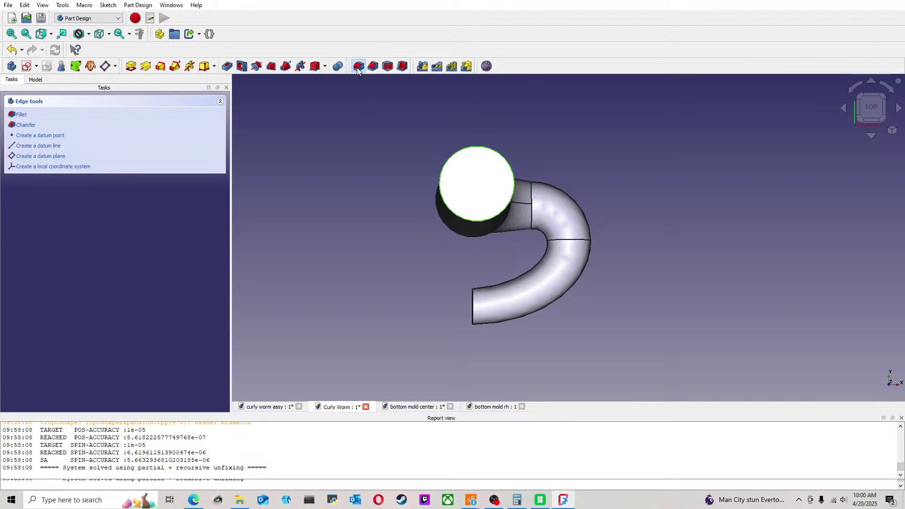
left_click(215, 245)
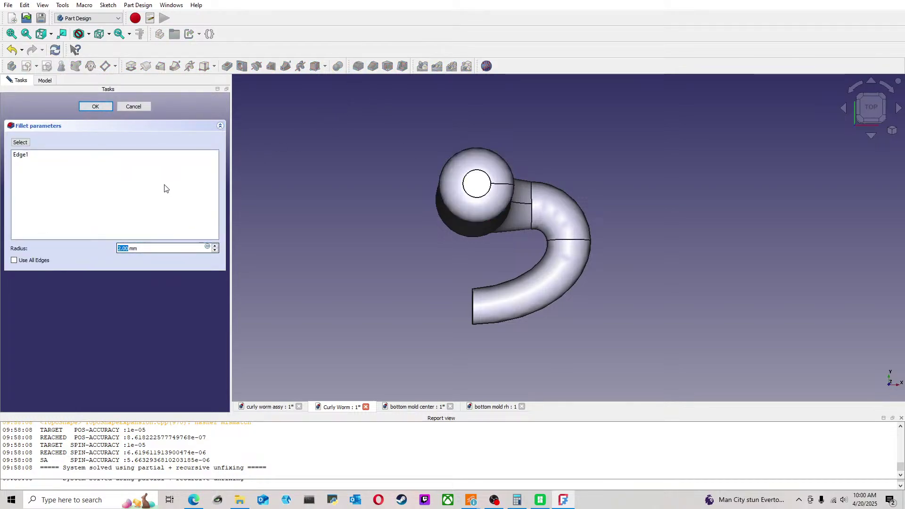
left_click(100, 108)
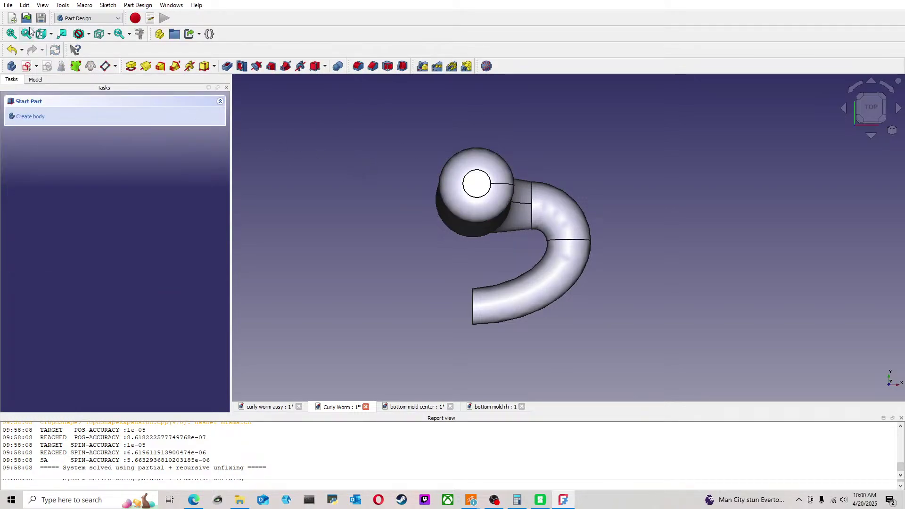
key("ctrl+s")
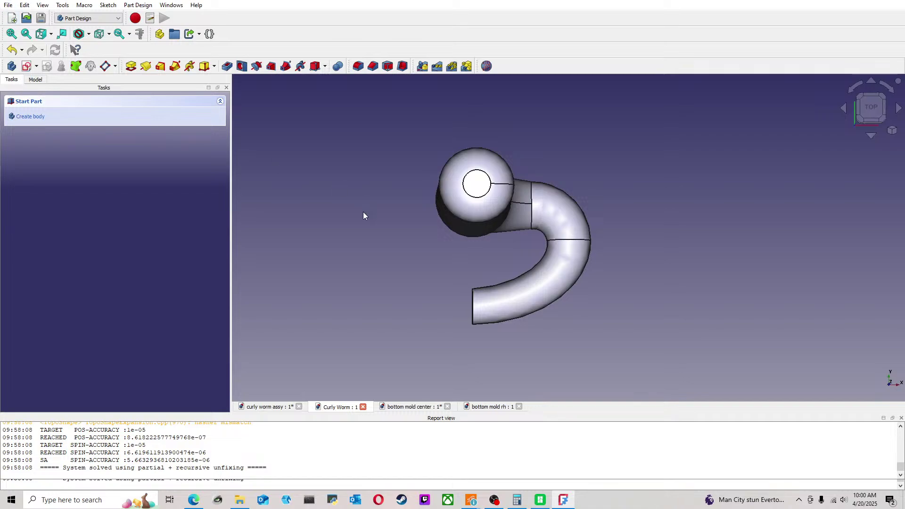
Step: Import the revised Curly Worm part into the curly worm assembly
left_click(274, 405)
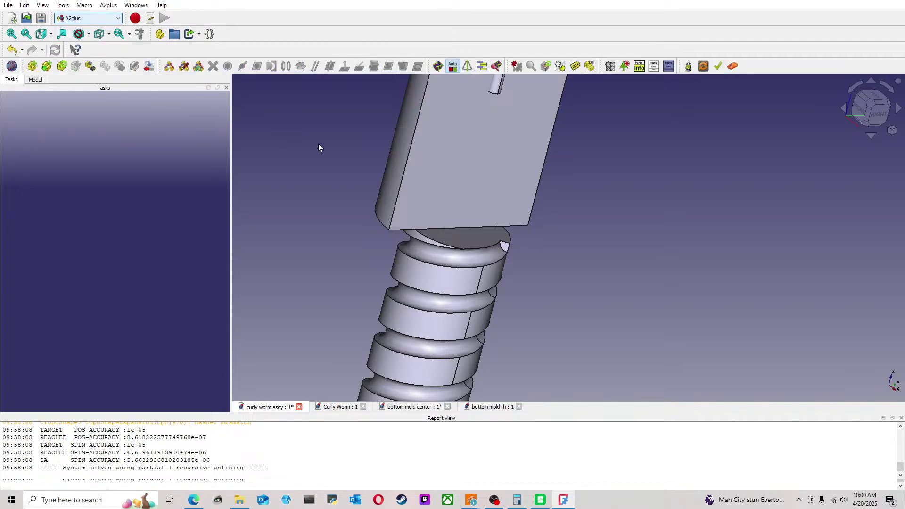
scroll(377, 142, "down", 4)
left_click(877, 106)
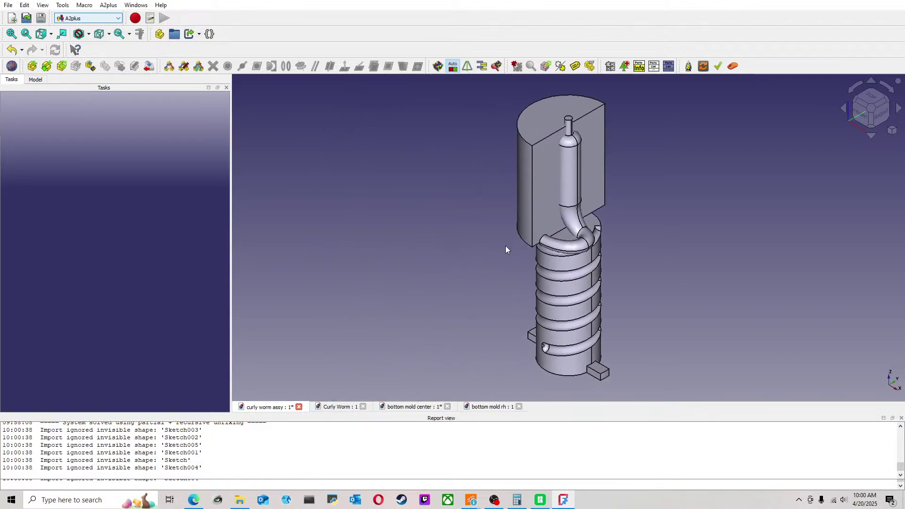
Step: Add a plane coincident constraint between the worm's tail end face and the start face of the core's helix groove
middle_click_drag(698, 228, 554, 220)
scroll(554, 221, "up", 3)
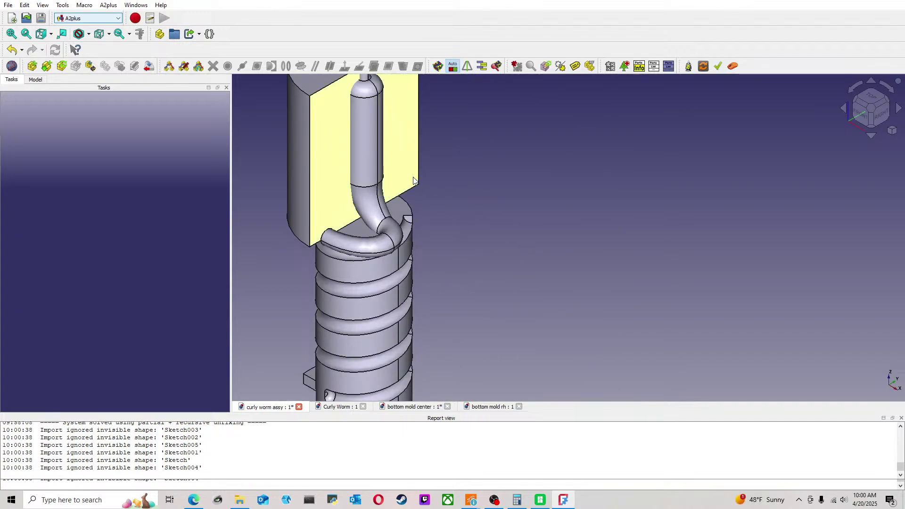
middle_click_drag(327, 254, 408, 259)
scroll(350, 234, "up", 2)
left_click(355, 229)
left_click(726, 181)
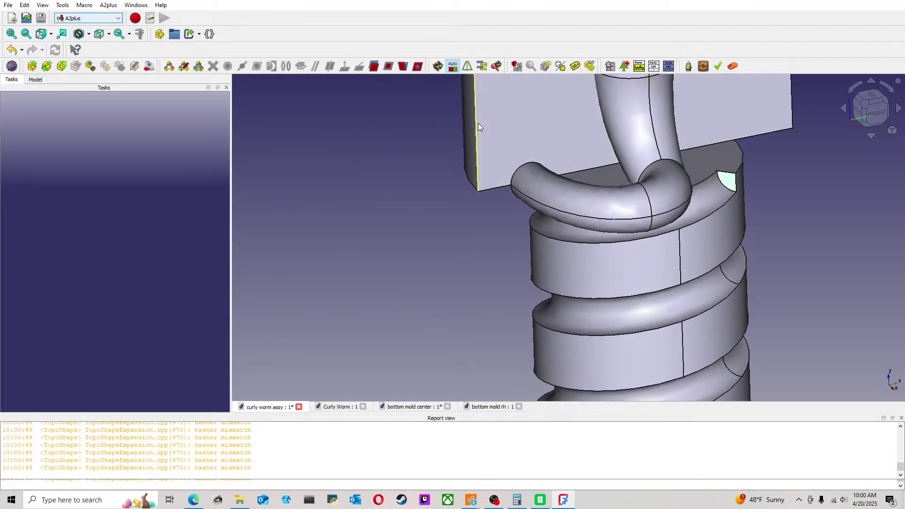
left_click(390, 68)
middle_click_drag(480, 215, 408, 163)
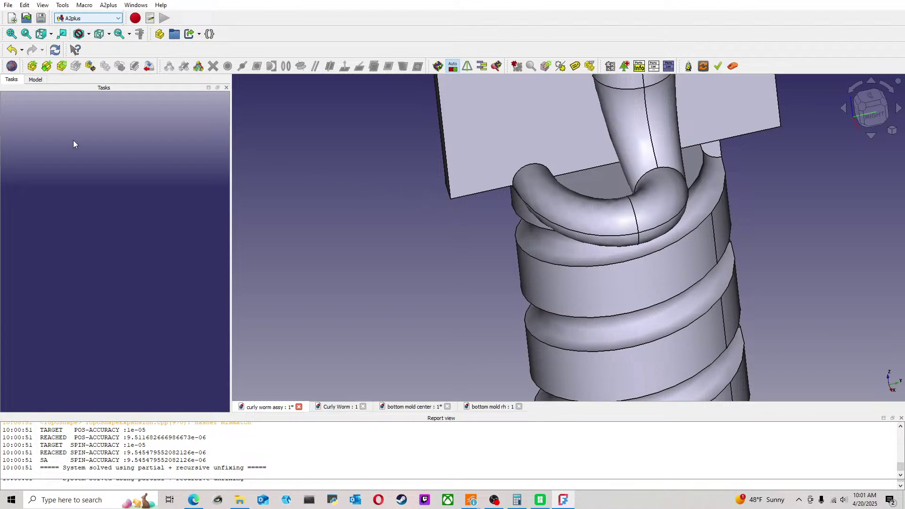
Step: Delete the plane coincident constraint between Curly Worm_001 and bottom mold center_001
left_click(37, 79)
left_click(15, 162)
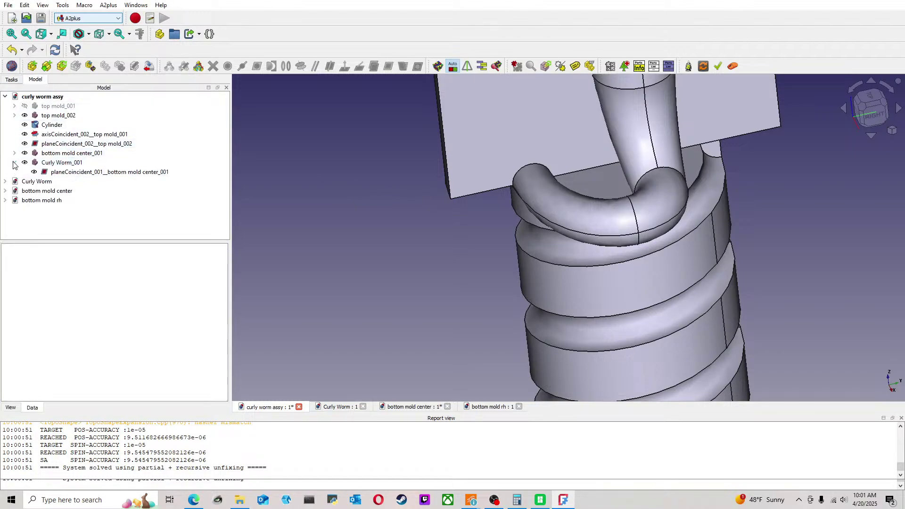
left_click(89, 172)
key("Delete")
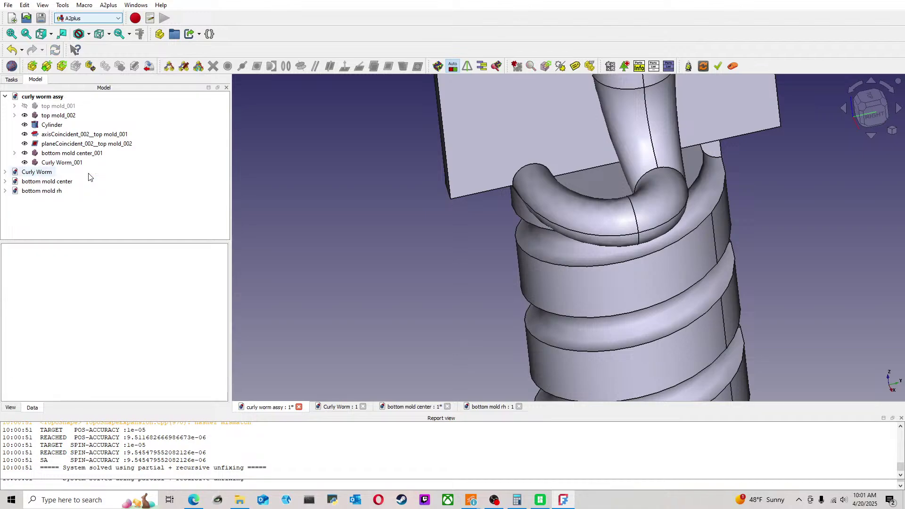
Step: Add an axis coincident constraint between the worm's straight cylindrical body and the bottom mold center's outer cylindrical face
scroll(424, 179, "down", 5)
middle_click_drag(426, 169, 474, 145)
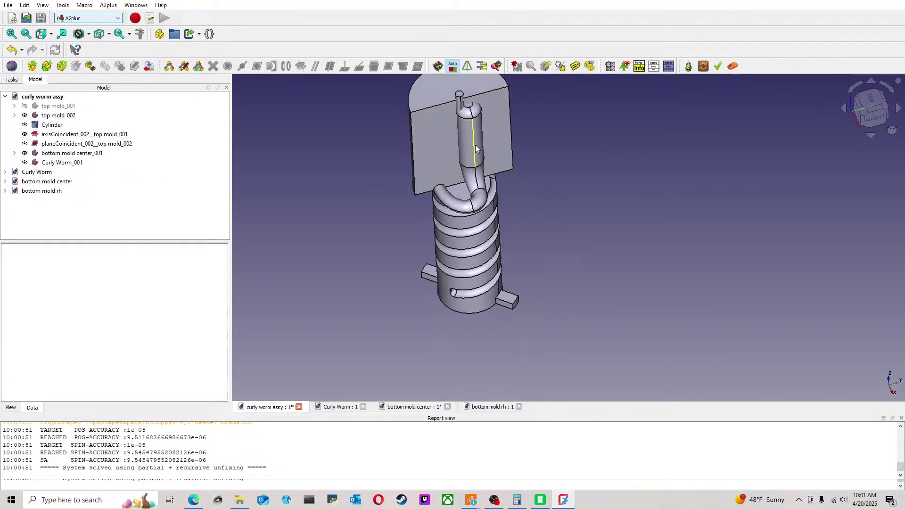
left_click(440, 143)
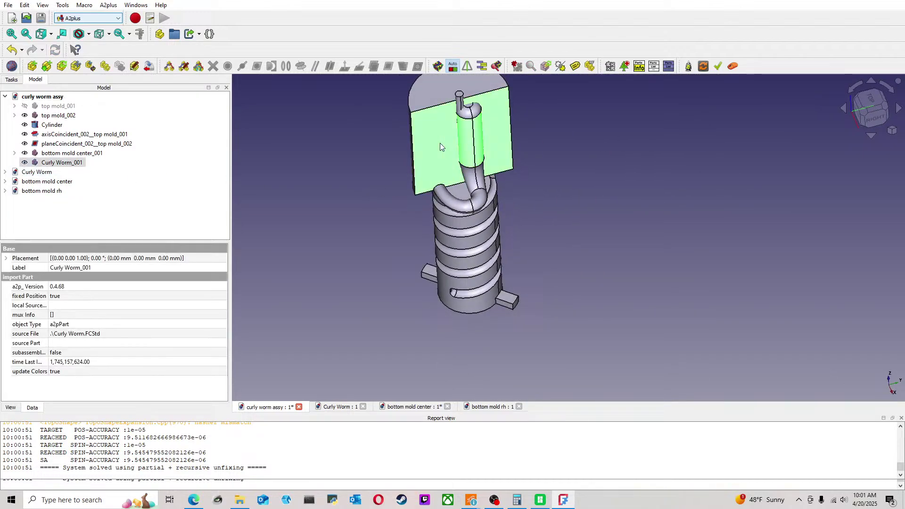
left_click(326, 88)
left_click(465, 140)
left_click(488, 213, "ctrl")
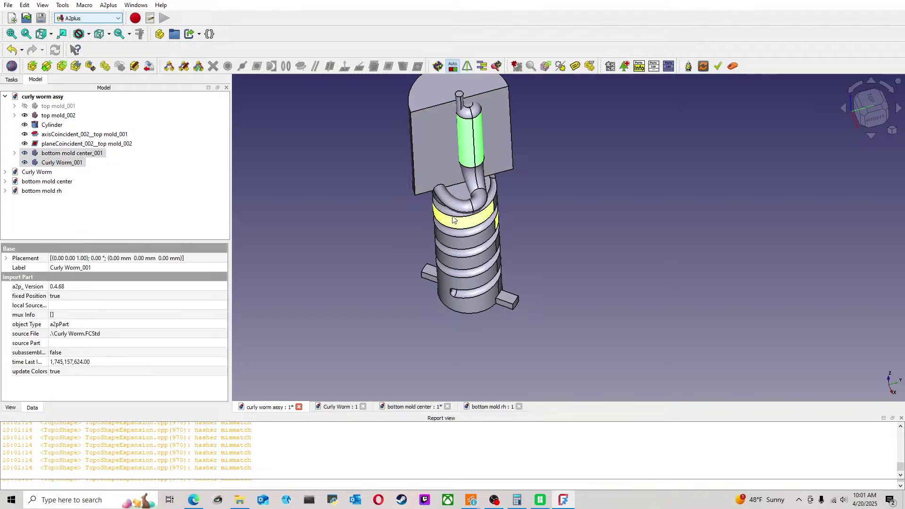
left_click(302, 67)
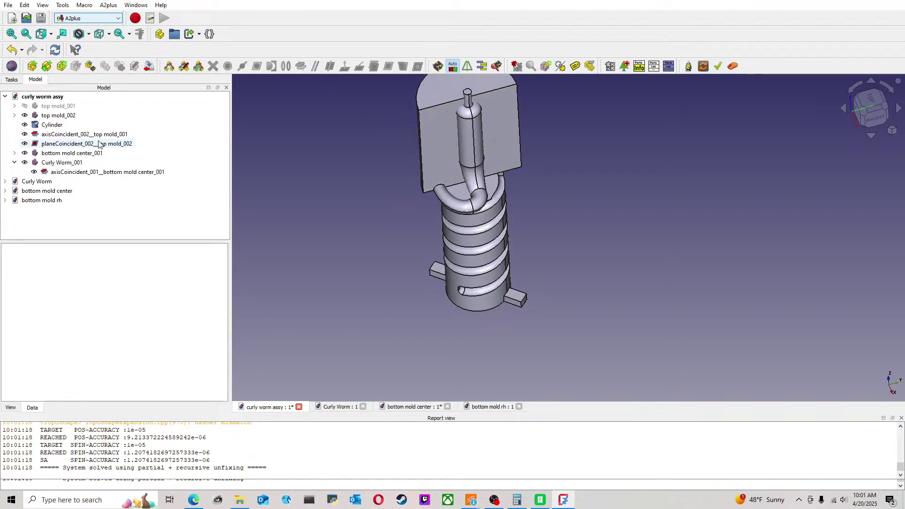
left_click(73, 164)
double_click(73, 164)
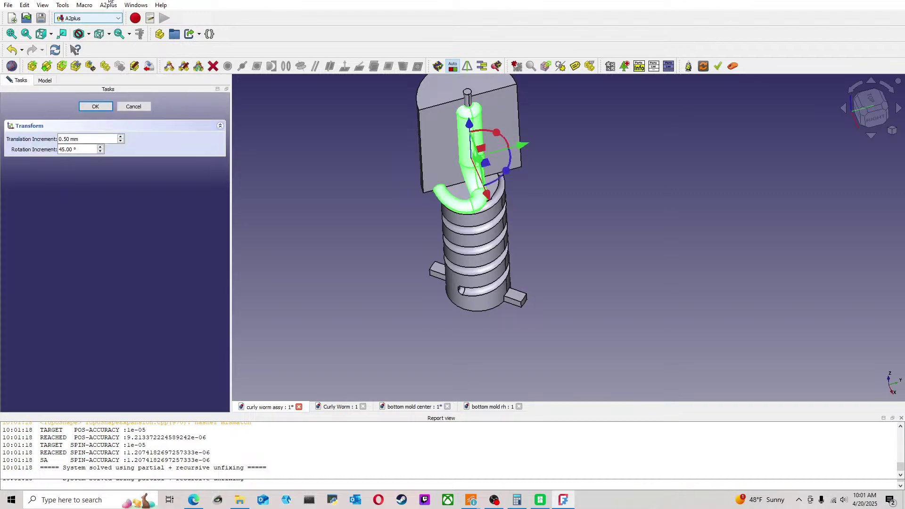
left_click_drag(509, 174, 395, 117)
scroll(533, 198, "up", 5)
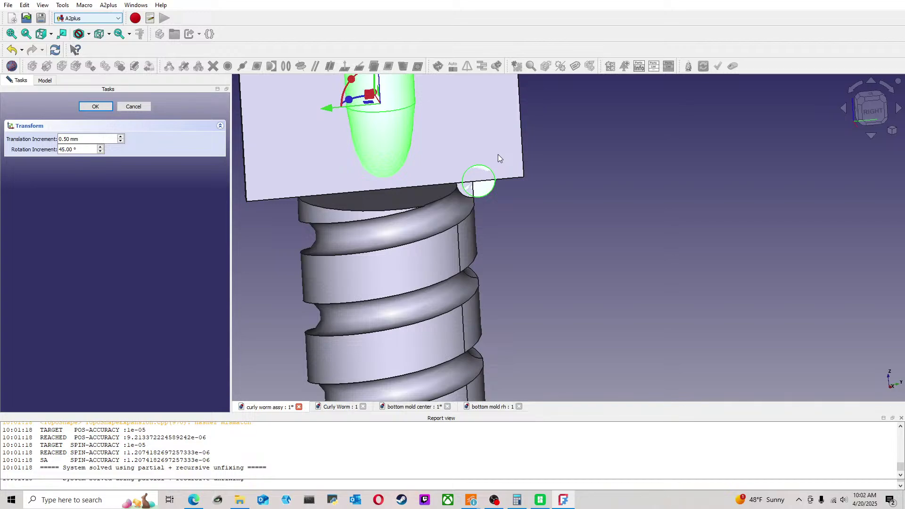
mouse_move(586, 173)
middle_mouse_down()
mouse_move(550, 226)
mouse_move(565, 205)
mouse_move(598, 213)
mouse_move(549, 92)
mouse_move(537, 129)
middle_mouse_up()
scroll(534, 142, "down", 3)
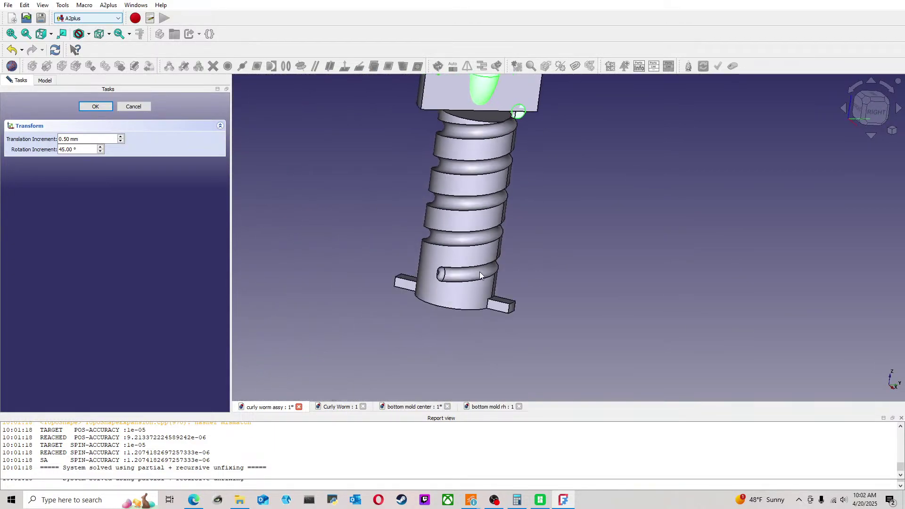
middle_click_drag(522, 174, 492, 181)
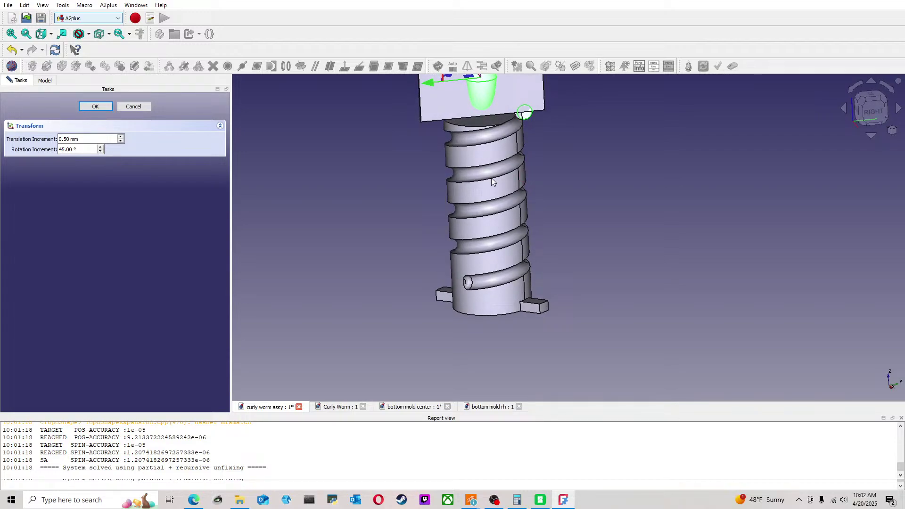
middle_click_drag(540, 111, 530, 224)
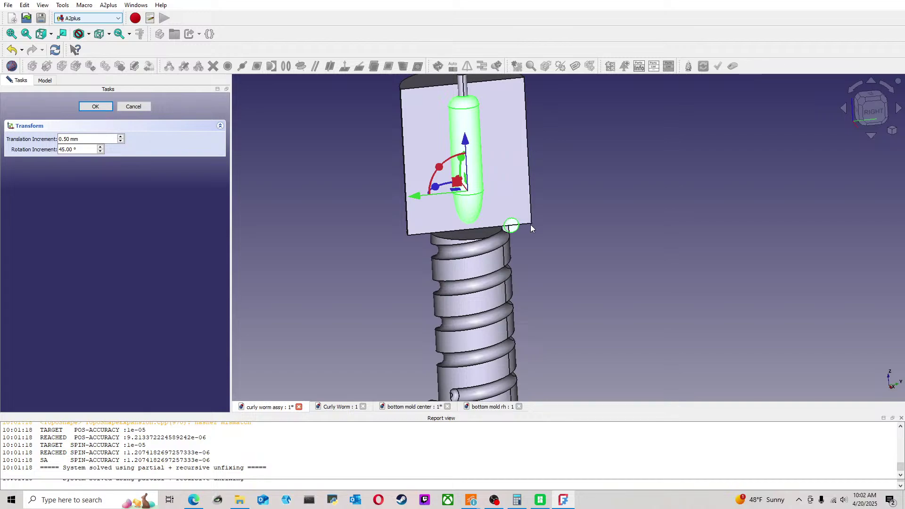
left_click(127, 107)
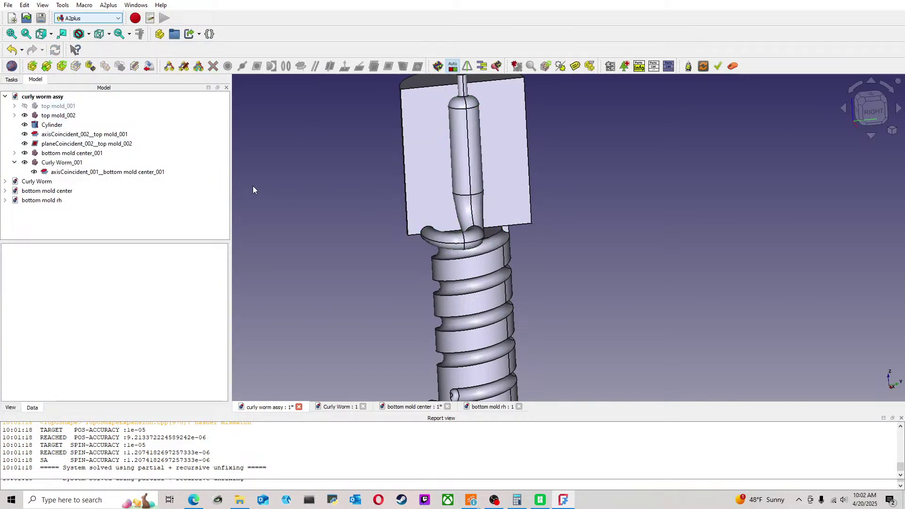
Step: Delete the axis coincident constraint on Curly Worm_001 and rotate the worm 180° about its vertical axis
left_click(122, 172)
key("Delete")
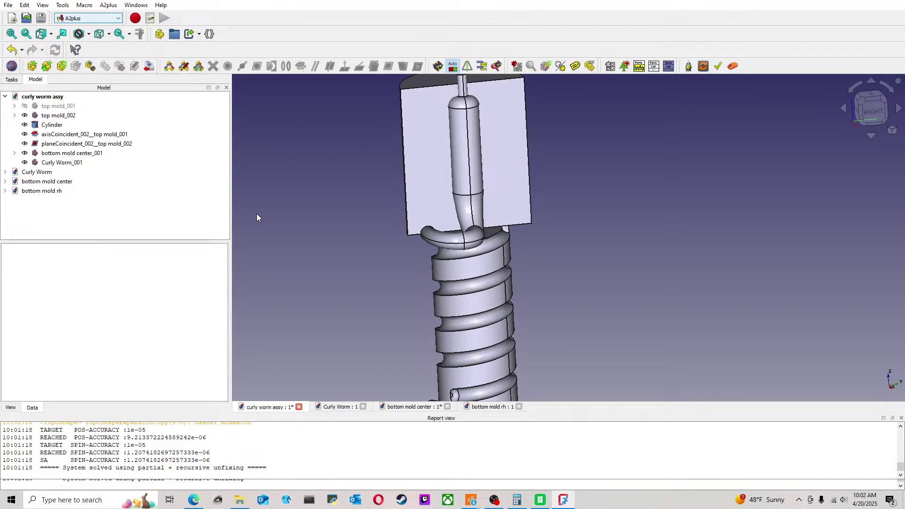
double_click(53, 163)
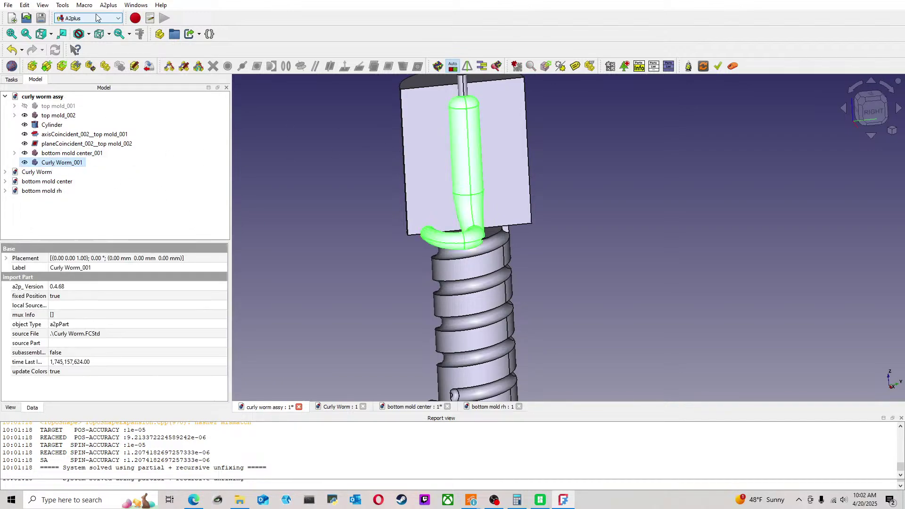
left_click_drag(518, 186, 285, 185)
left_click(88, 106)
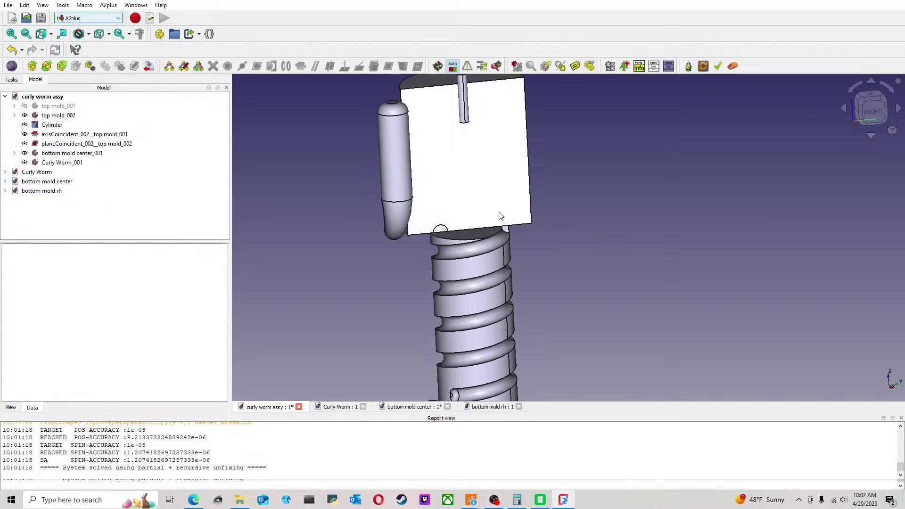
Step: Add an axis coincident constraint between the worm's circular tail end edge and the start edge of the core's helix groove
scroll(545, 226, "up", 3)
left_click(872, 110)
scroll(414, 249, "up", 3)
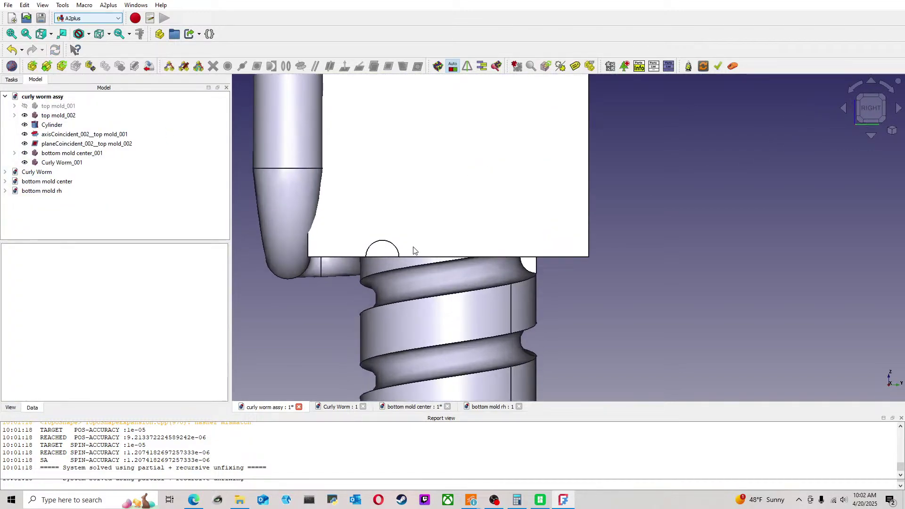
left_click(394, 250)
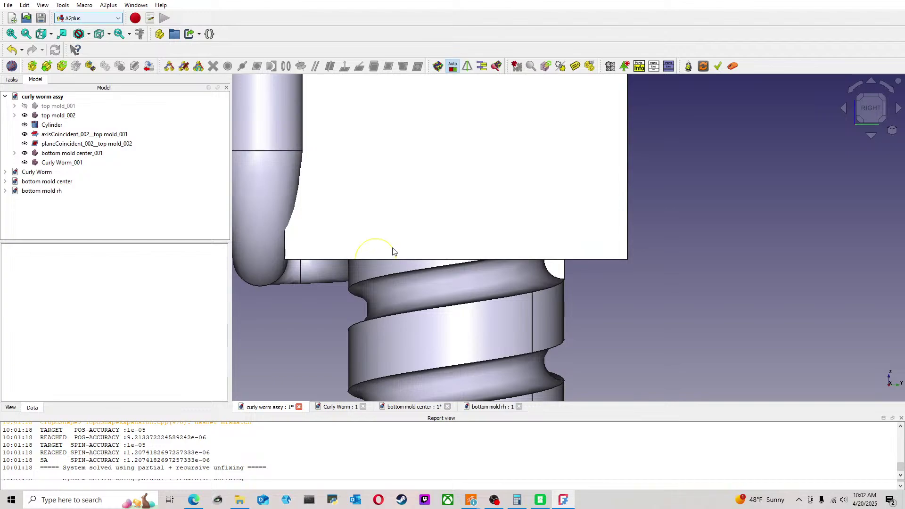
left_click(550, 270, "ctrl")
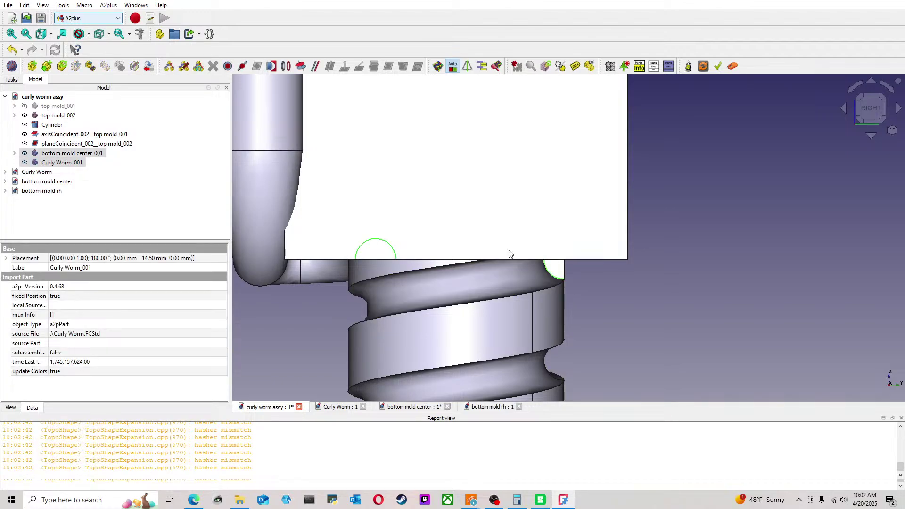
left_click(297, 69)
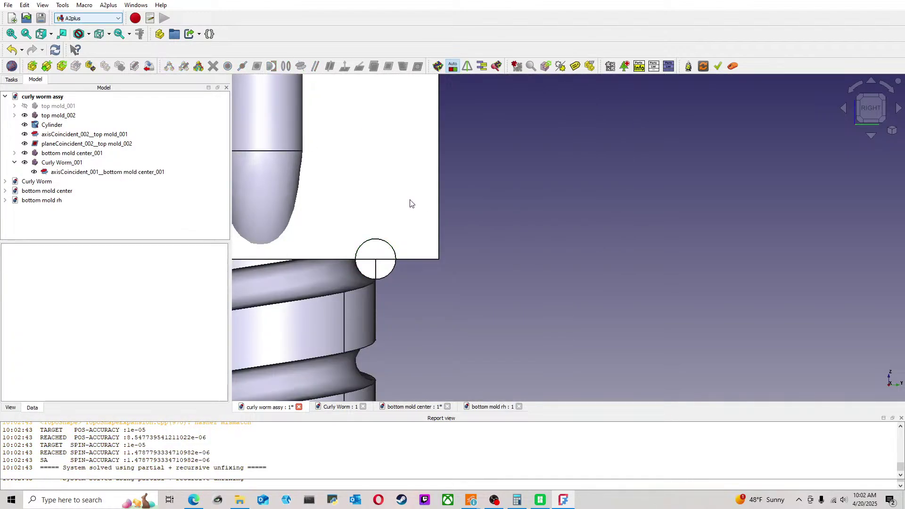
Step: Add an axis coincident constraint between the small Cylinder above the worm and the worm's straight cylindrical body
scroll(454, 220, "down", 3)
middle_click_drag(499, 228, 540, 241)
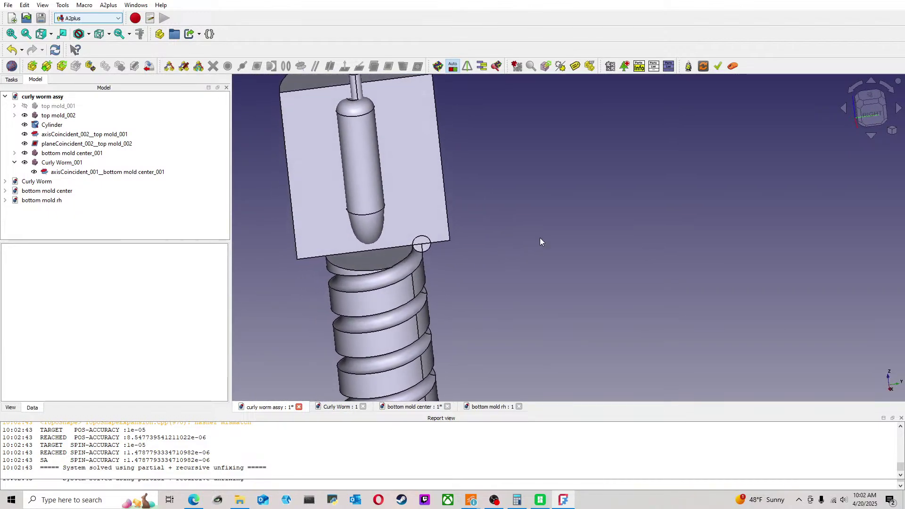
left_click(871, 115)
scroll(542, 233, "up", 2)
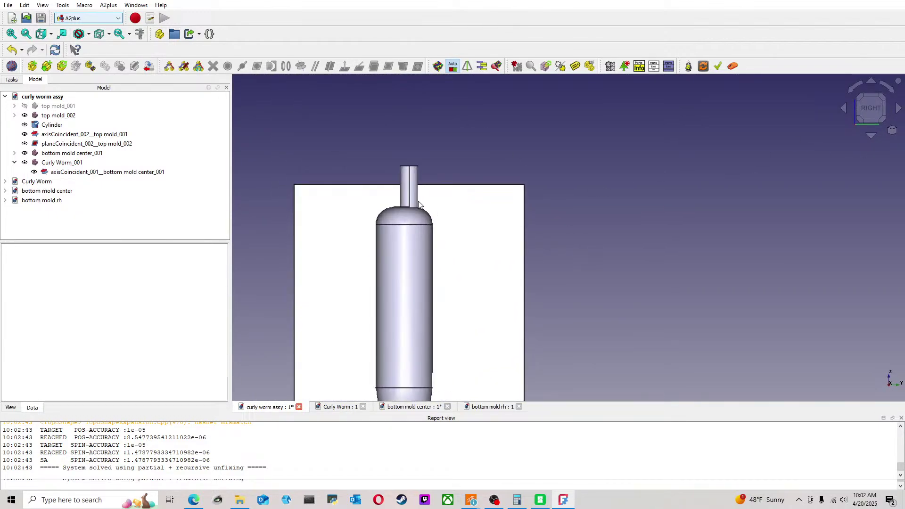
left_click(406, 199)
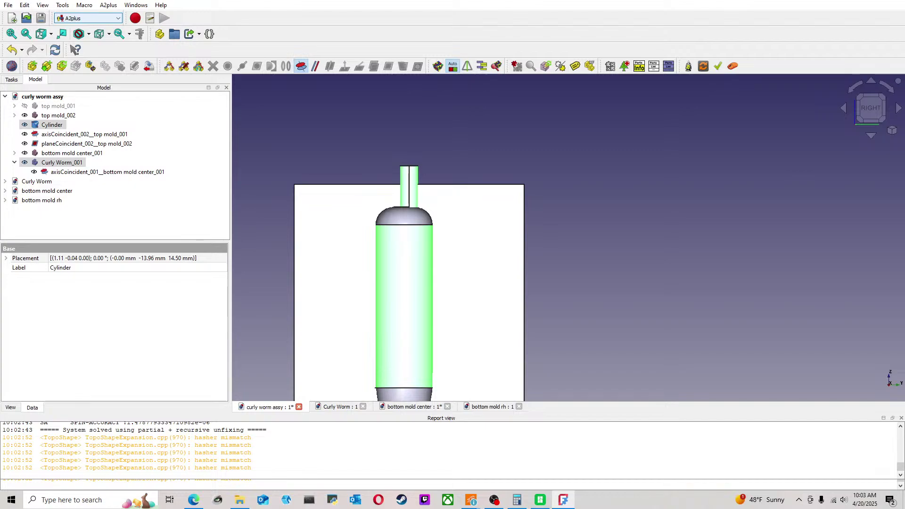
left_click(302, 65)
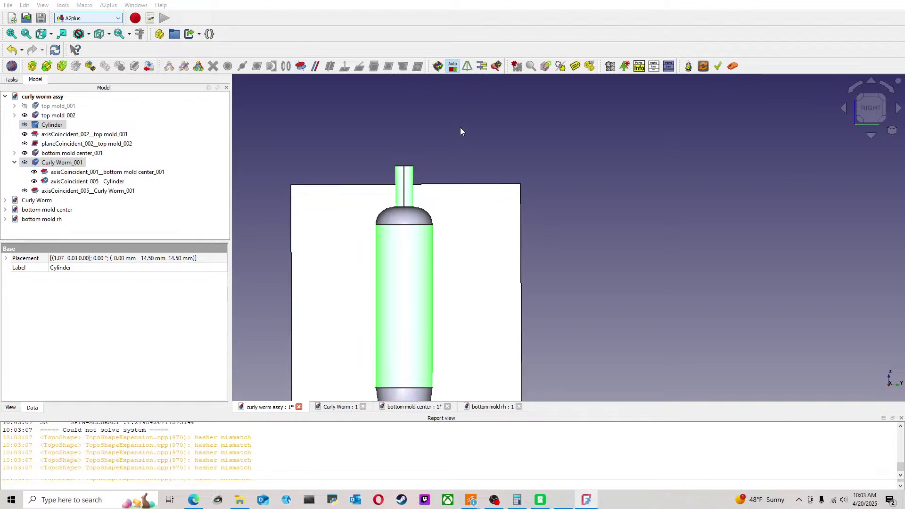
left_click(503, 250)
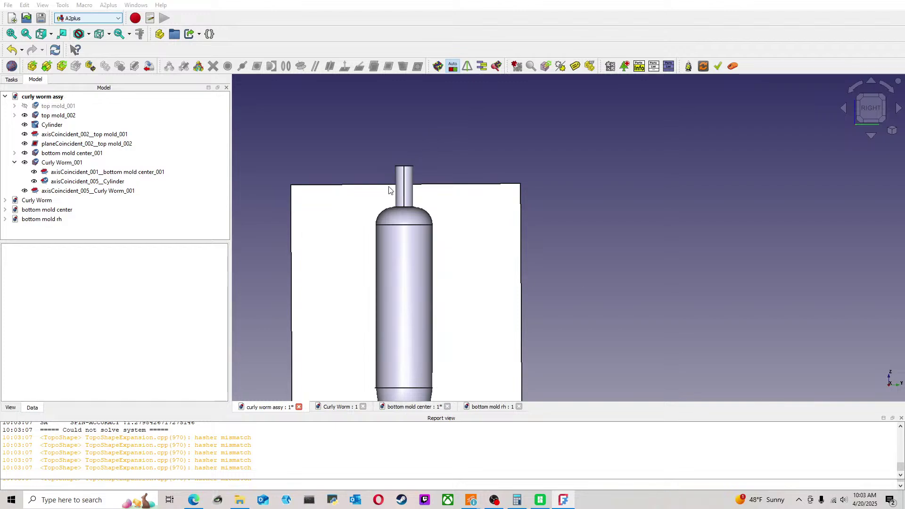
Step: Examine from several angles how the worm's tail end meets the core's helix groove and sits in the top mold
middle_click_drag(407, 162, 552, 230)
scroll(562, 243, "down", 2)
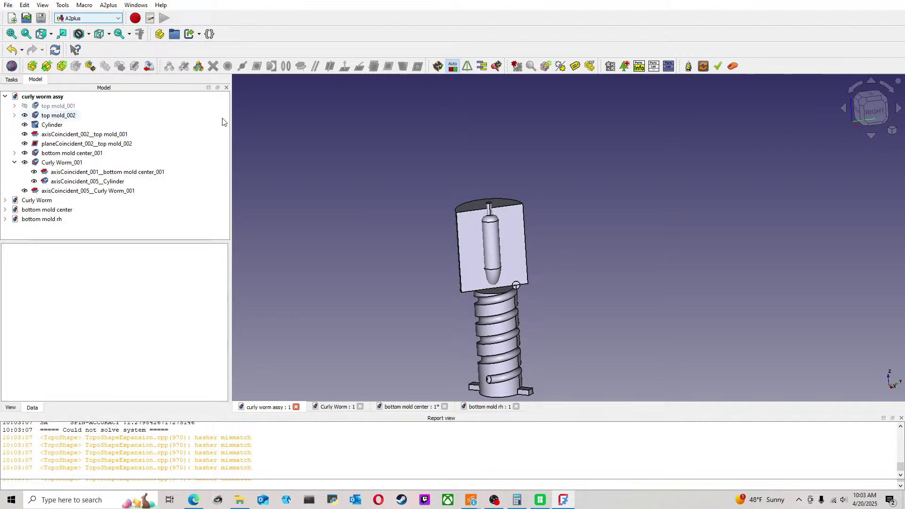
scroll(615, 247, "up", 4)
middle_click_drag(539, 243, 513, 278)
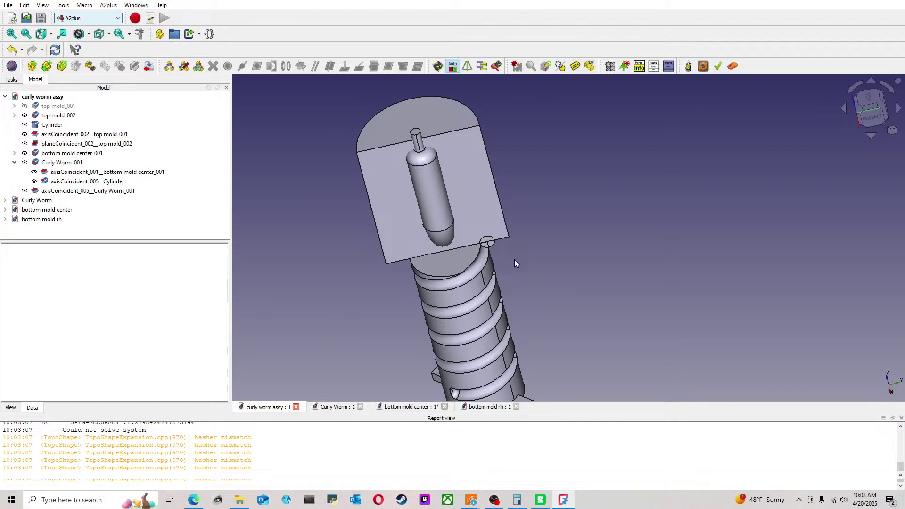
key("3")
middle_click_drag(486, 297, 504, 282)
scroll(507, 278, "up", 4)
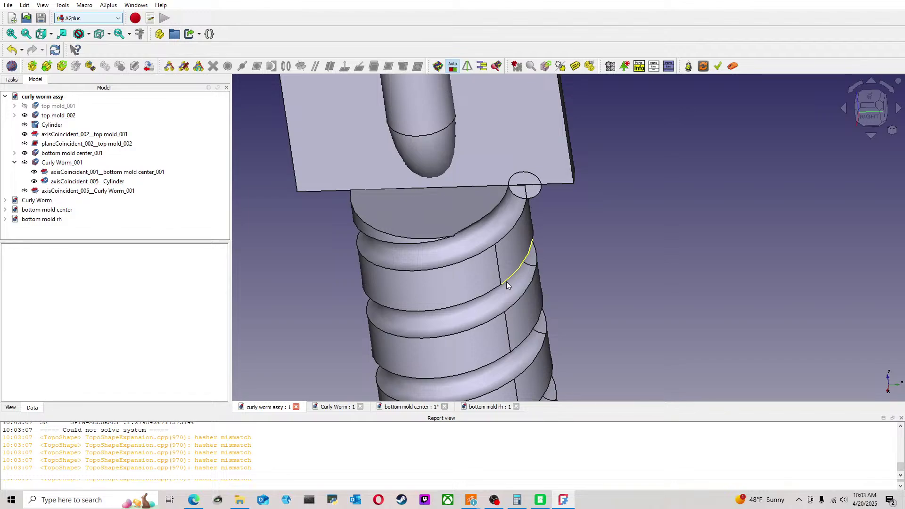
middle_click_drag(506, 282, 533, 201)
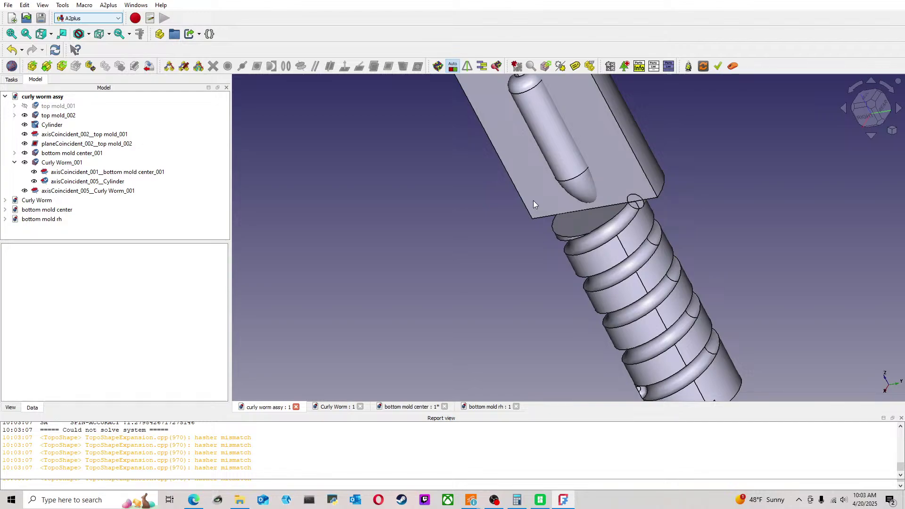
middle_click_drag(584, 188, 805, 267)
scroll(592, 207, "up", 4)
left_click(893, 116)
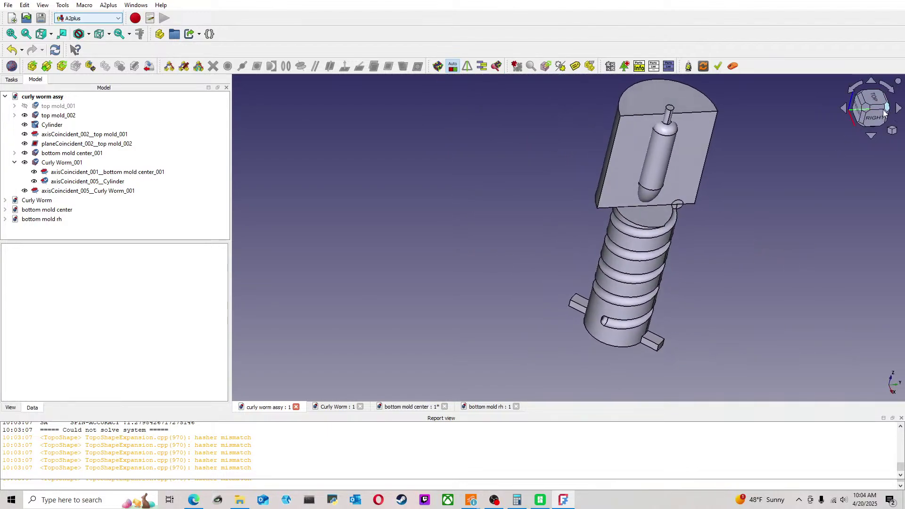
middle_click_drag(792, 120, 830, 173)
left_click(875, 101)
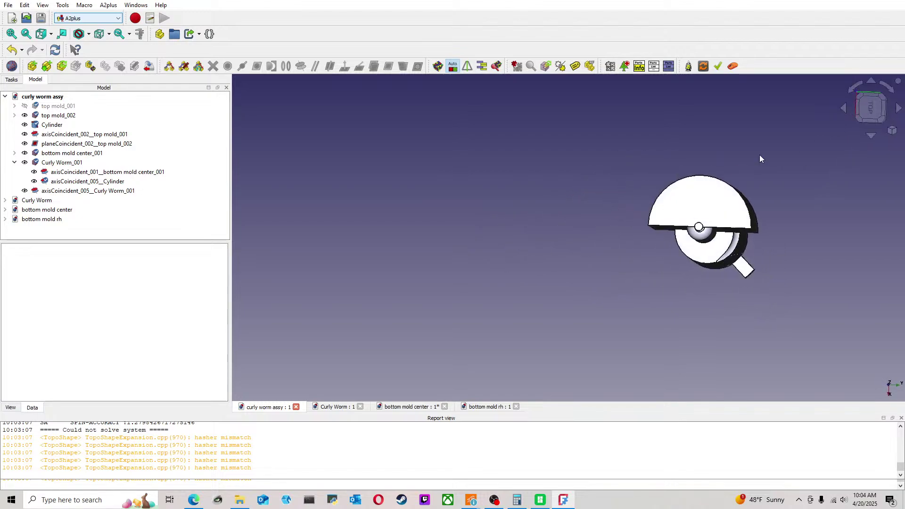
middle_click_drag(751, 170, 482, 296)
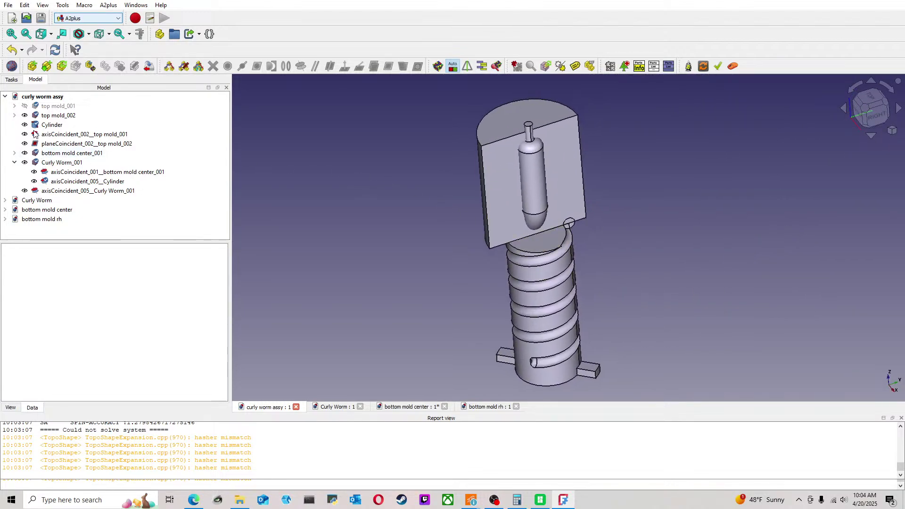
Step: Rotate top mold_002 by 45° about the vertical axis of the mold
left_click(58, 117)
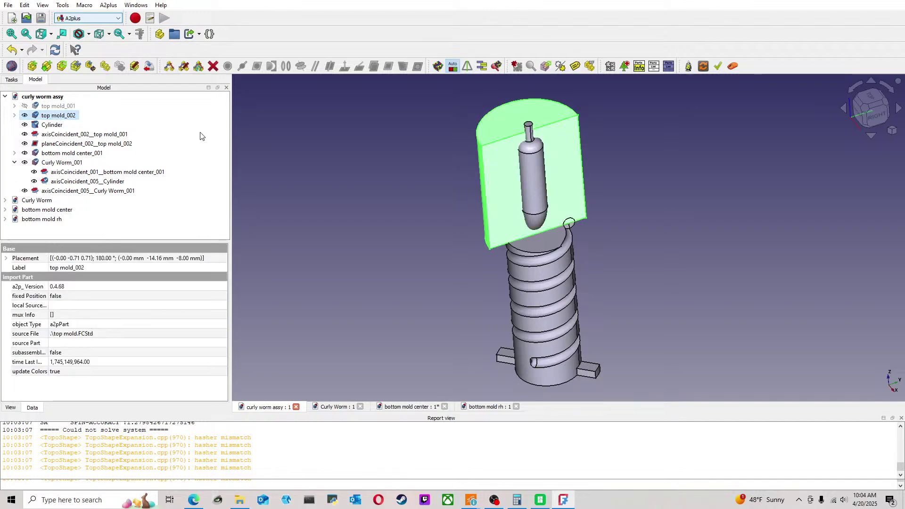
left_click(175, 138)
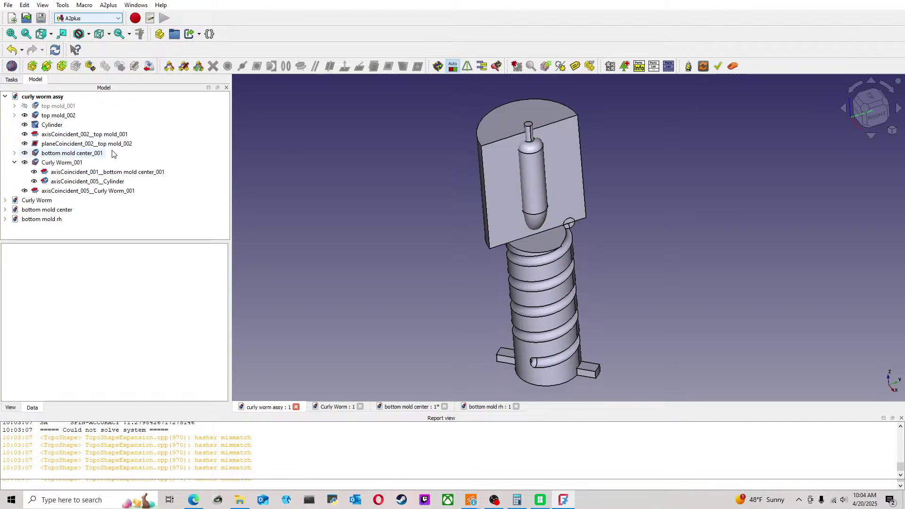
left_click(51, 118)
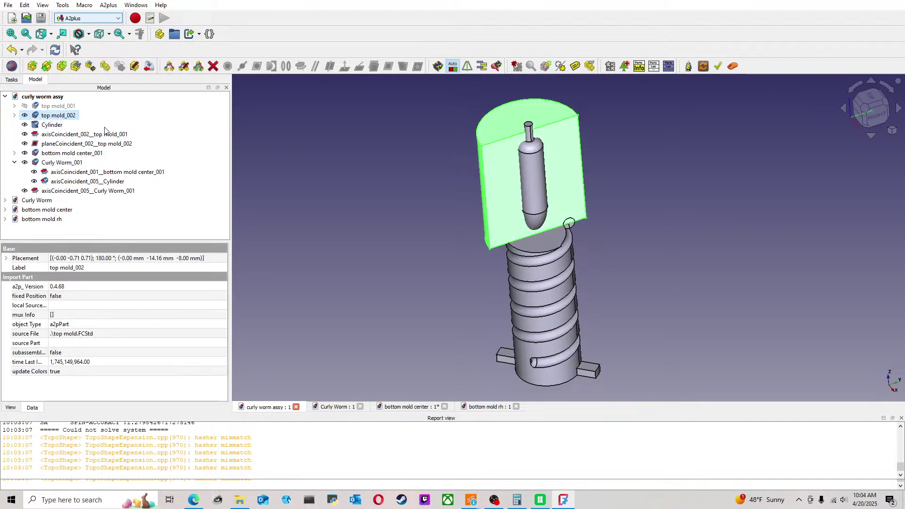
double_click(573, 199)
left_click_drag(510, 265, 537, 248)
left_click(858, 113)
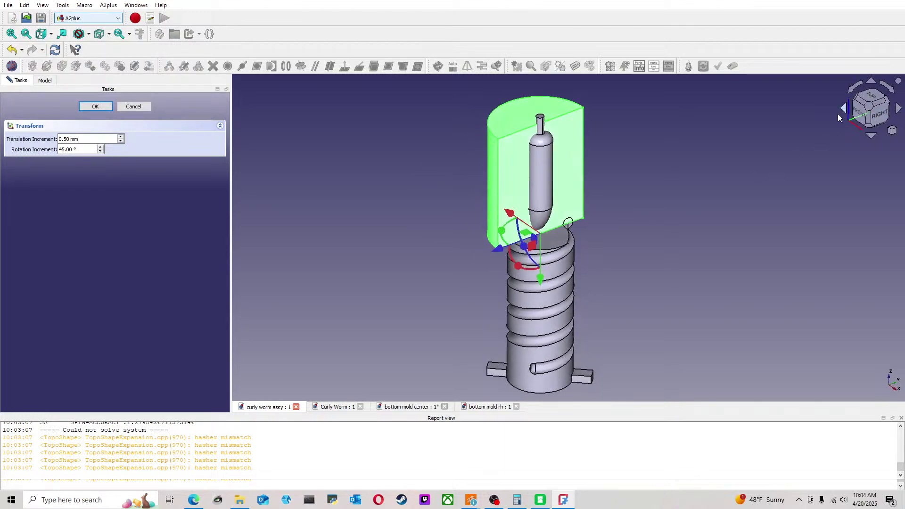
middle_click_drag(461, 278, 565, 229)
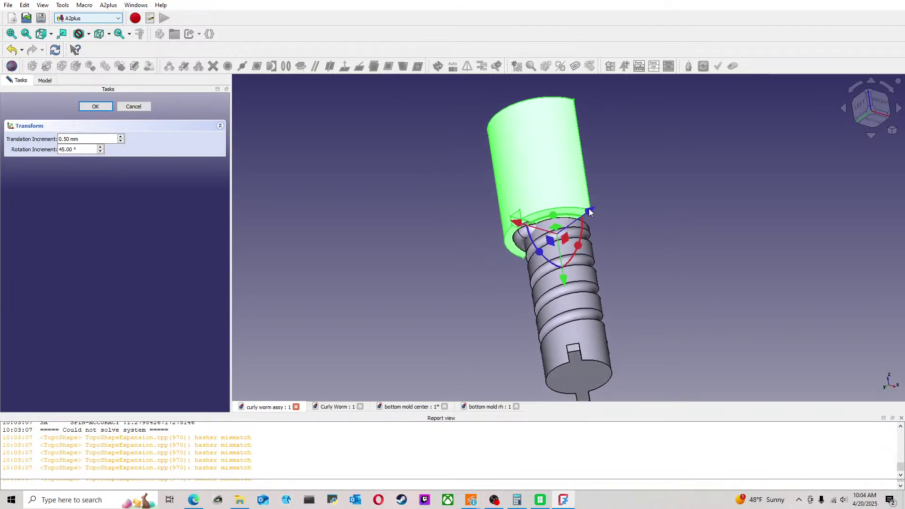
key("5")
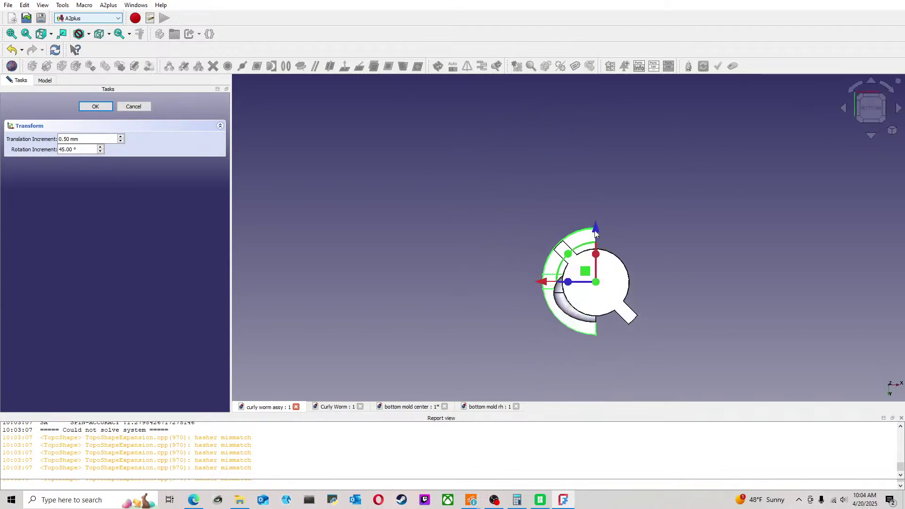
left_click_drag(571, 259, 594, 242)
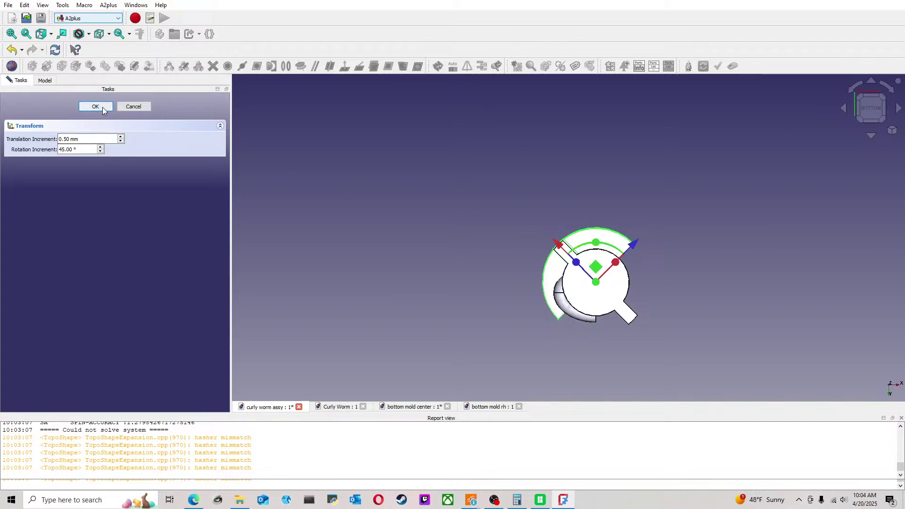
left_click(95, 107)
Step: Add an axis coincident constraint between top mold_002's outer curved face and the cylindrical face of the core (bottom mold center_001)
scroll(567, 183, "up", 2)
middle_click_drag(567, 188, 707, 193)
scroll(754, 201, "up", 3)
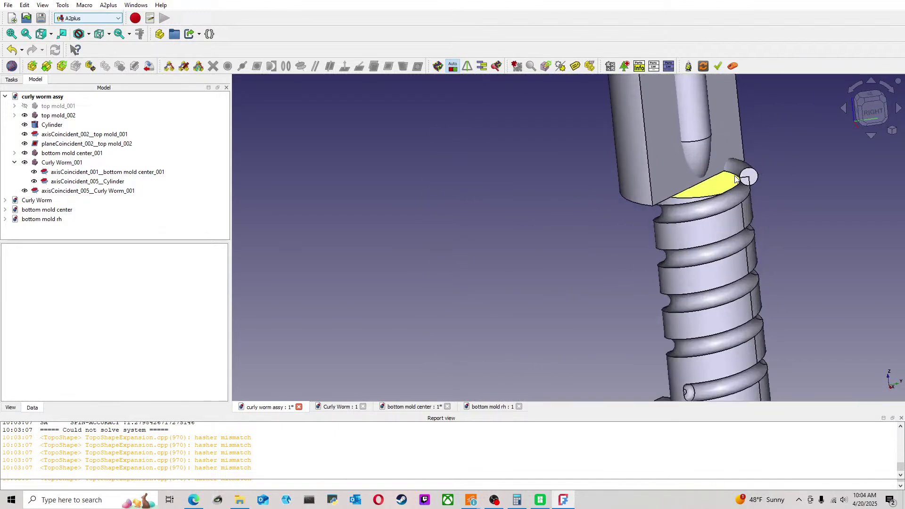
scroll(748, 201, "down", 3)
middle_click_drag(770, 204, 592, 205)
scroll(592, 206, "up", 3)
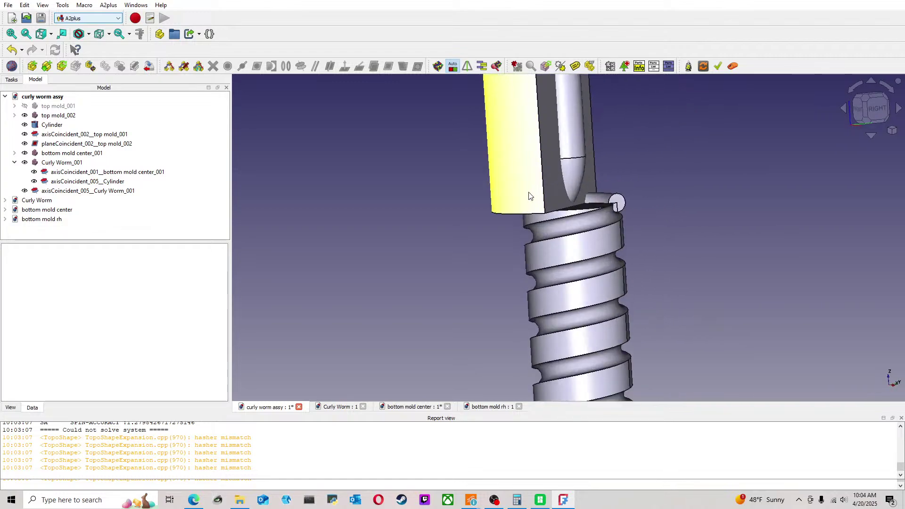
left_click(528, 197)
left_click(578, 238, "ctrl")
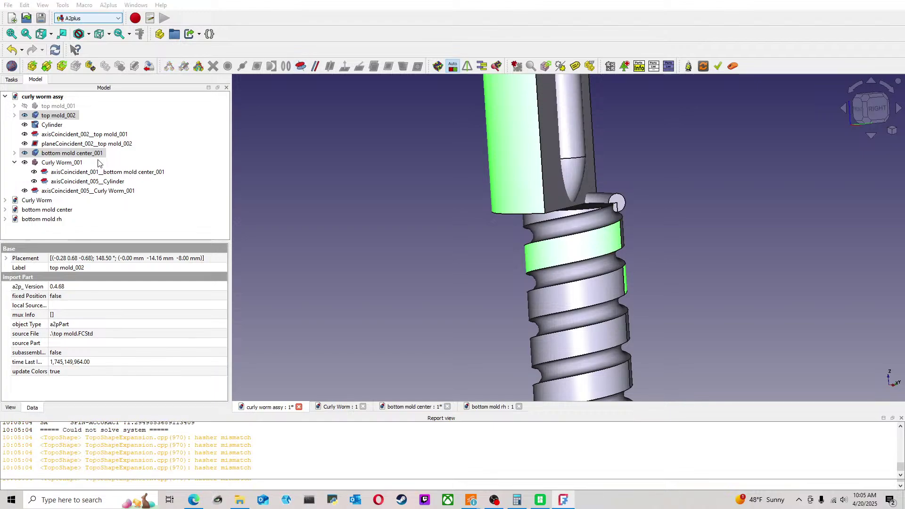
left_click(499, 259)
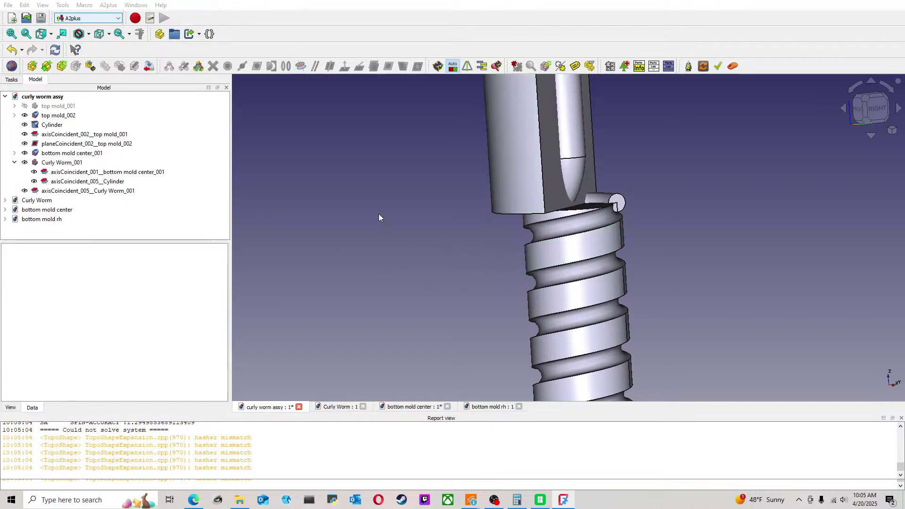
Step: Delete the axis coincident constraints that tie Curly Worm_001 to the Cylinder and to bottom mold center_001
left_click(112, 191)
key("Delete")
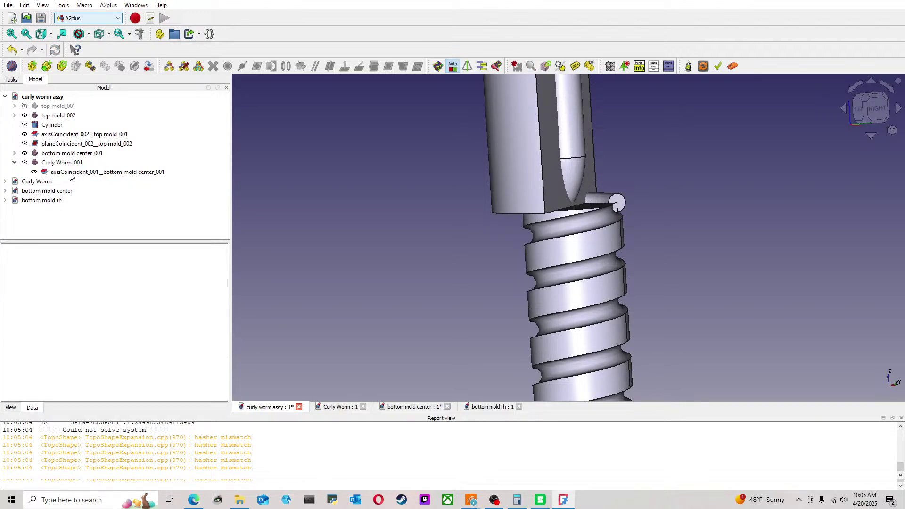
middle_click_drag(681, 221, 560, 277)
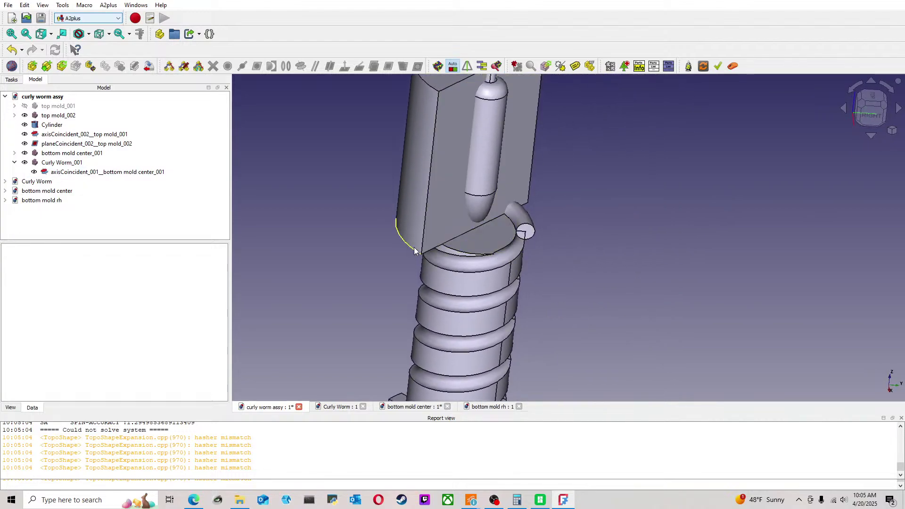
left_click(15, 153)
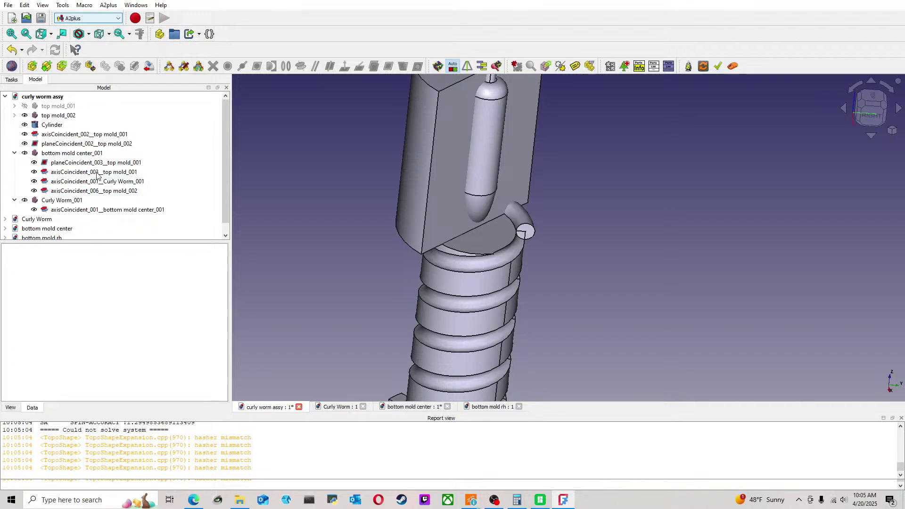
left_click(129, 173)
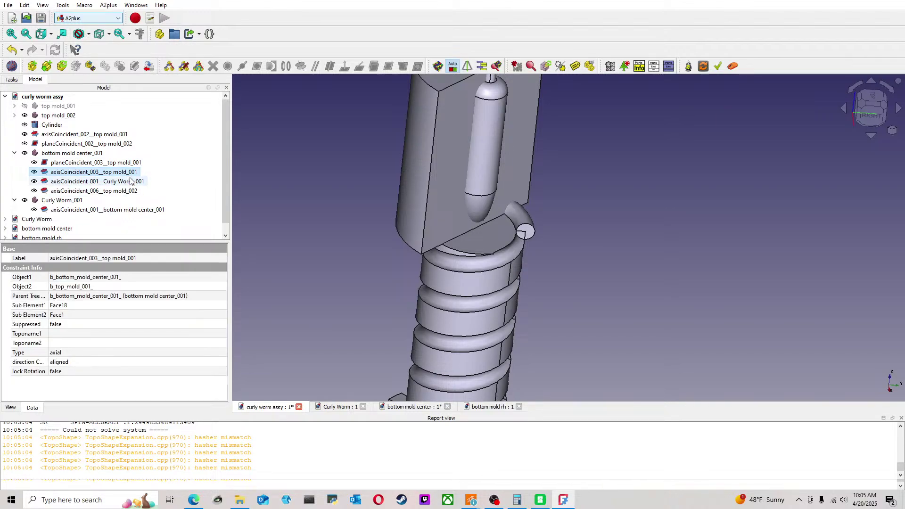
left_click(132, 181)
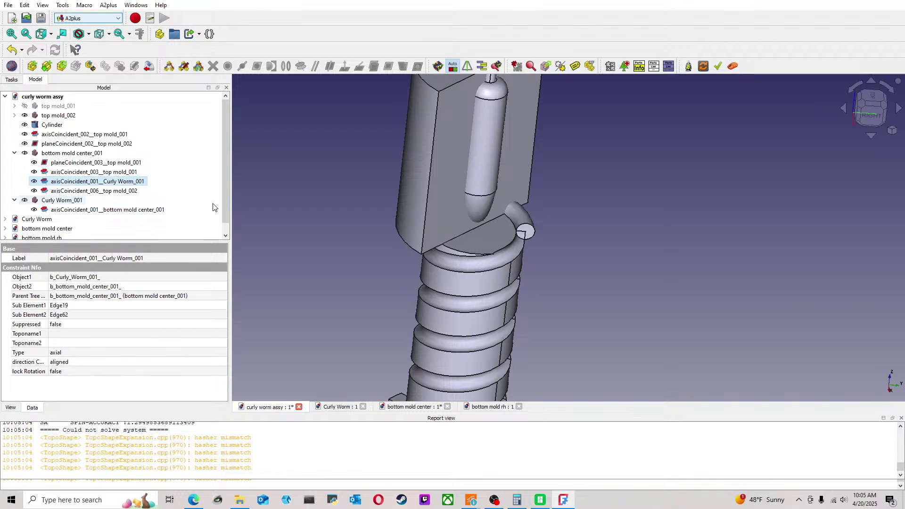
key("Delete")
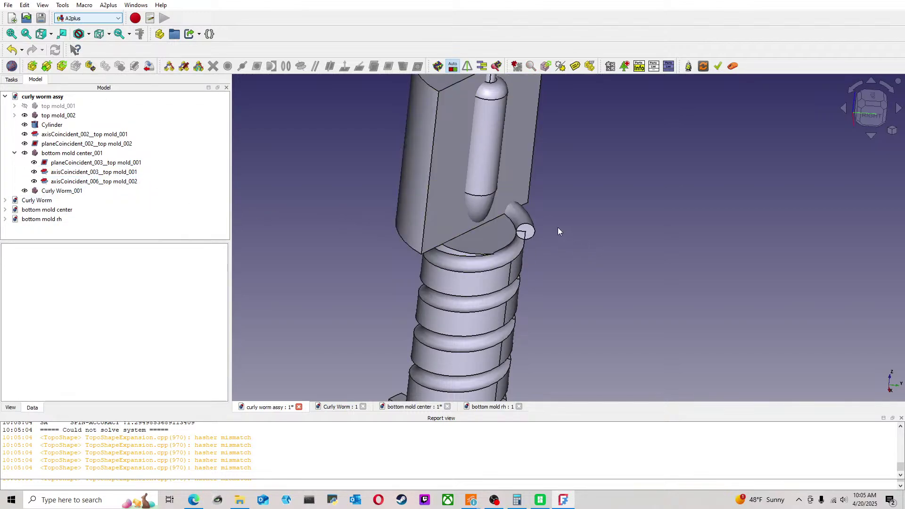
Step: Constrain top mold_002's curved outer face to the core's cylindrical face once more with another axis coincident constraint
middle_click_drag(519, 257, 436, 207)
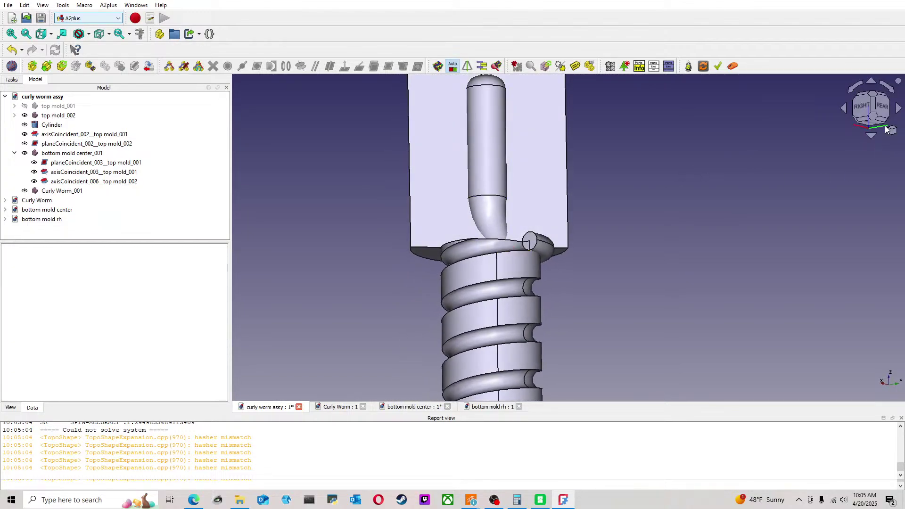
left_click(867, 105)
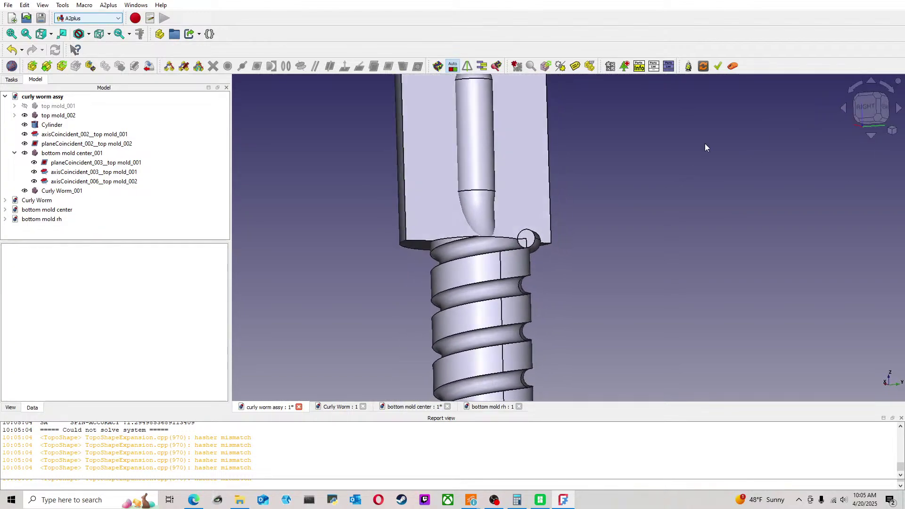
left_click(409, 197)
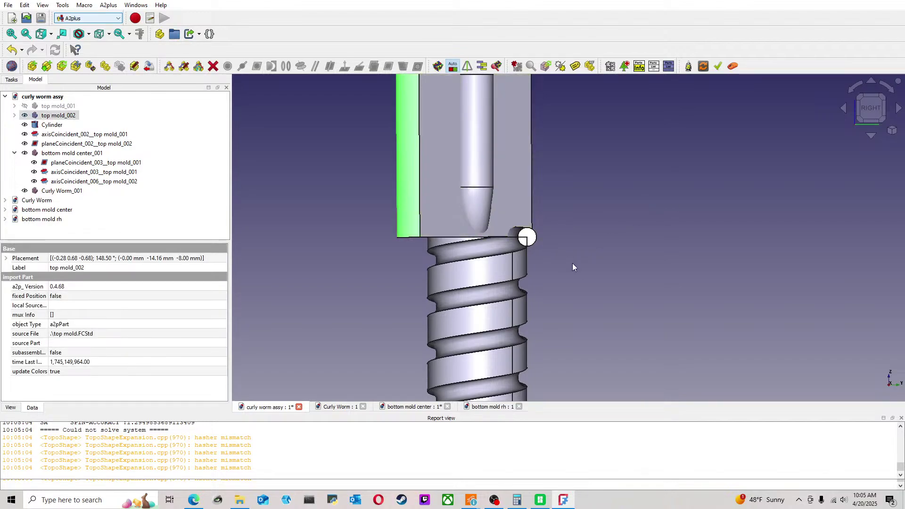
left_click(472, 274, "ctrl")
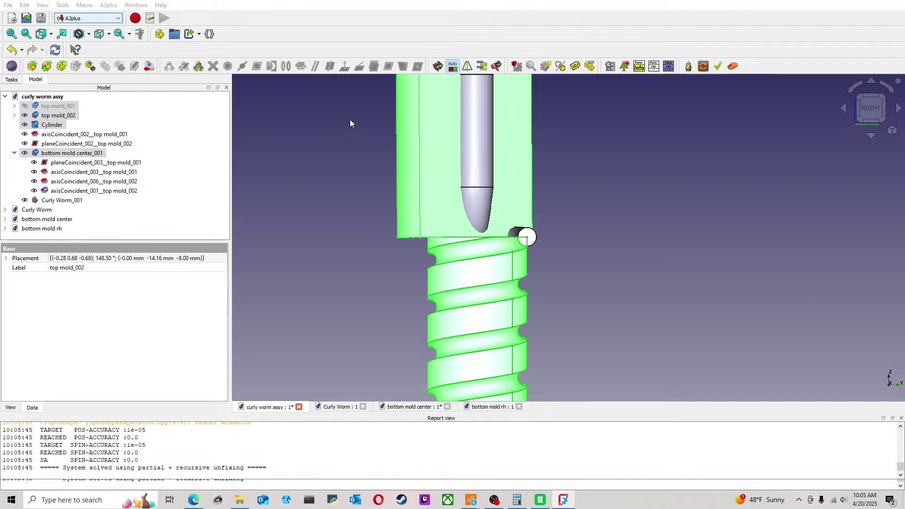
left_click(566, 259)
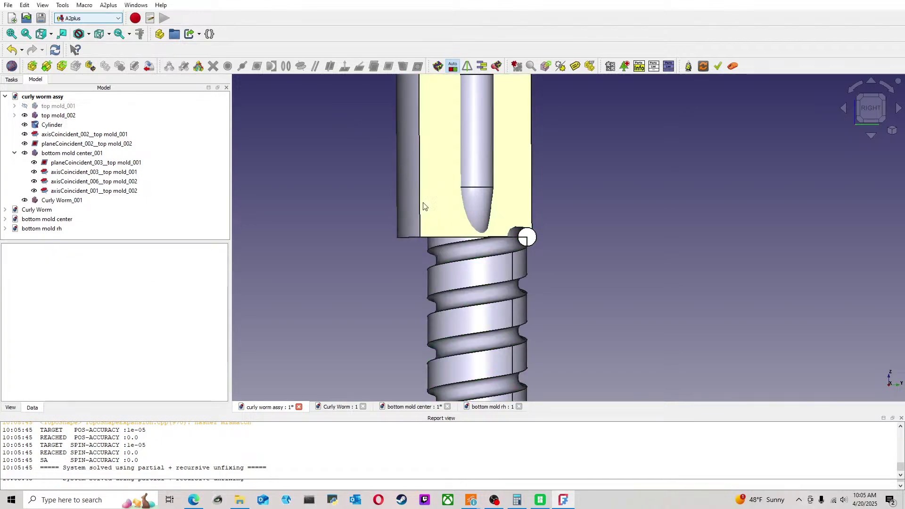
Step: Examine from several angles how the top mold, the worm's tail end and the core's helix groove line up
middle_click_drag(626, 256, 541, 301)
scroll(623, 230, "down", 5)
mouse_move(623, 219)
middle_mouse_down()
mouse_move(613, 241)
mouse_move(621, 213)
middle_mouse_up()
scroll(621, 213, "up", 4)
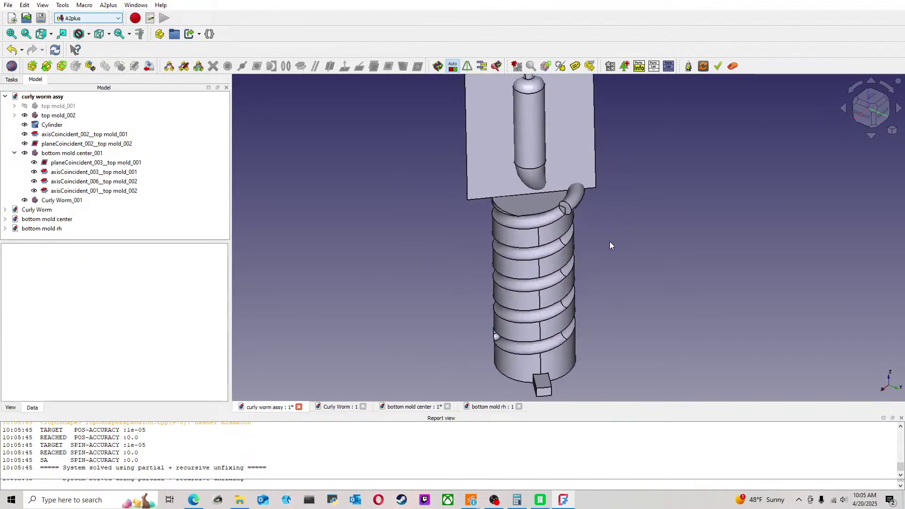
left_click(877, 118)
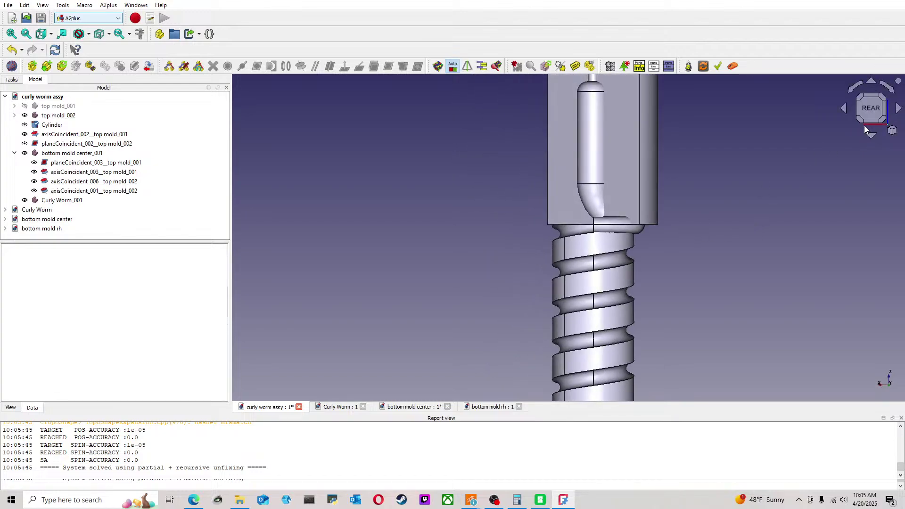
left_click(859, 109)
scroll(595, 229, "up", 3)
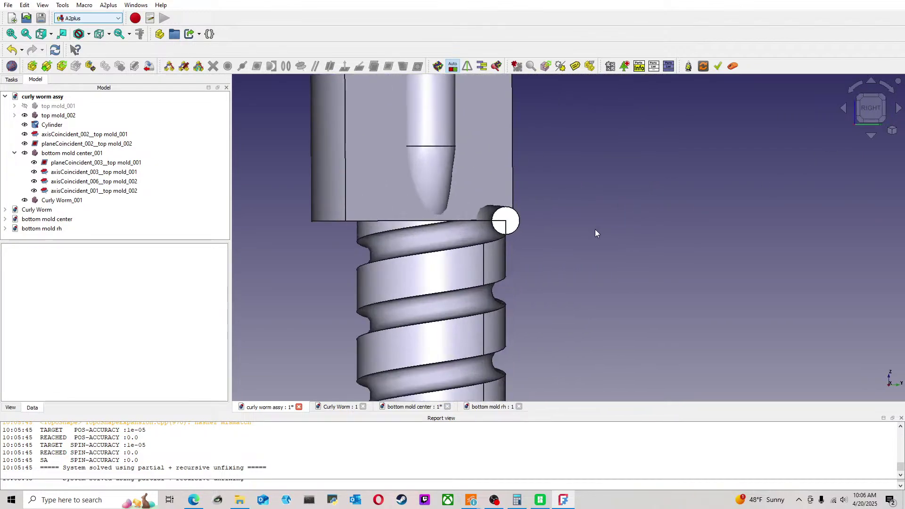
middle_click_drag(610, 201, 586, 247)
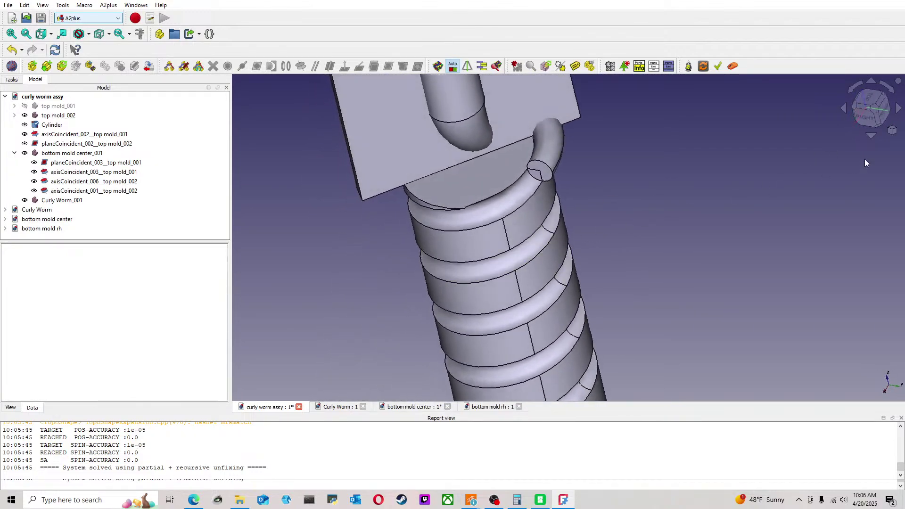
left_click(870, 119)
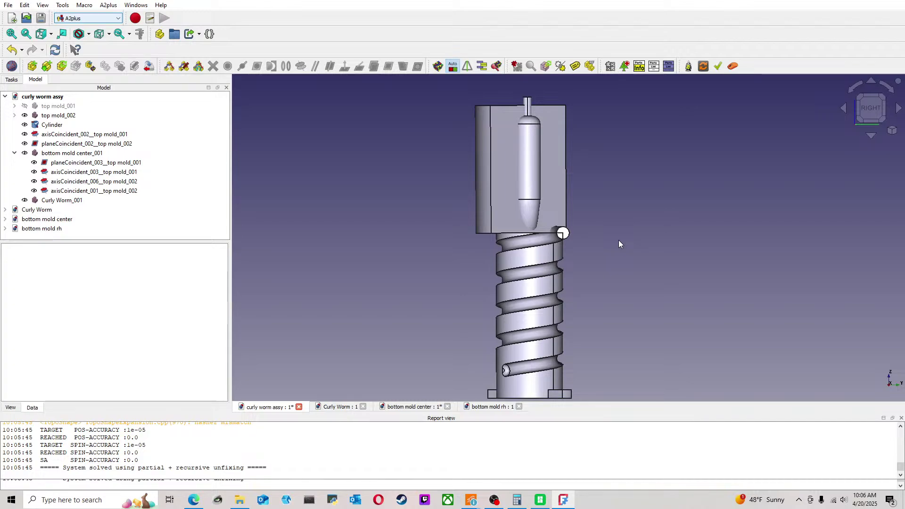
middle_click_drag(651, 245, 593, 294)
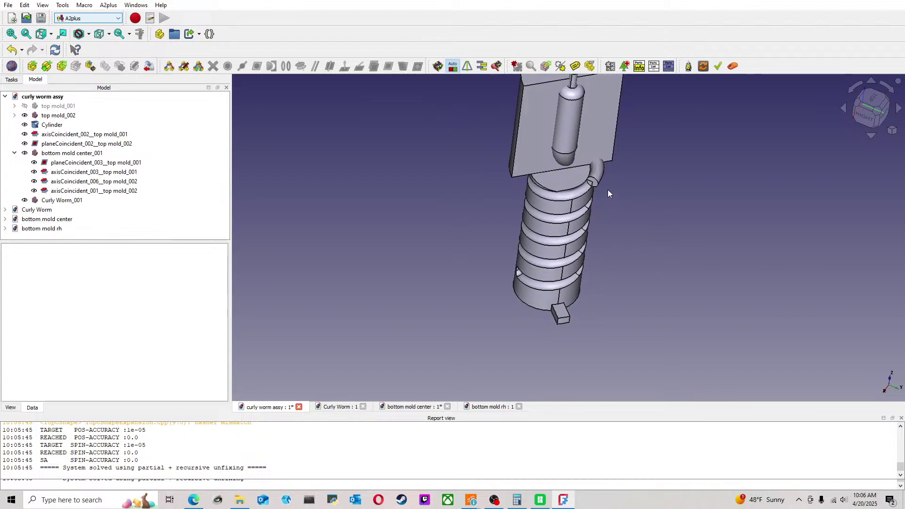
mouse_move(627, 198)
middle_mouse_down()
mouse_move(640, 147)
mouse_move(616, 189)
middle_mouse_up()
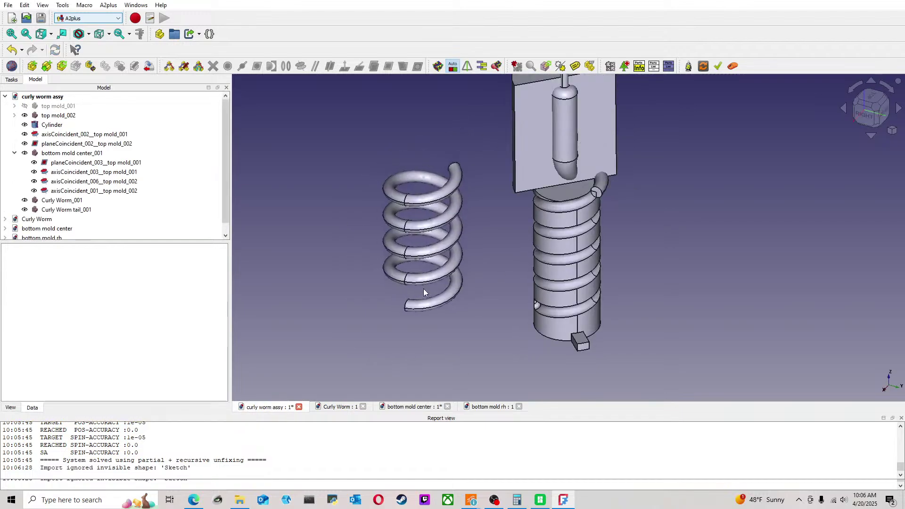
Step: Add an axis coincident constraint between the lower end edge of Curly Worm tail_001 and the circular tail end edge of Curly Worm_001
left_click(531, 305)
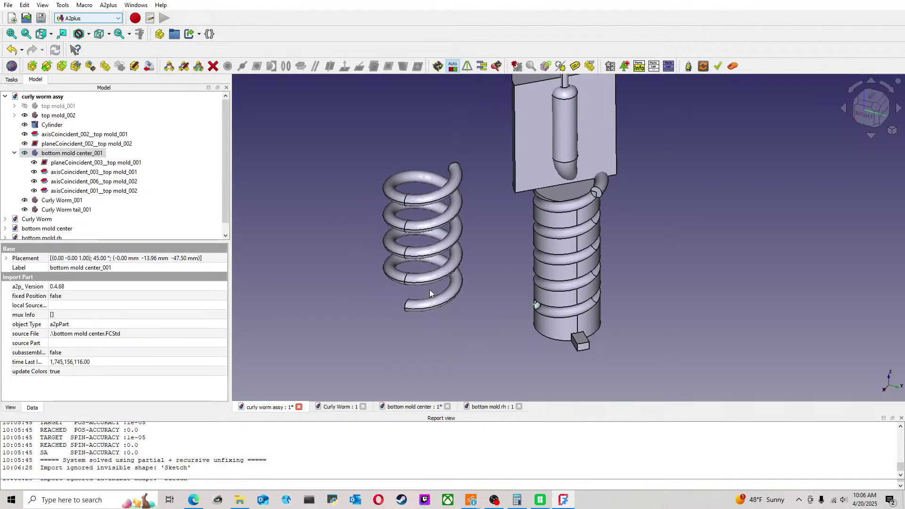
middle_click_drag(429, 289, 437, 308)
left_click(443, 297)
middle_click_drag(648, 209, 584, 213)
left_click(632, 100, "ctrl")
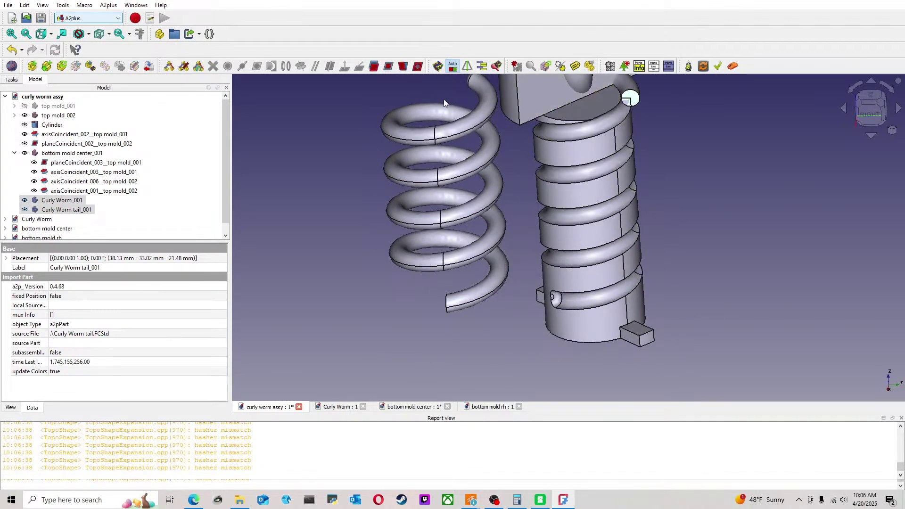
left_click(315, 250)
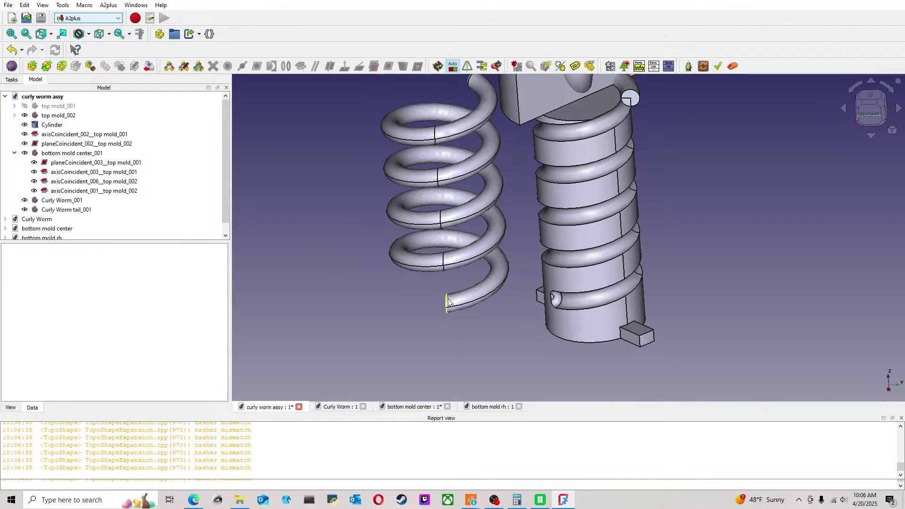
left_click(448, 301)
left_click(640, 94, "ctrl")
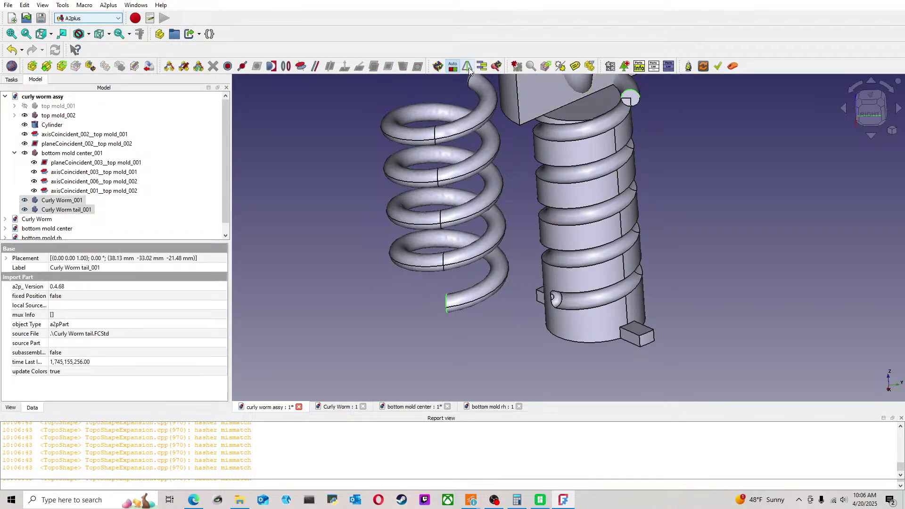
left_click(306, 66)
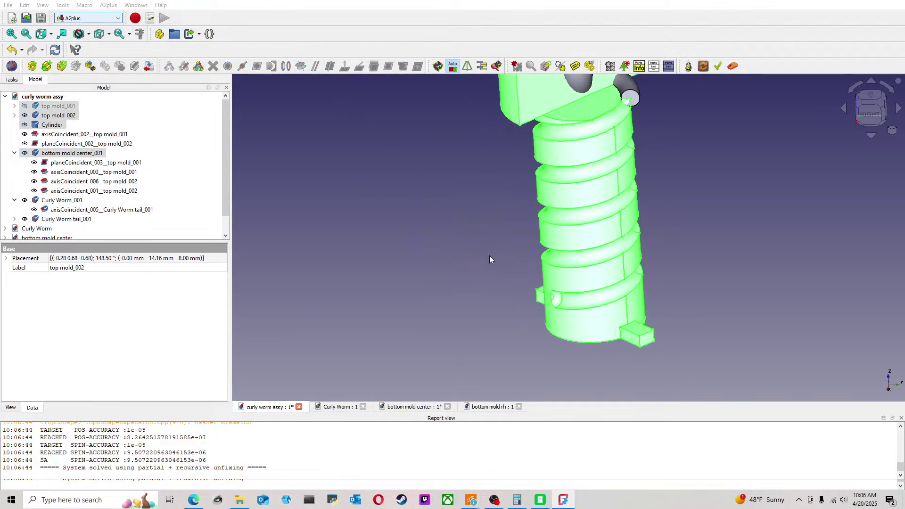
left_click(501, 262)
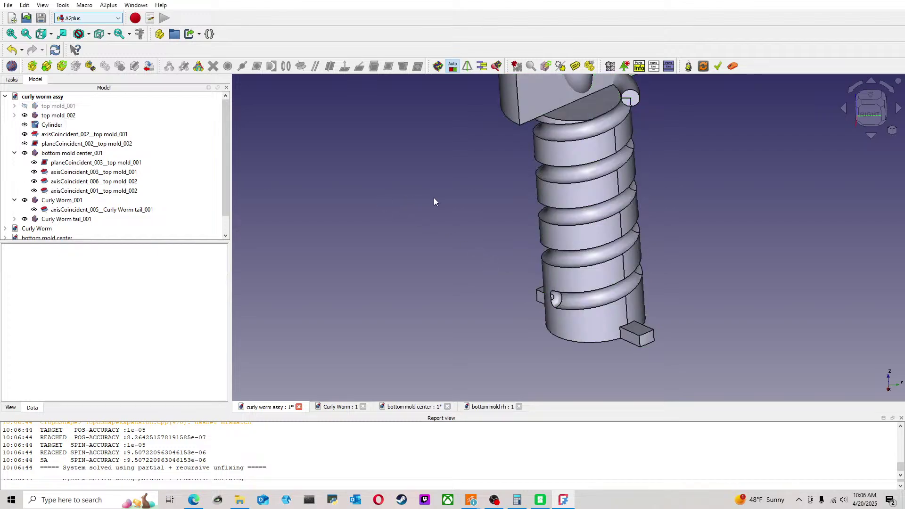
Step: Move Curly Worm tail_001 with Transform from above the mold to beside the helix core
scroll(503, 211, "down", 6)
scroll(509, 235, "up", 2)
scroll(508, 232, "up", 2)
middle_click_drag(500, 235, 678, 172)
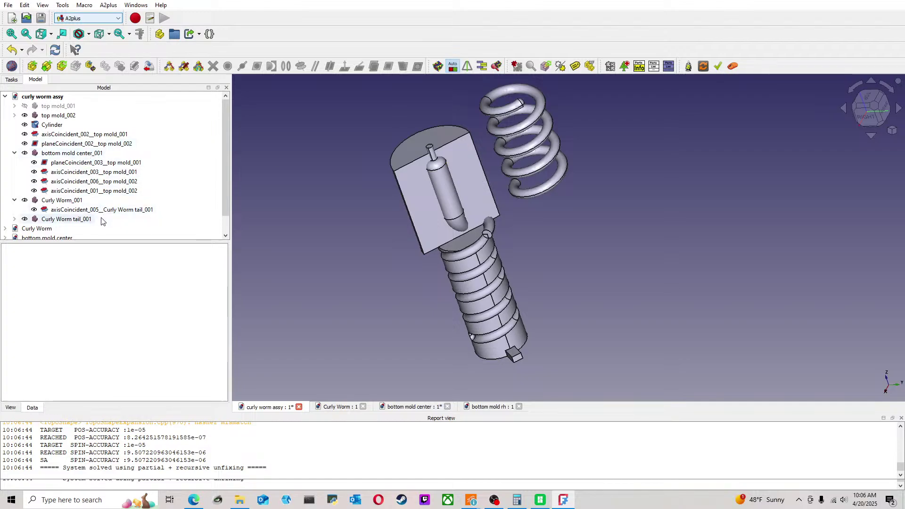
left_click(84, 220)
left_click(125, 1)
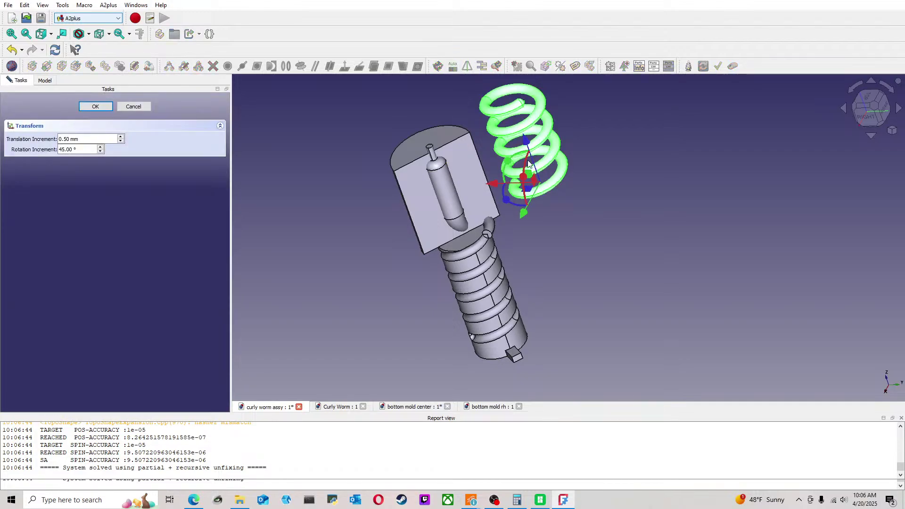
left_click_drag(534, 171, 575, 209)
left_click(92, 109)
left_click(587, 136)
Step: Add a plane coincident constraint between the flat end face of Curly Worm tail_001 and the flat tail end face of Curly Worm_001
middle_click_drag(589, 136, 555, 267)
scroll(562, 193, "up", 3)
middle_click_drag(584, 152, 573, 254)
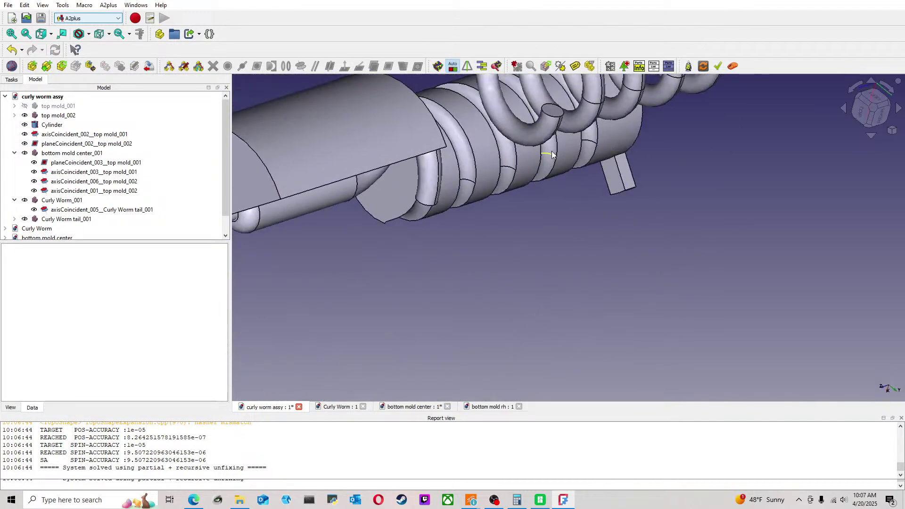
left_click(552, 110)
middle_click_drag(502, 247, 674, 111)
middle_click_drag(369, 272, 439, 226)
middle_click_drag(471, 250, 594, 137)
middle_click_drag(366, 238, 531, 168)
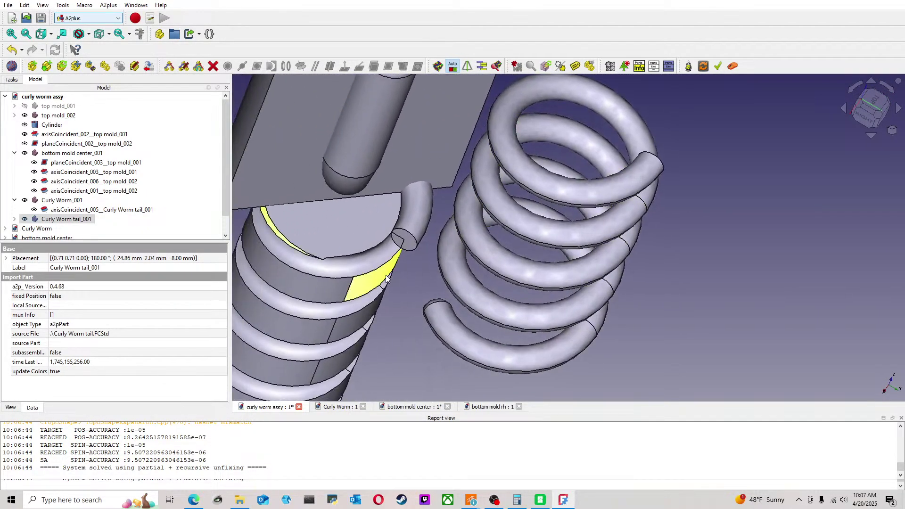
left_click(406, 244, "ctrl")
left_click(390, 66)
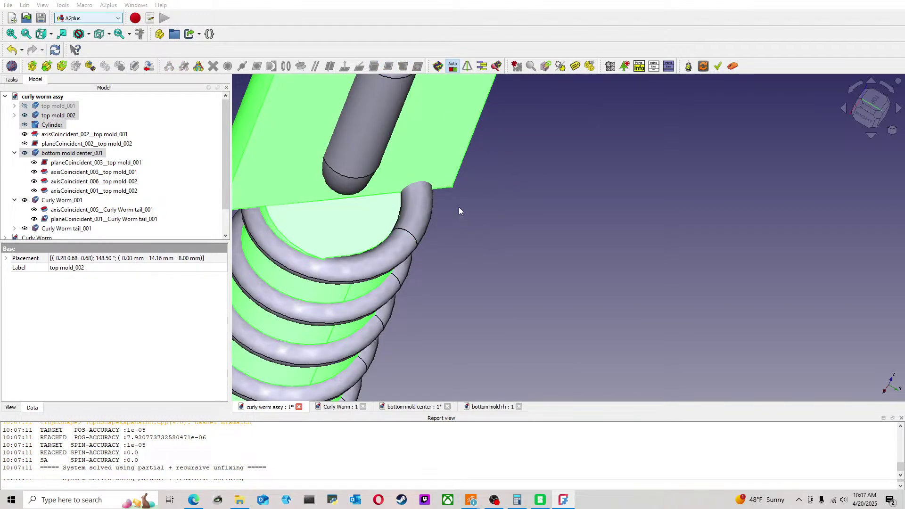
left_click(493, 248)
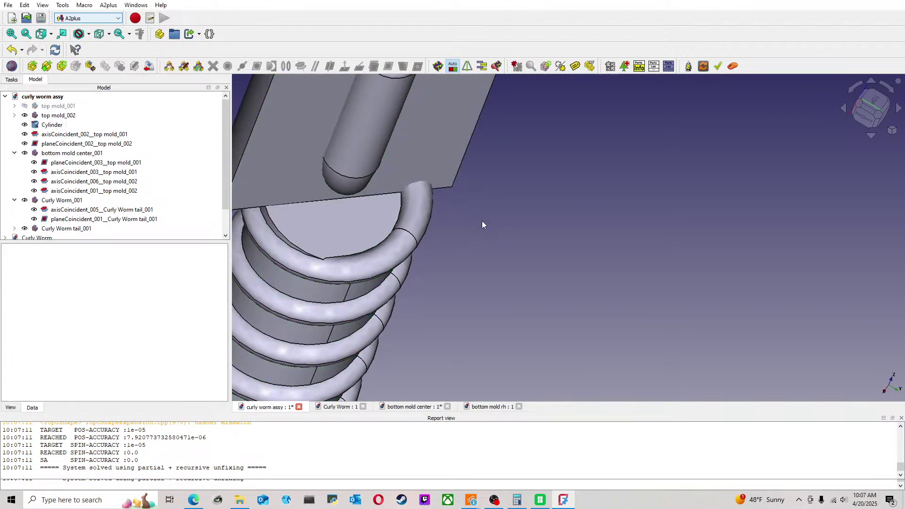
Step: Examine all around how the attached worm tail coil sits on the core's helix groove
middle_click_drag(519, 236, 454, 219)
scroll(569, 295, "down", 3)
middle_click_drag(691, 336, 609, 326)
middle_click_drag(802, 319, 566, 345)
mouse_move(659, 272)
middle_mouse_down()
mouse_move(510, 199)
mouse_move(666, 261)
middle_mouse_up()
scroll(656, 255, "down", 4)
scroll(678, 211, "up", 2)
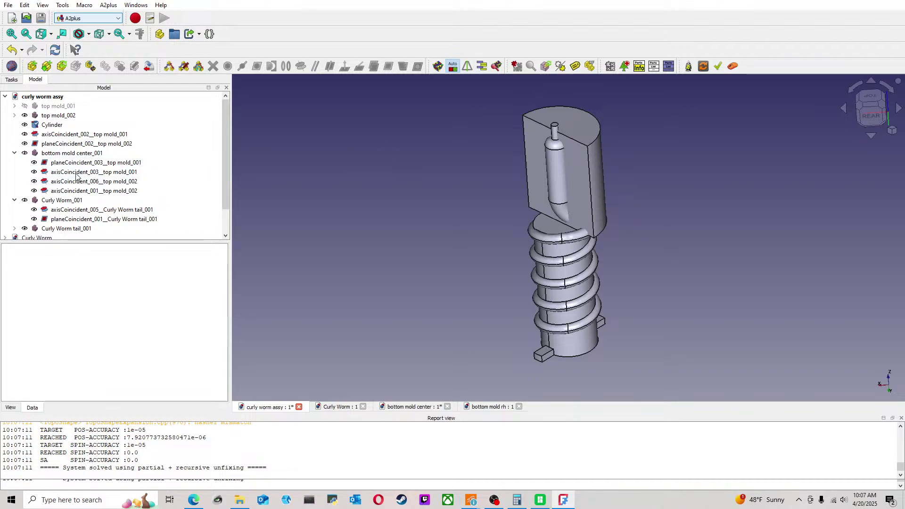
Step: Show top mold_001 and rotate it with Transform until it closes against top mold_002
left_click(58, 106)
key("space")
left_click(675, 155)
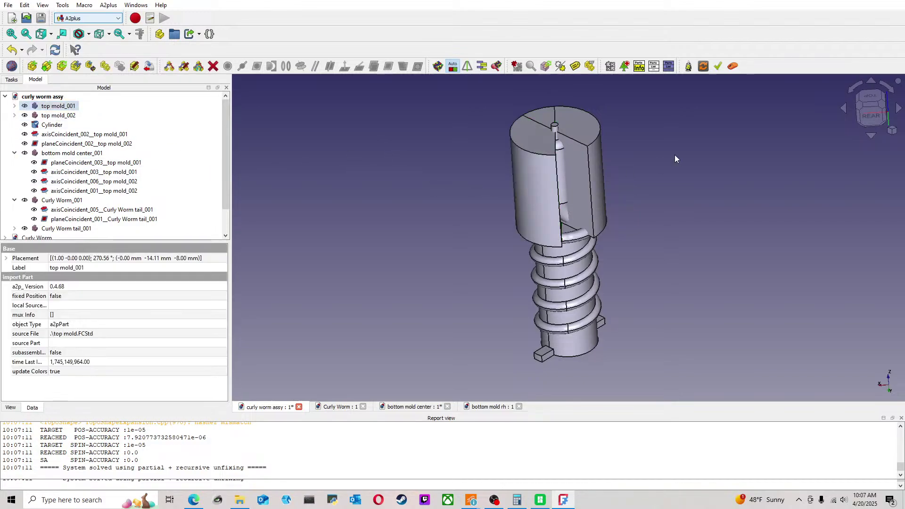
middle_click_drag(658, 191, 614, 203)
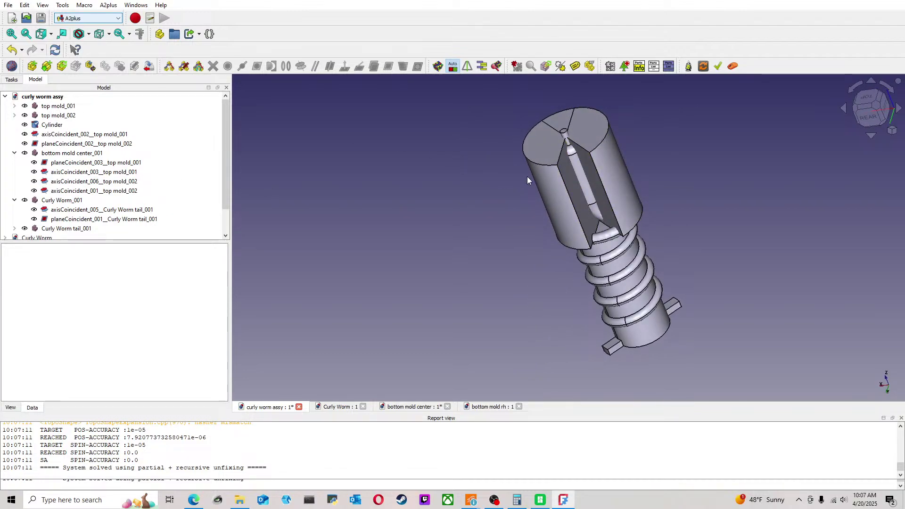
left_click(73, 116)
double_click(73, 116)
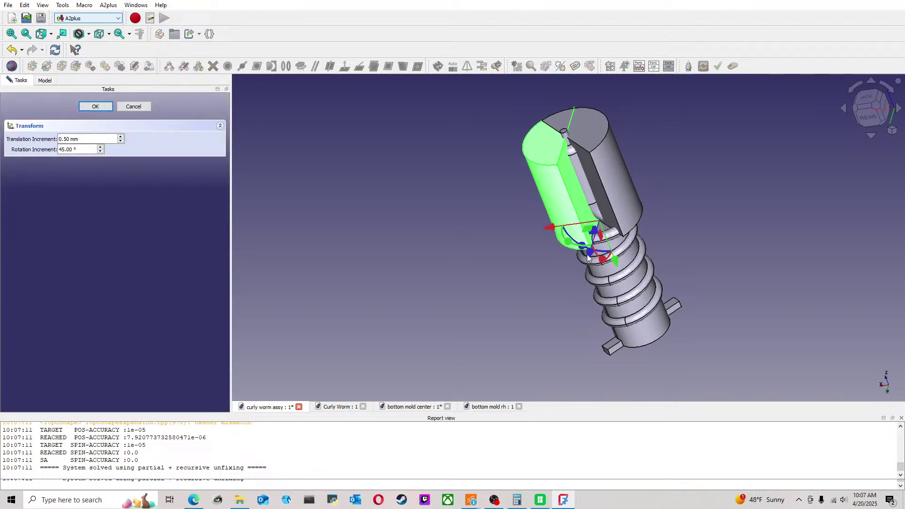
left_click(750, 204)
left_click(96, 106)
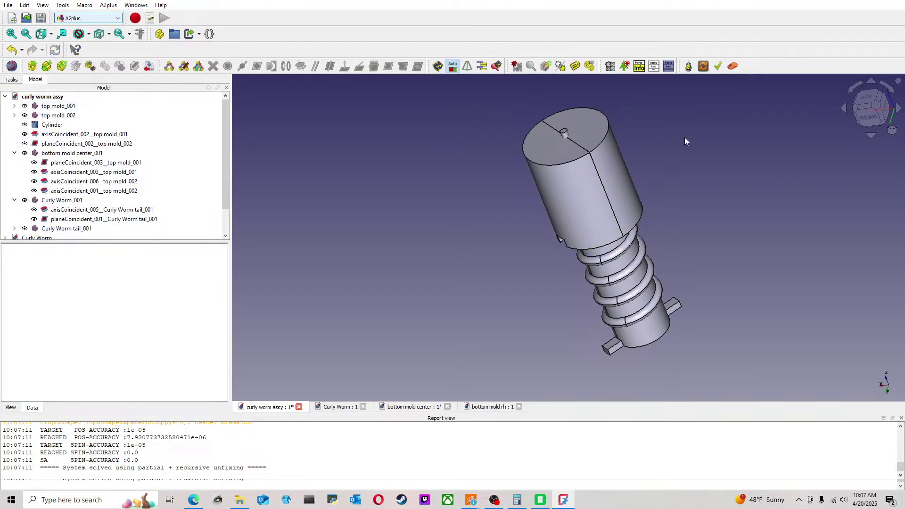
middle_click_drag(697, 133, 719, 117)
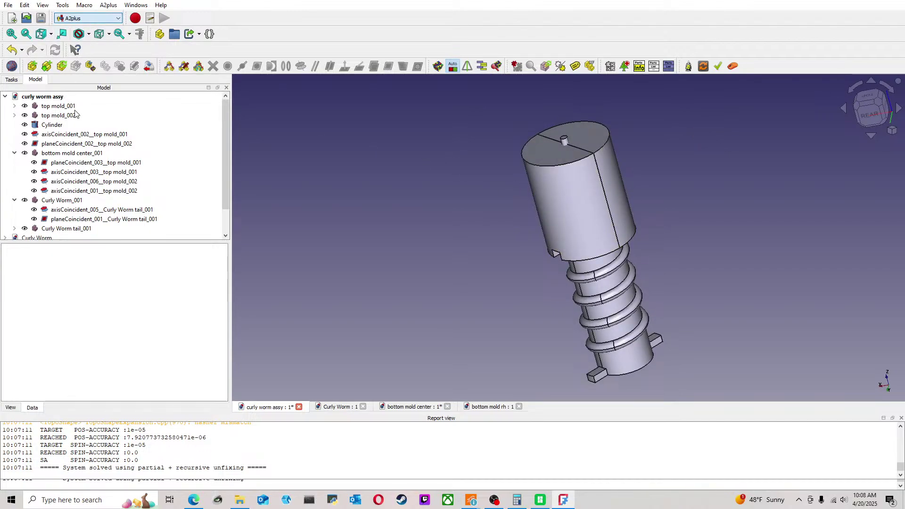
Step: Cut Curly Worm tail_001 out of top mold_001 with the Part Cut operation
left_click(592, 200)
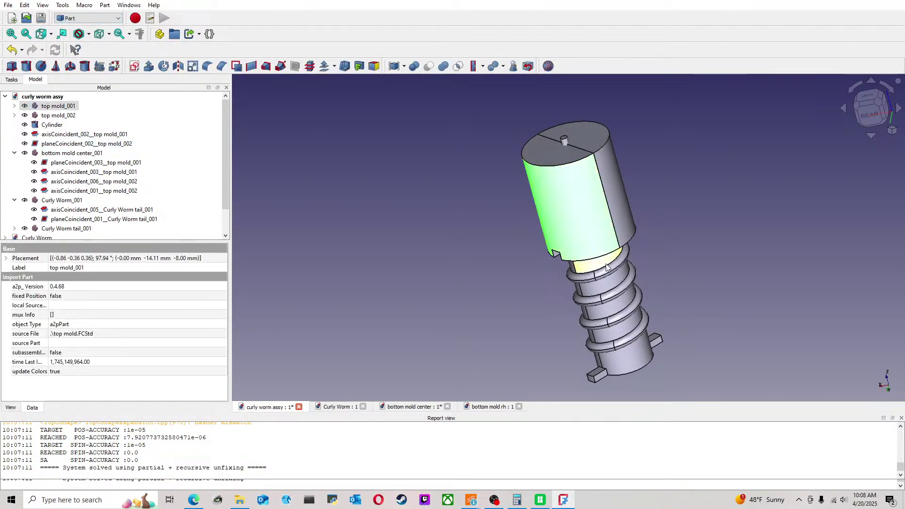
scroll(671, 250, "up", 2)
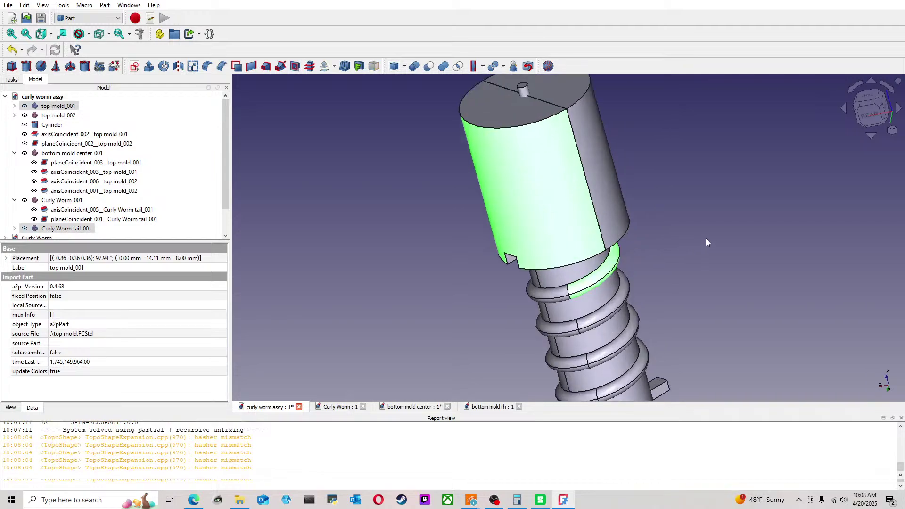
middle_click_drag(717, 221, 444, 88)
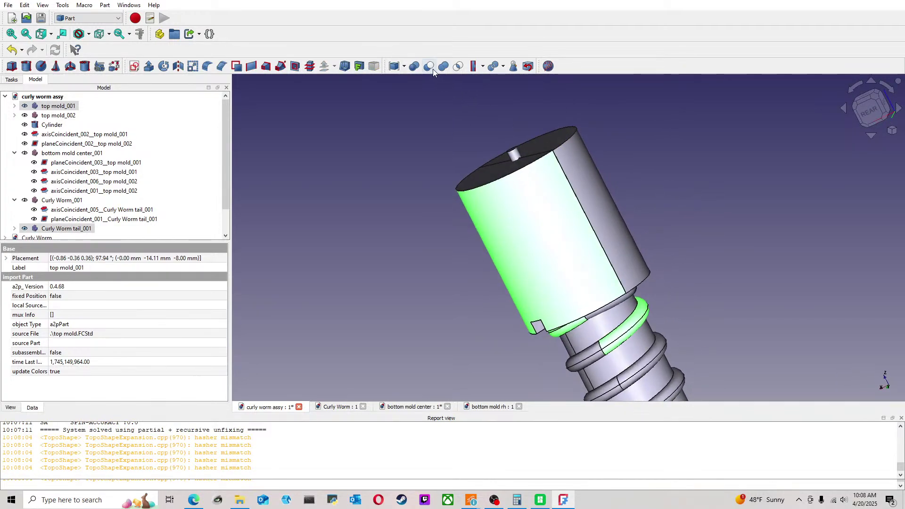
left_click(433, 68)
Step: Cut Curly Worm_001 out of the top mold half that already has the tail removed
middle_click_drag(712, 296, 499, 251)
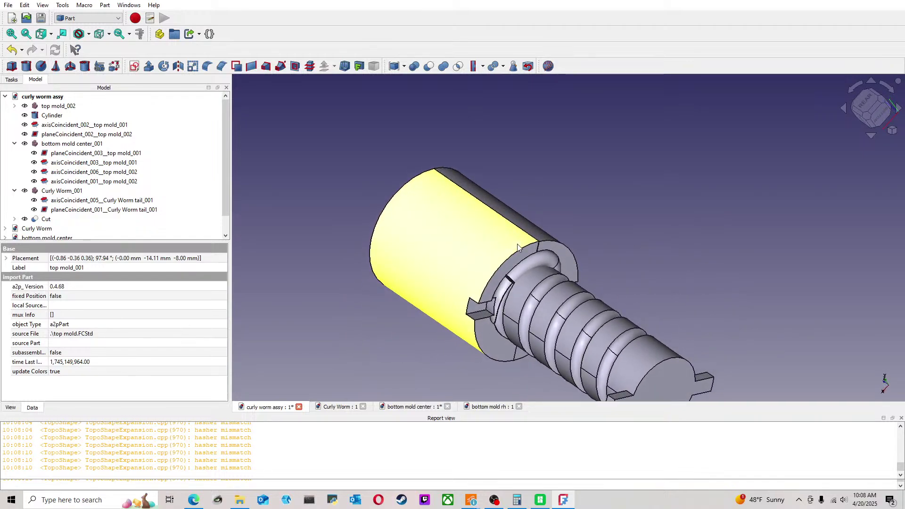
left_click(499, 251)
left_click(535, 258, "ctrl")
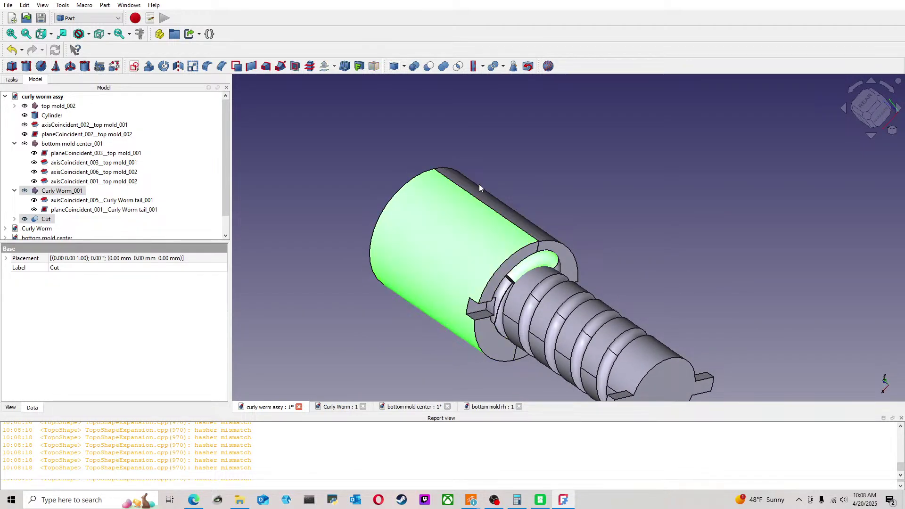
left_click(429, 66)
mouse_move(522, 208)
middle_mouse_down()
mouse_move(477, 179)
mouse_move(507, 192)
mouse_move(522, 217)
middle_mouse_up()
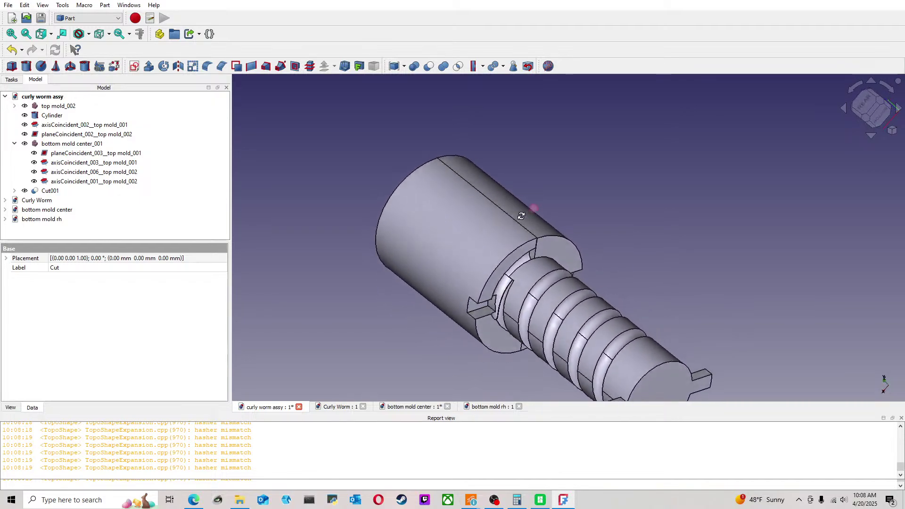
Step: Show Curly Worm_001 inside Cut001 again and cut it out of top mold_002
left_click(14, 191)
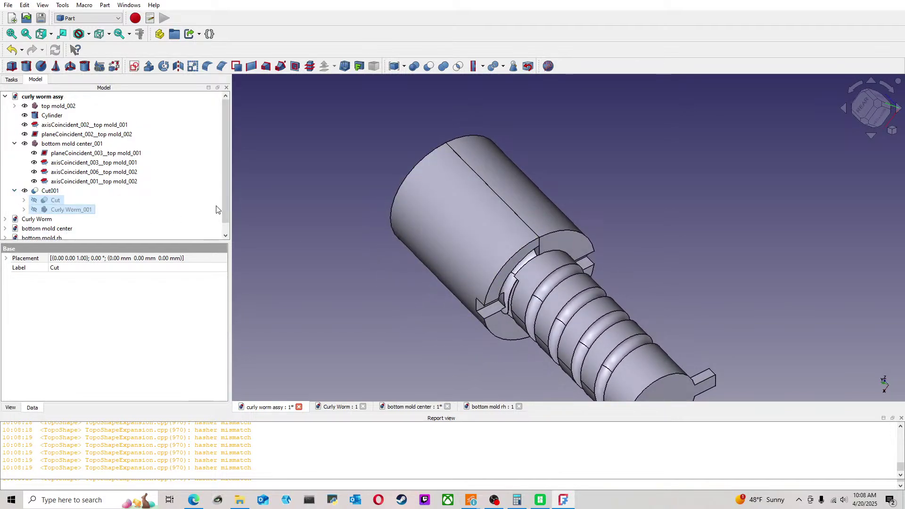
left_click(81, 210)
key("space")
left_click(573, 217)
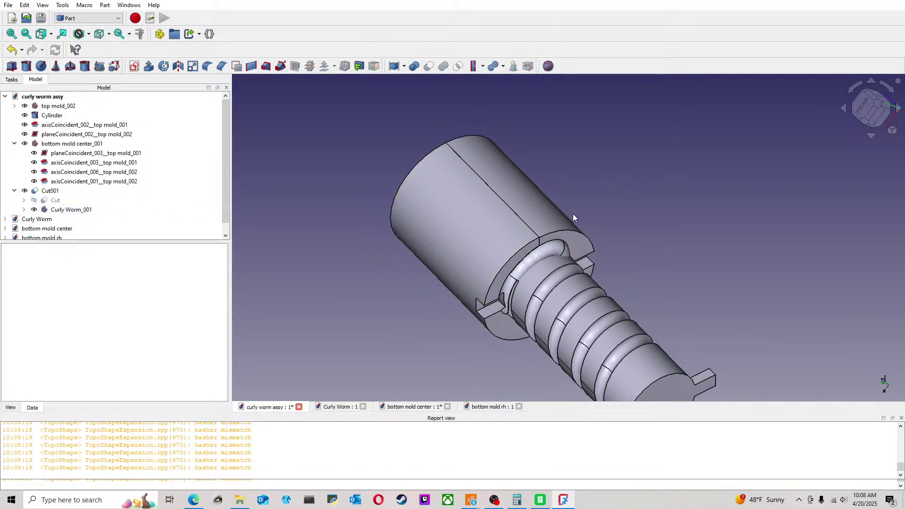
left_click(556, 228)
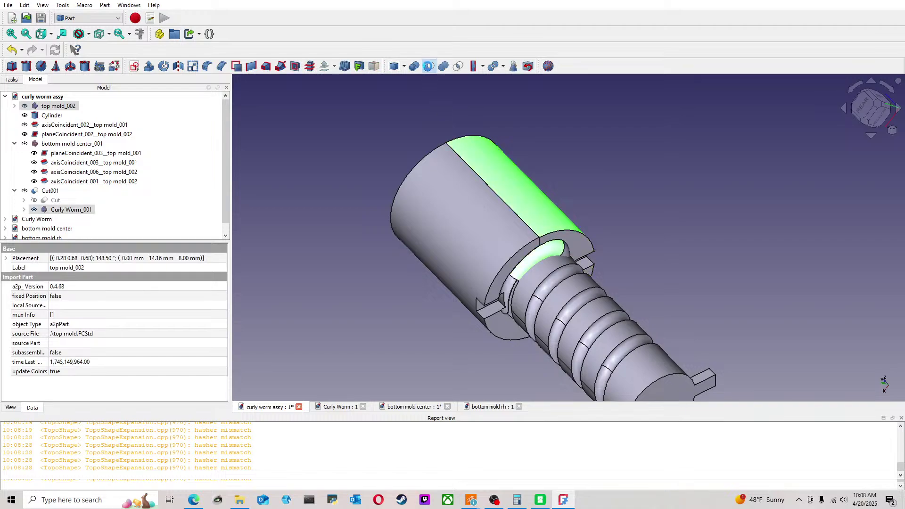
left_click(428, 66)
Step: Show Curly Worm_001 inside Cut002 again and cut it out of bottom mold center_001
scroll(542, 274, "up", 5)
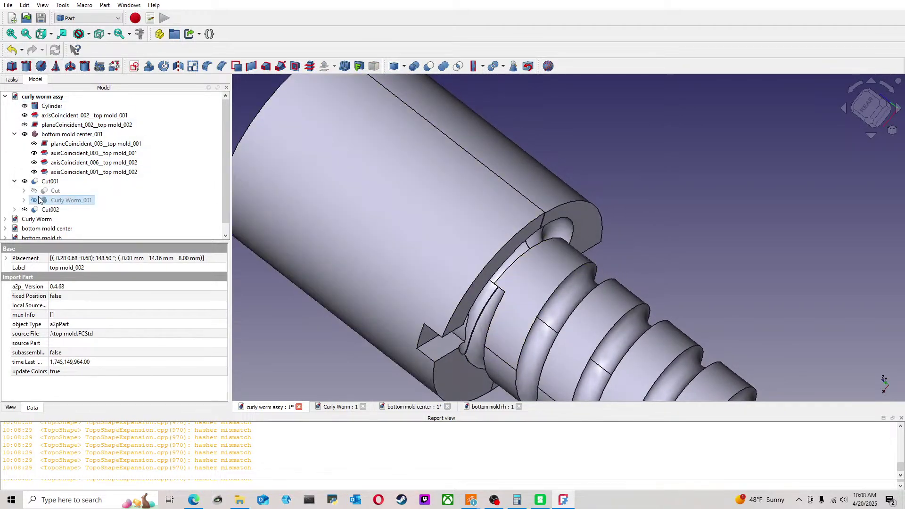
left_click(23, 200)
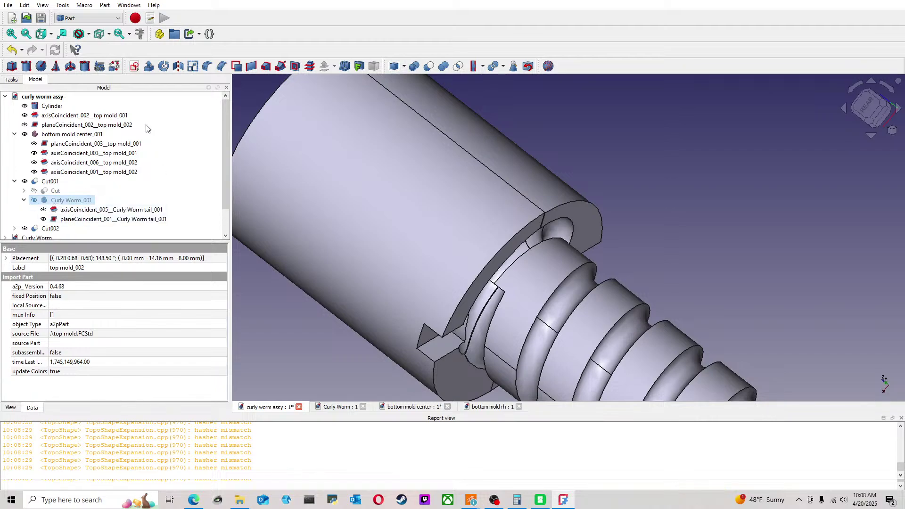
left_click(254, 94)
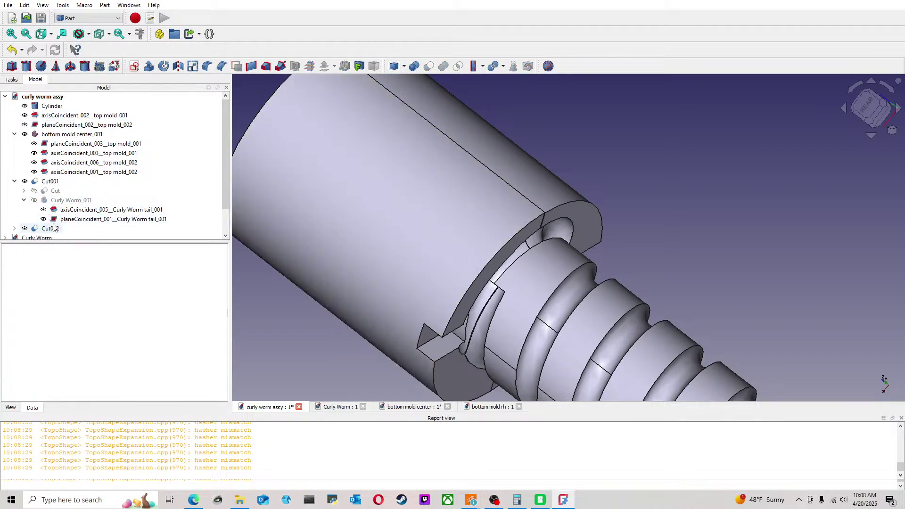
left_click(14, 181)
left_click(14, 134)
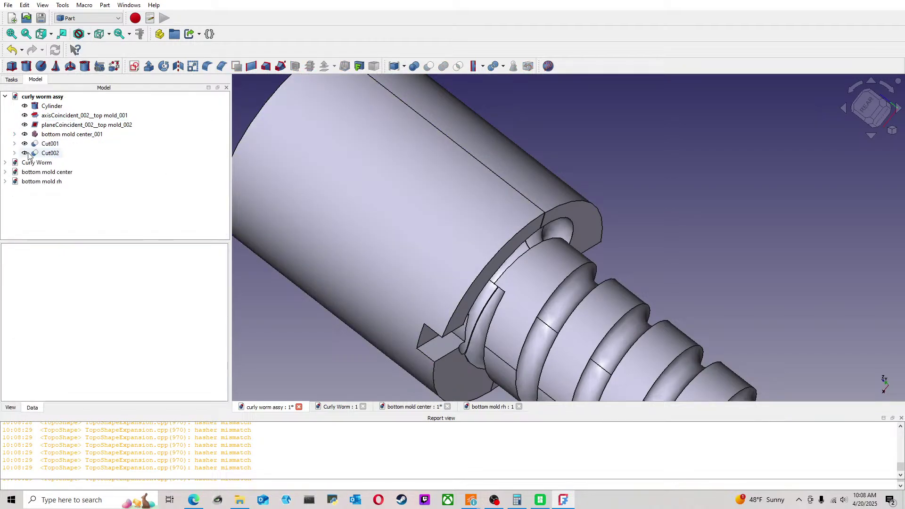
left_click(15, 153)
left_click(49, 171)
key("space")
left_click(690, 206)
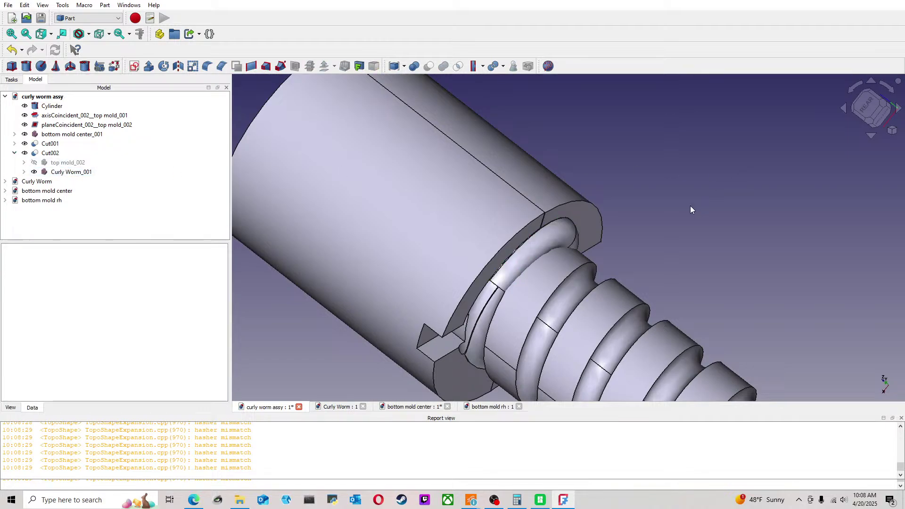
left_click(565, 266)
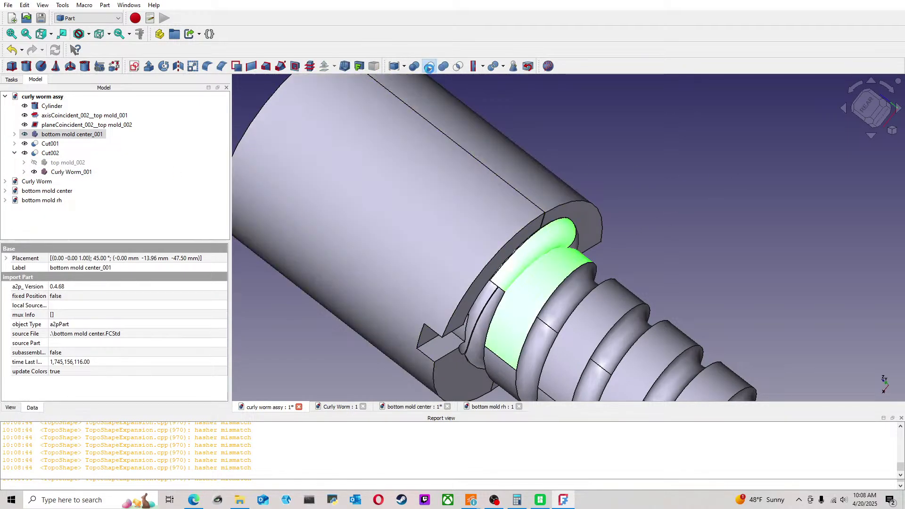
left_click(428, 69)
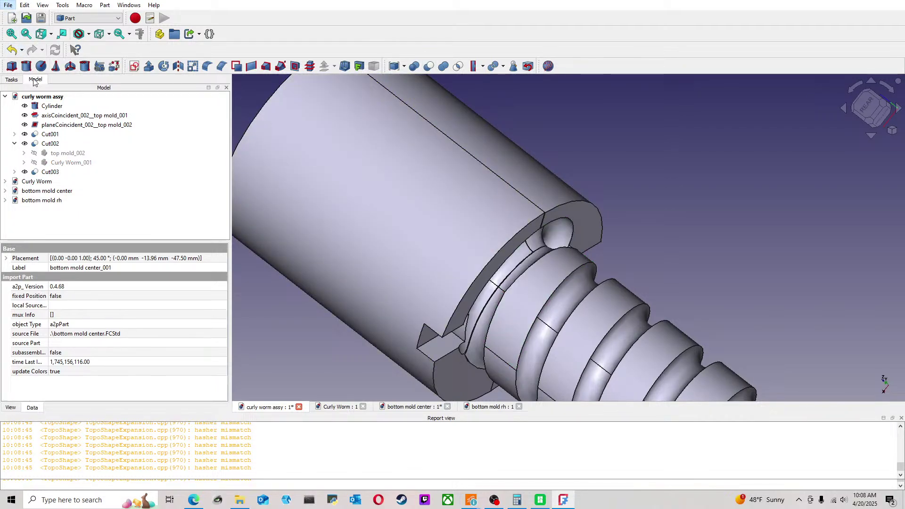
Step: Cut the small Cylinder at the top of the mold out of Cut001
scroll(572, 173, "down", 4)
middle_click_drag(636, 156, 816, 181)
middle_click_drag(622, 190, 562, 223)
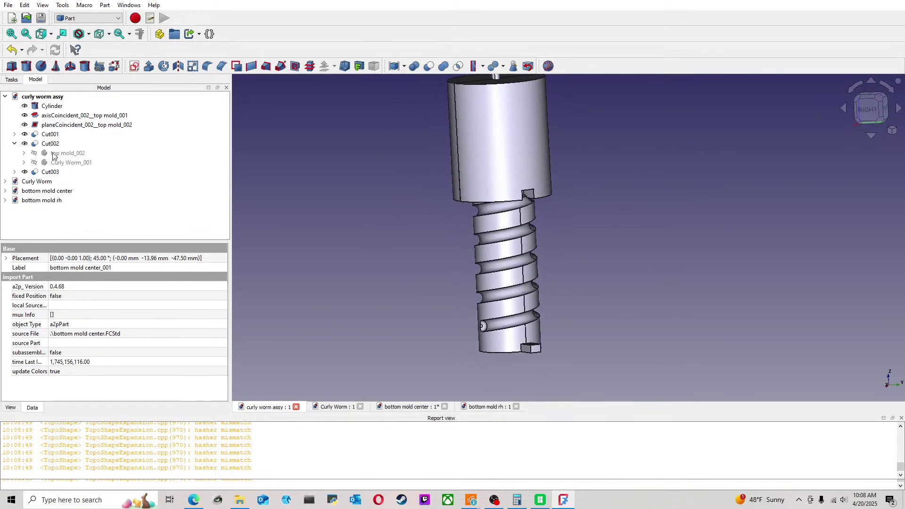
left_click(14, 143)
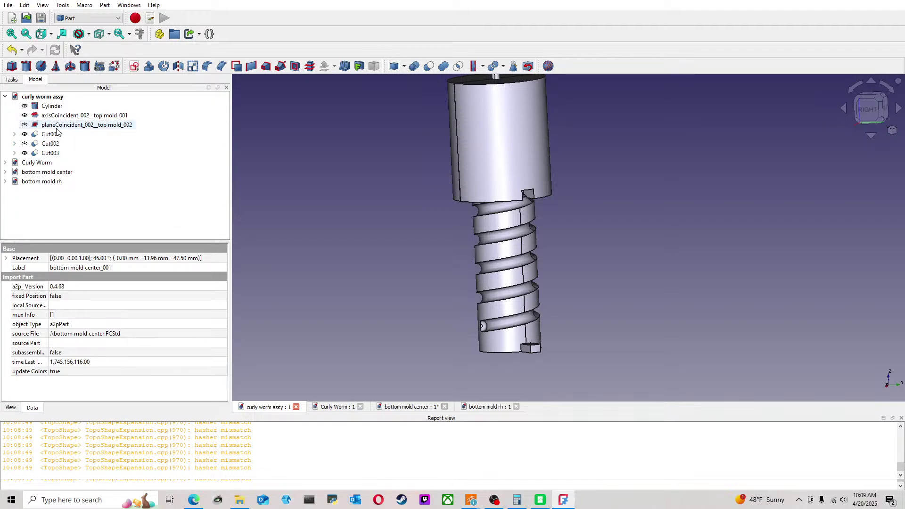
middle_click_drag(376, 163, 351, 220)
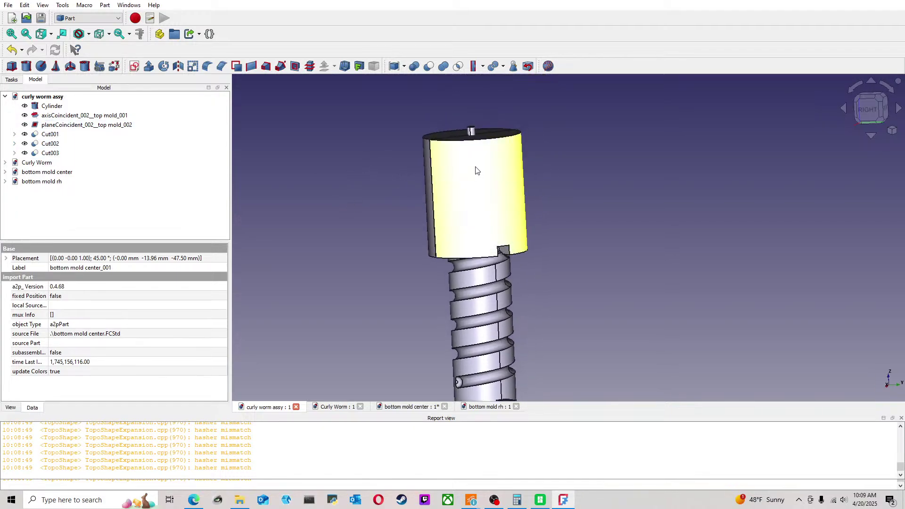
left_click(479, 159)
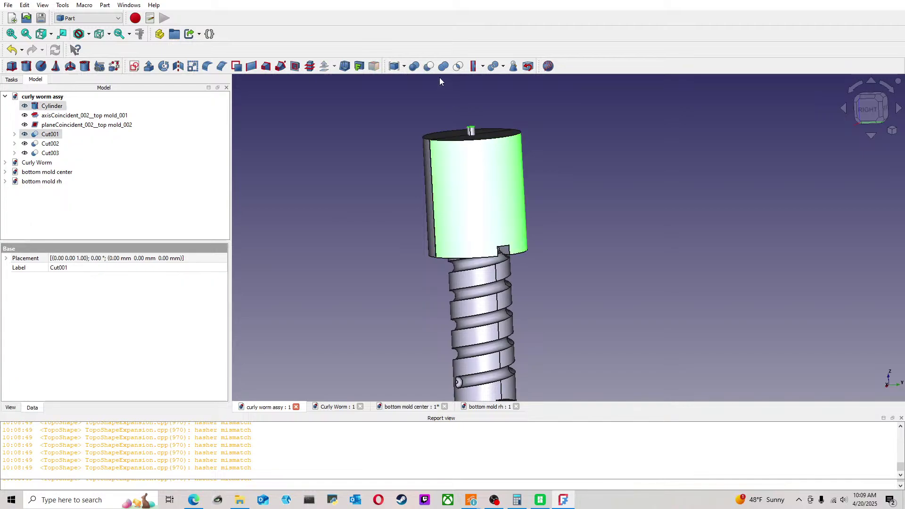
left_click(429, 67)
Step: Show the Cylinder inside Cut004 again, cut it out of Cut002, and save the assembly
mouse_move(471, 134)
middle_mouse_down()
mouse_move(478, 140)
mouse_move(471, 123)
middle_mouse_up()
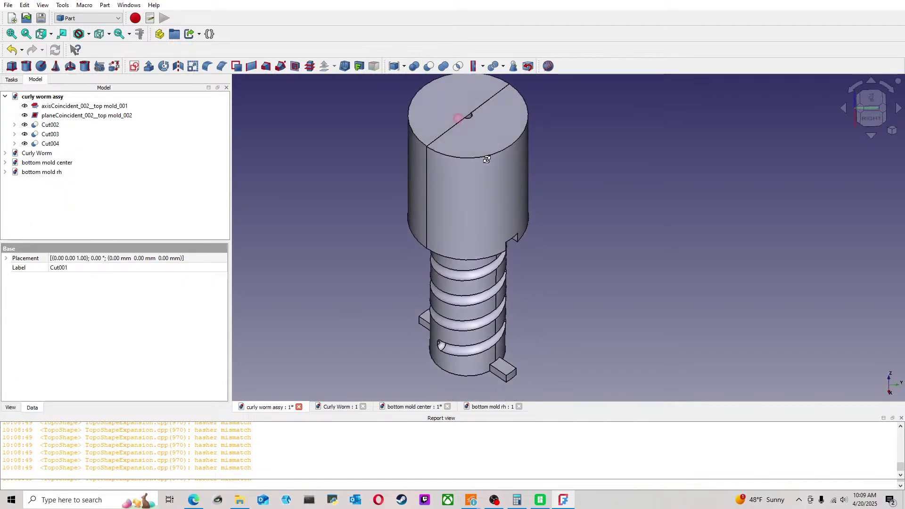
left_click(15, 144)
left_click(60, 162)
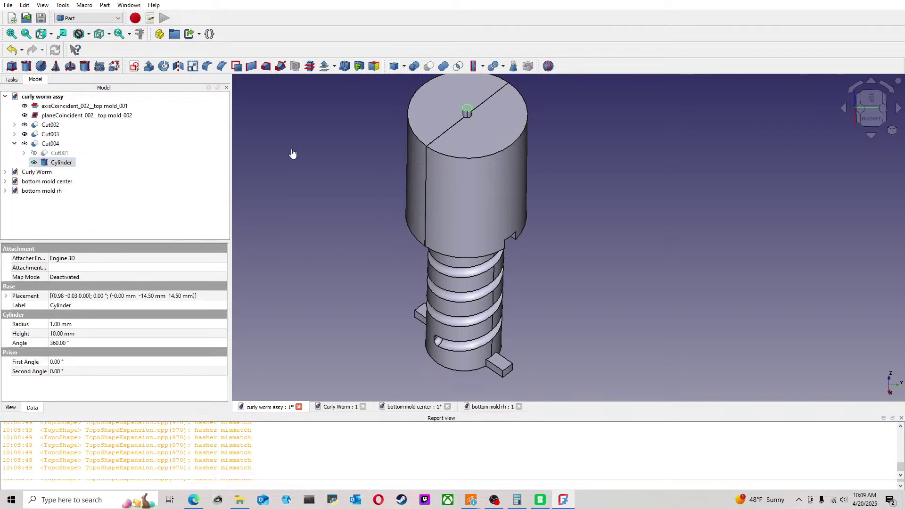
key("space")
left_click(382, 137)
left_click(467, 111)
left_click(466, 112, "ctrl")
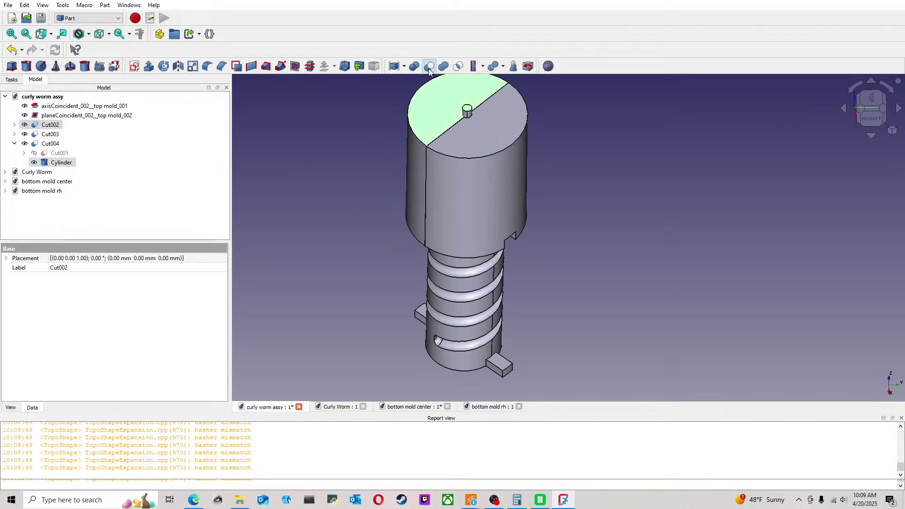
left_click(428, 66)
key("ctrl+s")
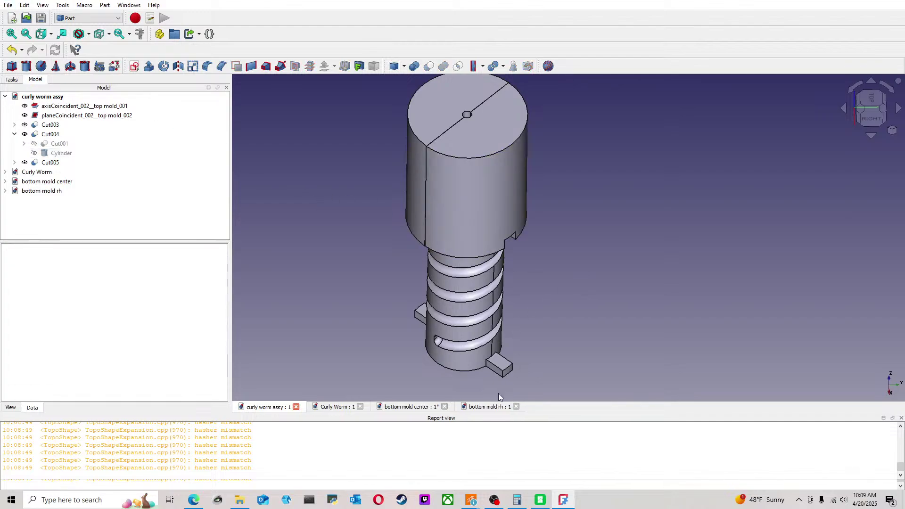
Step: Switch to the bottom mold rh document and display its Pocket feature, without the helix groove, in a corner view
left_click(487, 407)
middle_click_drag(518, 351, 485, 317)
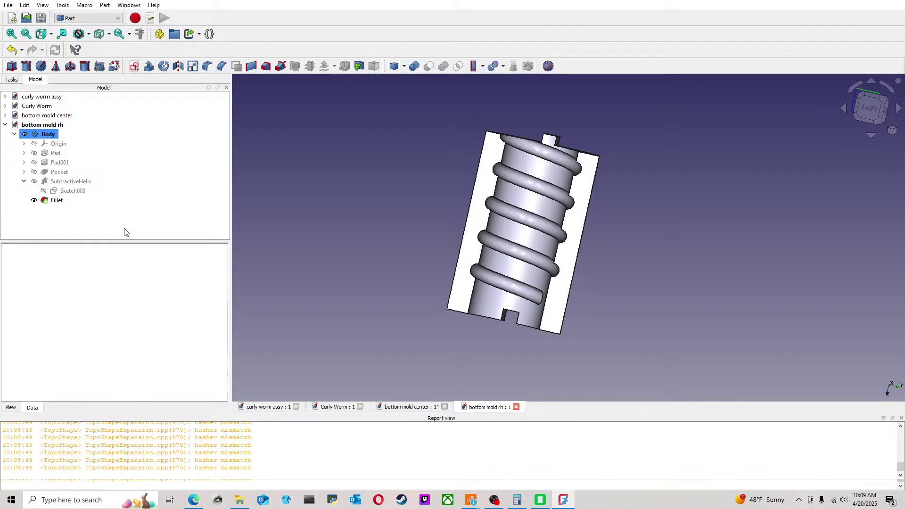
left_click(80, 183)
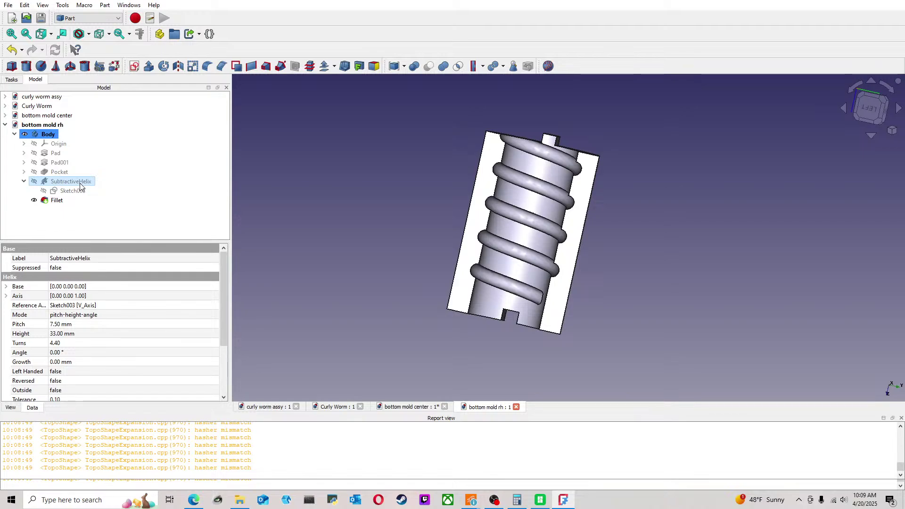
left_click(60, 172)
key("space")
left_click(330, 194)
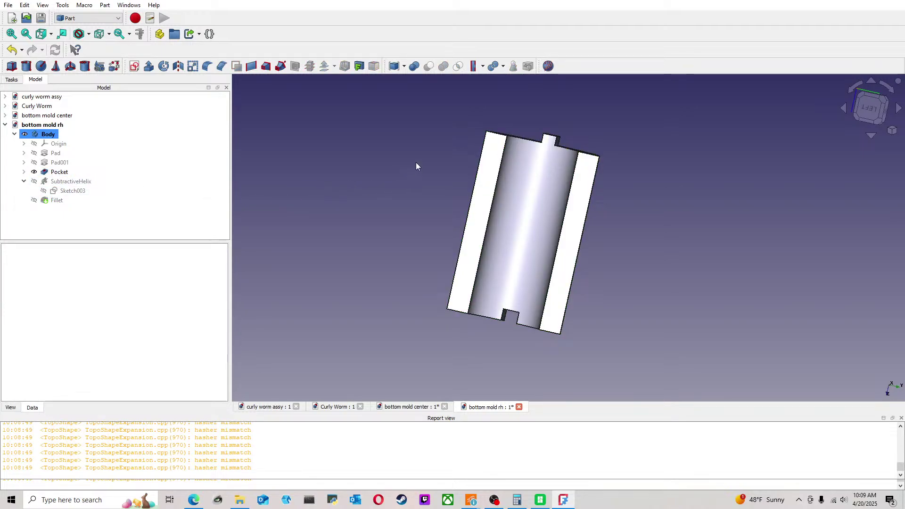
left_click(878, 98)
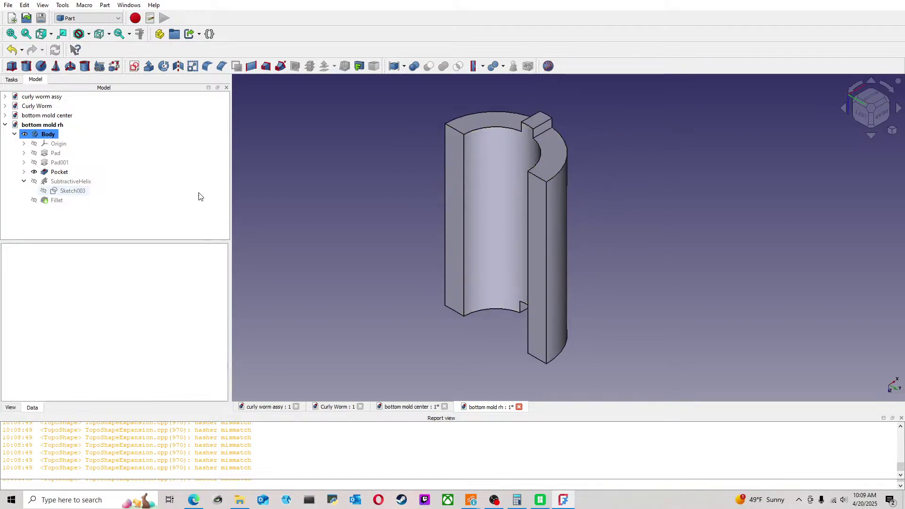
Step: Save the bottom mold center document and return to bottom mold rh
left_click(422, 404)
key("ctrl+s")
left_click(483, 406)
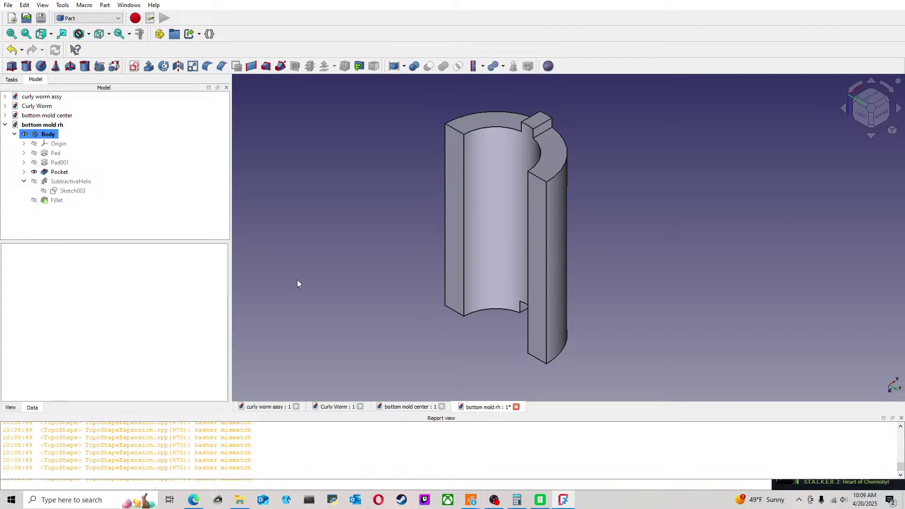
Step: Delete Sketch003, SubtractiveHelix and Fillet from the Body of bottom mold rh
left_click(72, 191)
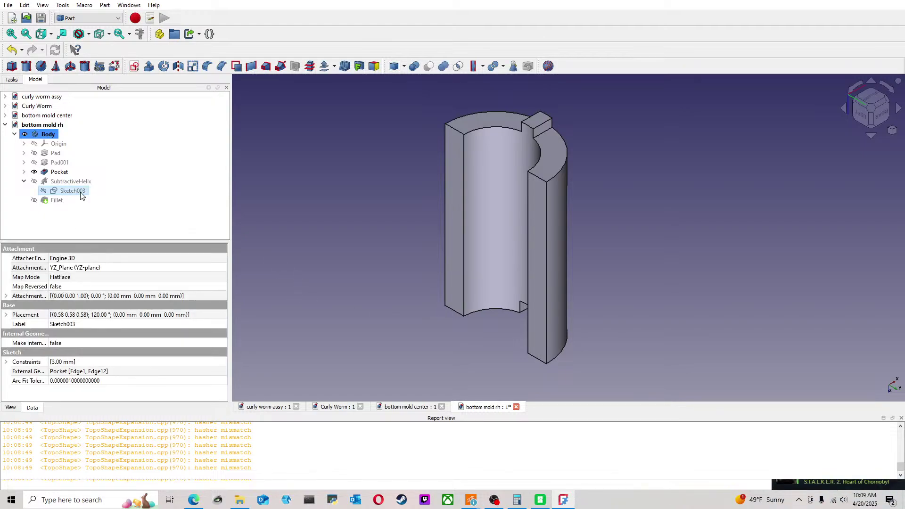
key("Delete")
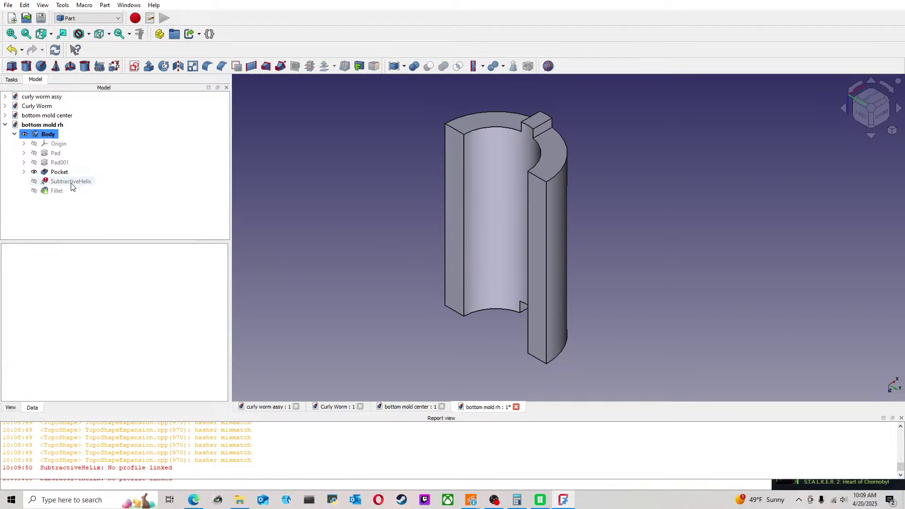
left_click(76, 182)
key("Delete")
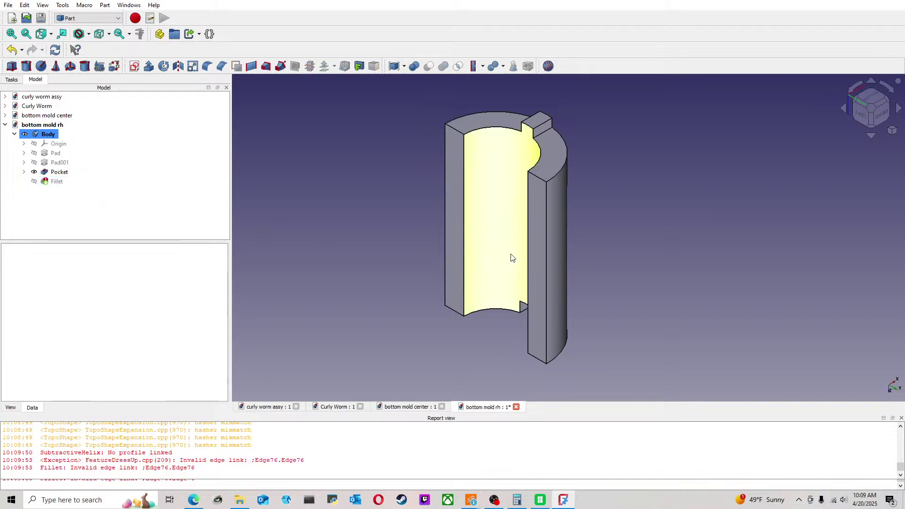
left_click(55, 181)
key("Delete")
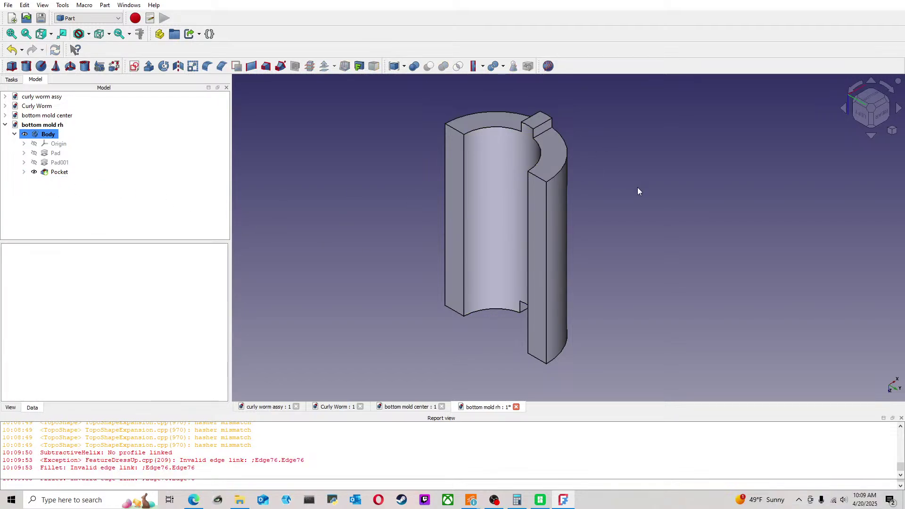
Step: Start a Part Design datum plane attached to the flat split face of the mold half, using Plane face mode
left_click_drag(860, 127, 838, 128)
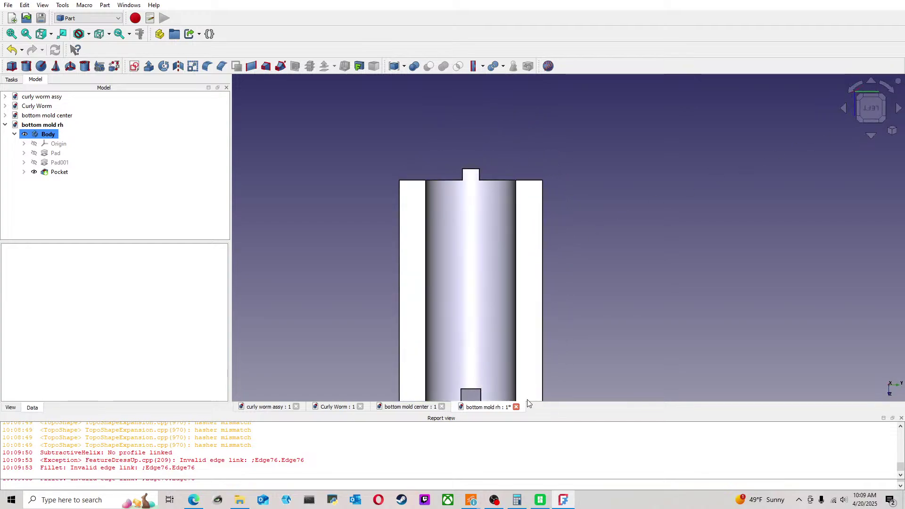
middle_click_drag(517, 296, 482, 247)
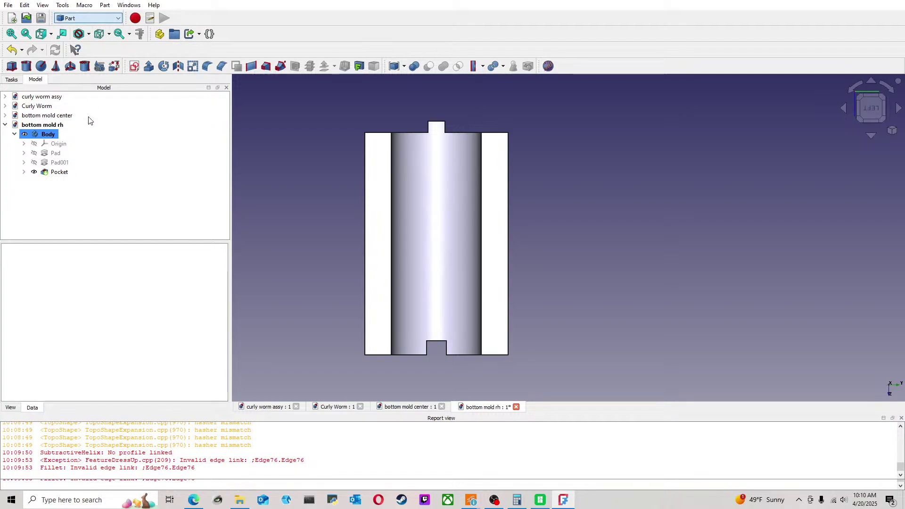
double_click(91, 136)
left_click(105, 66)
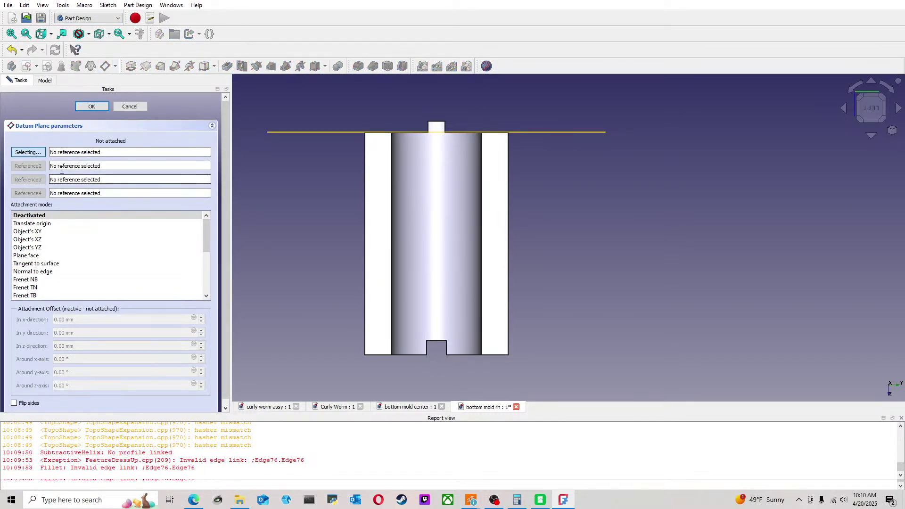
left_click(383, 200)
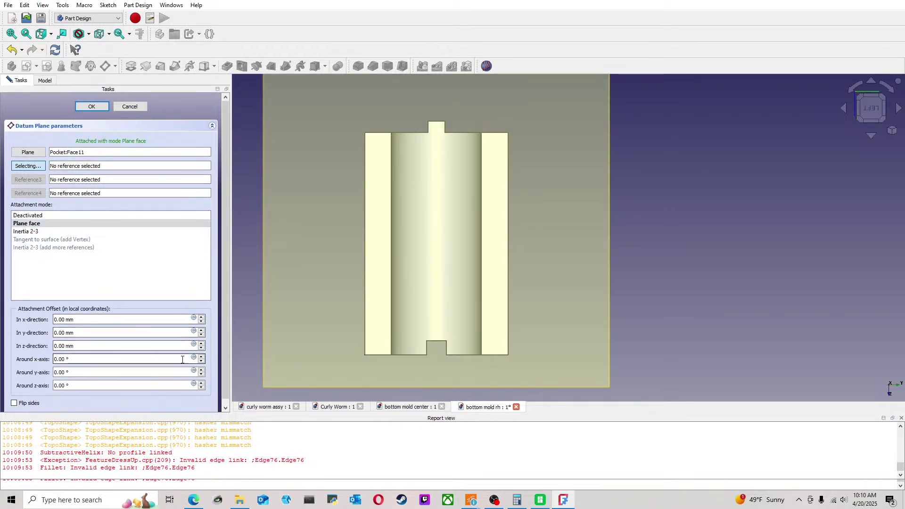
Step: Rotate the datum plane 45° around its y-axis and accept it
left_click(202, 357)
left_click(202, 361)
left_click(201, 370)
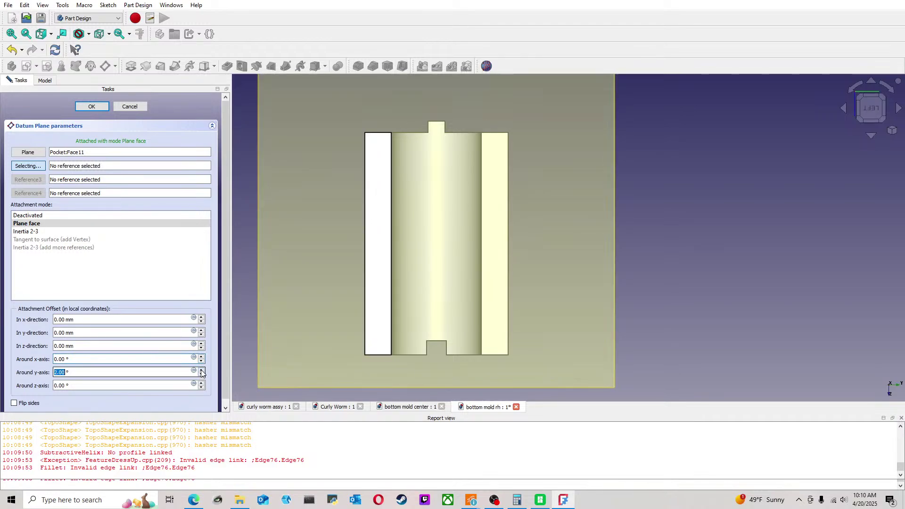
left_click(201, 371)
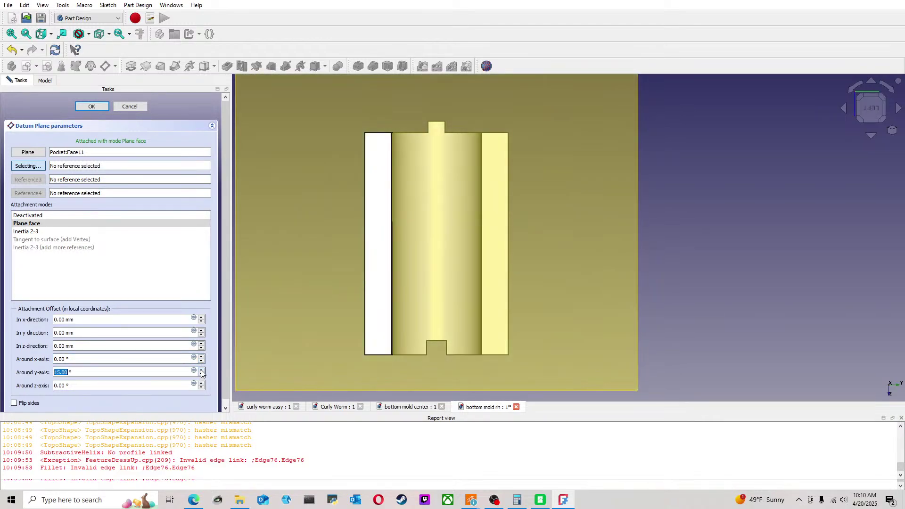
left_click(202, 371)
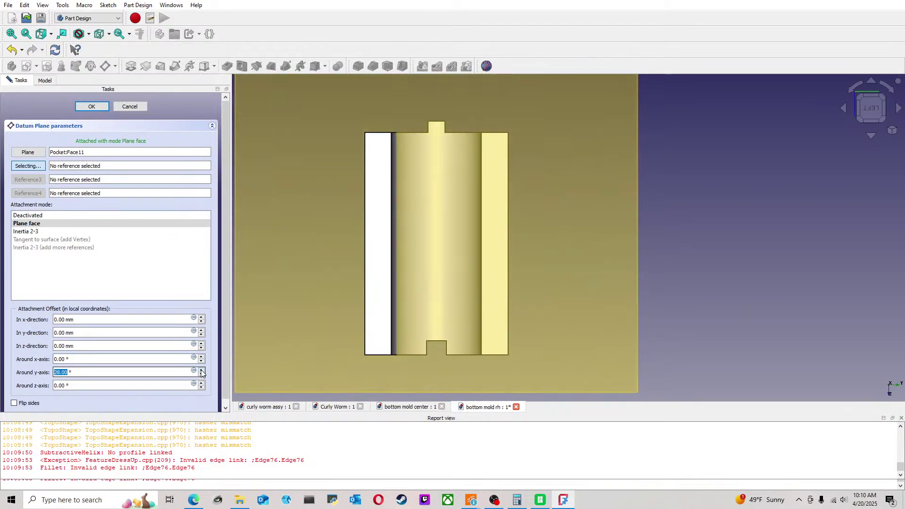
left_click(201, 371)
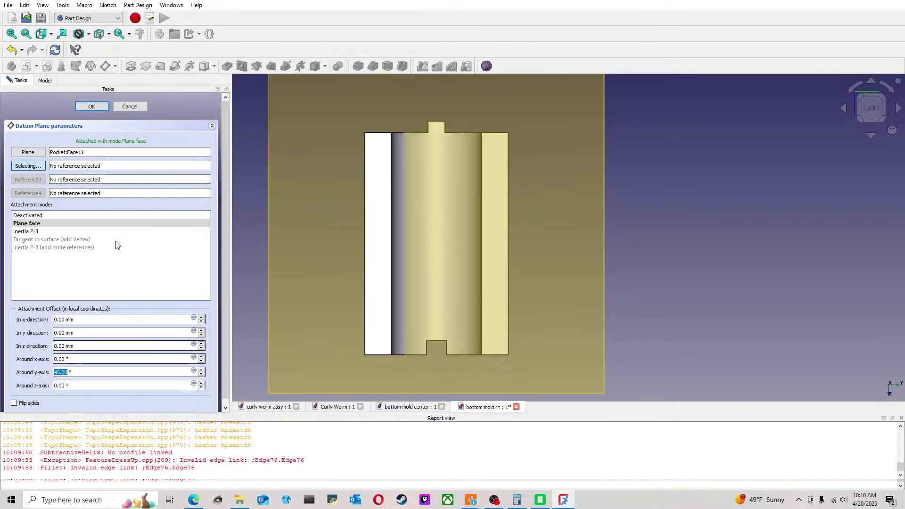
left_click(92, 106)
left_click(623, 186)
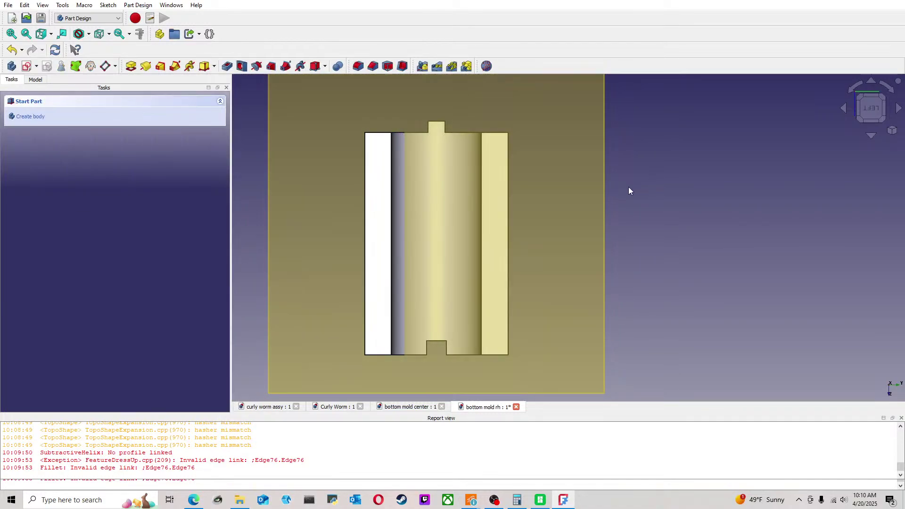
Step: Create a sketch on DatumPlane and draw a circle about 7.3 mm in diameter on the horizontal axis, about 14.3 mm to the negative side of the origin
scroll(658, 166, "down", 2)
middle_click_drag(526, 126, 485, 177)
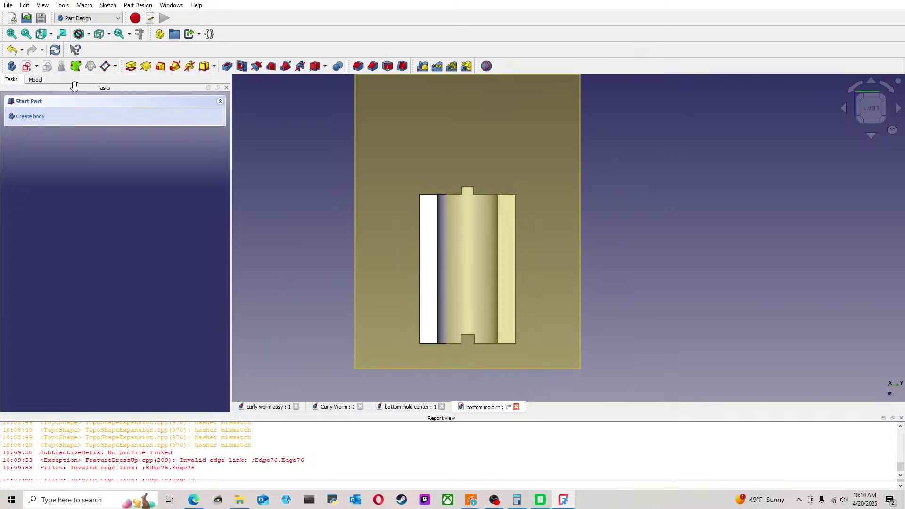
left_click(35, 79)
left_click(68, 182)
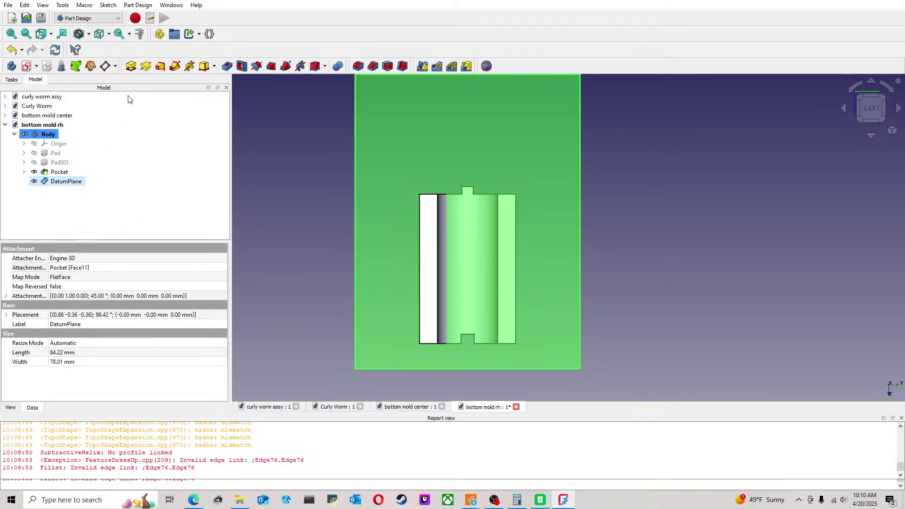
left_click(26, 66)
middle_click_drag(396, 117, 363, 132)
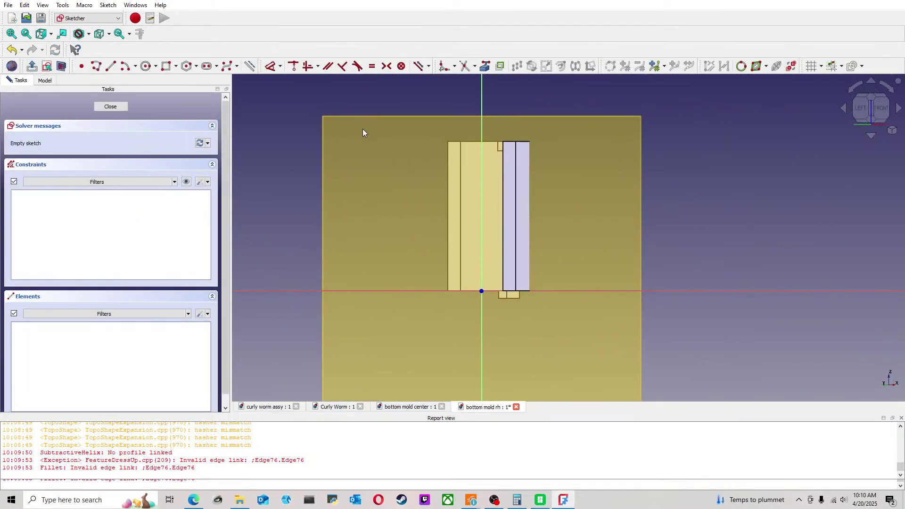
scroll(436, 197, "up", 5)
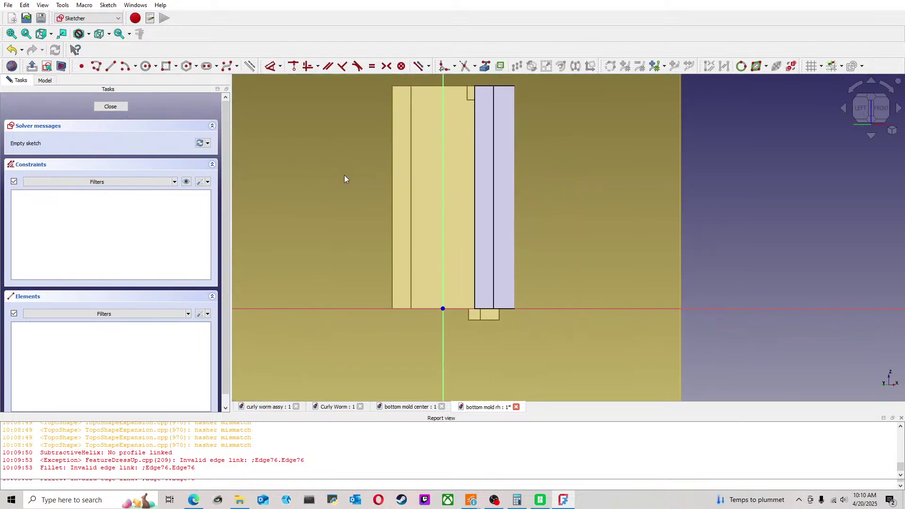
left_click(146, 67)
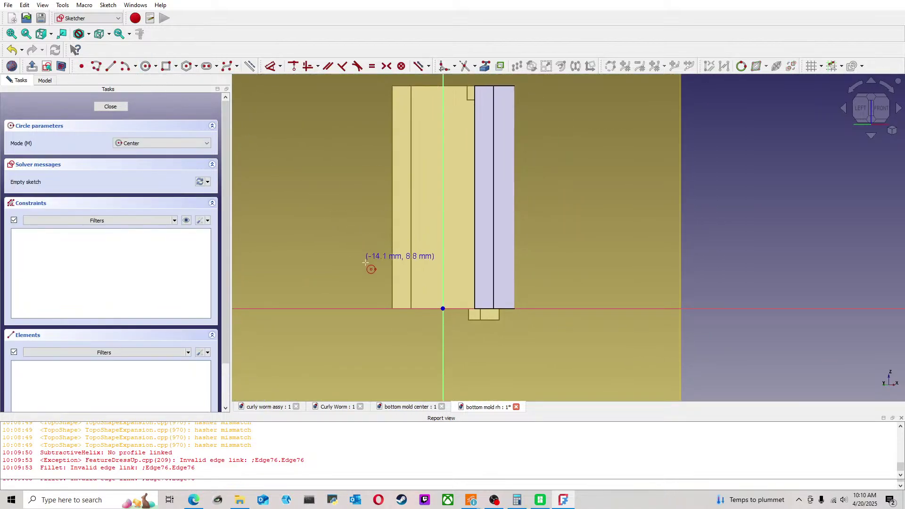
left_click(363, 309)
left_click(371, 291)
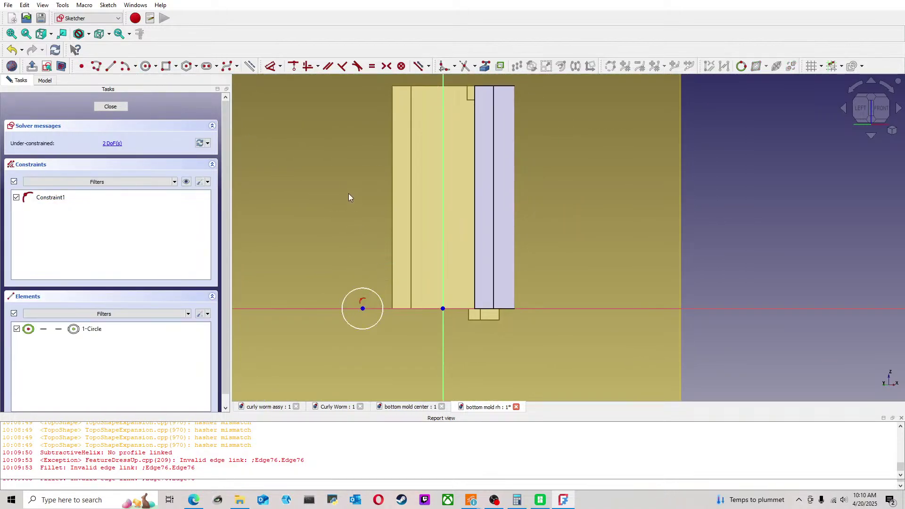
Step: Constrain the circle to a 3 mm diameter with its centre 8 mm horizontally from the origin, and close the sketch
left_click(281, 65)
left_click(362, 289)
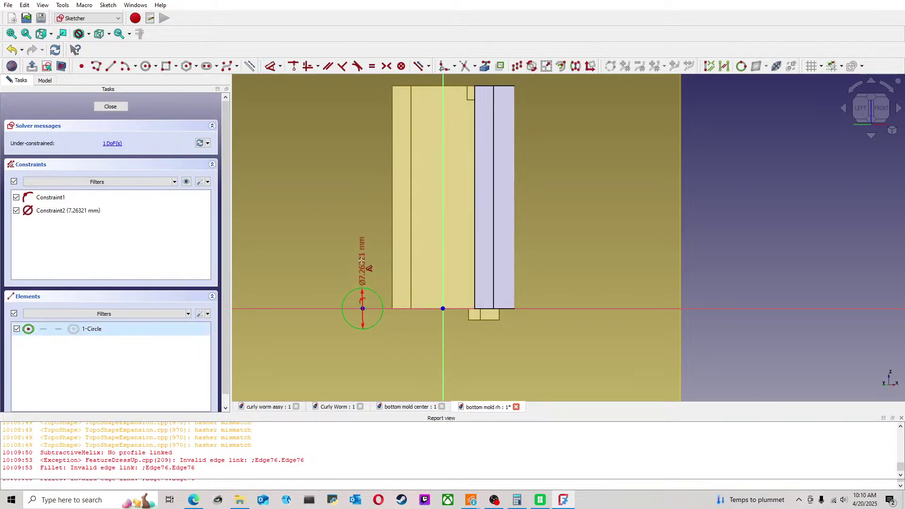
left_click(361, 261)
type("3")
key("Return")
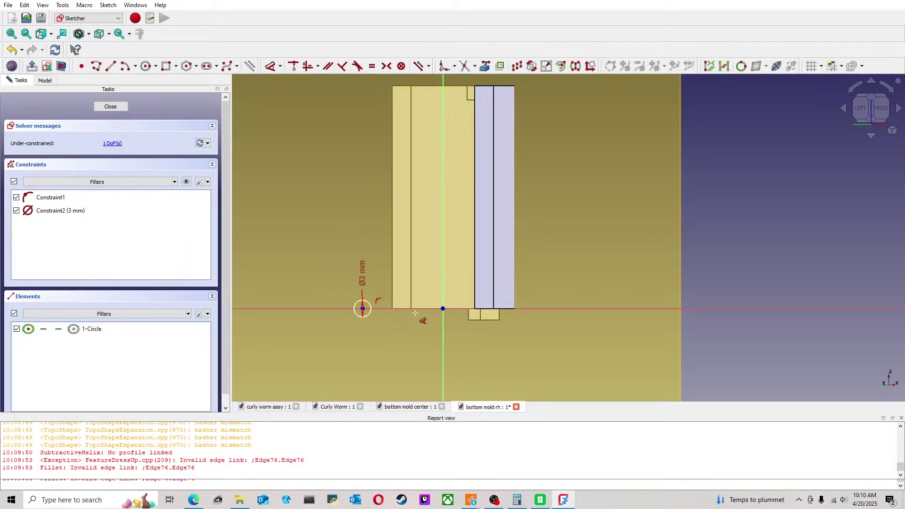
left_click(363, 309)
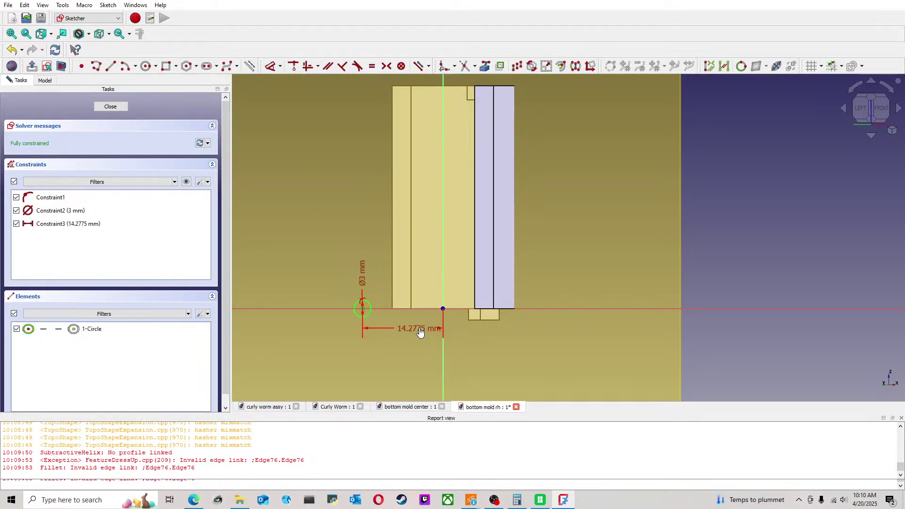
left_click(448, 326)
type("8")
key("Return")
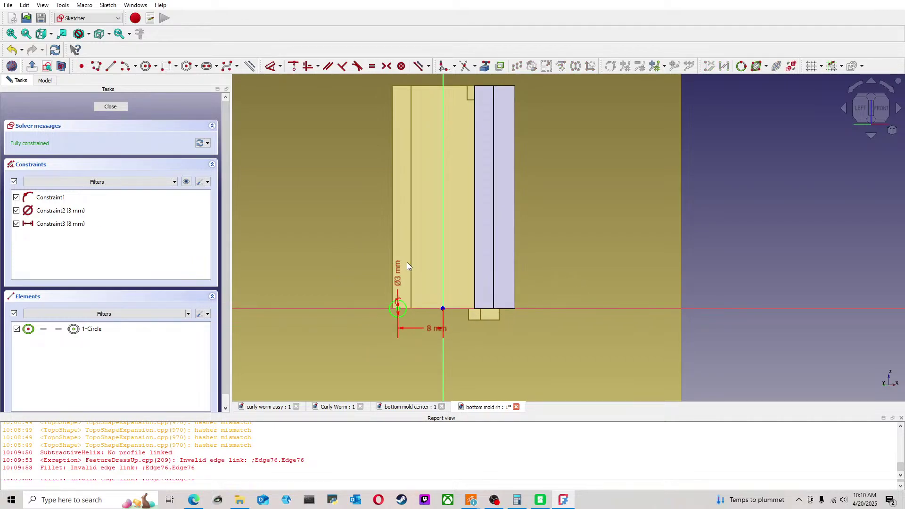
left_click(104, 107)
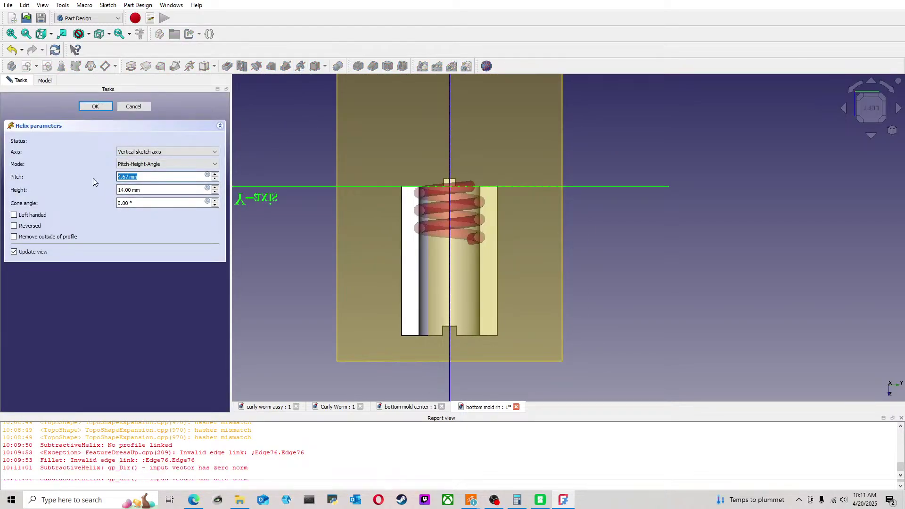
Step: Cut a subtractive helix around the vertical sketch axis with a pitch of 7.5 mm and a height of 33 mm
type("7.5")
key("Tab")
type("33")
key("Return")
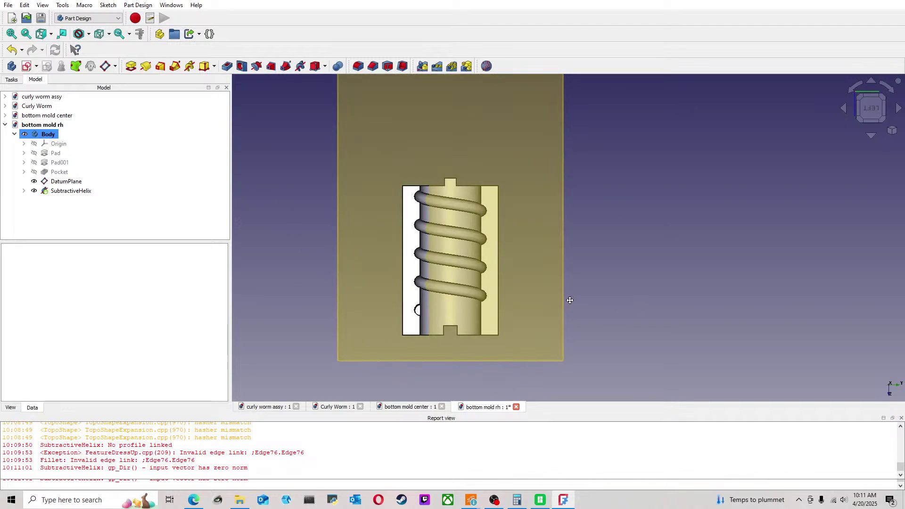
Step: Fillet the edge at the closed end of the helix groove with a 1 mm radius
middle_click_drag(571, 300, 482, 303)
scroll(434, 250, "up", 5)
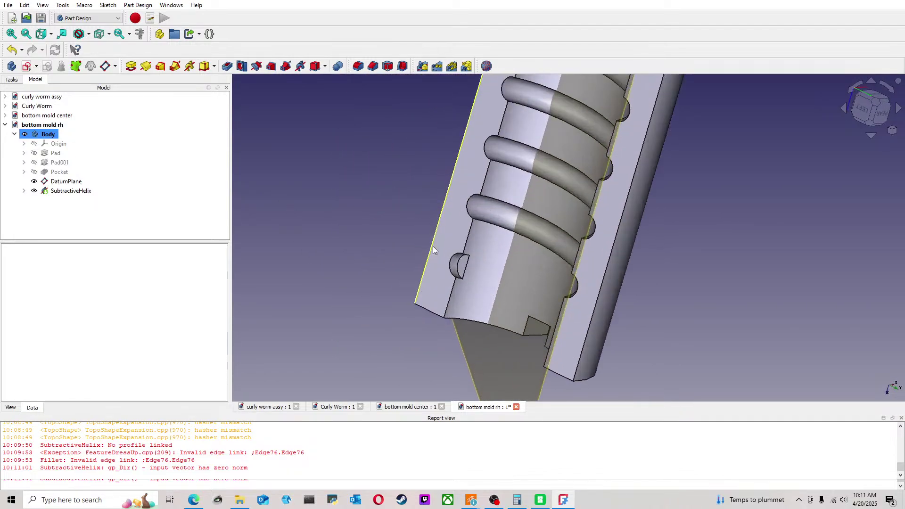
left_click(461, 264)
left_click(358, 67)
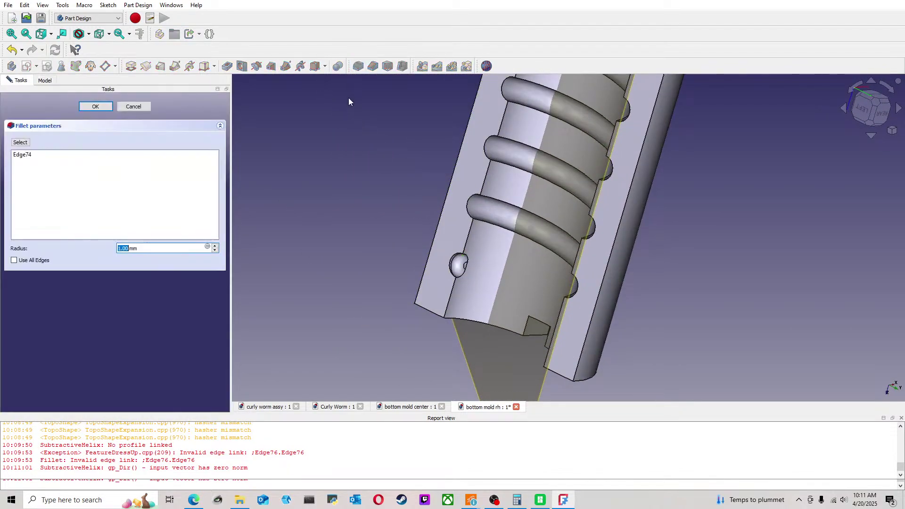
scroll(418, 269, "up", 3)
middle_click_drag(419, 269, 370, 292)
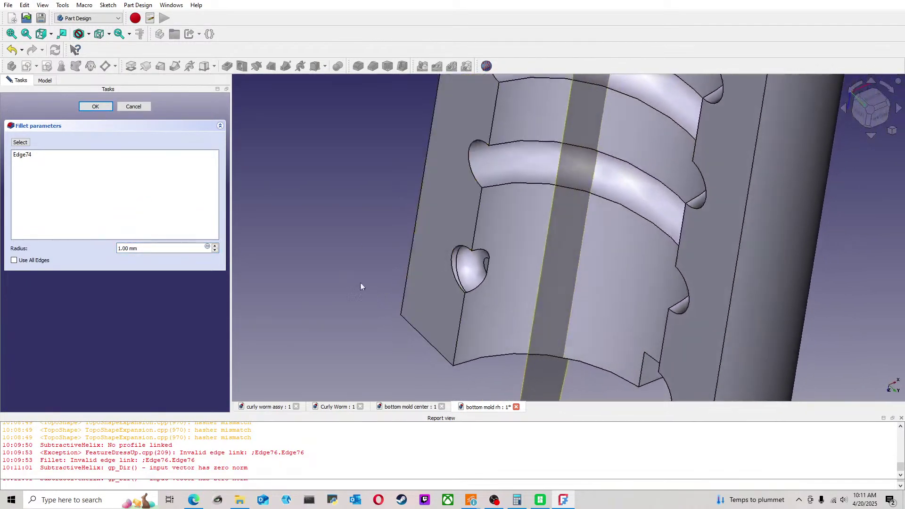
left_click(96, 106)
Step: Hide DatumPlane and save the bottom mold rh document
scroll(425, 220, "down", 3)
scroll(343, 270, "down", 2)
left_click(66, 182)
key("space")
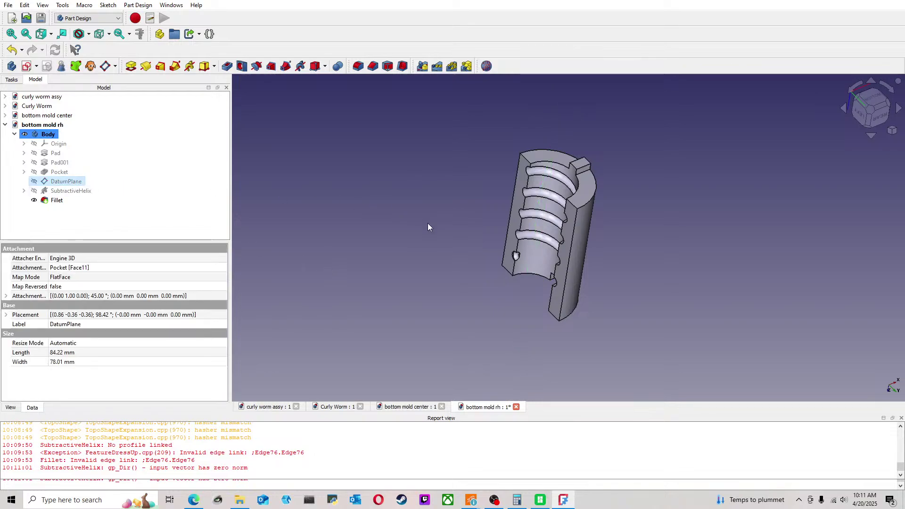
scroll(585, 248, "up", 3)
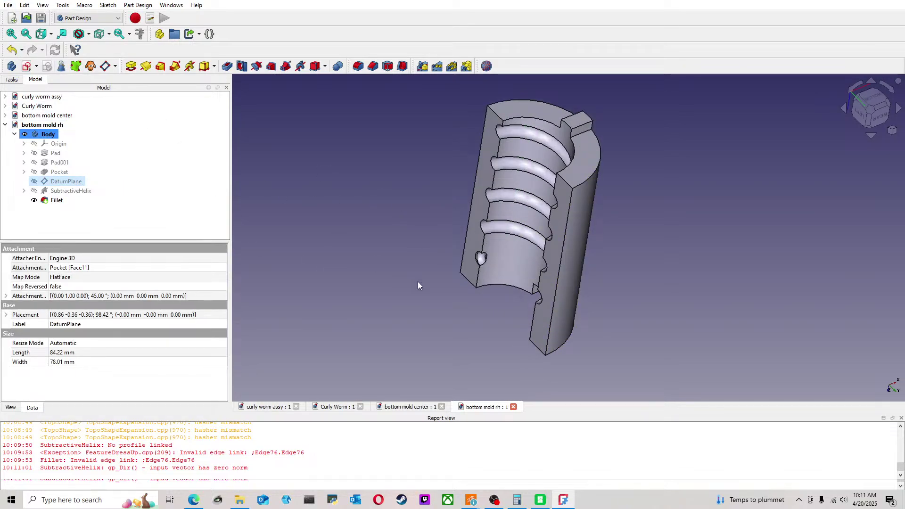
Step: In the curly worm assy document, hide Cut005 and Cut004 and import the reworked bottom mold rh part with A2plus
left_click(300, 407)
middle_click_drag(398, 337, 538, 242)
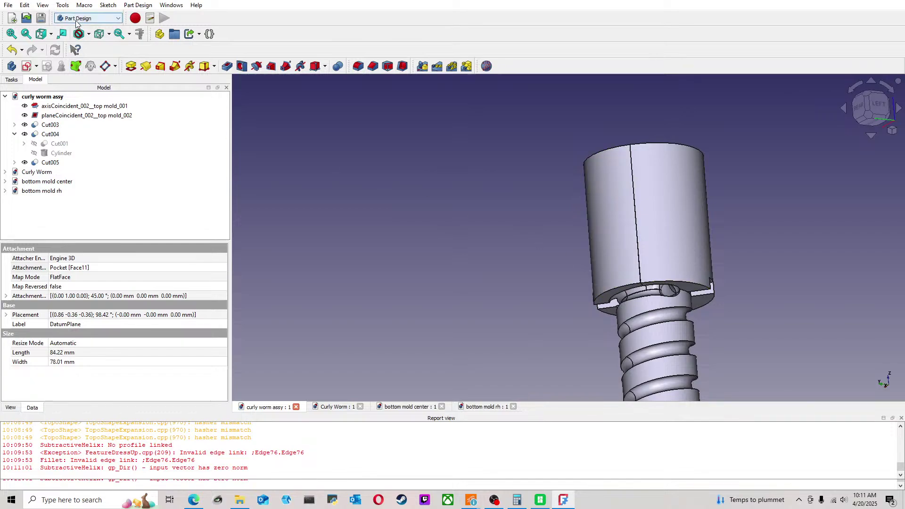
left_click(691, 250)
key("space")
middle_click_drag(690, 250, 482, 251)
left_click(492, 186)
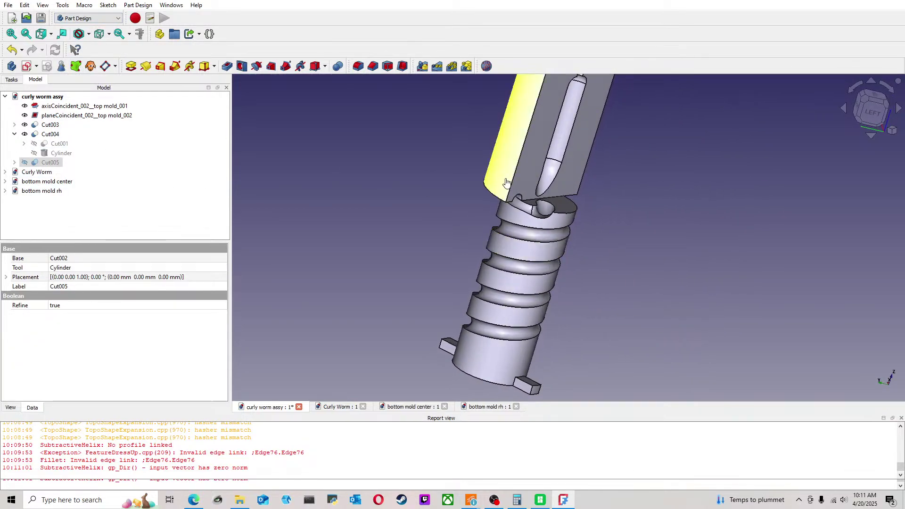
key("space")
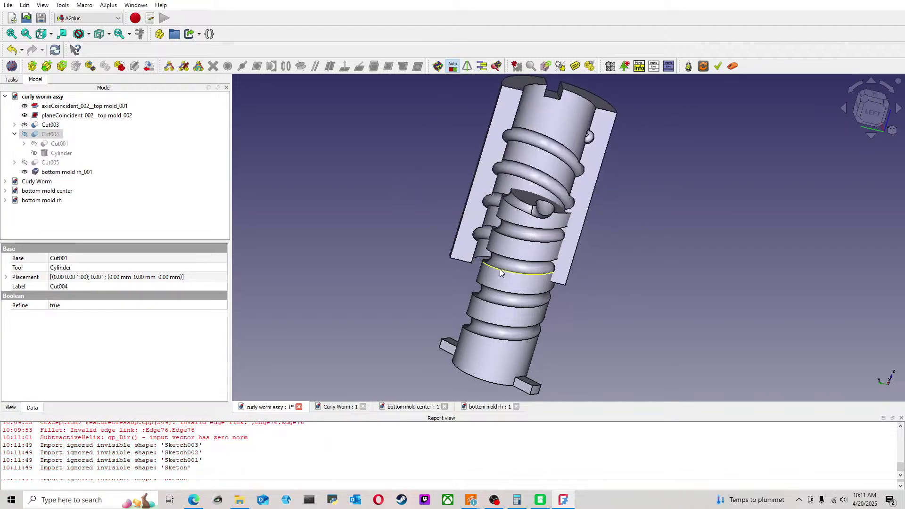
Step: Place the imported bottom mold rh part beside the mold center and inspect the helix grooves of both parts
middle_click_drag(387, 332, 433, 362)
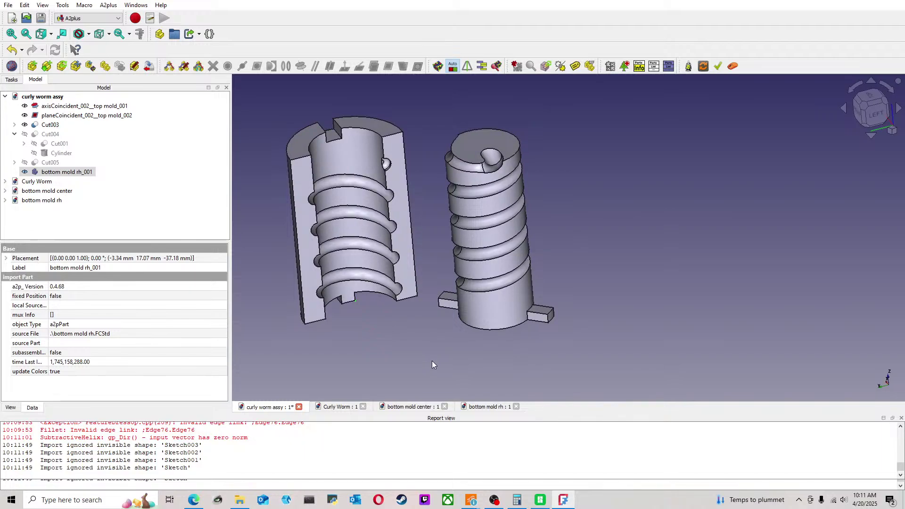
middle_click_drag(285, 192, 399, 309)
left_click(568, 211)
middle_click_drag(568, 211, 564, 179)
left_click(600, 130)
middle_click_drag(482, 309, 556, 144)
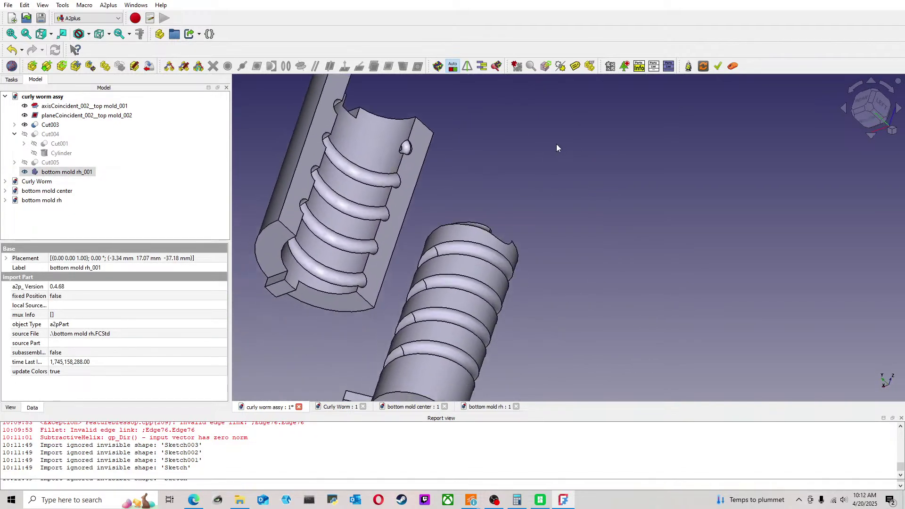
Step: Try to constrain the bottom mold rh end face coincident with the end face of the mold center
left_click(403, 397)
scroll(510, 138, "down", 3)
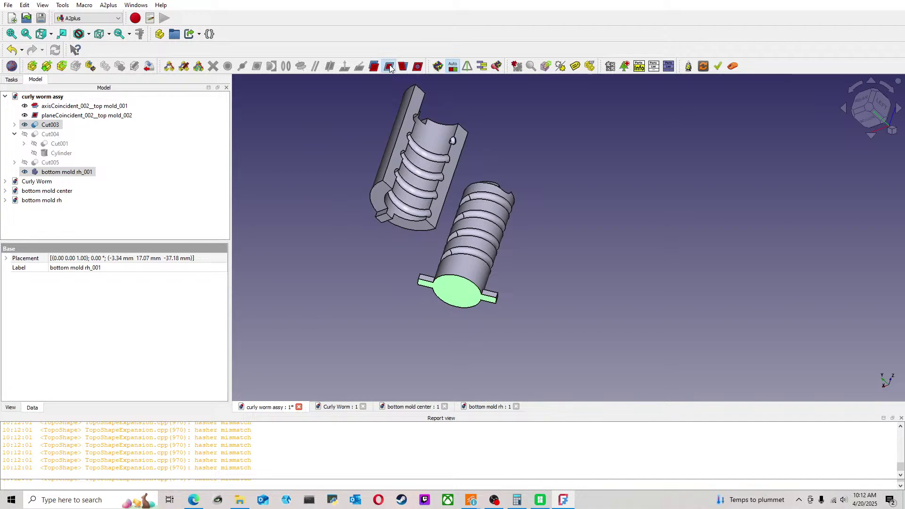
left_click(389, 67)
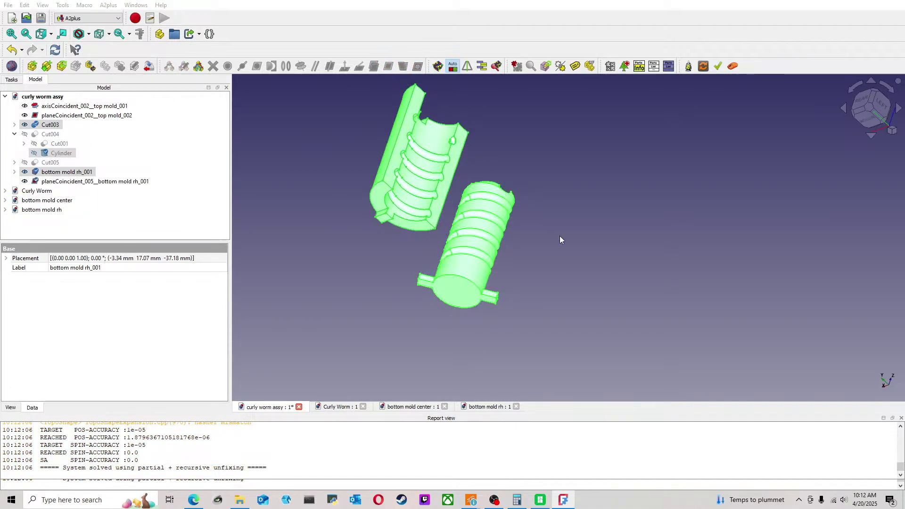
left_click(413, 154)
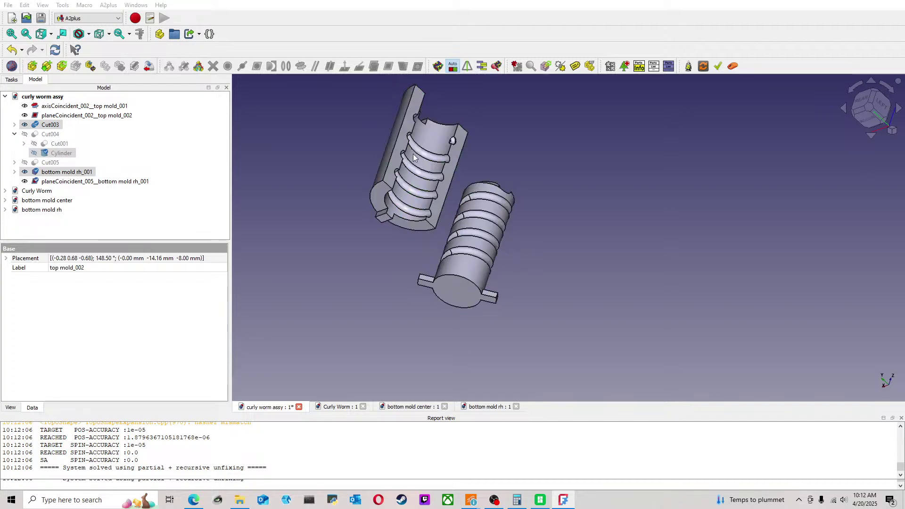
left_click(439, 200)
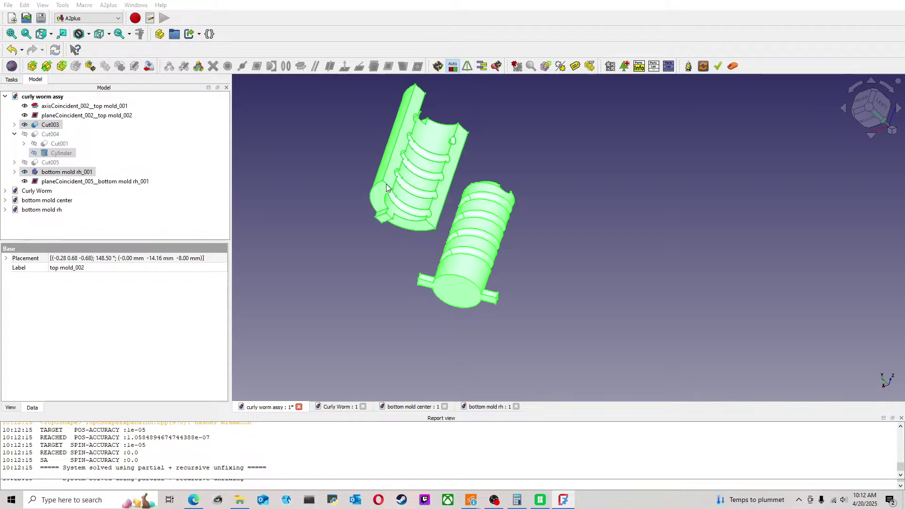
Step: Delete the imported bottom mold rh part together with its plane constraint and import it again
left_click(460, 128)
middle_click_drag(472, 137, 590, 291)
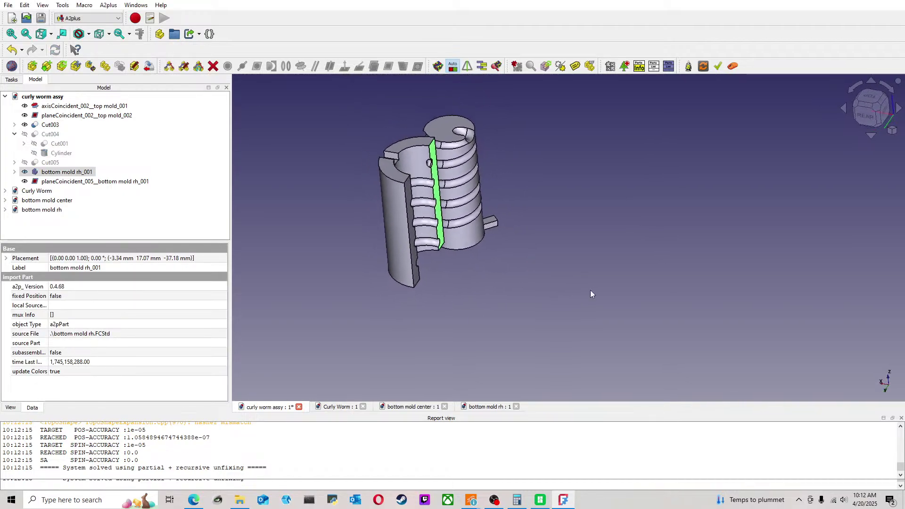
scroll(381, 211, "up", 3)
left_click(386, 217)
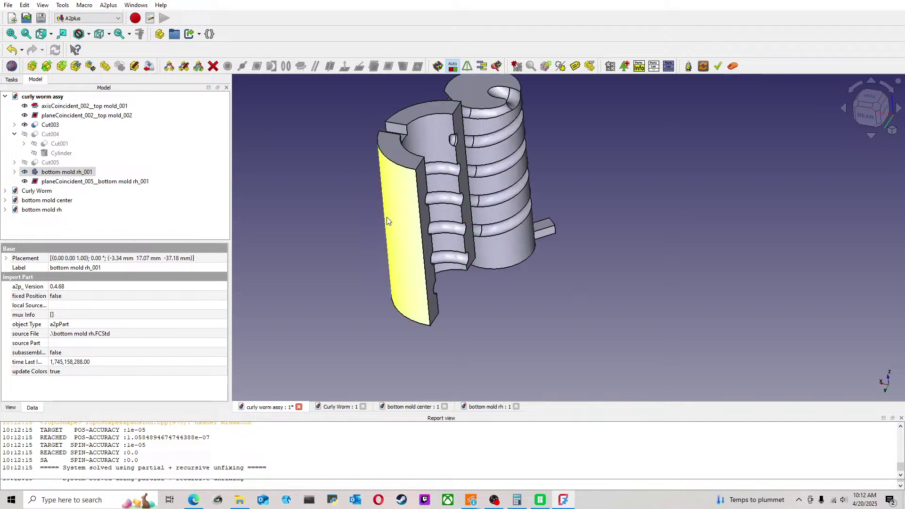
key("Delete")
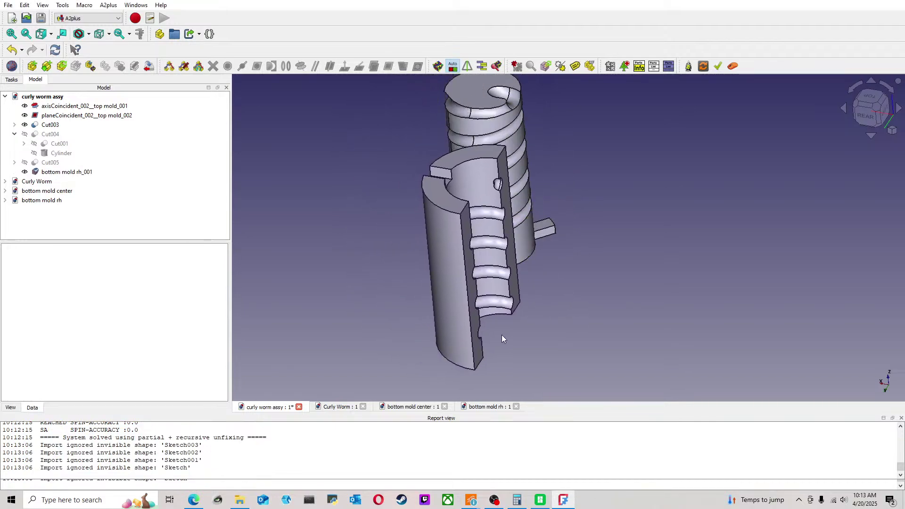
Step: Turn the imported bottom mold rh part upside down by rotating it 180° about its Y axis with Transform
scroll(477, 298, "down", 3)
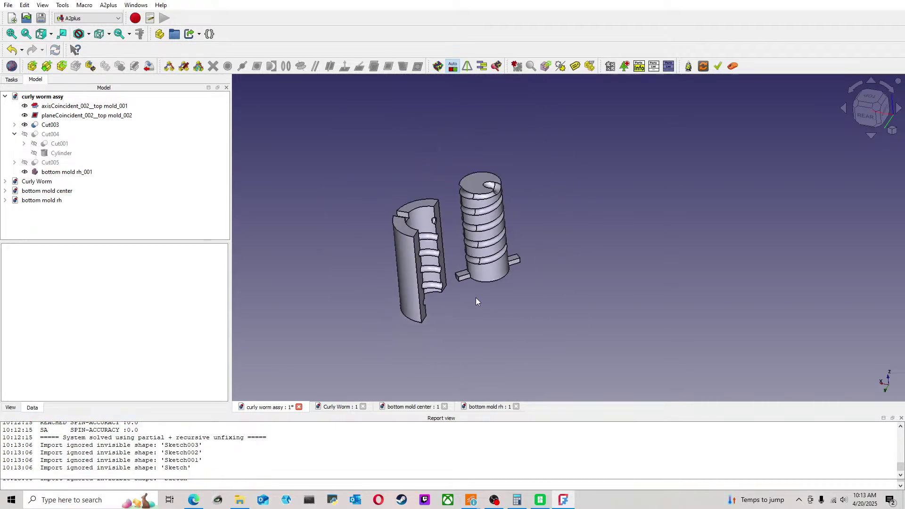
left_click(861, 95)
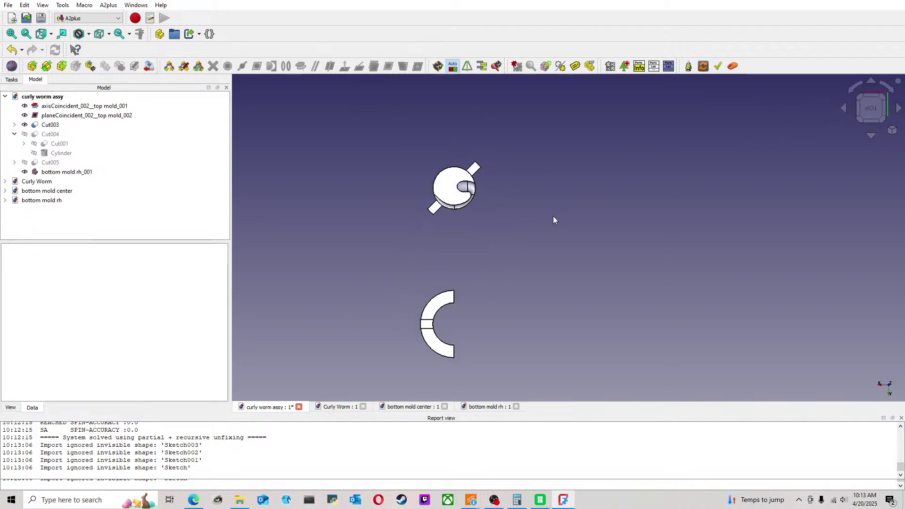
left_click(433, 315)
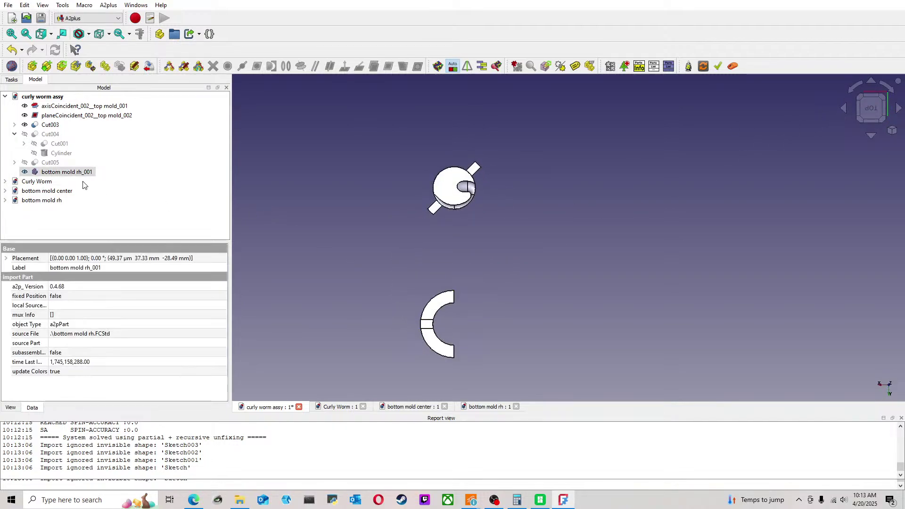
middle_click_drag(436, 297, 436, 260)
left_click_drag(417, 294, 488, 348)
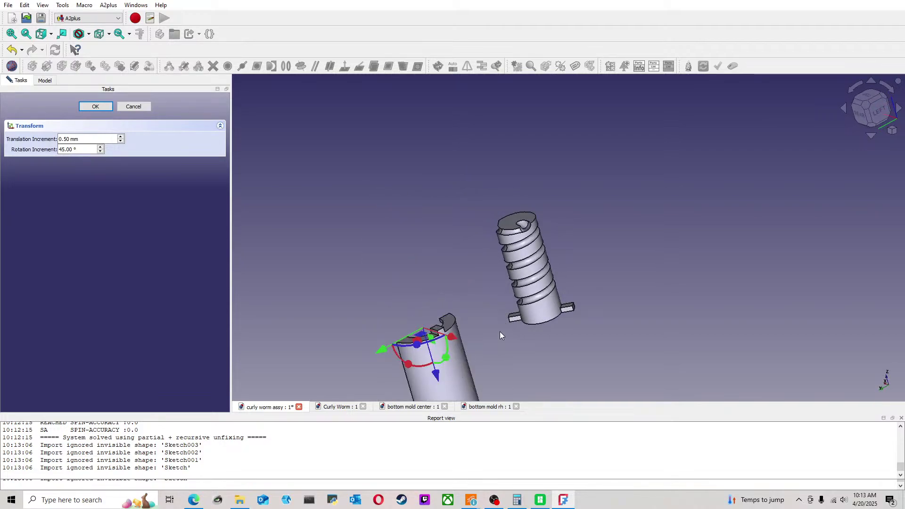
left_click(108, 109)
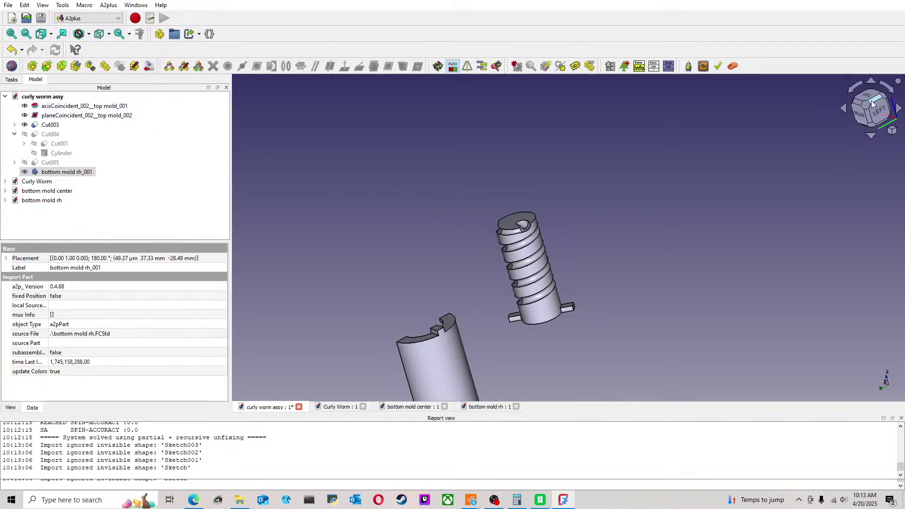
left_click(875, 102)
left_click(872, 101)
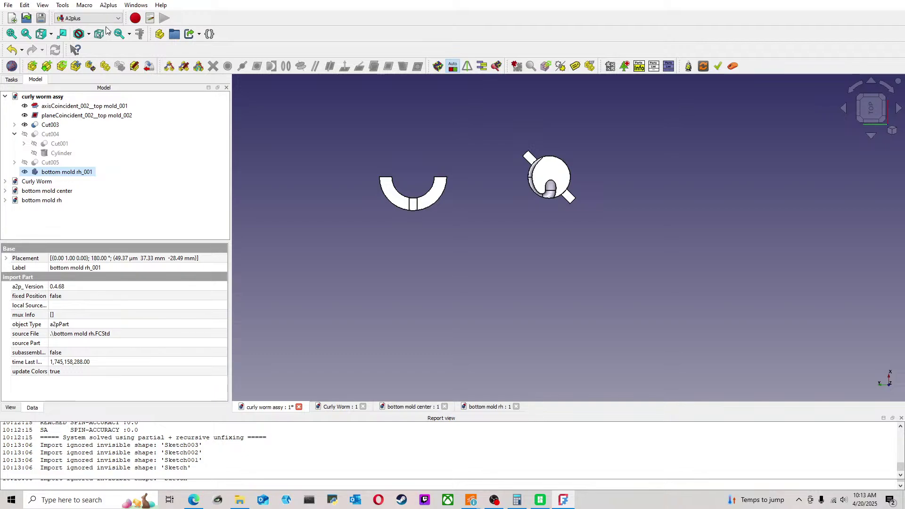
Step: Set the bottom mold rh part's placement translation to 0 in X, Y and Z
left_click(119, 37)
double_click(74, 130)
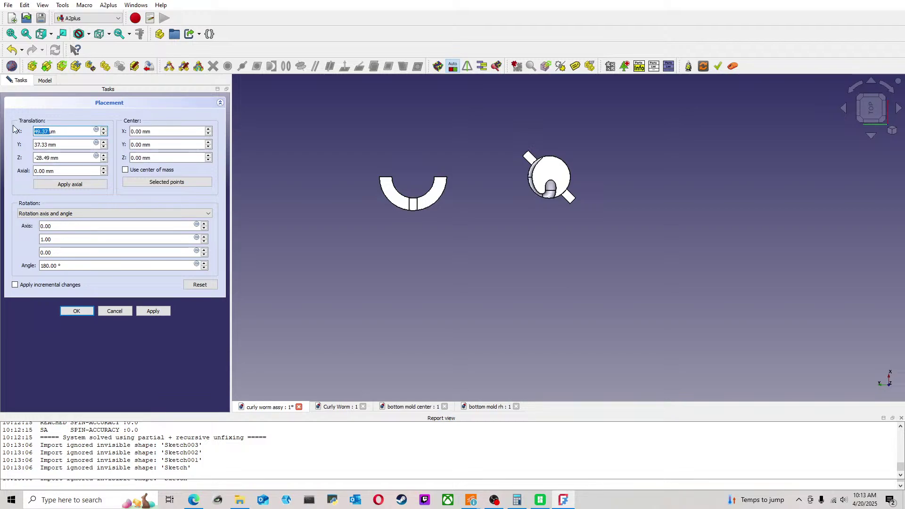
type("0")
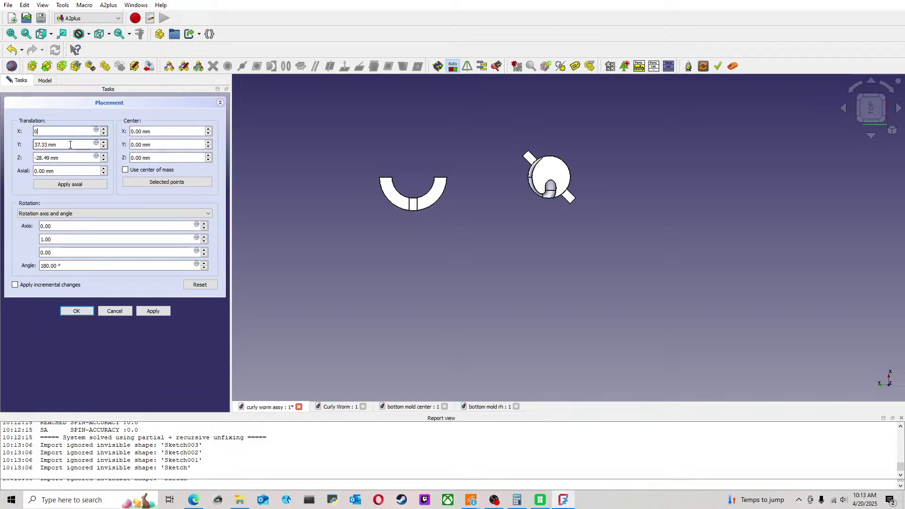
type("0")
middle_click_drag(425, 248, 464, 178)
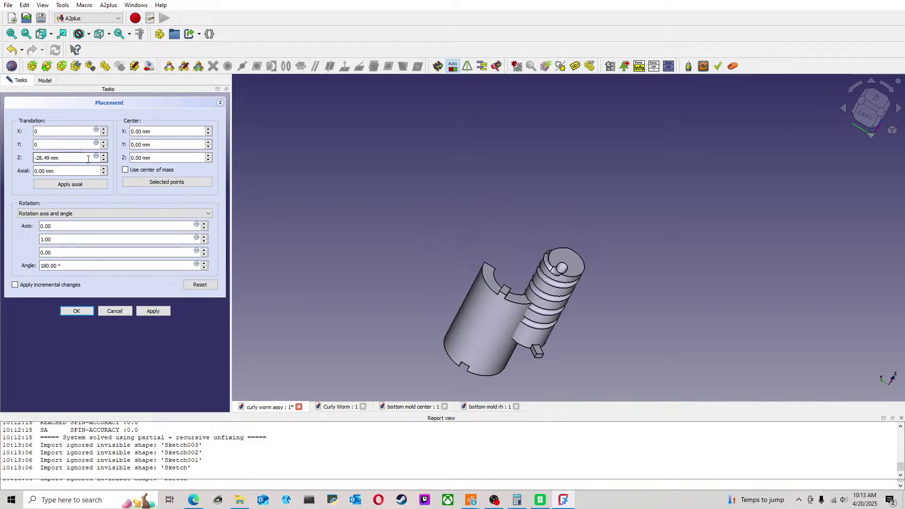
type("0")
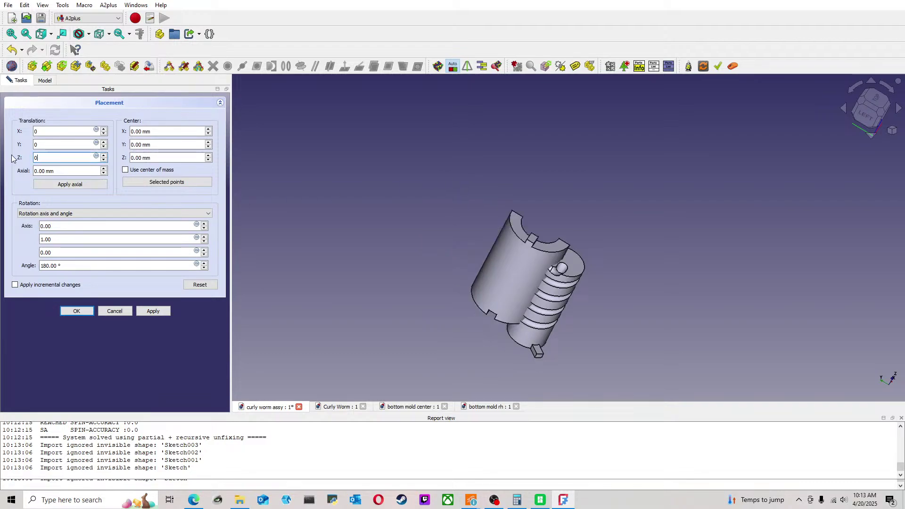
key("Return")
middle_click_drag(759, 220, 756, 250)
left_click(876, 111)
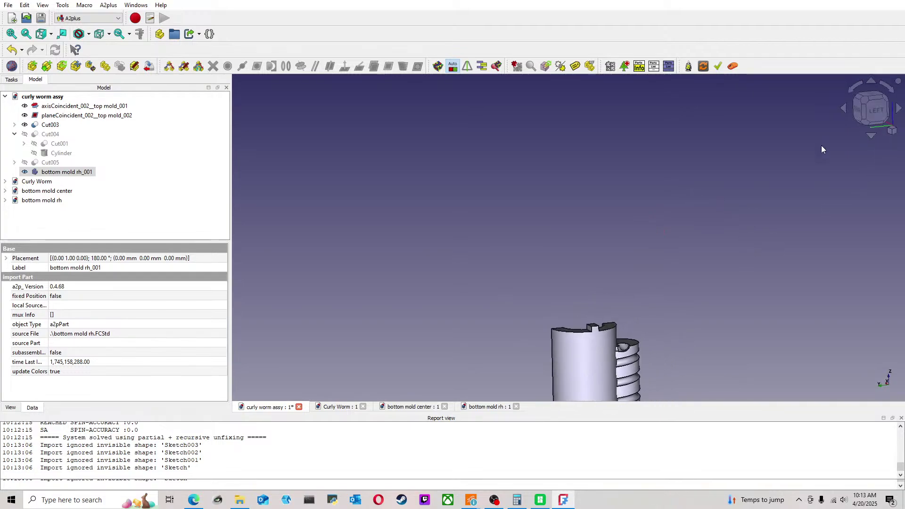
middle_click_drag(647, 289, 581, 248)
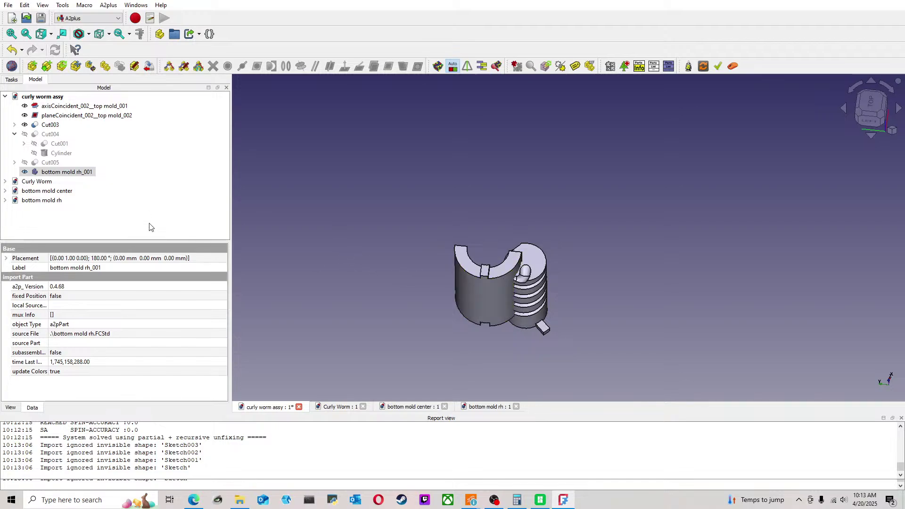
middle_click_drag(410, 259, 436, 222)
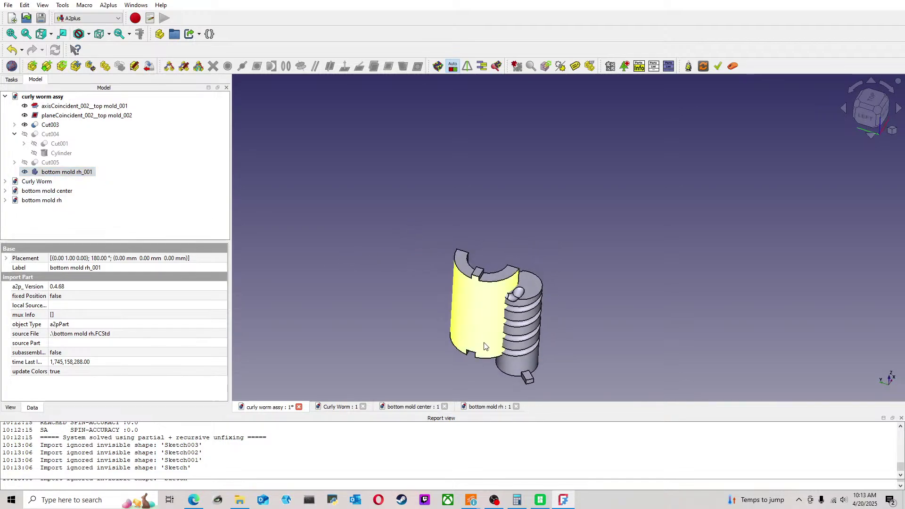
left_click(514, 370)
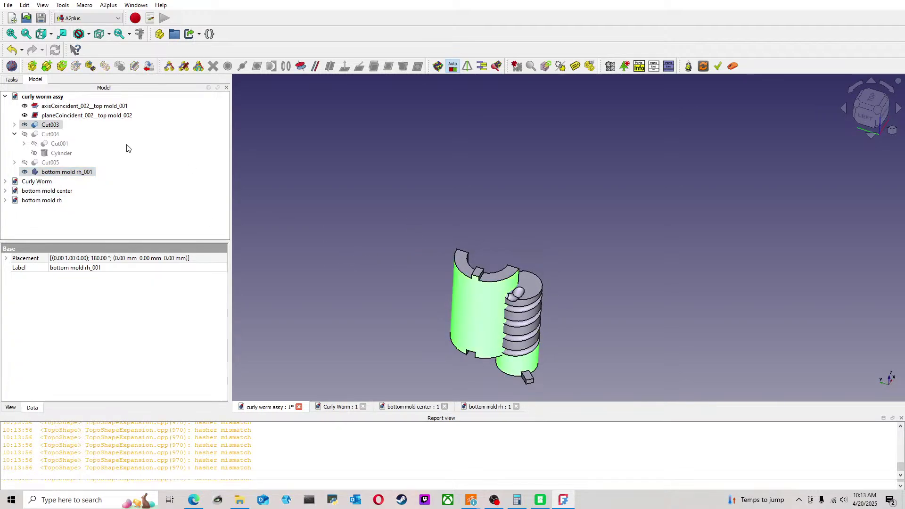
left_click(347, 129)
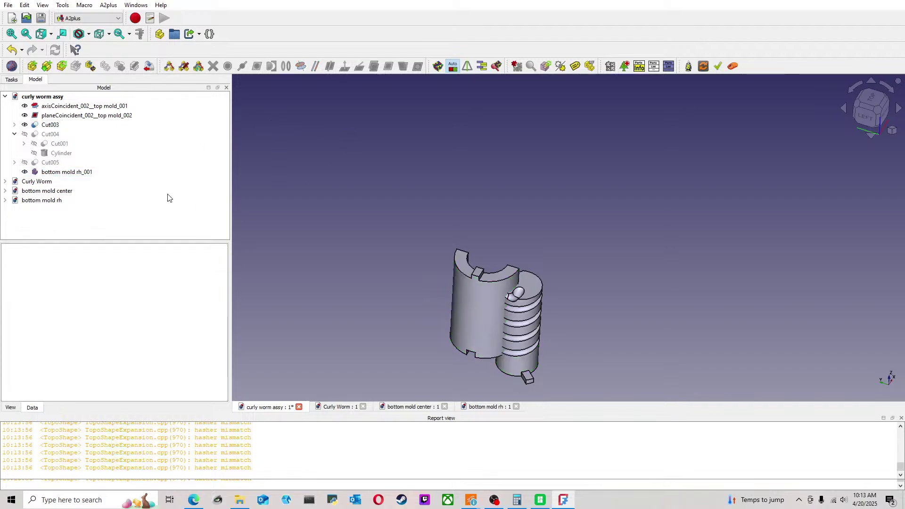
Step: Make the hidden Cut004 top mold part visible in the assembly
left_click(54, 135)
key("space")
left_click(363, 166)
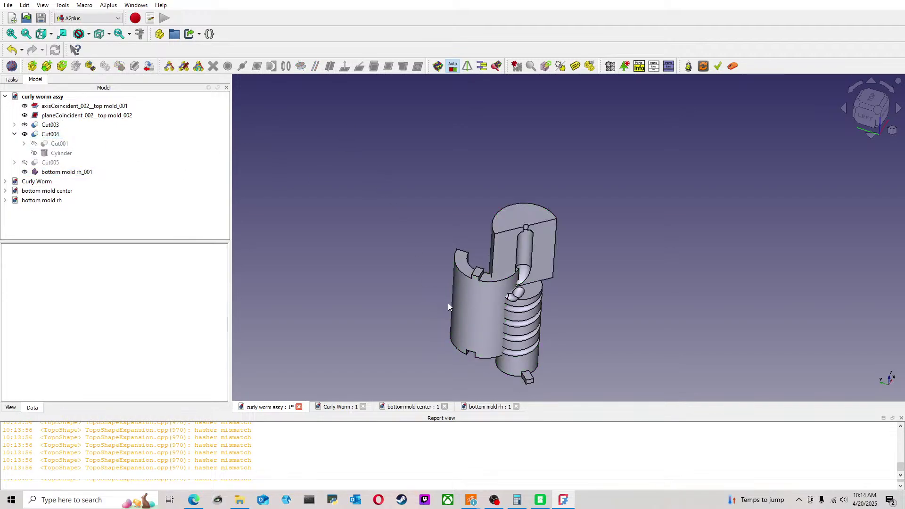
Step: Try to align the outer cylindrical face of bottom mold rh with Cut004 using an axis coincident constraint
left_click(472, 300)
left_click(512, 296)
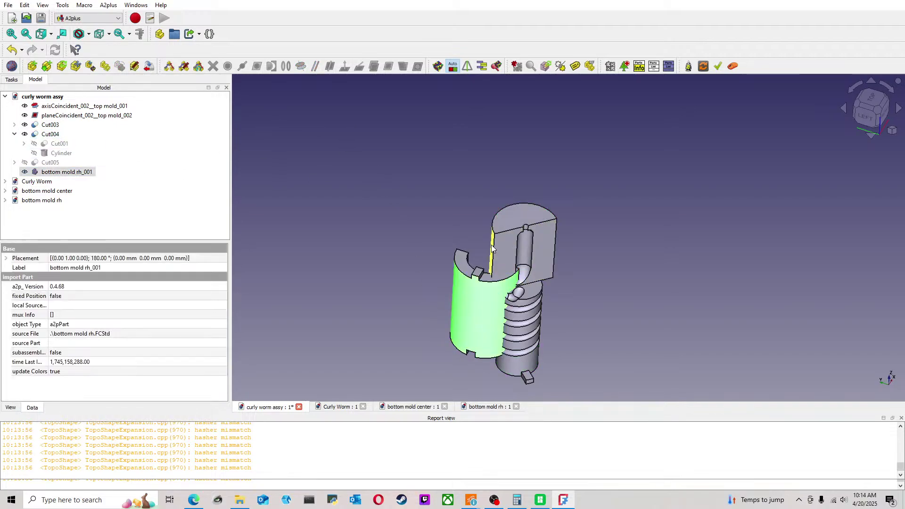
left_click(490, 244, "ctrl")
left_click(303, 66)
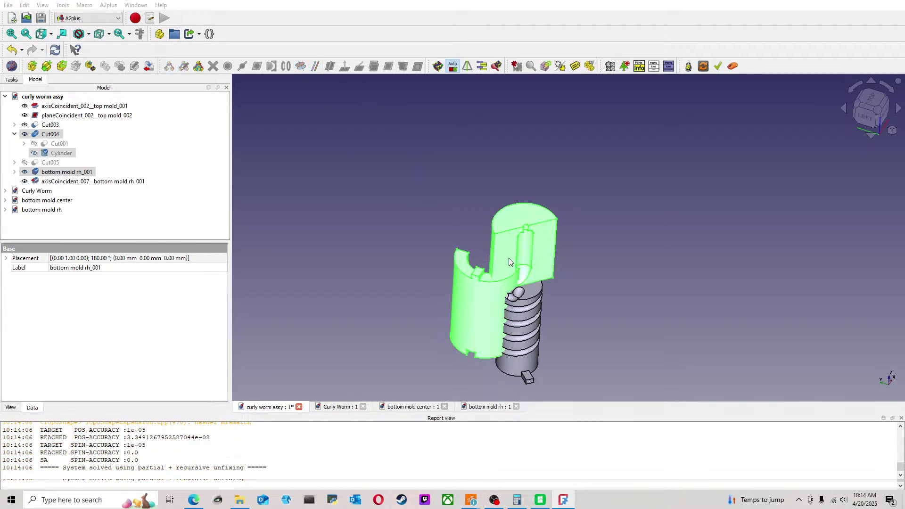
left_click(407, 197)
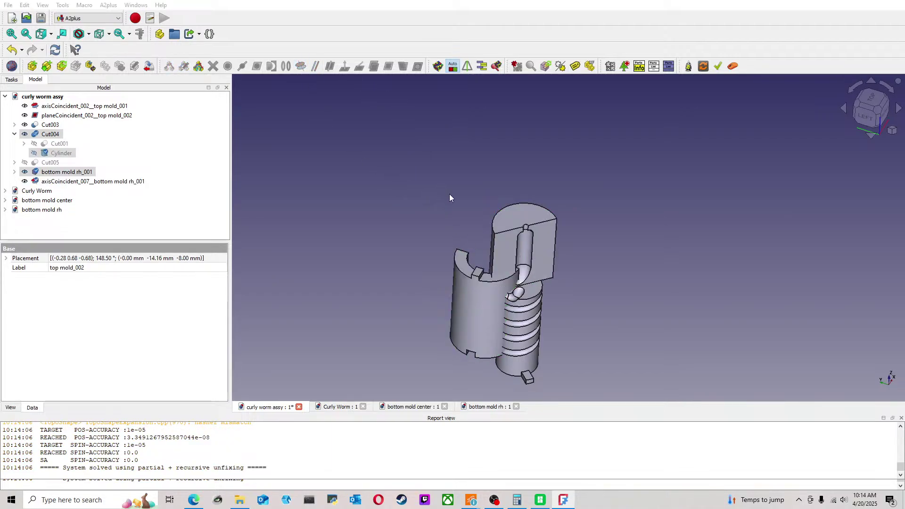
left_click(424, 133)
Step: Delete the axis coincident constraint between bottom mold rh and Cut004
middle_click_drag(581, 249, 587, 311)
middle_click_drag(262, 212, 460, 212)
left_click(86, 183)
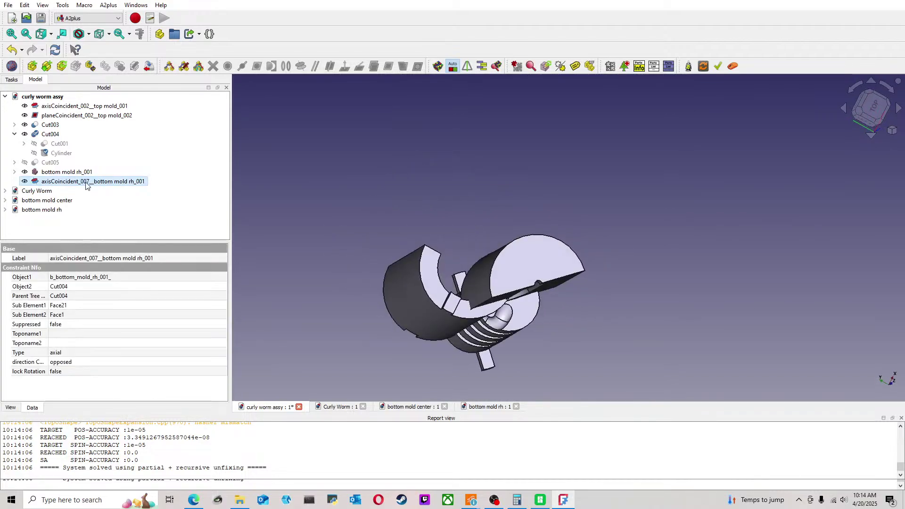
key("Delete")
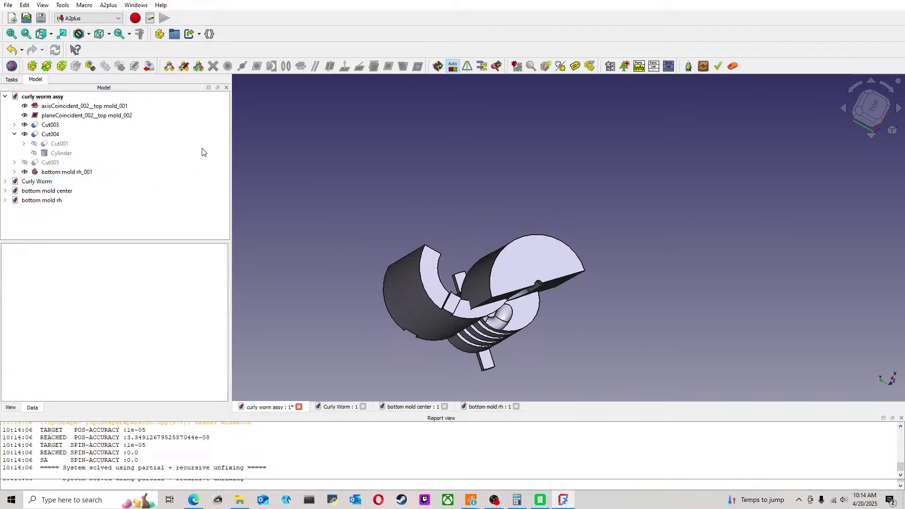
Step: With Transform, rotate bottom mold rh 45° about its vertical axis and move it to Y -14.14 mm, concentric with the mold center
left_click(67, 172)
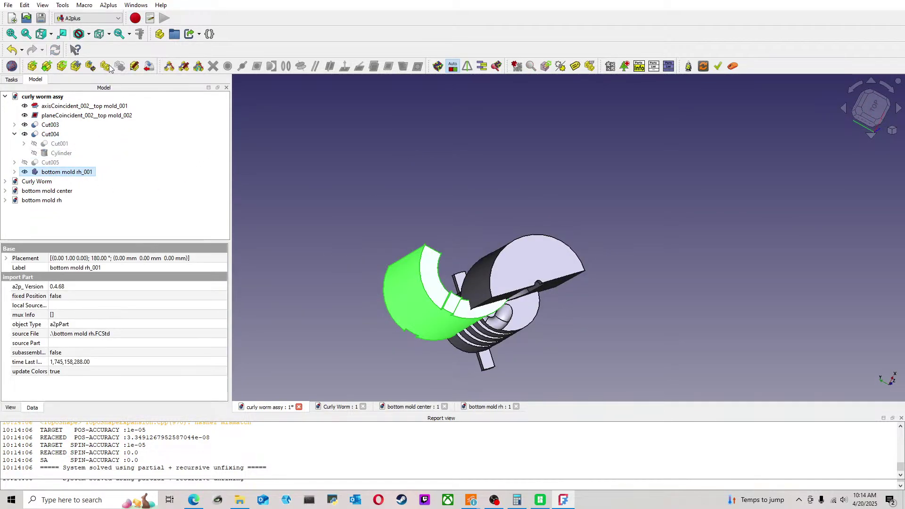
left_click(109, 4)
left_click(166, 92)
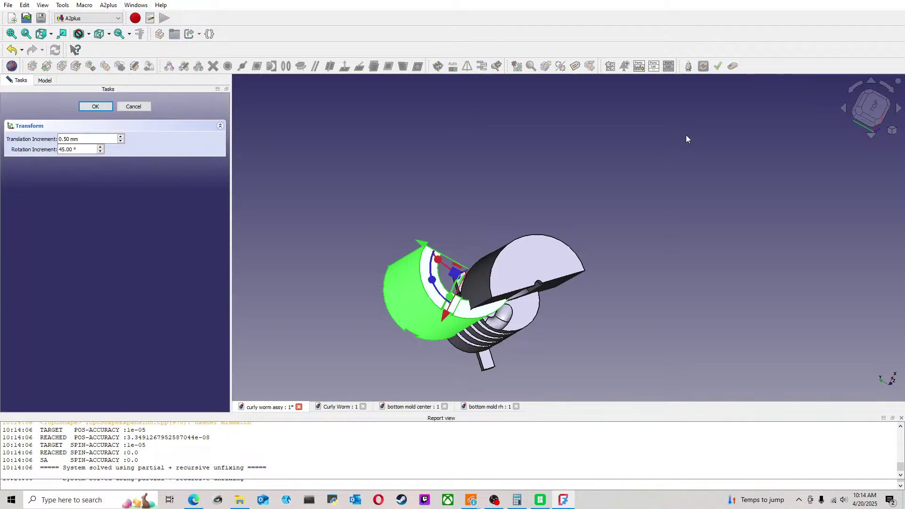
left_click(872, 127)
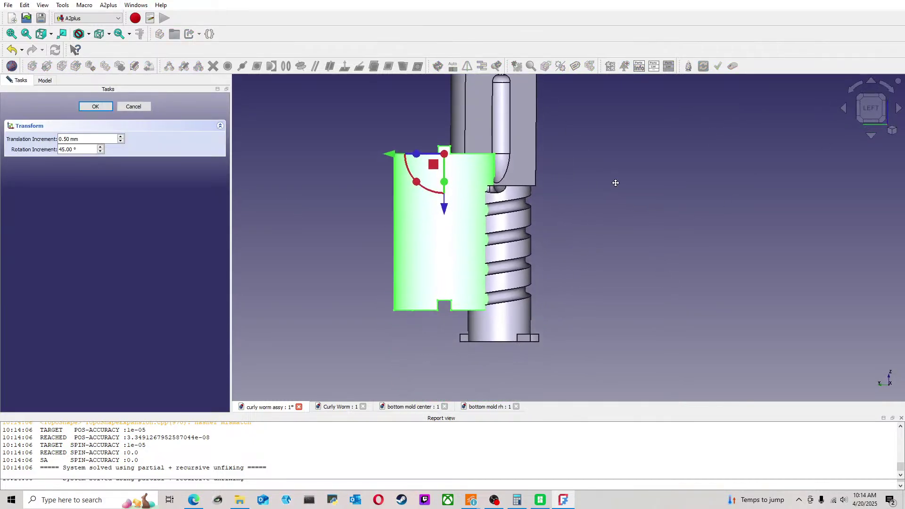
left_click(869, 94)
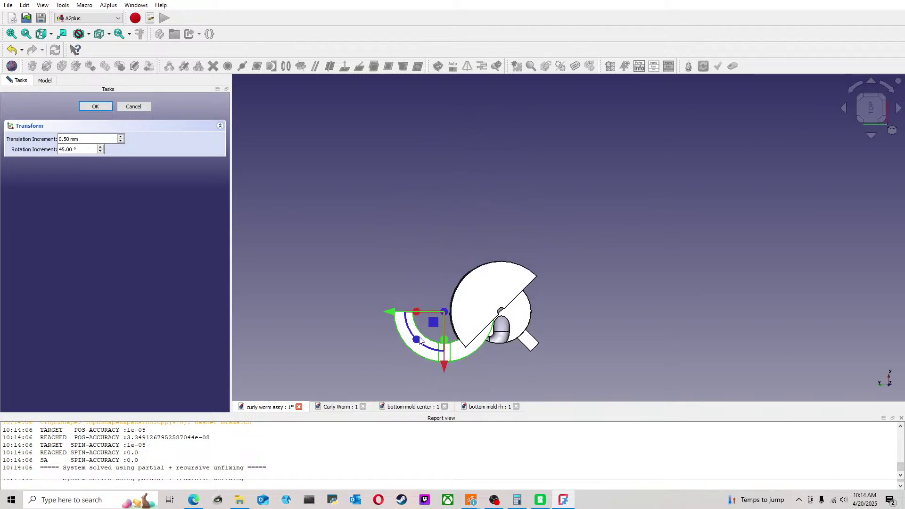
left_click_drag(419, 341, 516, 372)
left_click_drag(441, 378, 480, 367)
Step: Move bottom mold rh vertically to Z -8 mm against the lower end of Cut004 and accept the transform
middle_click_drag(590, 347, 544, 165)
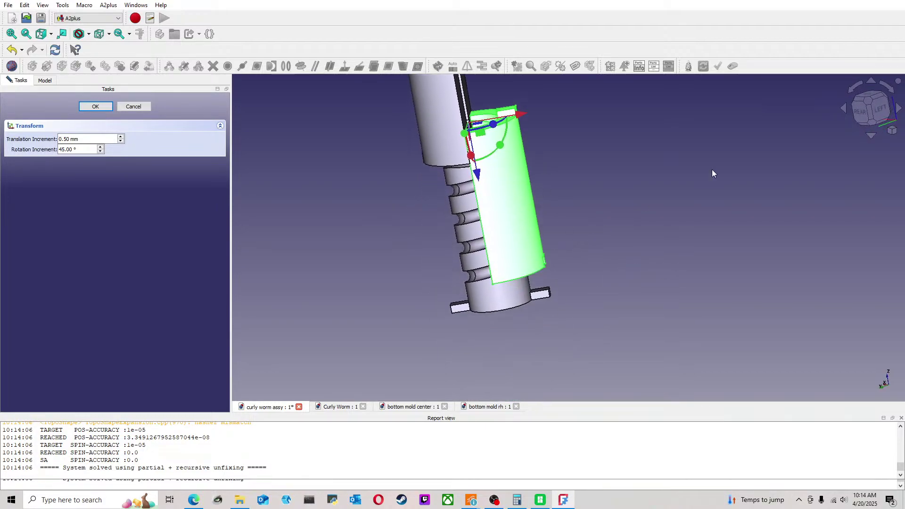
left_click(873, 113)
left_click_drag(491, 157, 491, 189)
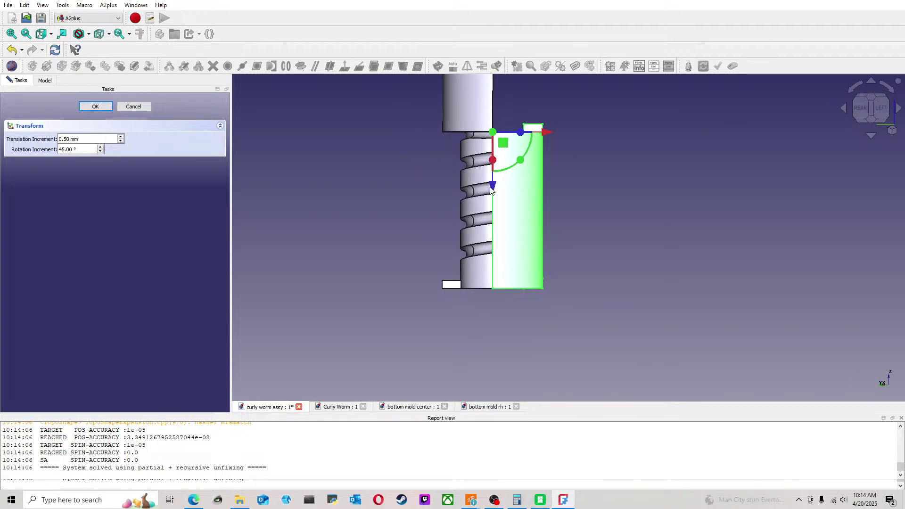
middle_click_drag(600, 171, 745, 202)
left_click(100, 107)
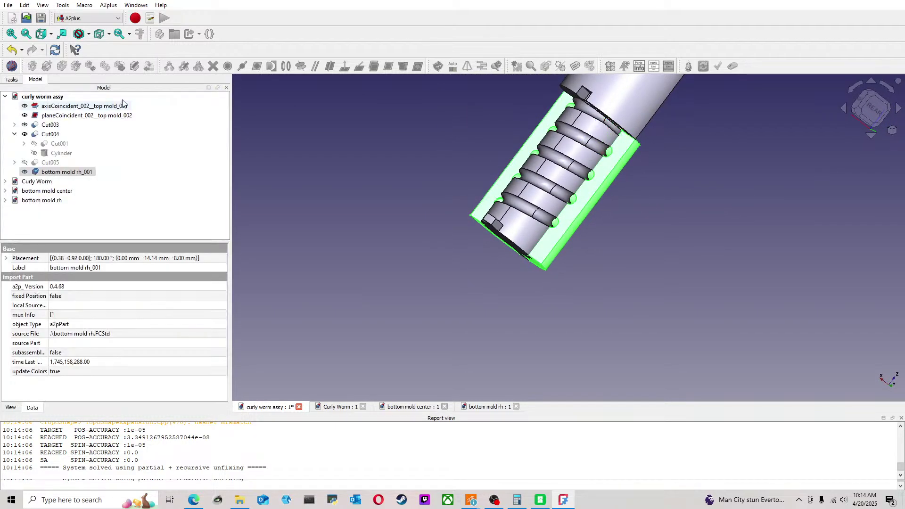
Step: Expand Cut003 in the assembly tree and make its Curly Worm_001 part visible
left_click(692, 138)
scroll(622, 160, "up", 5)
middle_click_drag(710, 165, 641, 164)
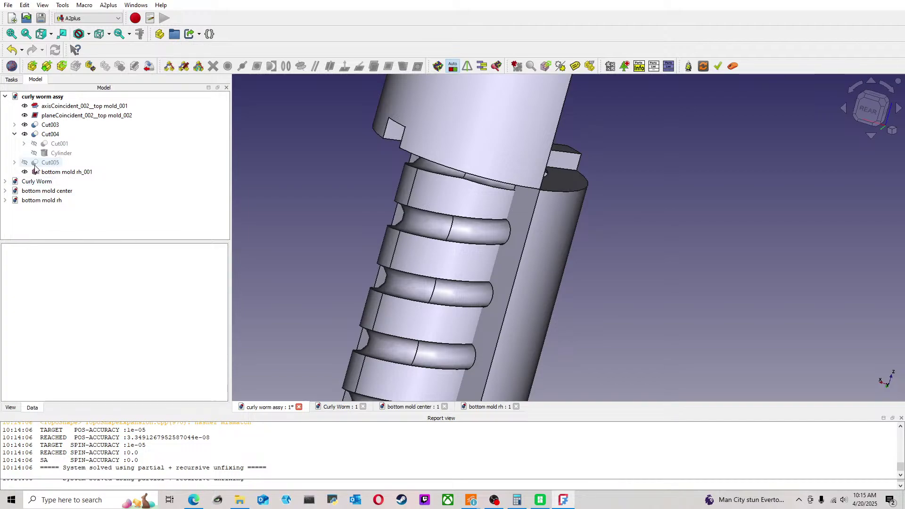
left_click(14, 162)
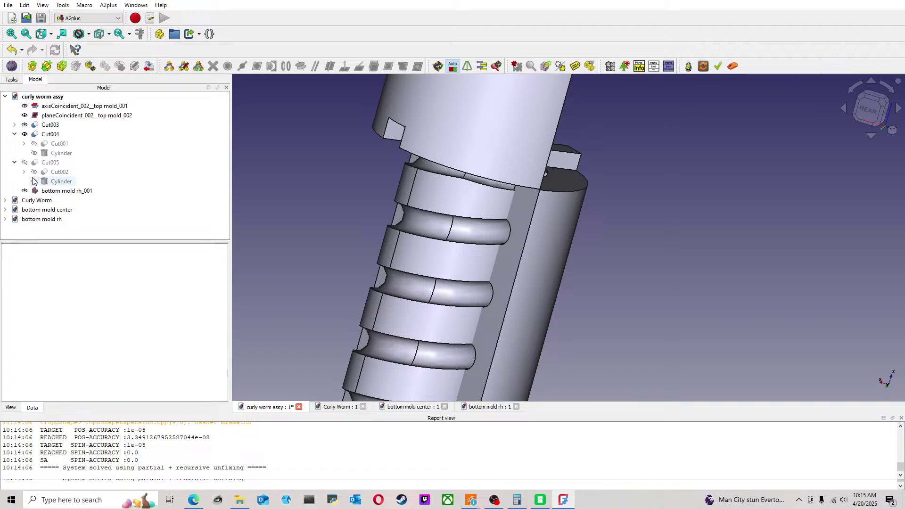
left_click(14, 162)
left_click(14, 134)
left_click(14, 125)
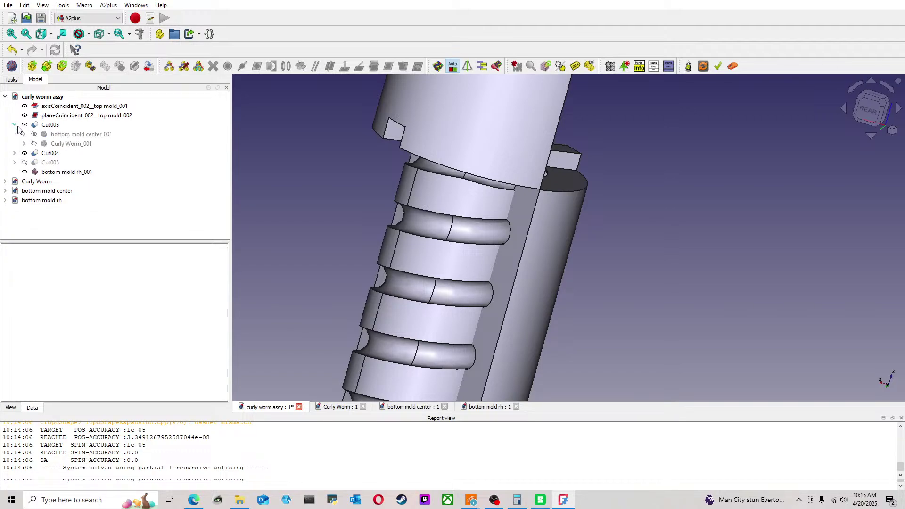
left_click(57, 144)
key("space")
Step: Examine from the right side how the worm and bottom mold rh meet the lower face of Cut004
middle_click_drag(264, 235, 412, 268)
left_click(867, 108)
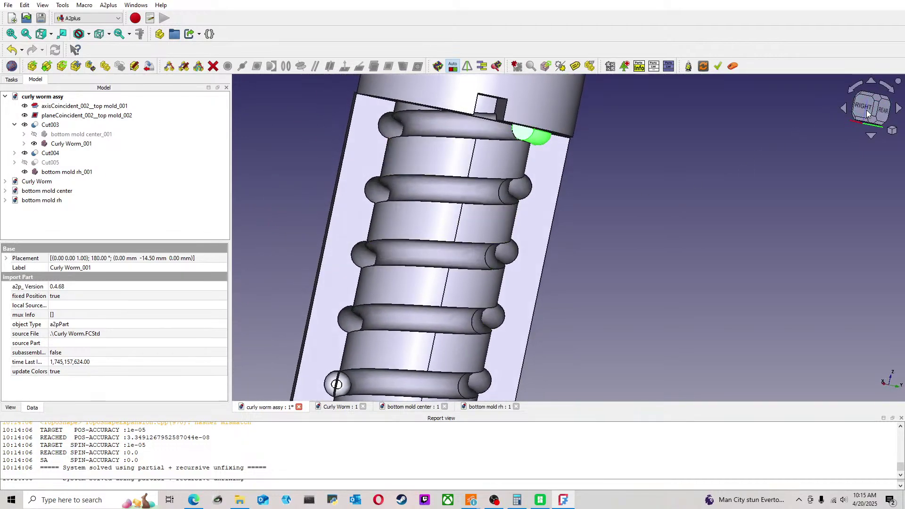
scroll(269, 111, "up", 2)
middle_click_drag(287, 103, 395, 115)
left_click(877, 113)
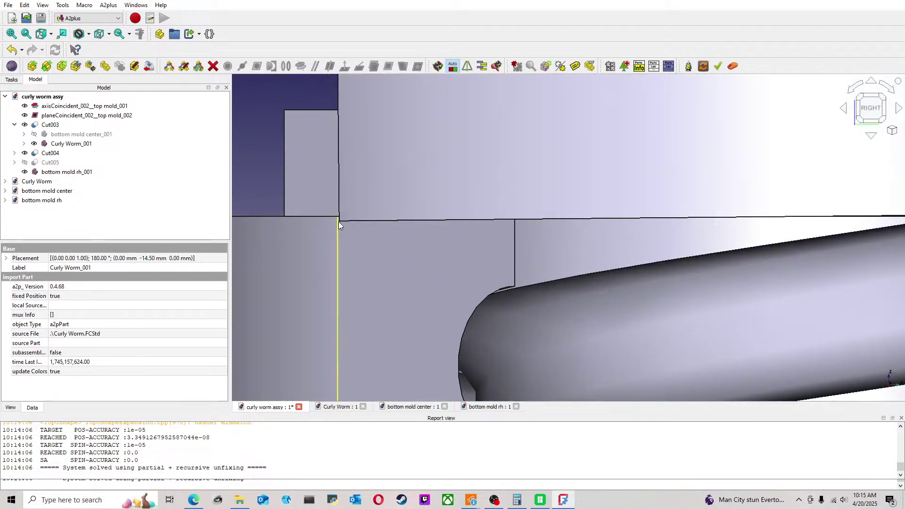
scroll(351, 241, "down", 5)
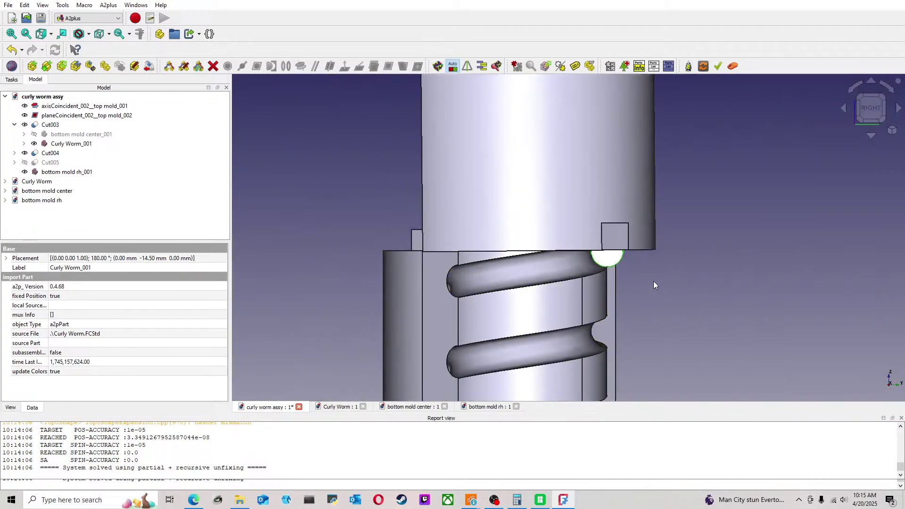
middle_click_drag(649, 279, 650, 278)
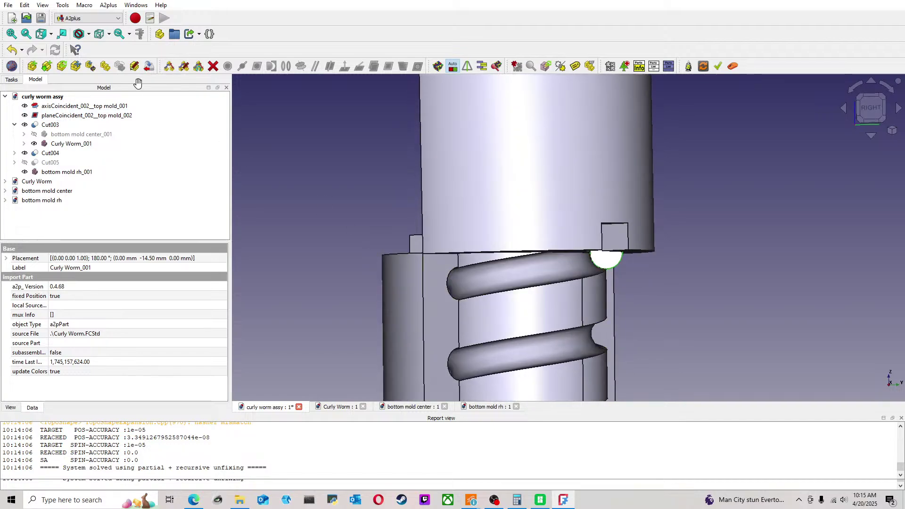
Step: Add a plane coincident constraint between the upper end face of bottom mold rh and the lower face of Cut004
middle_click_drag(400, 210, 602, 276)
left_click(422, 235)
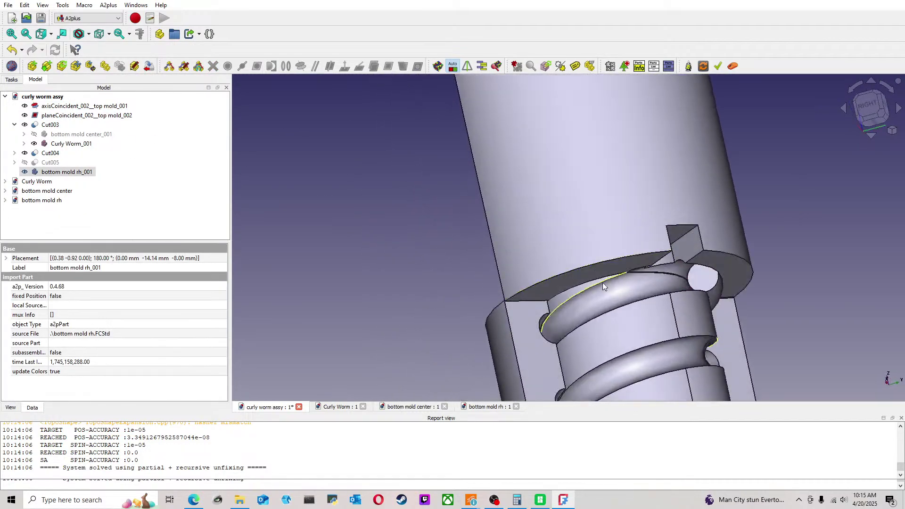
left_click(598, 272)
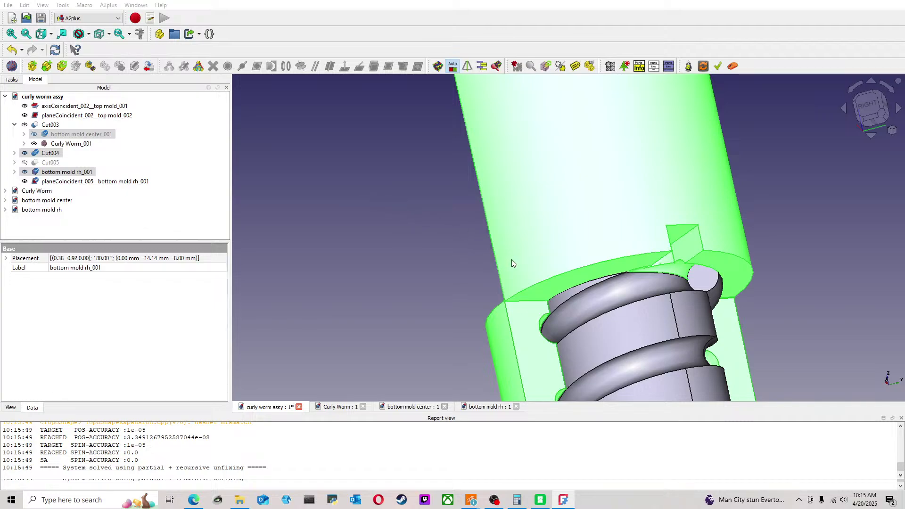
left_click(362, 201)
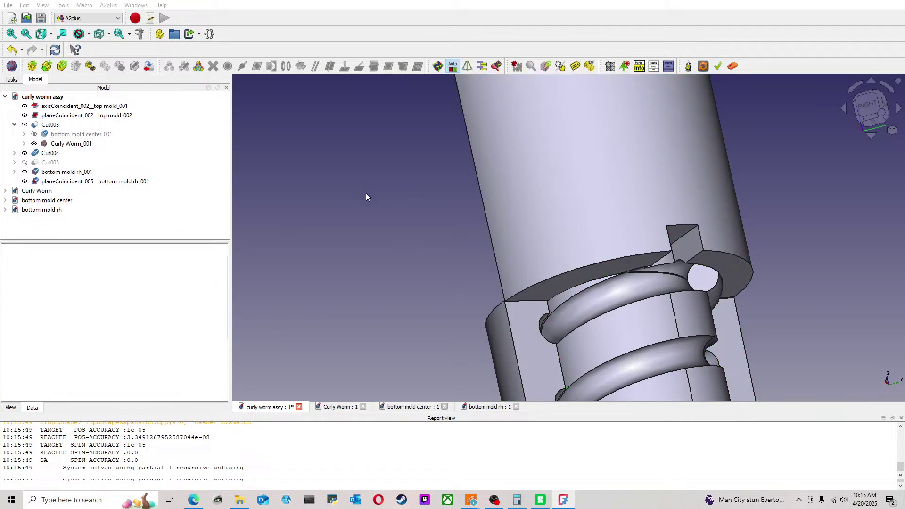
Step: Check the constrained joint between Cut004 and bottom mold rh, and save the curly worm assy document
key("3")
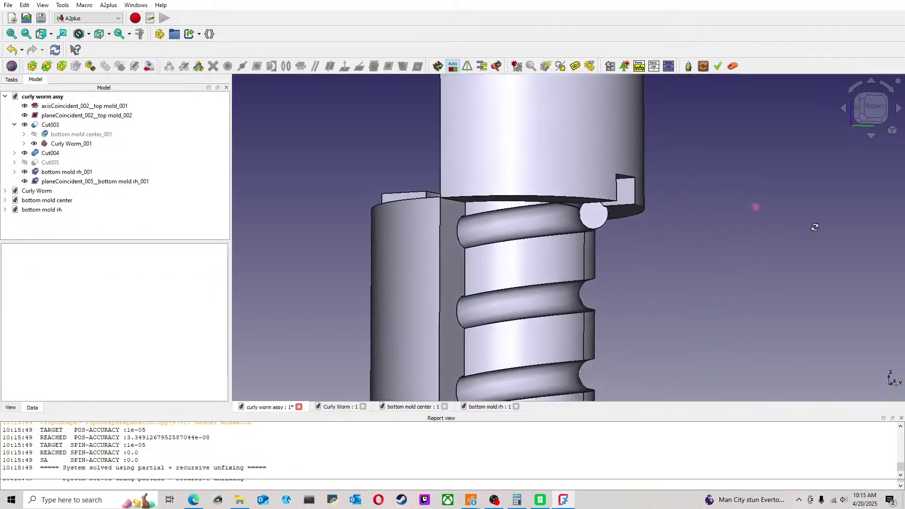
scroll(723, 186, "up", 2)
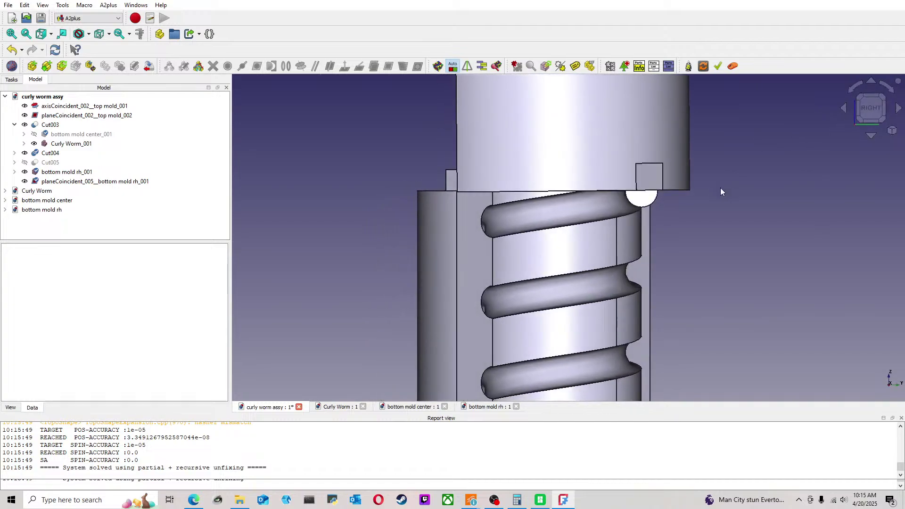
scroll(495, 191, "up", 3)
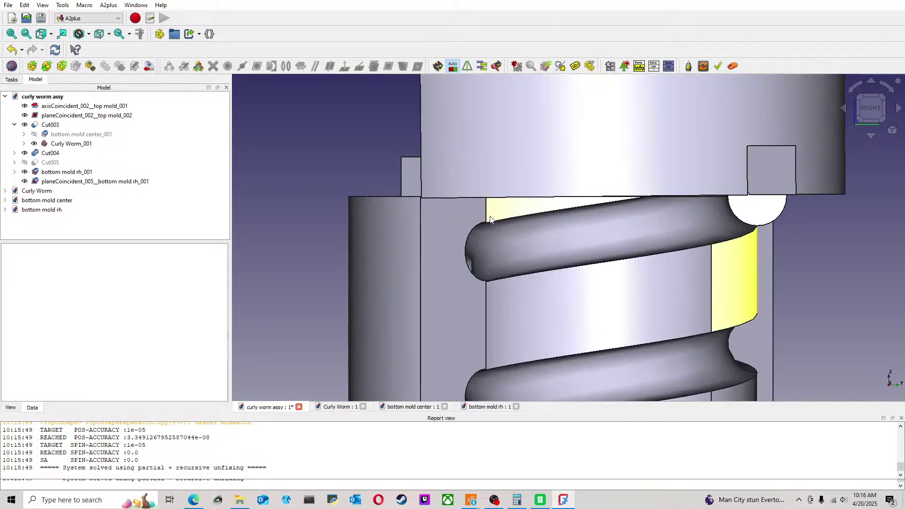
middle_click_drag(604, 226, 507, 222)
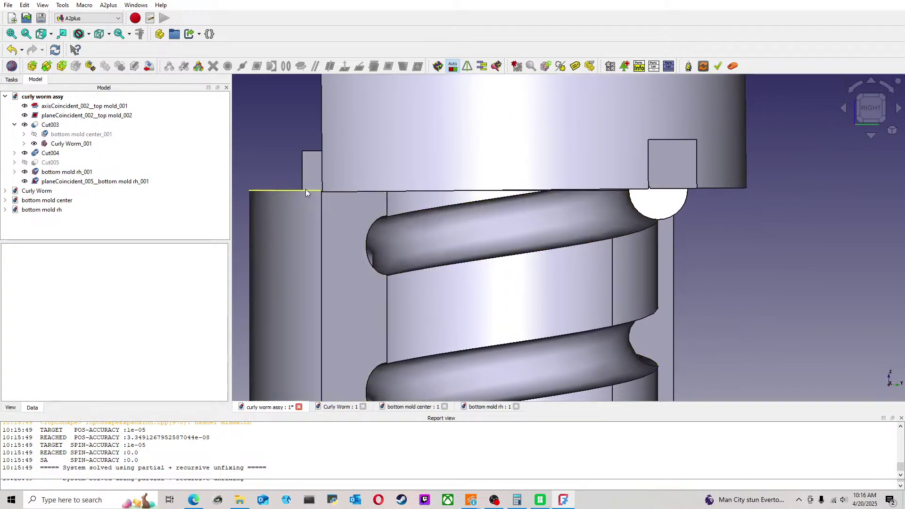
middle_click_drag(281, 151, 265, 165)
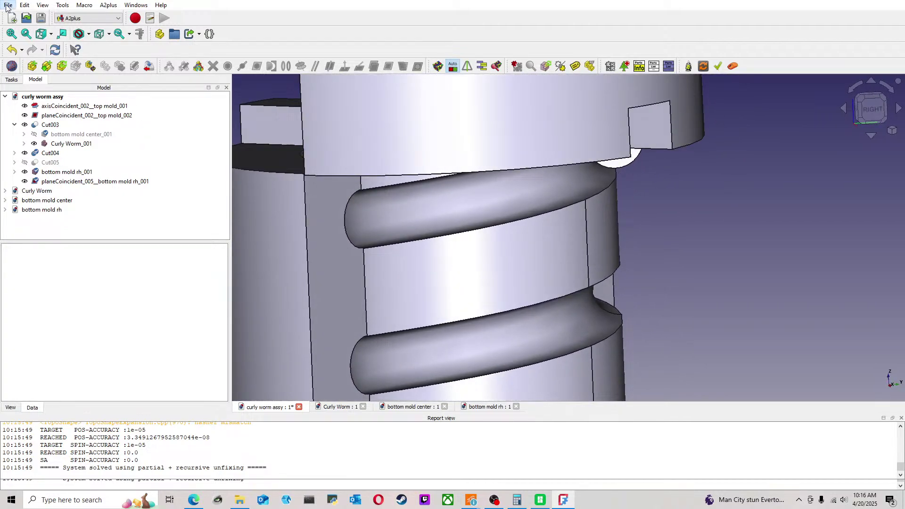
key("ctrl+s")
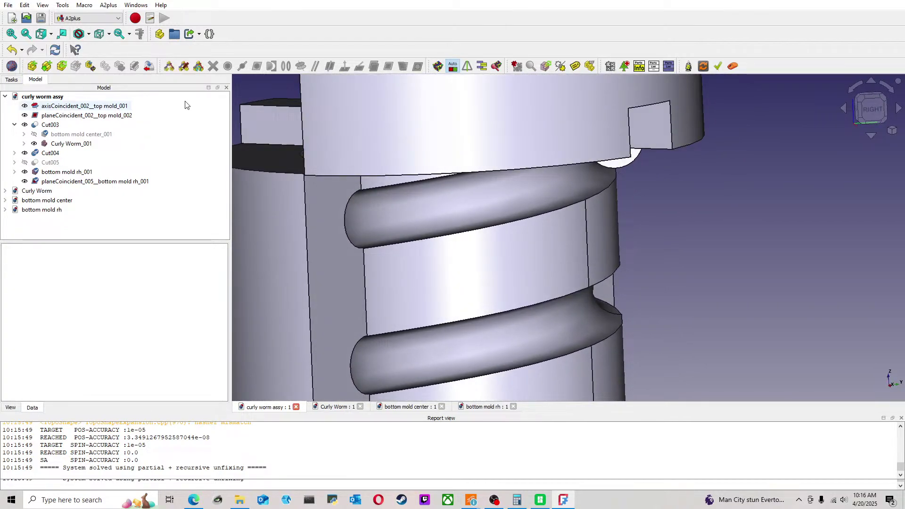